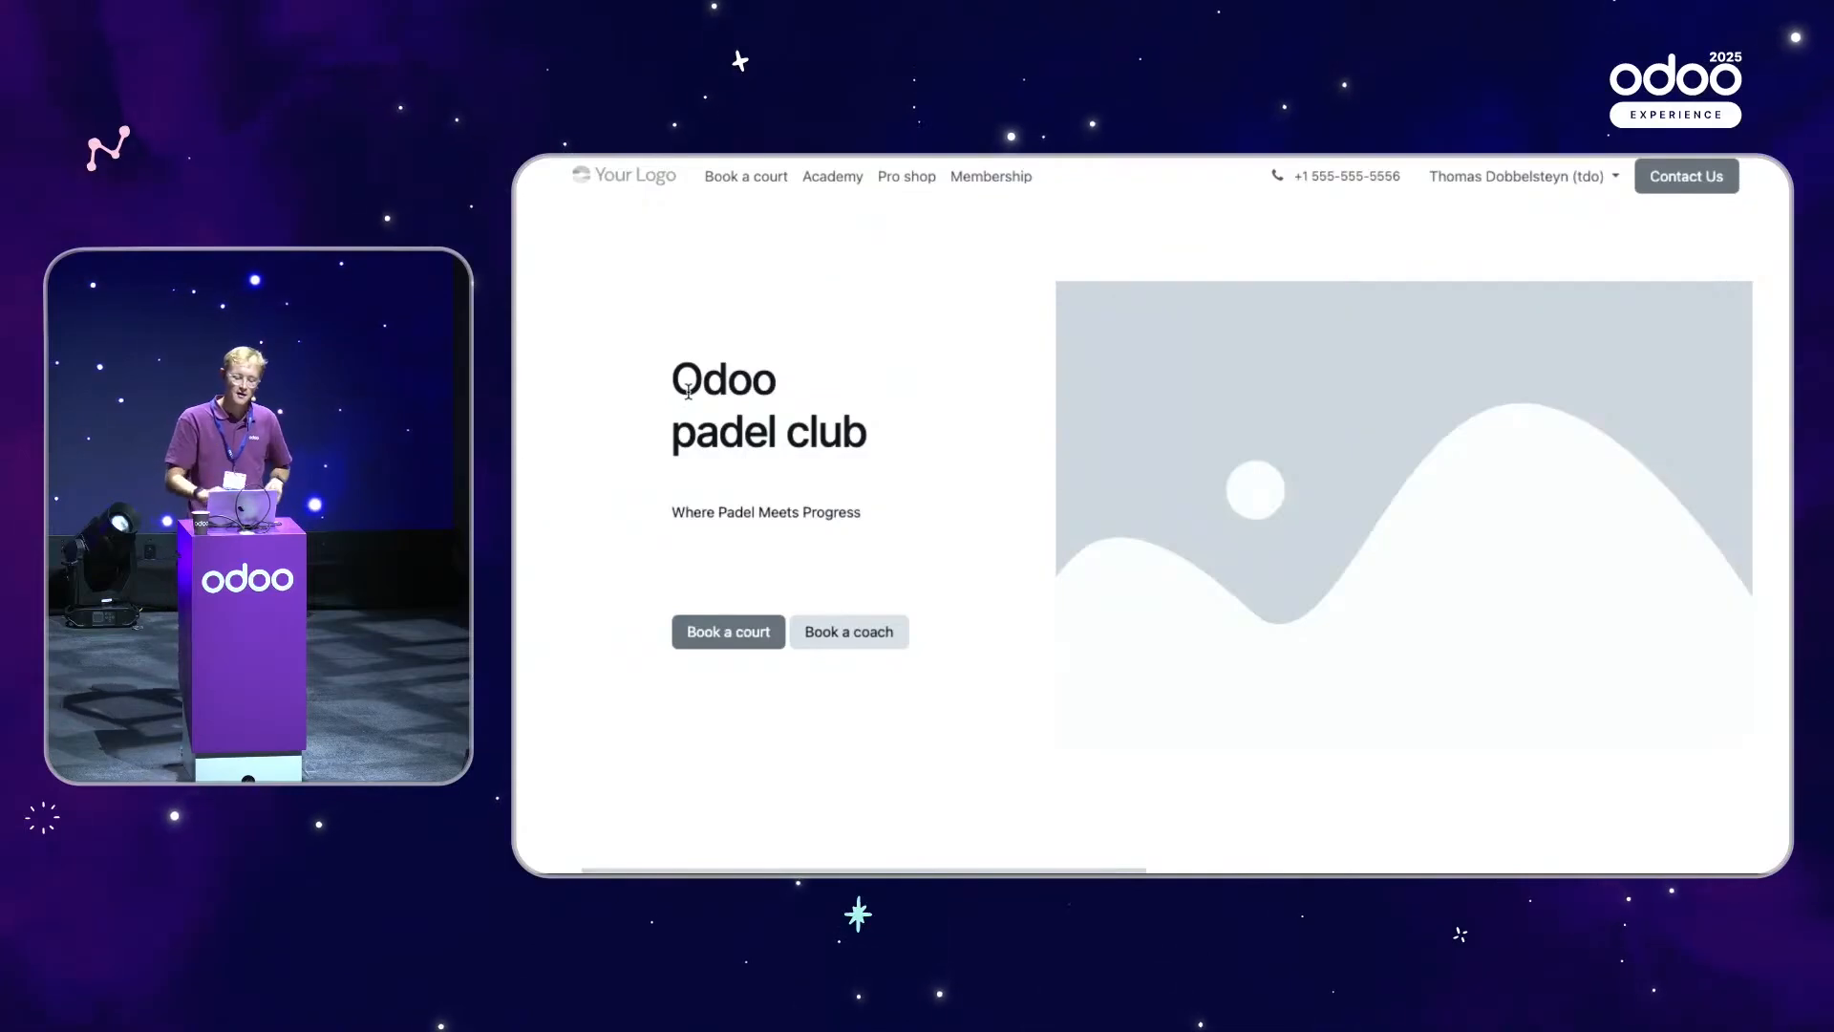
- Examine the padel club homepage from the hero section through booking, academy, shop, events and membership sections to the footer
scroll(655, 373, down, 1)
scroll(655, 374, up, 1)
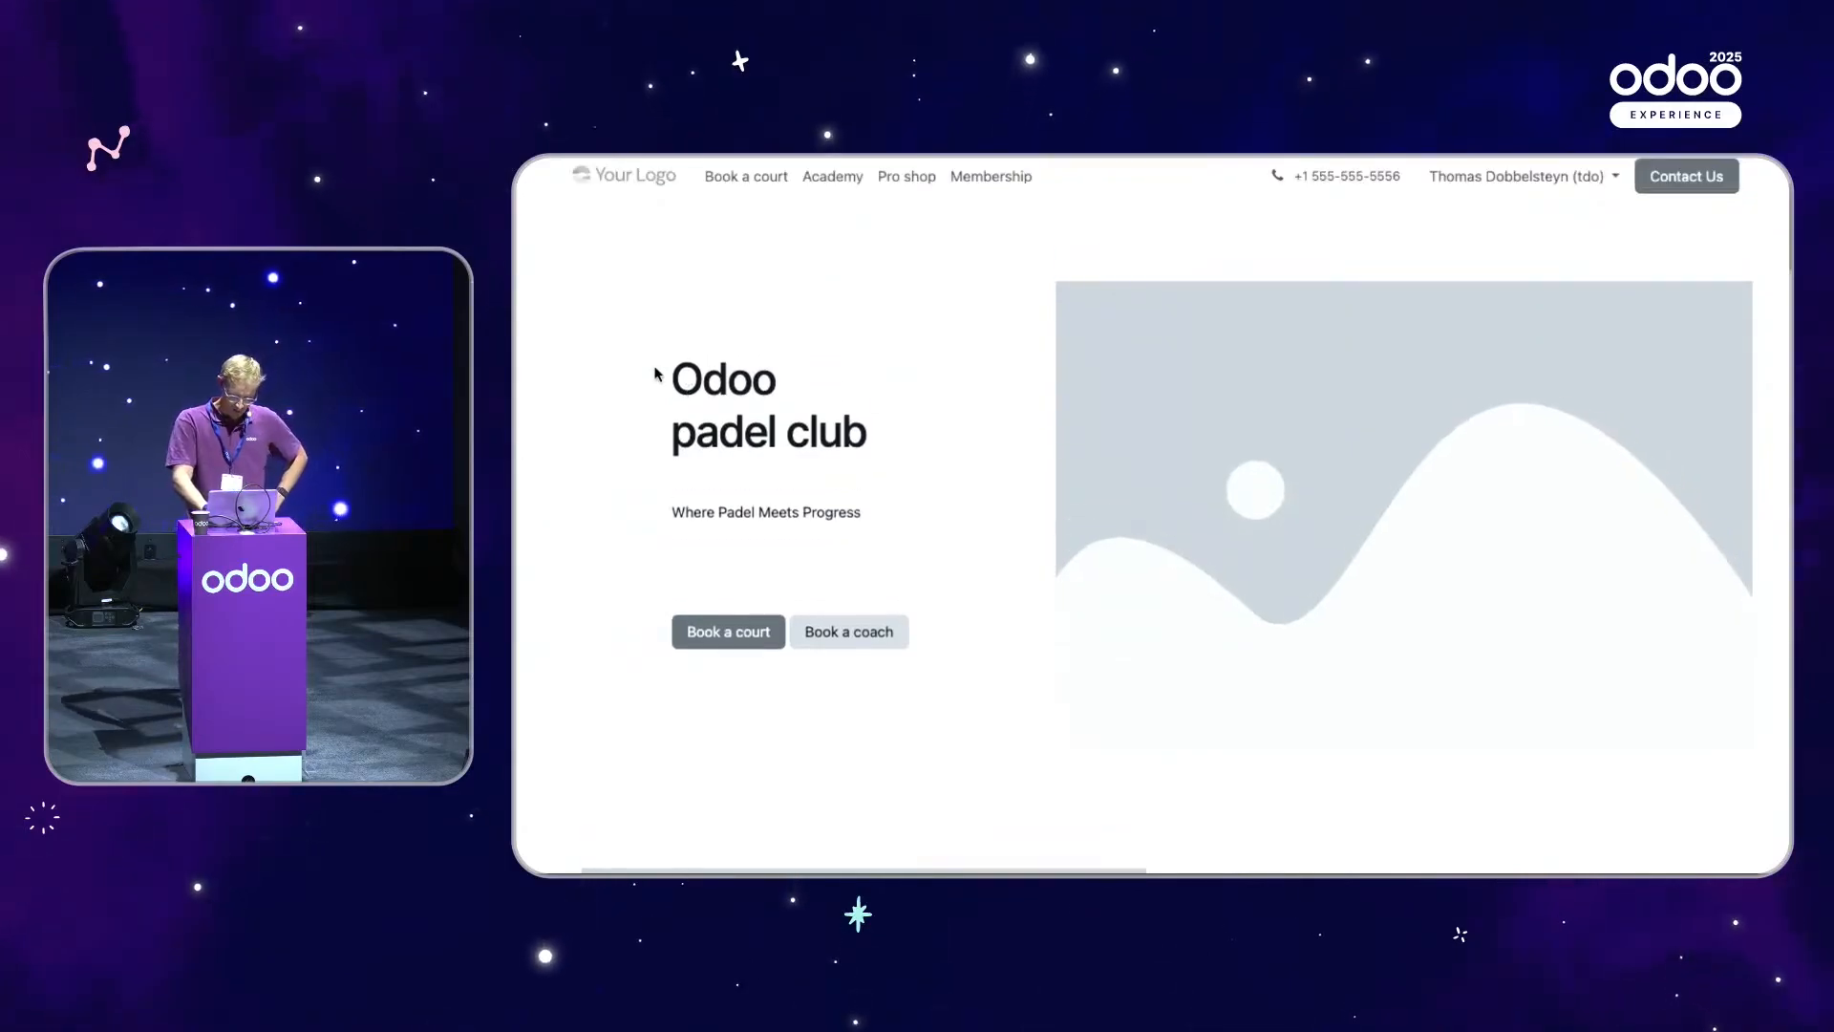
scroll(688, 590, down, 5)
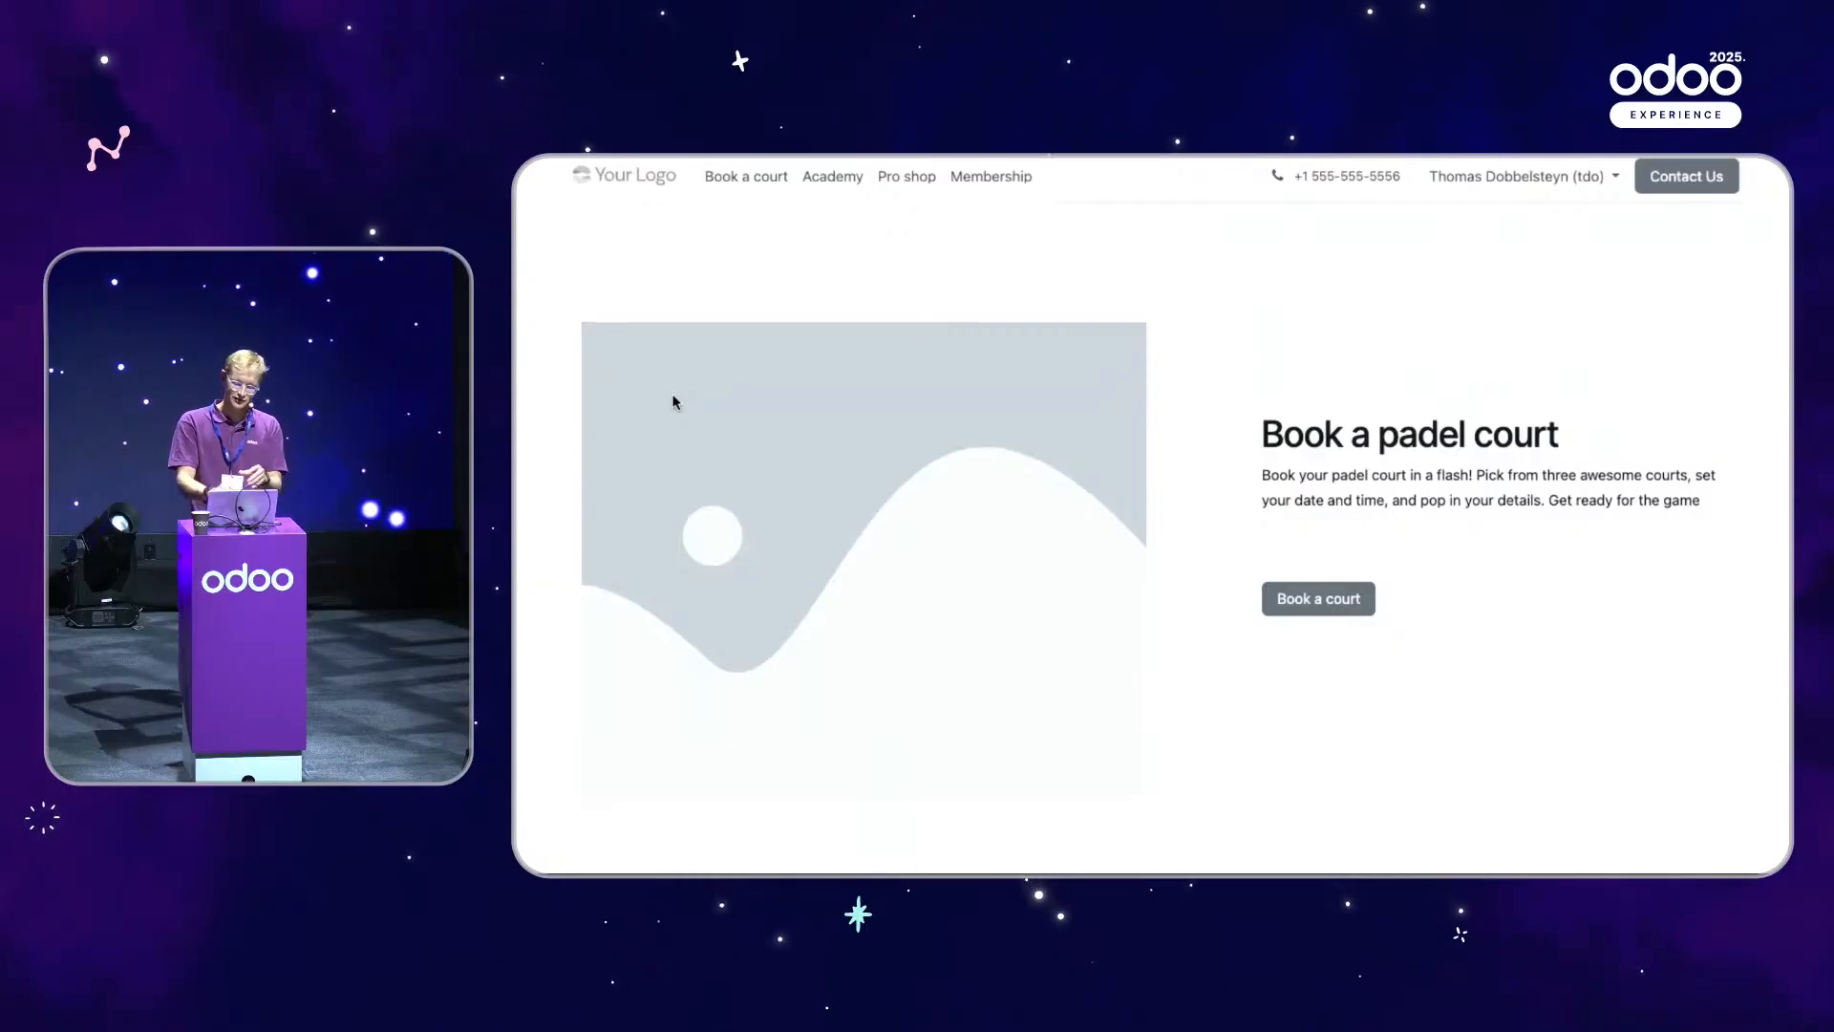
scroll(1069, 407, down, 5)
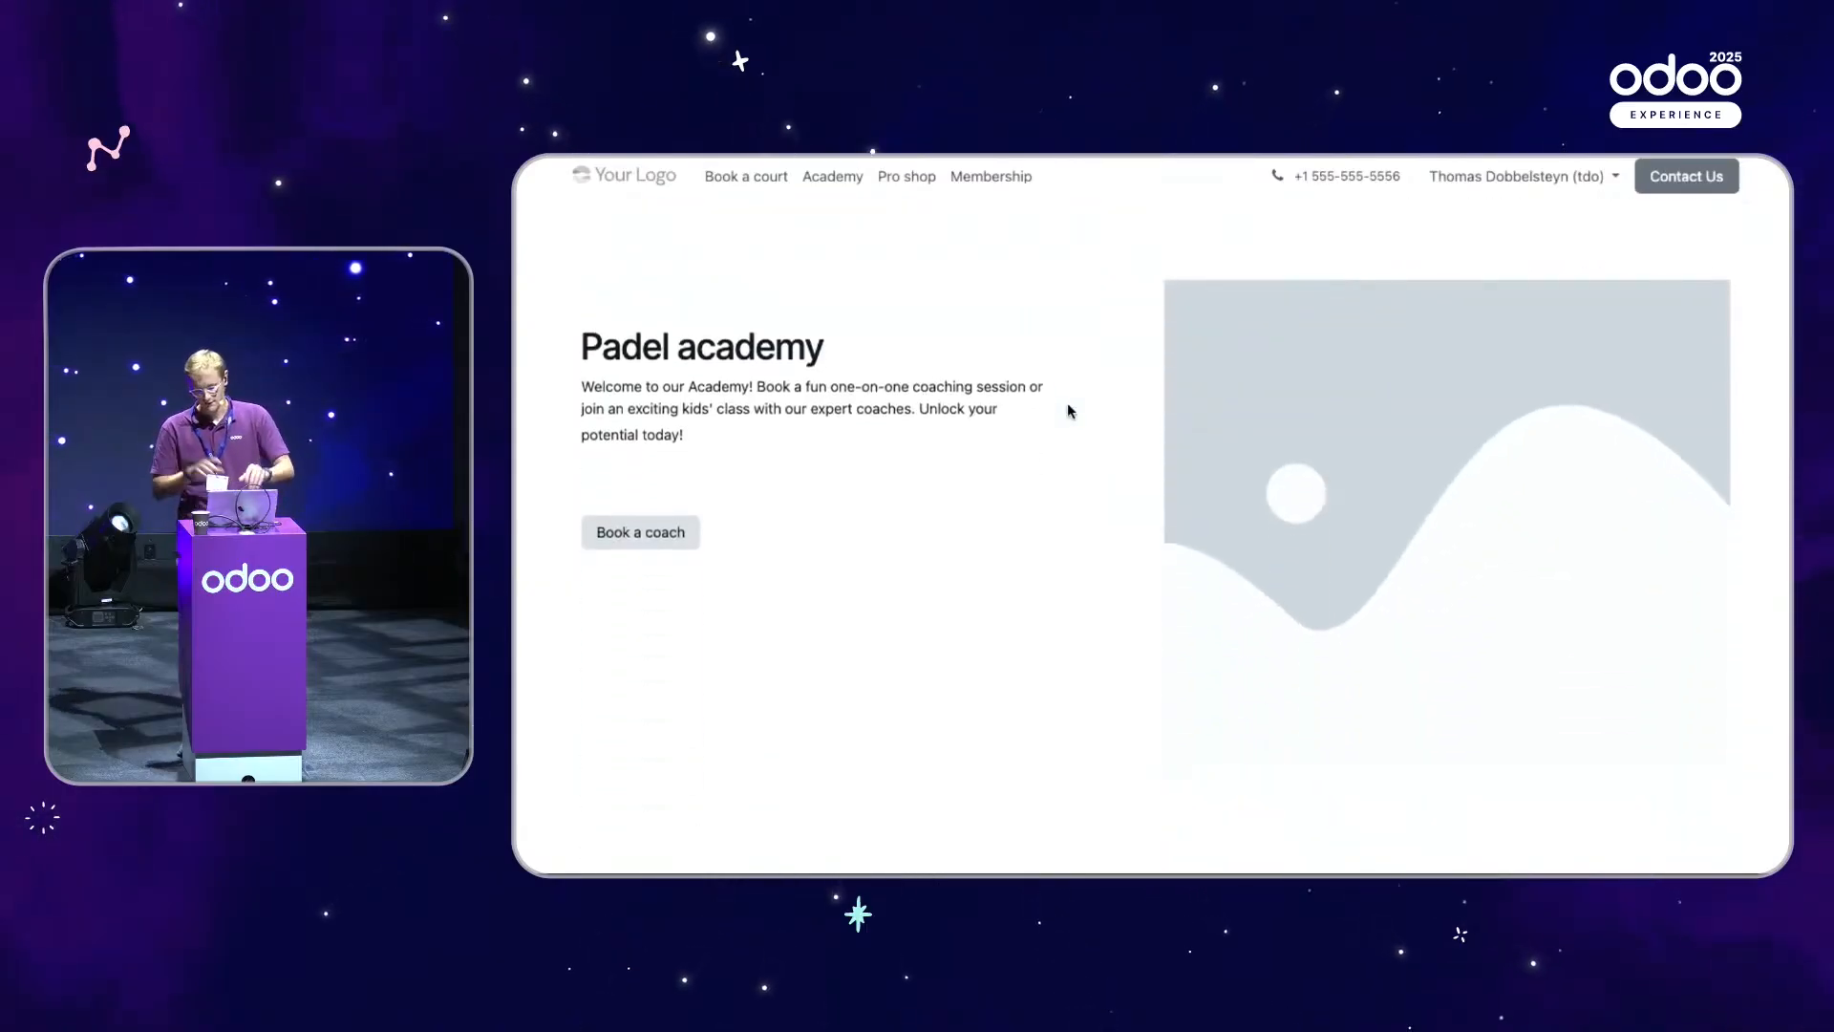
scroll(1130, 291, down, 1)
scroll(1130, 291, down, 5)
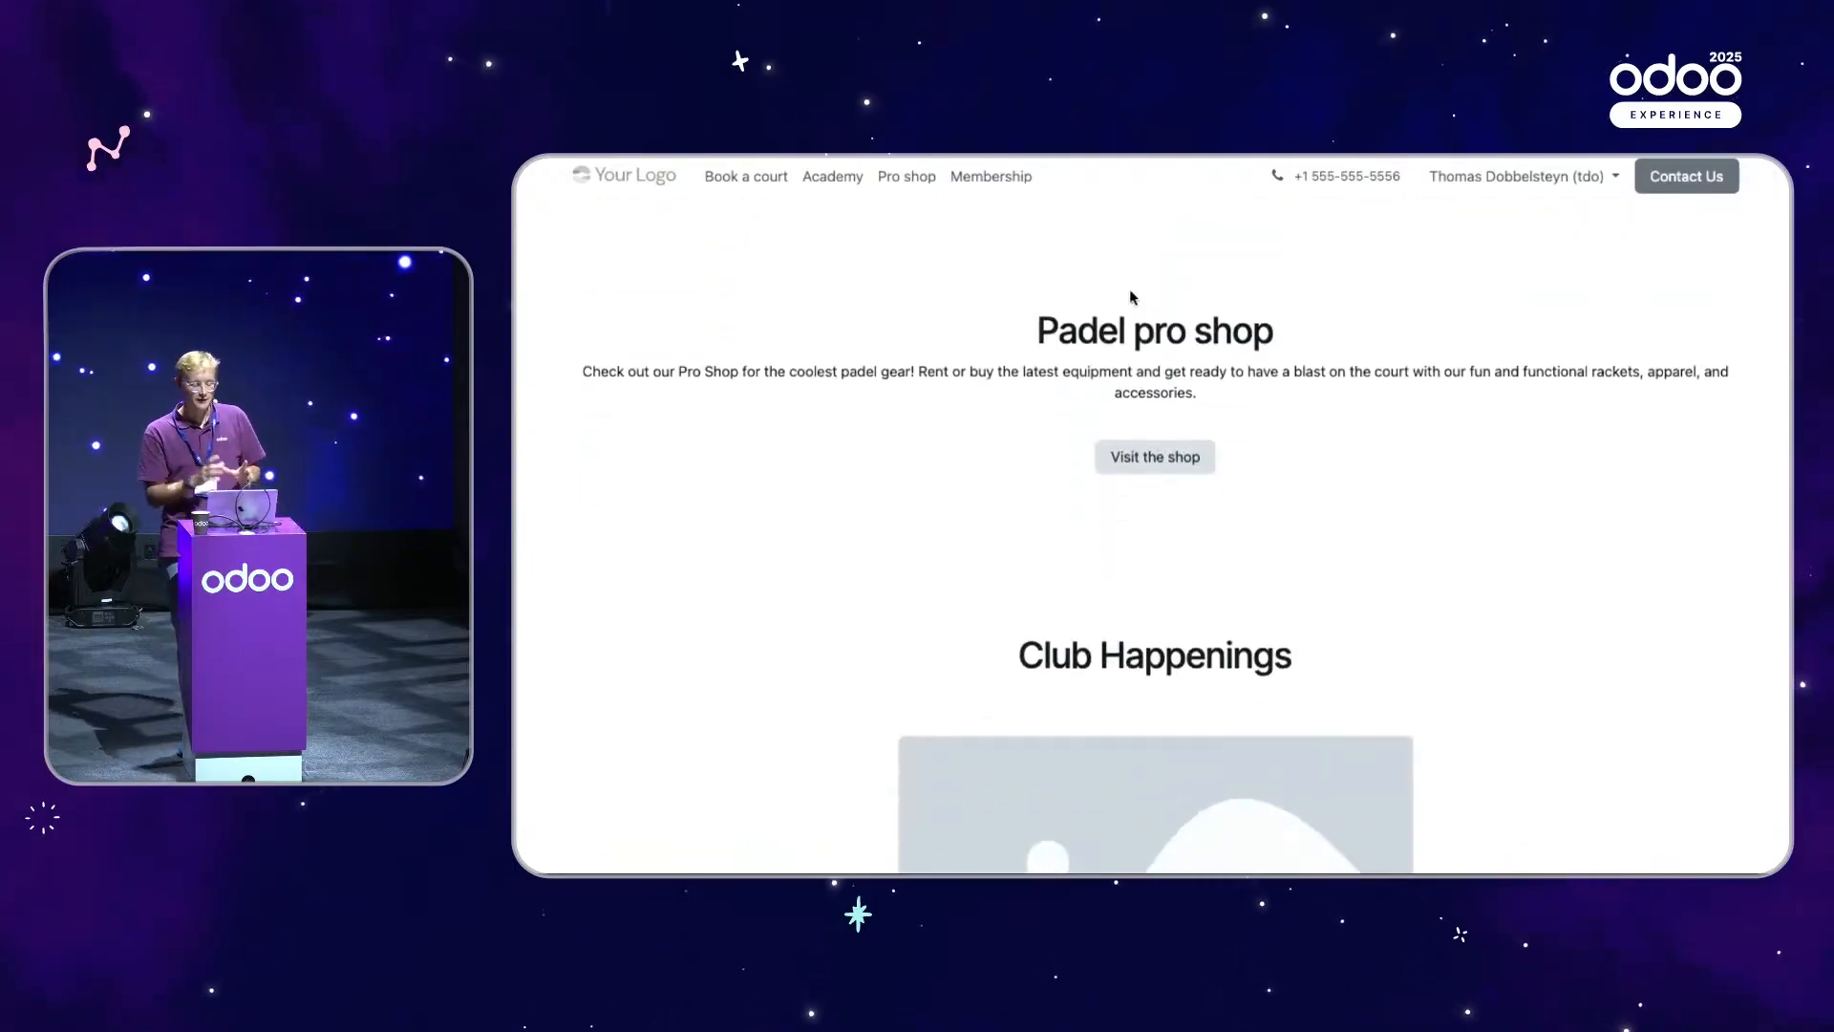
scroll(1130, 296, down, 4)
scroll(865, 353, down, 4)
scroll(865, 353, up, 4)
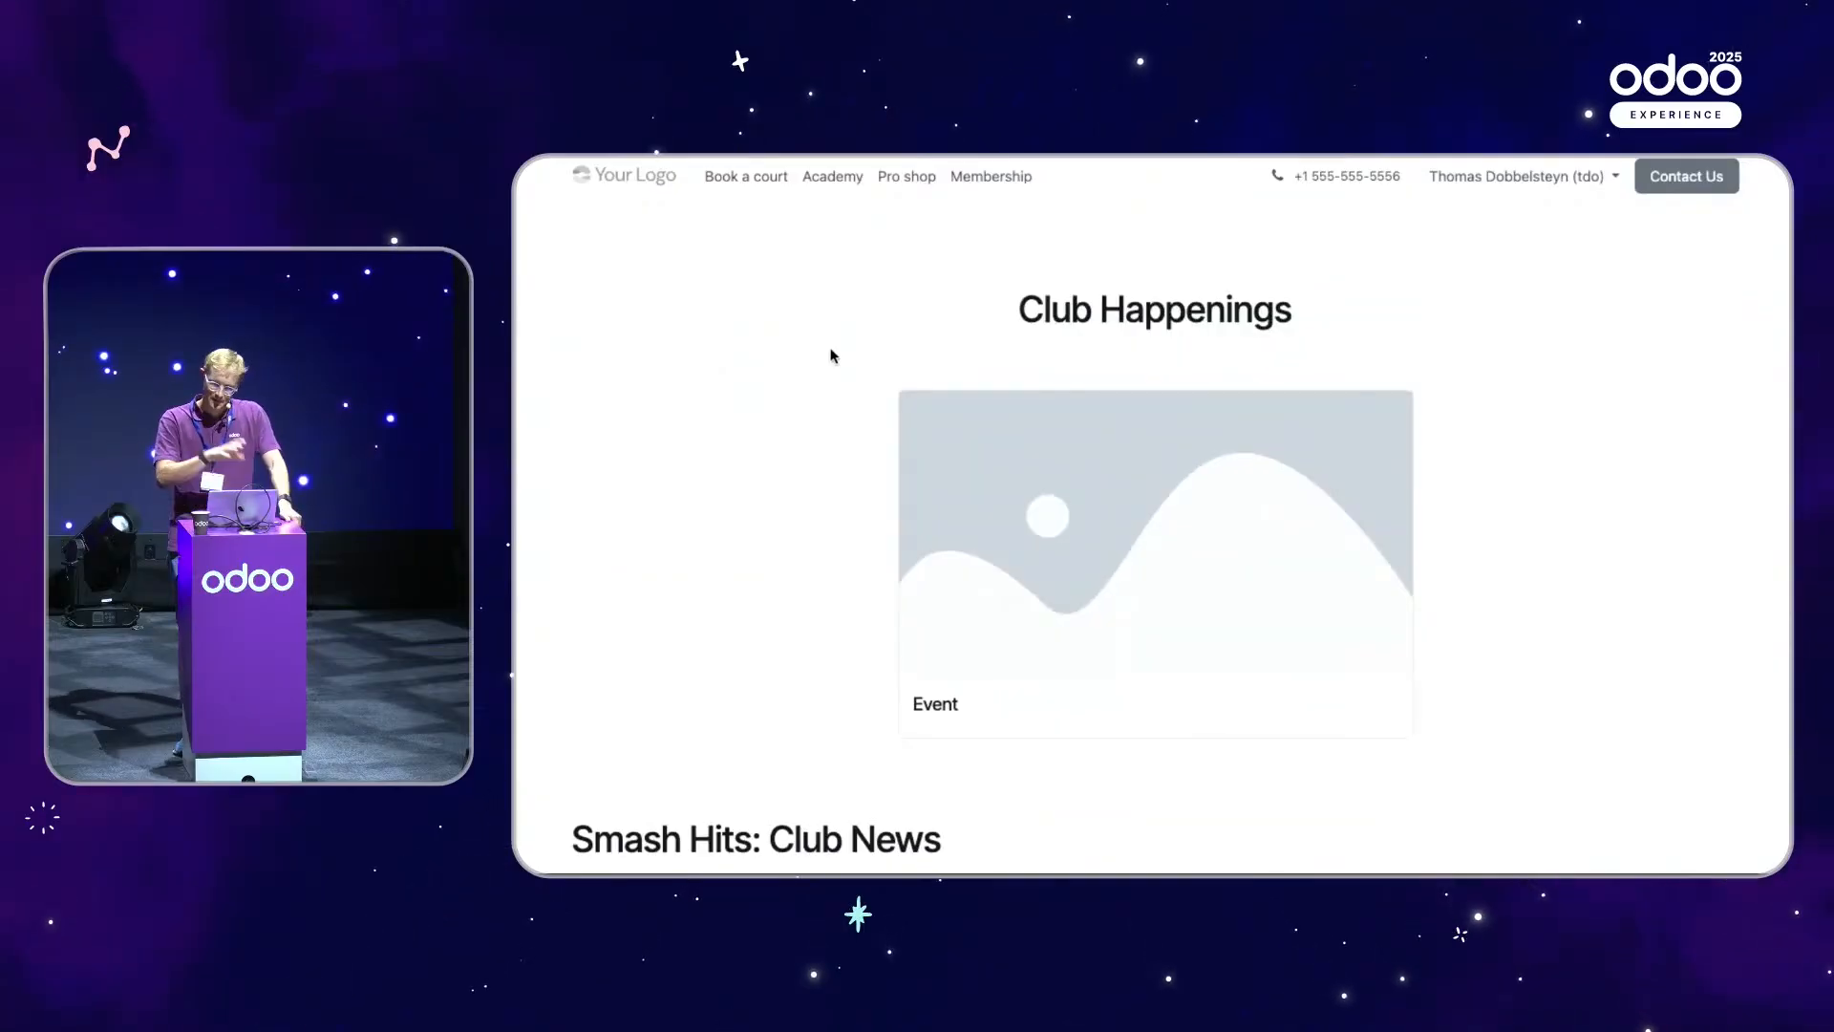
scroll(830, 355, down, 3)
scroll(830, 356, down, 8)
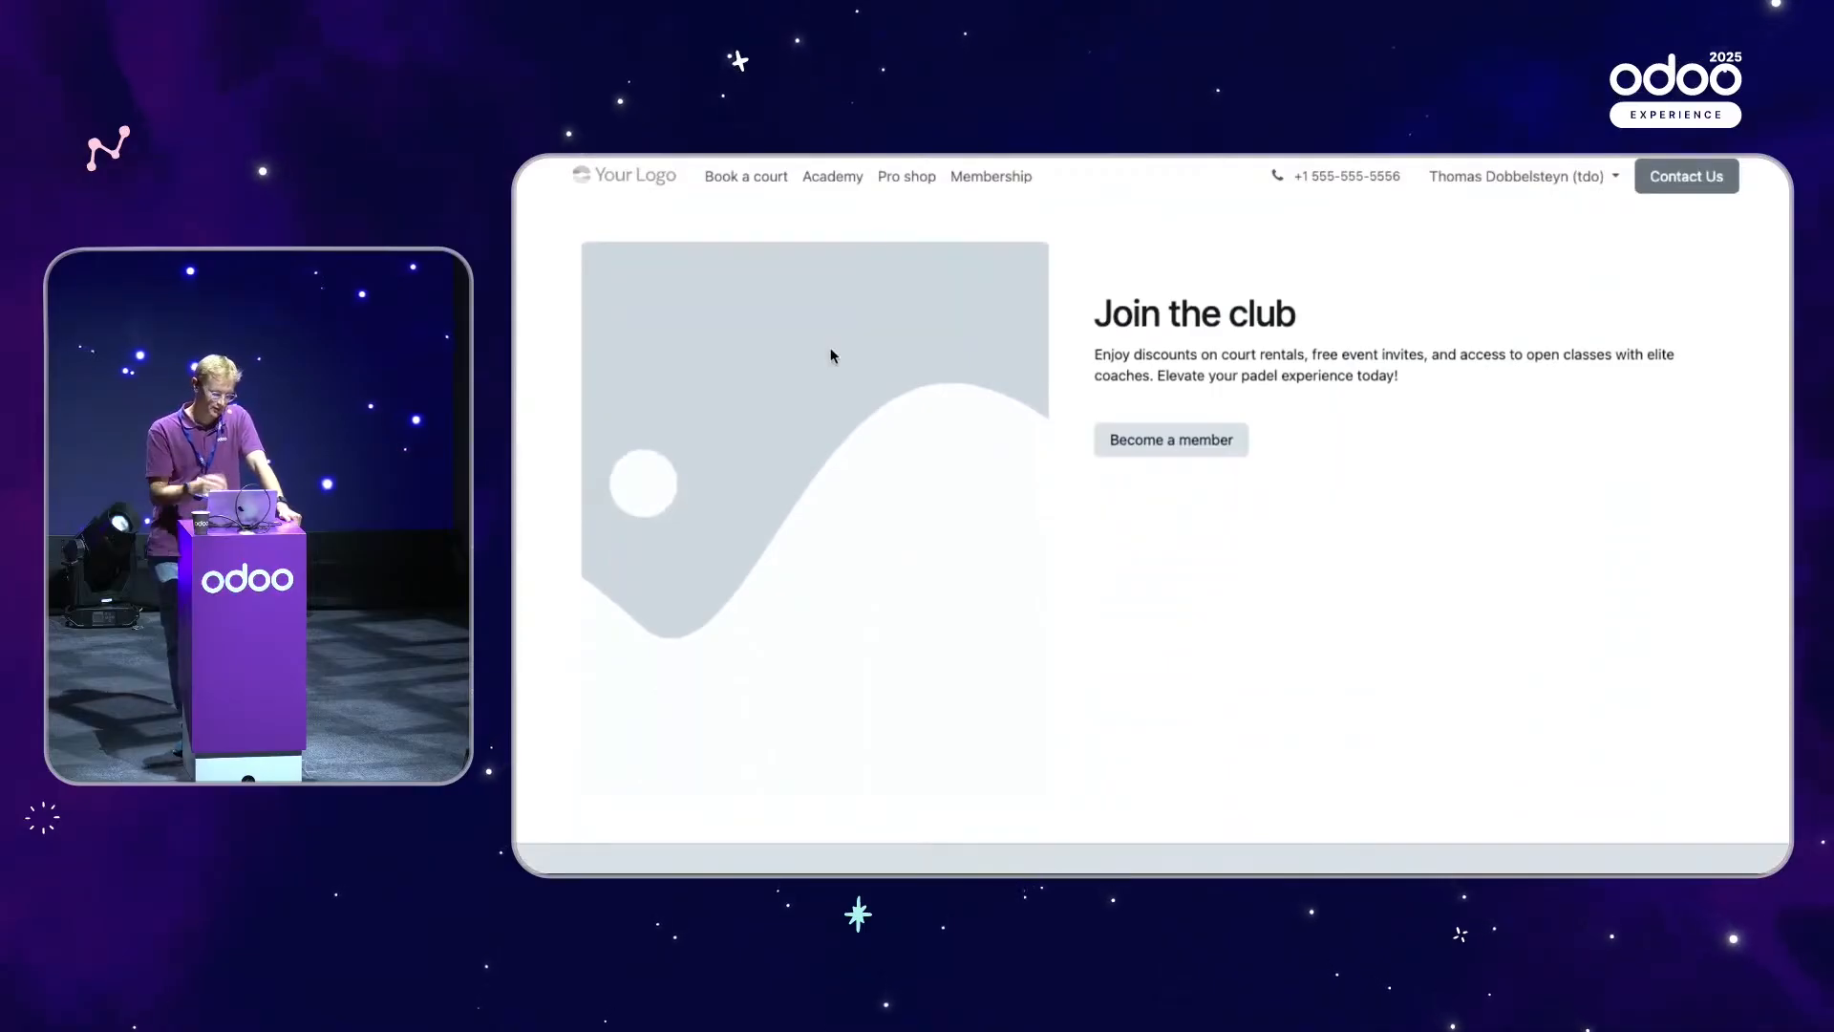
scroll(1122, 317, down, 2)
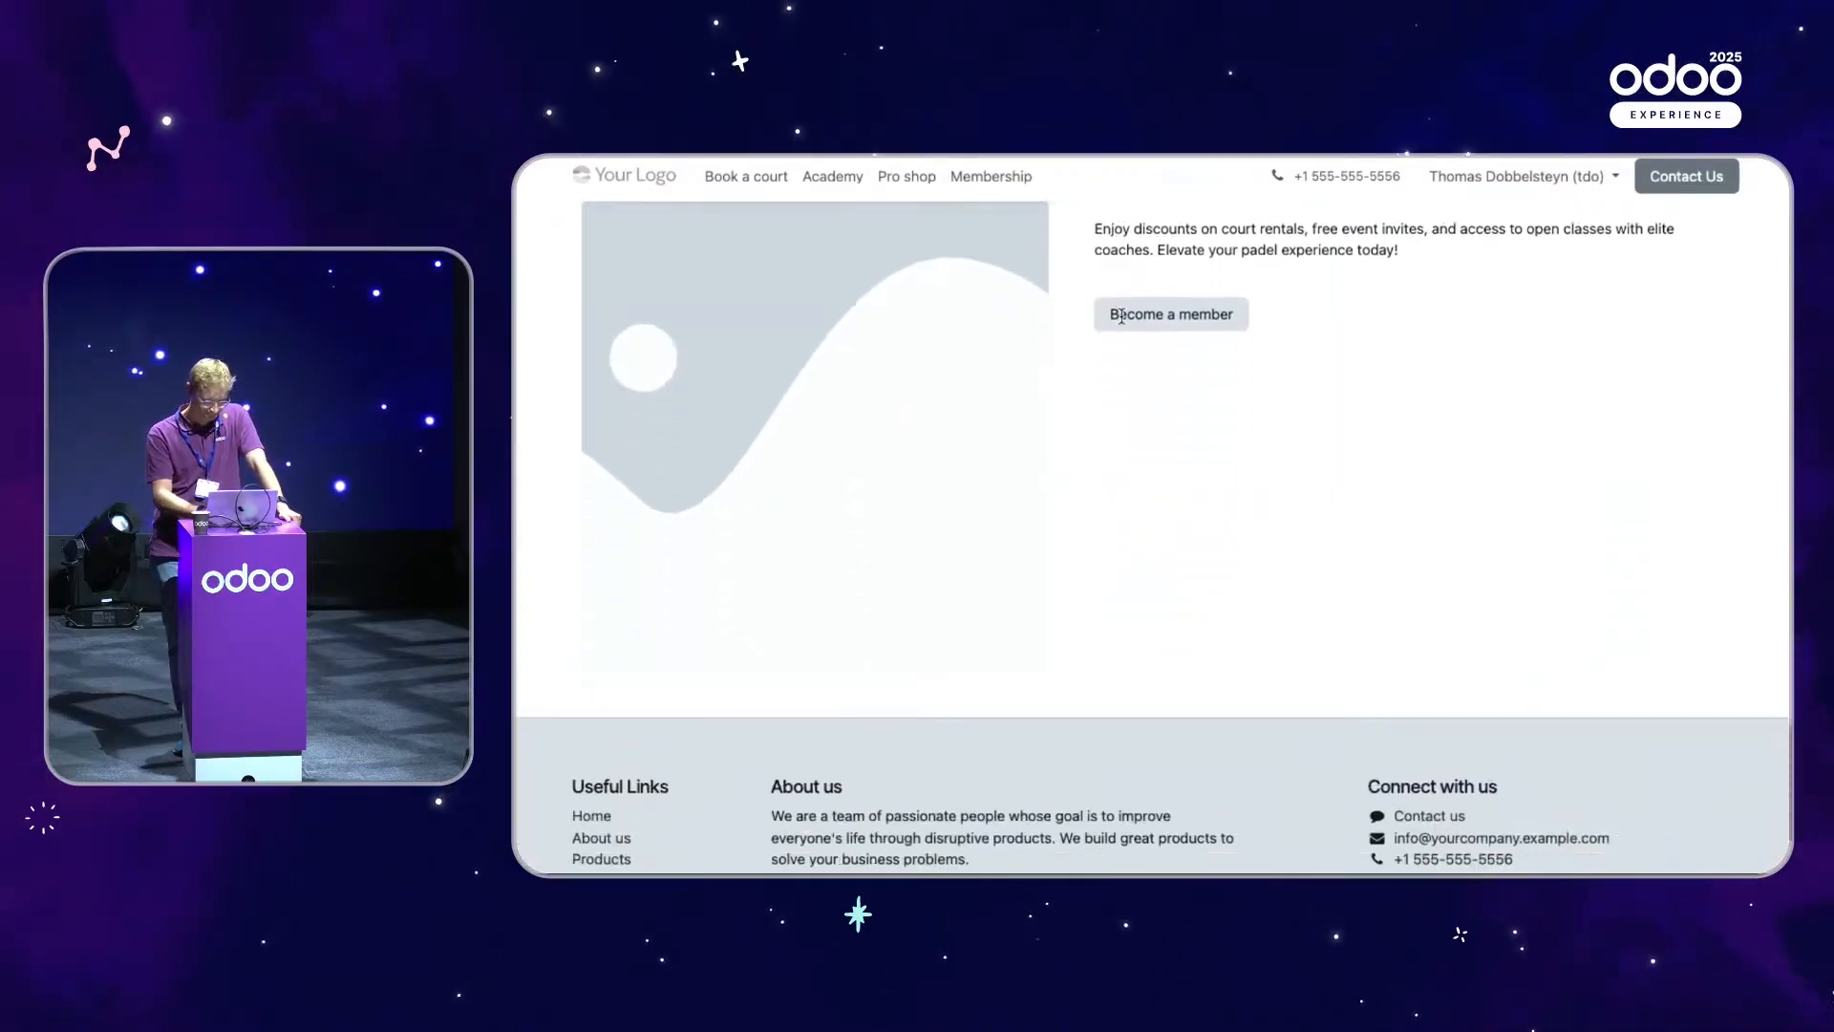
scroll(1122, 320, up, 15)
scroll(1122, 322, up, 4)
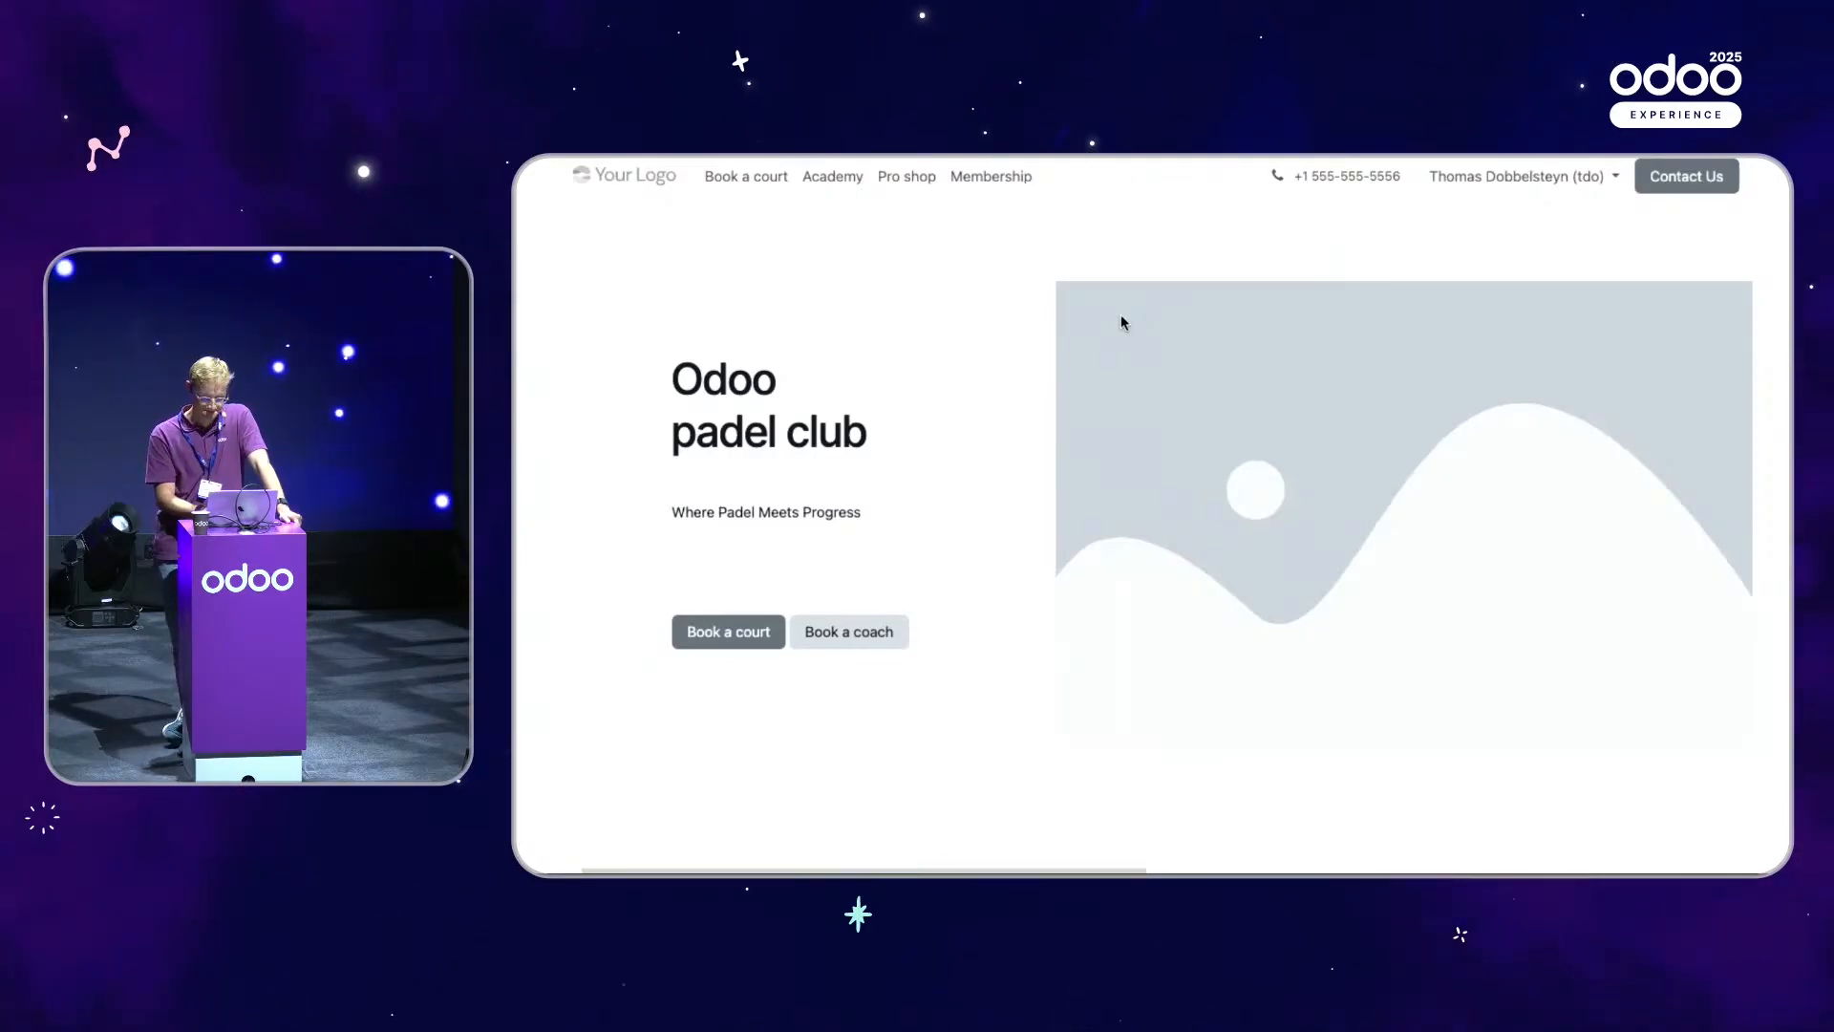
scroll(690, 254, up, 1)
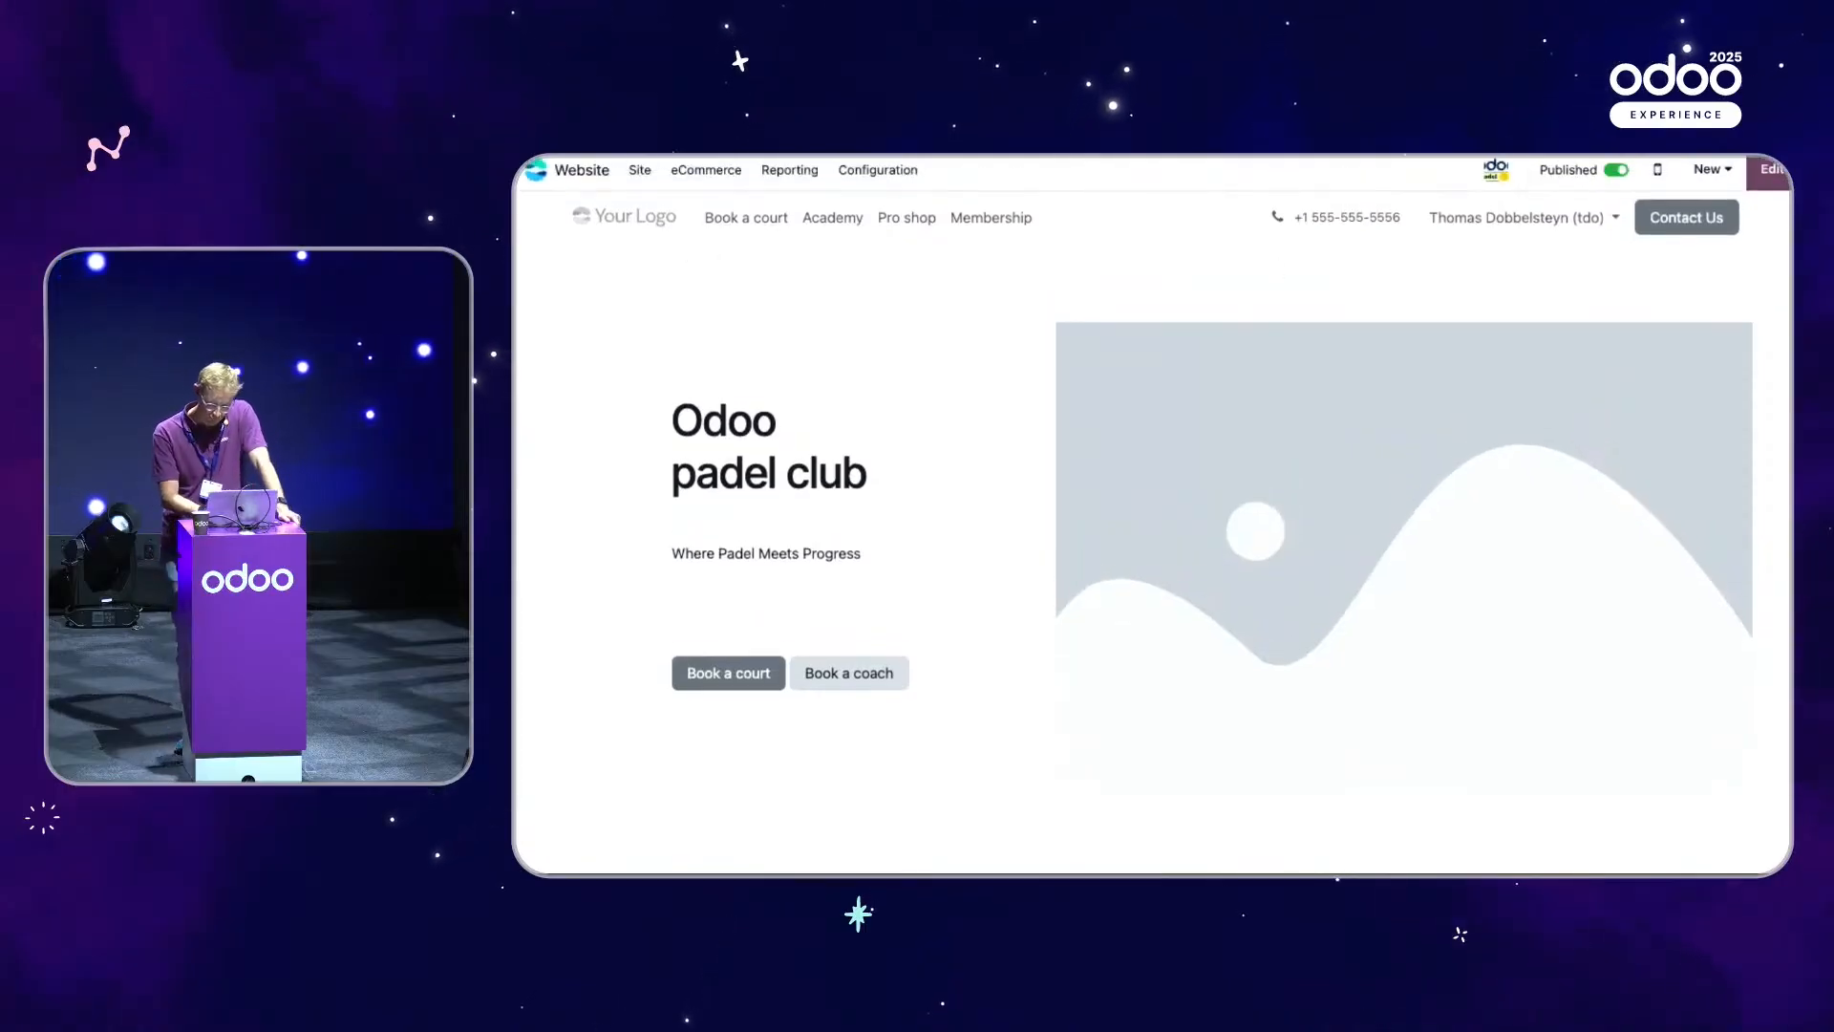
- Open the website editor's theme settings and set the first main color to #0A2F5C, copied from the desktop sticky note
click(1776, 181)
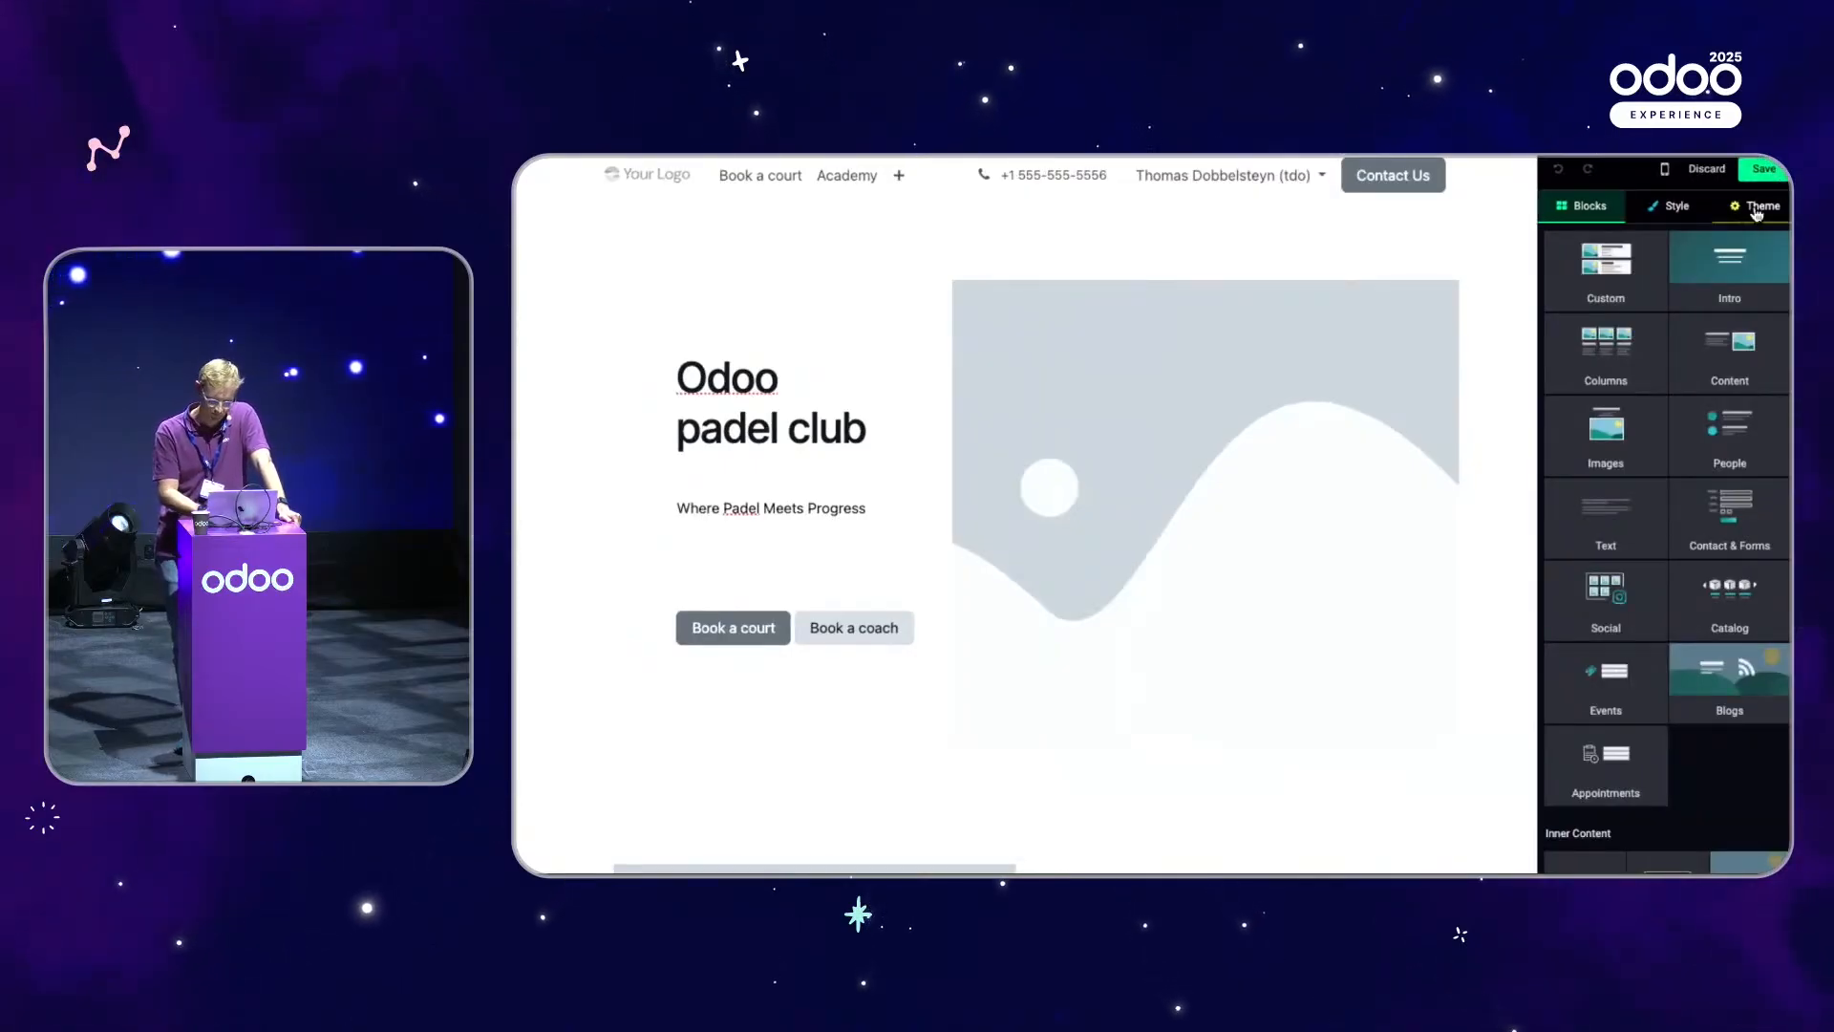
click(1758, 208)
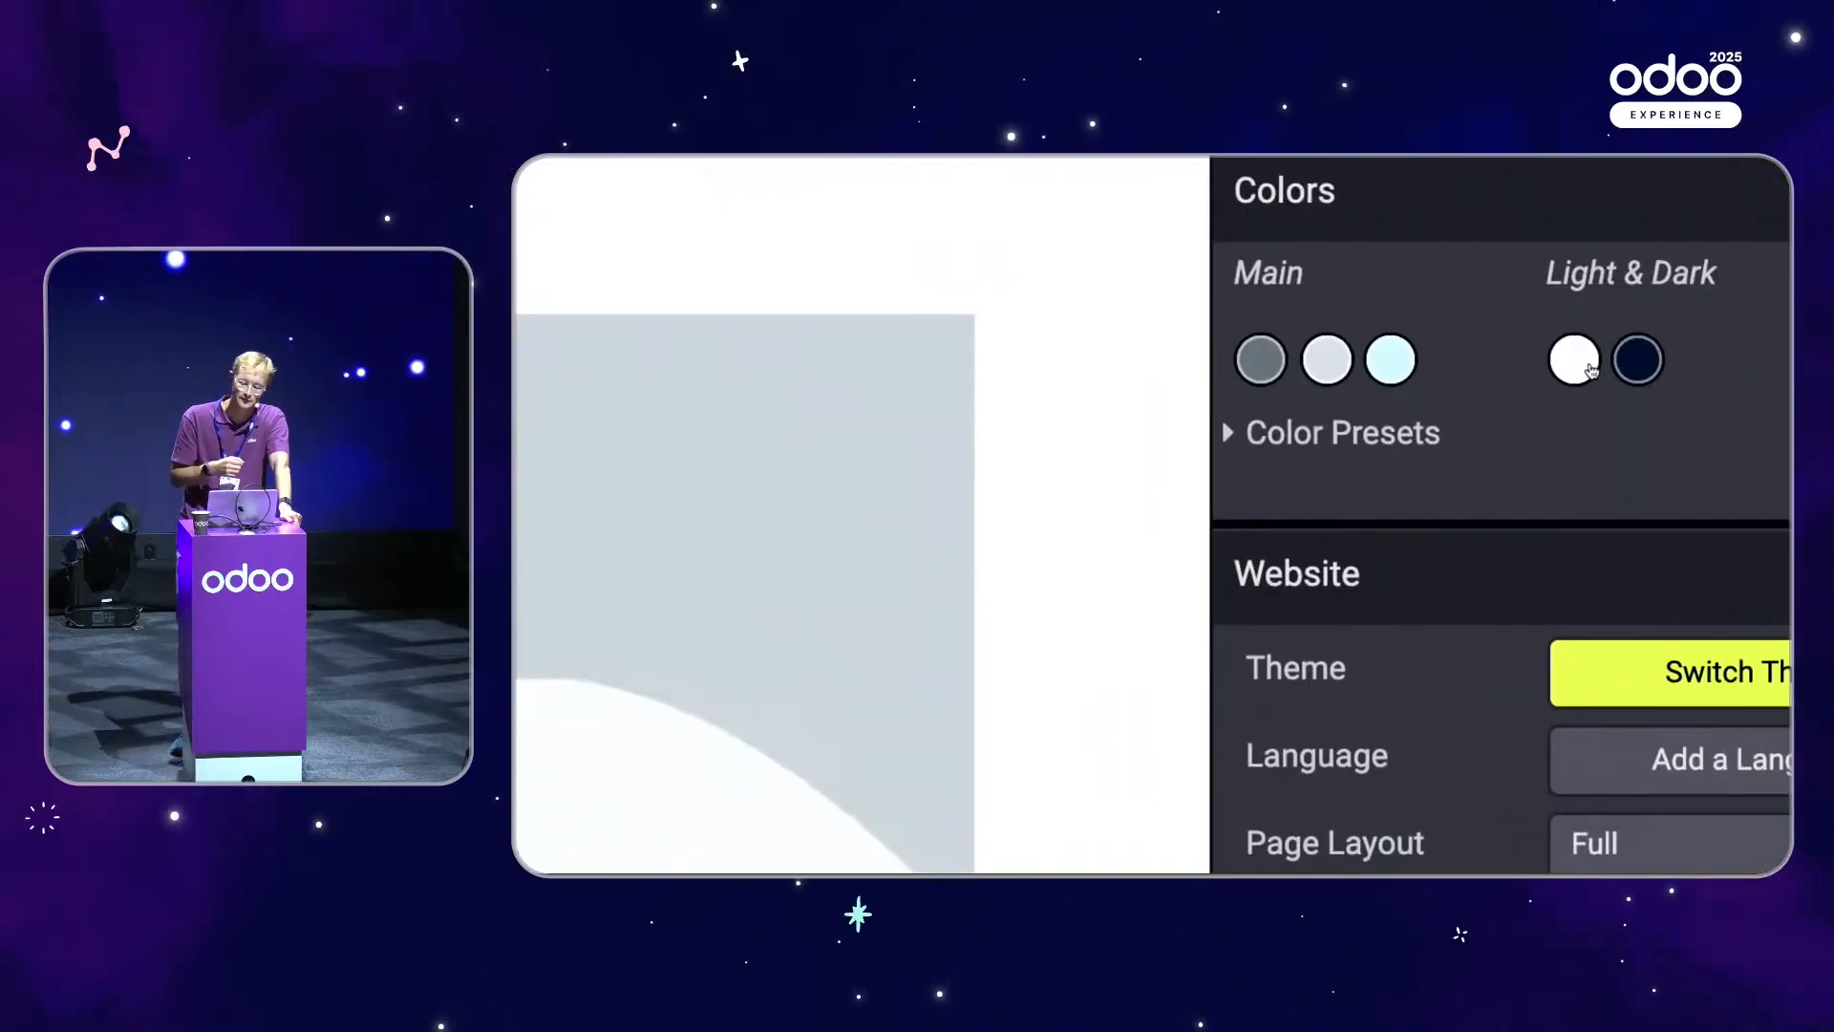
click(1261, 360)
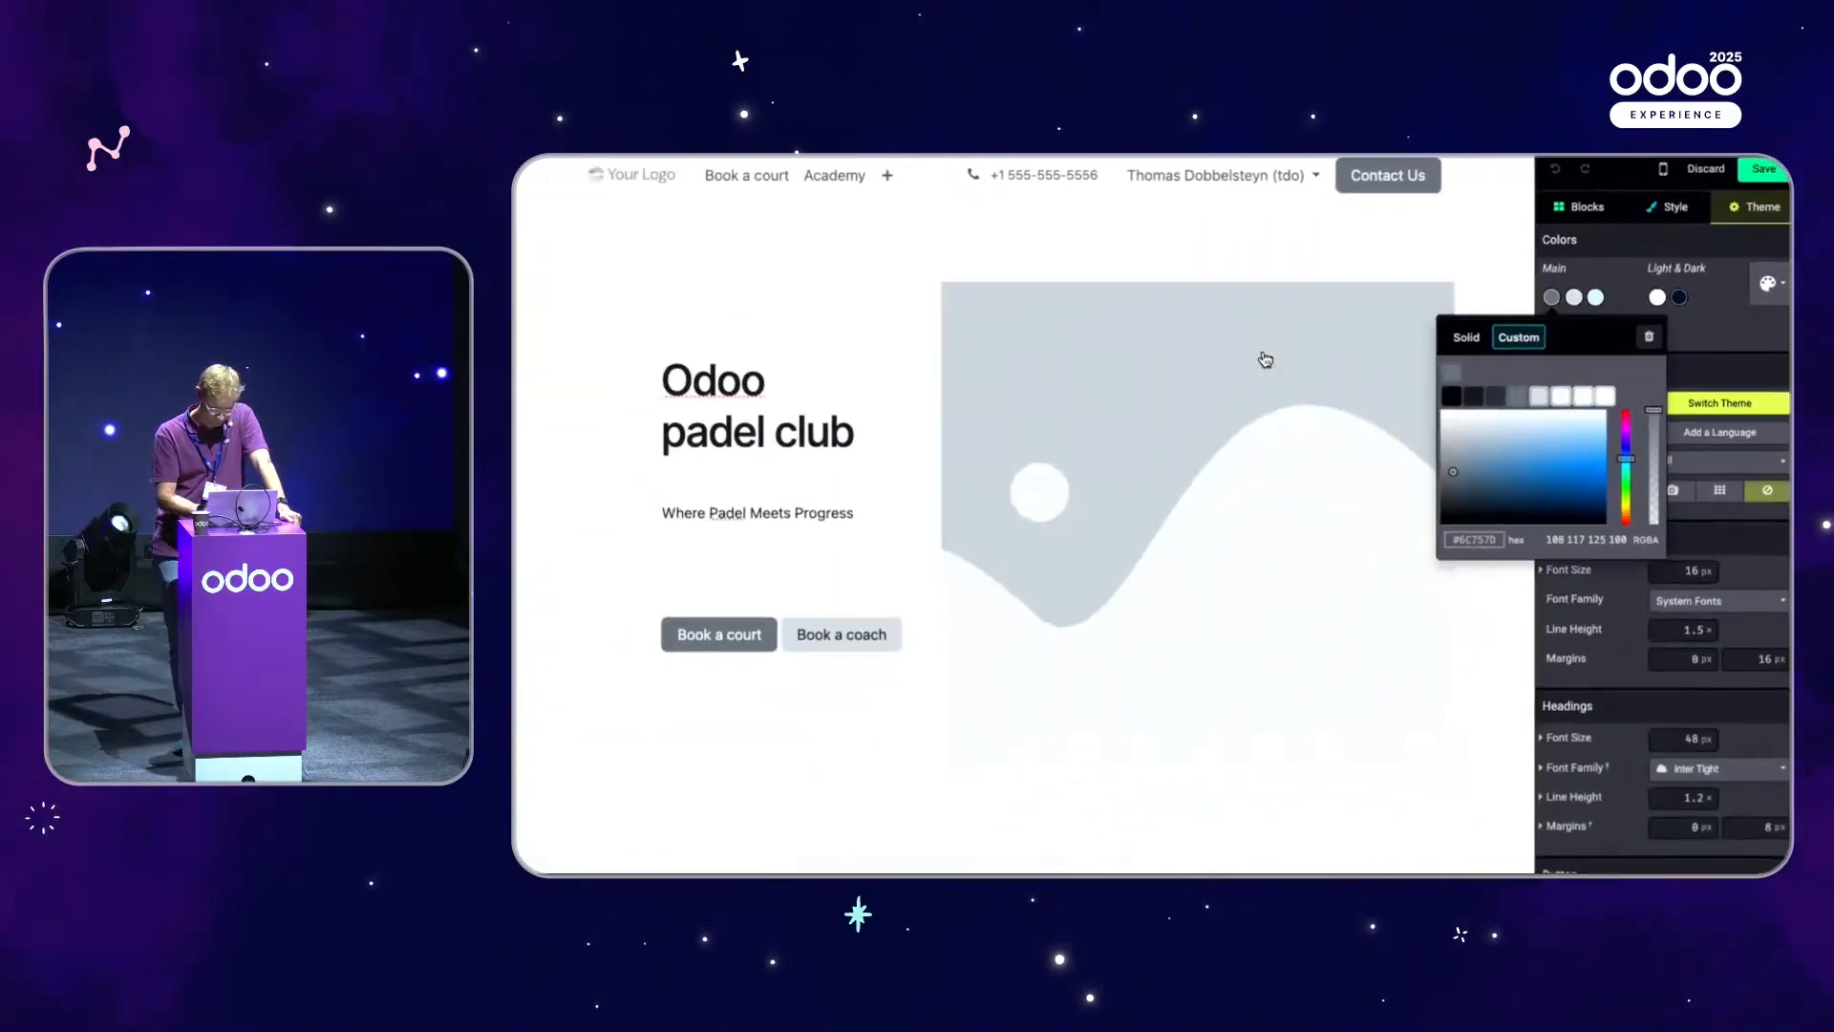
key(ctrl+Up)
click(1220, 495)
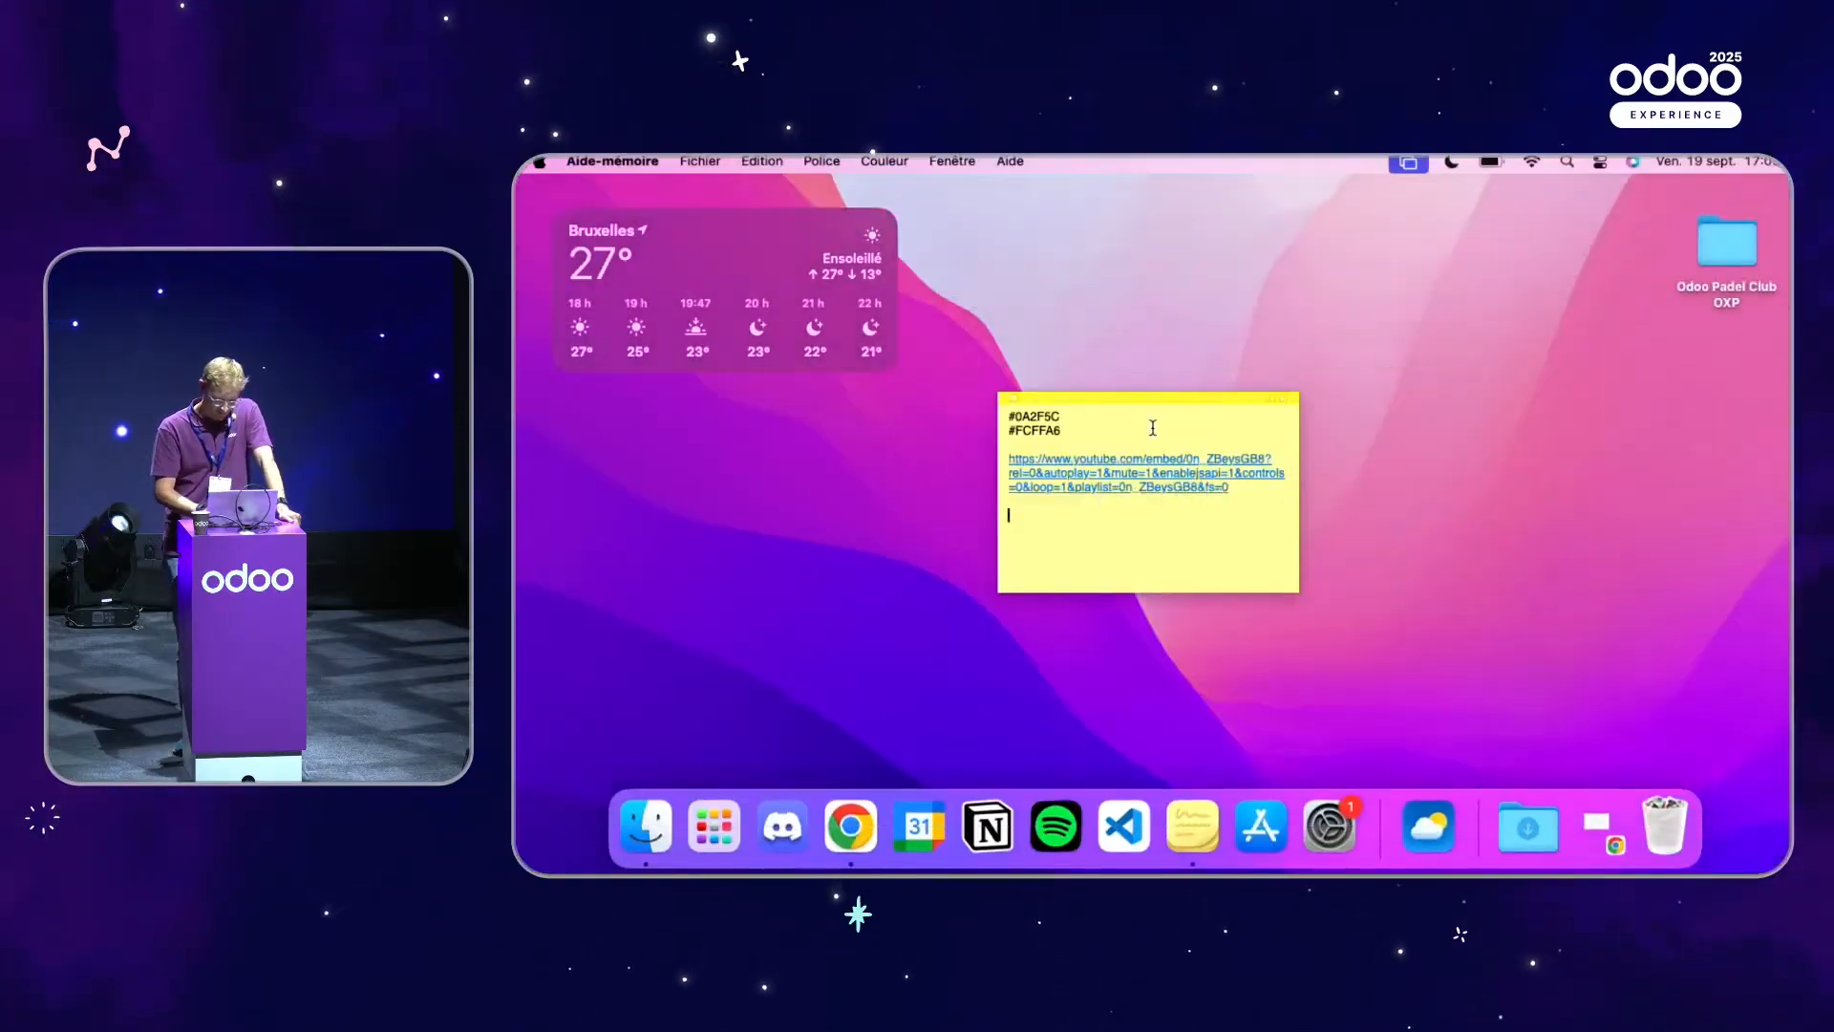
double_click(1041, 416)
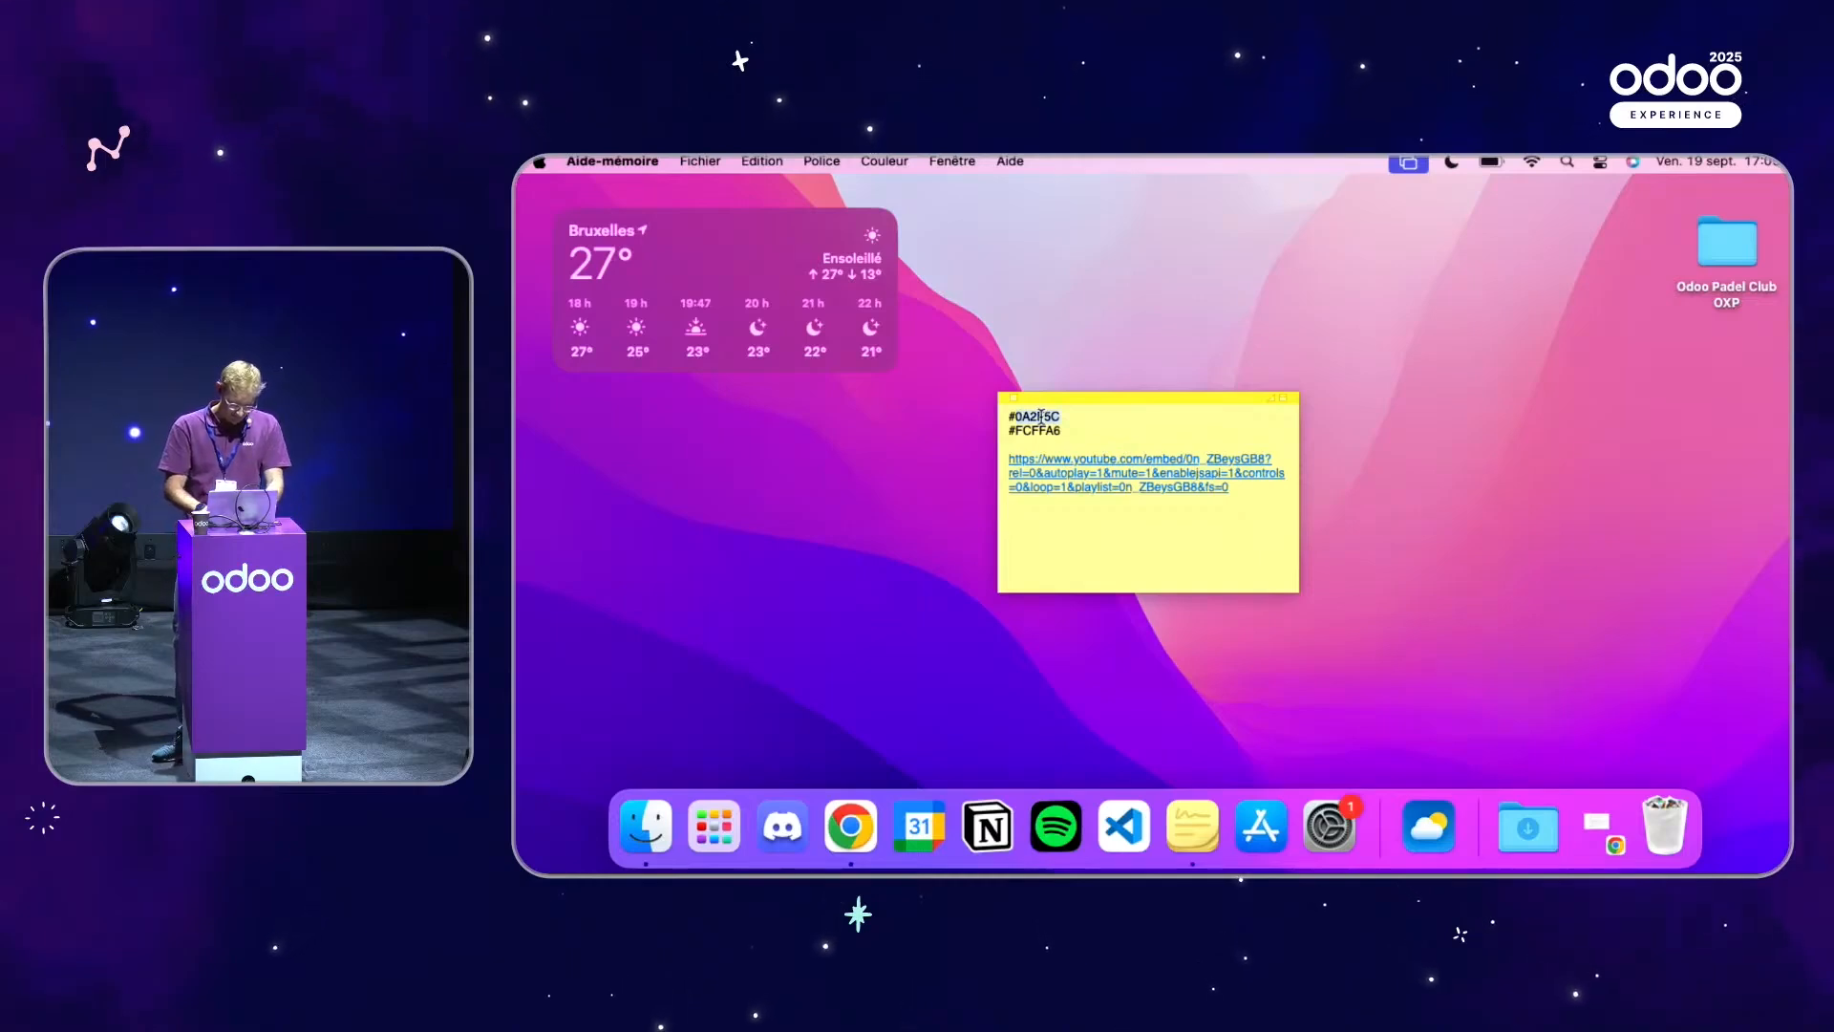
key(ctrl+Up)
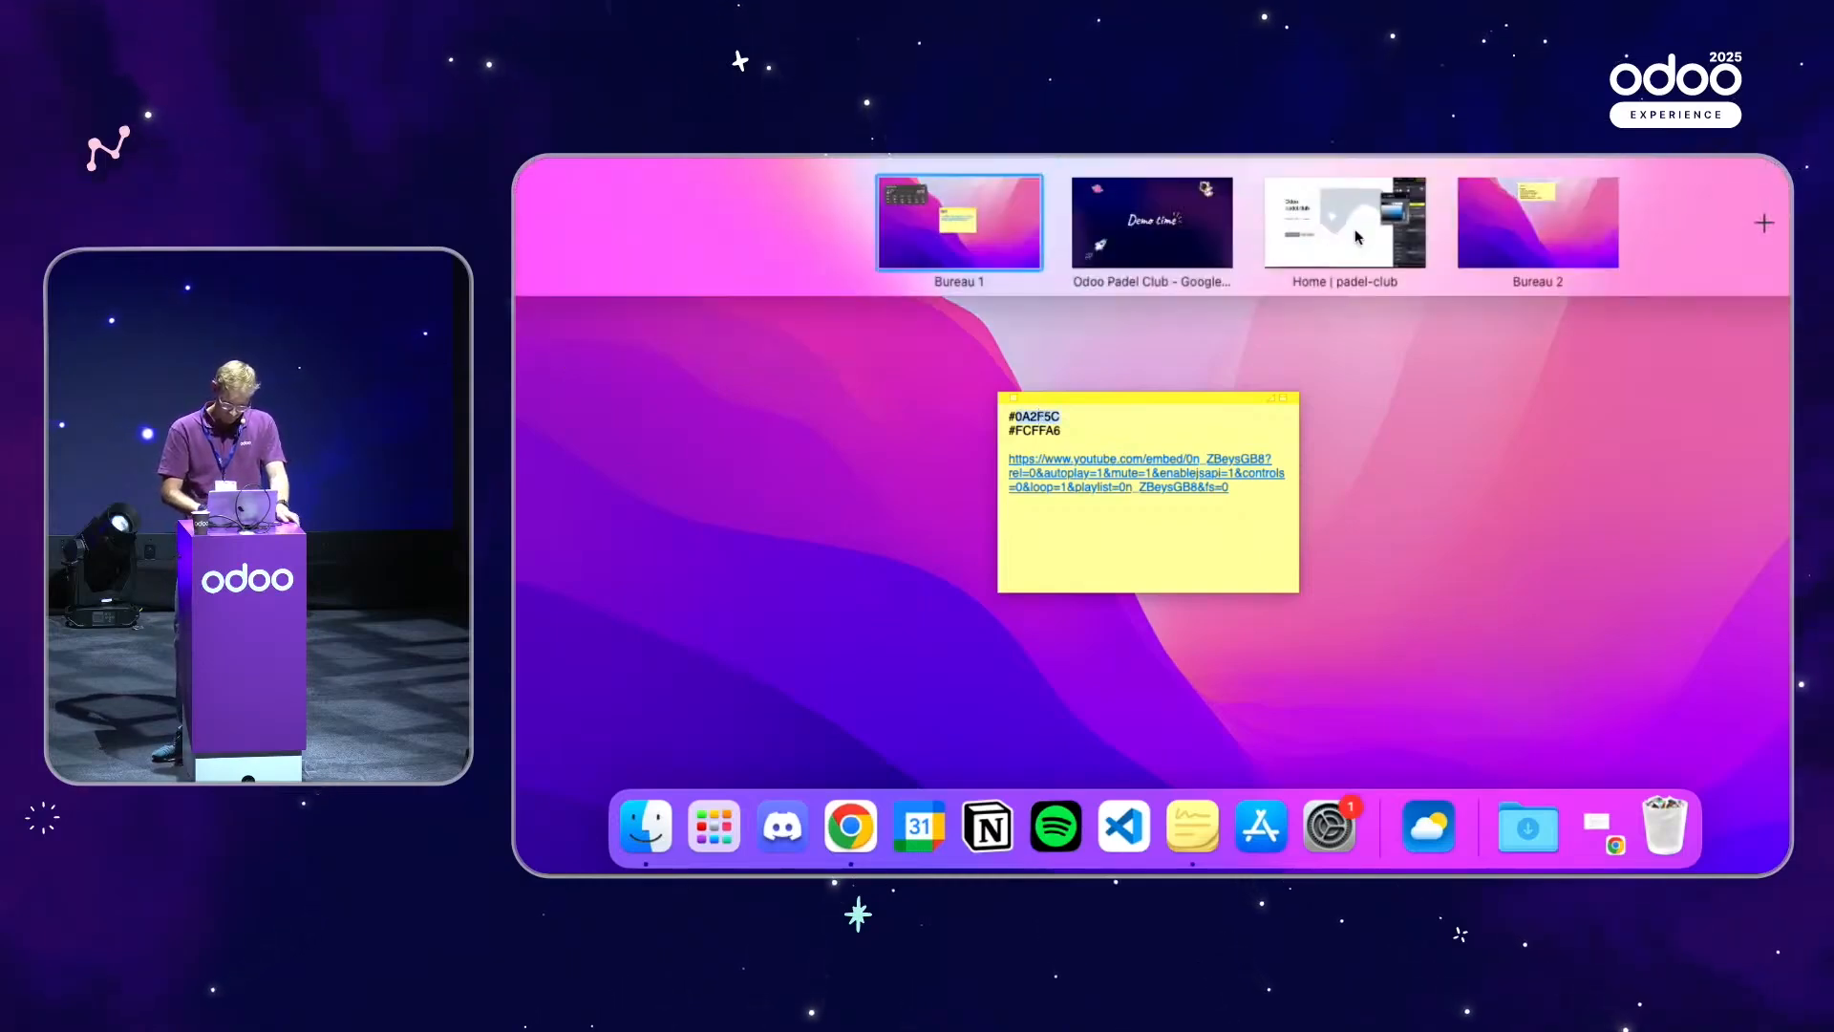
click(1354, 234)
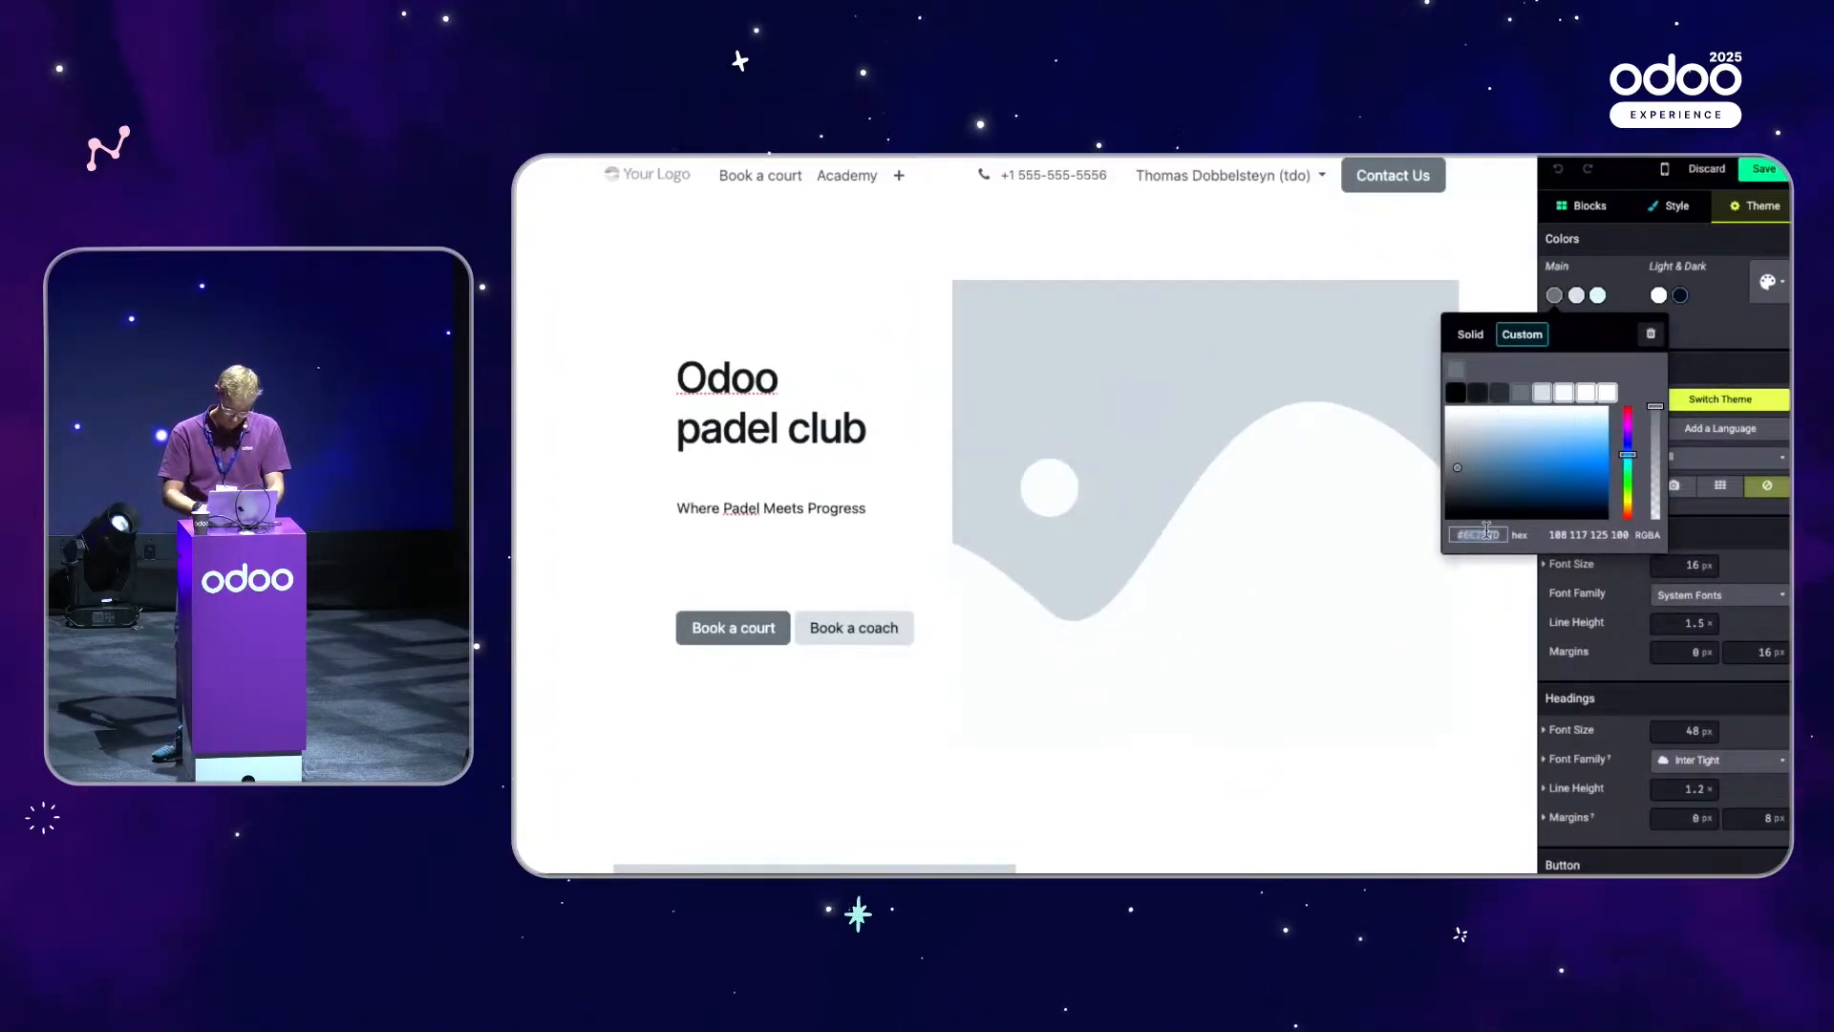
text(#0A2F5C)
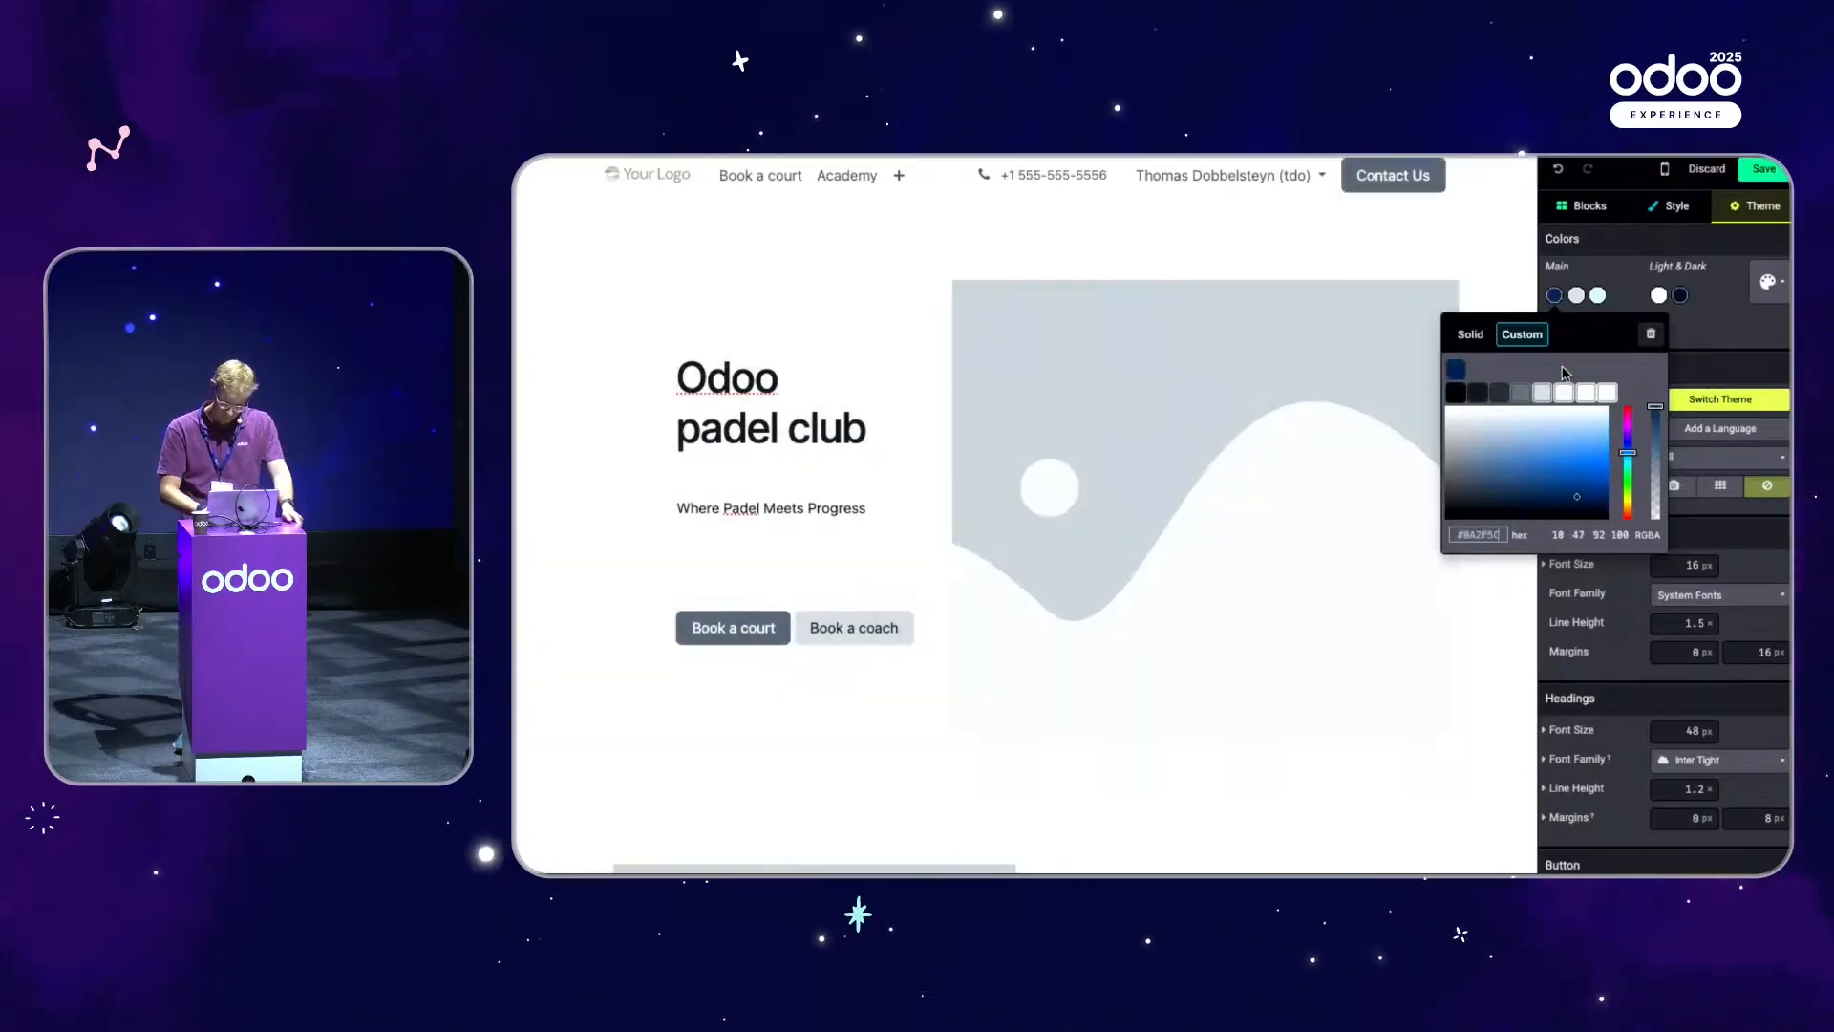
- Set the theme's second main color to #FCFFA6, copied from the desktop sticky note
click(1574, 299)
double_click(1502, 536)
key(ctrl+Up)
click(1207, 519)
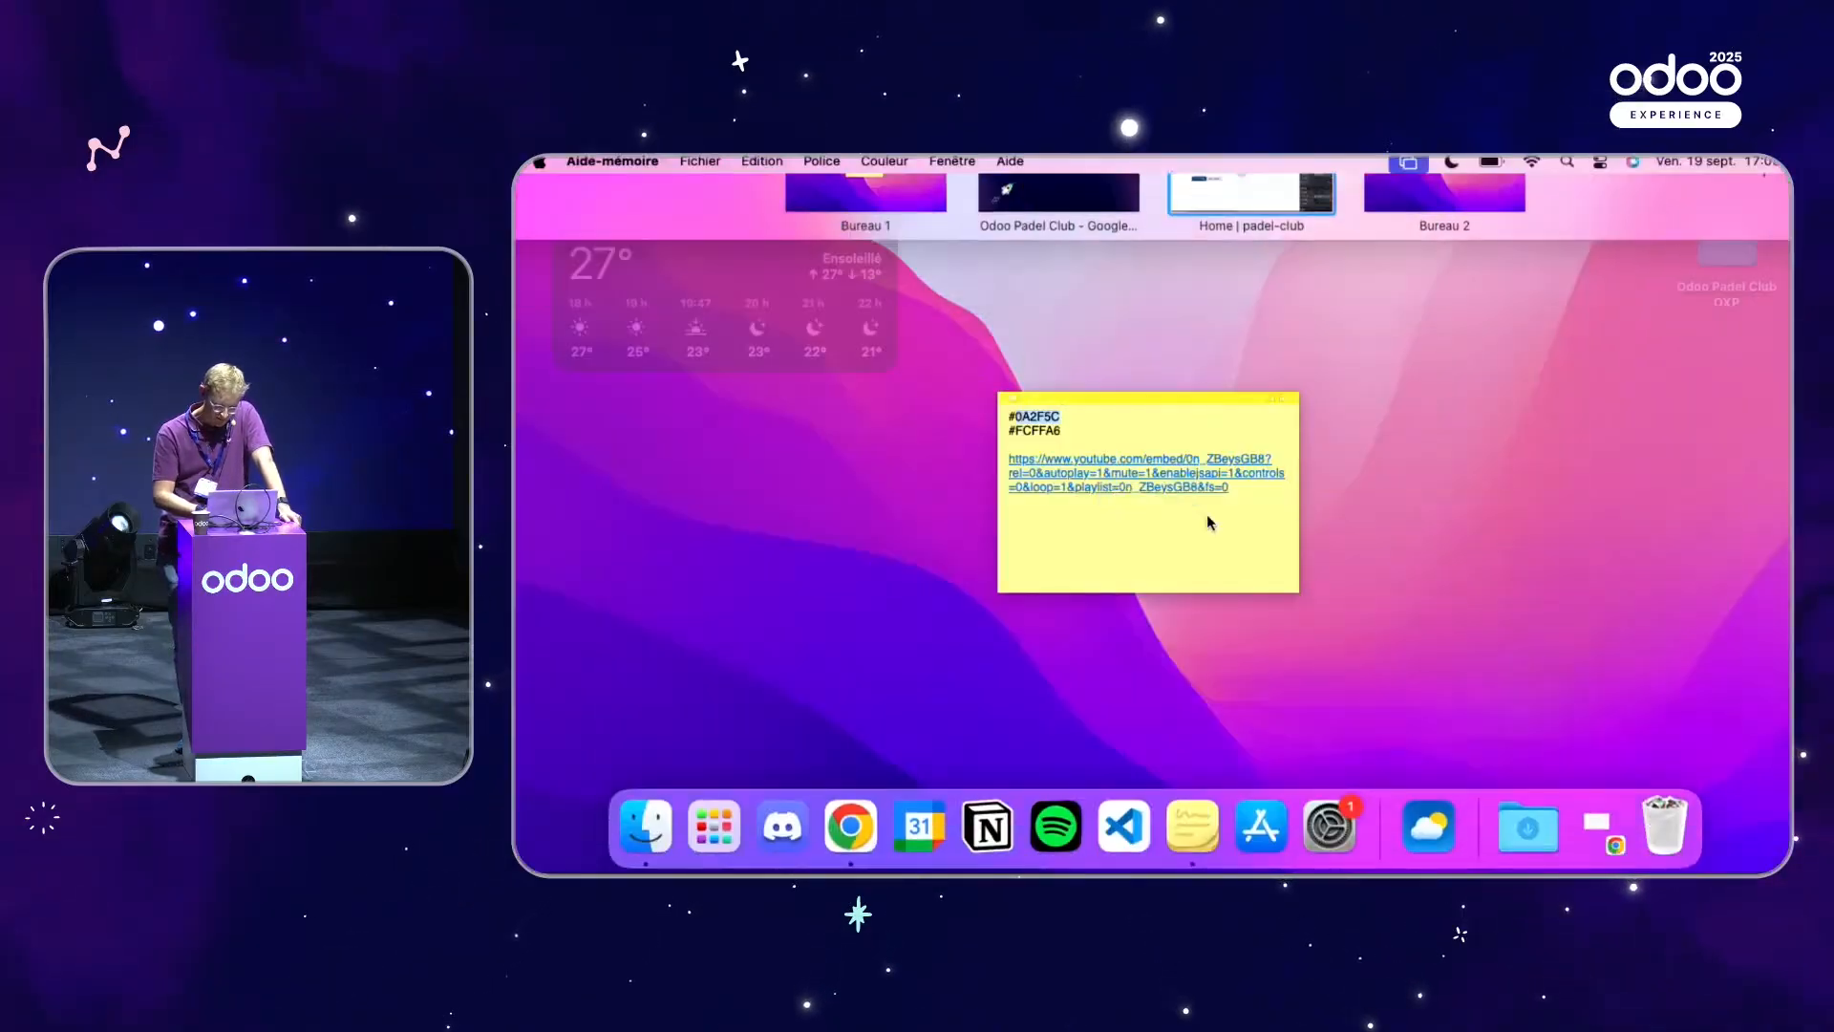
triple_click(1039, 433)
key(ctrl+c)
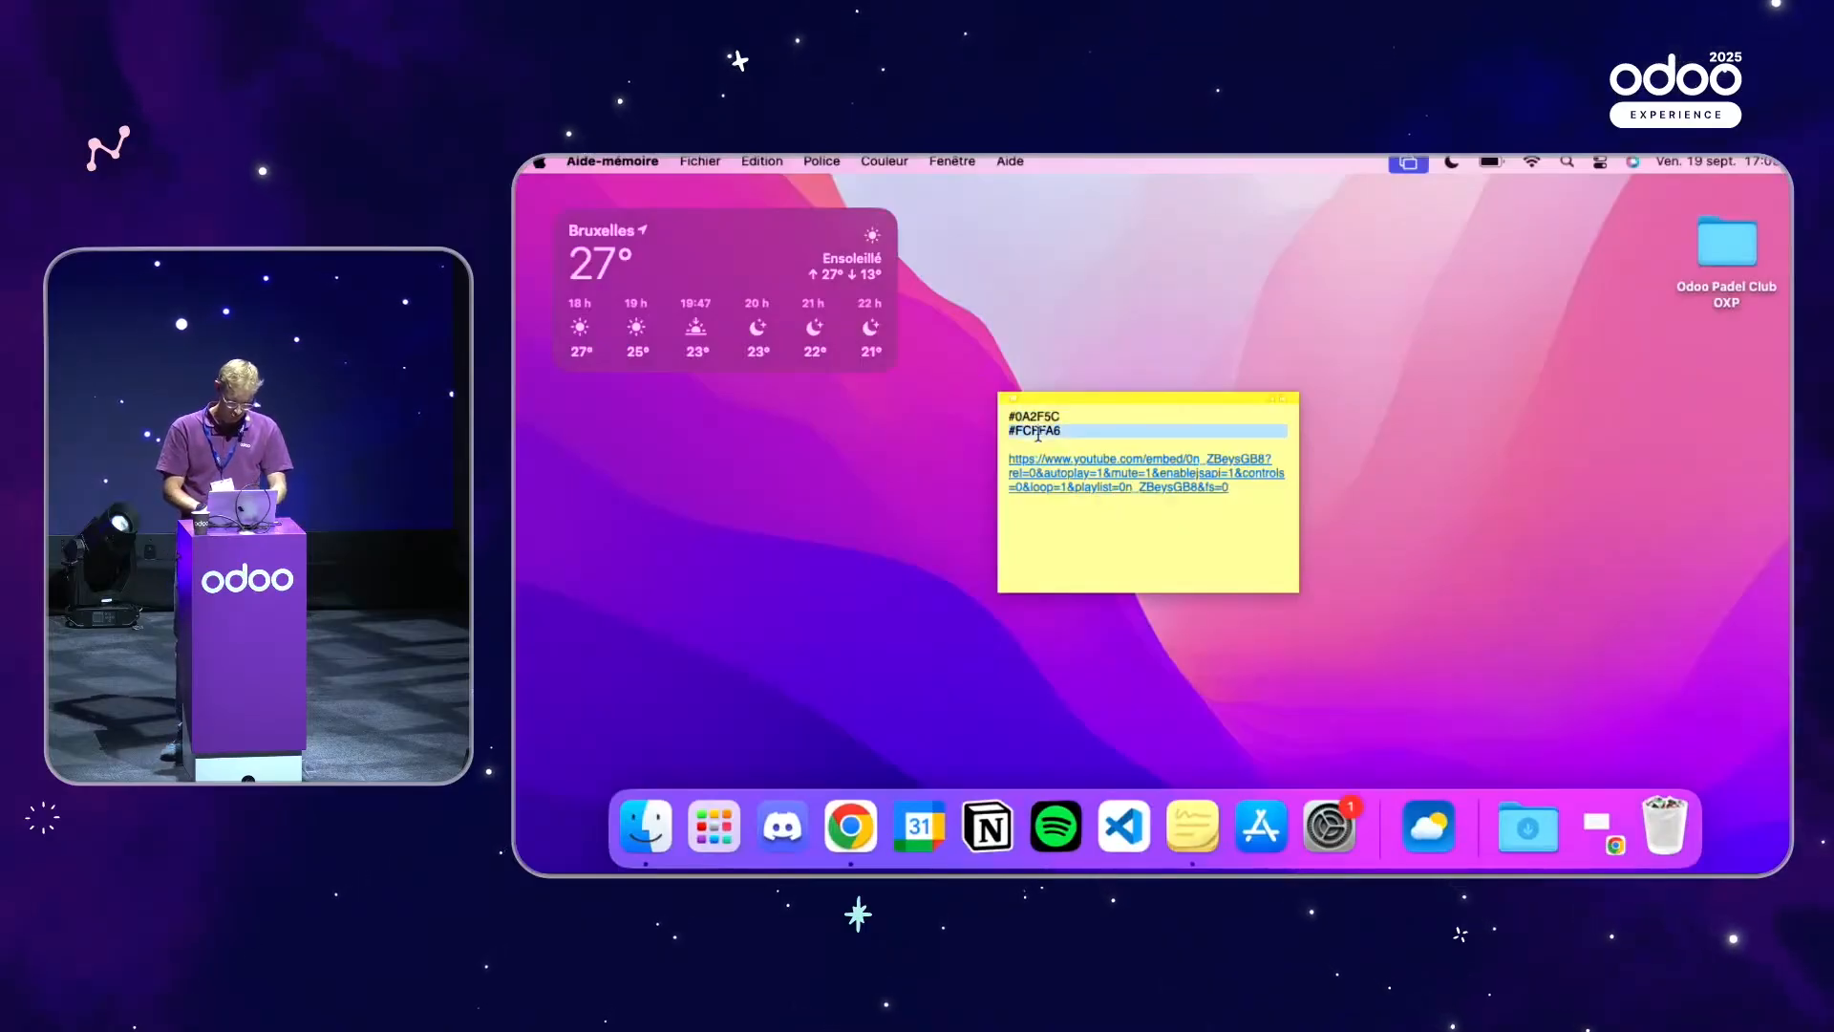
key(ctrl+Up)
click(1312, 242)
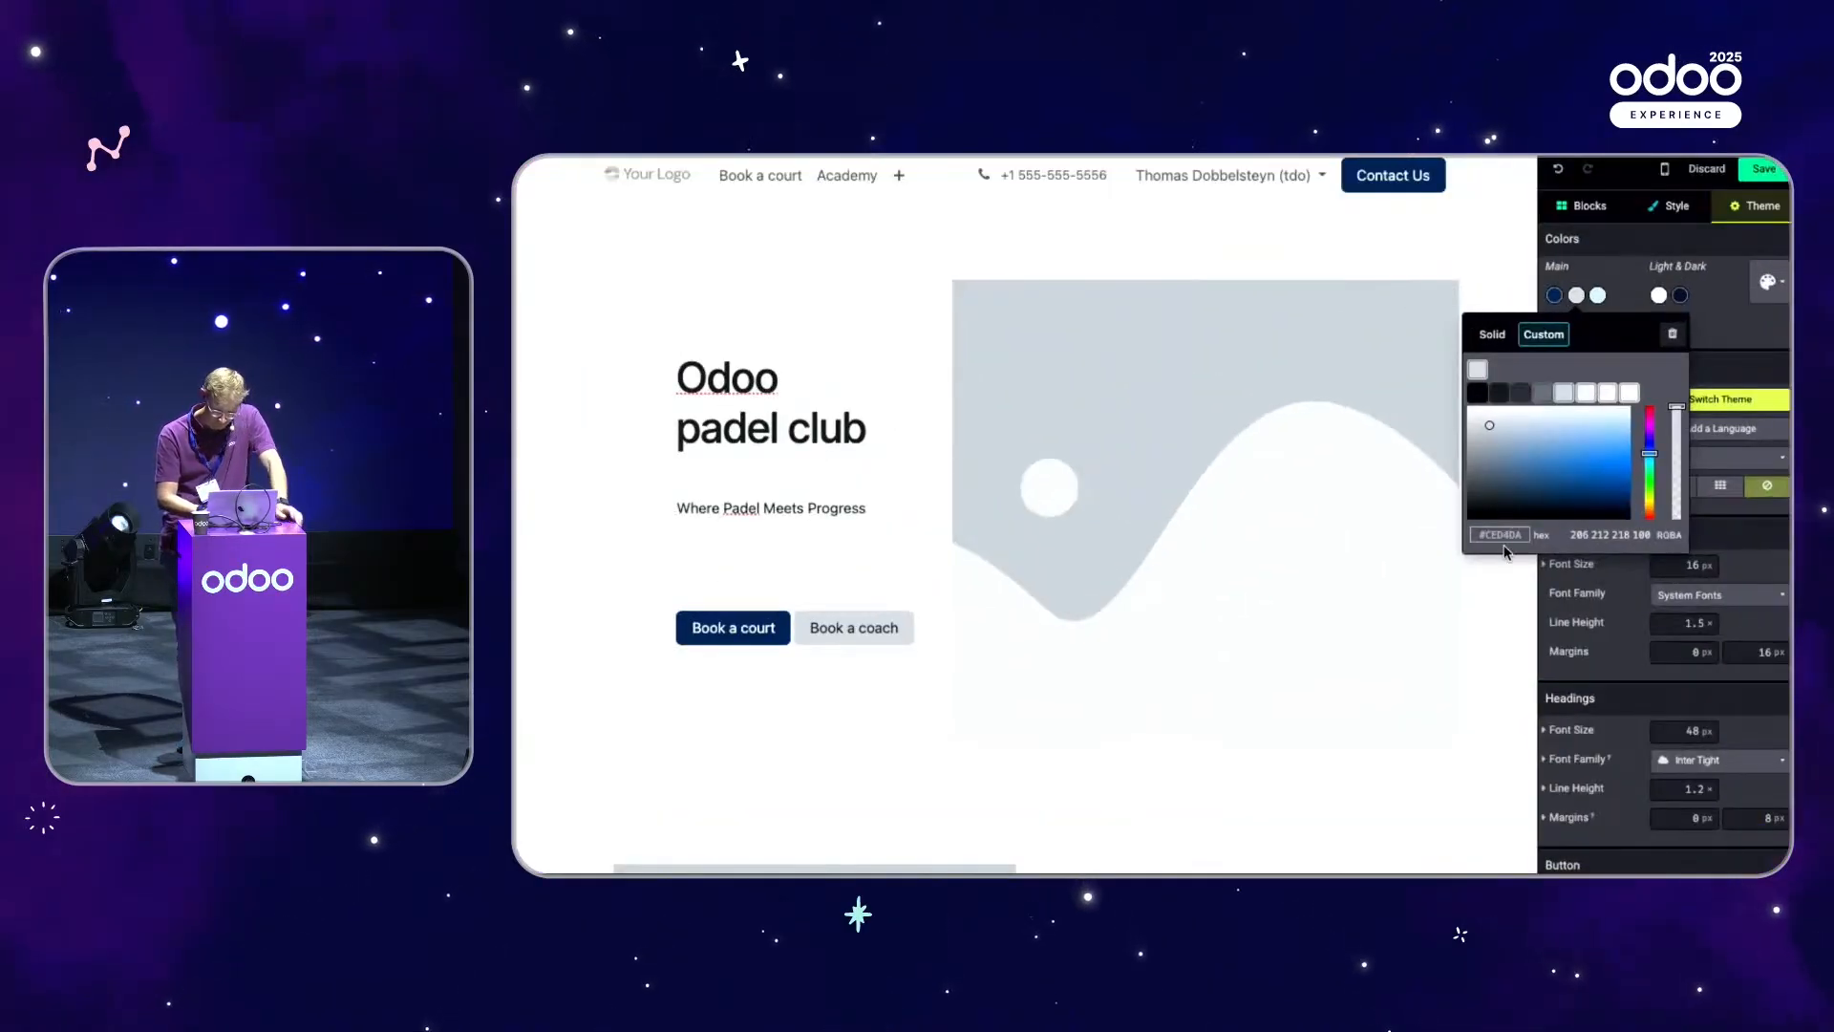
click(1498, 534)
key(ctrl+v)
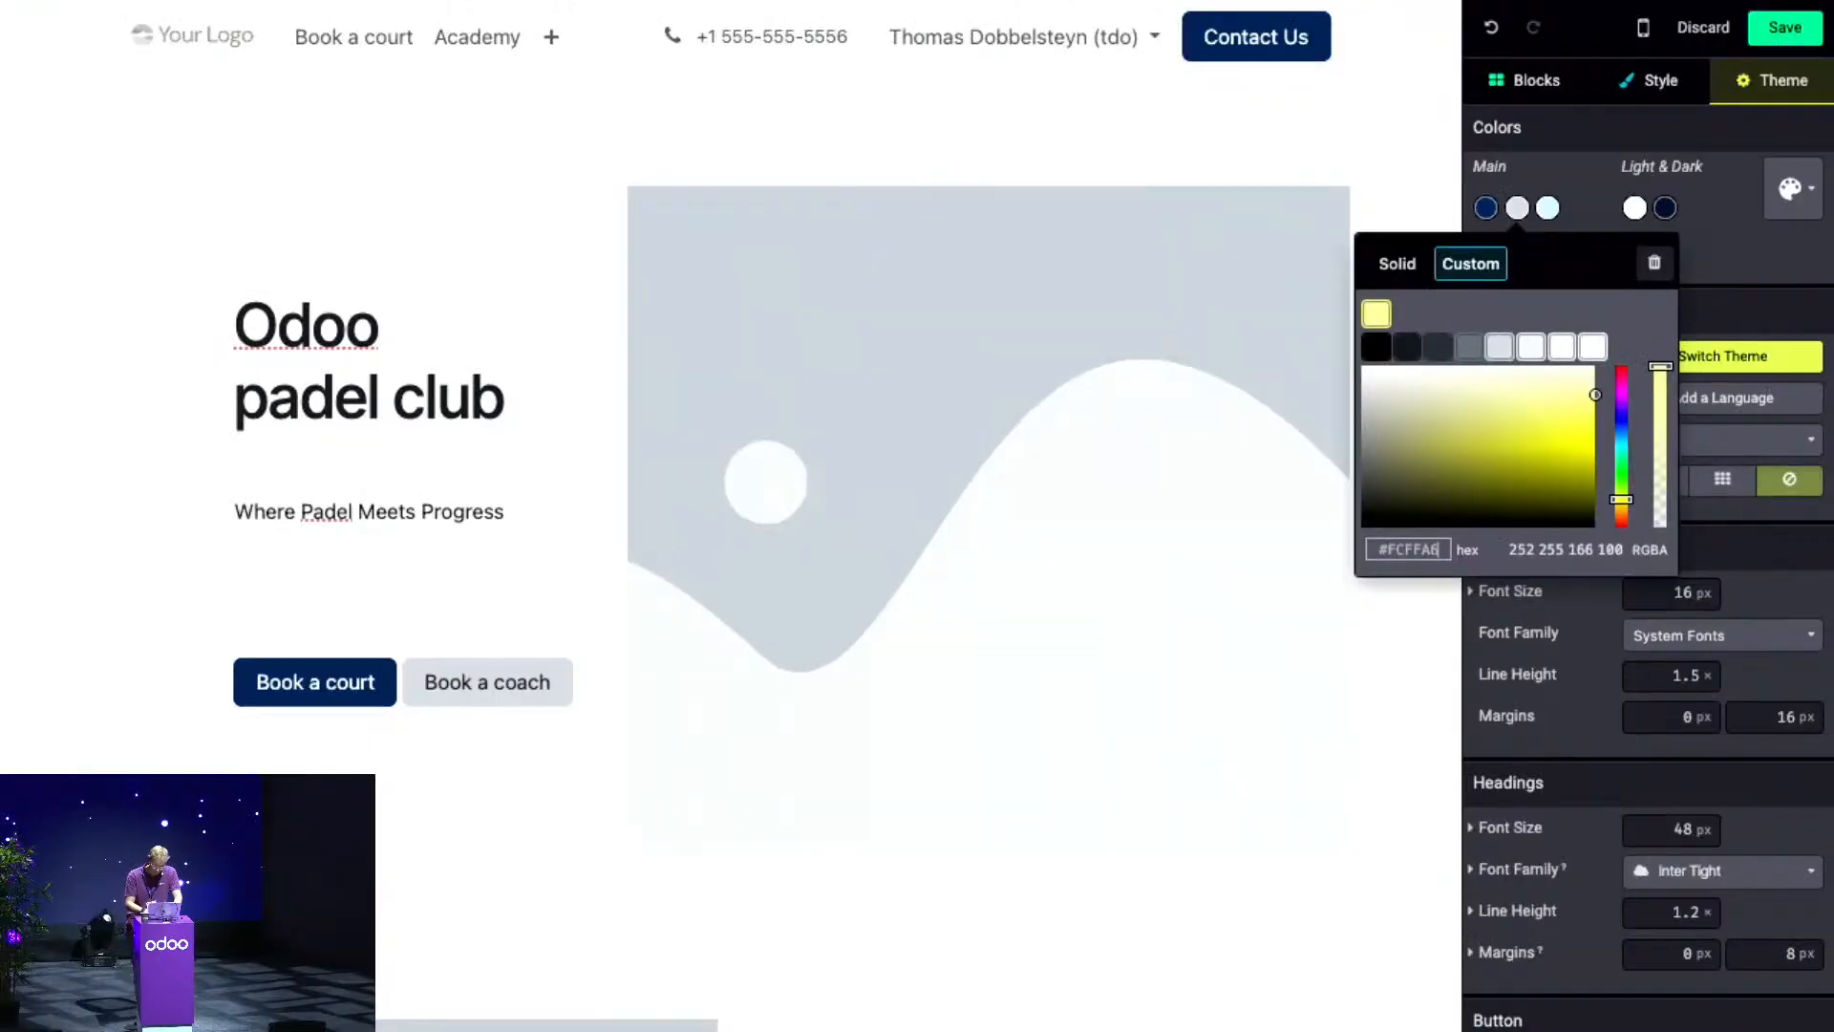
key(Return)
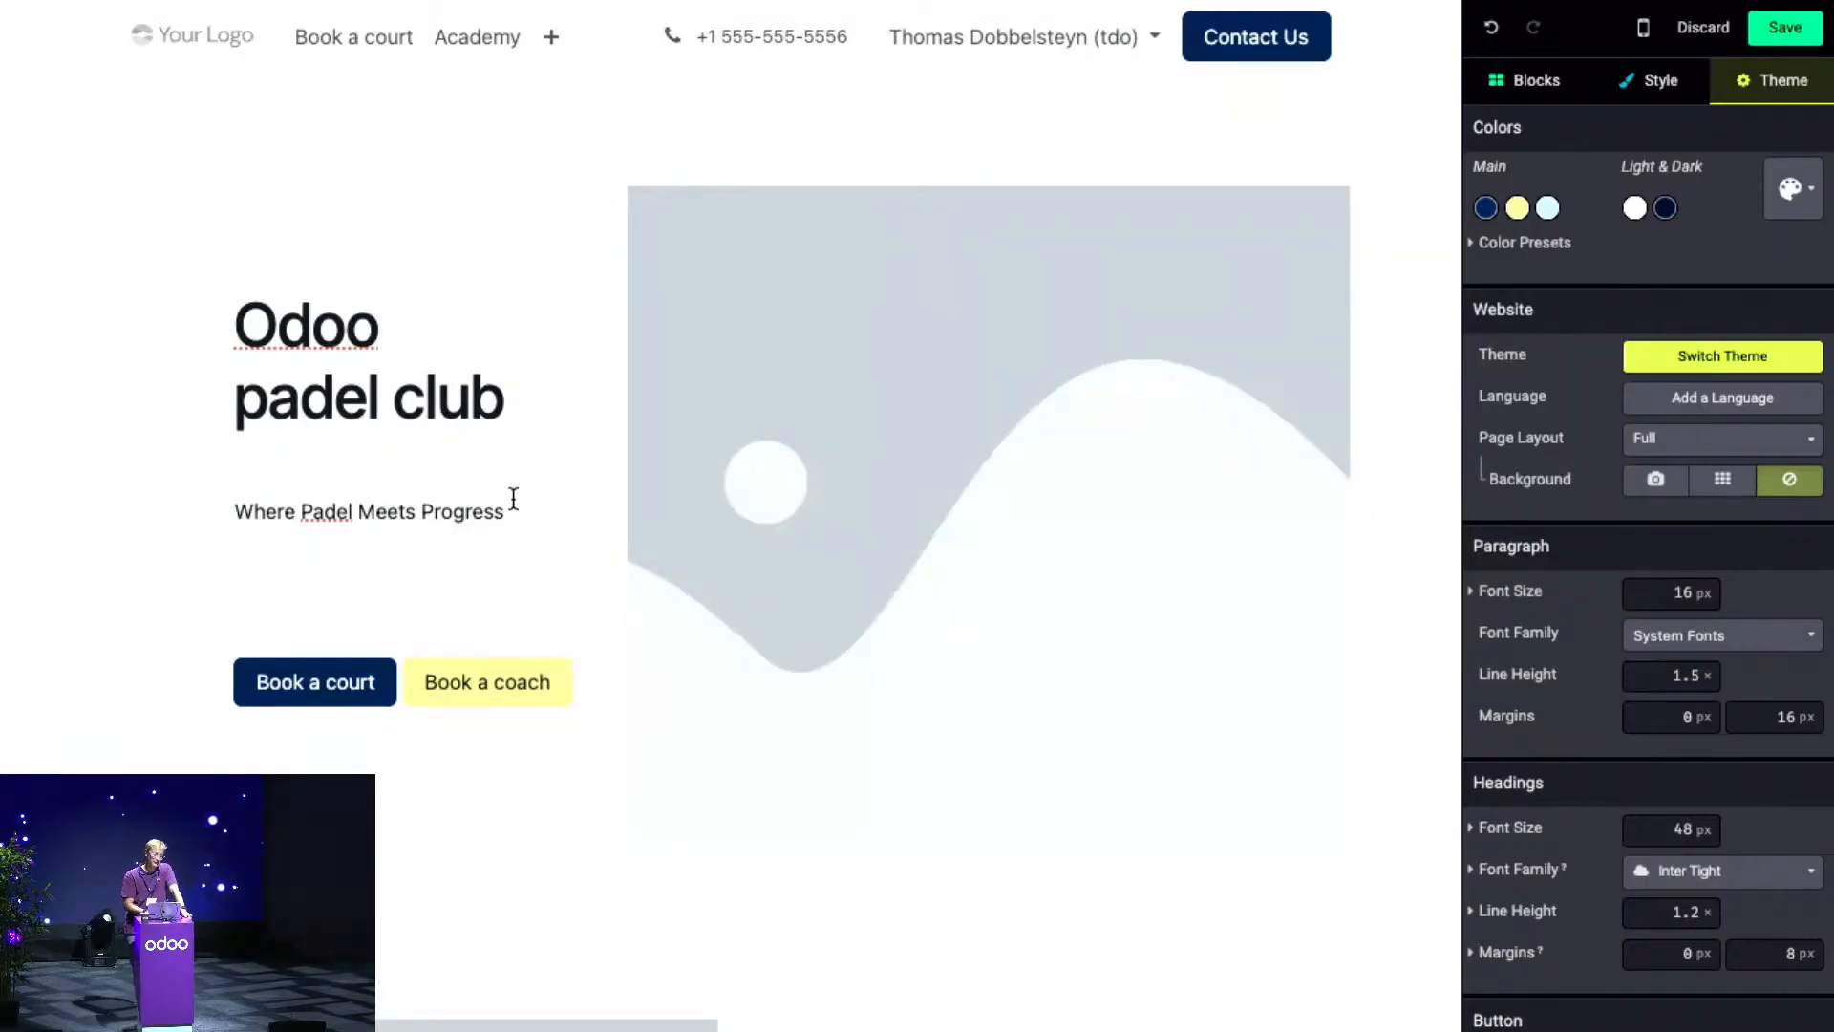
- In the first color preset, change the secondary buttons' fill to the theme's light blue main color
scroll(220, 463, down, 15)
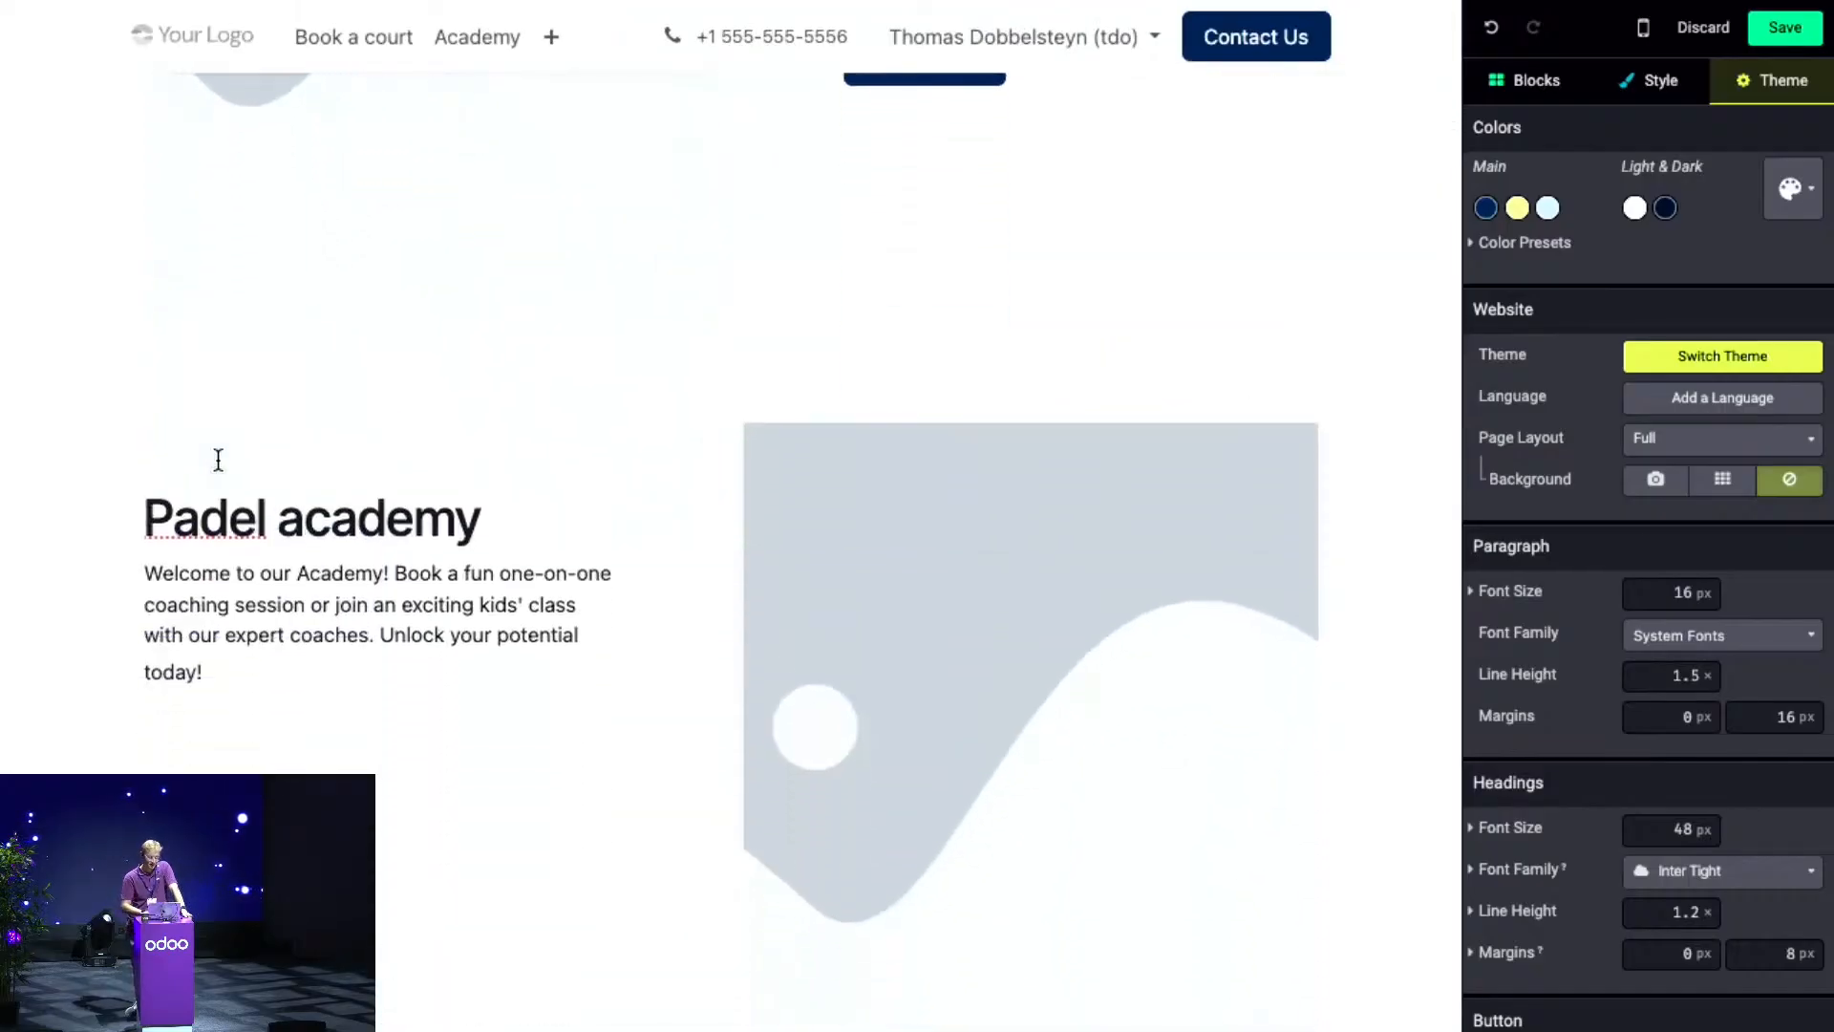
scroll(218, 460, up, 15)
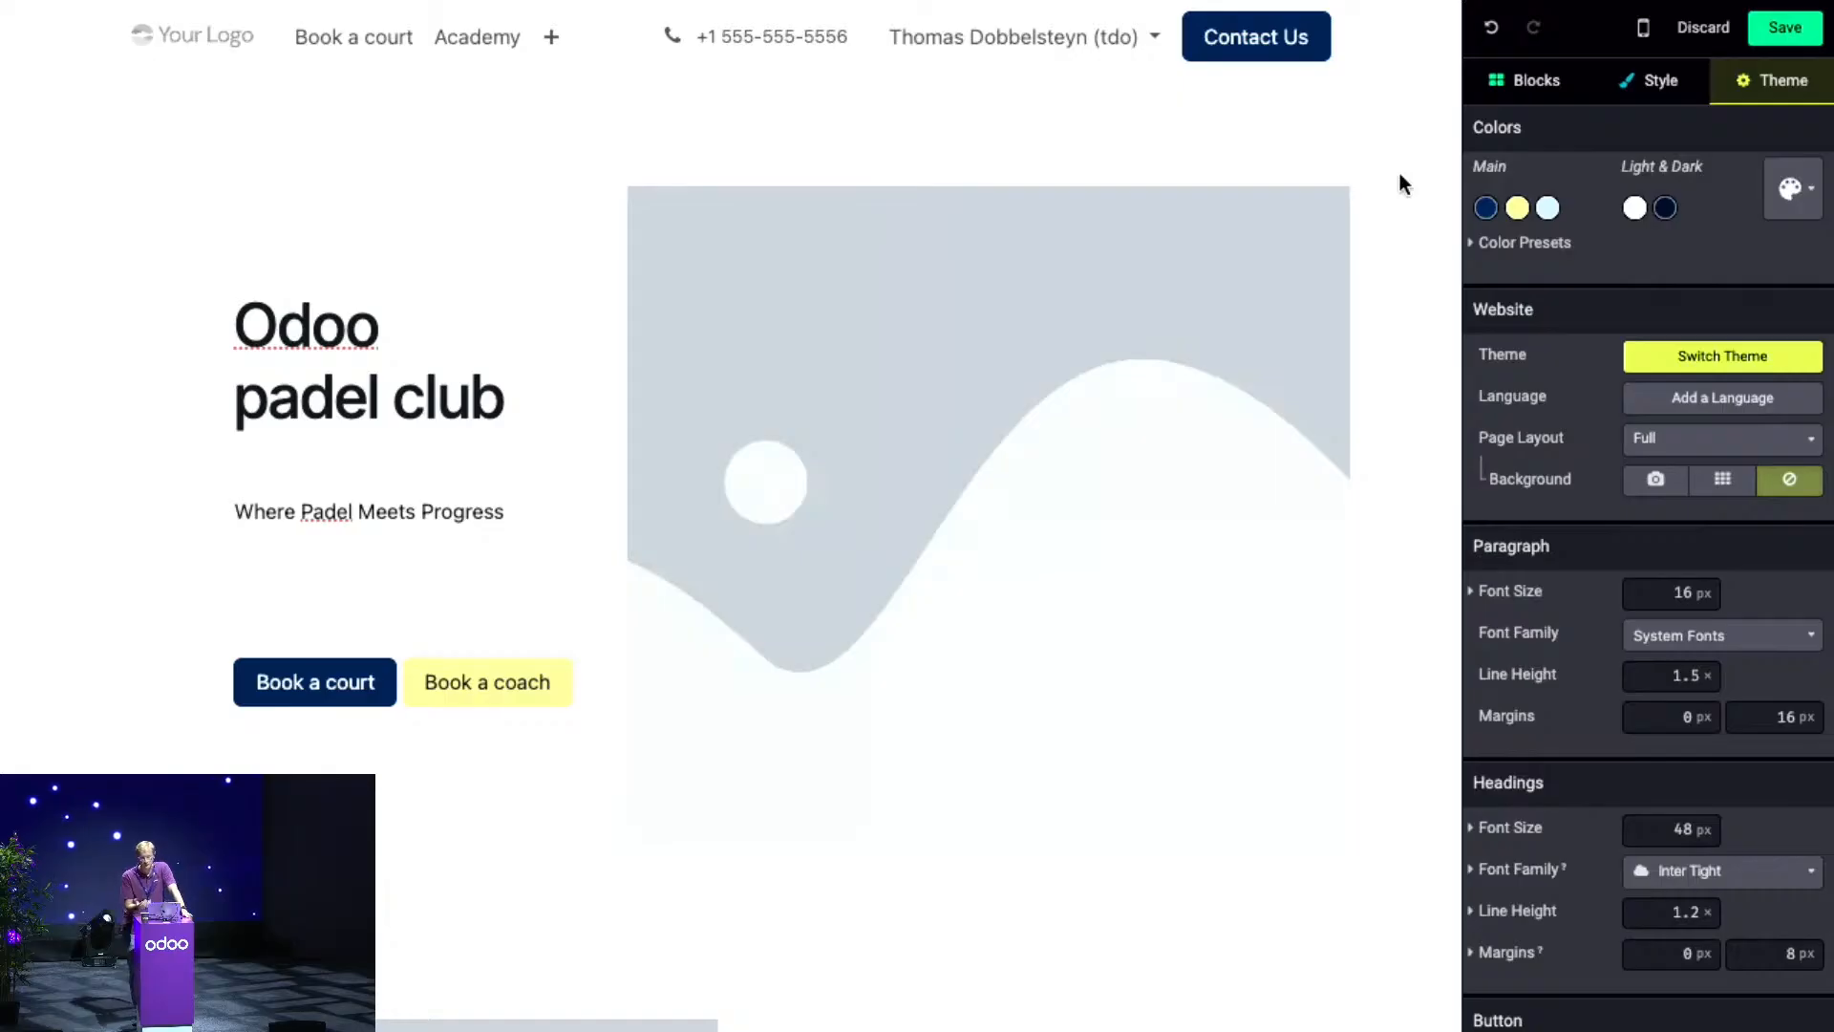
click(1498, 244)
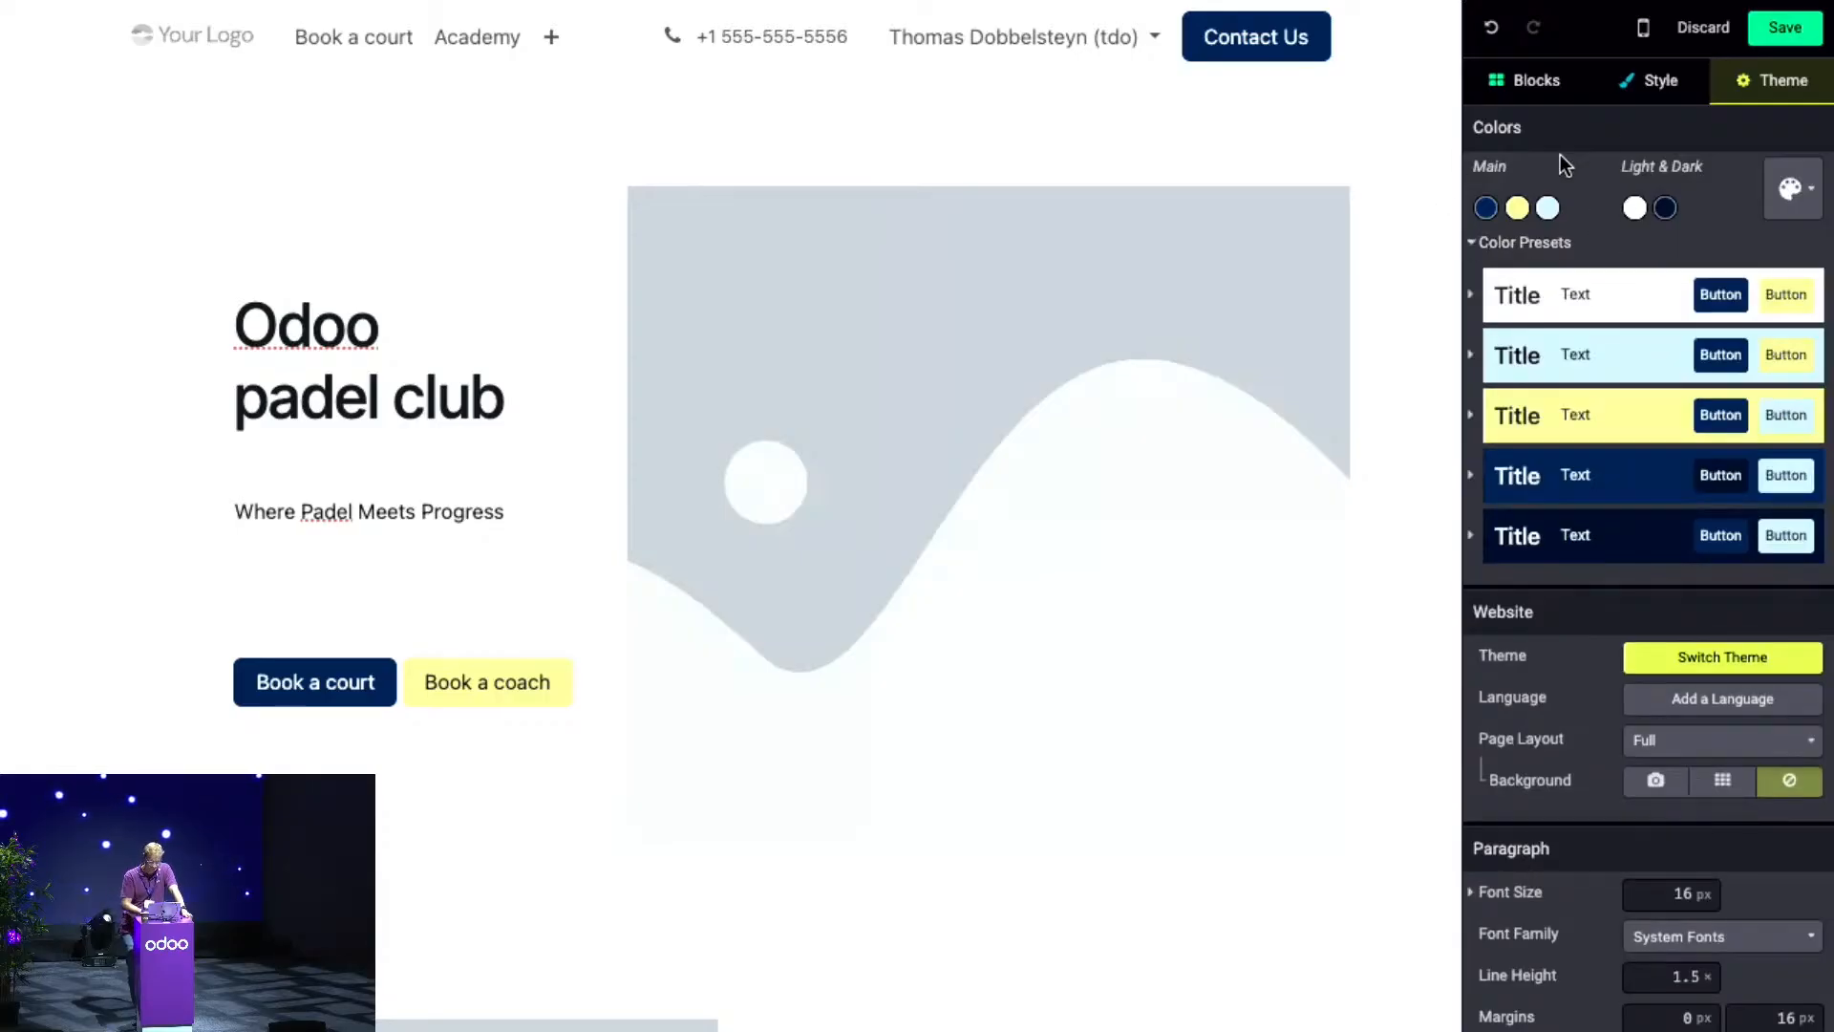
click(1472, 295)
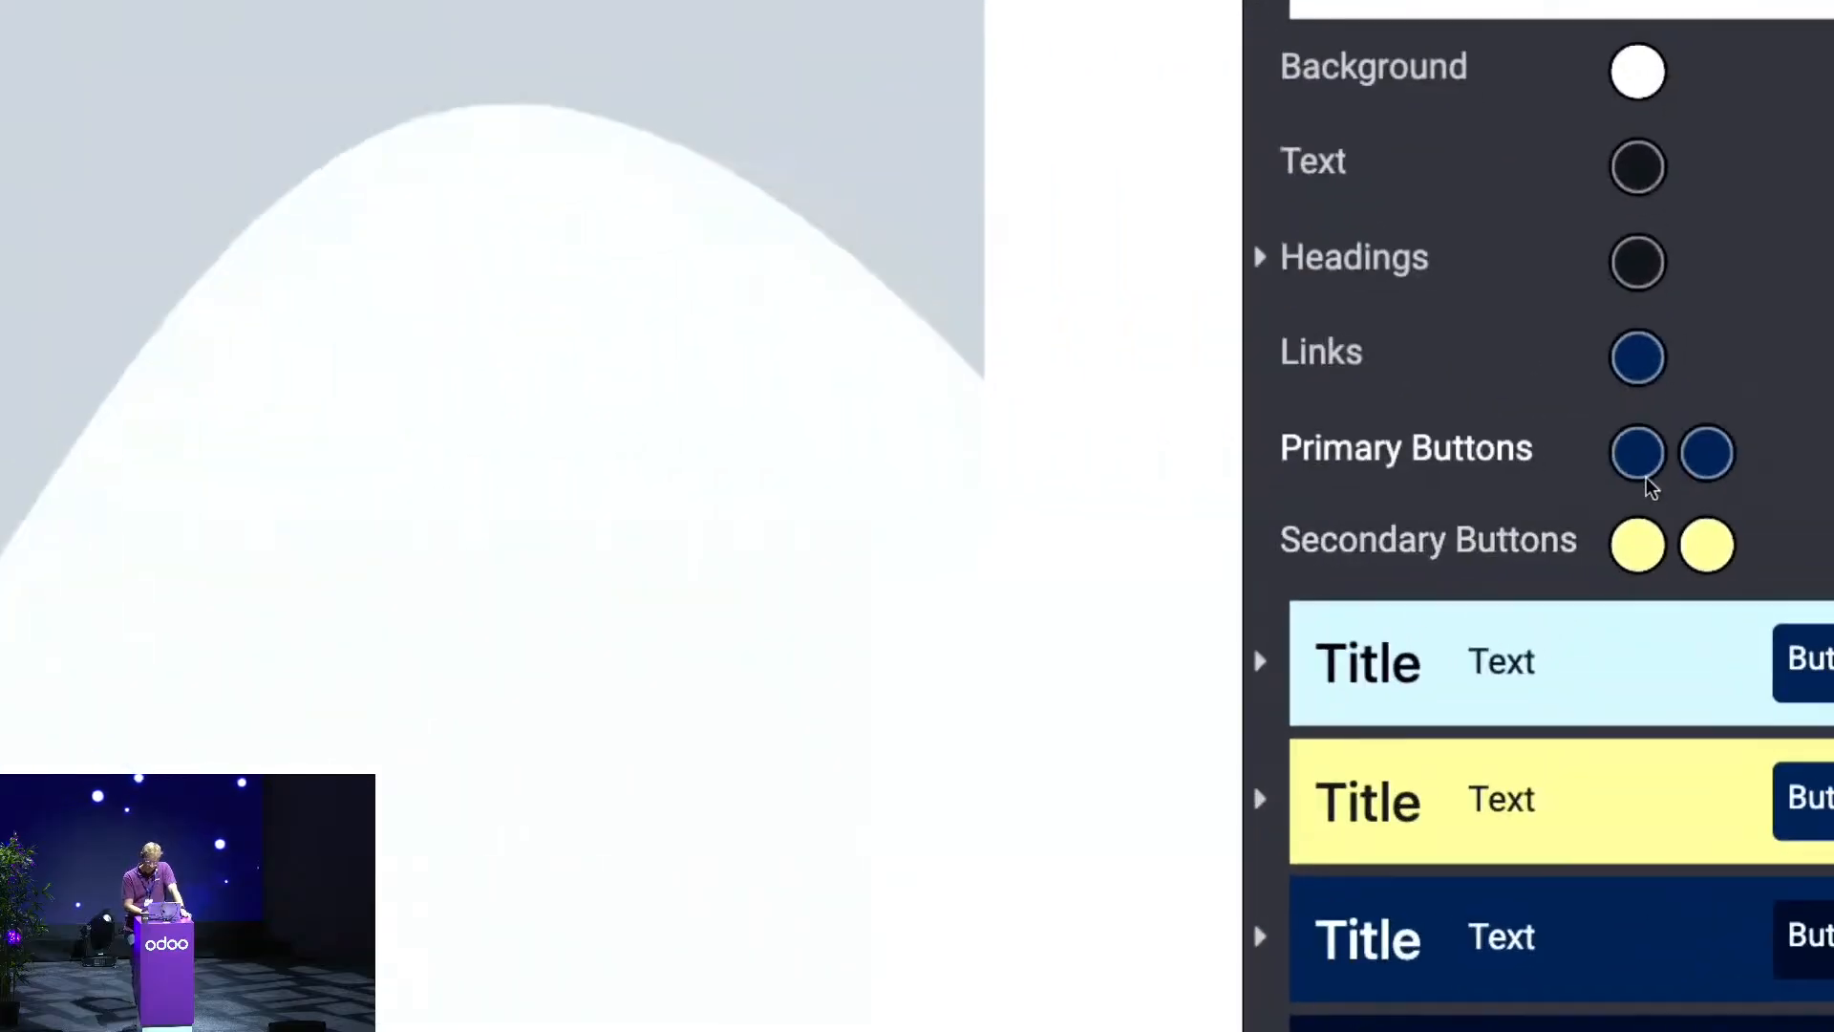
click(1637, 554)
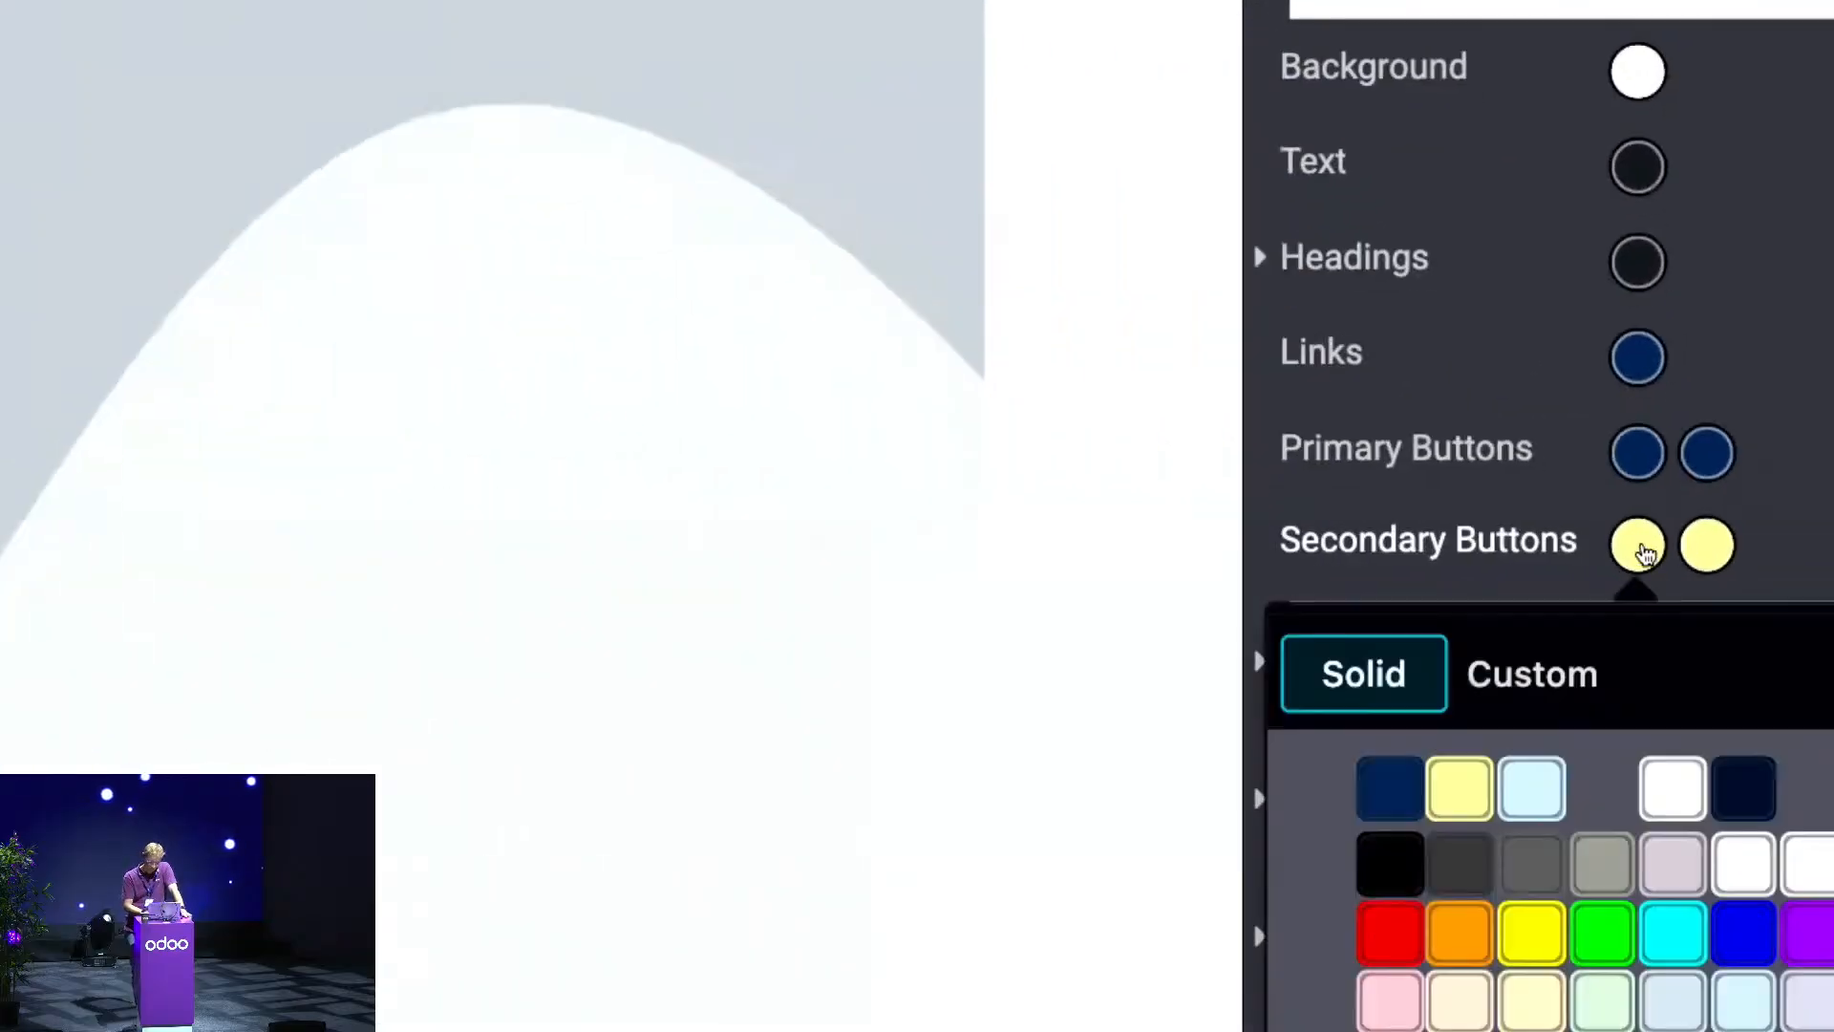
click(1522, 789)
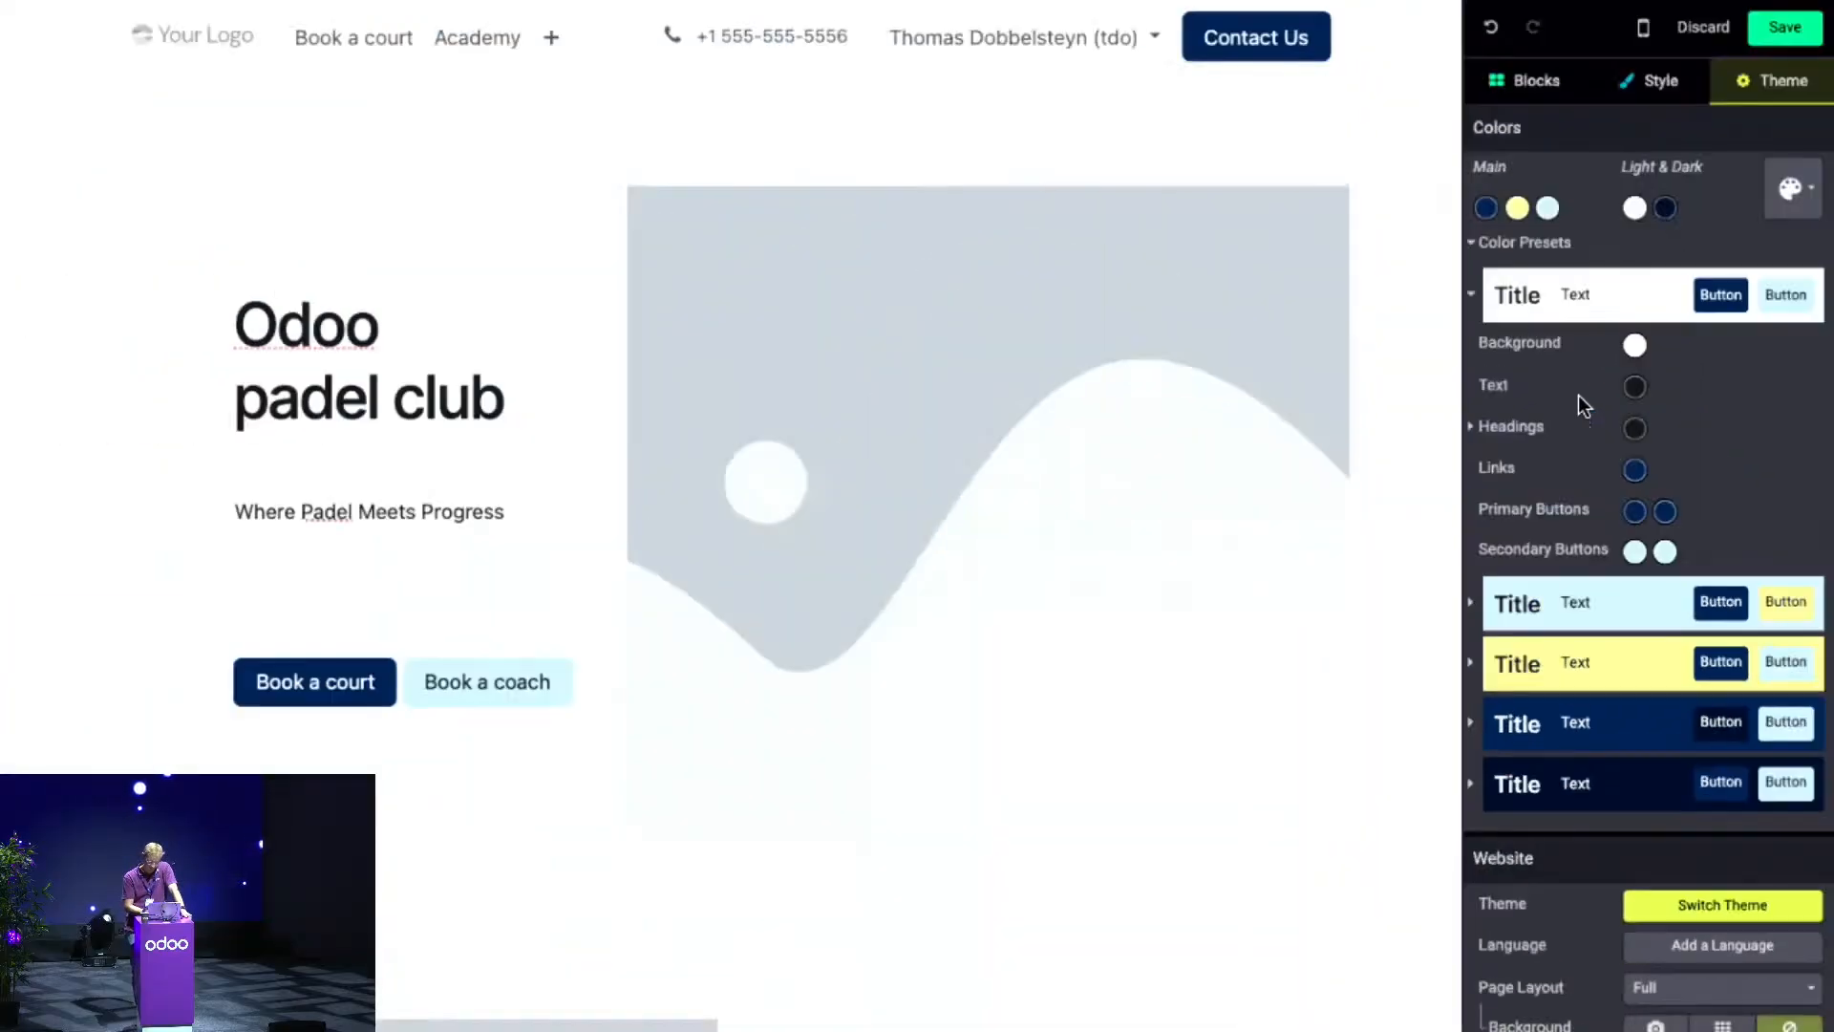
click(1472, 296)
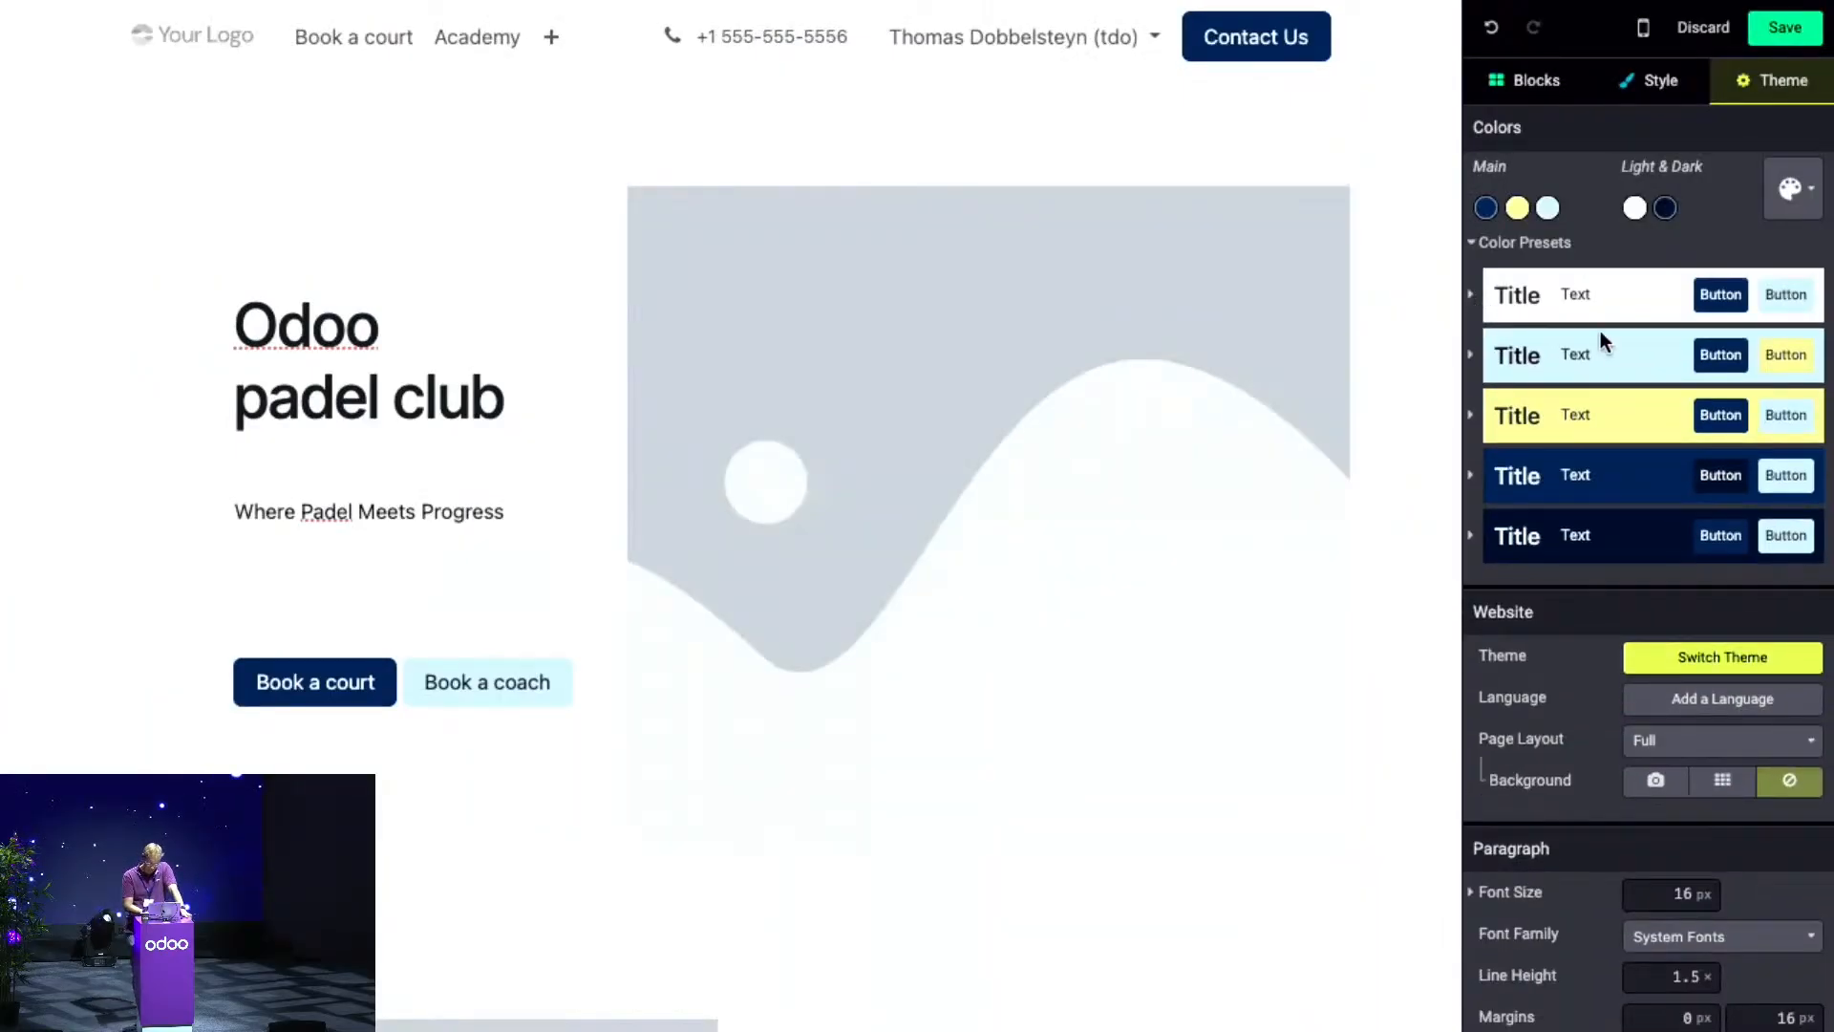
- Set the theme's paragraph font family to Arvo and its font size to 20 px
scroll(1600, 330, down, 8)
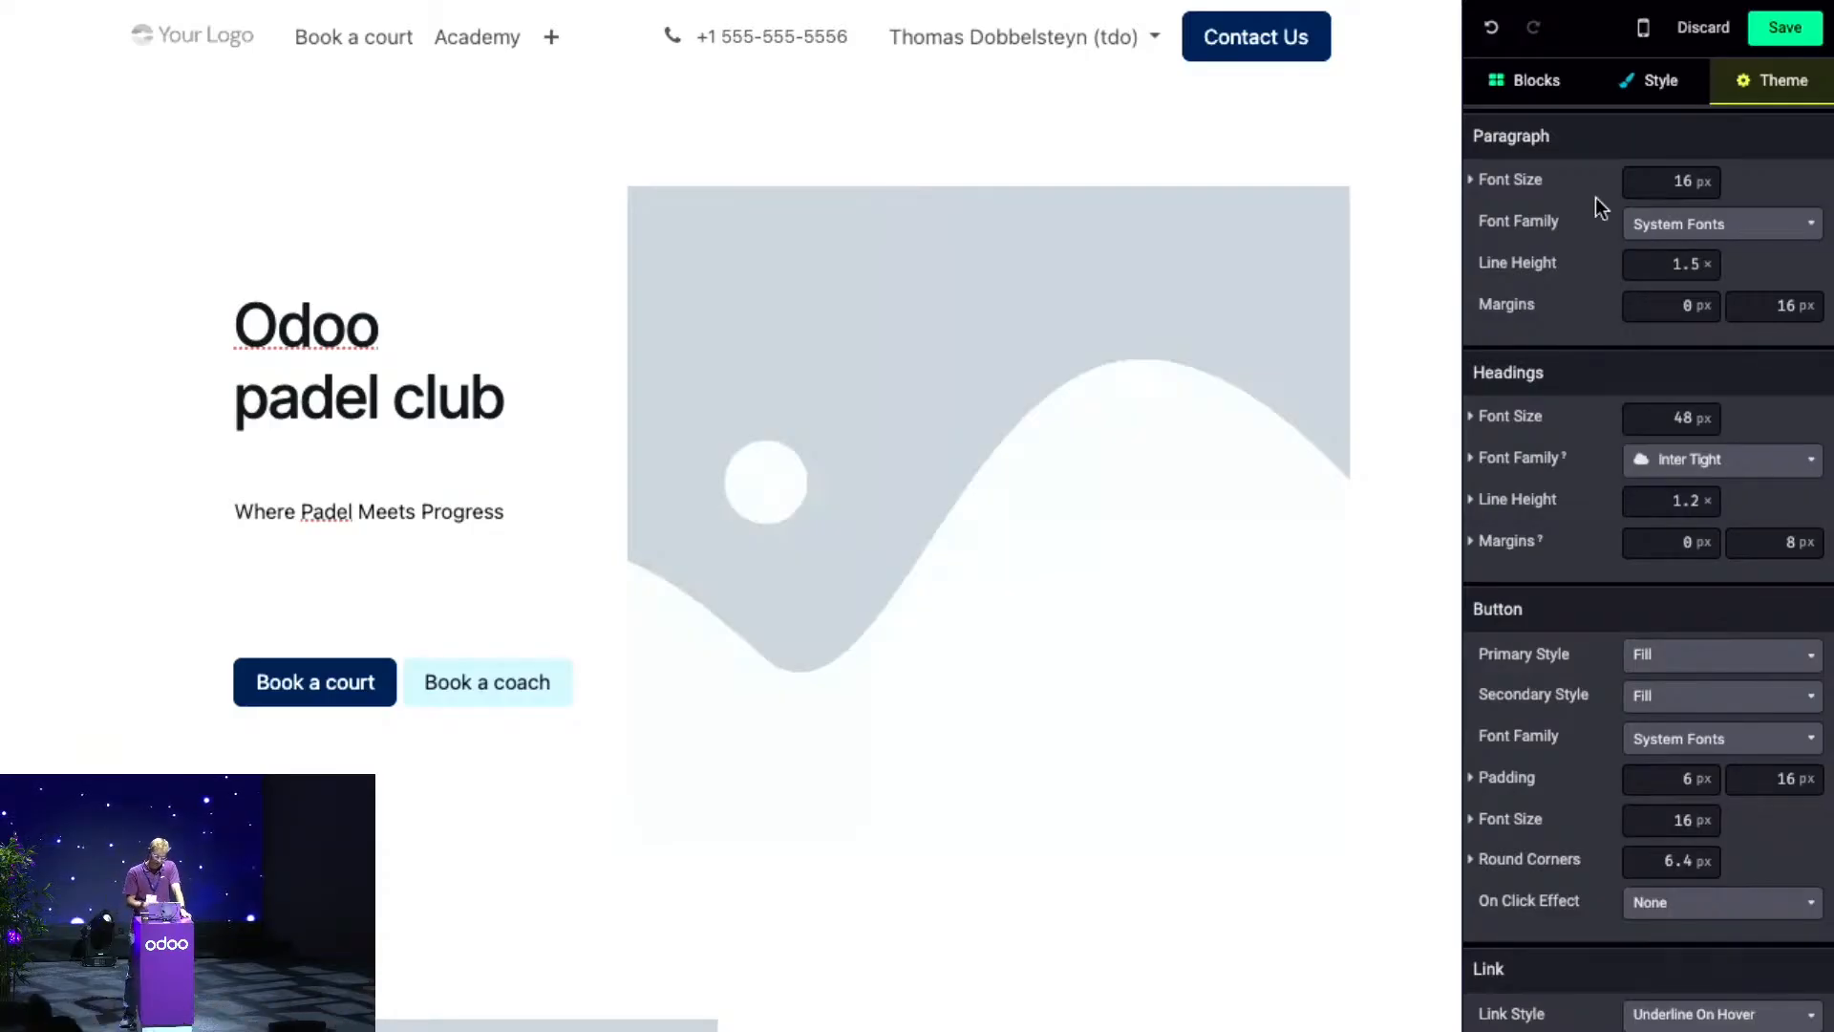
click(1704, 226)
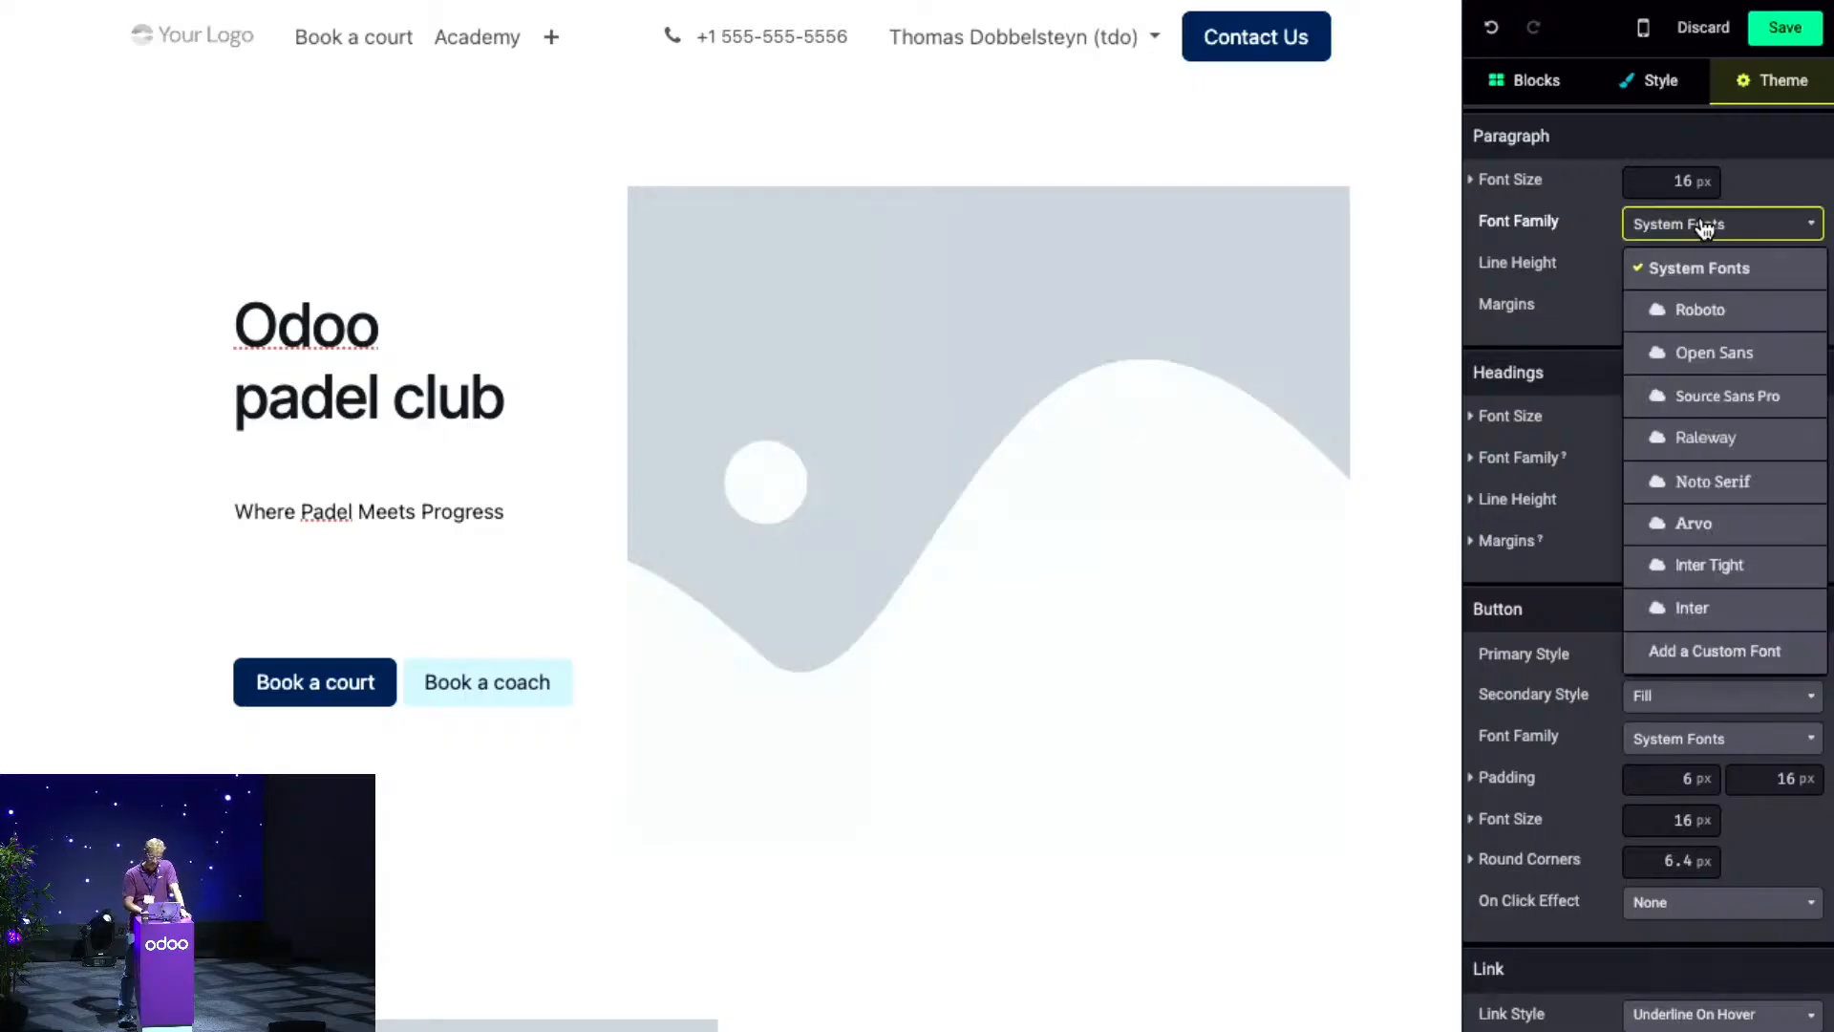
click(1732, 529)
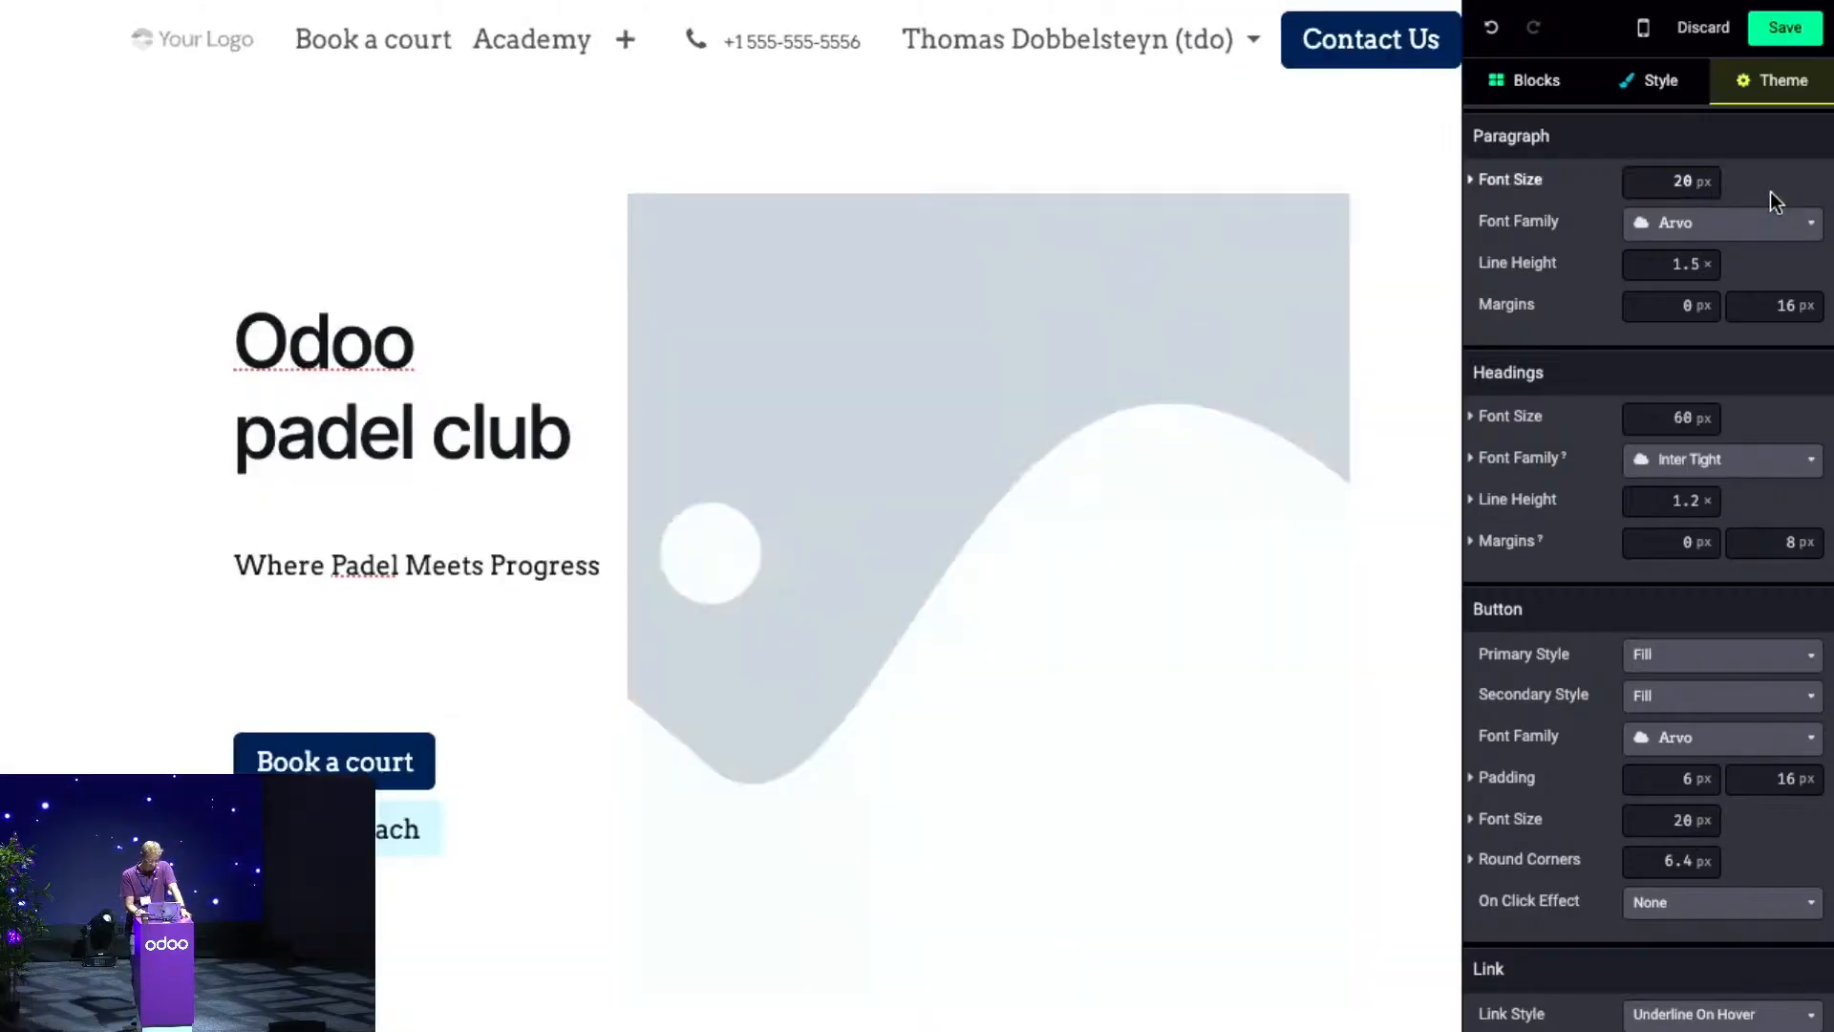
- Add the Google font Caprasimo as the headings' font family and save it with a reload
key(super+minus)
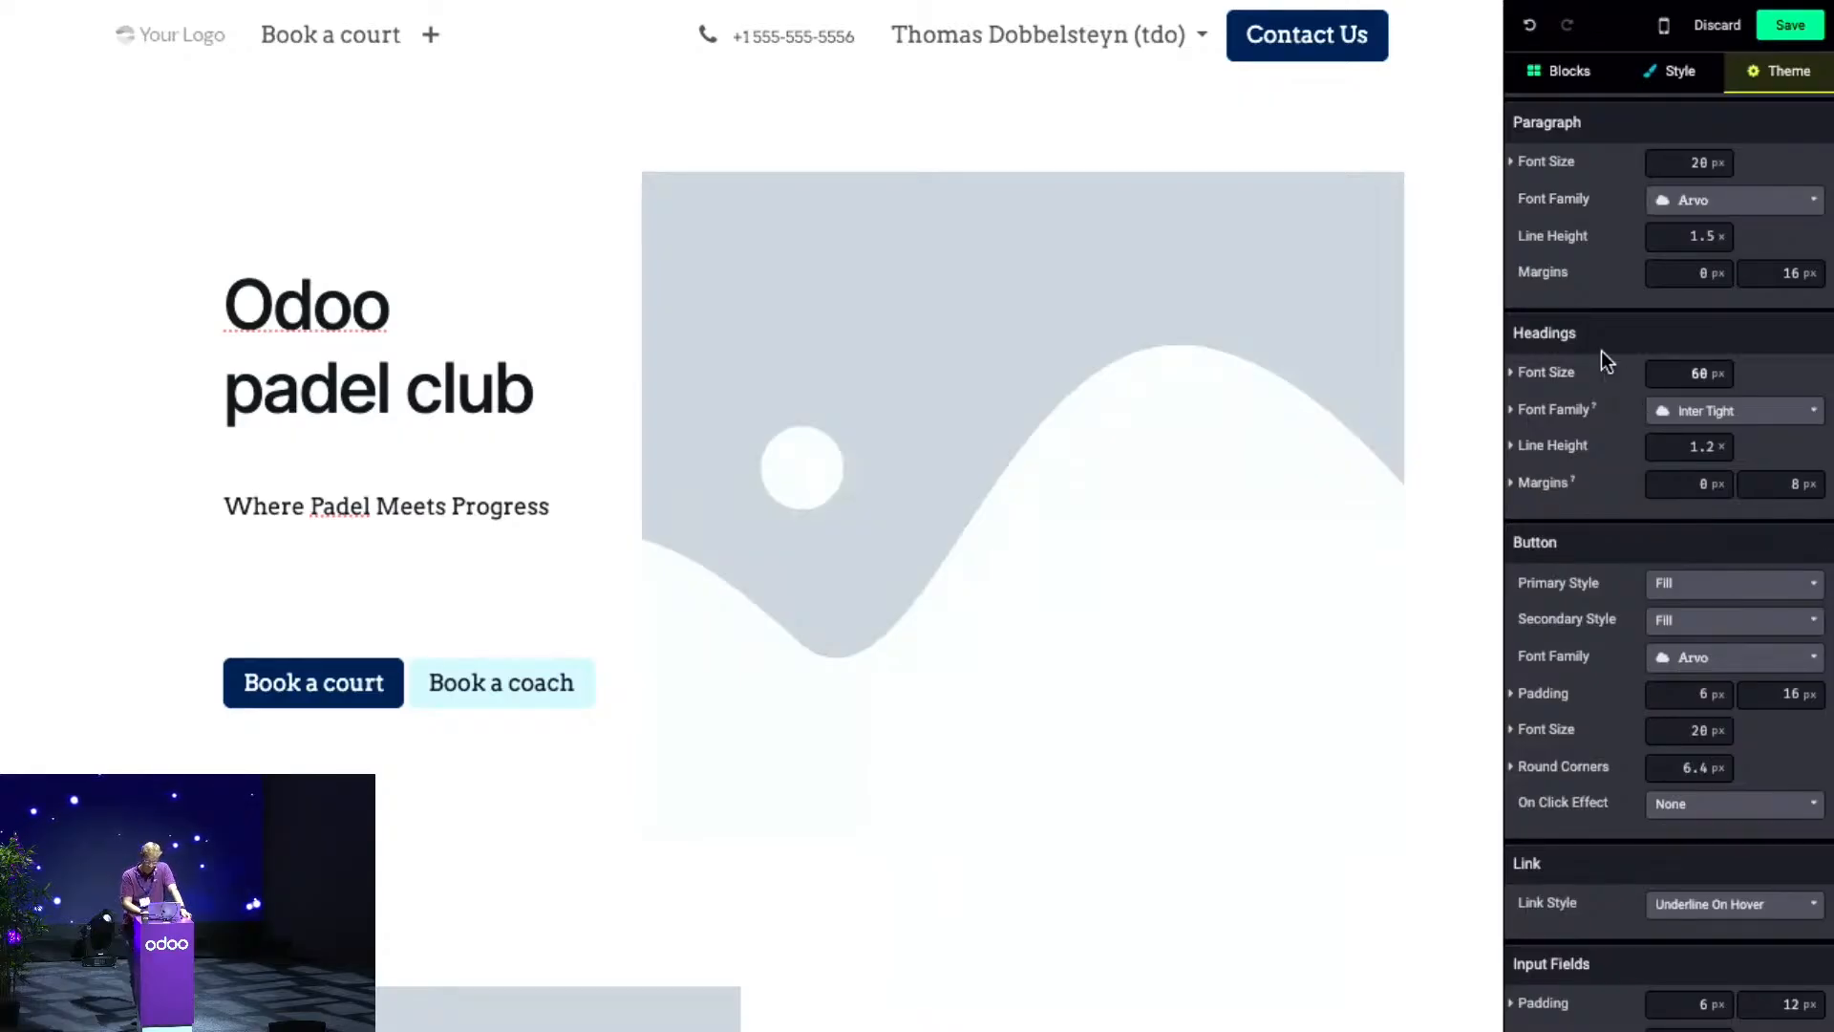
scroll(1600, 352, down, 1)
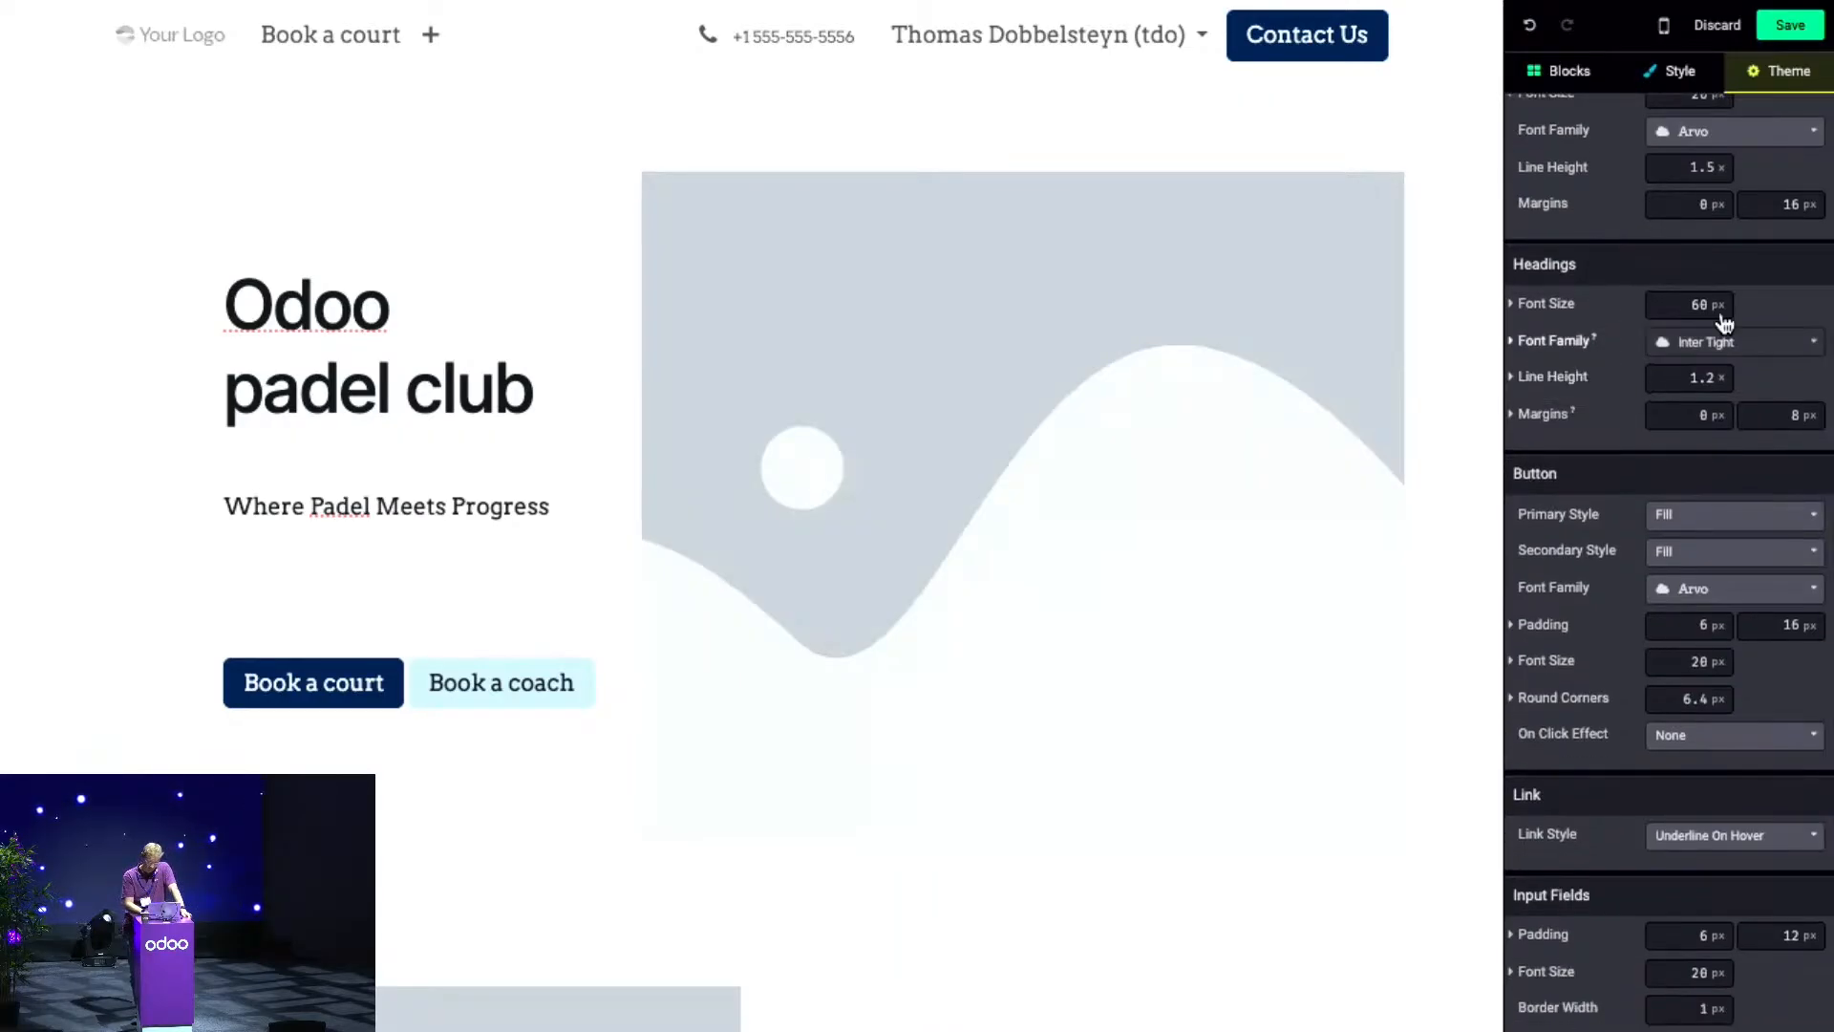
click(1740, 346)
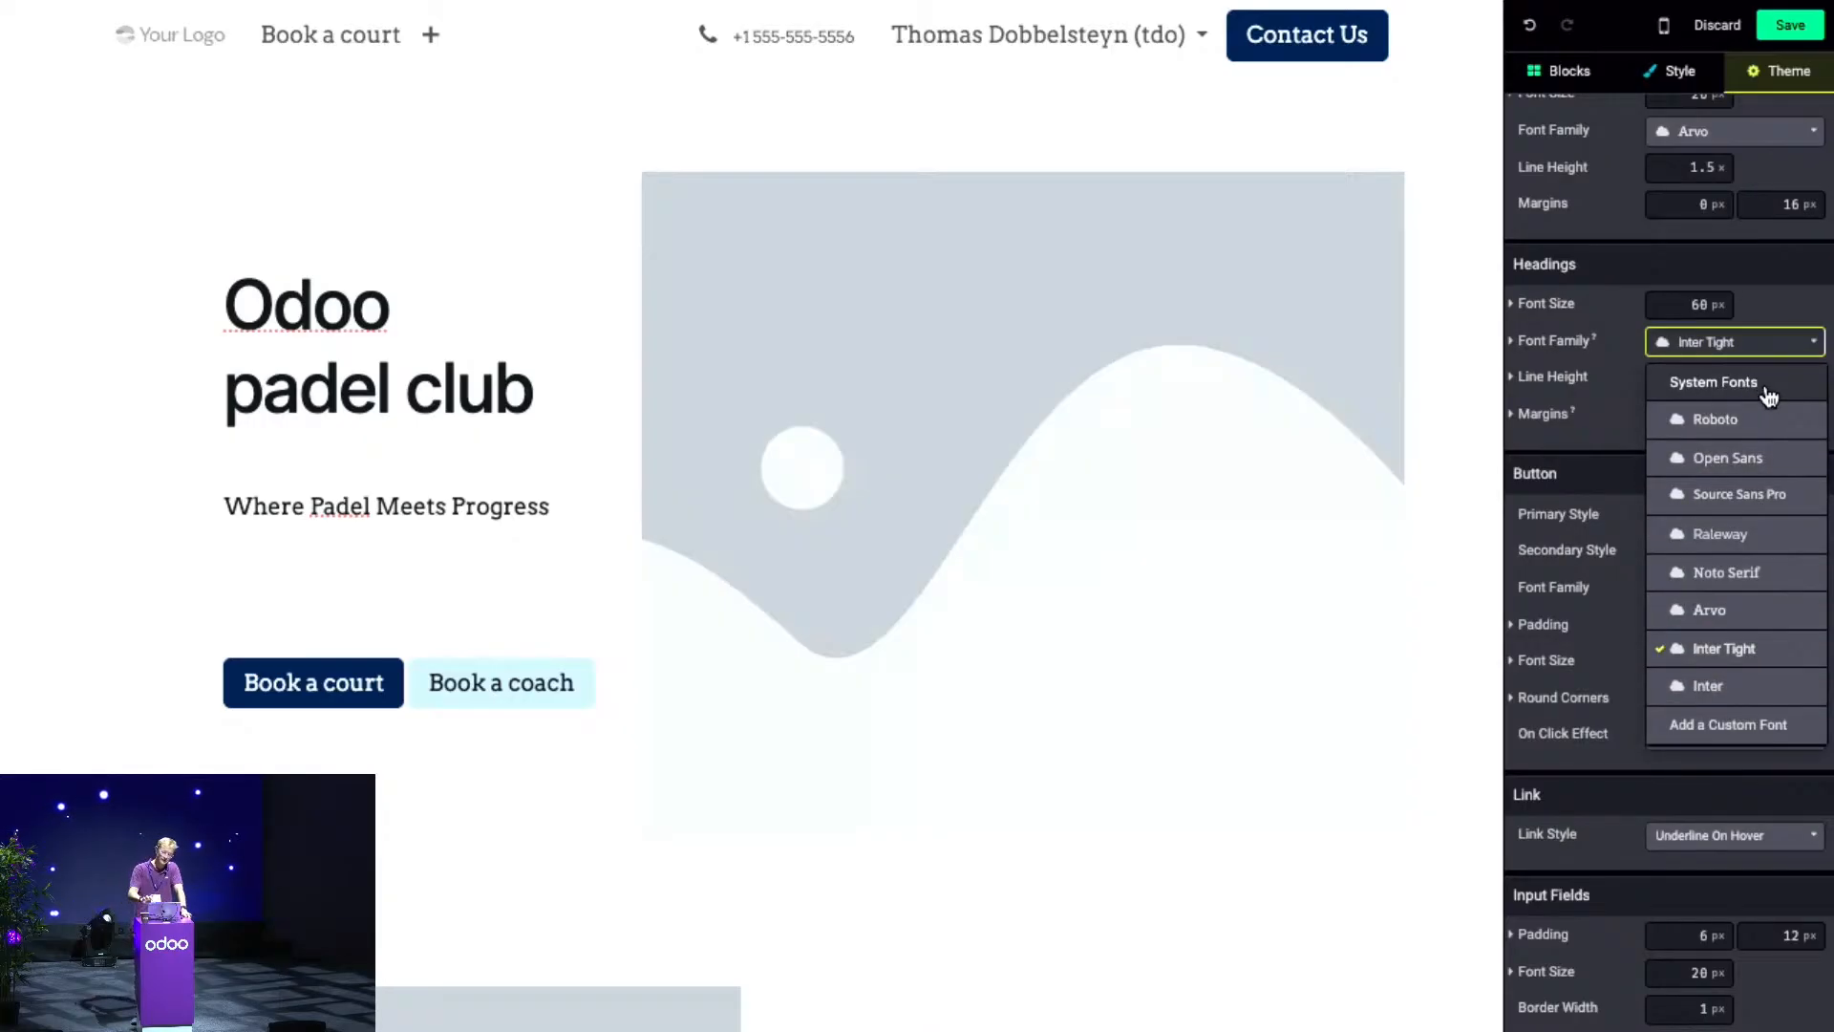
click(1730, 724)
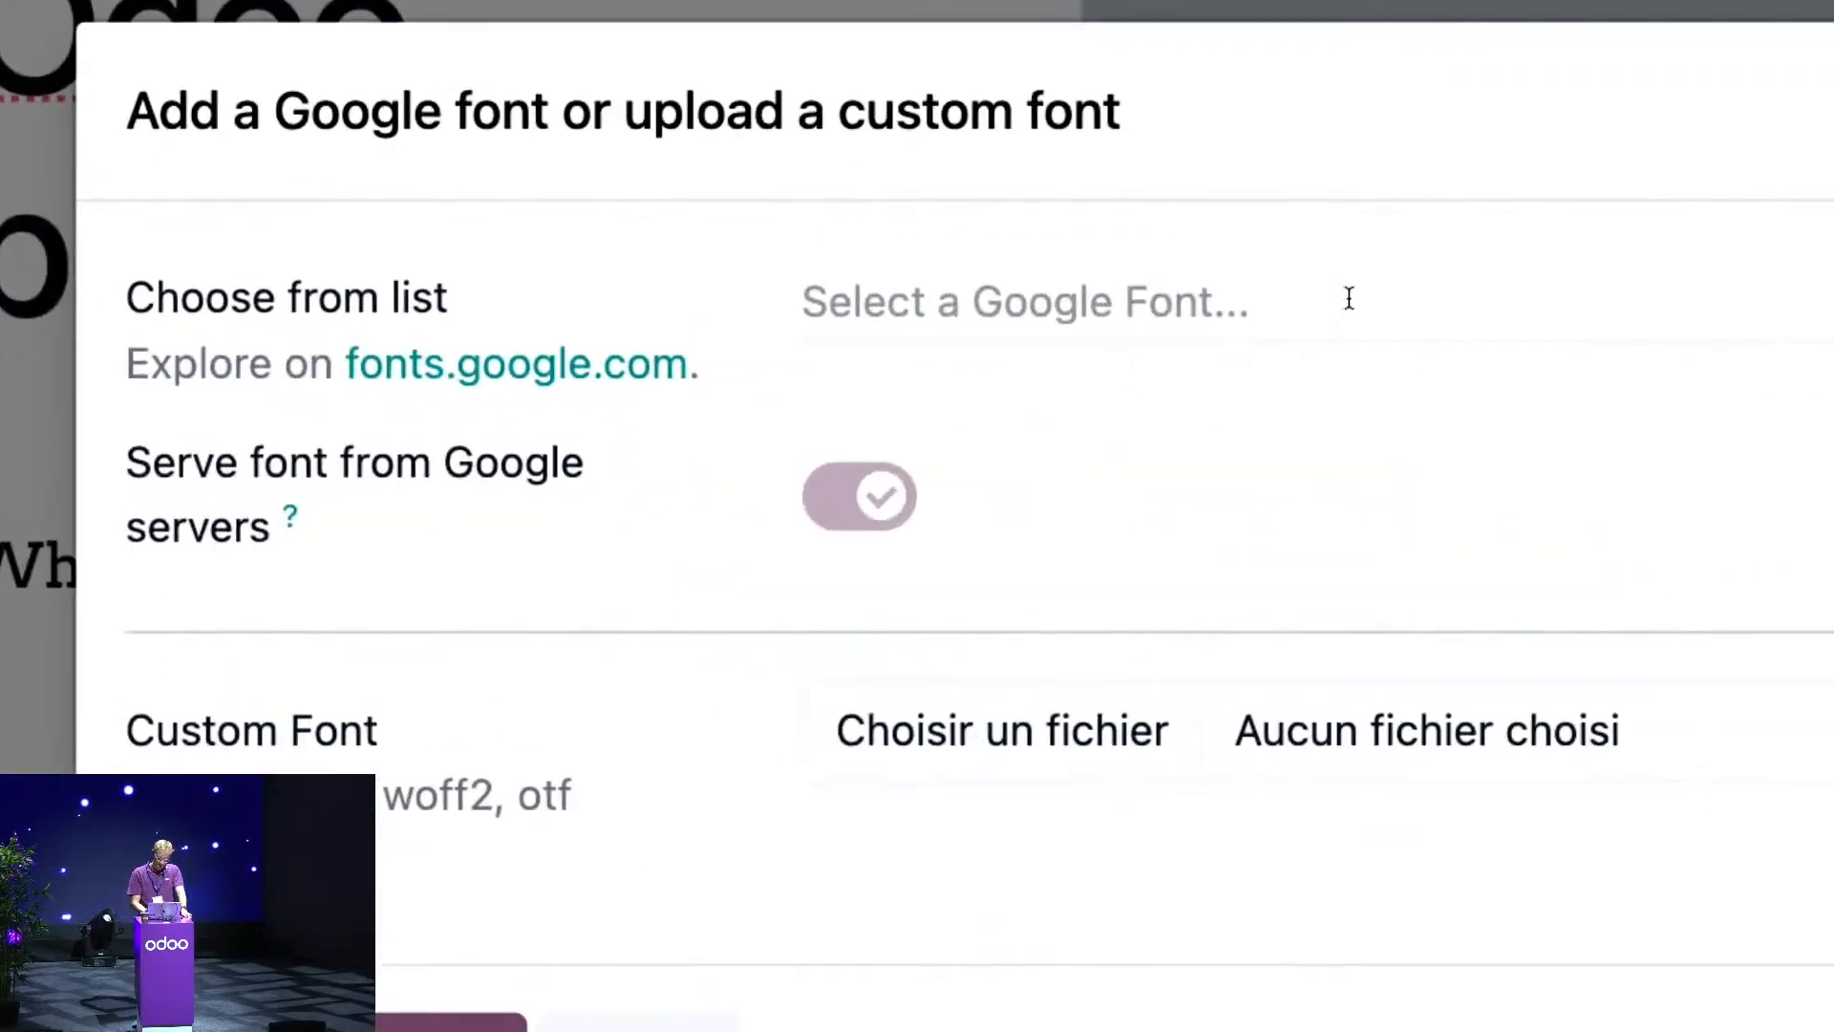
click(740, 406)
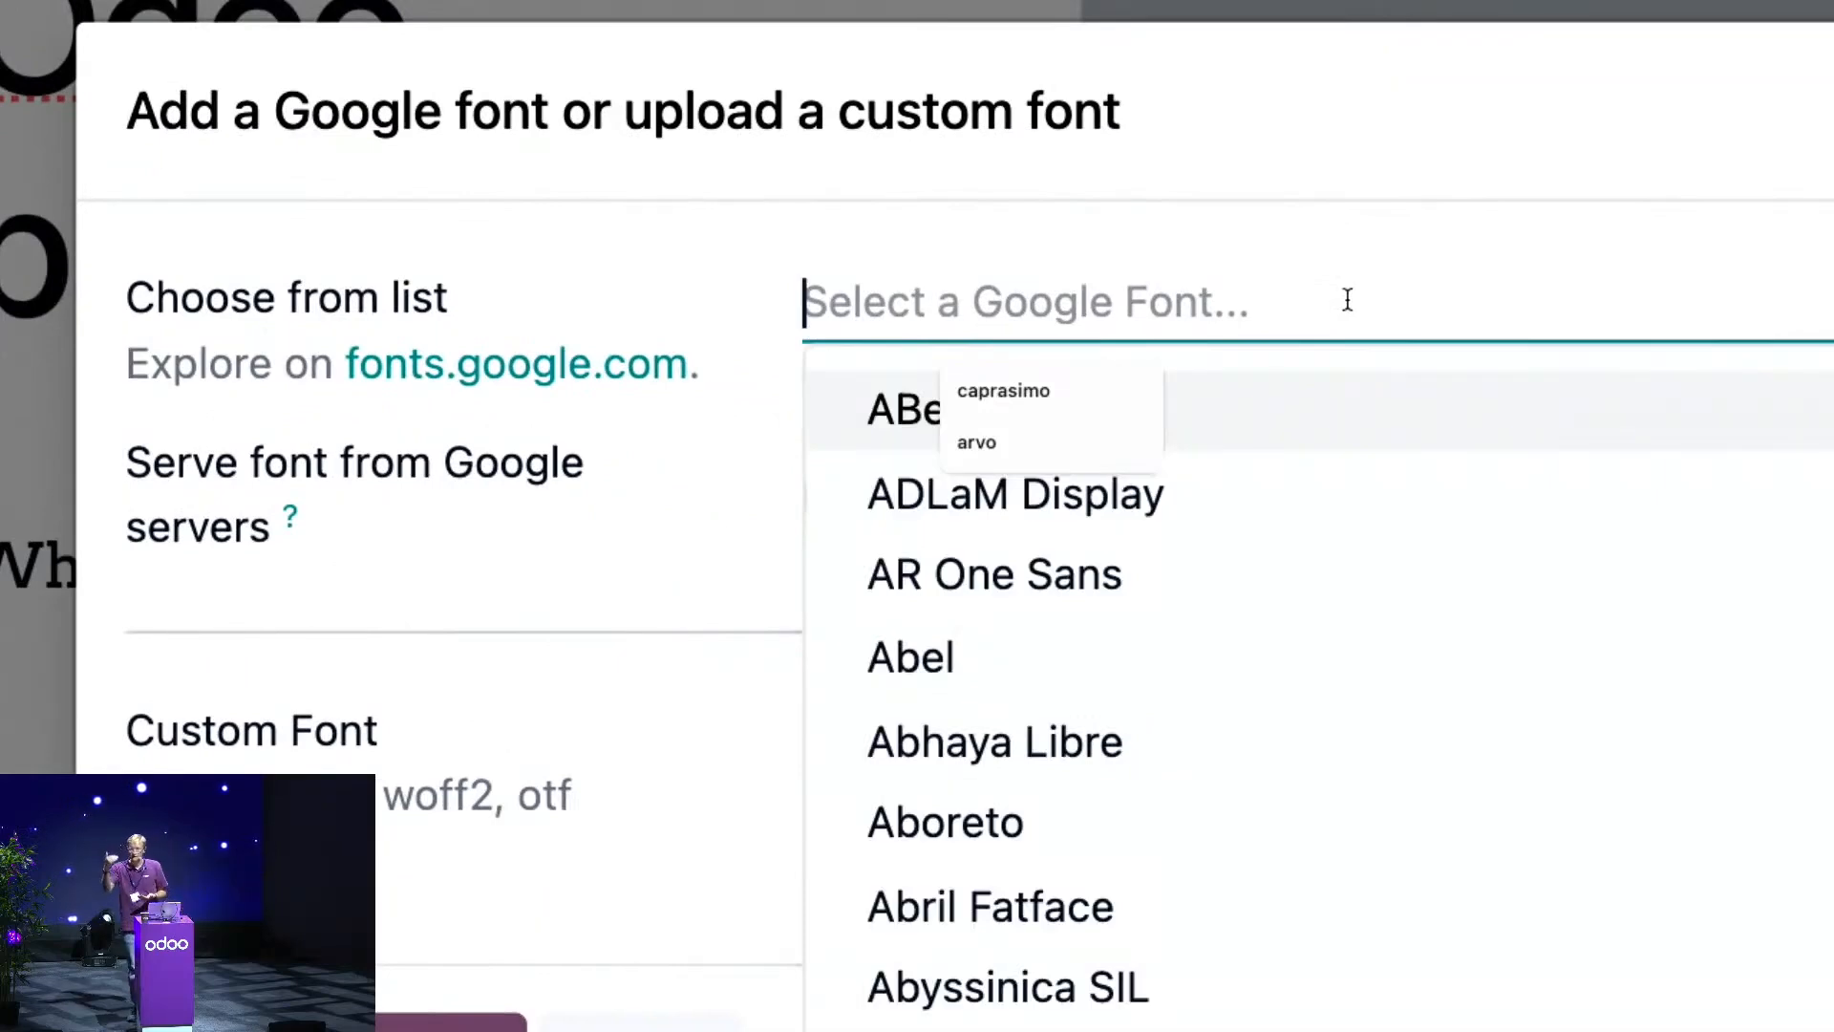
click(1063, 391)
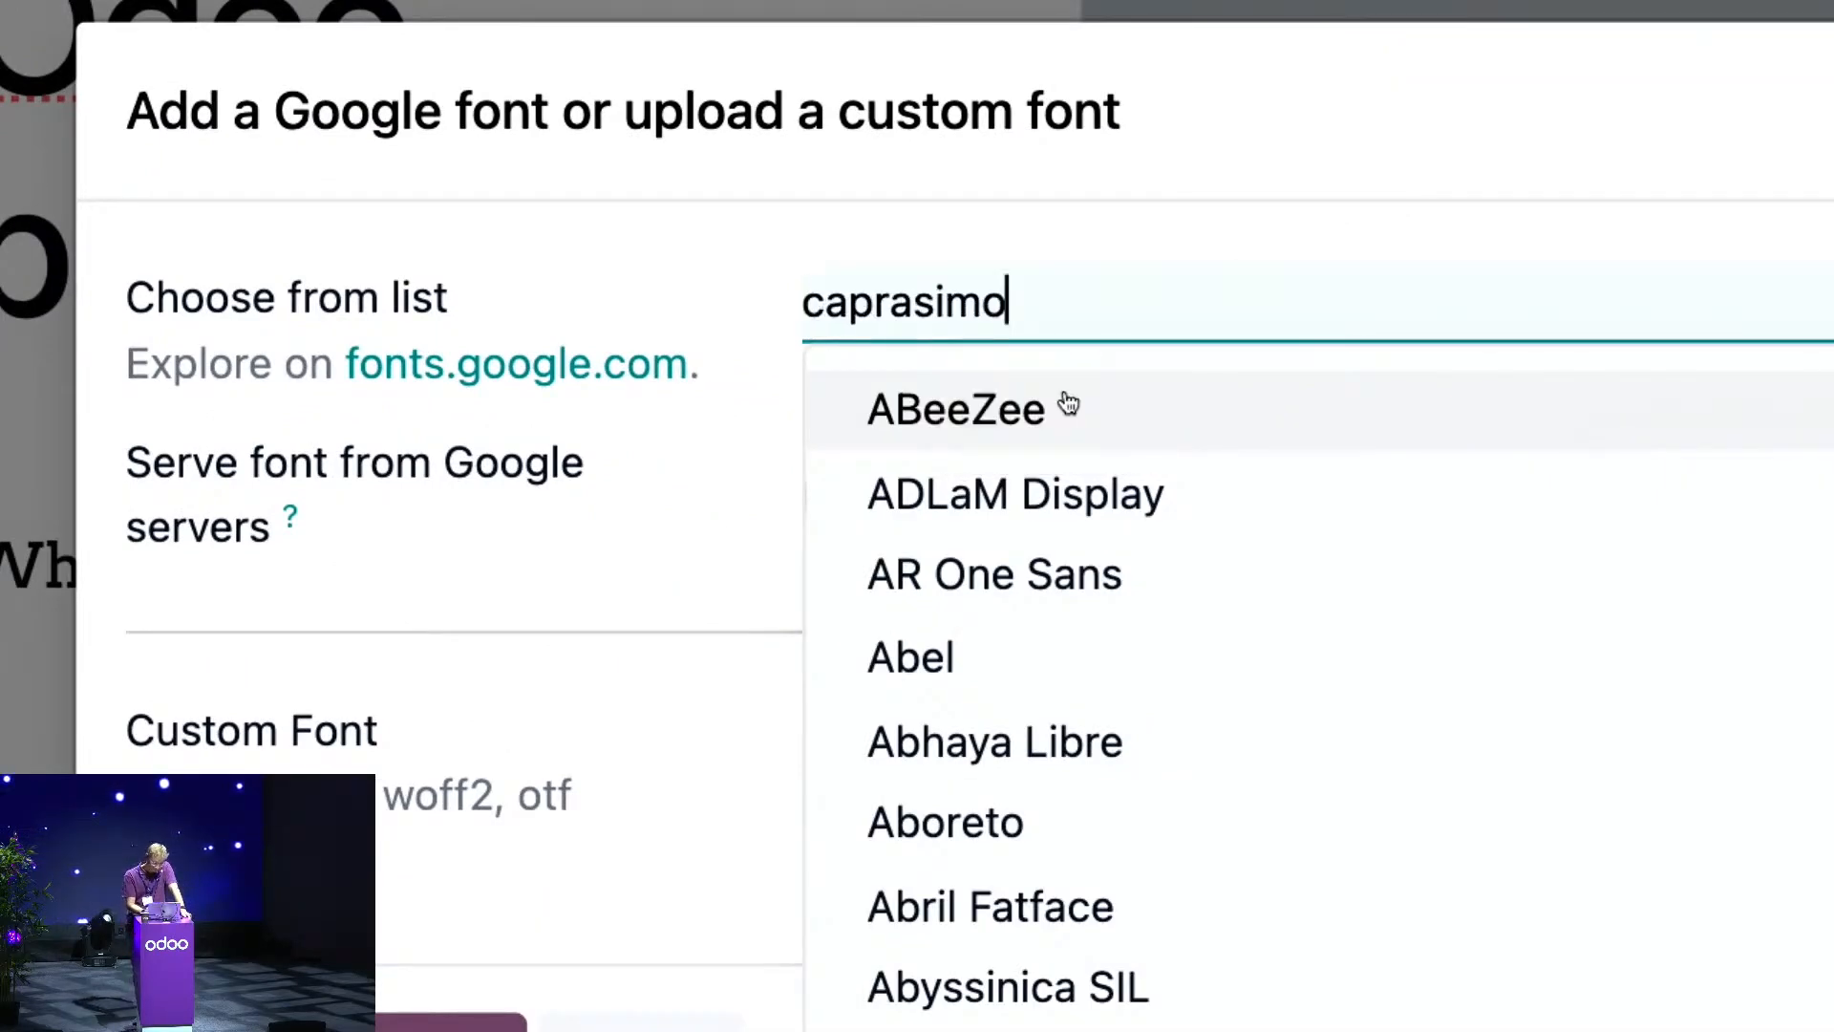
click(946, 433)
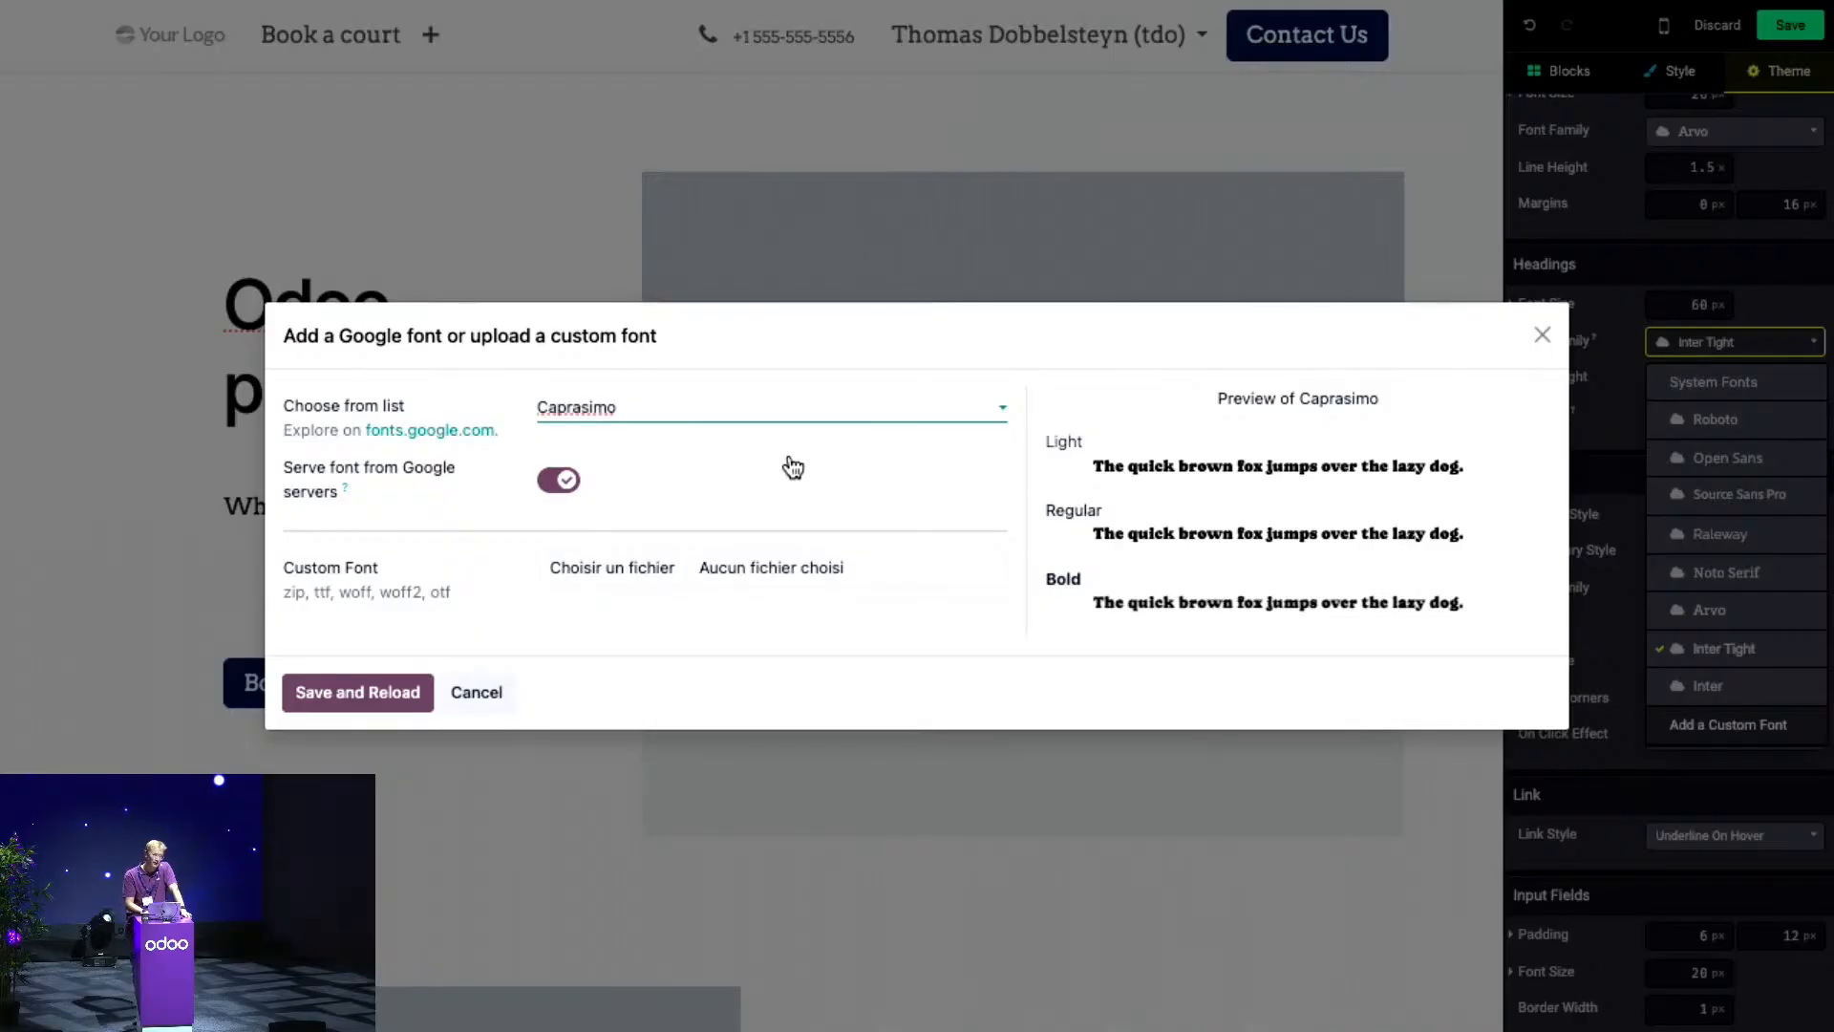
click(350, 687)
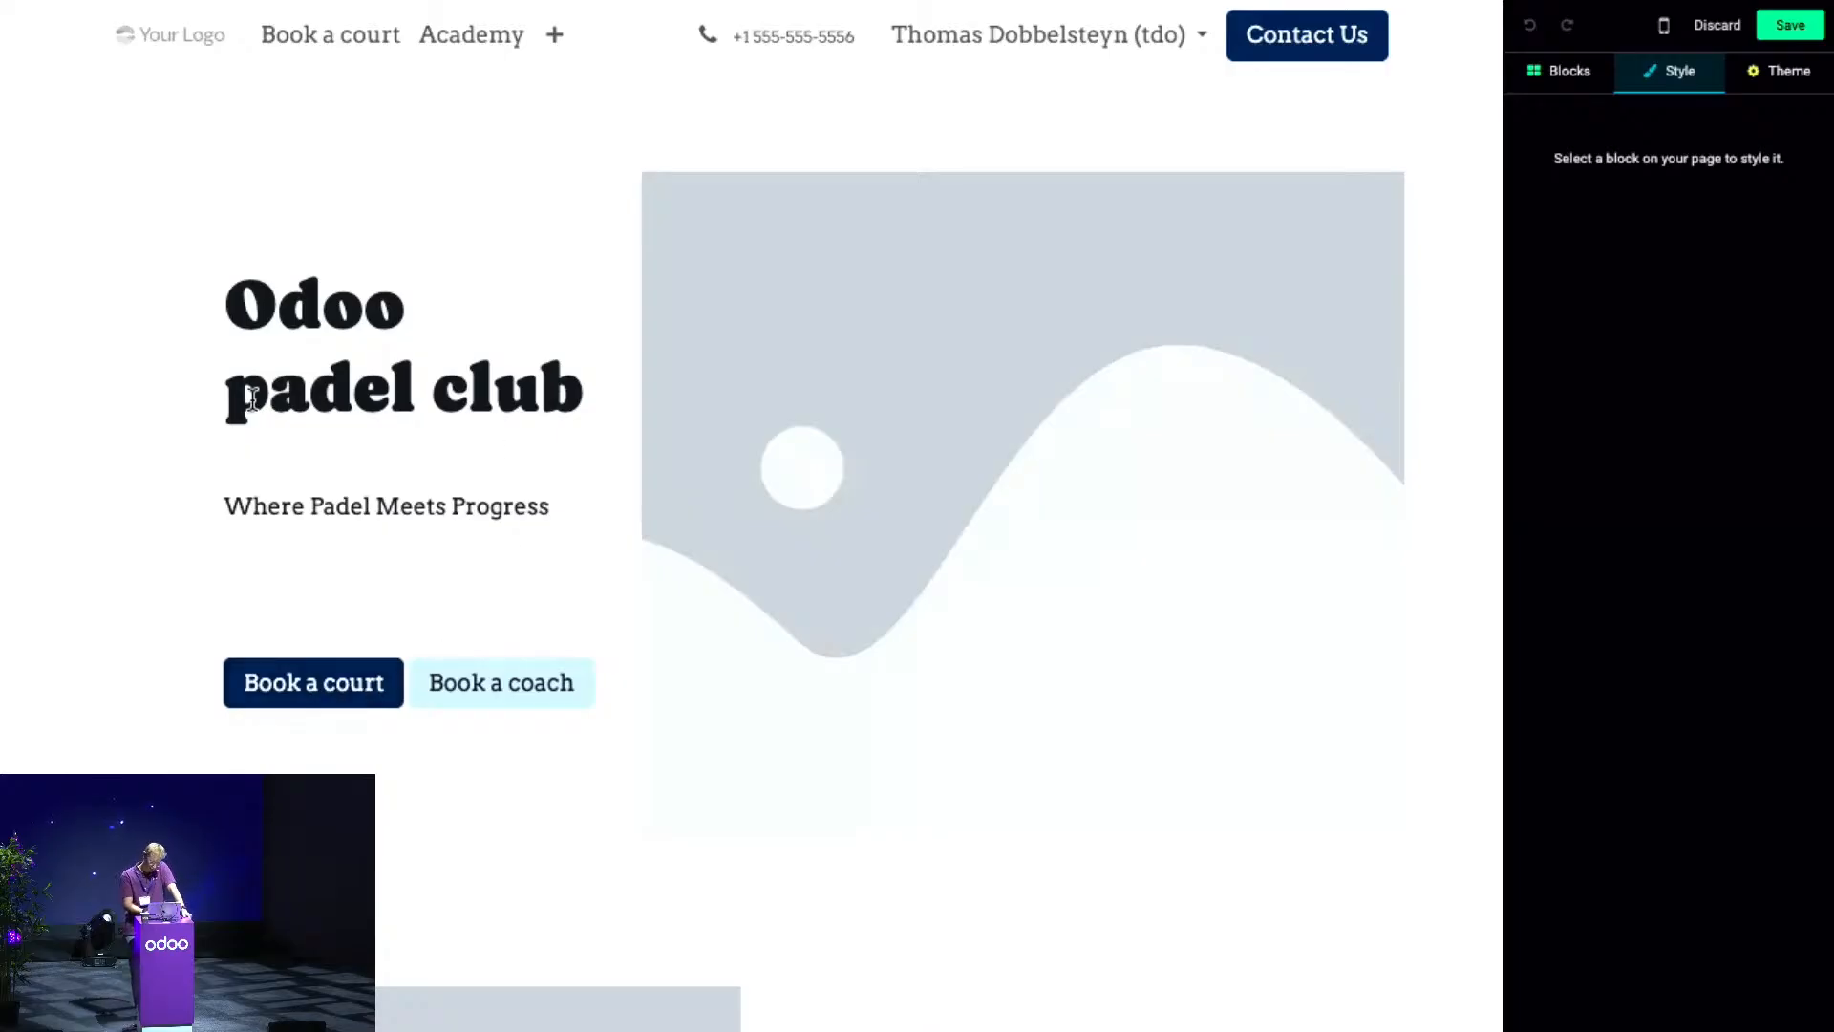
- In the theme settings, set the input fields' padding to 10 px and 20 px
click(1802, 68)
scroll(1609, 406, down, 6)
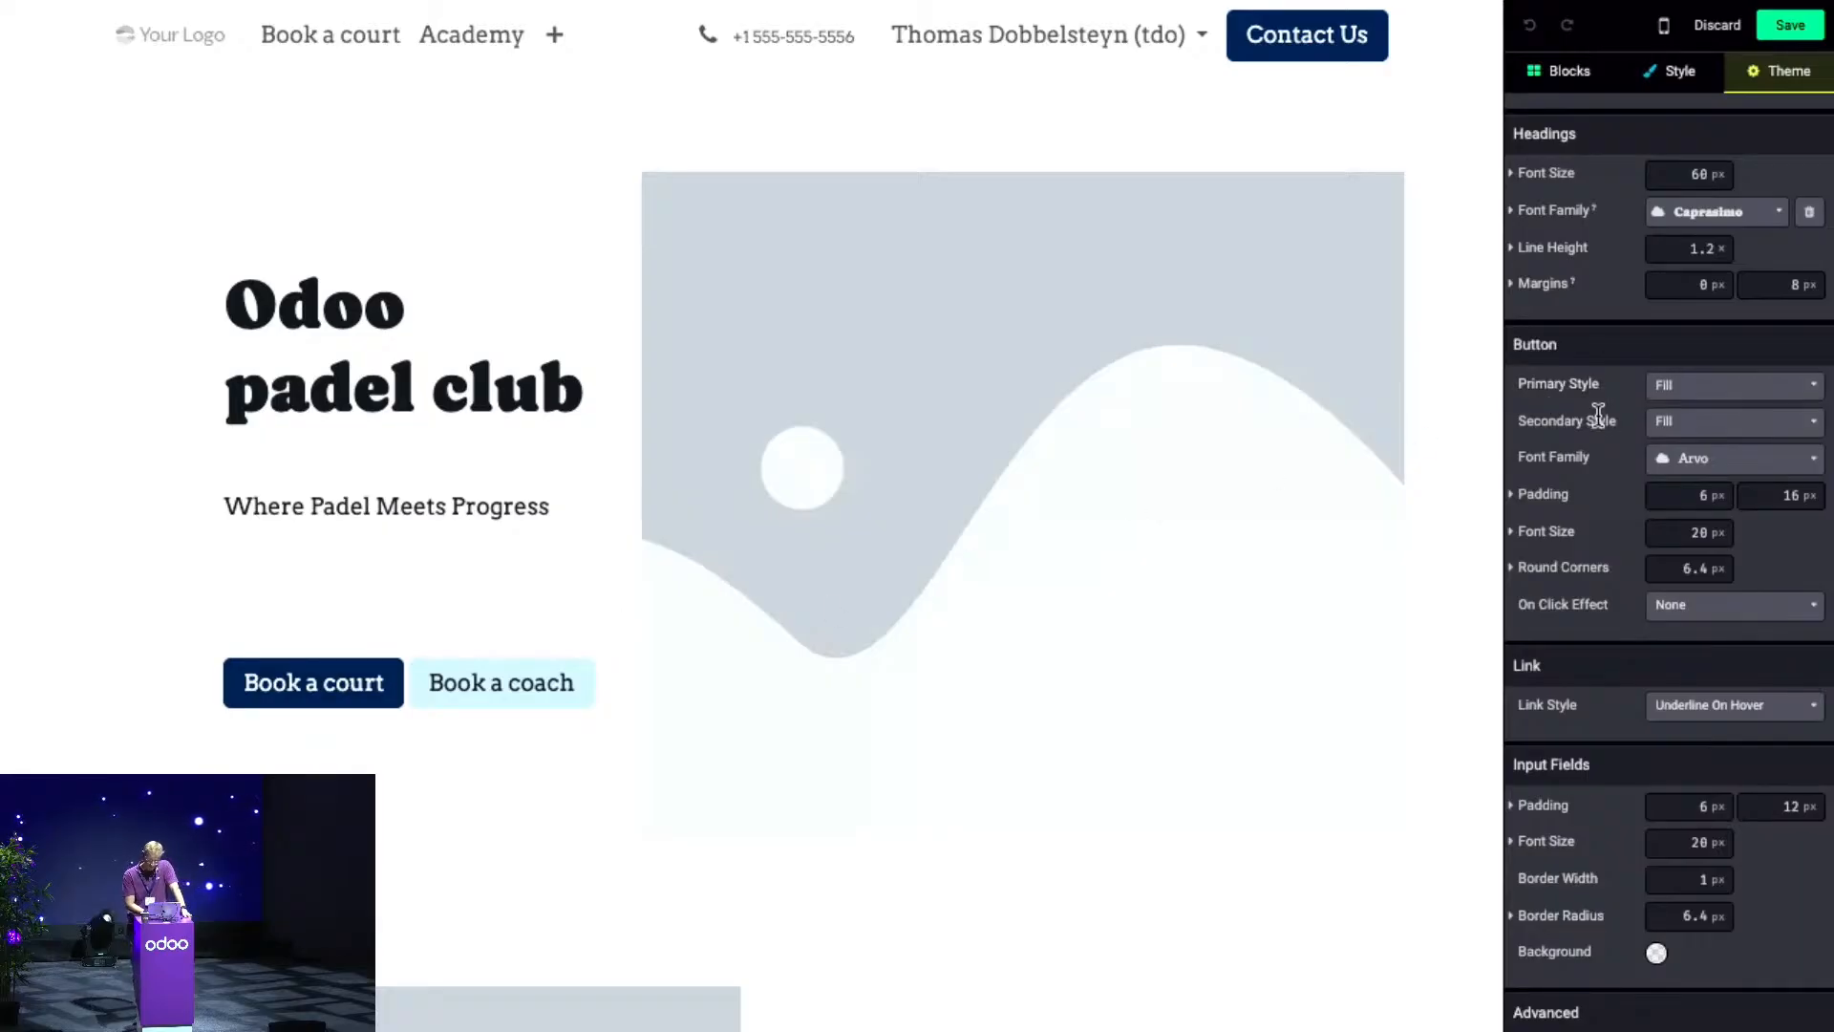
scroll(1566, 430, down, 1)
scroll(1602, 478, down, 2)
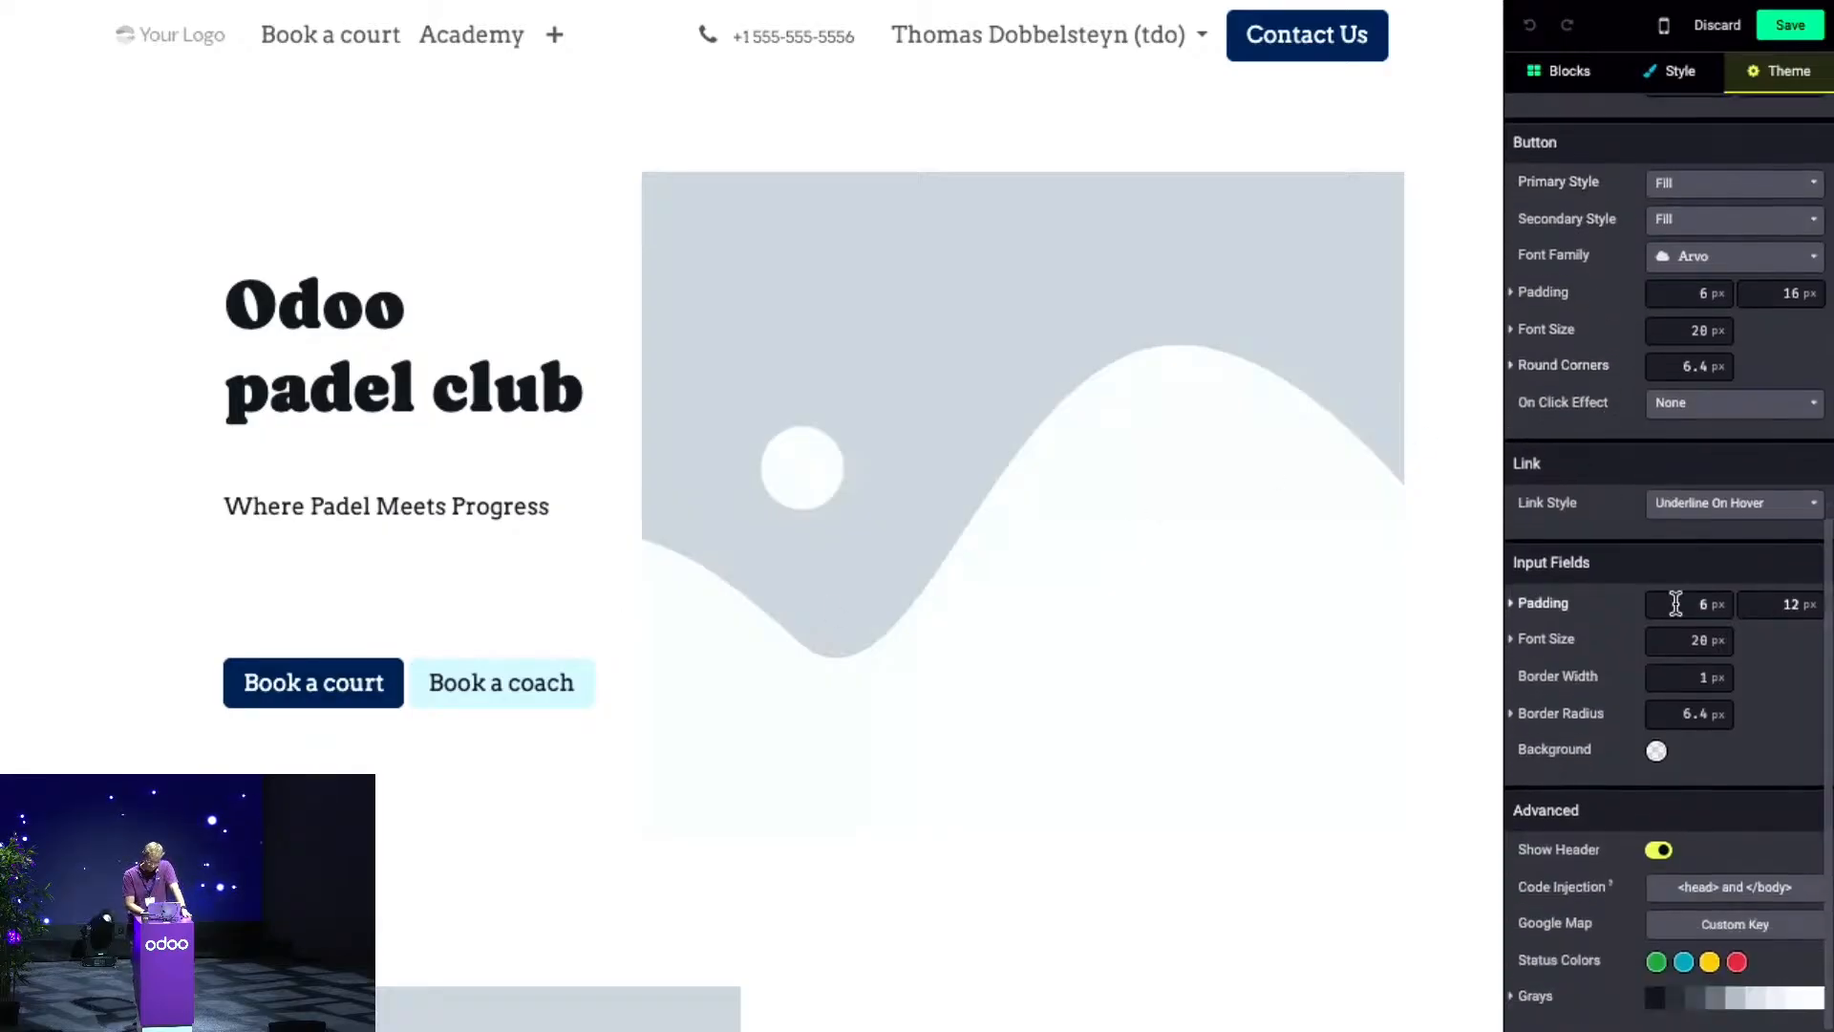
click(1705, 602)
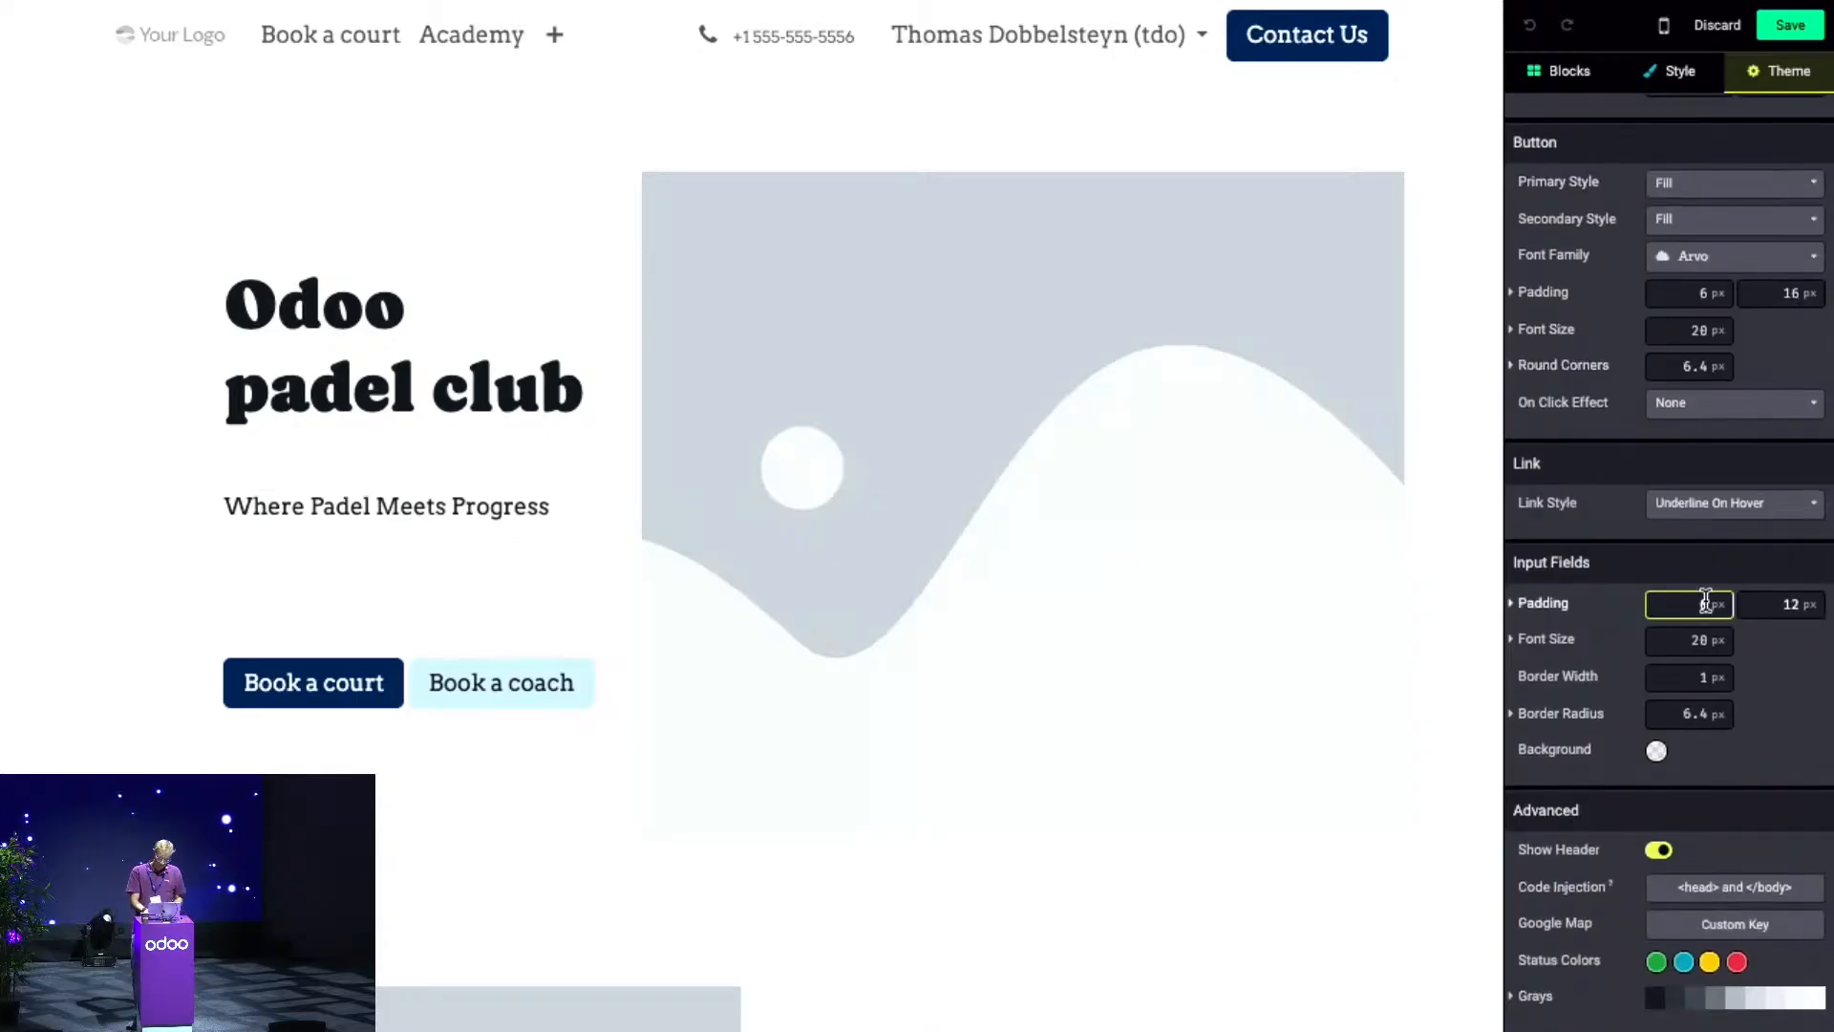
text(10)
click(1791, 601)
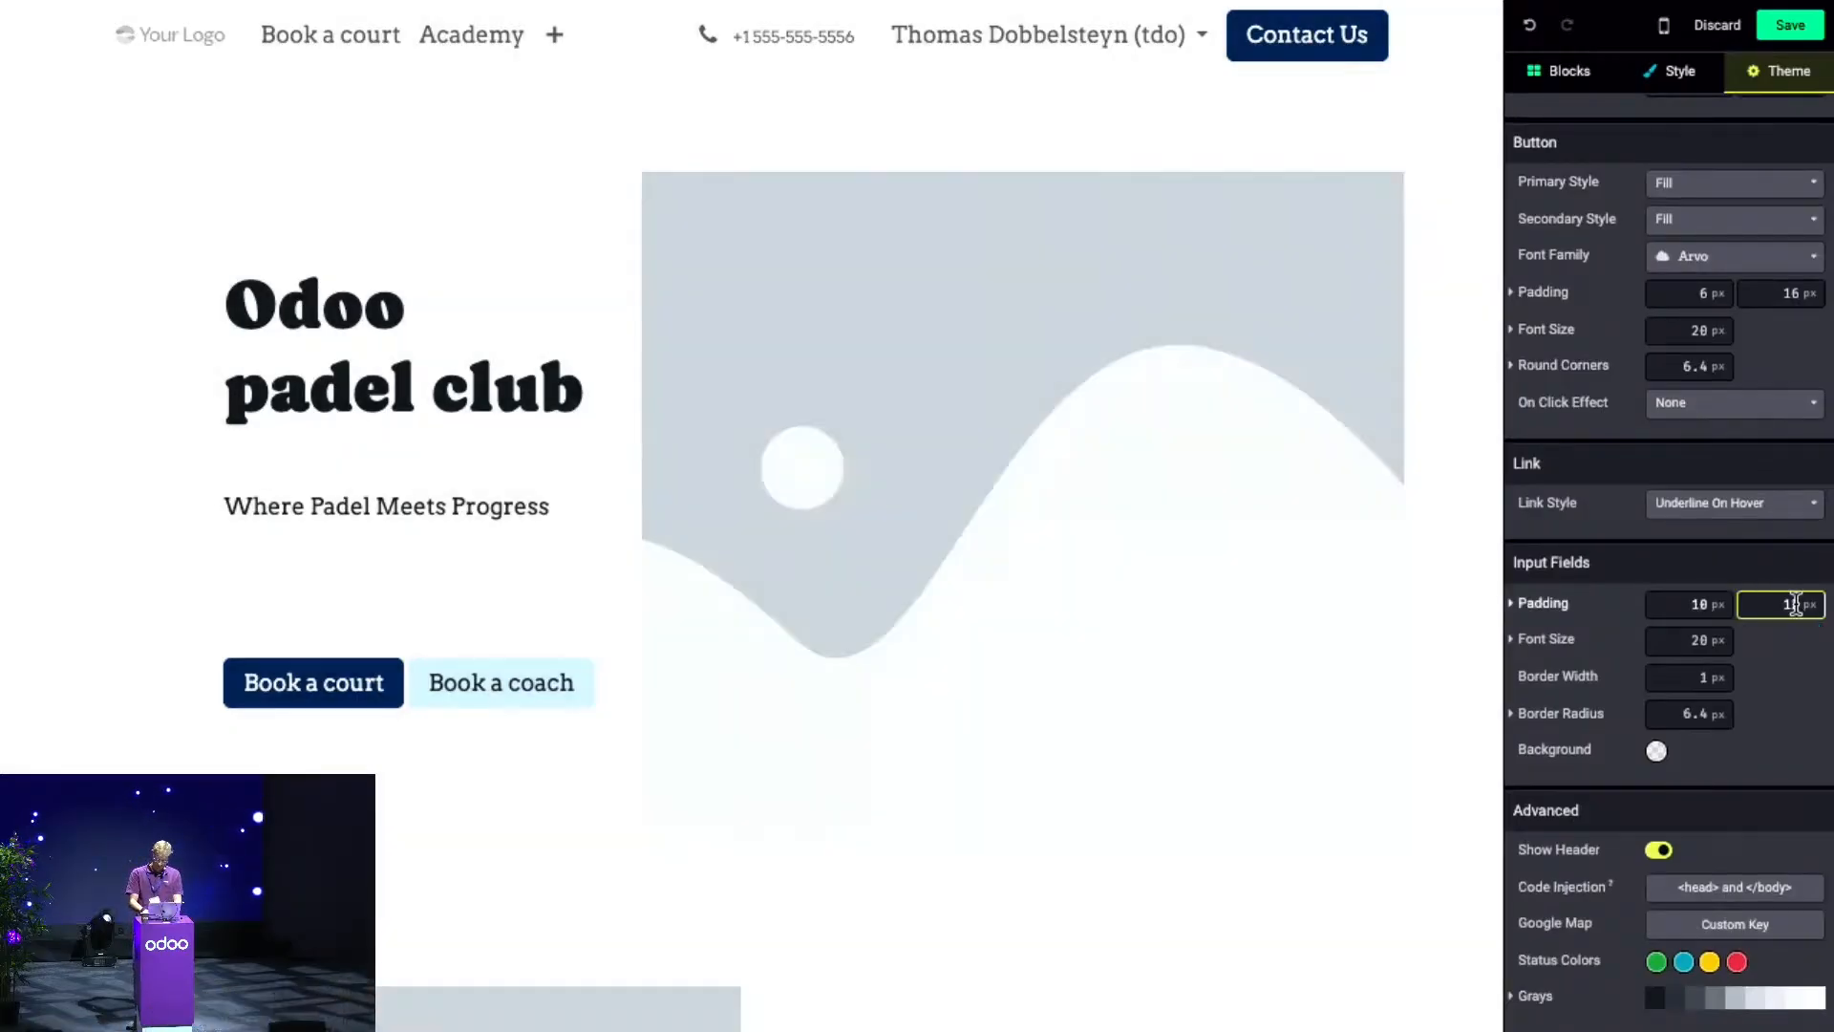
key(BackSpace)
key(BackSpace)
text(20)
click(1805, 681)
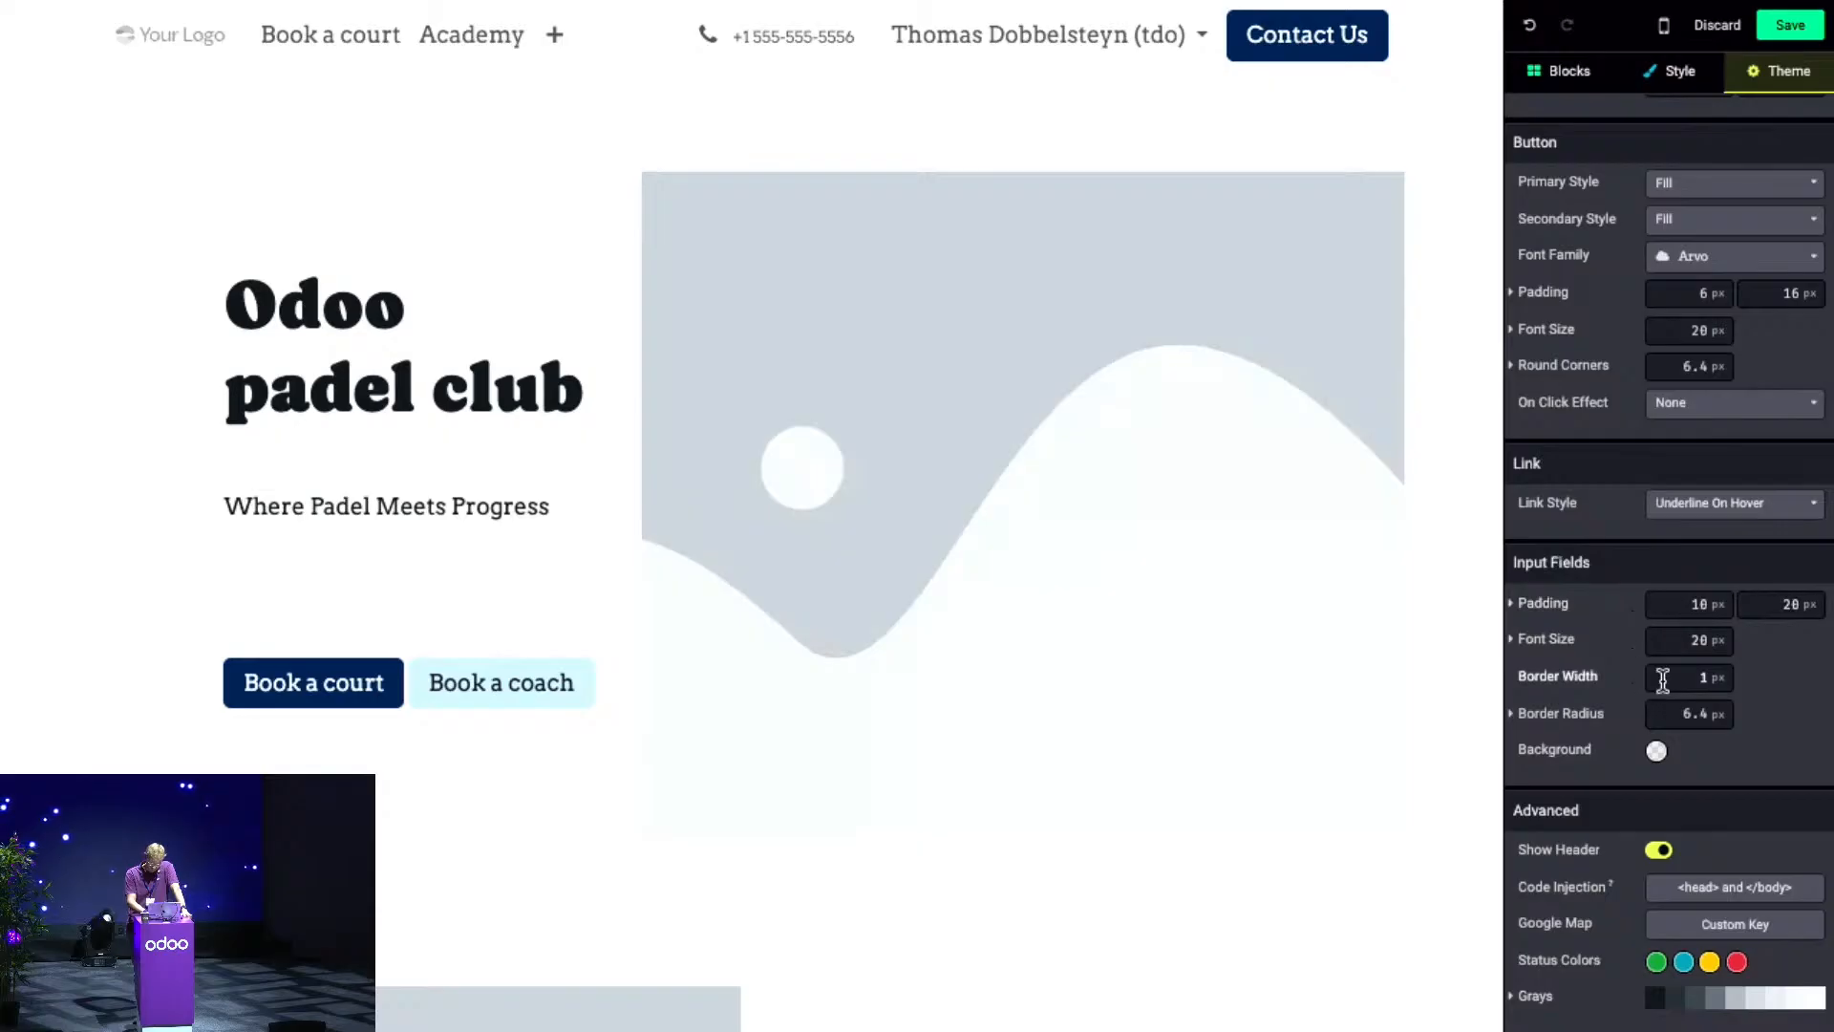
- Set the input fields' font size to 18 px and their border radius to 50 px
click(1707, 638)
key(BackSpace)
key(BackSpace)
key(BackSpace)
text(8)
click(1772, 679)
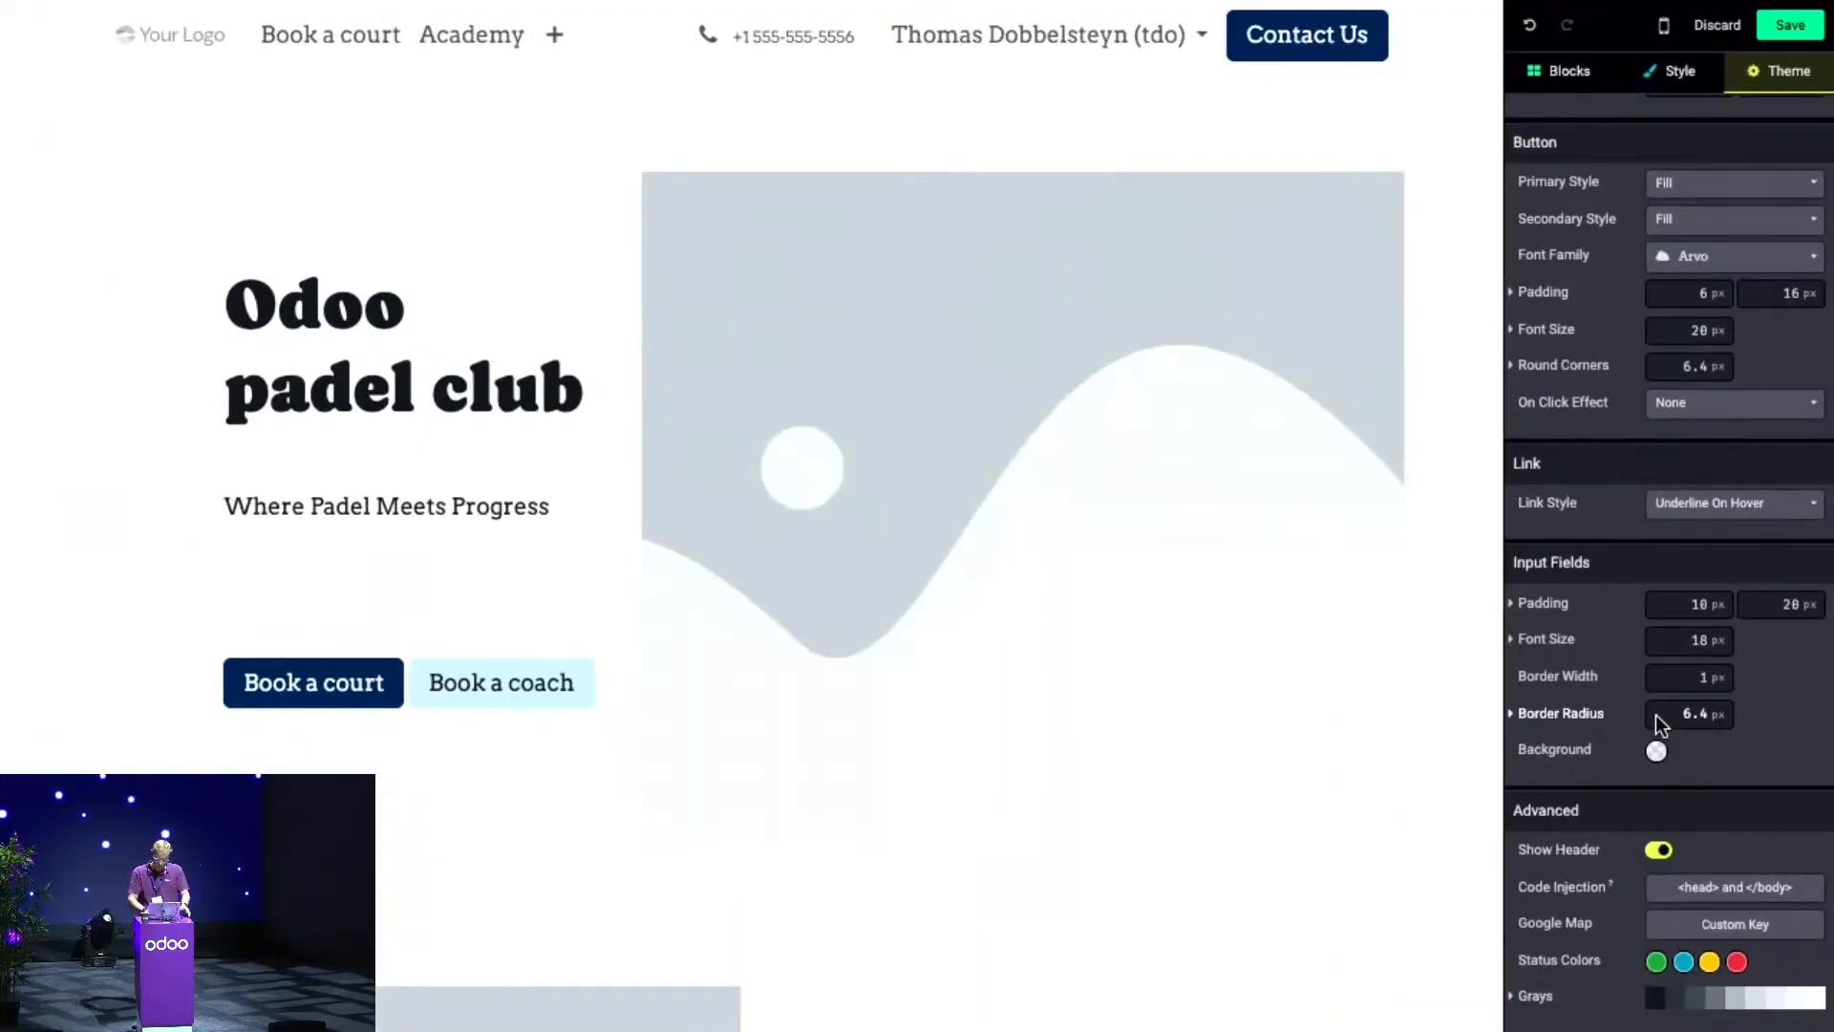
click(1698, 716)
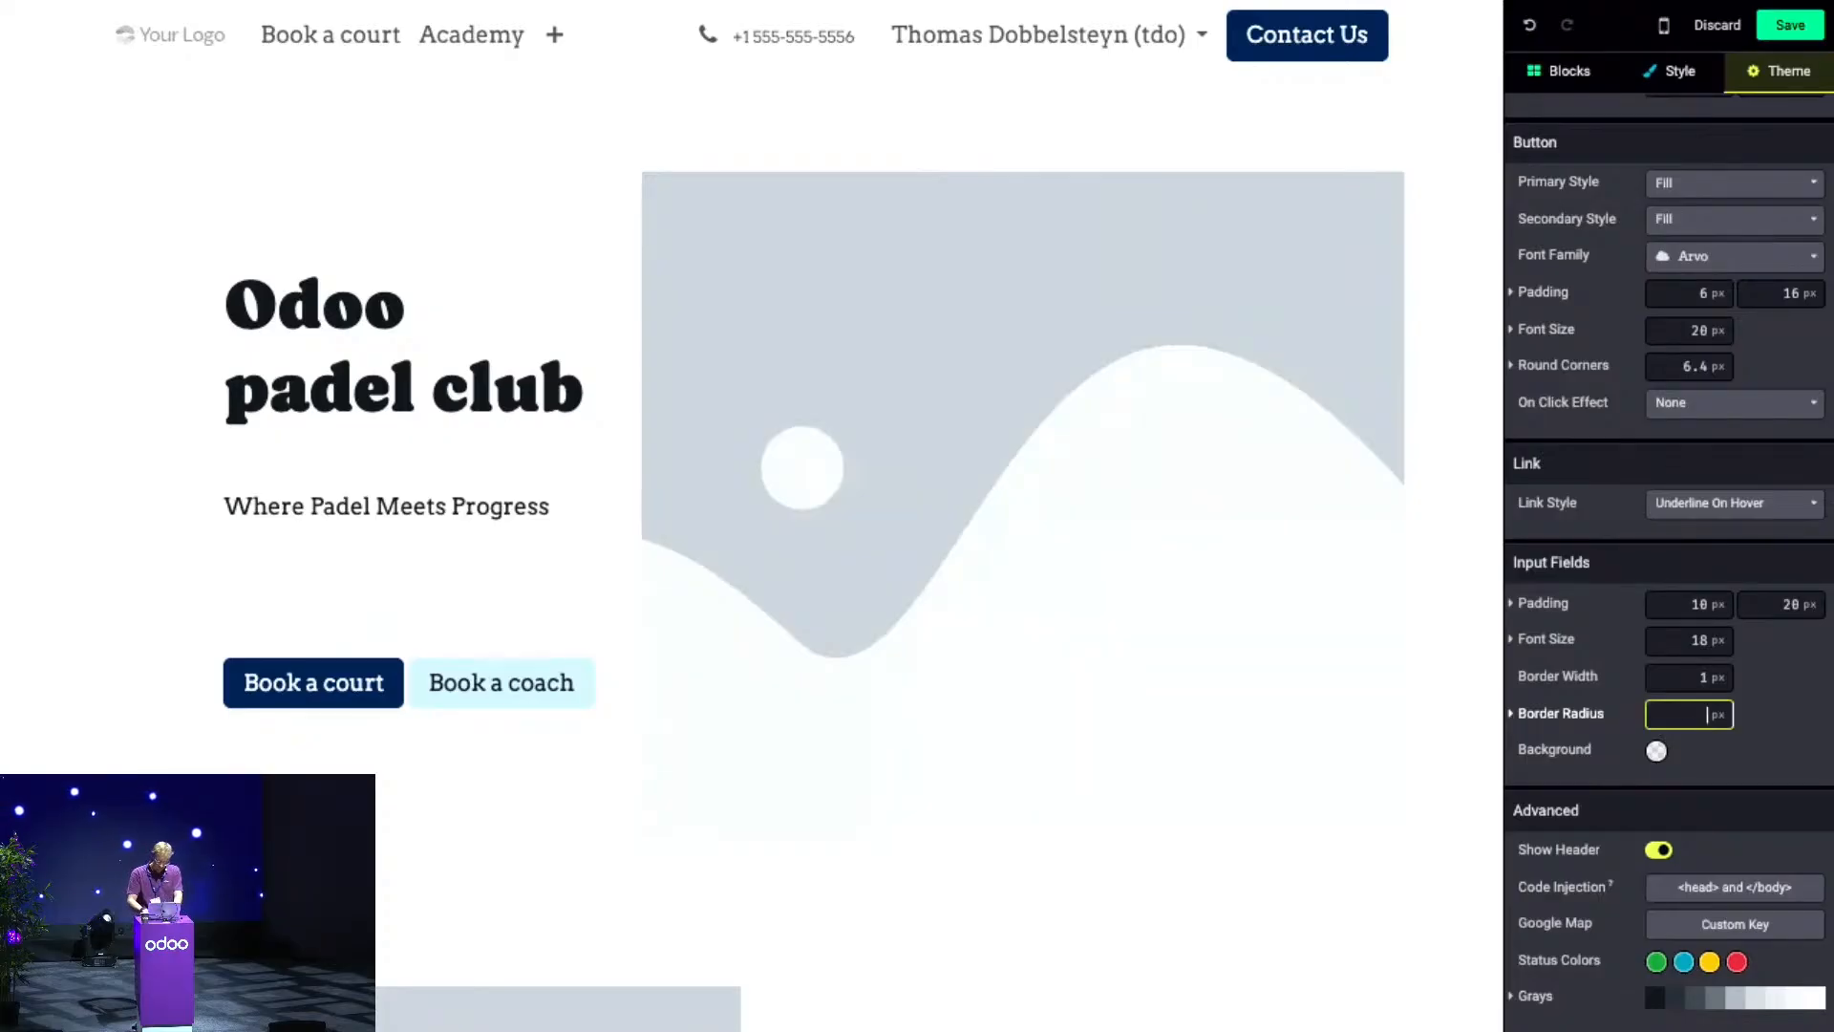
text(50)
click(1819, 724)
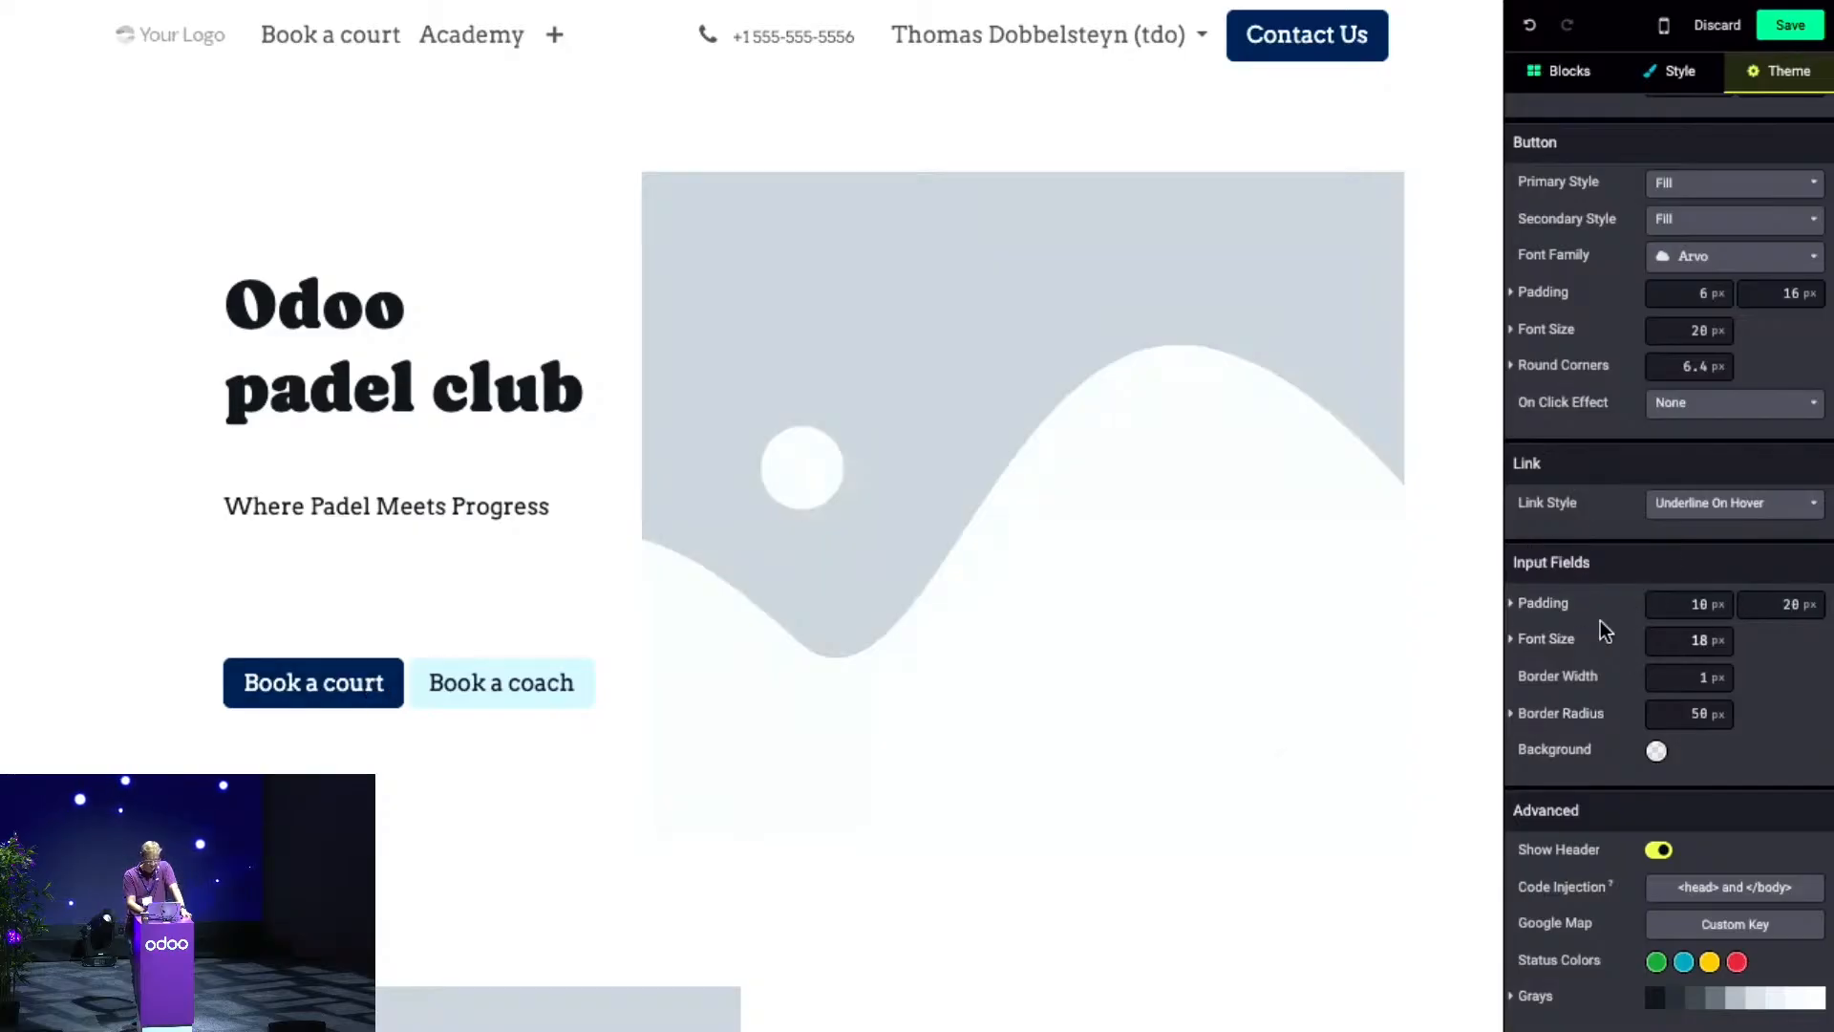
- Set the theme buttons' padding to 10 px and 20 px
scroll(1808, 339, up, 2)
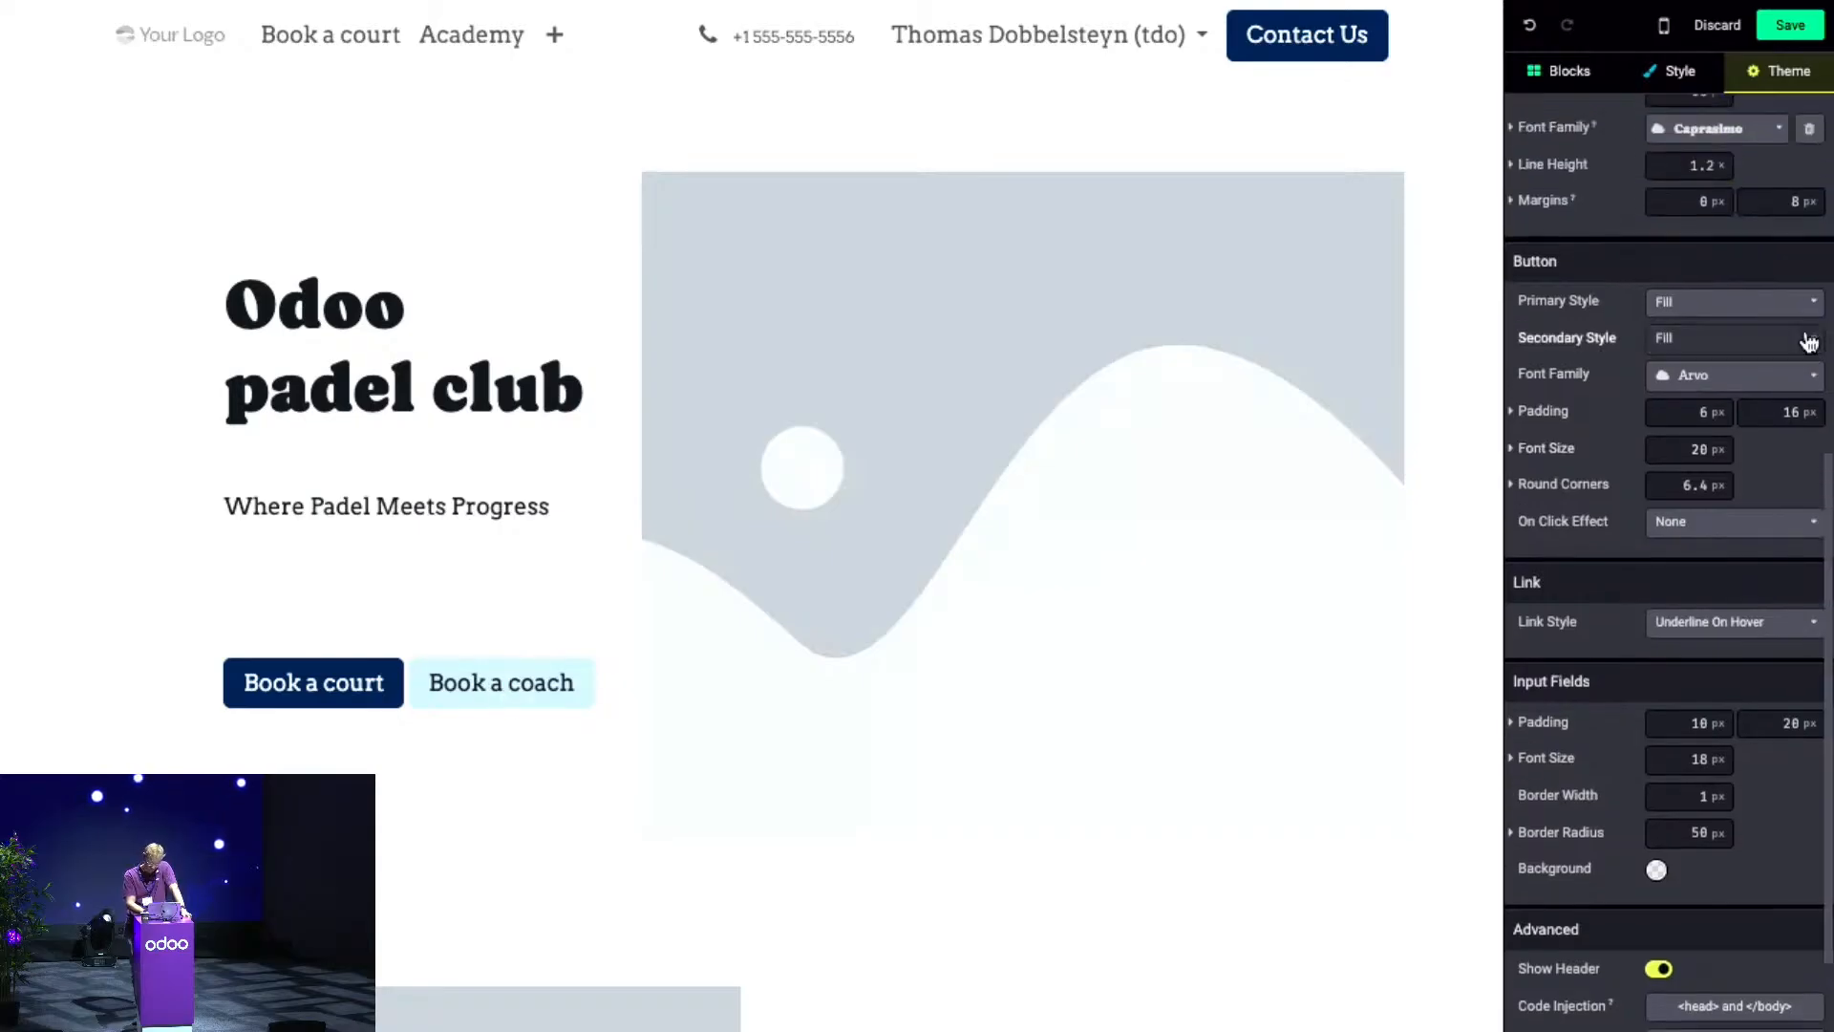
double_click(1706, 415)
key(BackSpace)
text(10)
click(1794, 412)
key(BackSpace)
key(BackSpace)
text(20)
click(1786, 462)
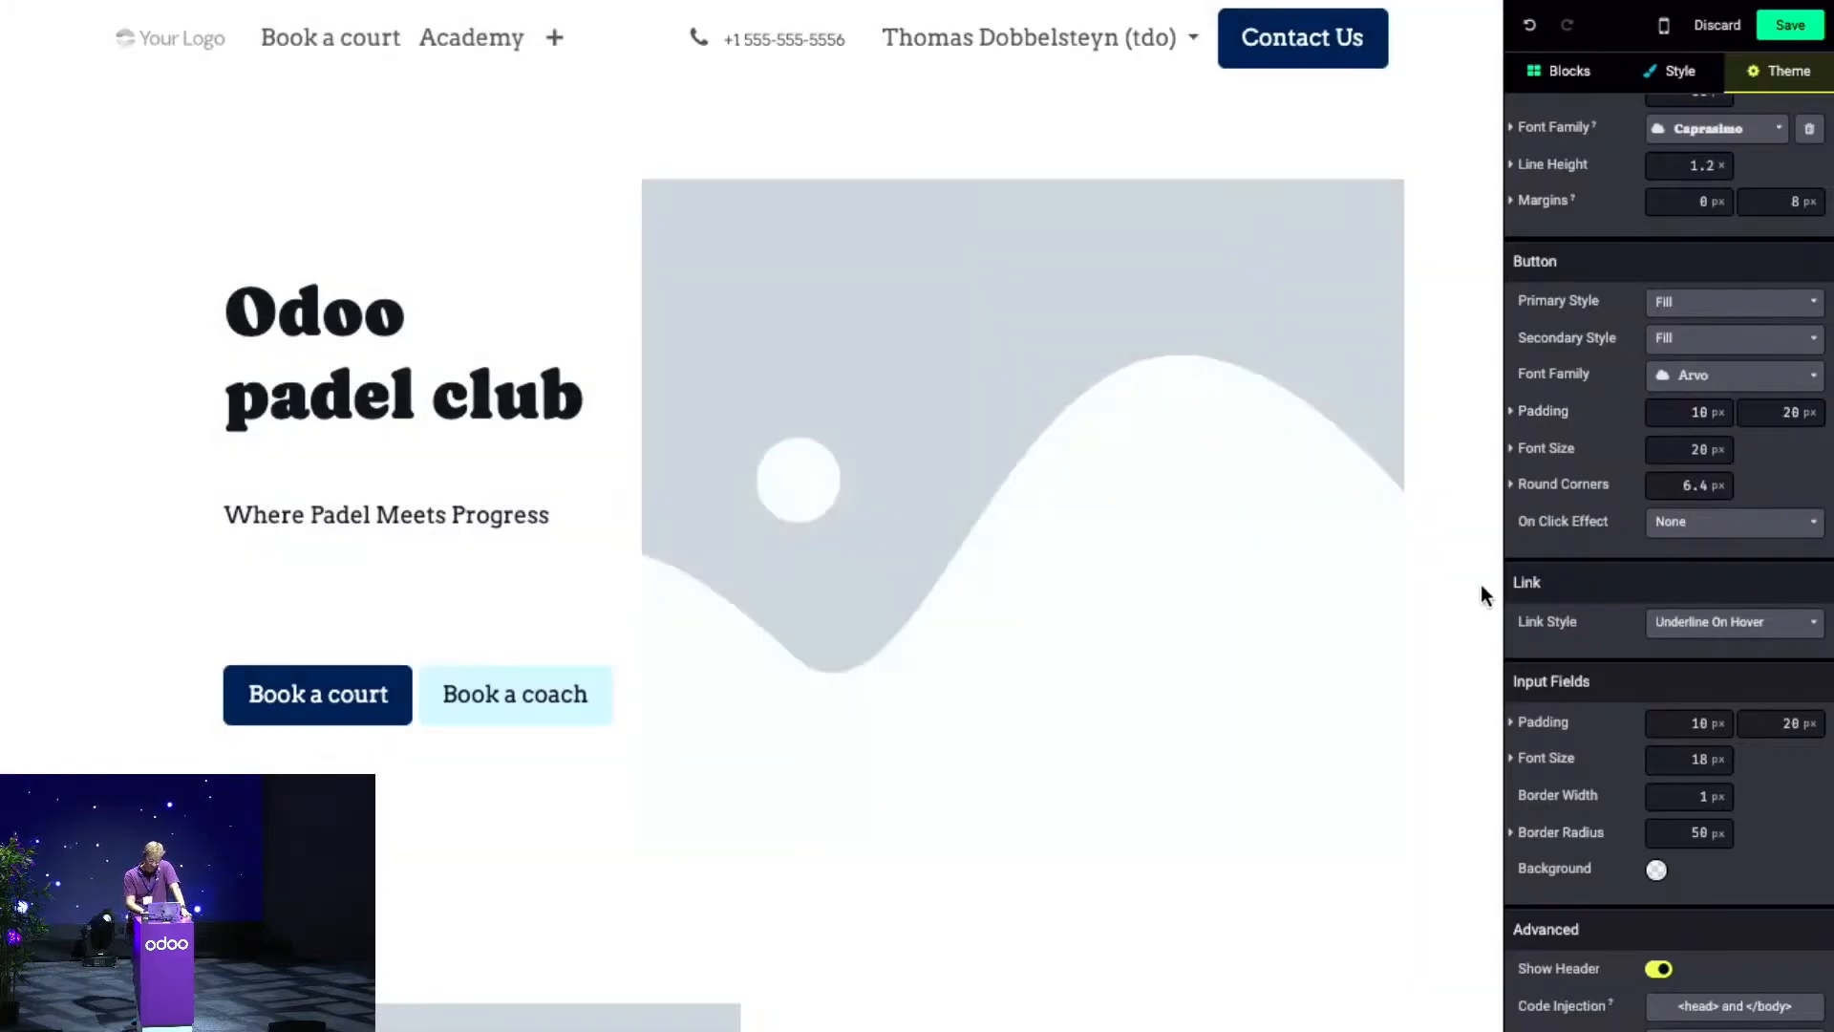
- Set the theme buttons' font size to 18 px and their round corners to 50 px
click(1699, 449)
key(BackSpace)
text(18)
click(1767, 464)
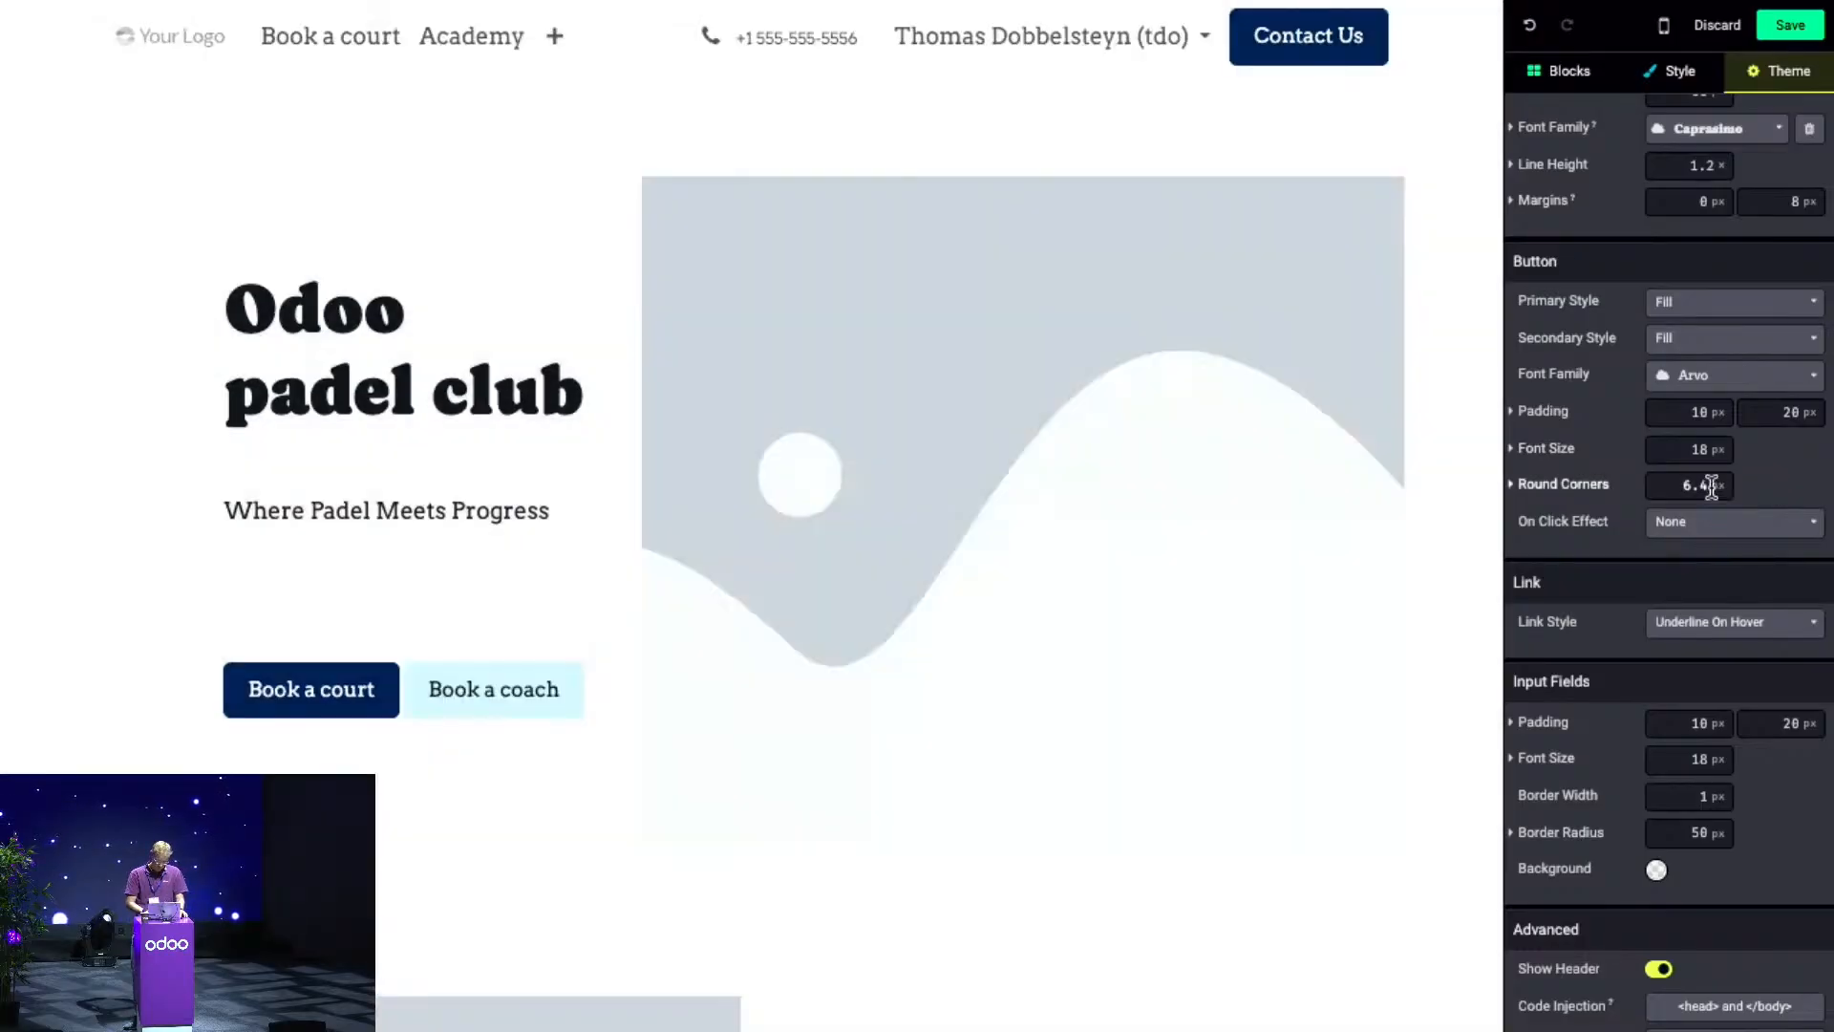
click(1707, 484)
key(BackSpace)
key(BackSpace)
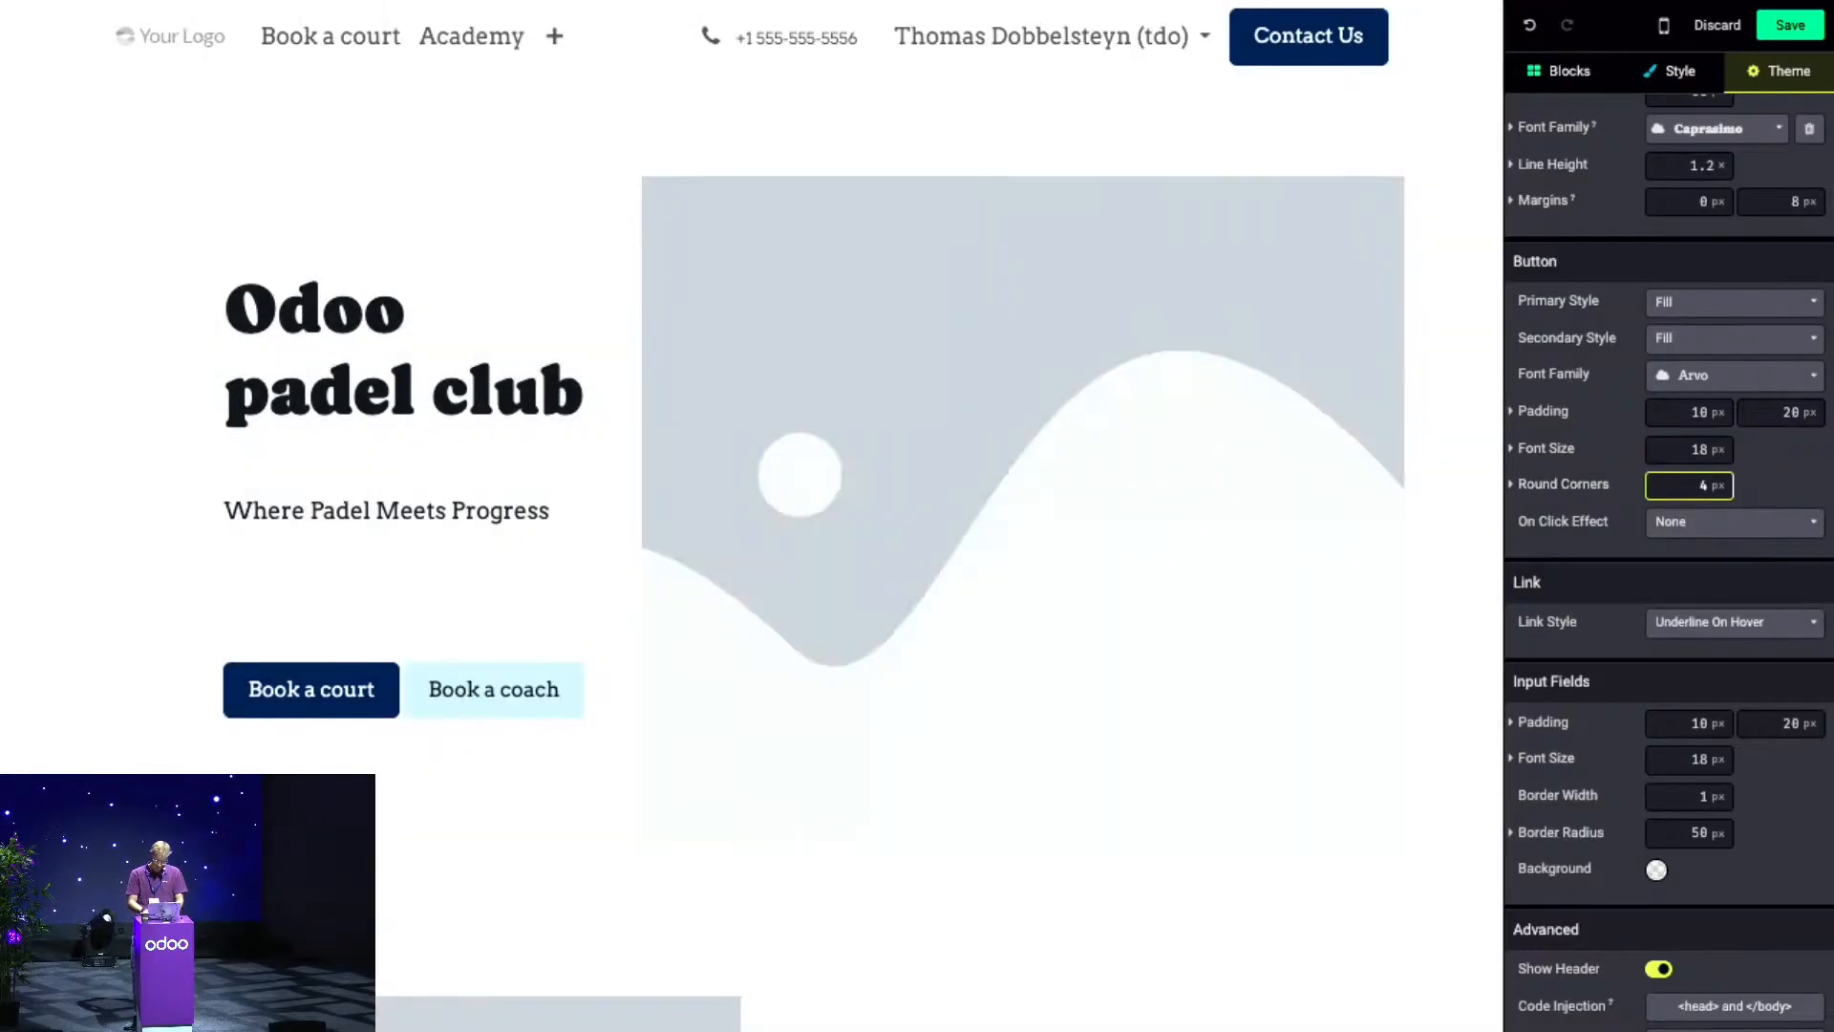
text(50)
click(1789, 474)
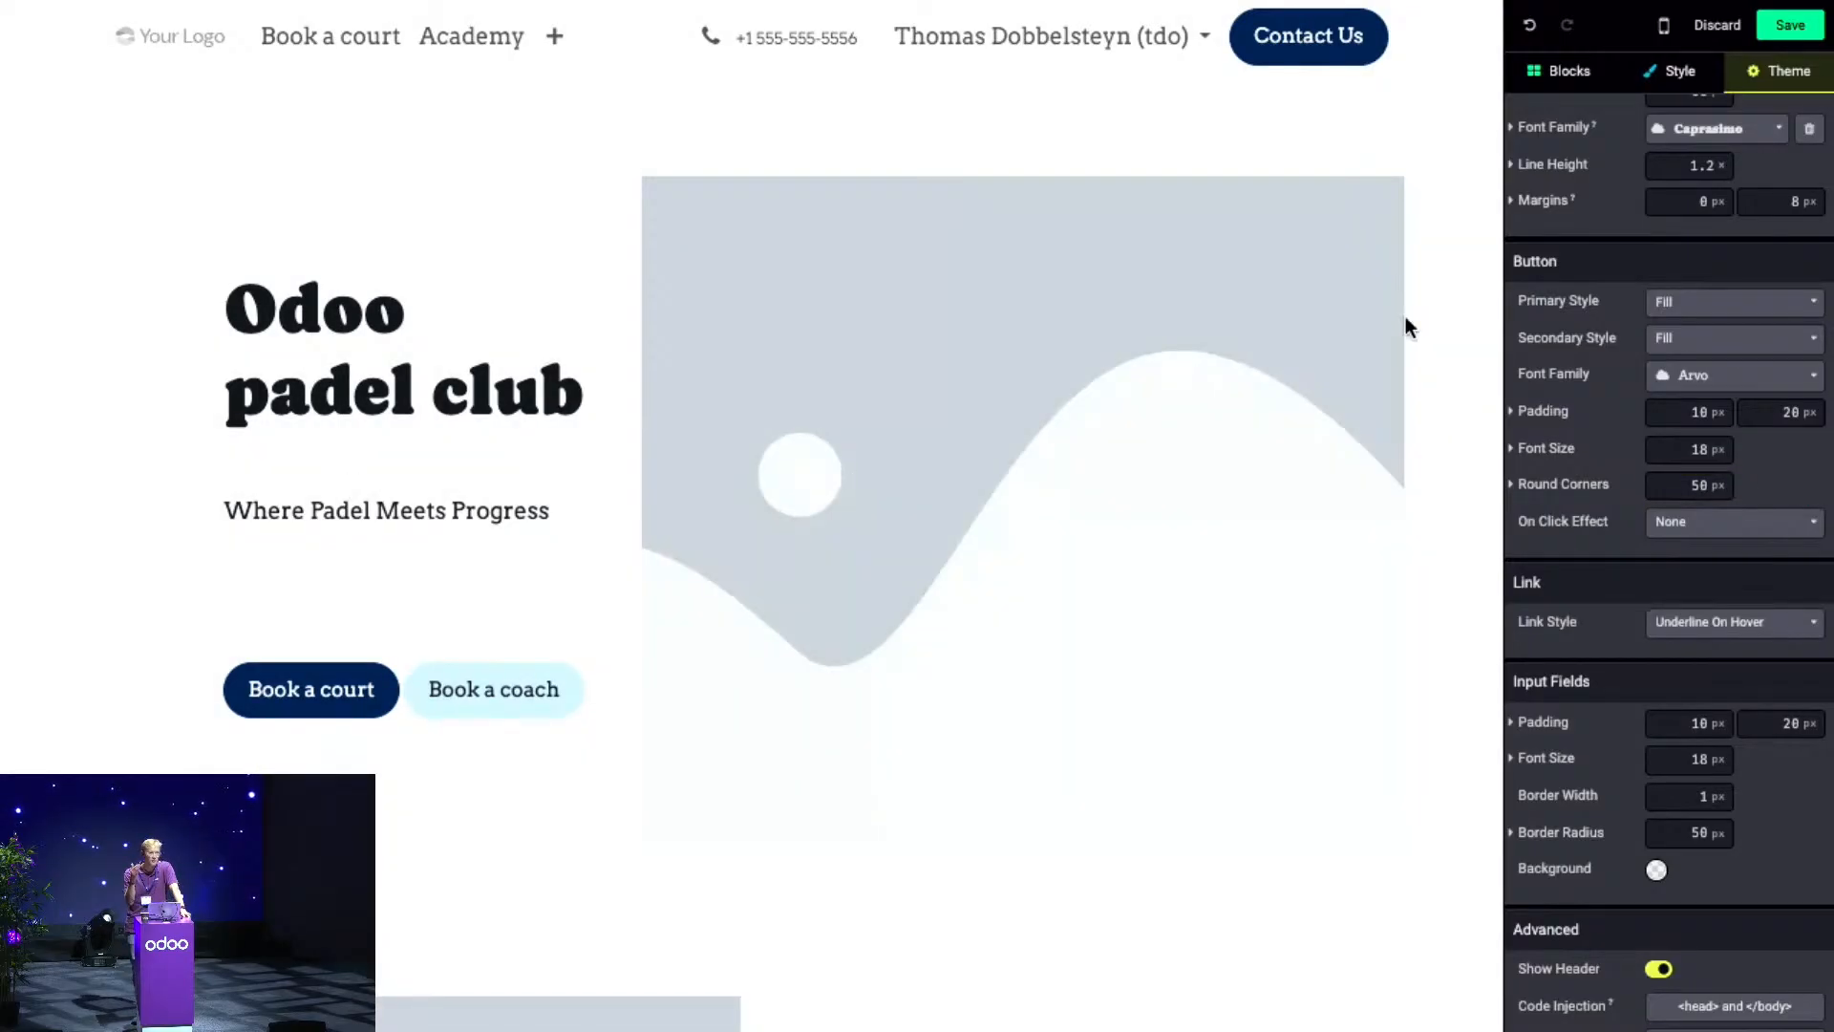
- Save the theme changes and review the restyled headings and buttons down the home page
click(1795, 27)
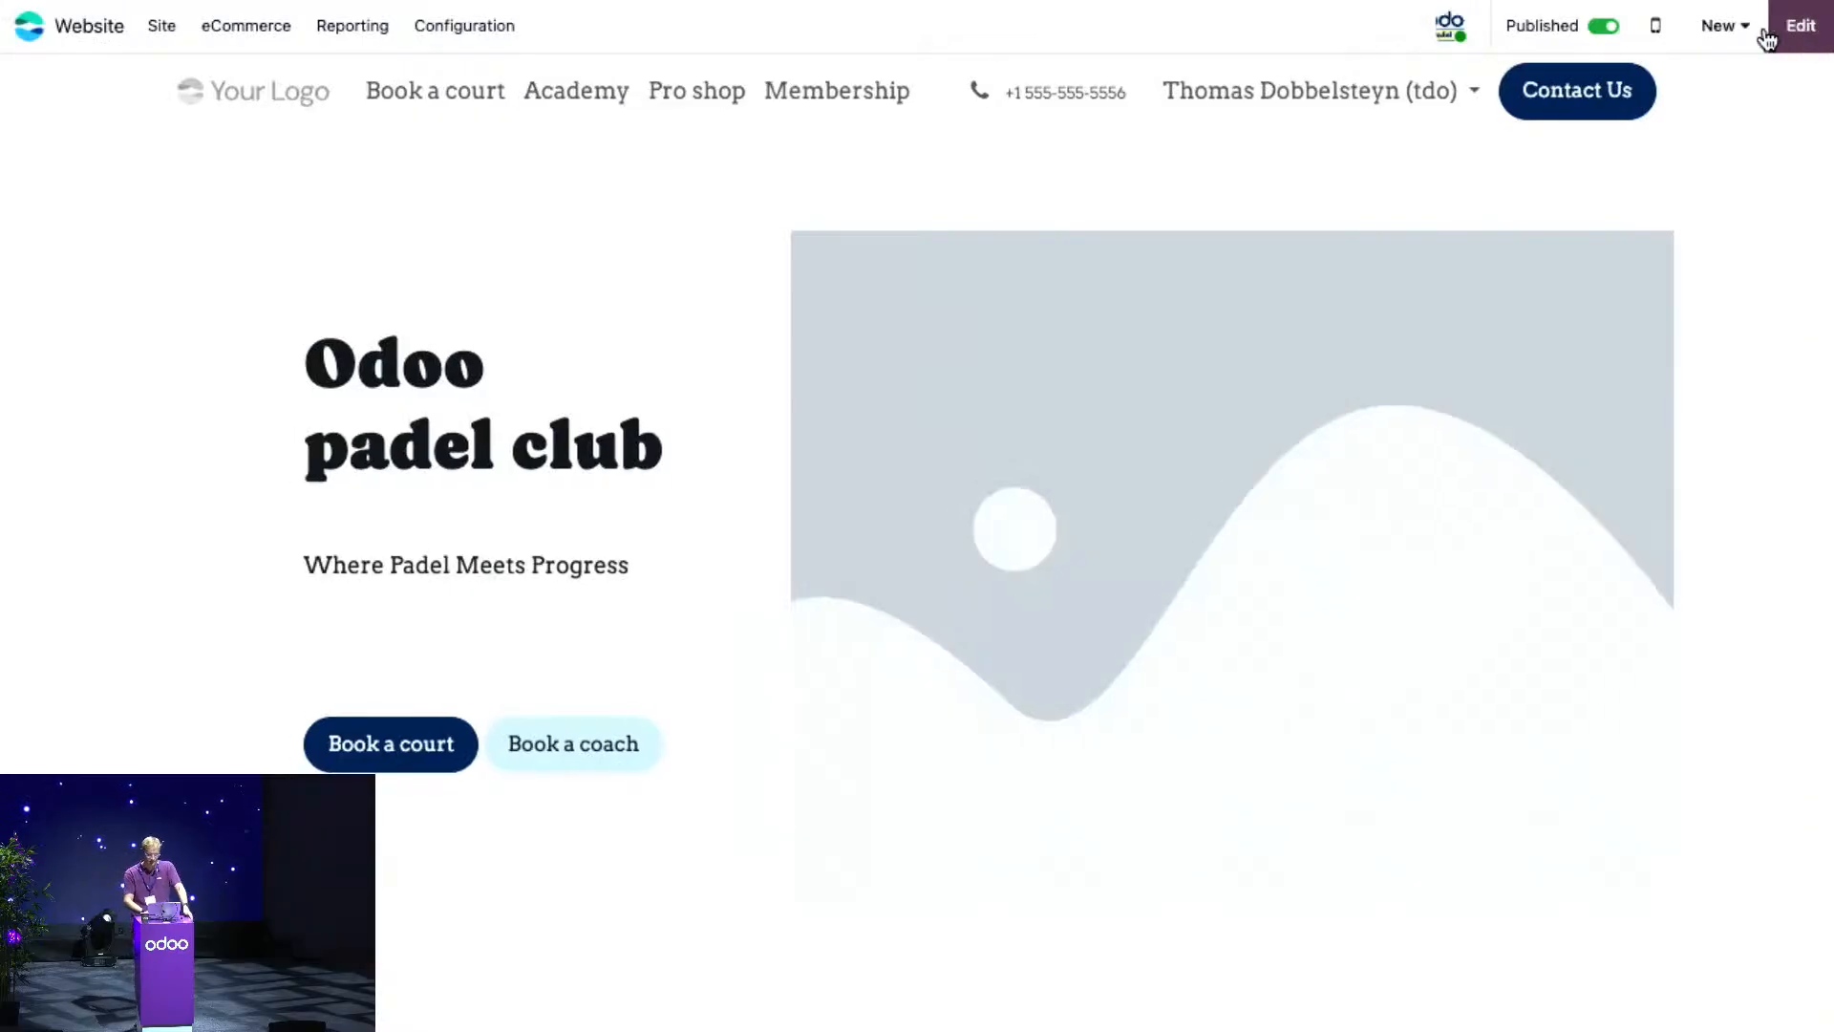
scroll(330, 401, down, 10)
scroll(330, 397, down, 15)
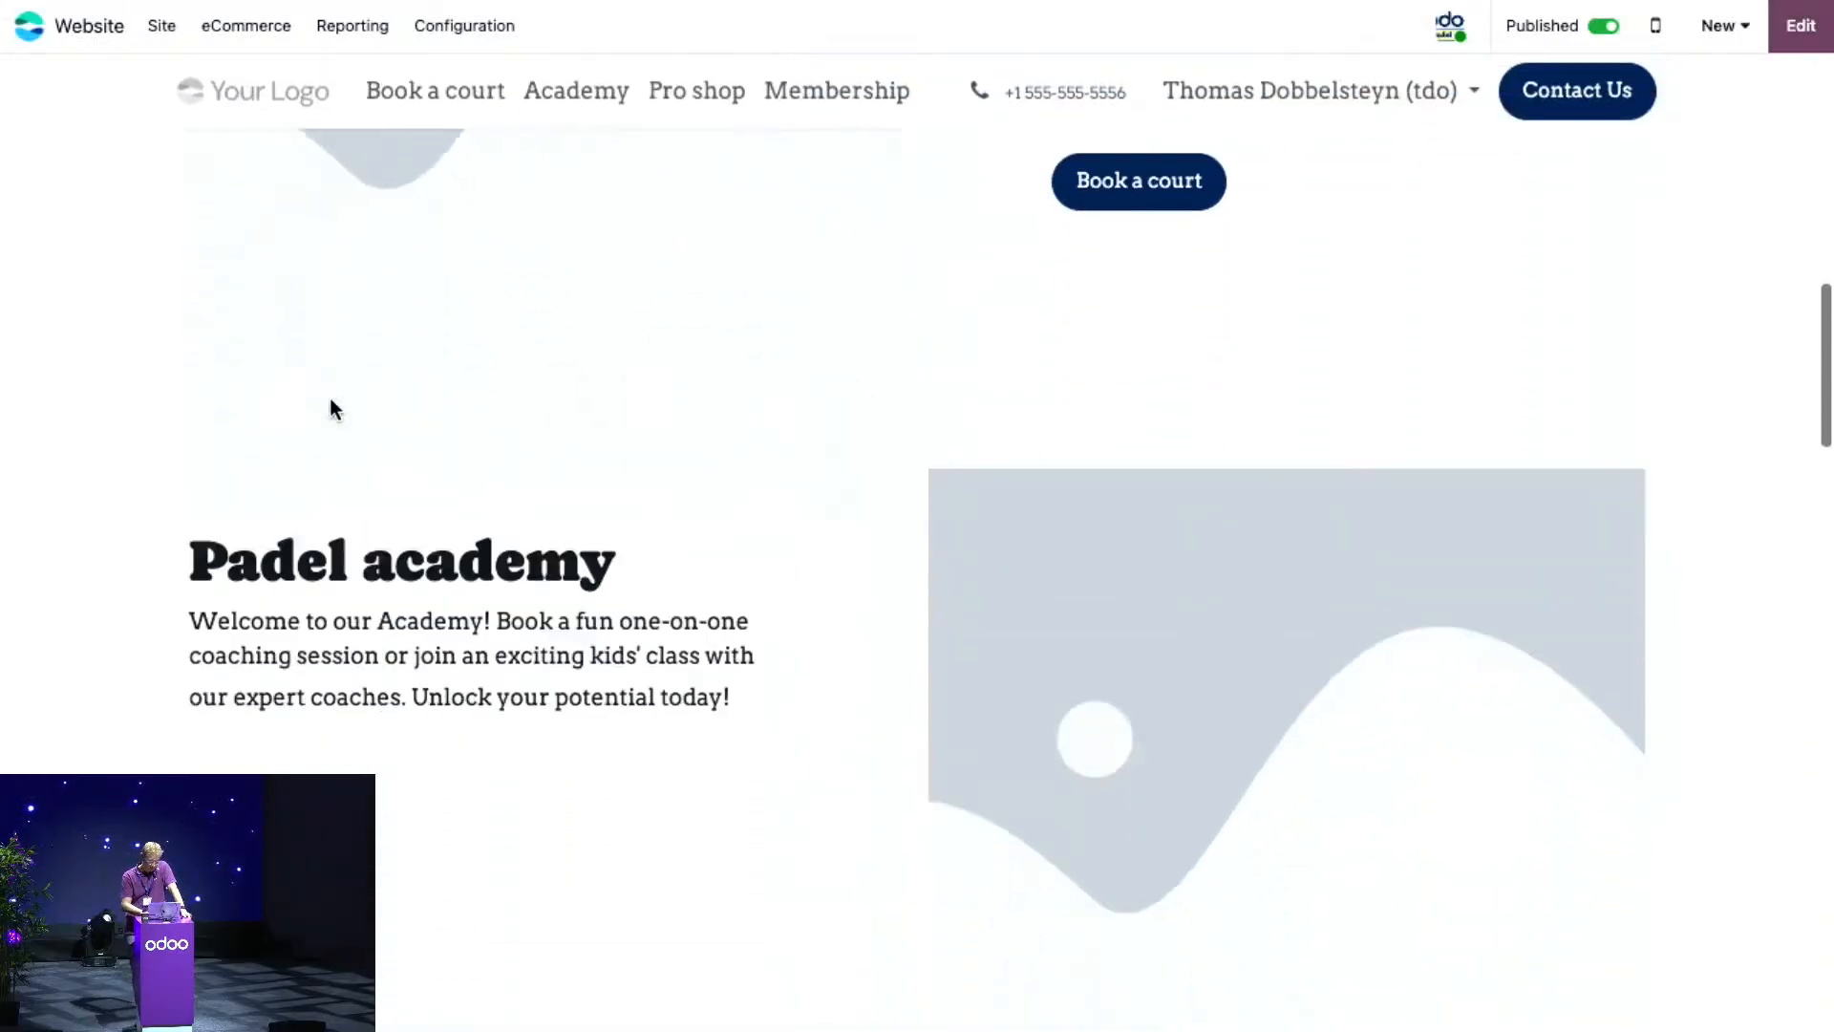
scroll(329, 397, down, 5)
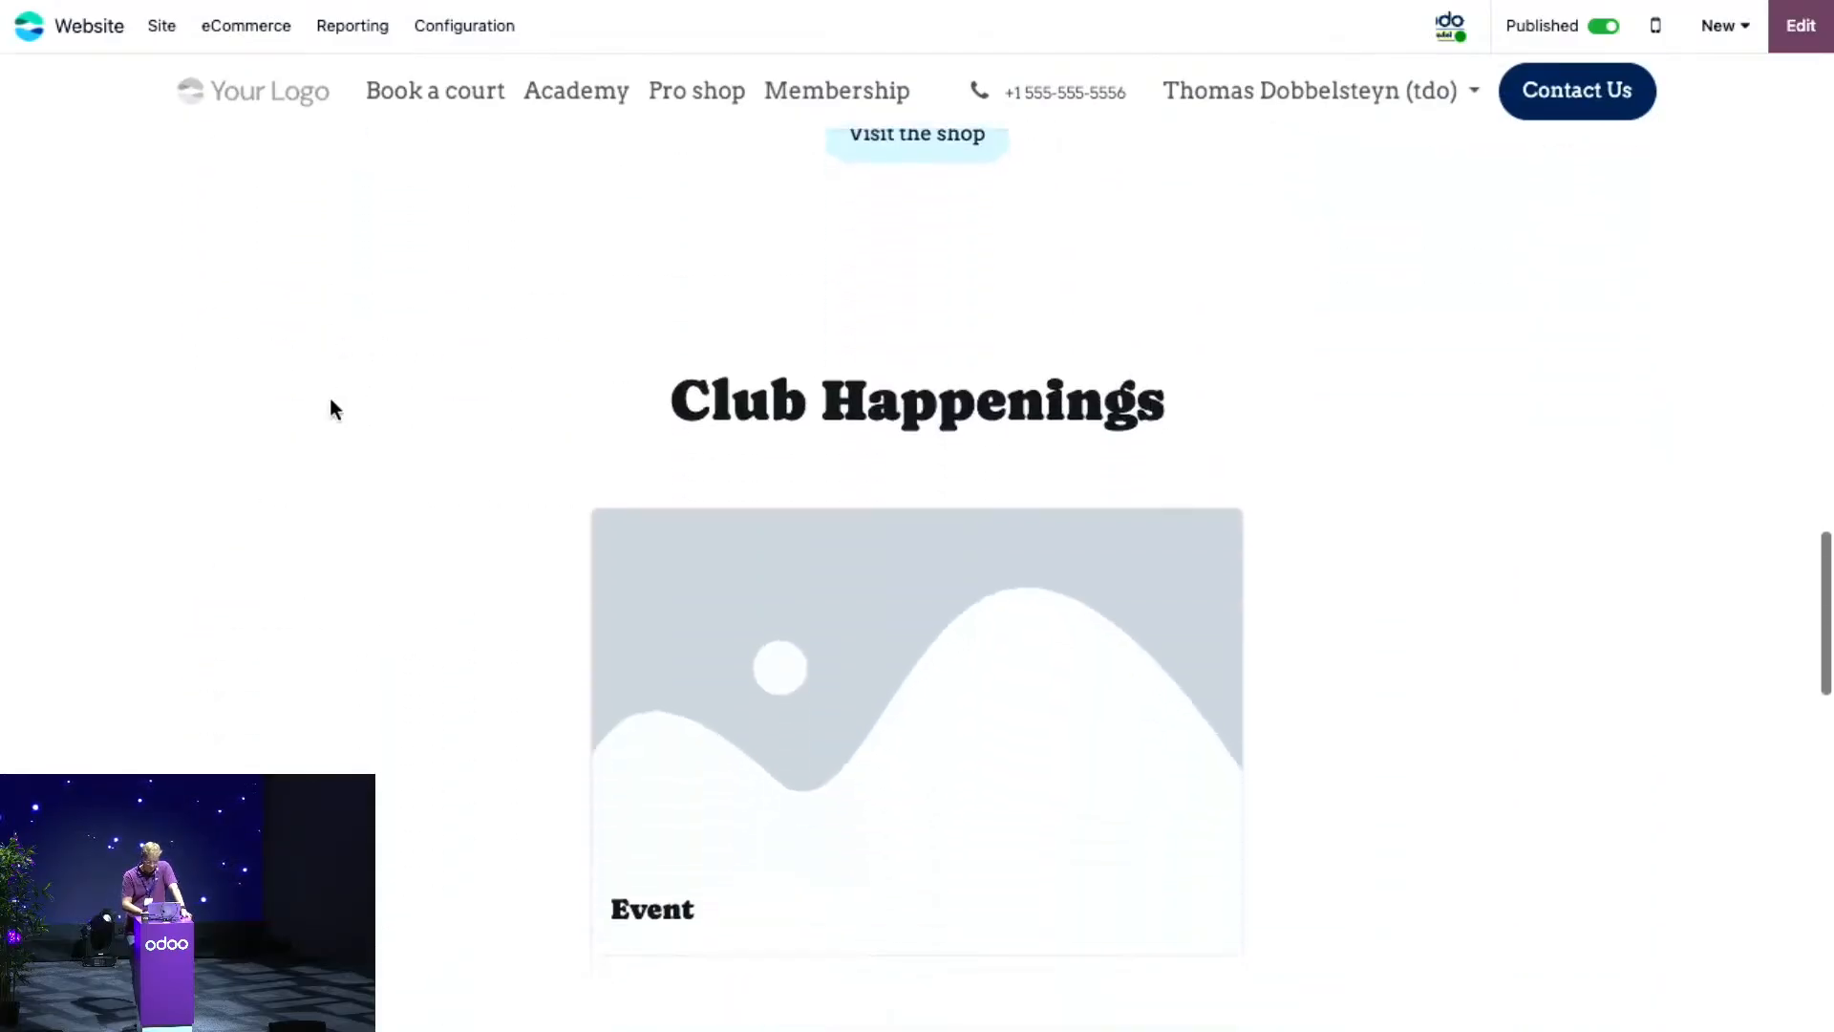
scroll(330, 397, up, 20)
scroll(329, 398, up, 4)
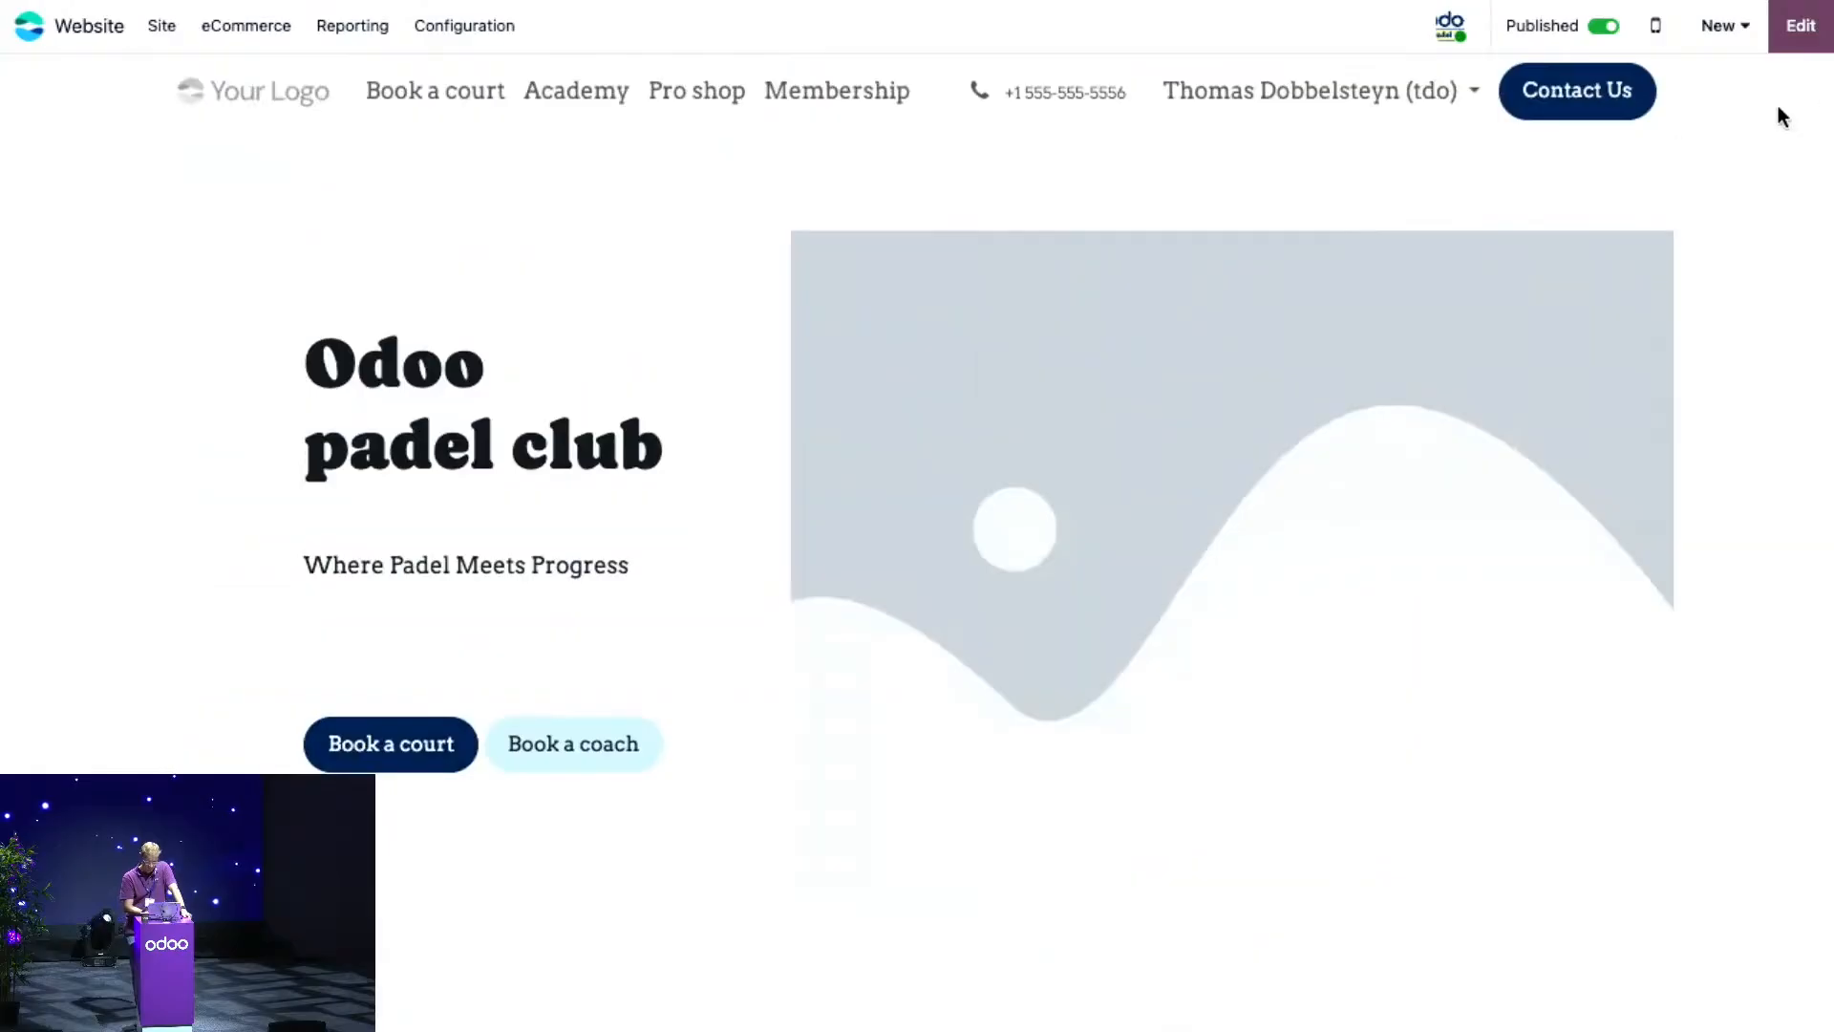
- Reopen the page for editing and switch the header to the template with a centered logo above the menu
click(1801, 28)
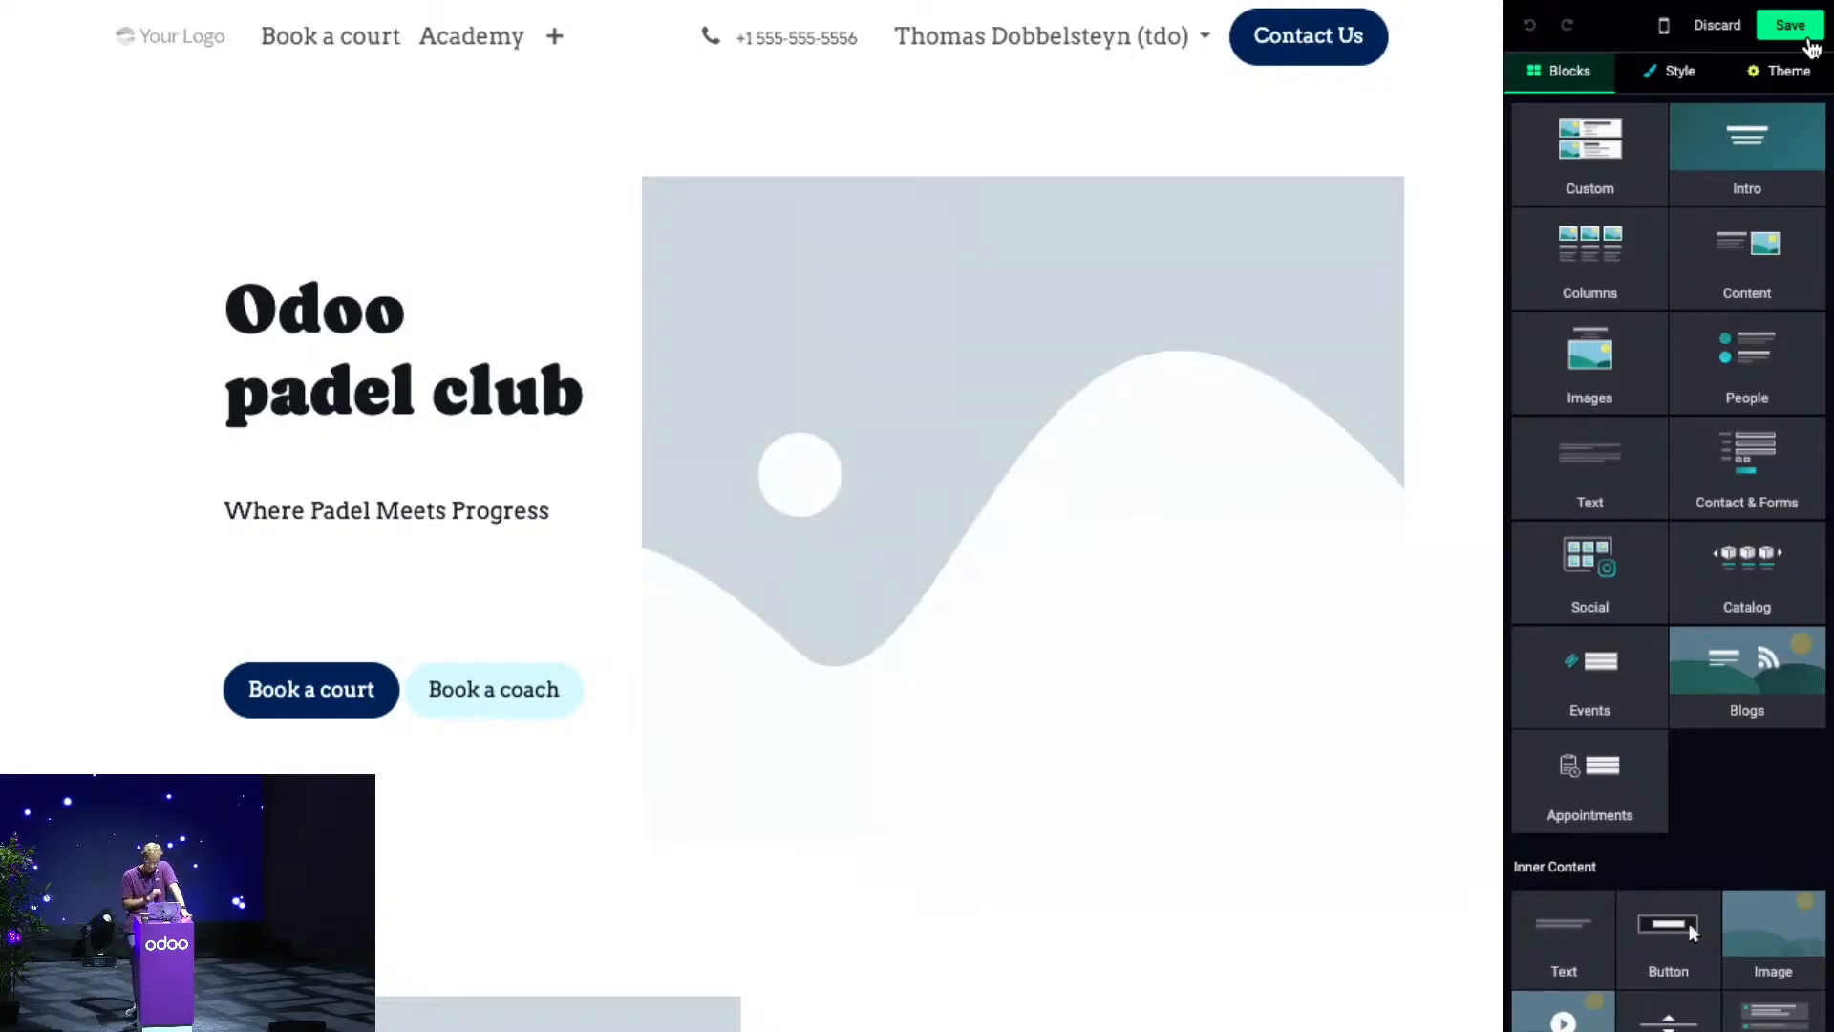
click(52, 31)
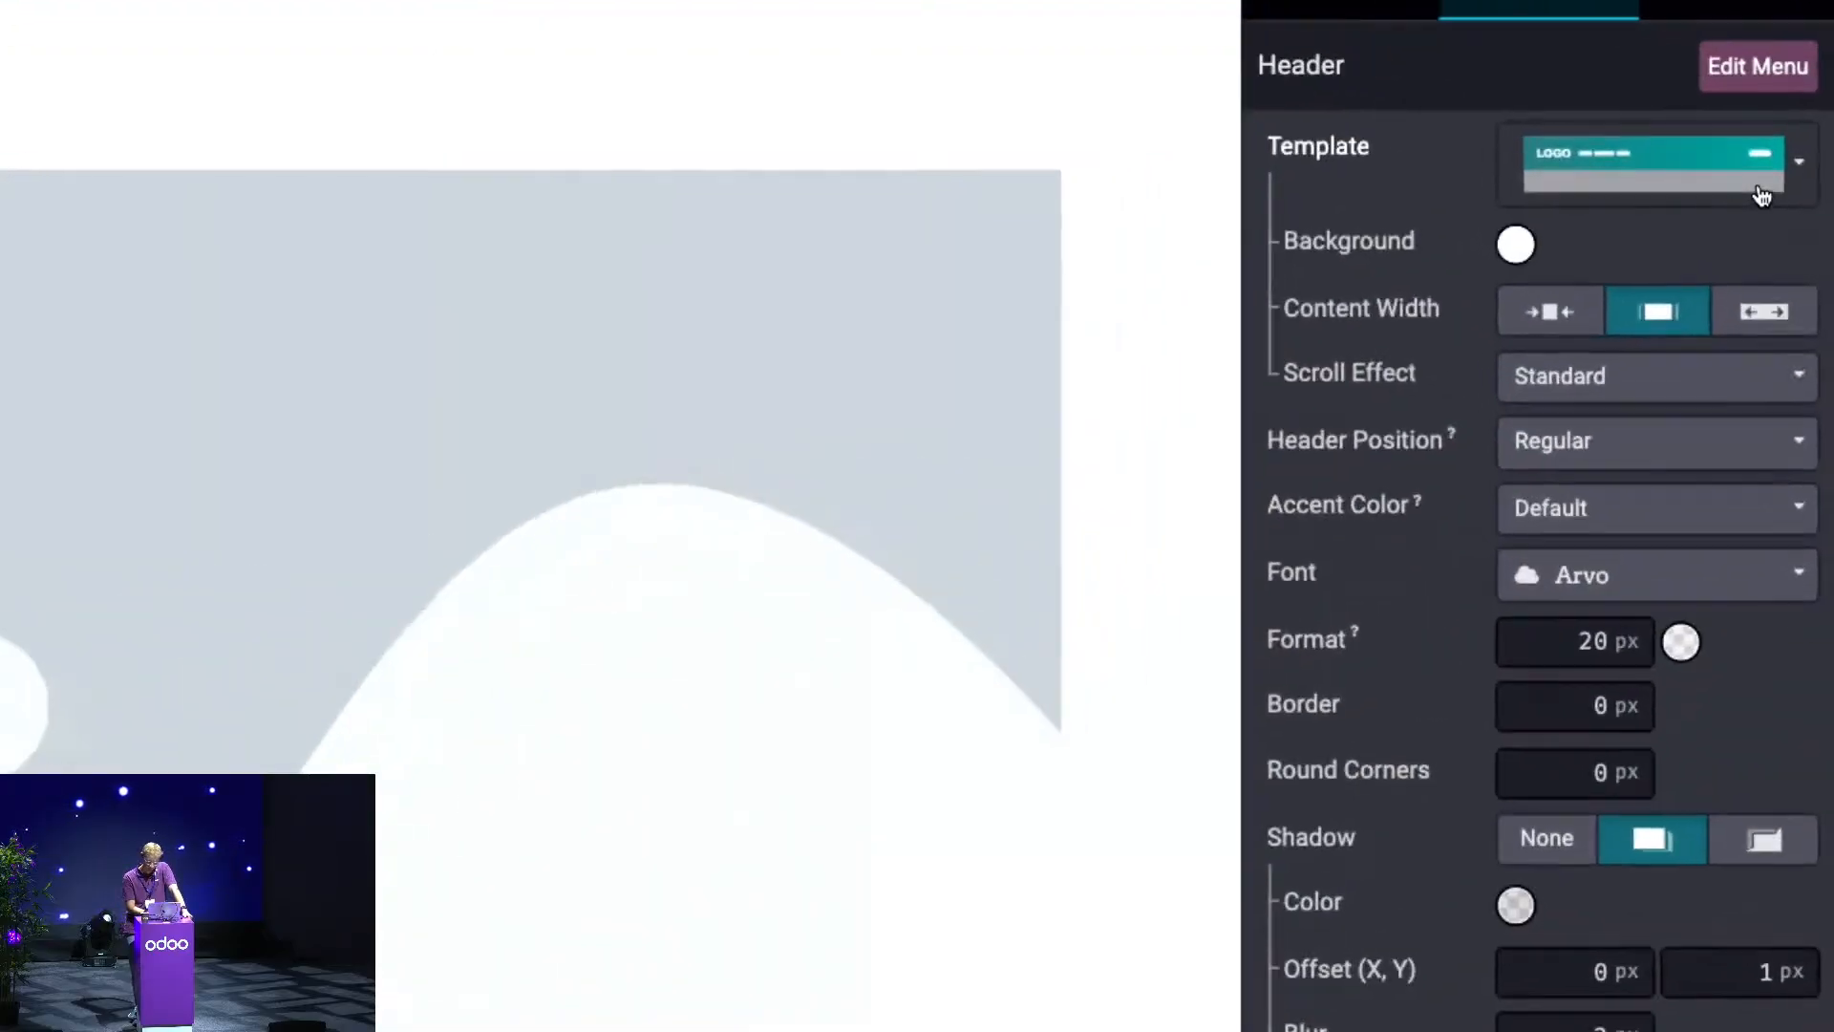
click(1762, 197)
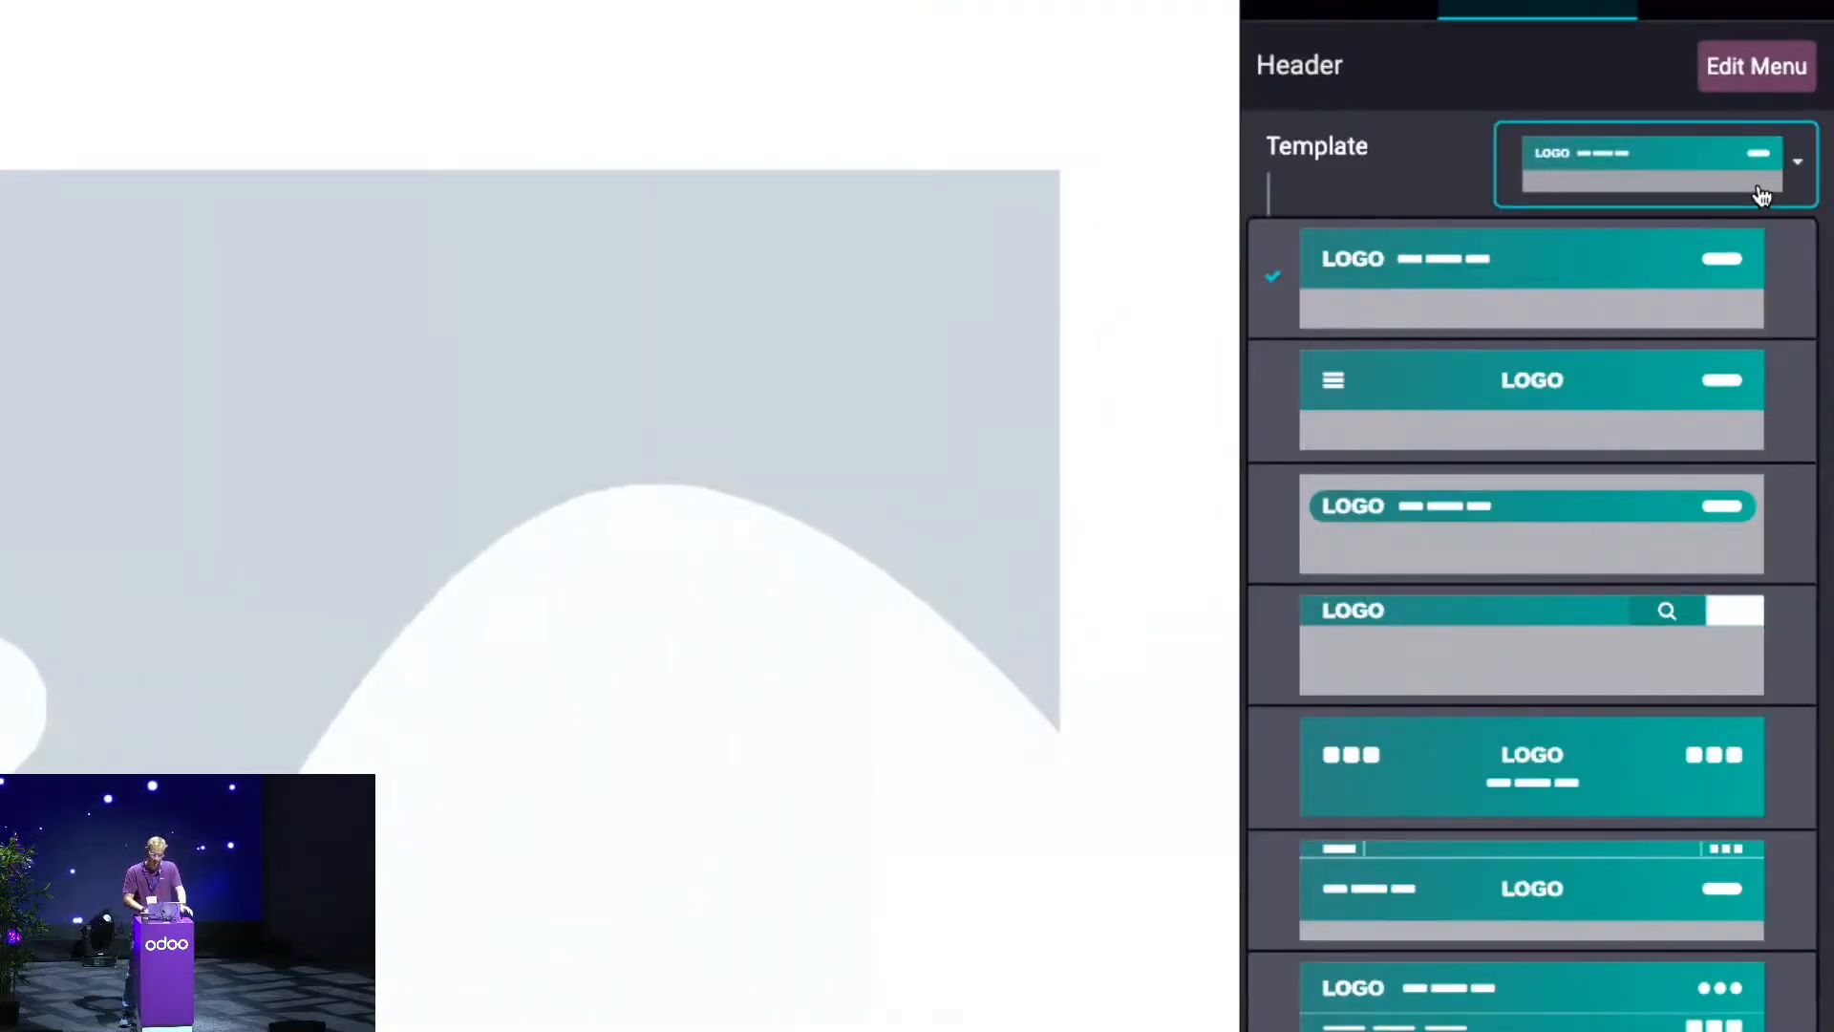
click(1589, 756)
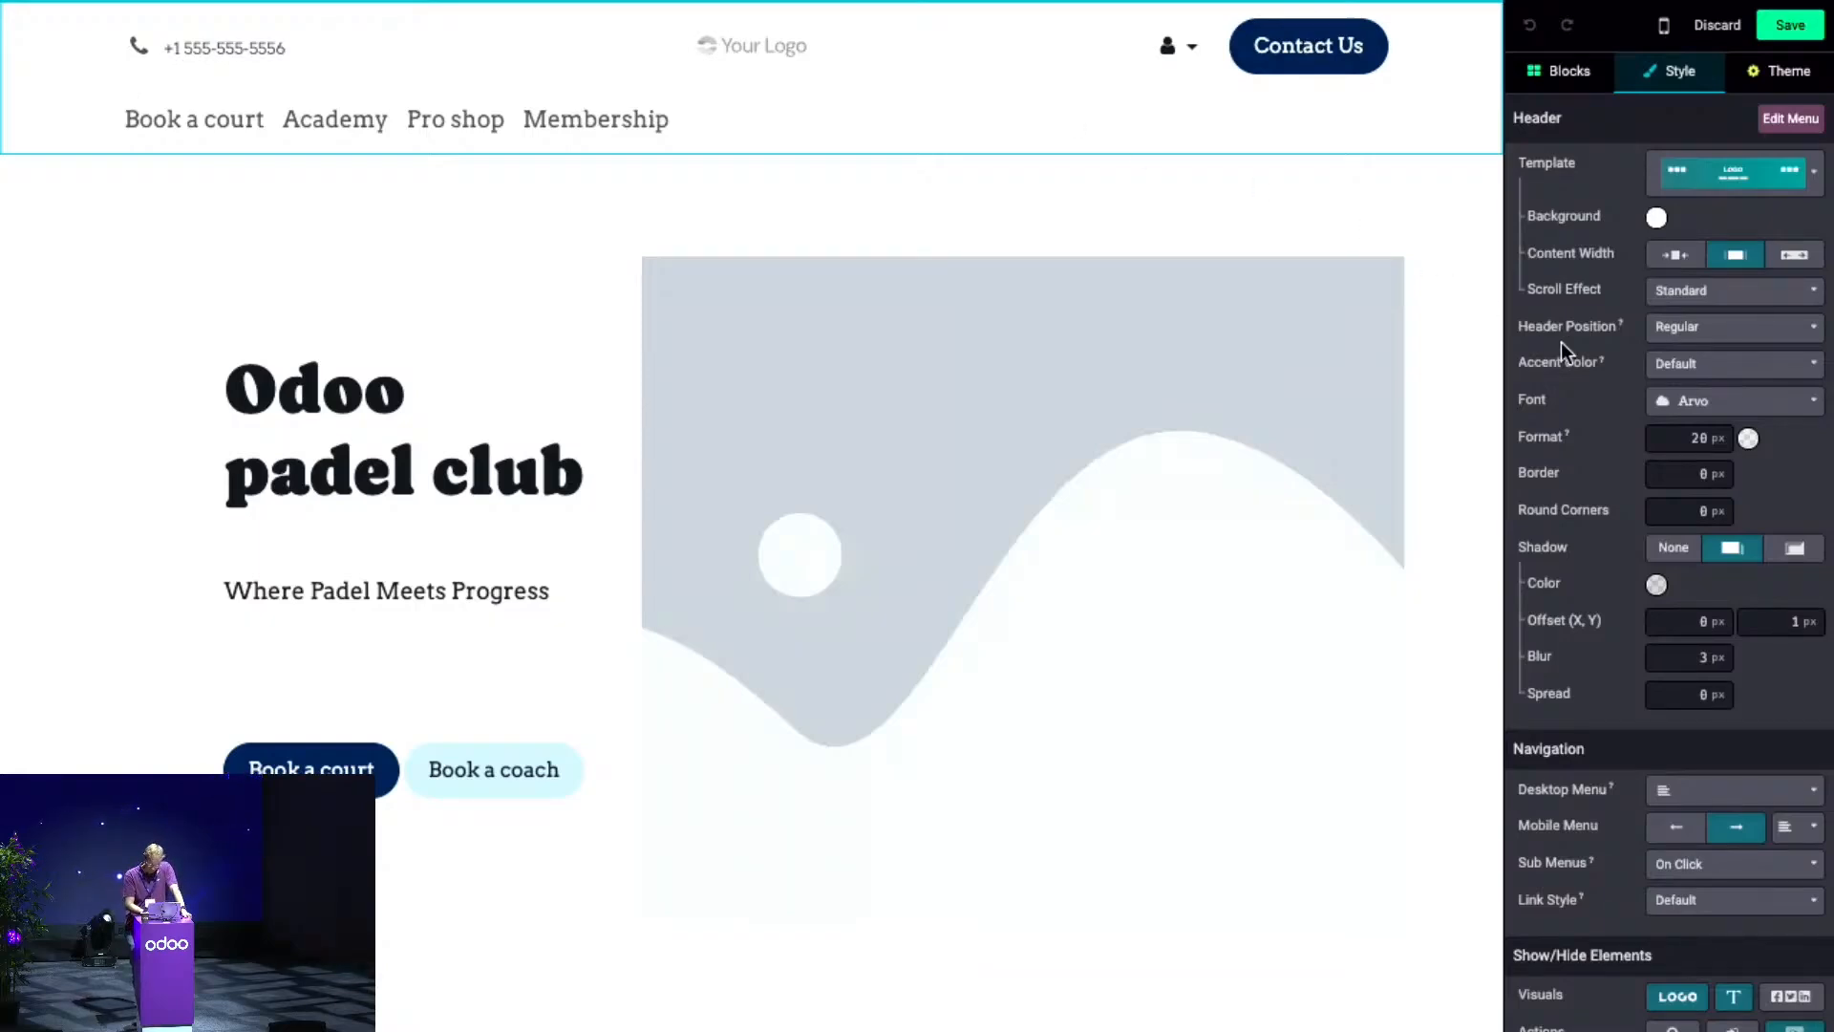
- Hide the contact text and the call-to-action button in the website header
scroll(1561, 342, down, 1)
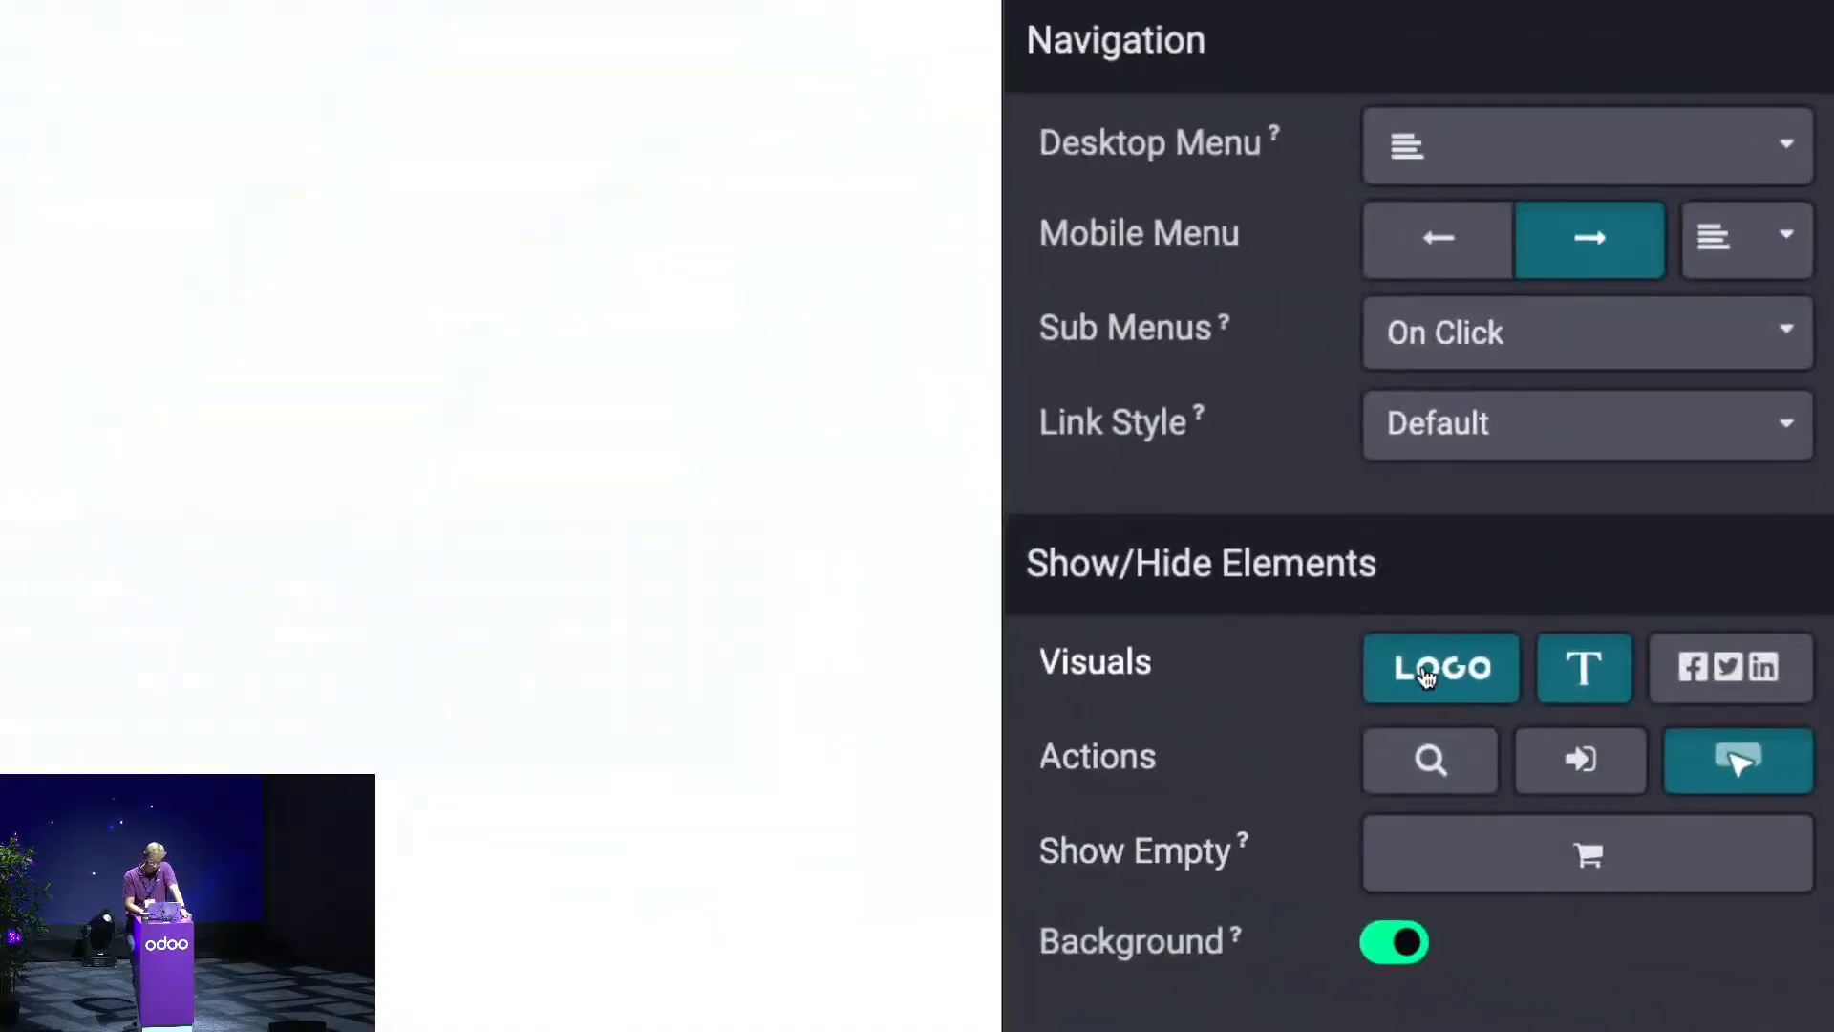
click(1584, 665)
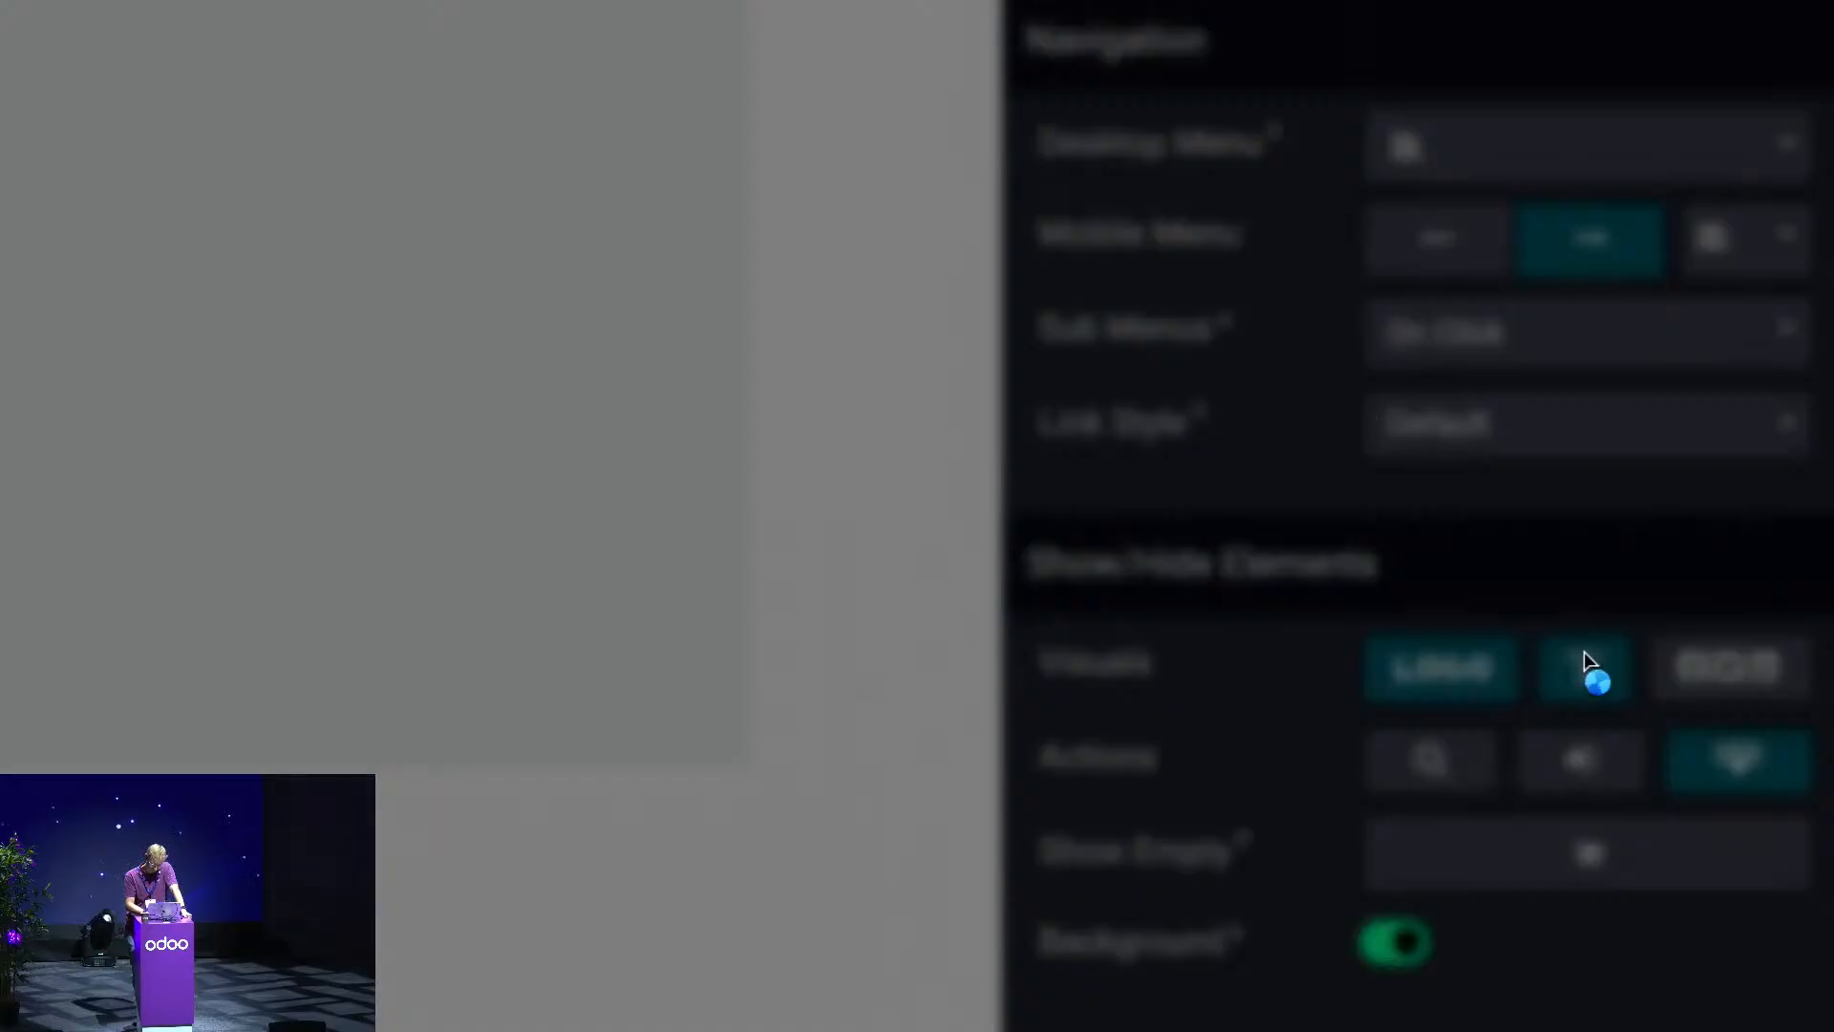
scroll(1750, 771, down, 3)
click(1740, 777)
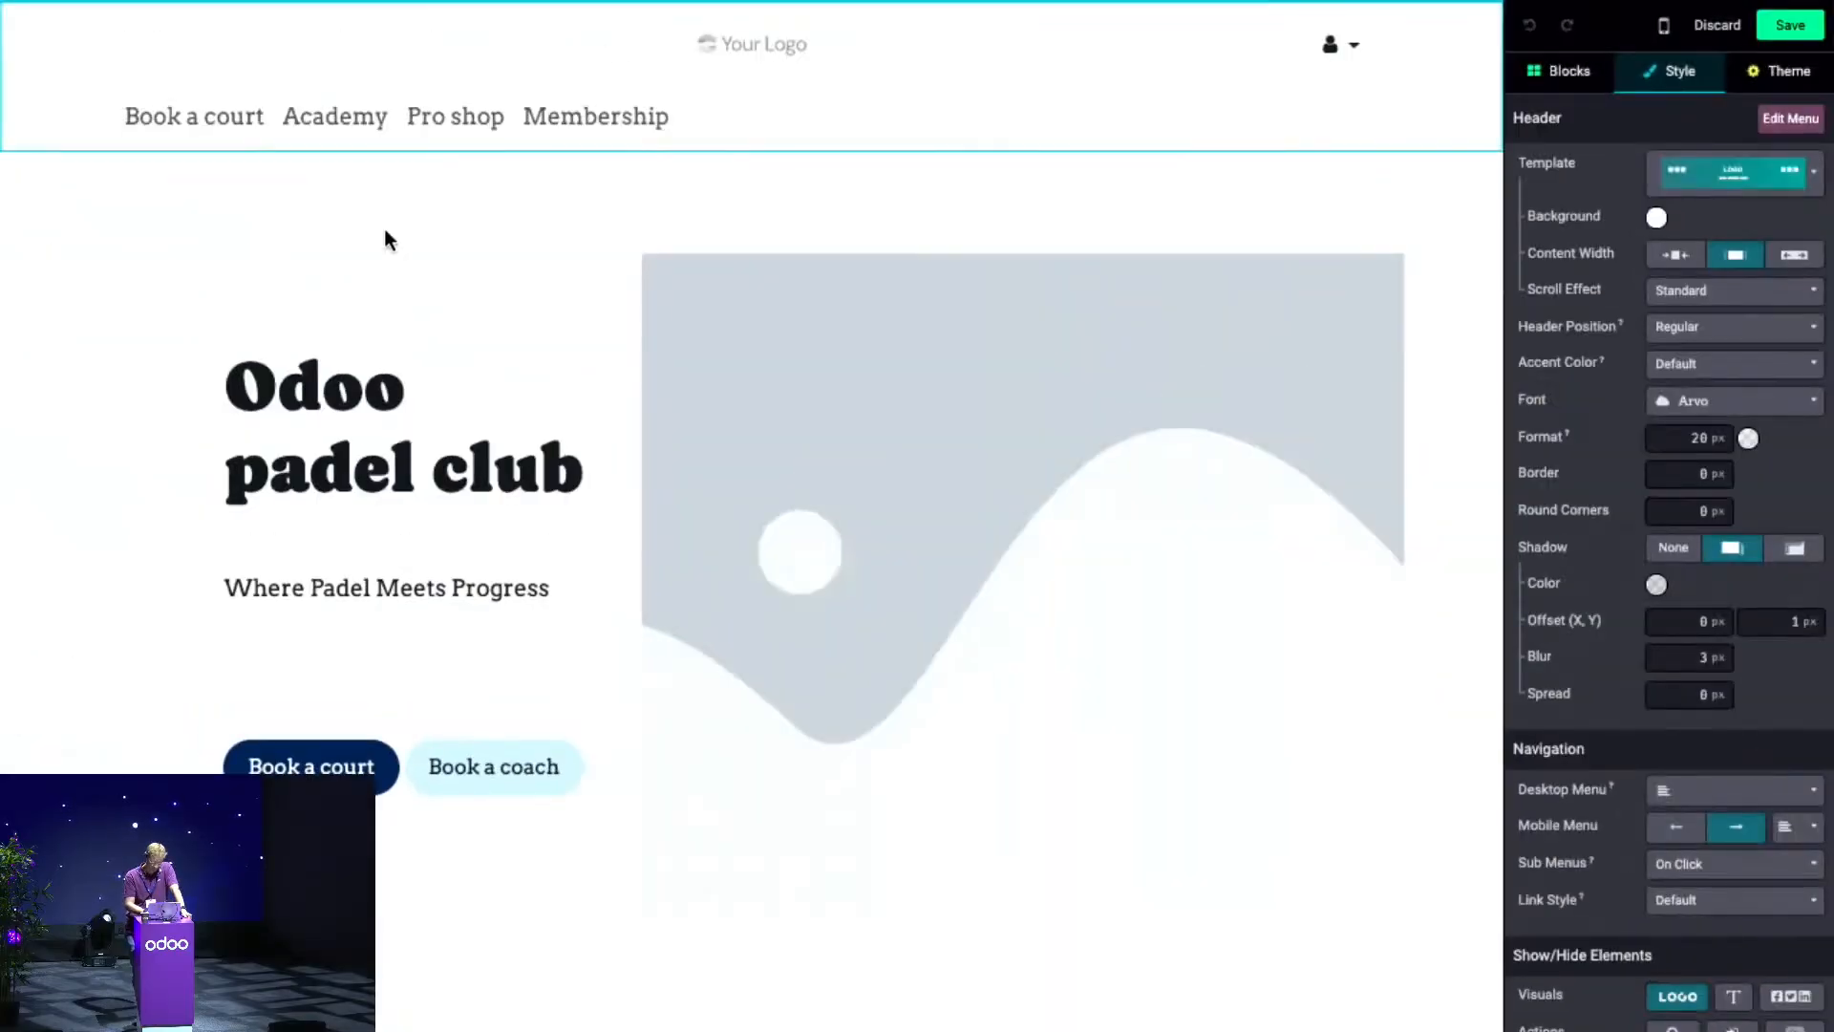
- Replace the placeholder logo in the website header by uploading the image tdo4.png
double_click(742, 42)
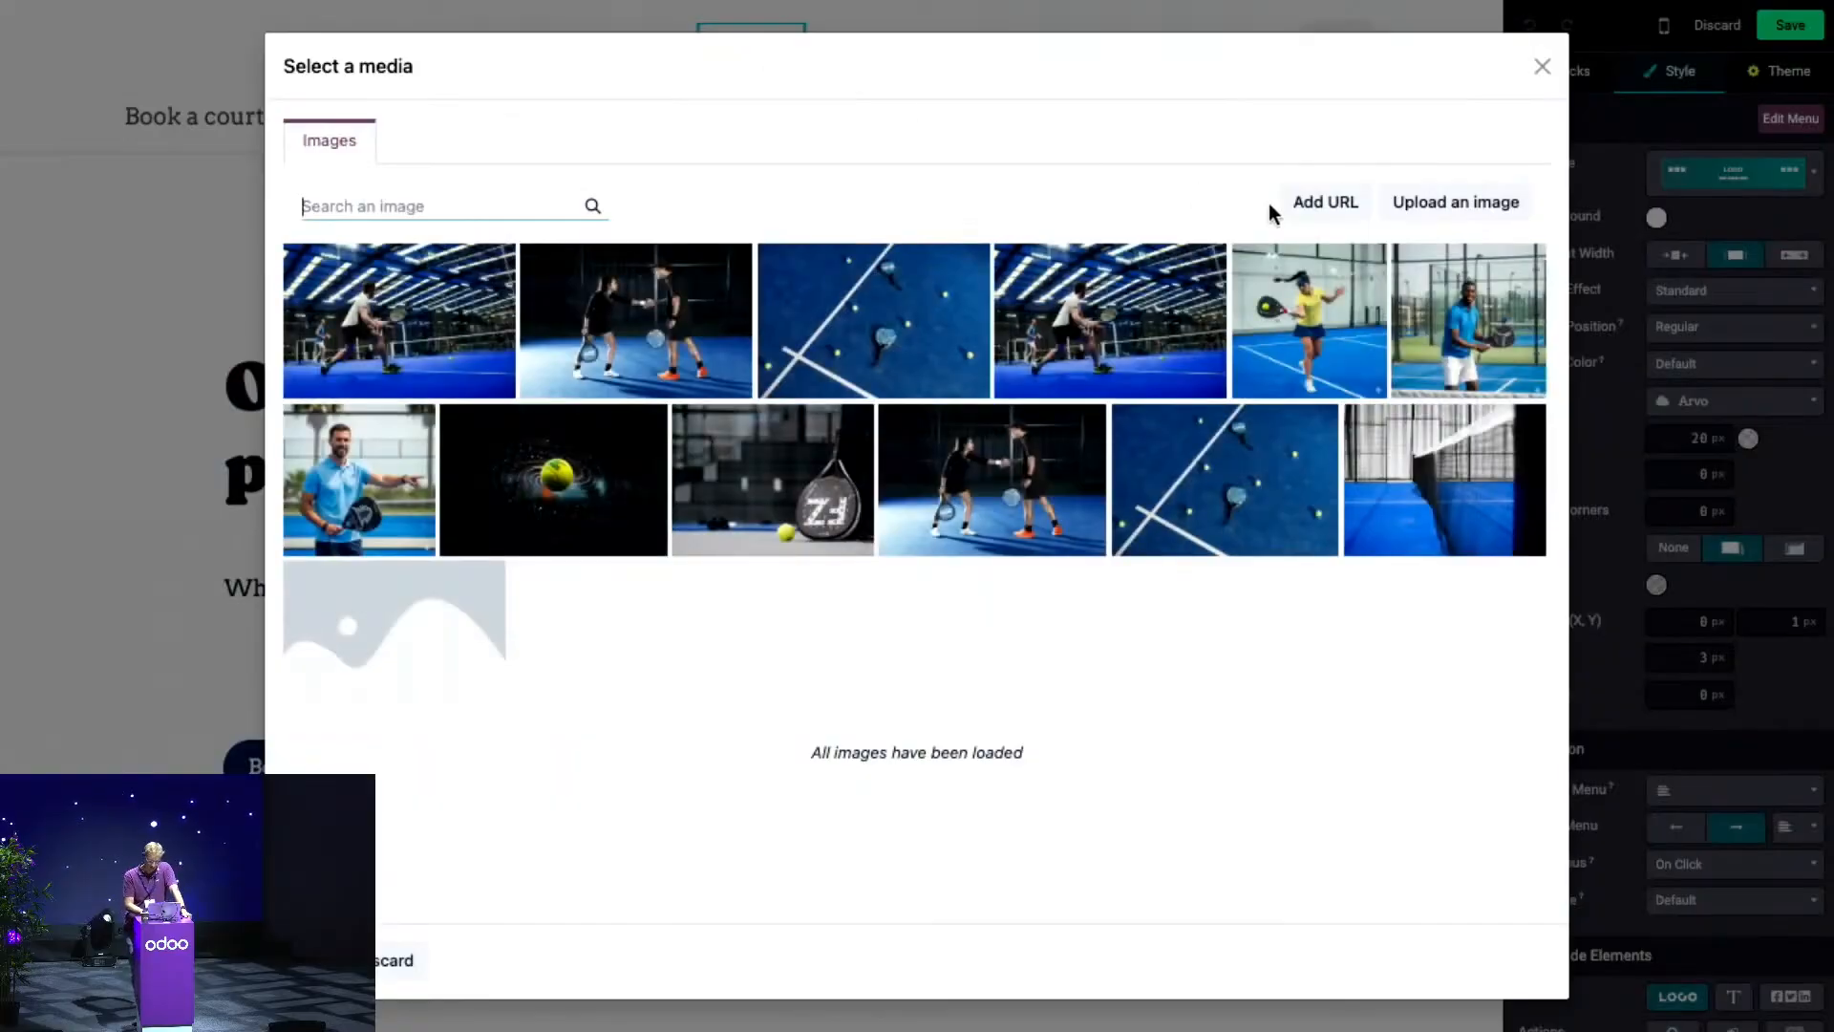
click(1428, 208)
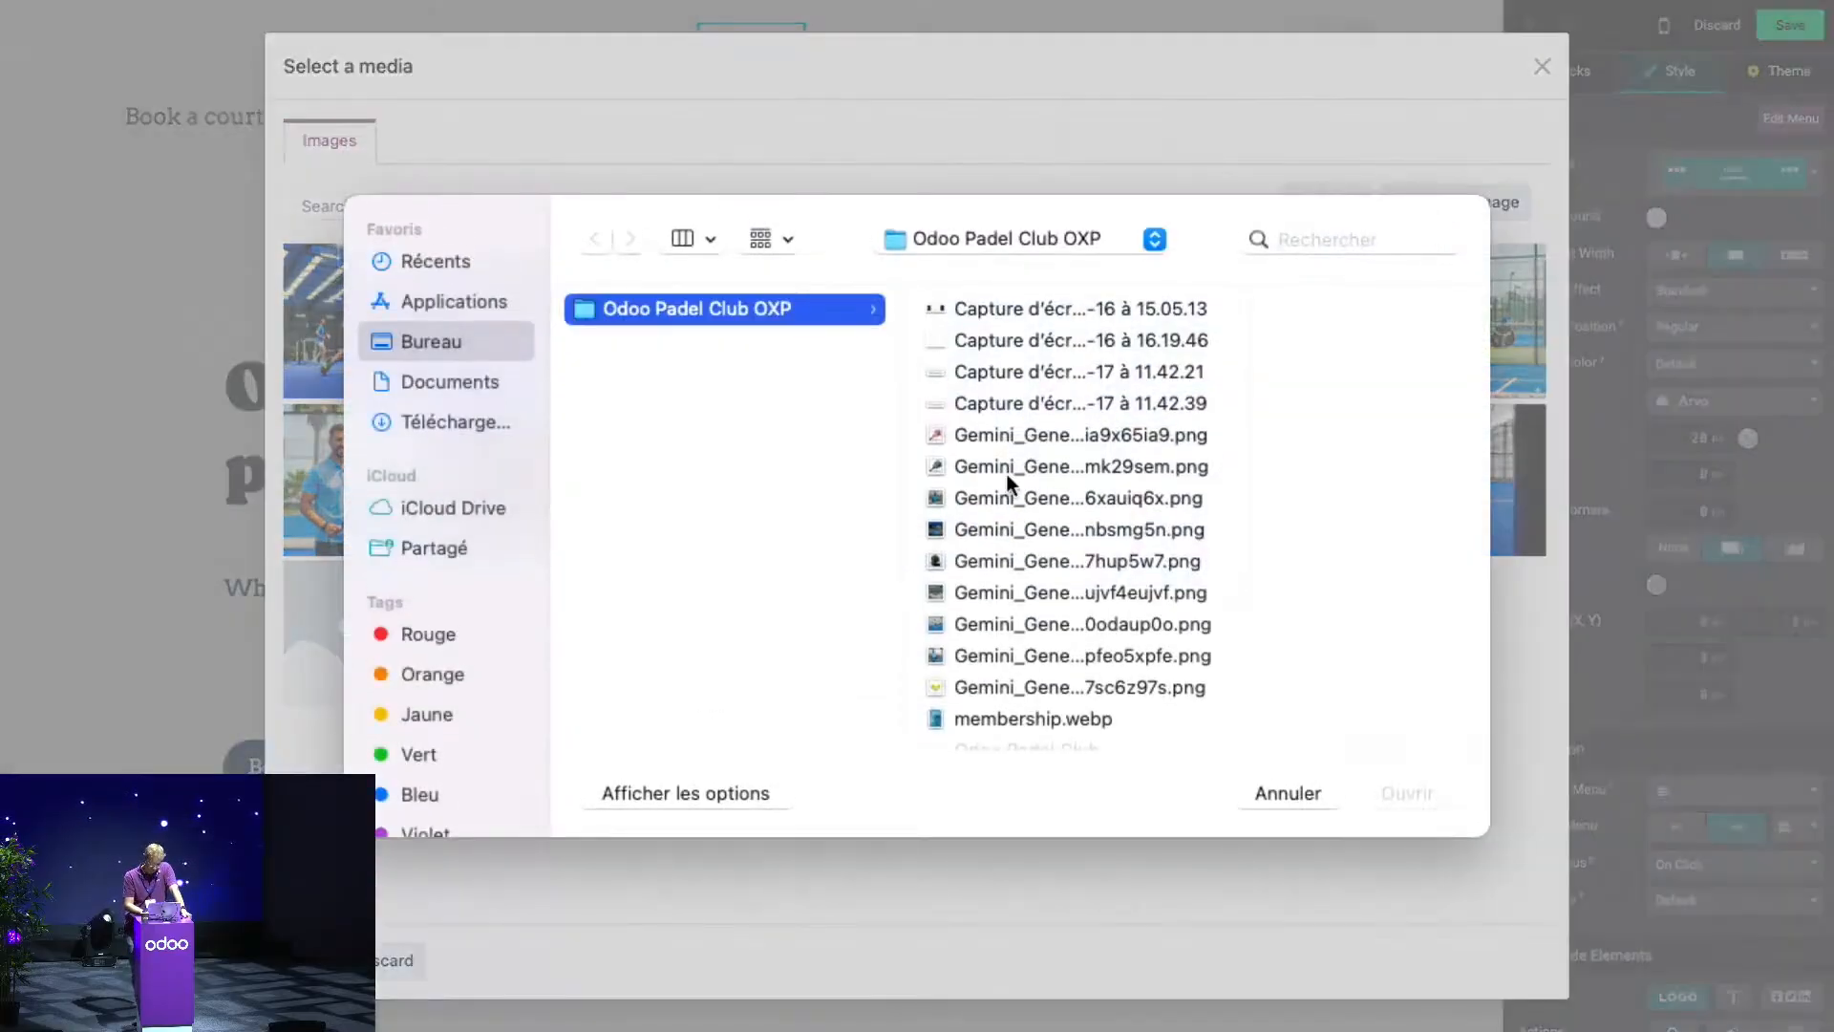
scroll(1007, 474, down, 5)
click(1009, 695)
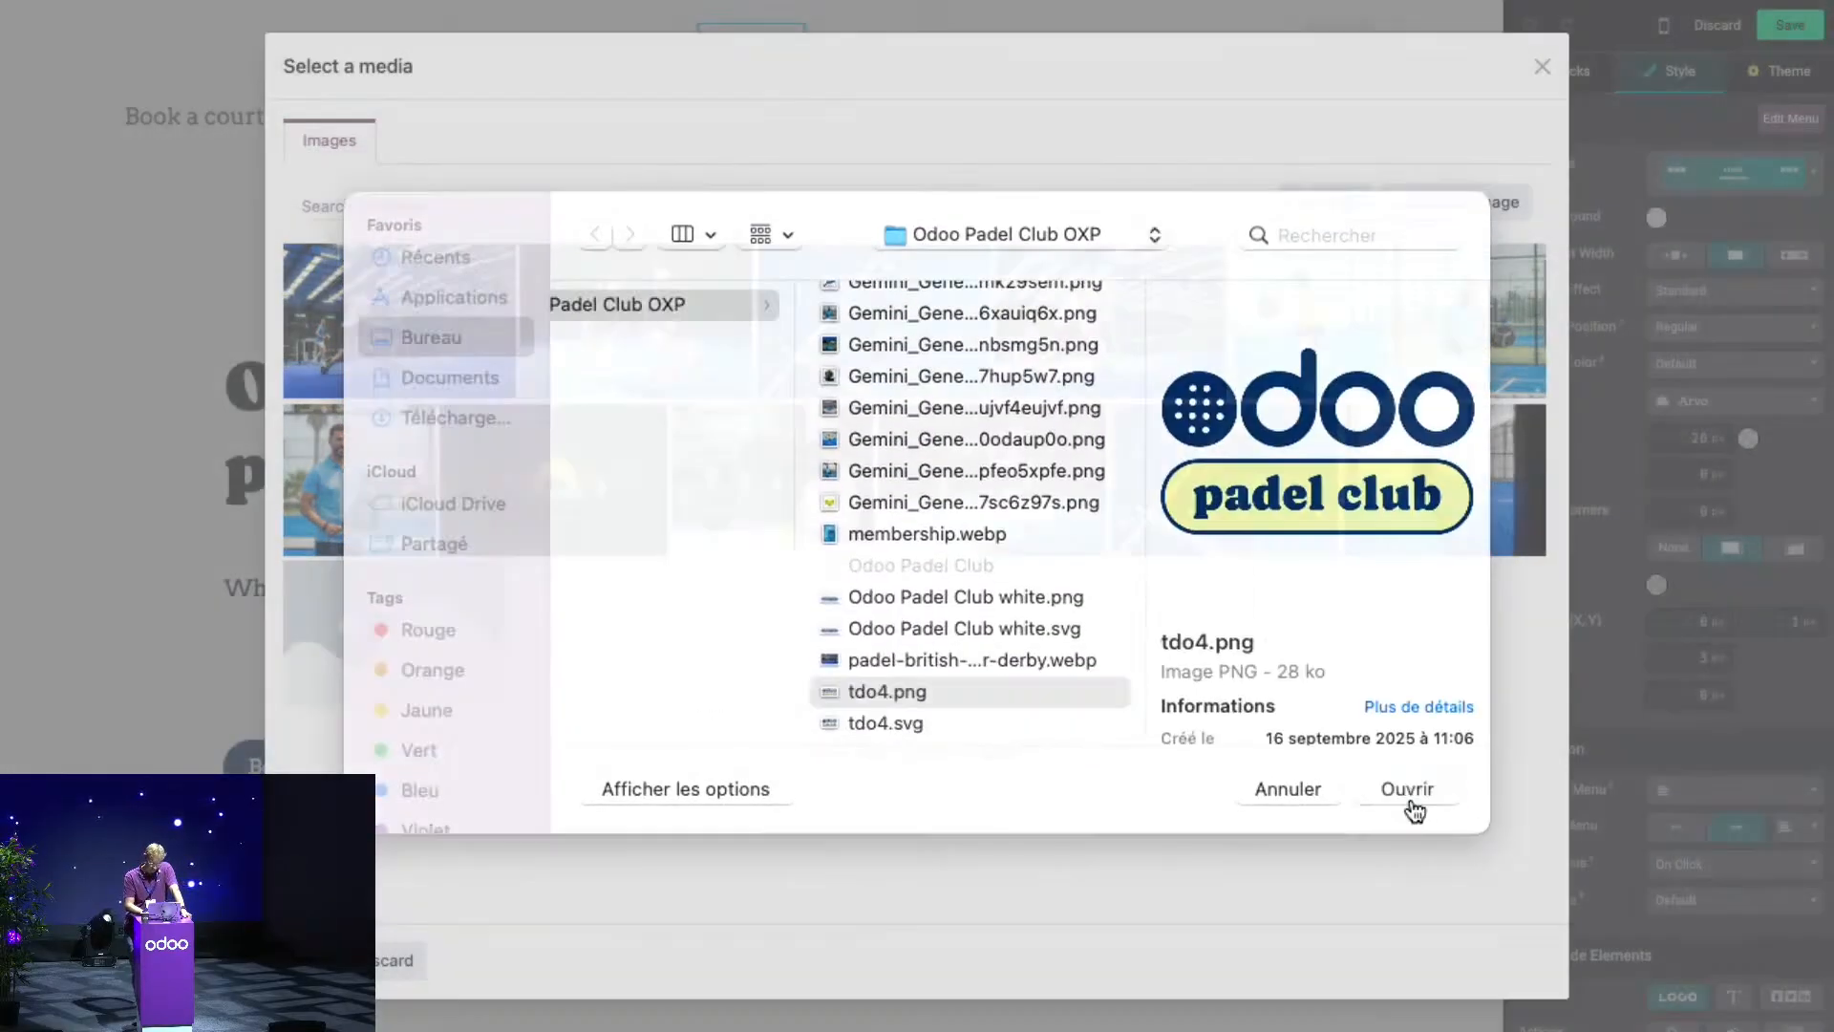
click(1411, 801)
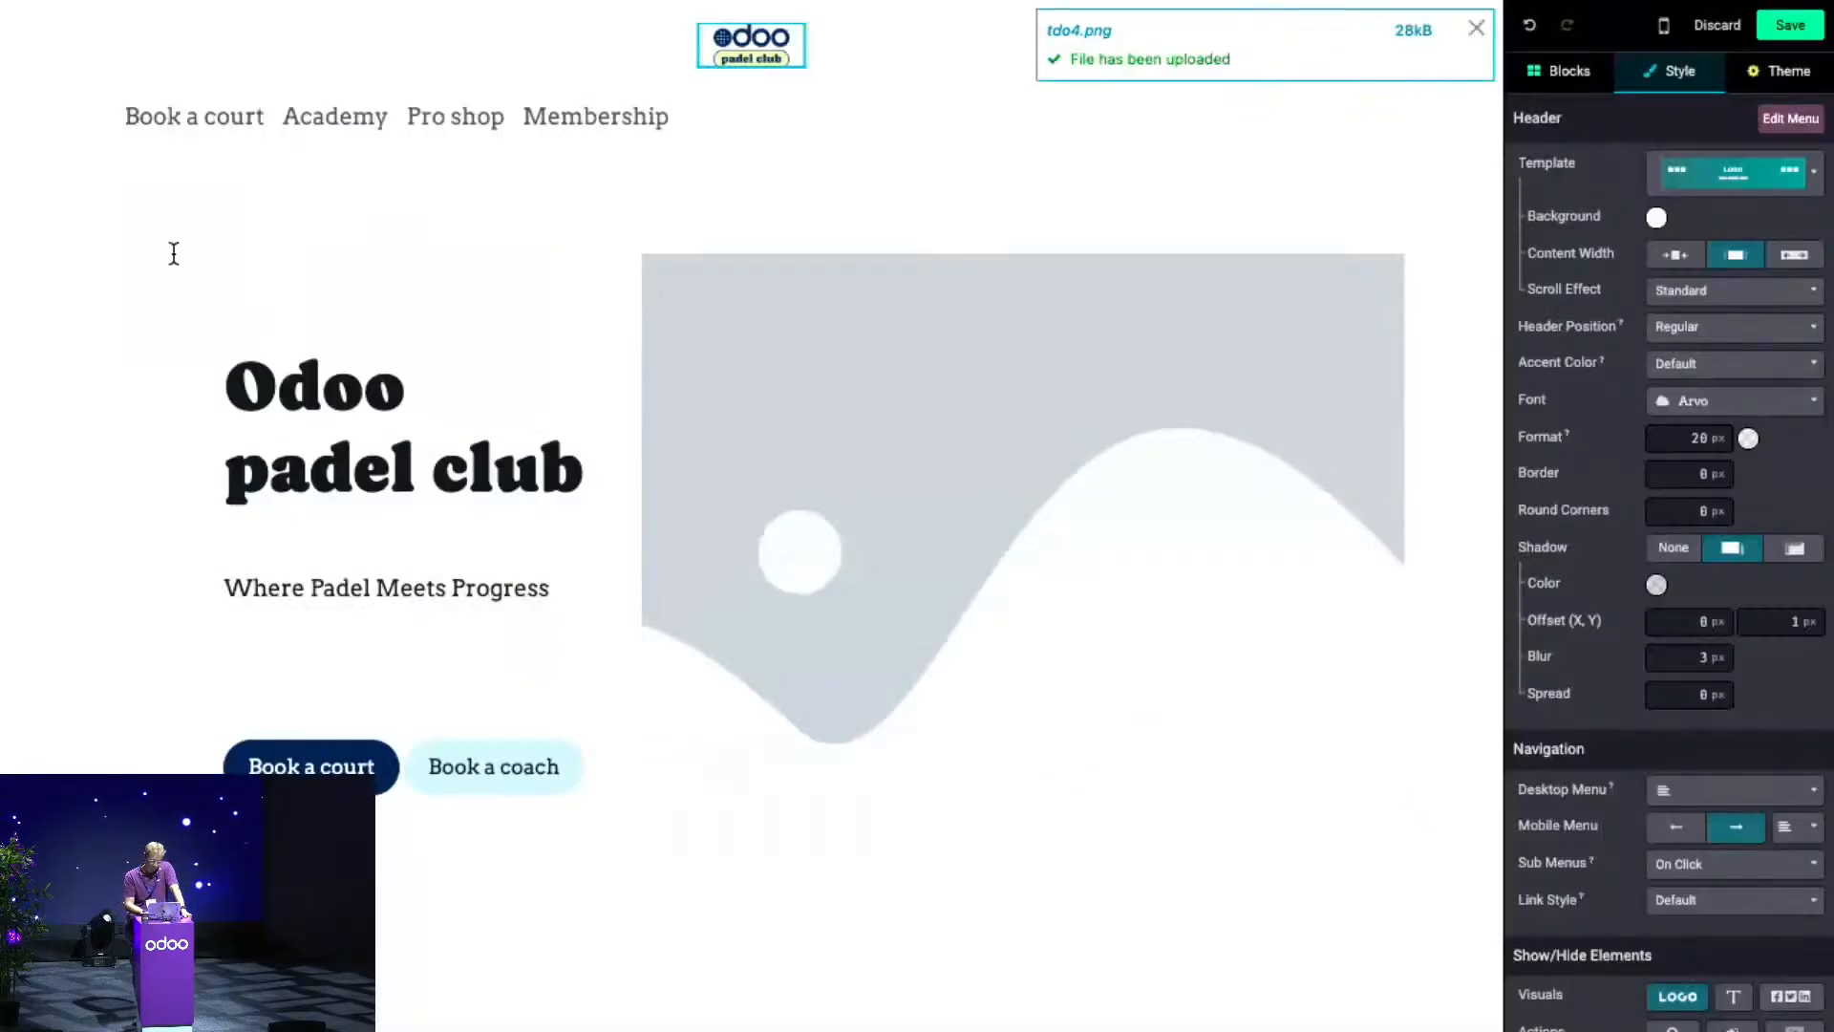
click(142, 352)
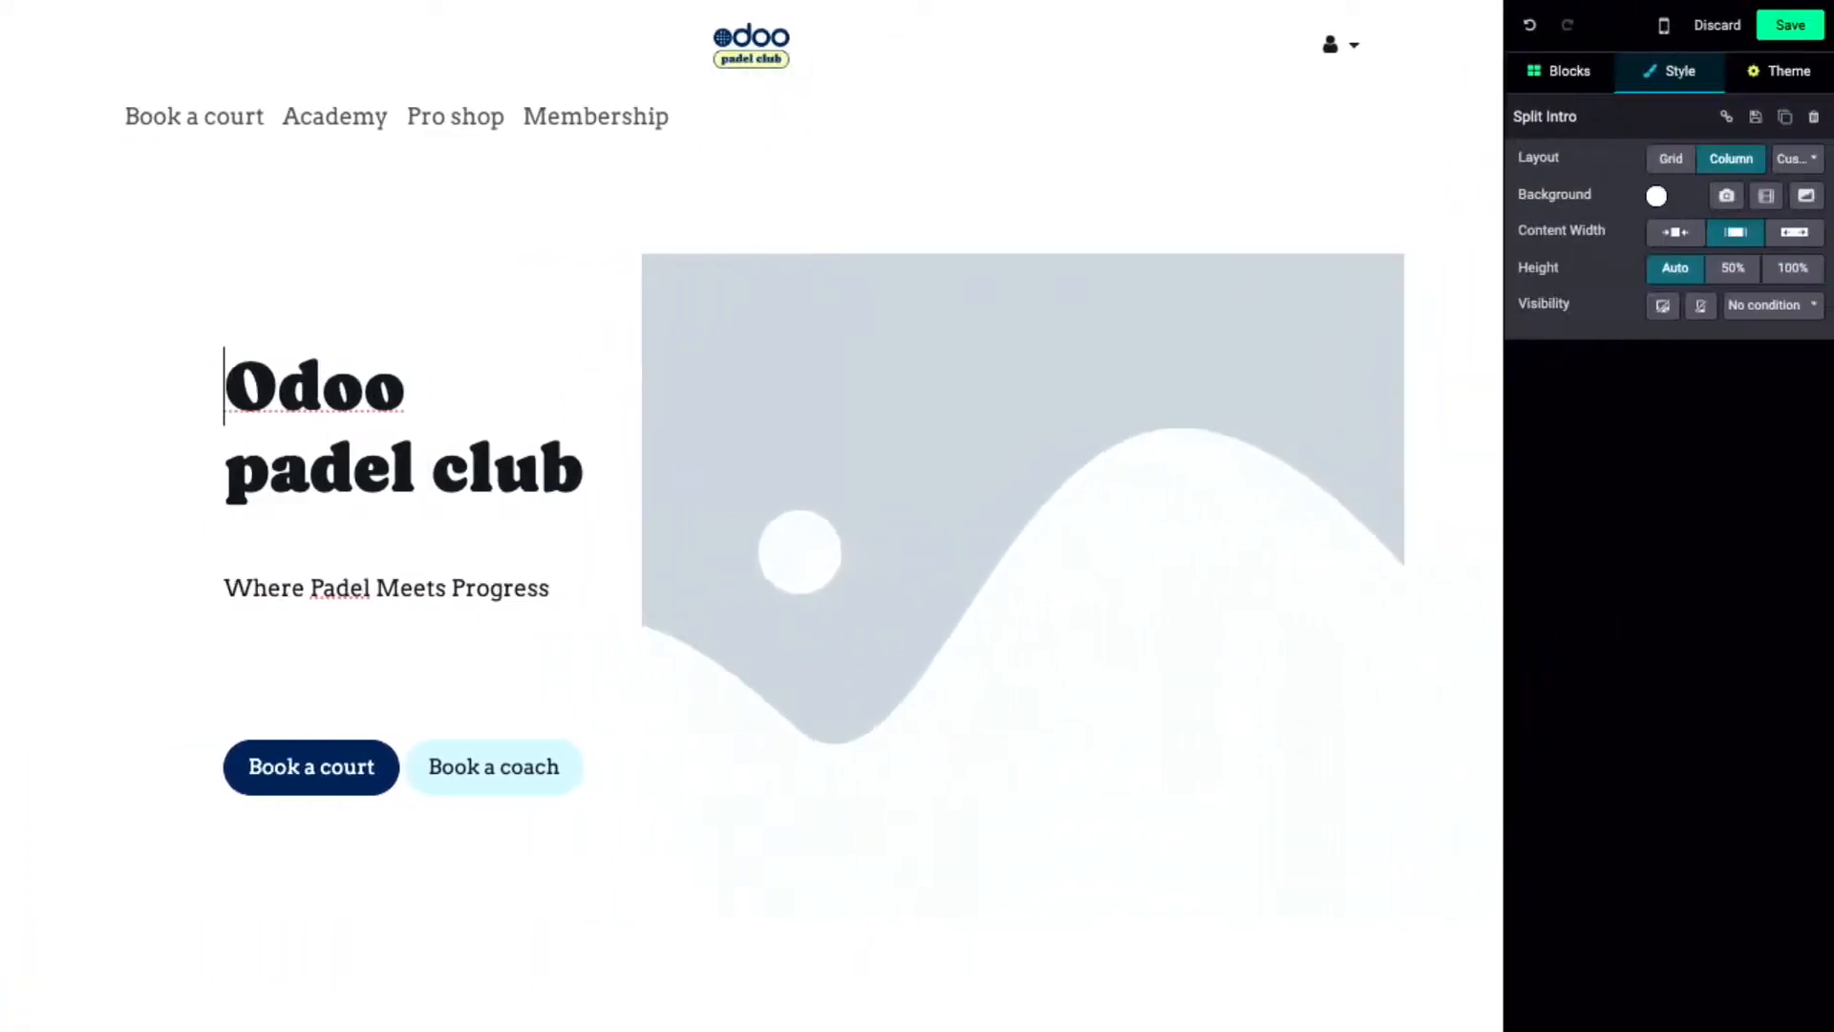
- Center the header's desktop navigation menu and save the page
click(155, 114)
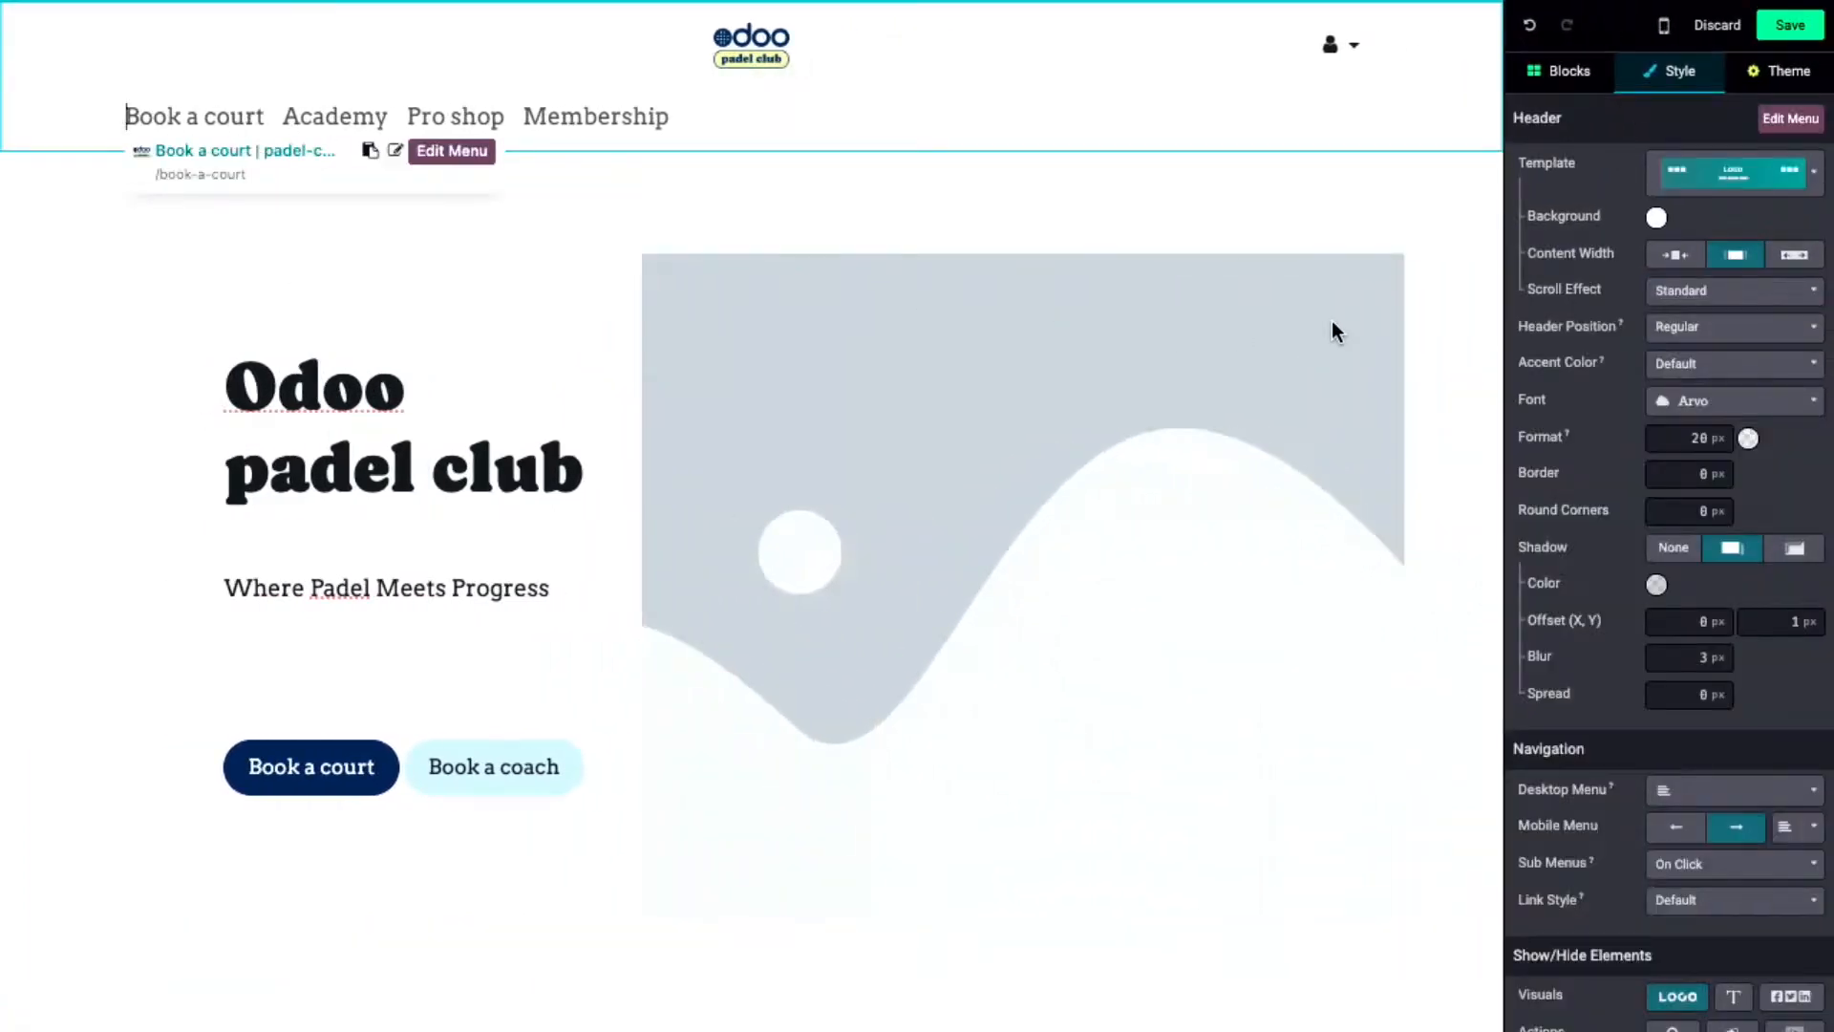
scroll(1592, 453, down, 1)
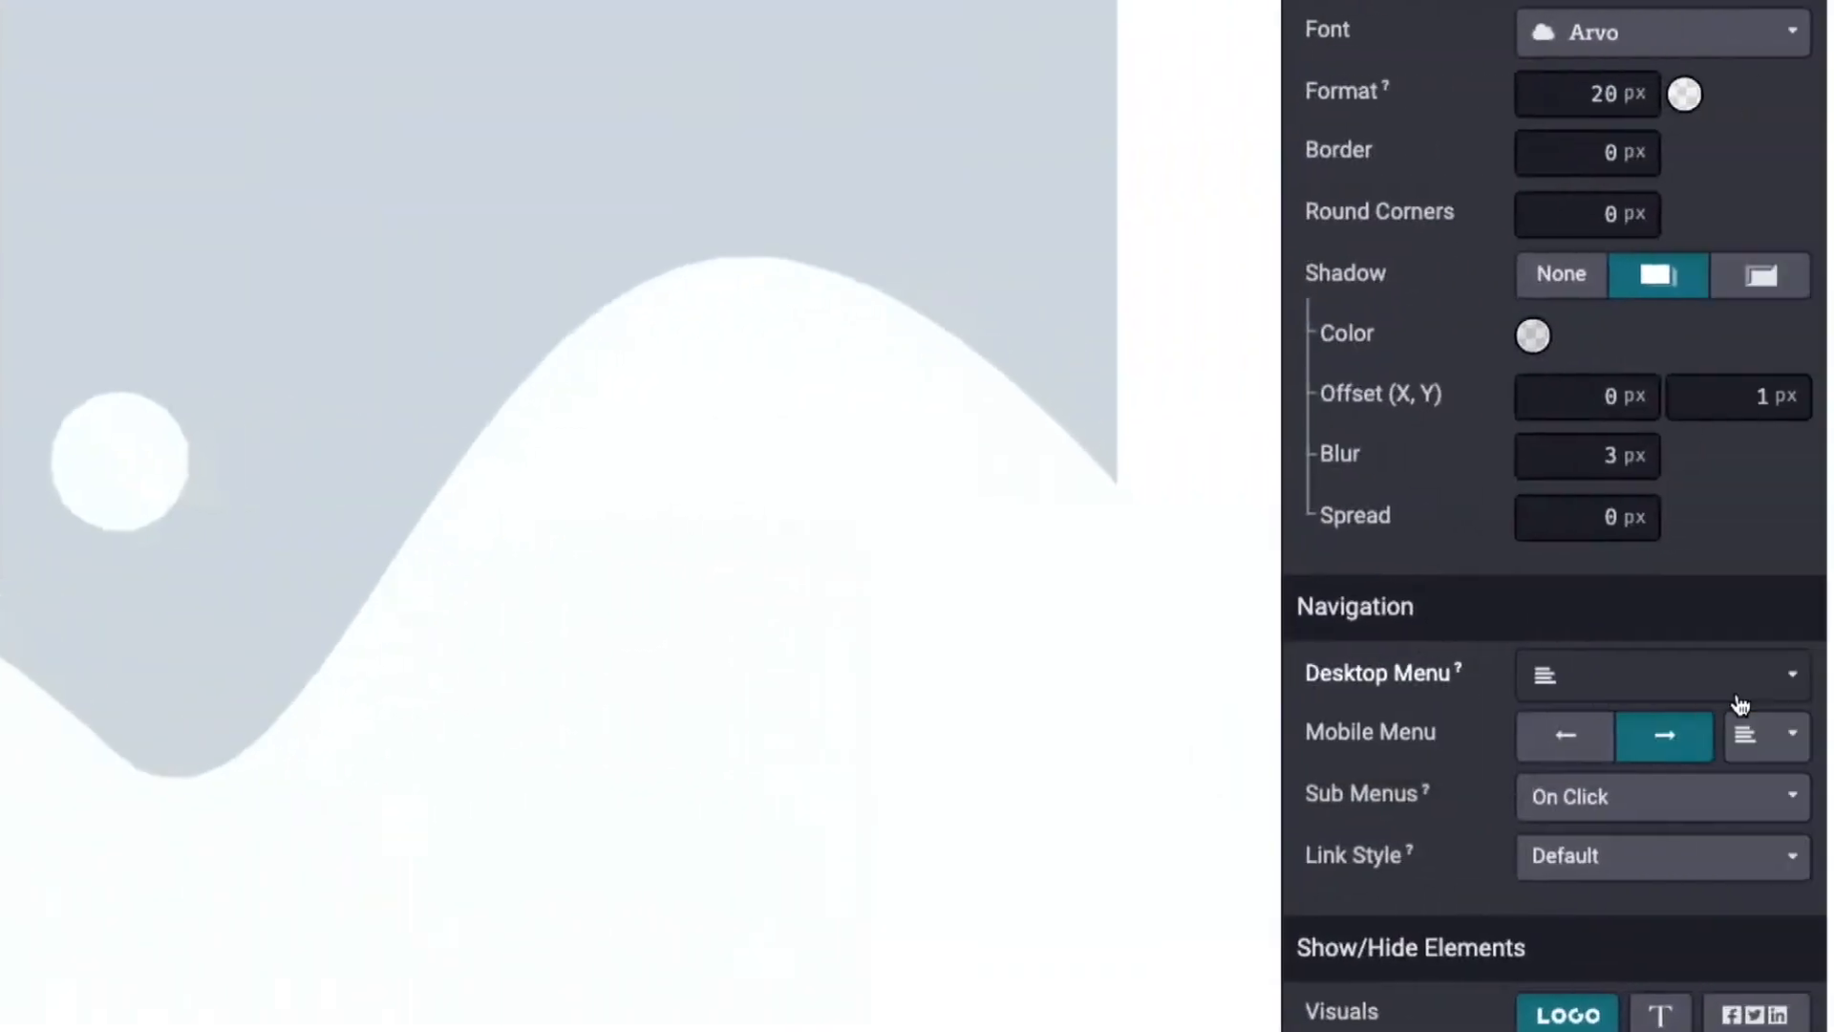
click(1776, 692)
click(1645, 801)
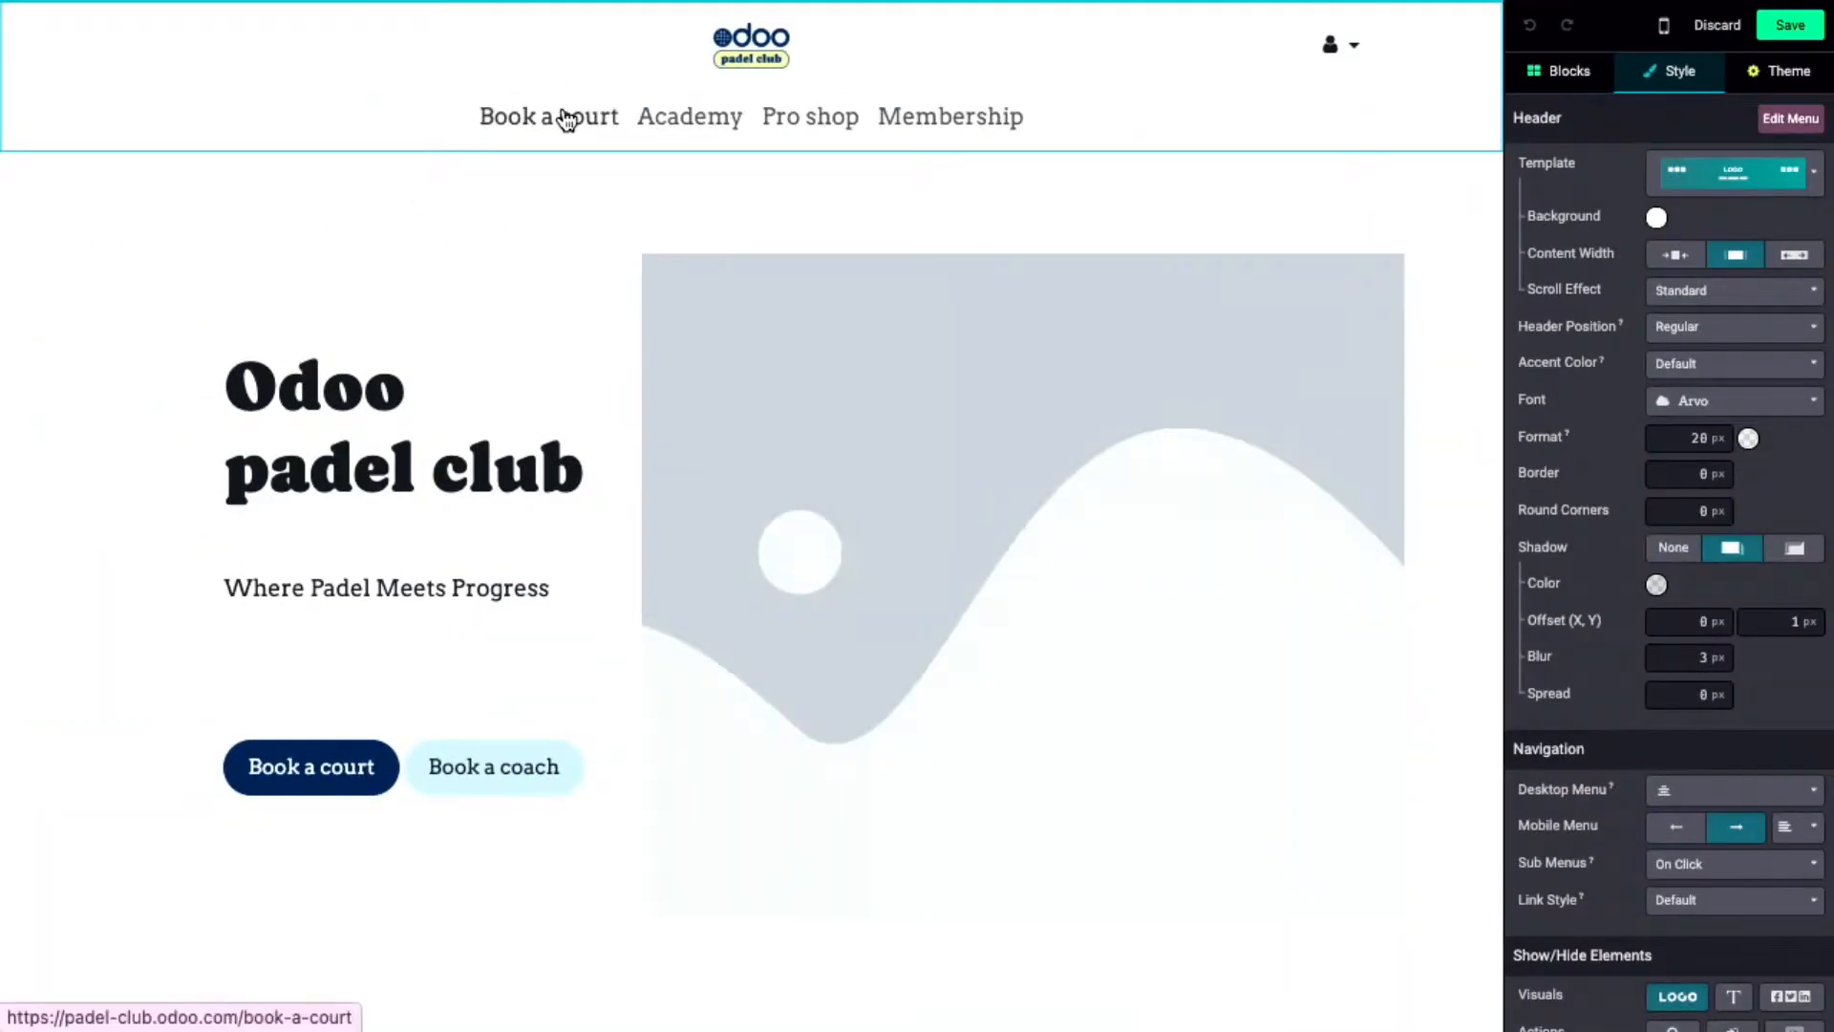
mouse_move(1815, 19)
click(1796, 23)
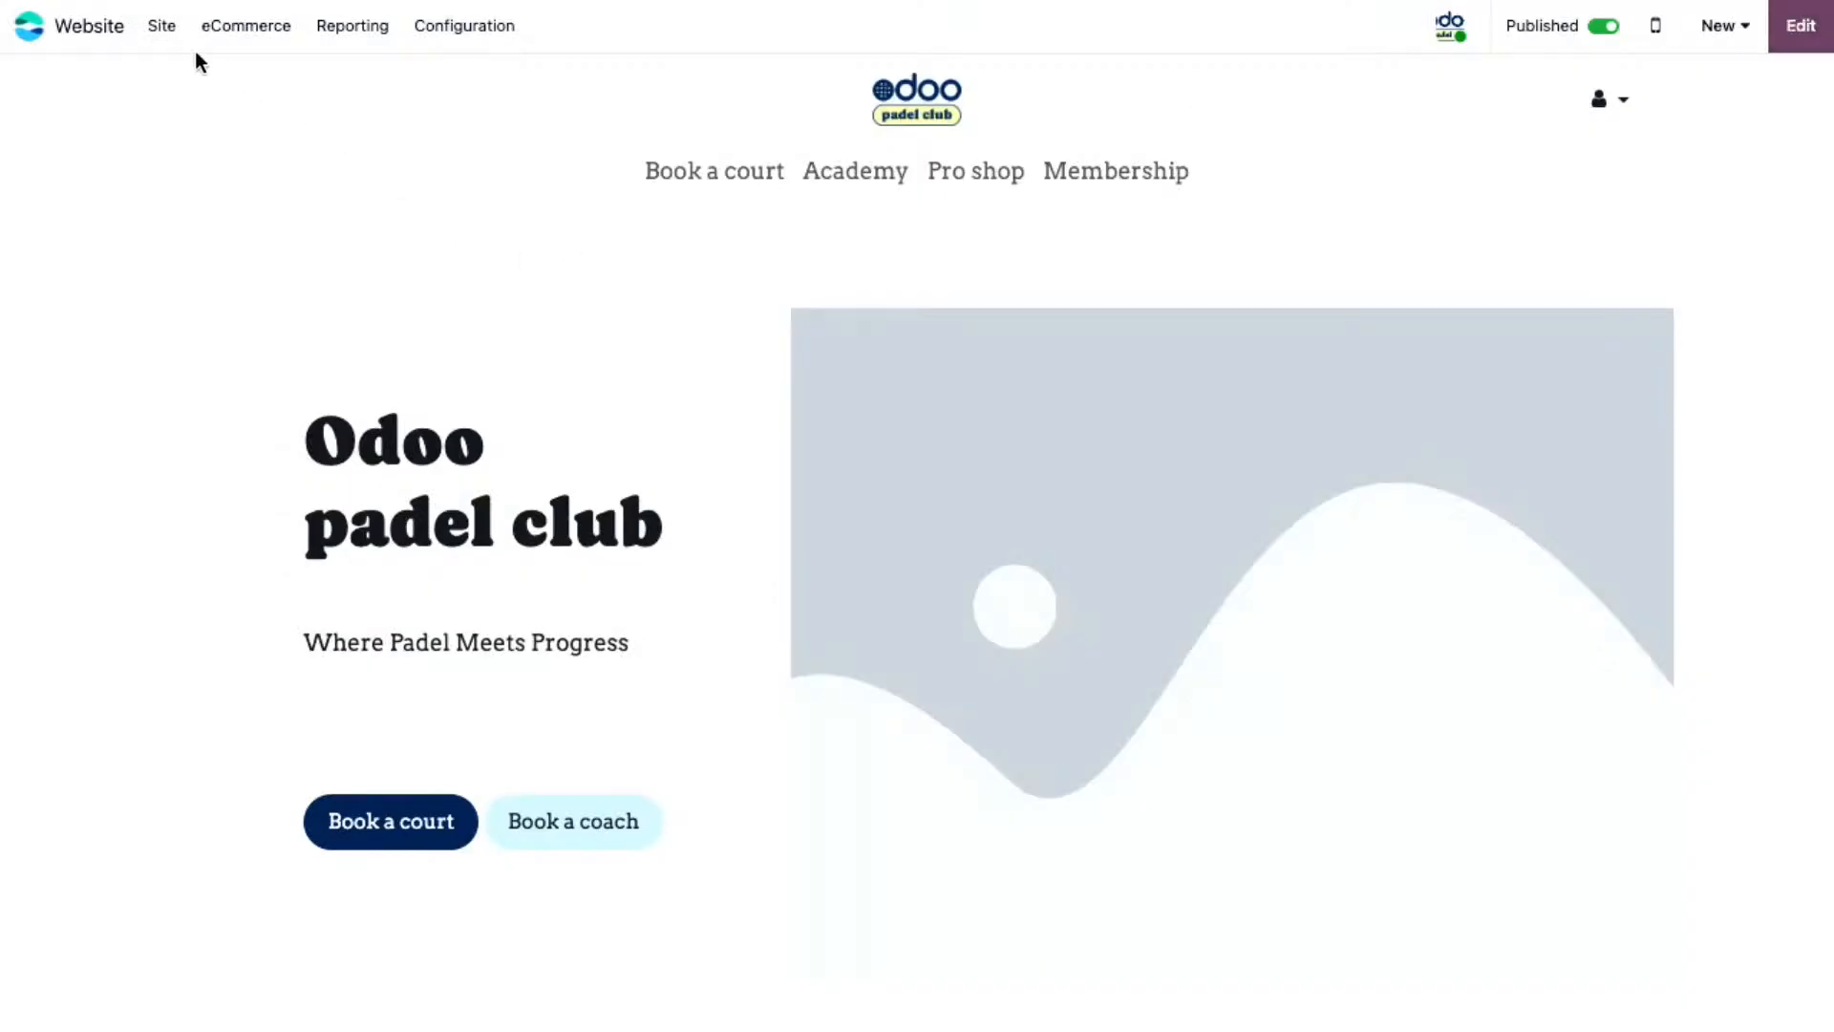
- Open the site's menu editor to examine the menu items, and close it without making changes
click(168, 38)
click(210, 101)
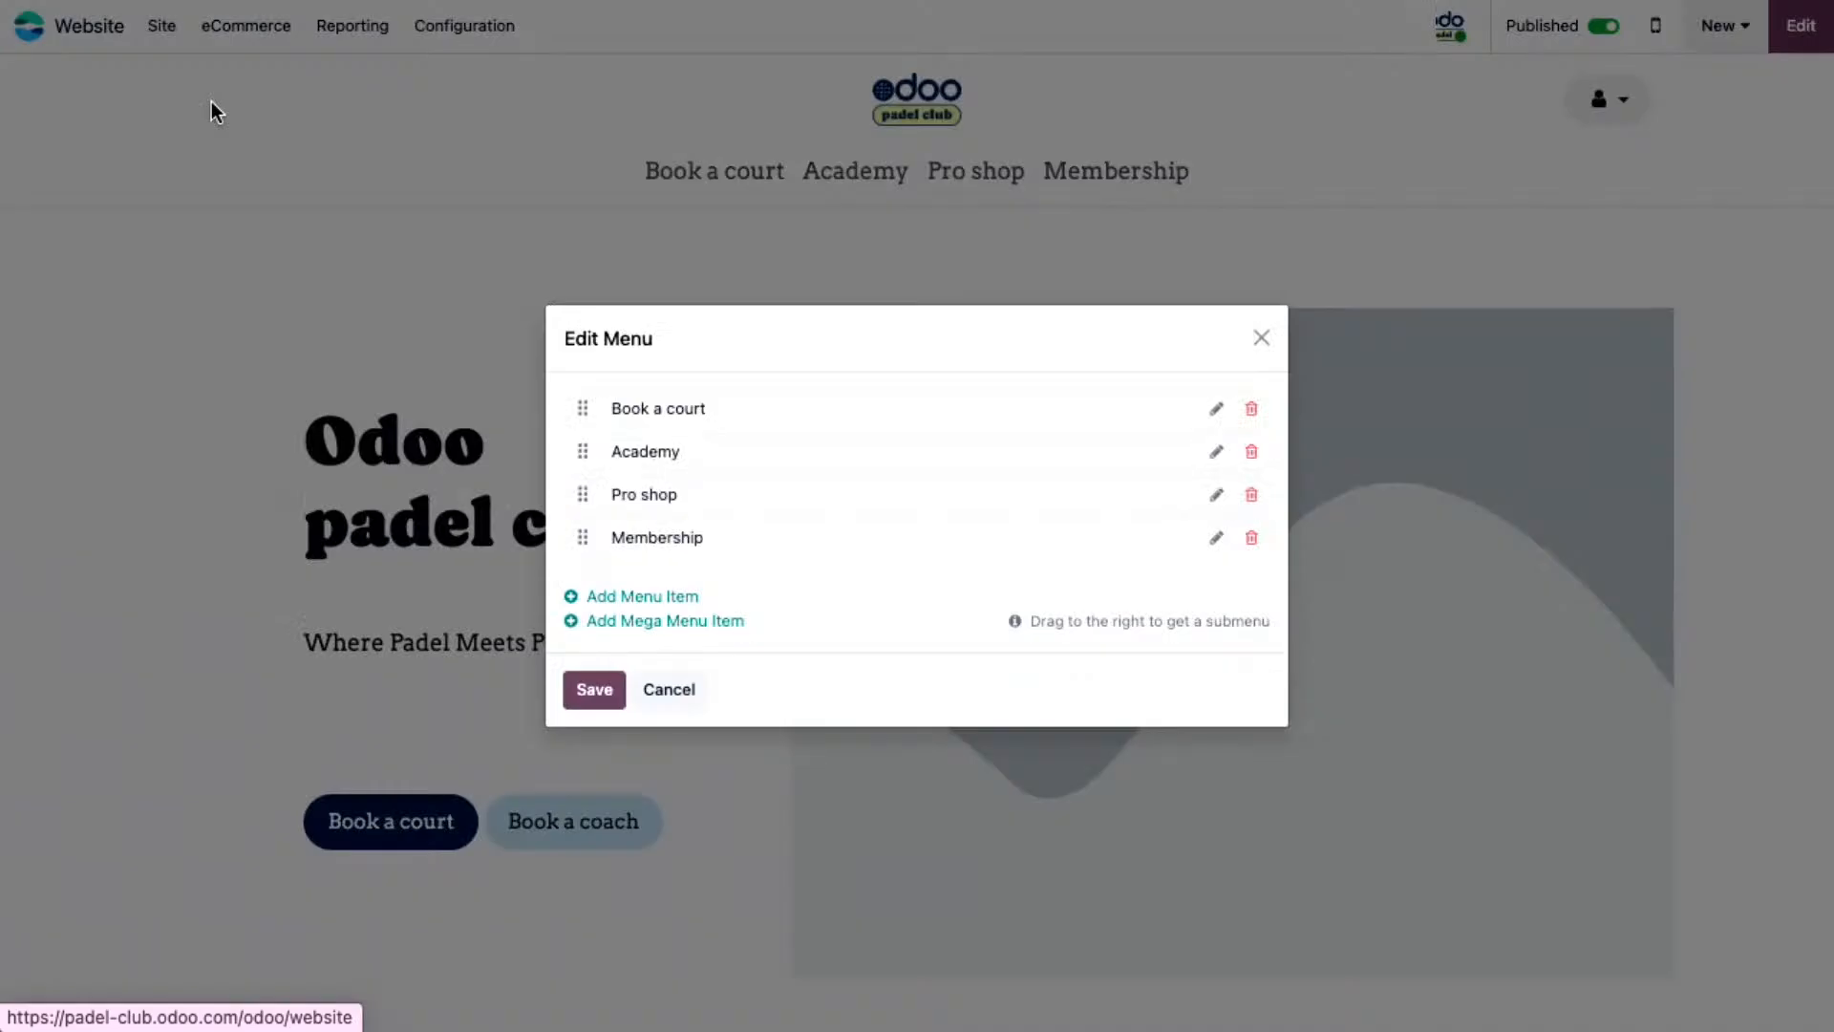
mouse_move(577, 413)
mouse_down()
mouse_move(577, 507)
mouse_move(574, 408)
mouse_up()
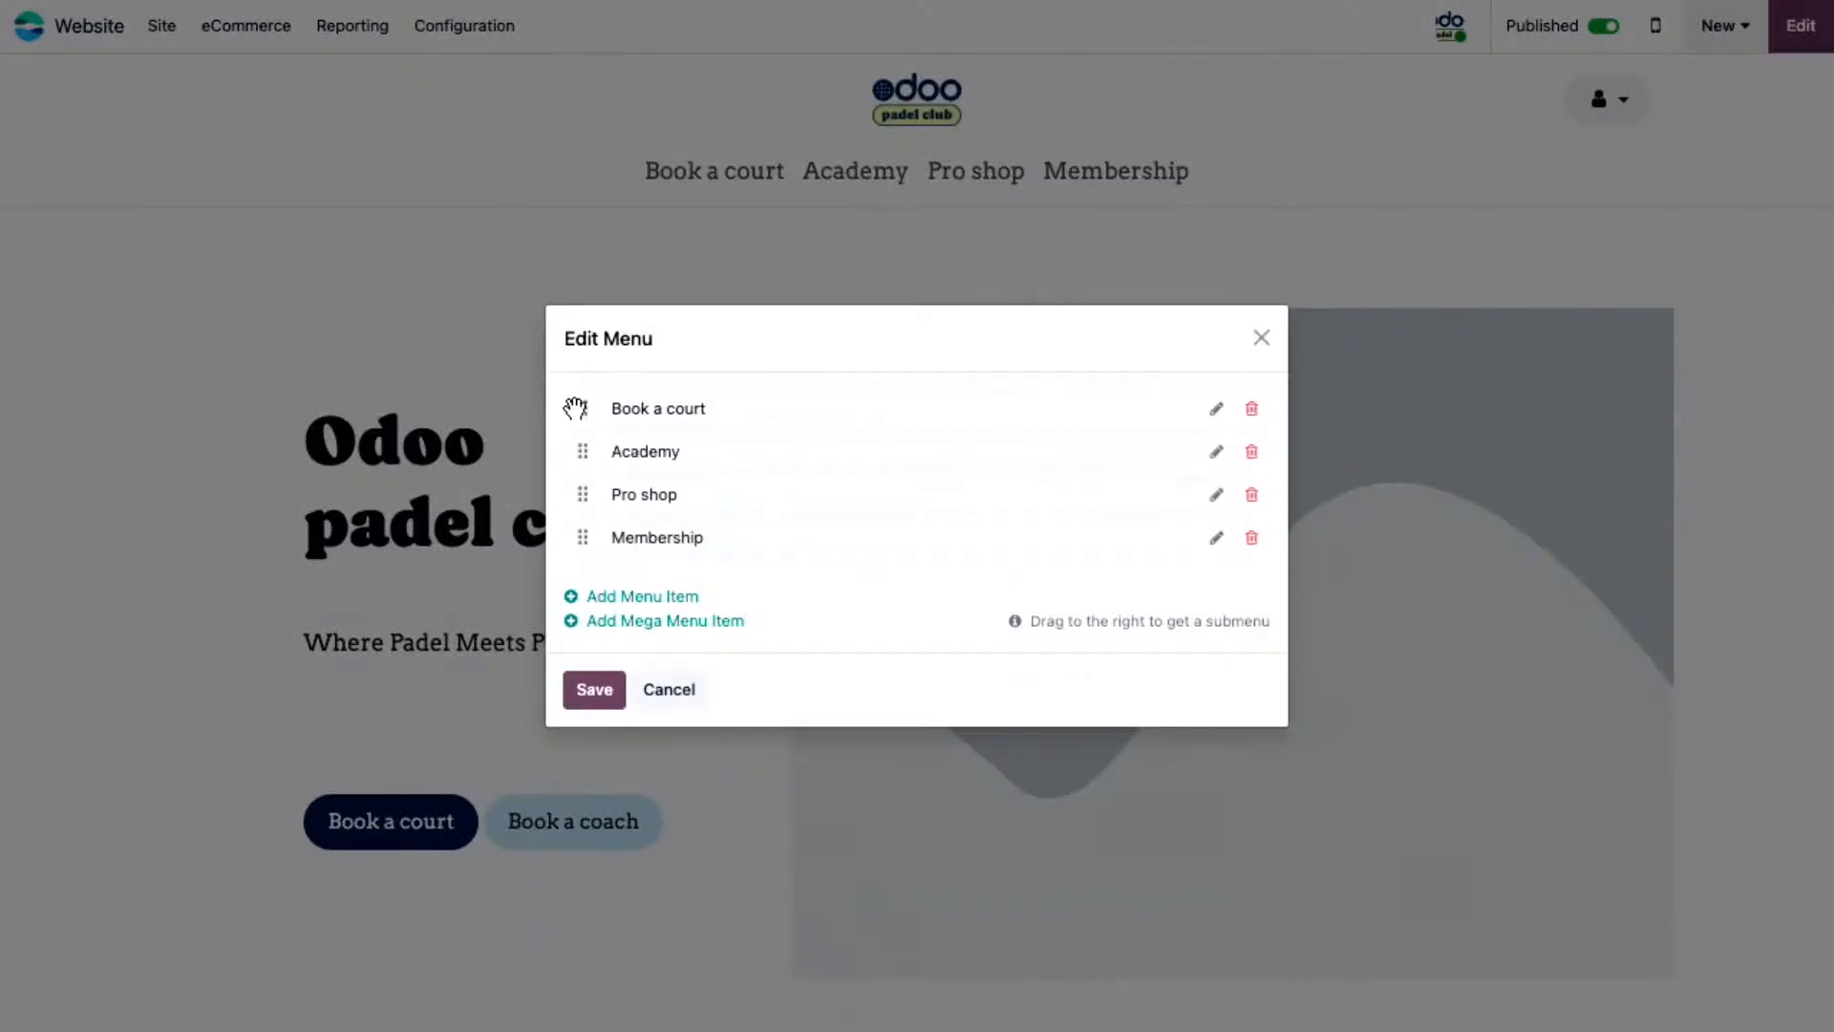
click(1261, 337)
- Reopen the page for editing and switch the footer to the template with social icons above a centered logo
click(1790, 43)
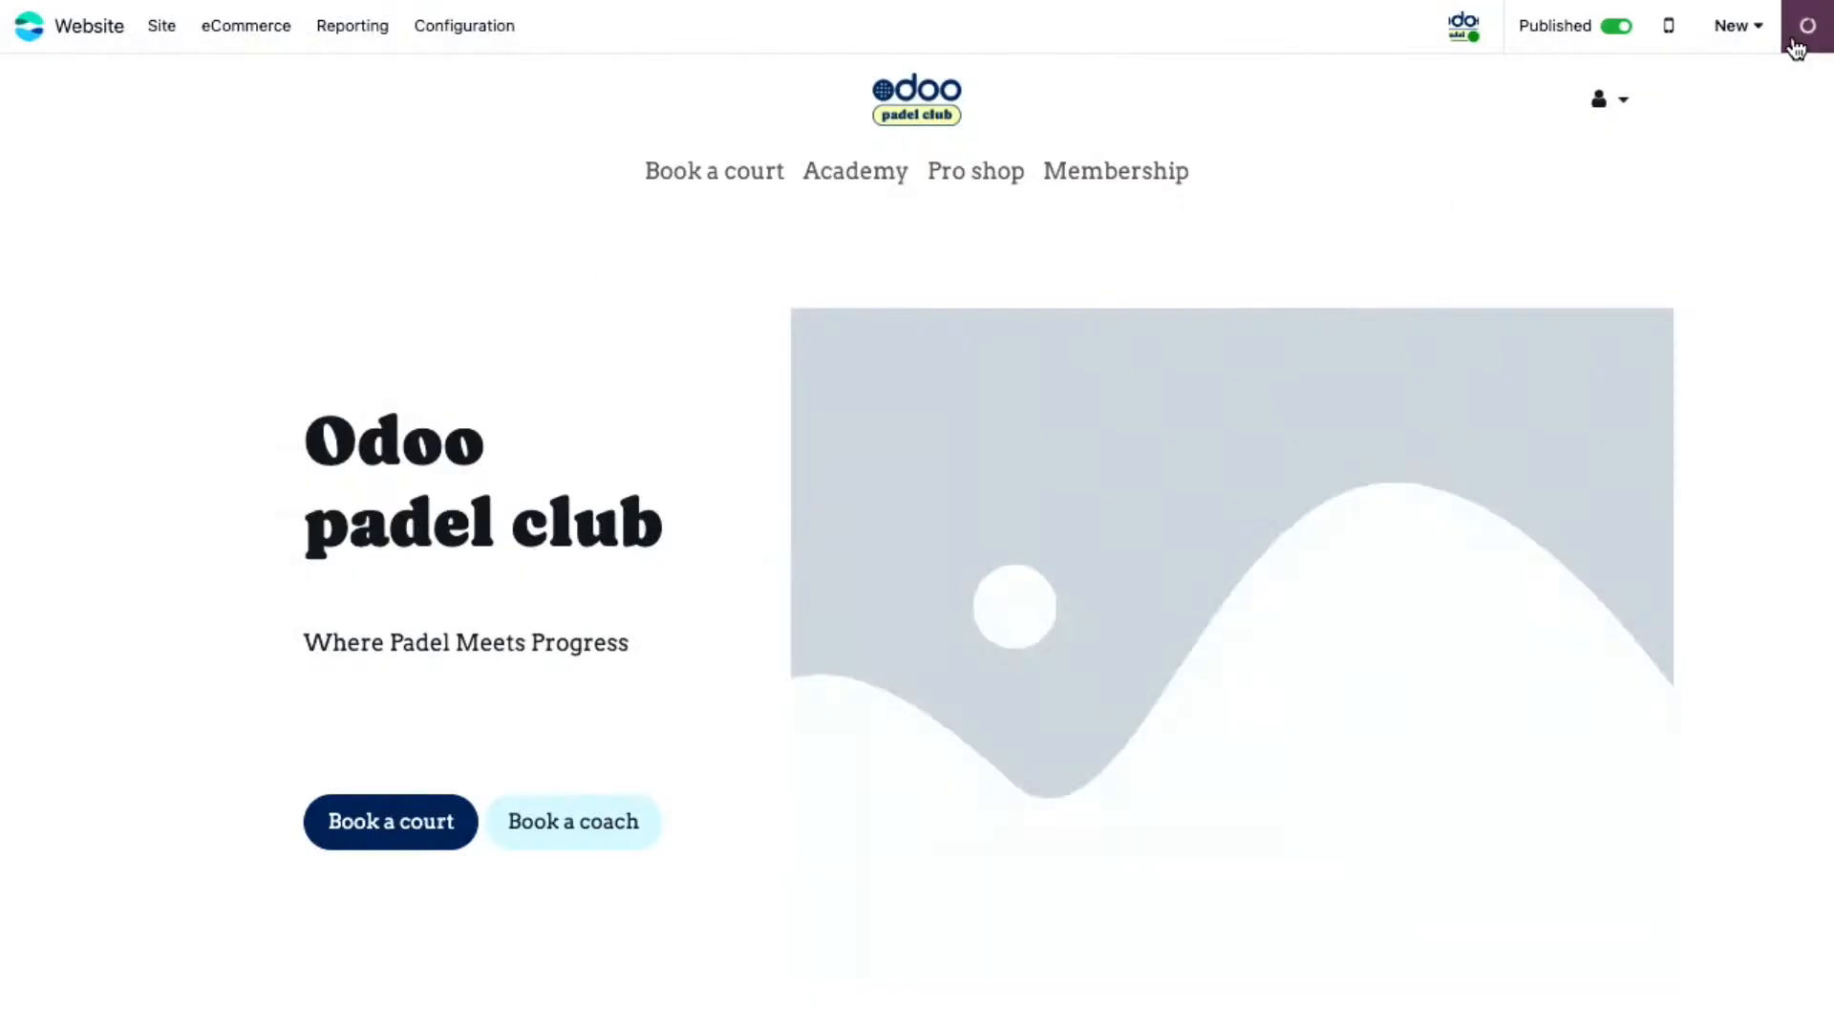
scroll(332, 320, down, 8)
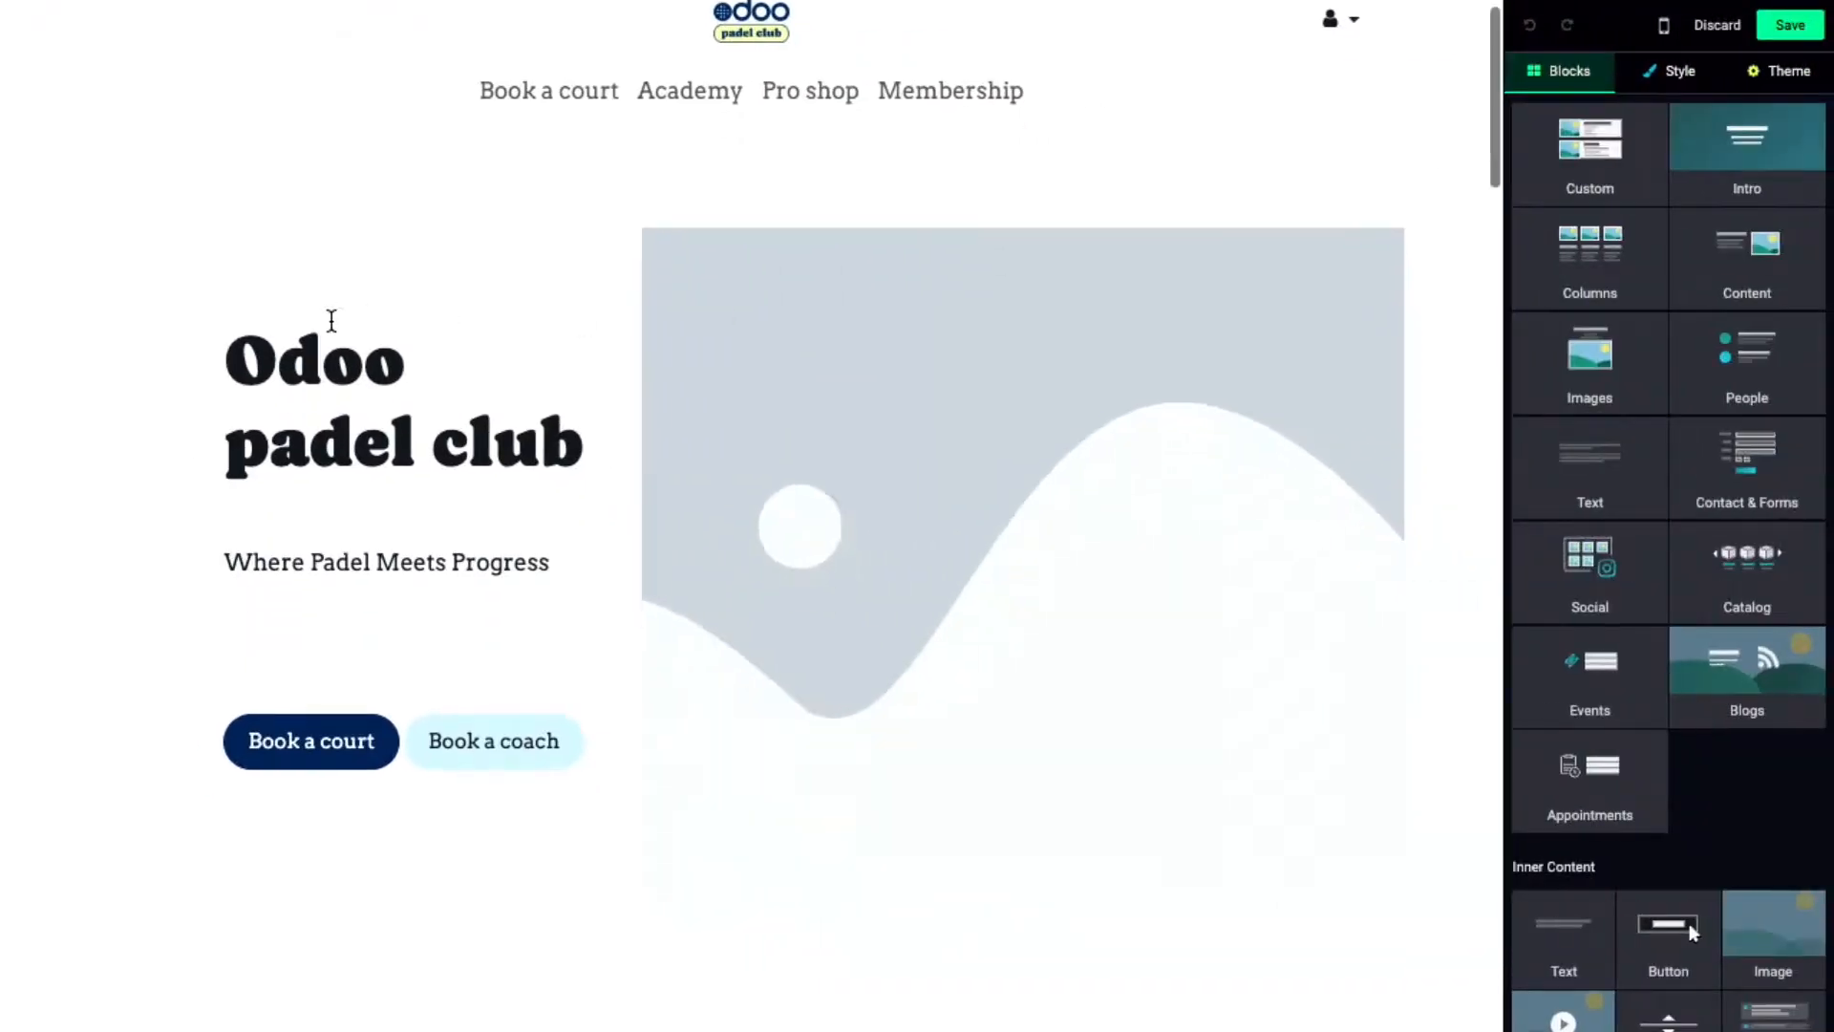
scroll(333, 331, down, 15)
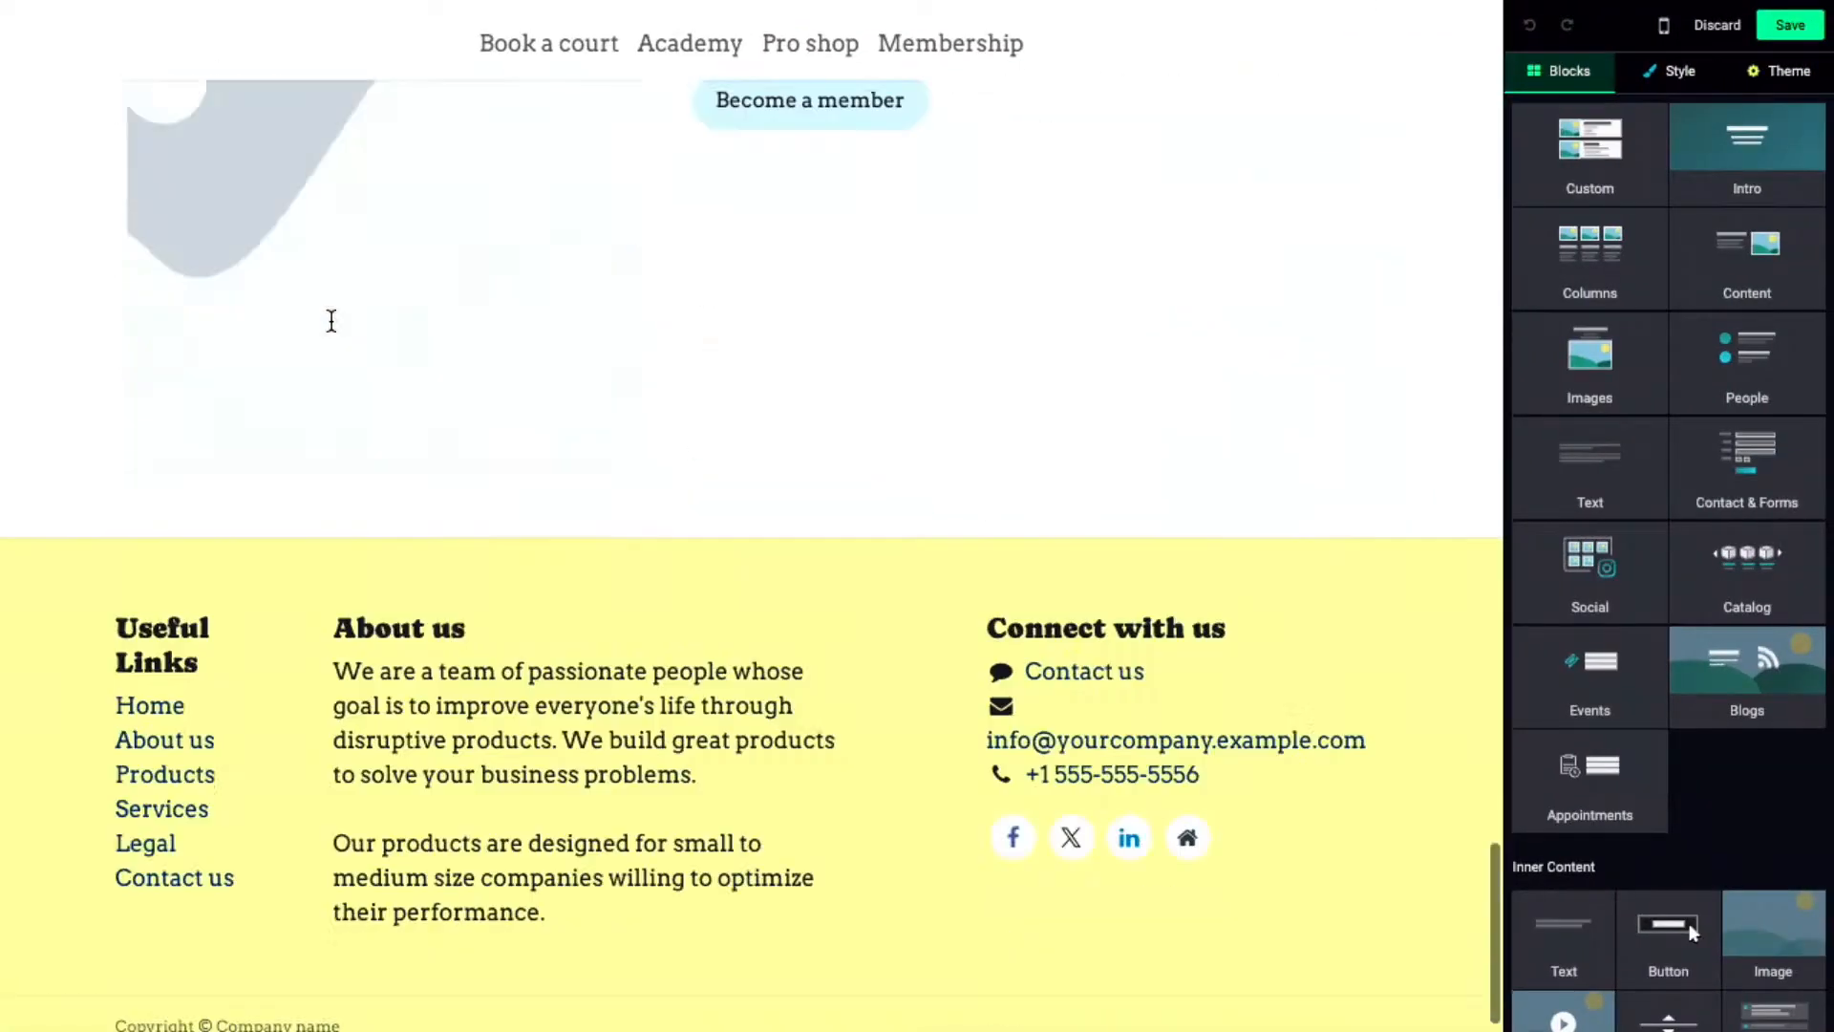
click(57, 565)
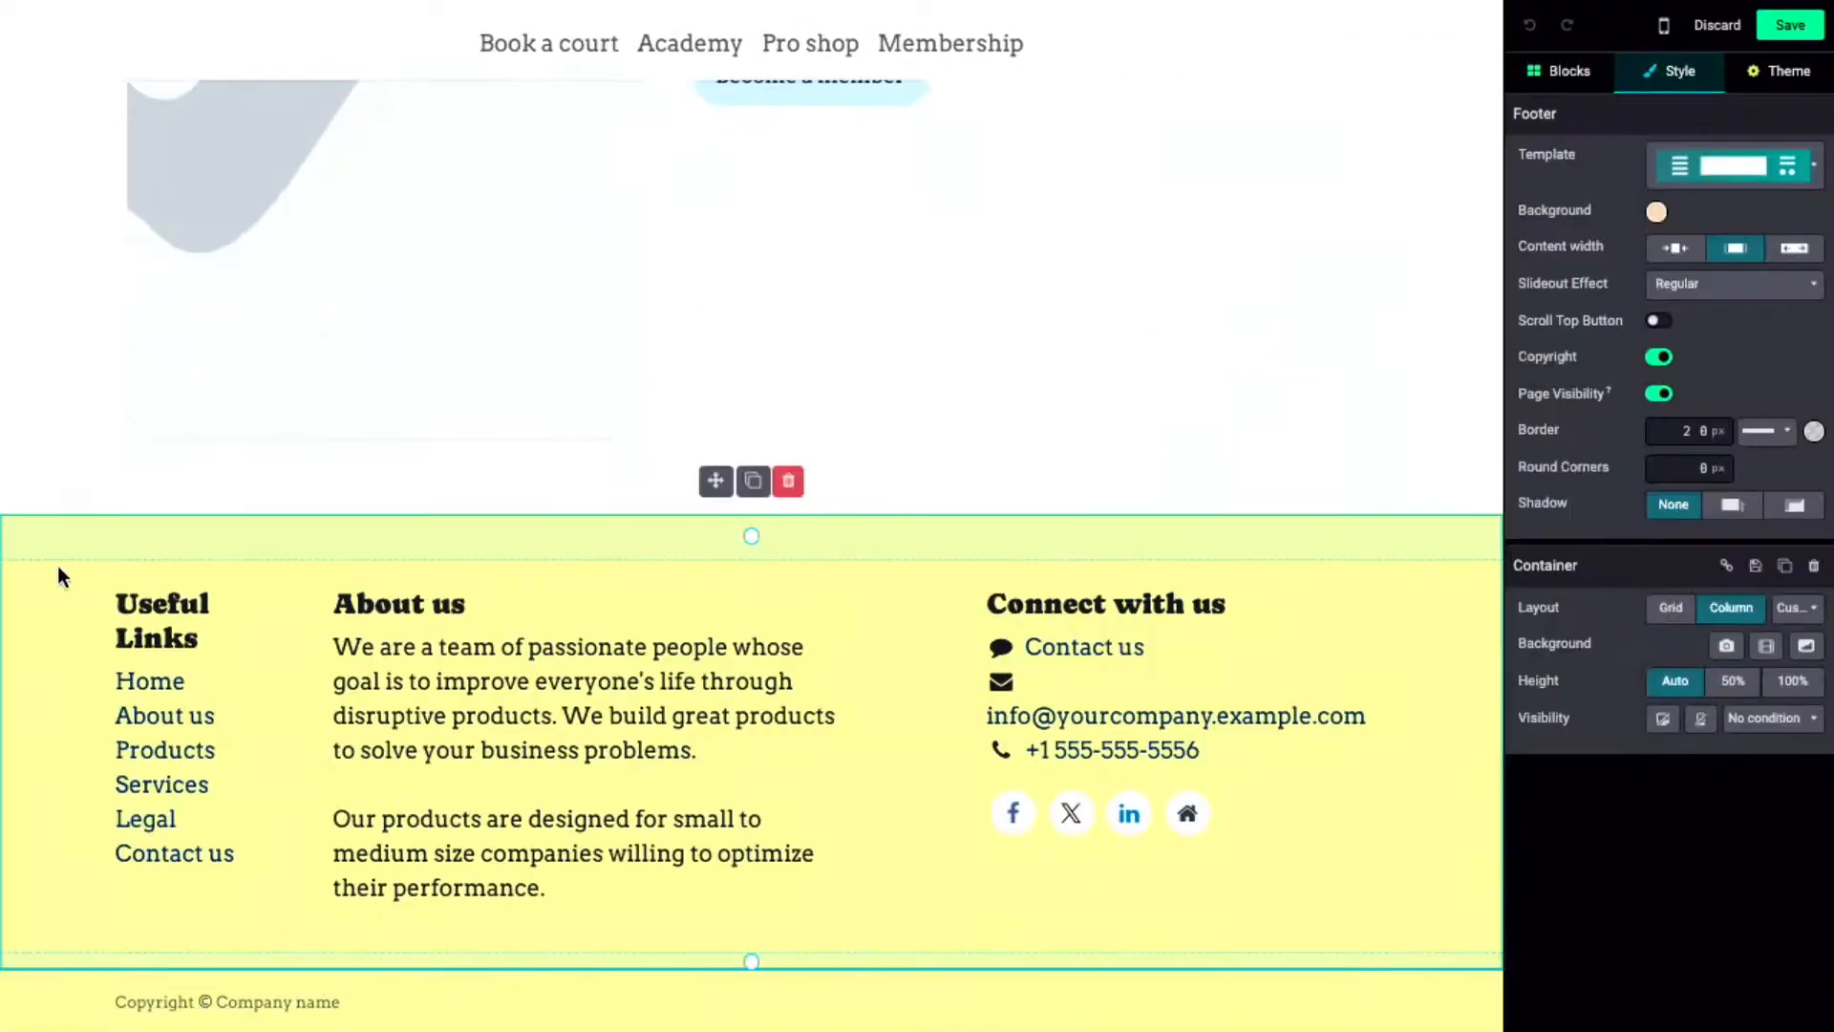
click(1804, 181)
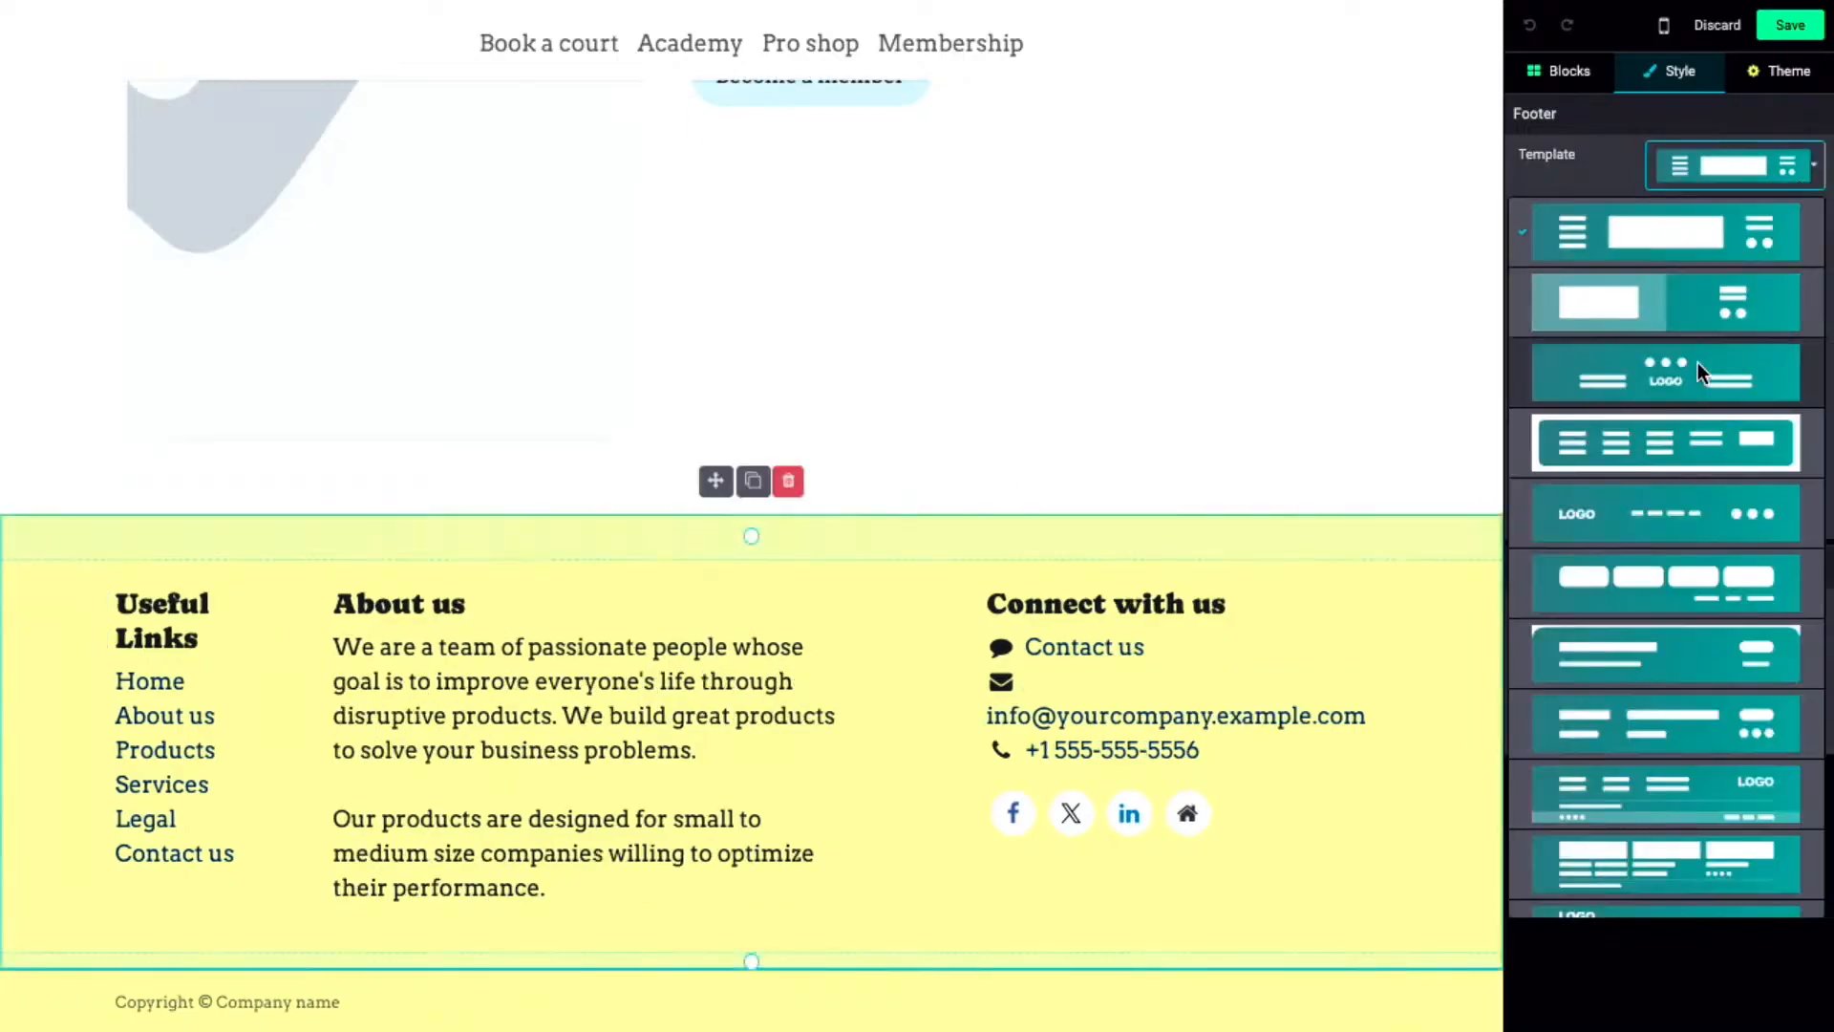
click(1671, 376)
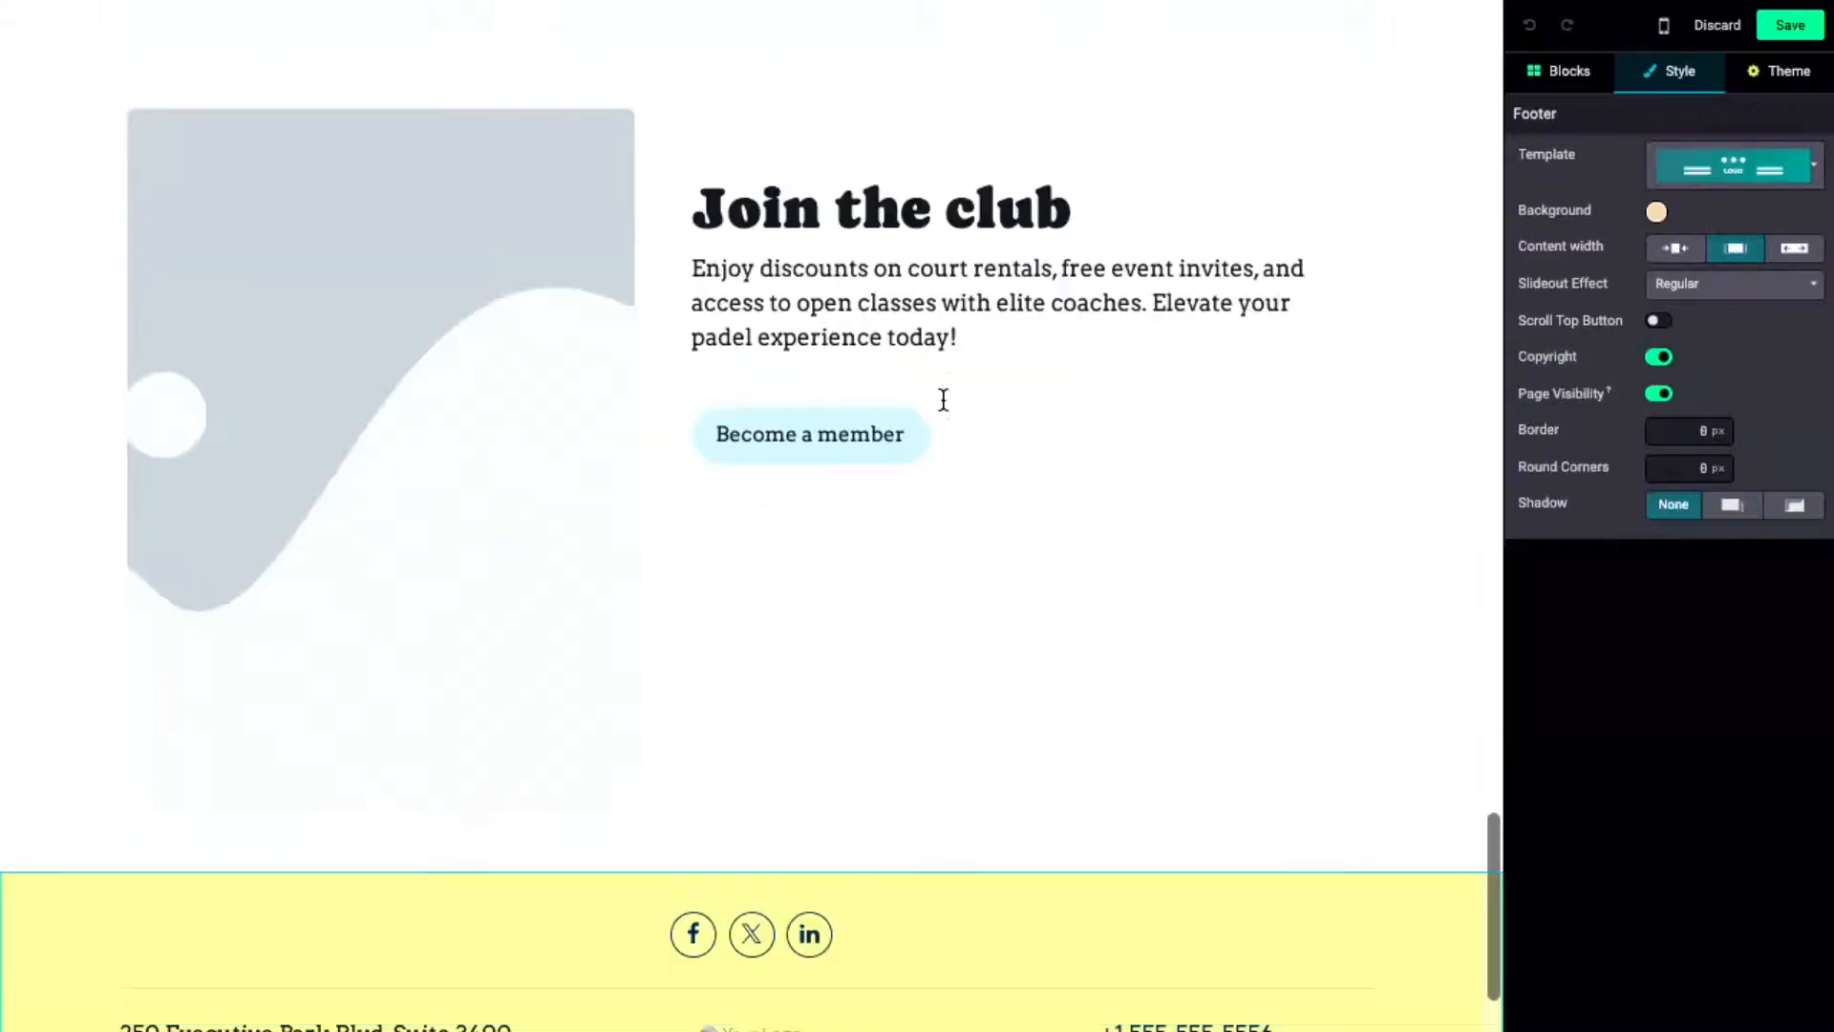
- Delete the social media icons row and the separator line row from the footer
scroll(943, 400, down, 2)
click(51, 802)
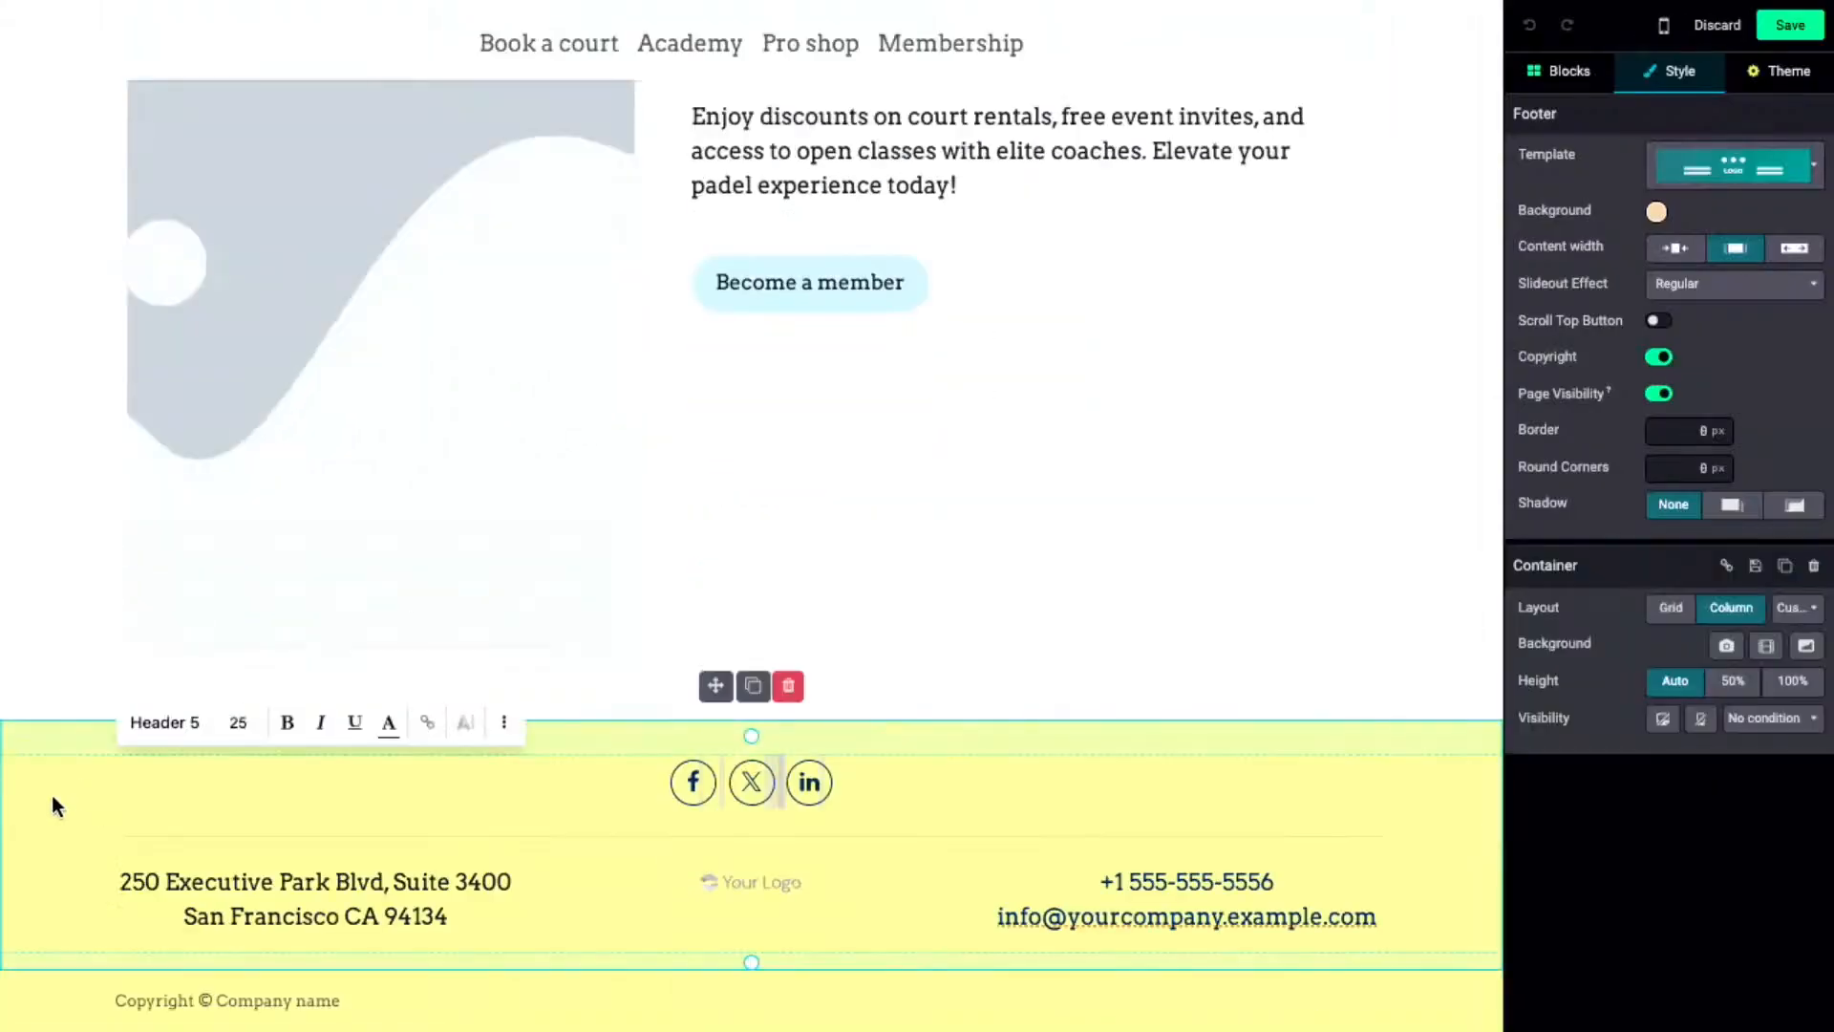
click(529, 795)
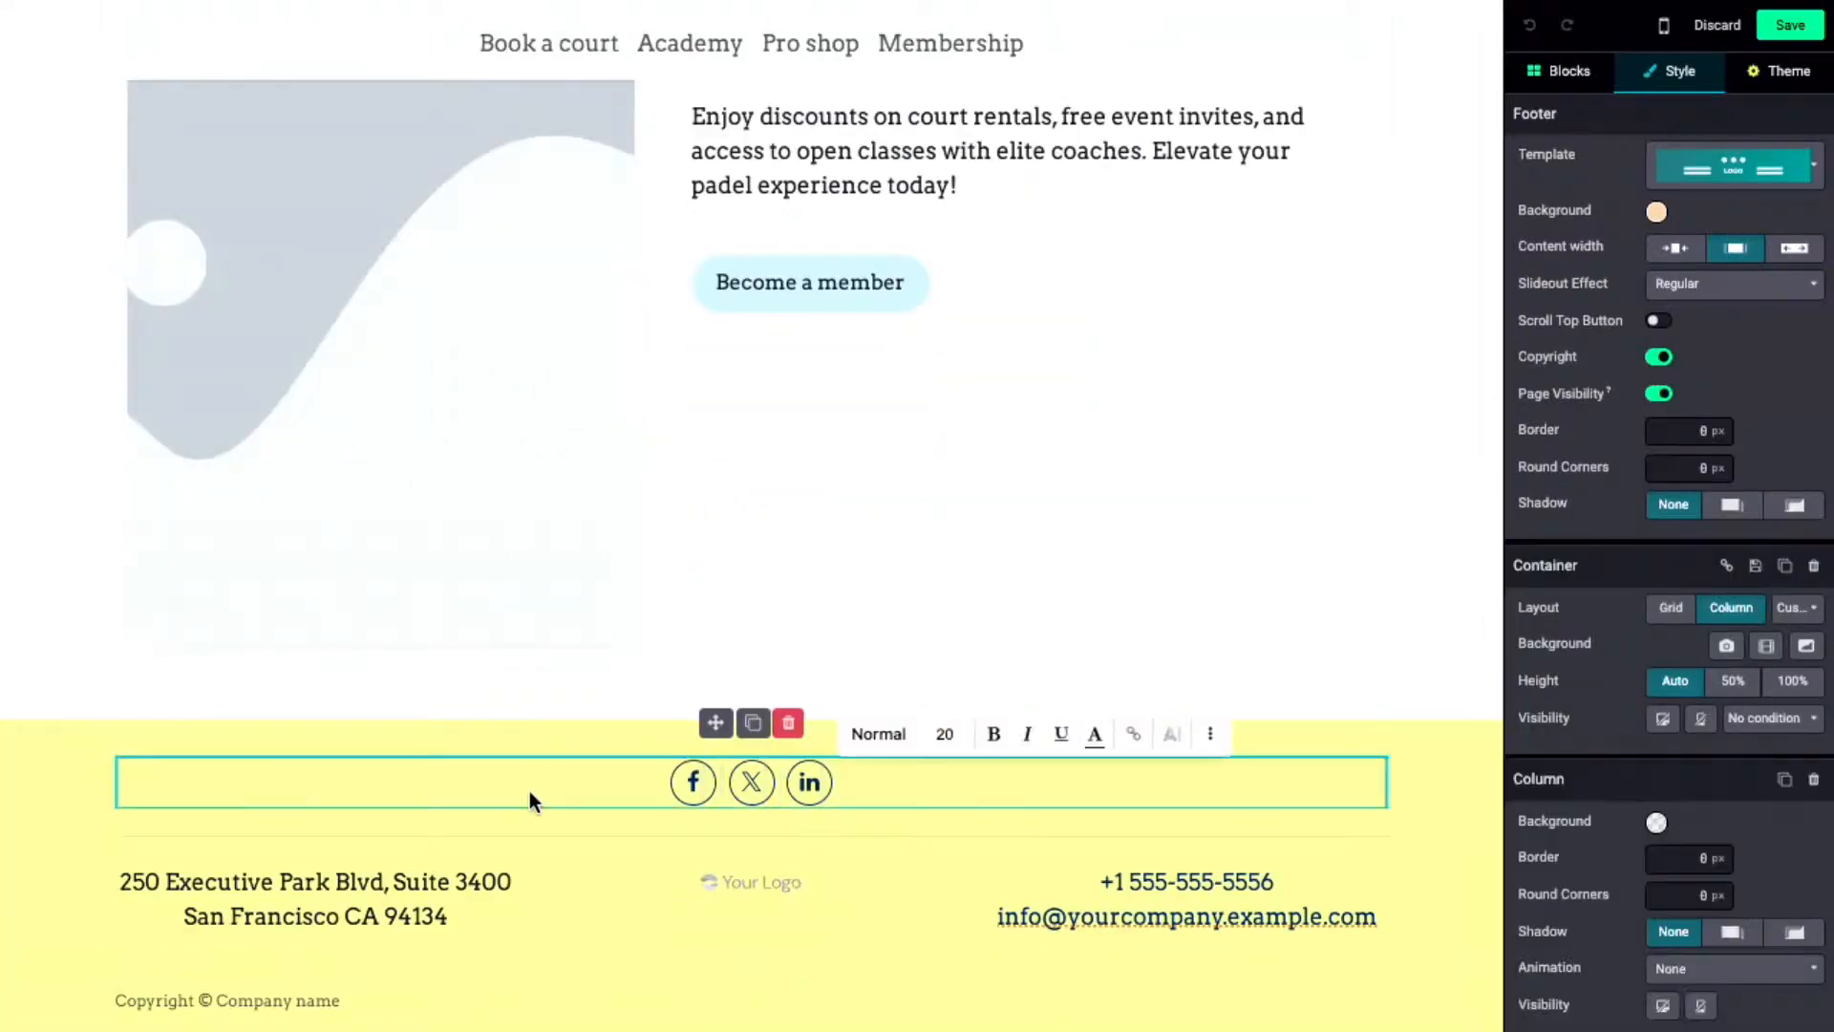
click(788, 721)
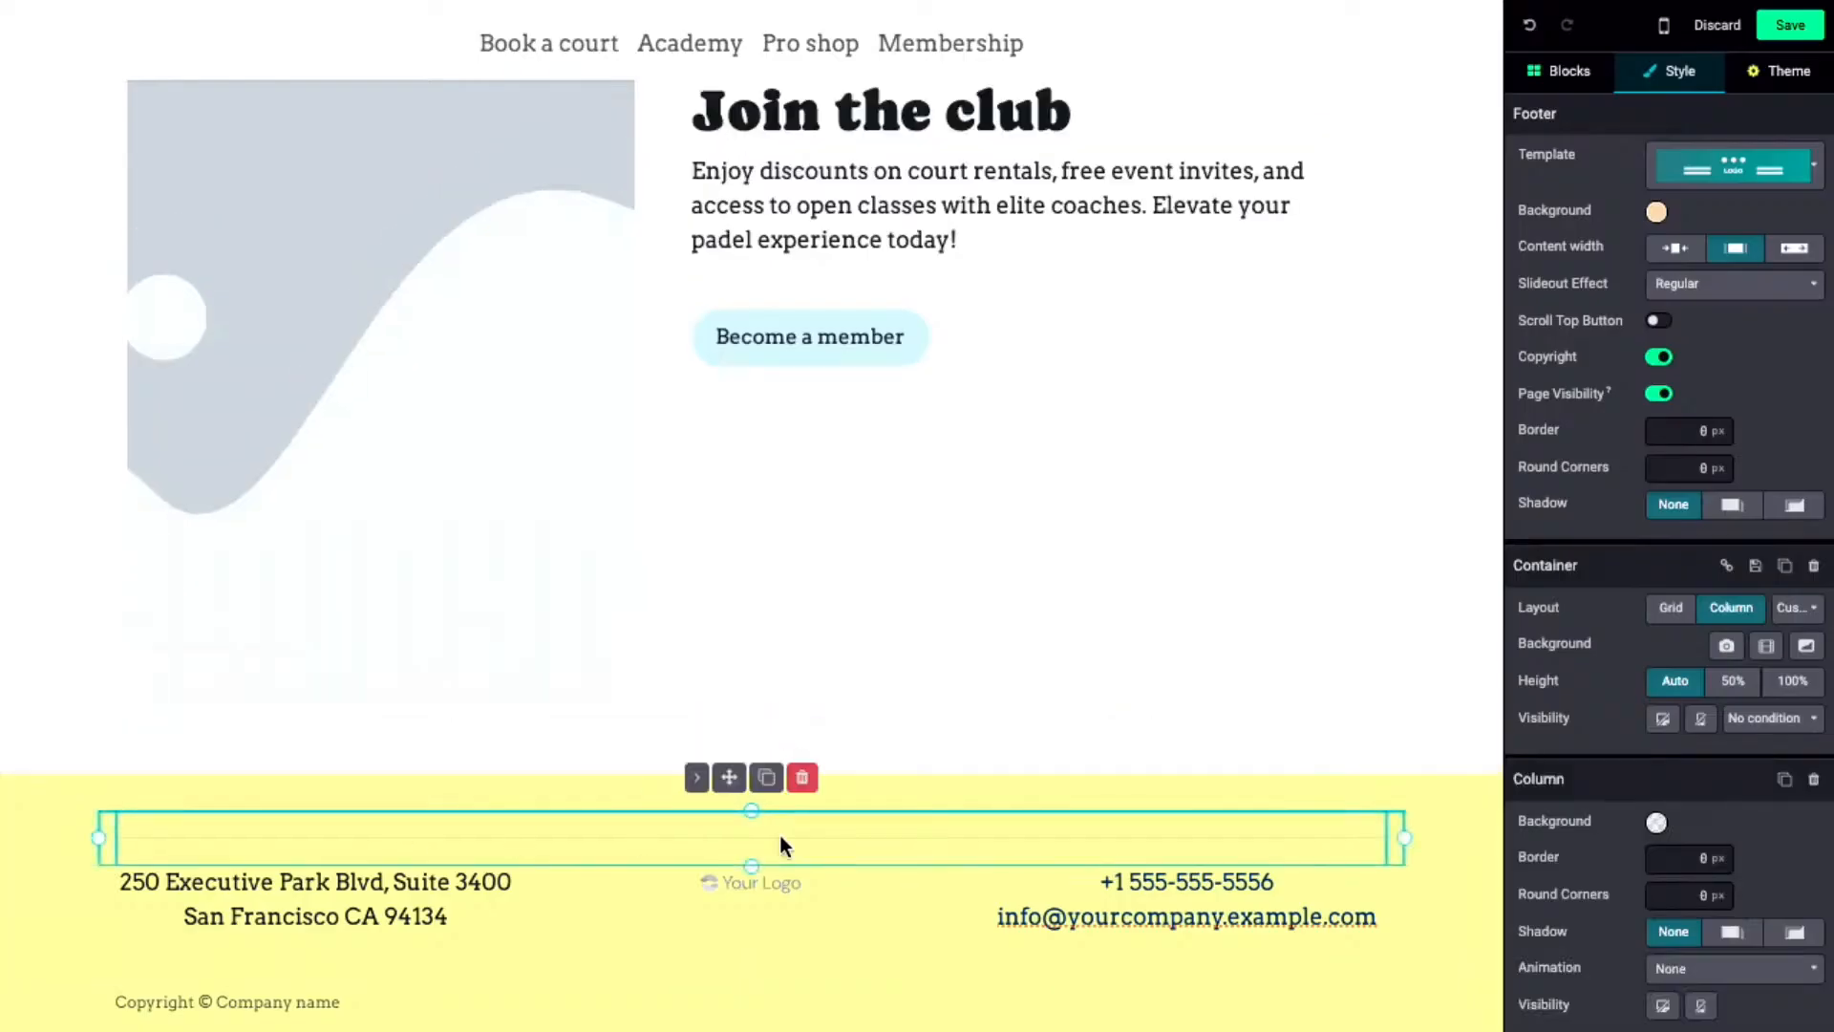
click(803, 777)
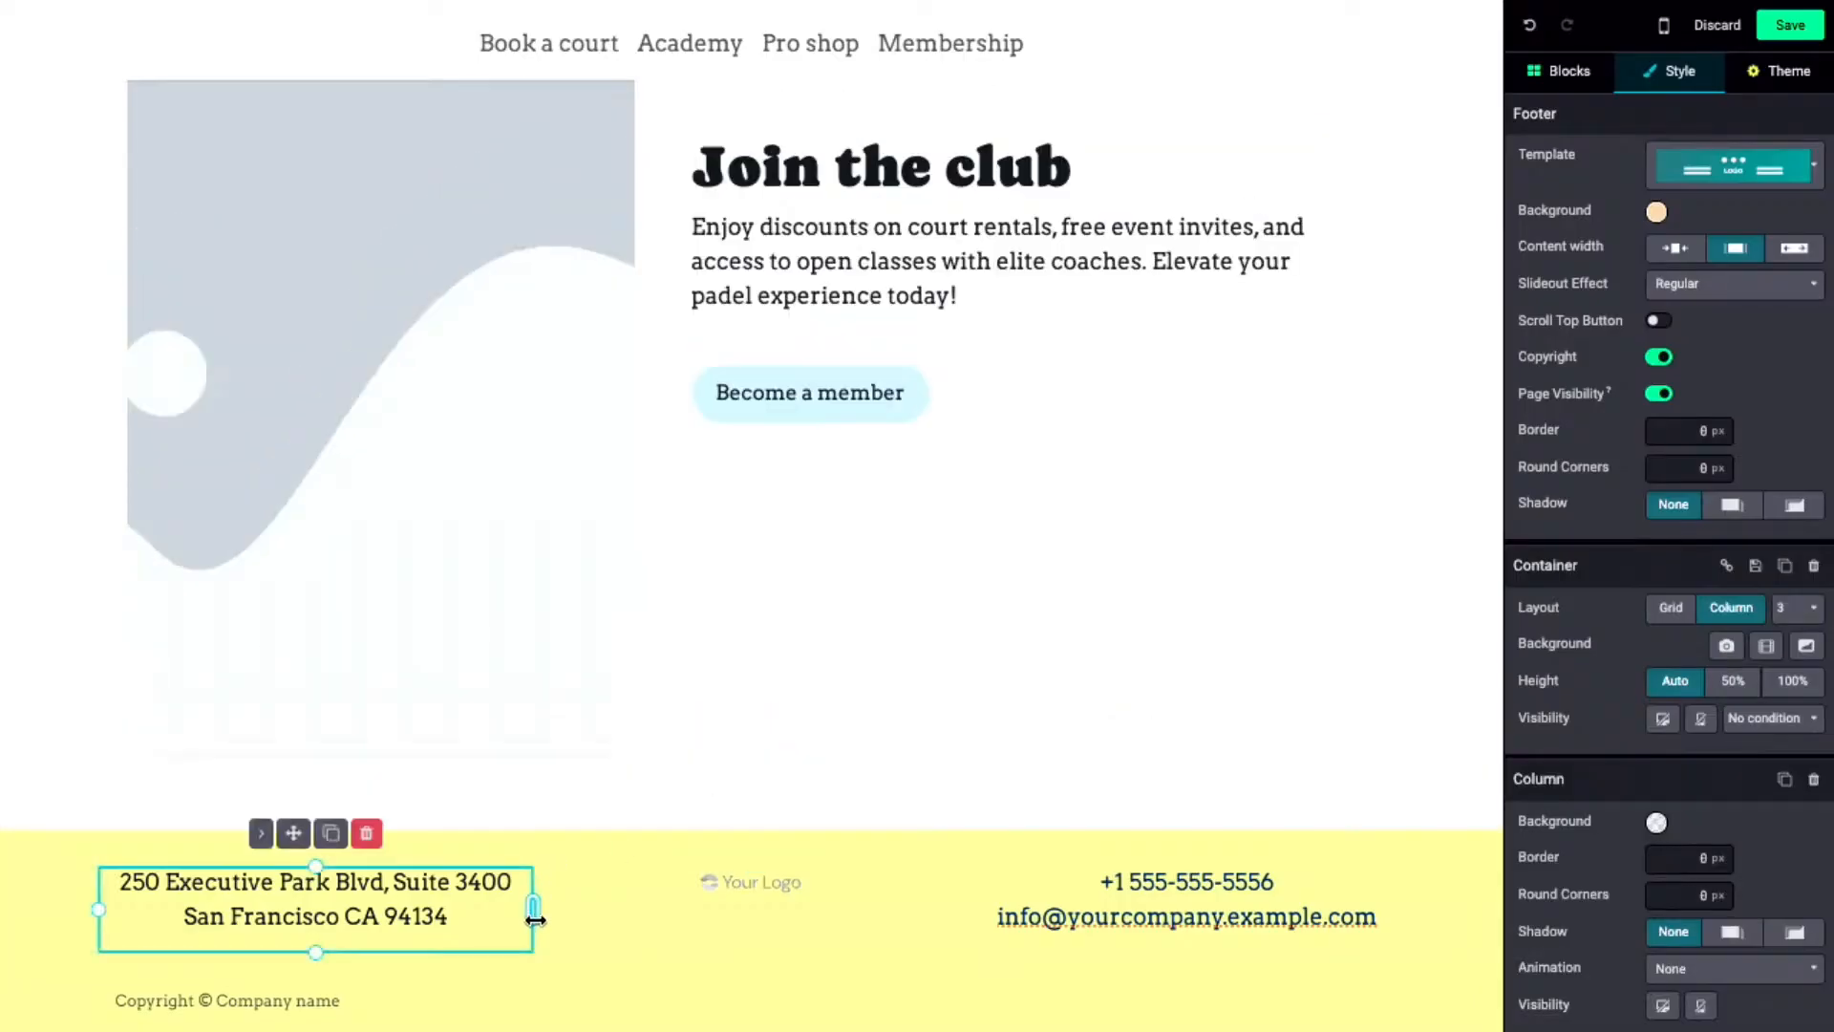
- Replace the placeholder logo in the footer by uploading the image Odoo Padel Club white.png
double_click(735, 885)
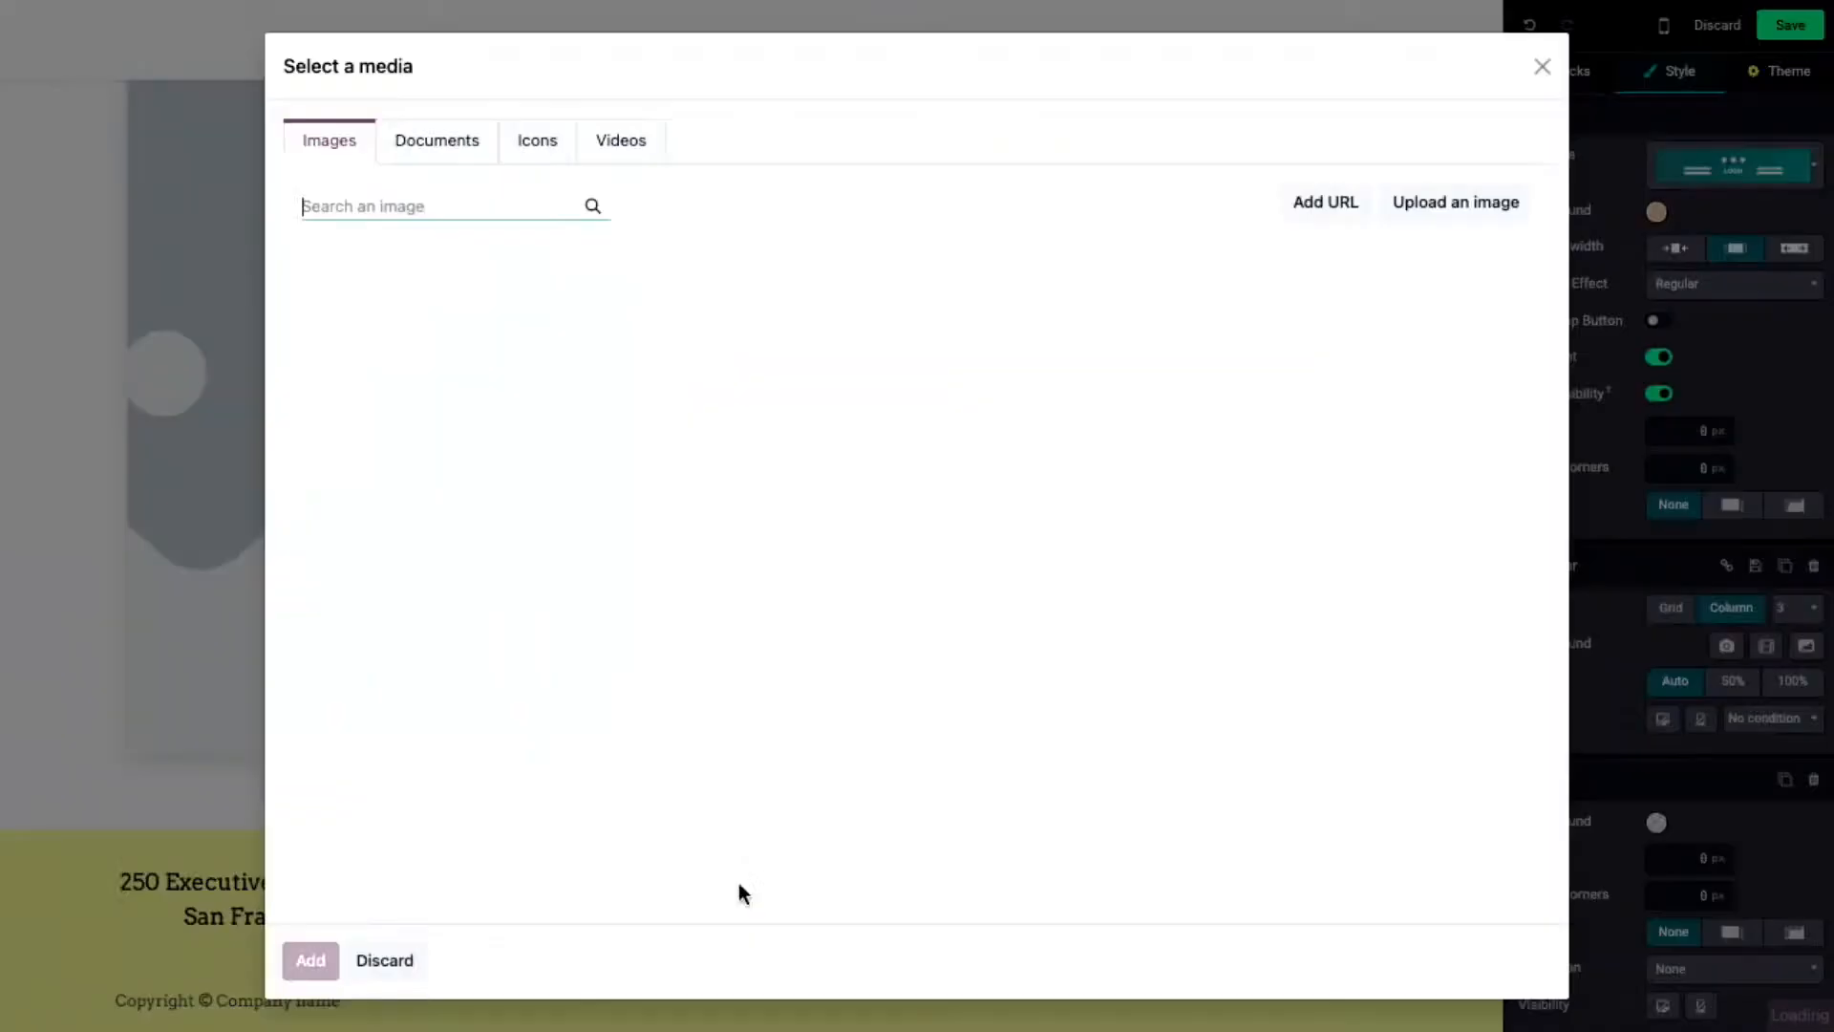
click(1412, 202)
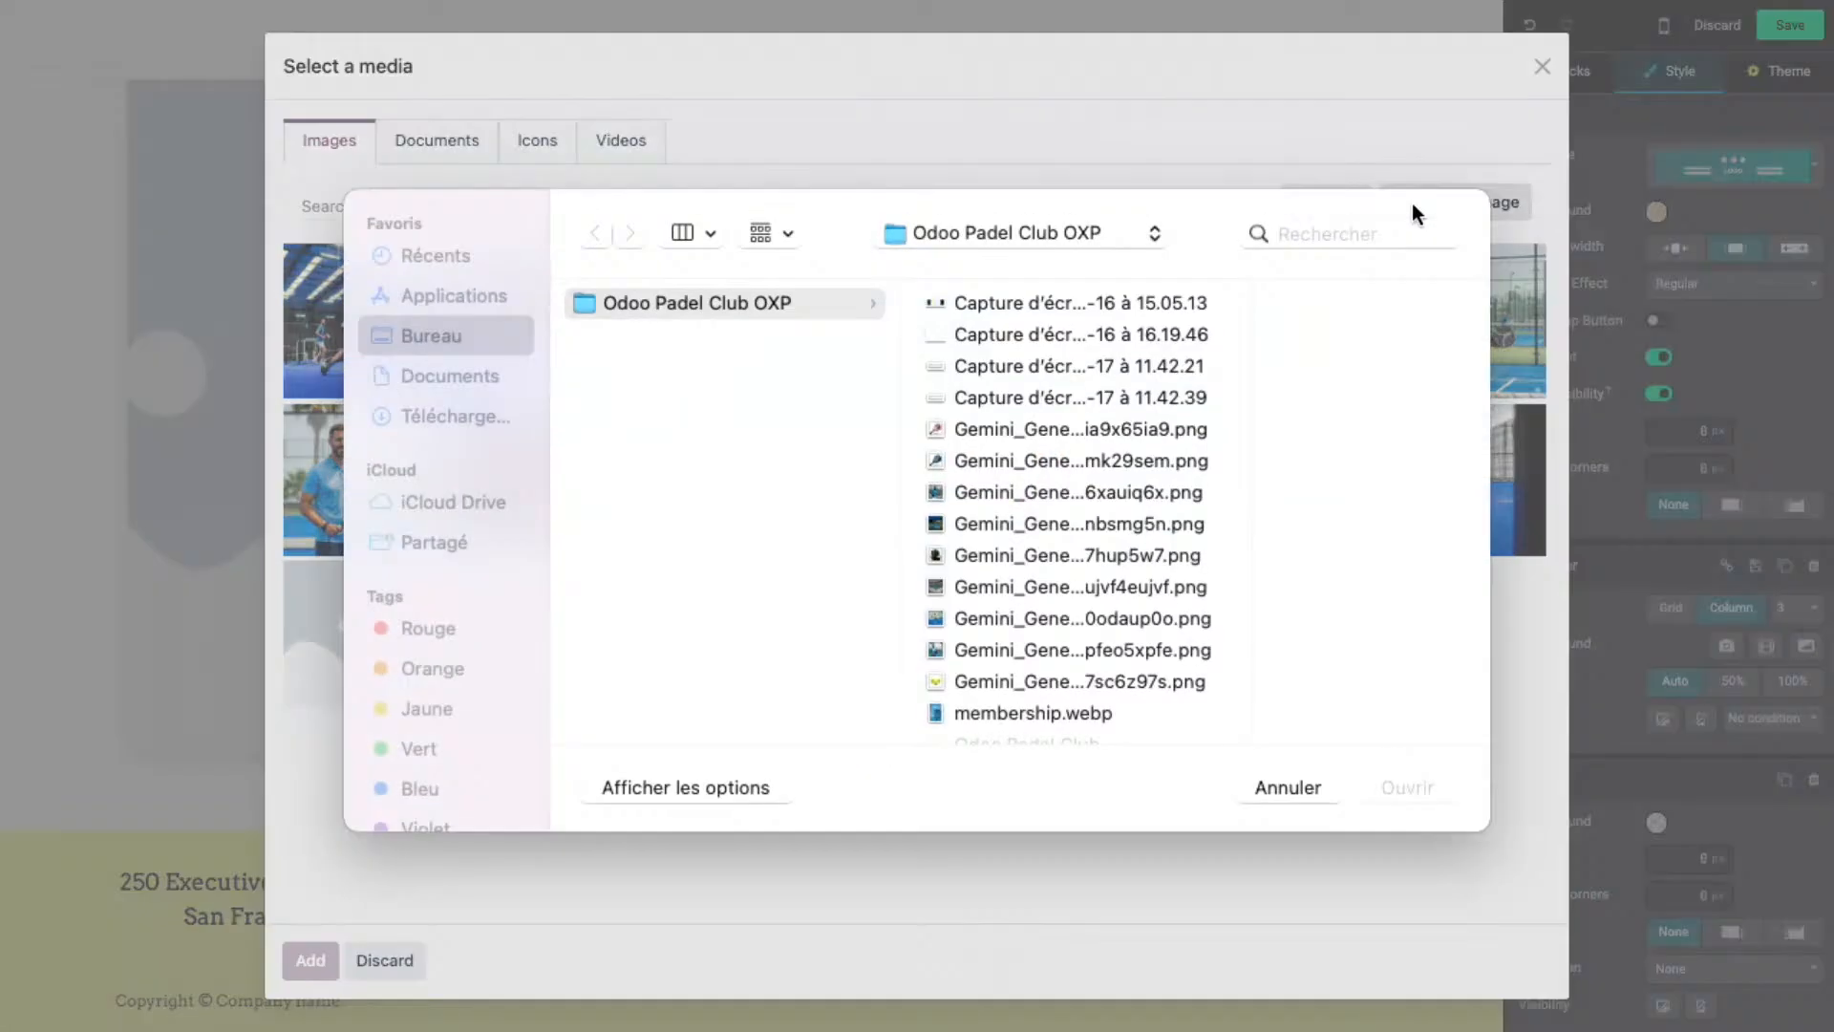
scroll(1248, 411, down, 3)
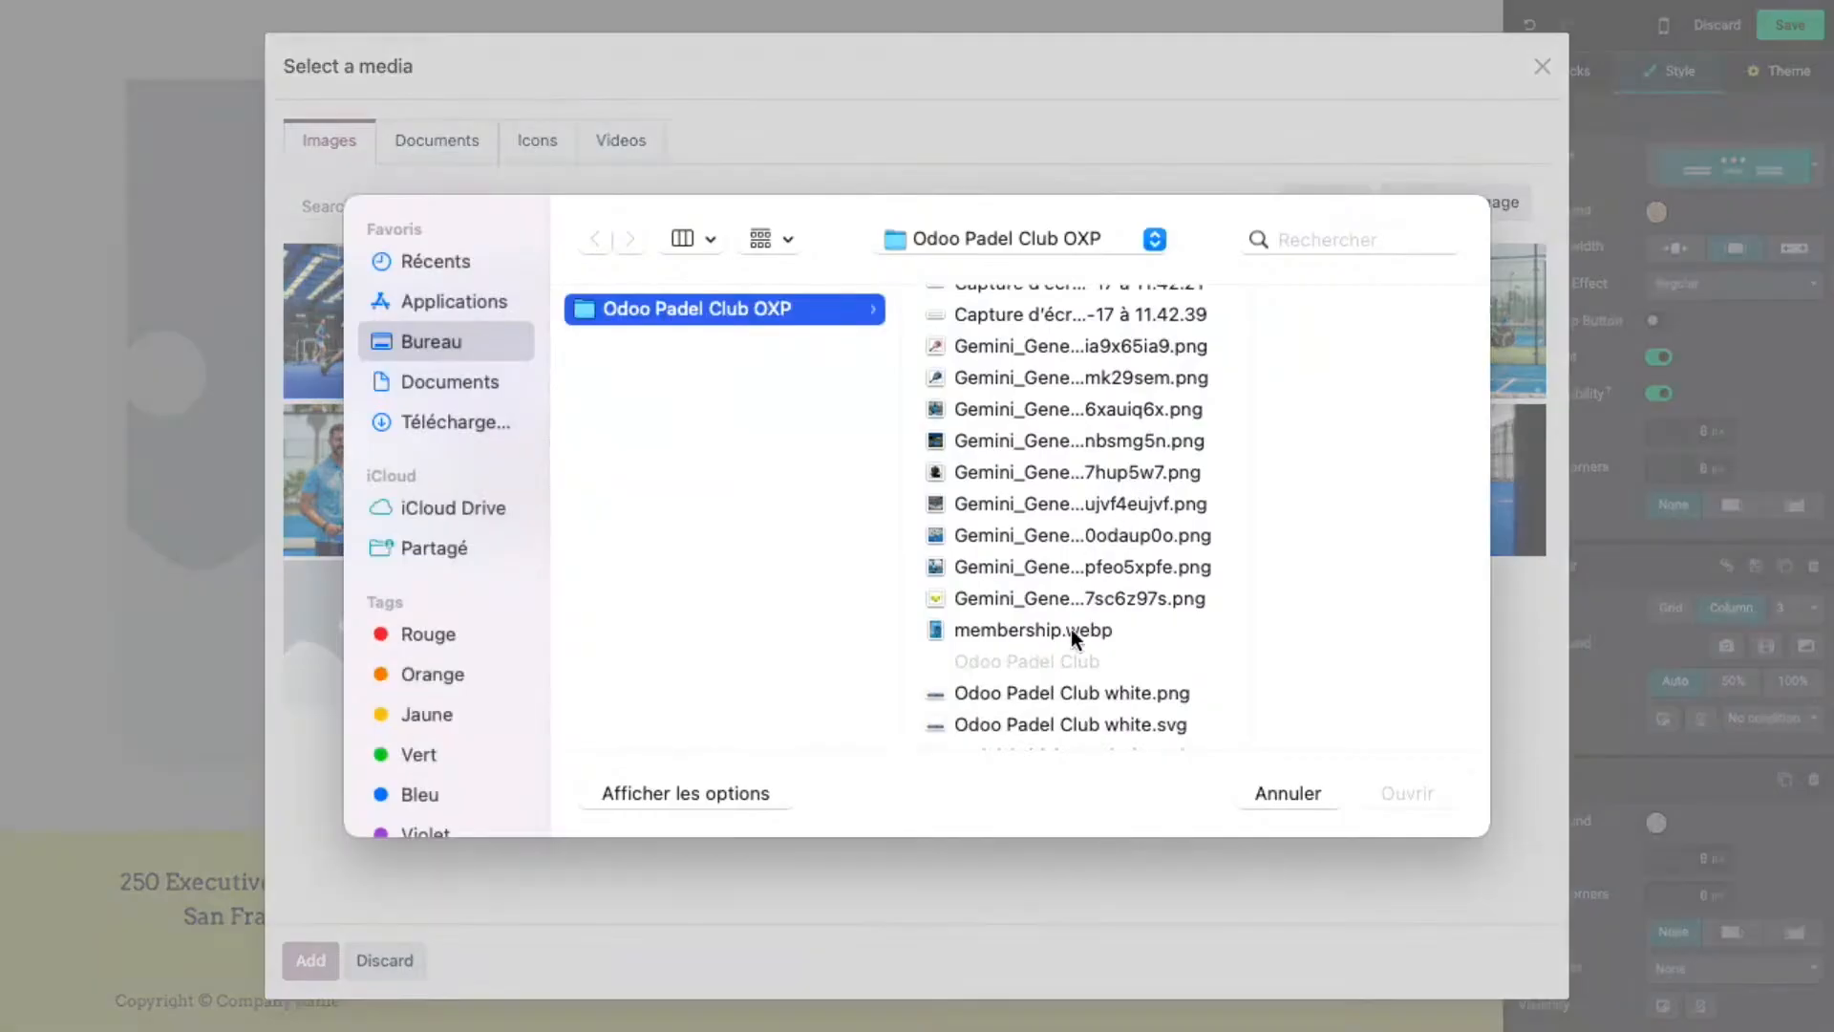
click(1058, 718)
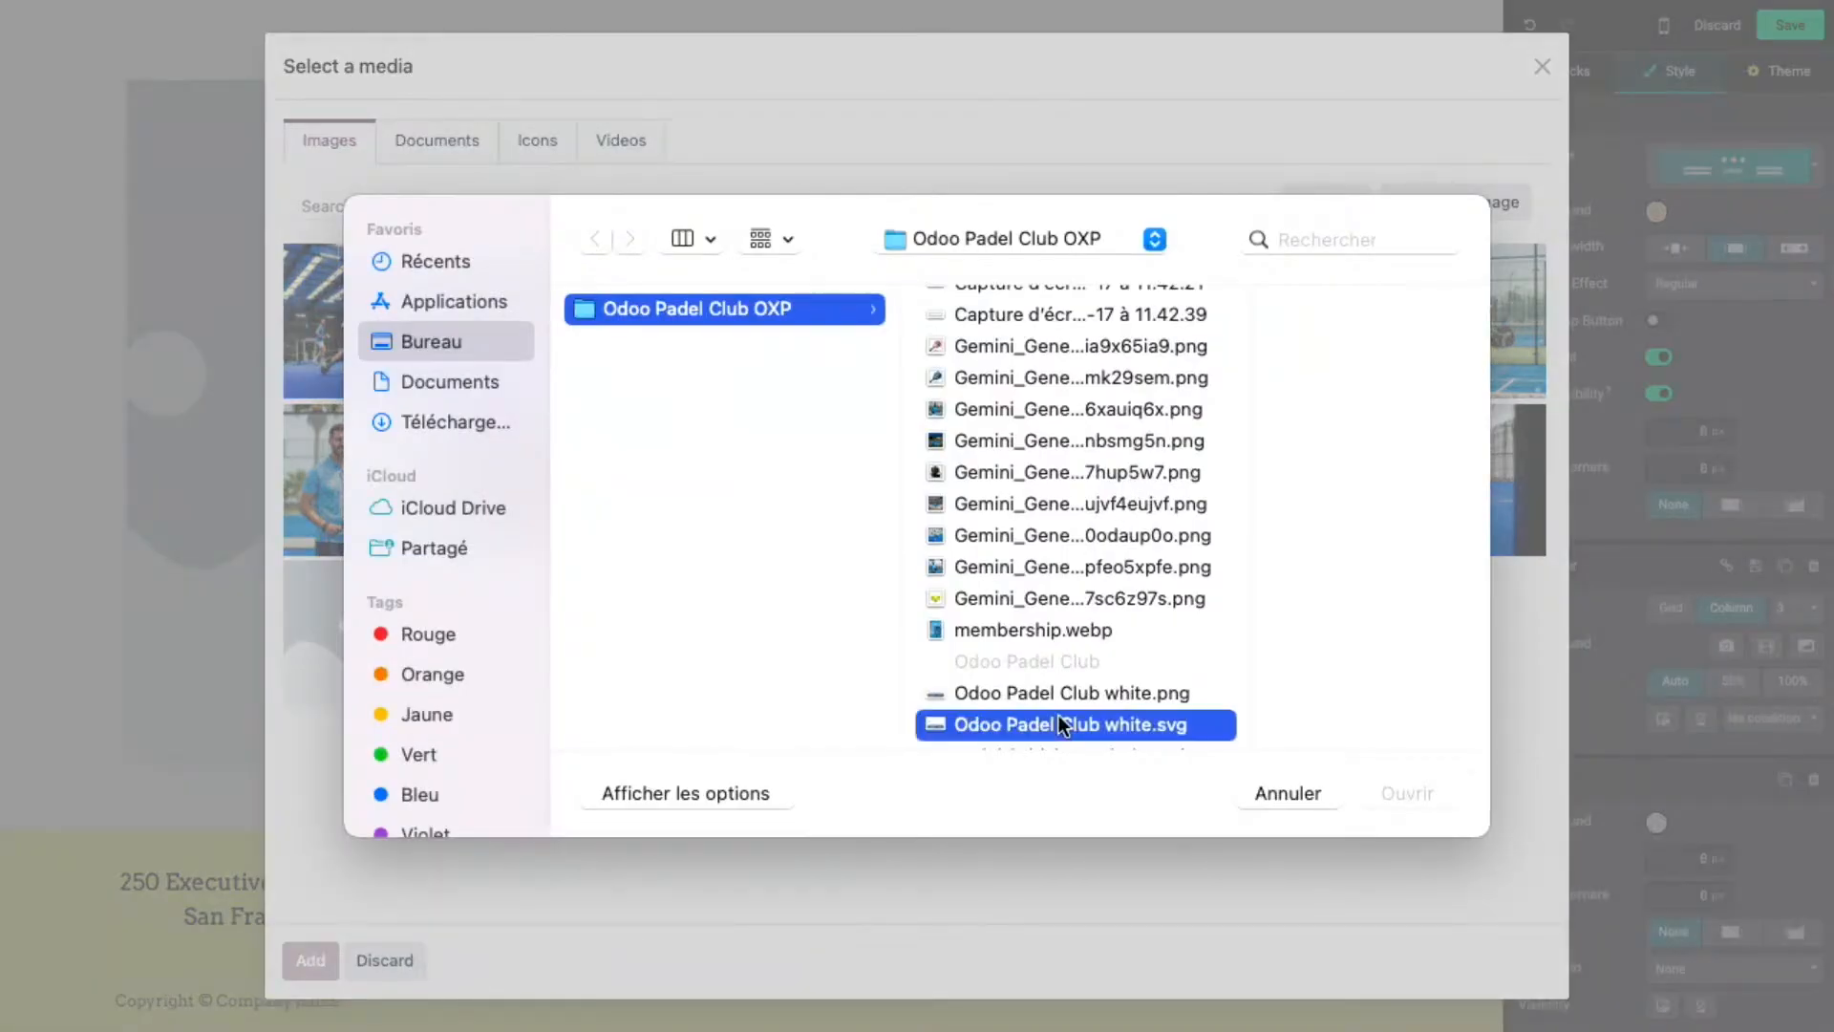
click(942, 693)
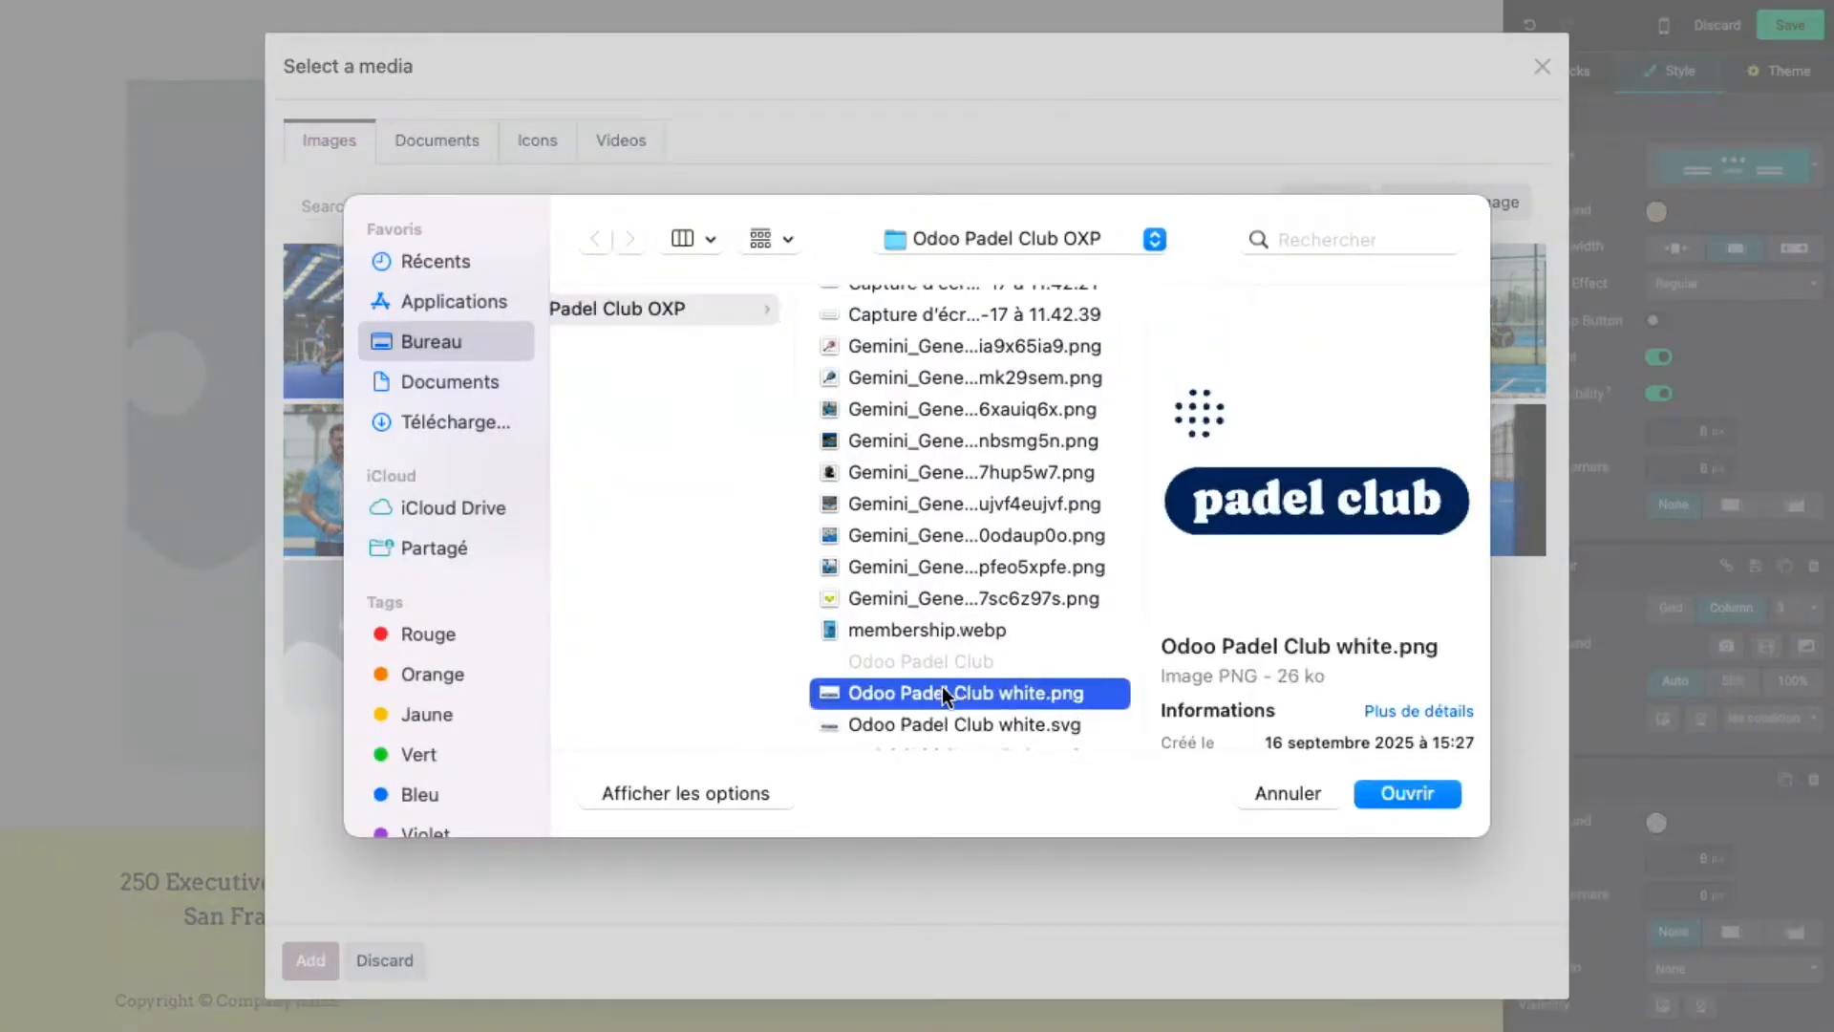
click(1406, 788)
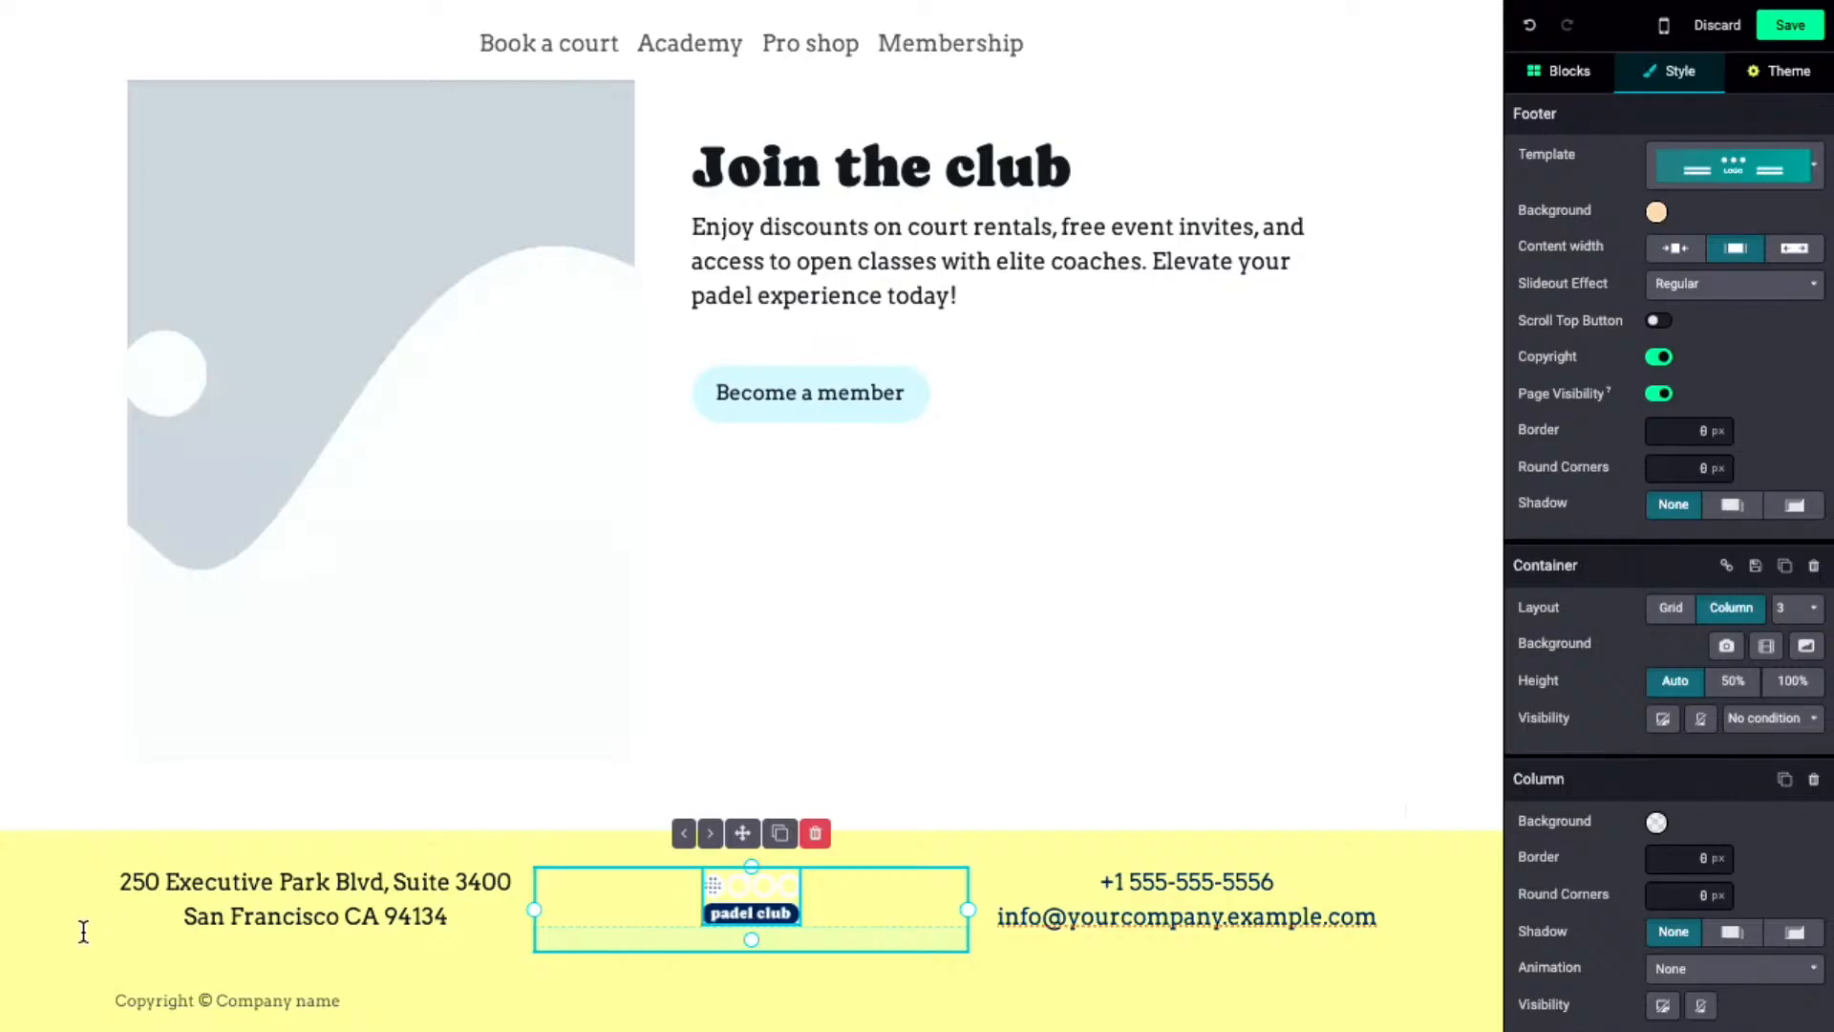
- Set the footer background to the navy blue theme preset, the fourth in the list
click(52, 912)
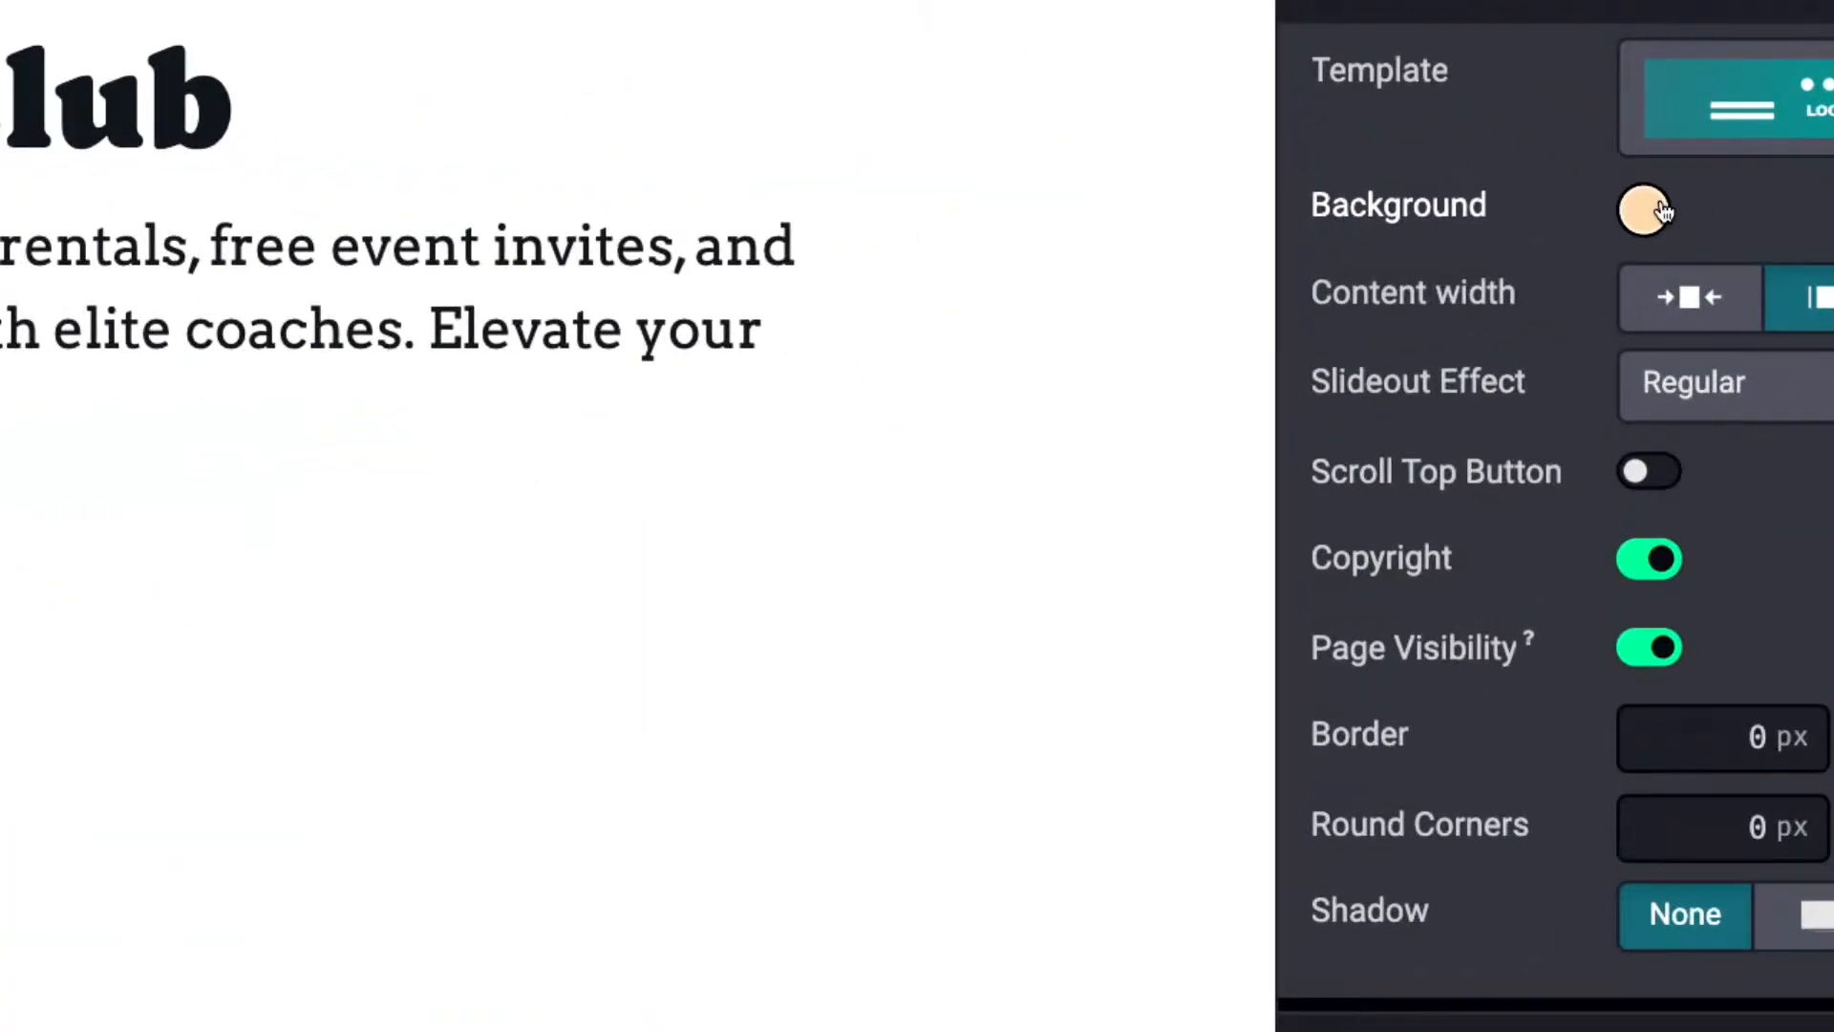
click(1663, 211)
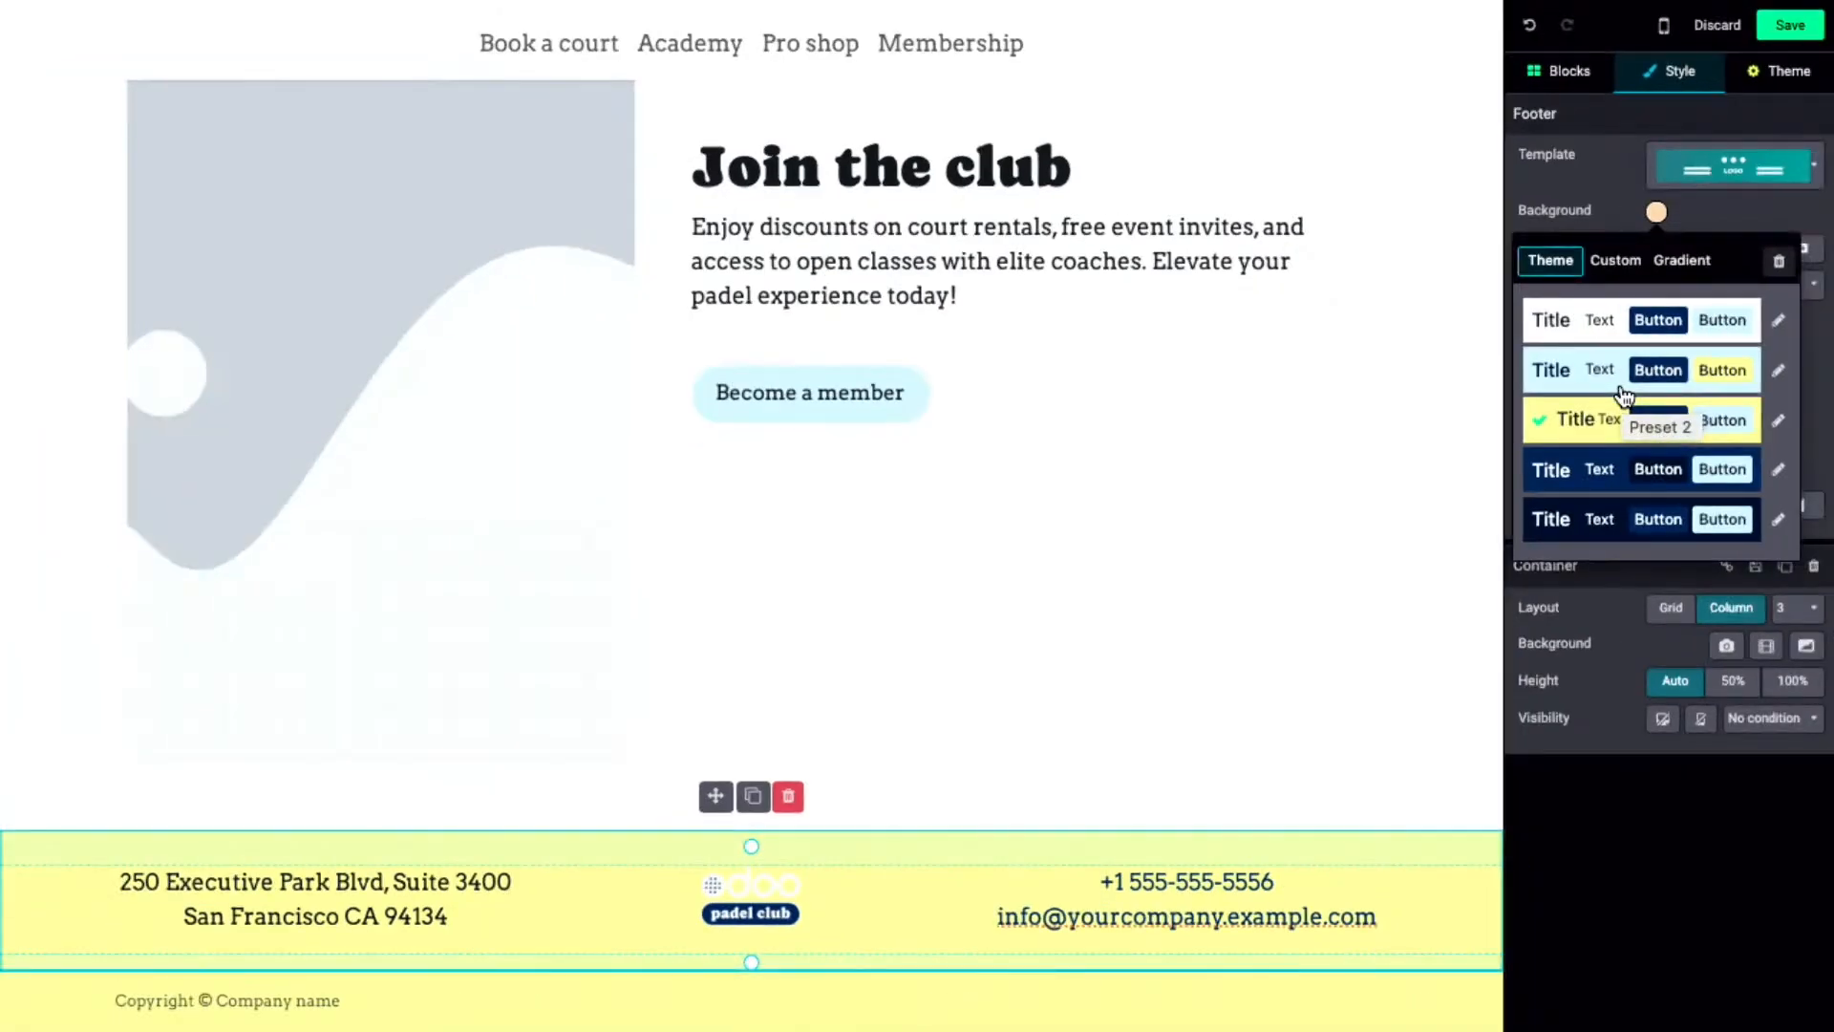
click(1576, 469)
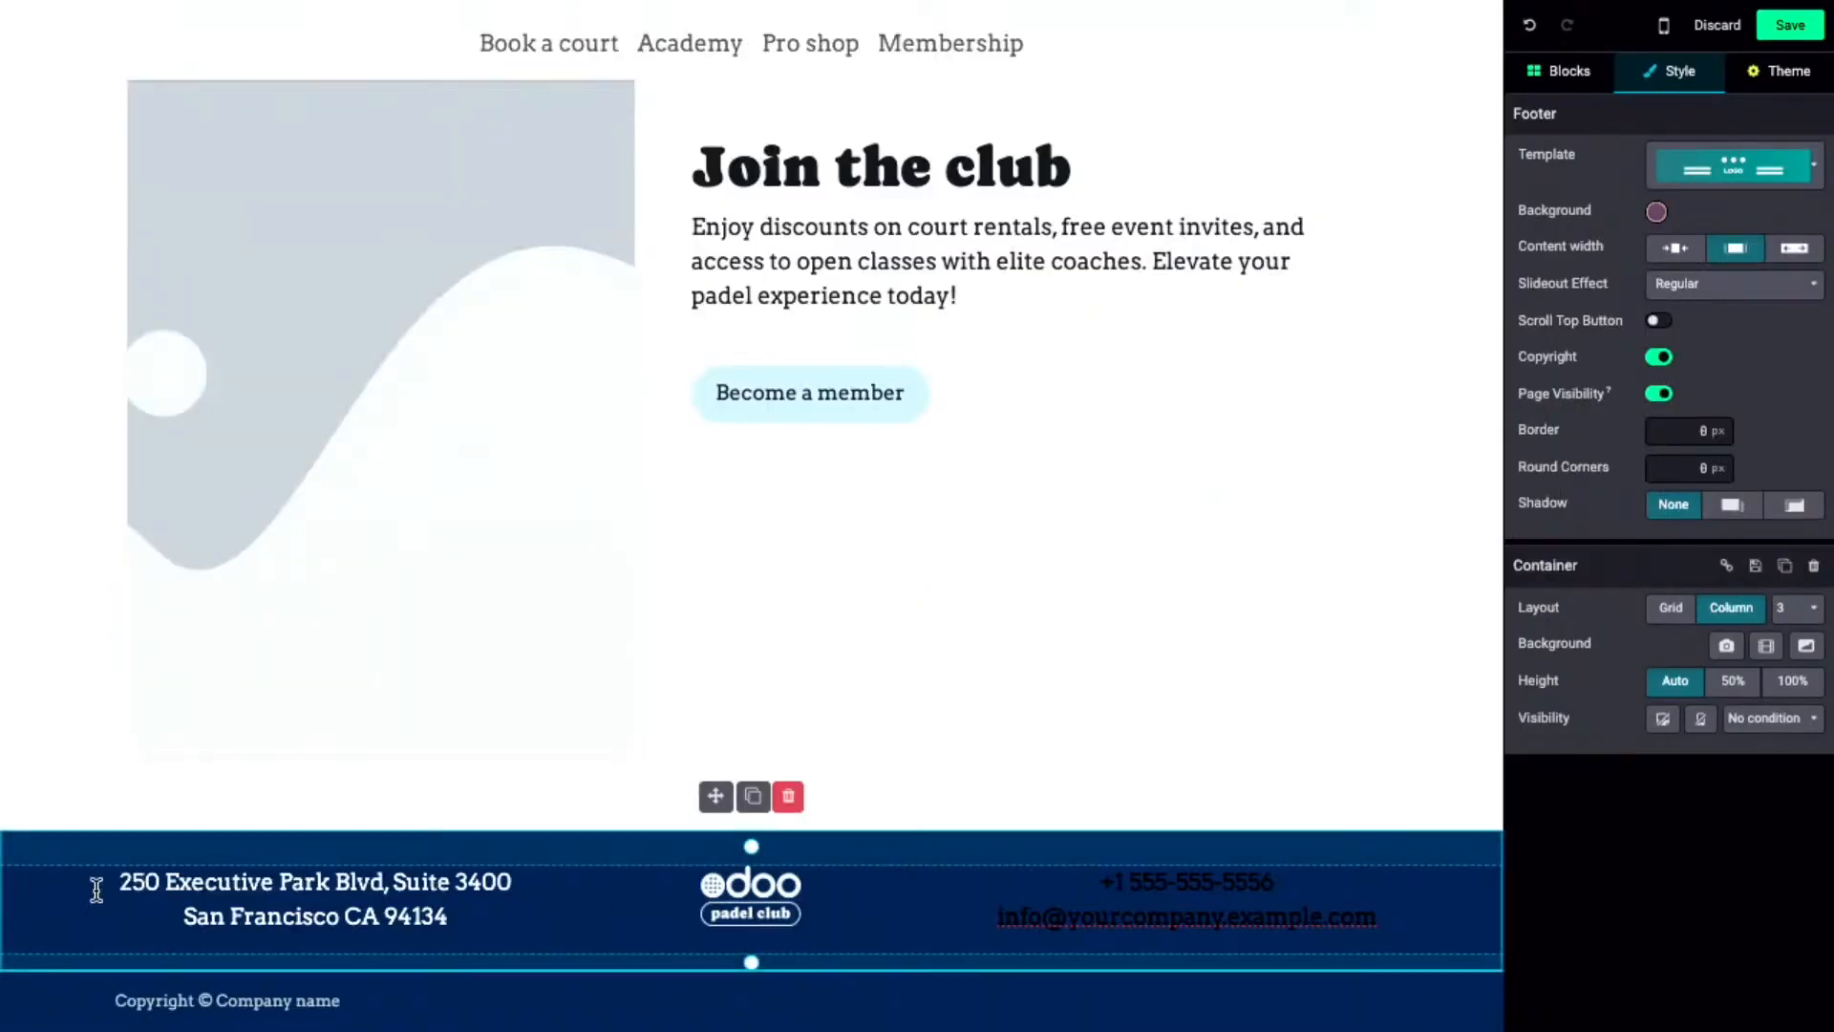
- Set the footer's content width to the narrowest option
click(132, 880)
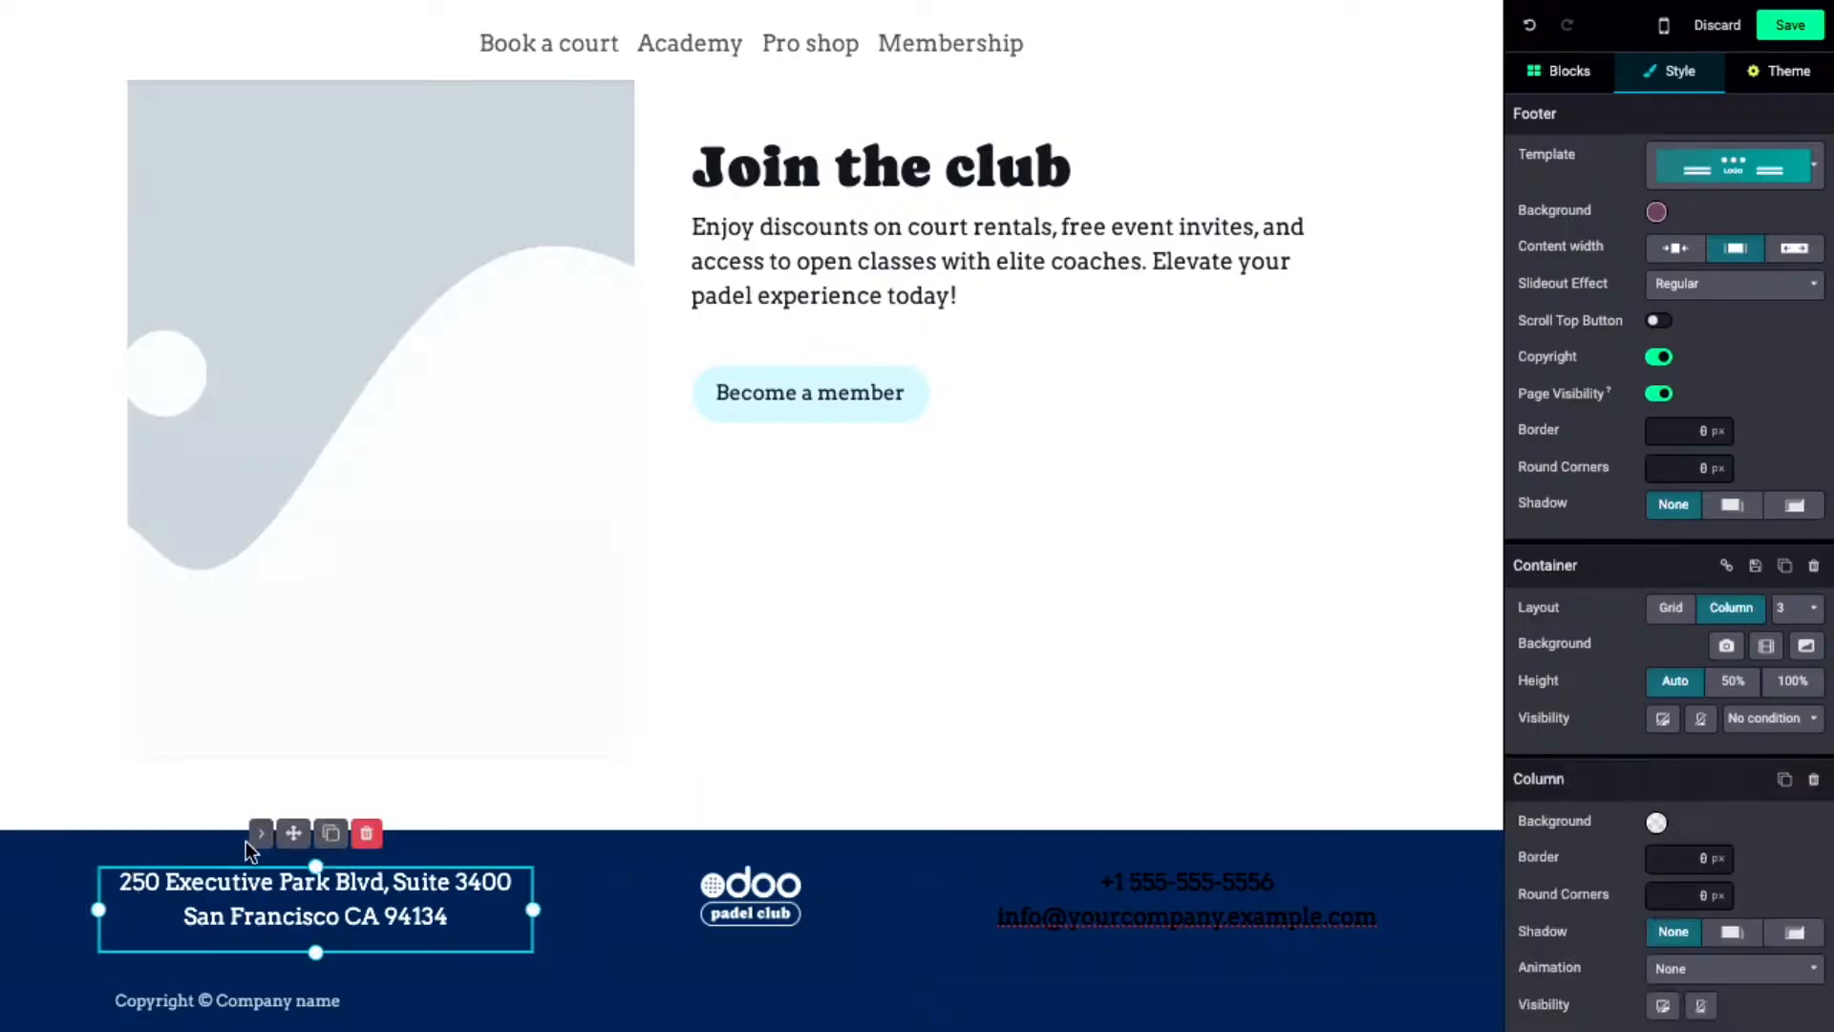
click(65, 876)
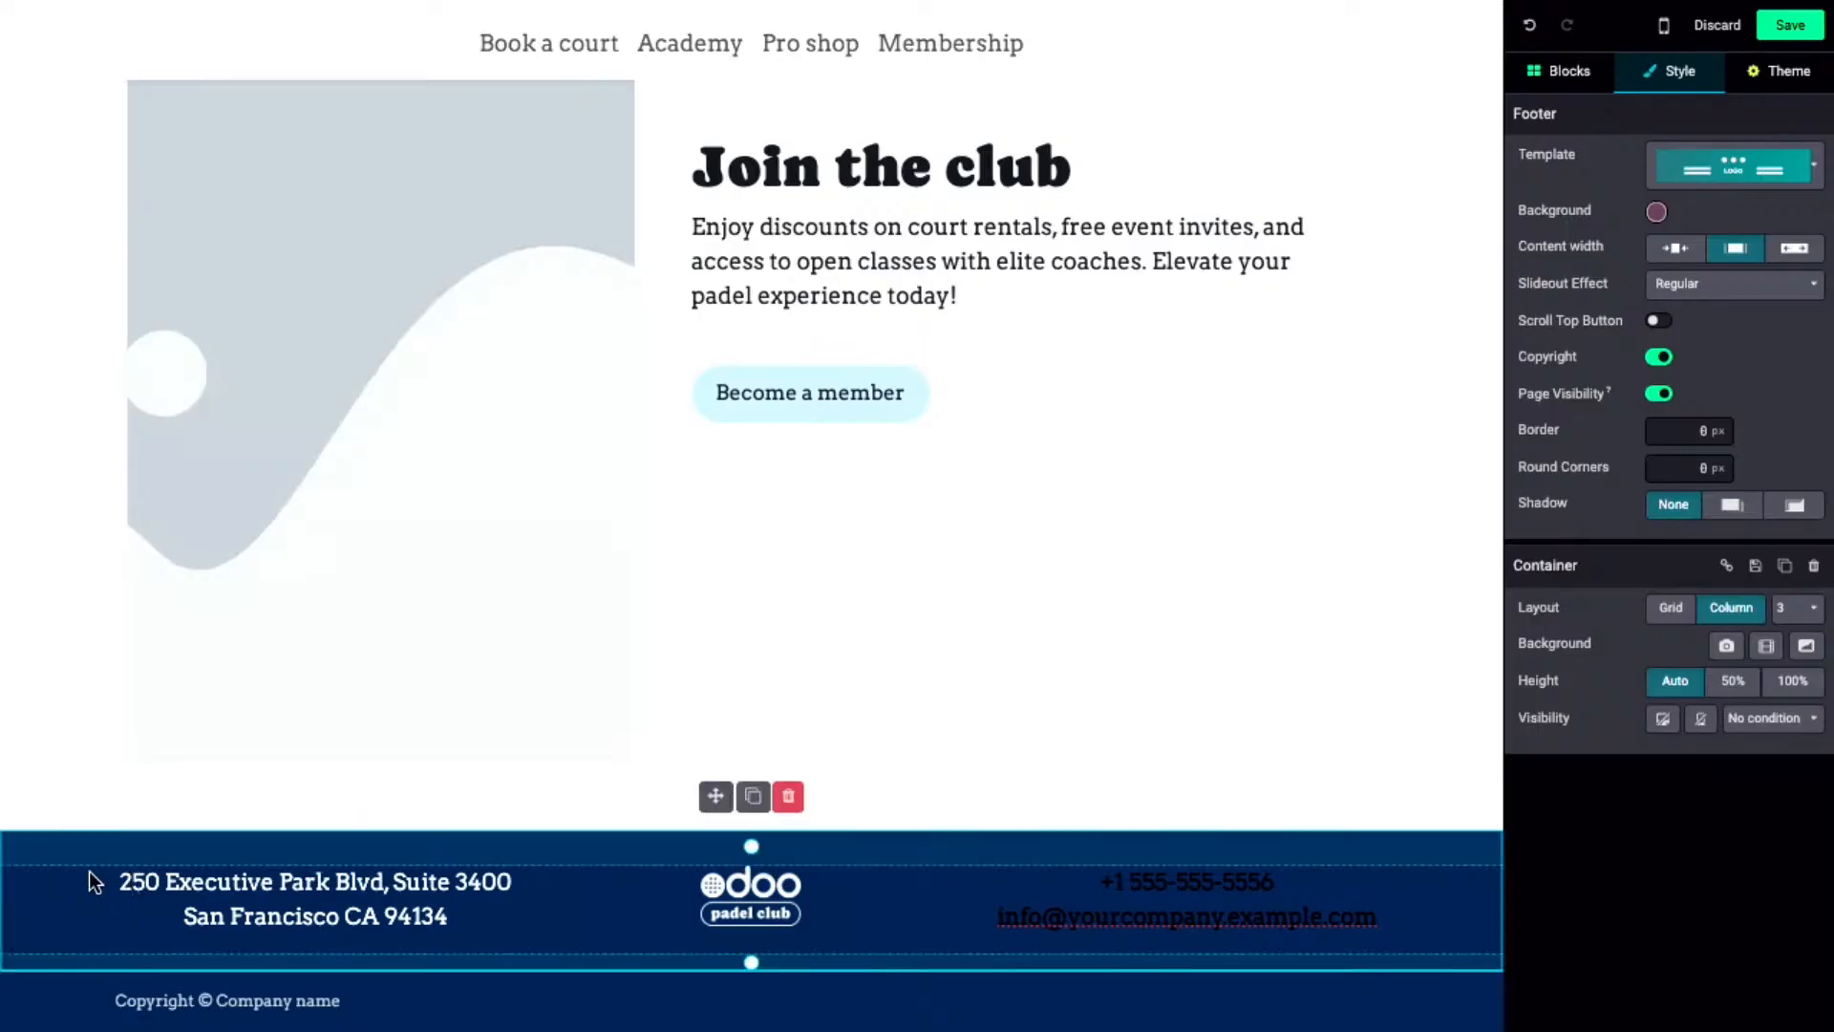
click(1675, 250)
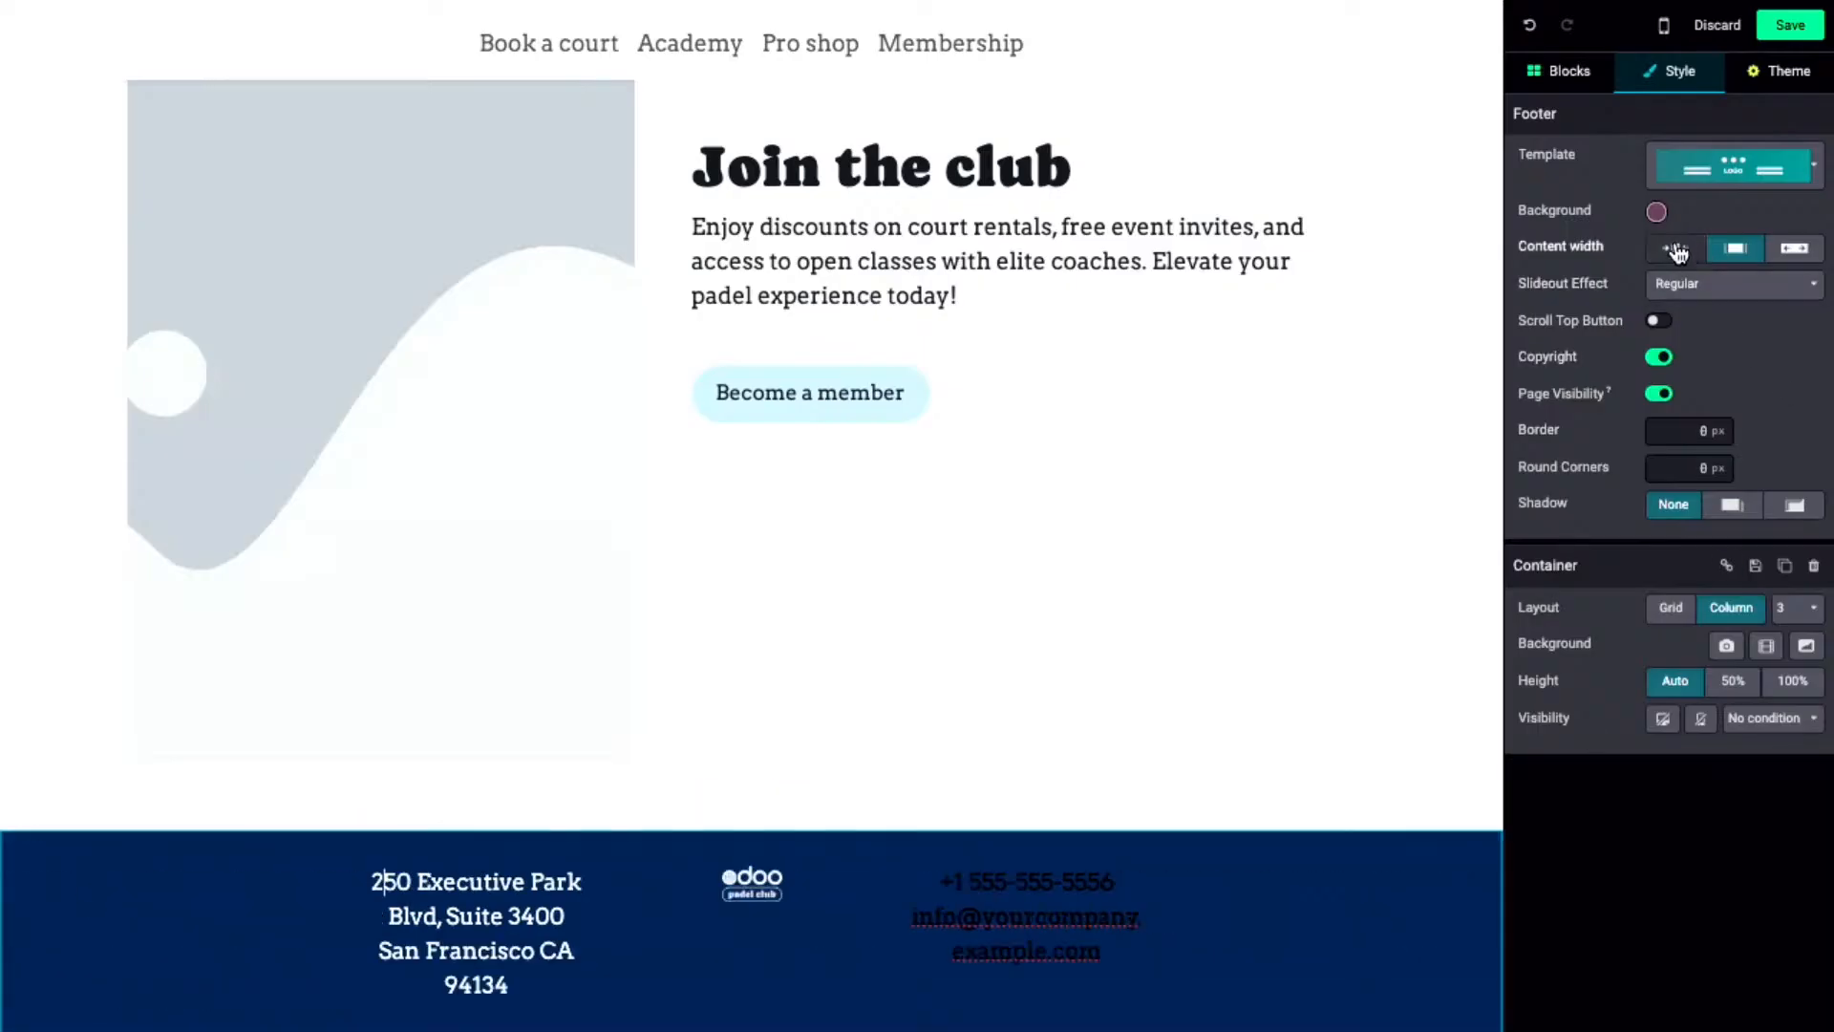
- Reorder the footer columns so the address comes first, the contact details second and the logo last
click(353, 910)
click(420, 833)
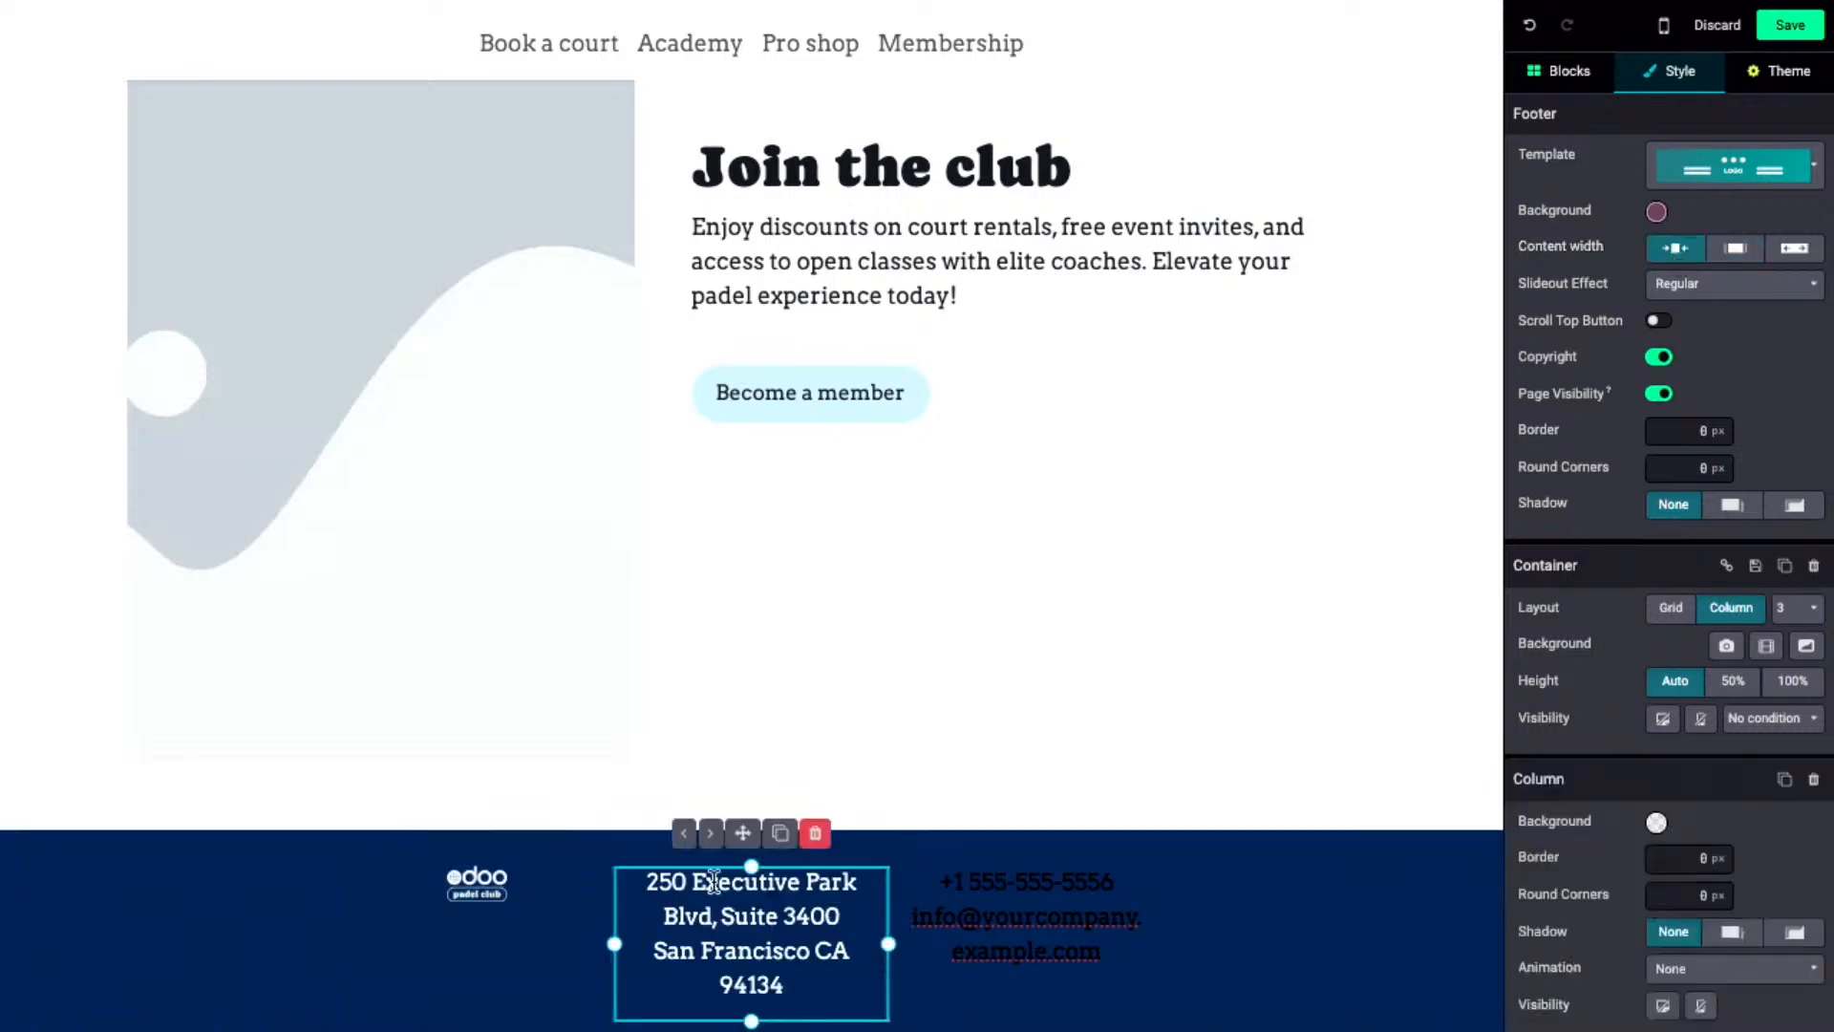
click(917, 871)
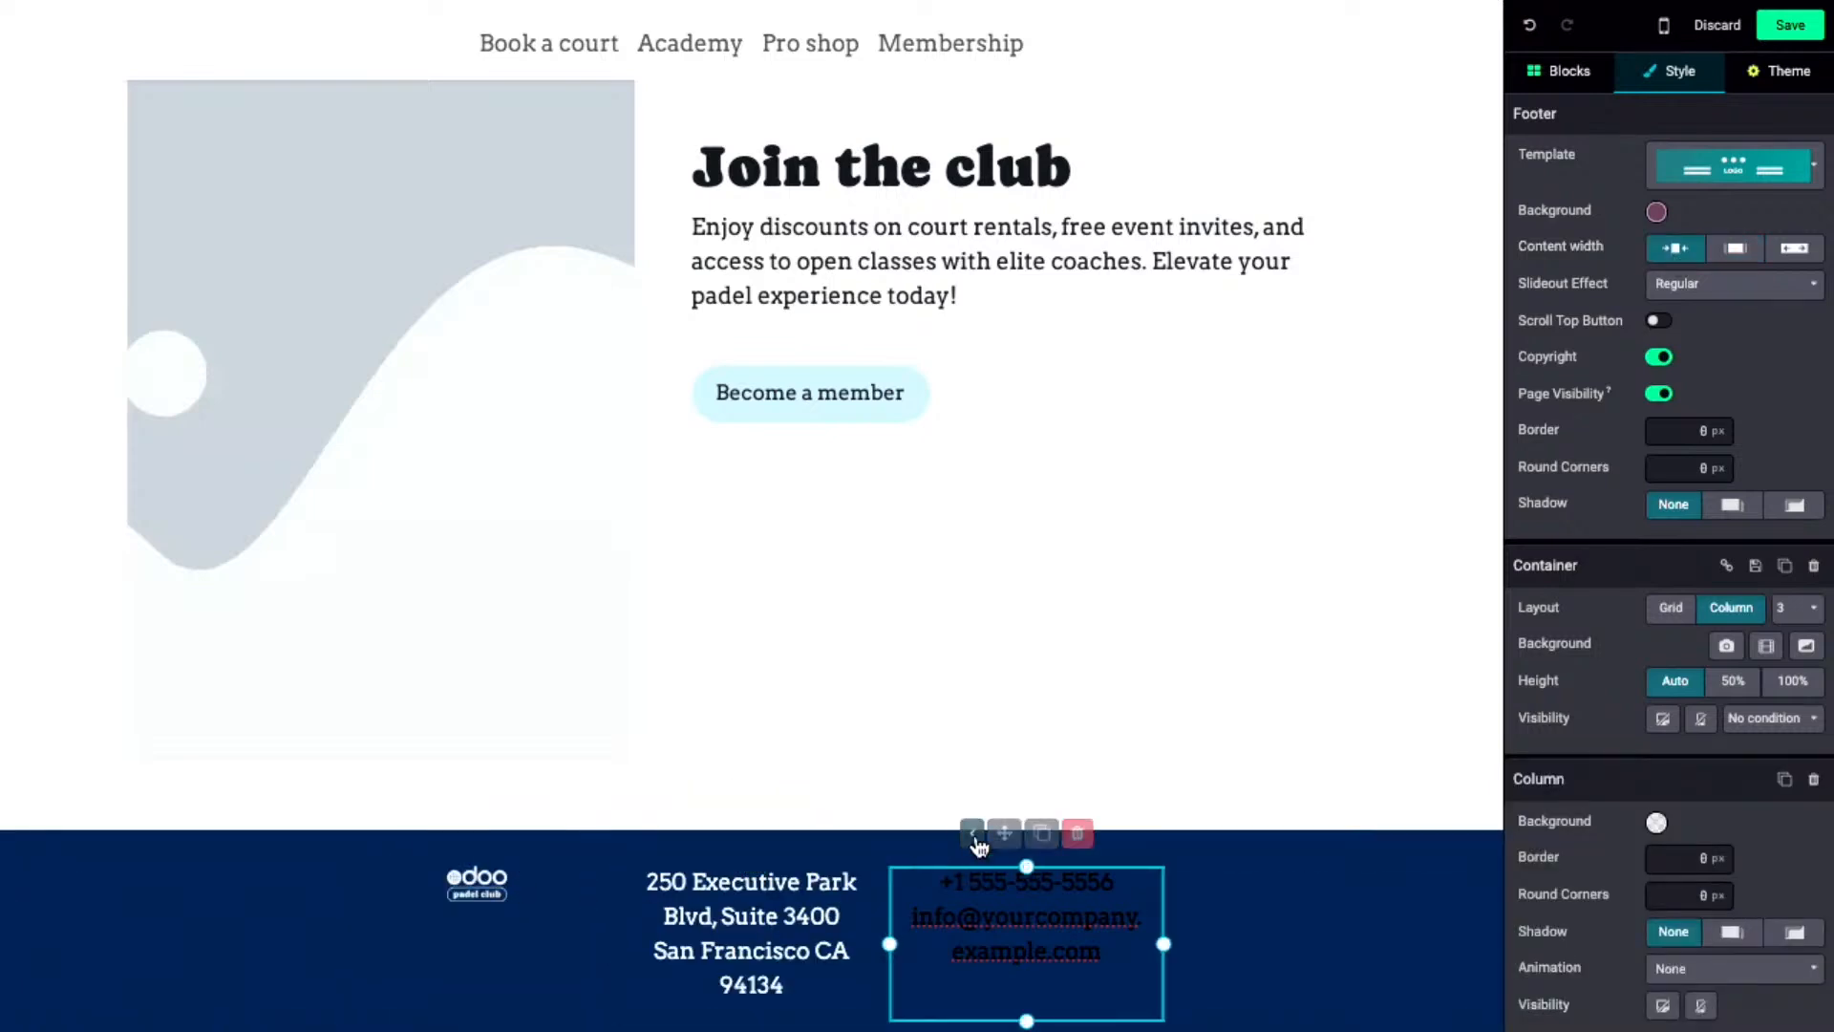
click(961, 833)
click(508, 903)
click(421, 834)
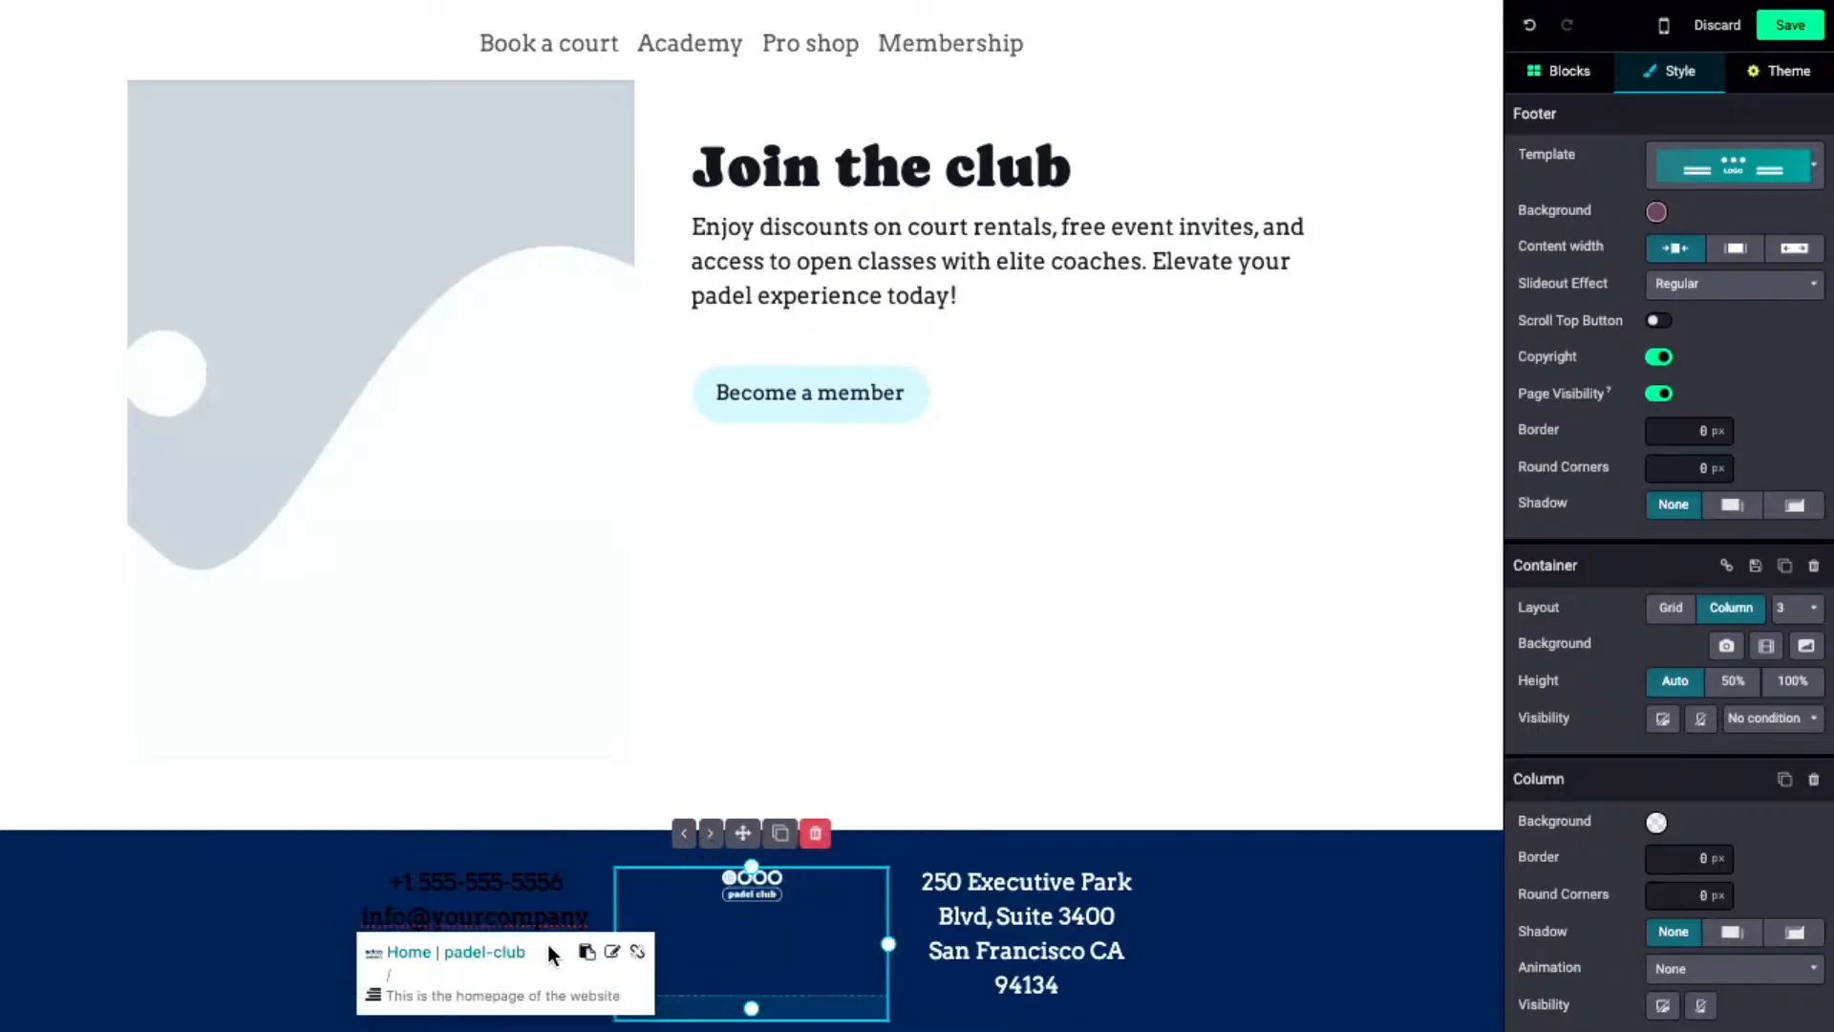
click(528, 909)
click(890, 896)
click(964, 832)
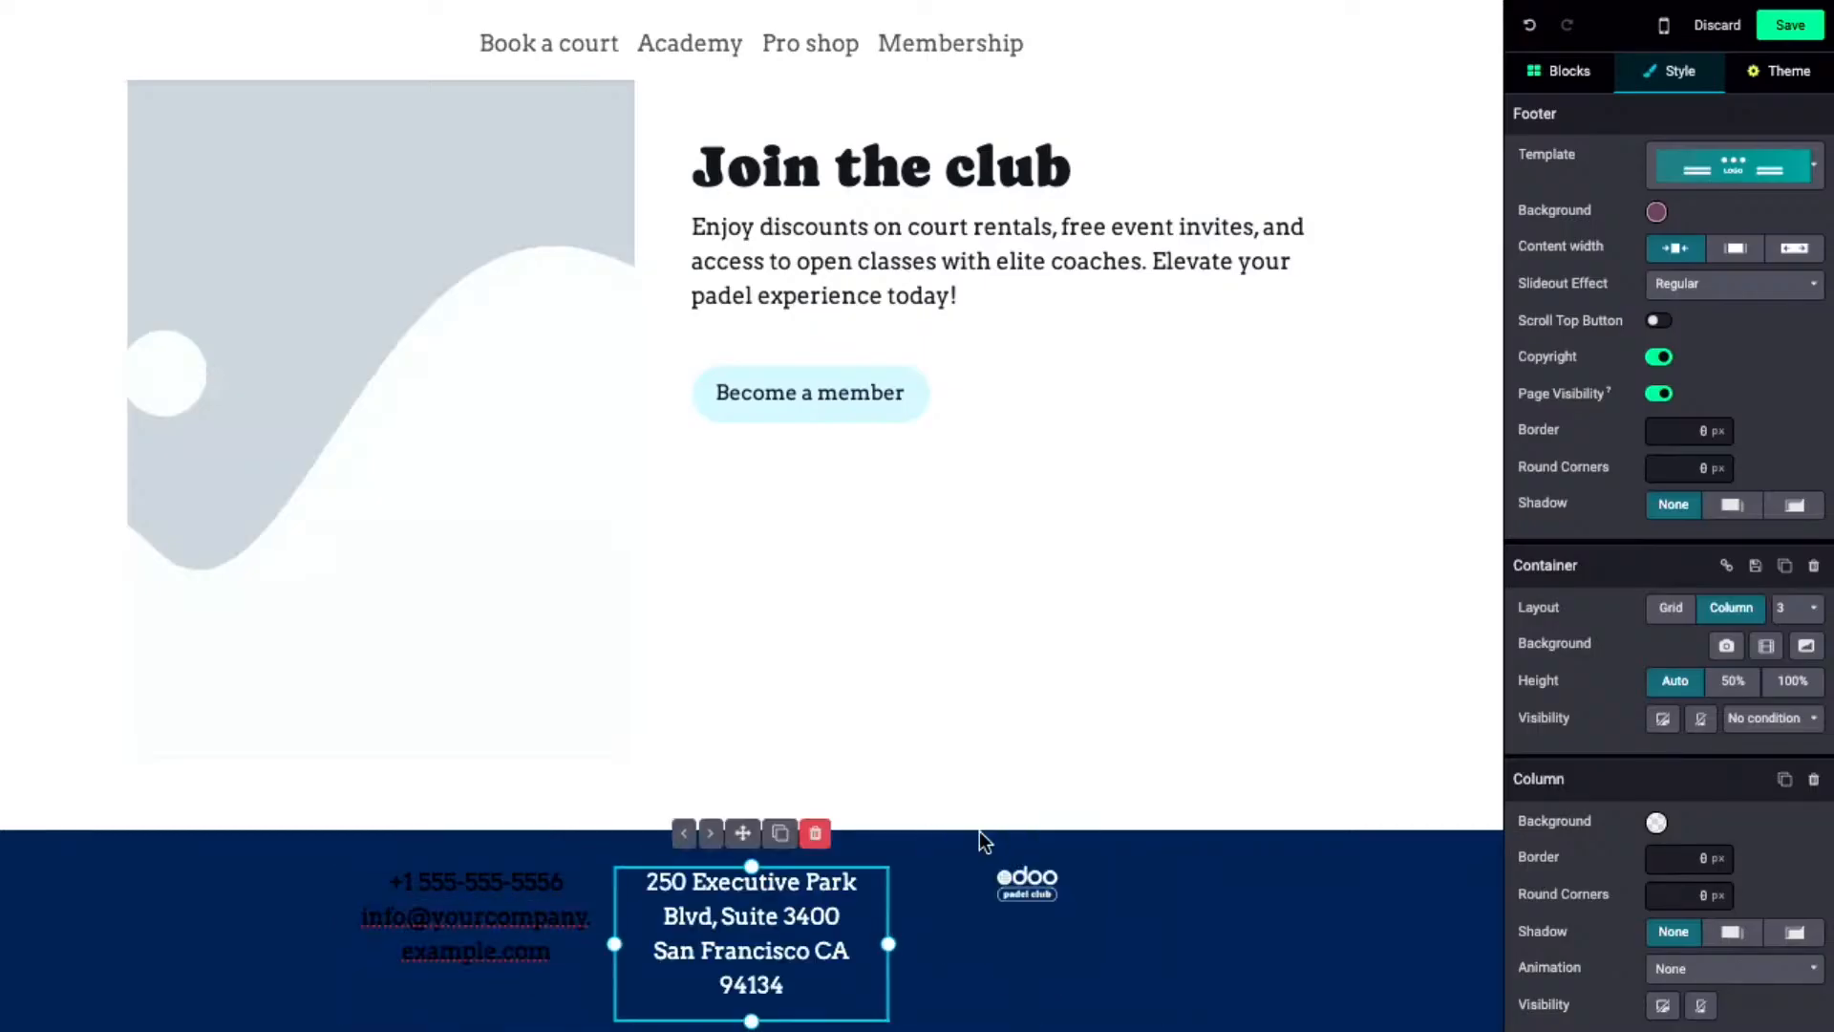
click(694, 835)
- Widen the address, contact details and logo columns to the full footer content width so they stack vertically
drag(615, 944, 1202, 934)
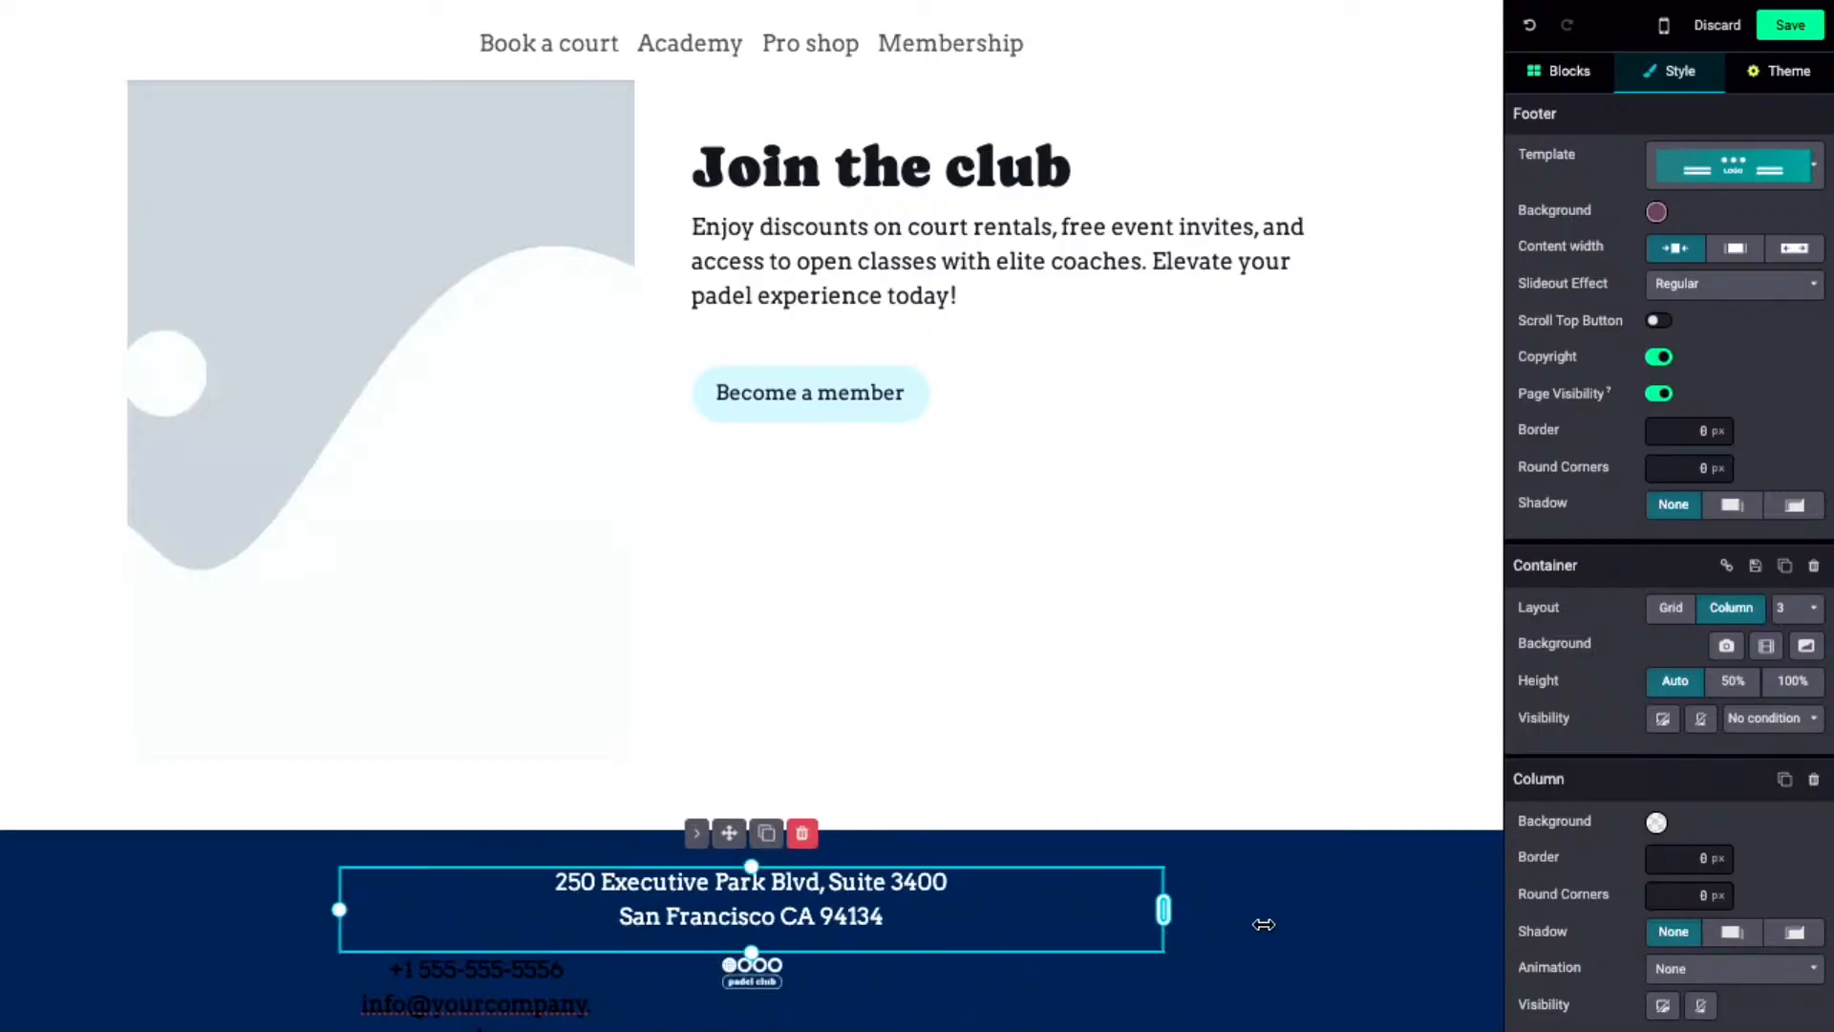
click(360, 984)
scroll(360, 984, down, 1)
drag(613, 919, 1195, 926)
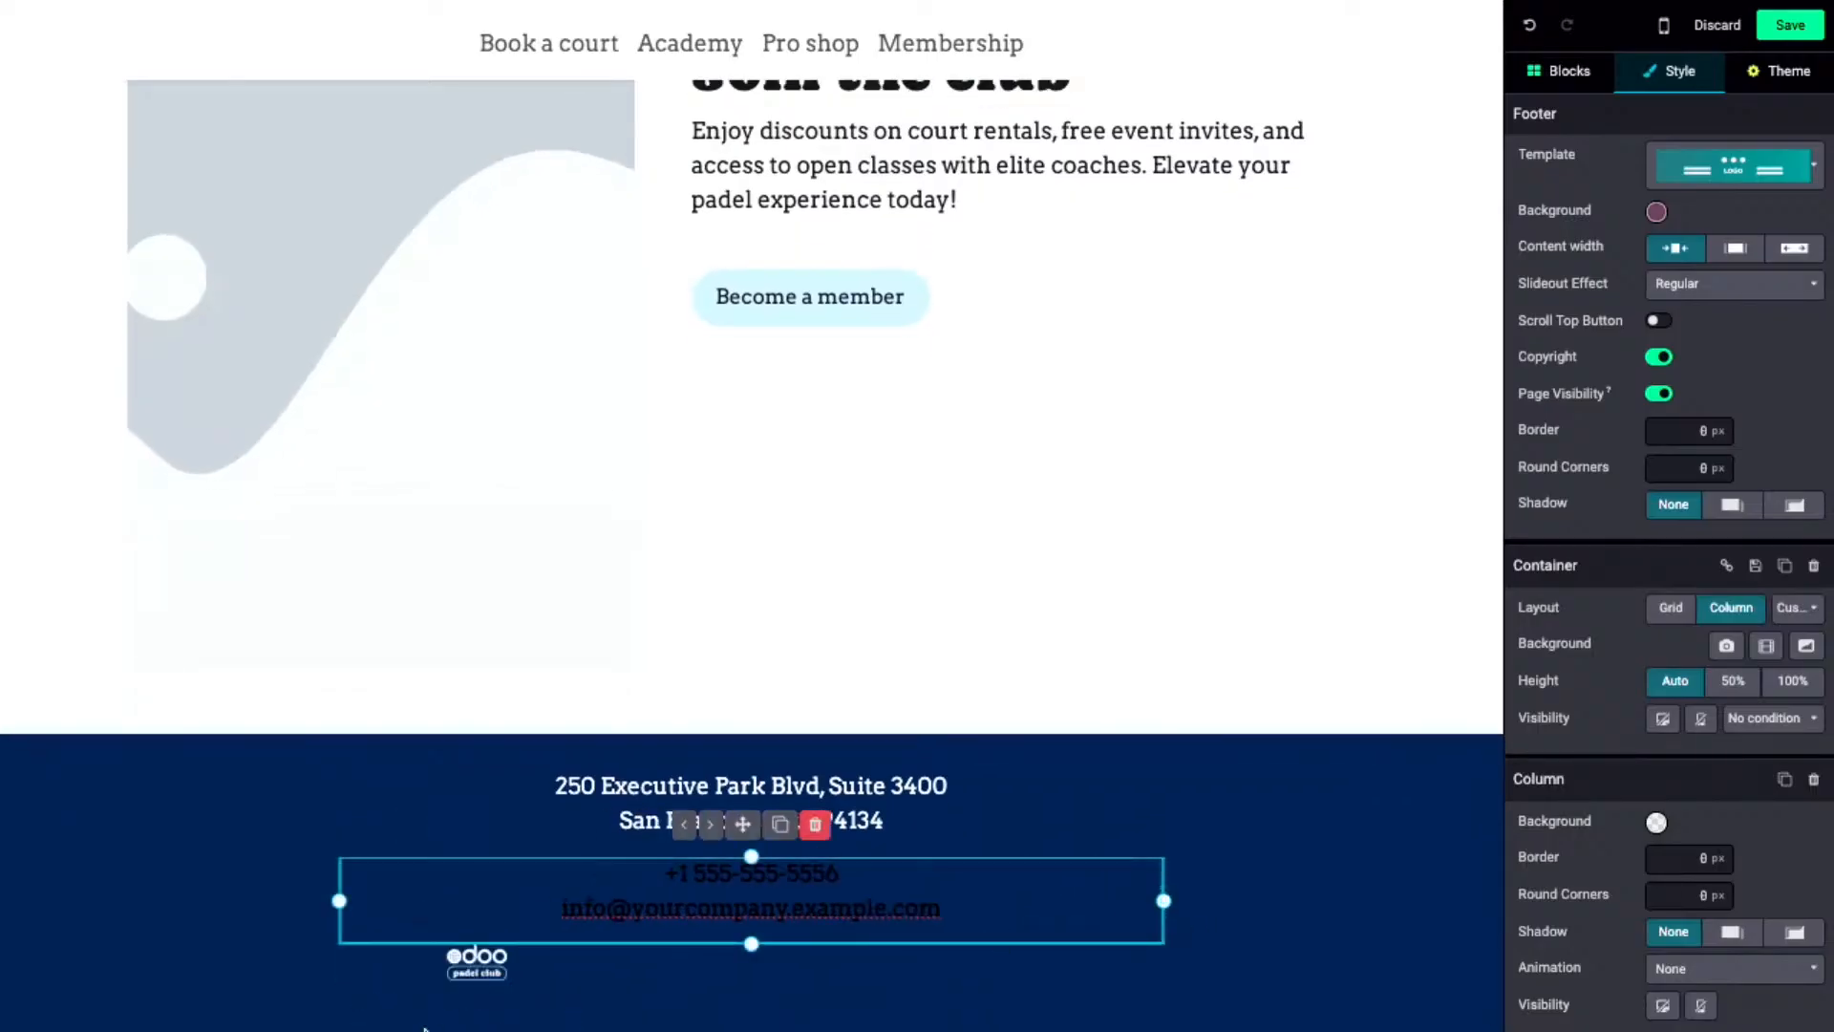
click(429, 964)
drag(616, 984, 1265, 982)
scroll(1211, 629, down, 2)
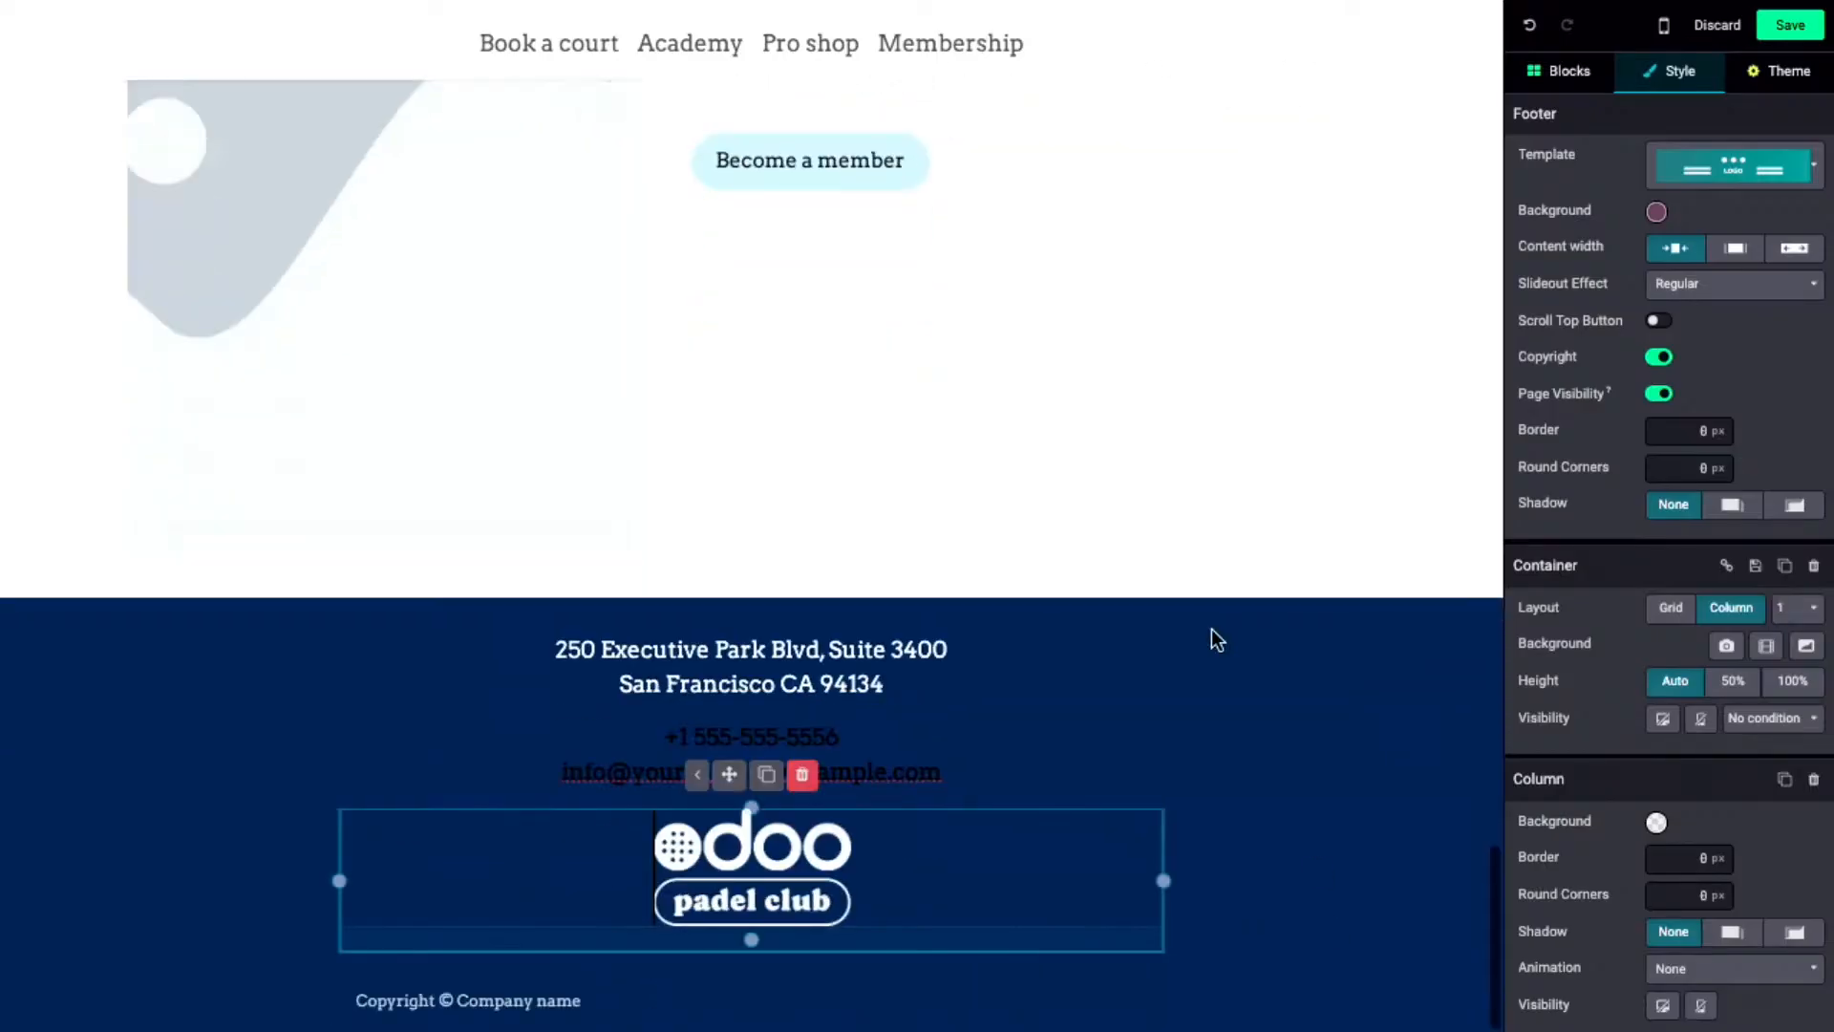
- Change the text color of the footer's phone and e-mail lines to the light yellow #FCFFA6
click(659, 734)
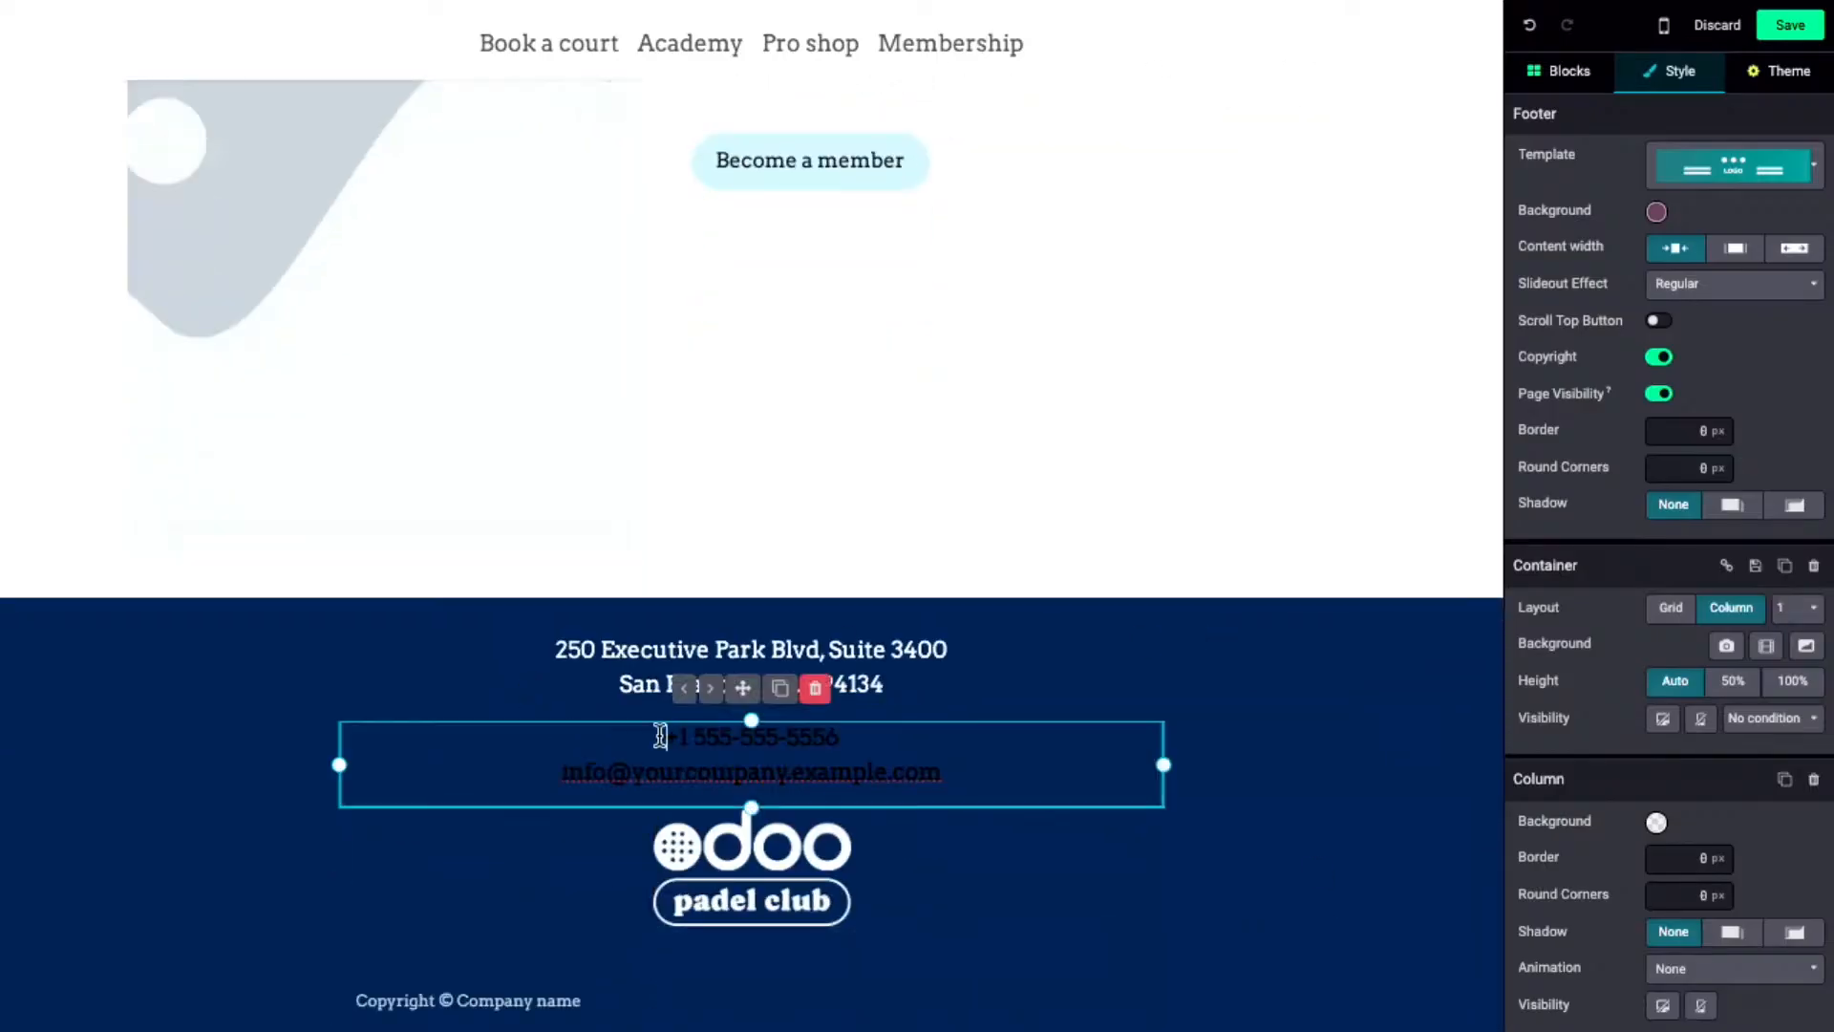
drag(659, 733, 994, 778)
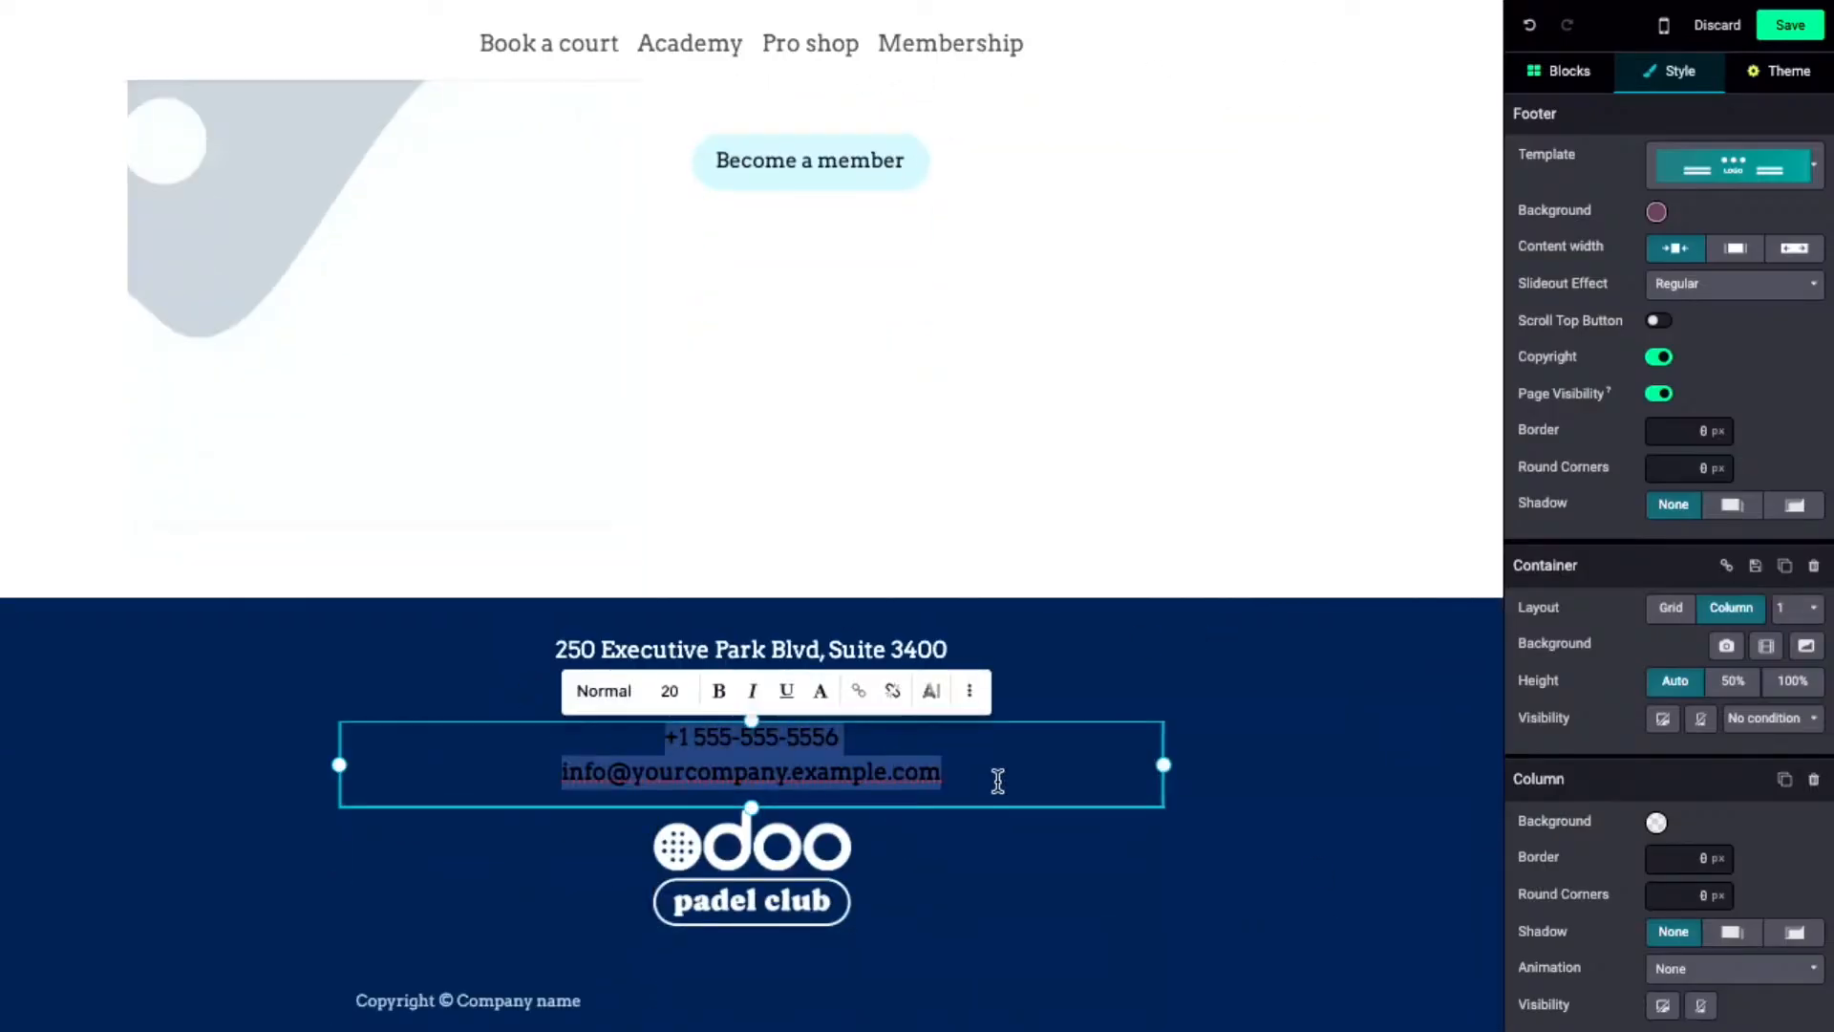
click(819, 691)
click(750, 779)
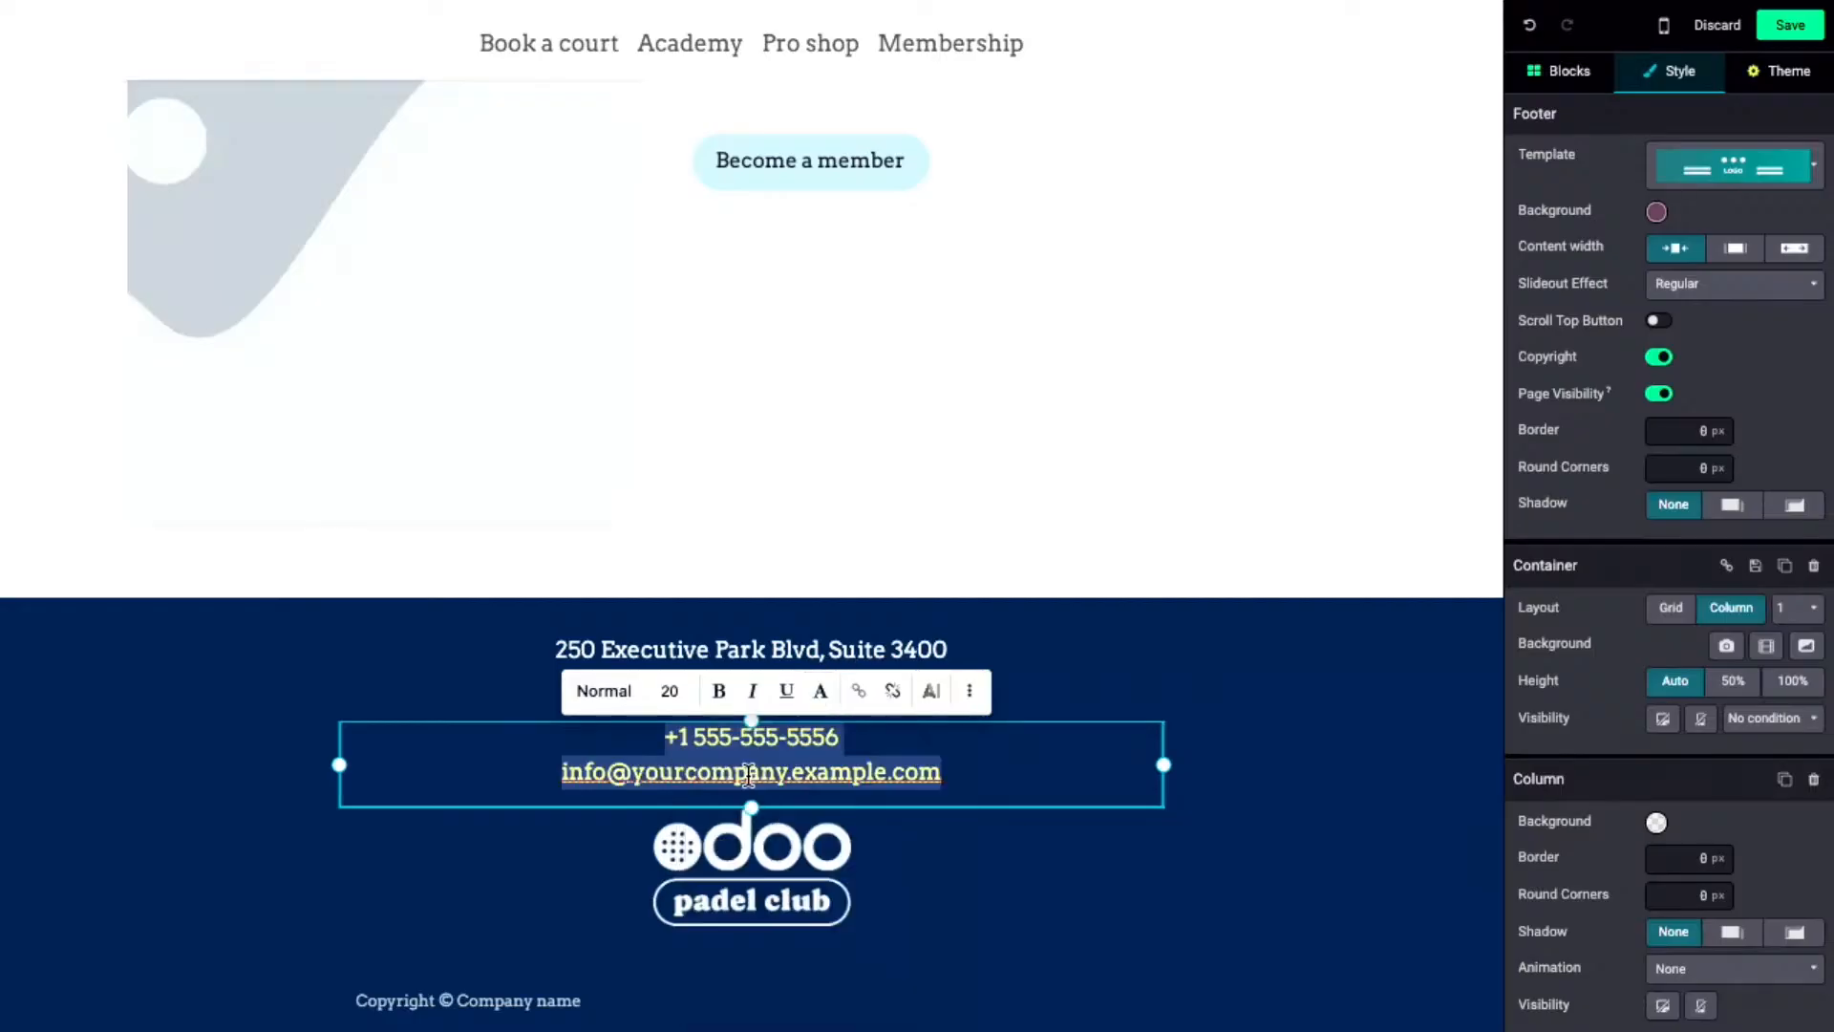
click(819, 691)
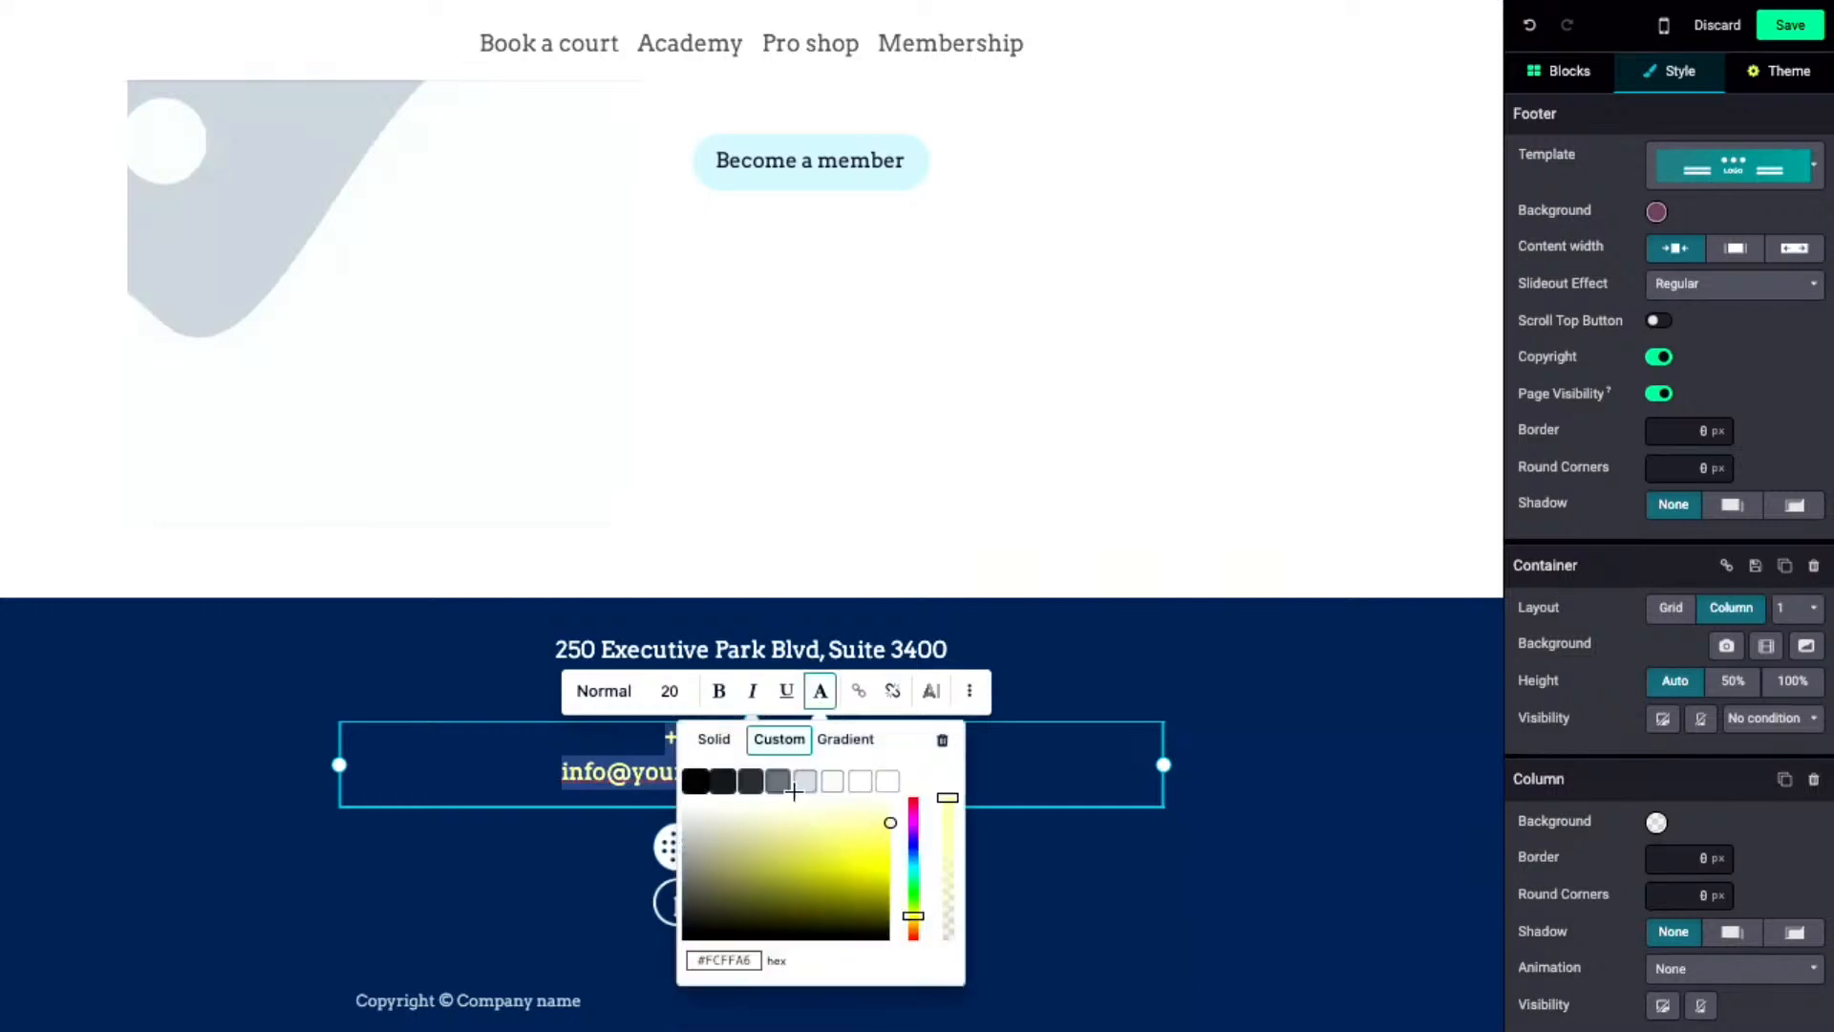
click(819, 692)
click(1253, 669)
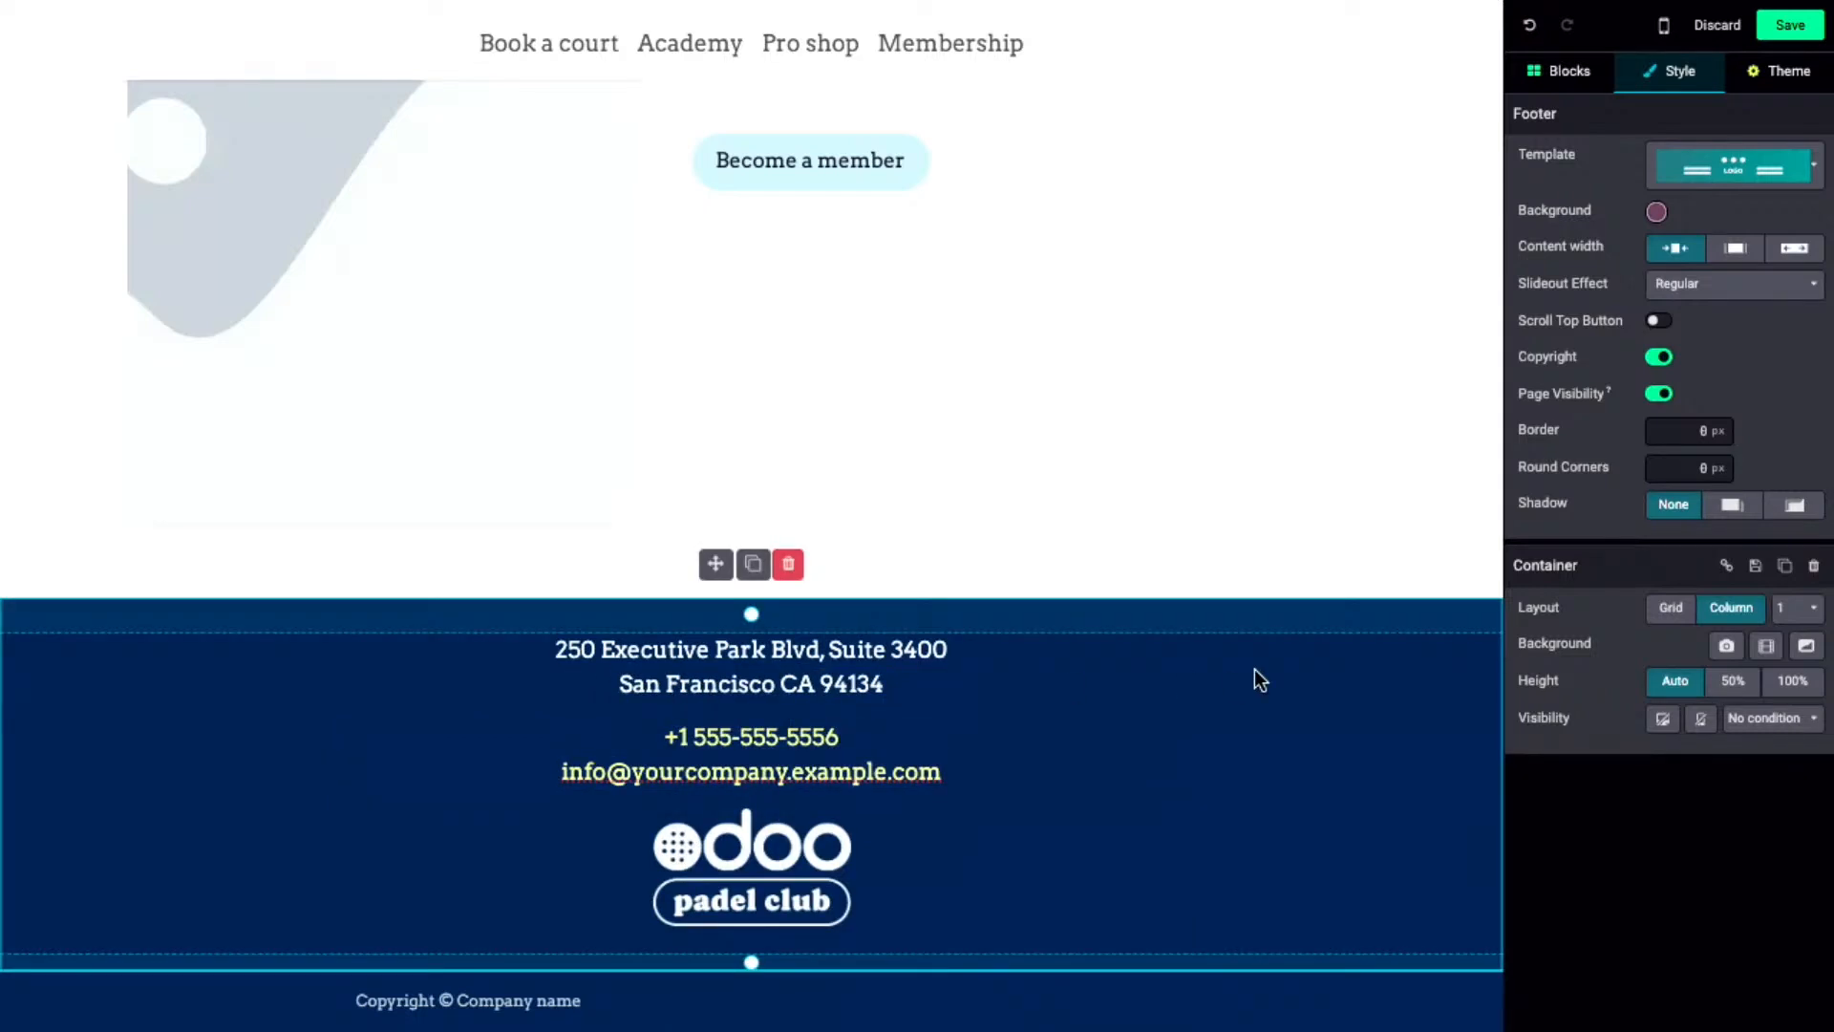
- Save the website changes and review the published page from the footer up to the header
click(1802, 34)
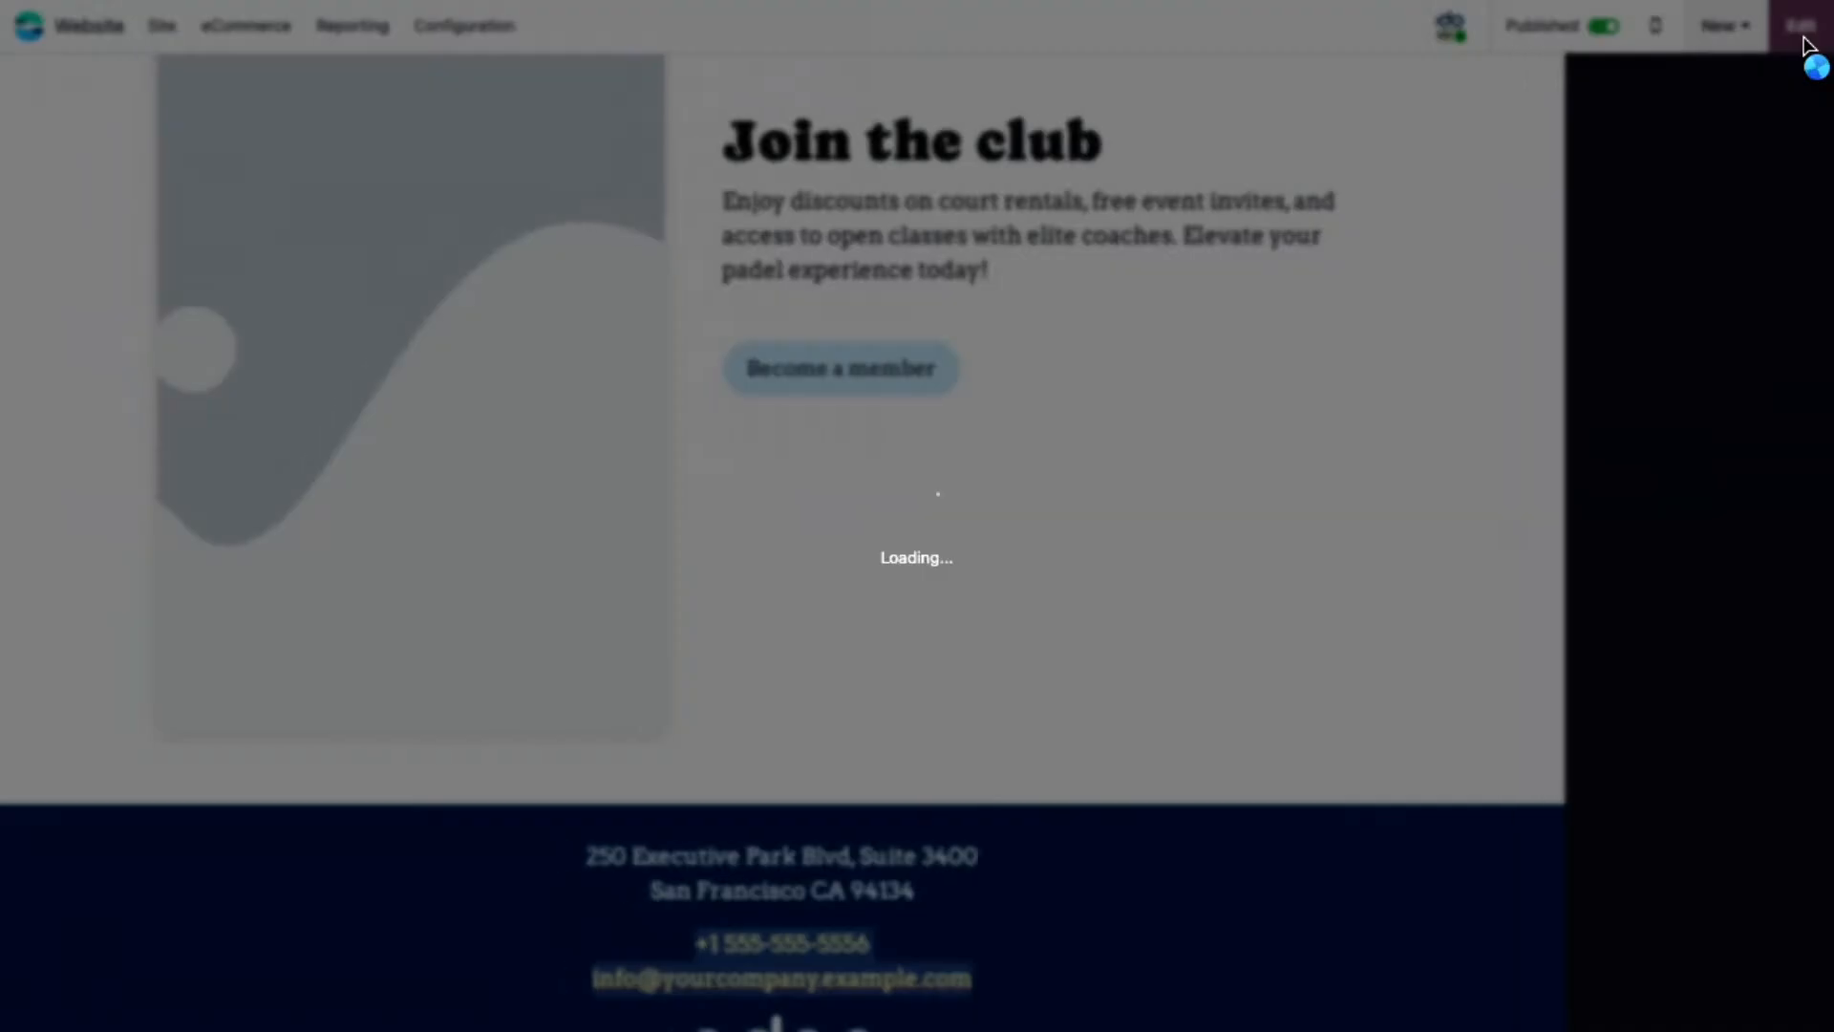
scroll(962, 416, up, 3)
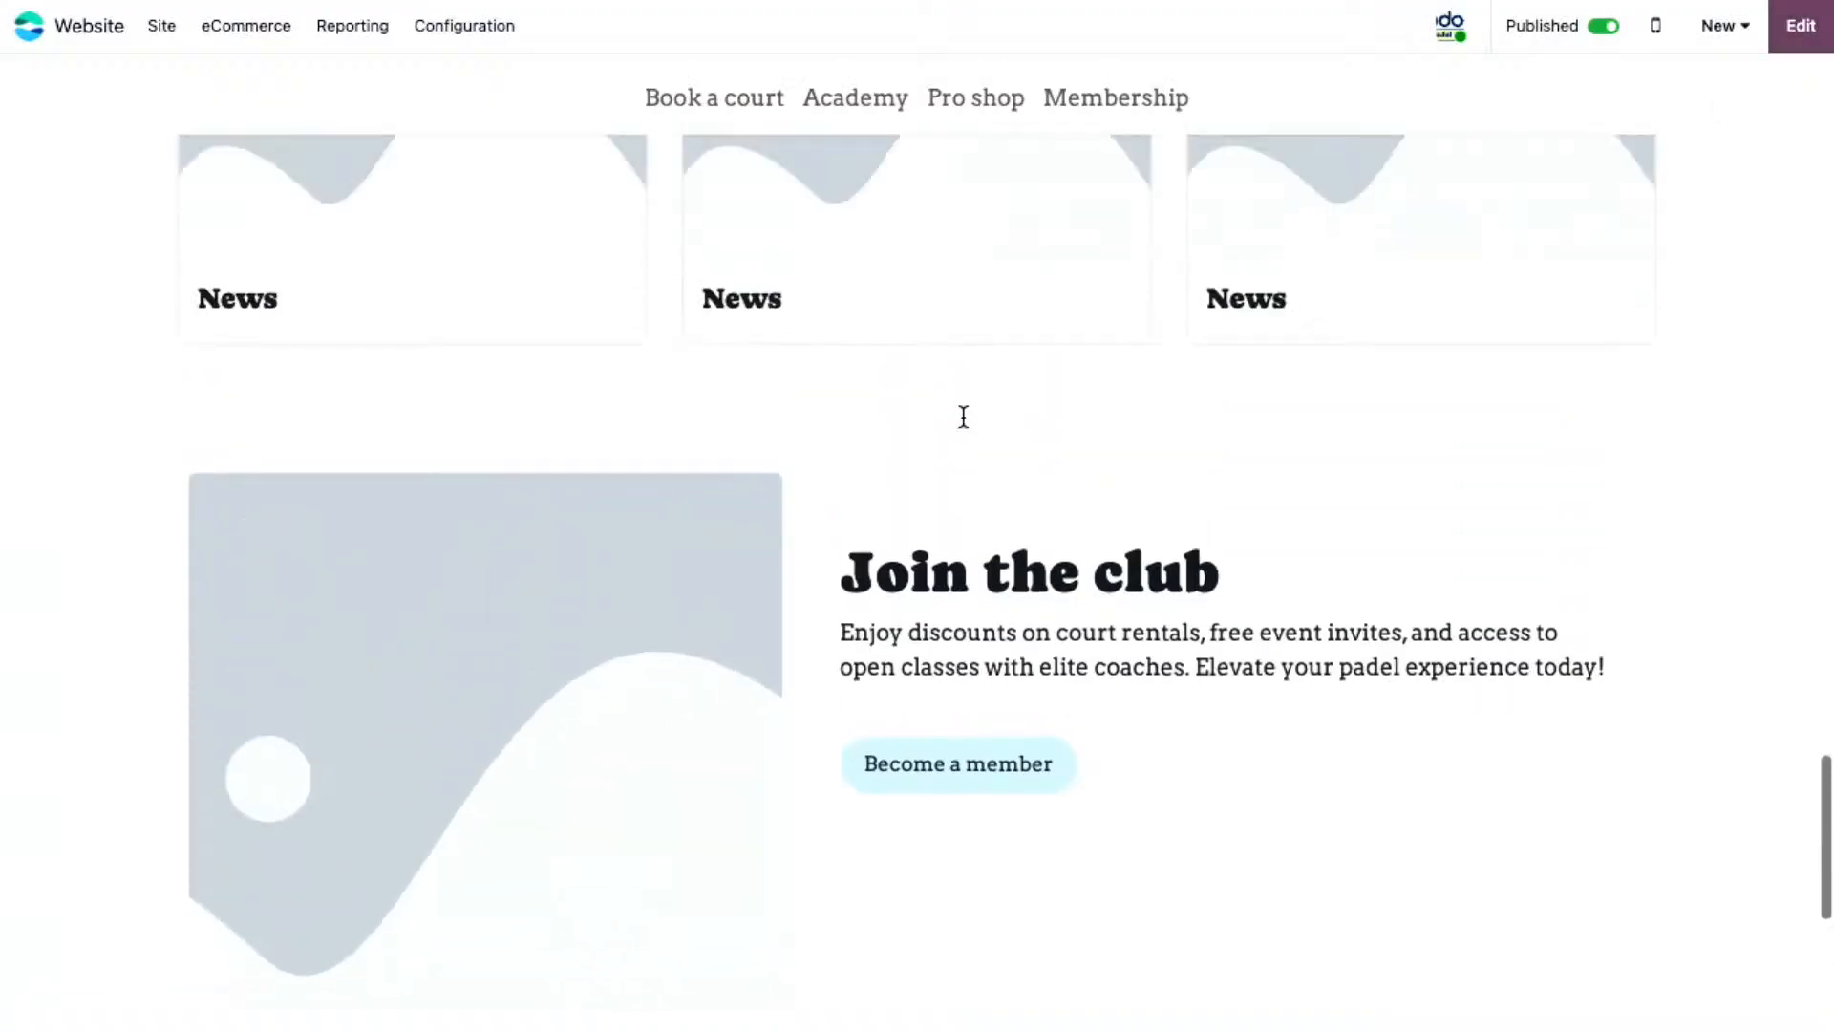
scroll(962, 416, down, 5)
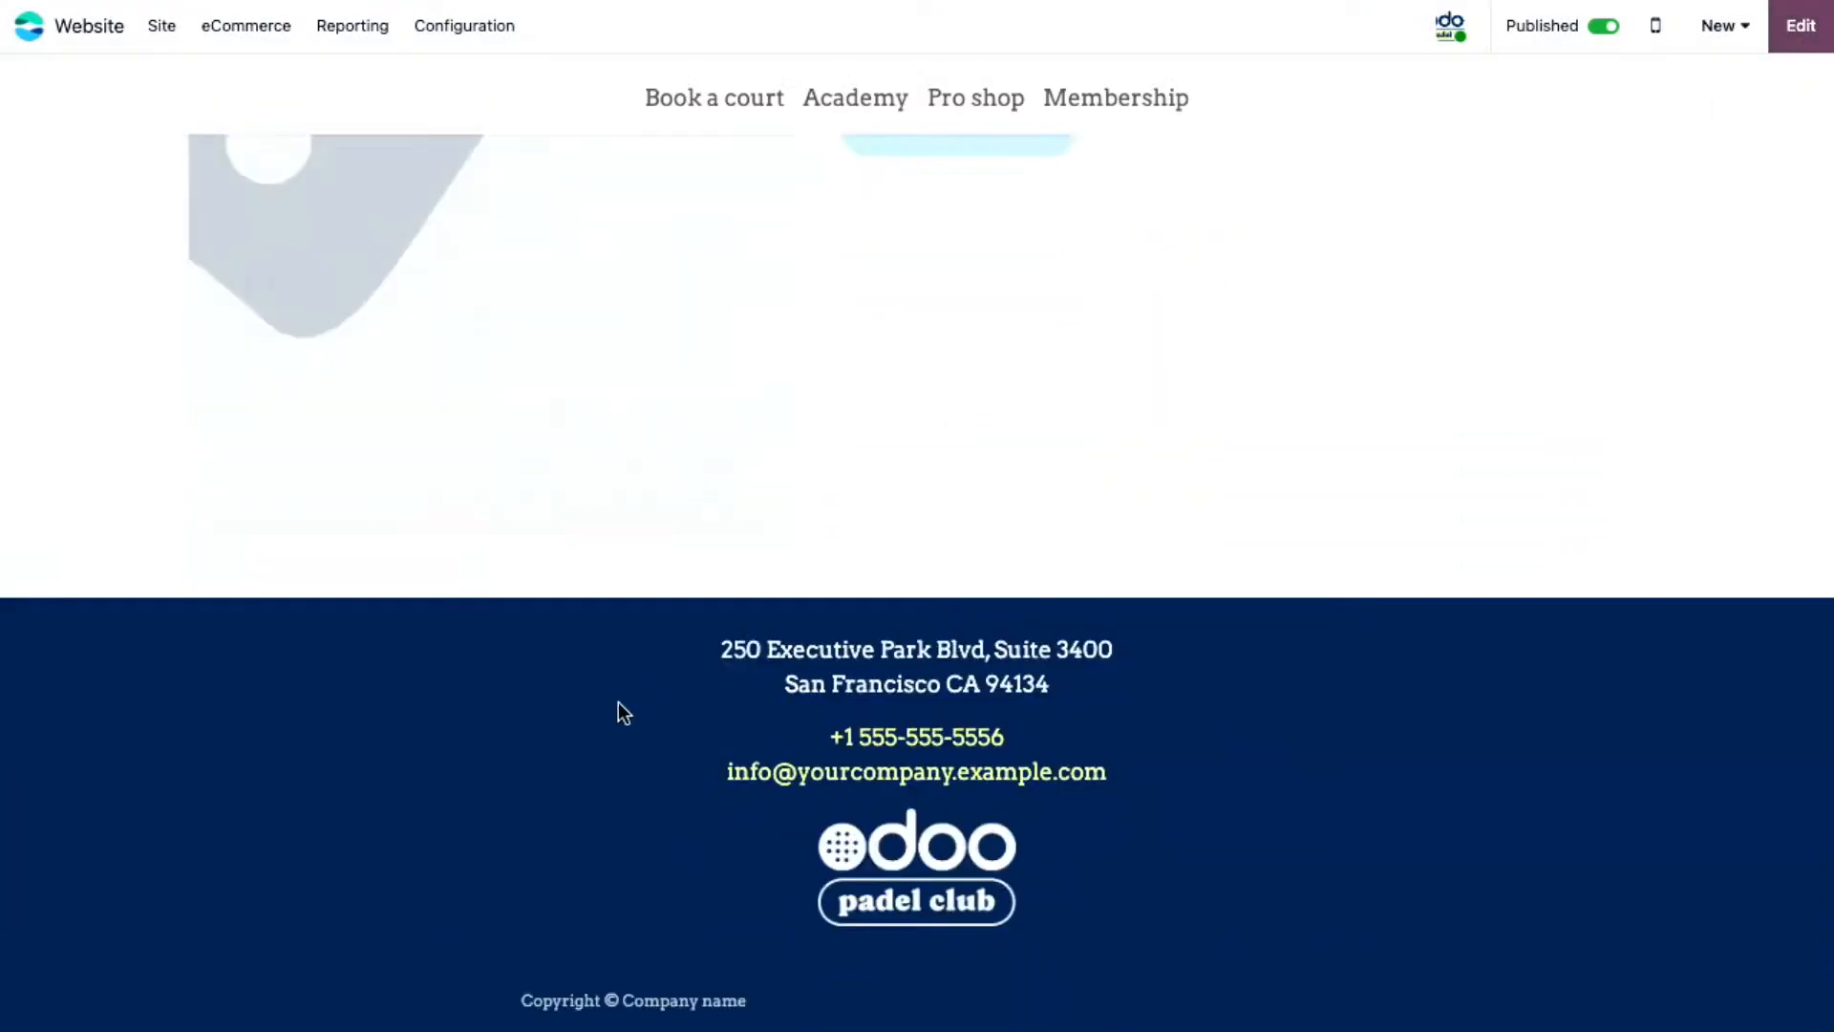
scroll(619, 706, up, 15)
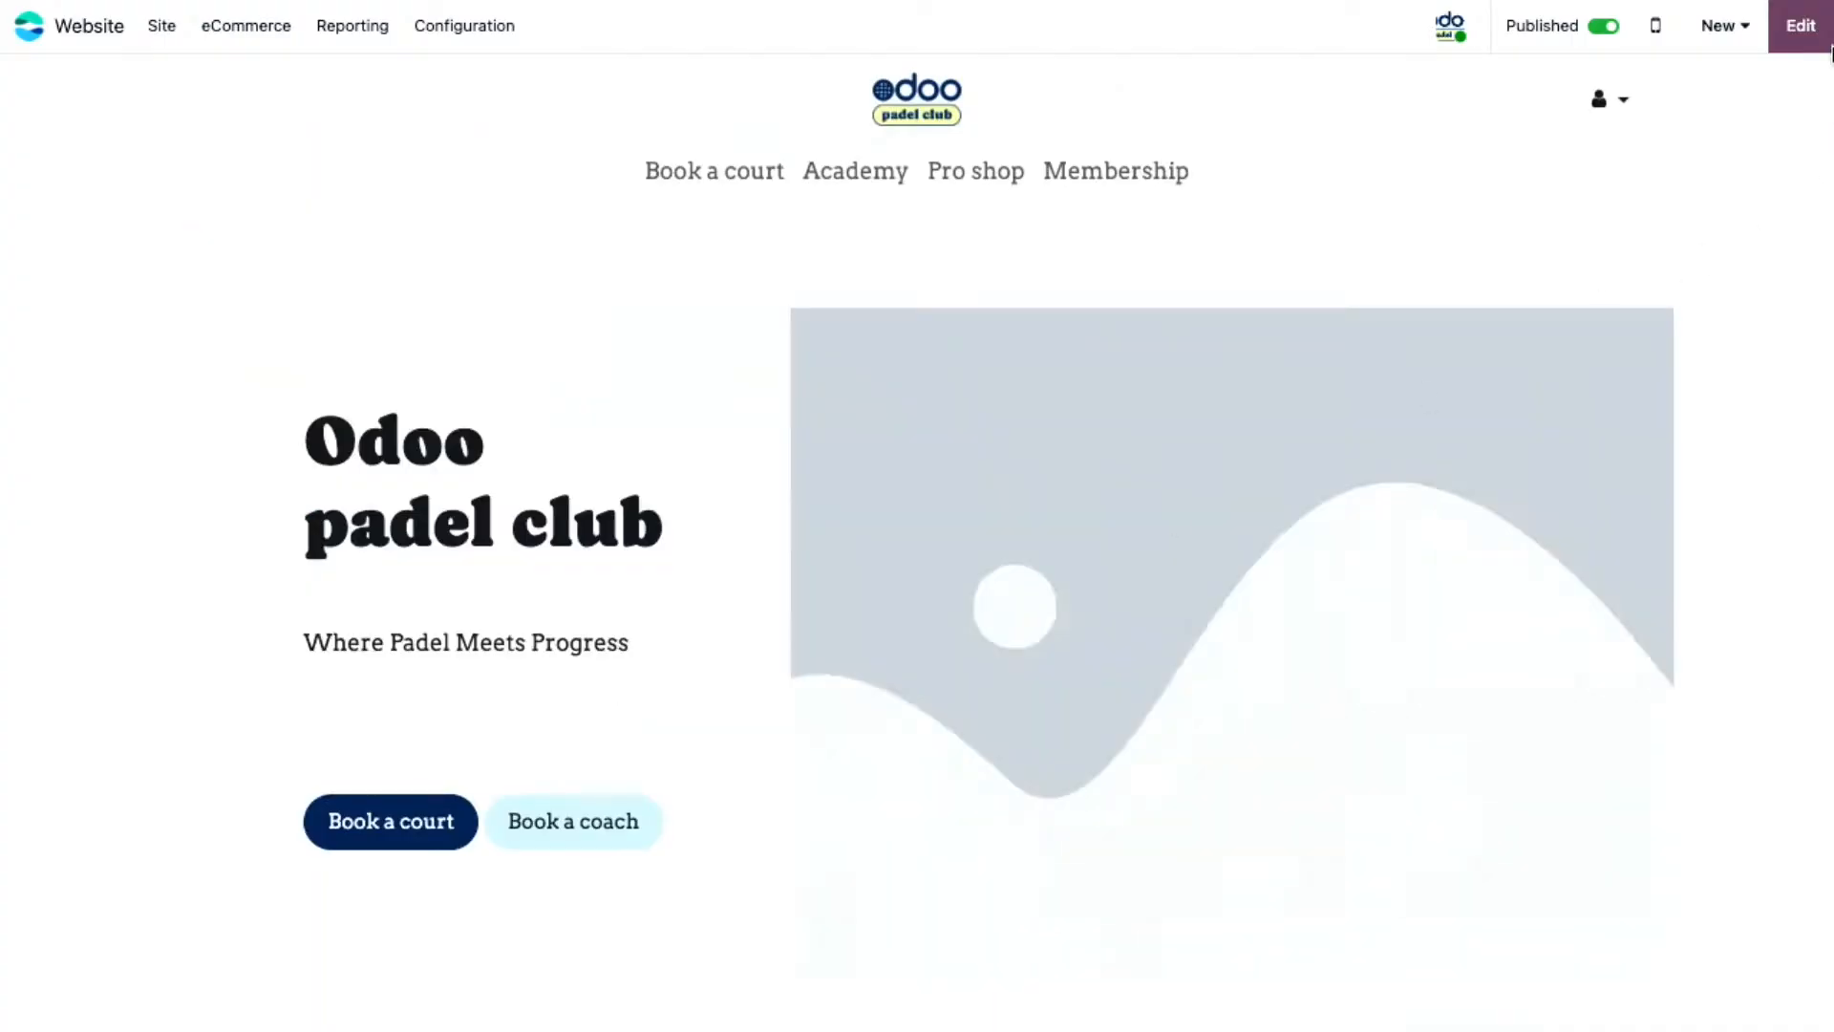
- Reopen the page for editing and replace the intro's placeholder image with the "padel" search photo of a player on a blue court
click(1801, 23)
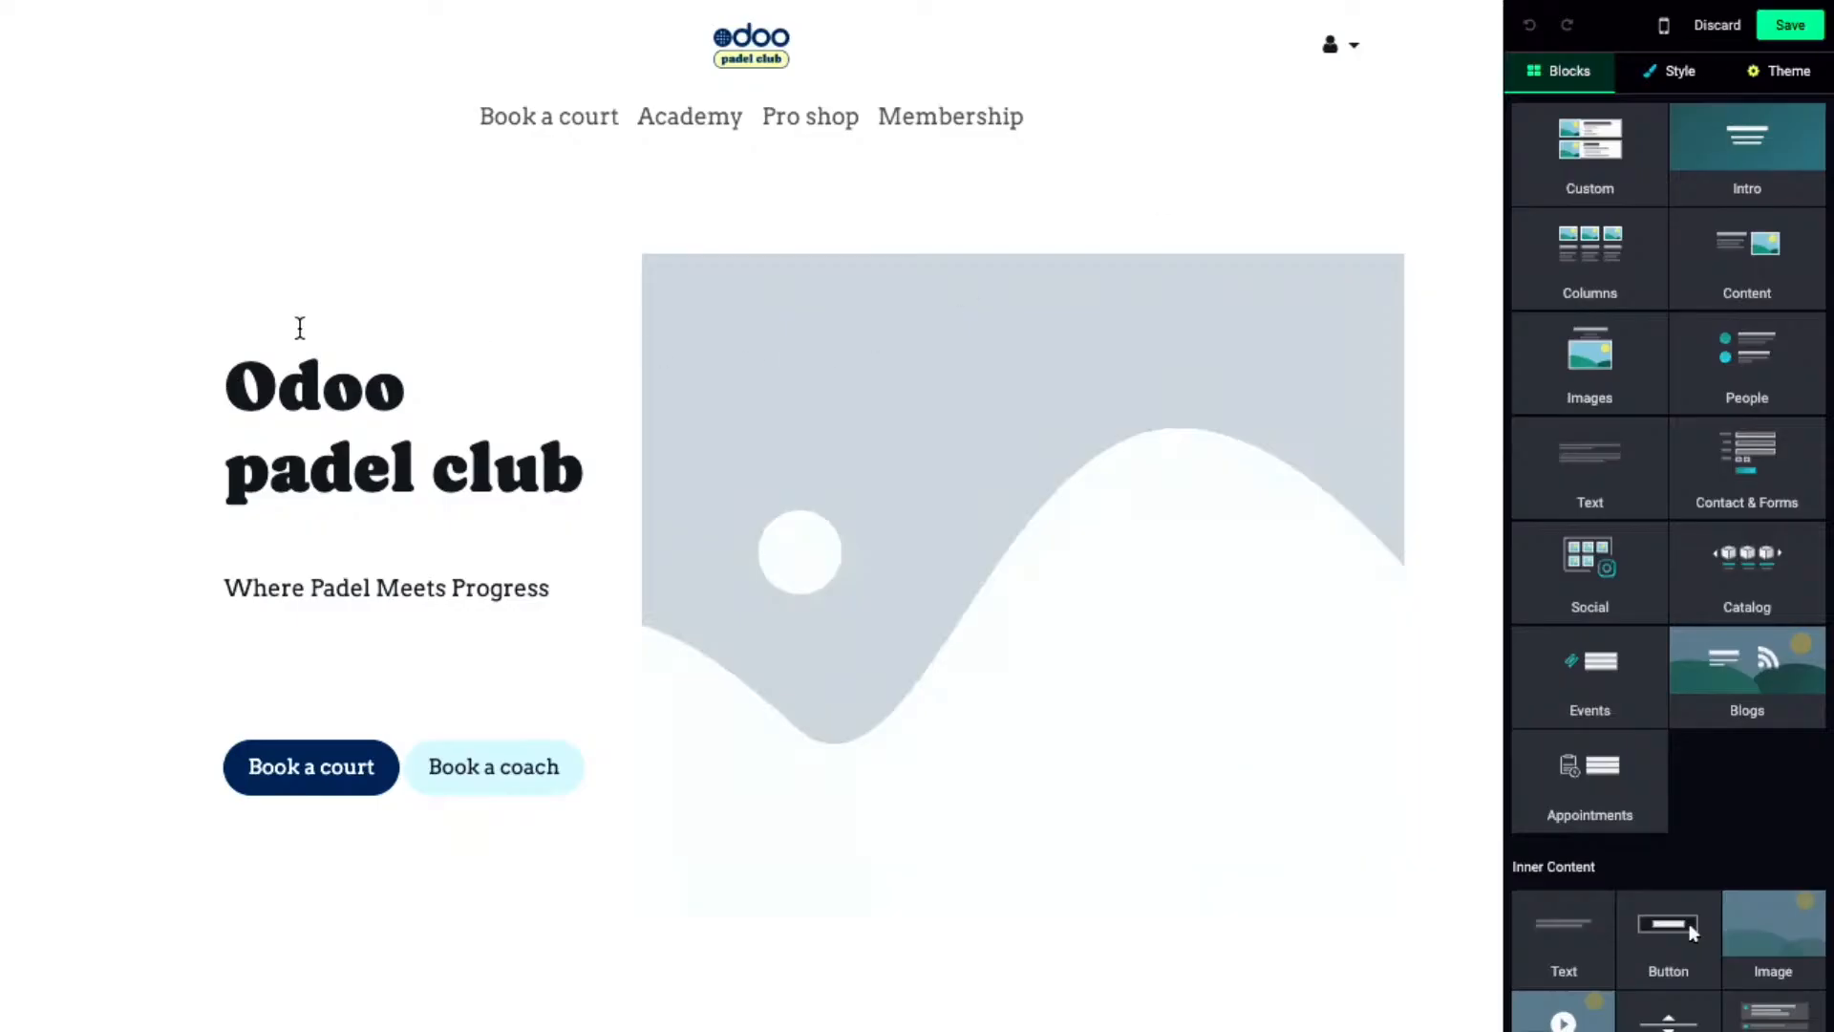
click(188, 308)
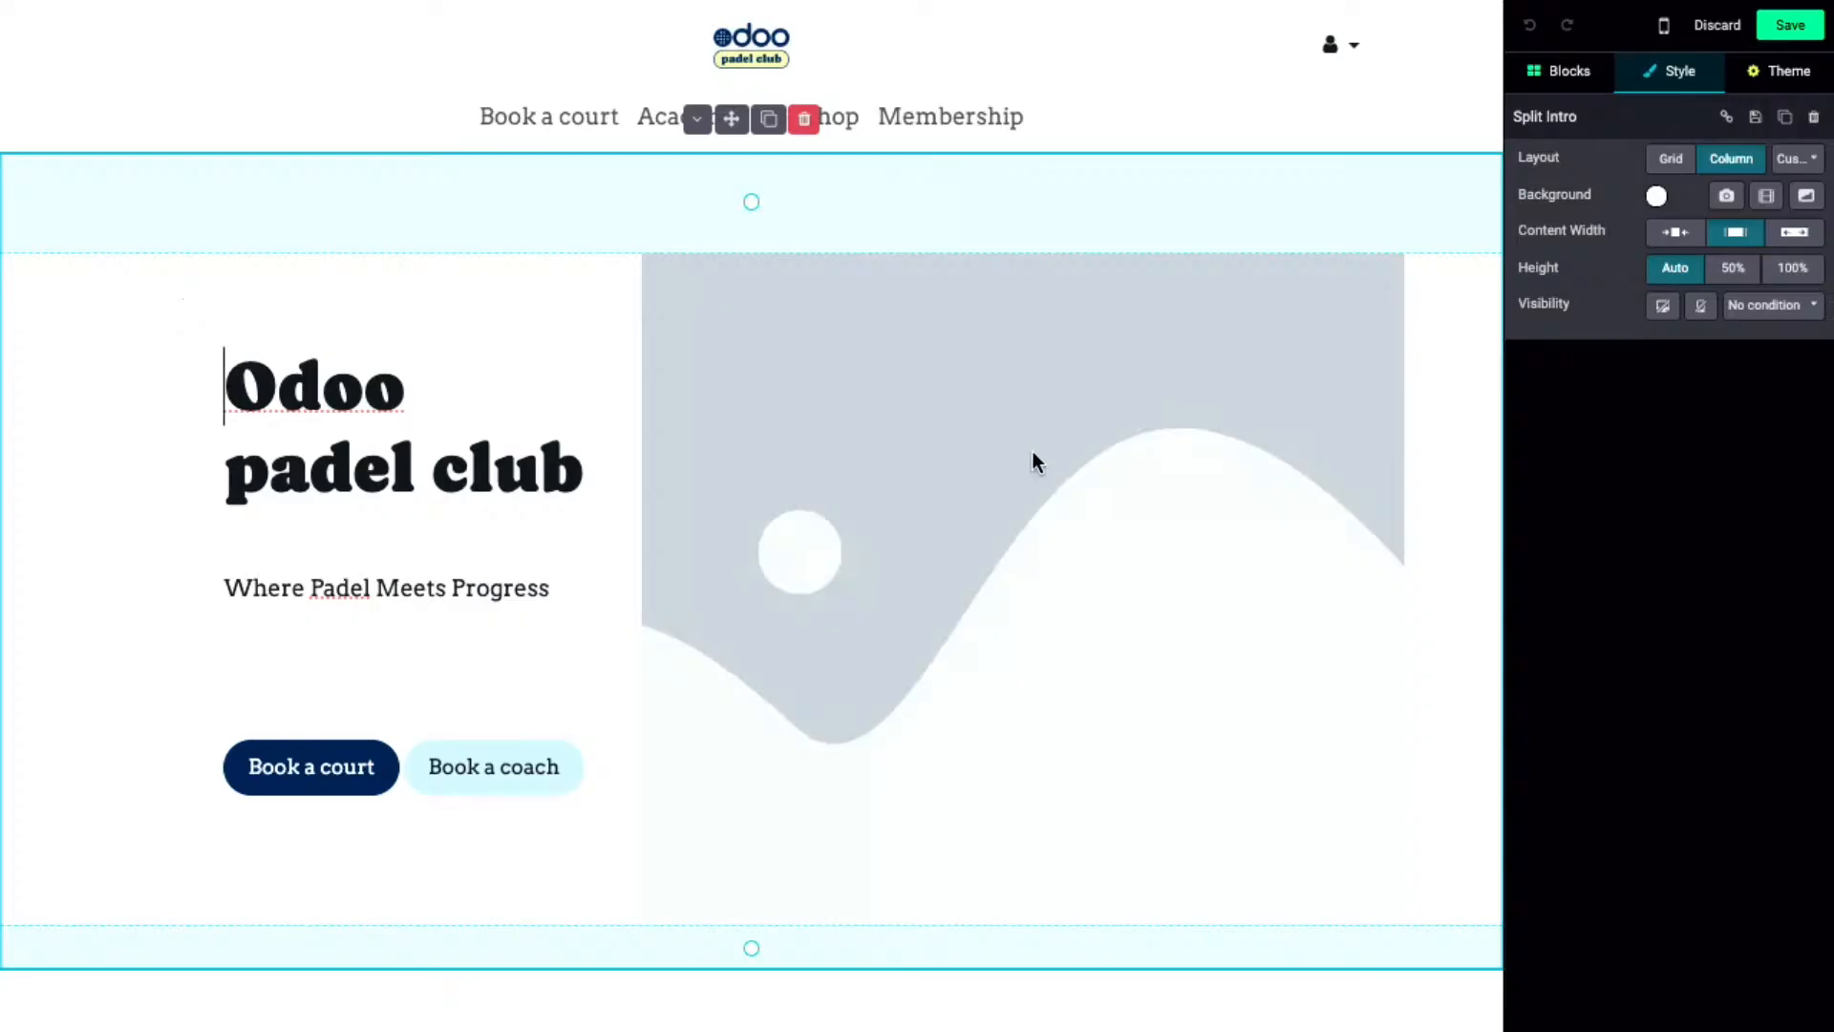
click(1113, 441)
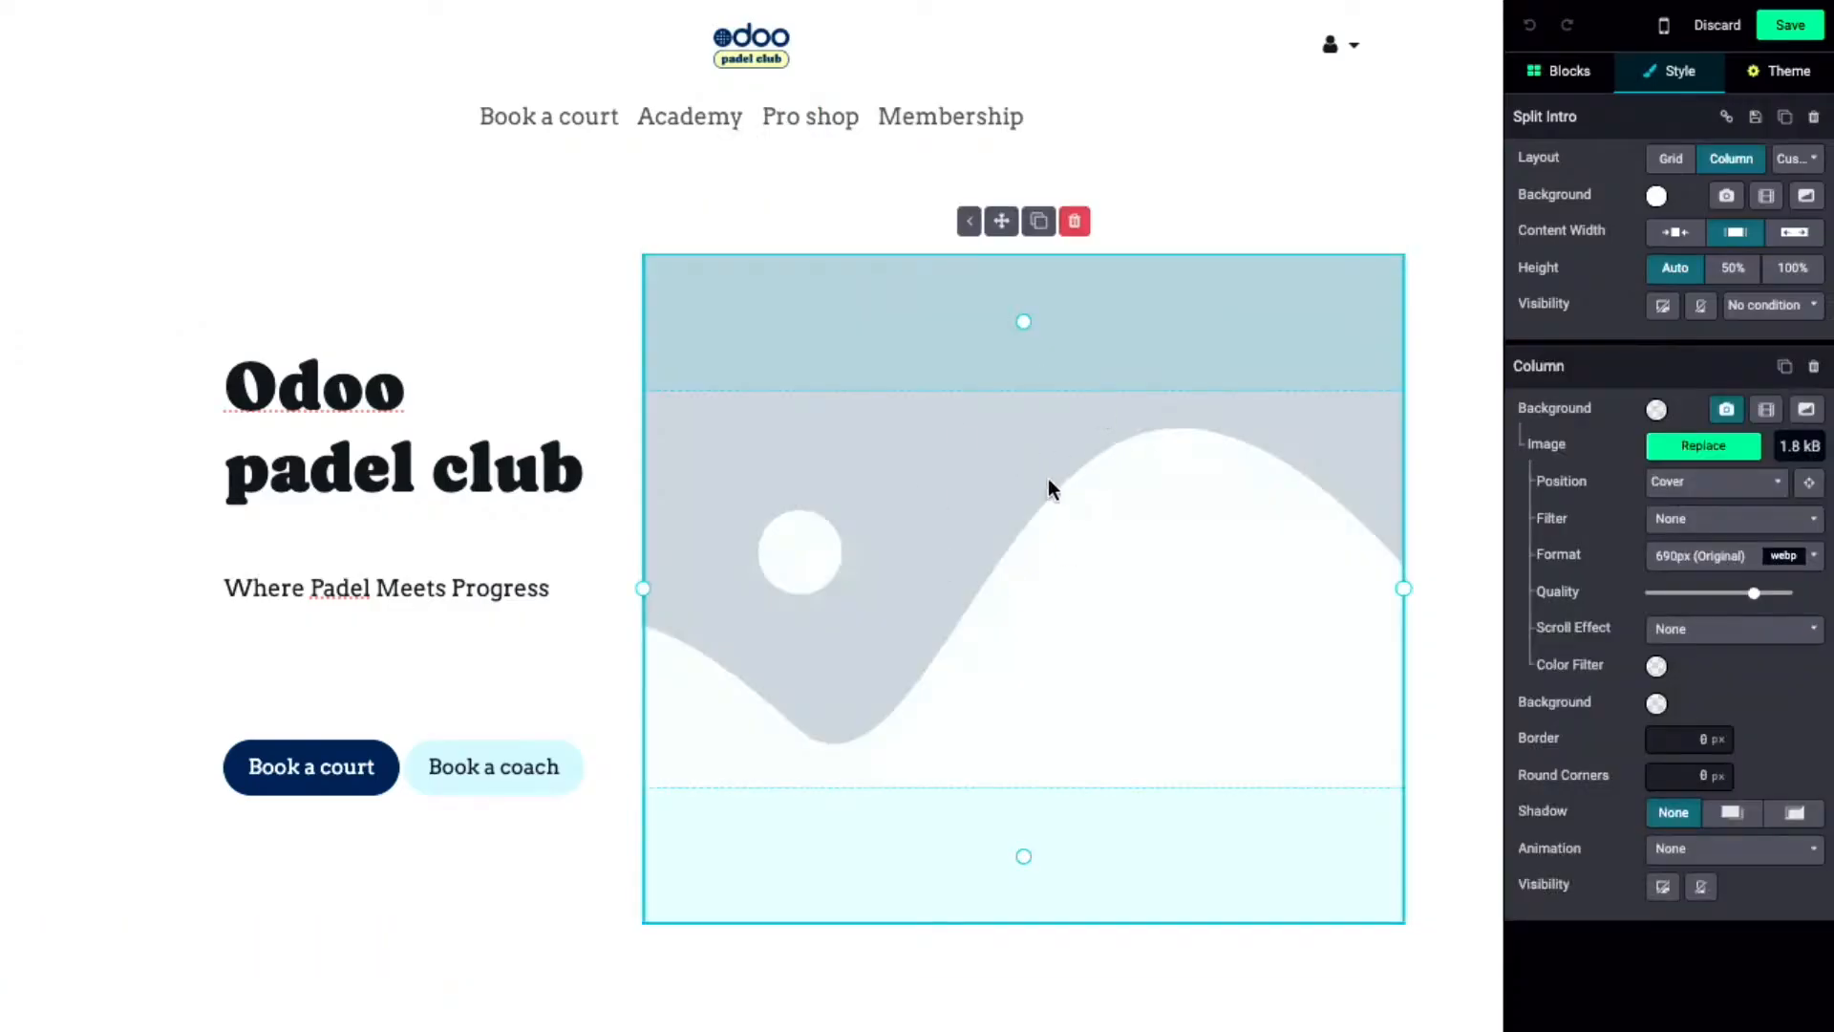
click(1705, 449)
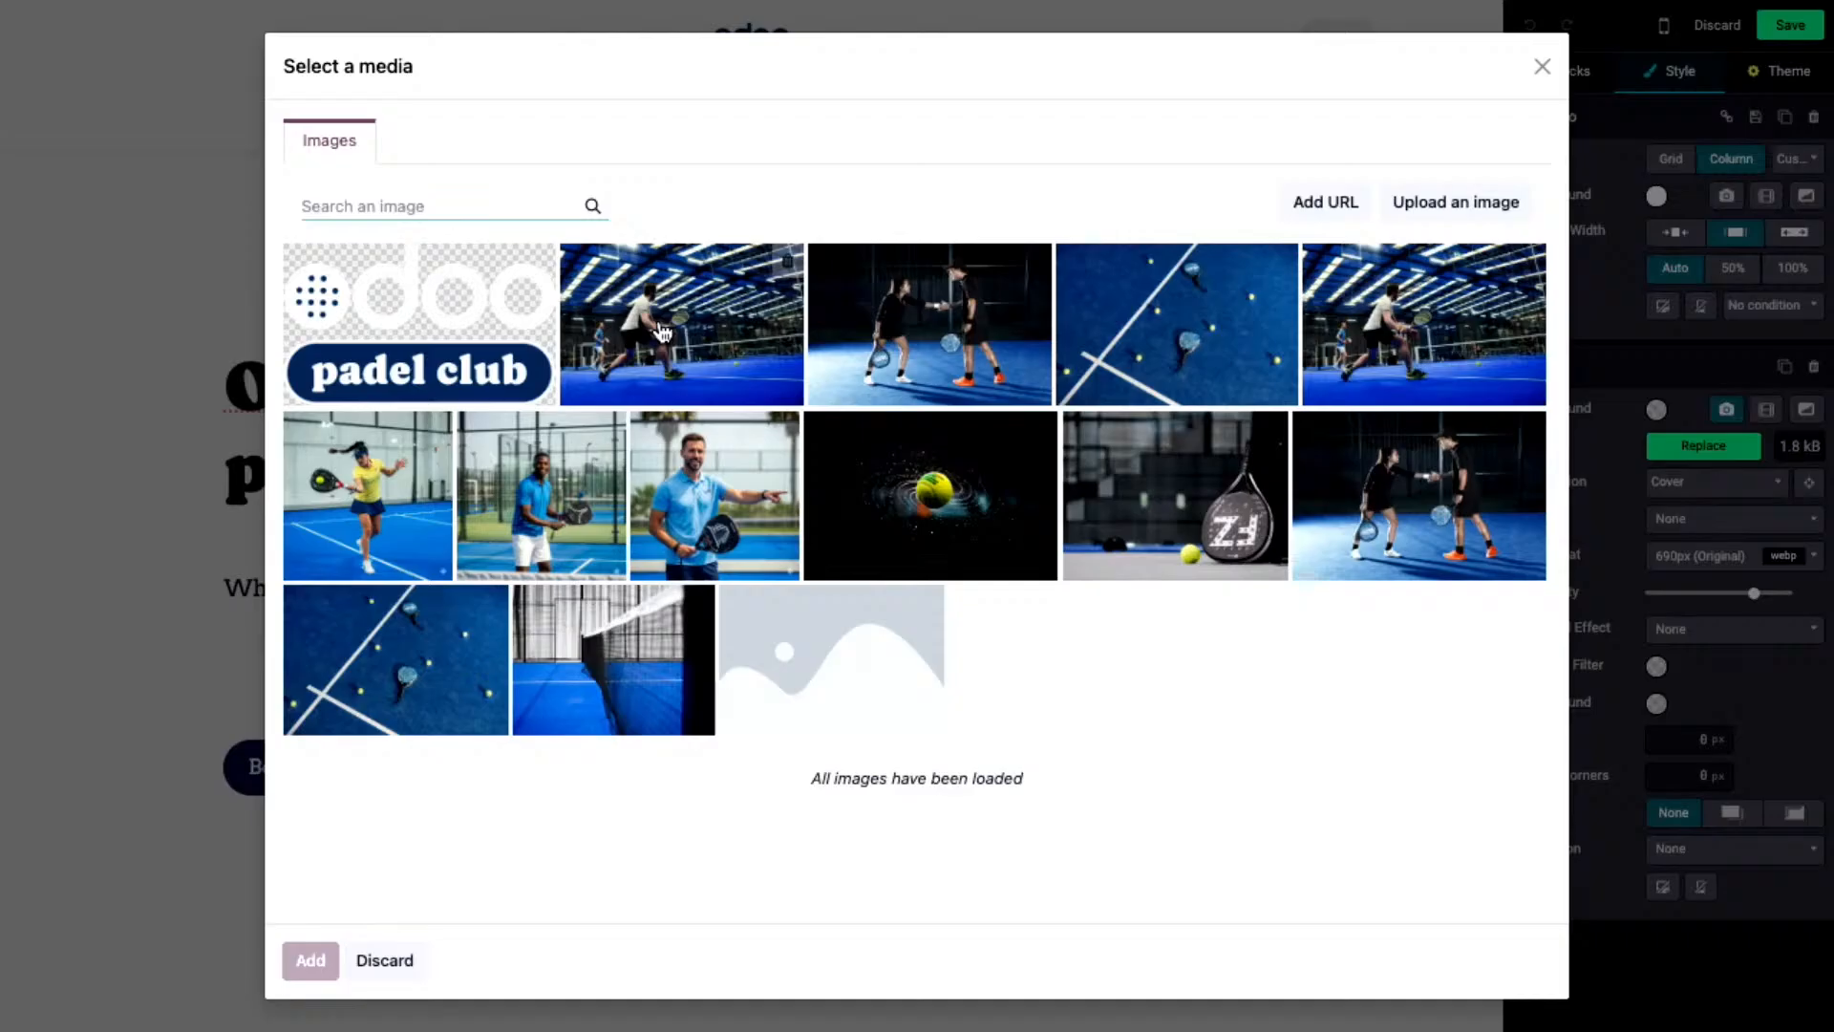
text(padel)
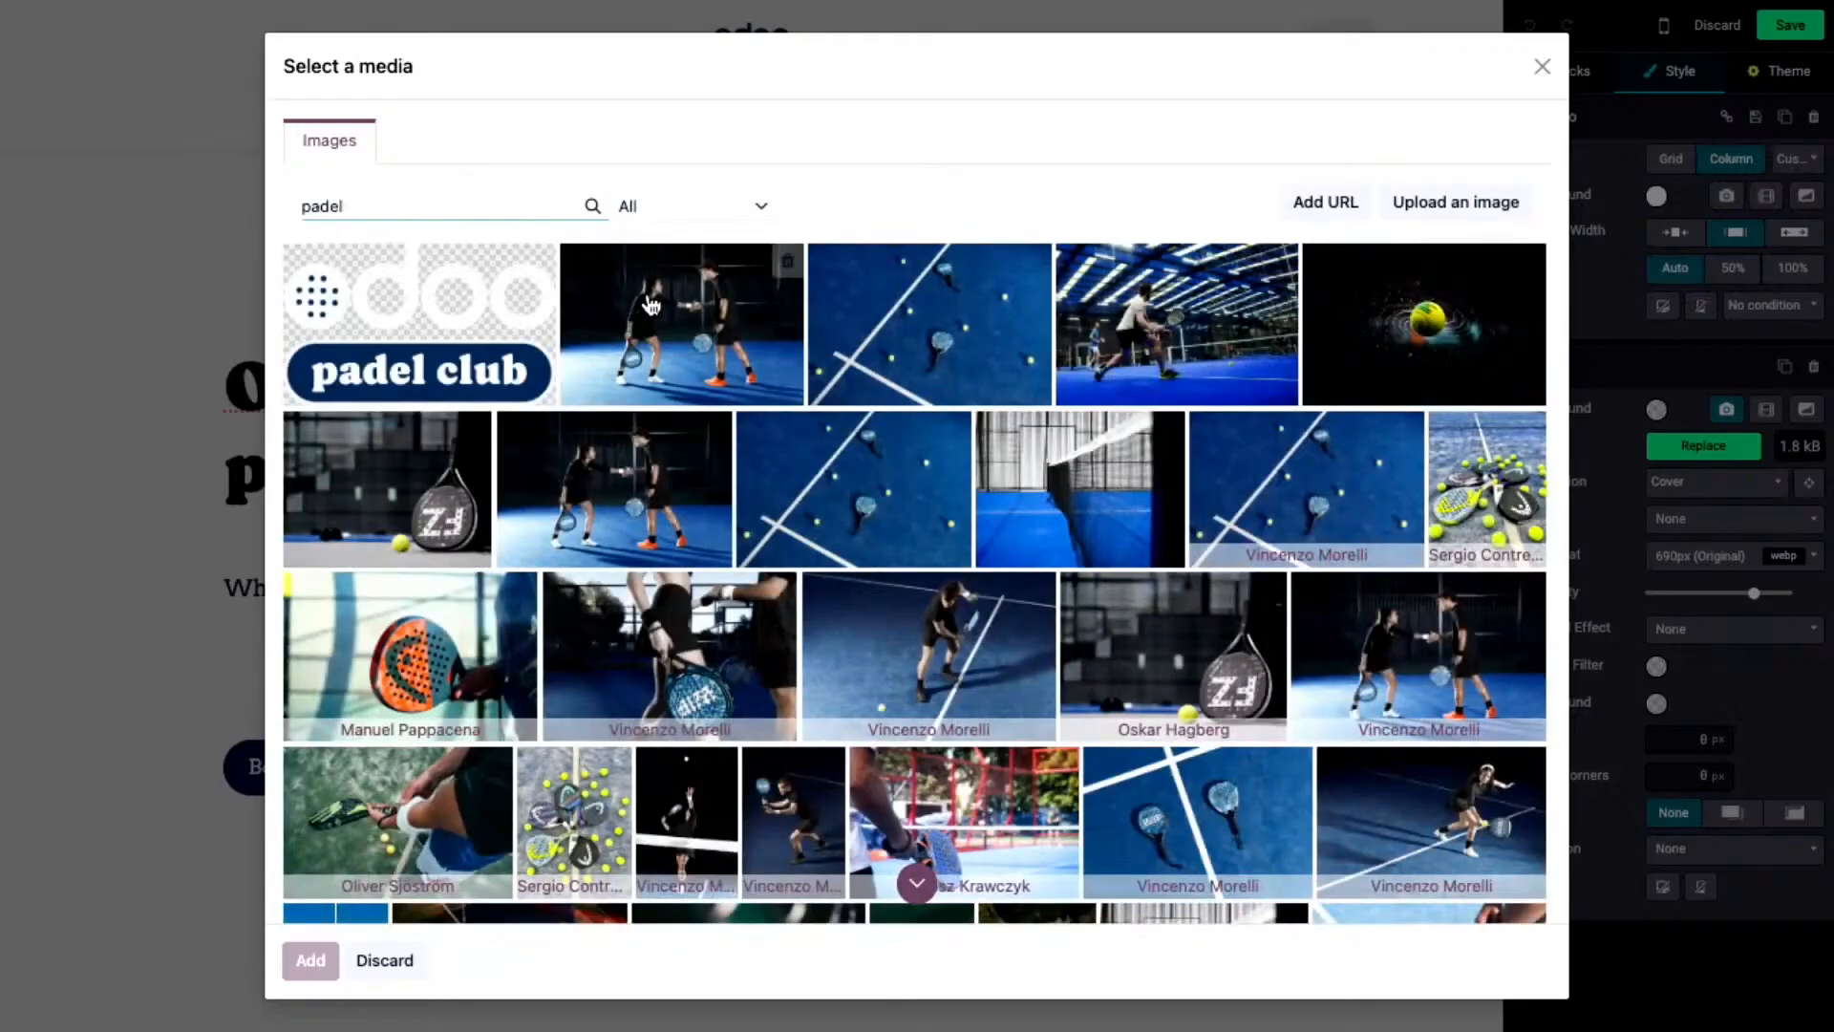
click(912, 650)
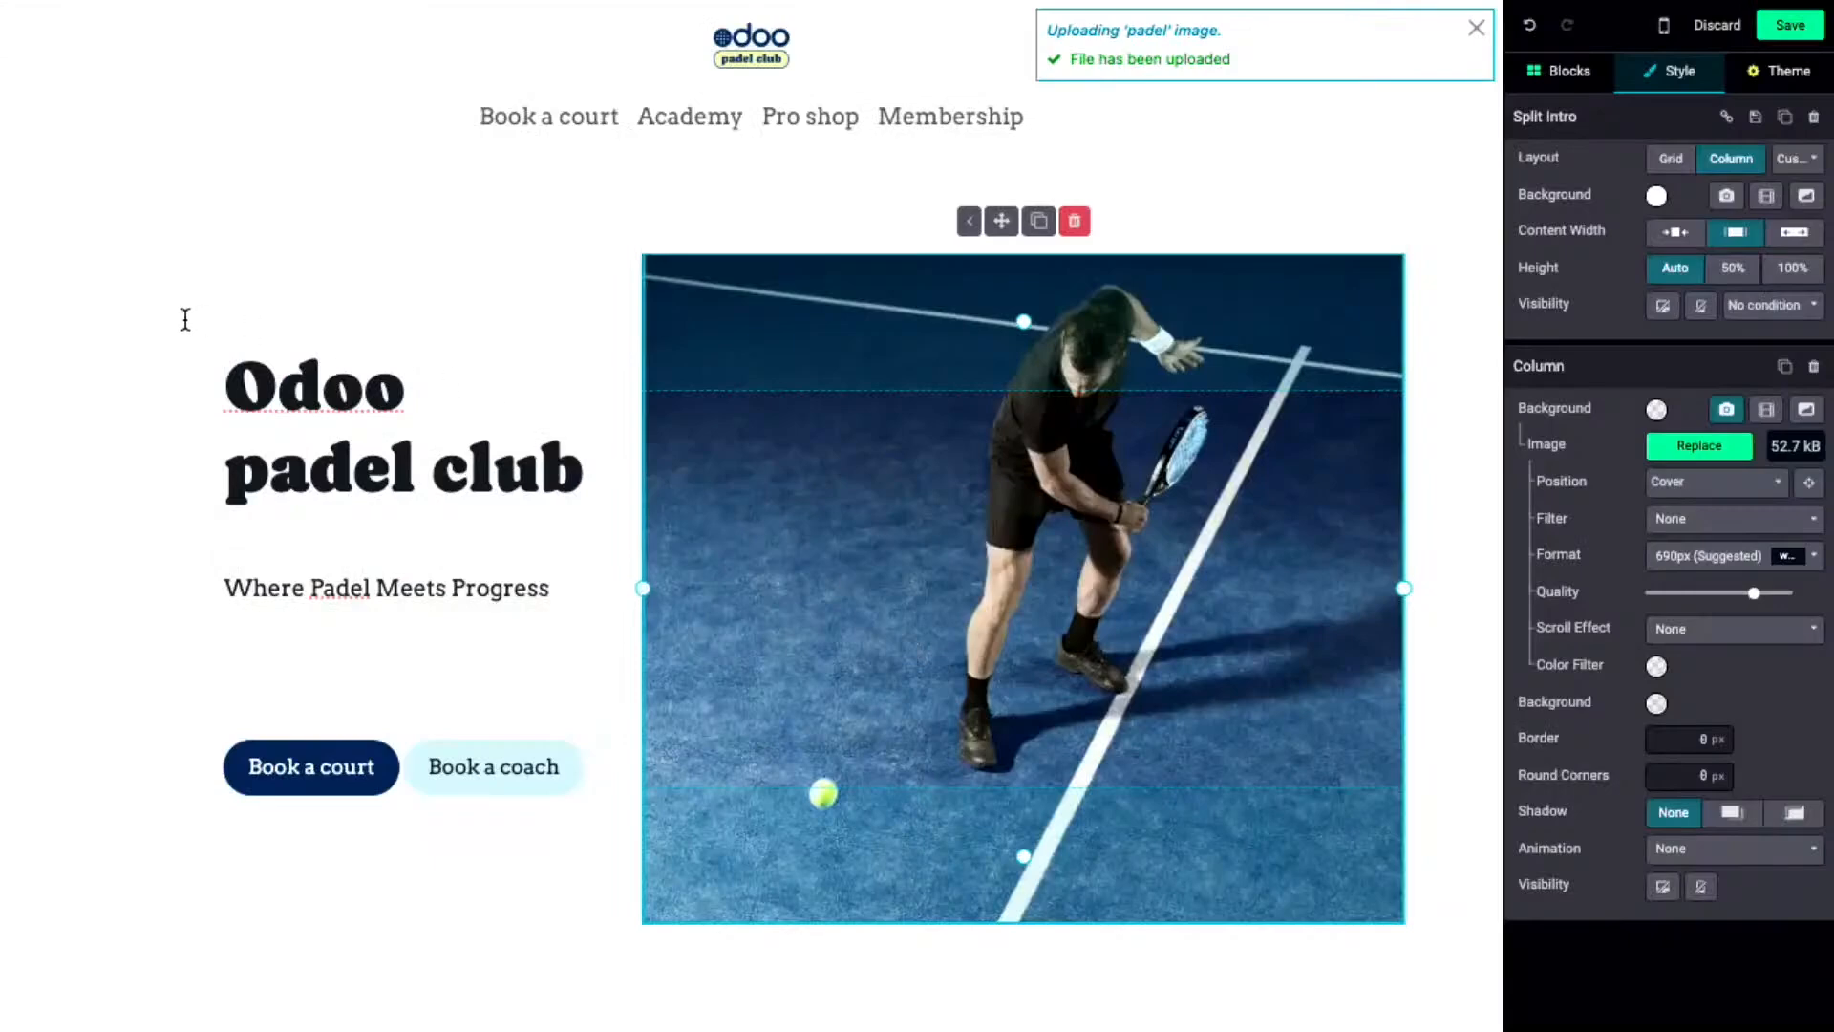
- Set the Split Intro block's content width to full width
scroll(185, 319, down, 1)
click(241, 307)
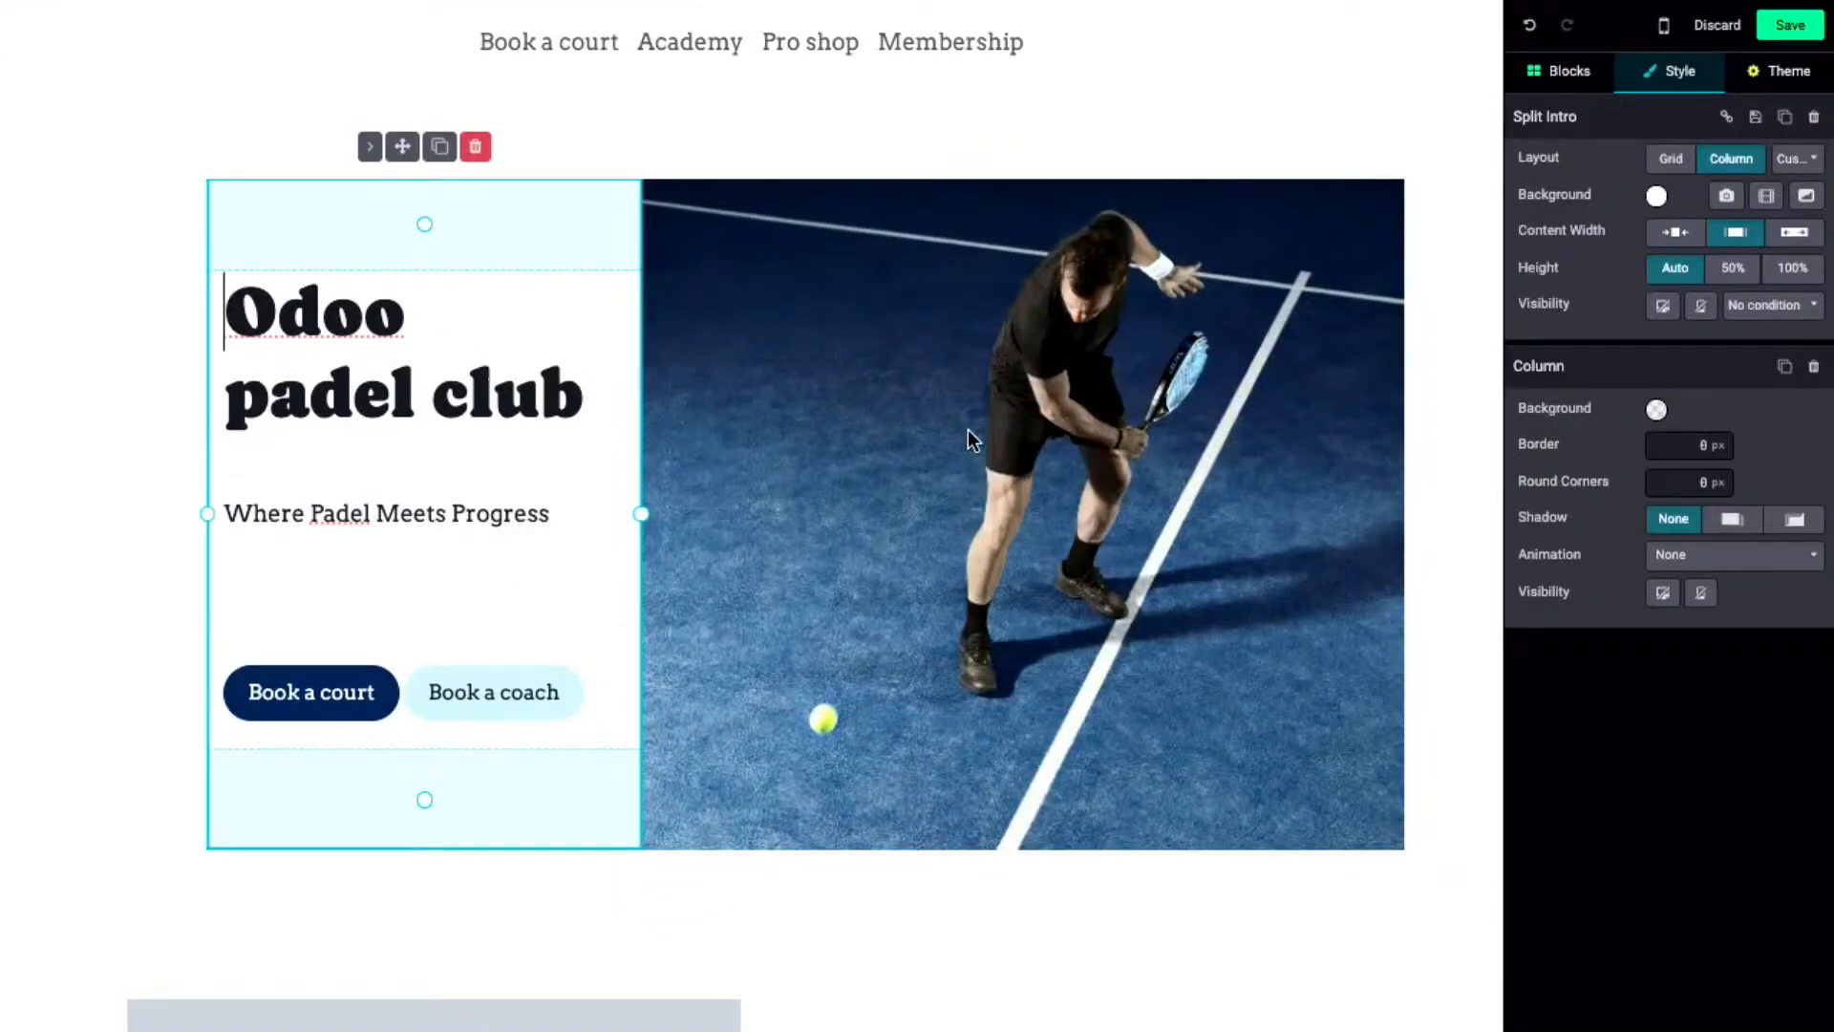
scroll(726, 506, up, 1)
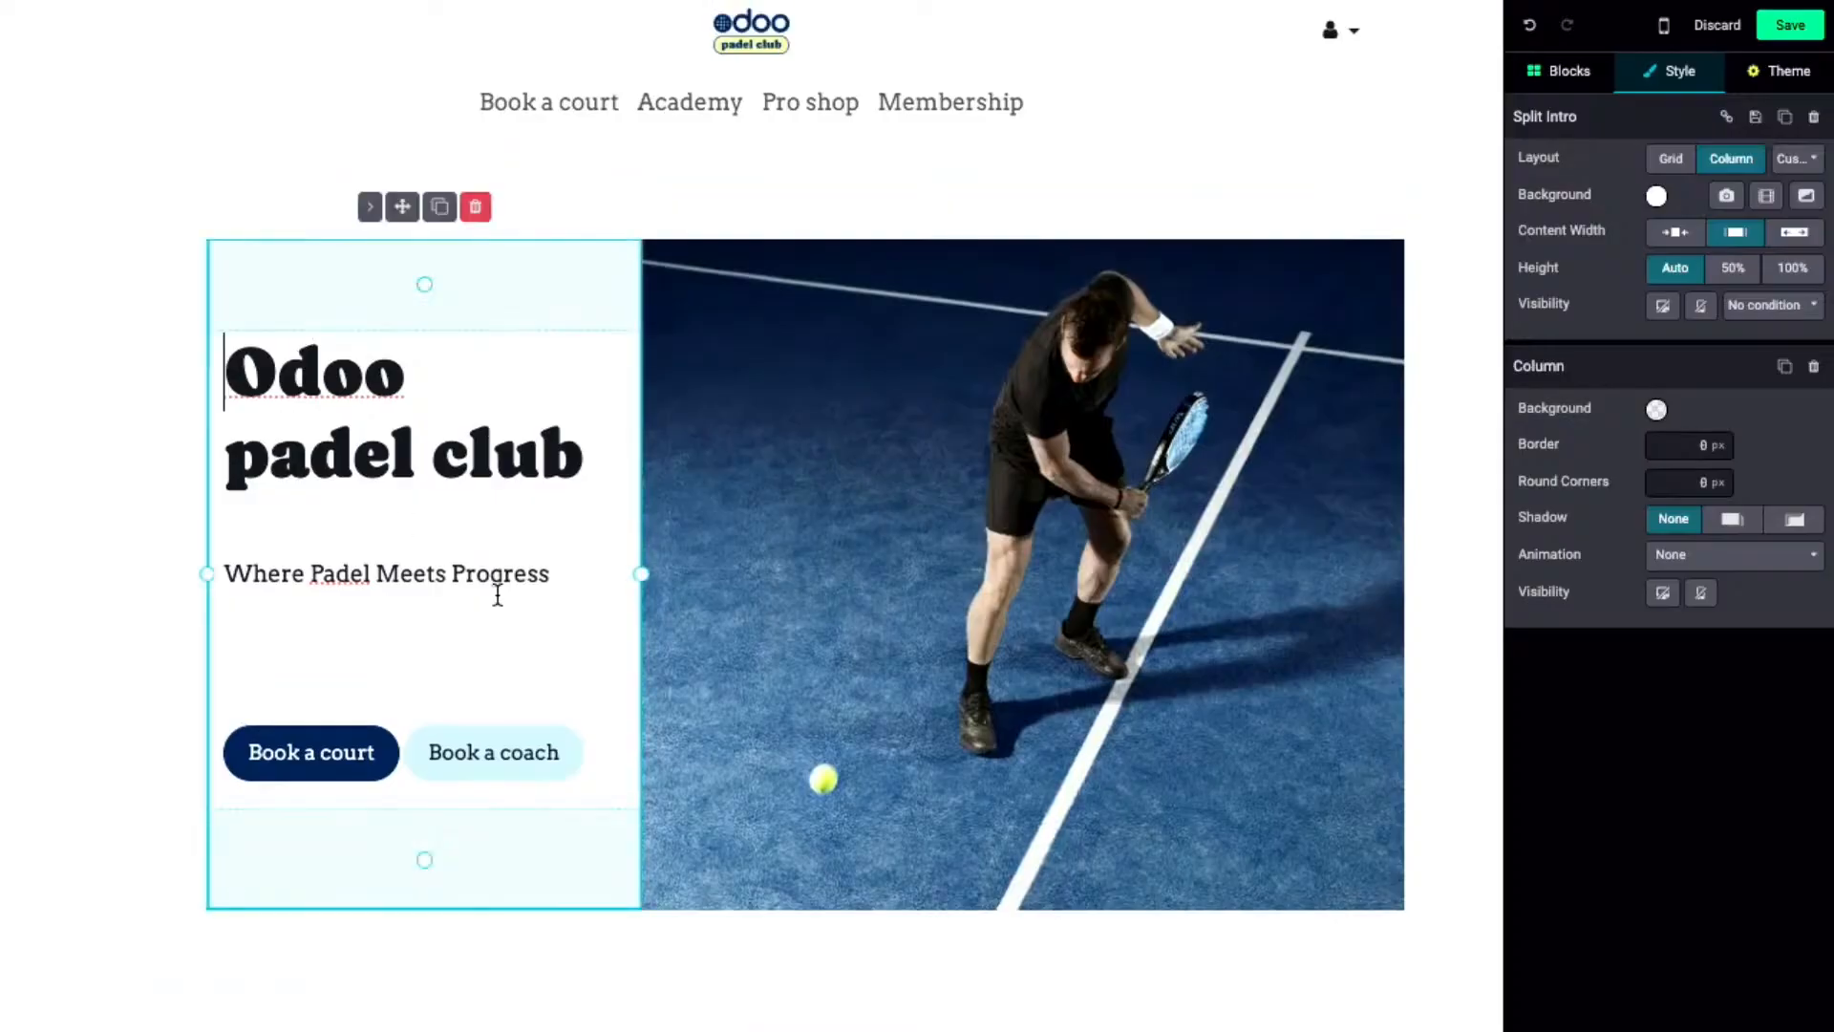
click(1797, 237)
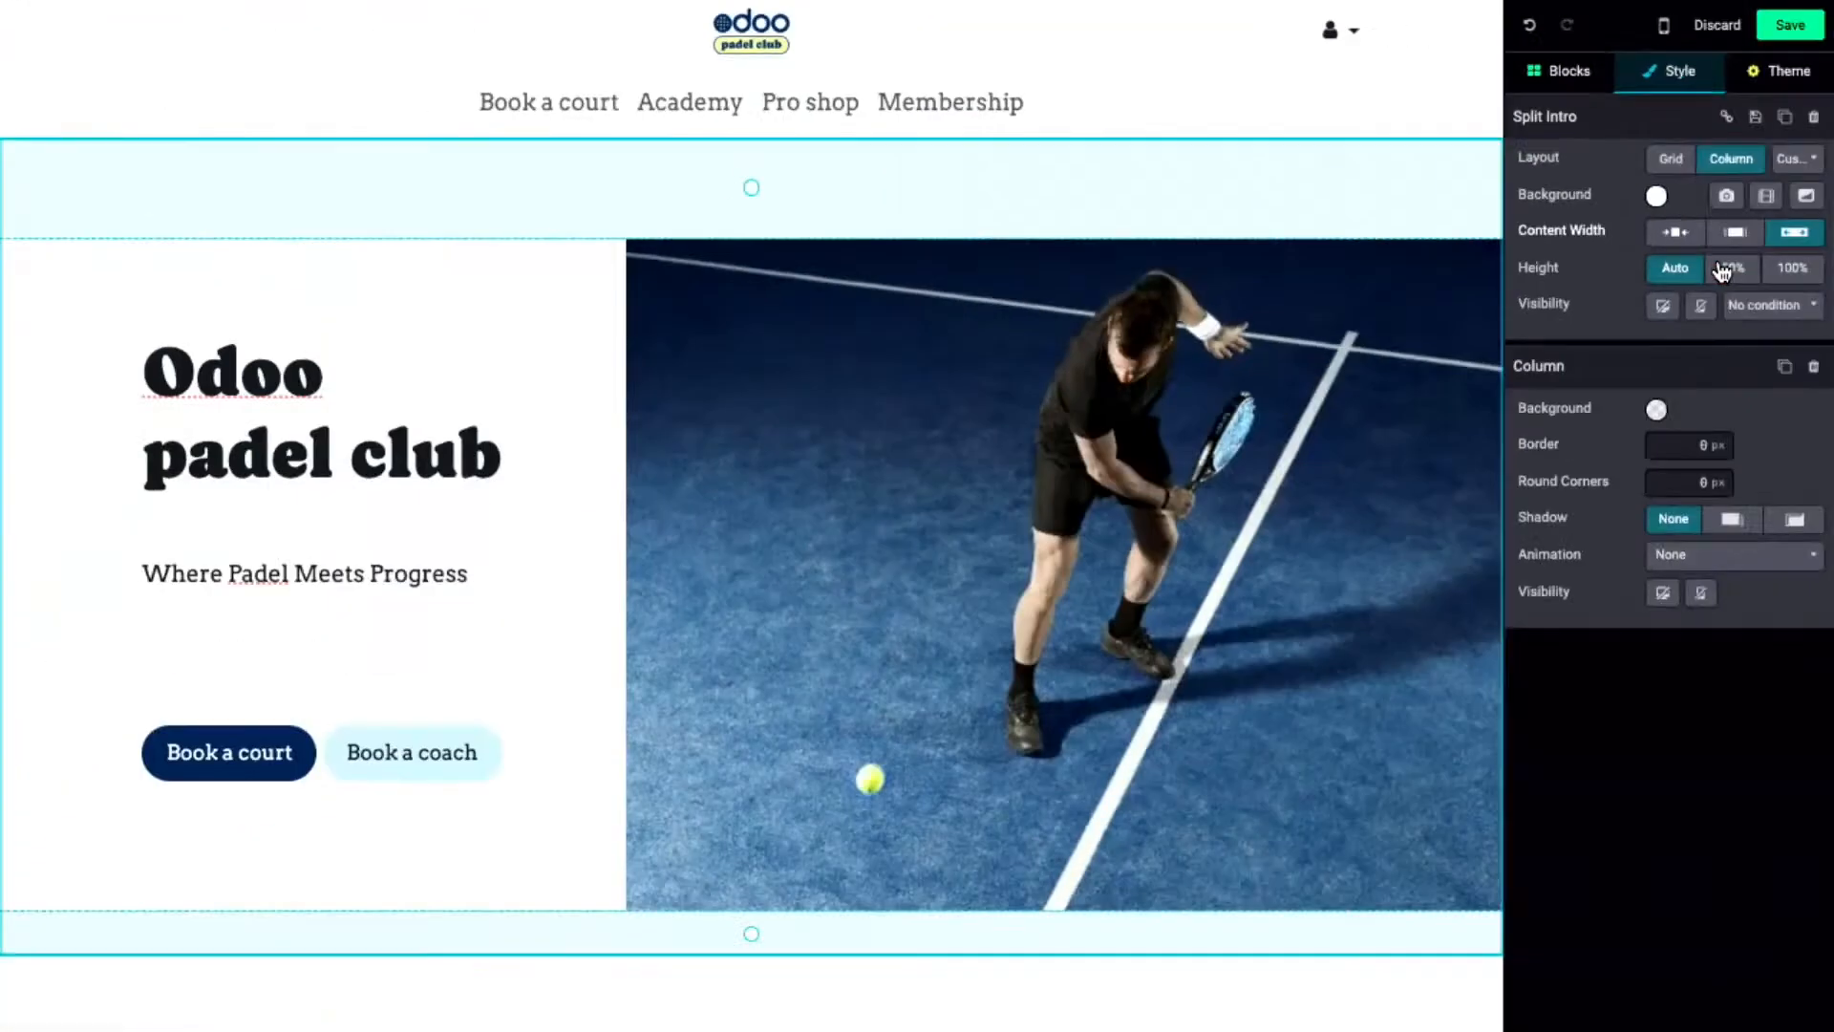
scroll(89, 390, up, 1)
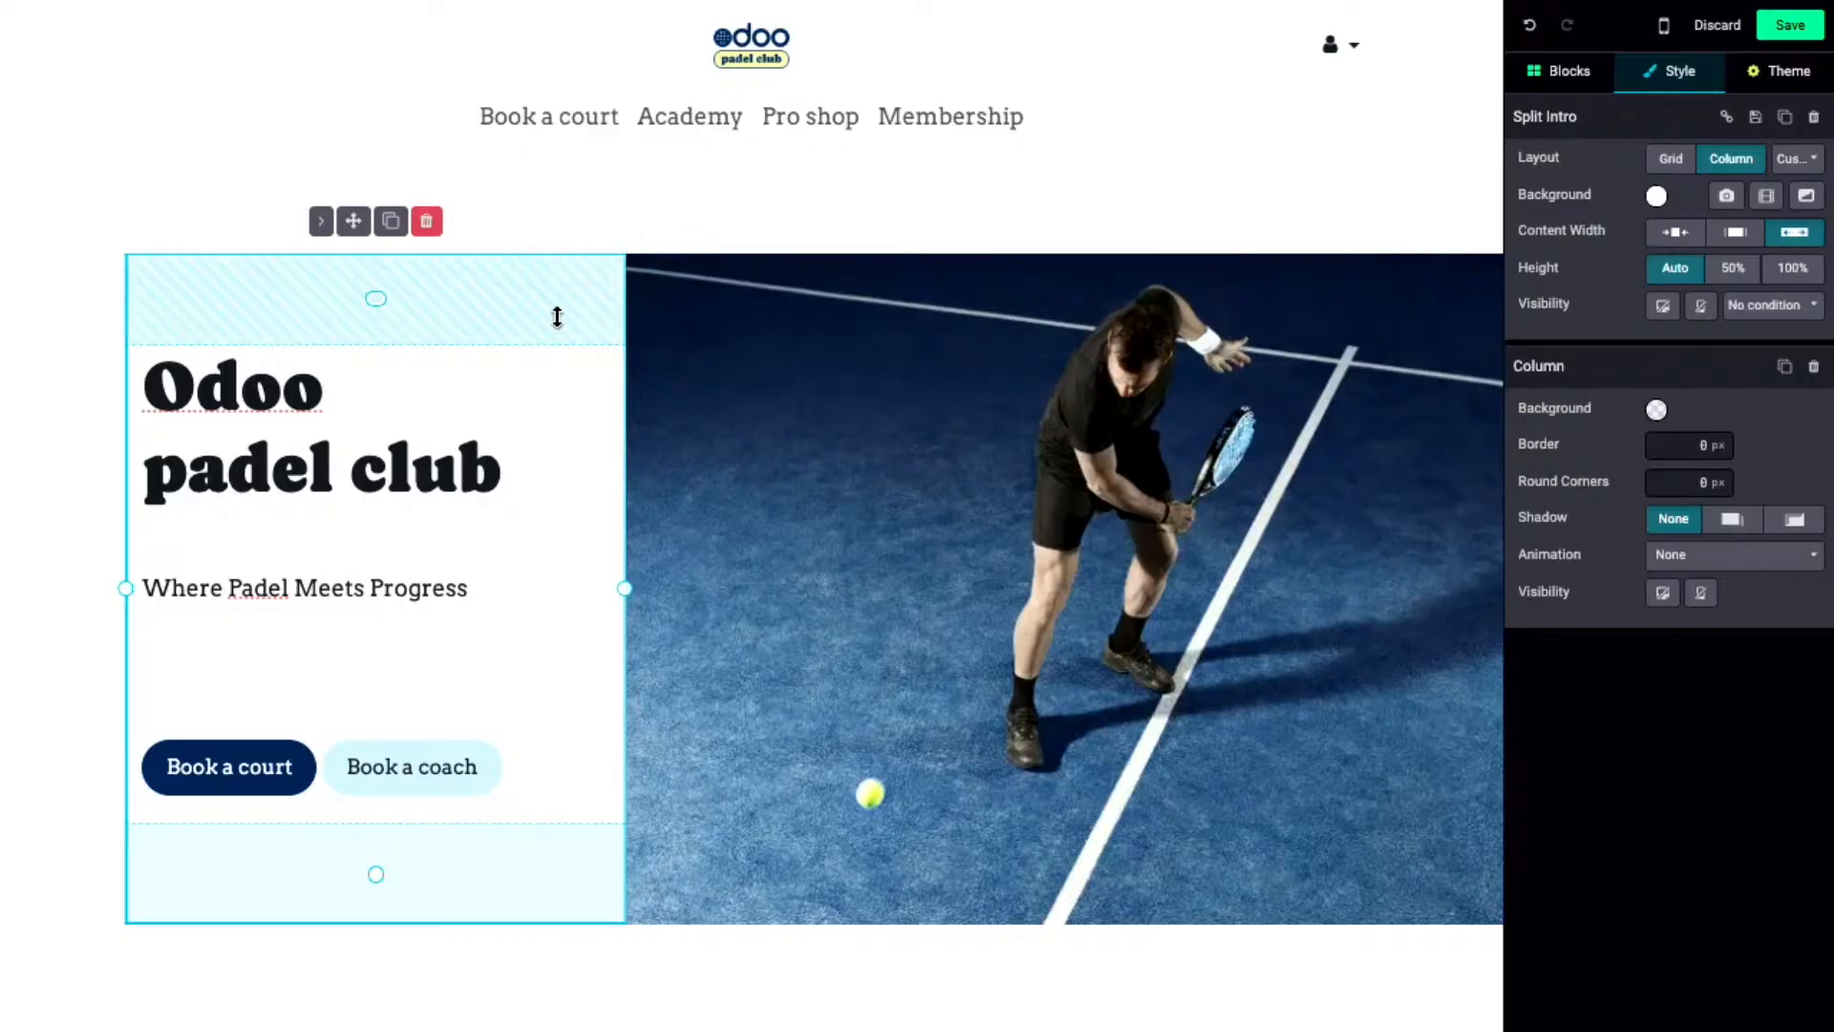
- Round the corners of the intro's image column by 50 px
click(868, 485)
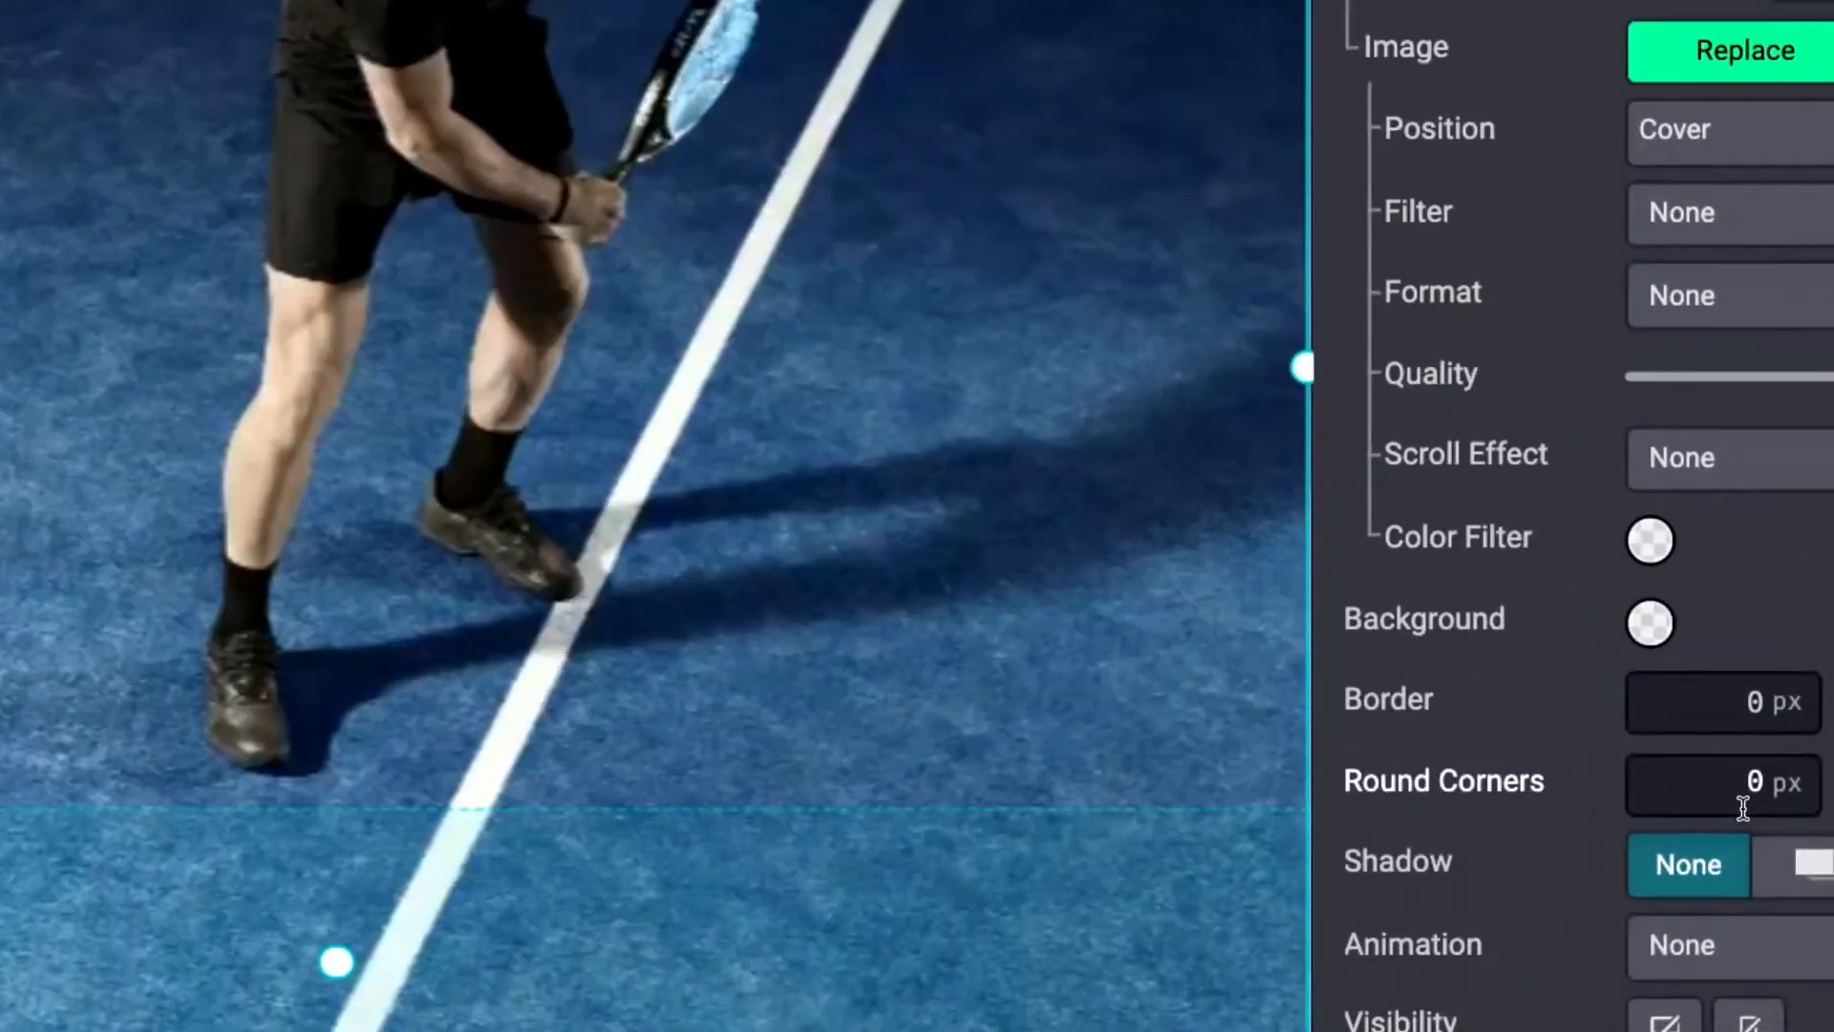
click(1759, 783)
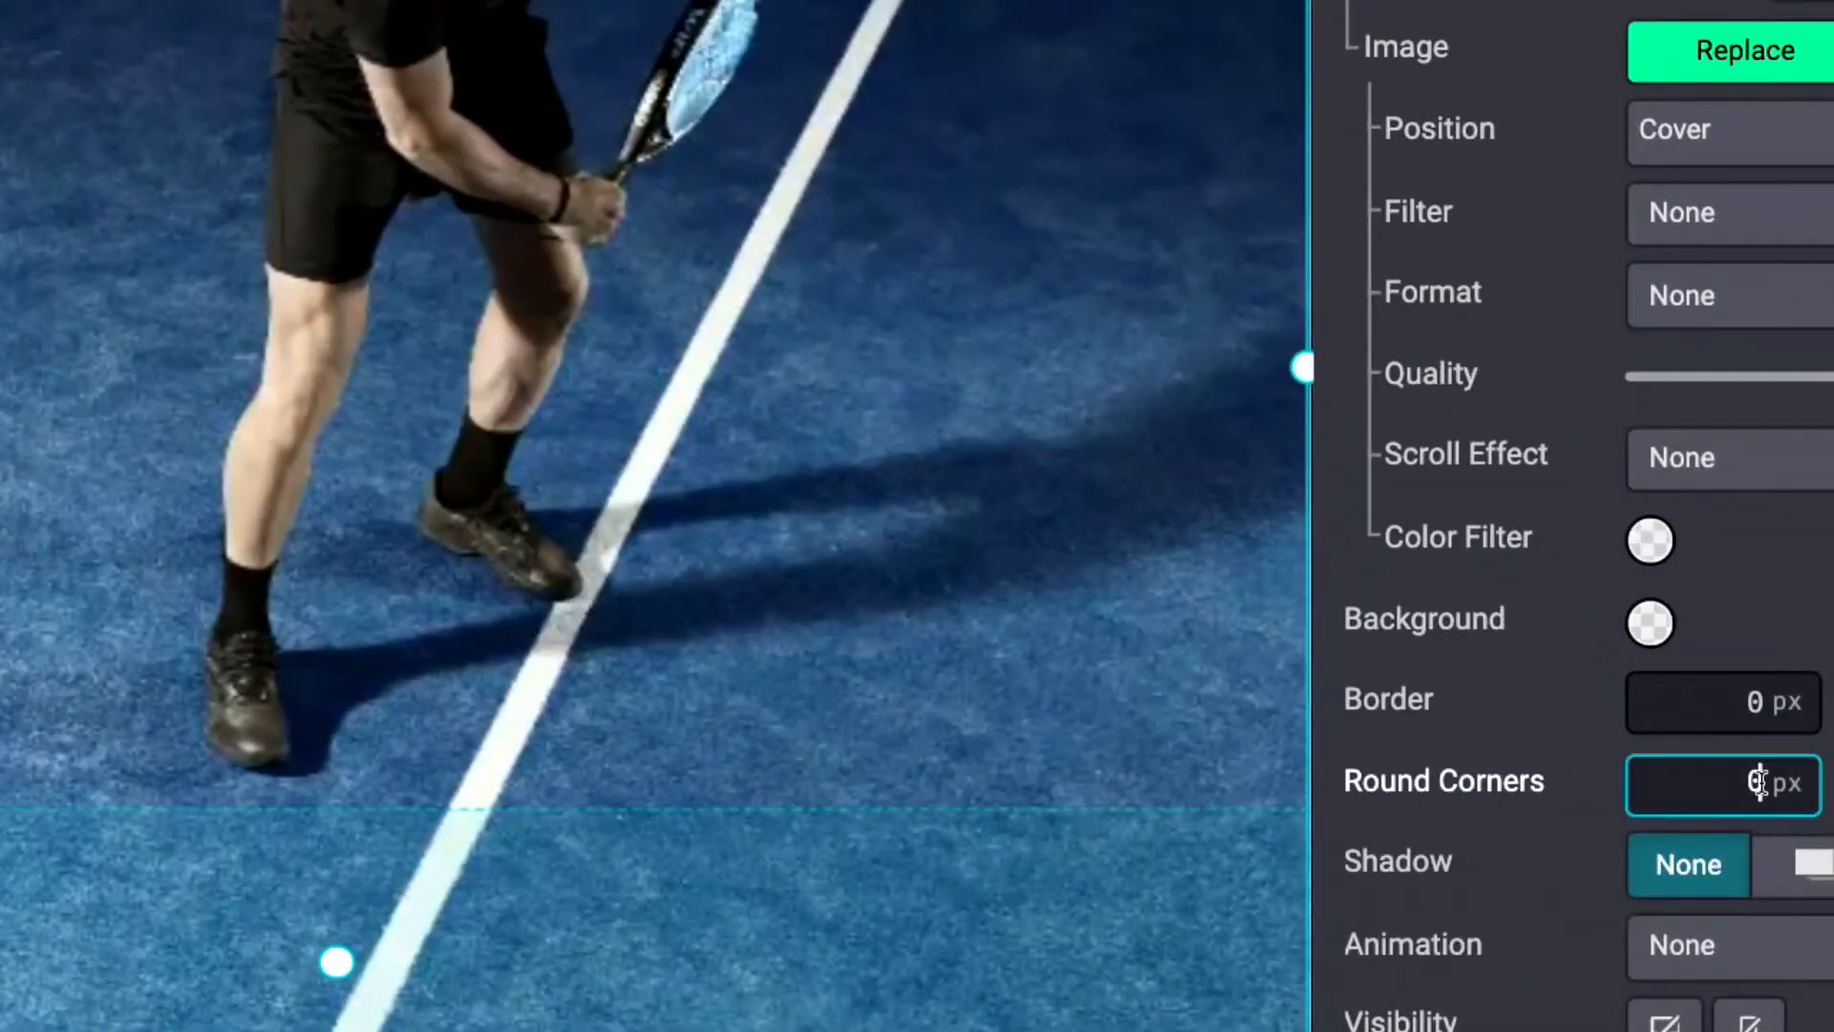
key(BackSpace)
text(50)
click(1767, 621)
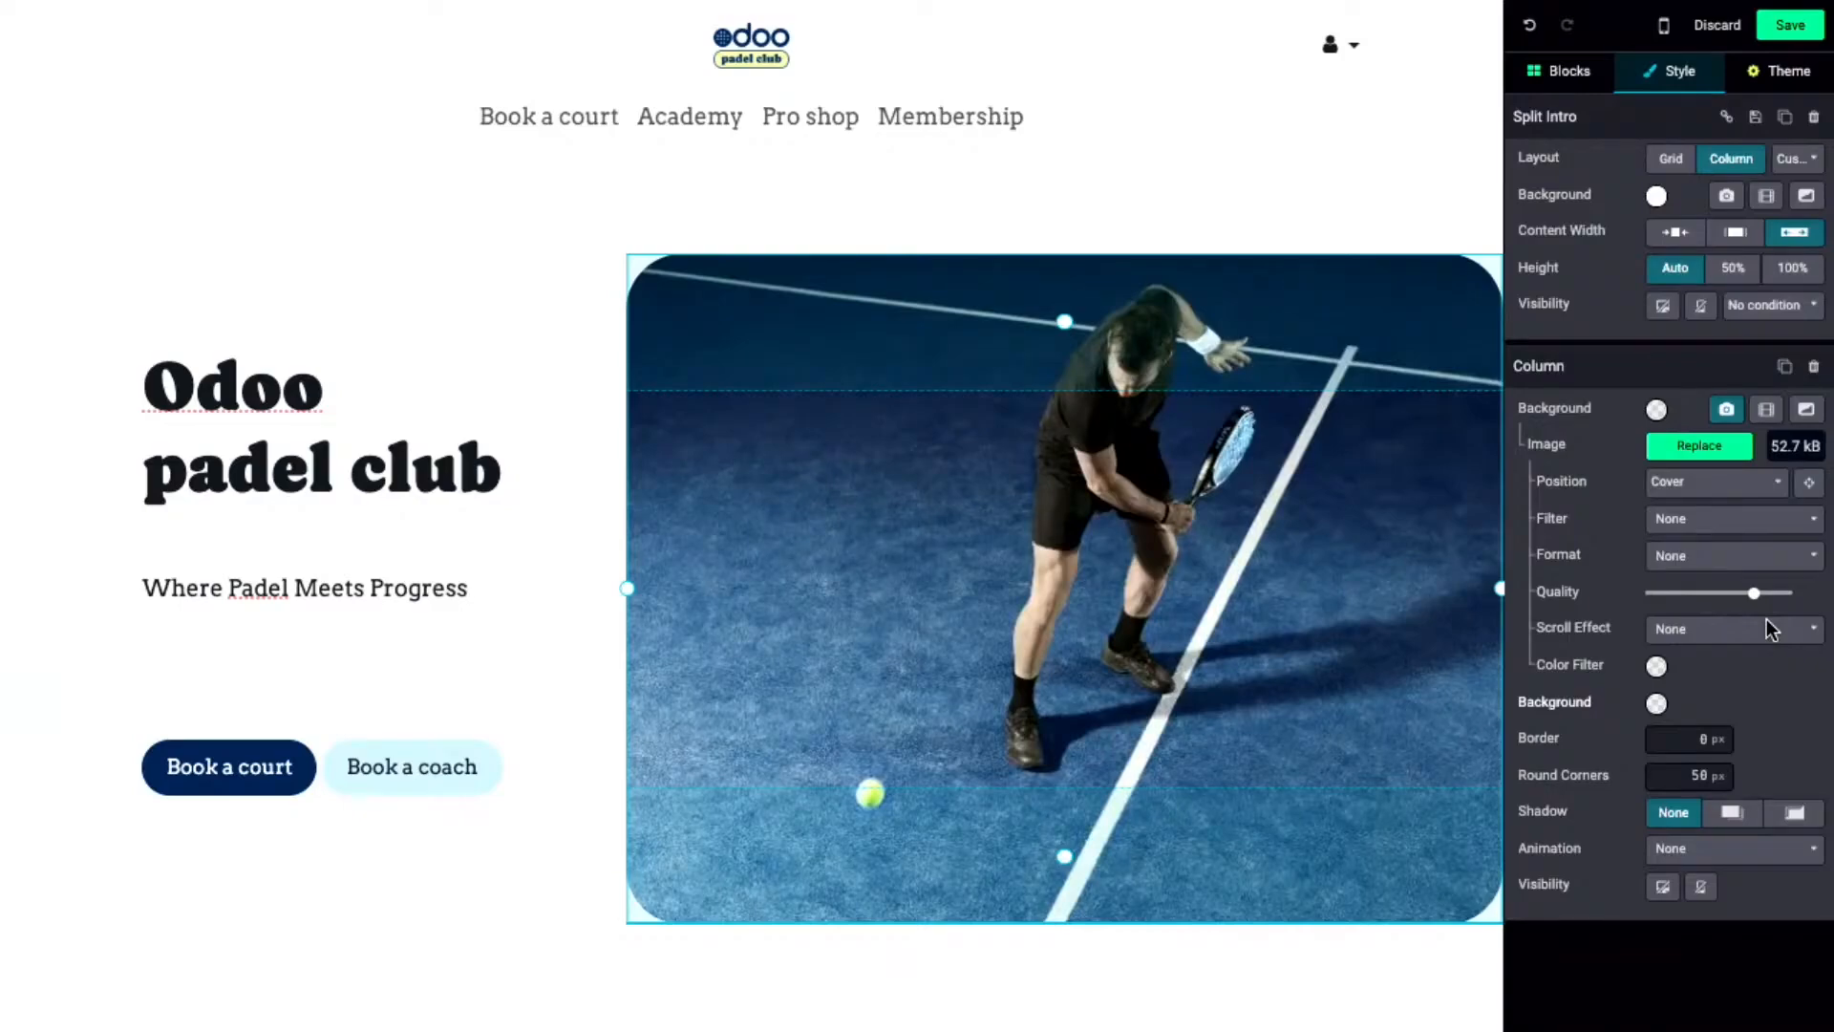
- Restrict the image column's rounding to its two left corners with the values 50 0 0 50
click(1707, 770)
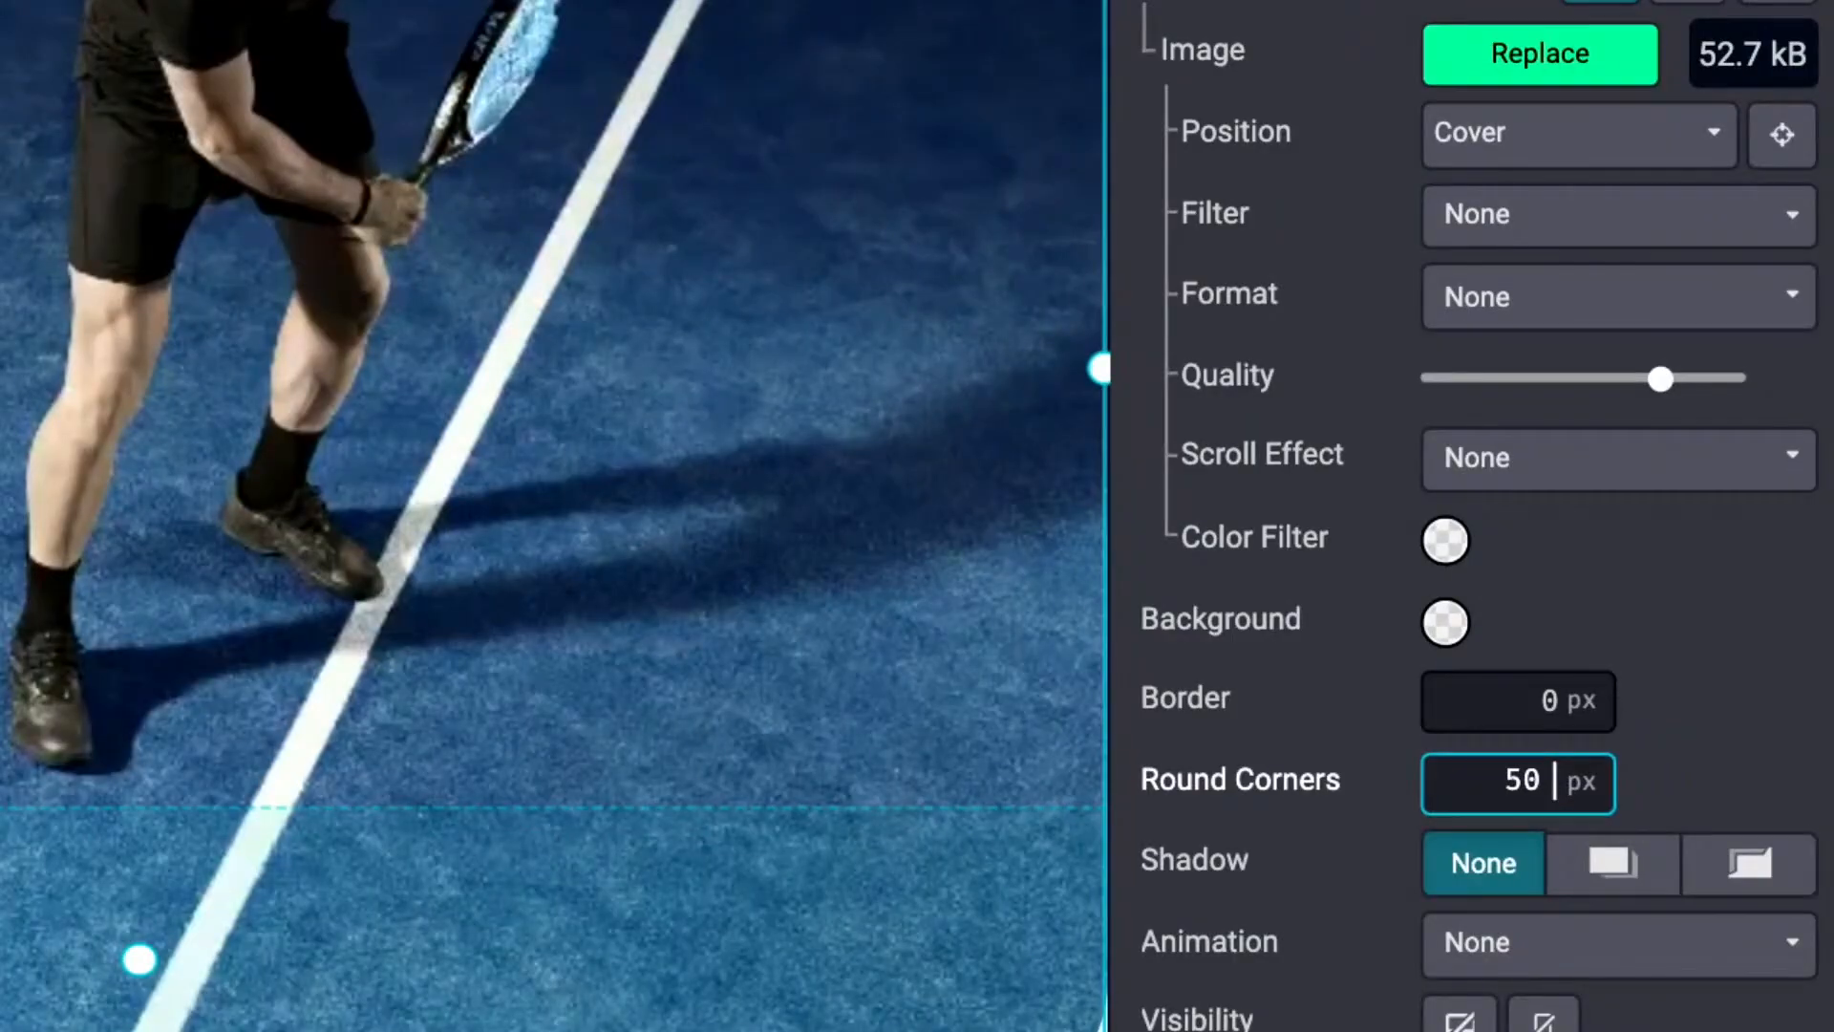
text(0 0 50)
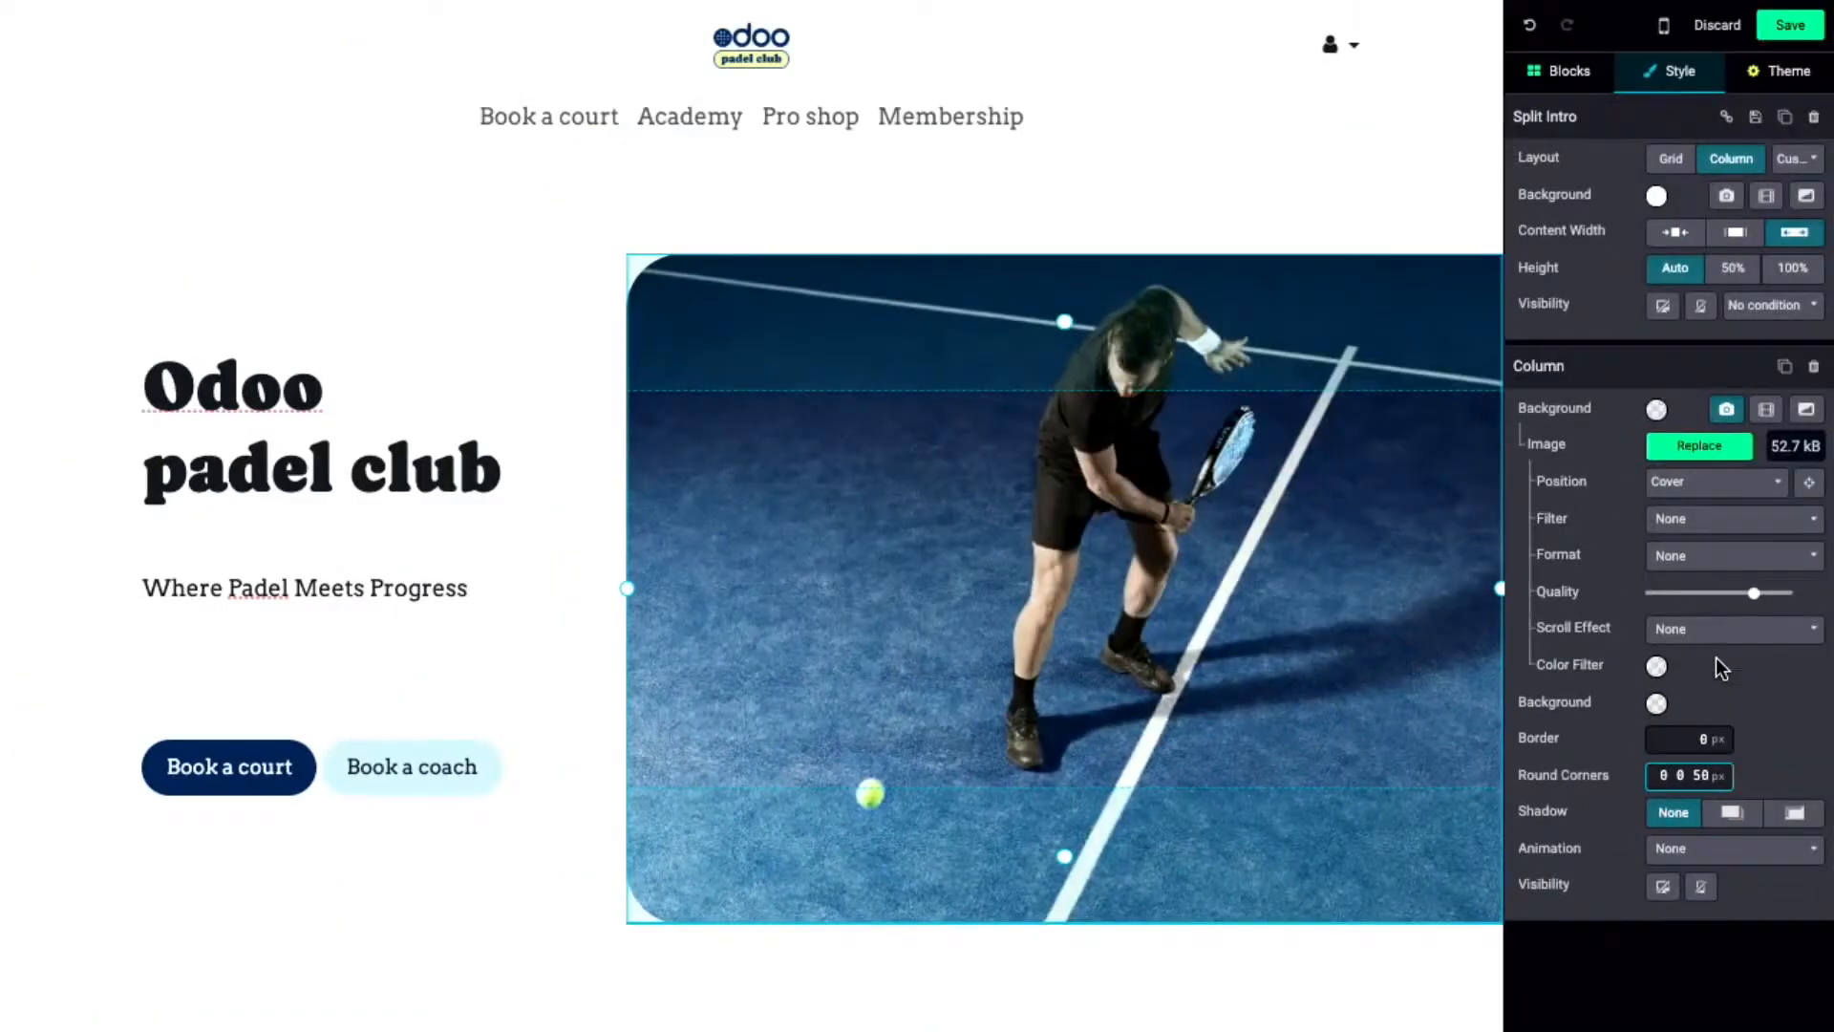
click(1779, 684)
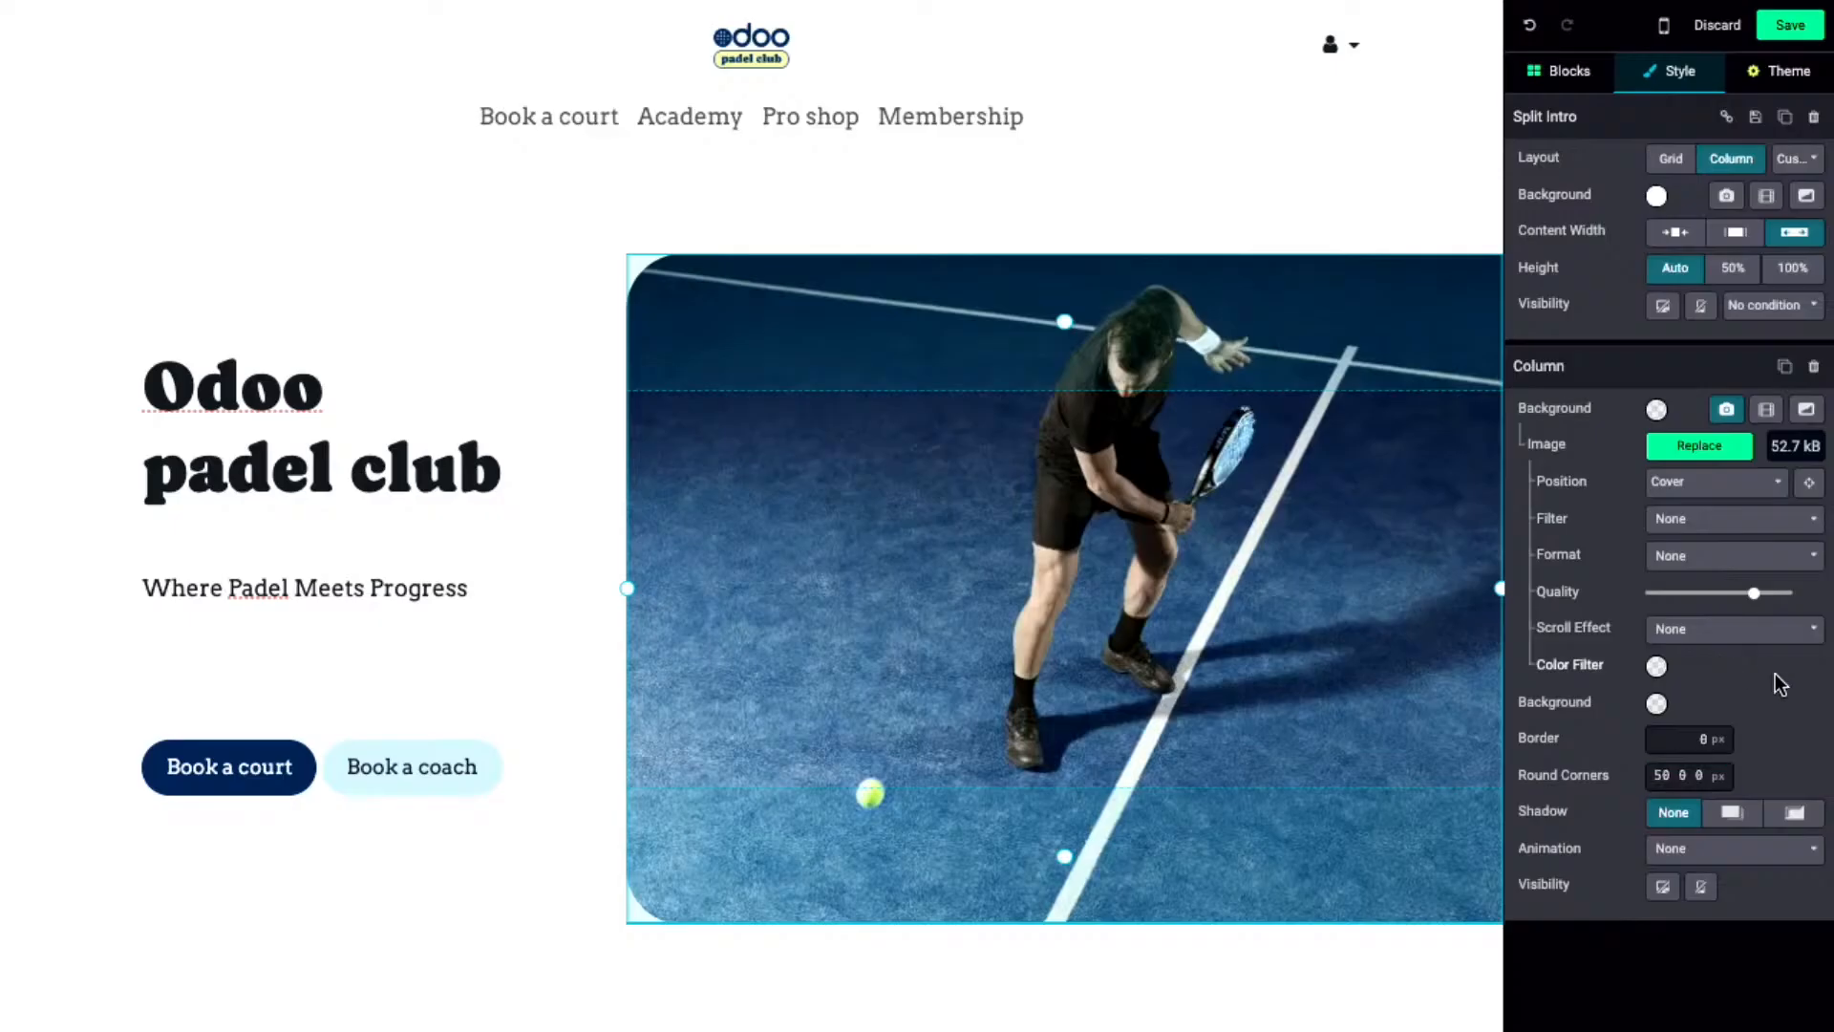
- Deselect the image column and preview the intro section at full width without the editing panel
click(360, 217)
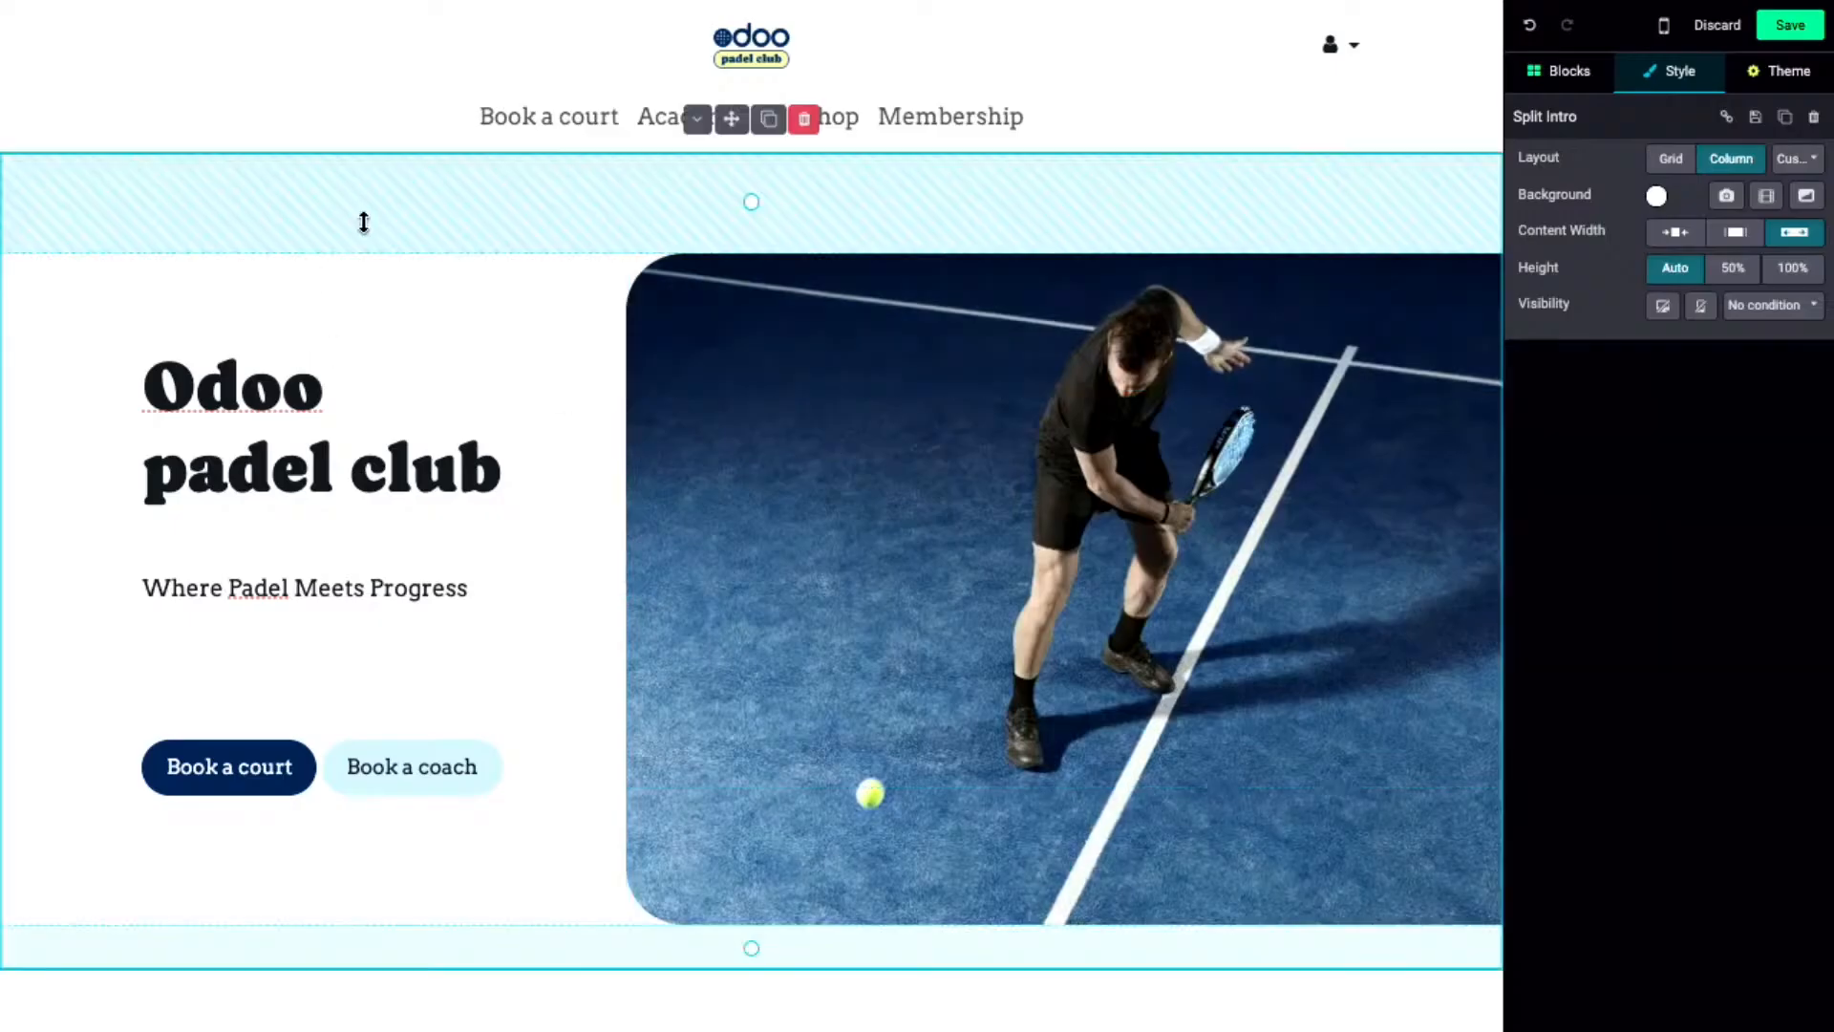
scroll(363, 222, down, 2)
scroll(557, 475, up, 2)
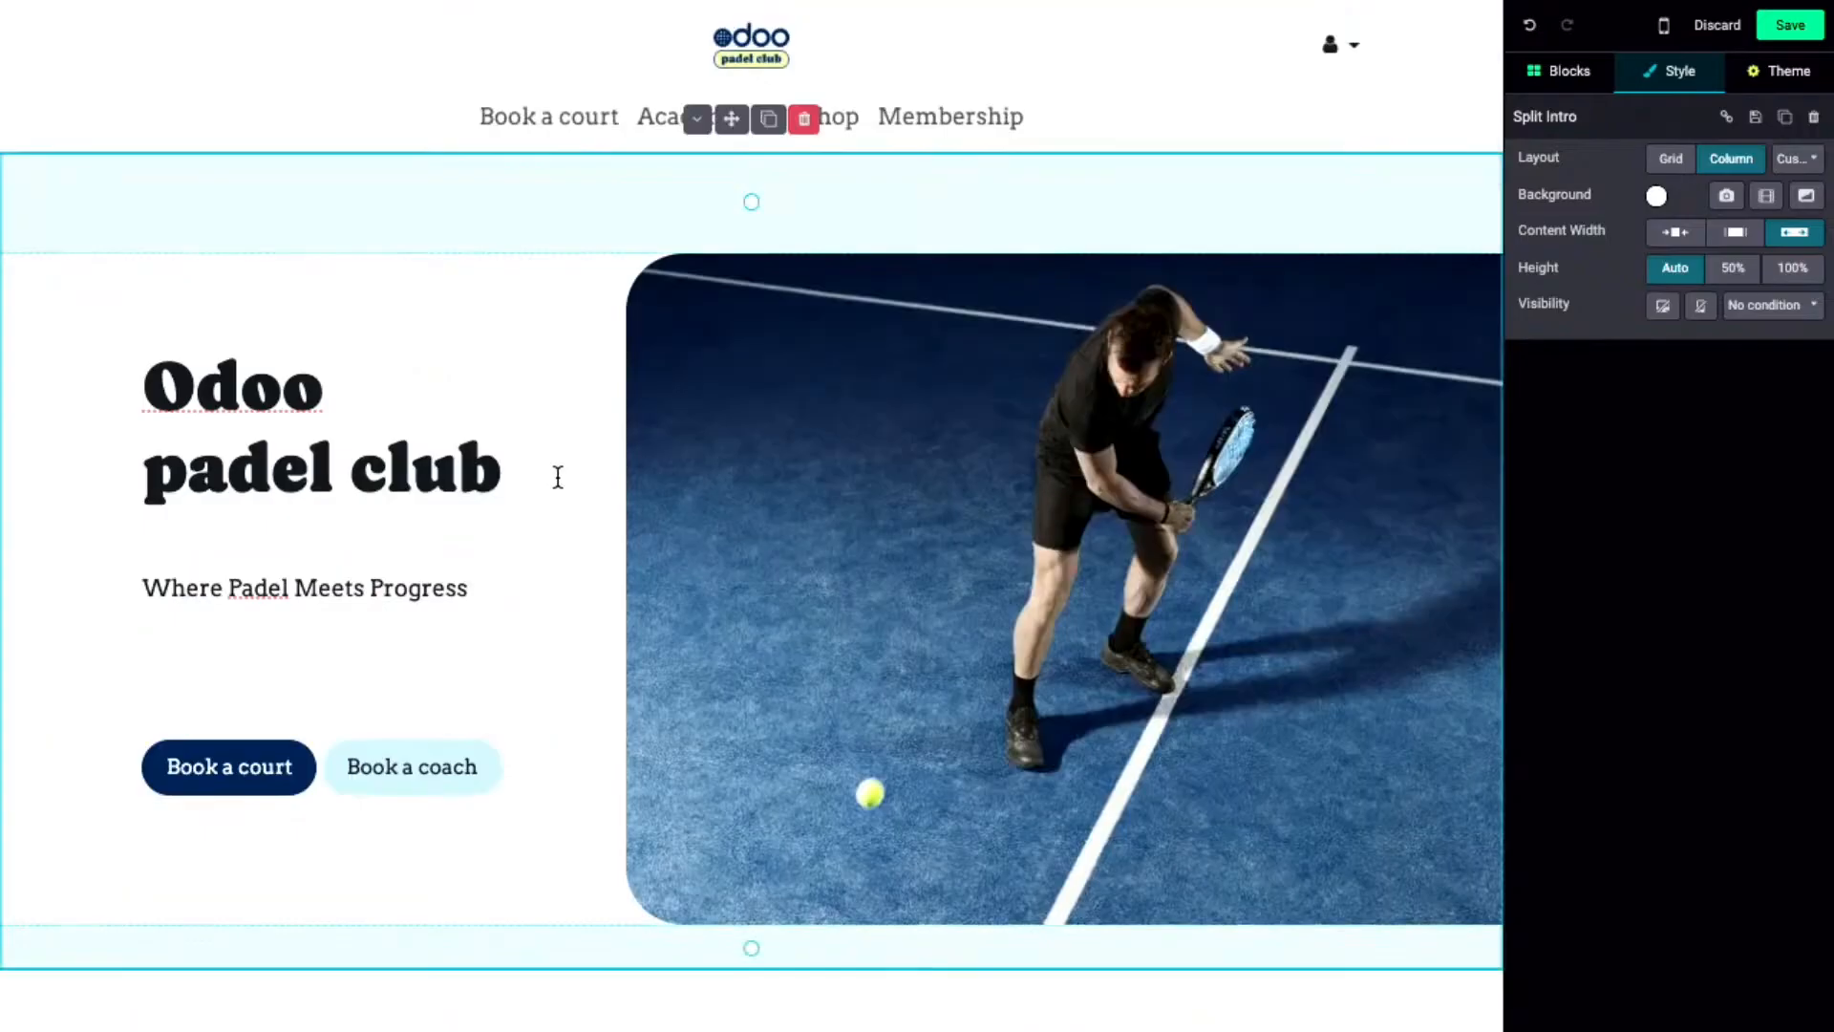
key(Escape)
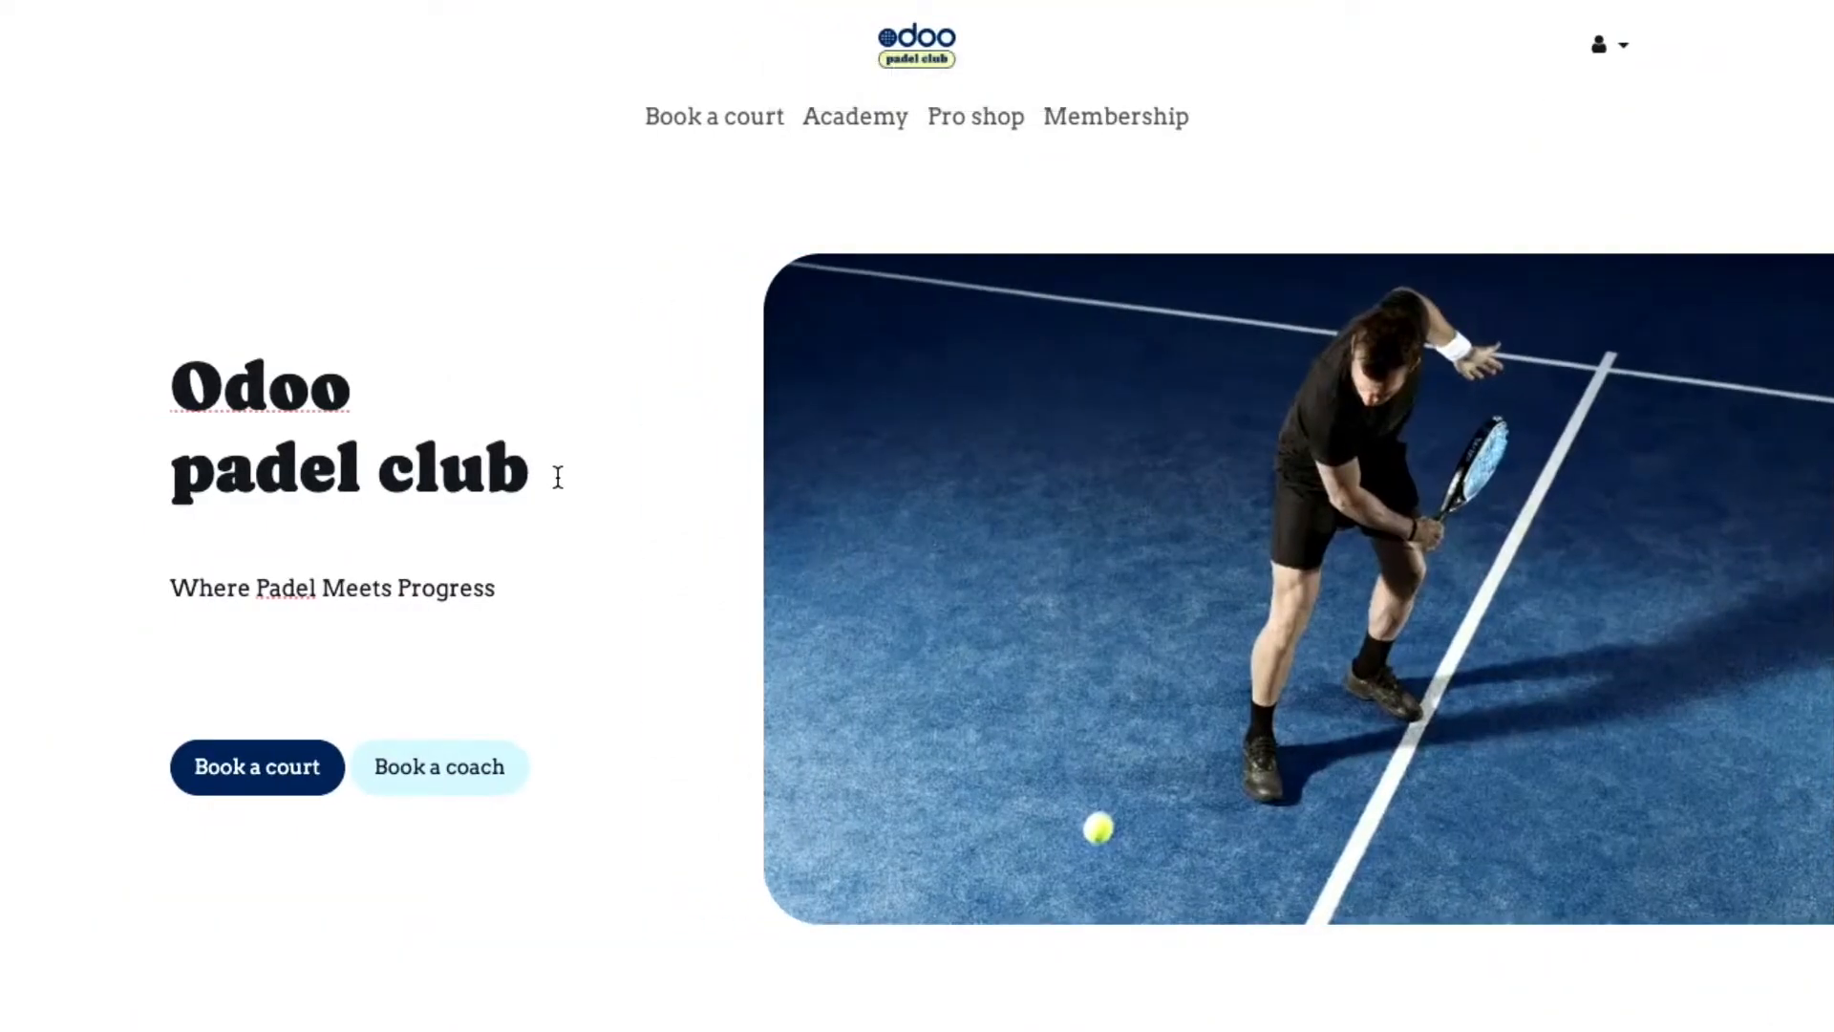
- Link the intro's "Book a court" button to the /book-a-court page and apply the change
key(Escape)
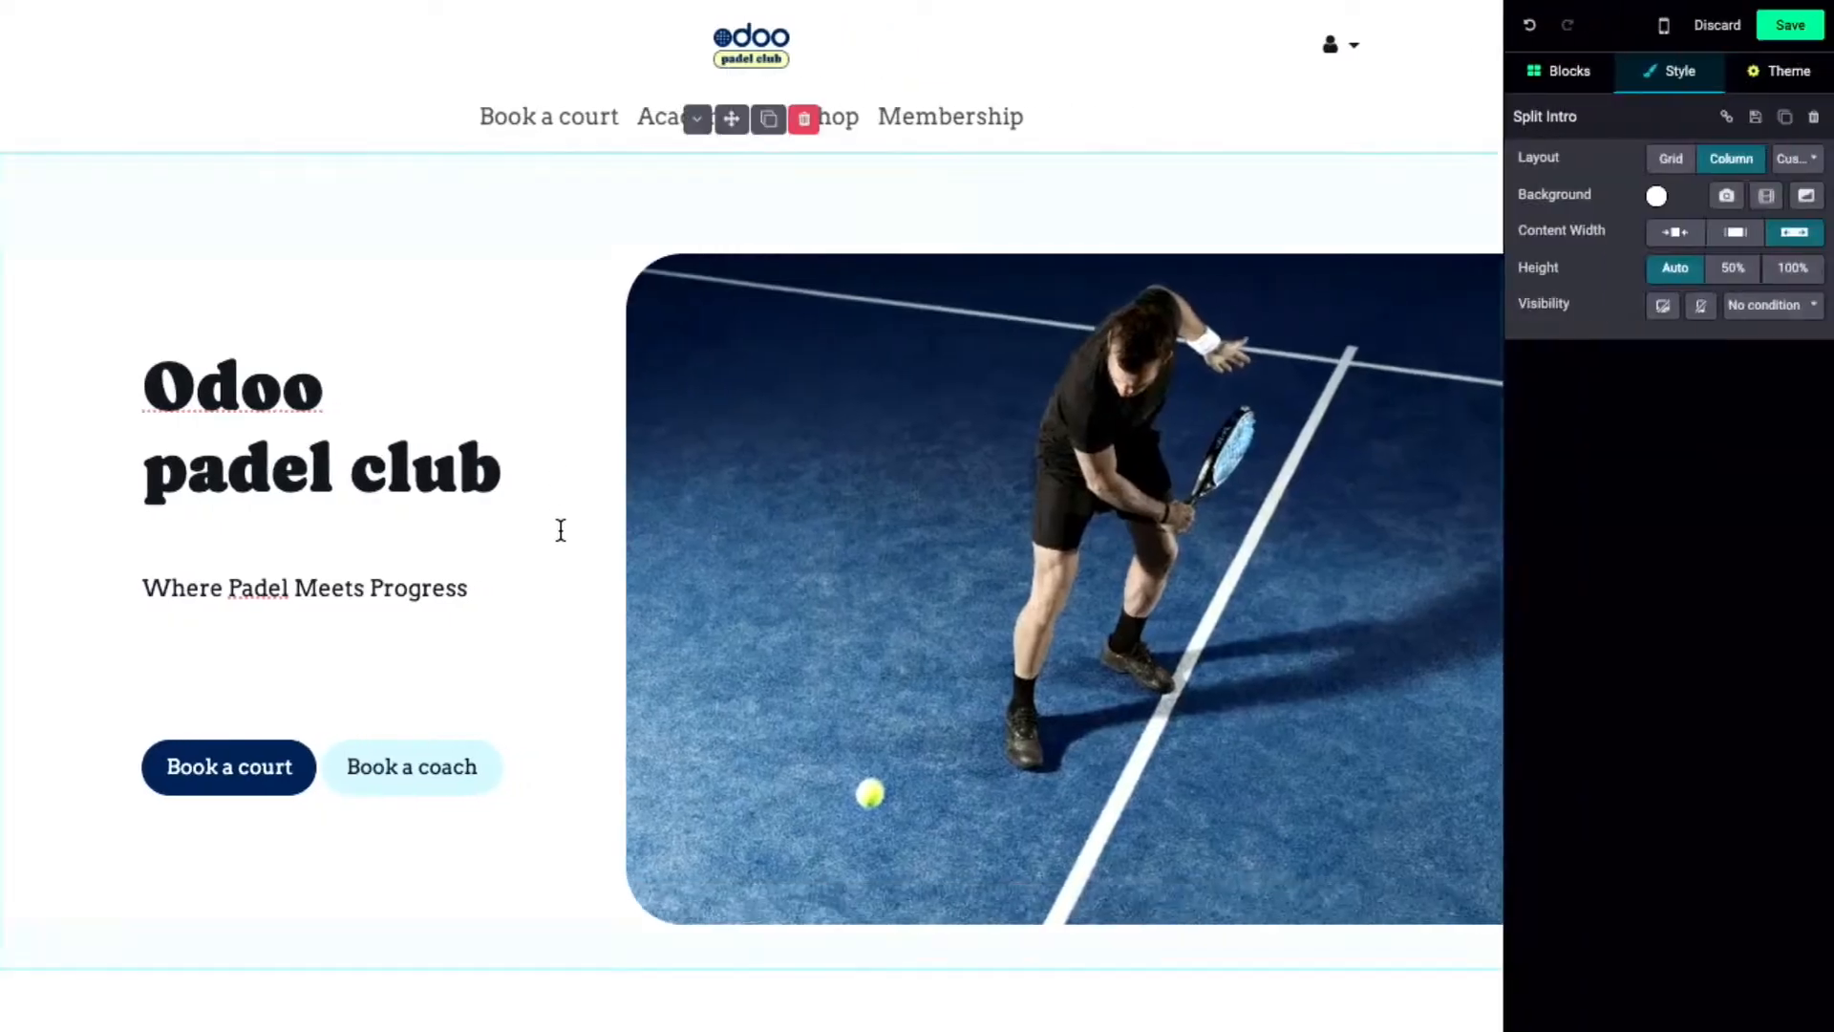
scroll(560, 525, down, 1)
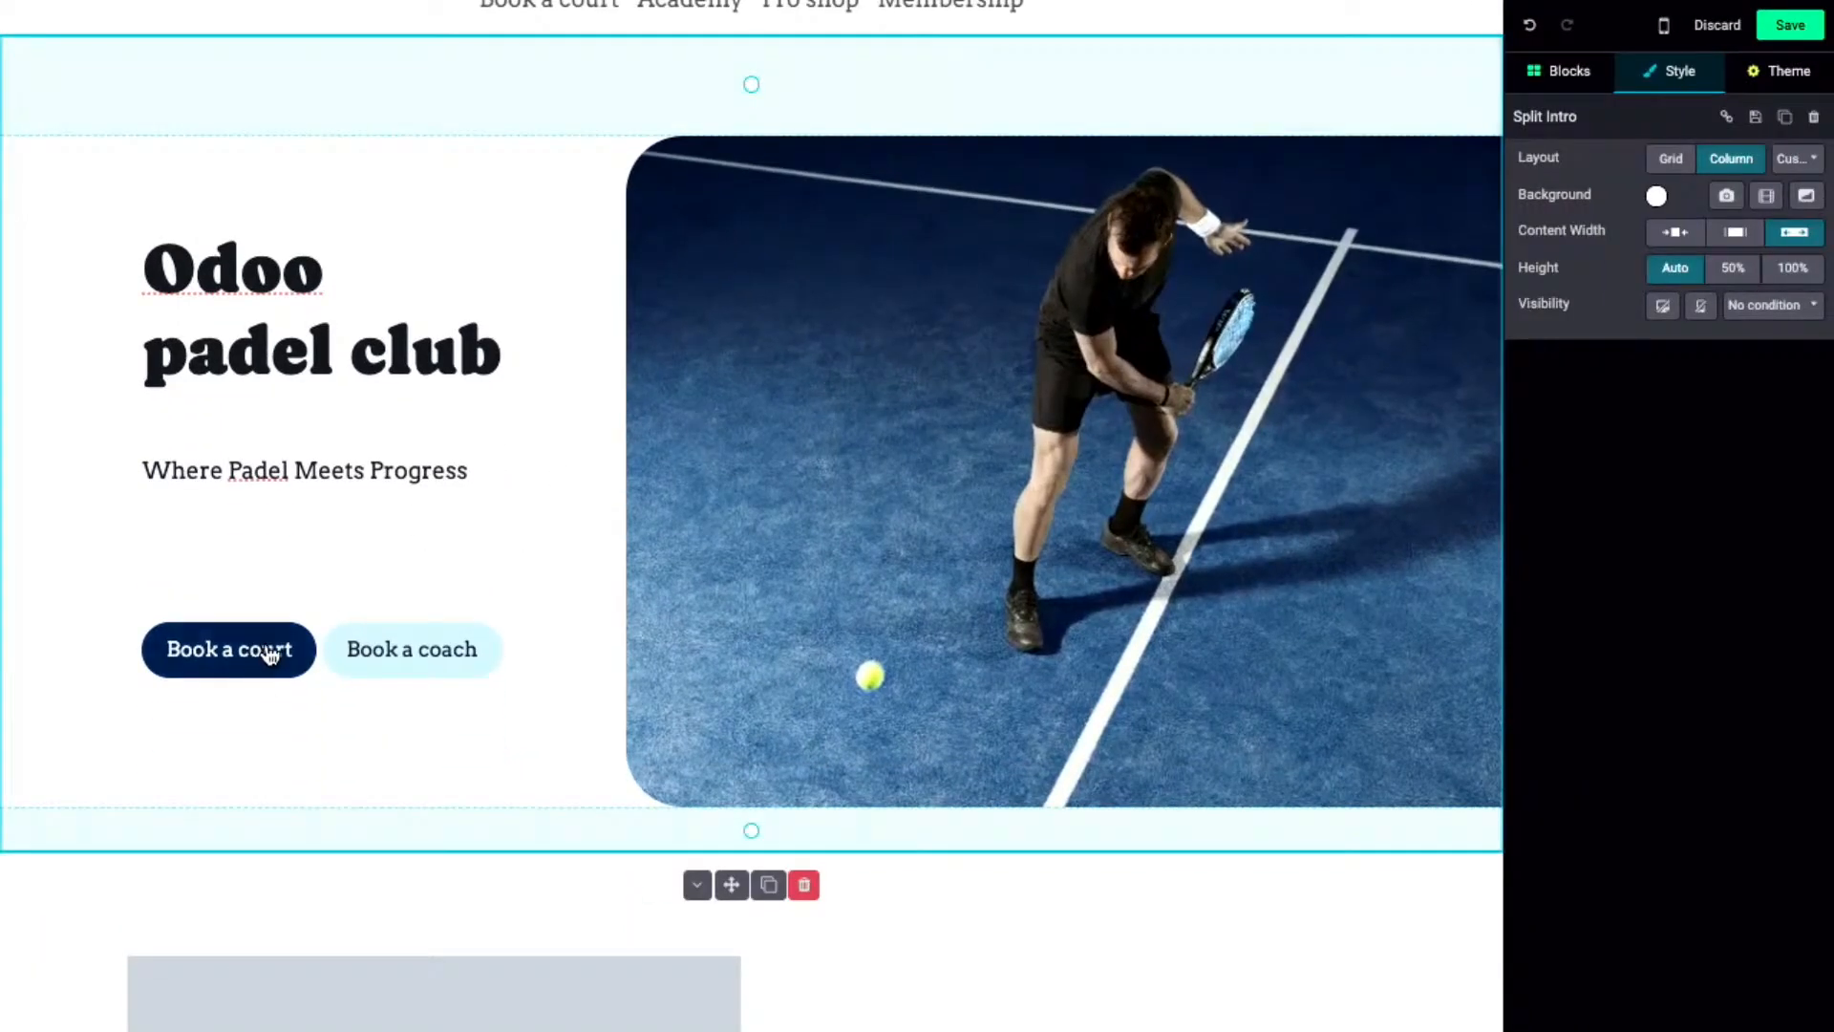
click(268, 653)
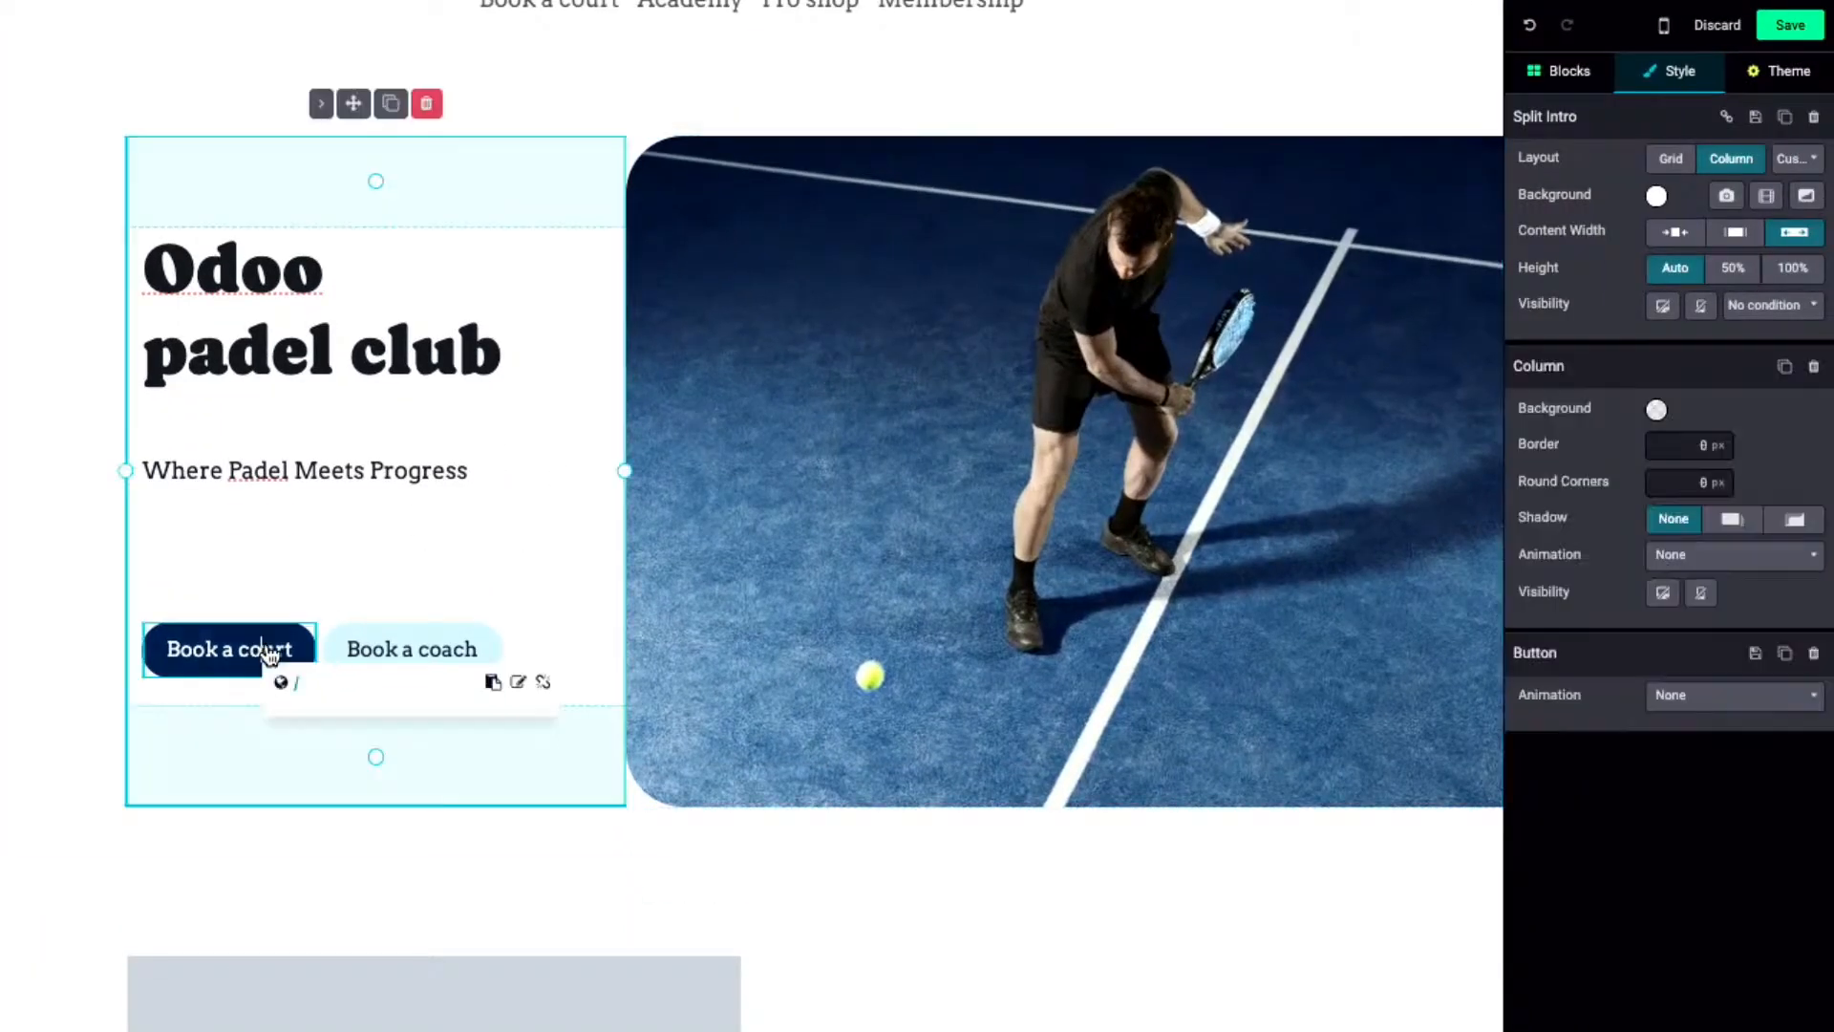
click(517, 681)
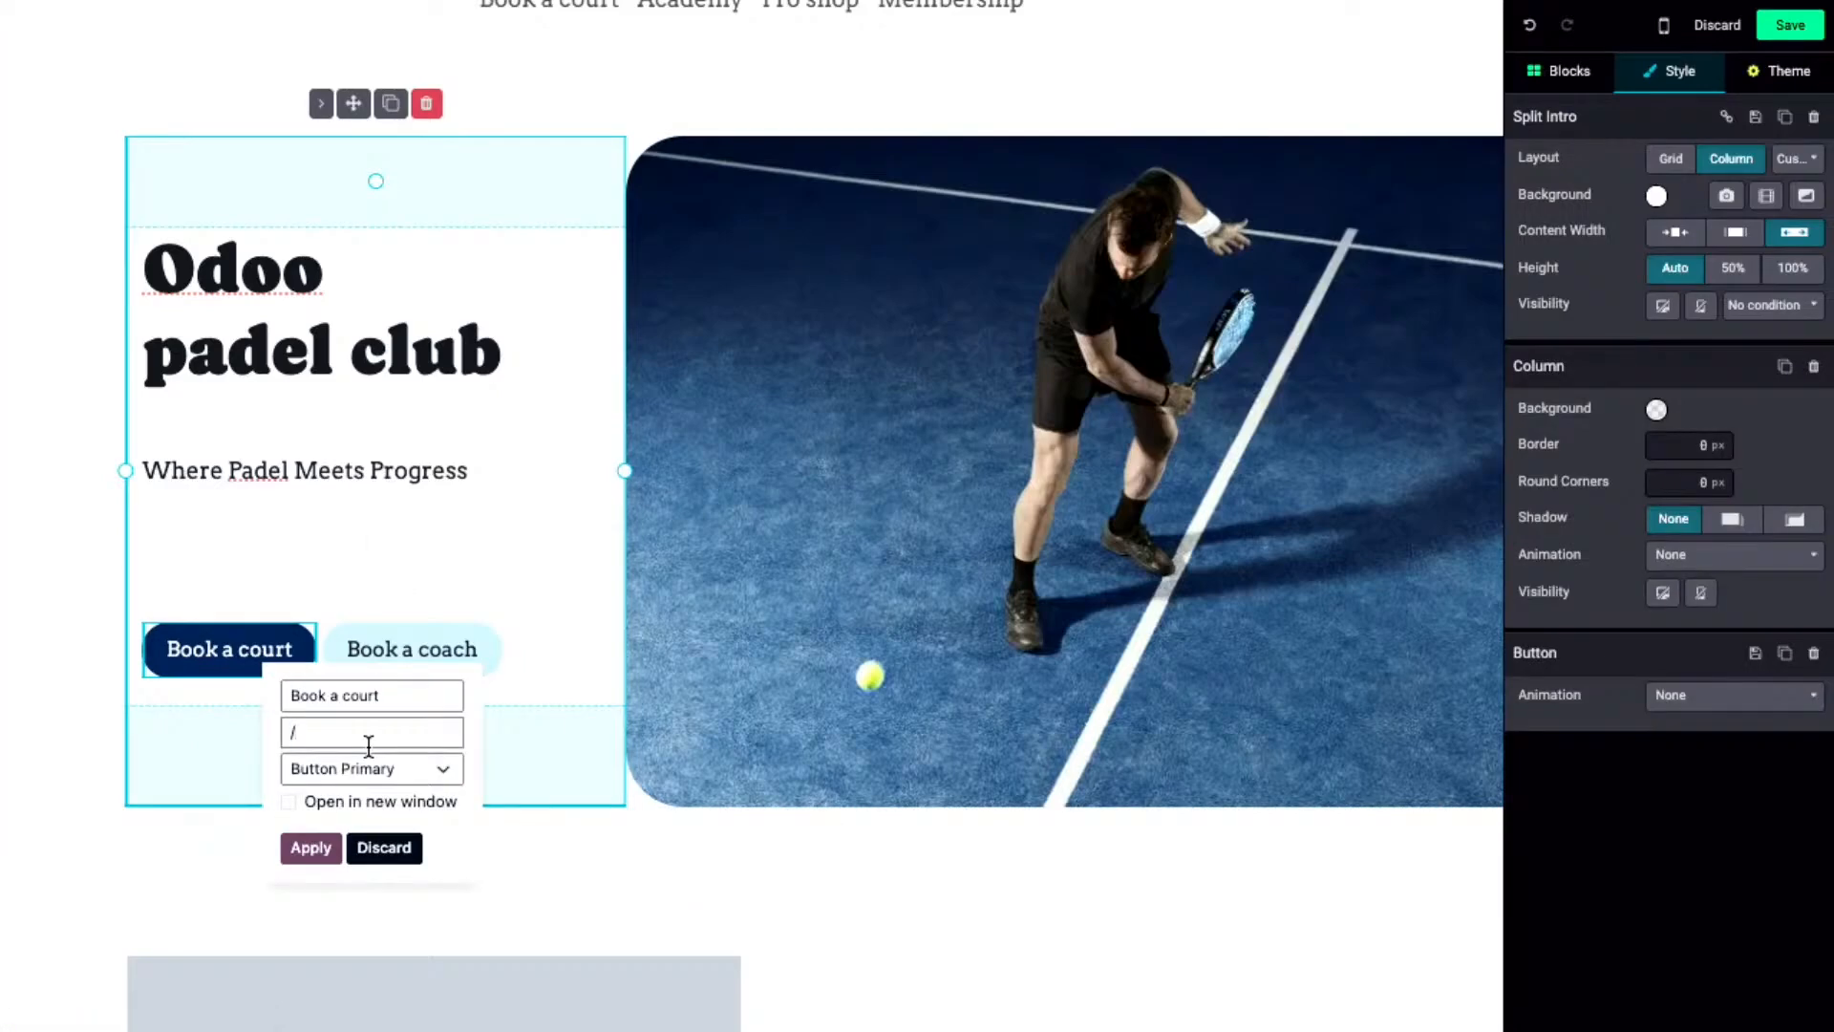
key(BackSpace)
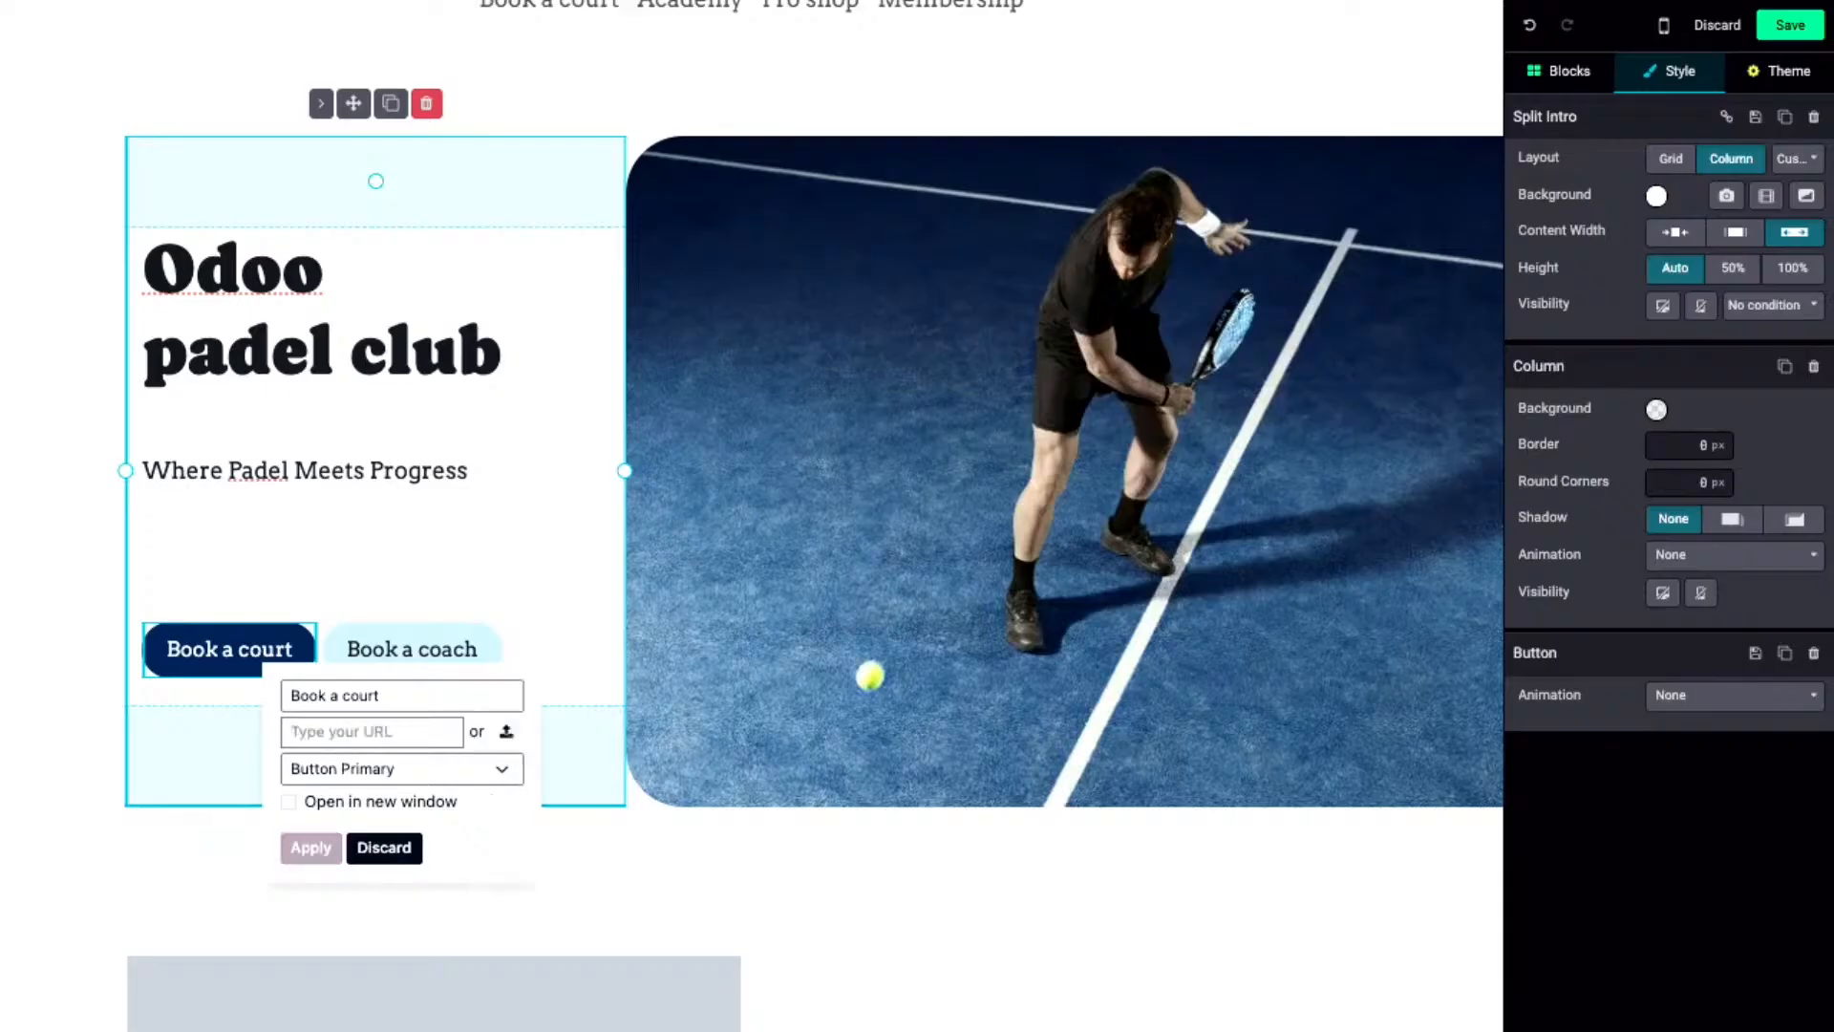
text(/)
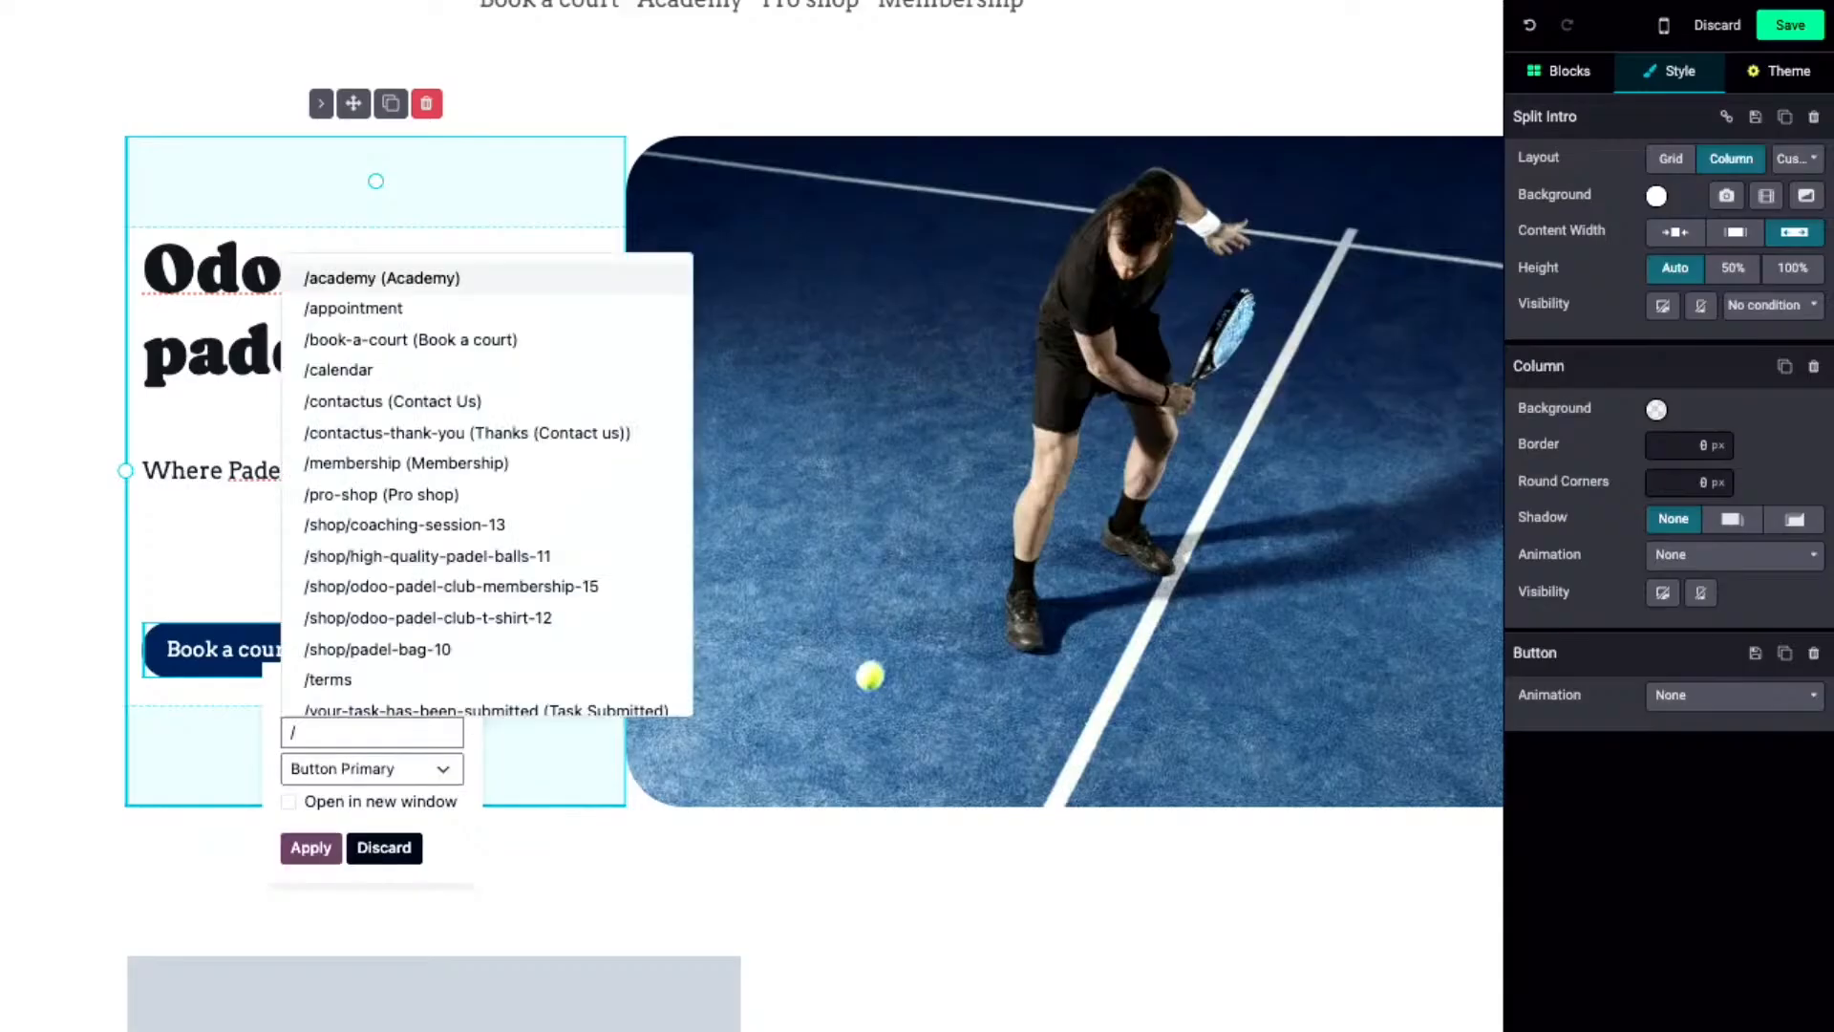
text(boo)
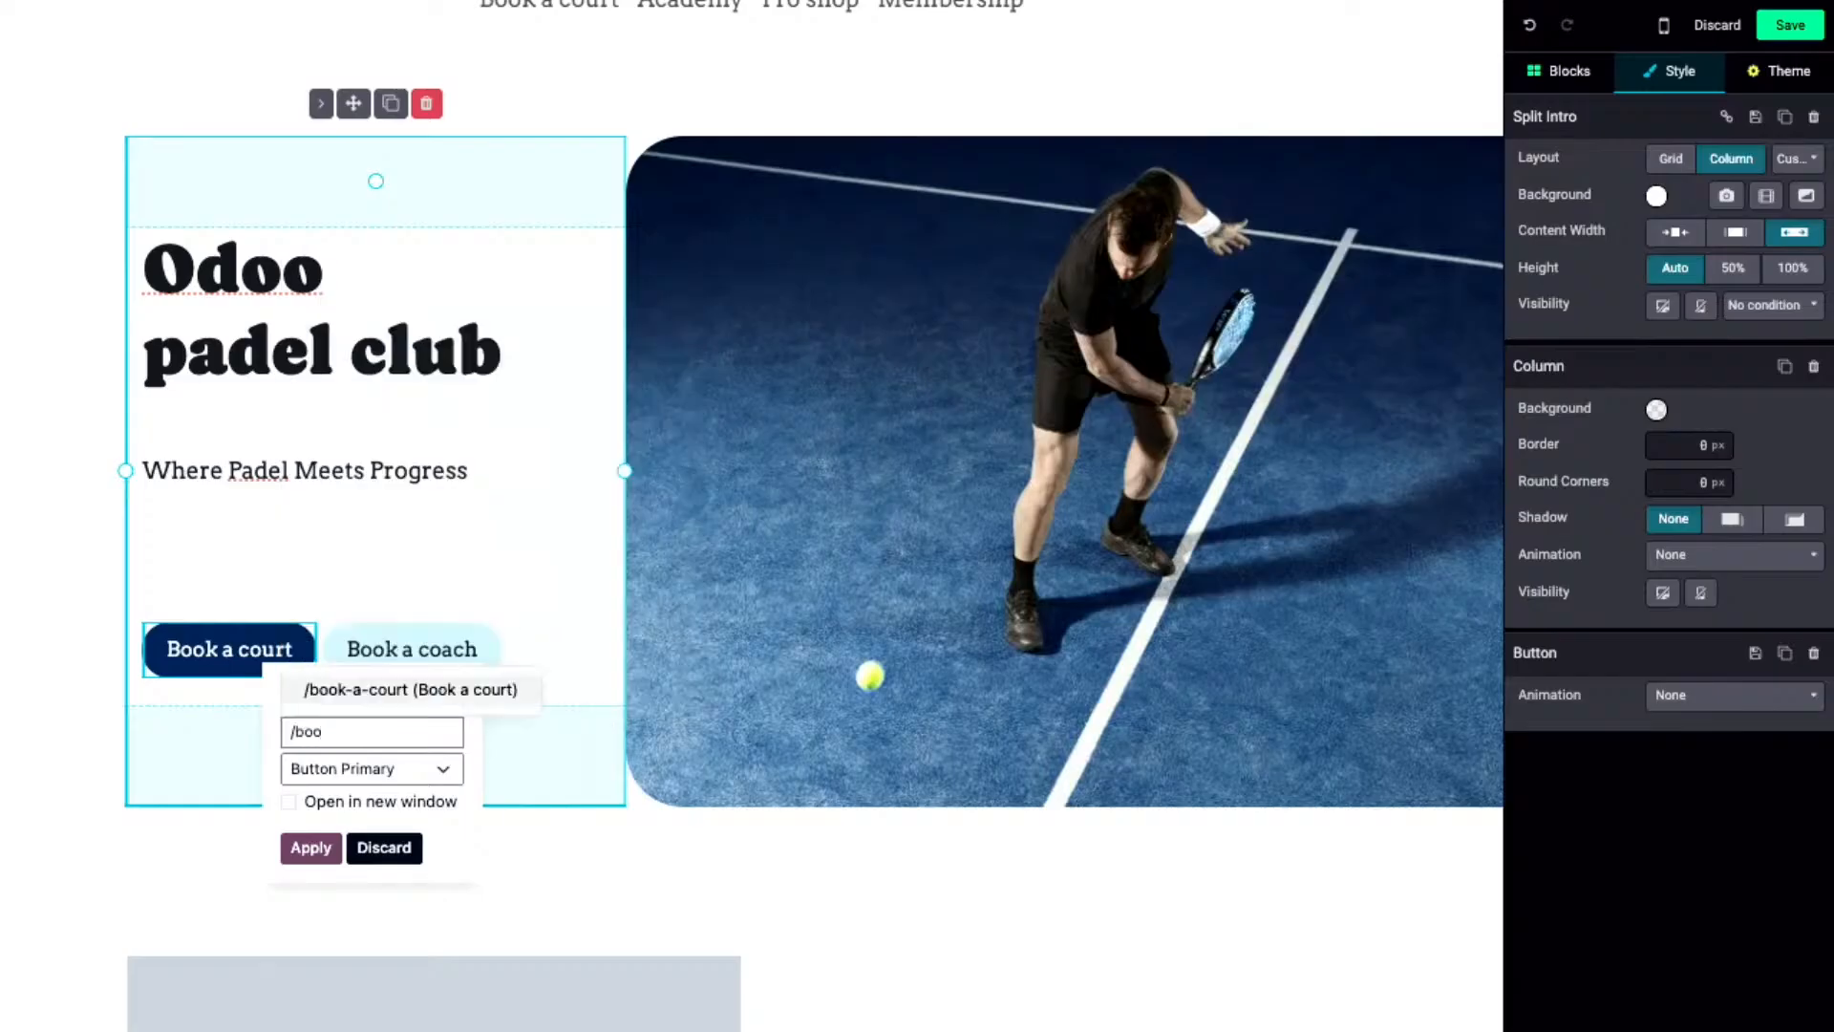
click(386, 690)
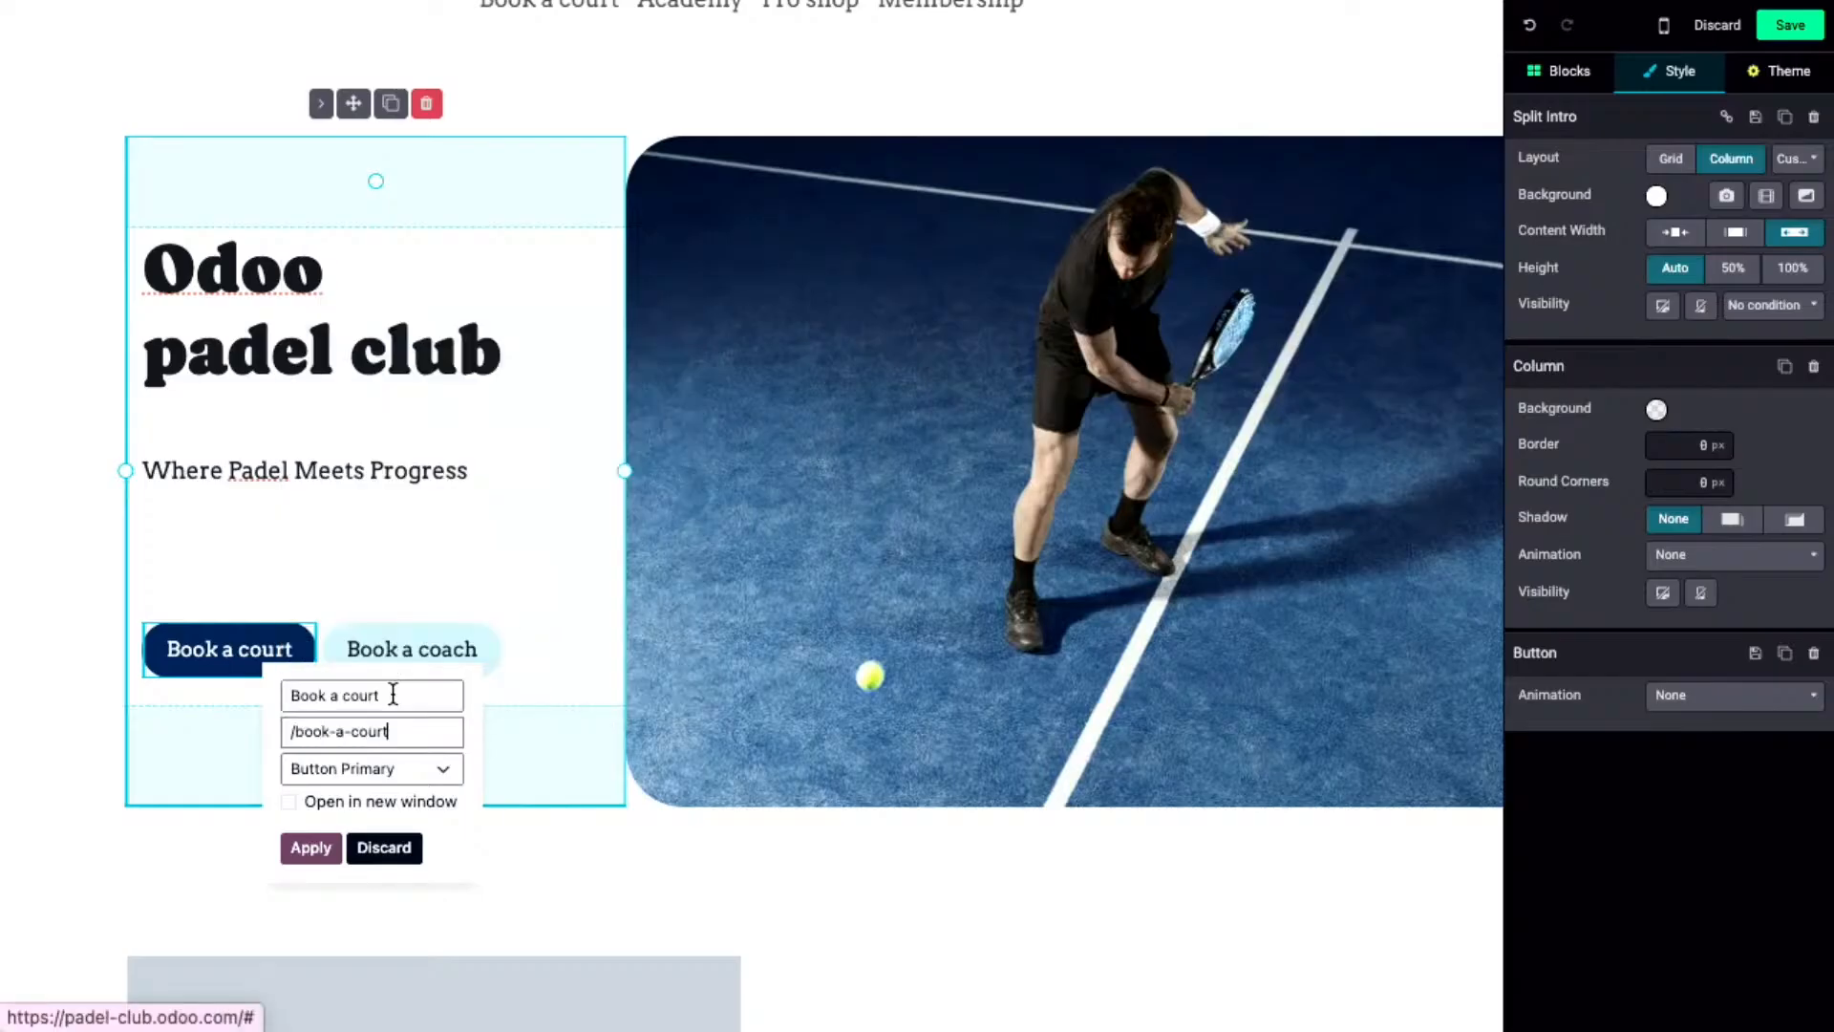
click(310, 848)
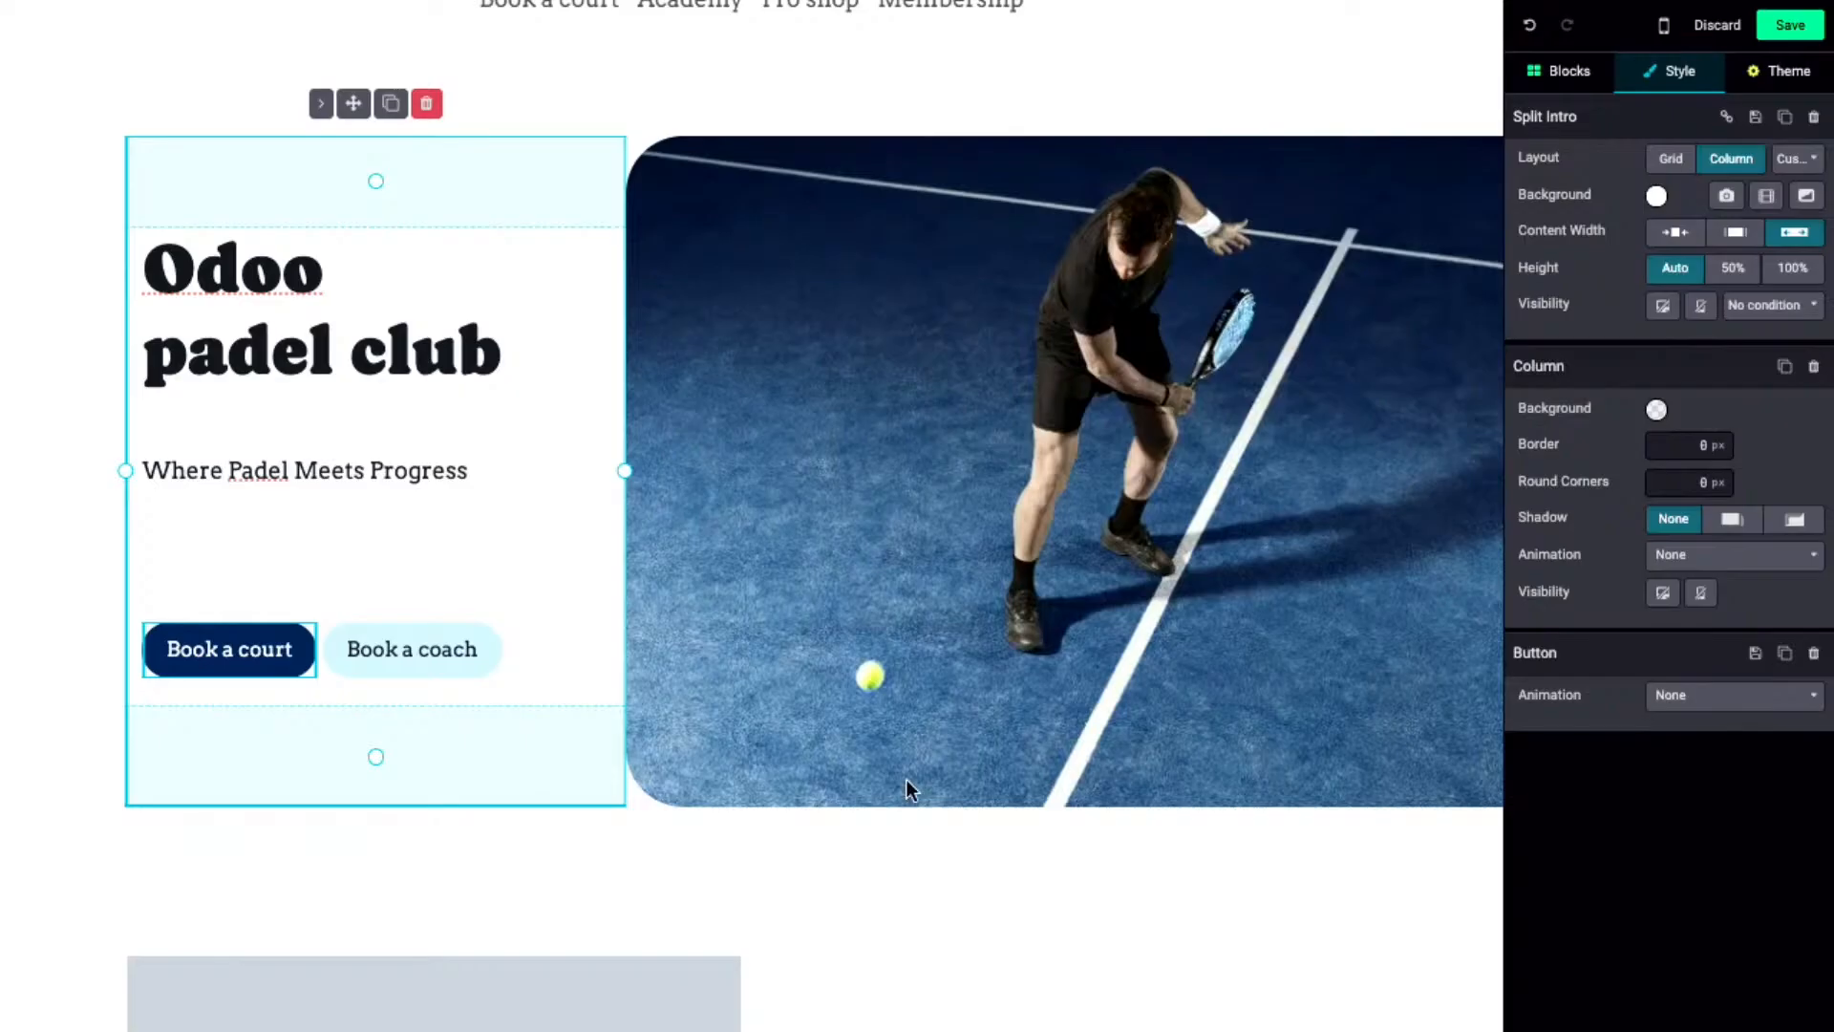
- Save the homepage edits and look over the published sections below the intro
scroll(1188, 505, up, 2)
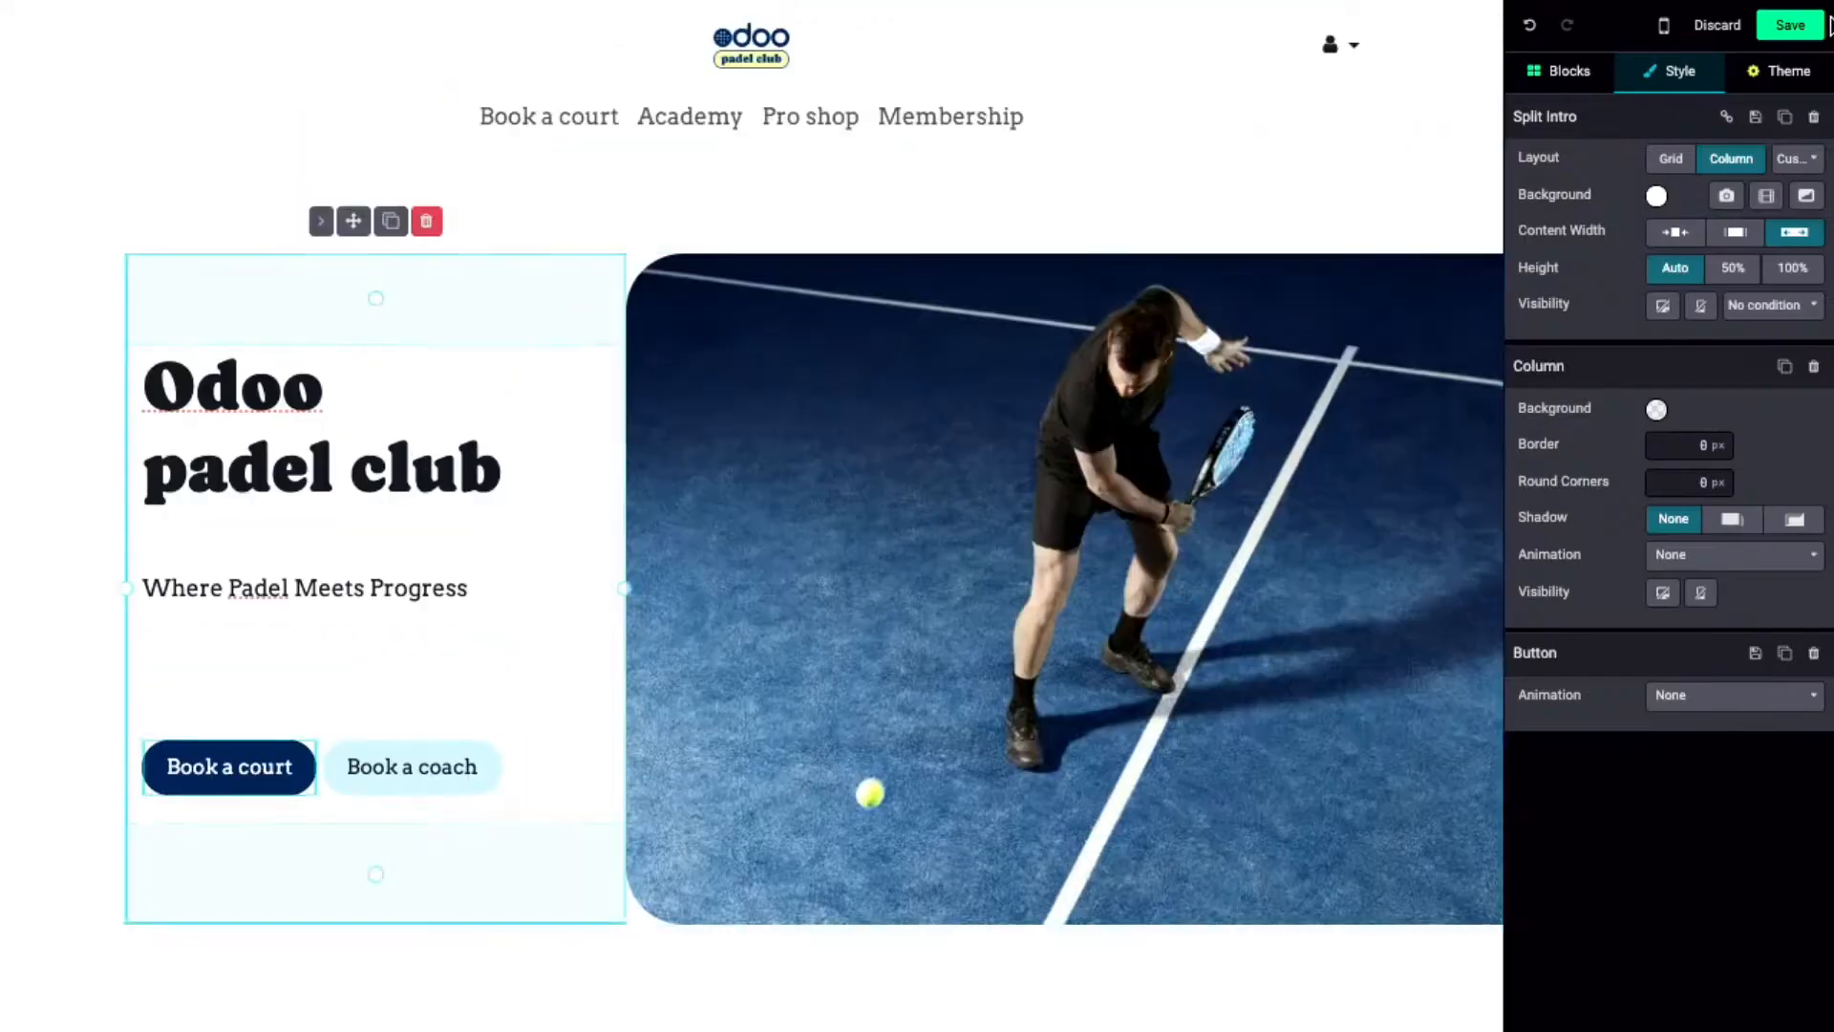
click(1808, 26)
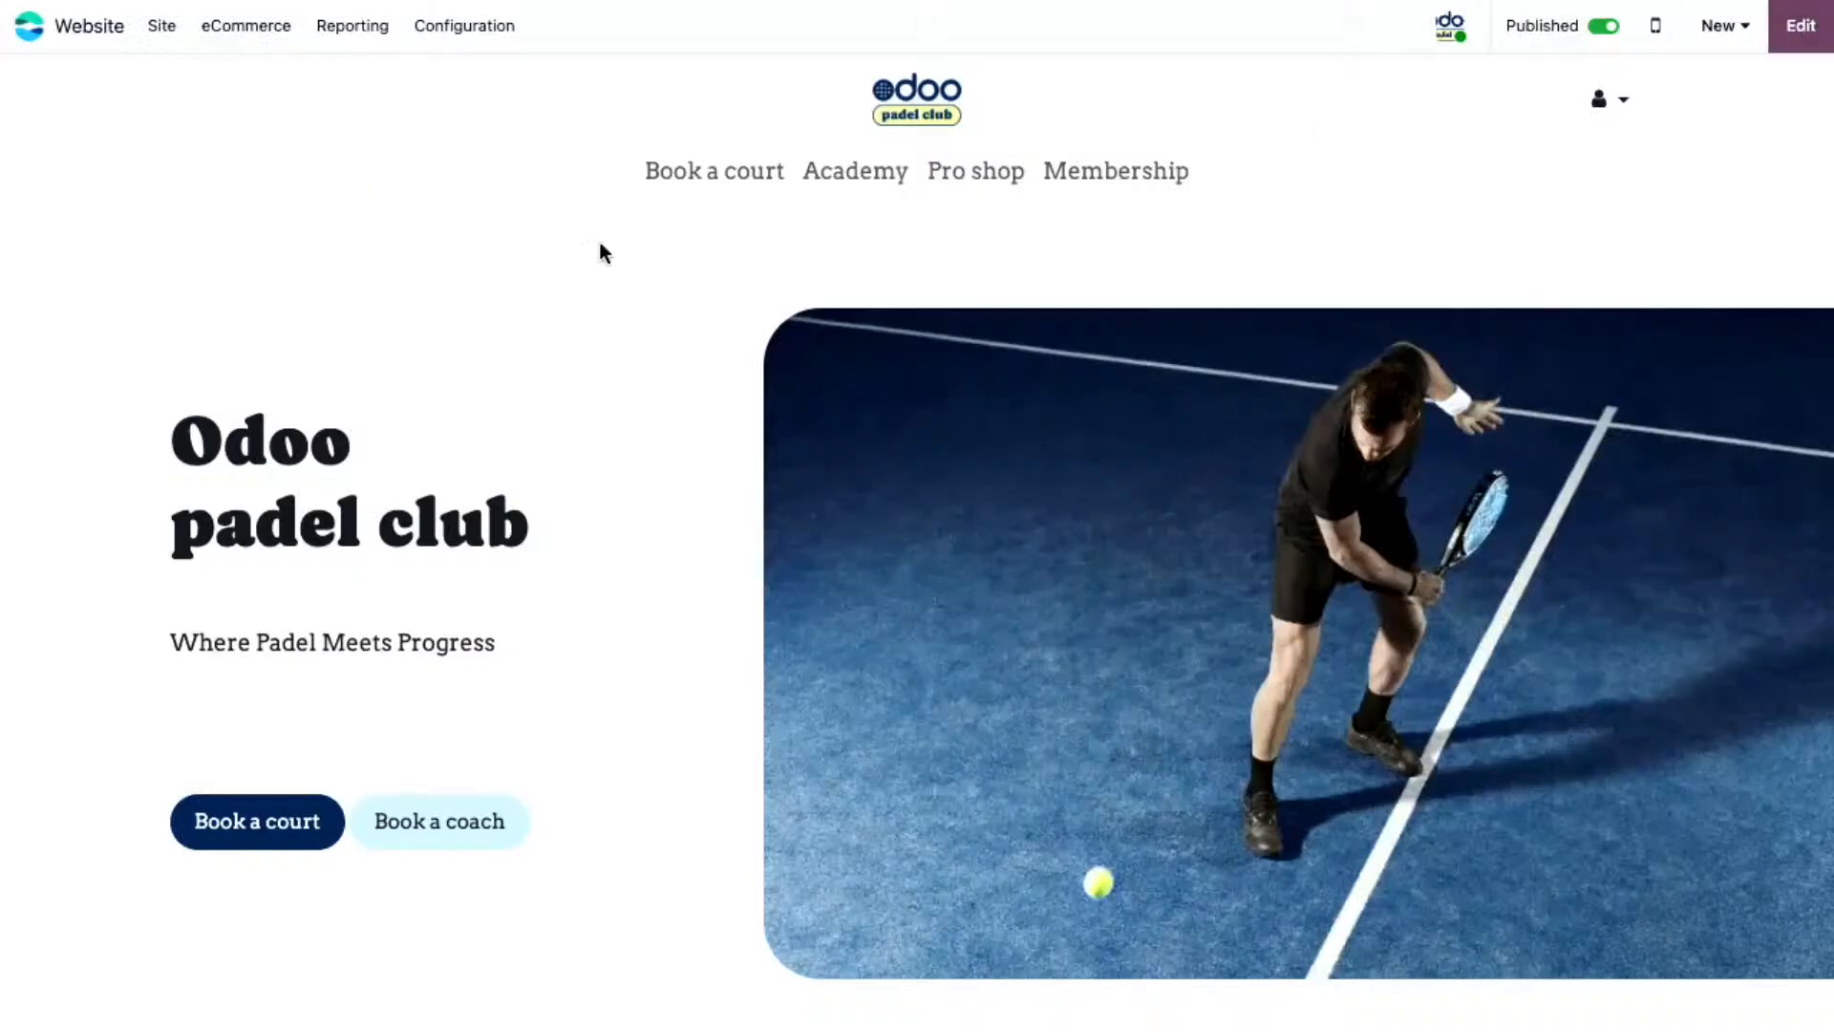
scroll(598, 244, down, 5)
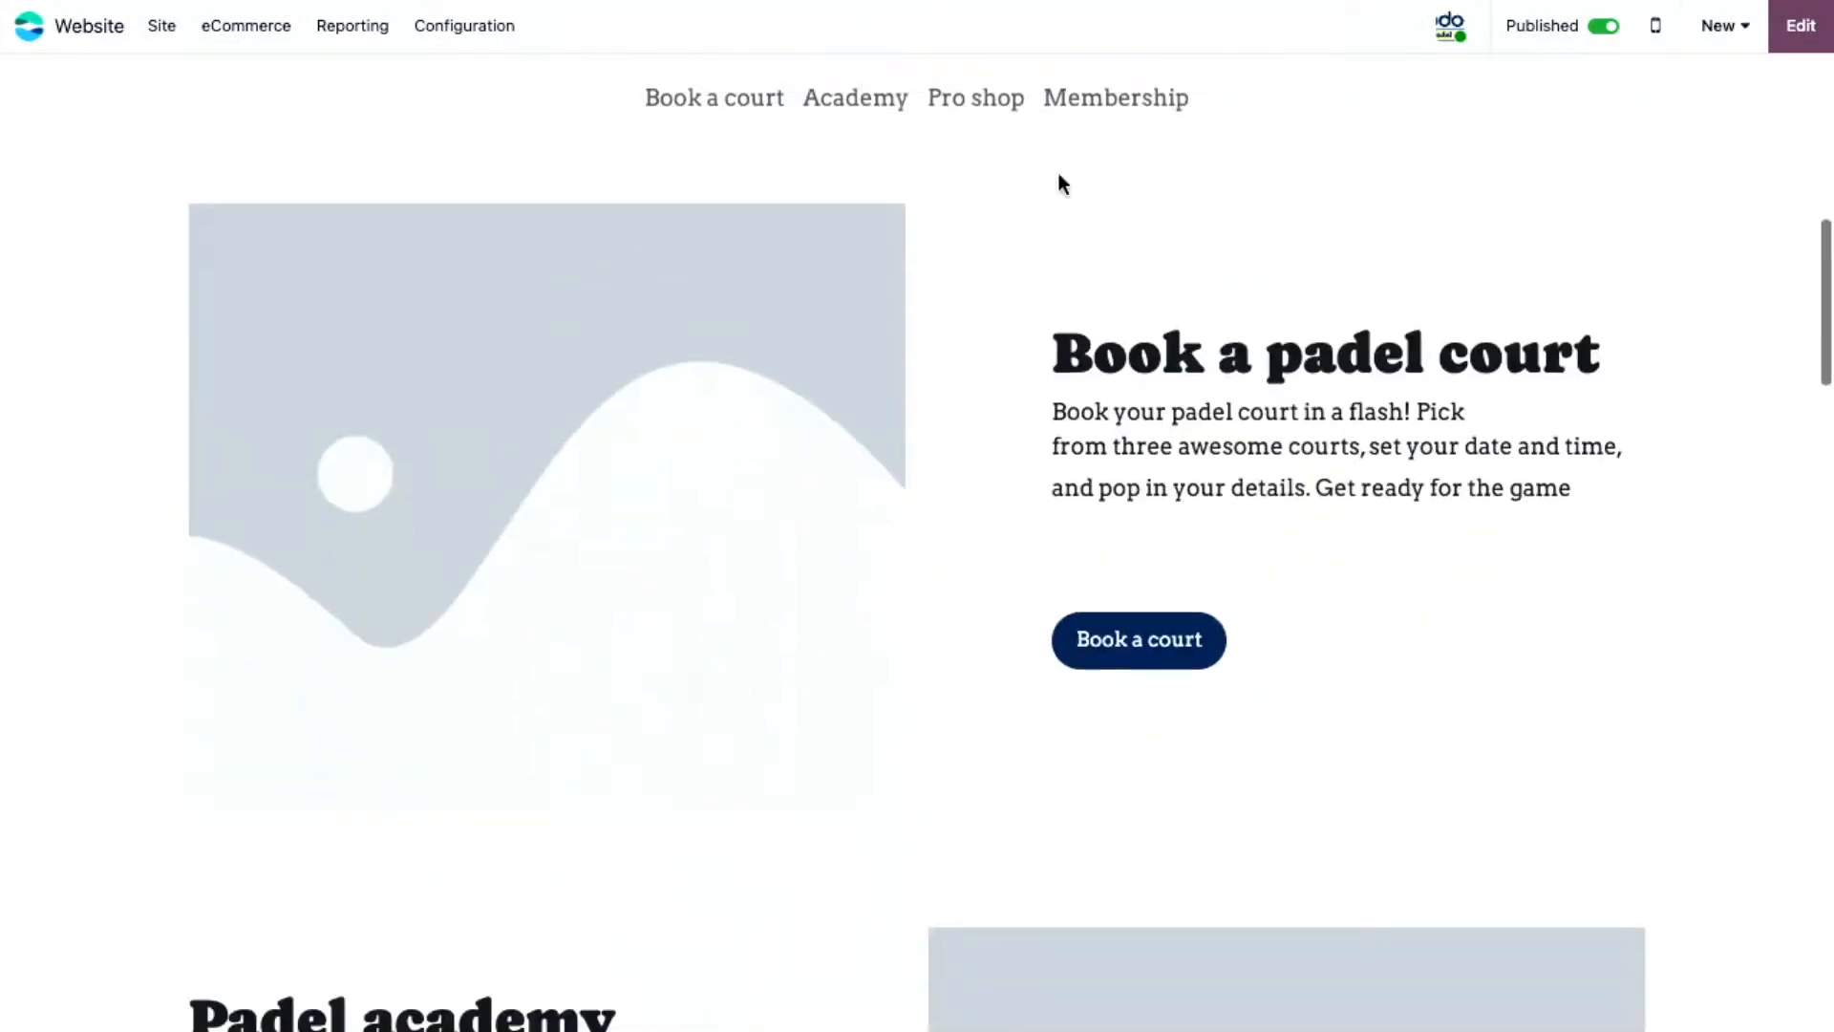
- Reopen the homepage for editing and apply the yellow theme color preset to the "Book a padel court" block's background
click(1800, 26)
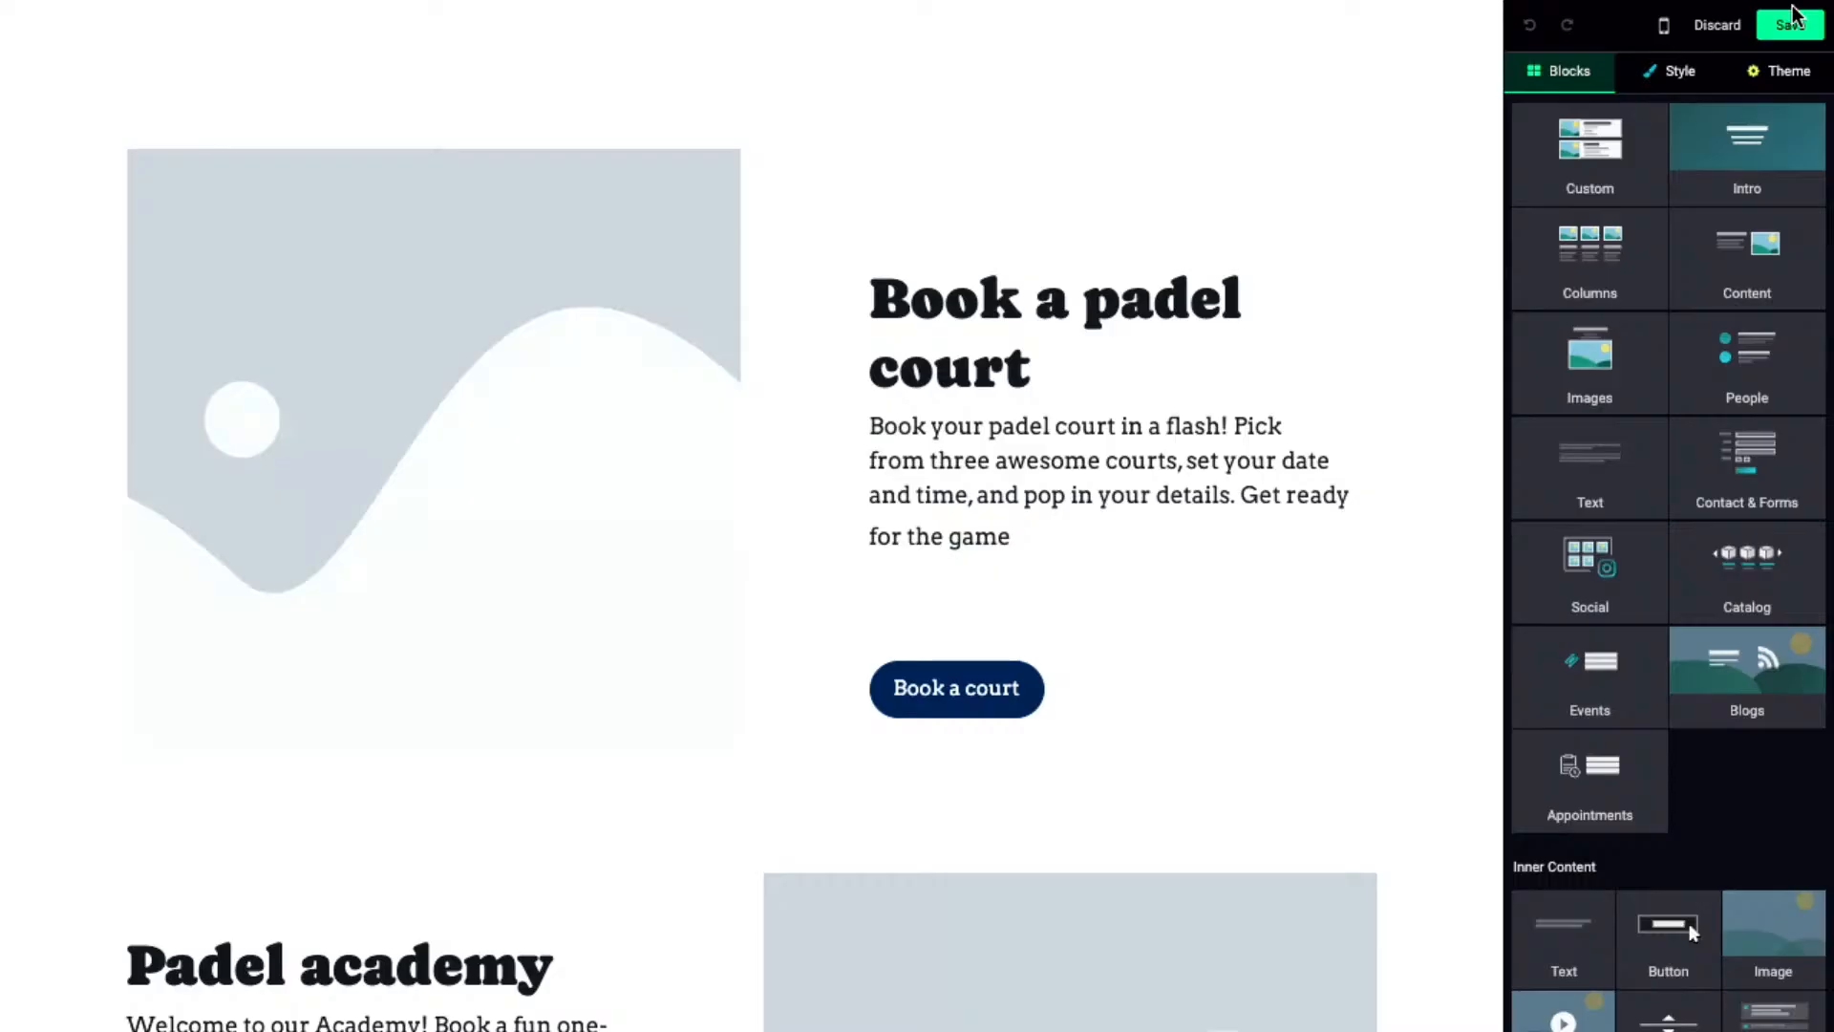
scroll(1036, 237, down, 2)
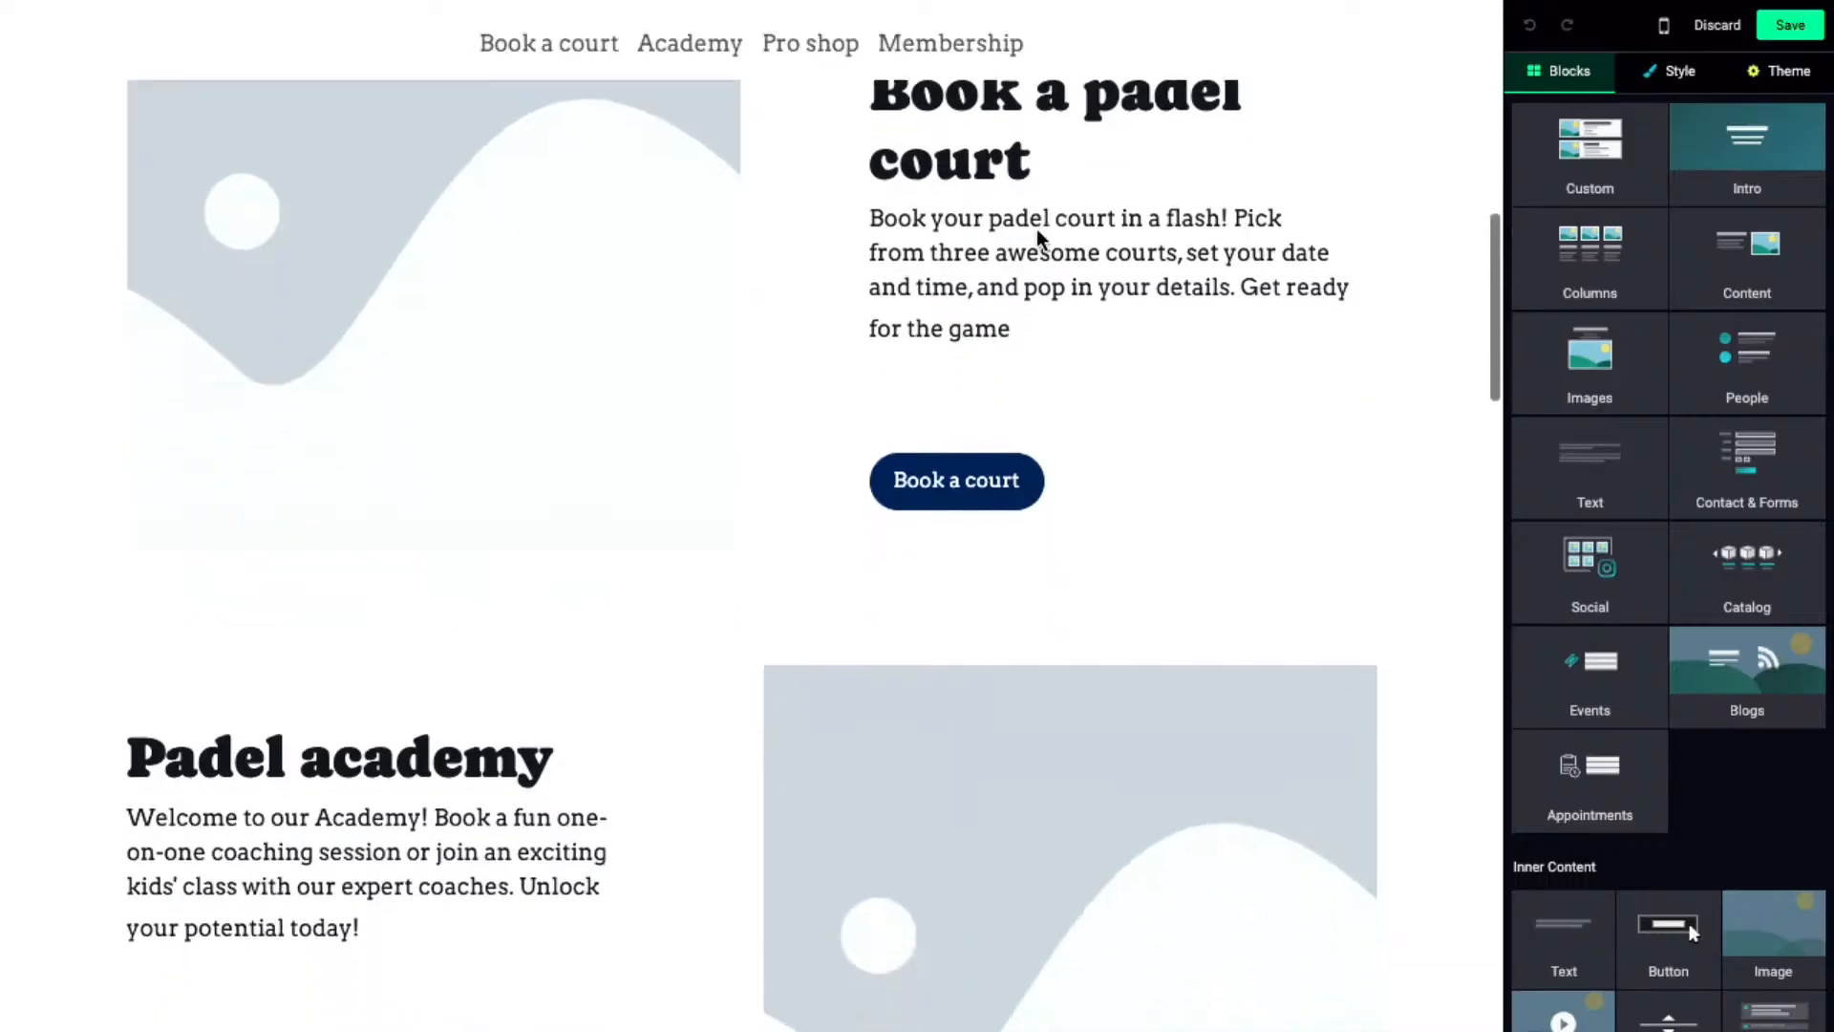
scroll(1013, 286, up, 5)
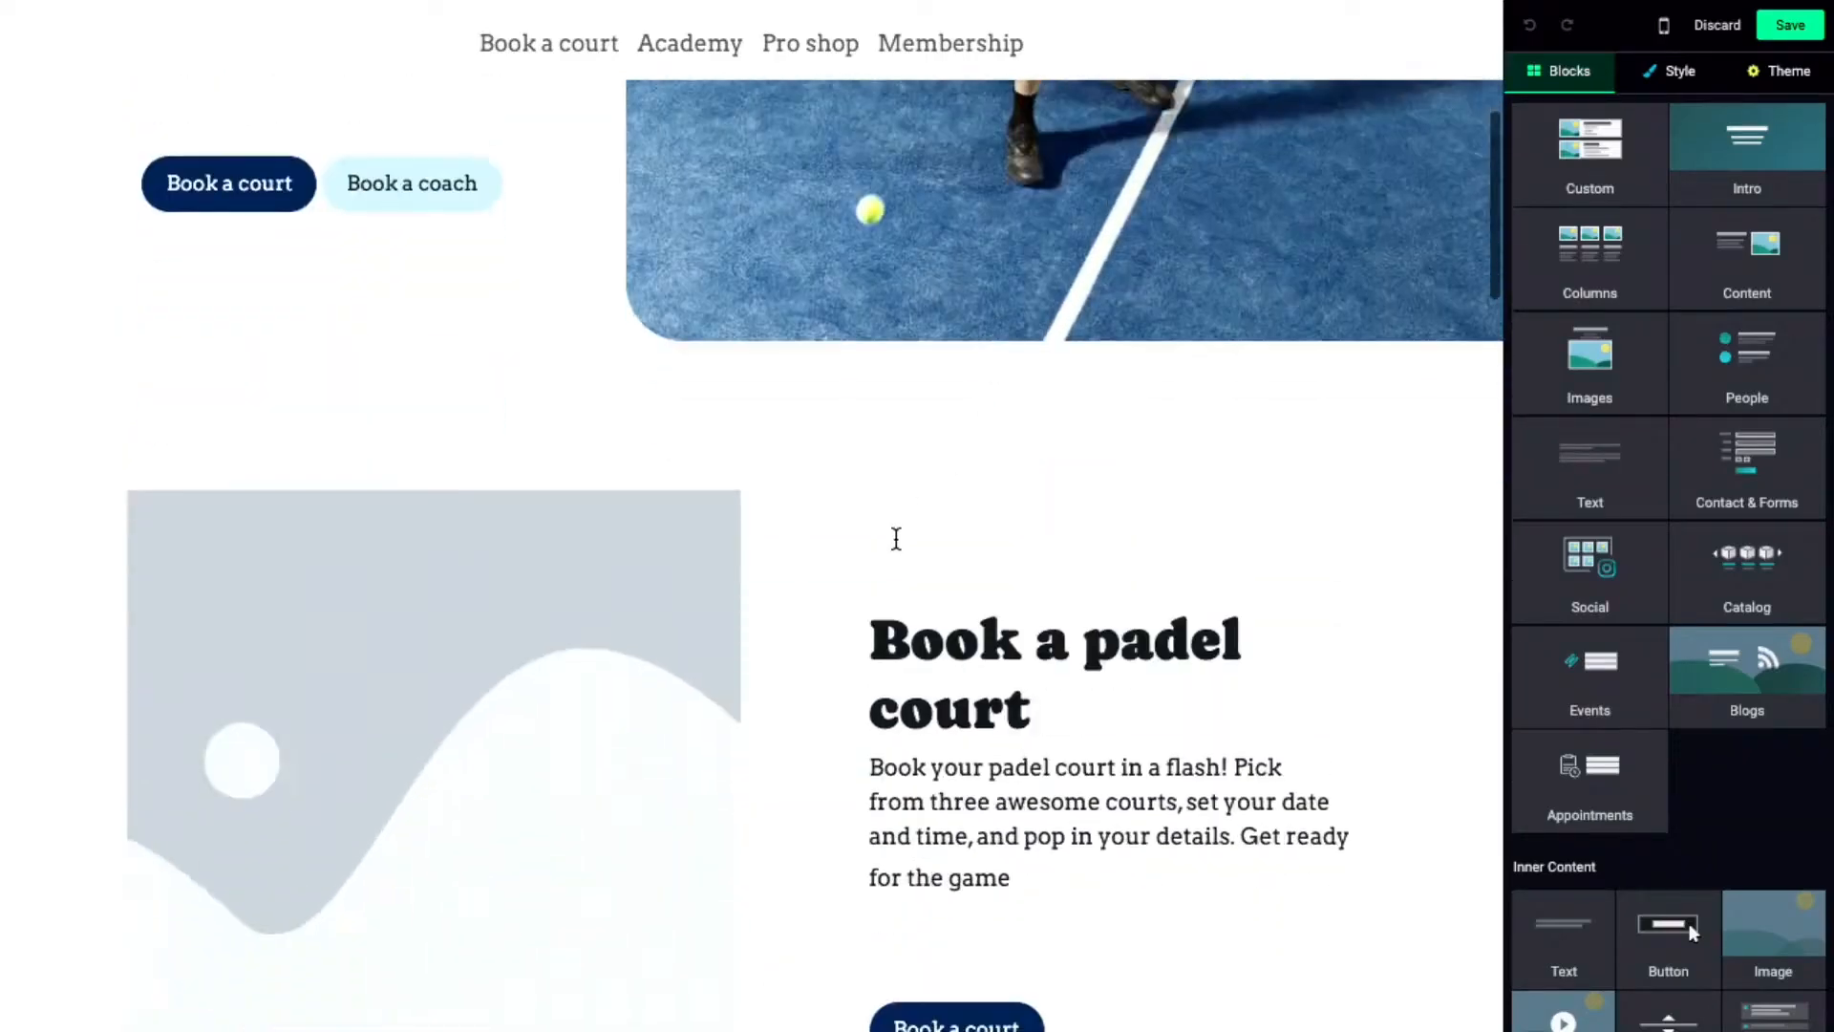
click(896, 535)
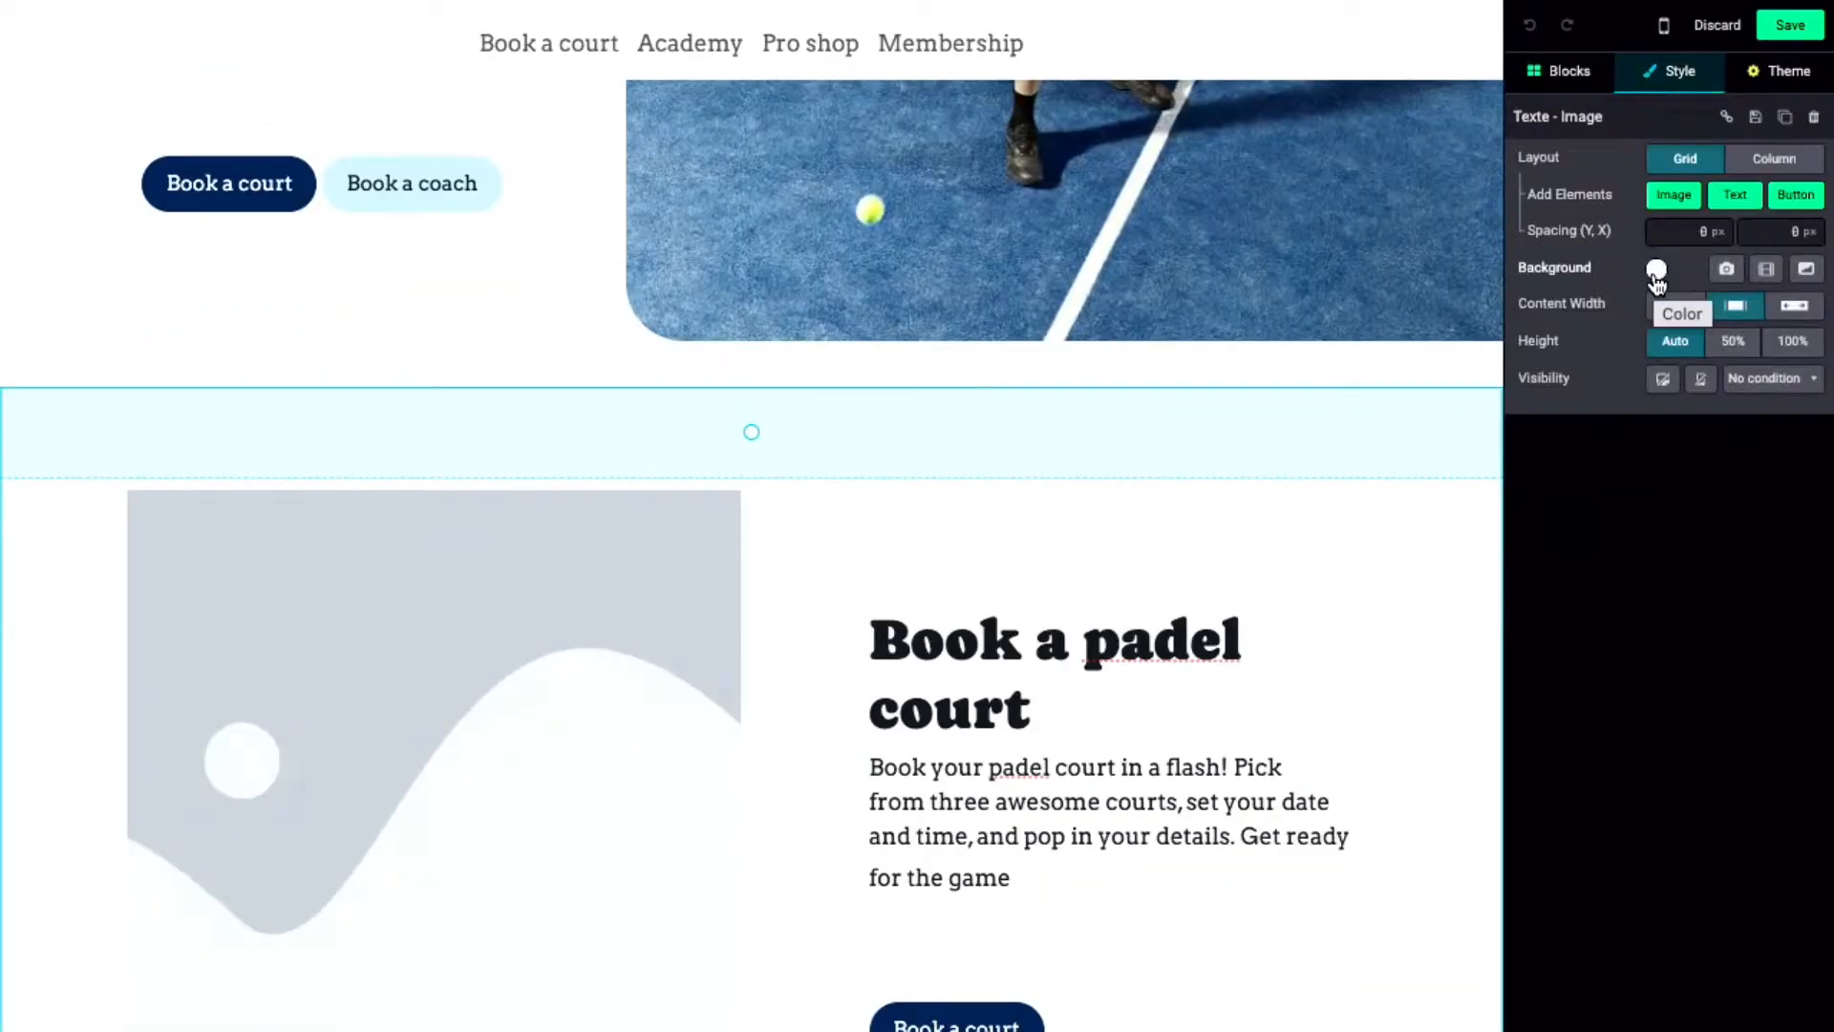
click(1656, 271)
click(1585, 476)
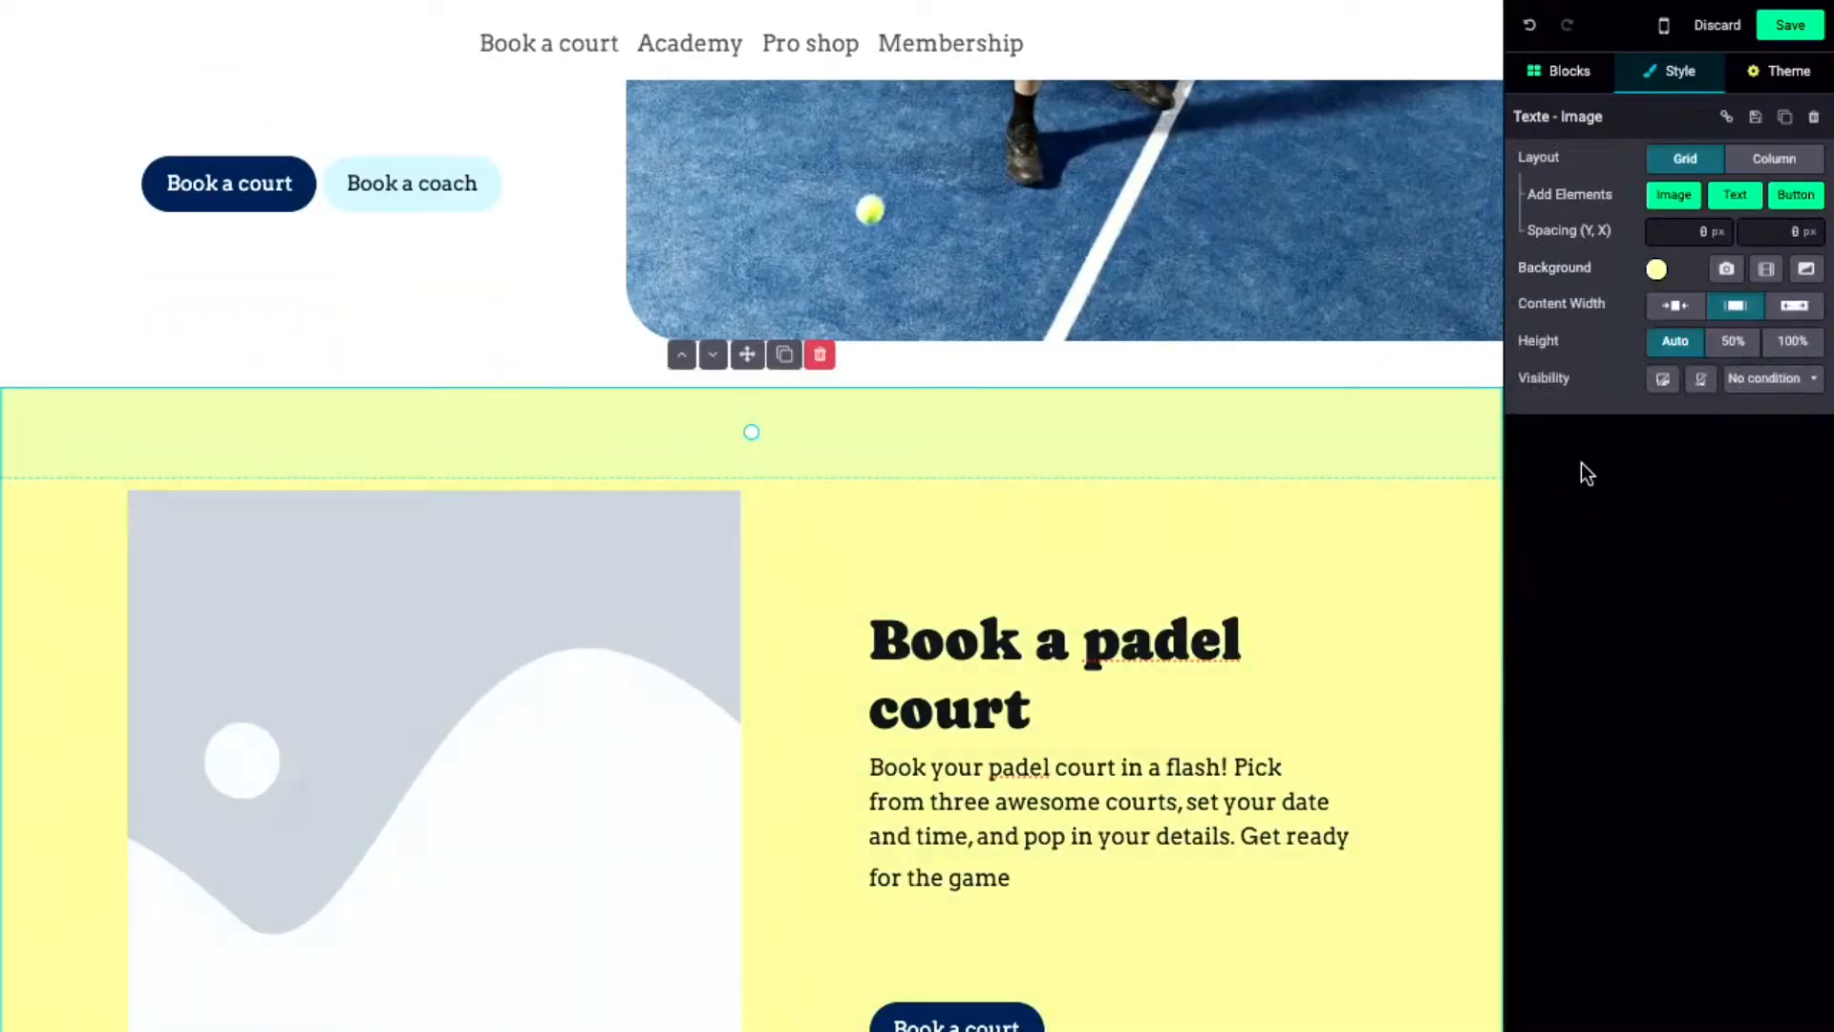
- Apply the yellow theme color preset to the background of the "Padel academy" block
scroll(682, 633, down, 5)
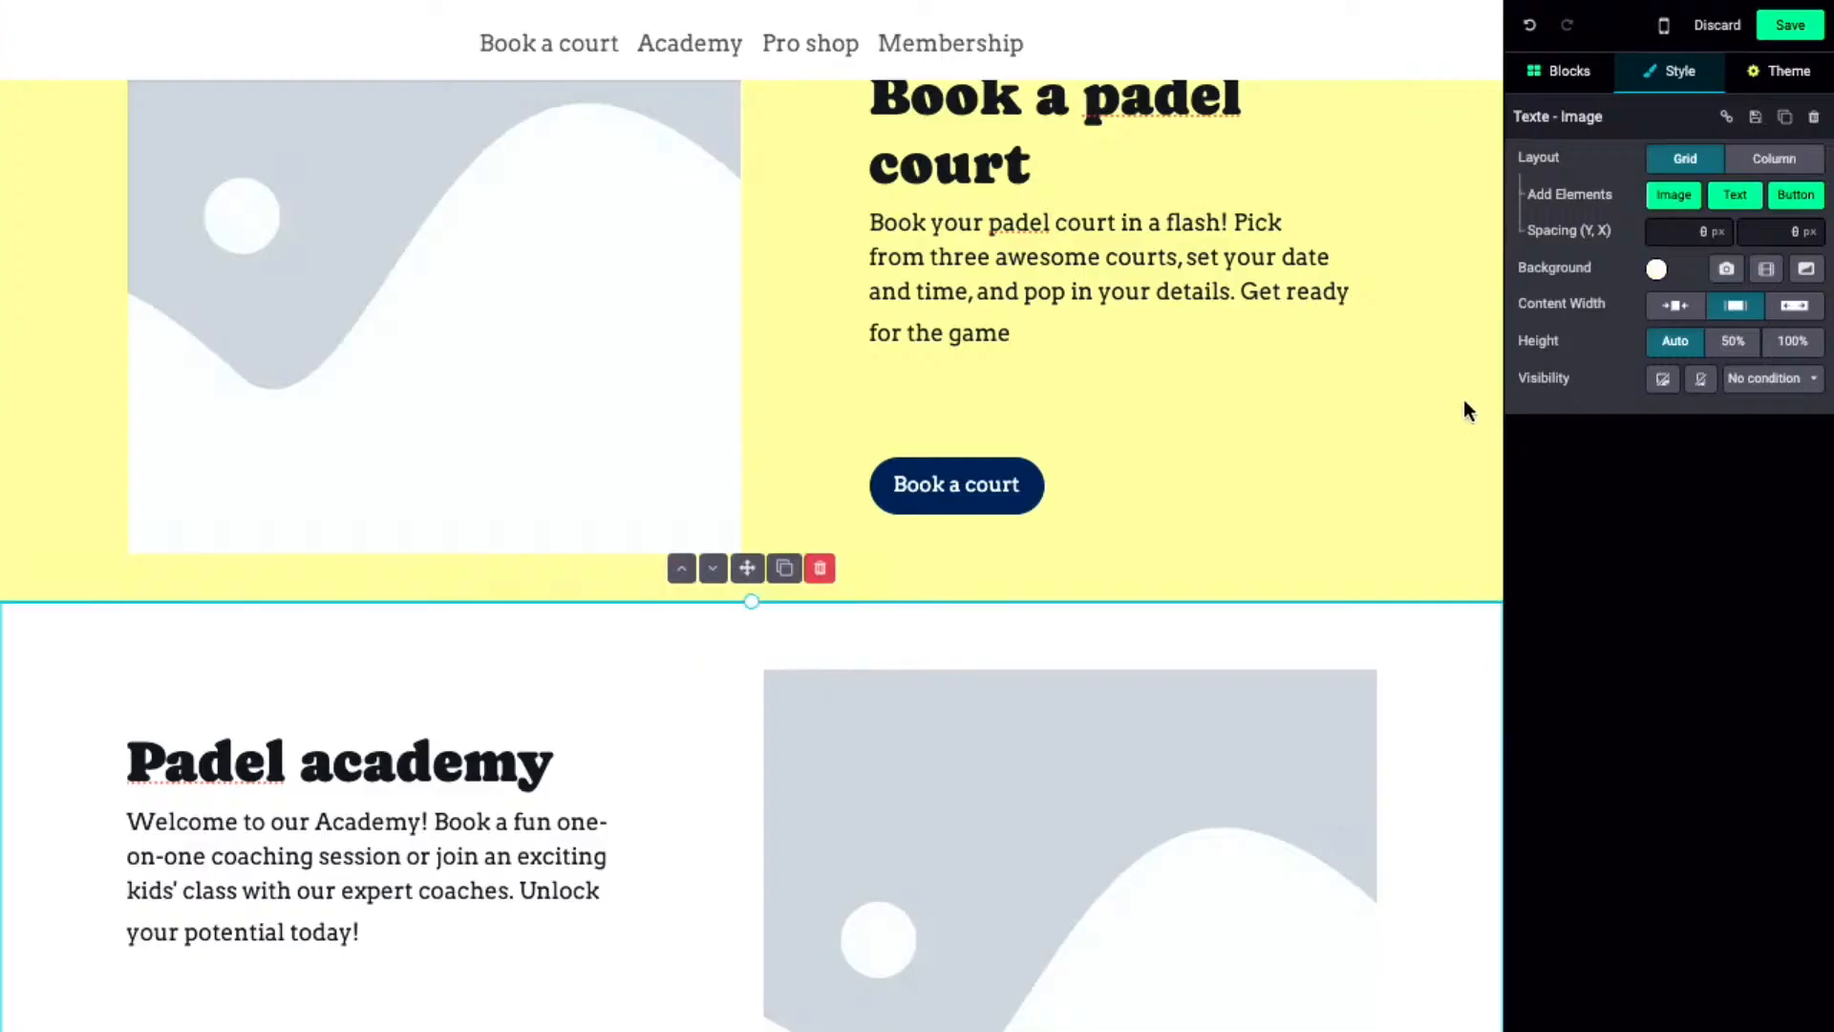
click(622, 657)
click(1657, 277)
click(1540, 477)
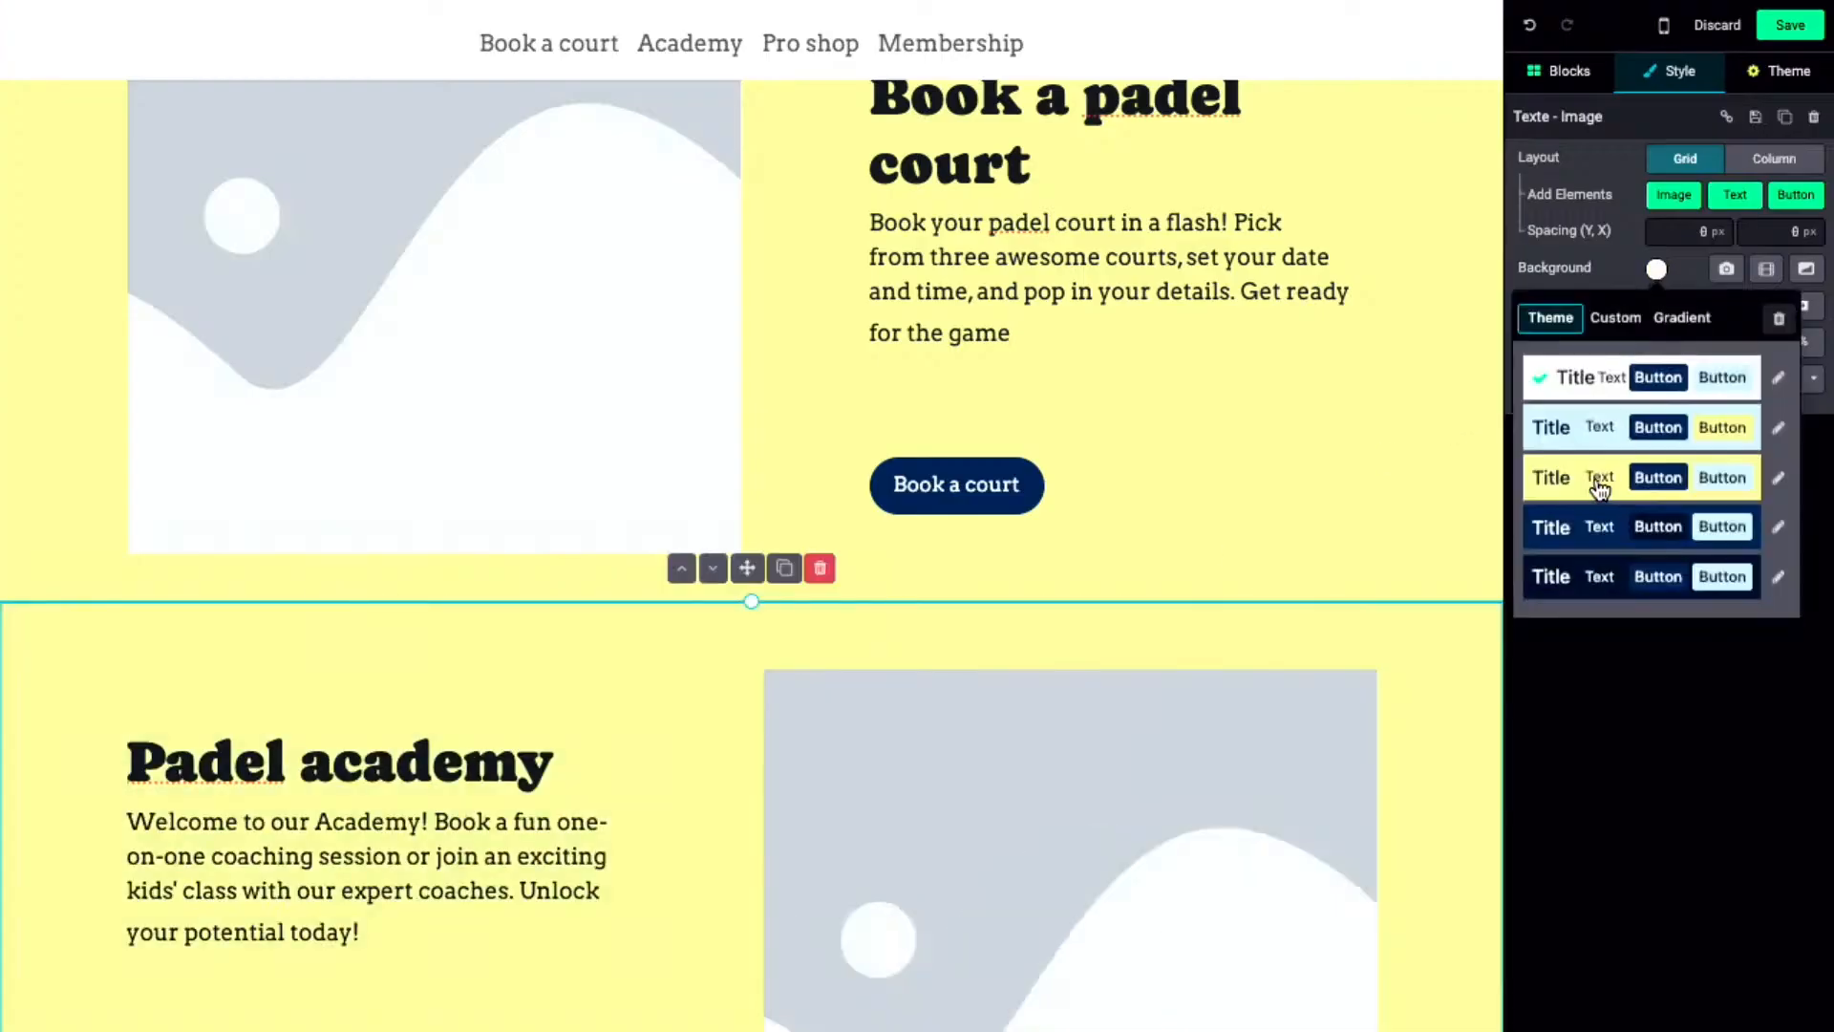
- Replace the placeholder image beside "Book a padel court" with the photo of the blue court and net
scroll(1232, 592, up, 3)
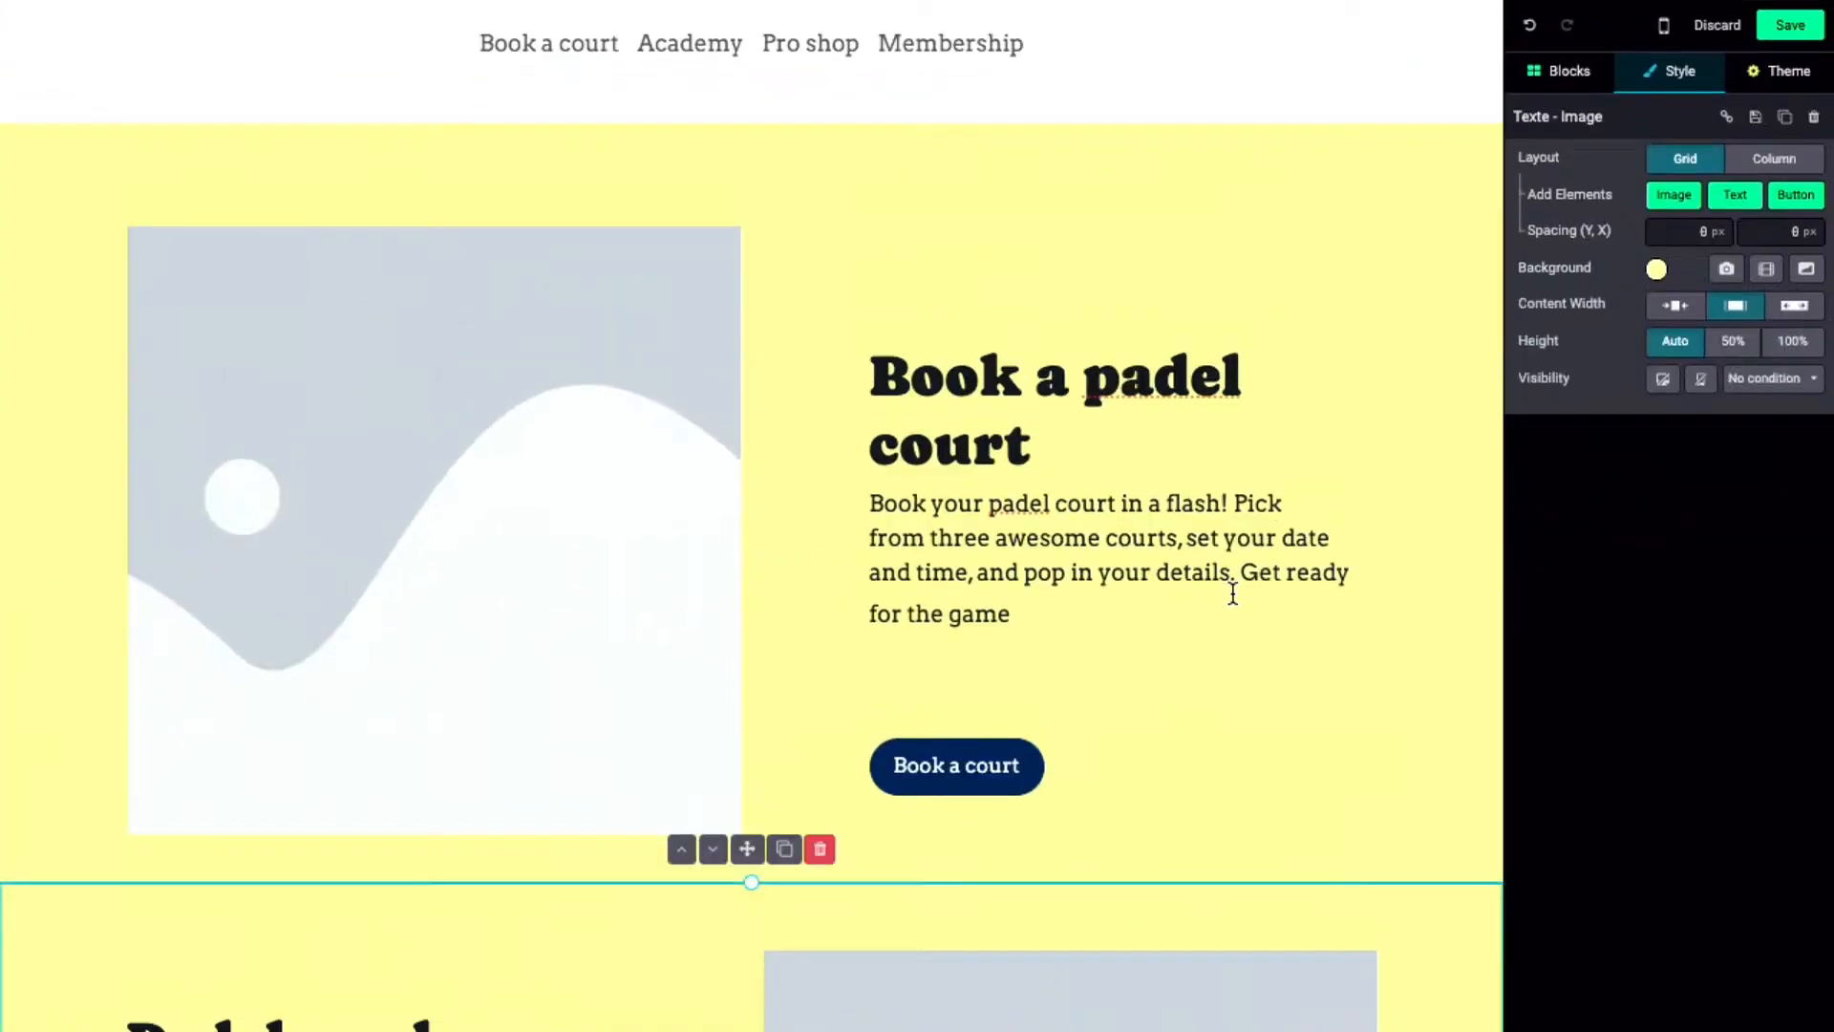
scroll(1232, 594, up, 2)
scroll(1232, 593, down, 2)
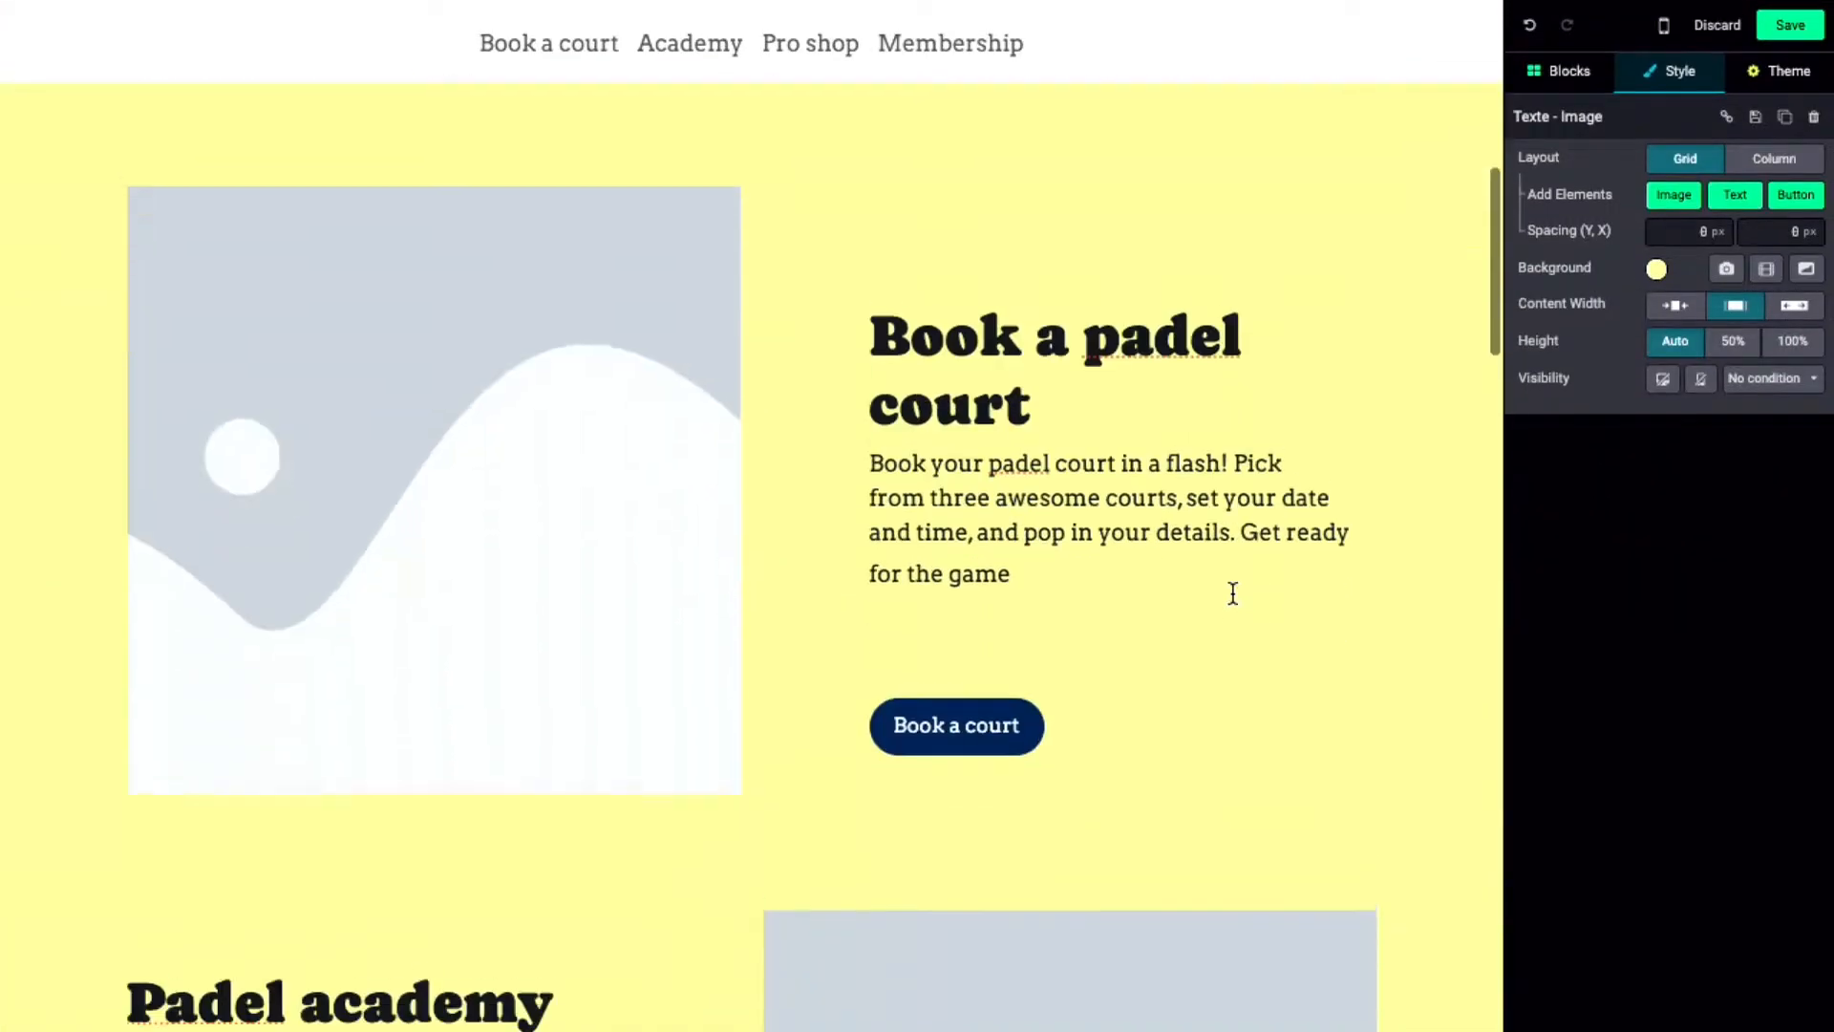
double_click(389, 378)
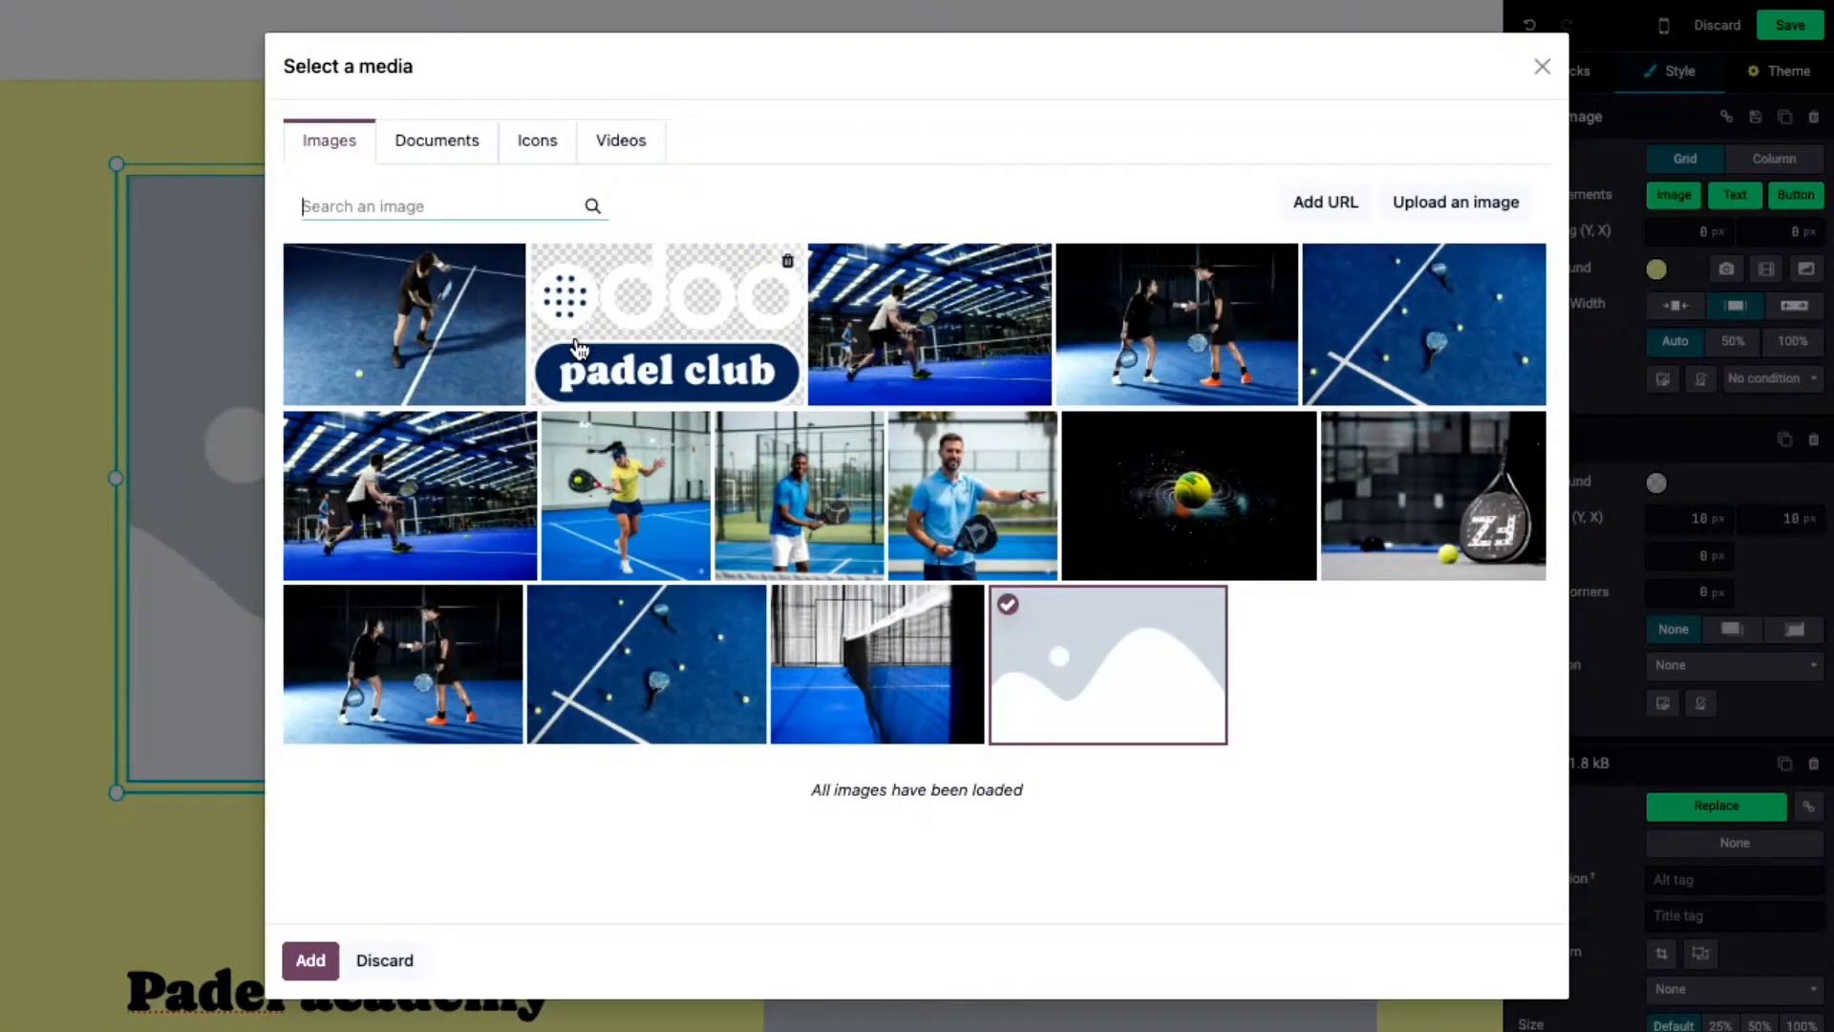
click(872, 666)
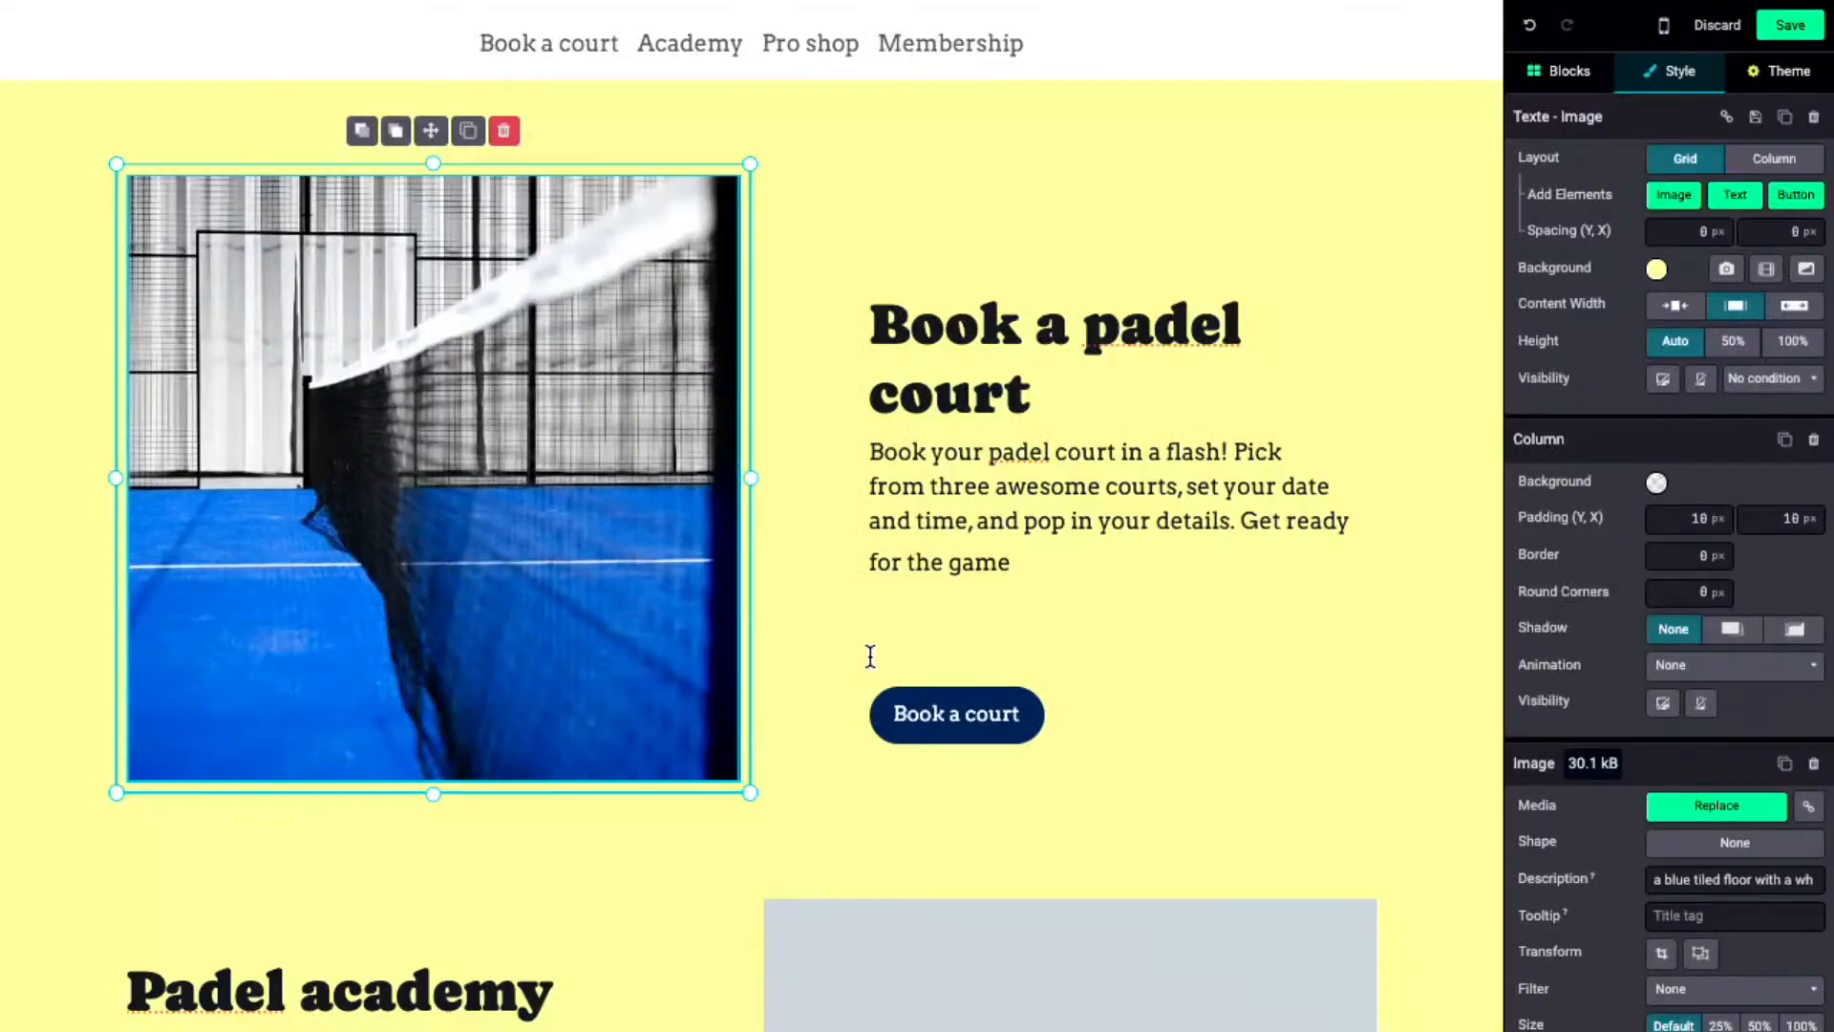
- Replace the placeholder image beside "Padel academy" with the photo of two players shaking hands
scroll(870, 656, down, 5)
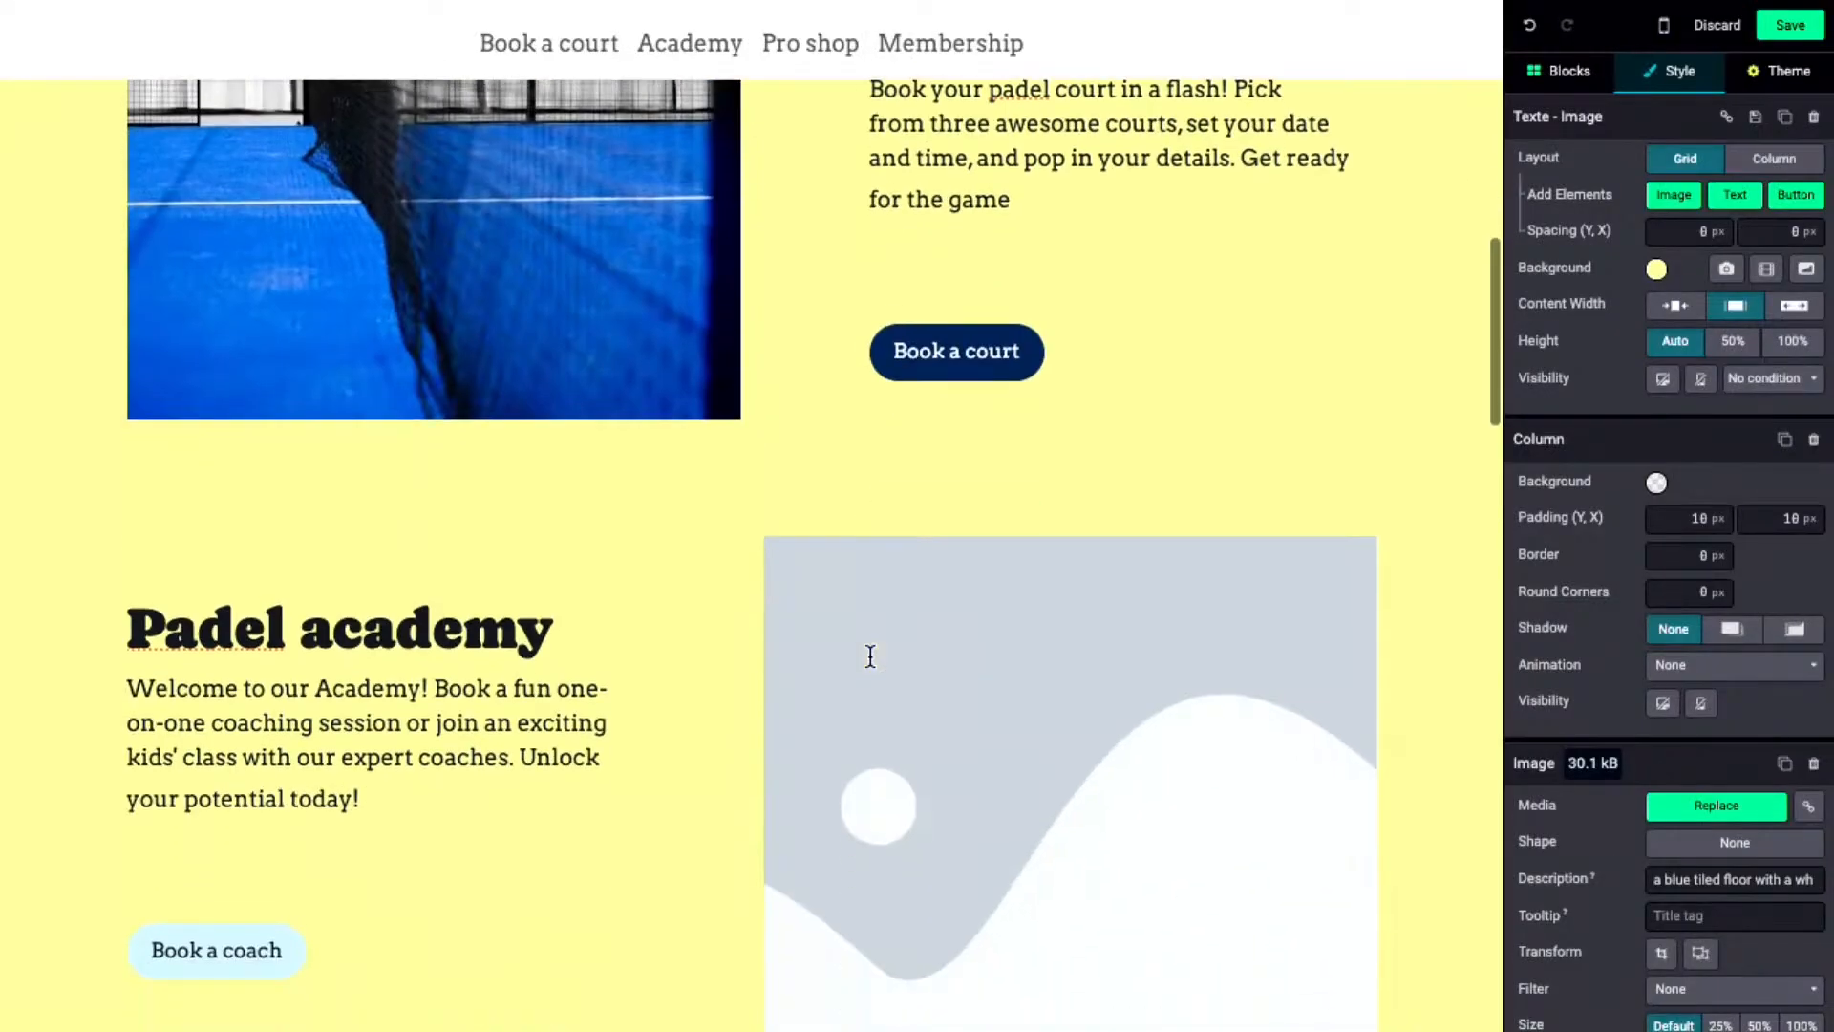
click(1116, 619)
double_click(1117, 619)
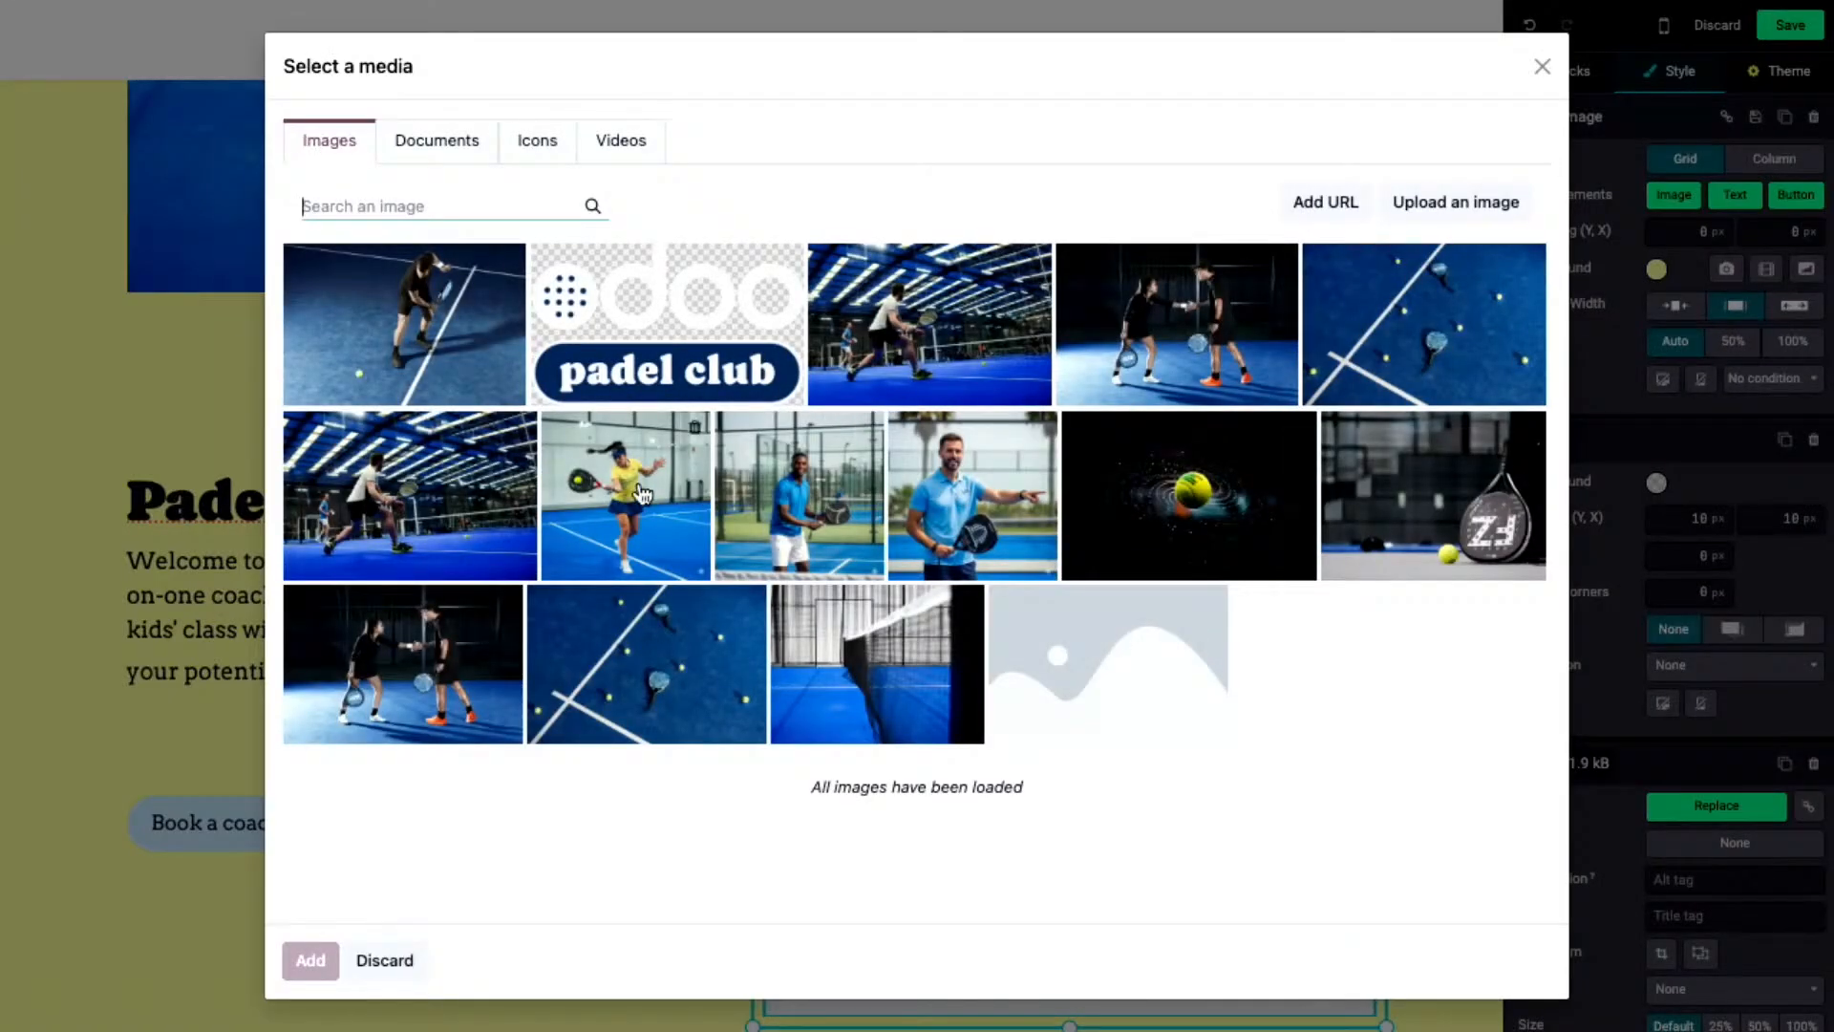
click(1161, 289)
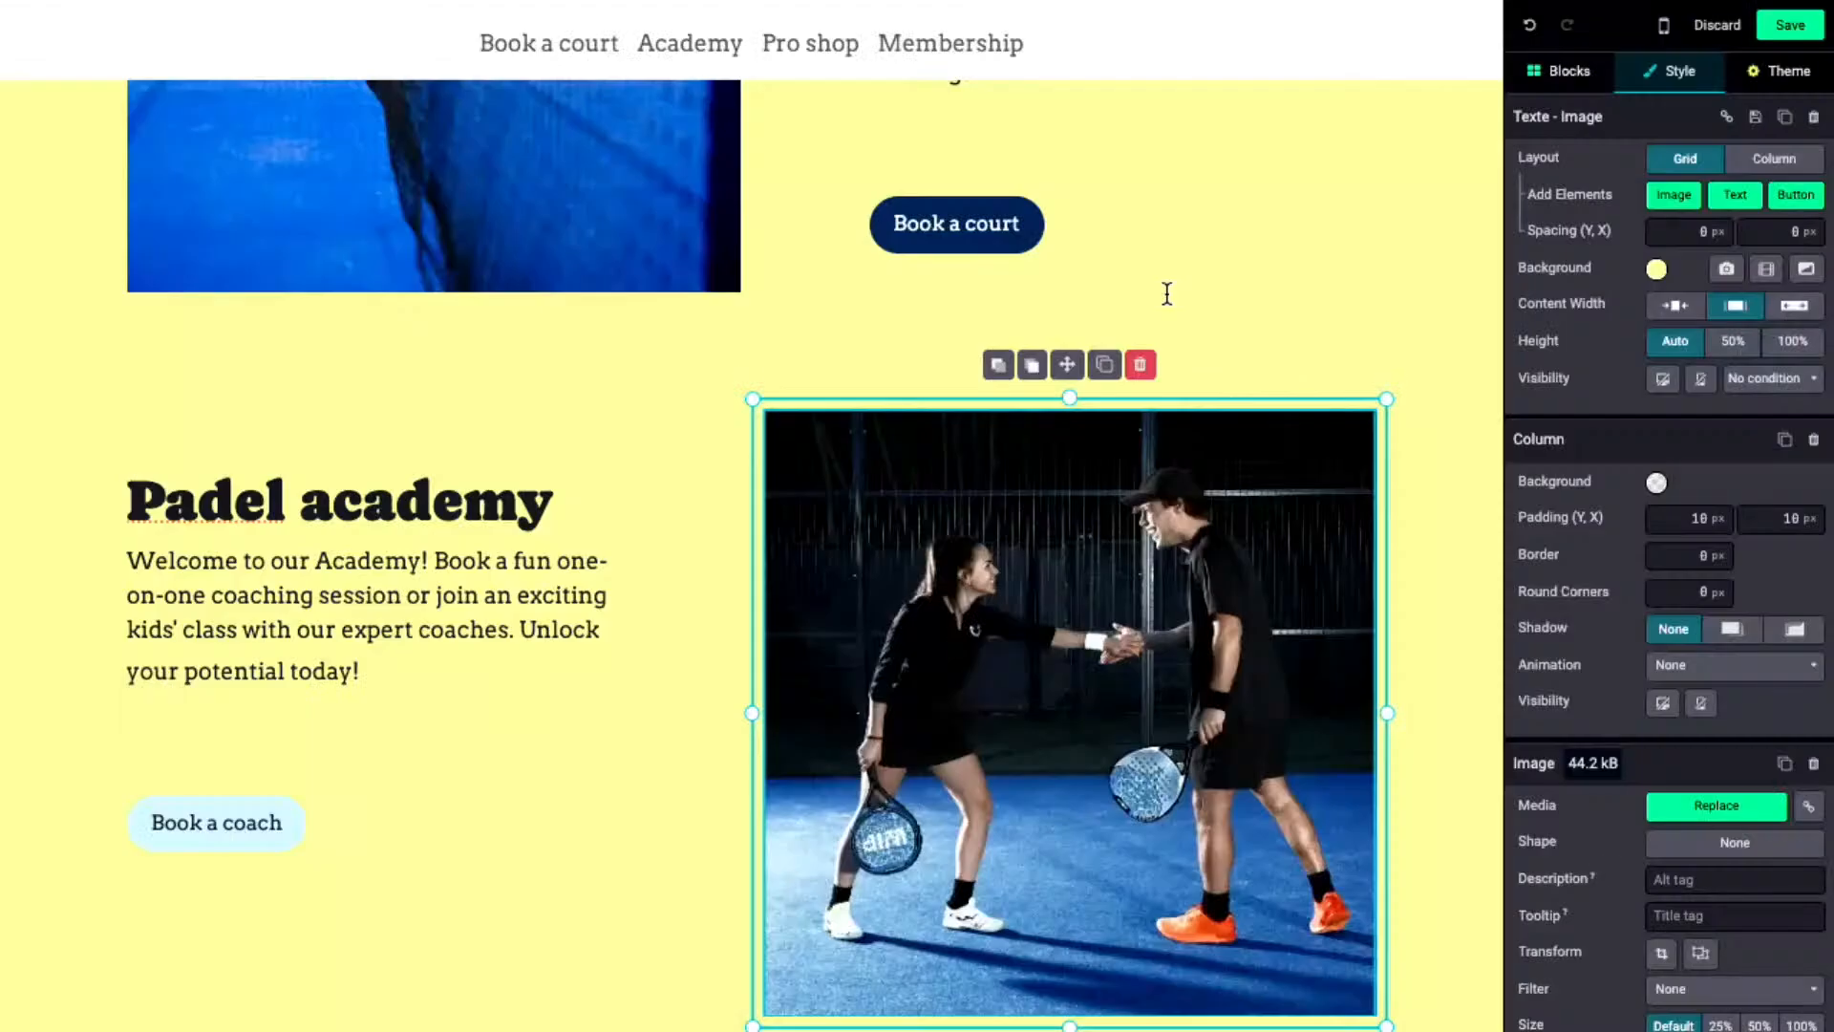
- Preview the section without the editing panel and give the court net image the rounded geometric Circle shape
scroll(553, 593, up, 5)
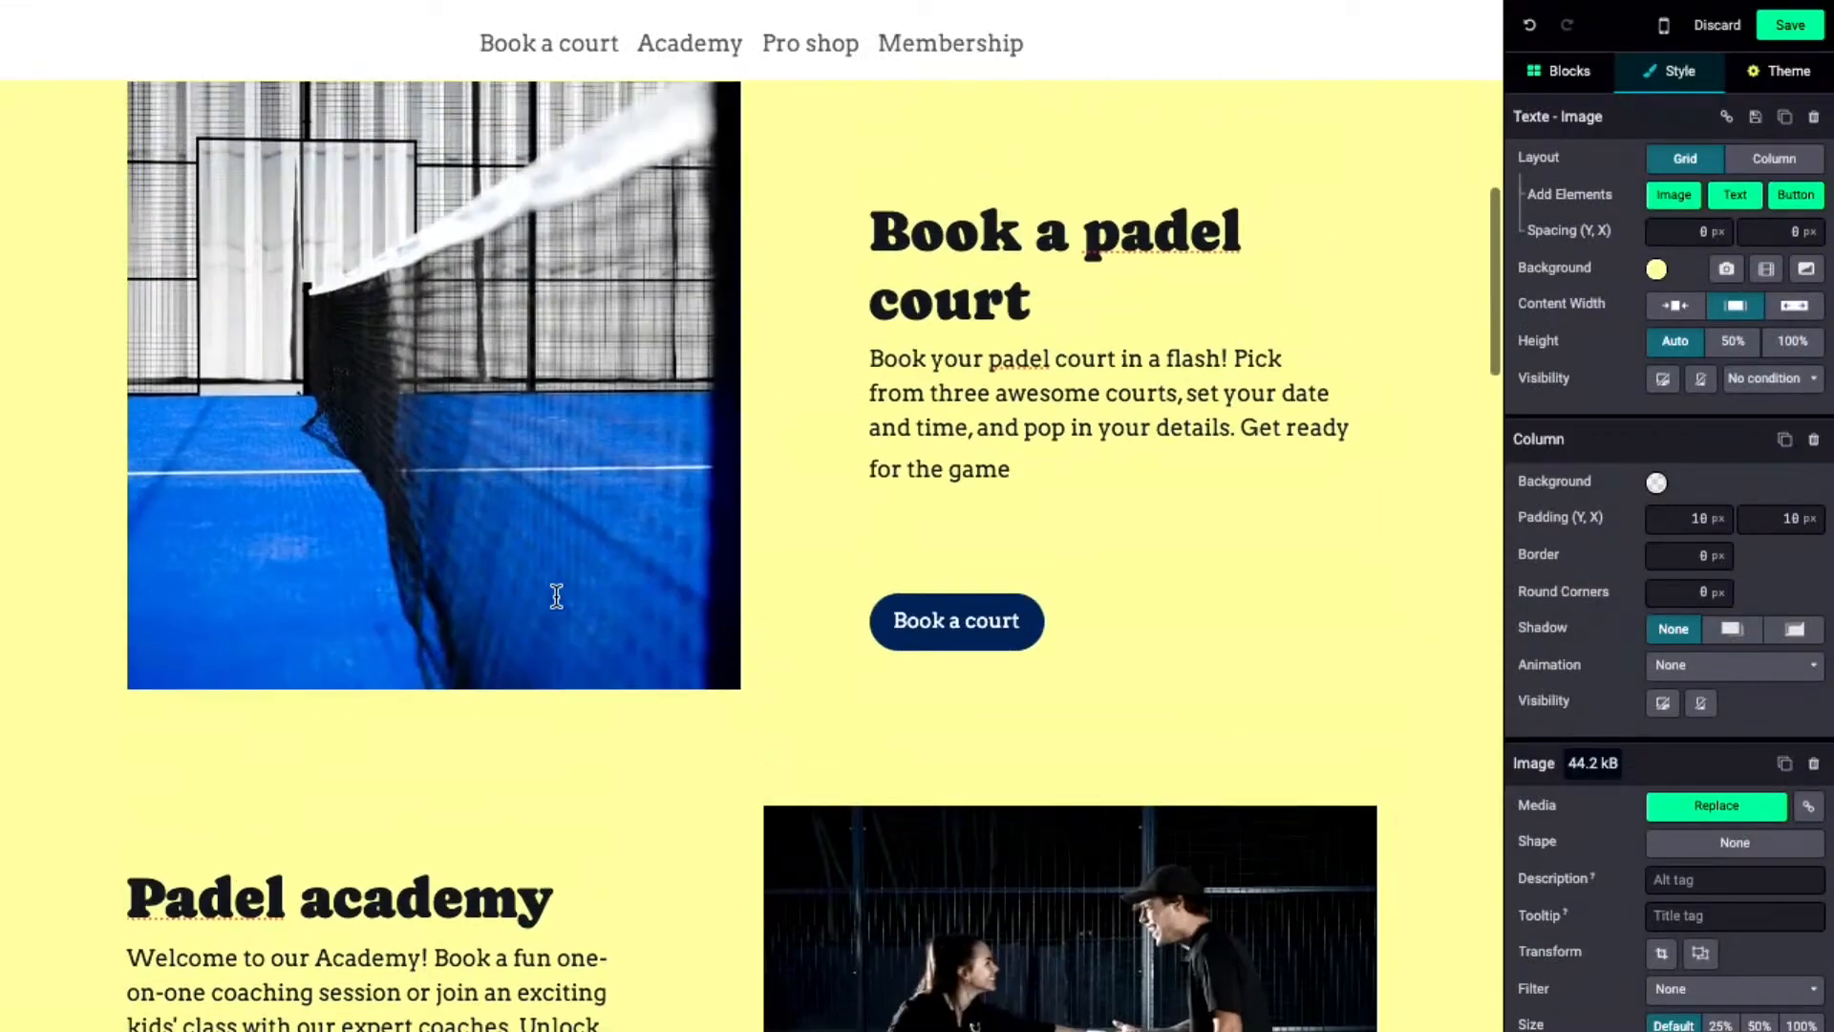
key(Escape)
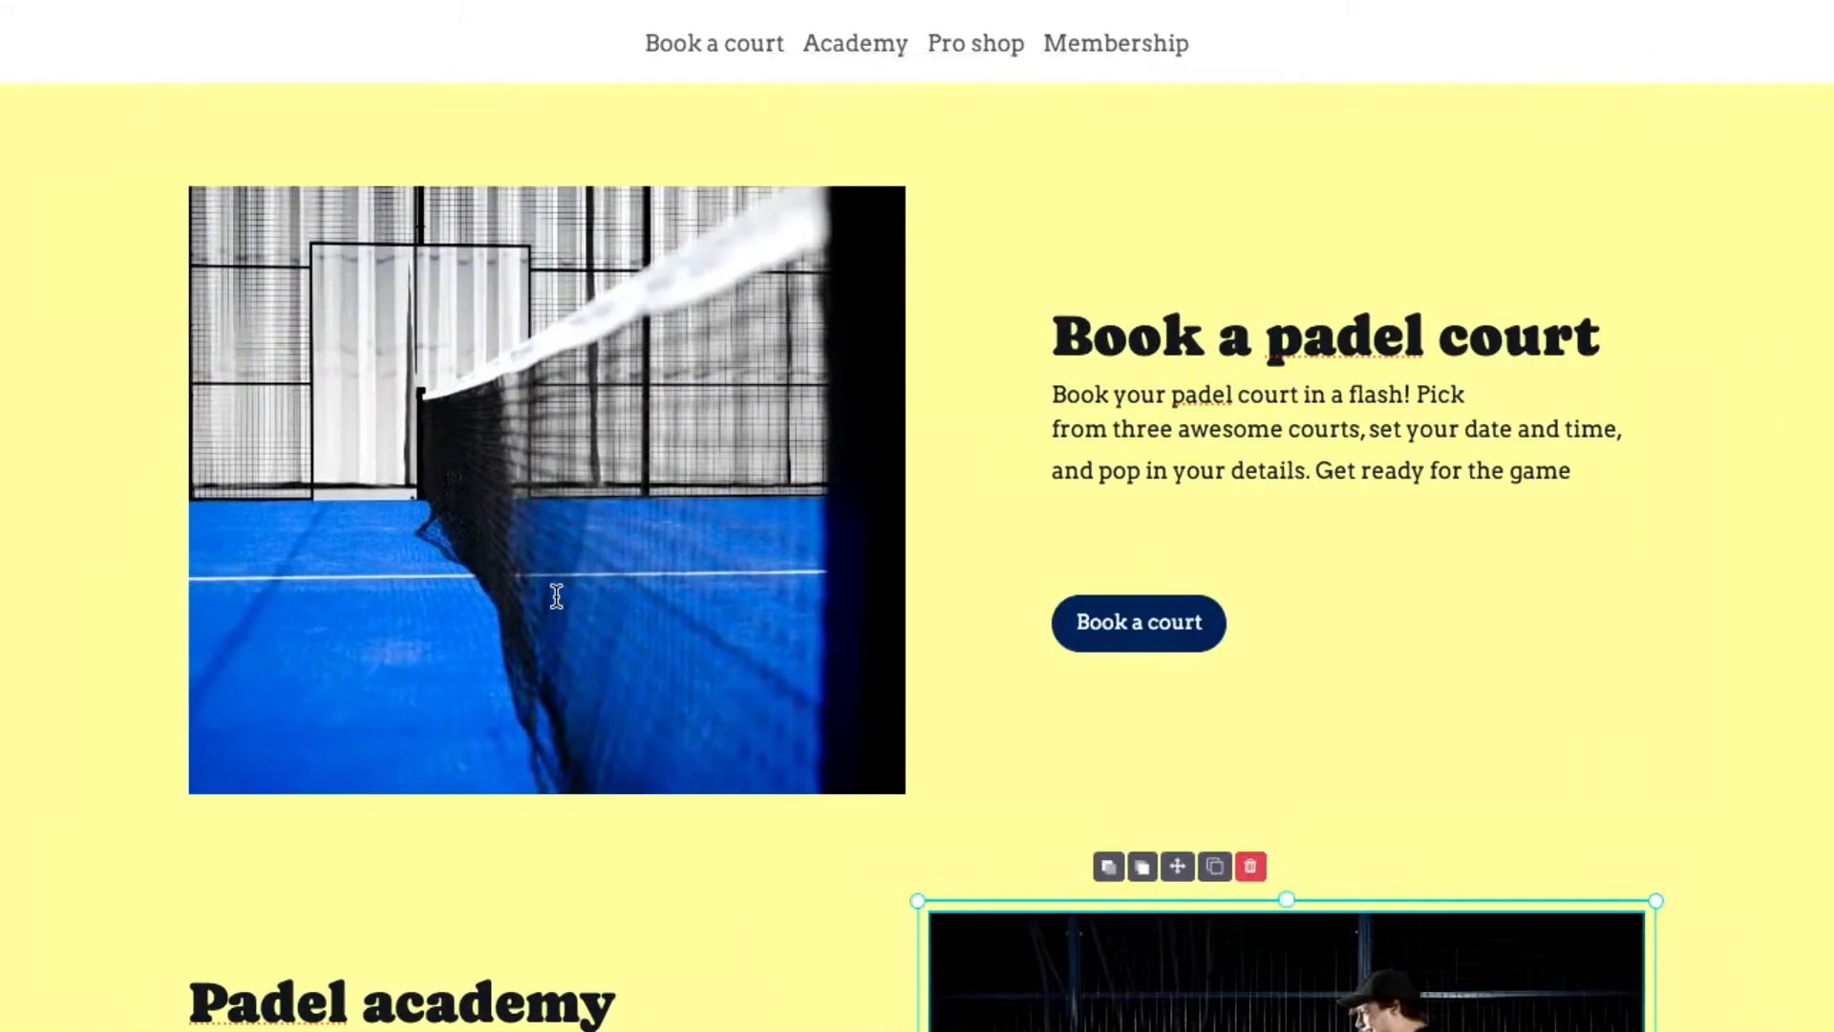
click(566, 401)
key(Tab)
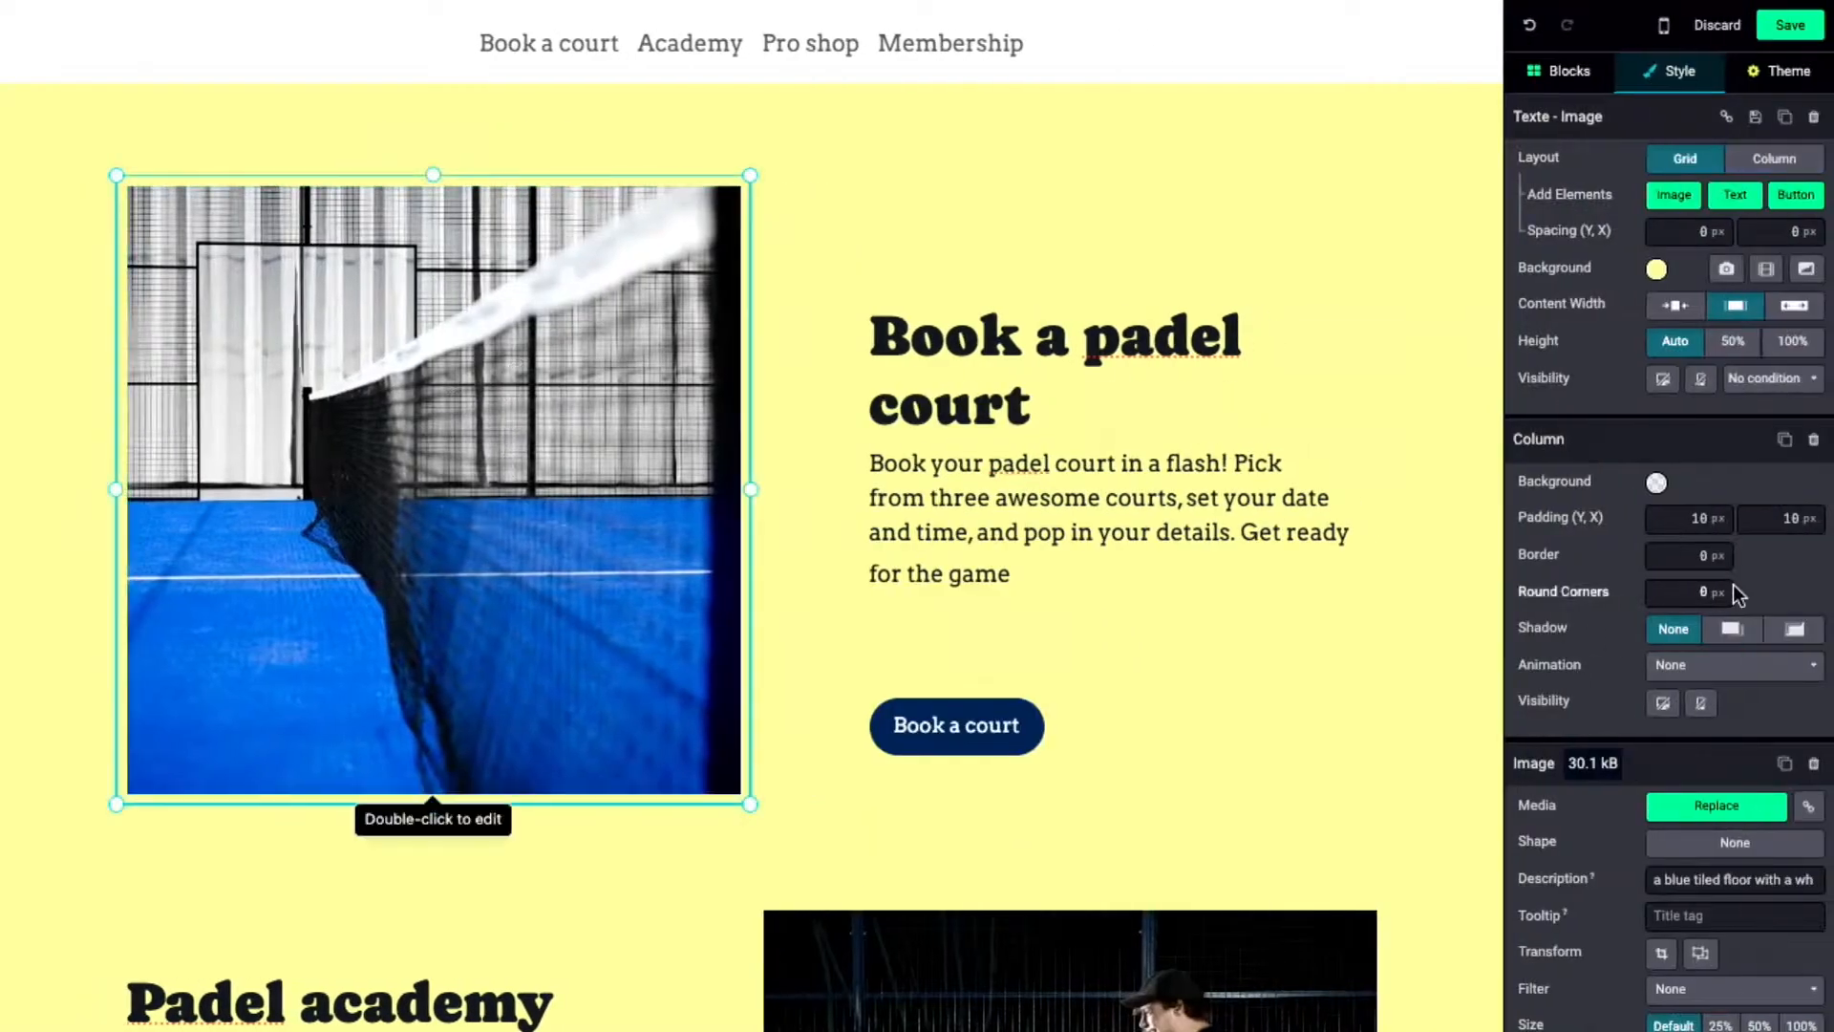
scroll(1746, 432, down, 2)
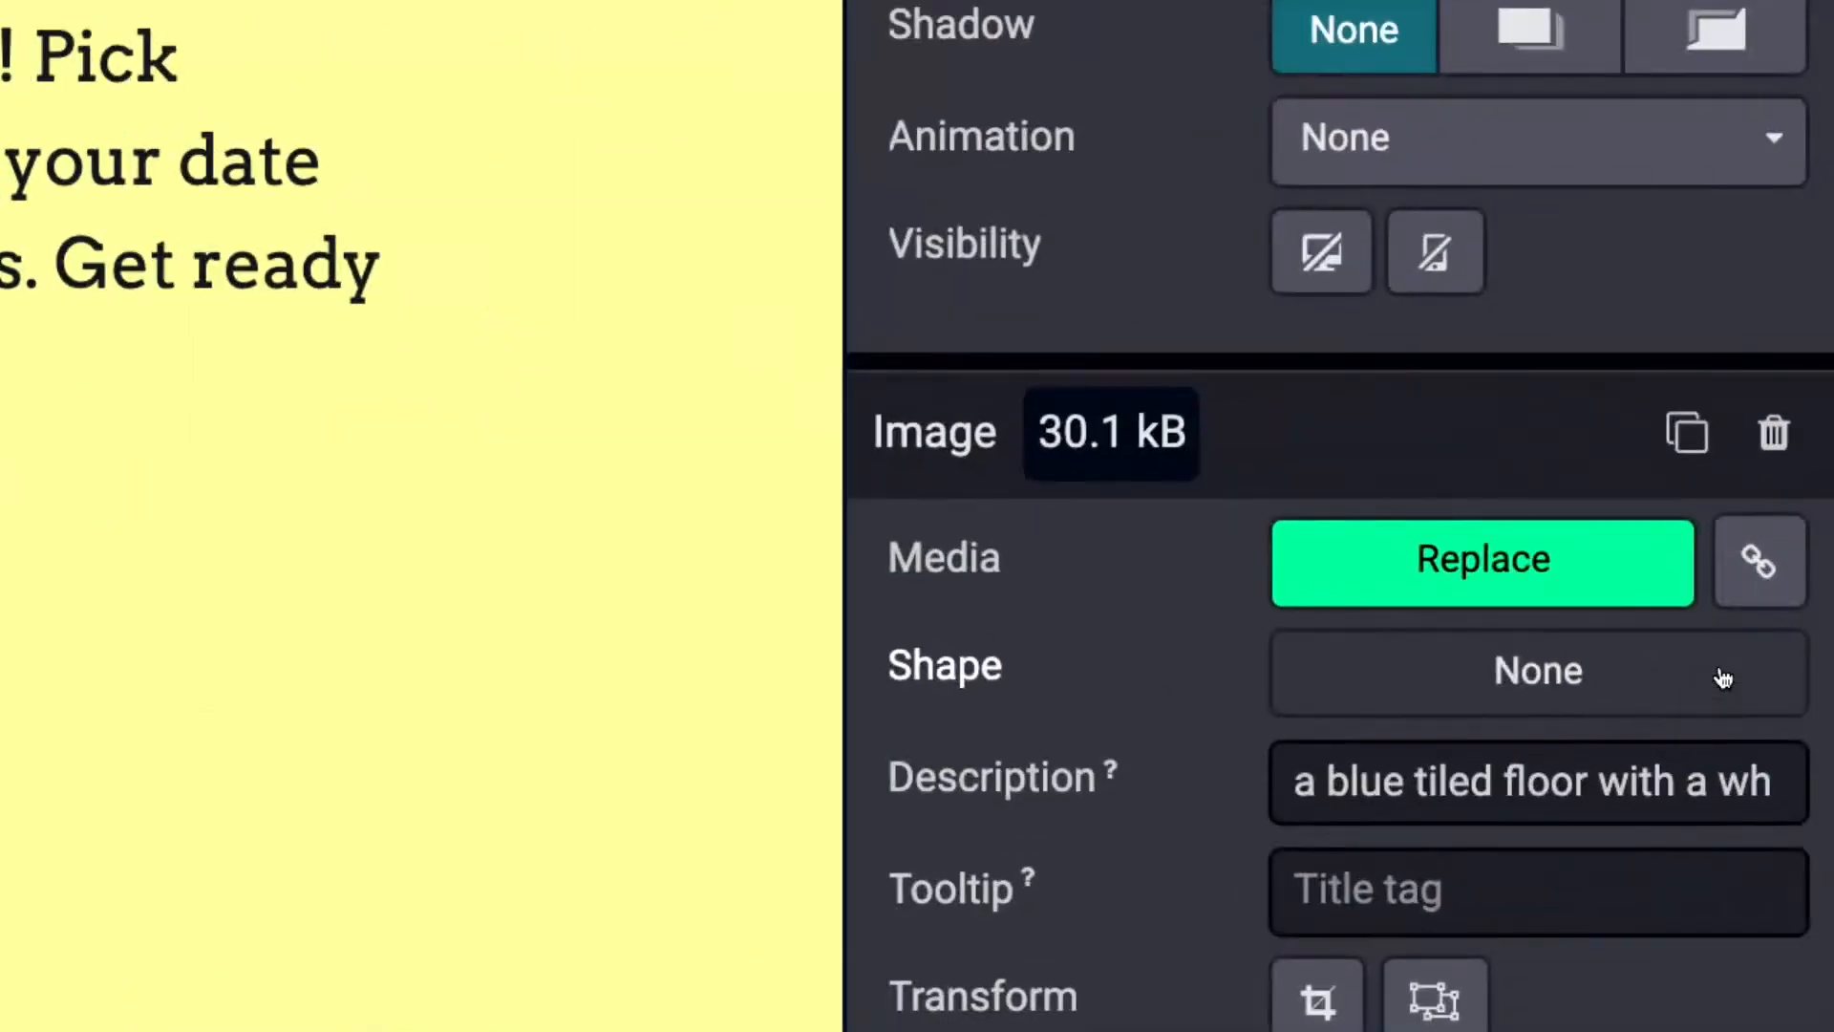
click(1793, 670)
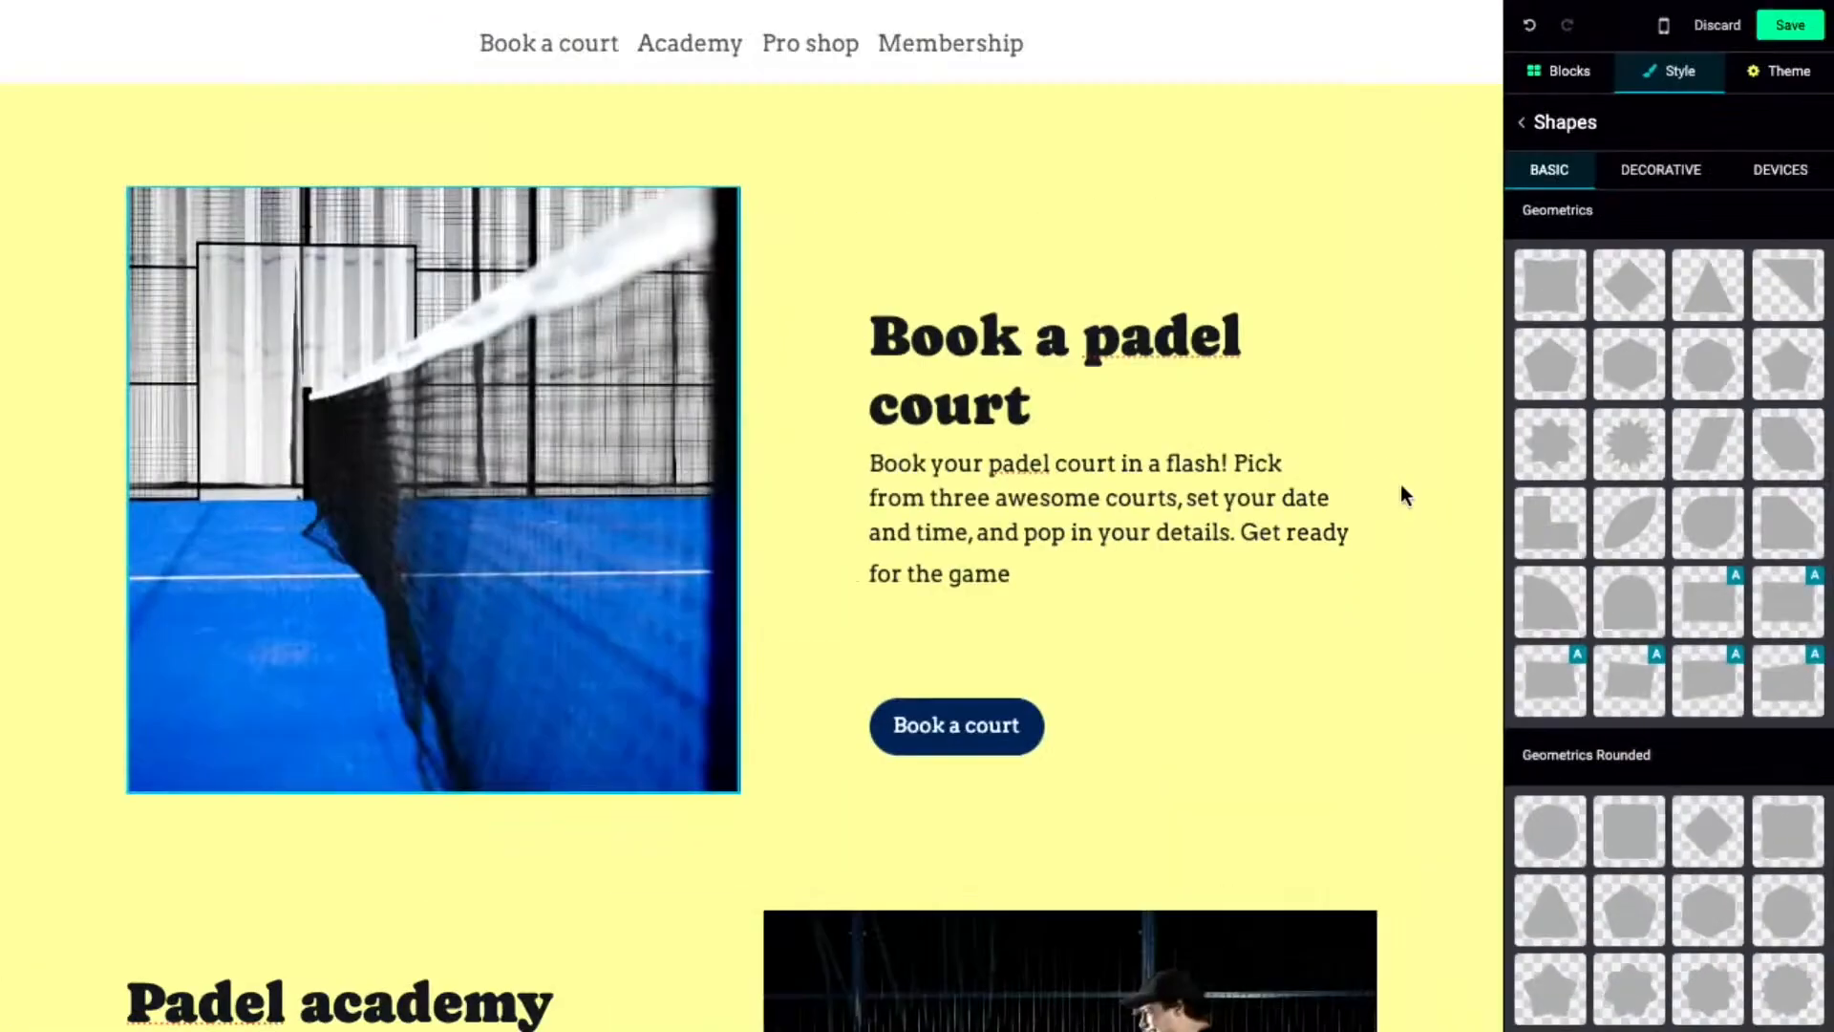
click(1554, 842)
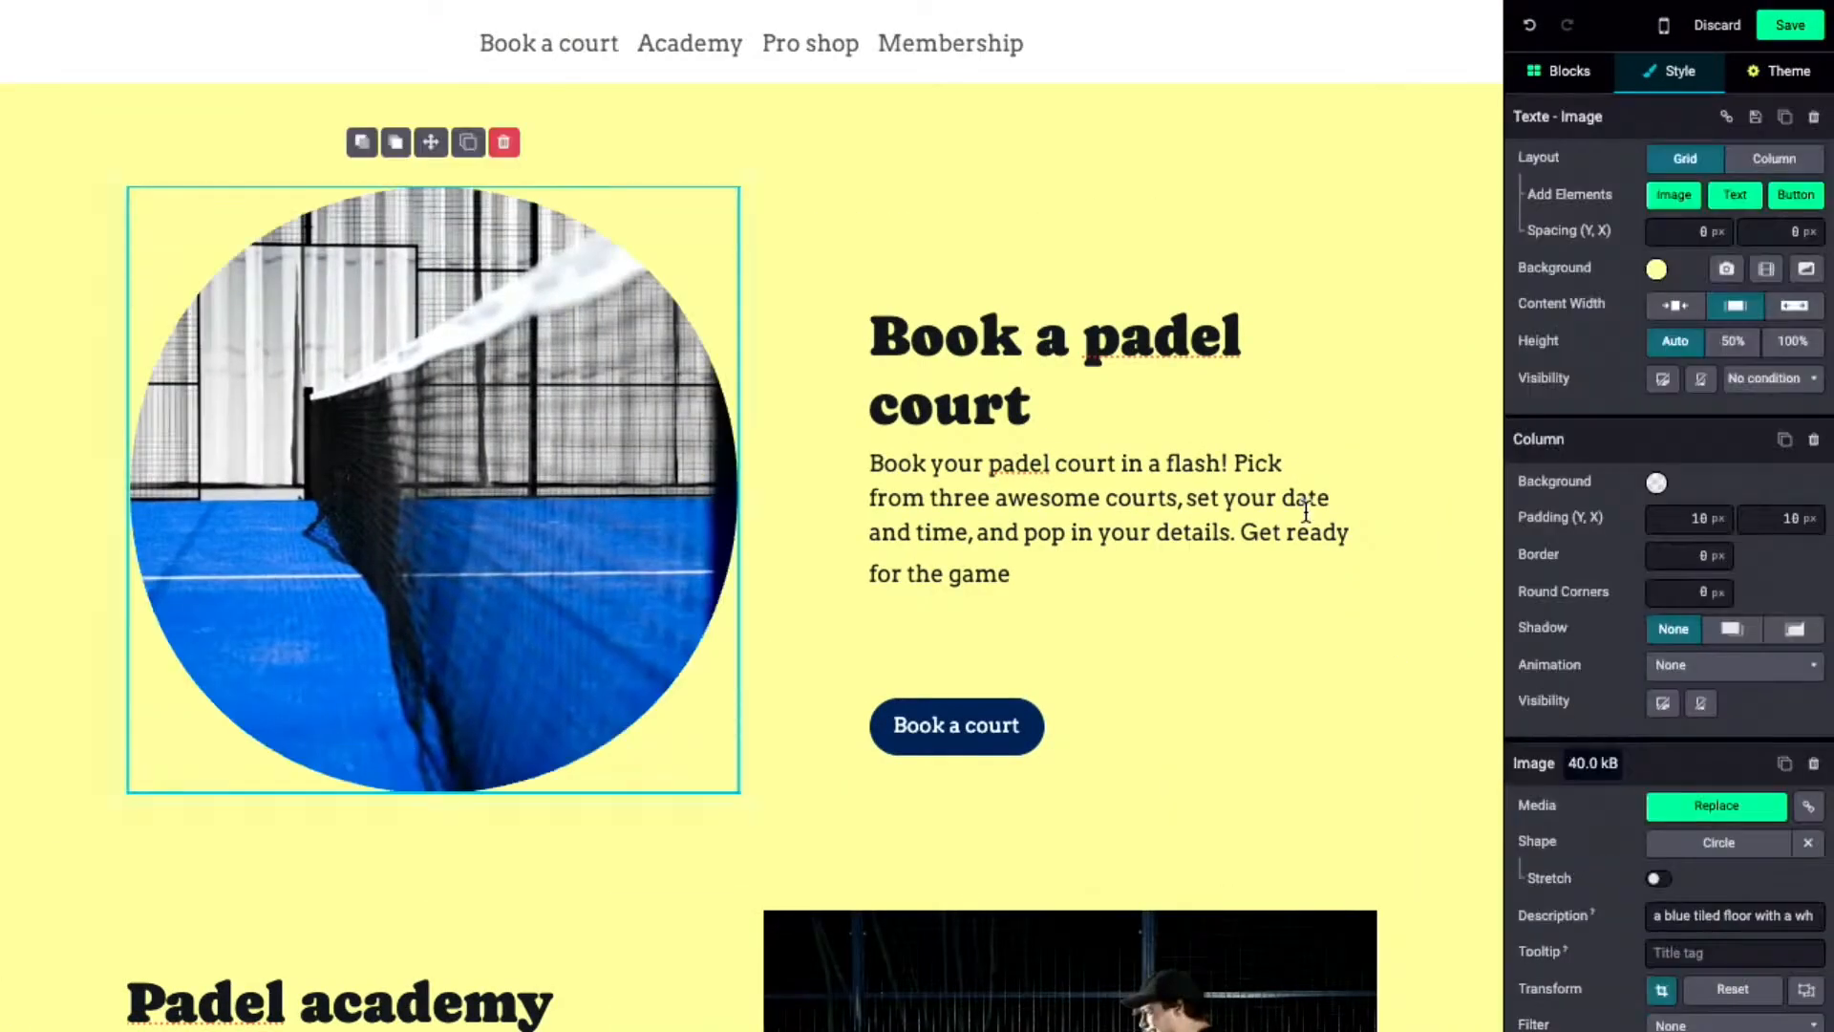
- Give the image of the two players shaking hands beside "Padel academy" the composite Double Pill shape
scroll(1257, 413, down, 6)
click(1102, 494)
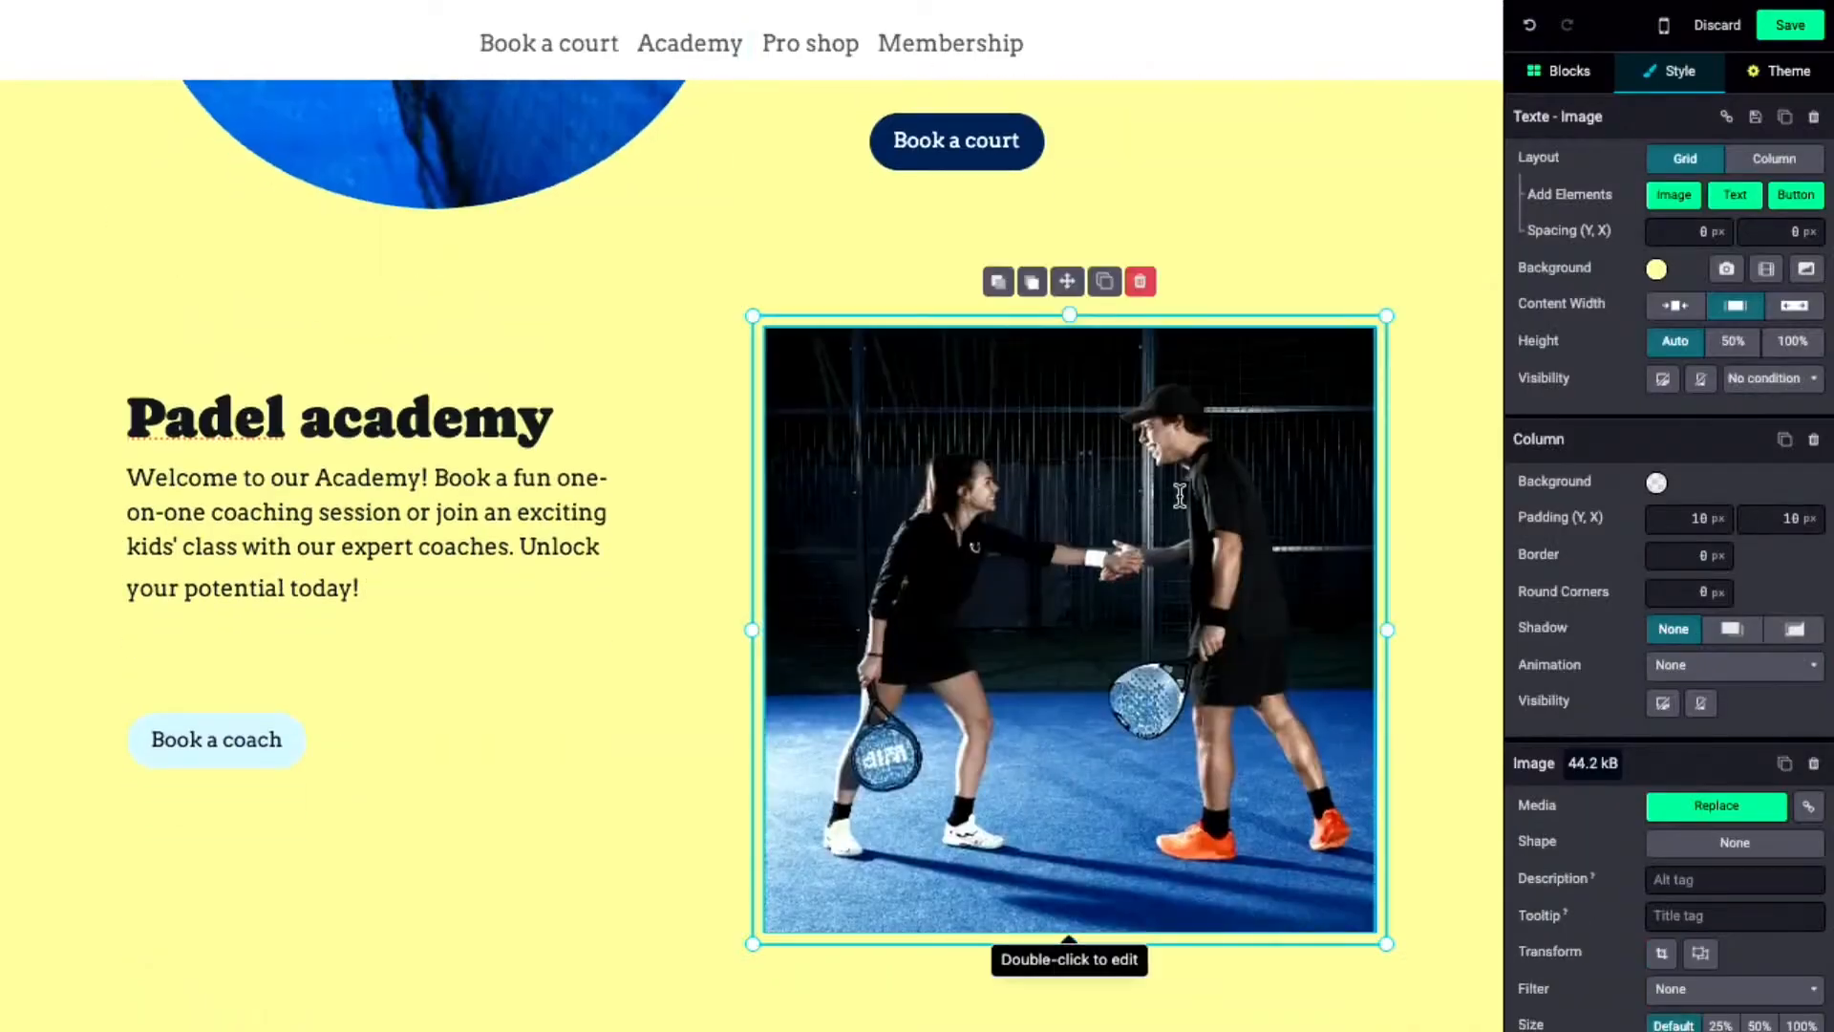
scroll(1614, 592, down, 1)
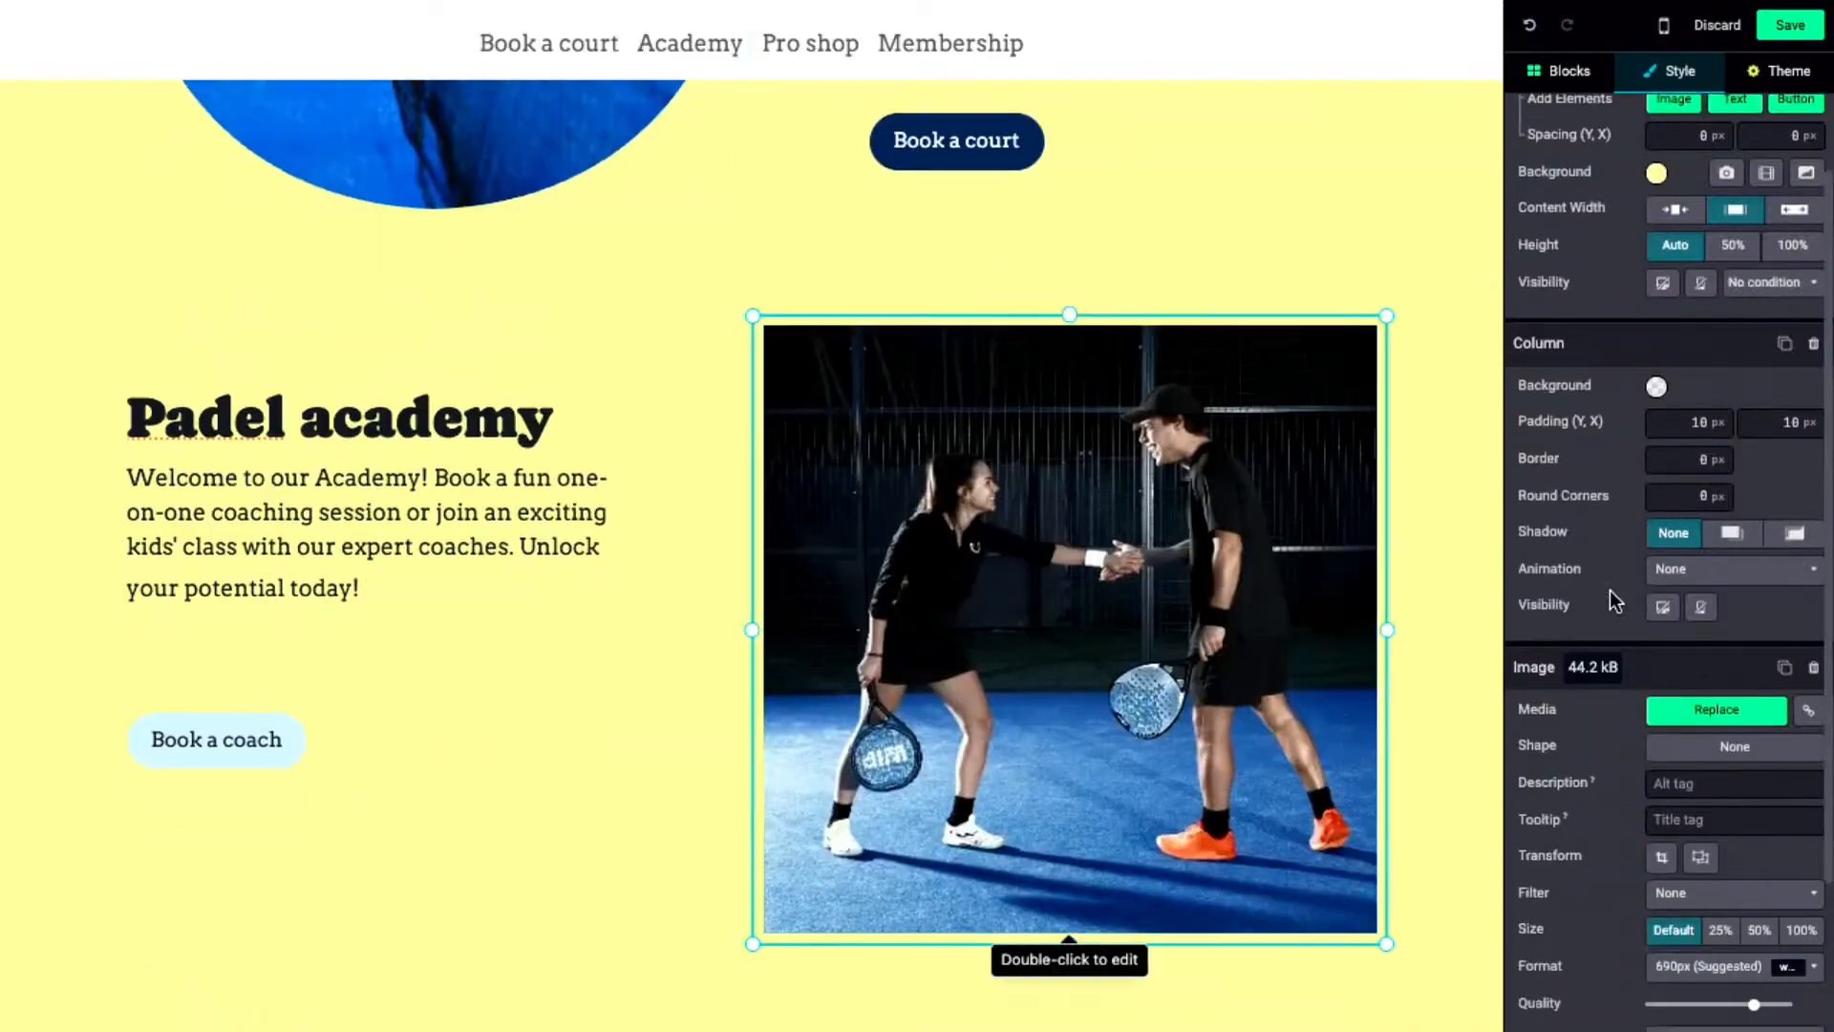
click(1687, 746)
scroll(1681, 520, down, 4)
scroll(1681, 516, down, 4)
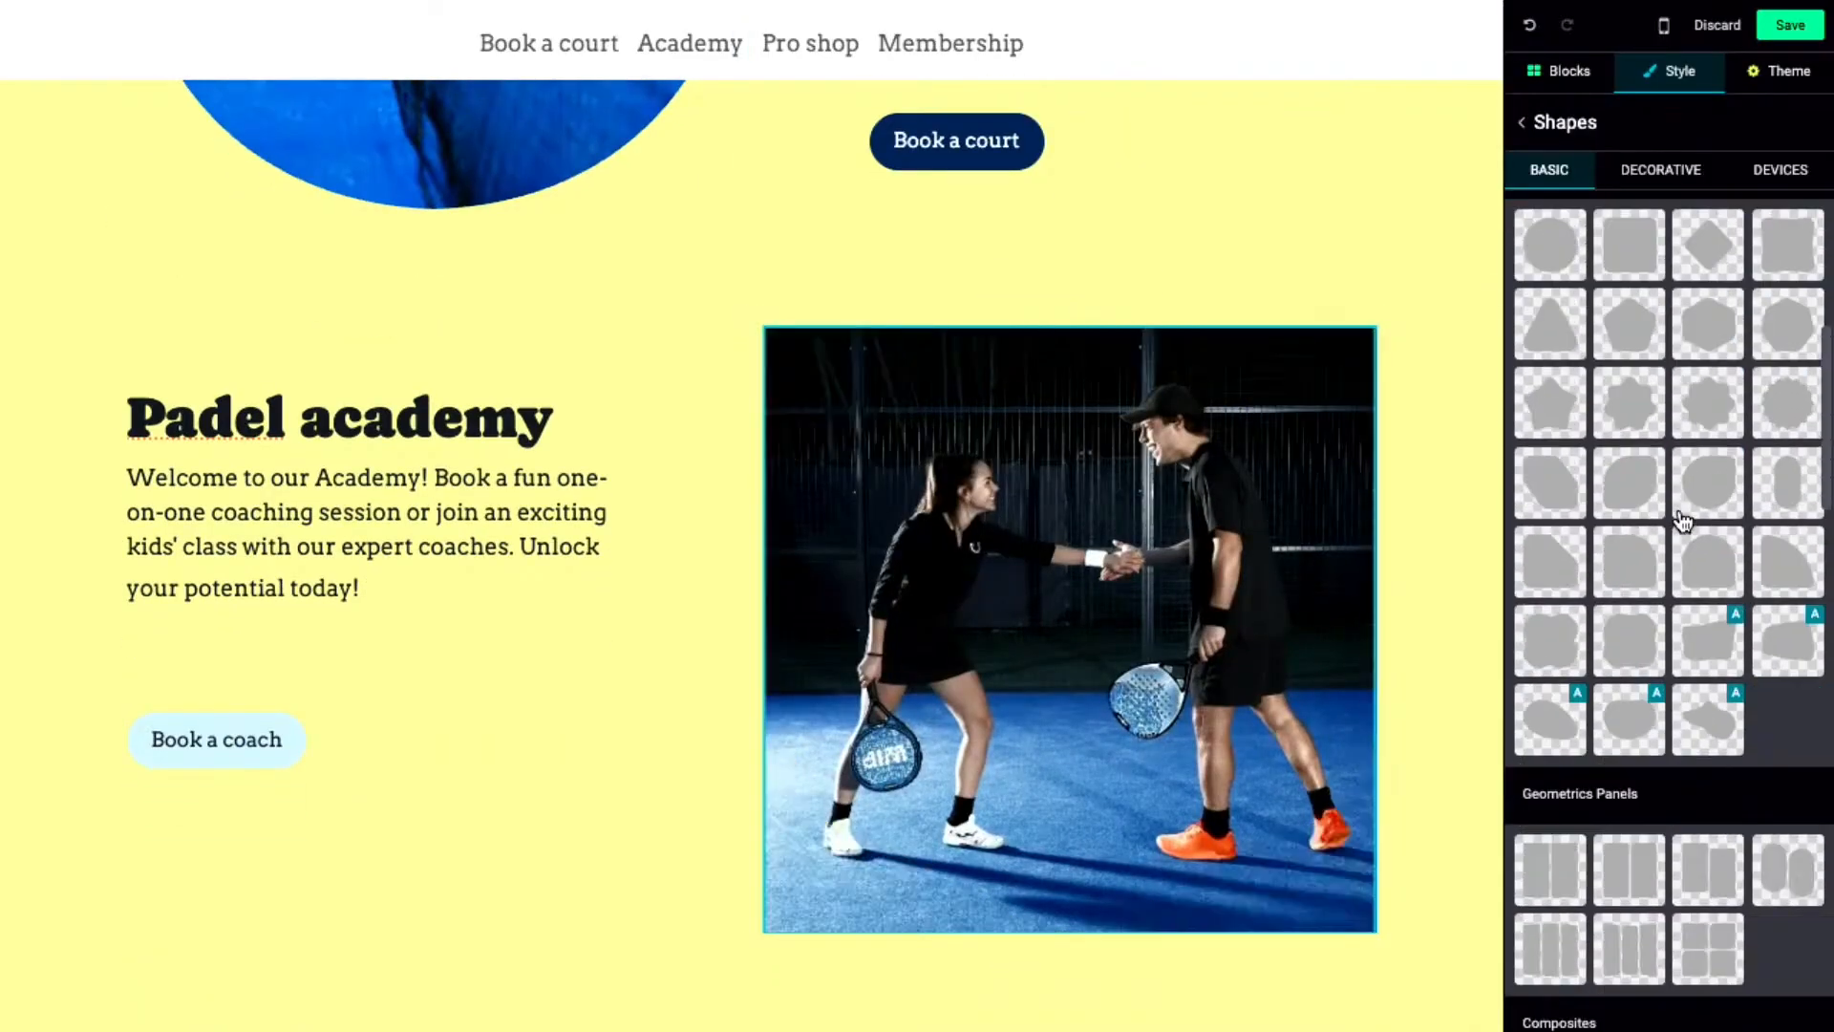
click(1690, 563)
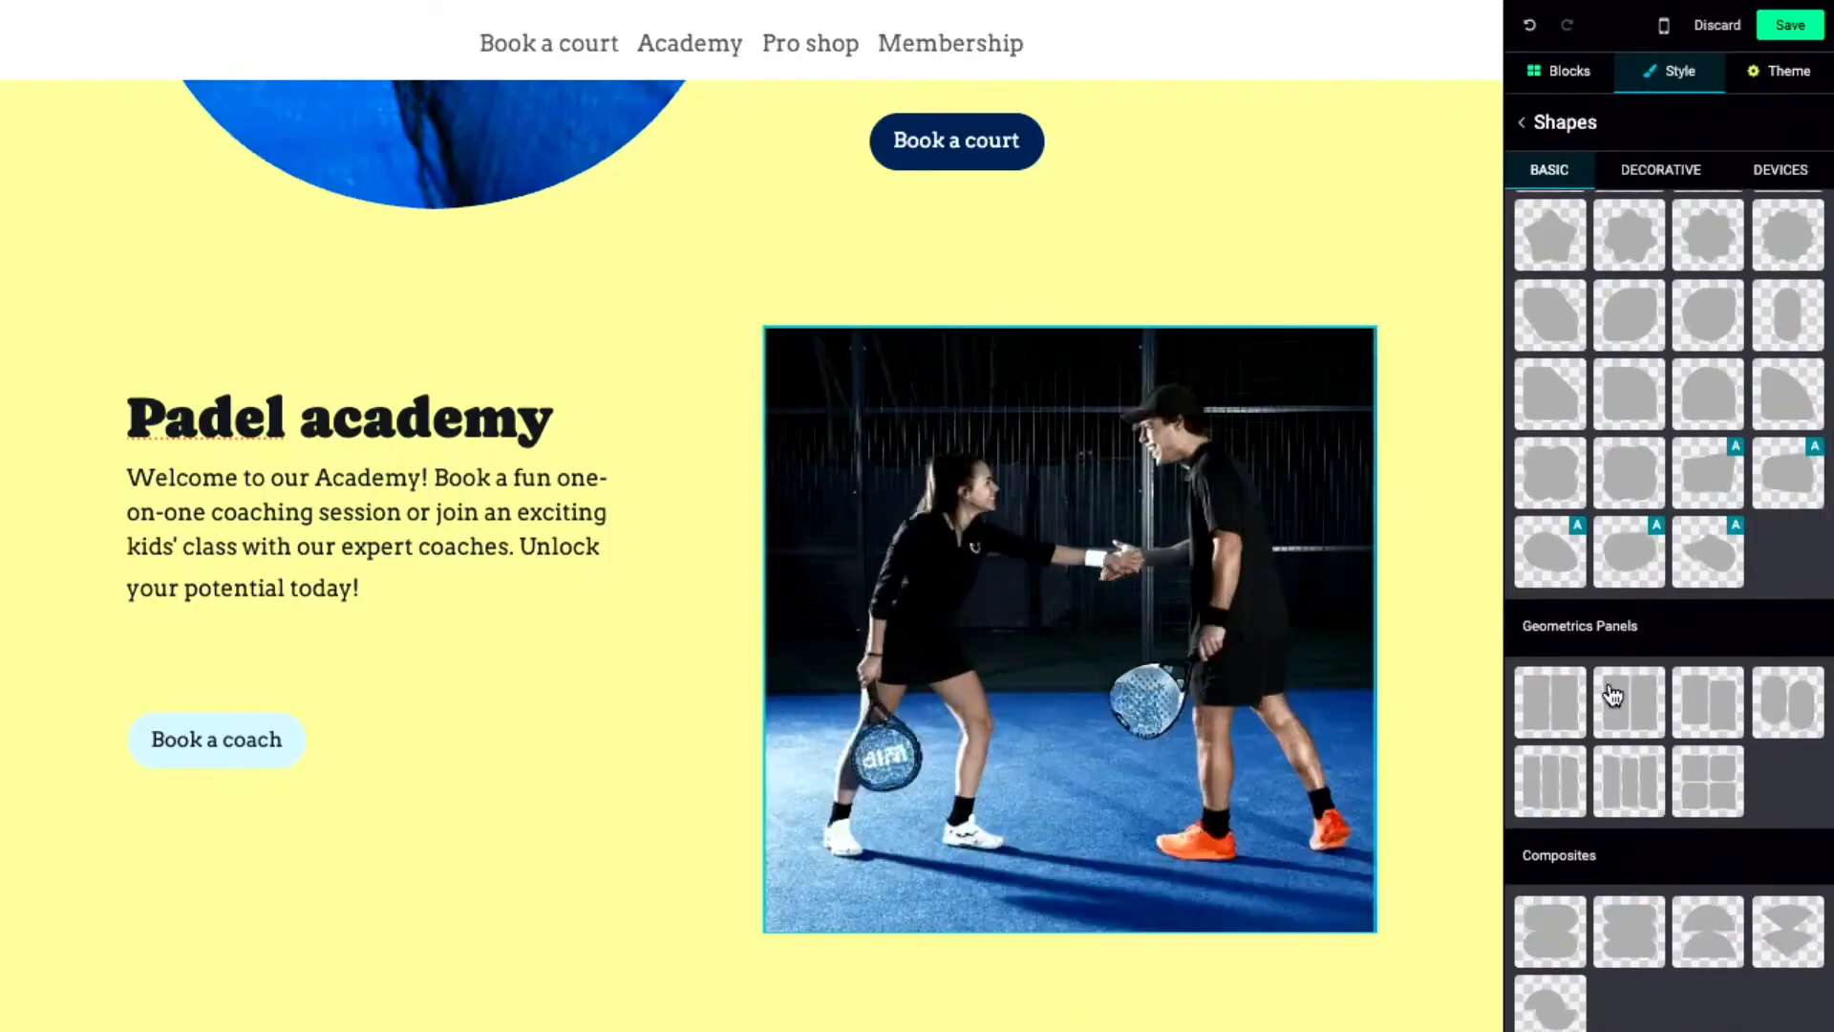
scroll(1612, 759, down, 1)
click(1550, 812)
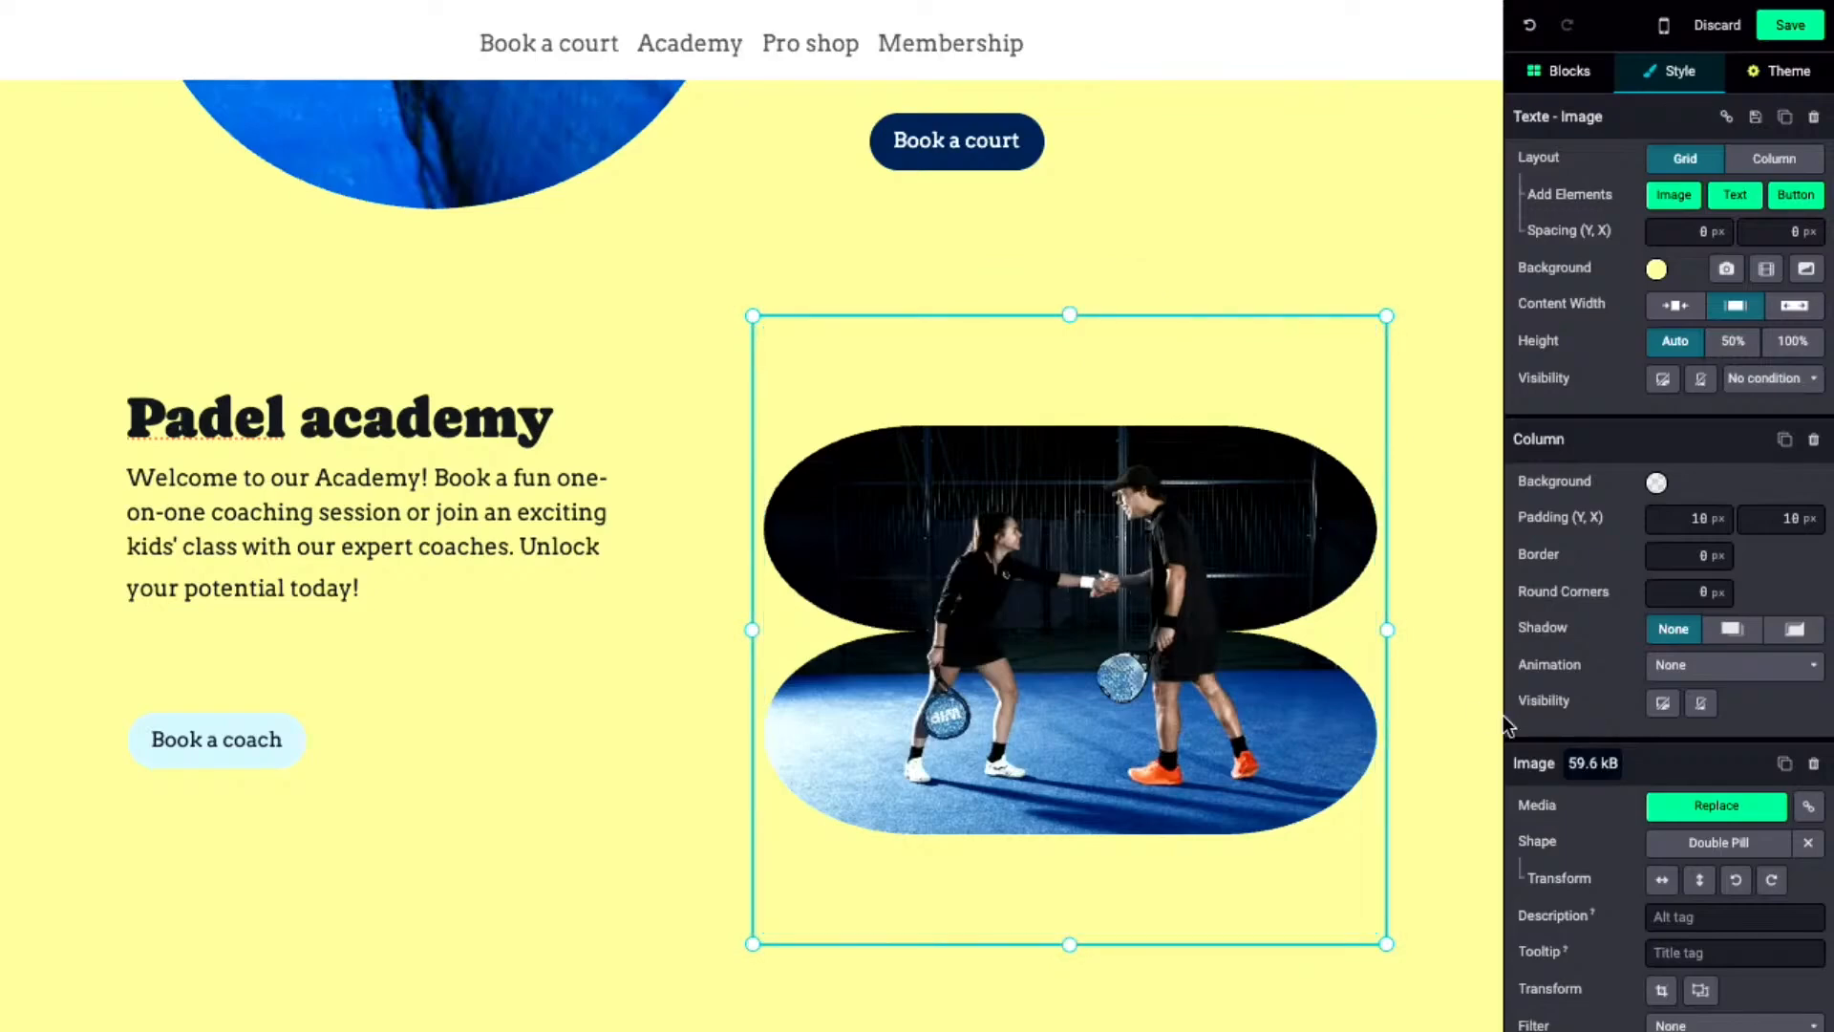
- Crop the handshake image to a 1:1 aspect ratio and apply the crop
scroll(1620, 643, down, 2)
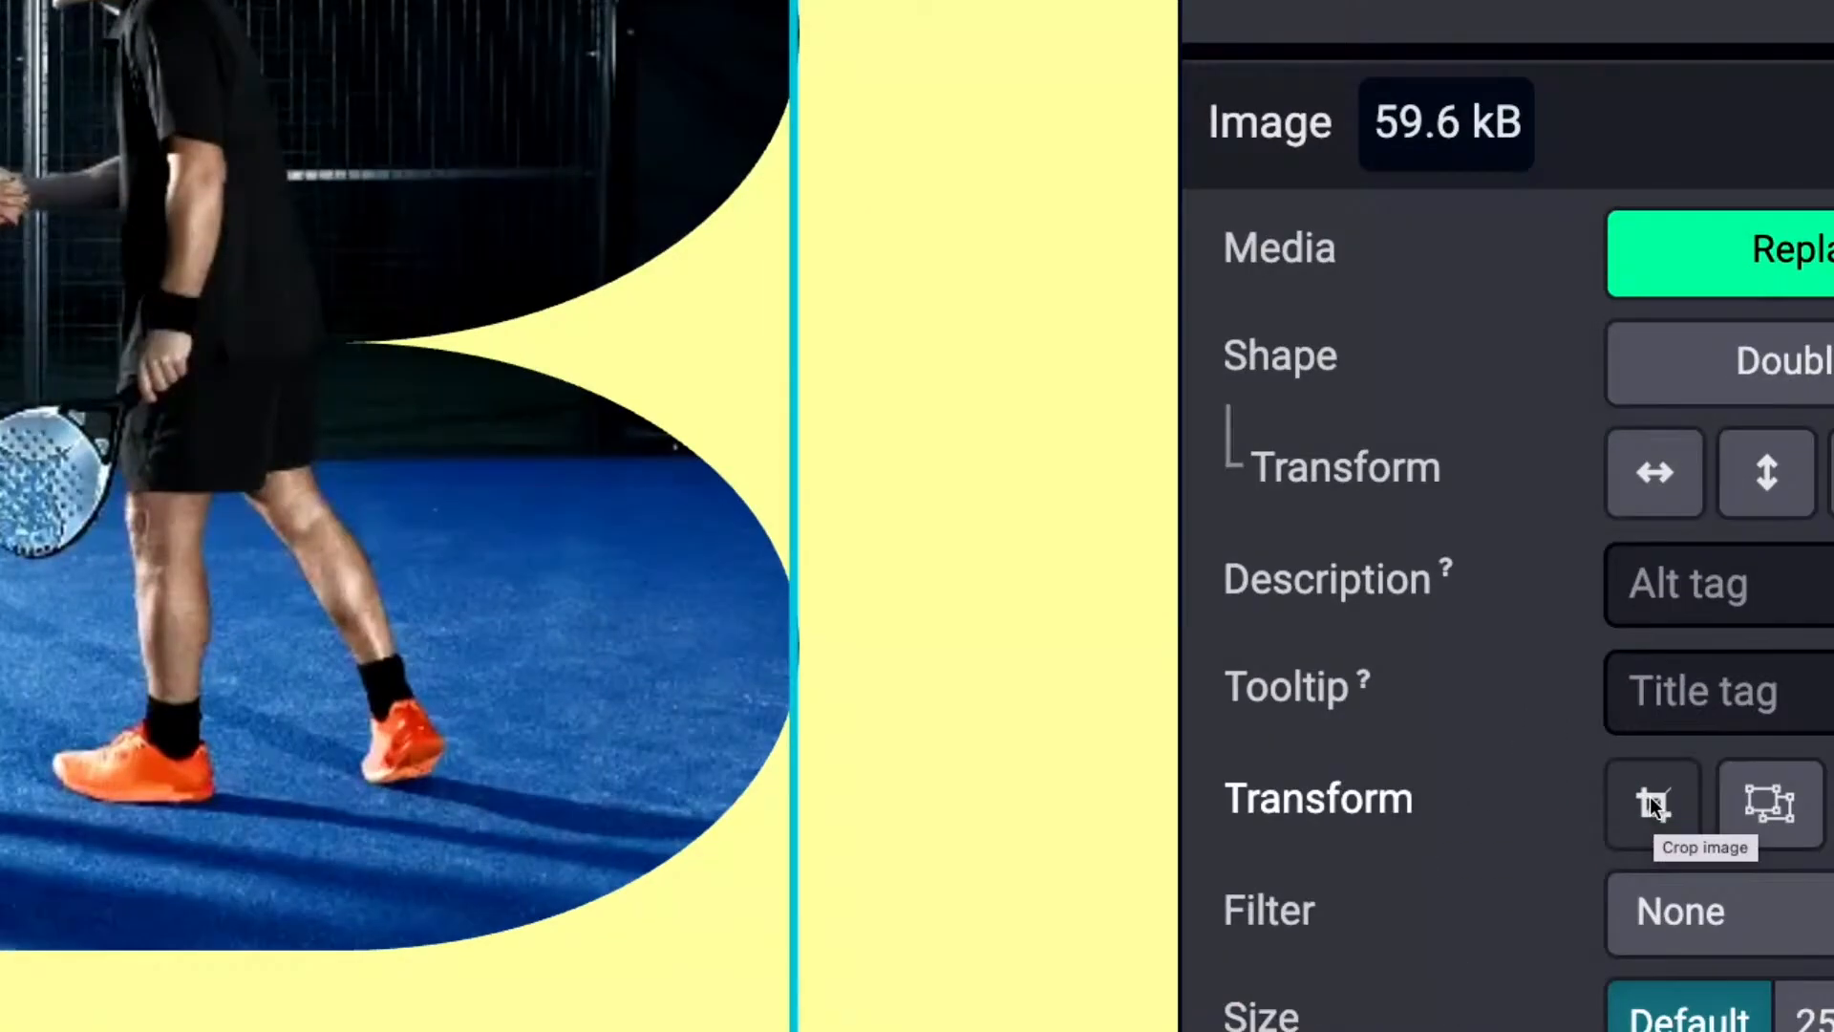
click(1661, 785)
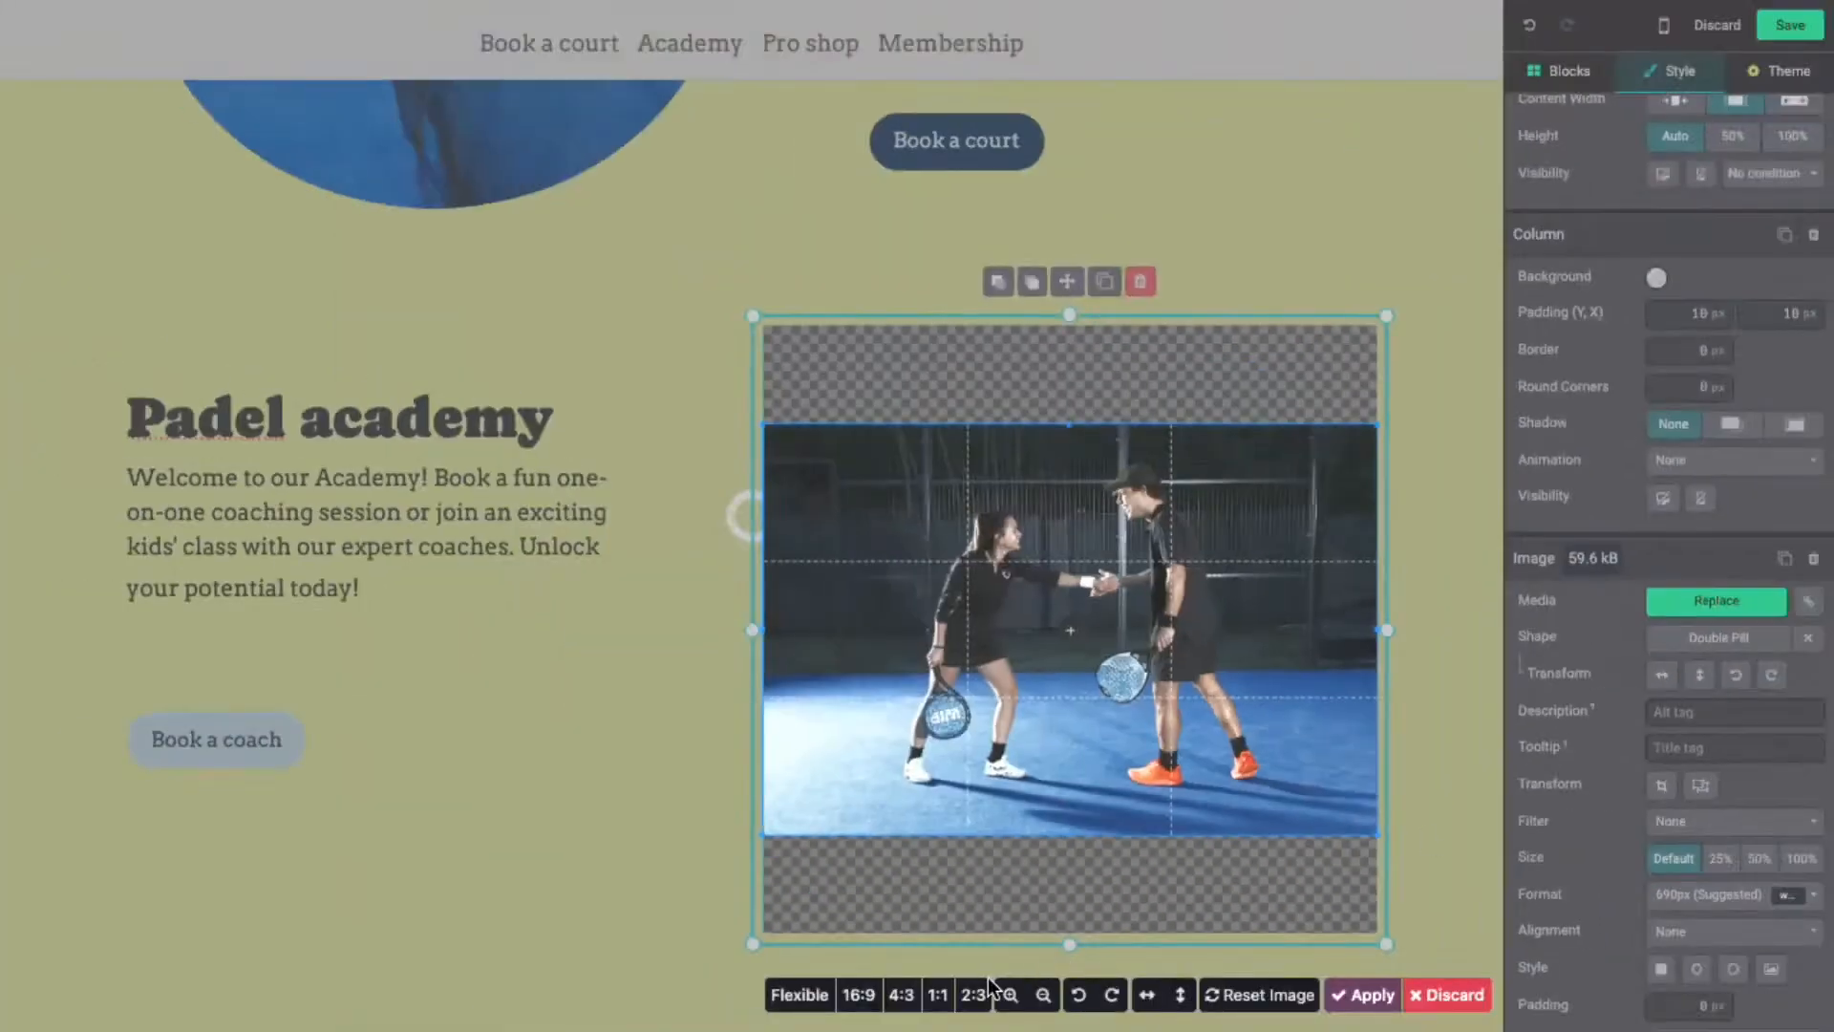
click(945, 998)
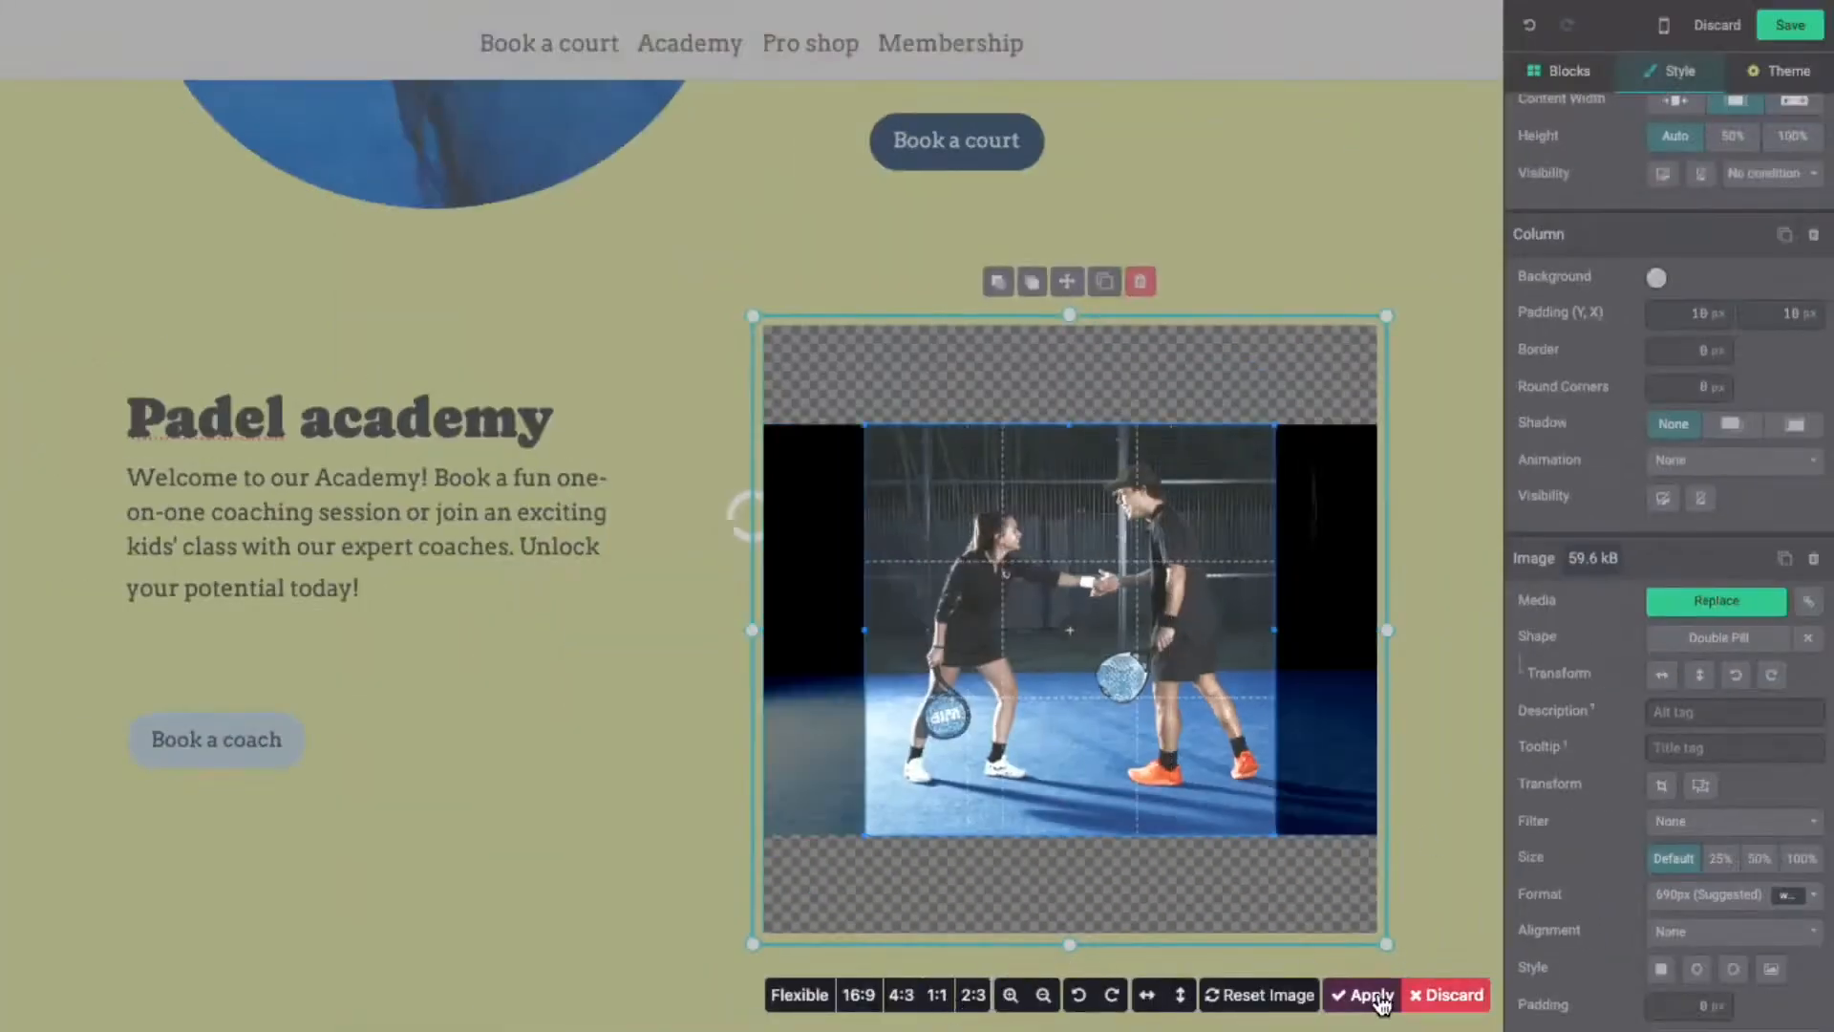
click(1372, 998)
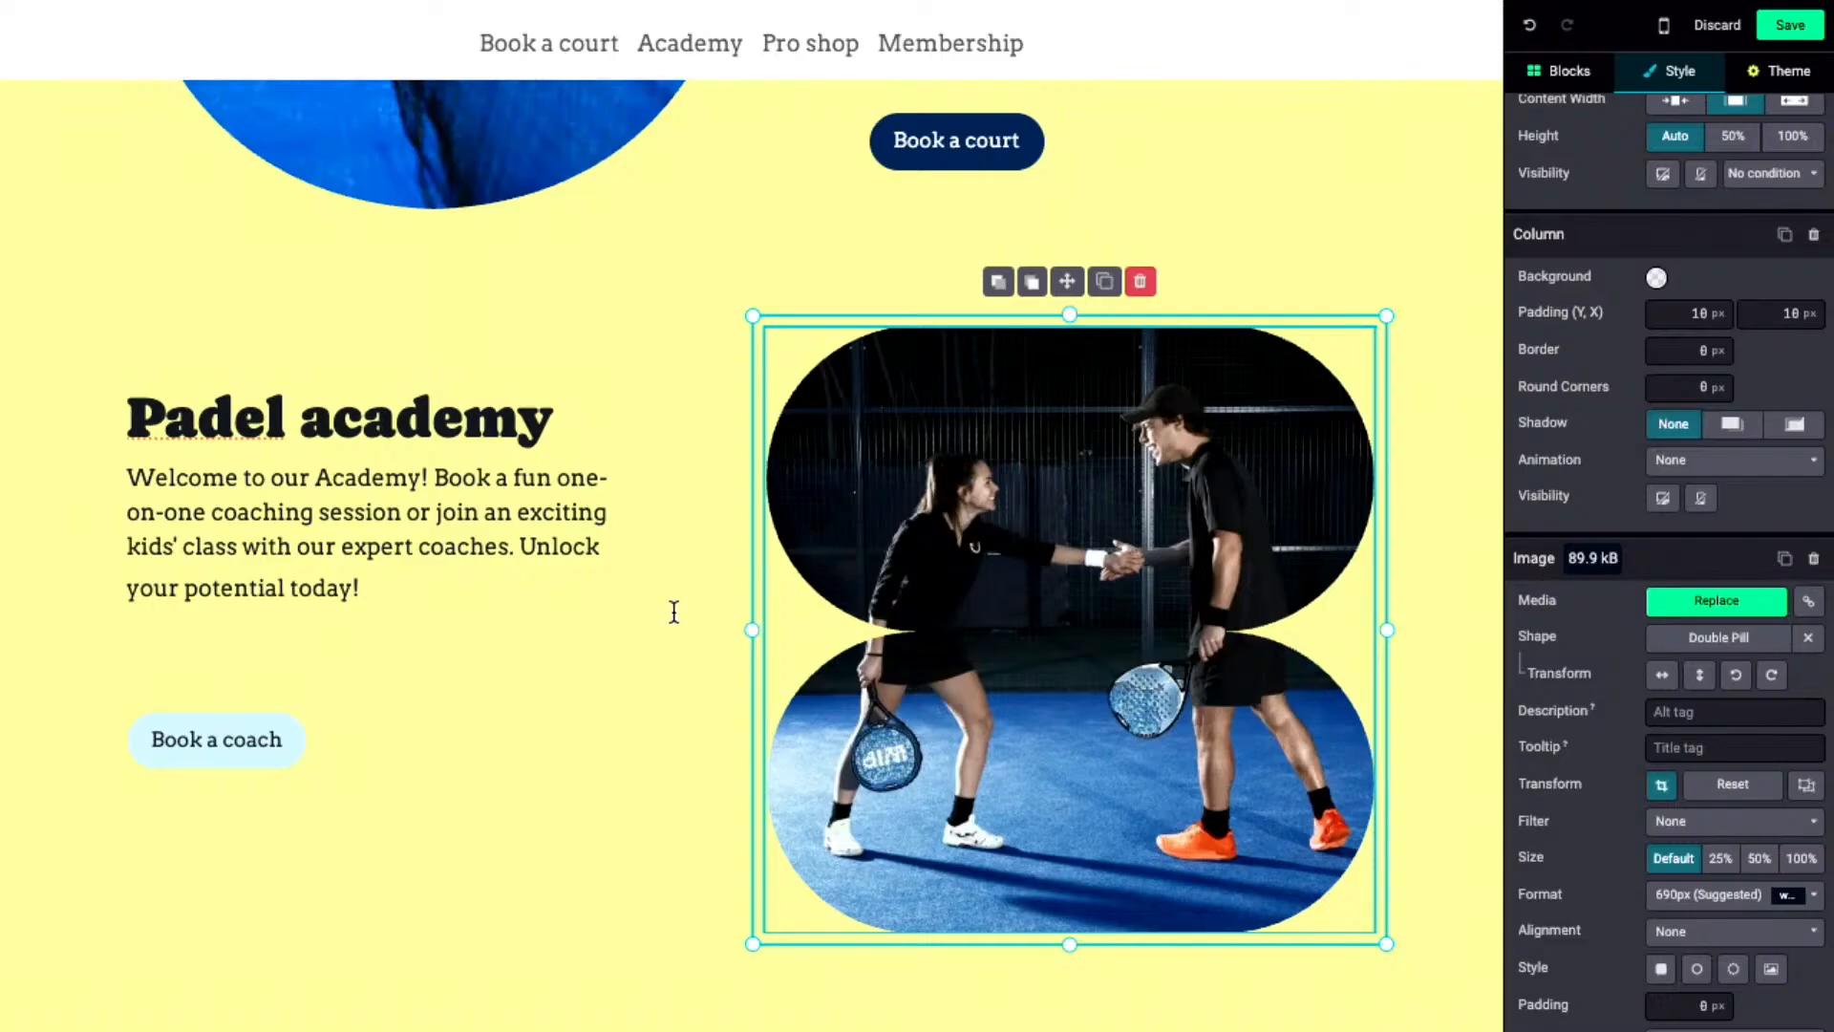
- Review the homepage from the hero block to the "Padel academy" block, checking the image shapes in full width
scroll(673, 612, up, 9)
scroll(673, 613, down, 10)
scroll(673, 611, down, 2)
scroll(672, 611, up, 10)
scroll(672, 610, down, 4)
scroll(672, 610, up, 4)
scroll(672, 610, down, 1)
key(Escape)
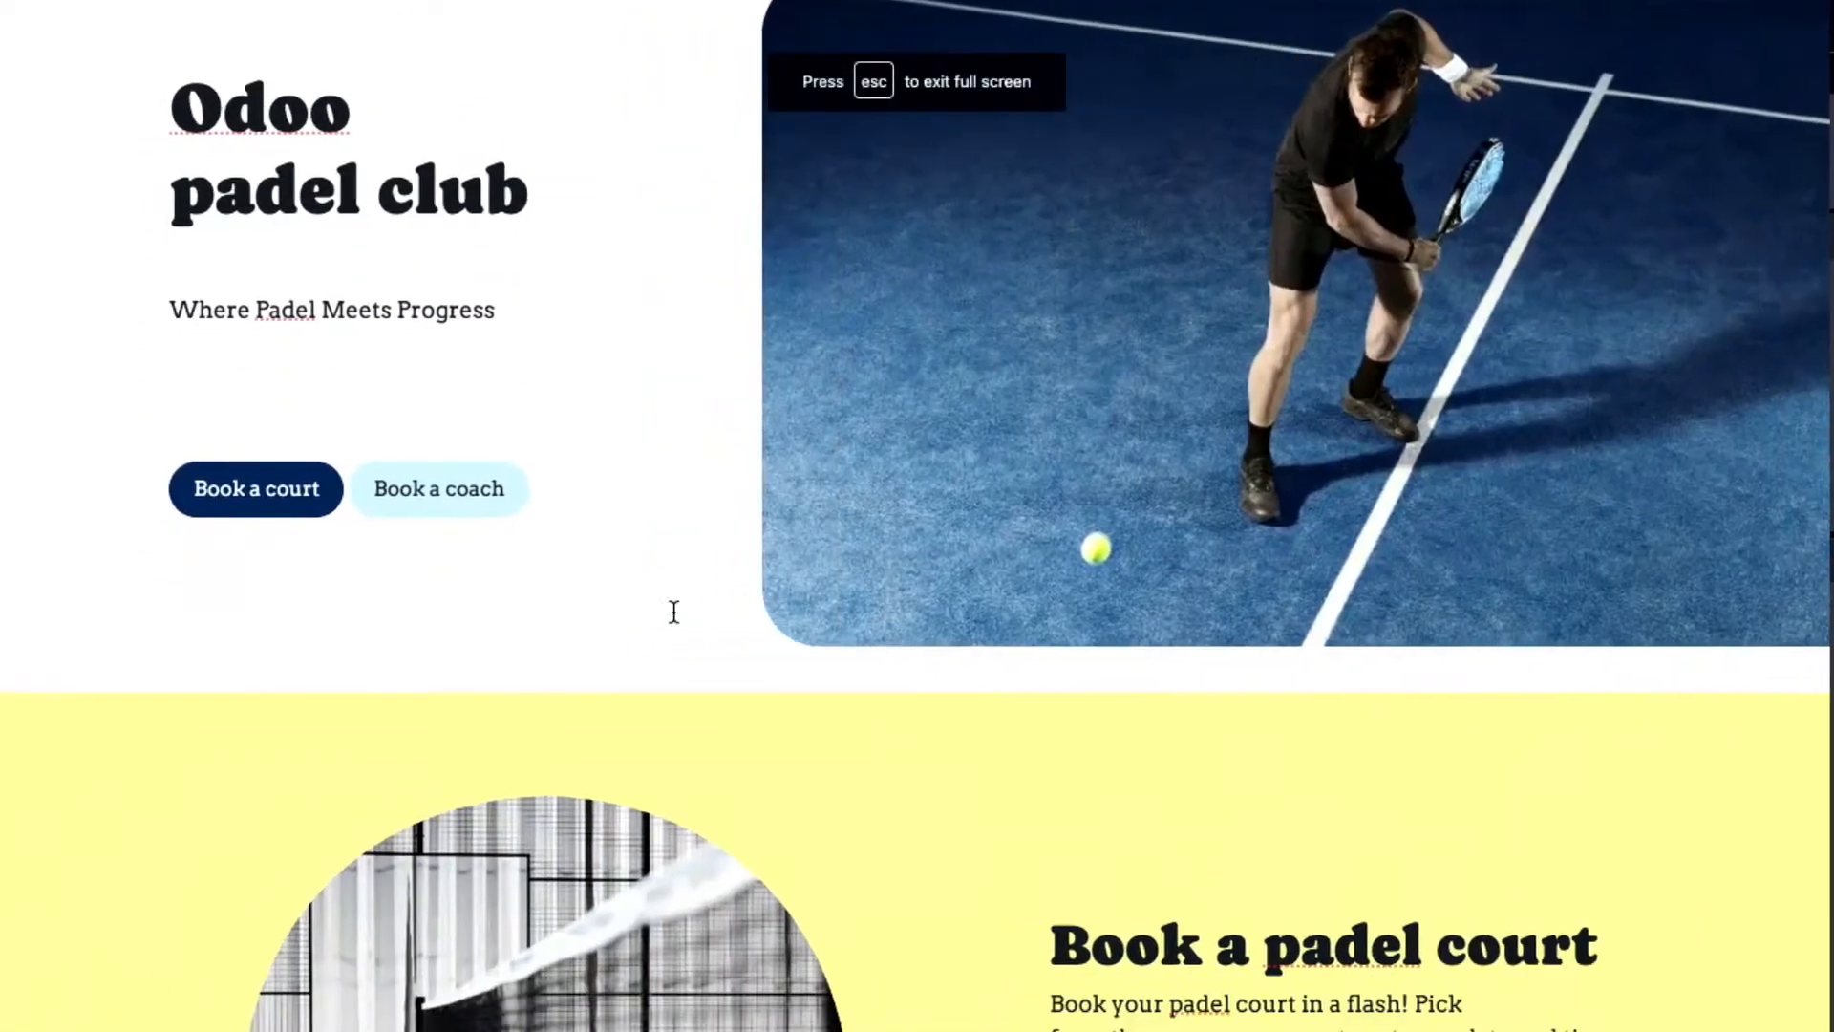
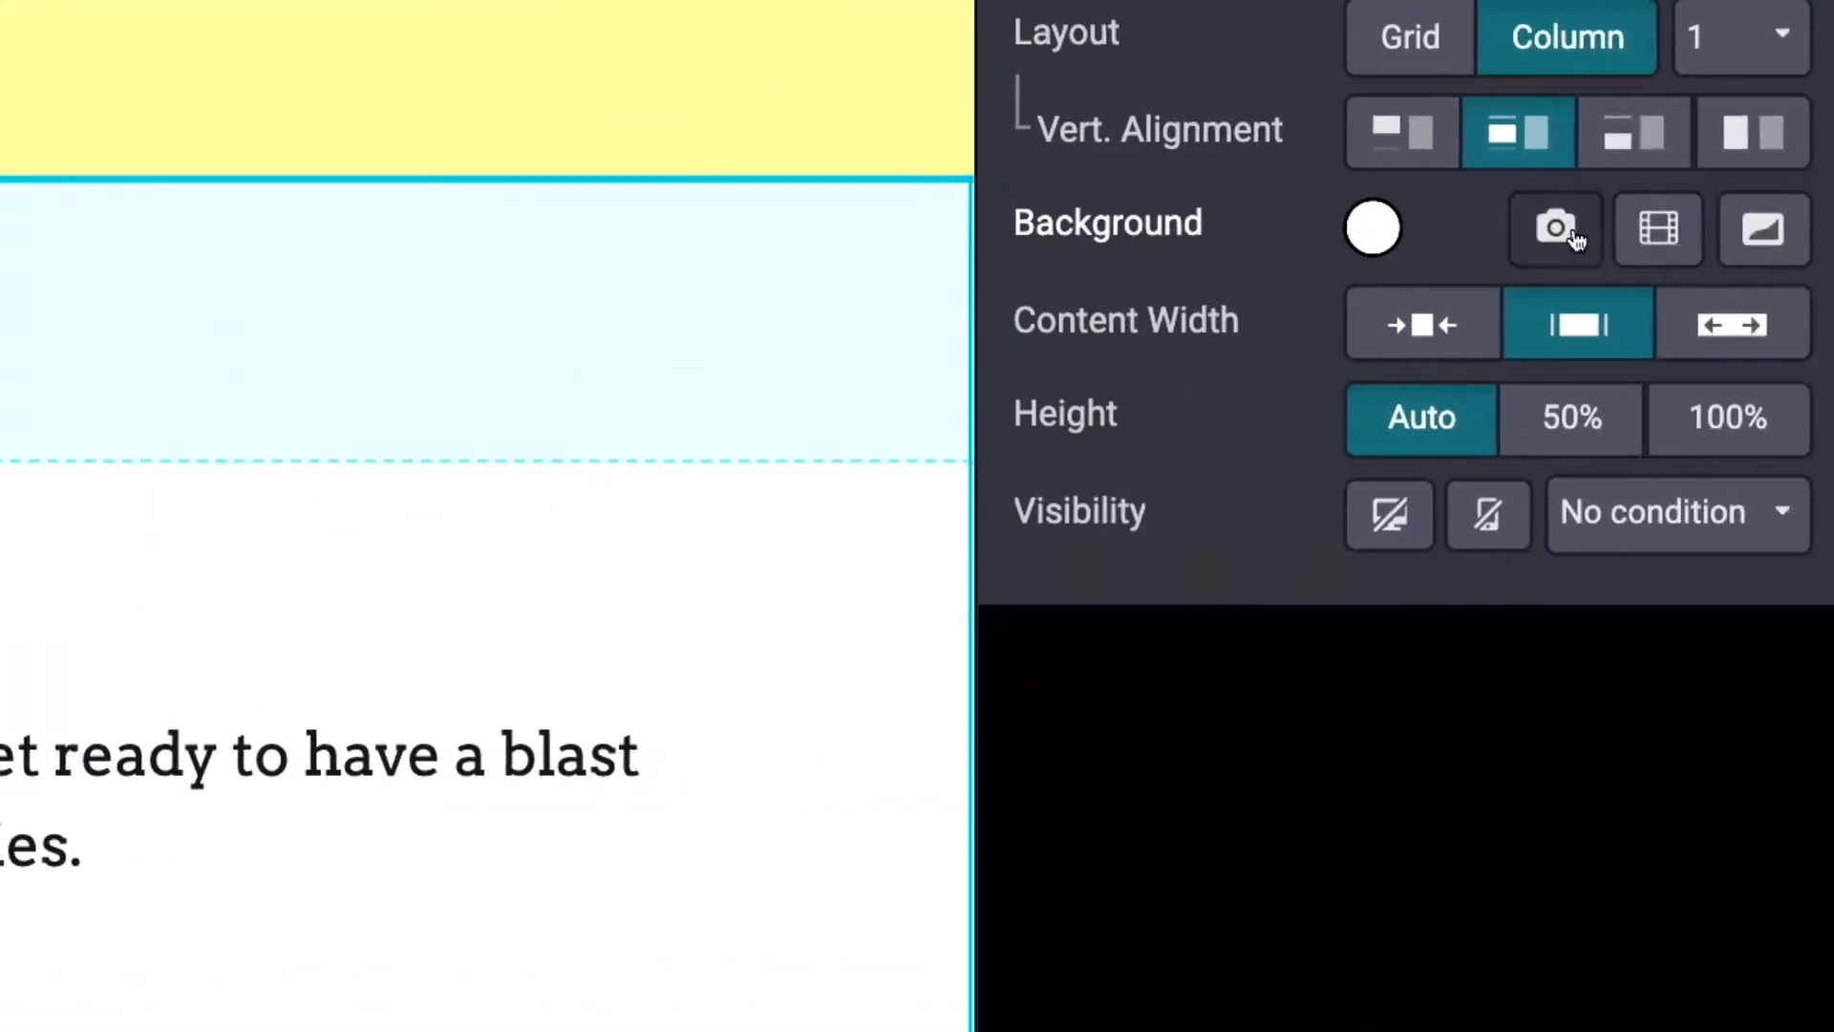
- Set the YouTube embed link for video 0n_ZBeysGB8, copied from the desktop sticky note, as the "Padel pro shop" block's background video
click(1572, 232)
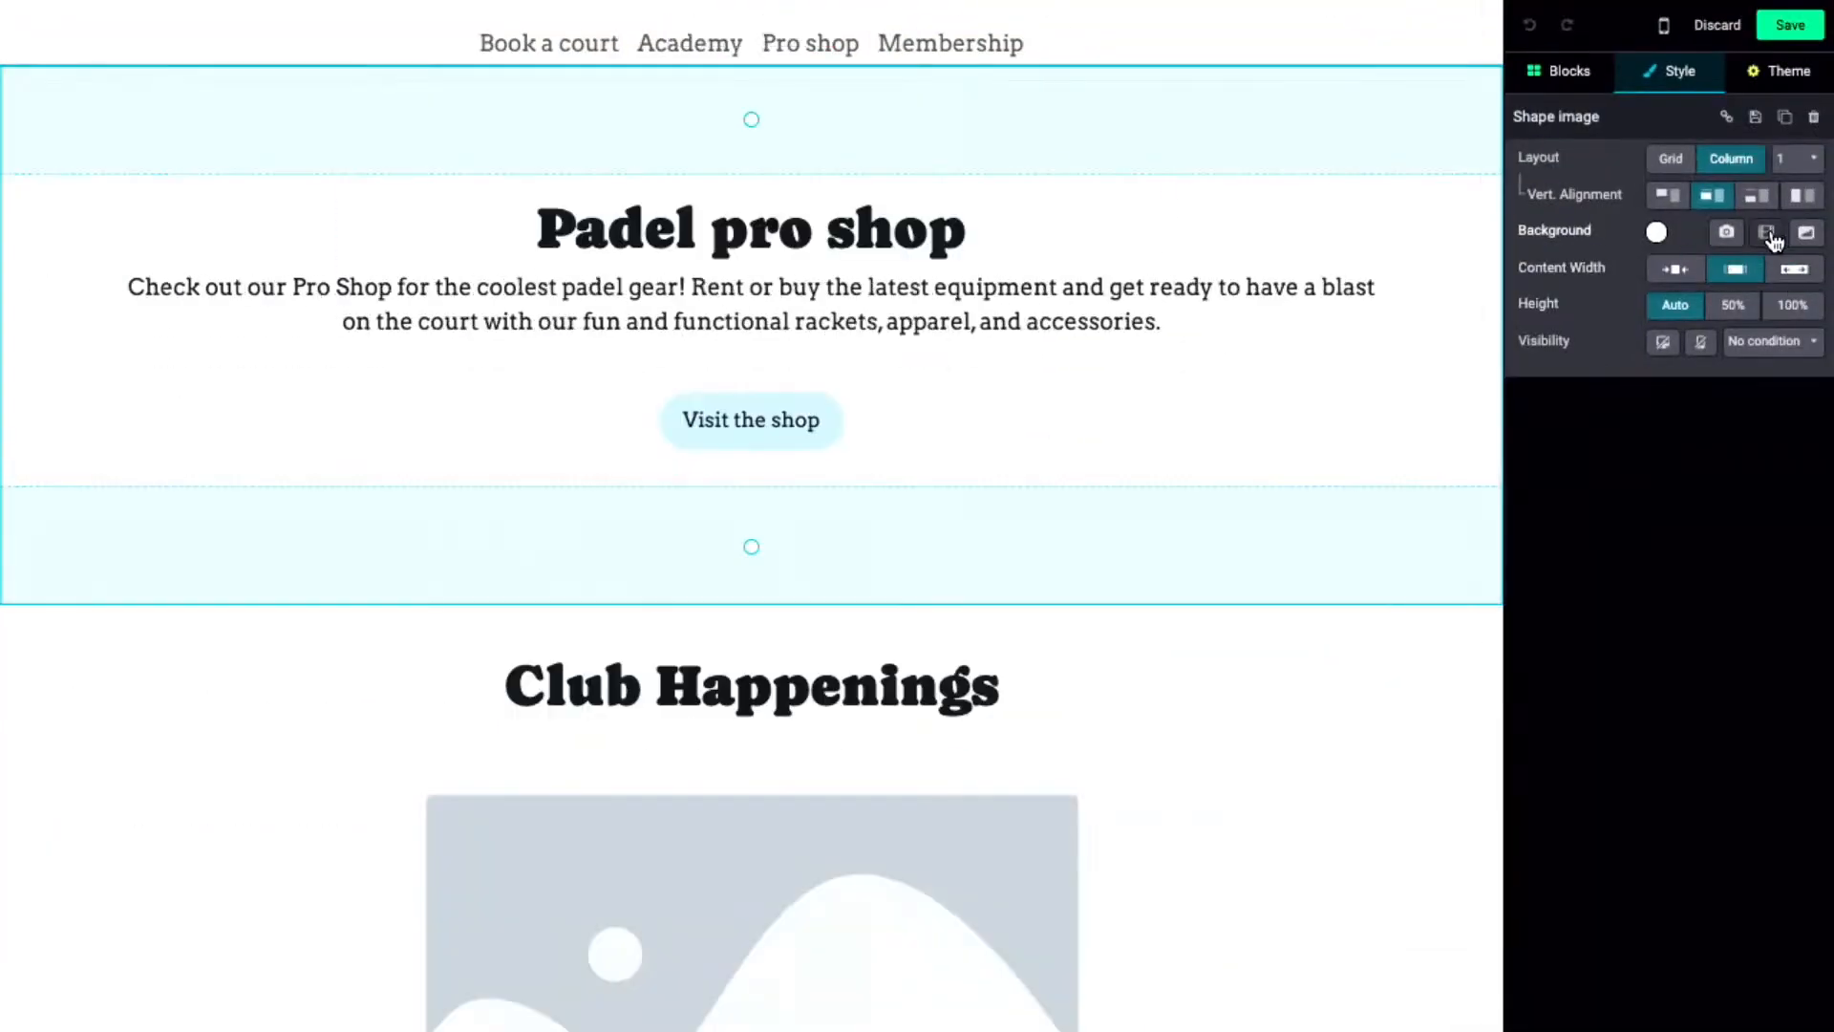
click(1768, 229)
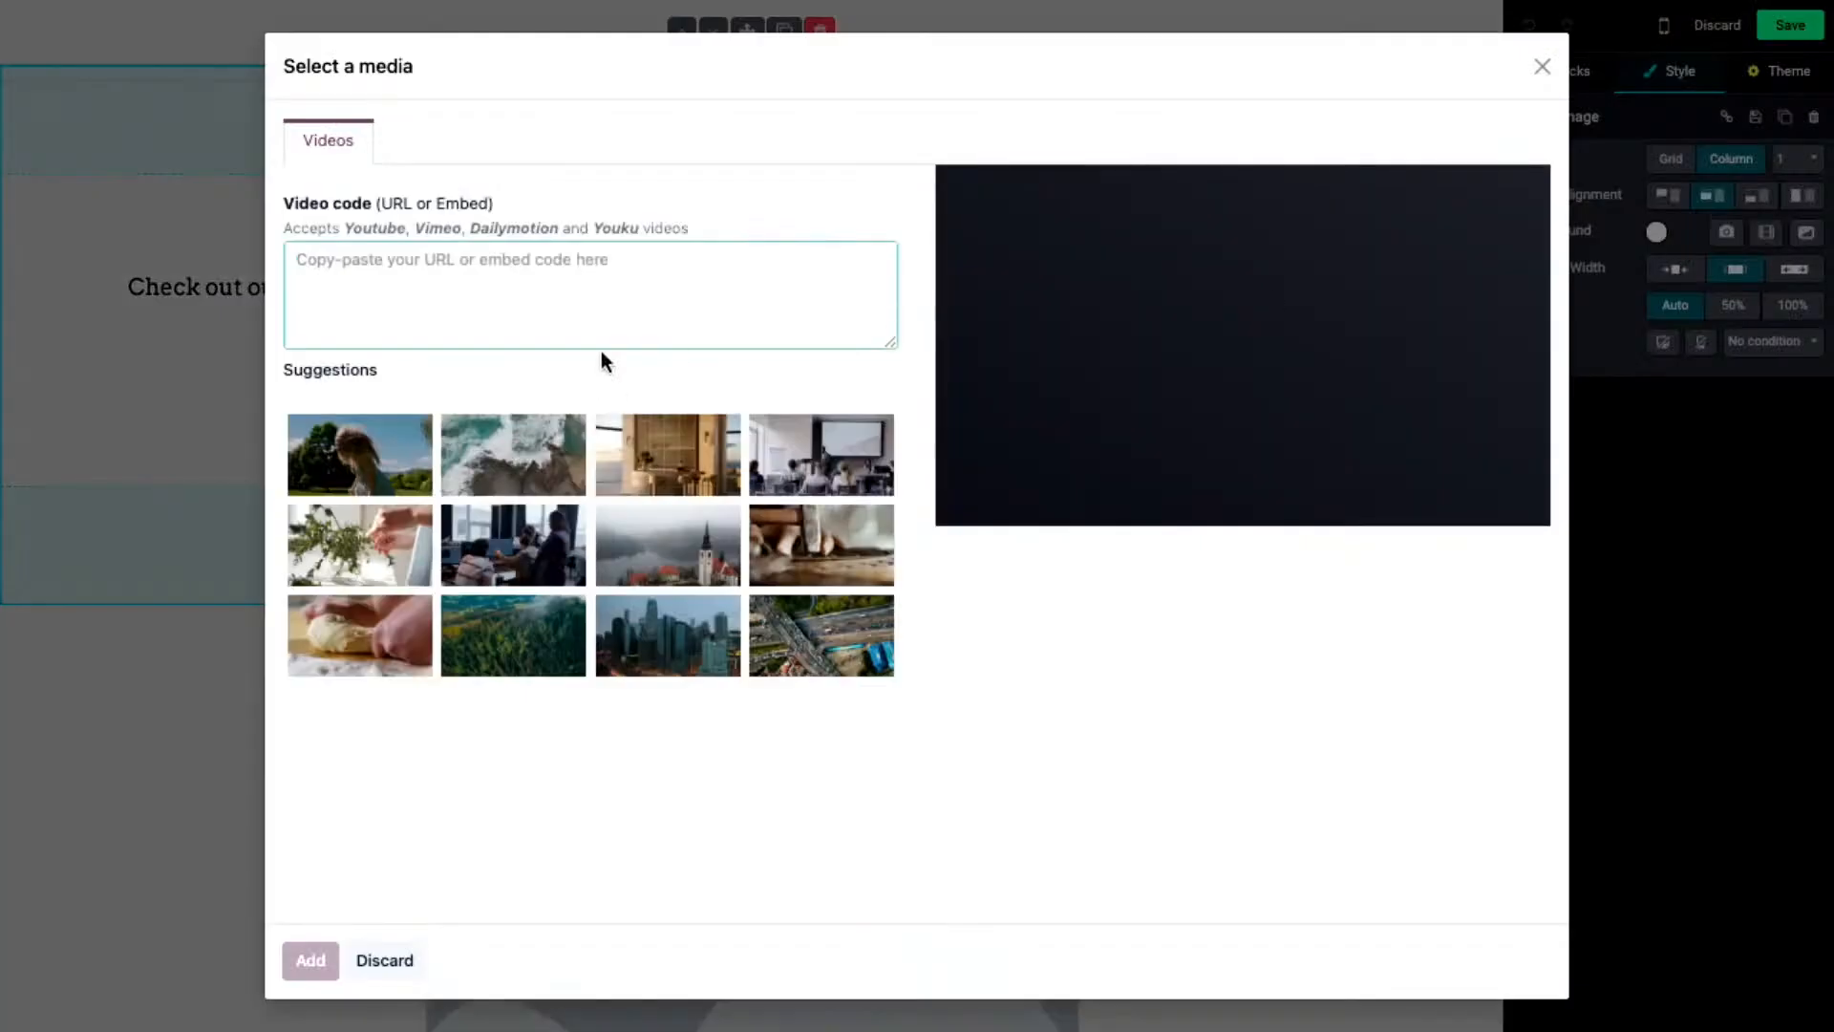
key(ctrl+Up)
click(922, 390)
drag(1039, 495, 851, 476)
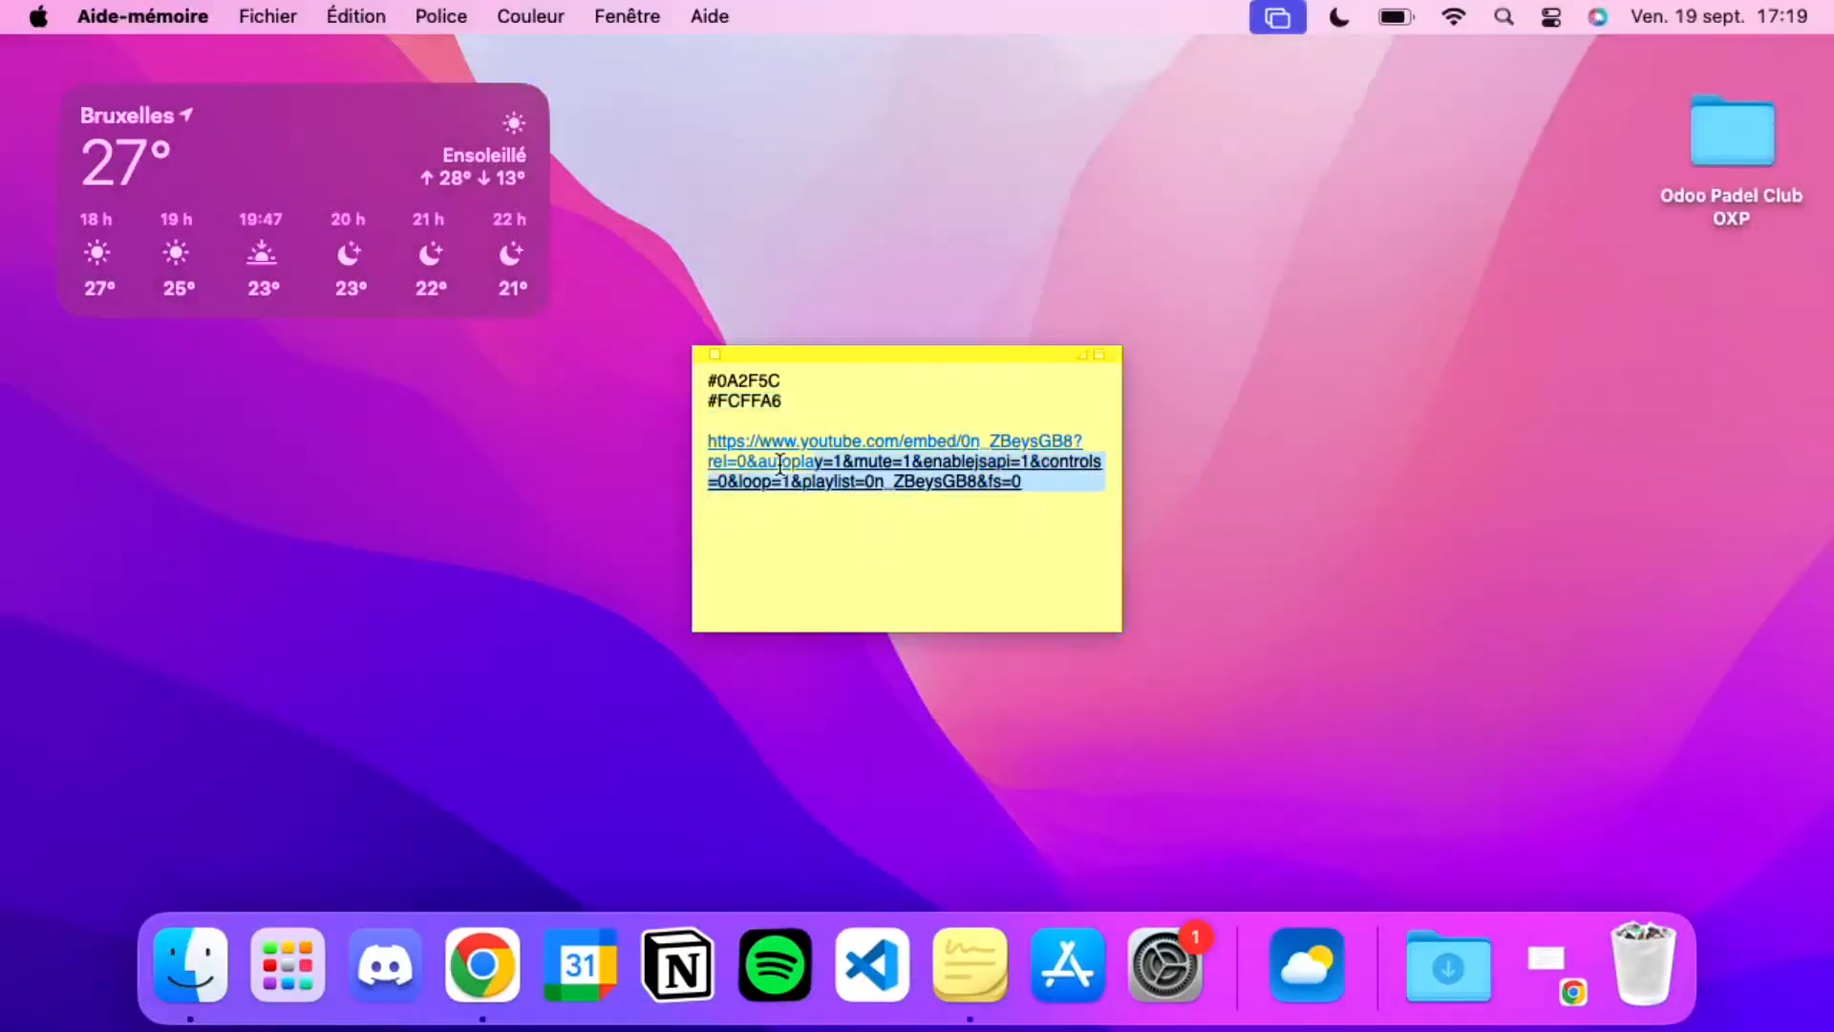
key(ctrl+Up)
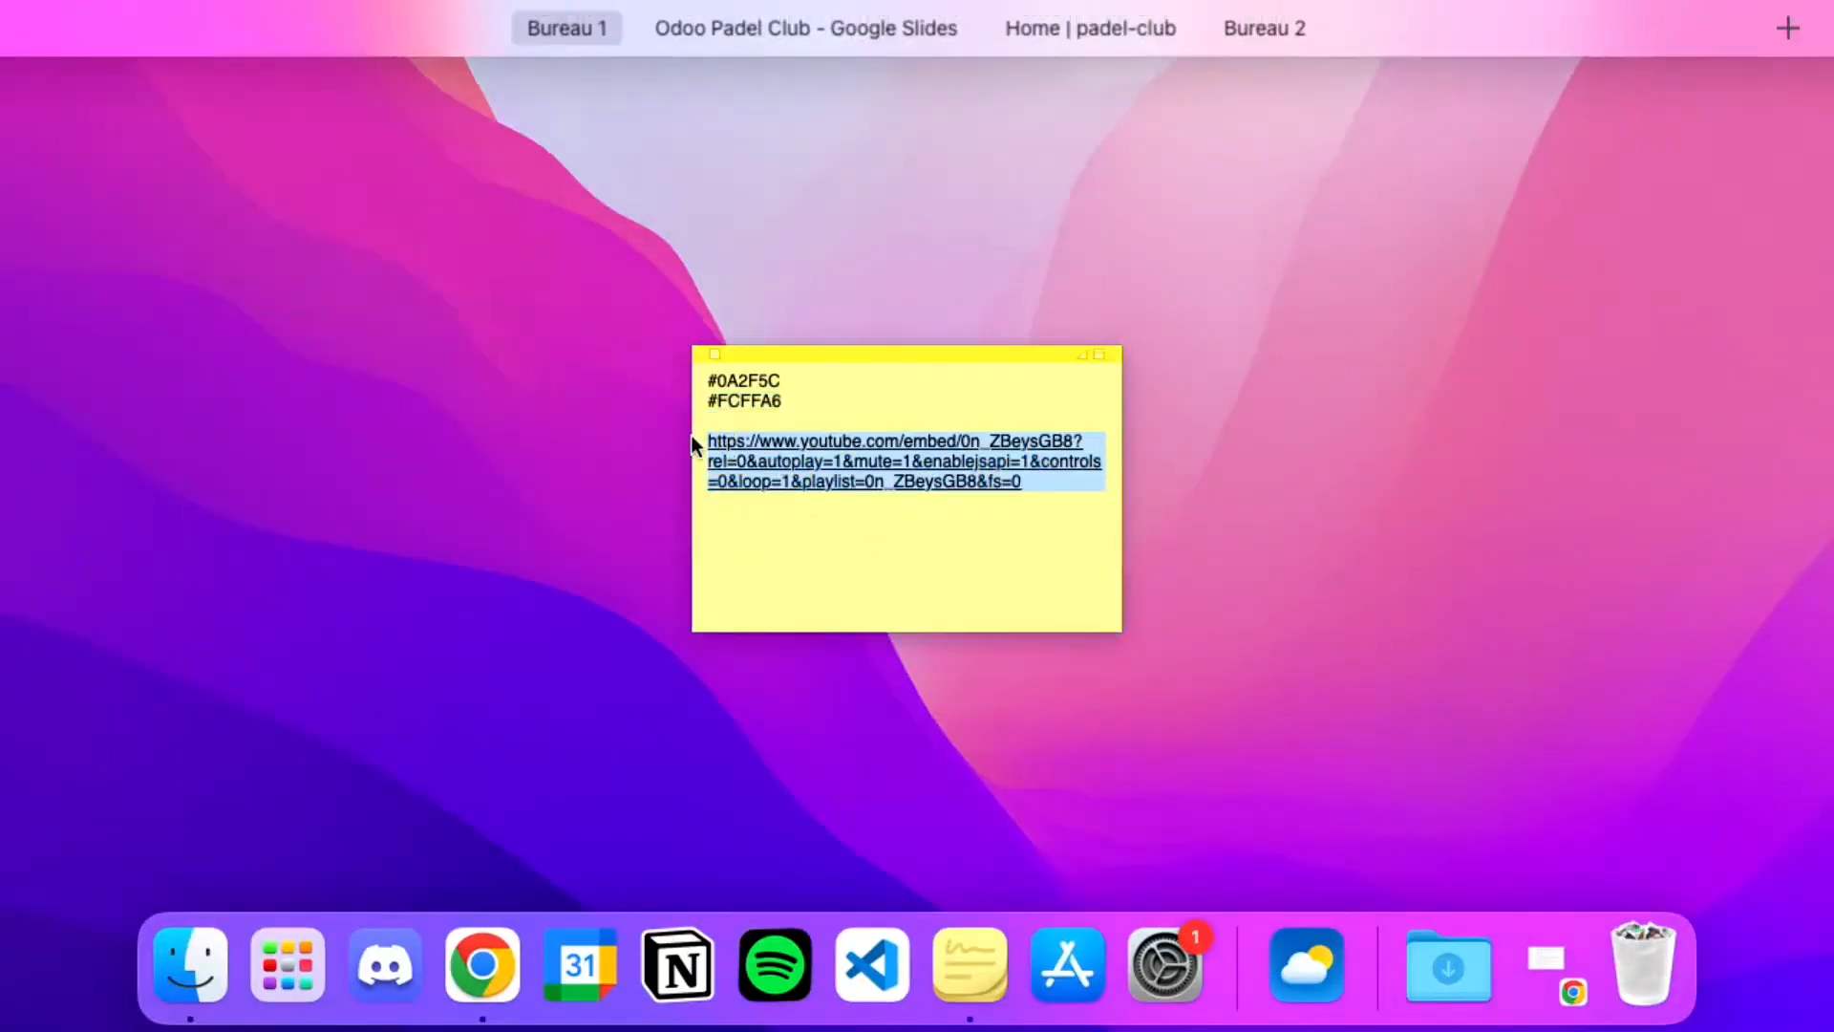
click(1048, 93)
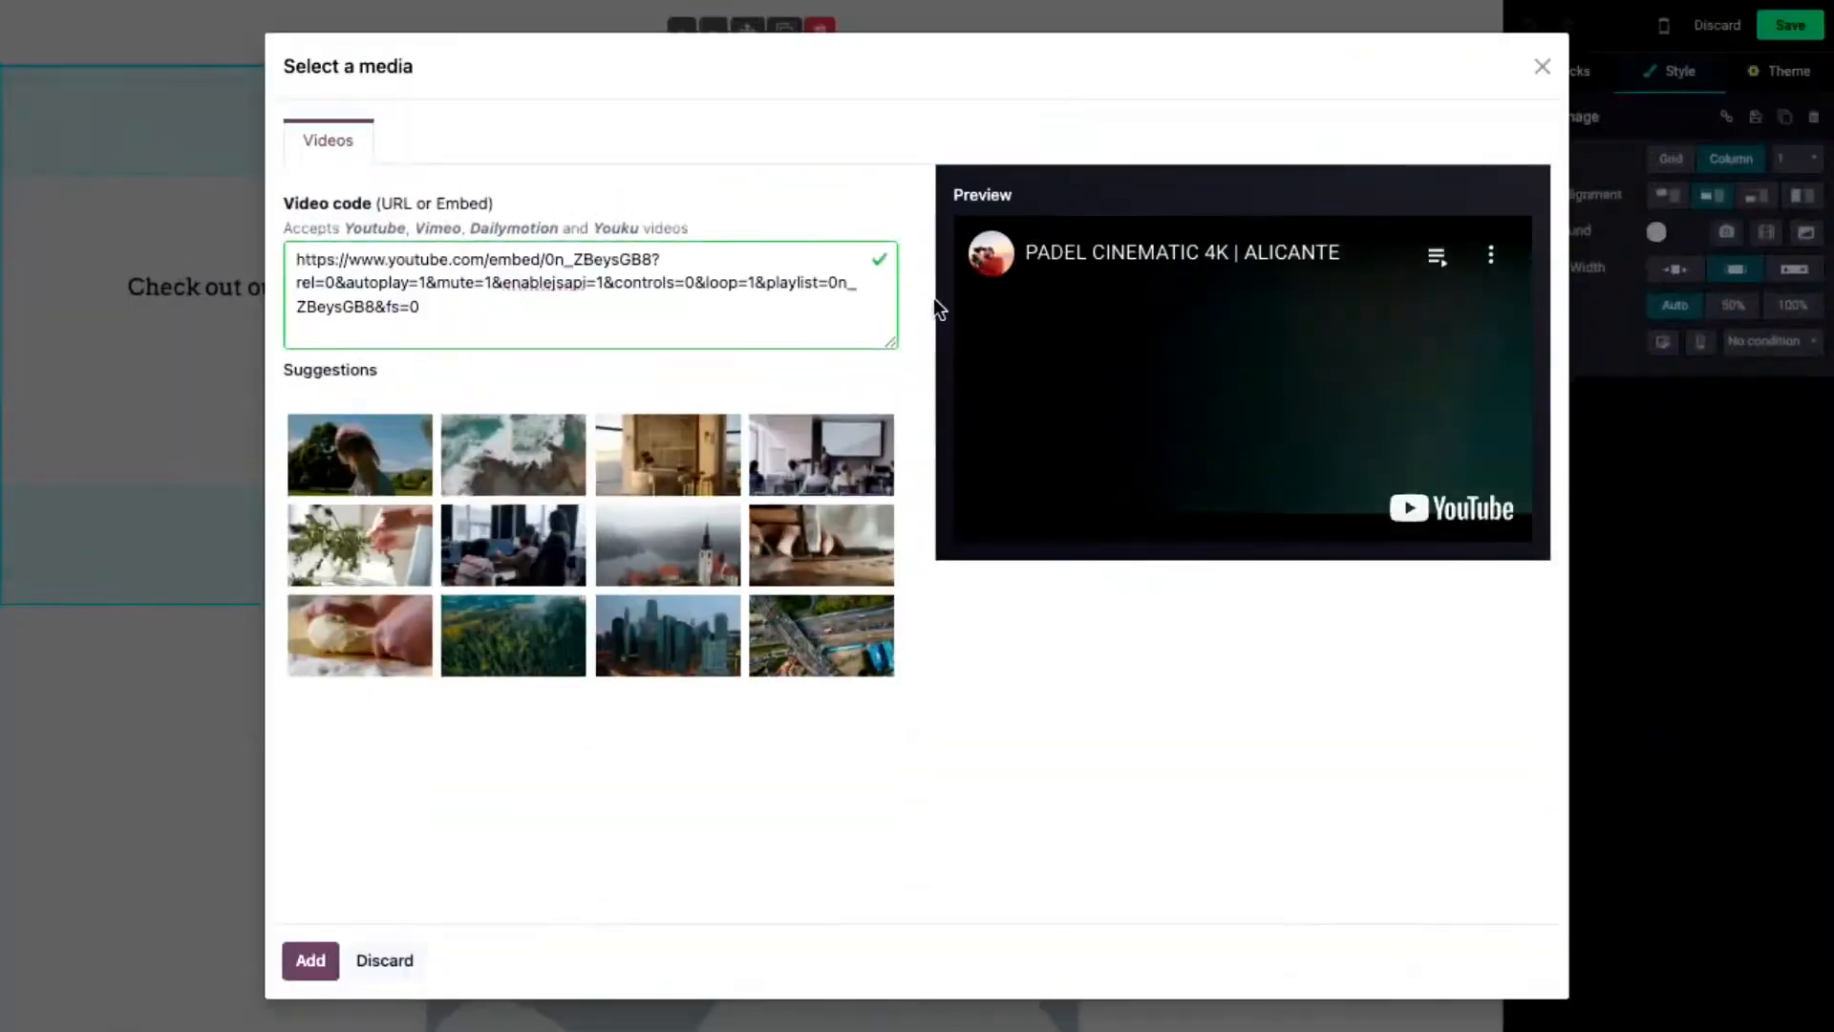
click(315, 966)
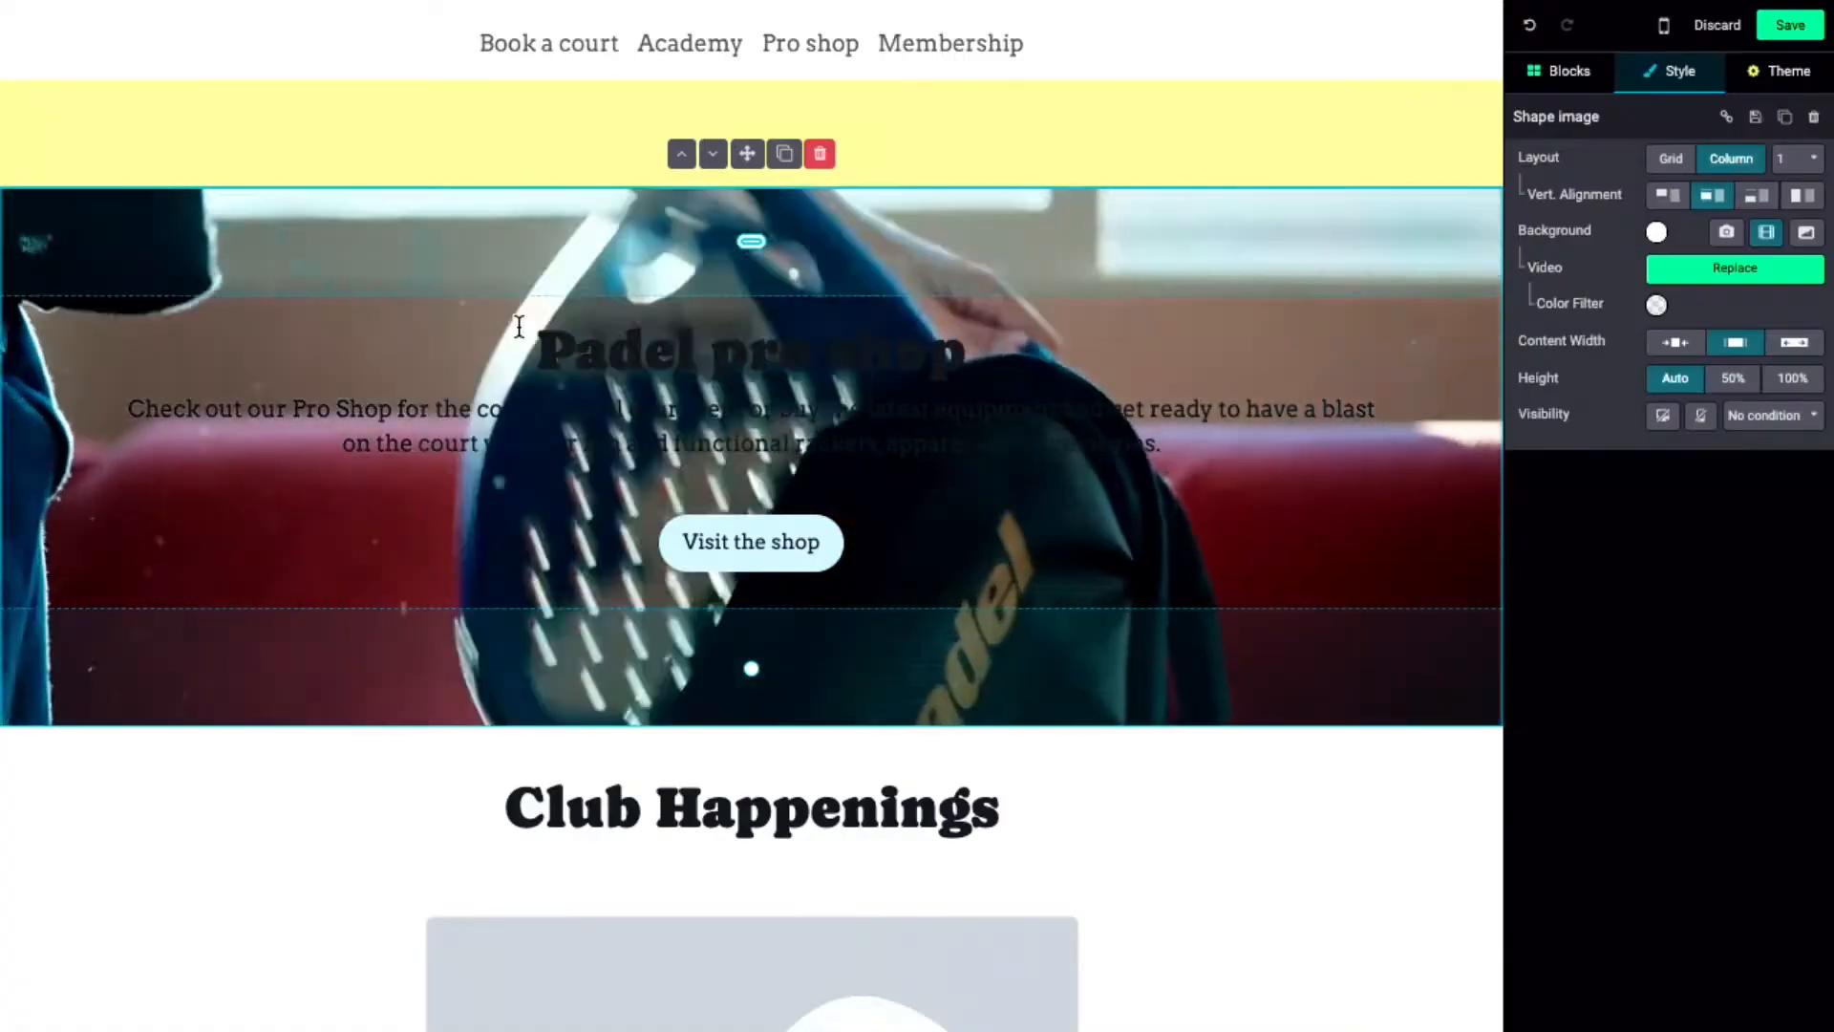
- Apply the darkest theme color preset, with white title and text, to the "Padel pro shop" block's background
click(541, 325)
click(1656, 231)
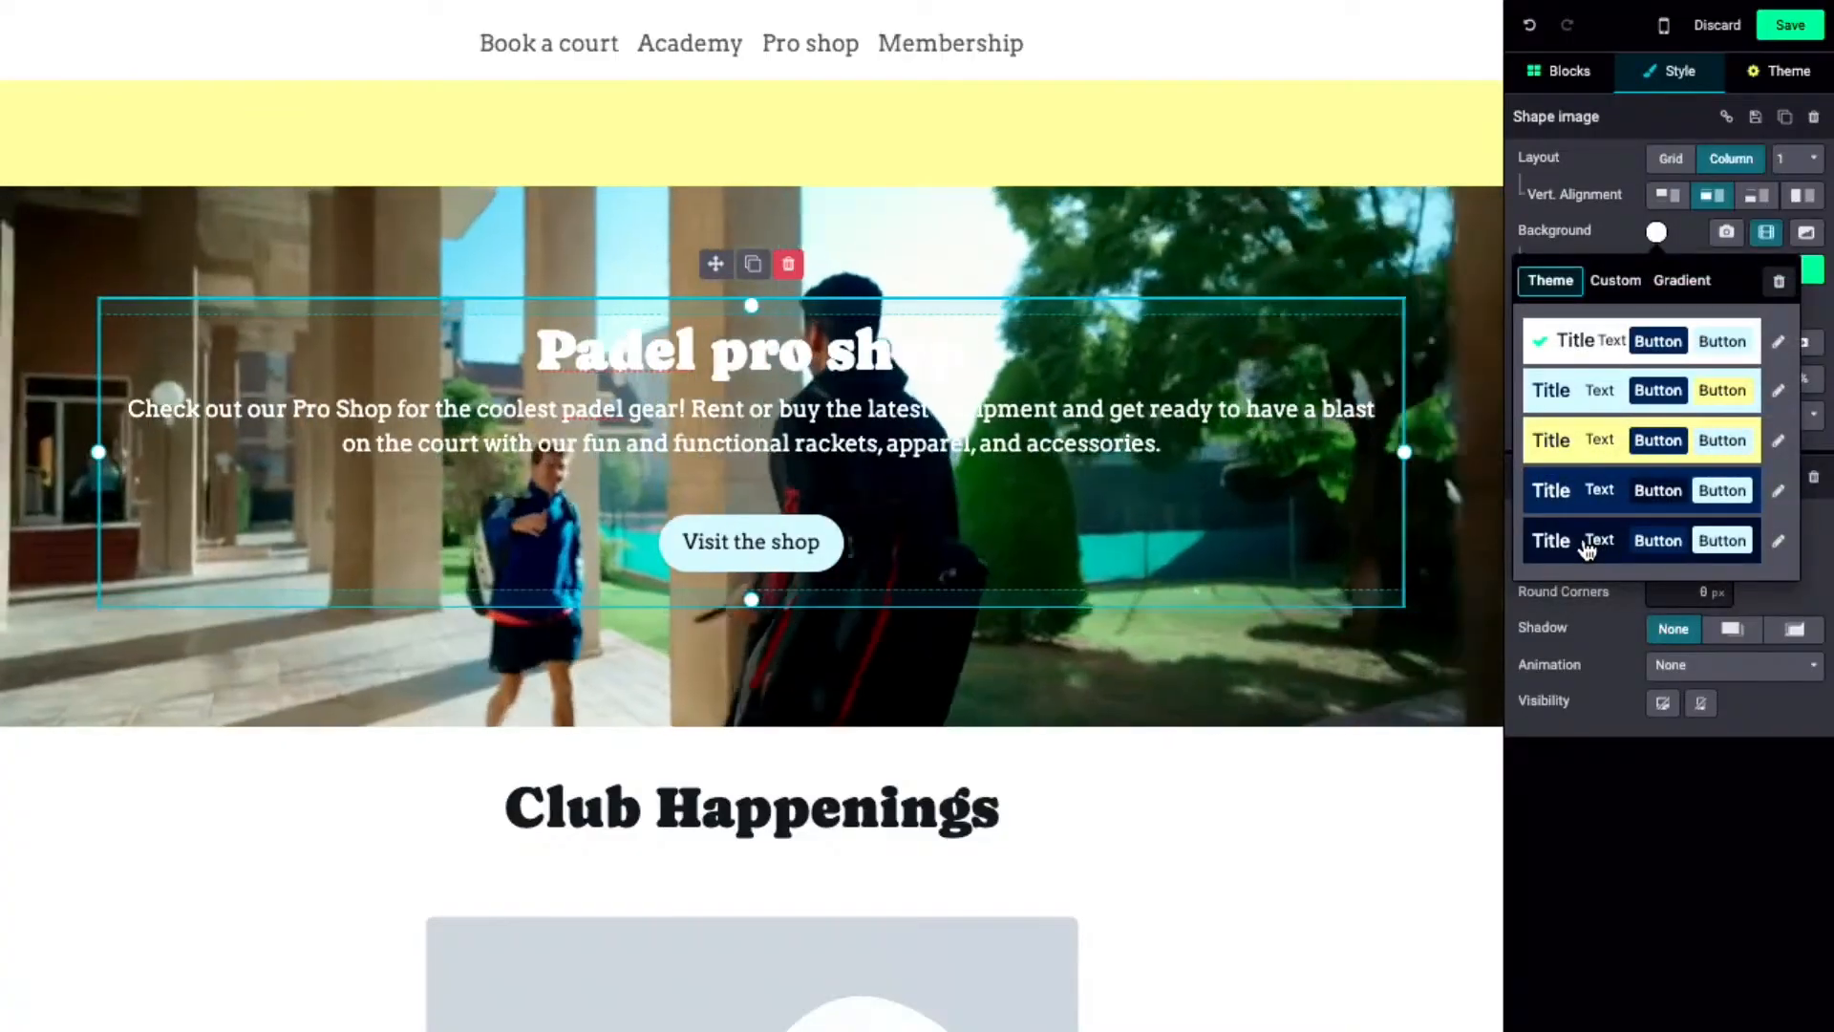
click(1587, 539)
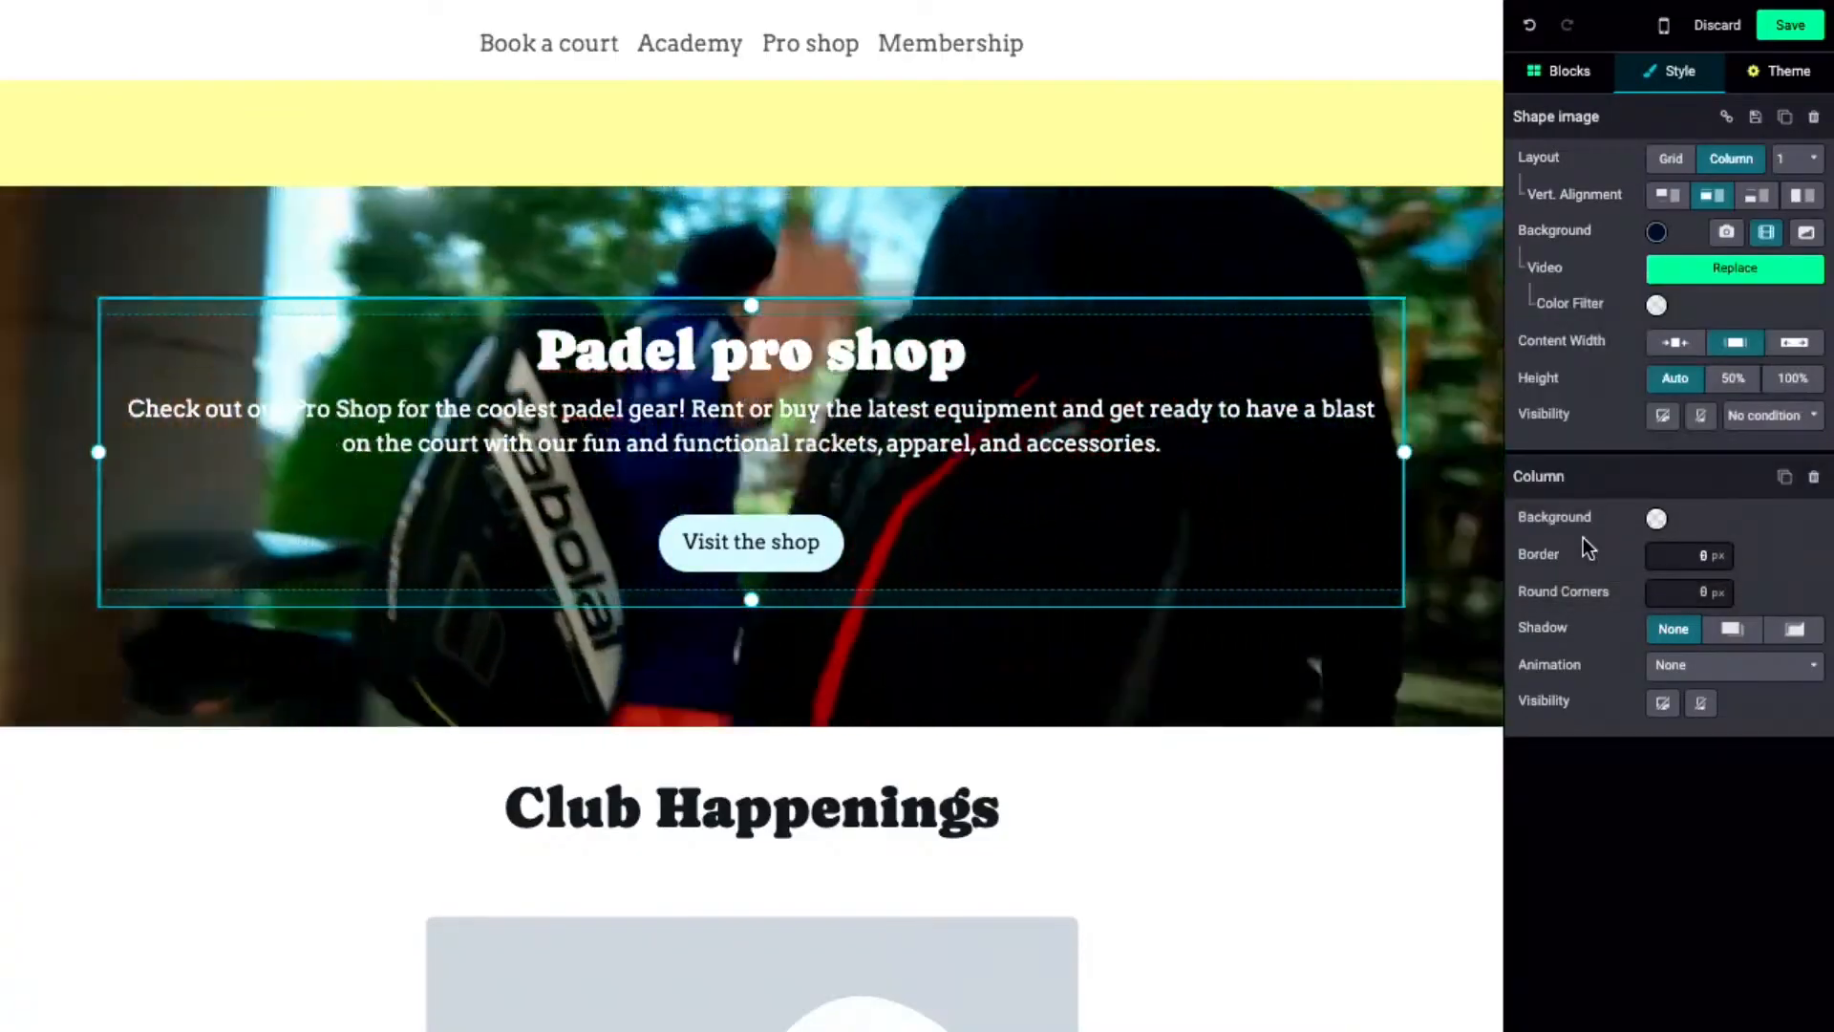
- Add a custom gradient color filter over the background video of the "Padel pro shop" block
click(1483, 466)
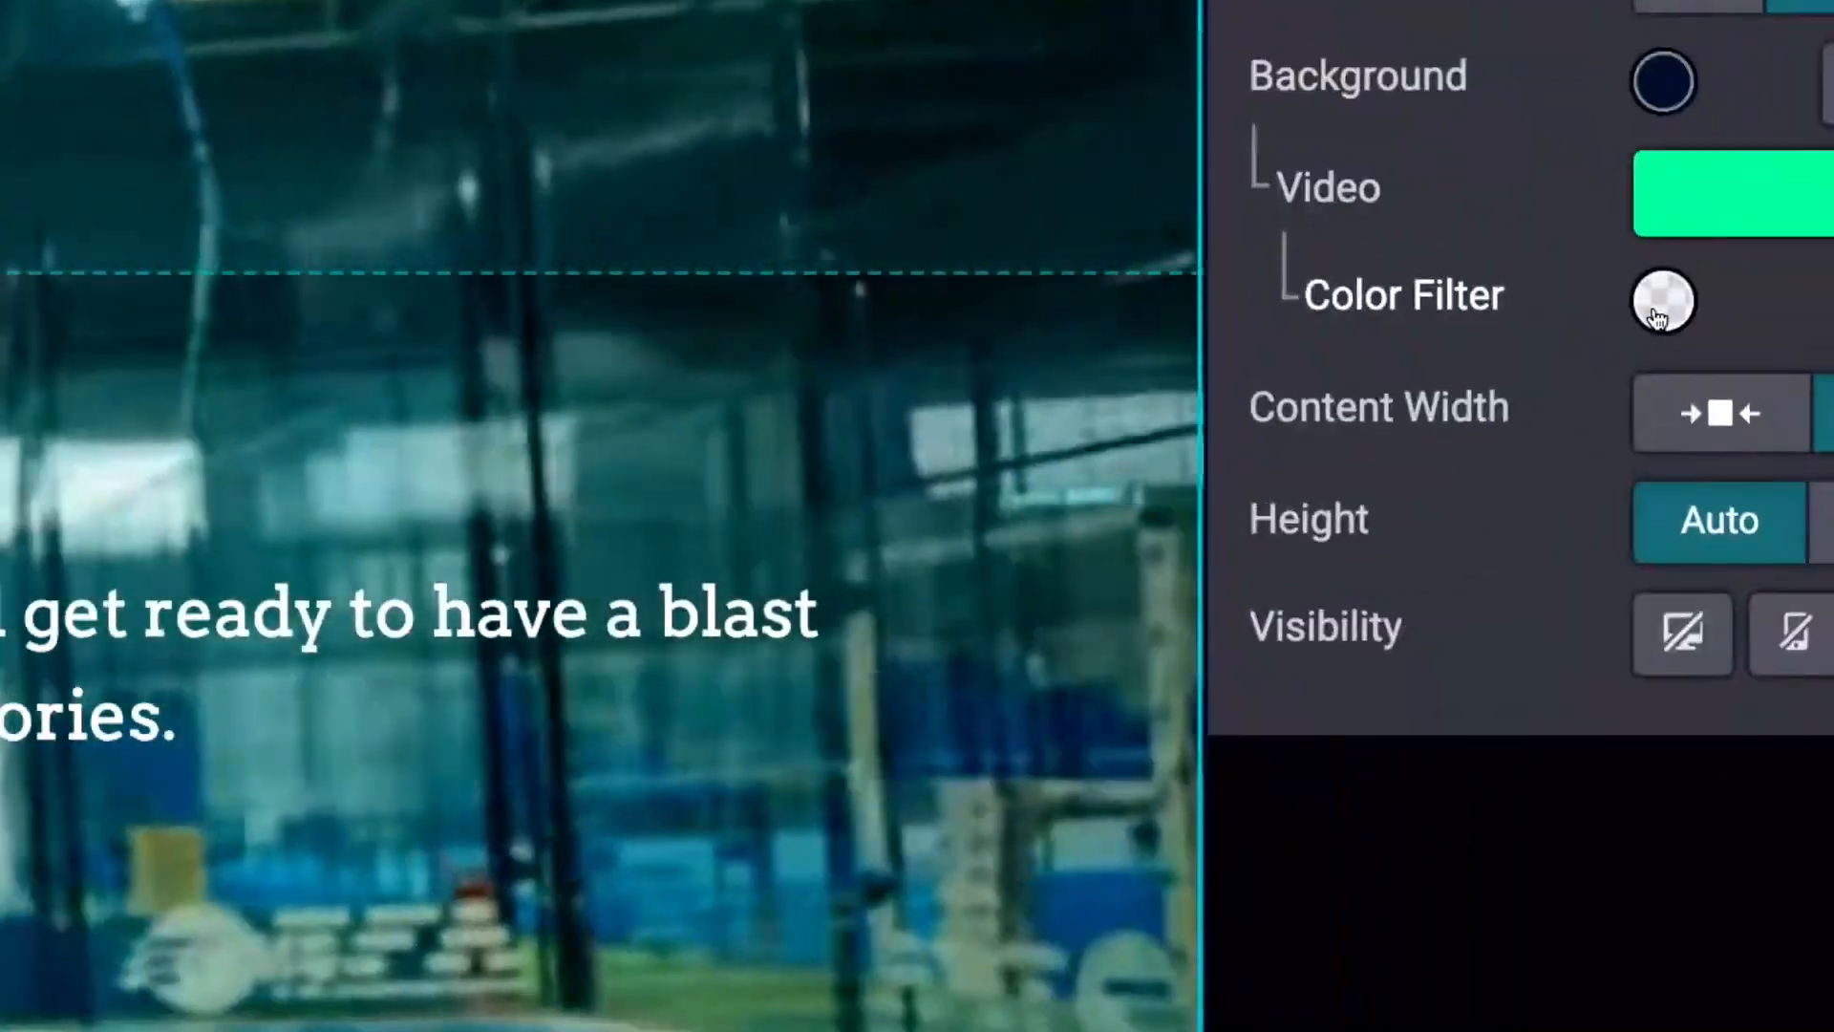
click(1659, 302)
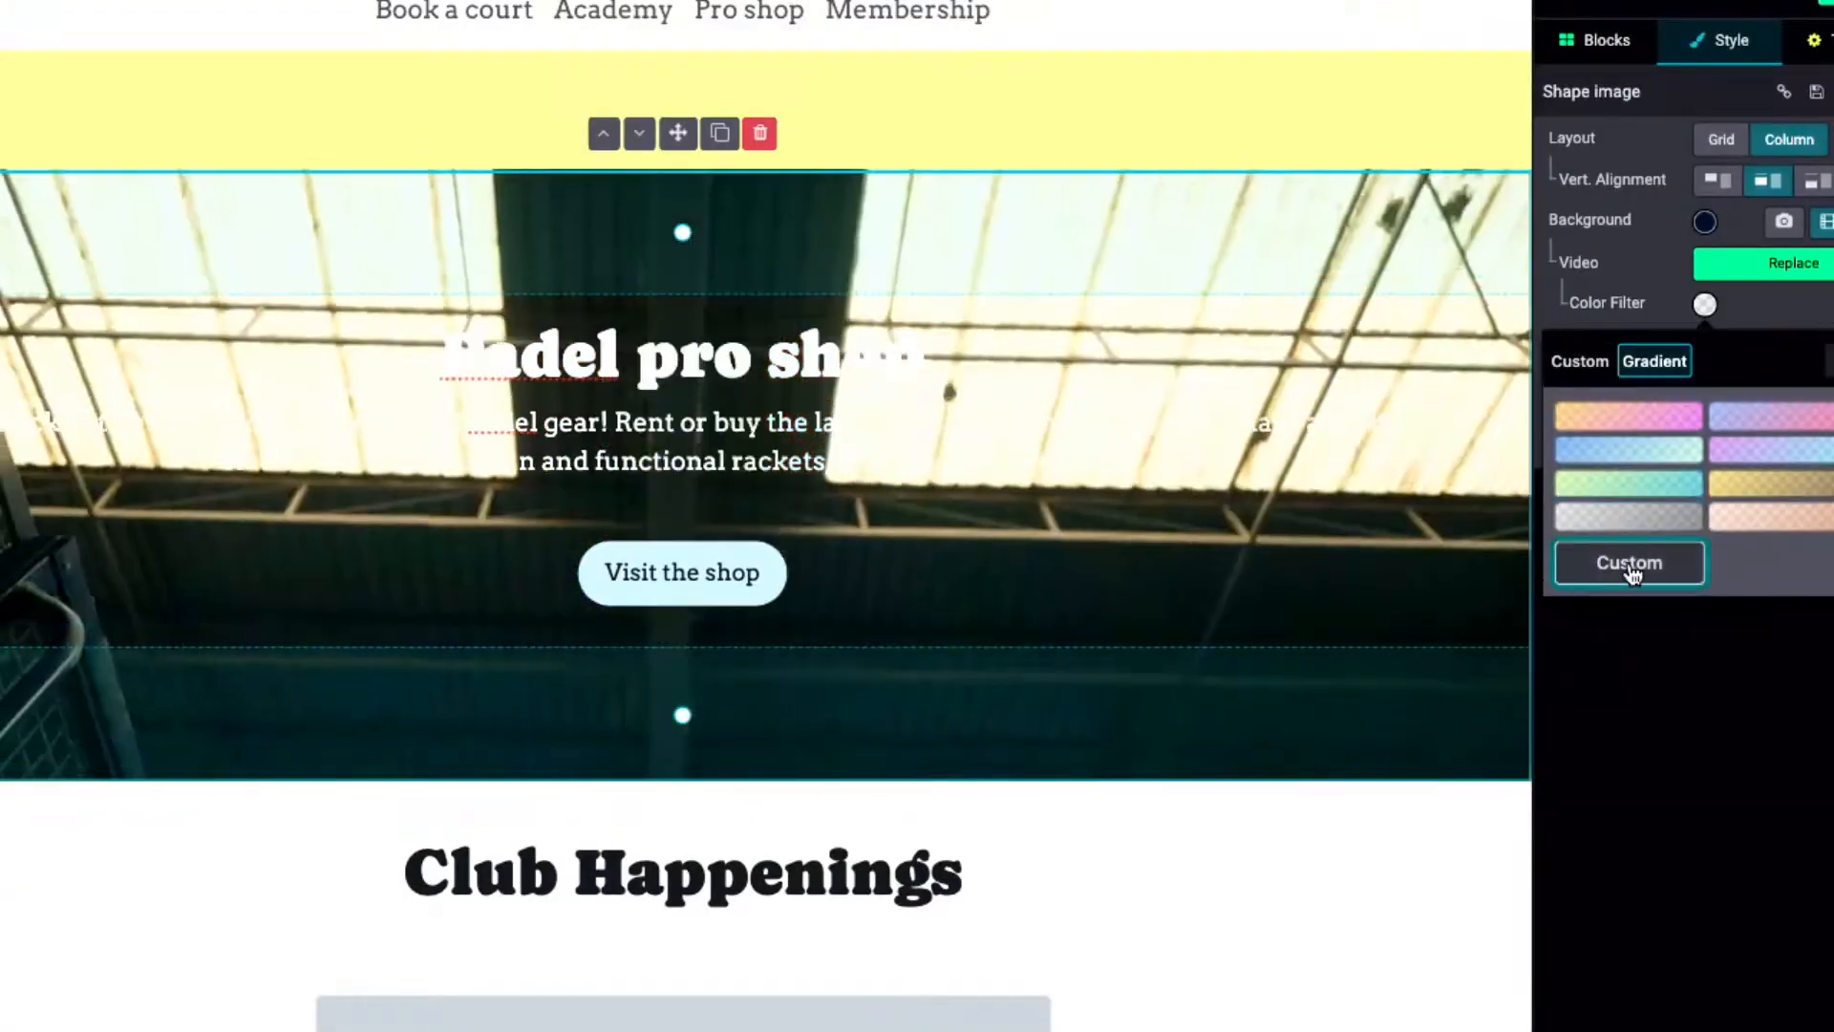
click(1632, 570)
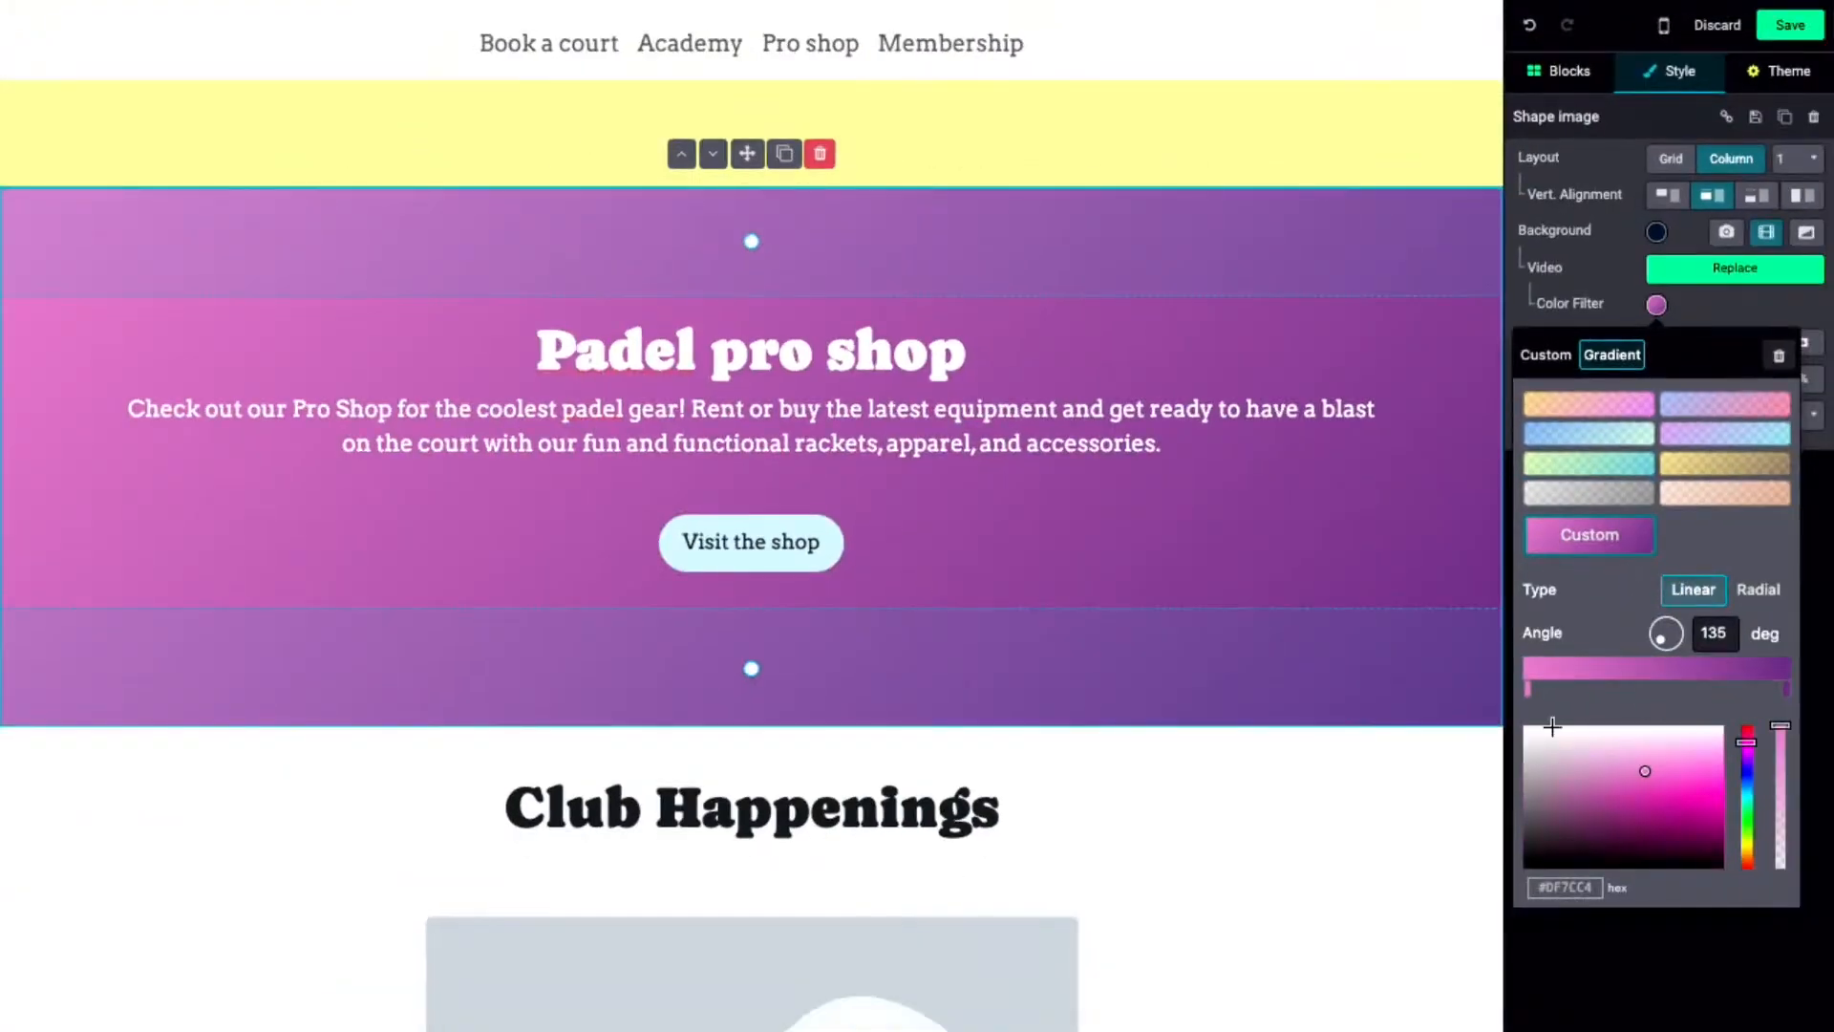
- Copy the hex code #0A2F5C from the desktop sticky note and apply it to both end stops of the filter gradient
key(ctrl+Up)
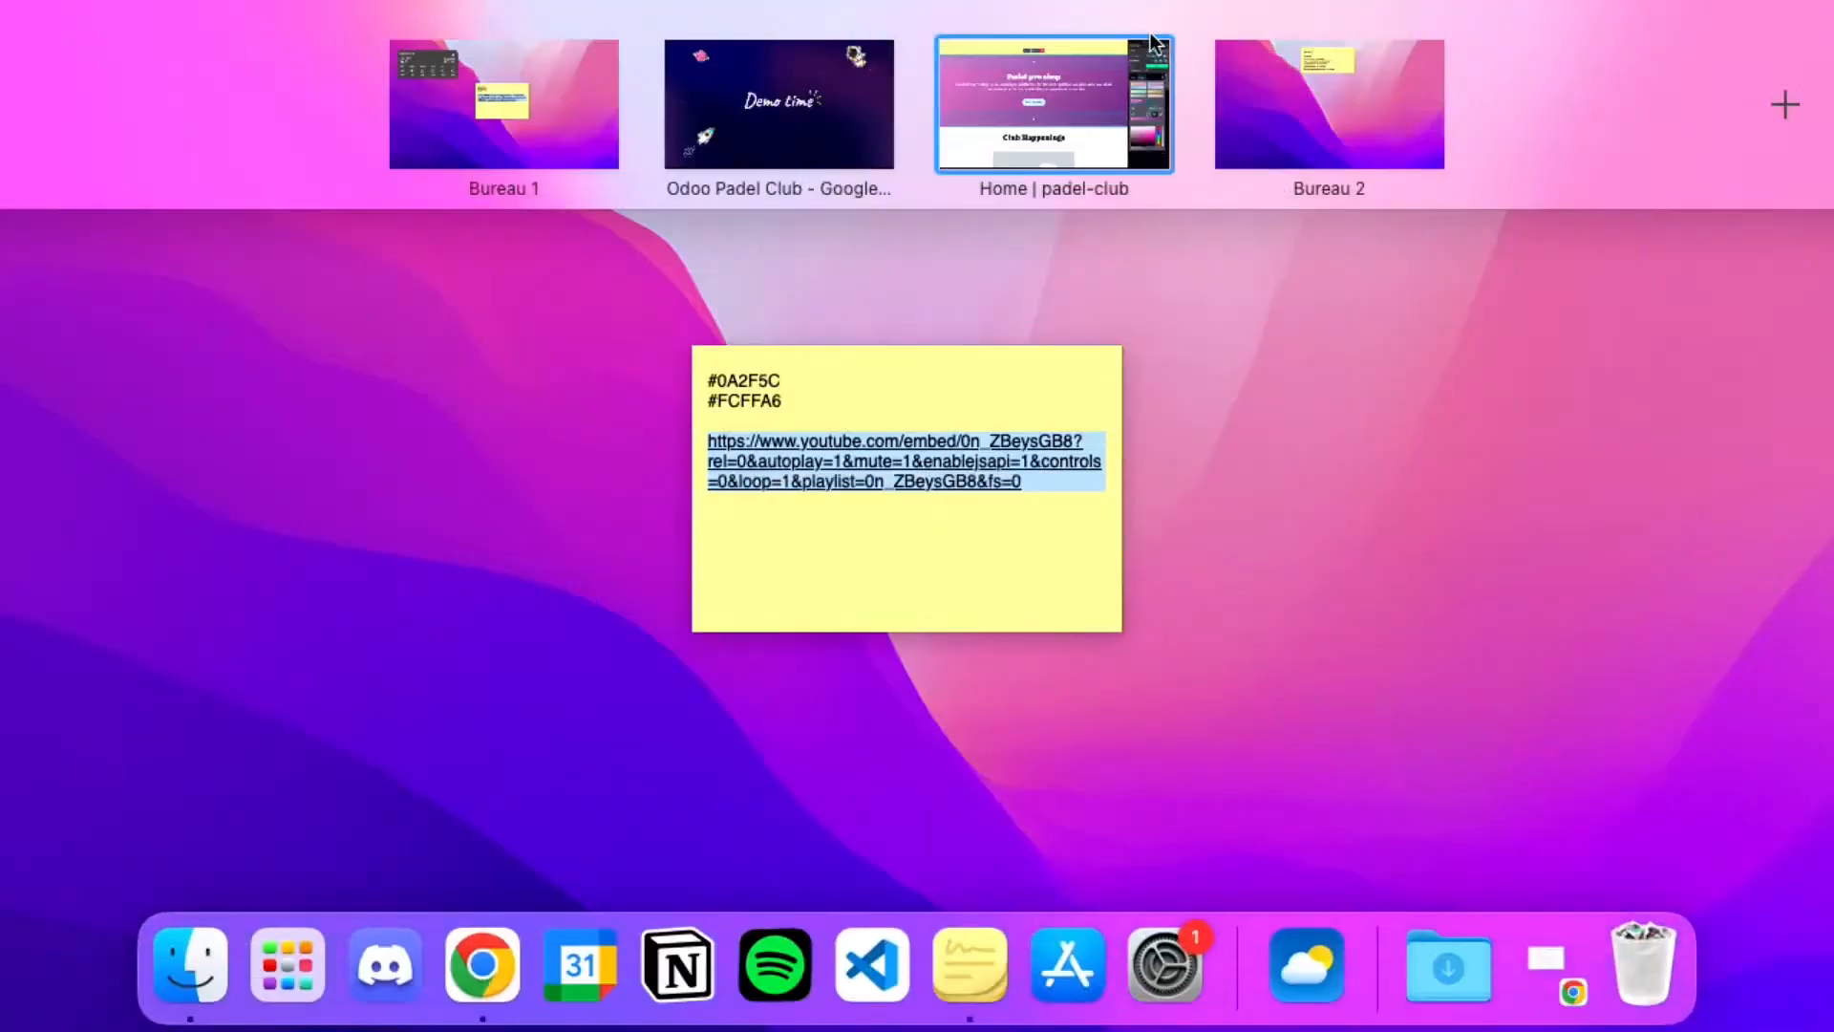
click(891, 615)
click(754, 377)
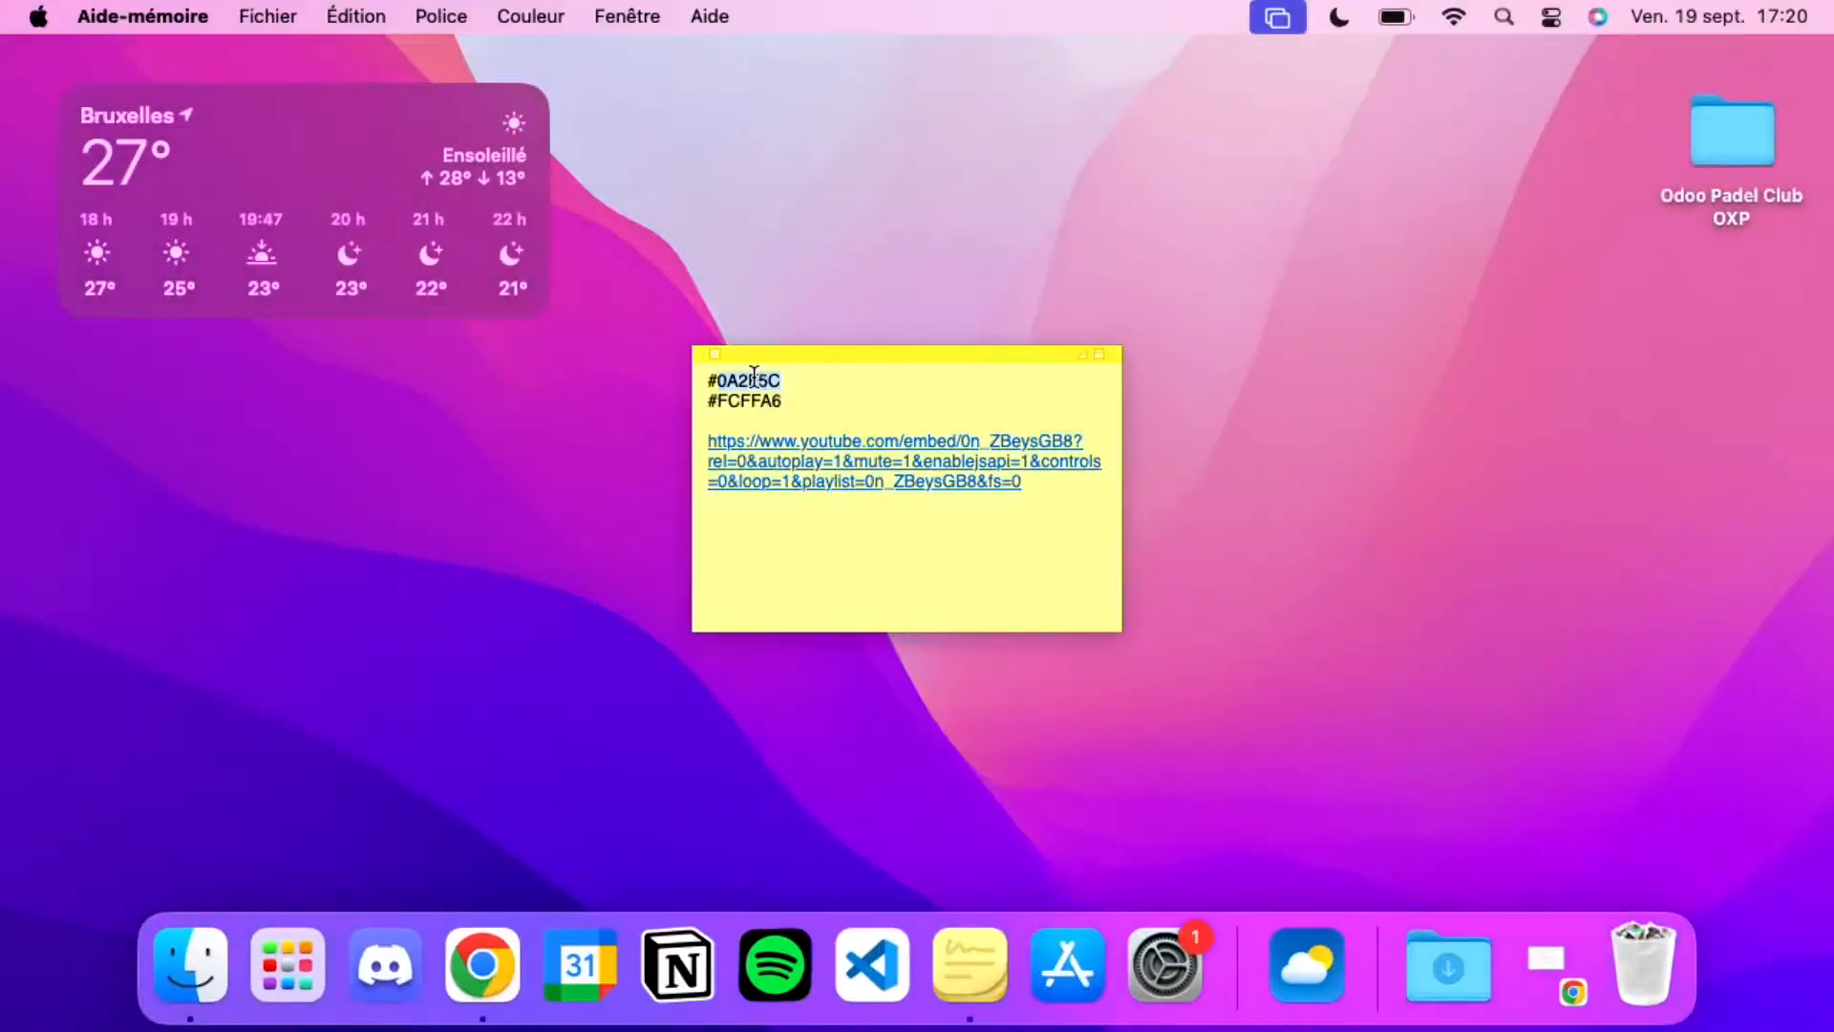
key(ctrl+Up)
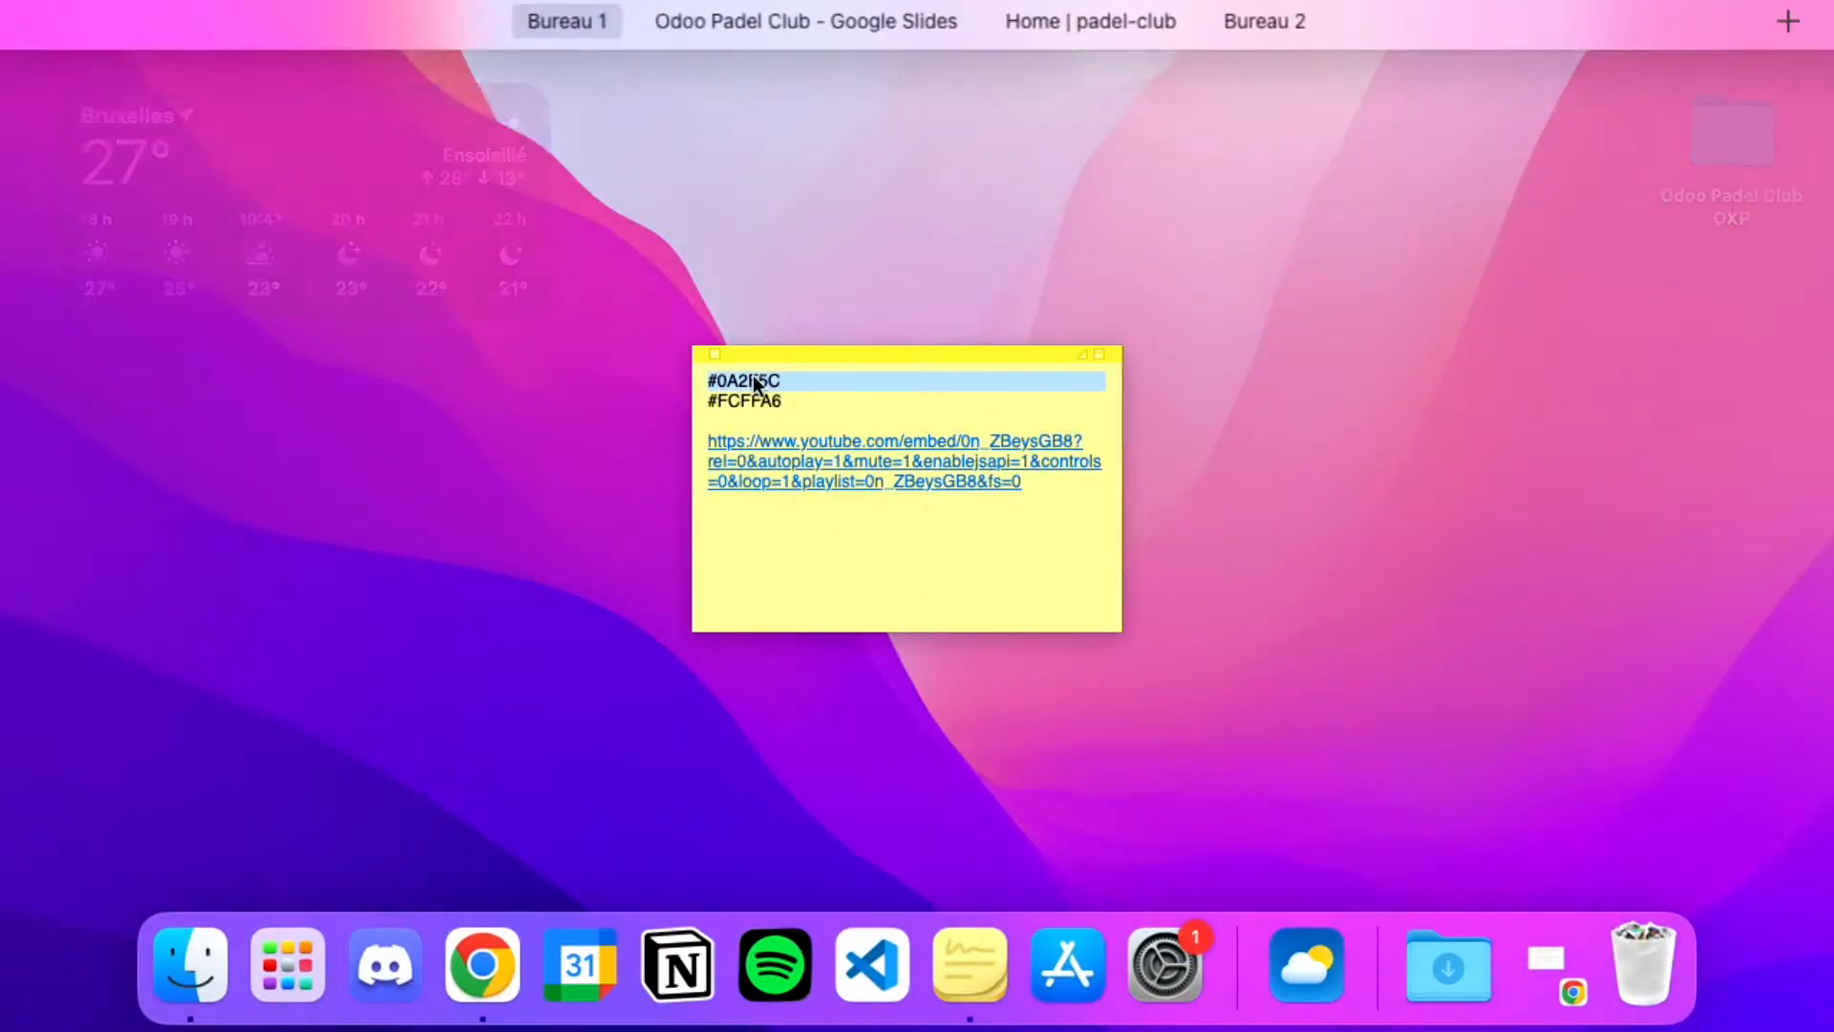
click(984, 105)
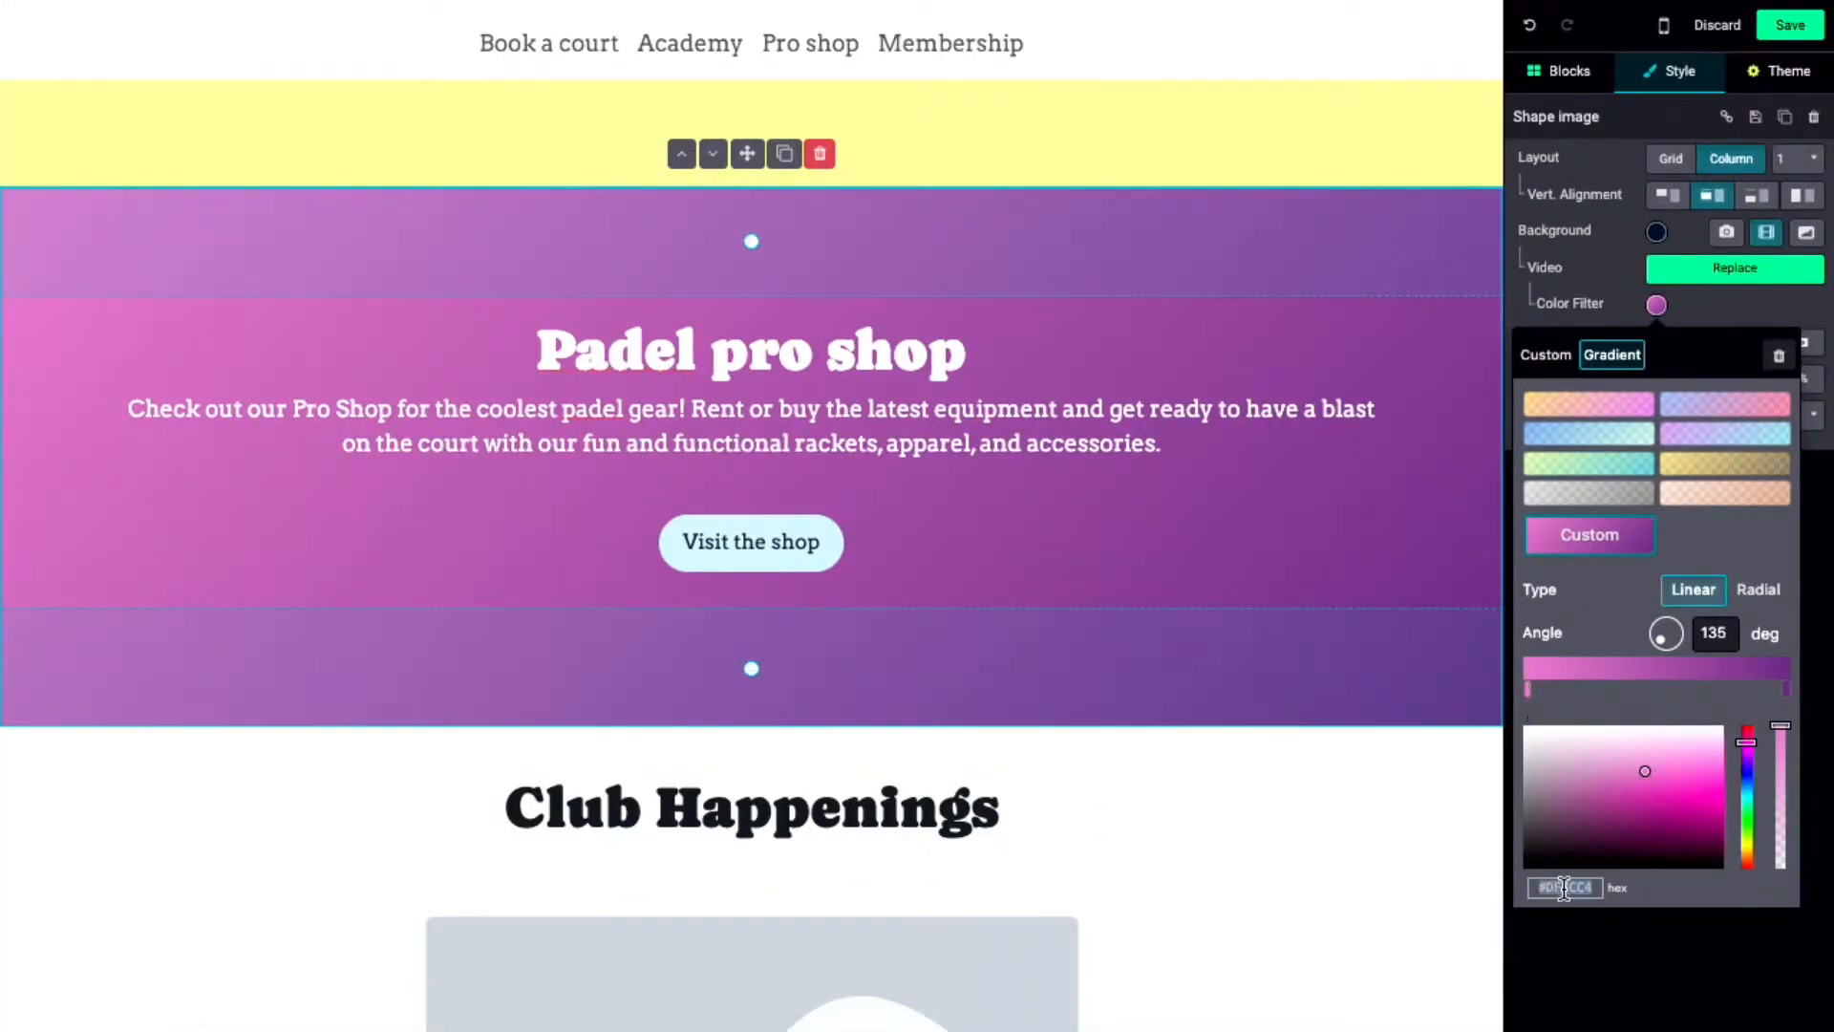
text(#0A2F5C)
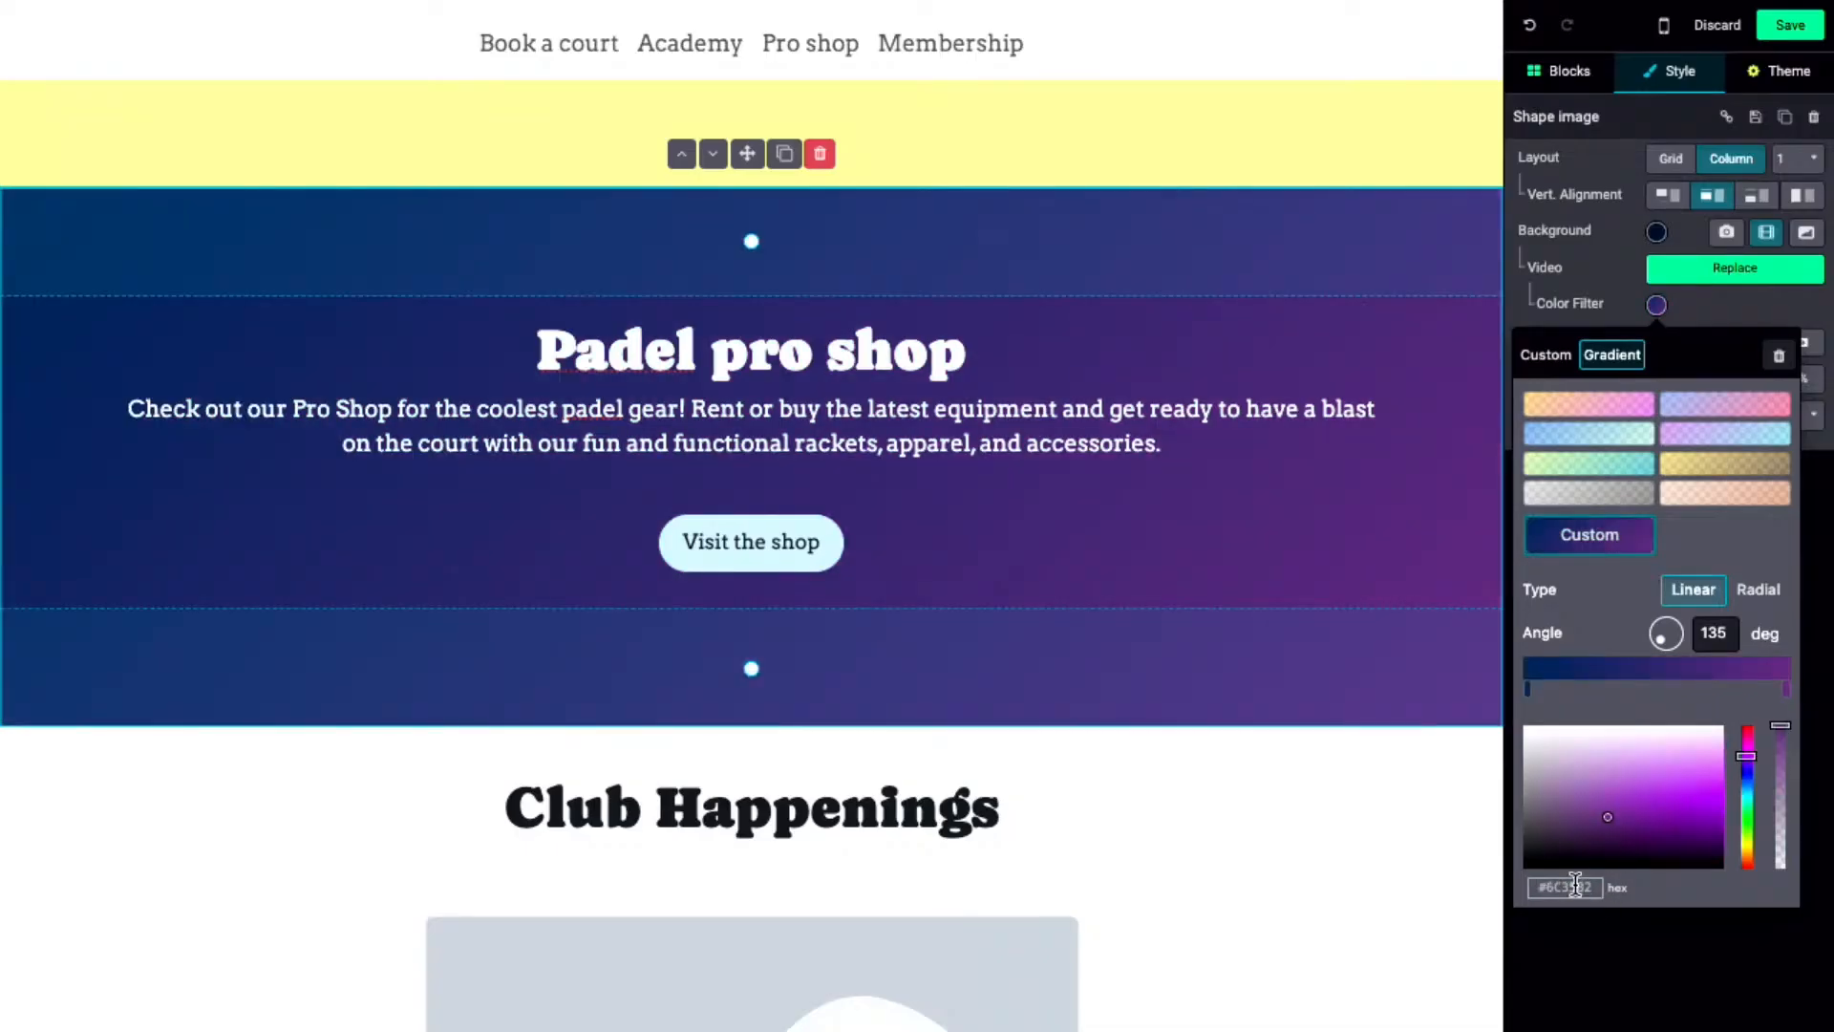
text(#0A2F5C)
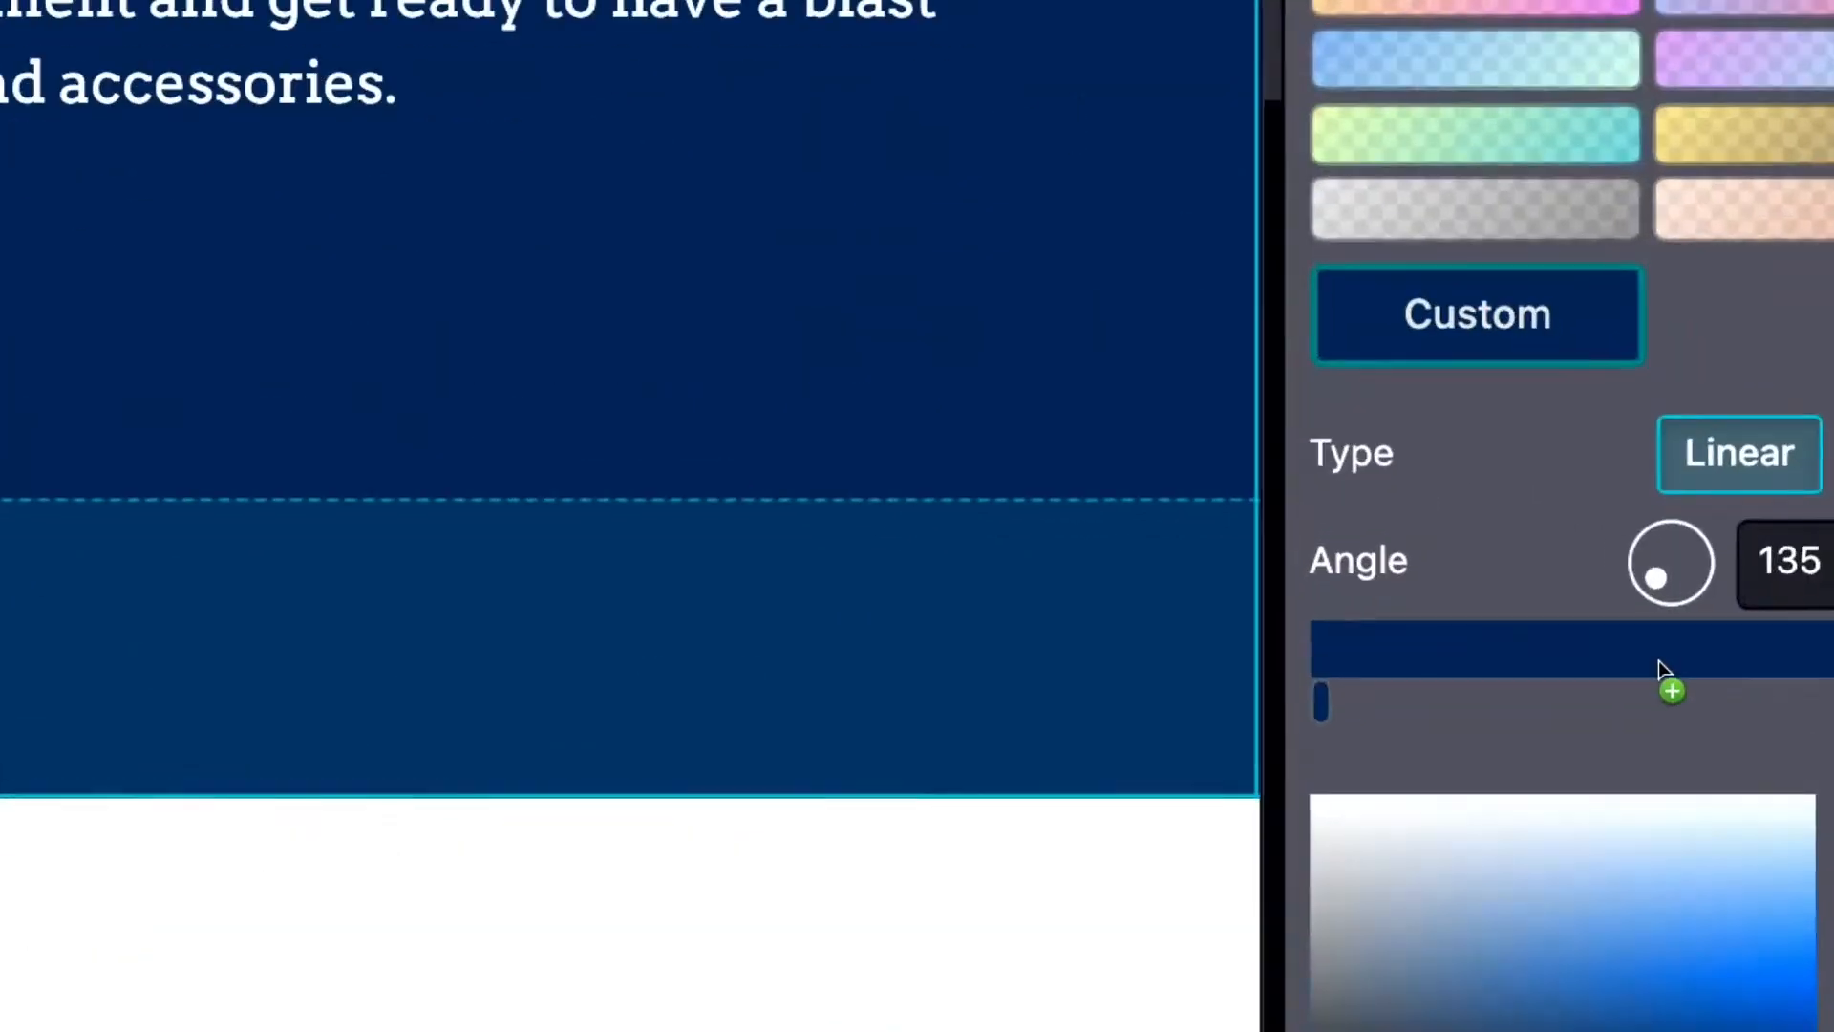
- Set the filter gradient's angle to 0 degrees, and add a semi-transparent middle stop with color #0A2F5CA0
click(1661, 676)
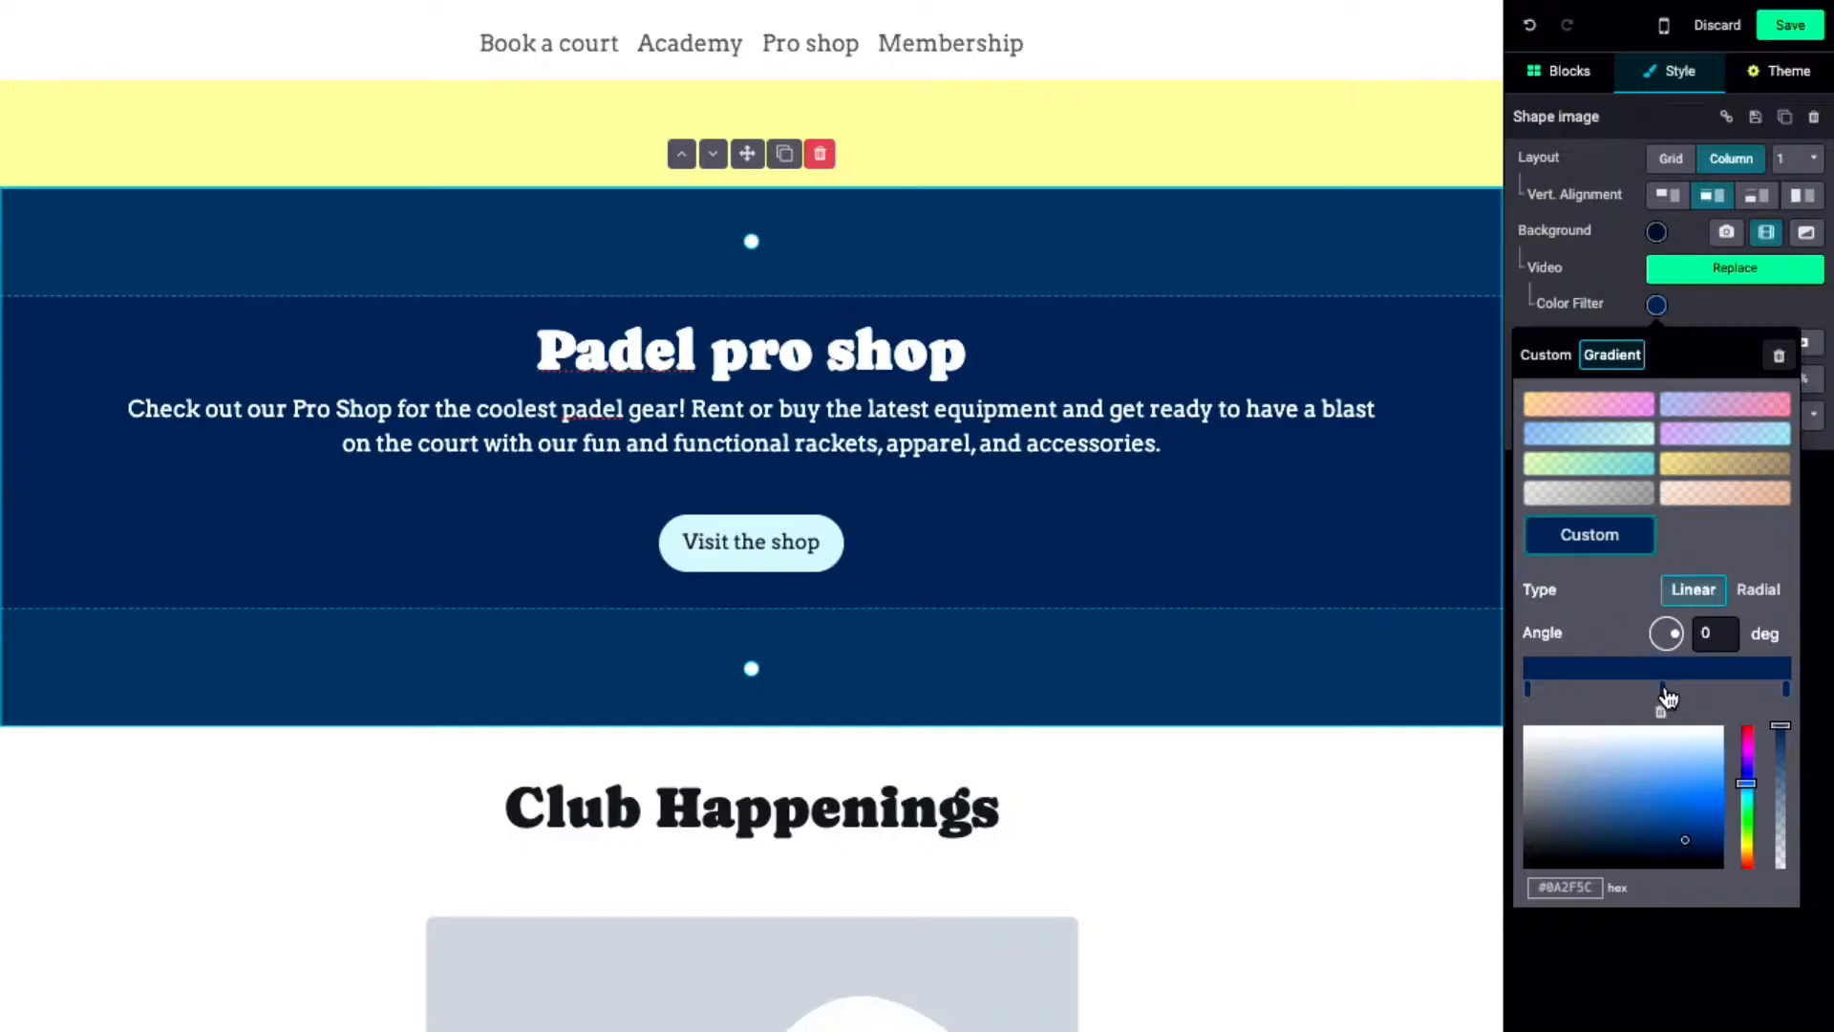
drag(1785, 734, 1789, 757)
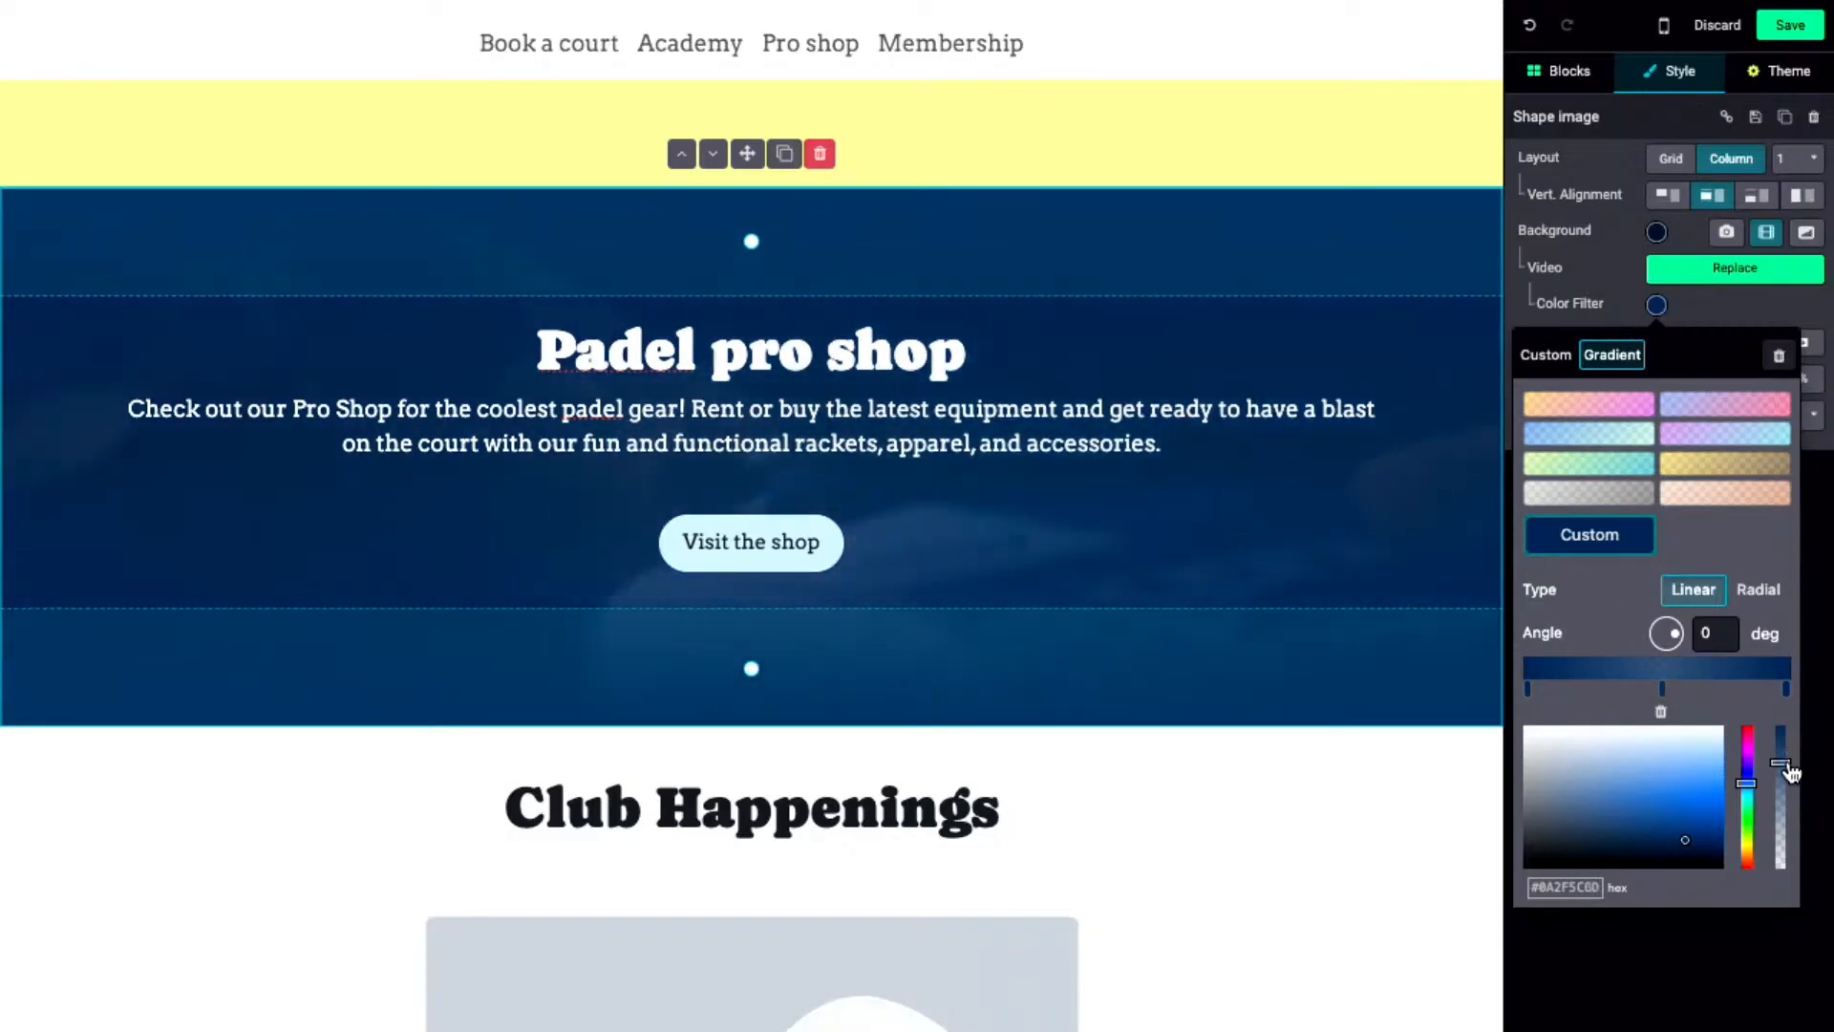
drag(1789, 757, 1791, 783)
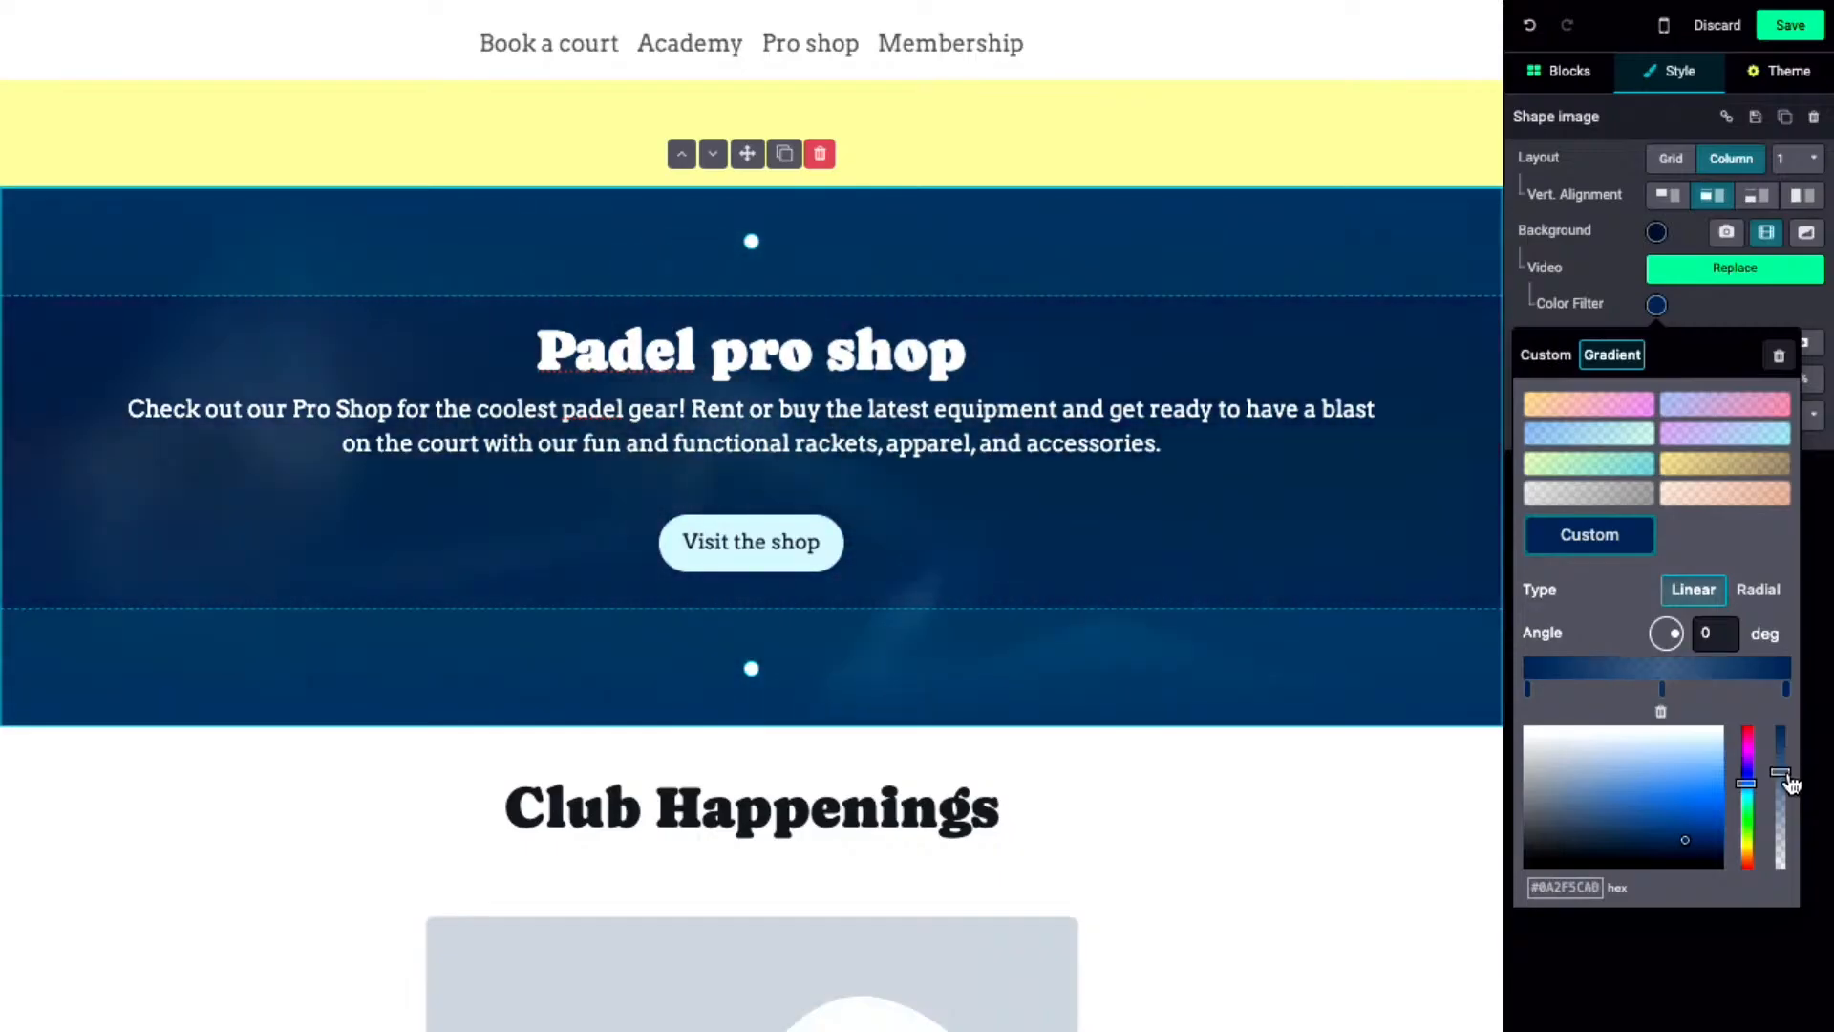
scroll(189, 831, up, 2)
scroll(189, 831, down, 1)
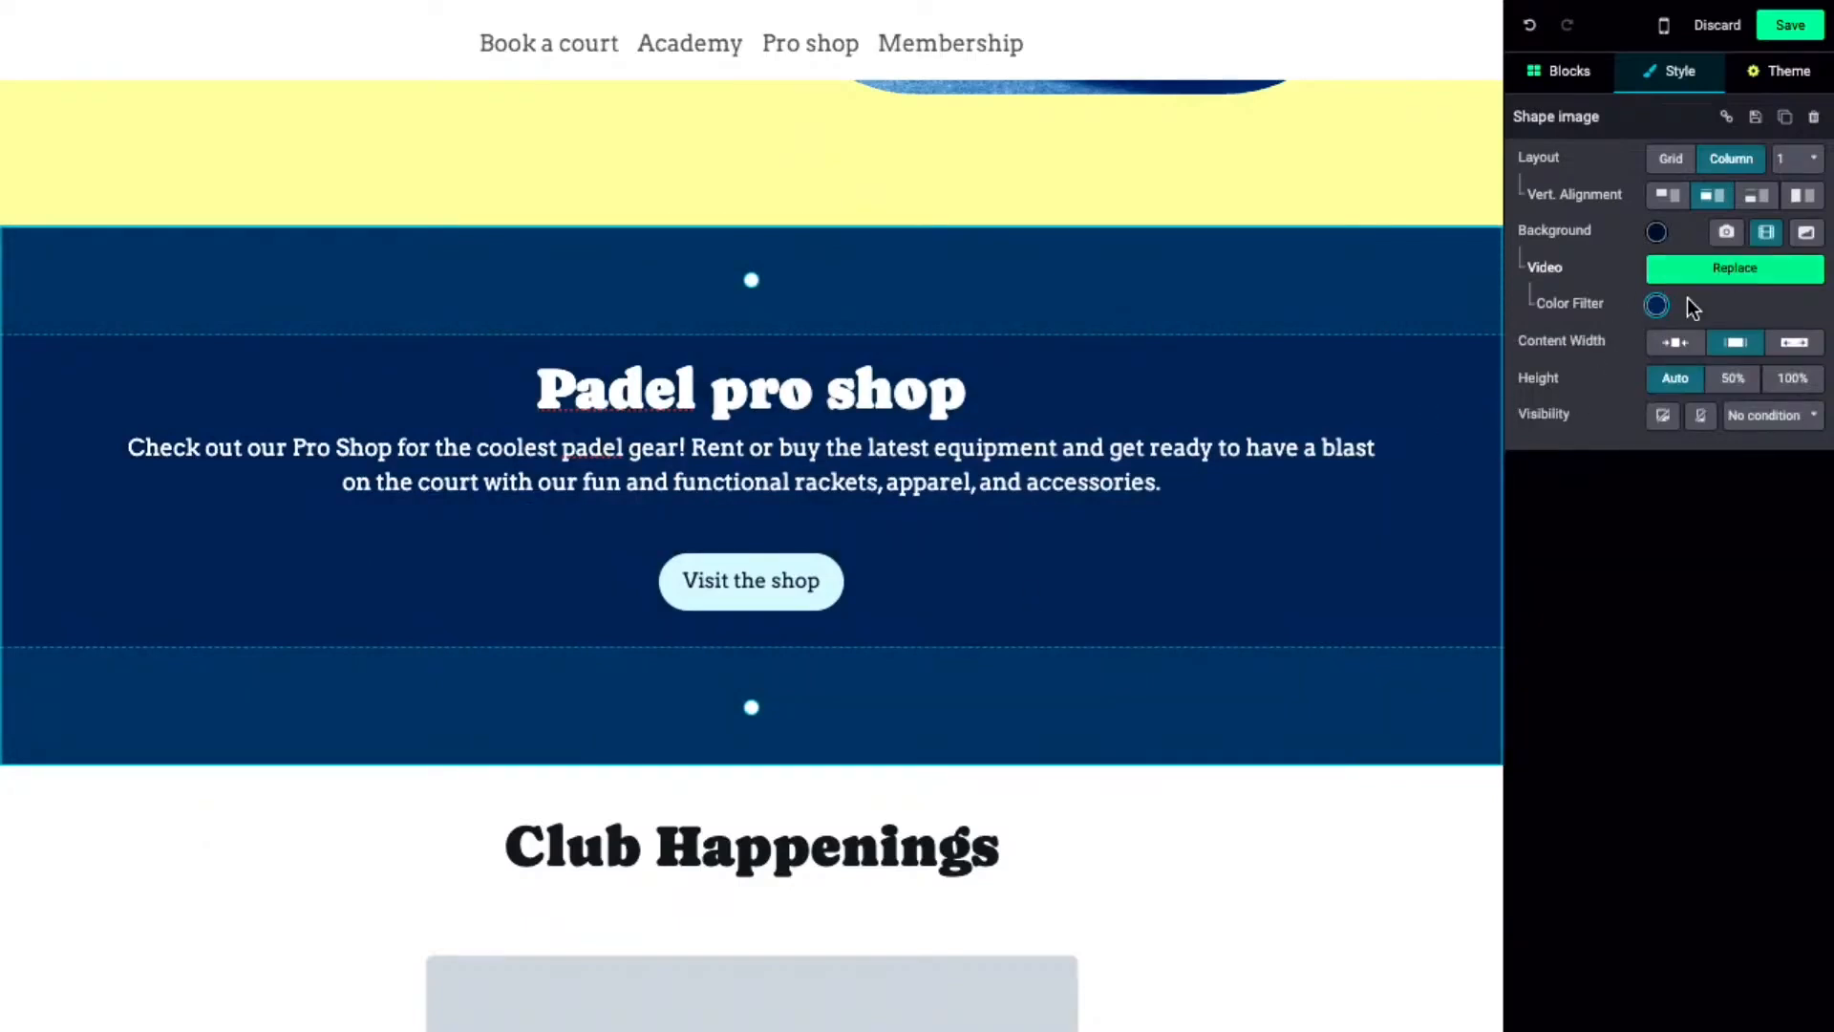
- Reopen the custom filter gradient and lower the middle stop's opacity to reach color #0A2F5CC9
click(1659, 307)
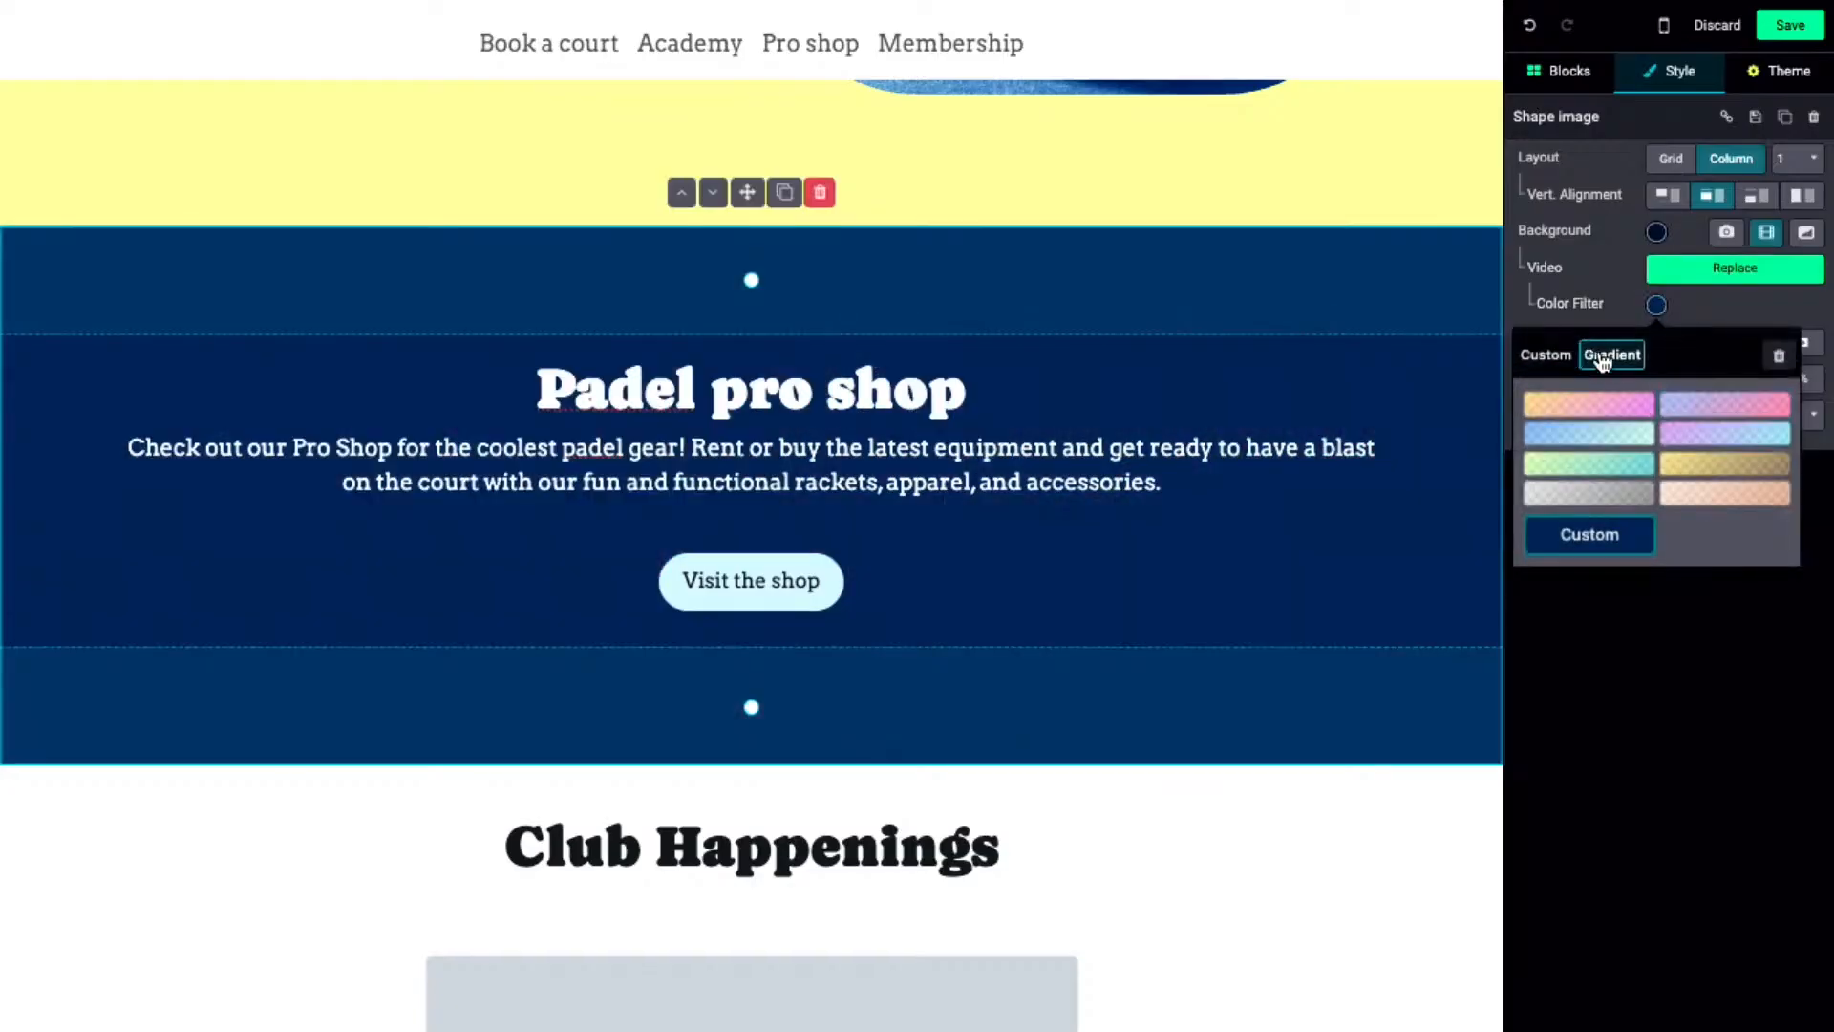
click(1588, 537)
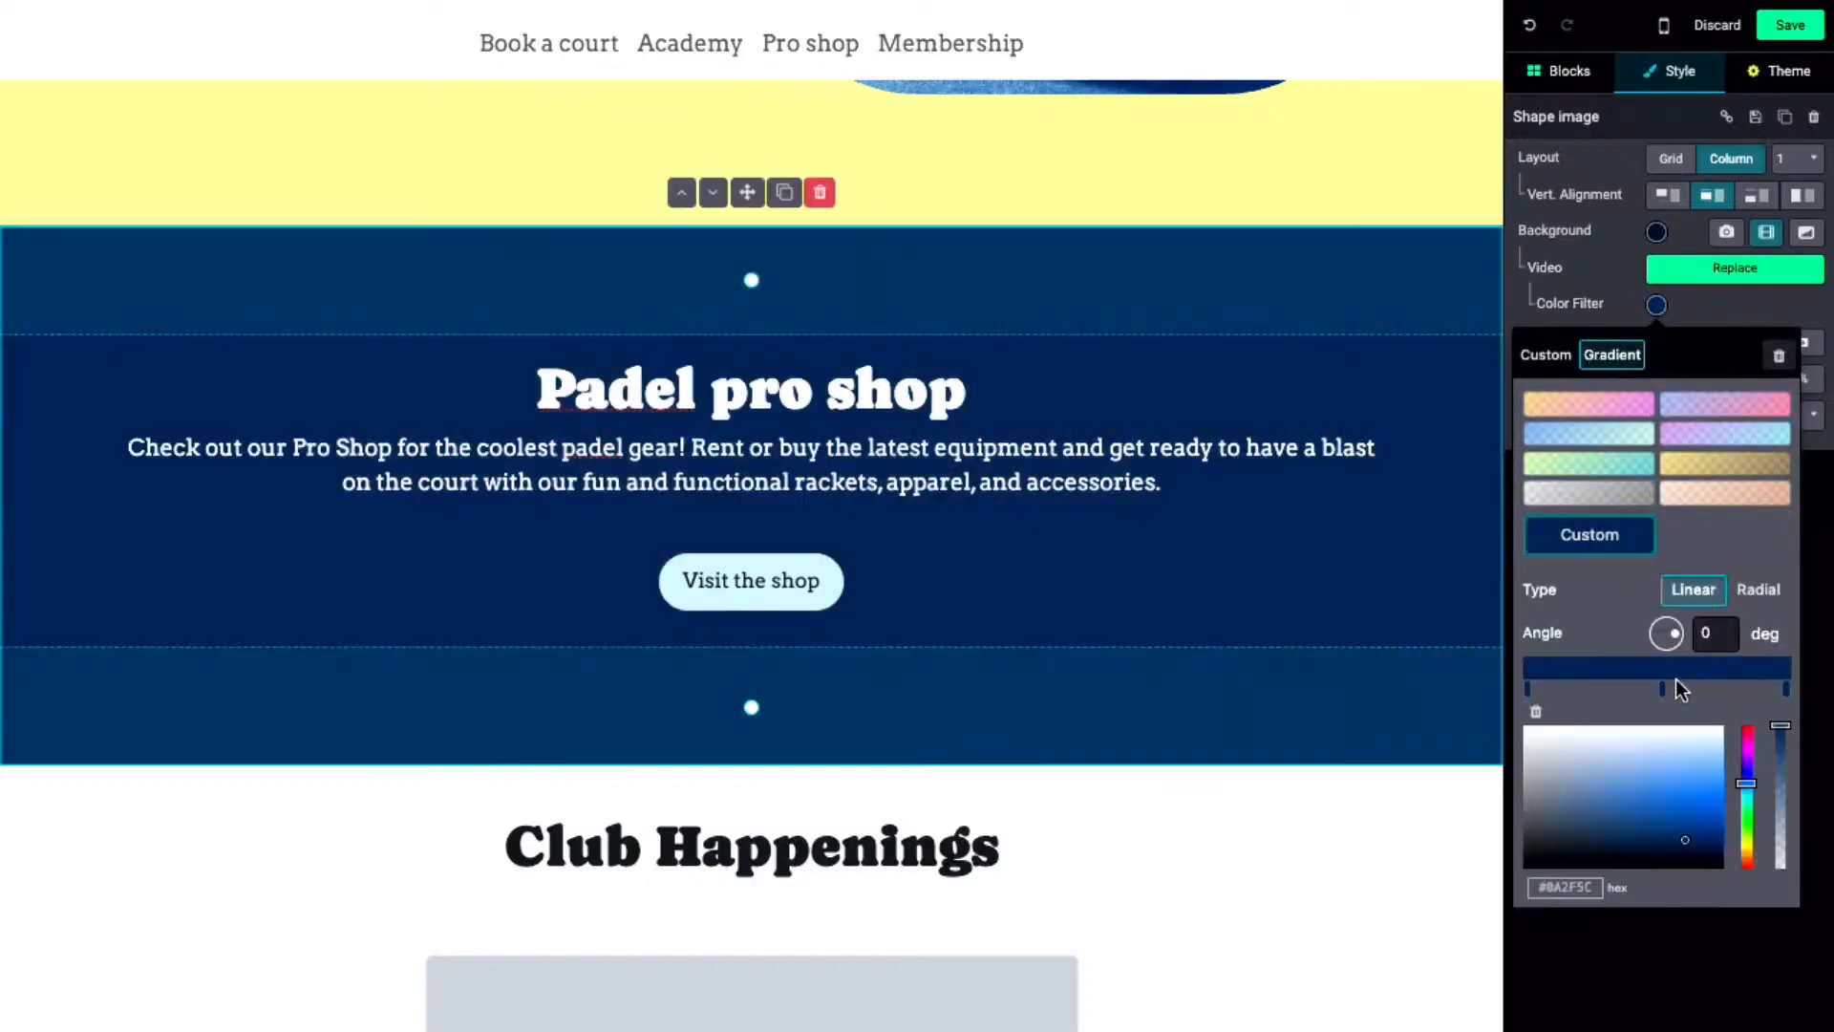
drag(1780, 743, 1780, 754)
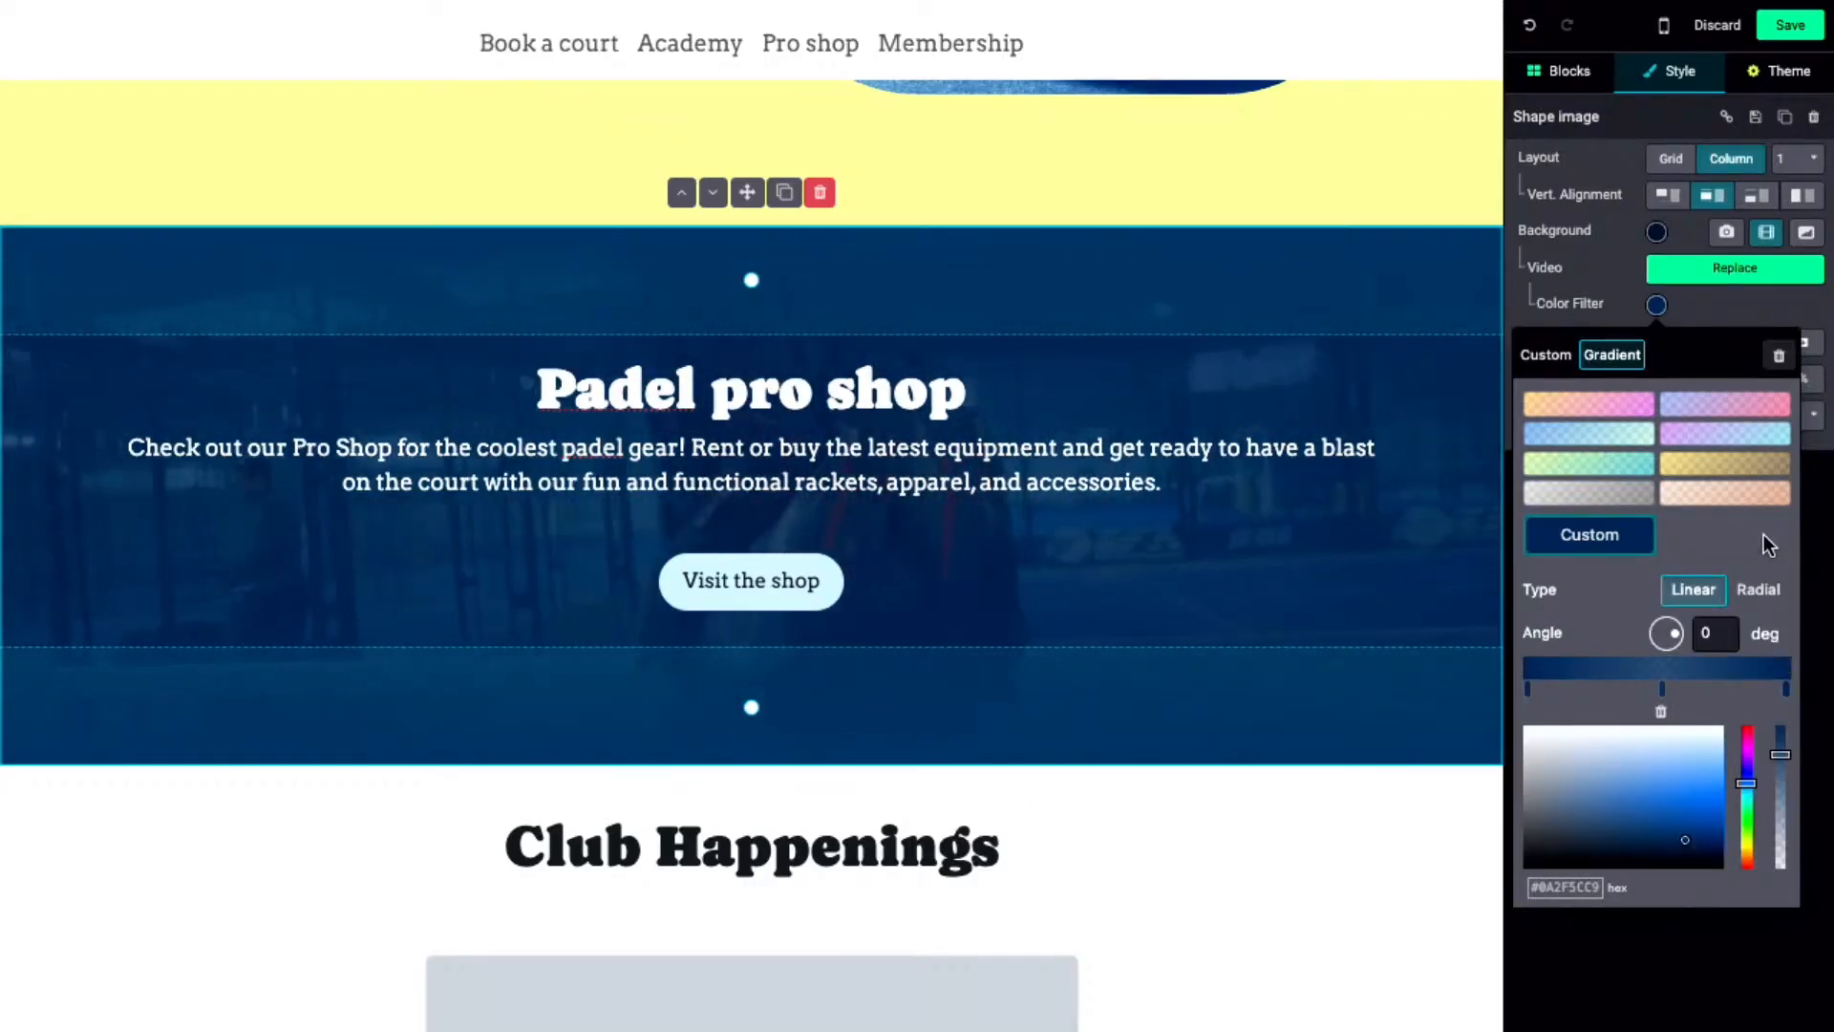
- Add the Connections 19 background shape to the "Padel academy" block
click(1666, 998)
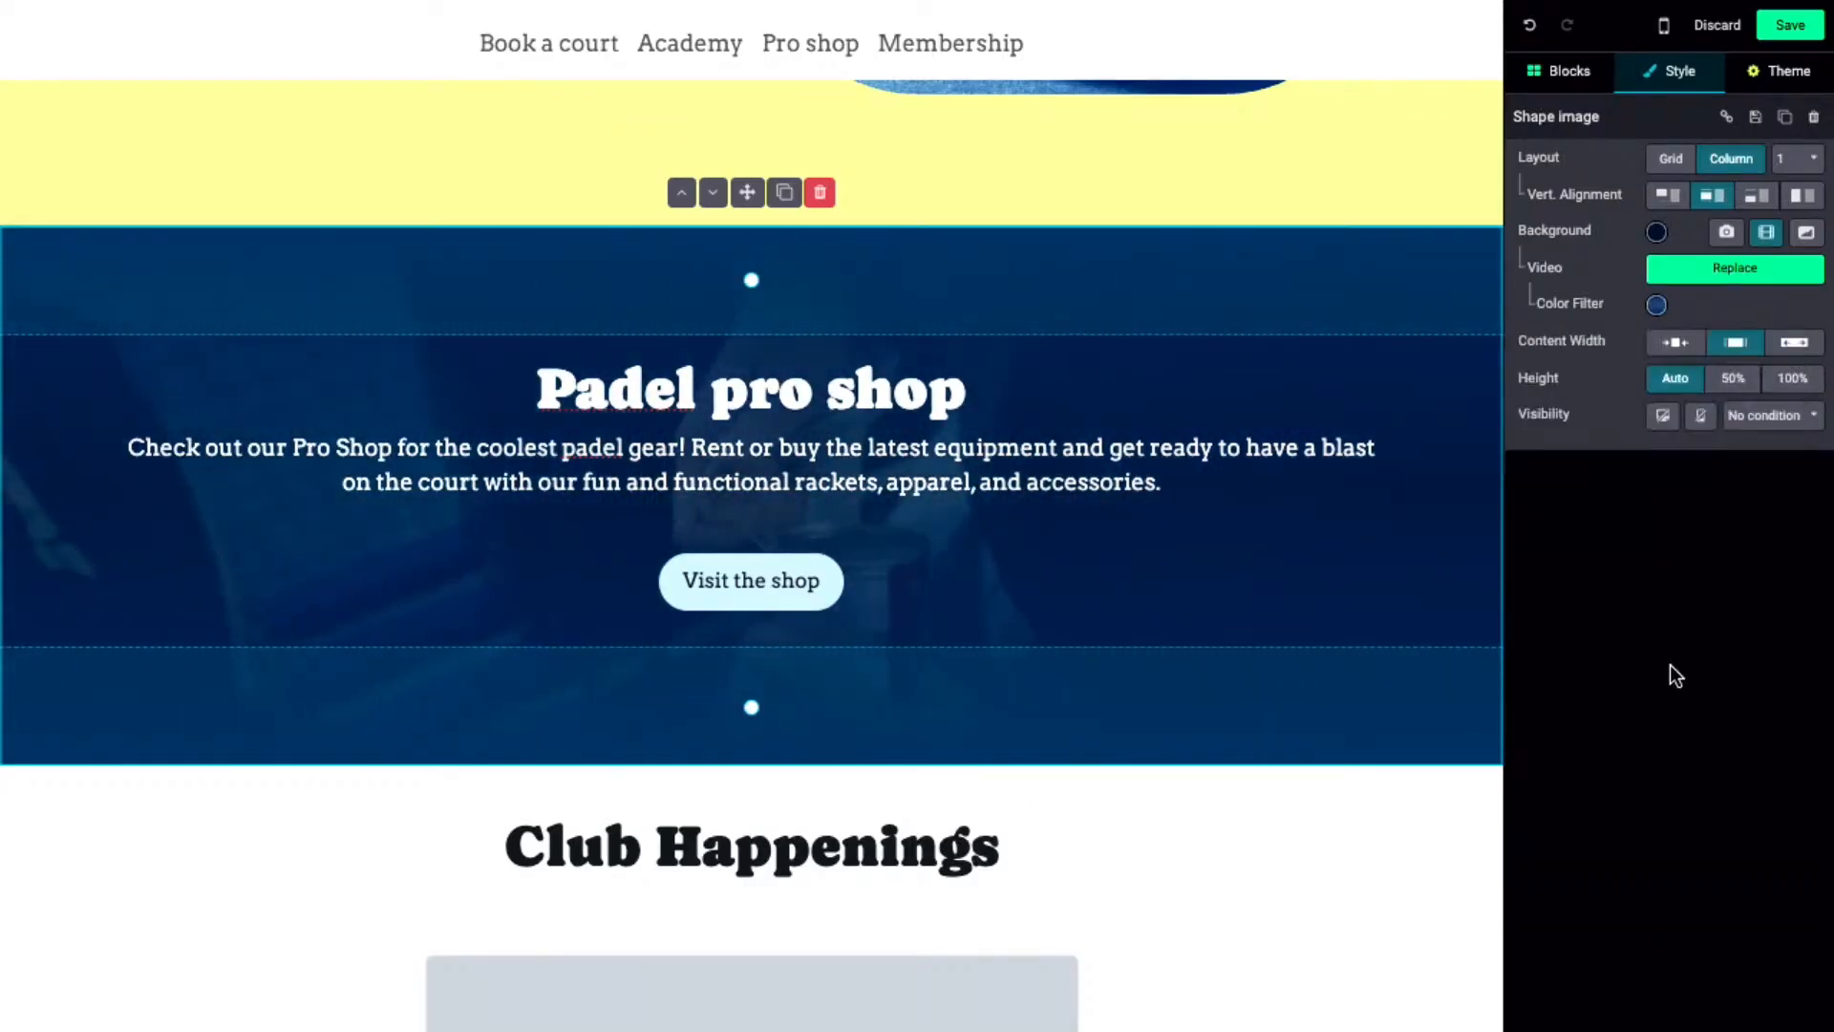
scroll(1670, 663, up, 1)
scroll(1408, 892, up, 1)
scroll(1408, 891, up, 3)
click(662, 271)
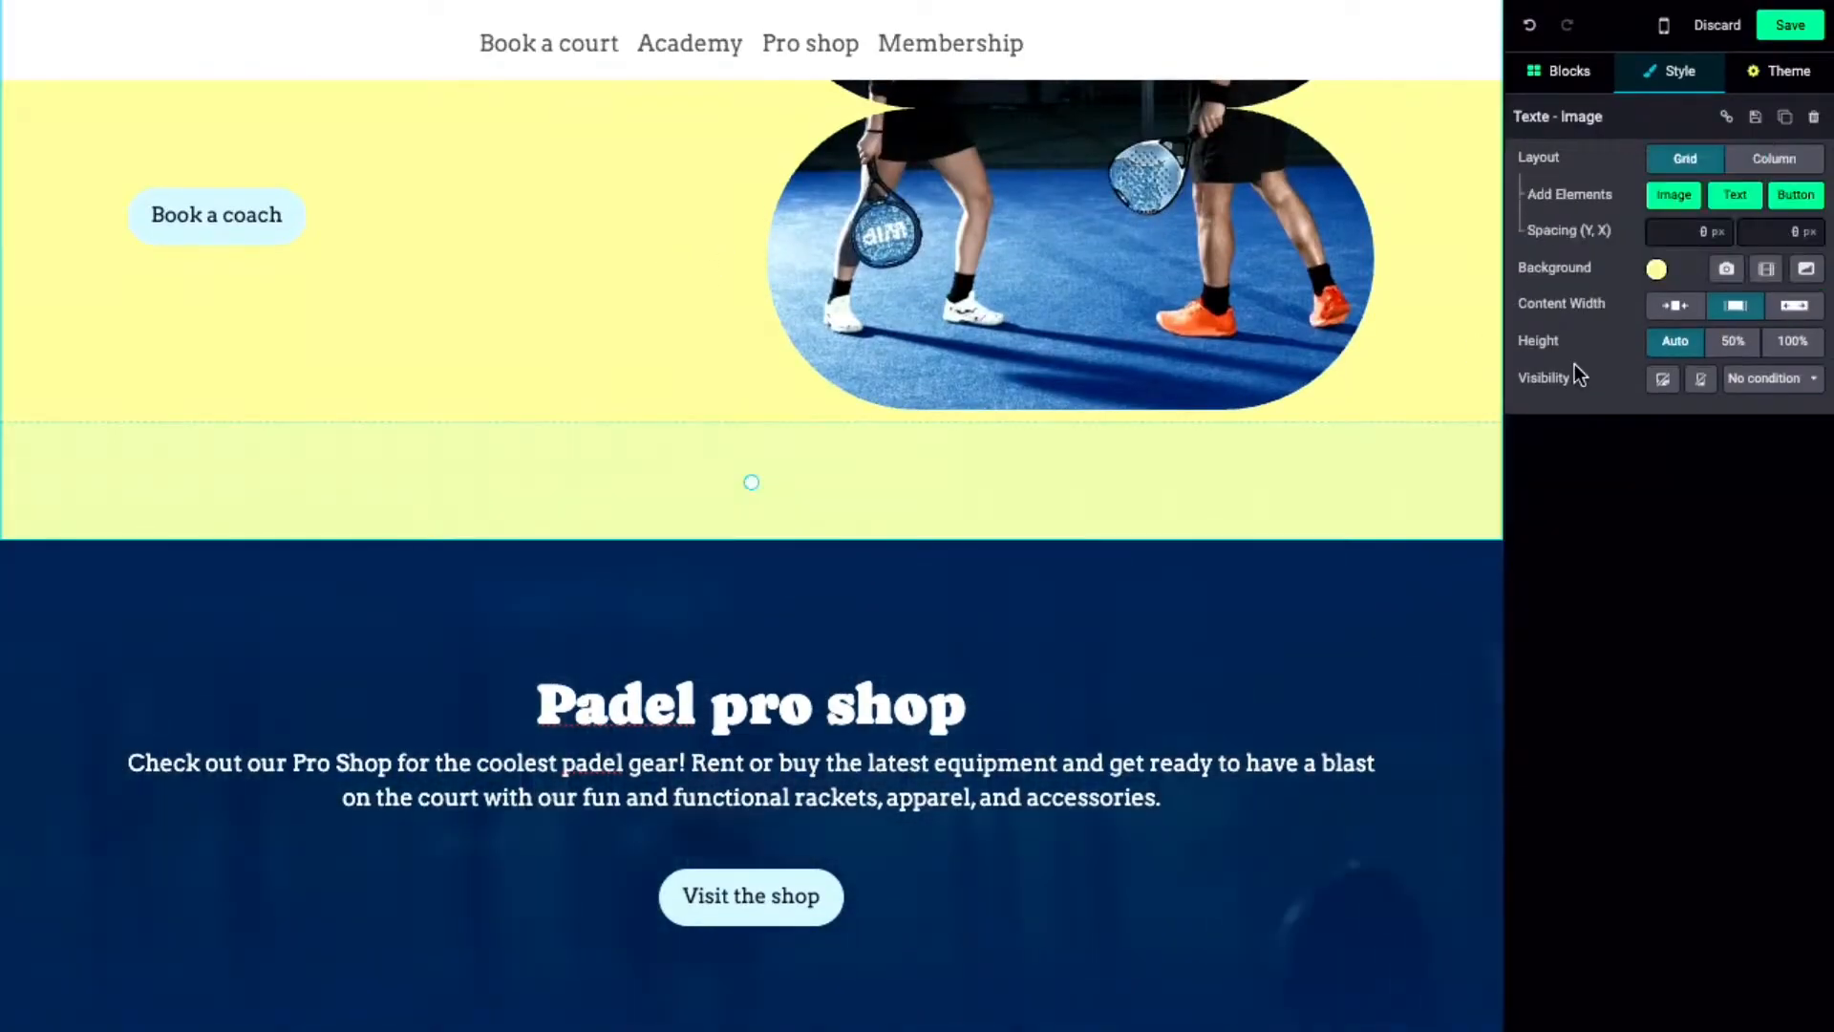
click(1803, 272)
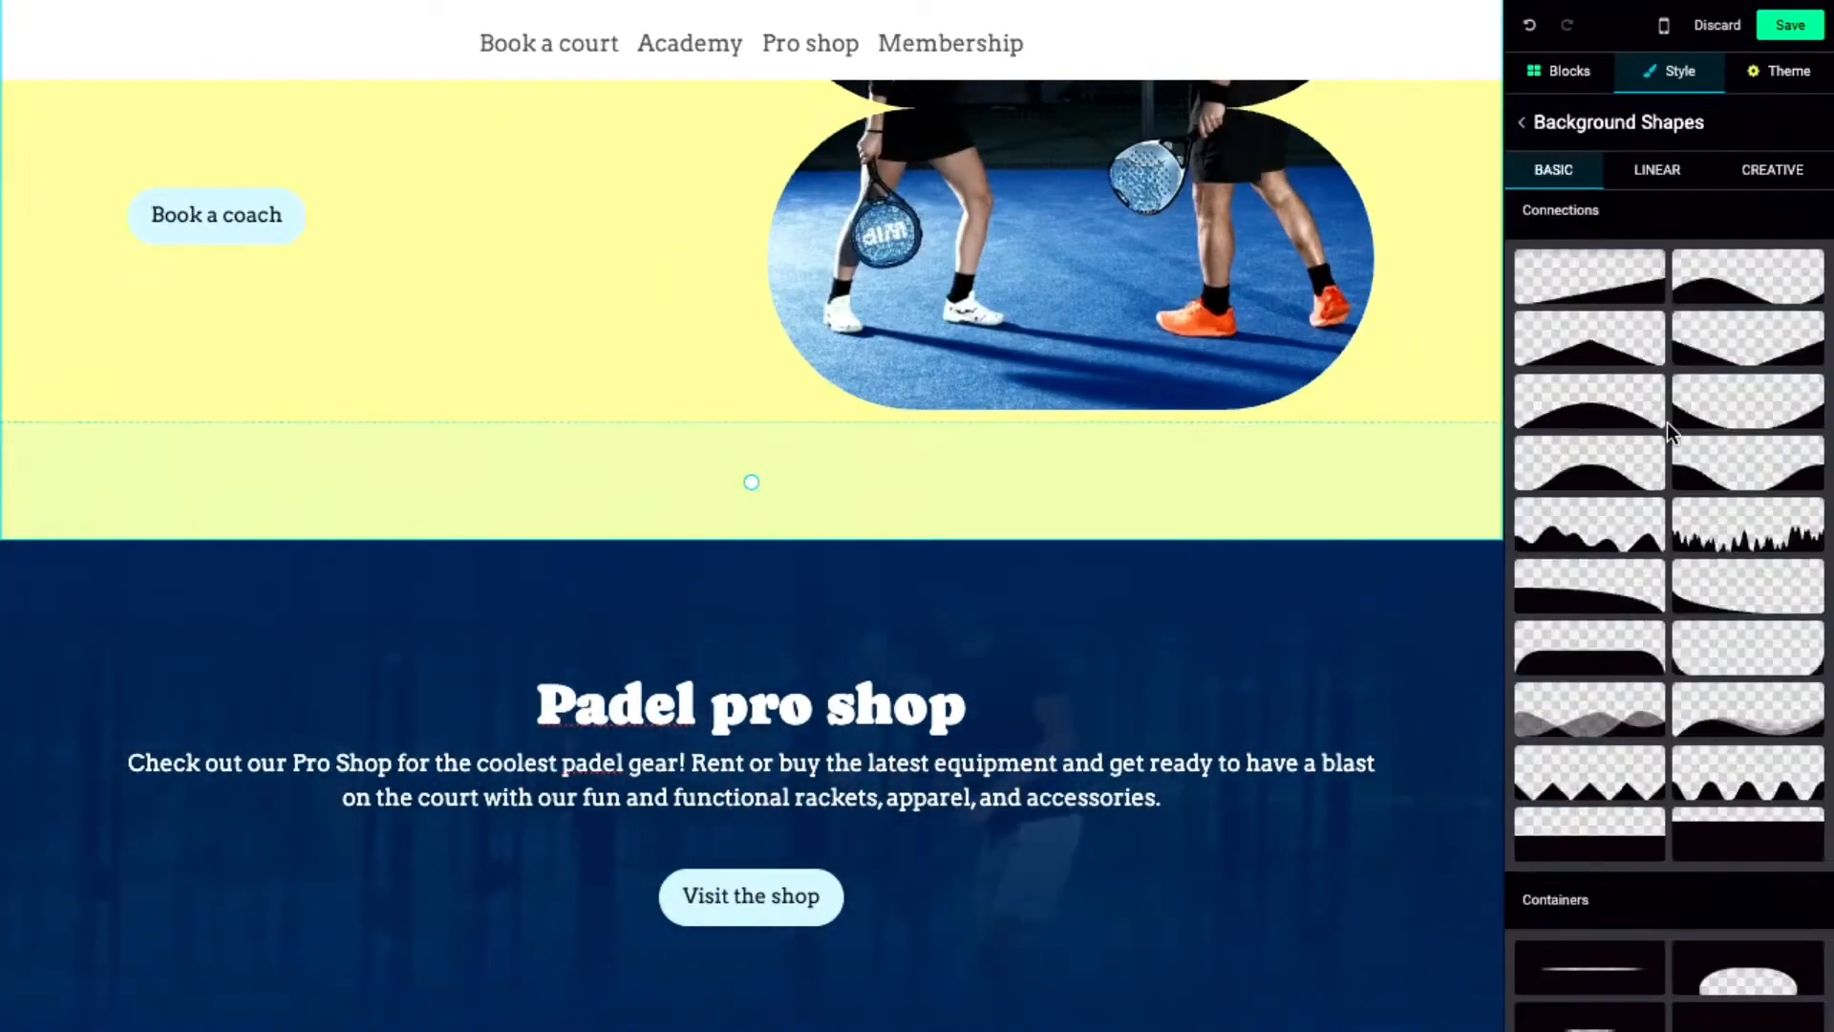
click(1595, 831)
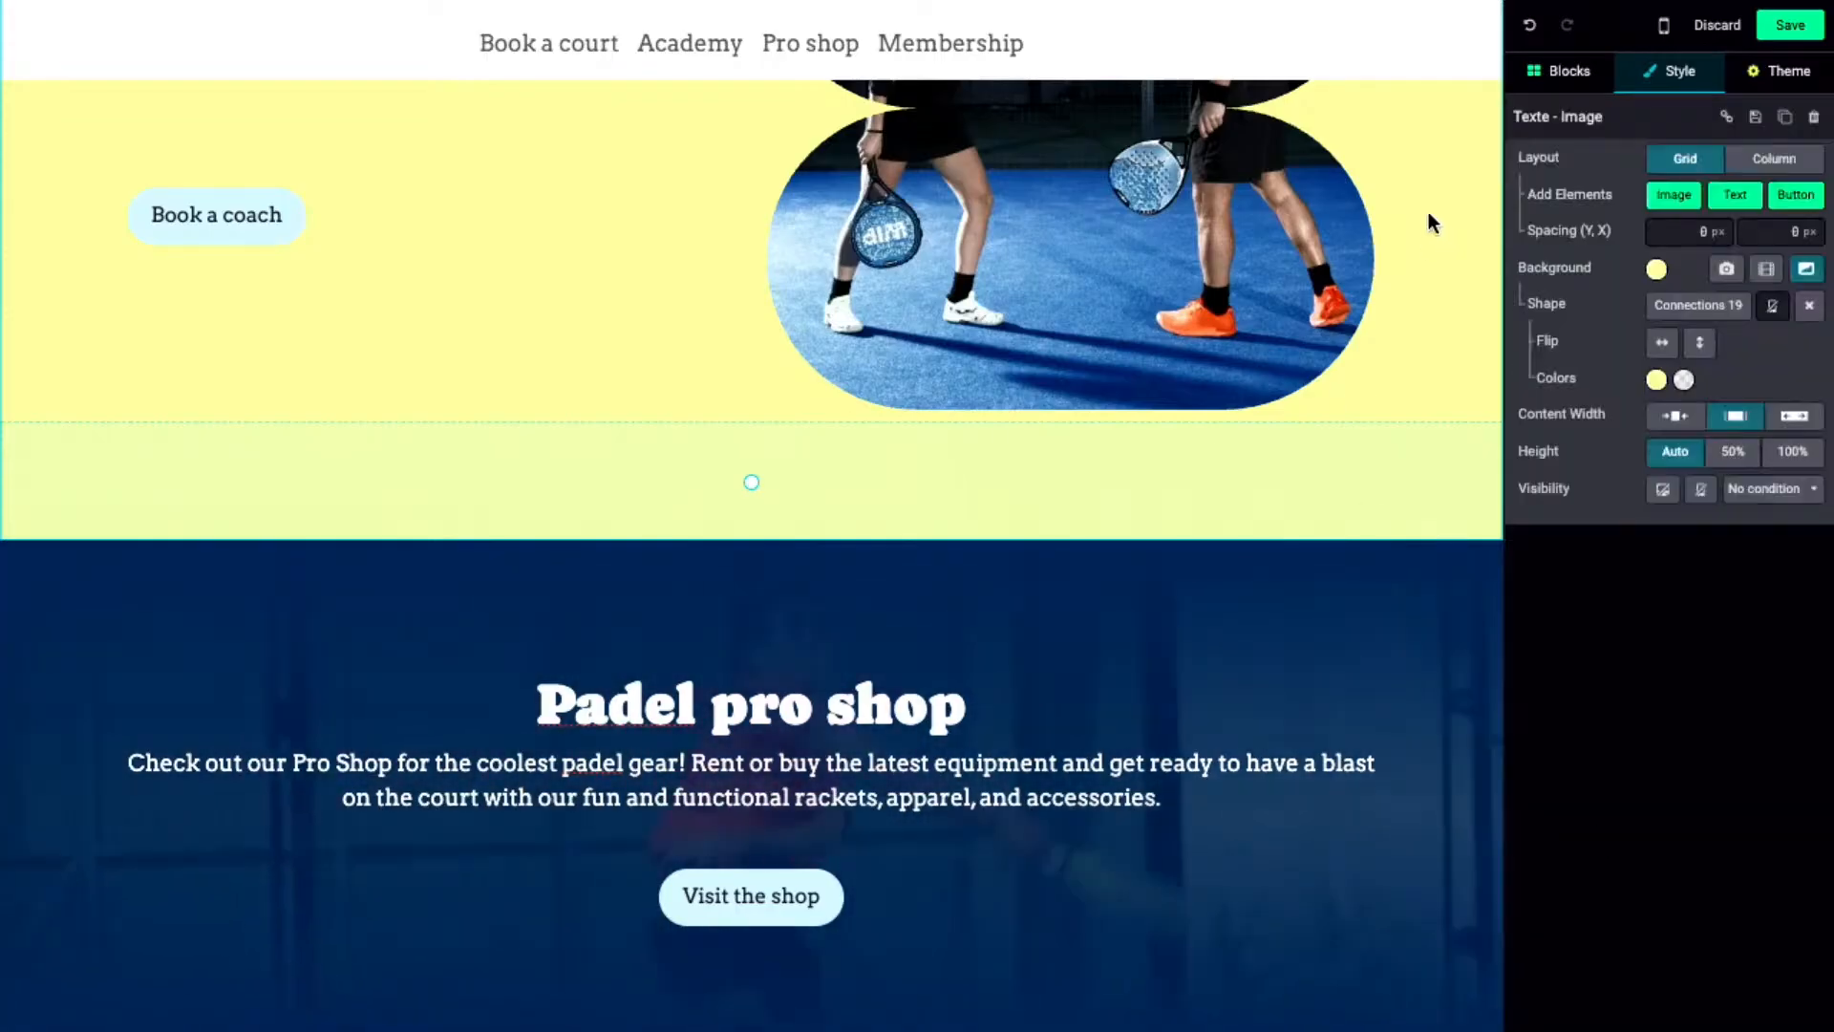
- Color the "Padel academy" background shape theme dark blue and shrink the block's bottom padding so its image overlaps the blue band
scroll(886, 452, up, 3)
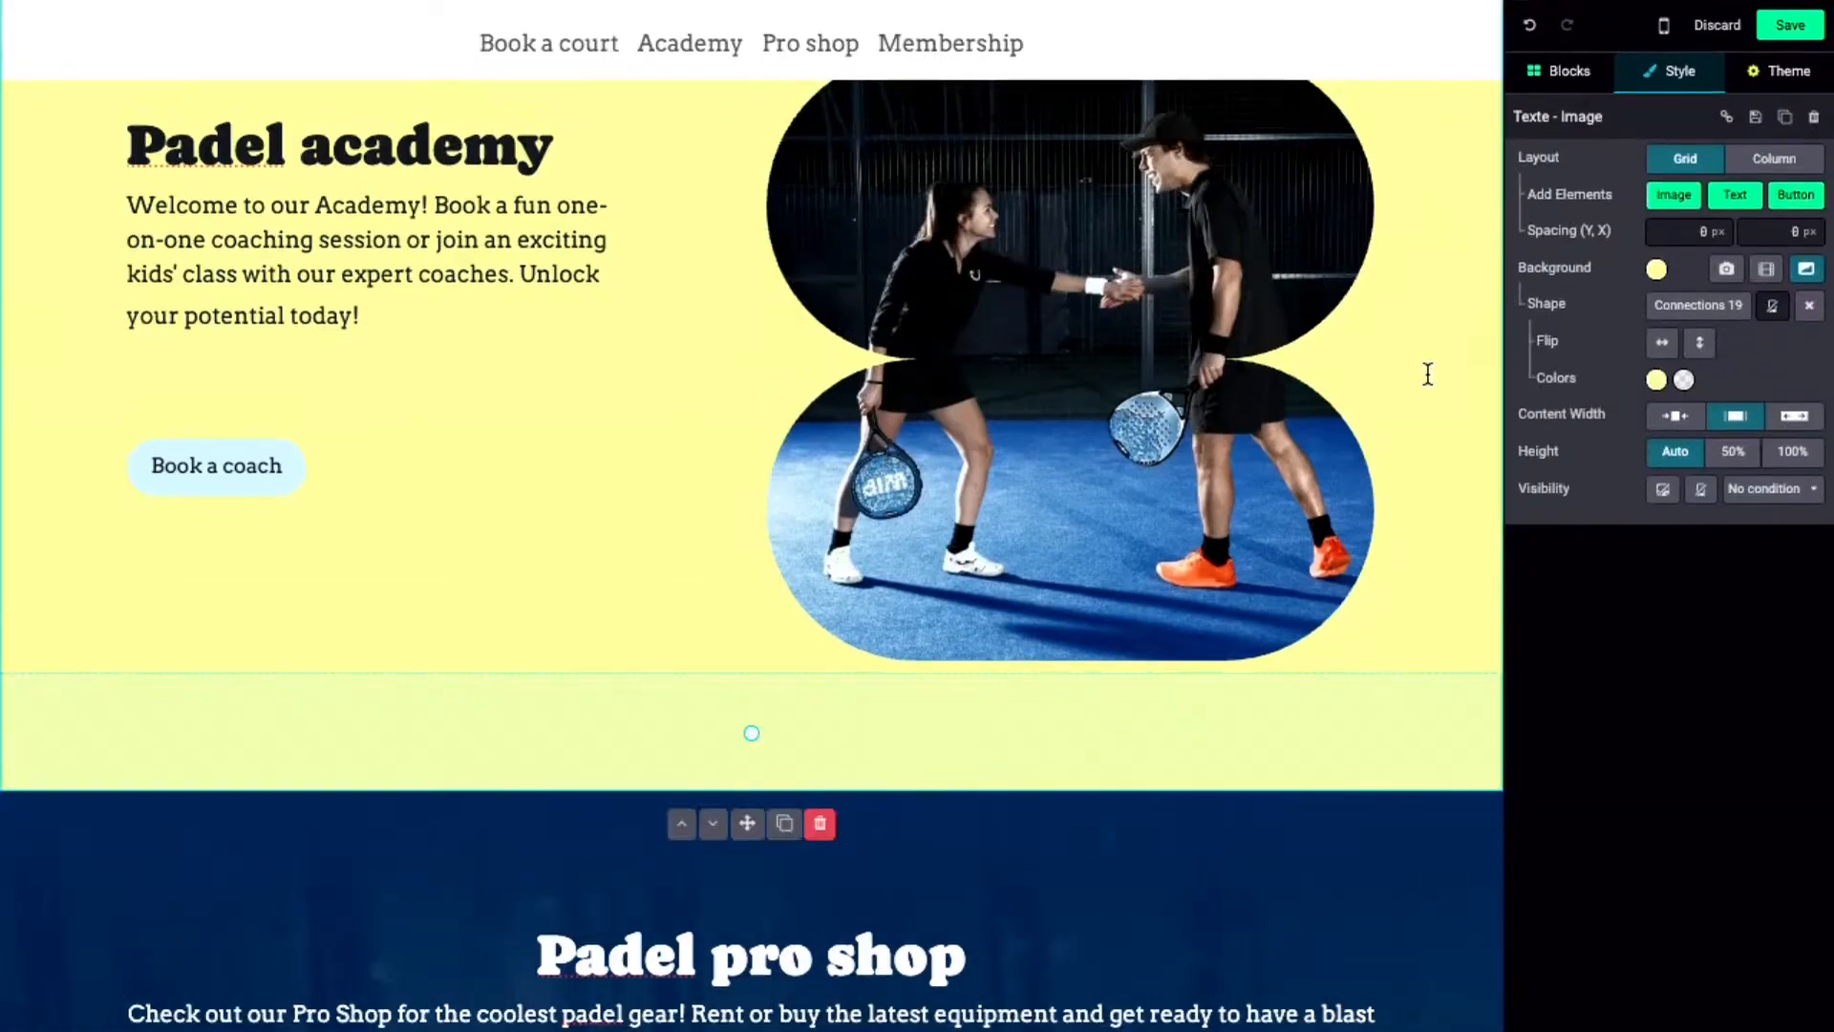
click(1657, 382)
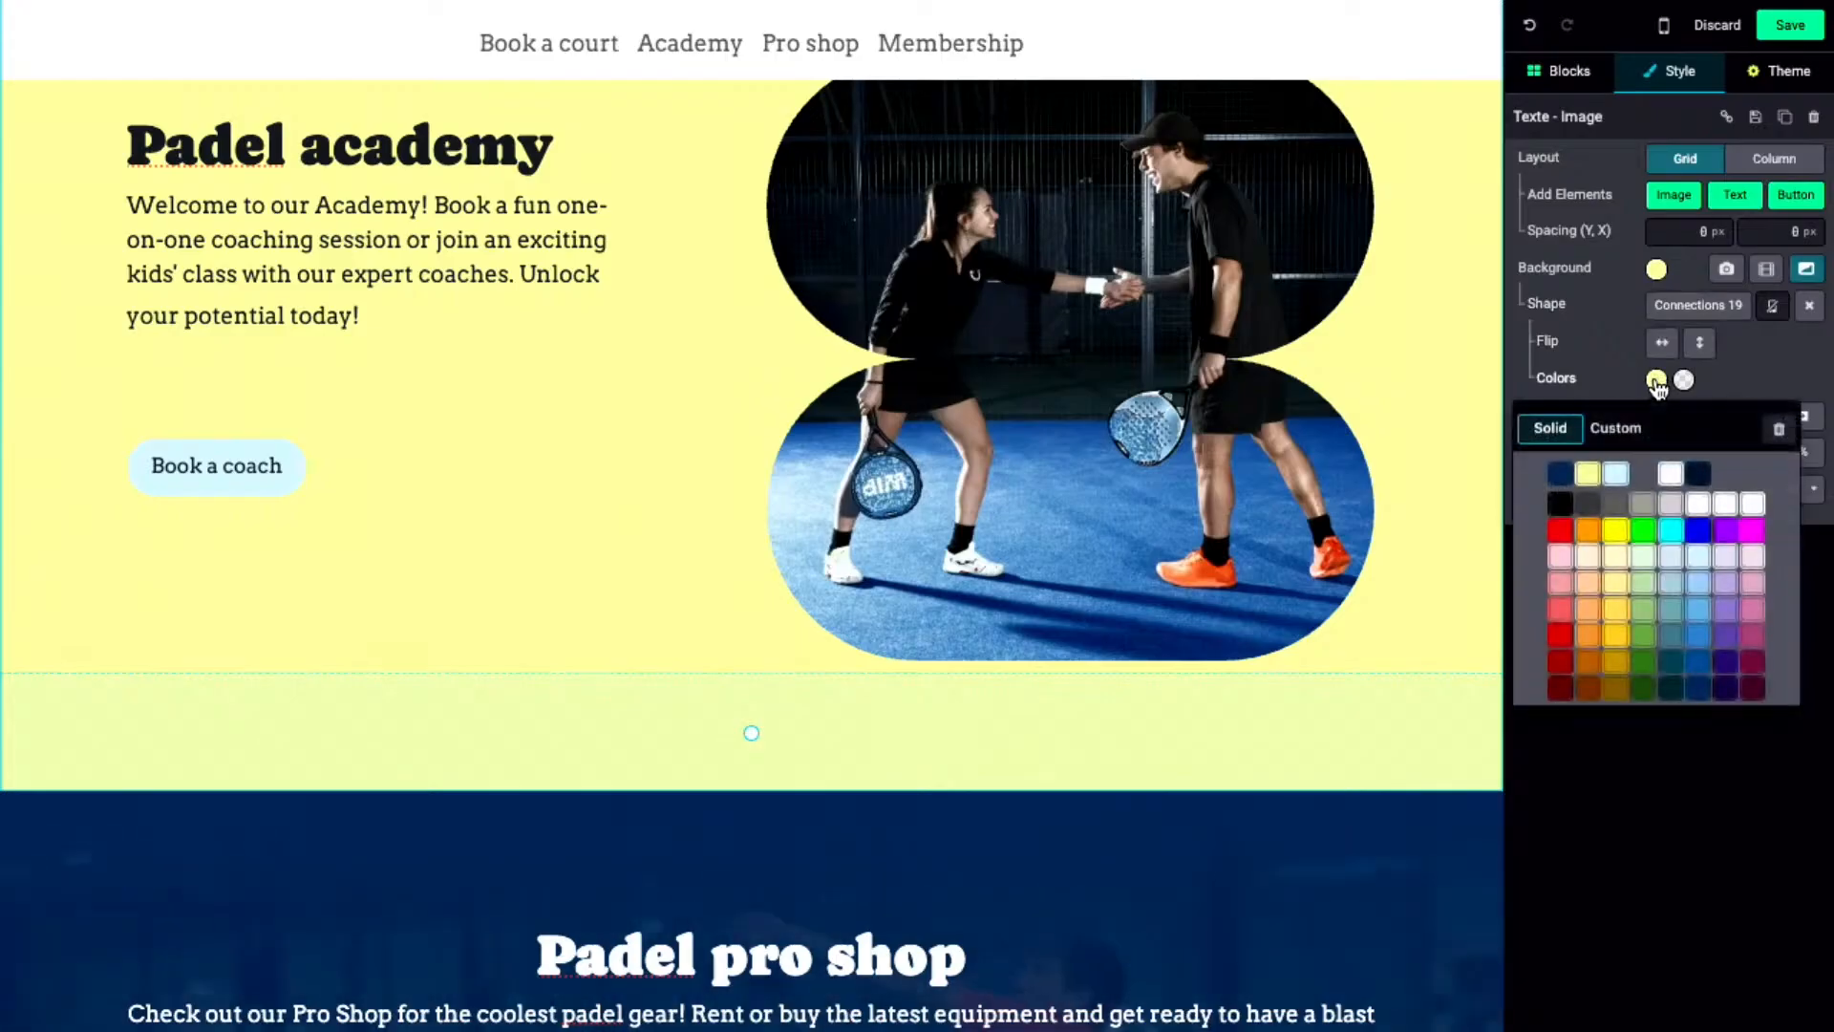
click(1579, 472)
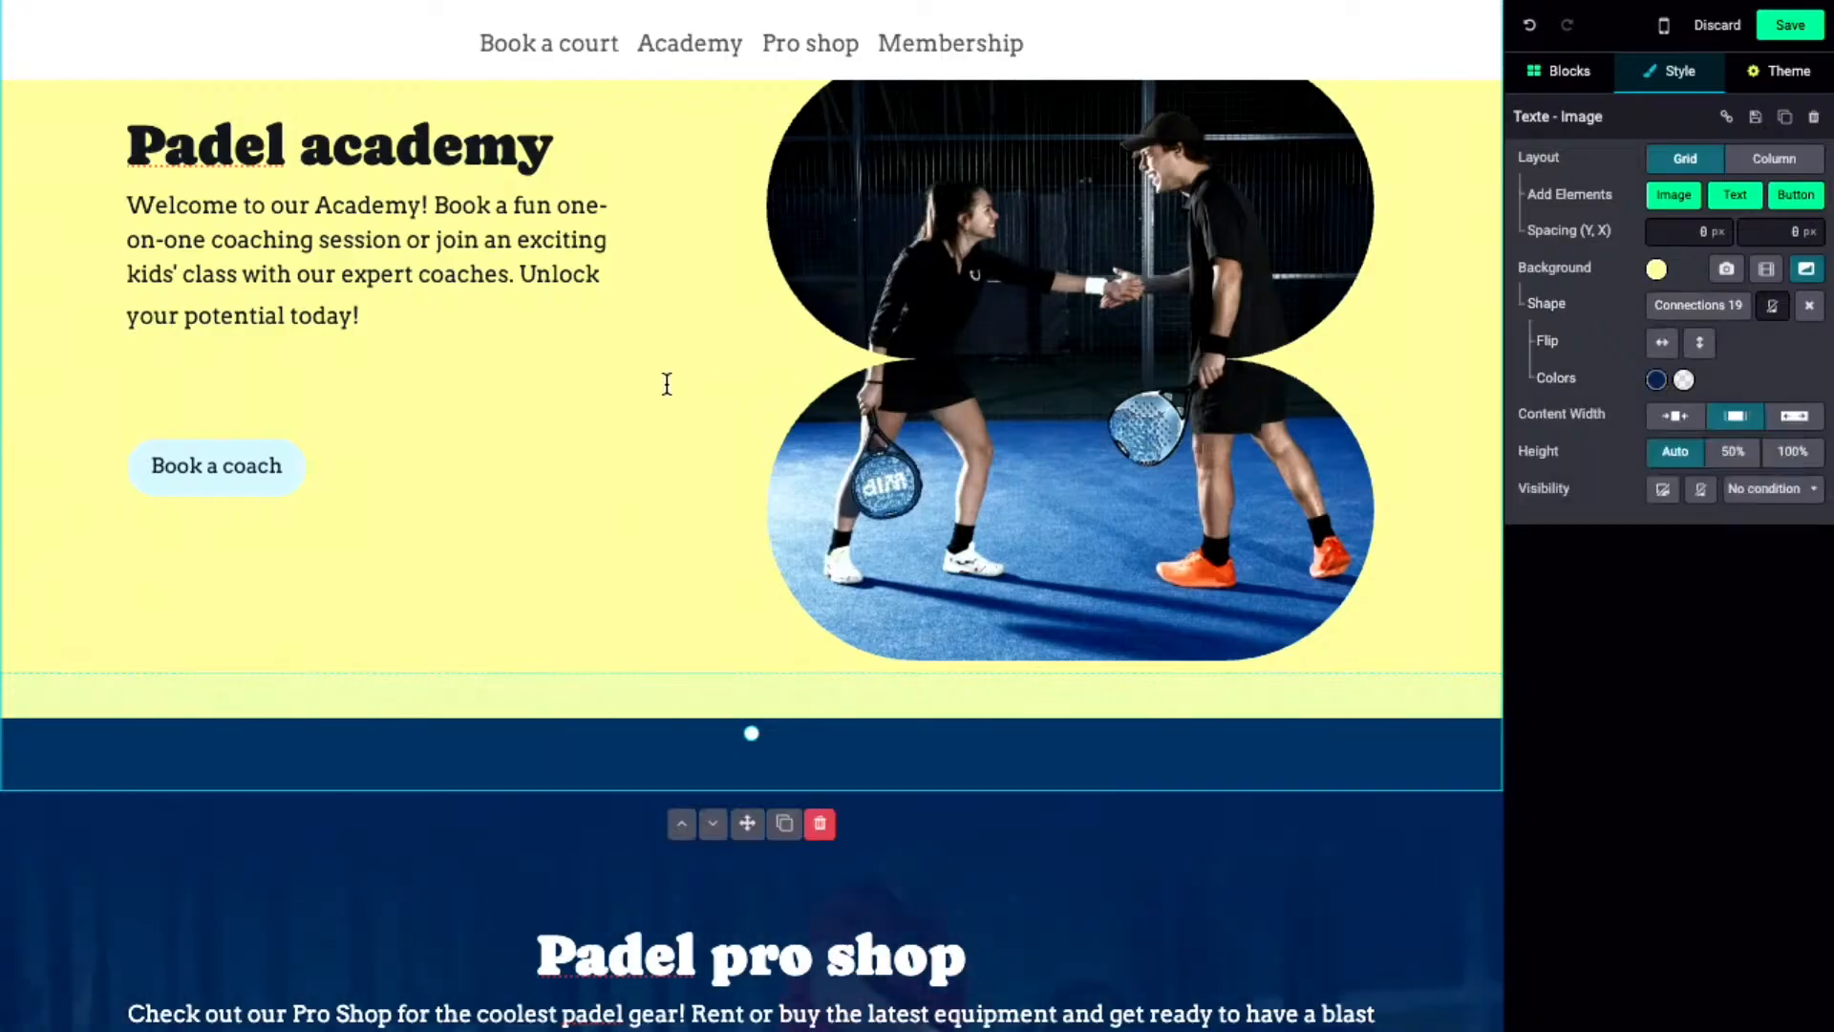
drag(752, 733, 751, 623)
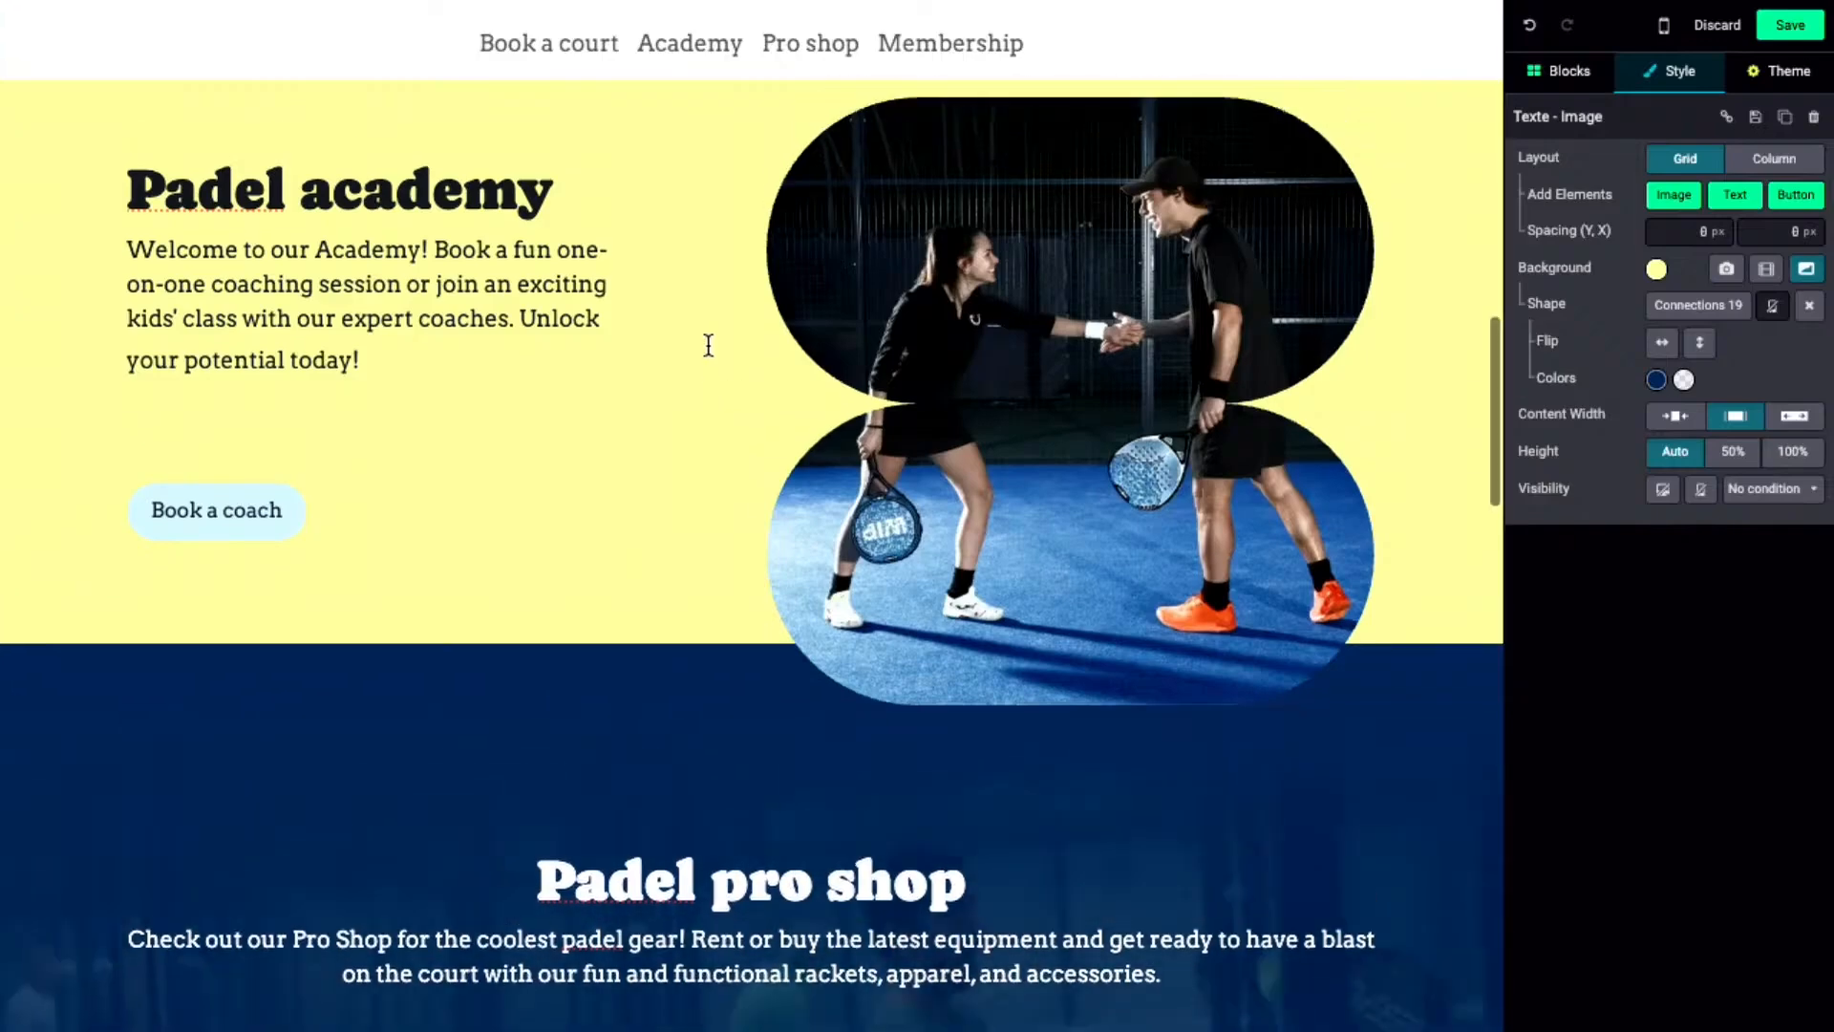
scroll(708, 346, up, 1)
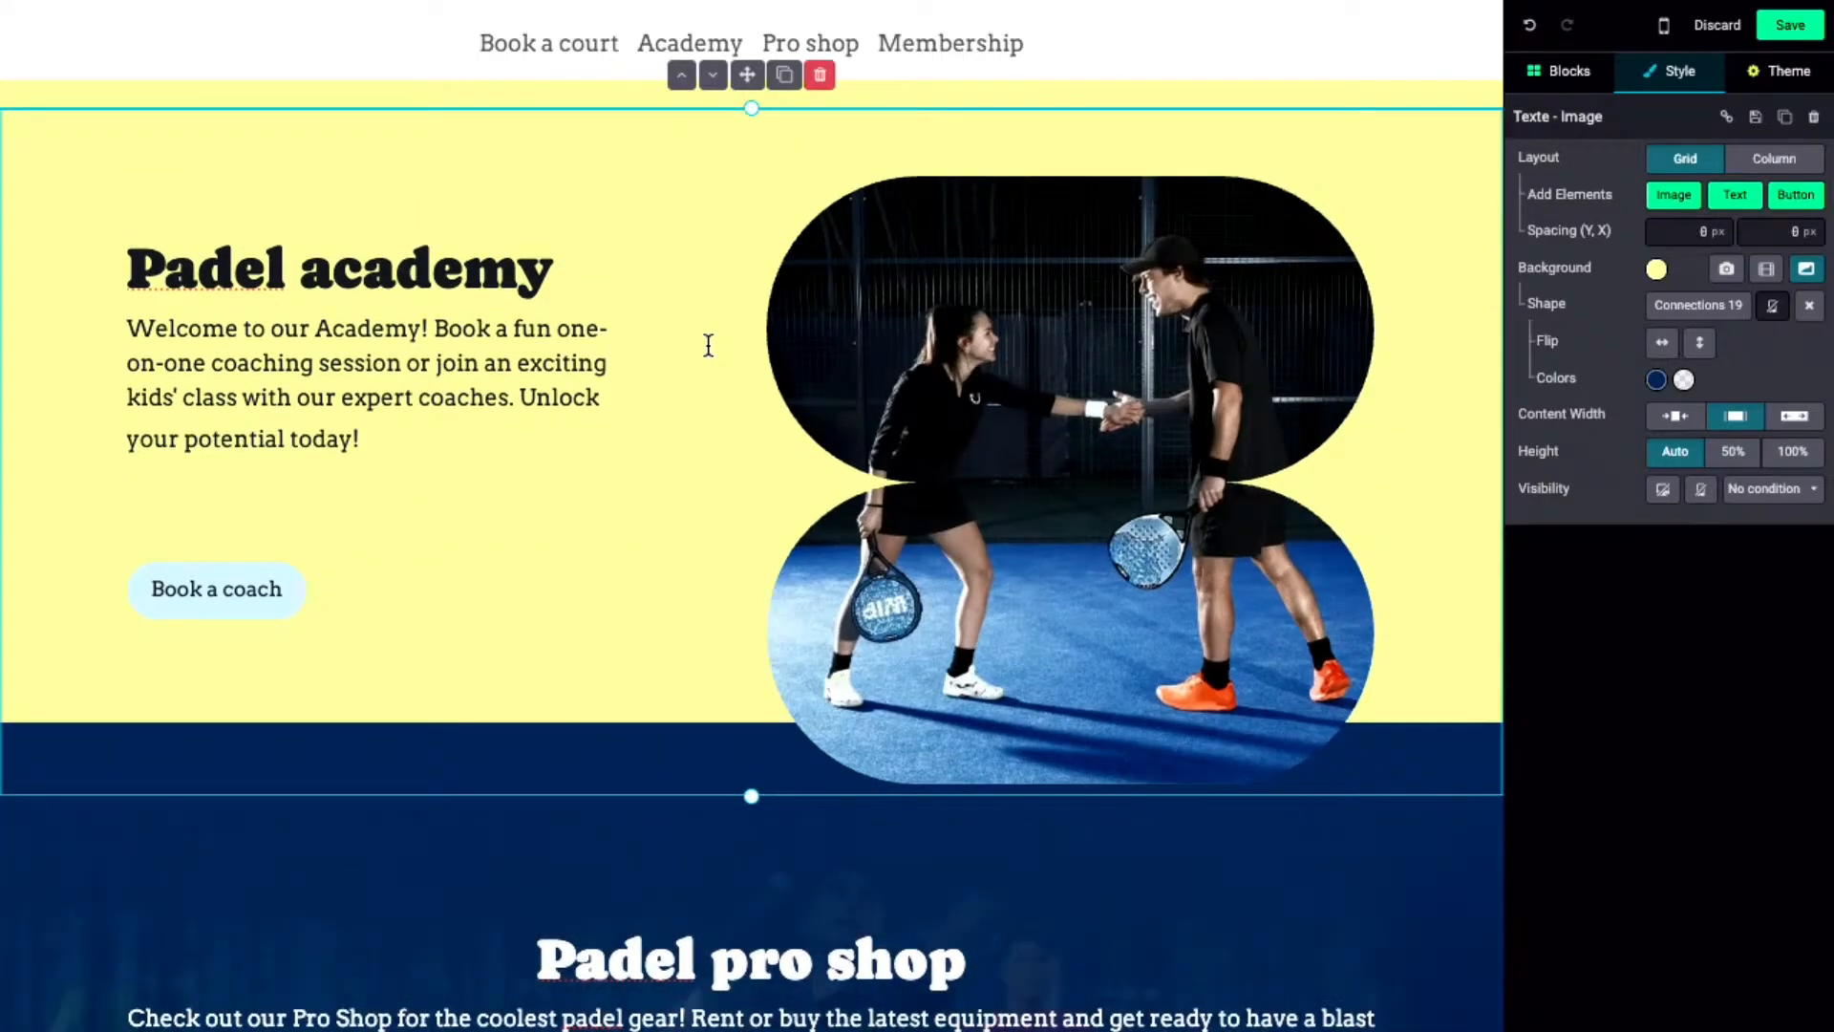
- Enable free transform on the "Padel academy" image and move it slightly down over the dark blue area
click(1078, 405)
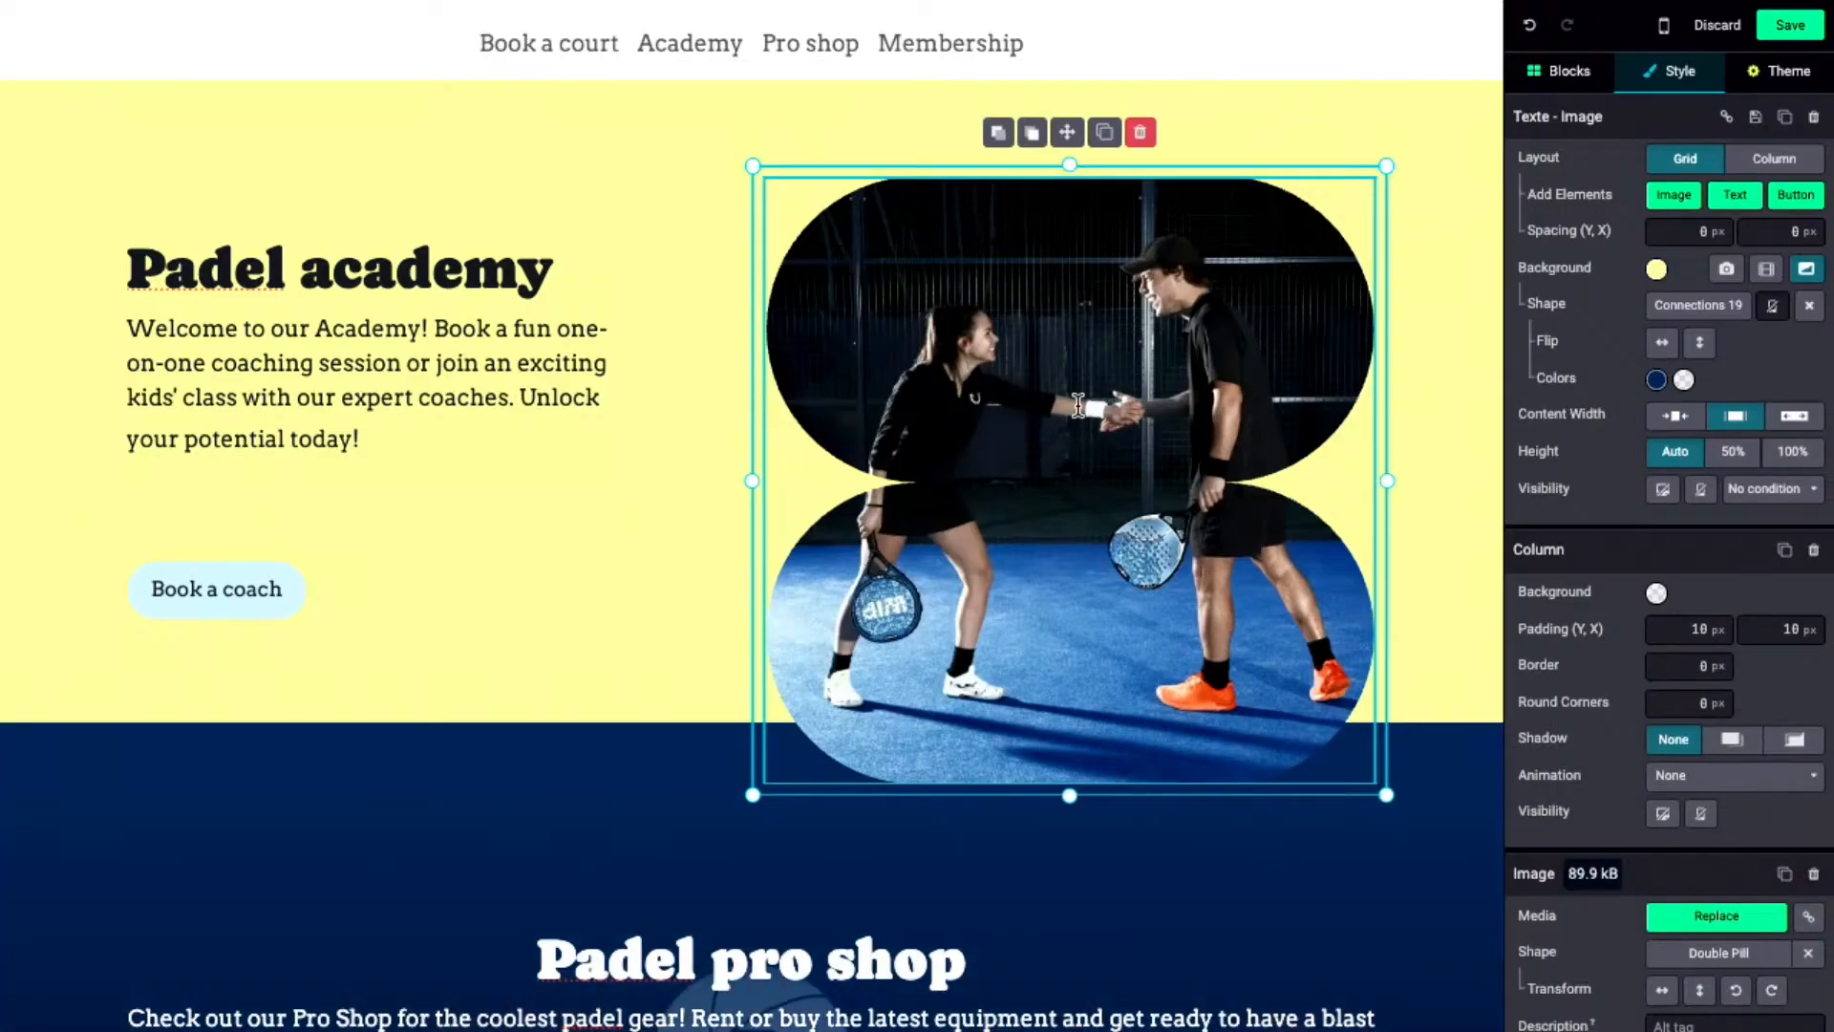
scroll(1546, 484, down, 2)
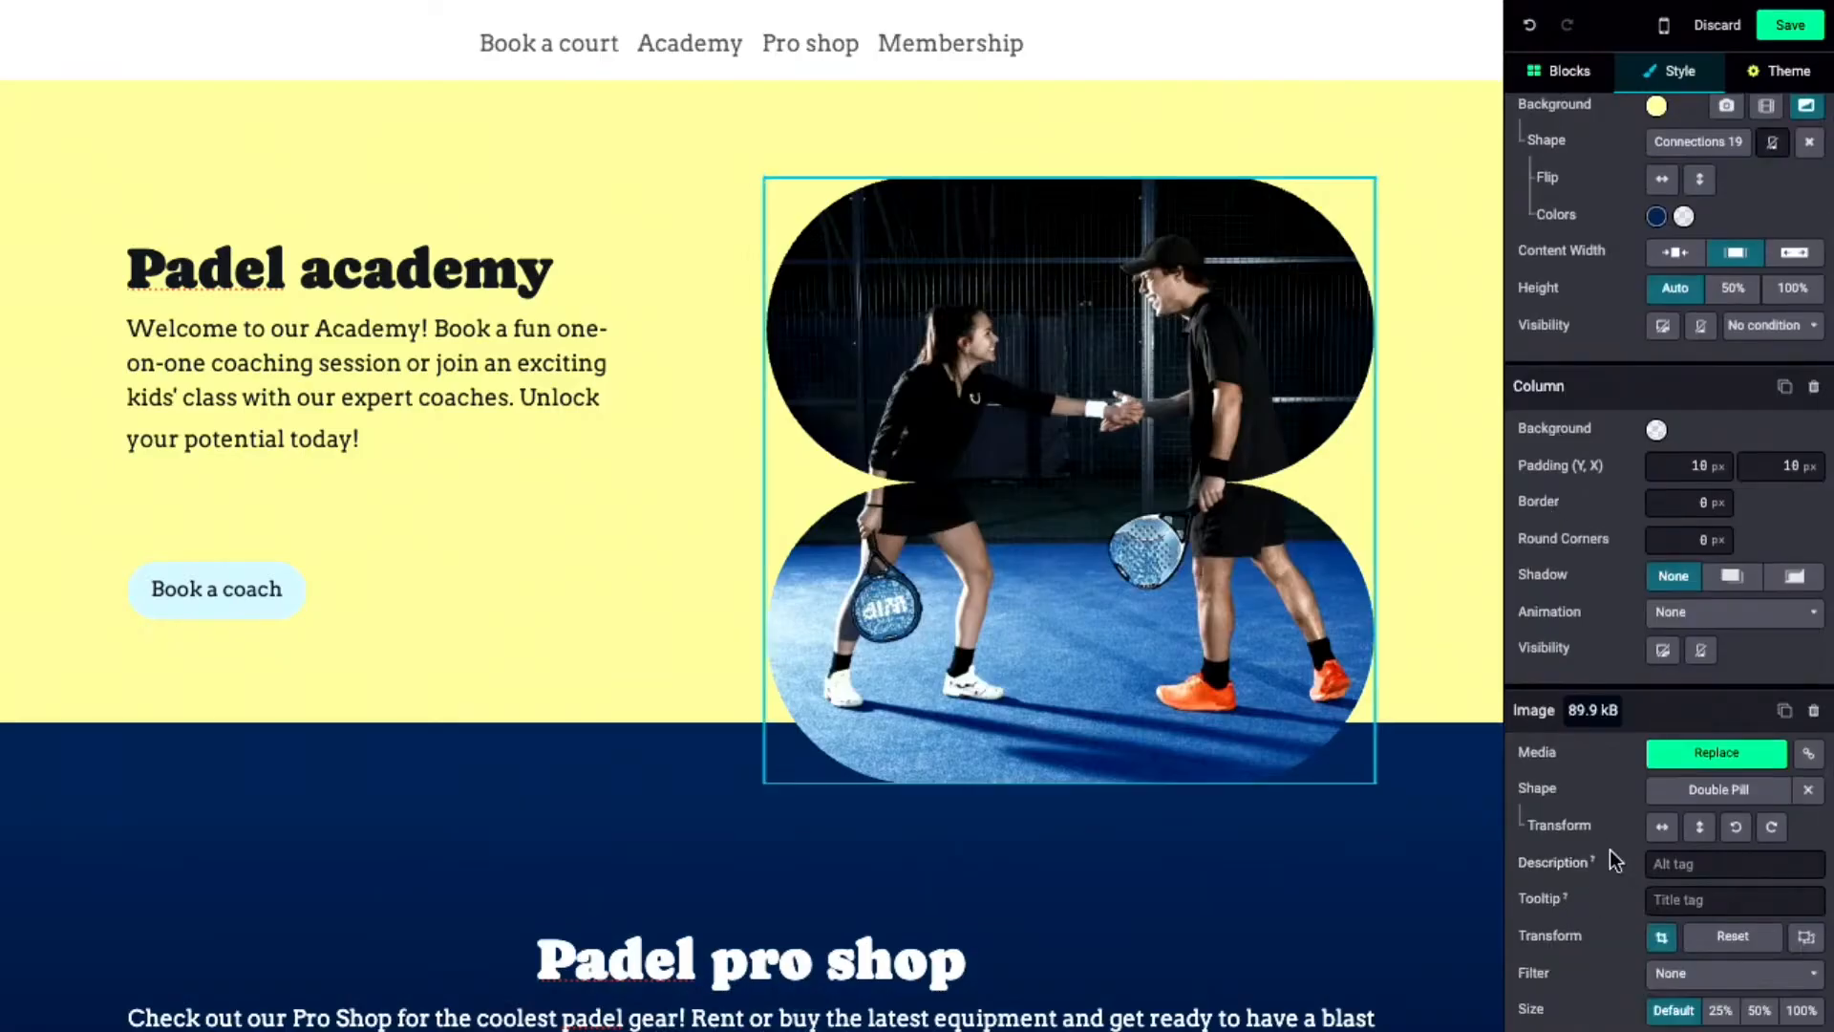
scroll(1607, 846, down, 2)
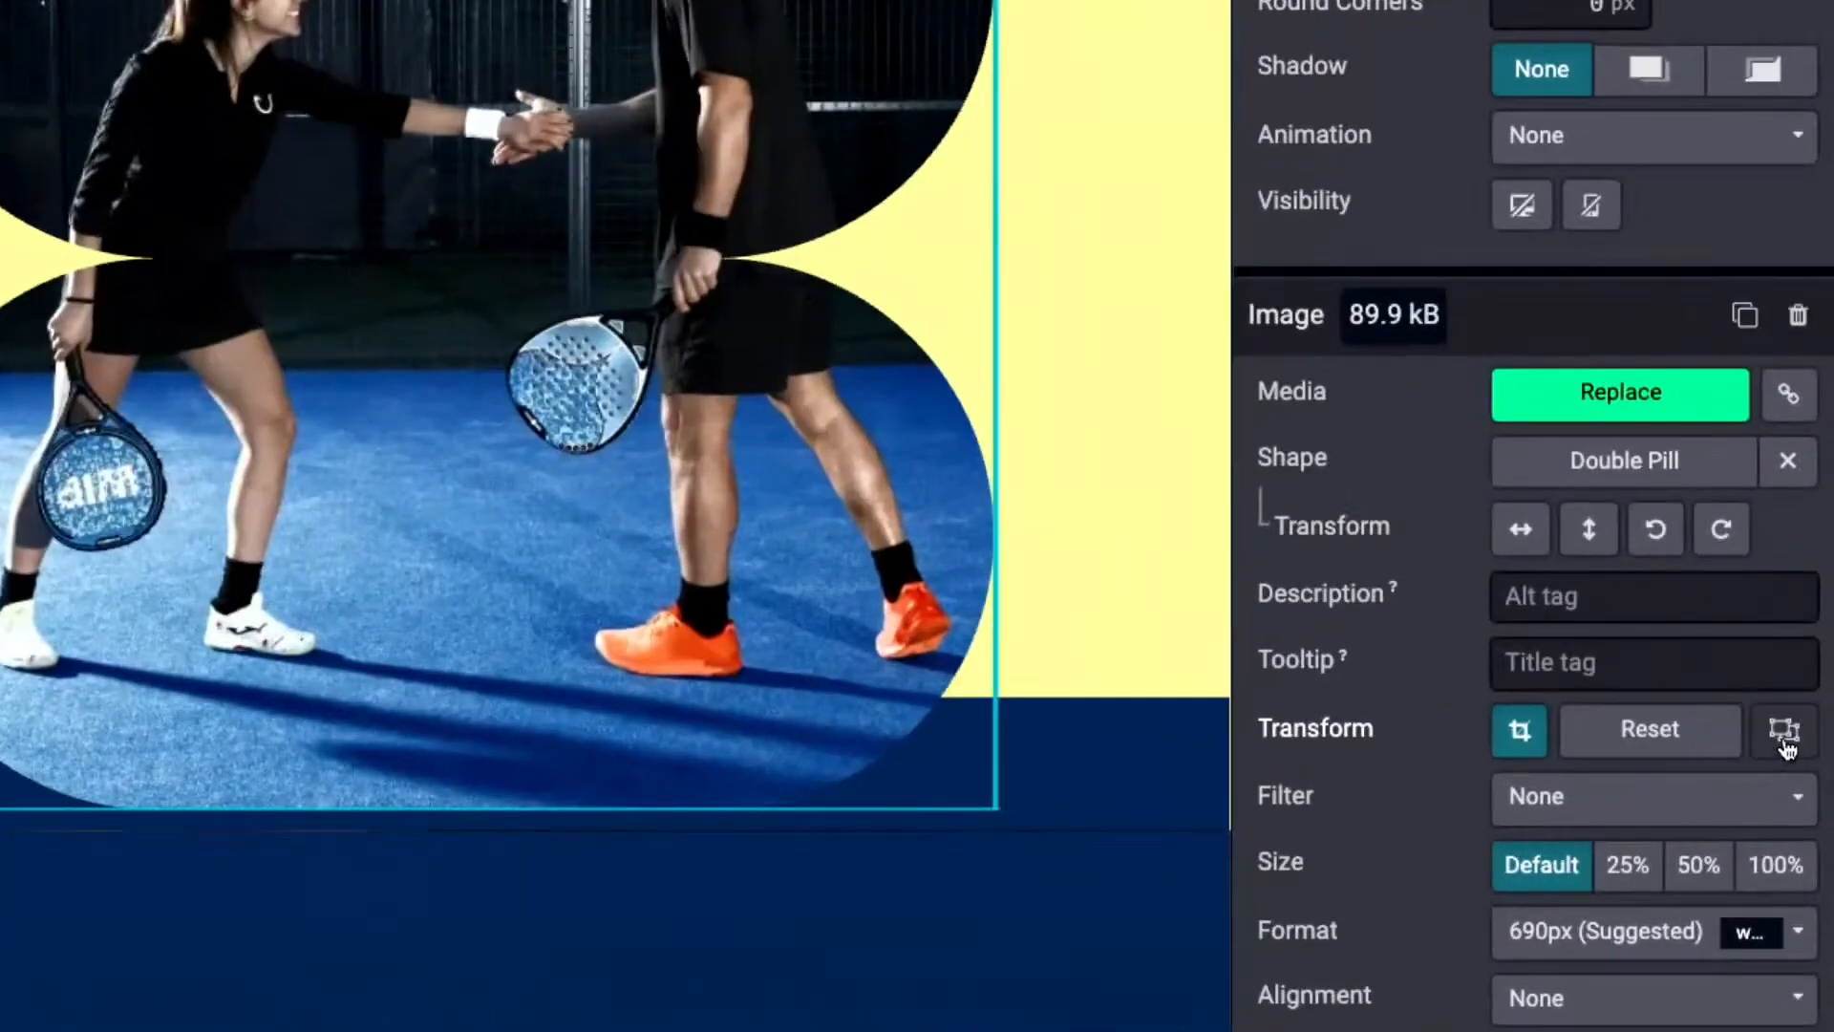
click(1784, 731)
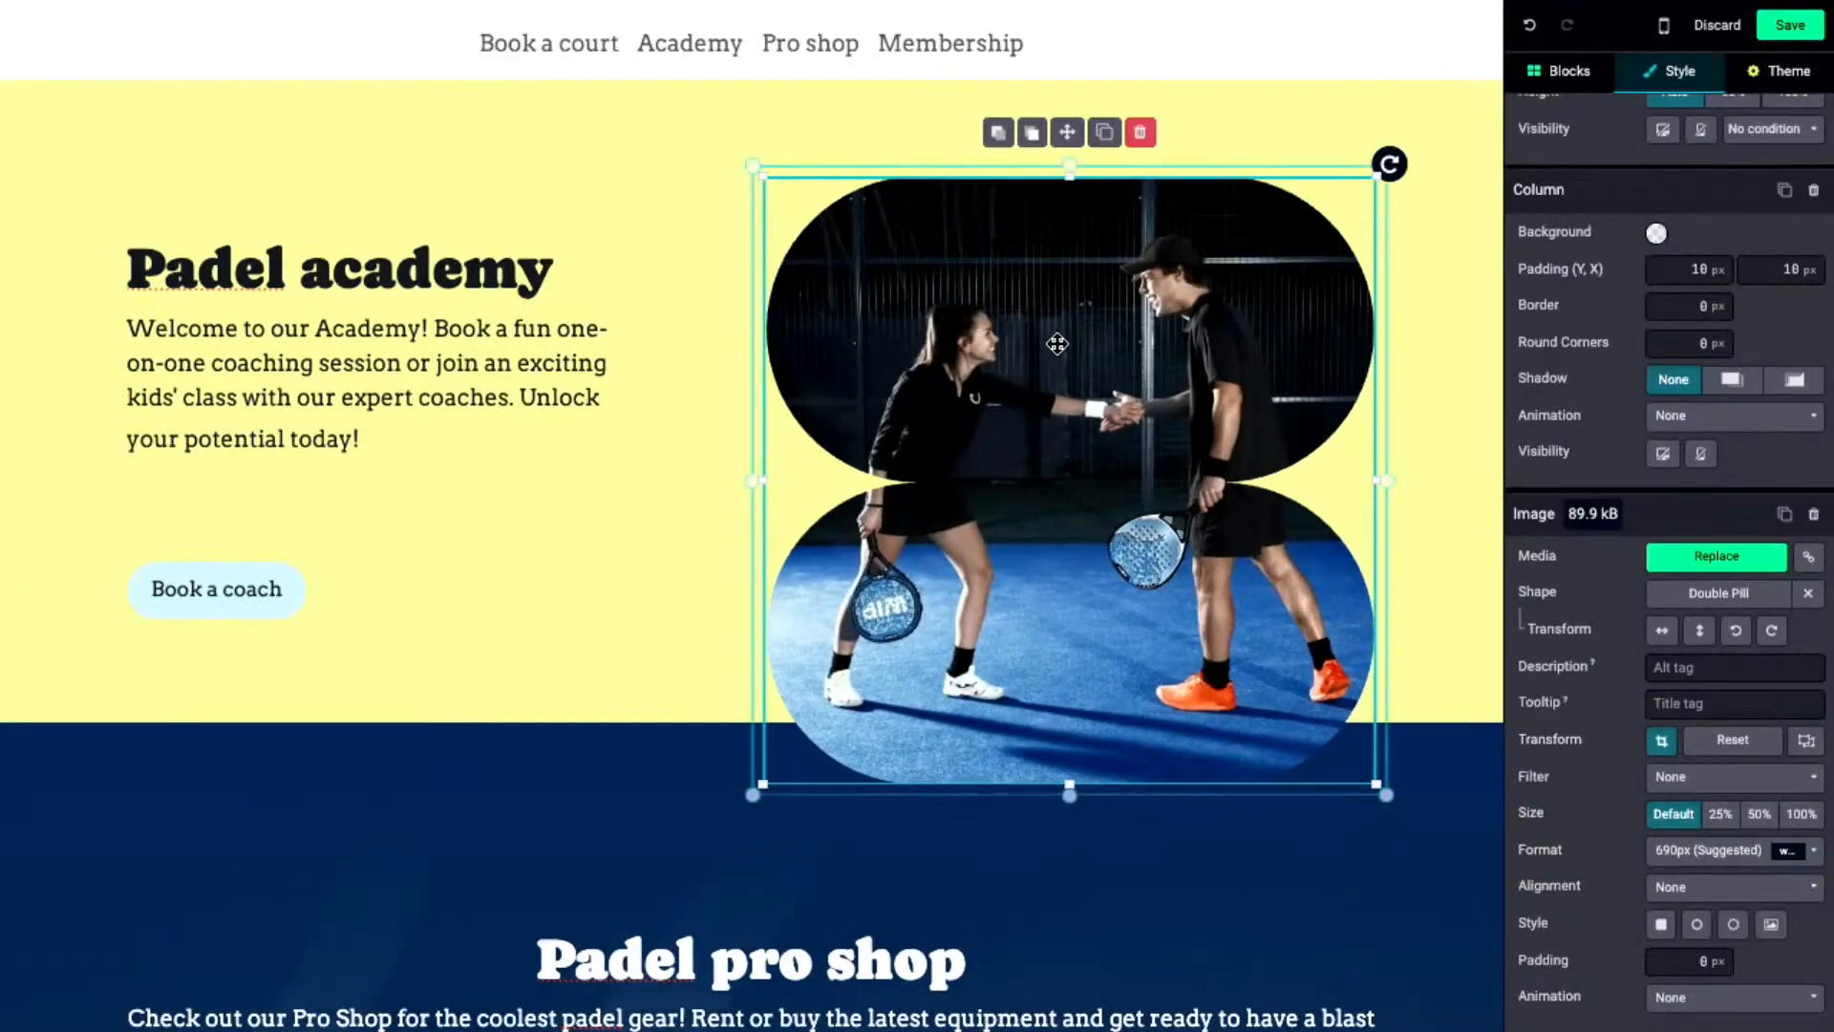
drag(1058, 344, 1051, 394)
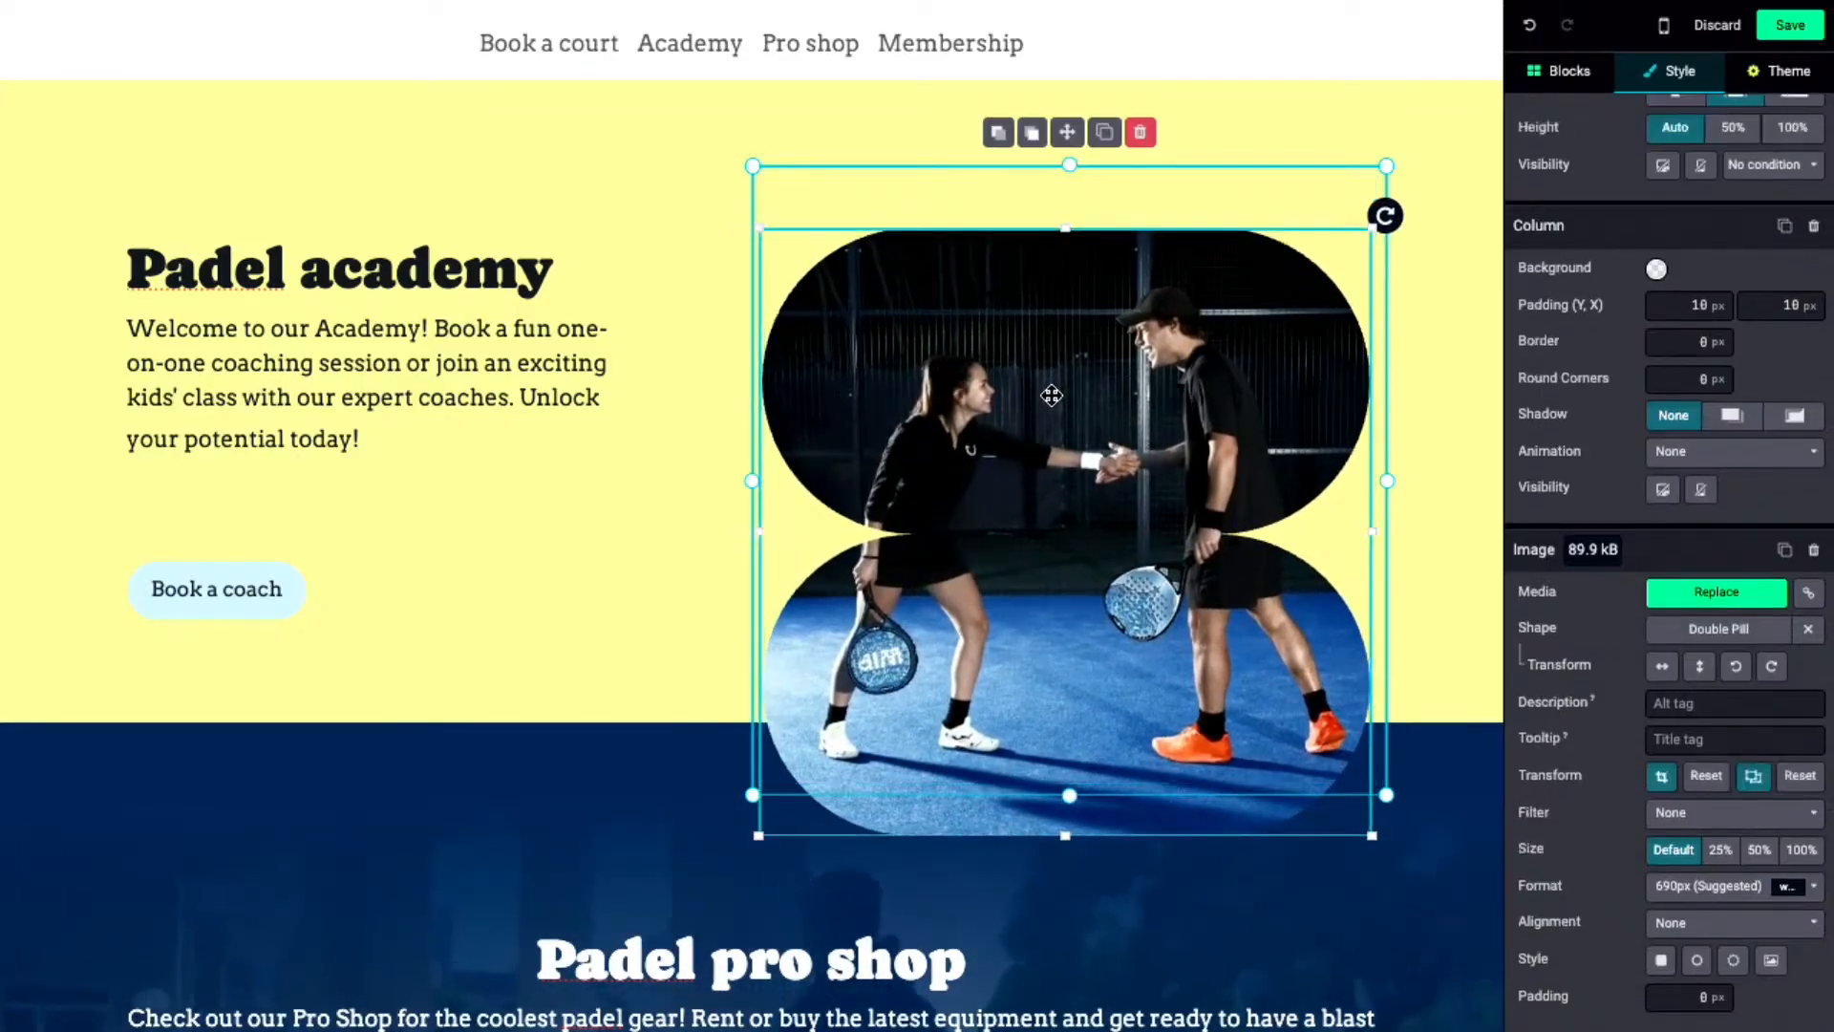
- Save the page and review the "Padel academy" and "Padel pro shop" sections in full screen
click(1790, 25)
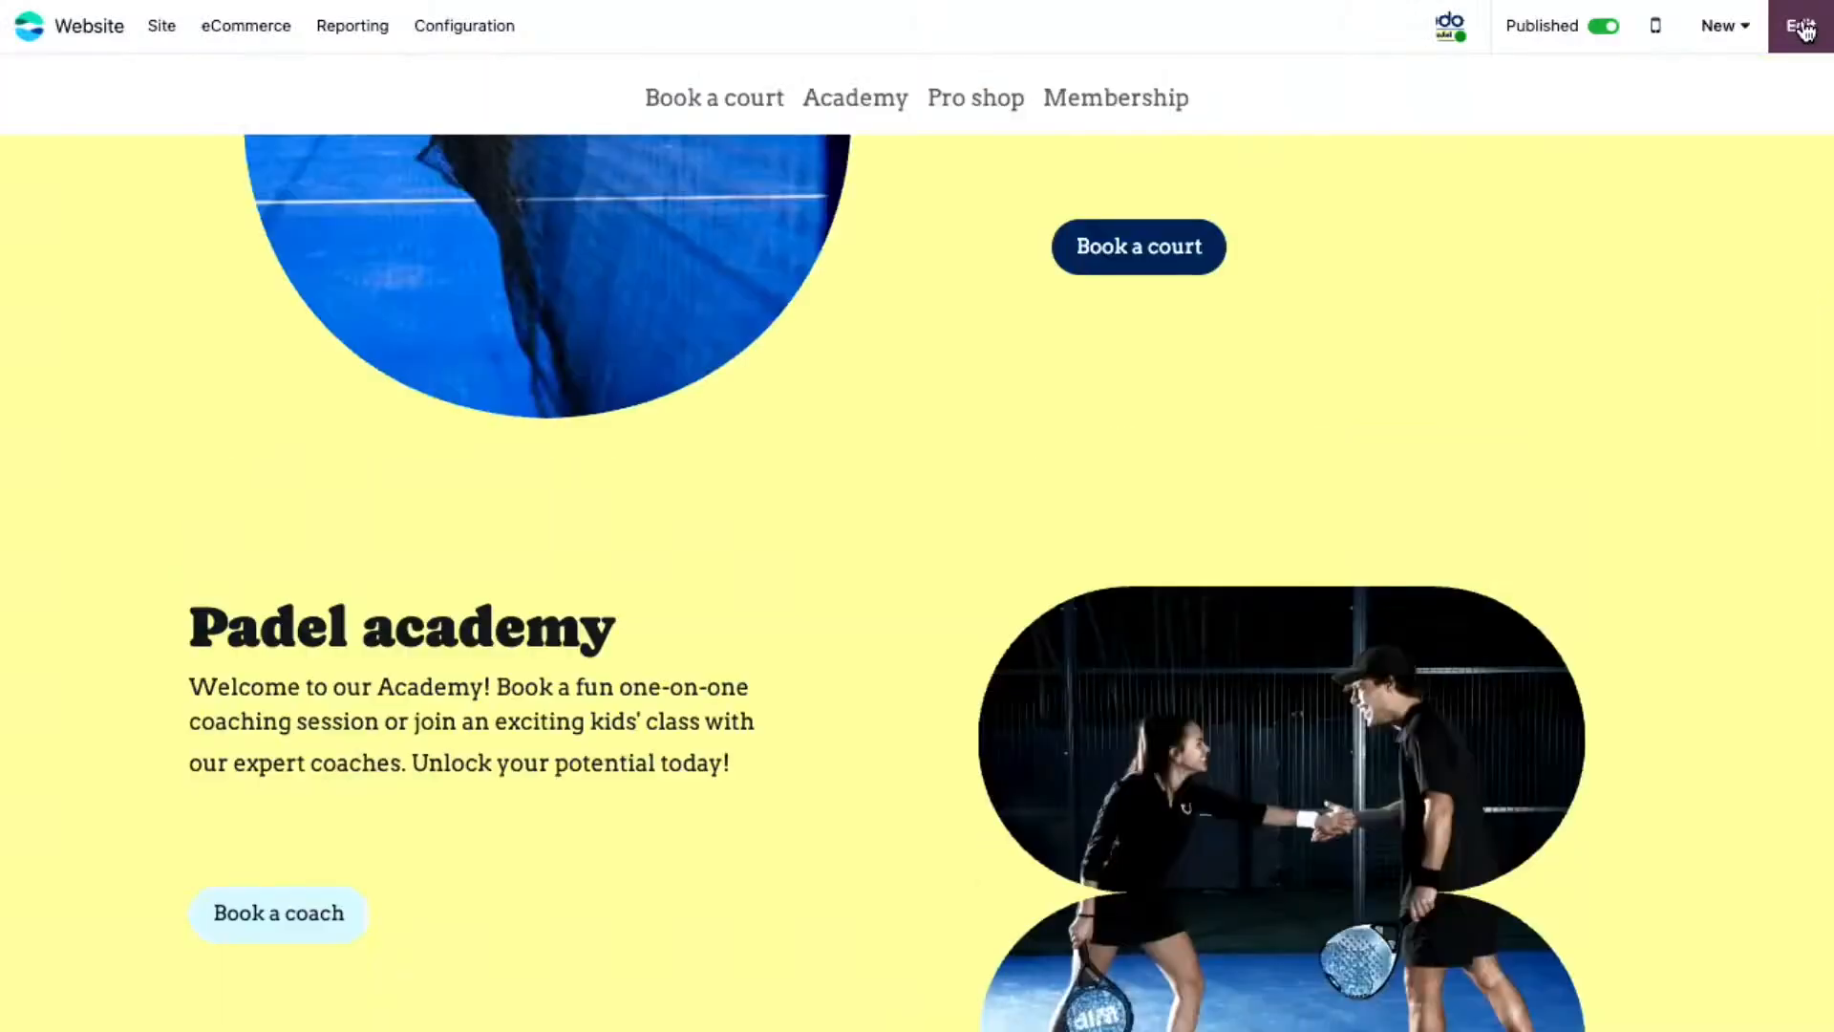
key(F11)
scroll(851, 420, down, 7)
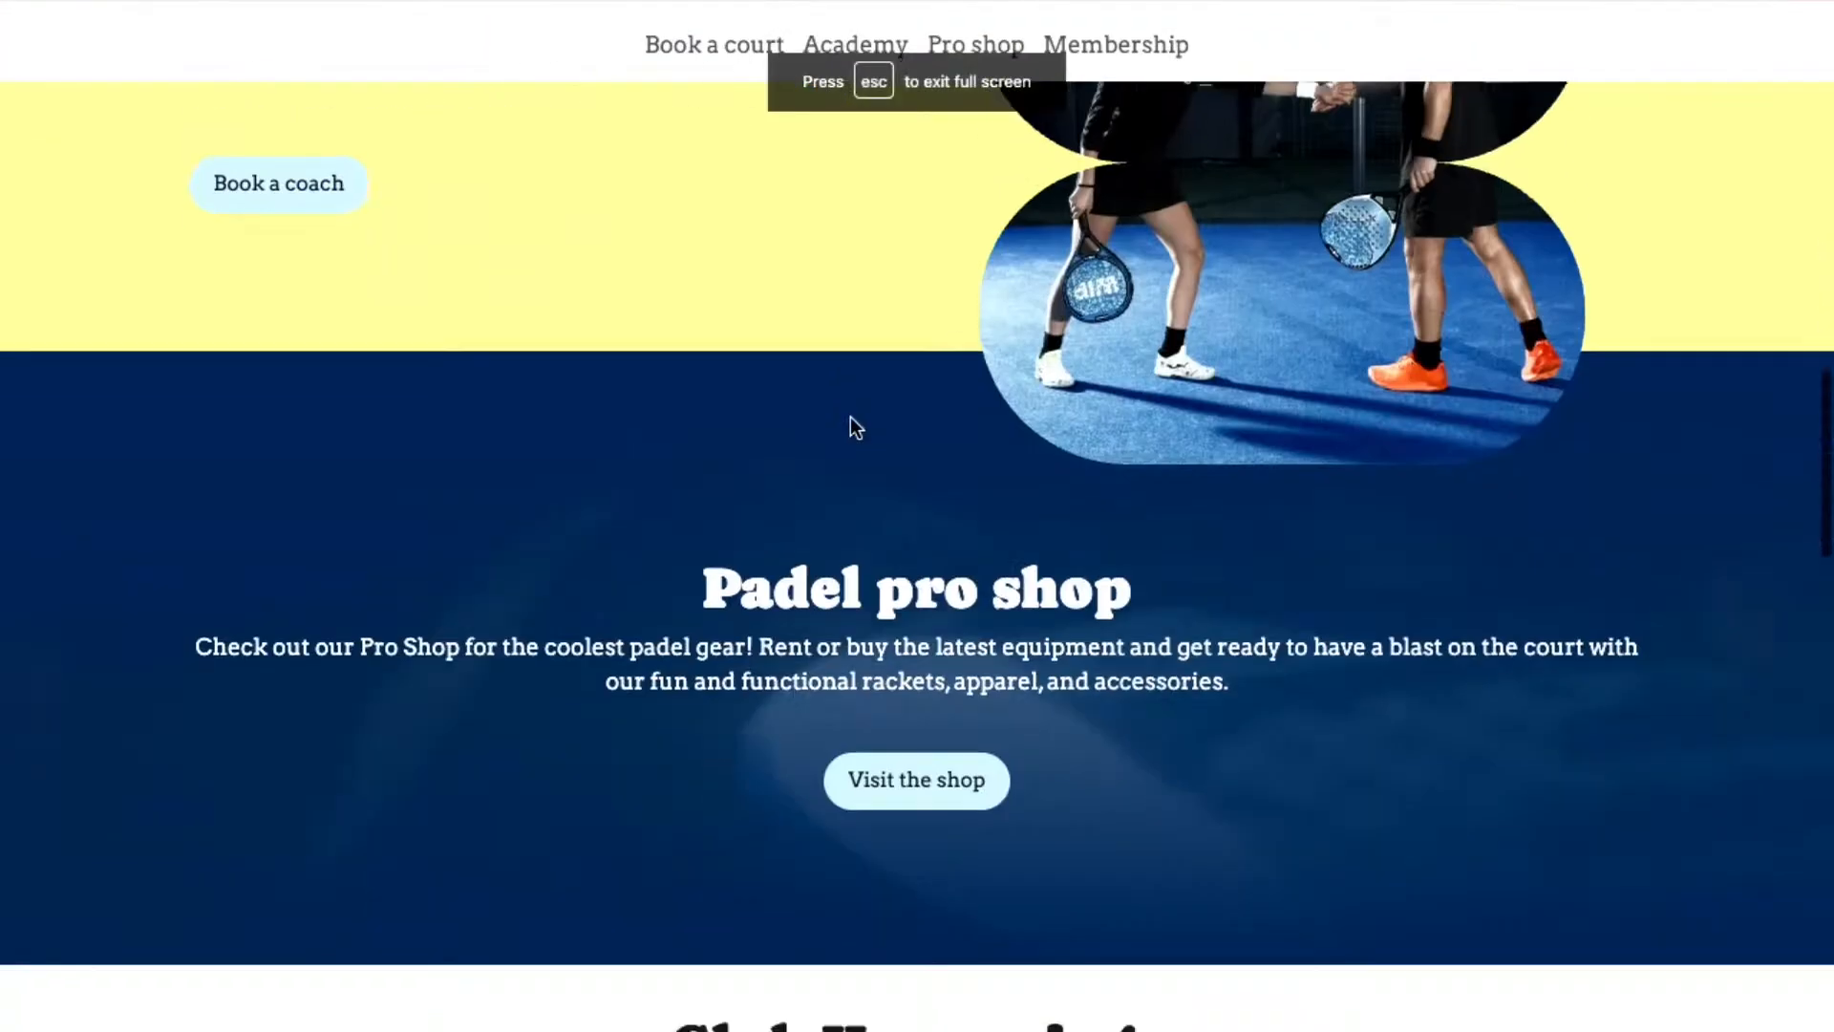
scroll(851, 417, up, 2)
scroll(851, 417, down, 6)
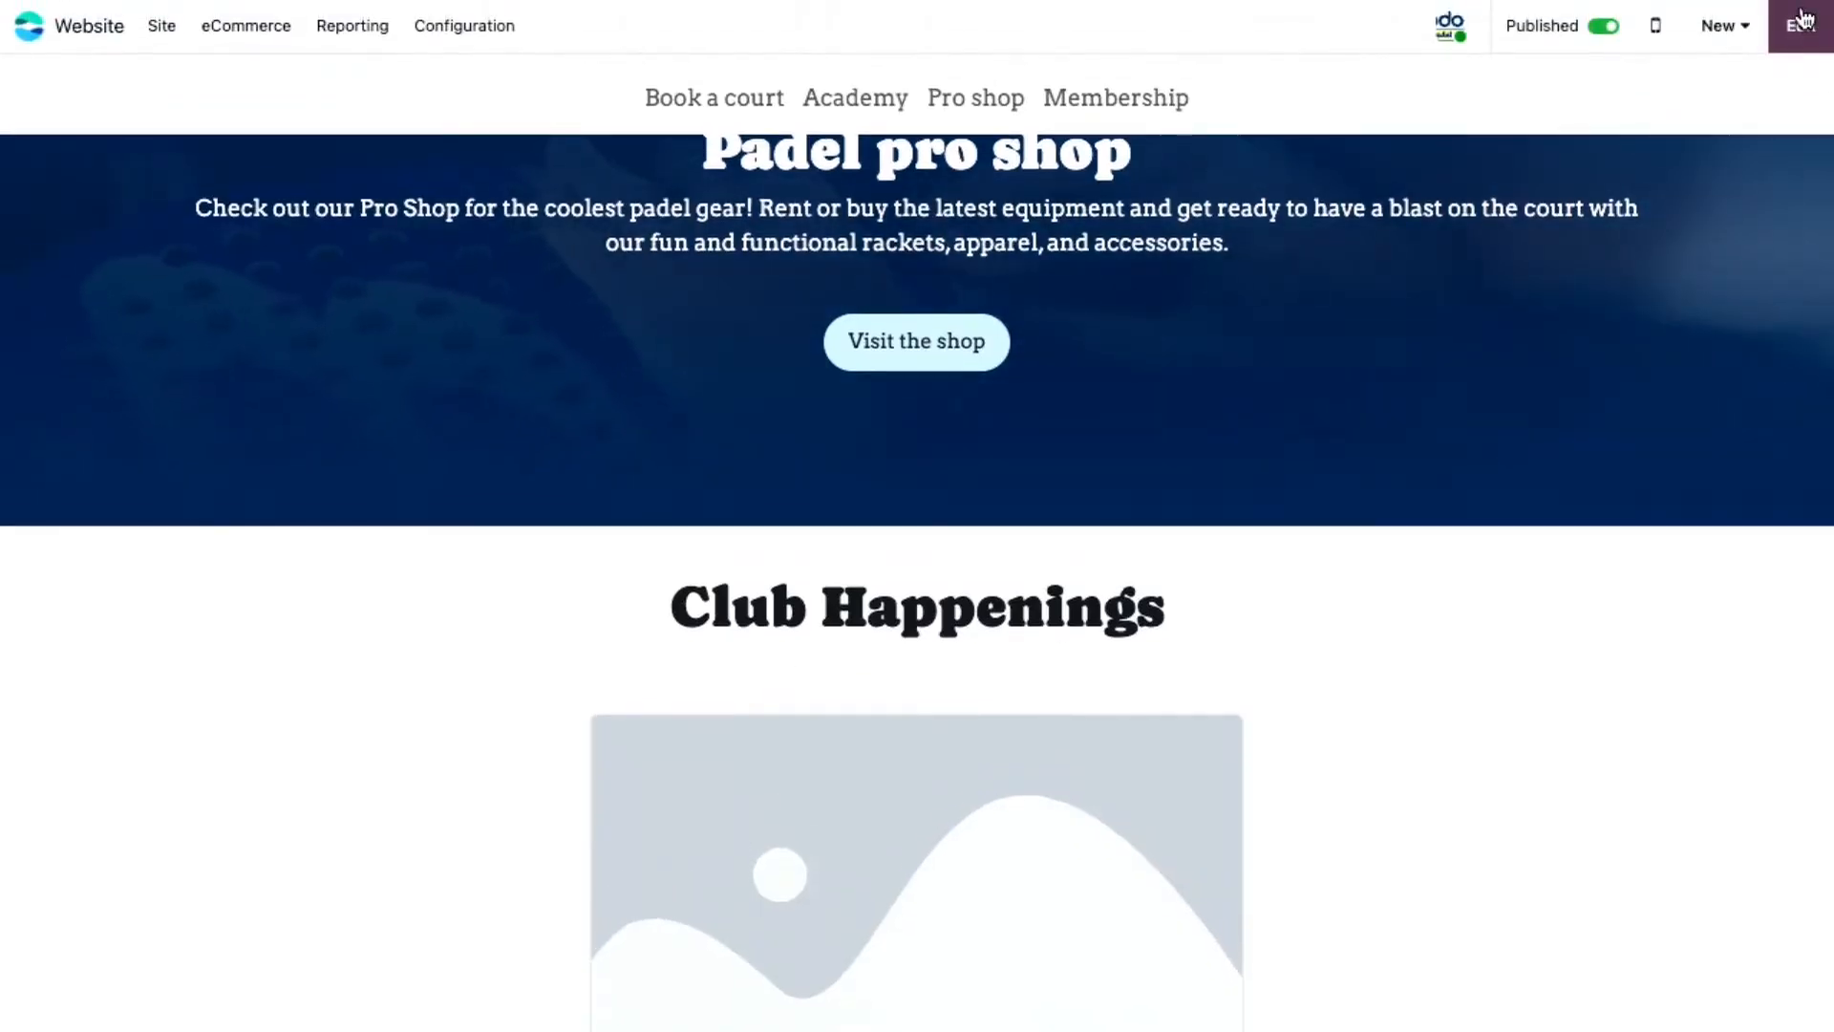
- Reopen the page for editing and insert the scrolling "Free Shipping" announcement block from the Catalog category
click(1802, 19)
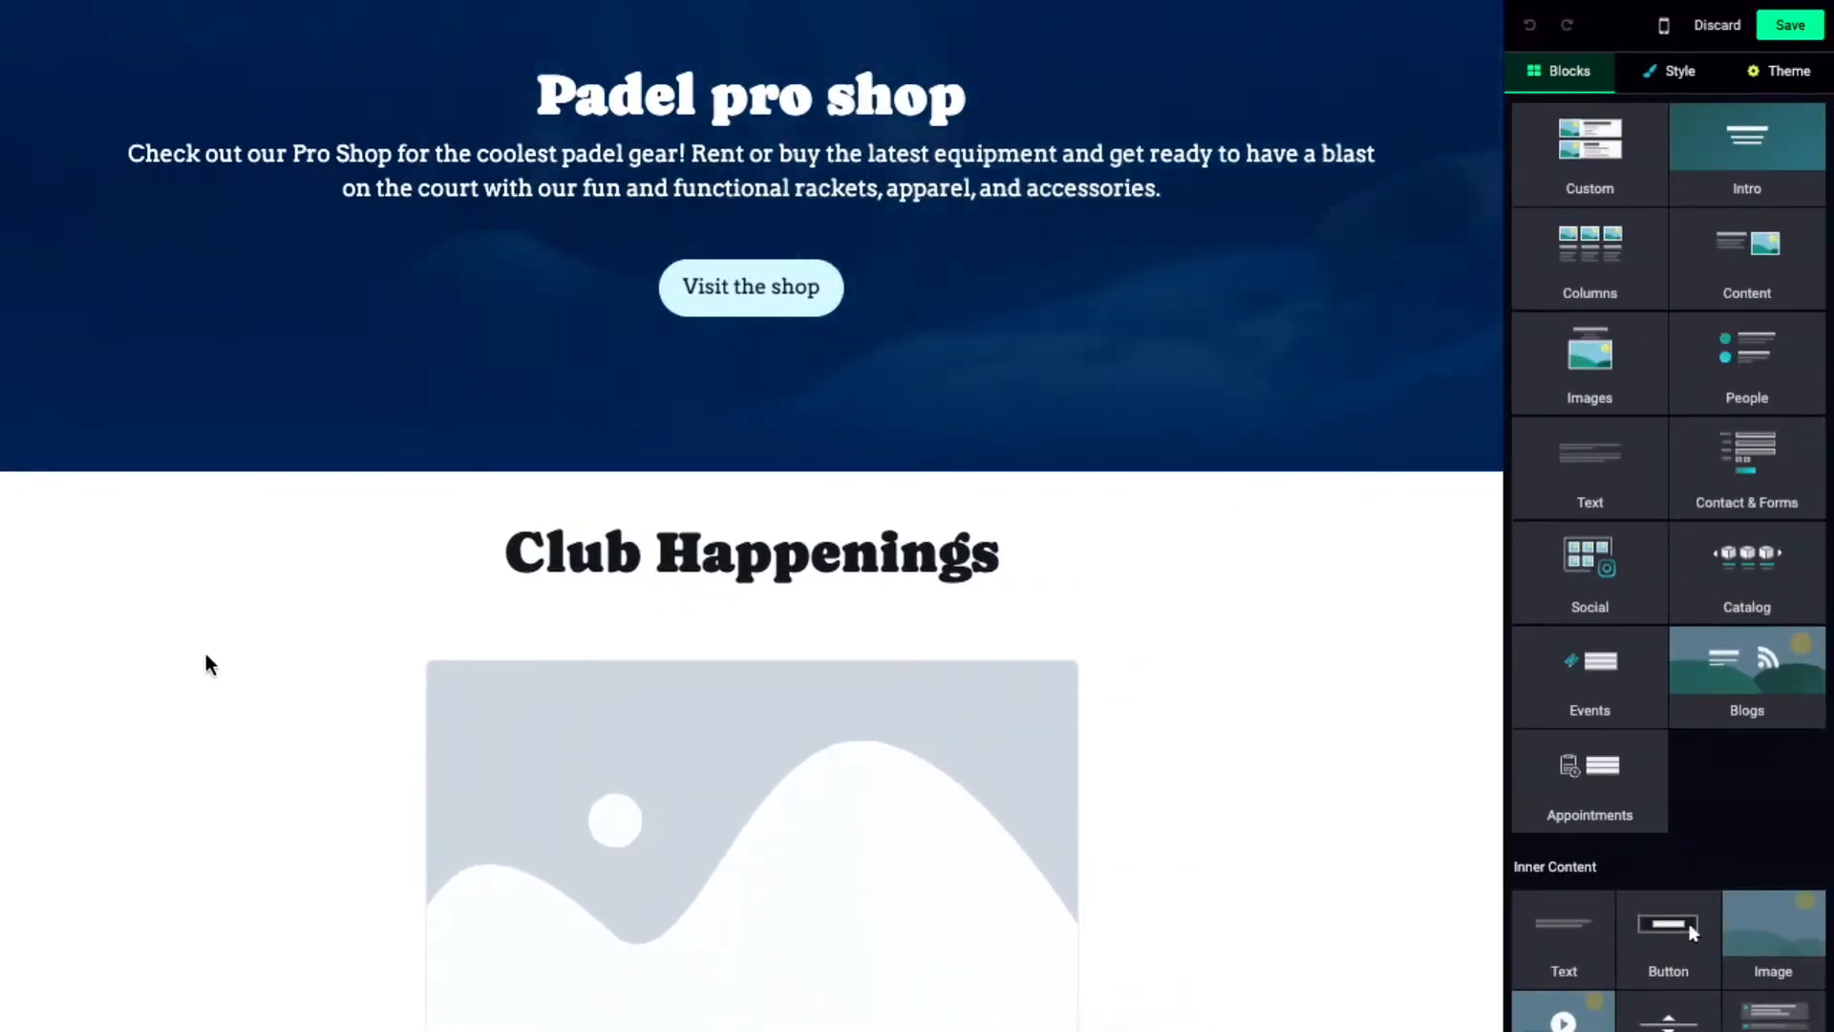
scroll(210, 665, down, 2)
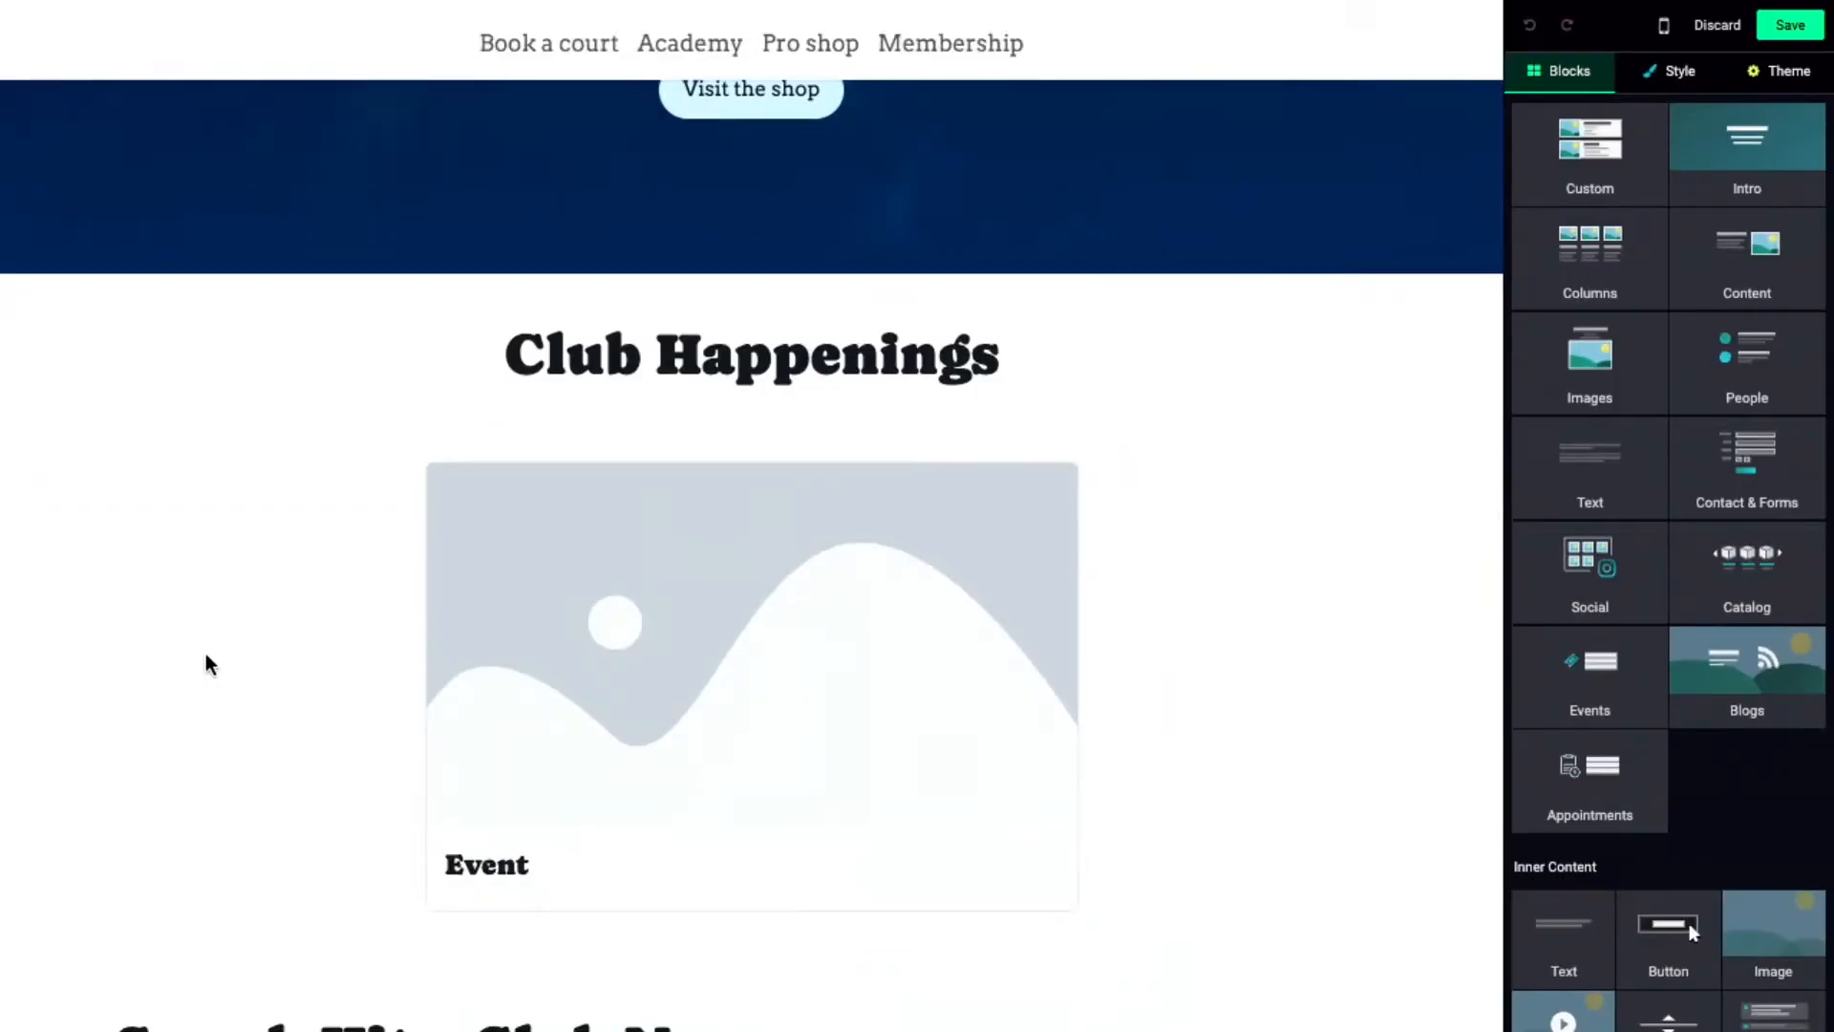
click(1747, 573)
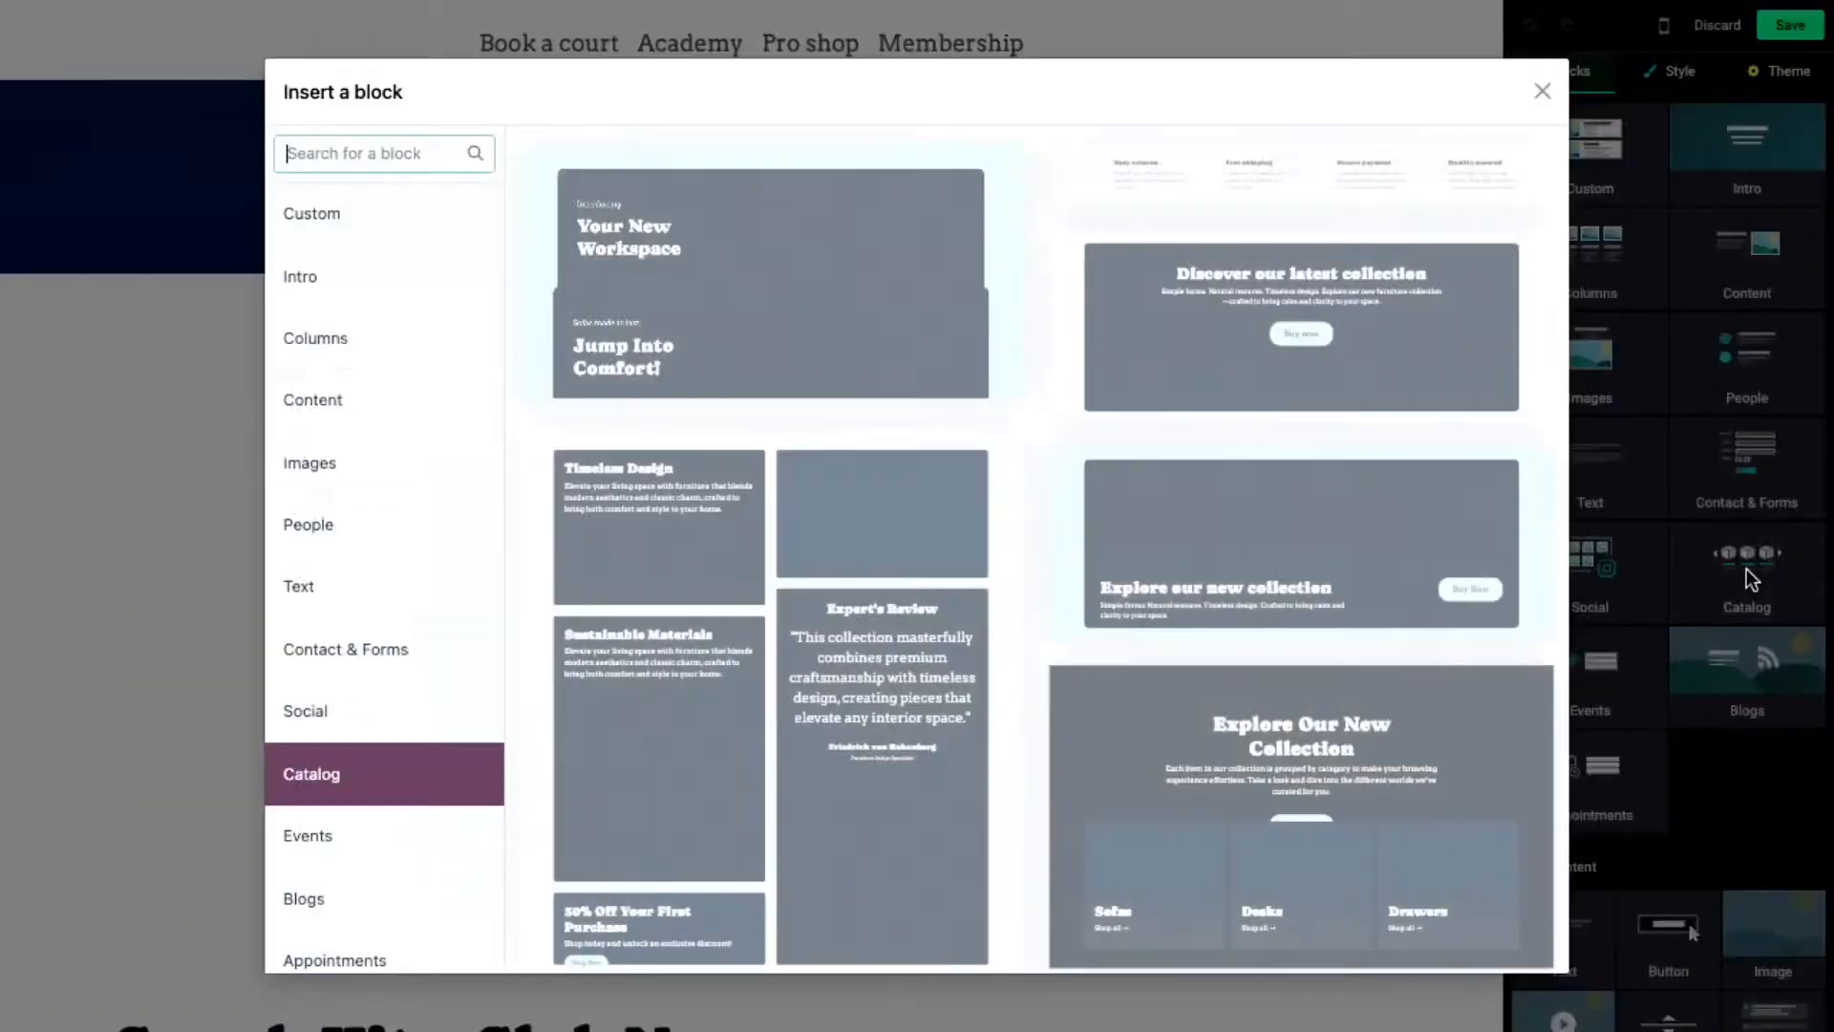
scroll(1035, 464, down, 5)
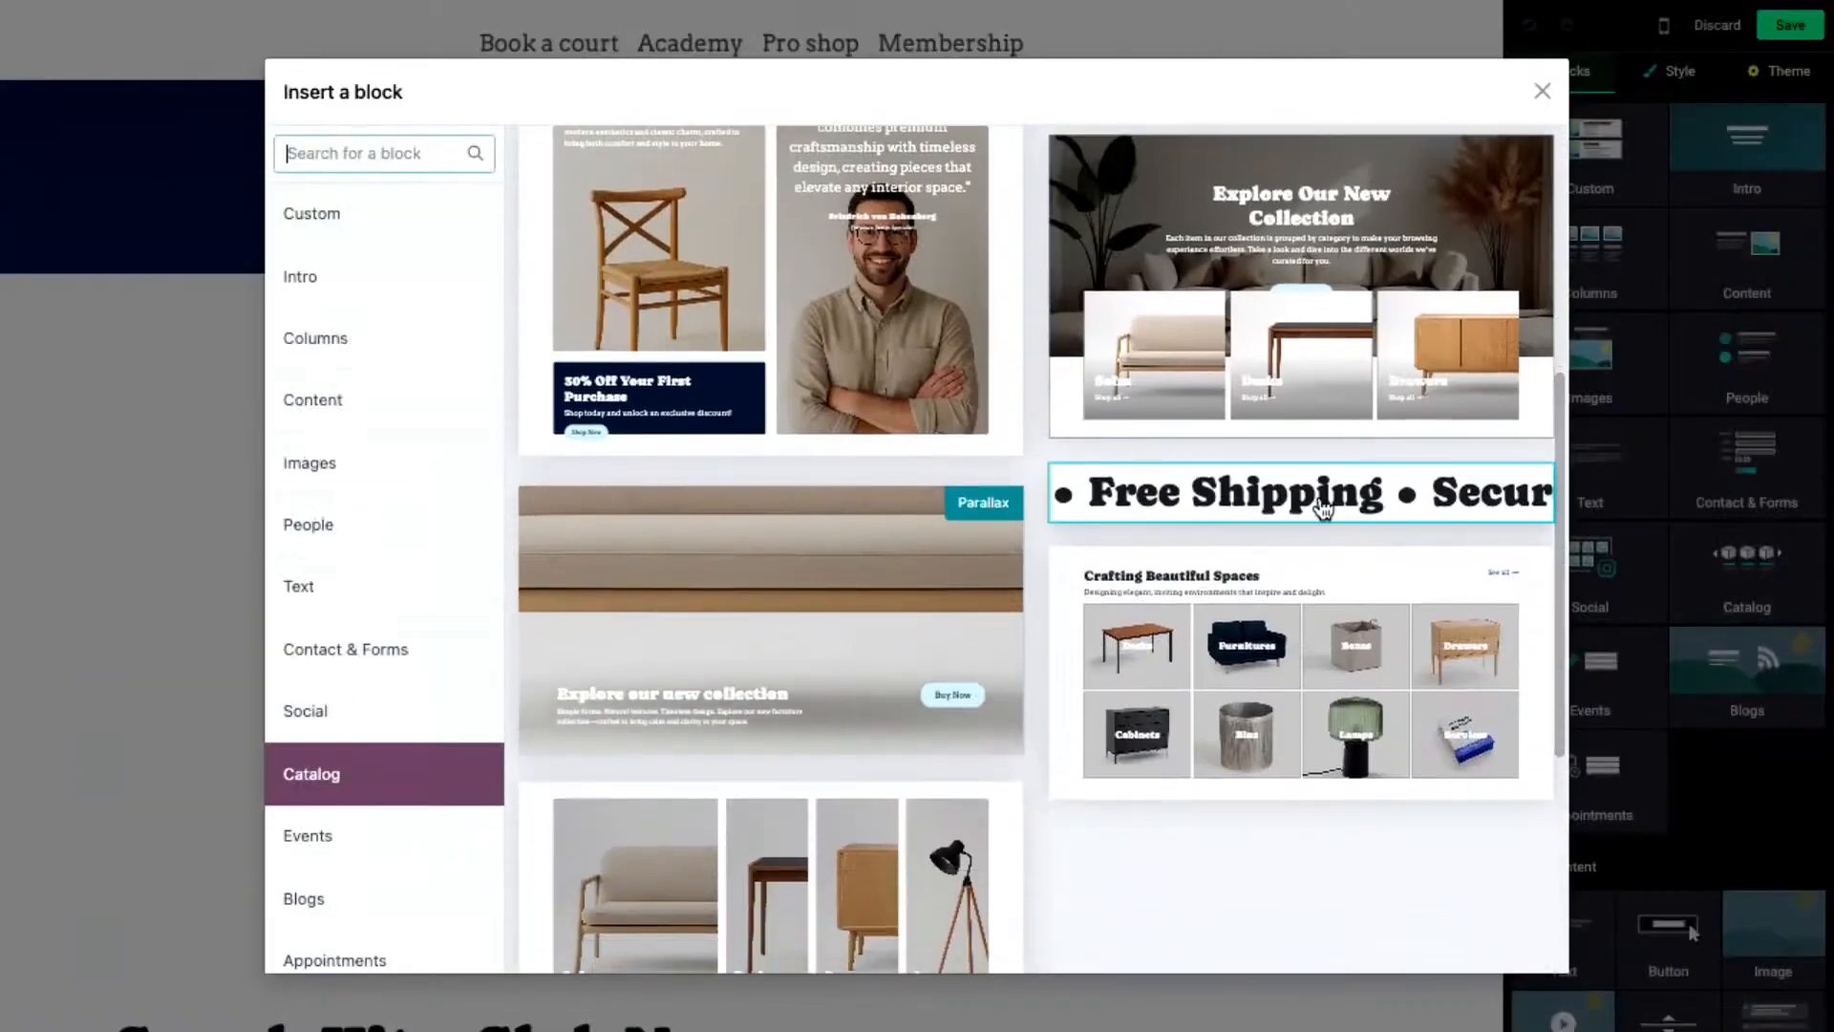
click(1361, 501)
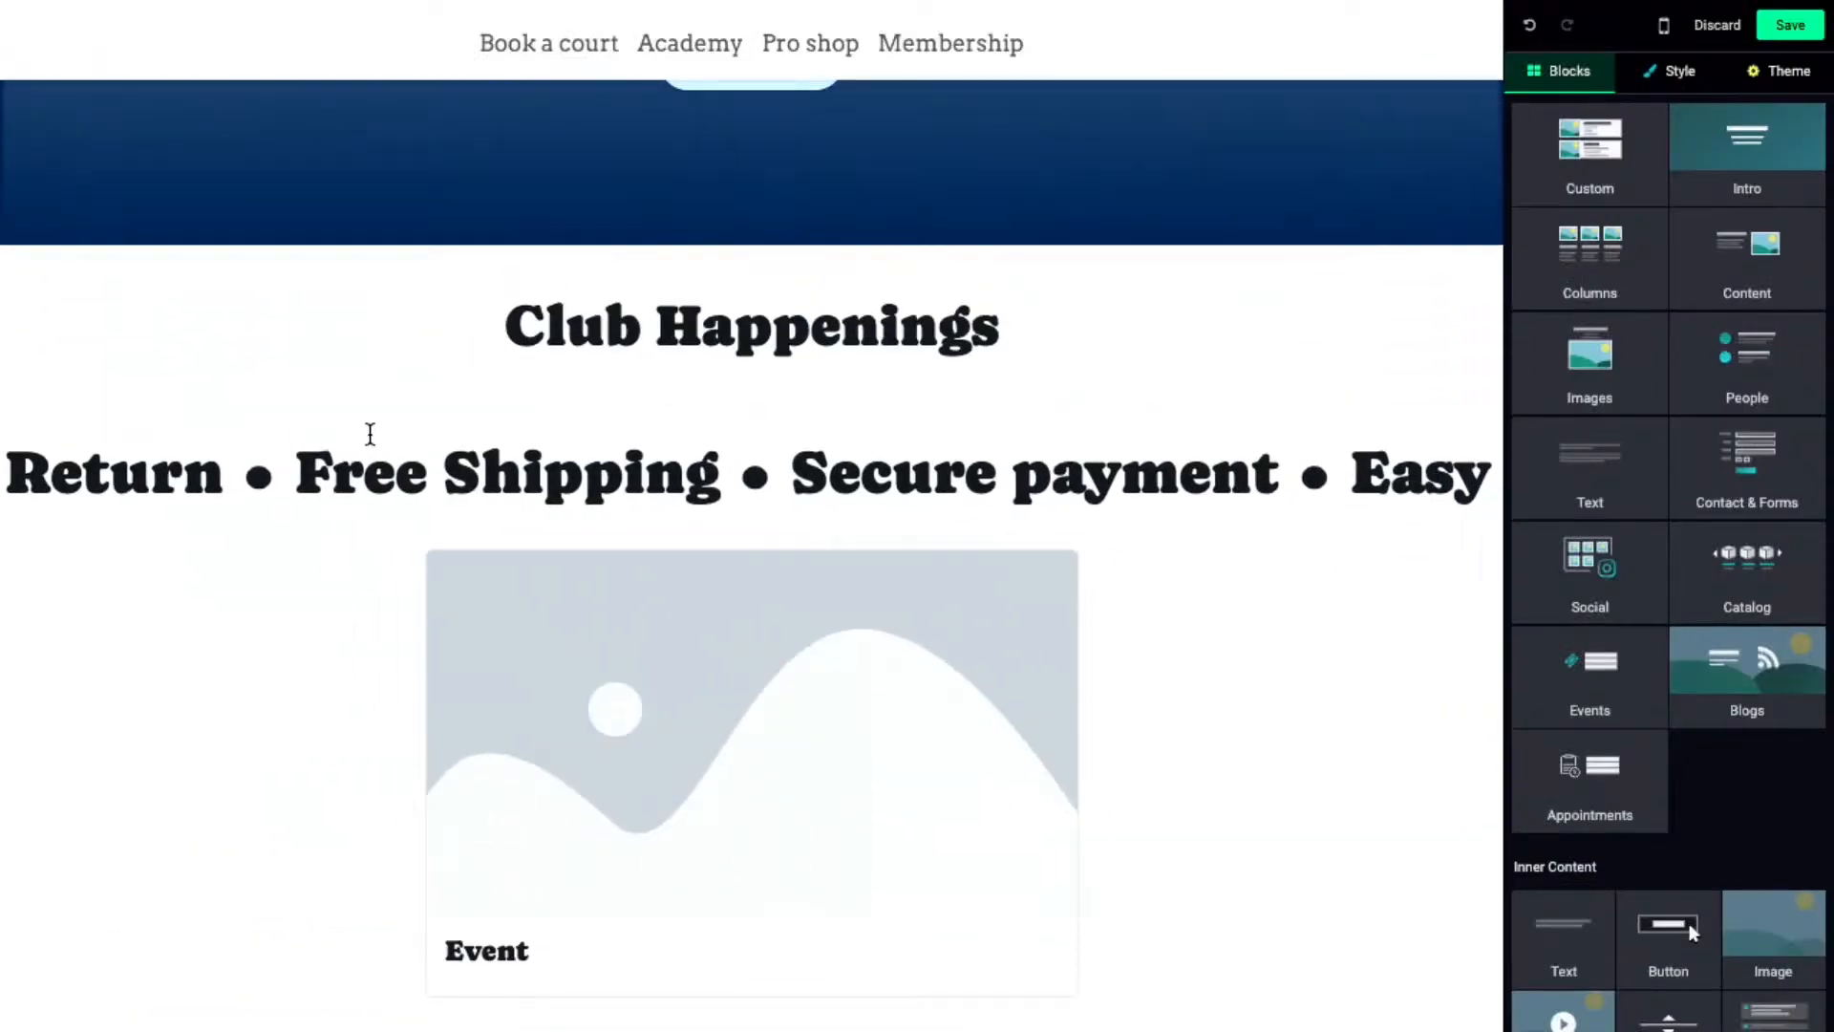
- Set the announcement scroll's text to "Club Happenings", disable its parallax and set its hover effect to None
click(371, 435)
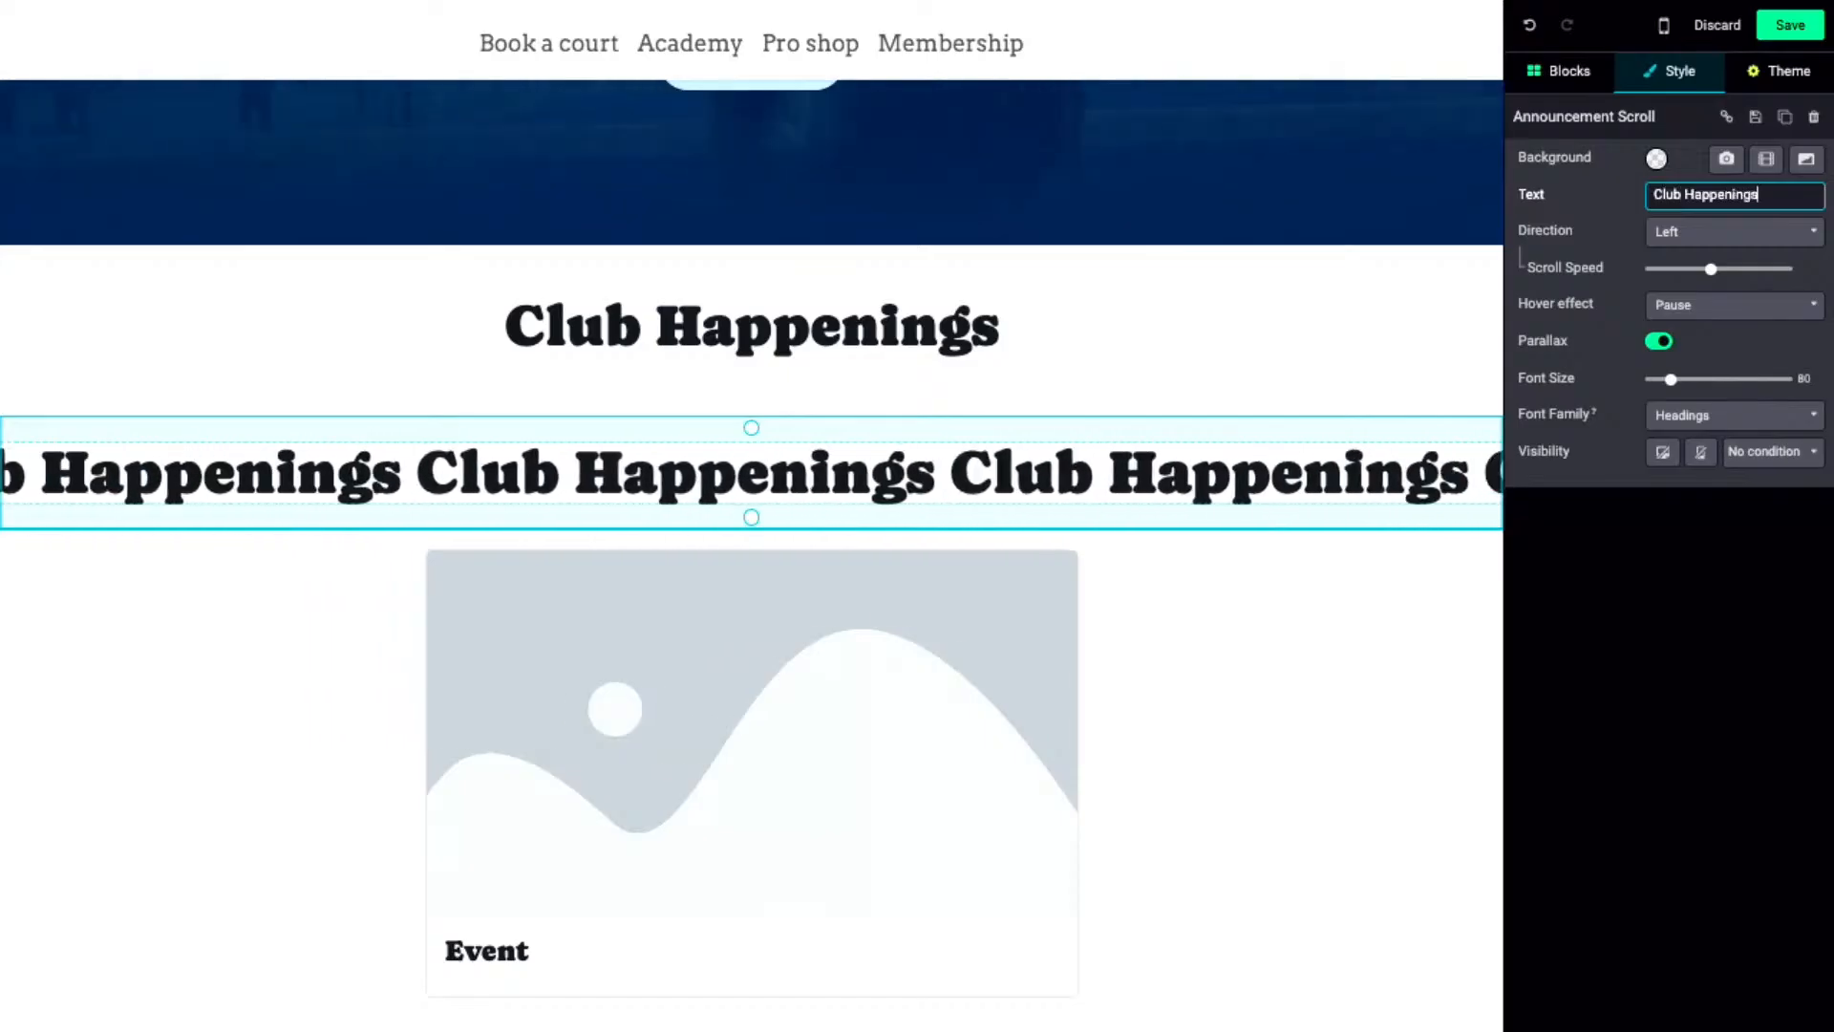
click(1661, 342)
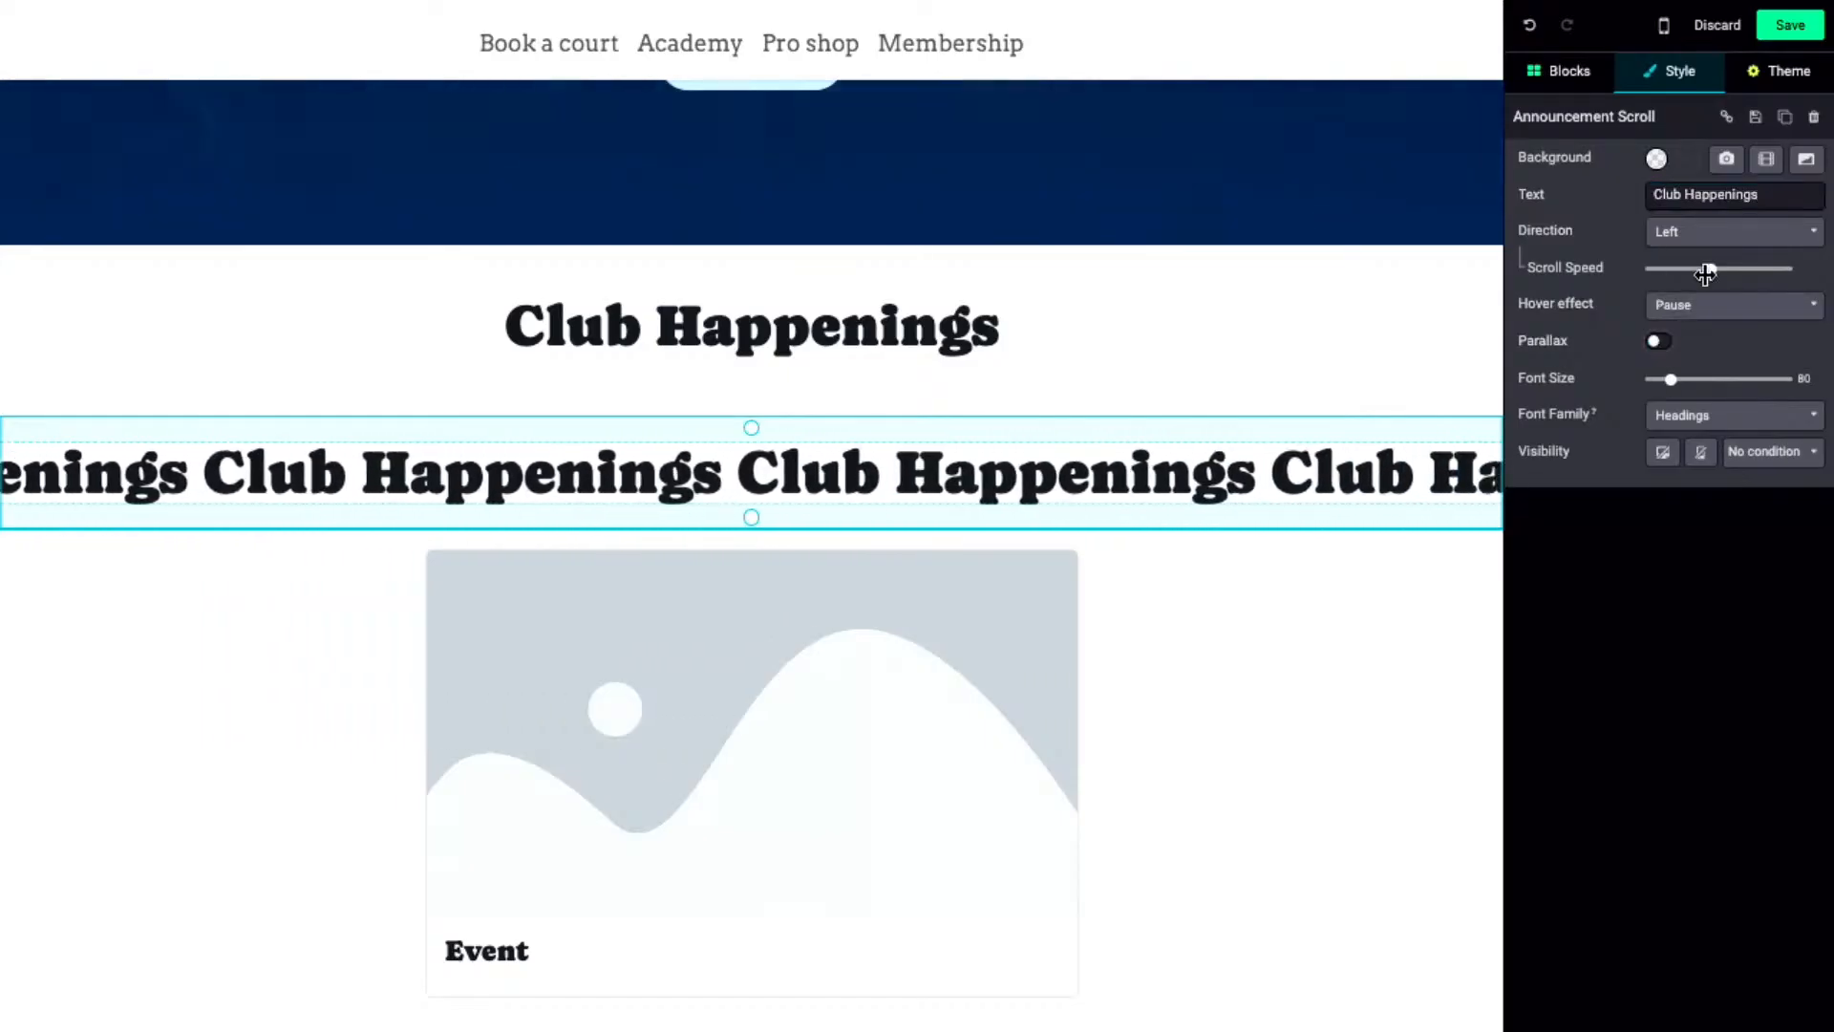
click(1698, 320)
click(1697, 335)
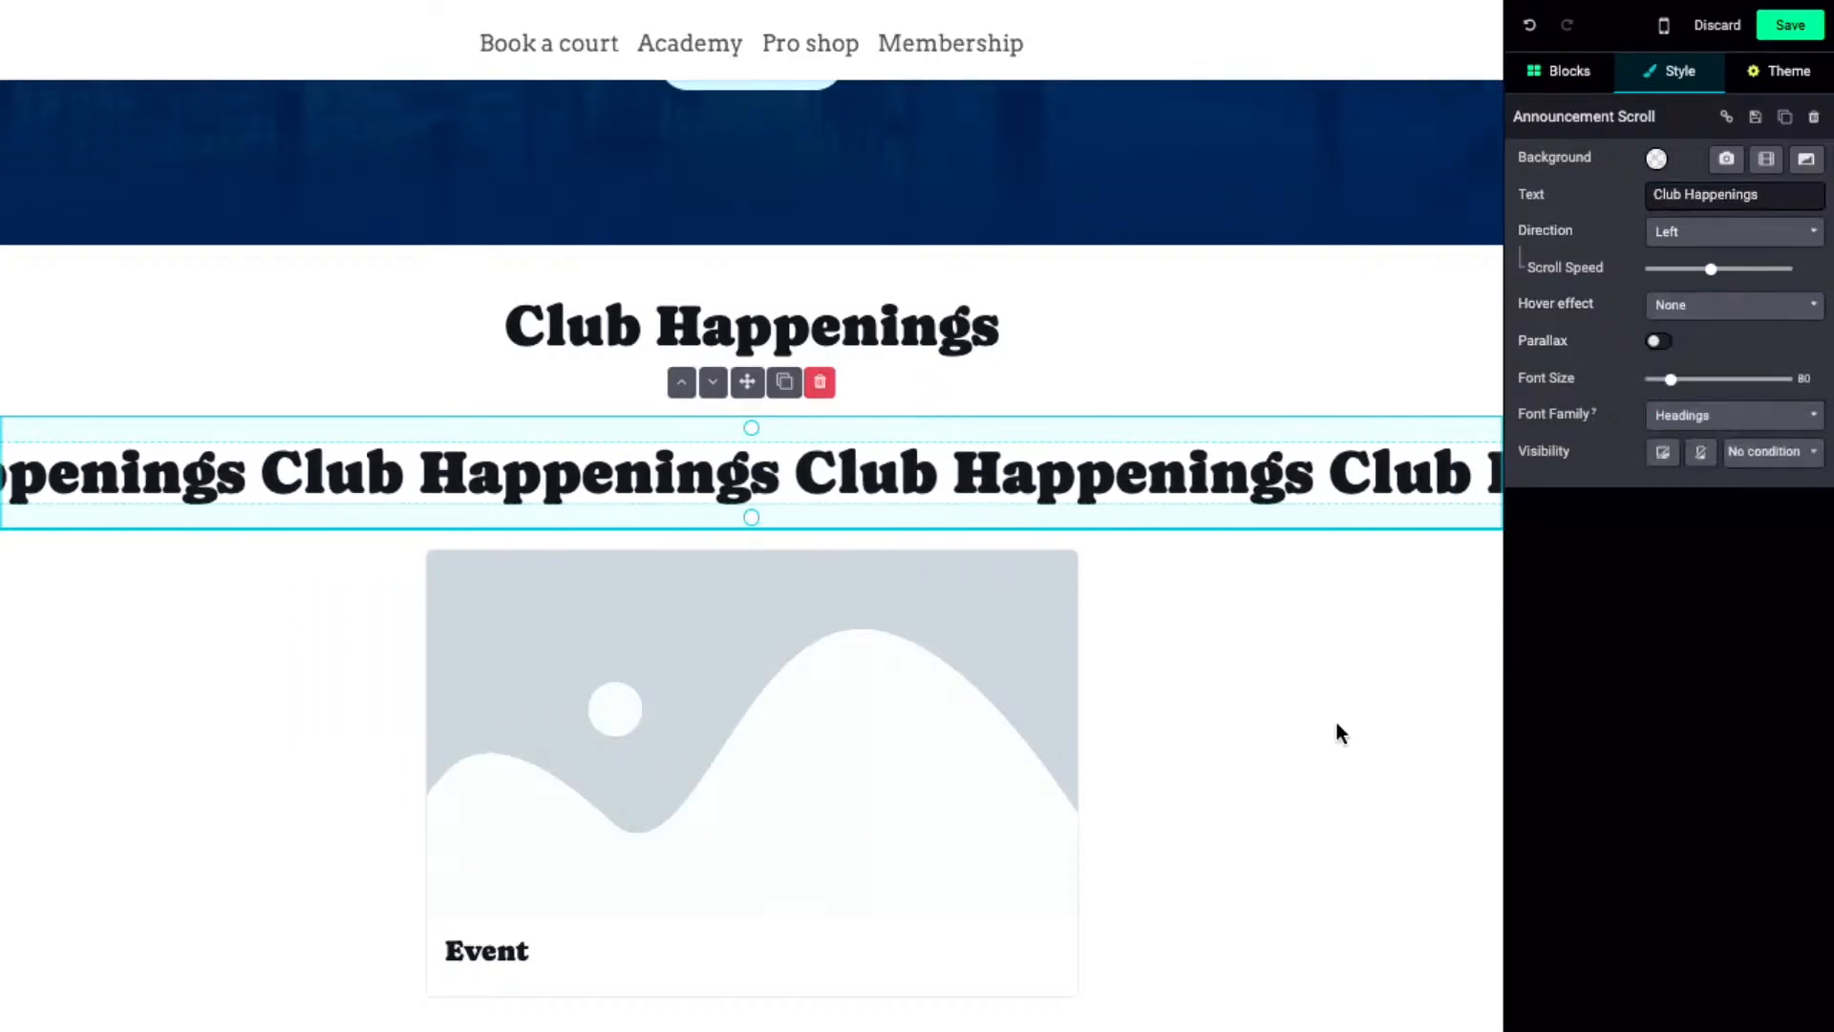
- Move the announcement scroll directly below the "Padel pro shop" block and delete the static "Club Happenings" heading
scroll(1337, 724, down, 2)
scroll(1337, 724, up, 1)
scroll(1337, 722, up, 1)
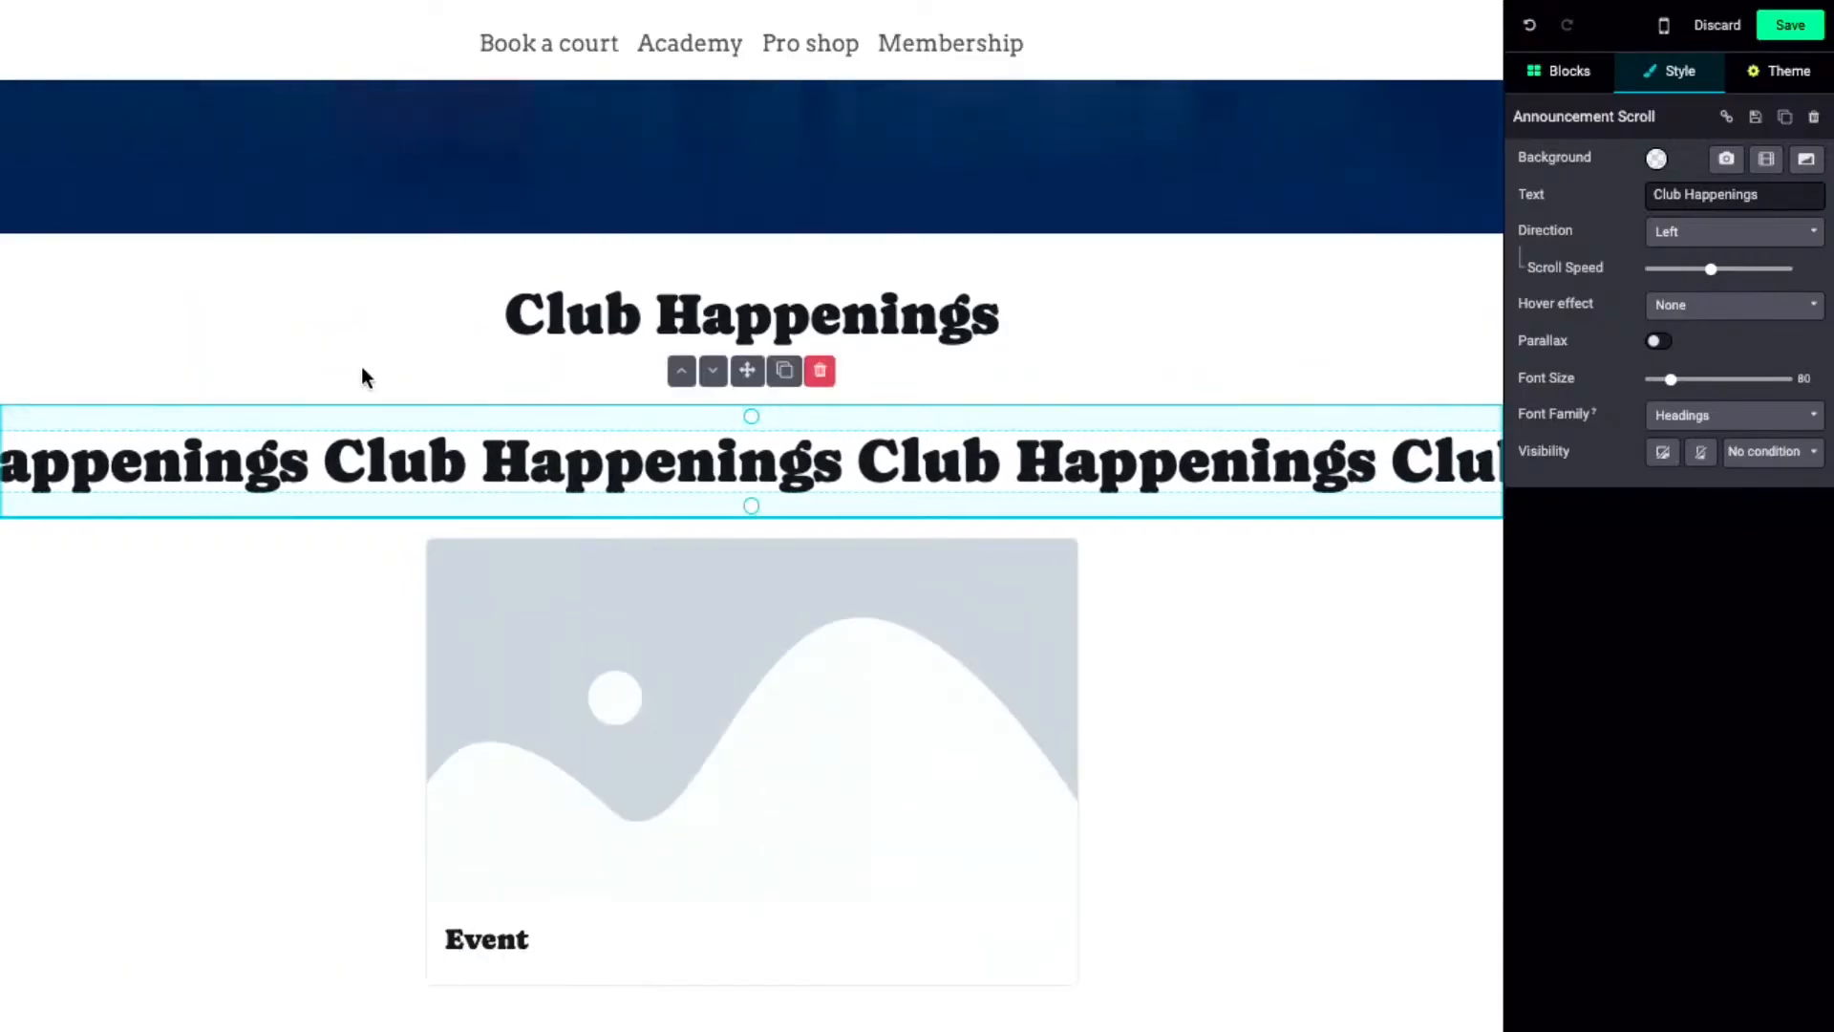
click(713, 370)
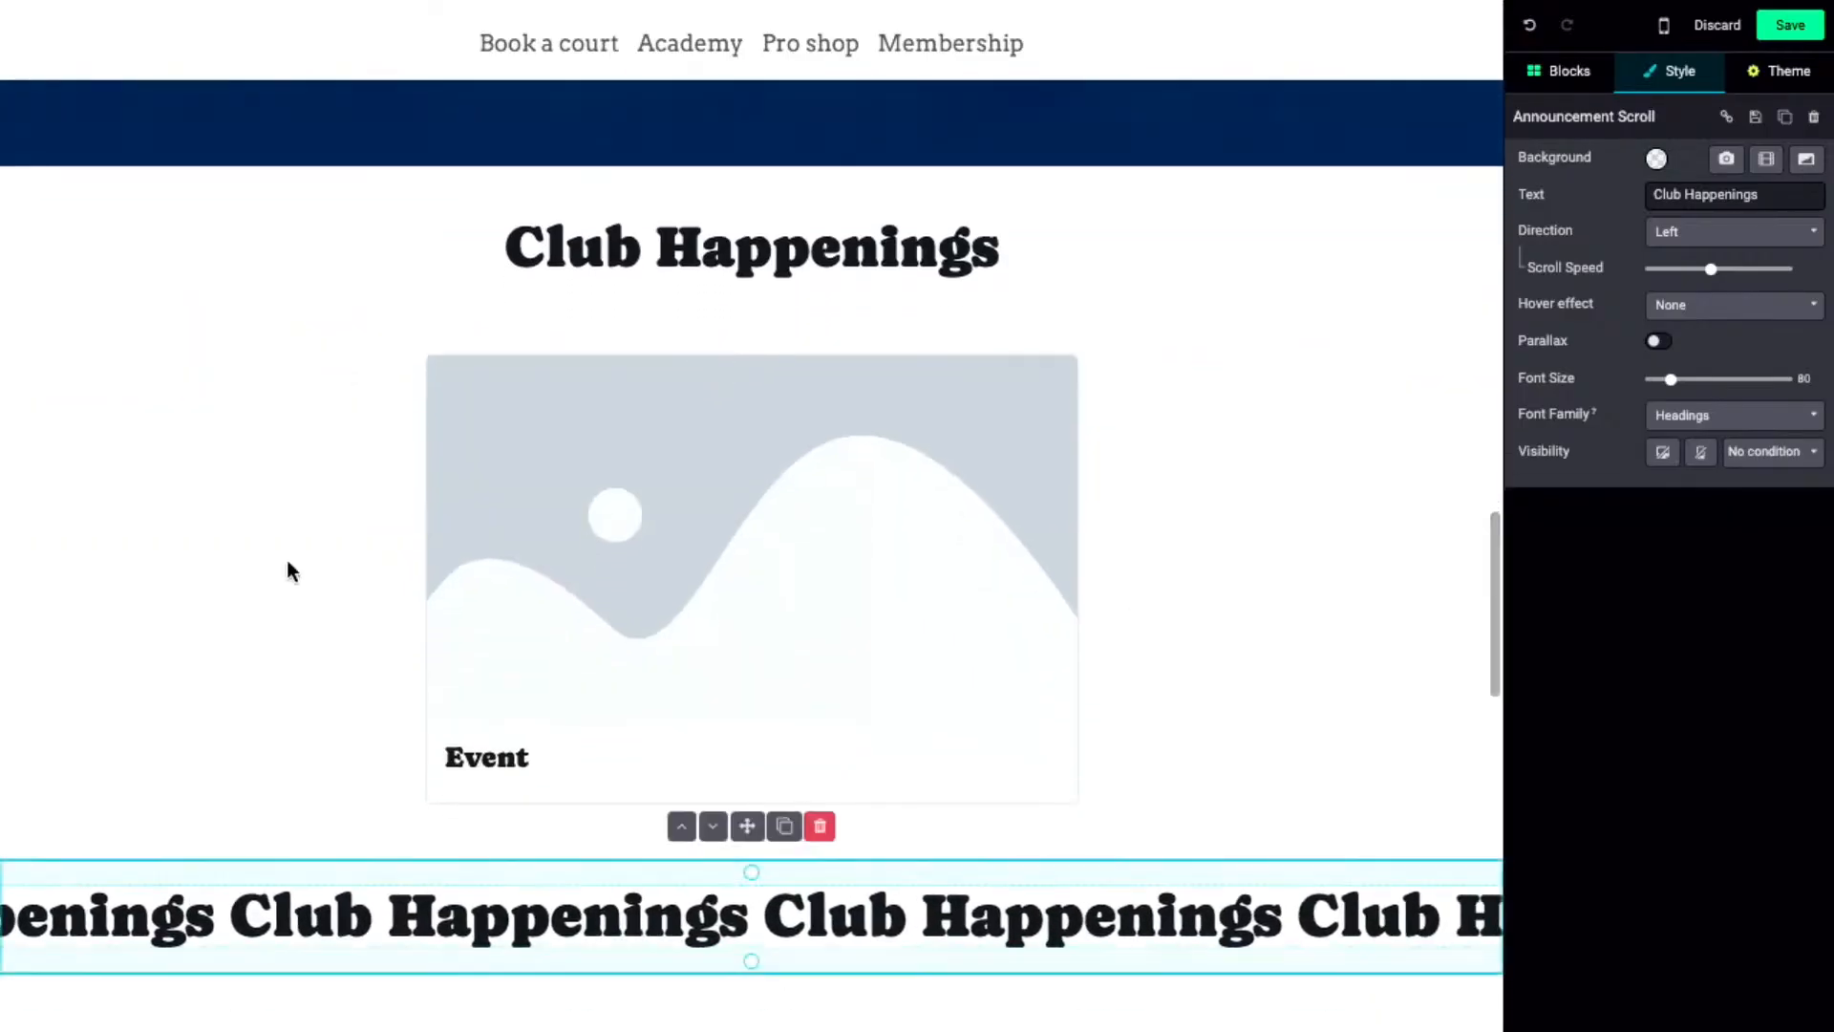
click(681, 826)
click(681, 304)
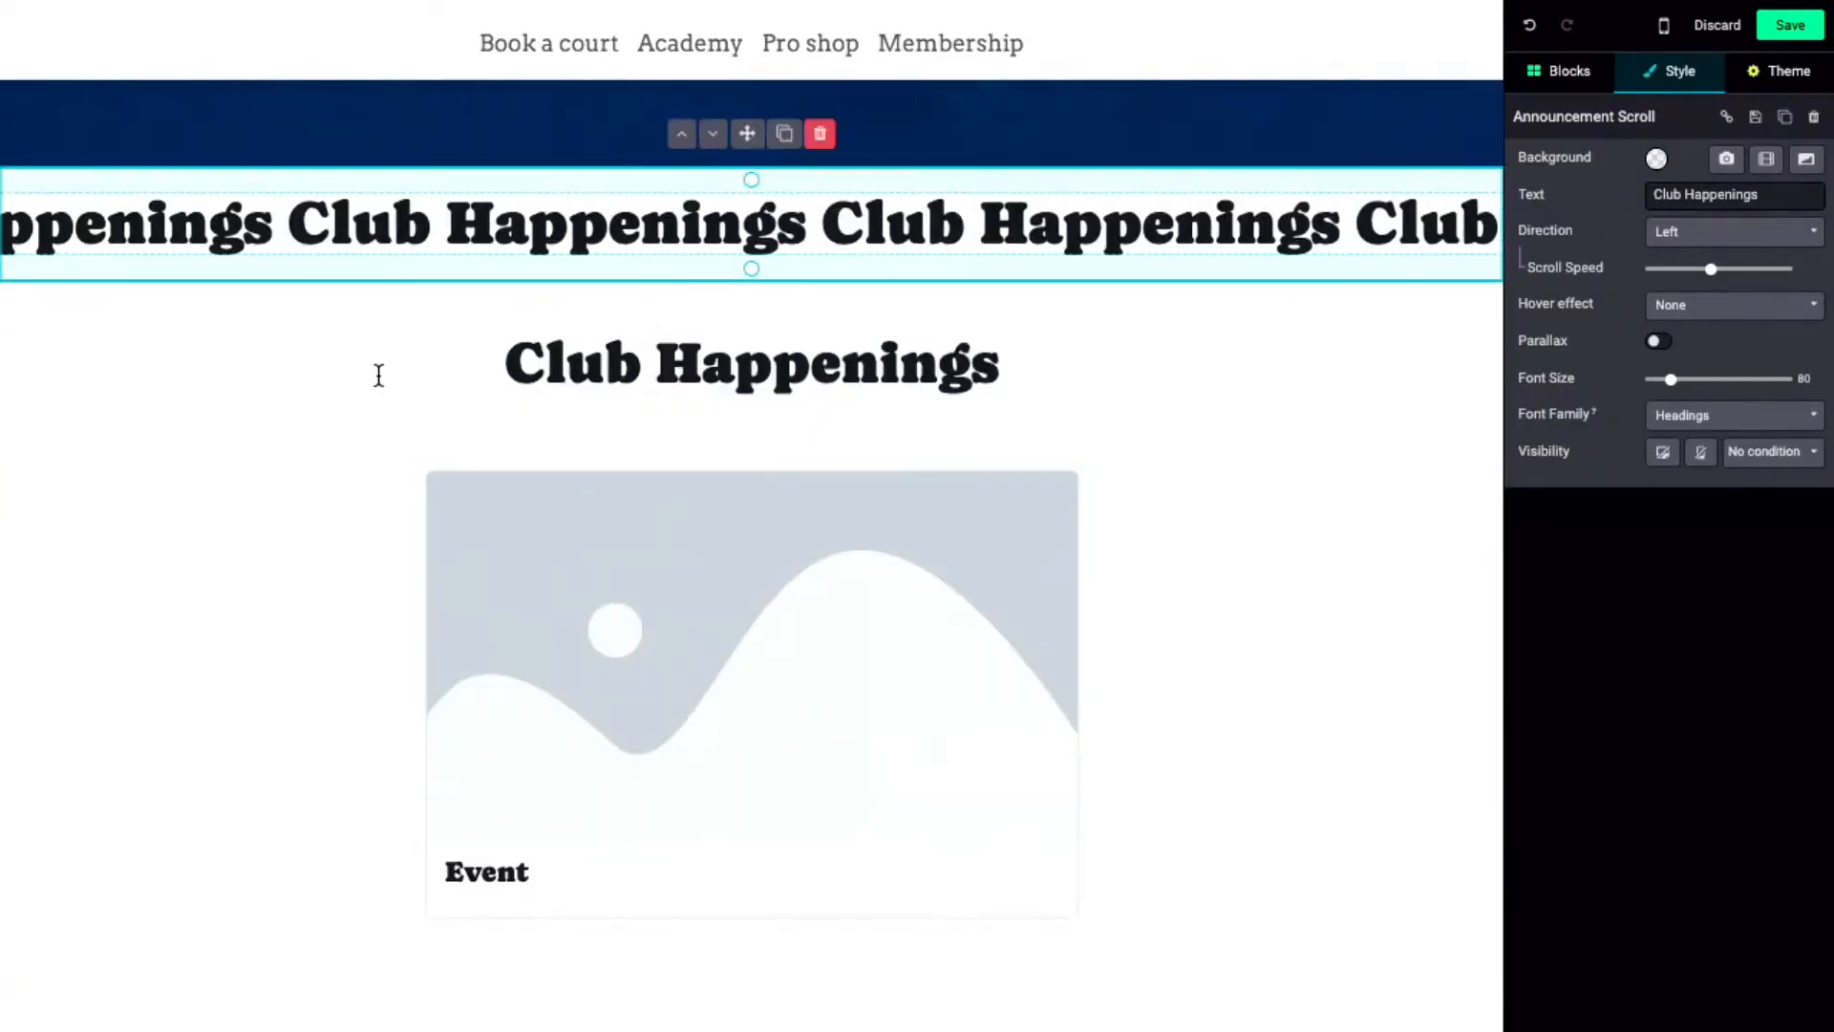
click(668, 361)
click(820, 248)
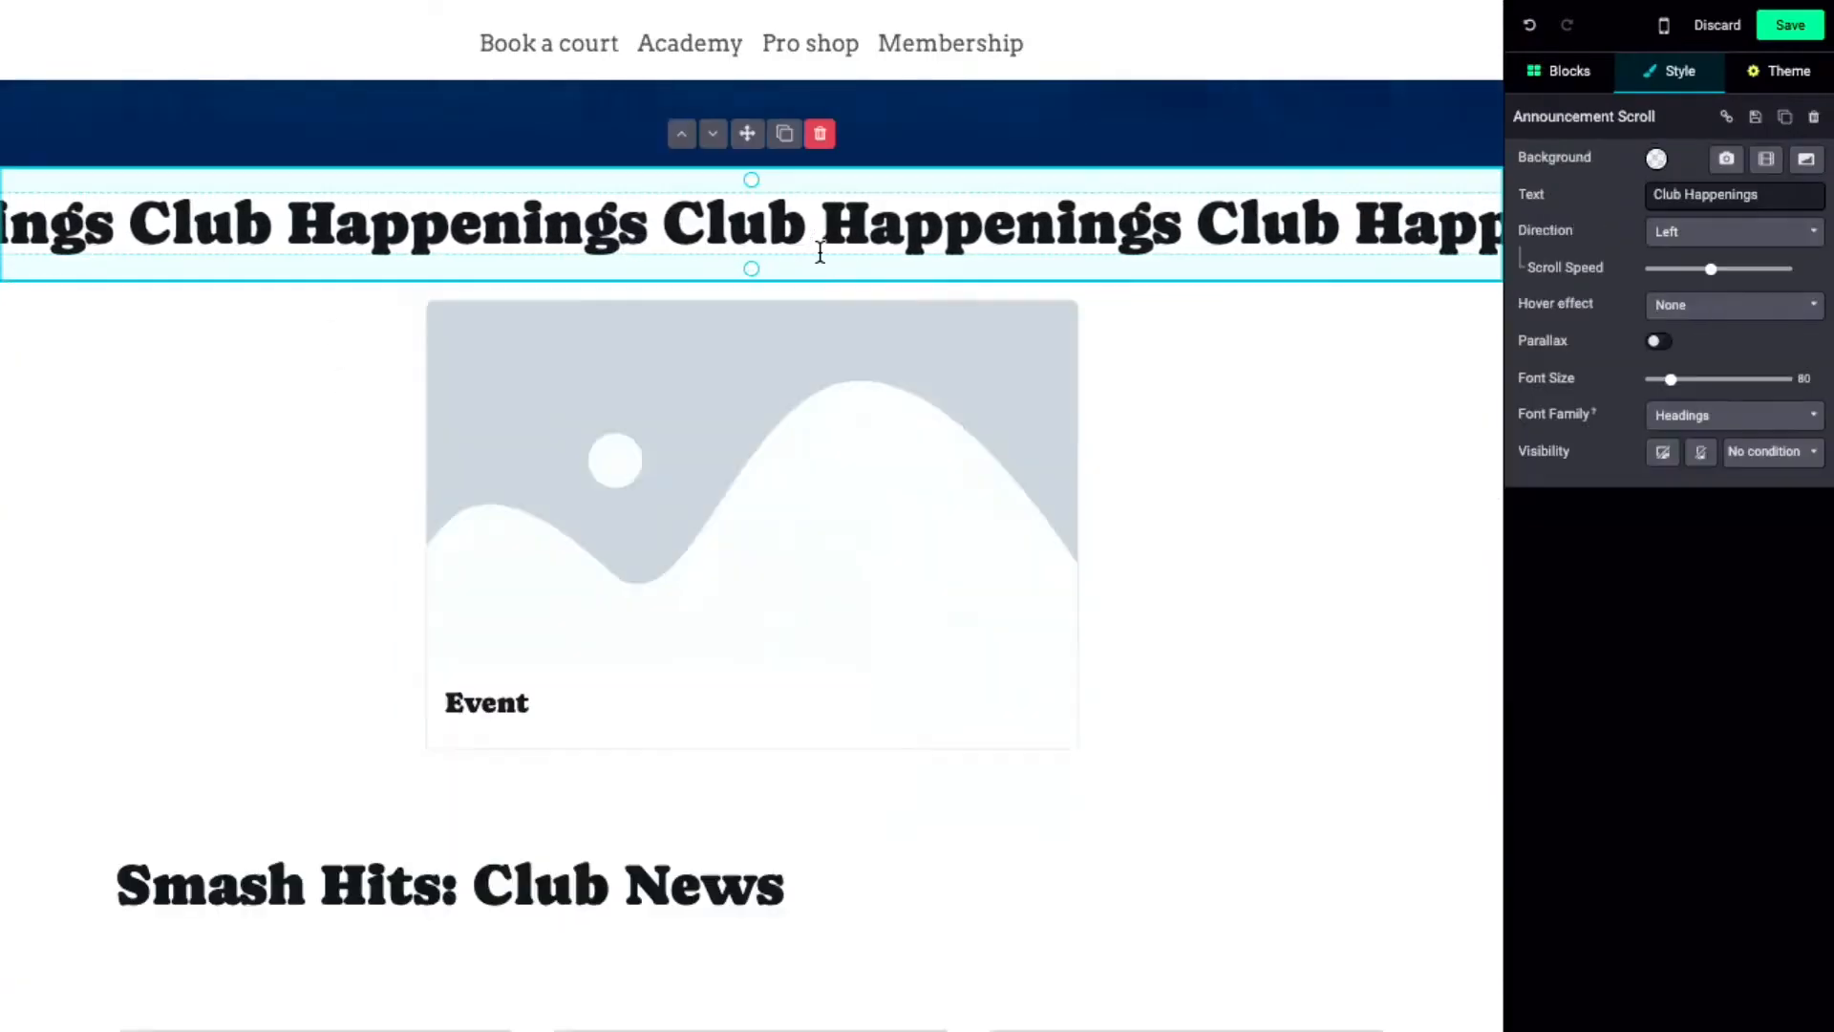
- Add a tennis ball emoji after "Club Happenings" in the announcement text, with extra spaces around the emoji
scroll(340, 566, up, 2)
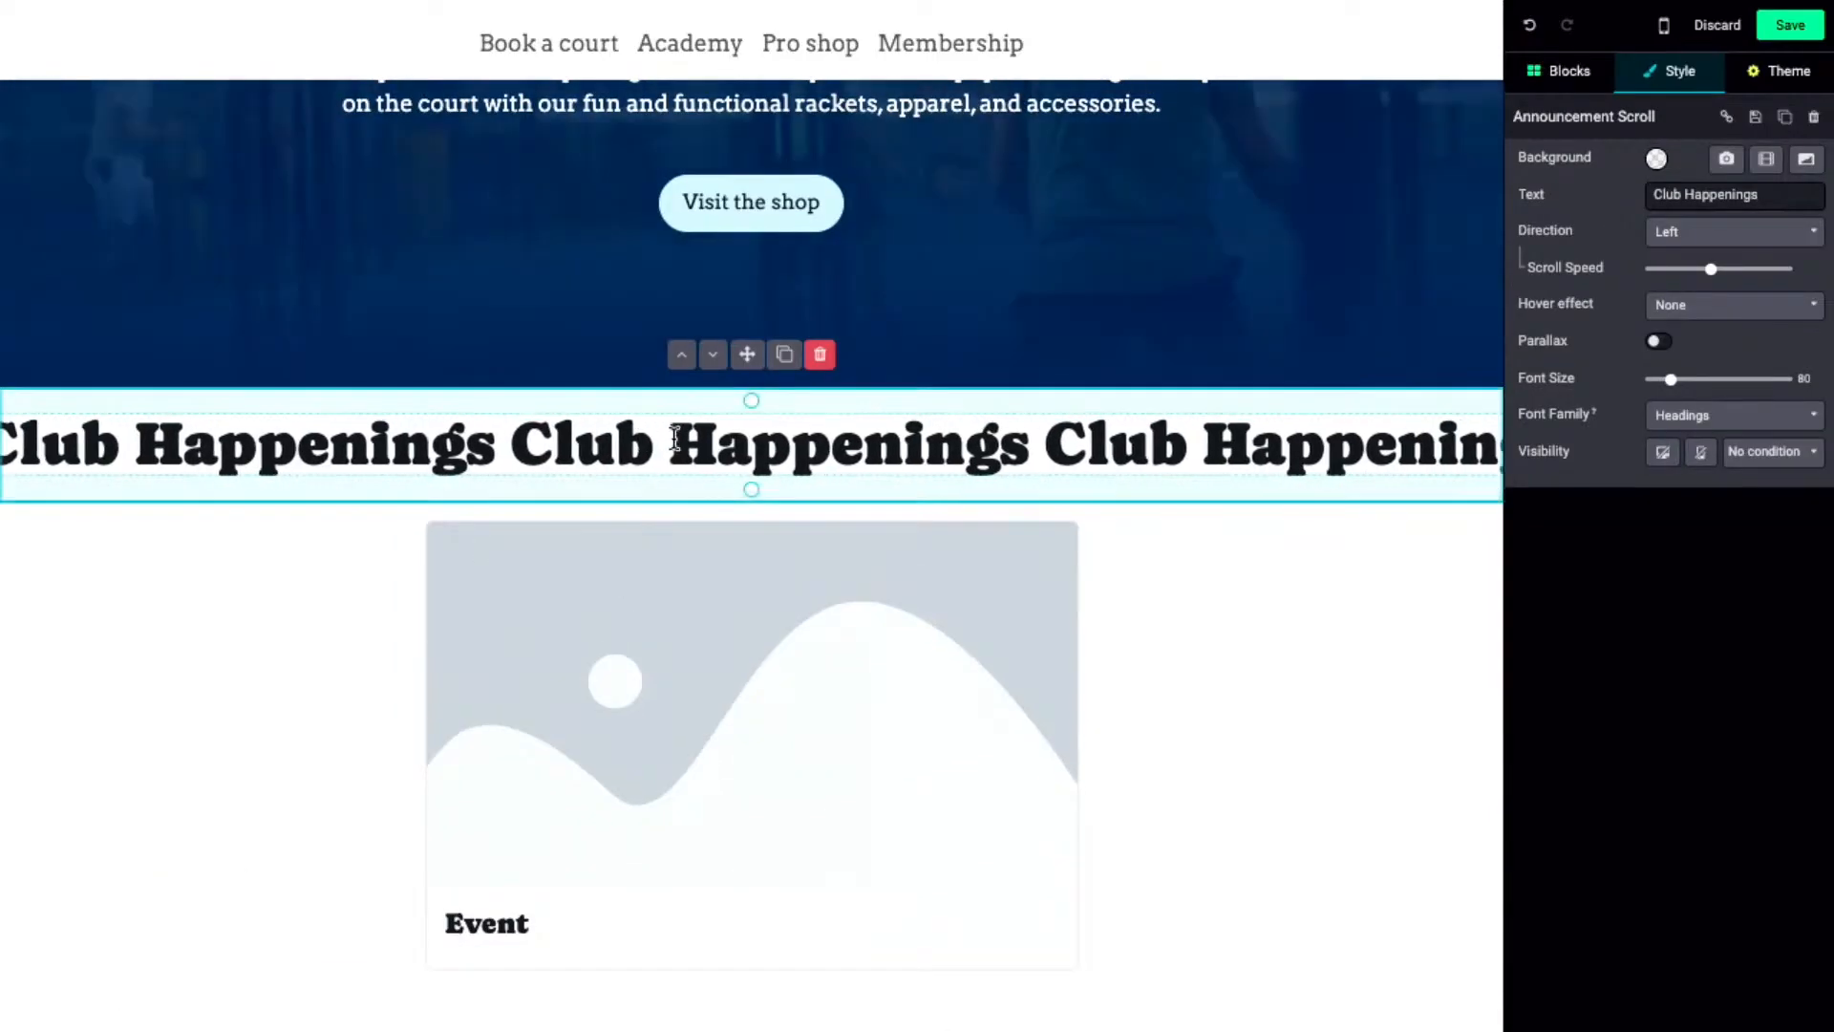
click(1773, 194)
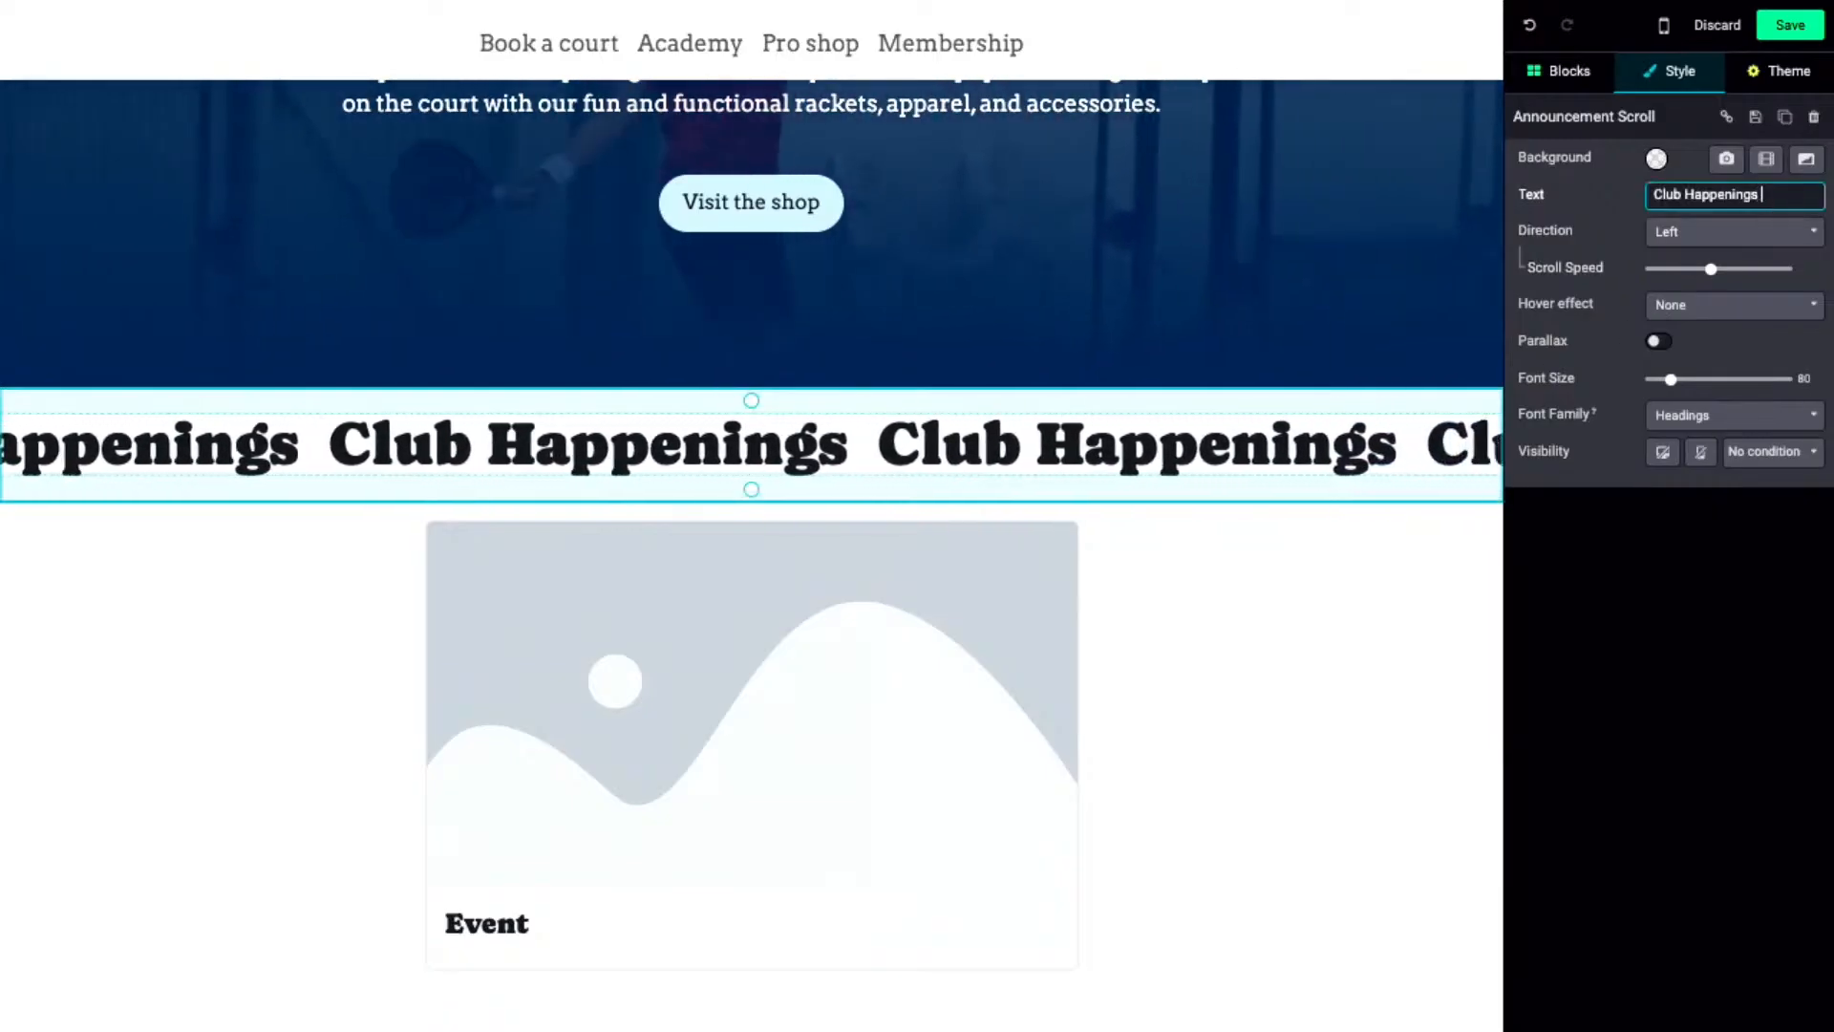
key(ctrl+super+space)
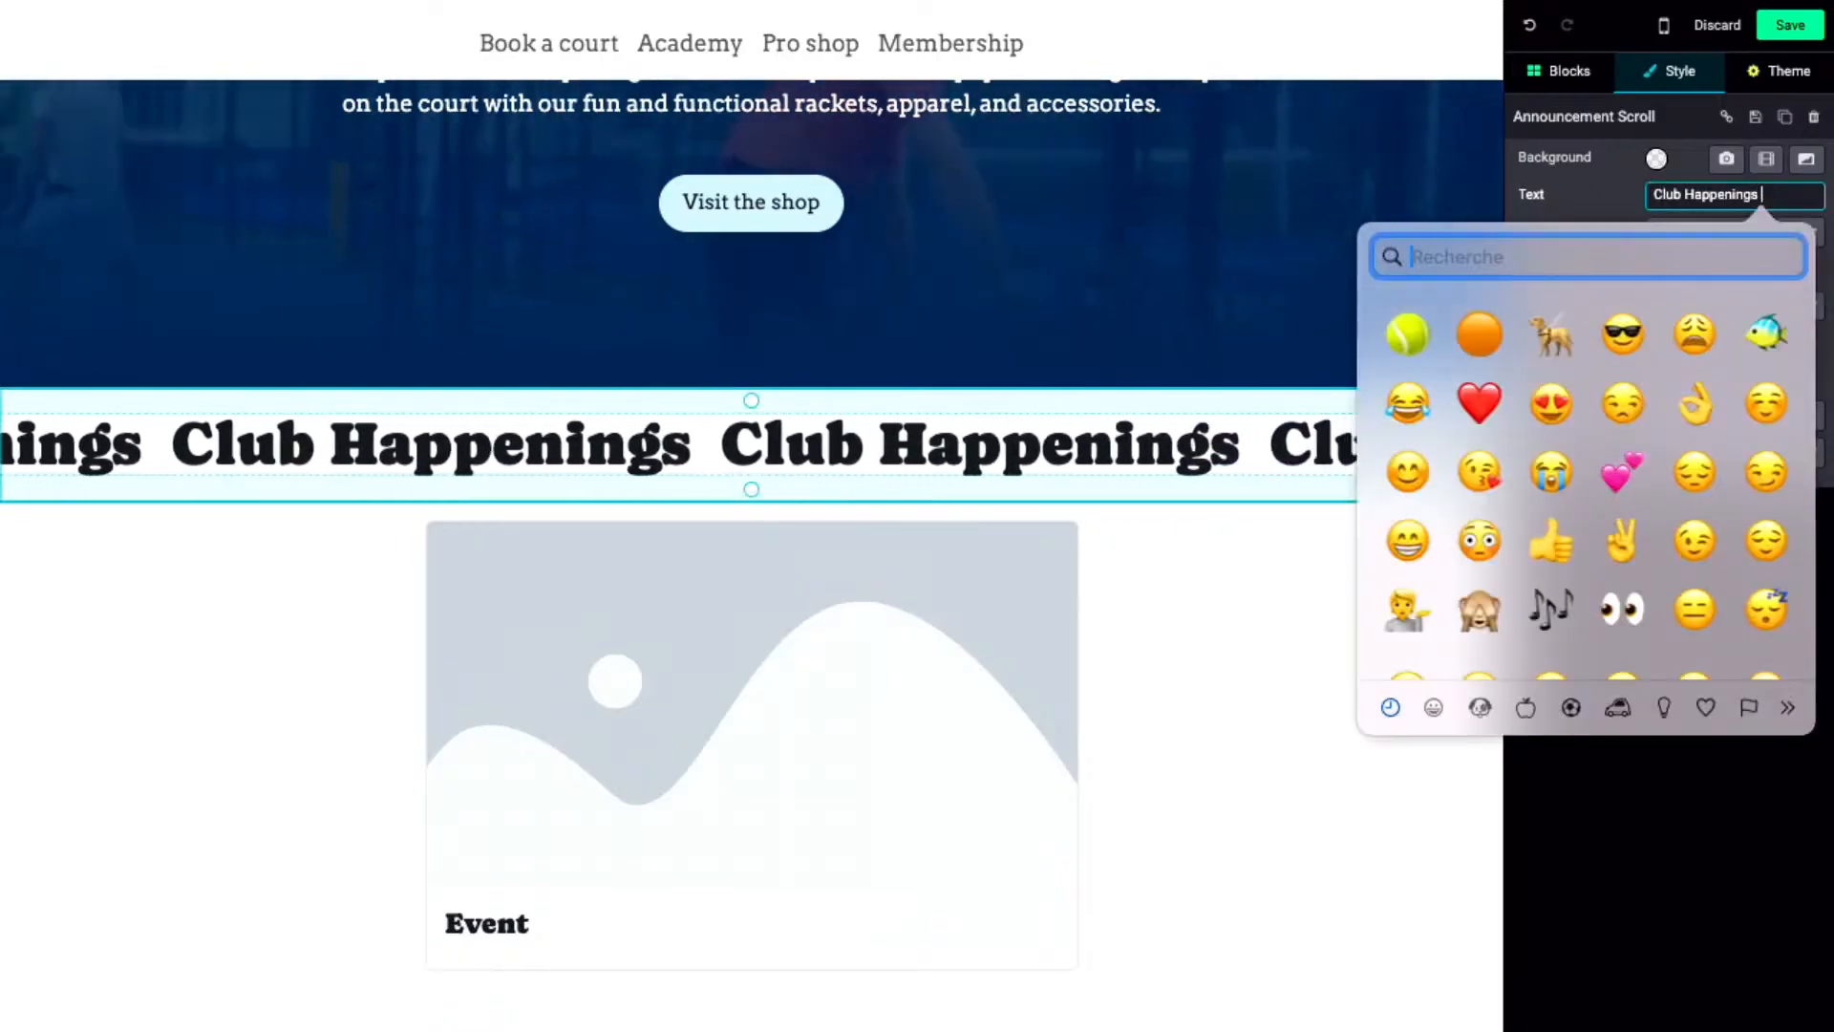
click(1410, 332)
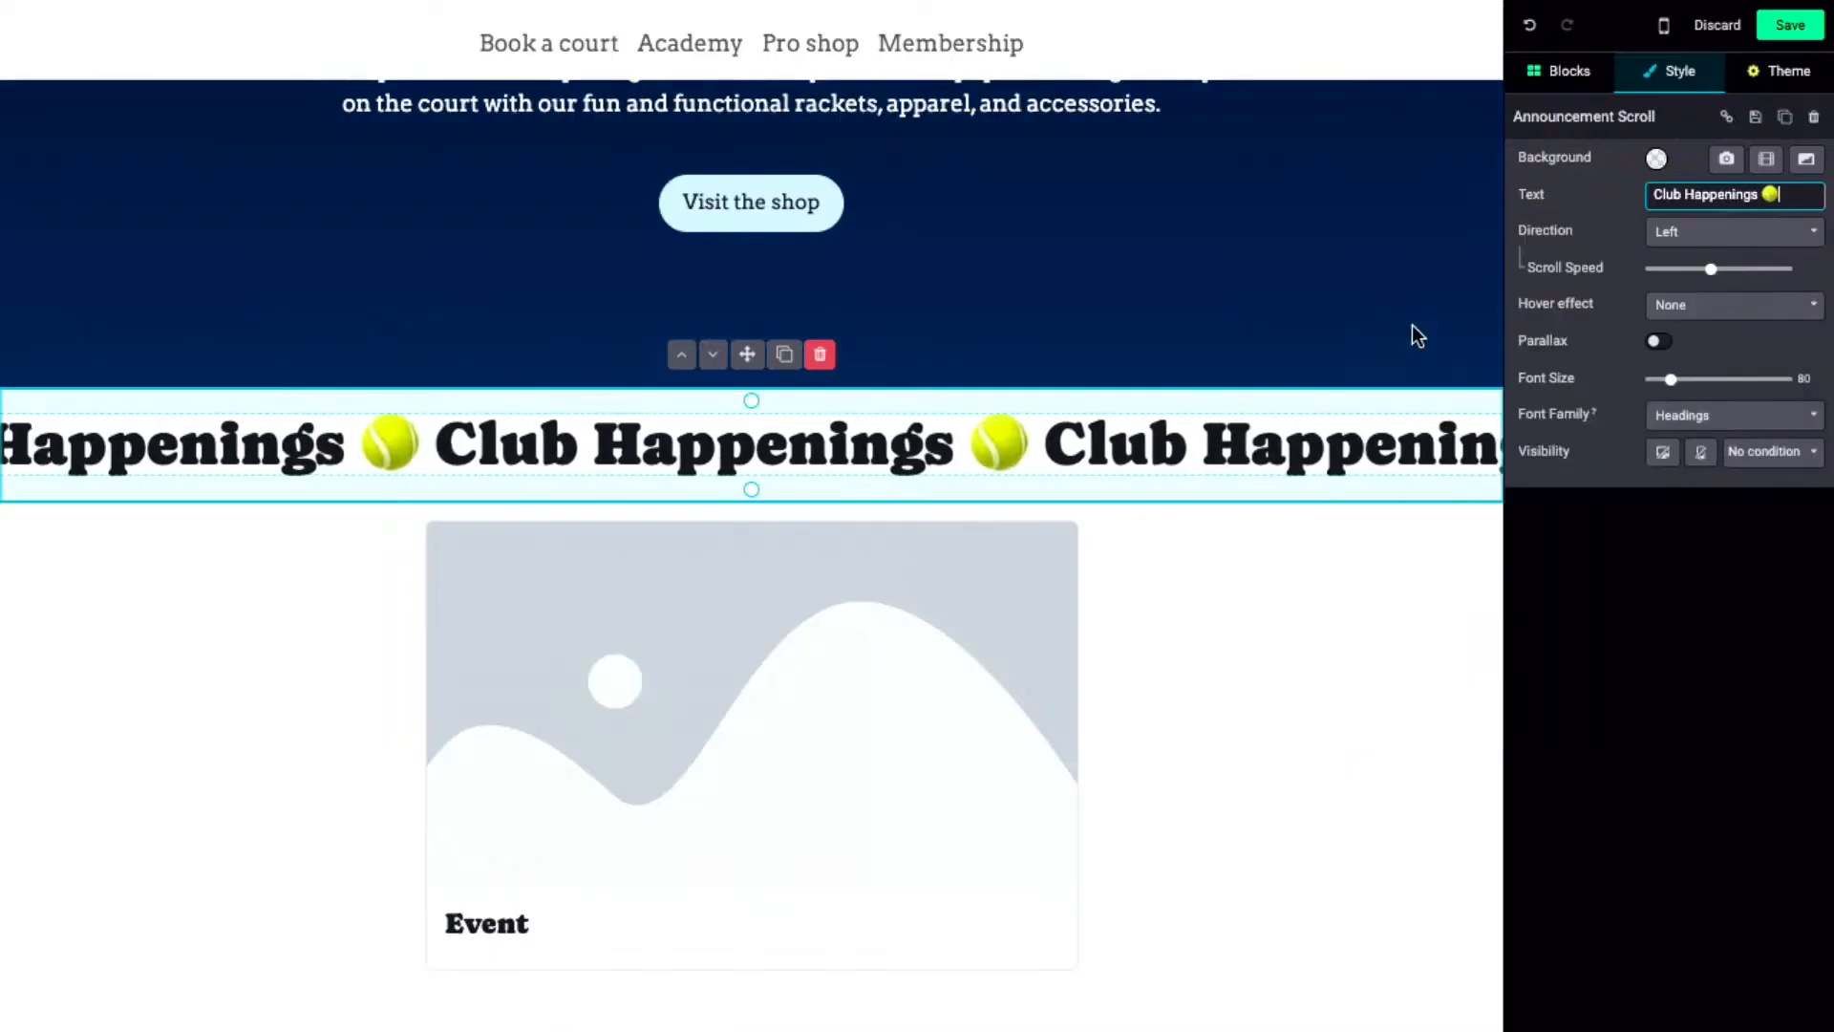
key(Left)
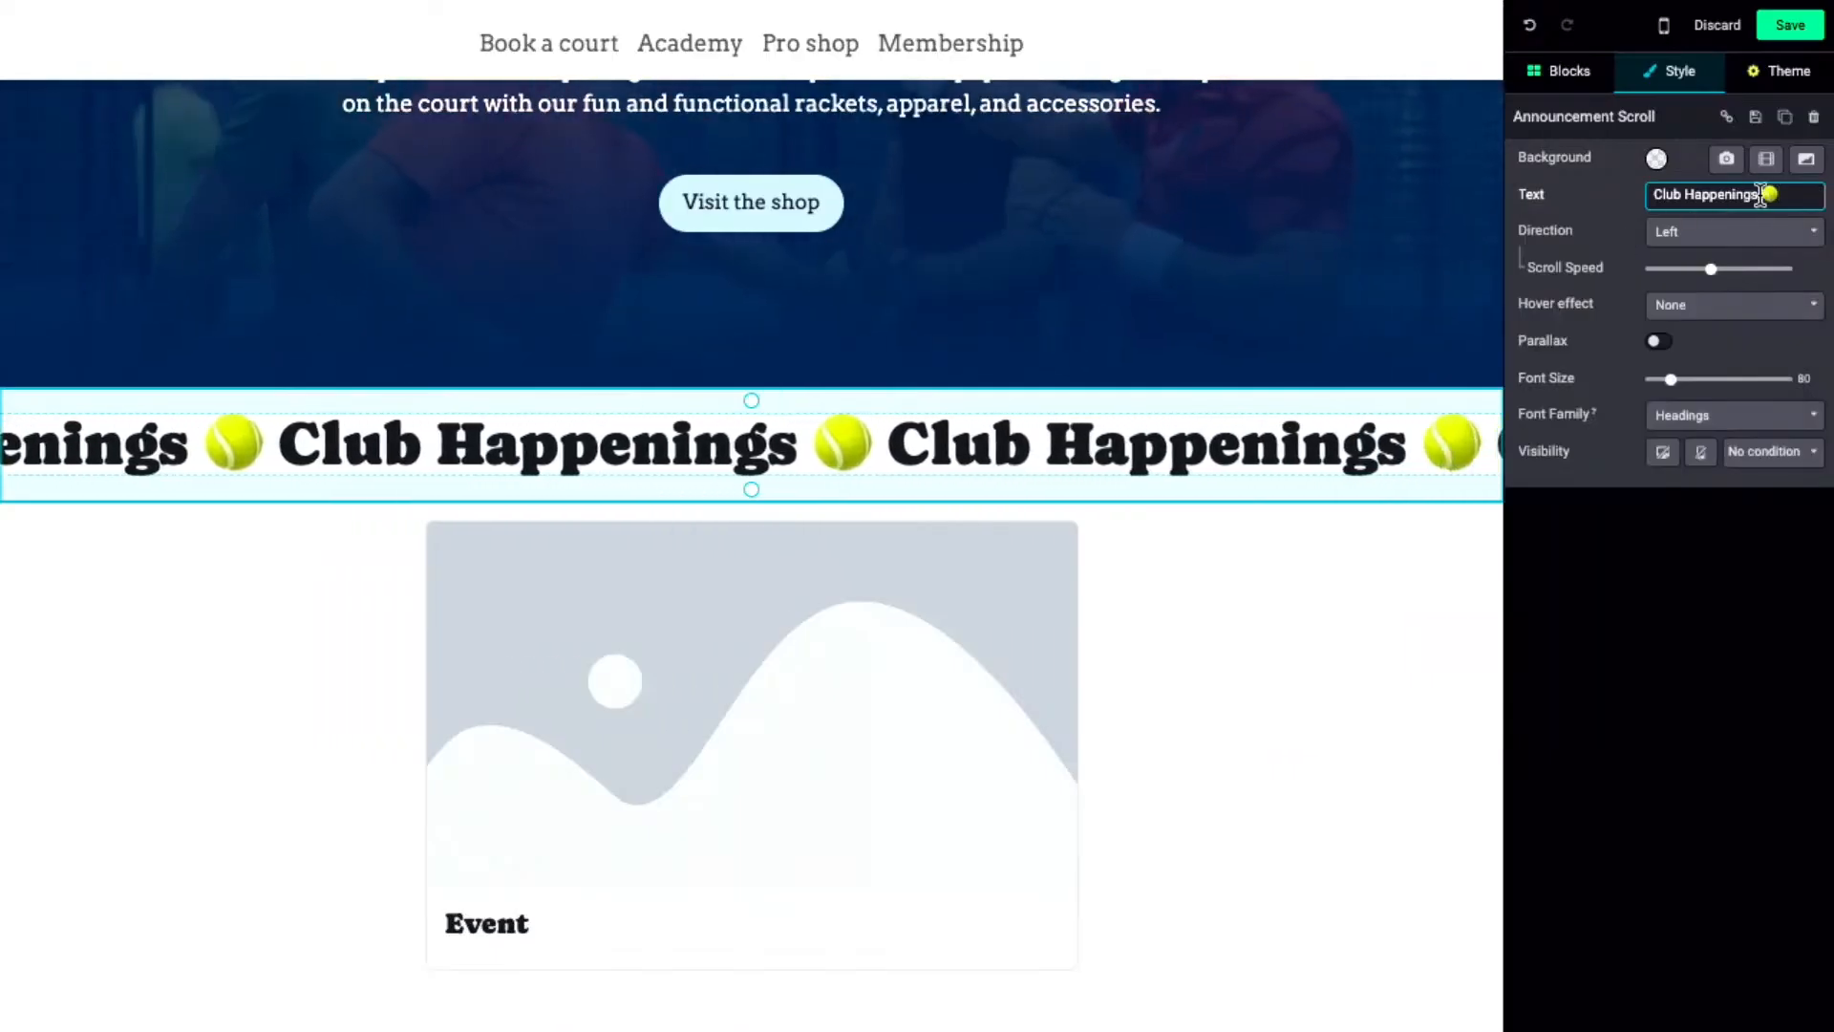
key(Right)
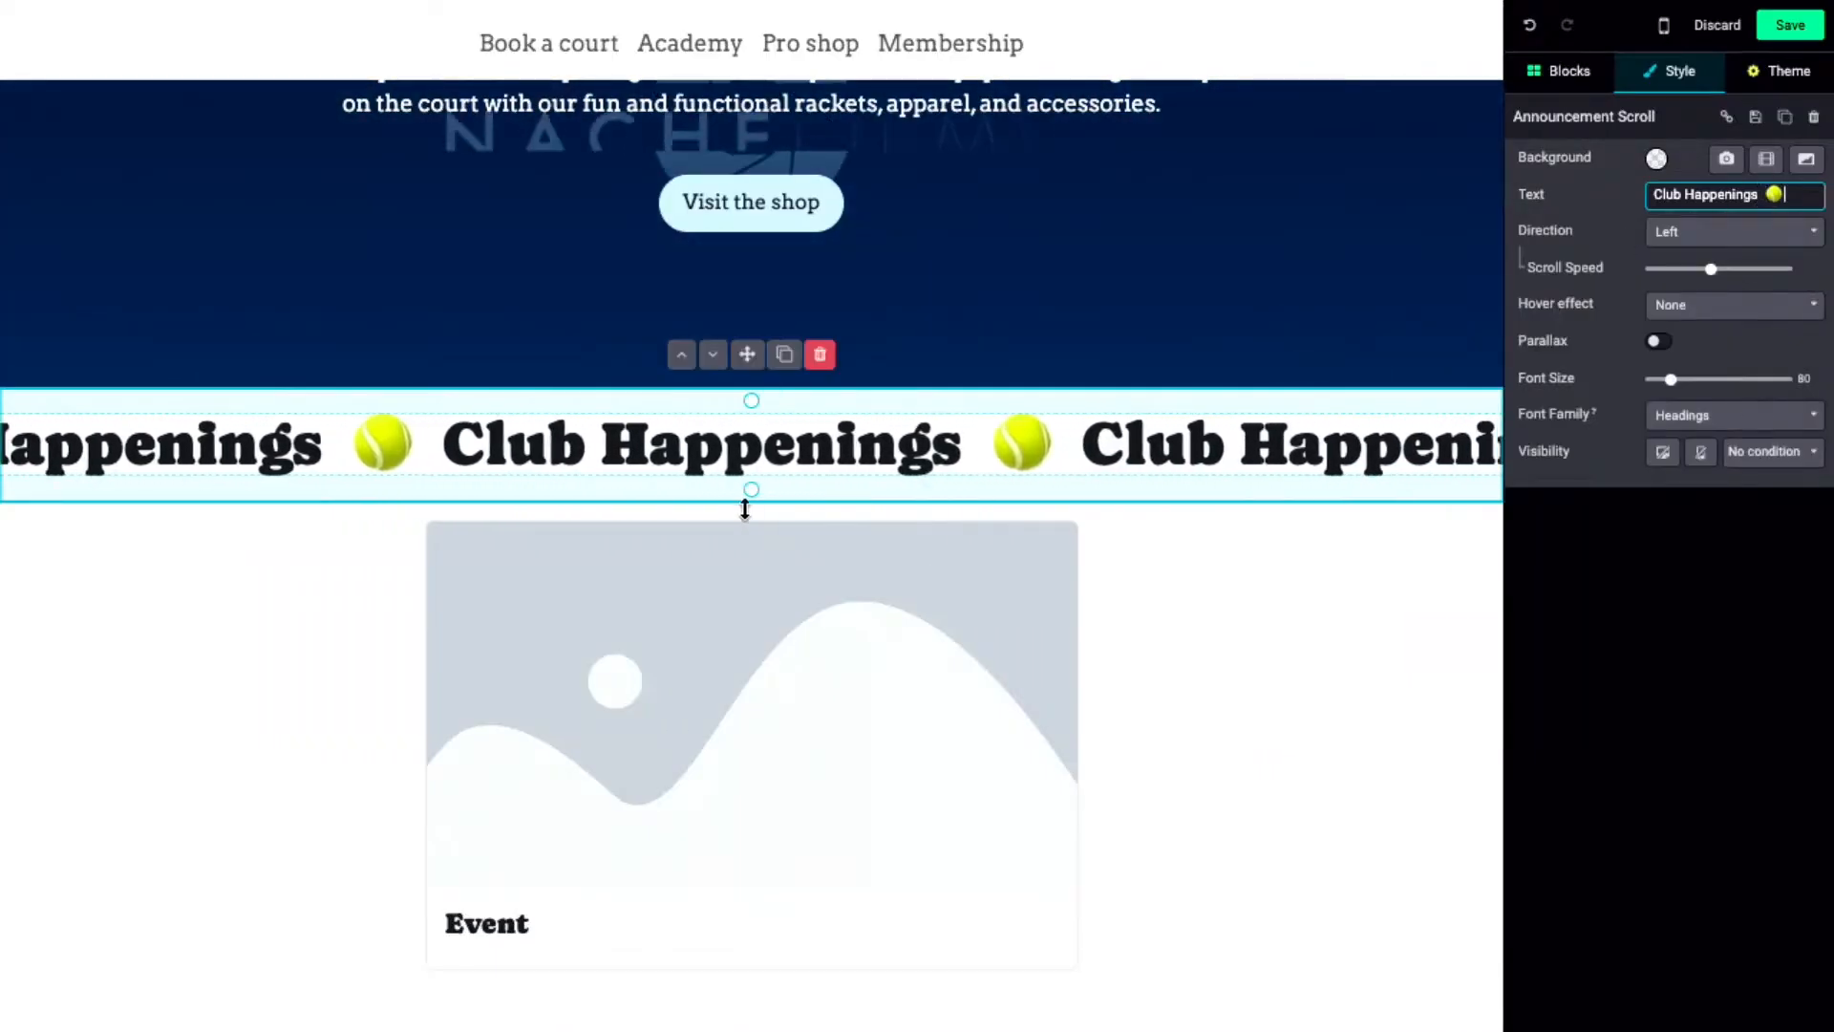
- Set the "Club Happenings" announcement scroll's font size to 112 and increase the padding above and below its text
drag(747, 494, 746, 581)
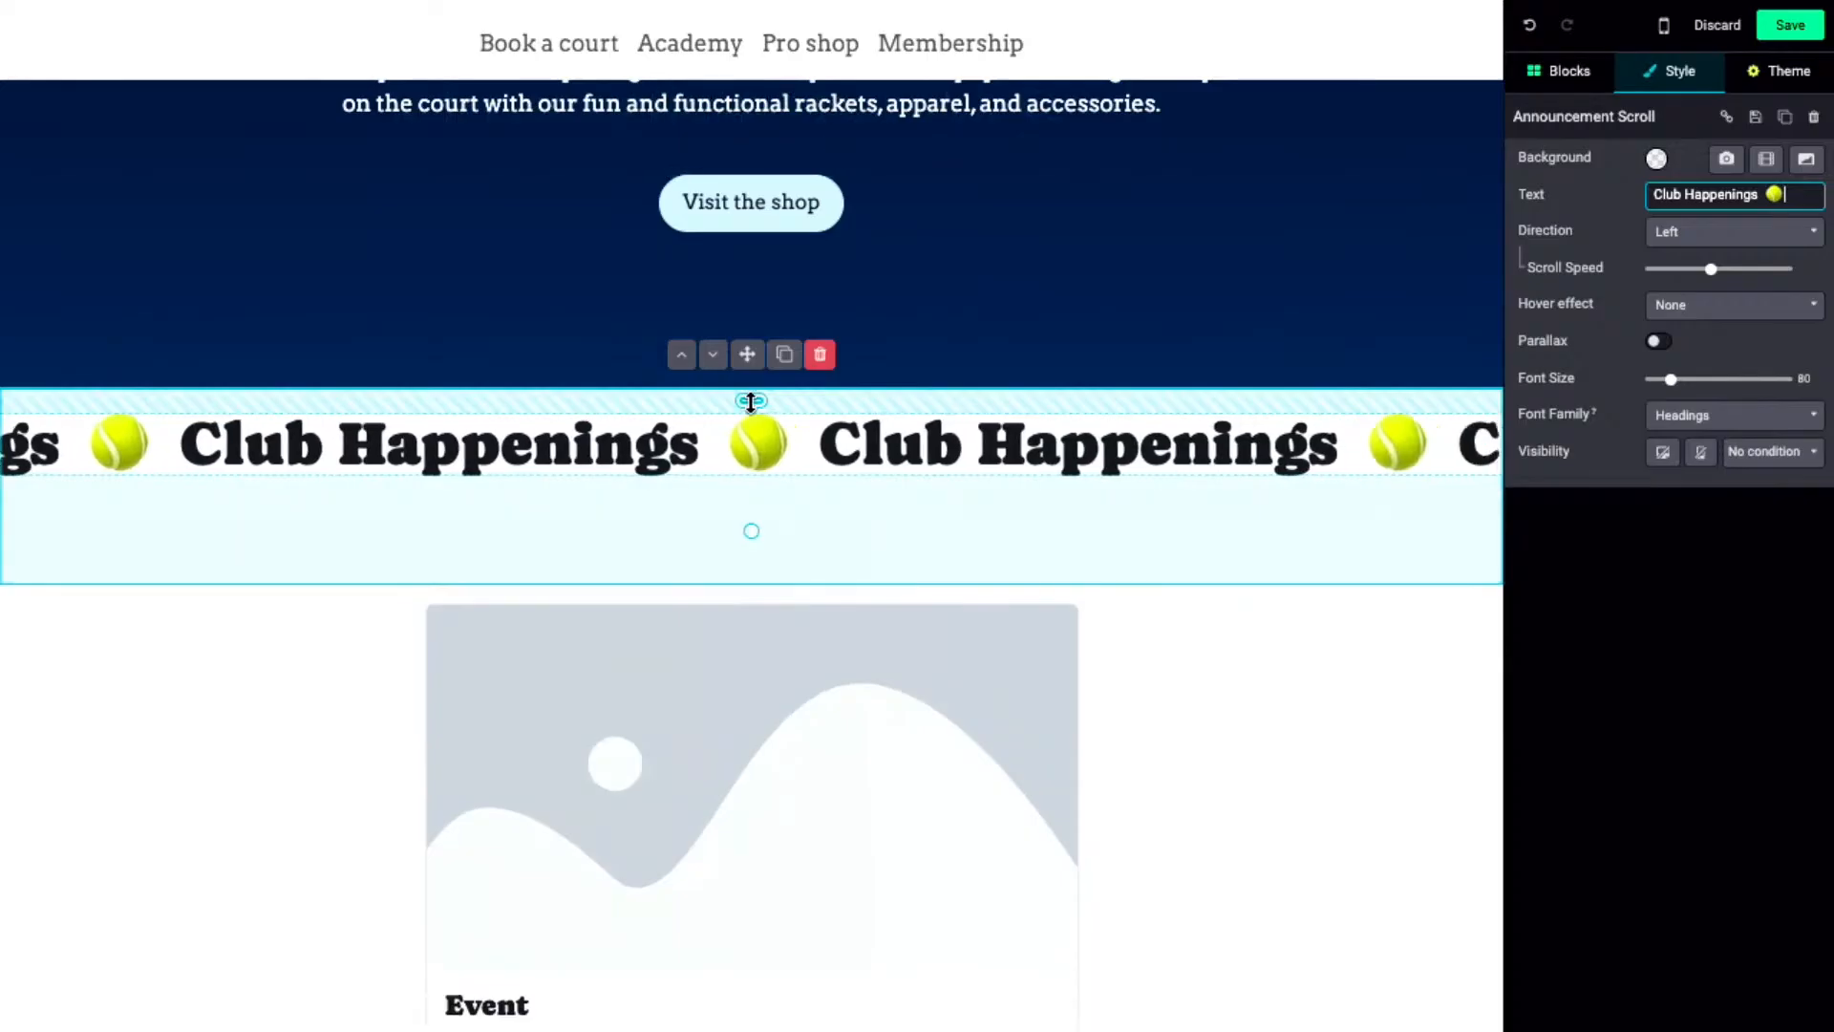
drag(750, 402, 749, 472)
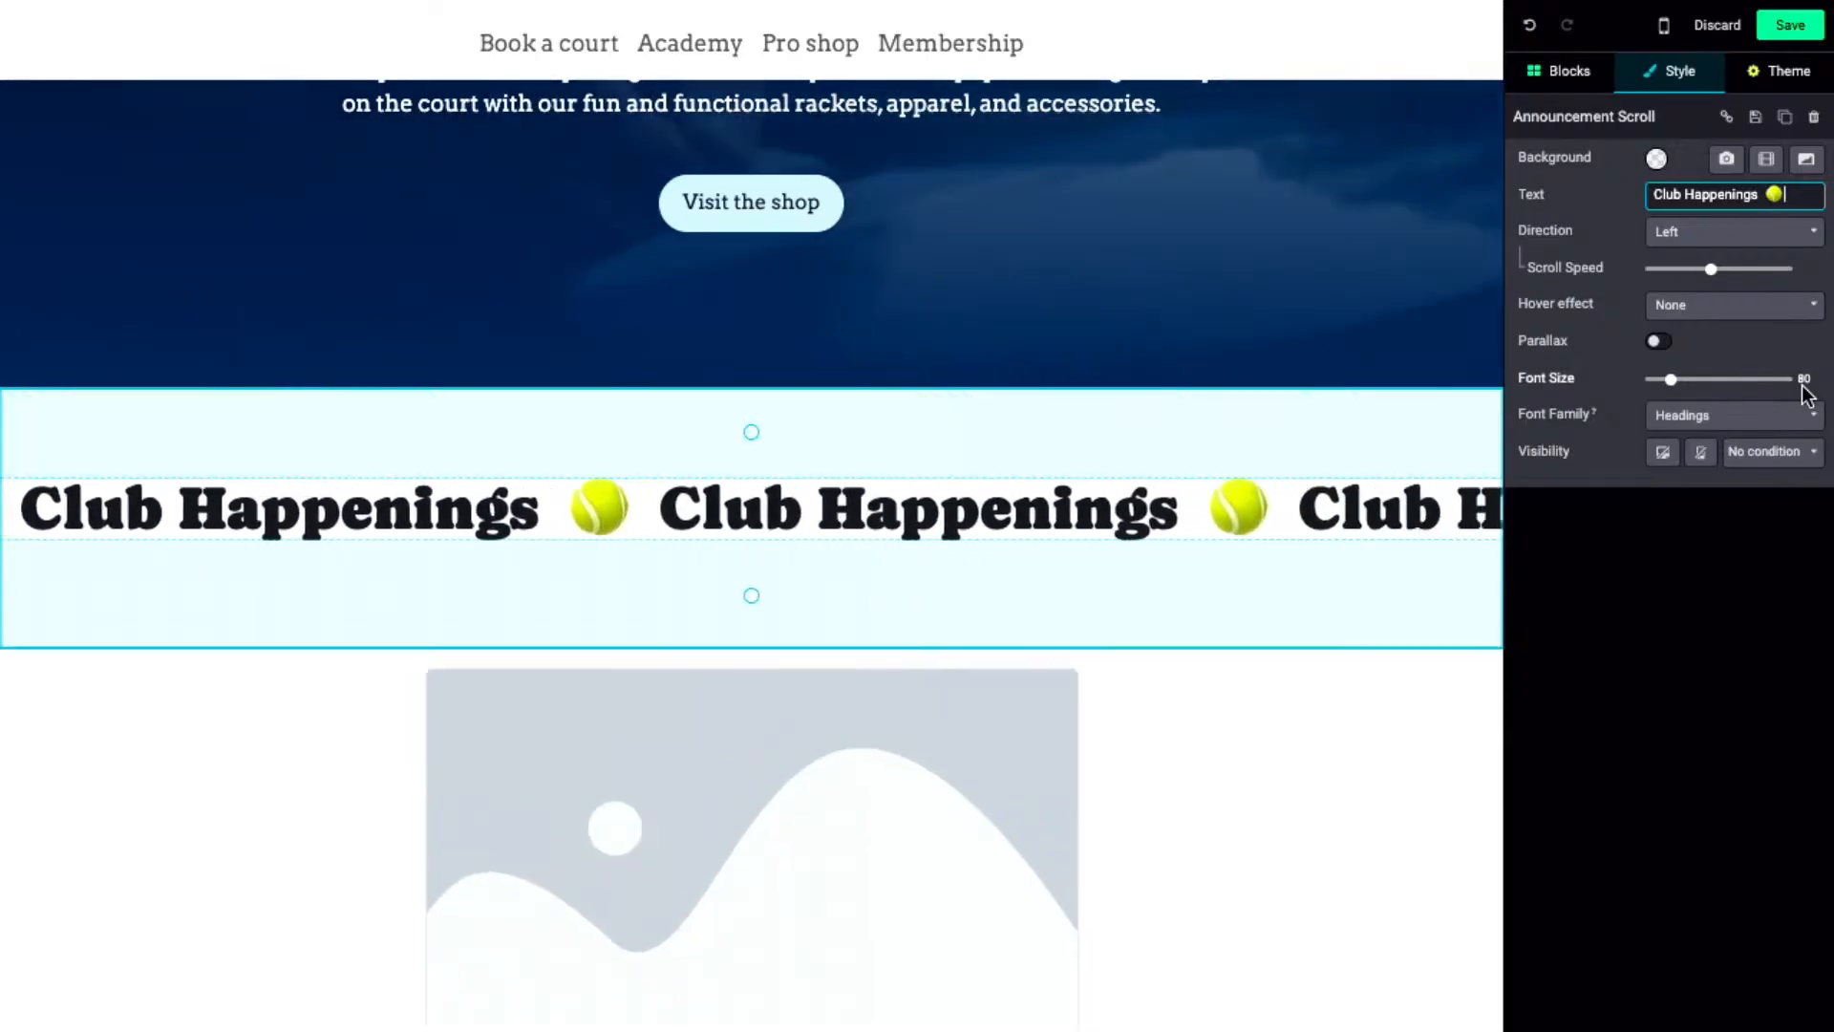
click(1669, 380)
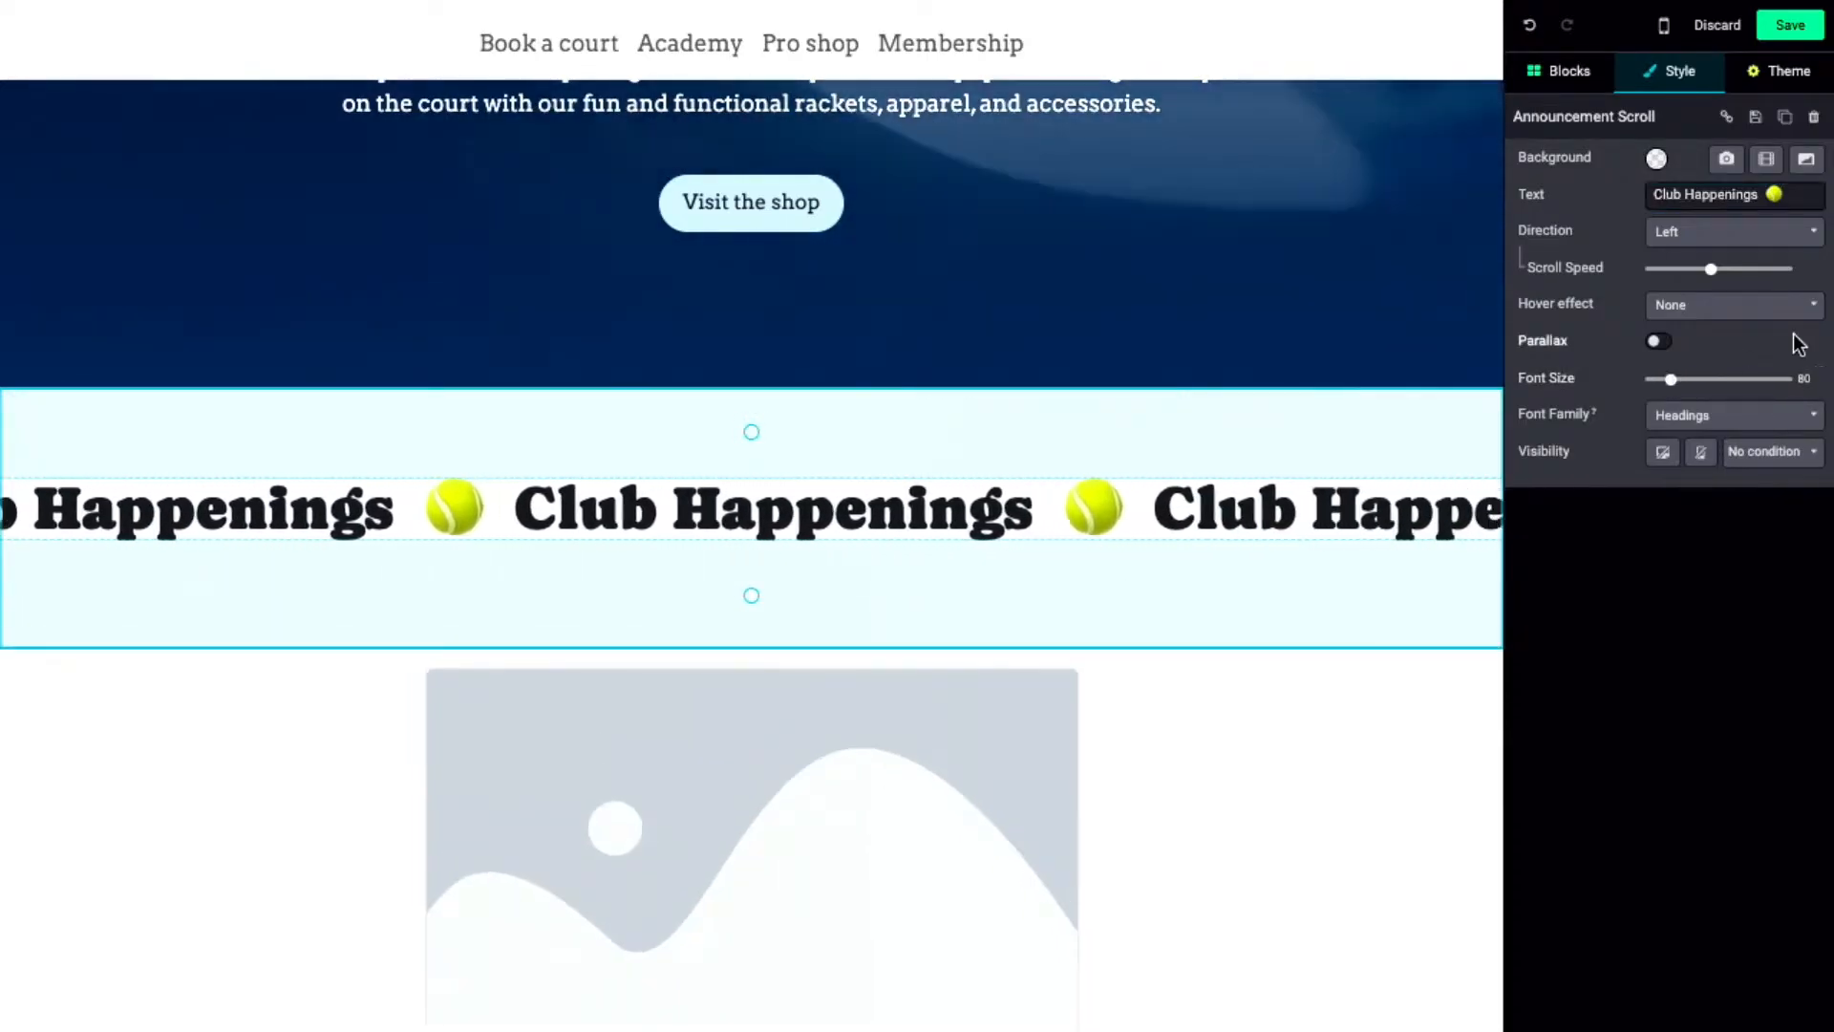
drag(1675, 381, 1685, 379)
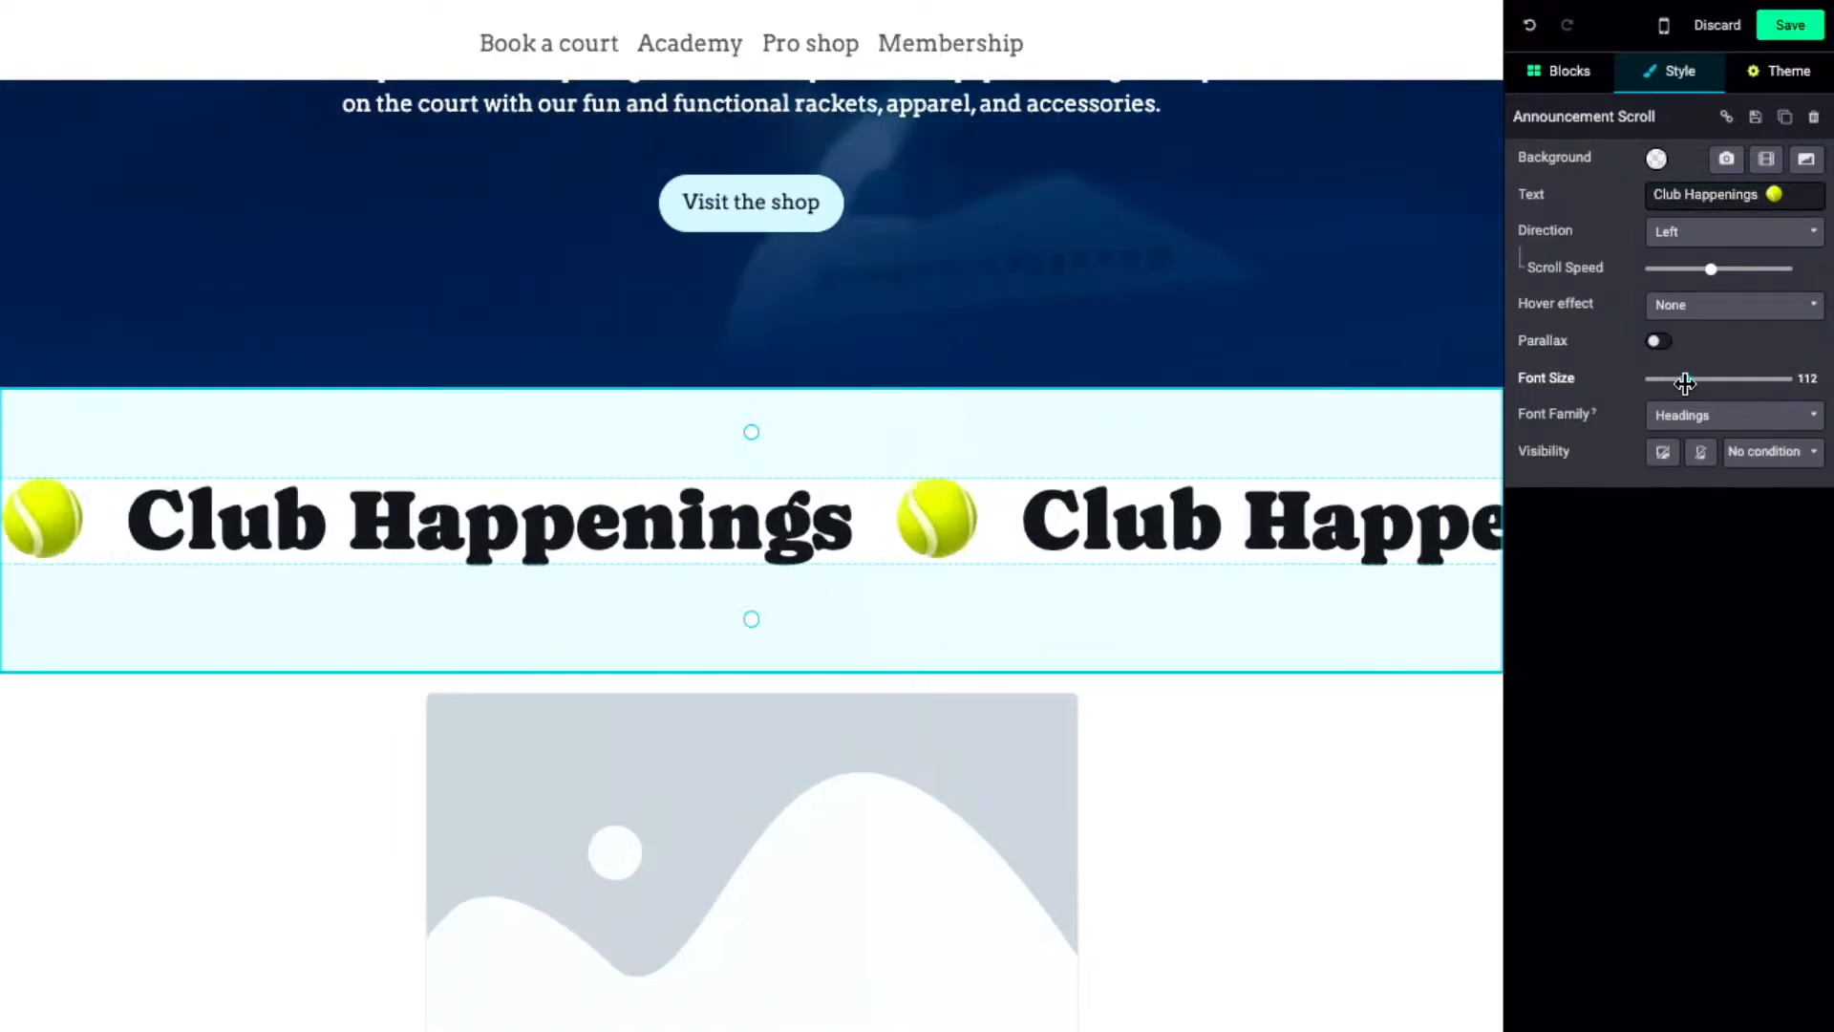
drag(751, 619, 799, 585)
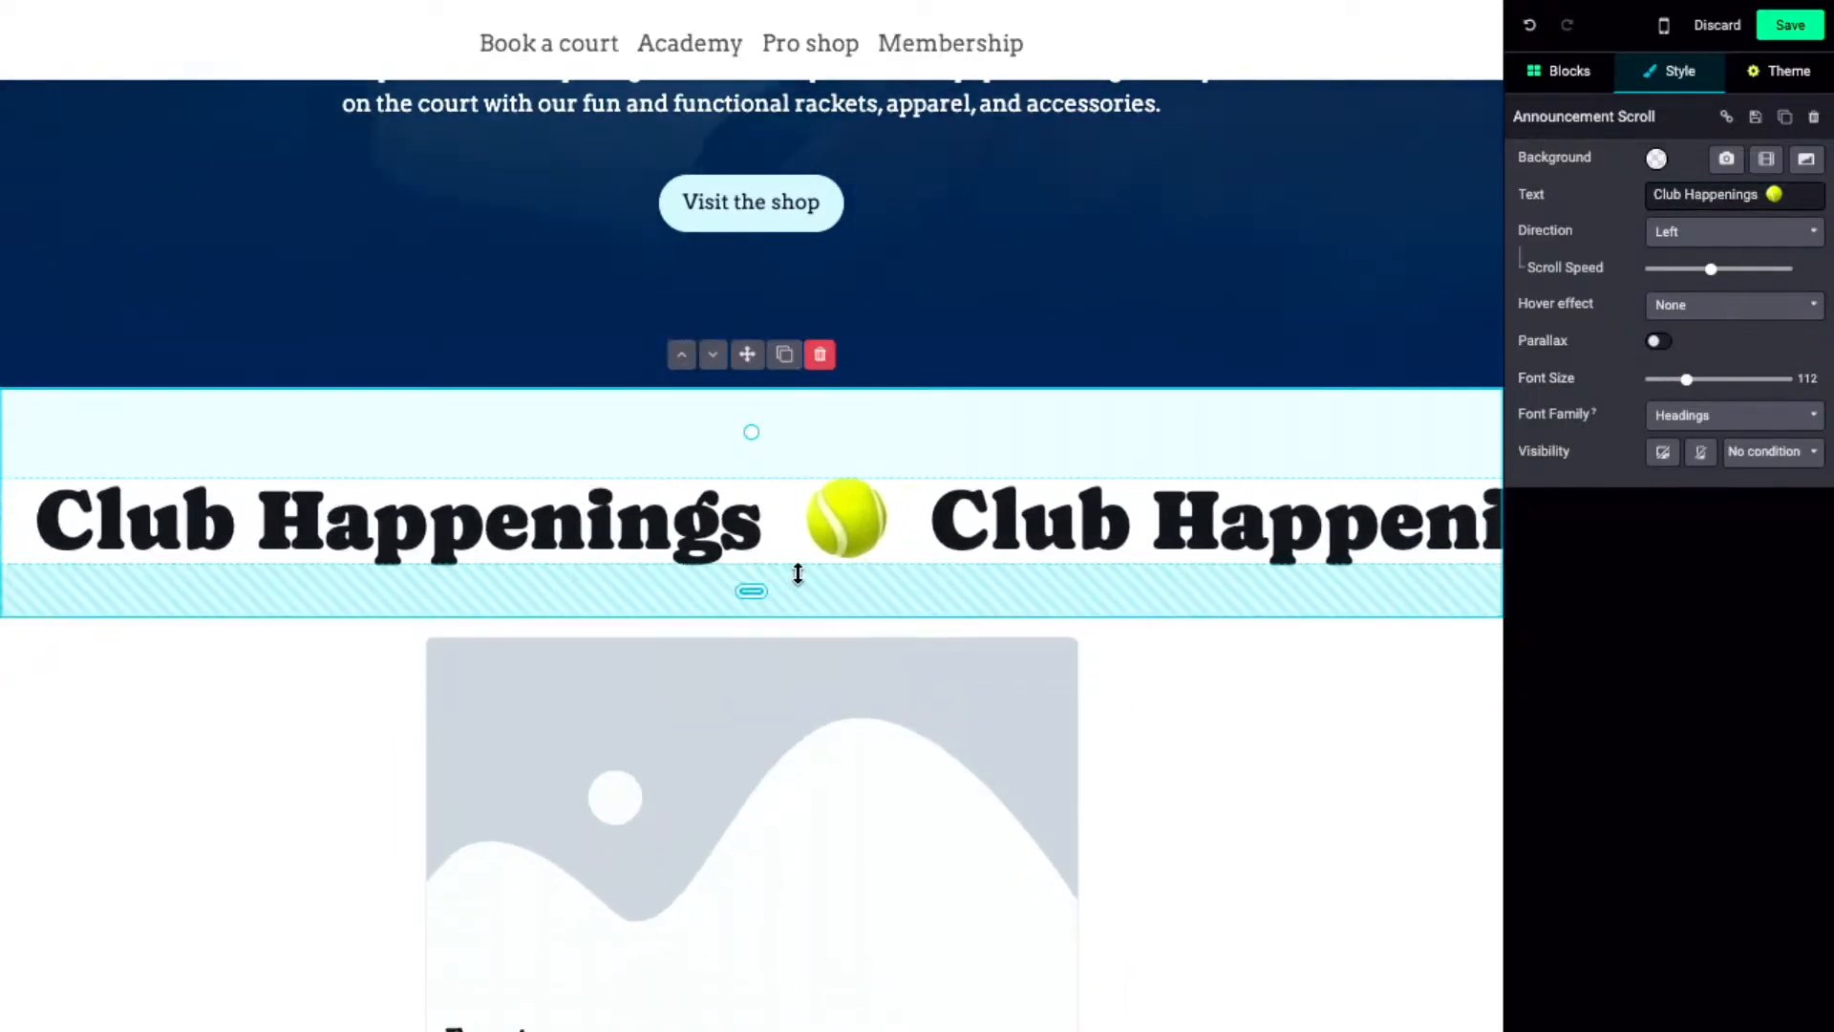
drag(758, 441, 761, 410)
- Insert the Events block with the overlapping details bar below the announcement scroll, then delete the placeholder "Event" columns block
click(282, 719)
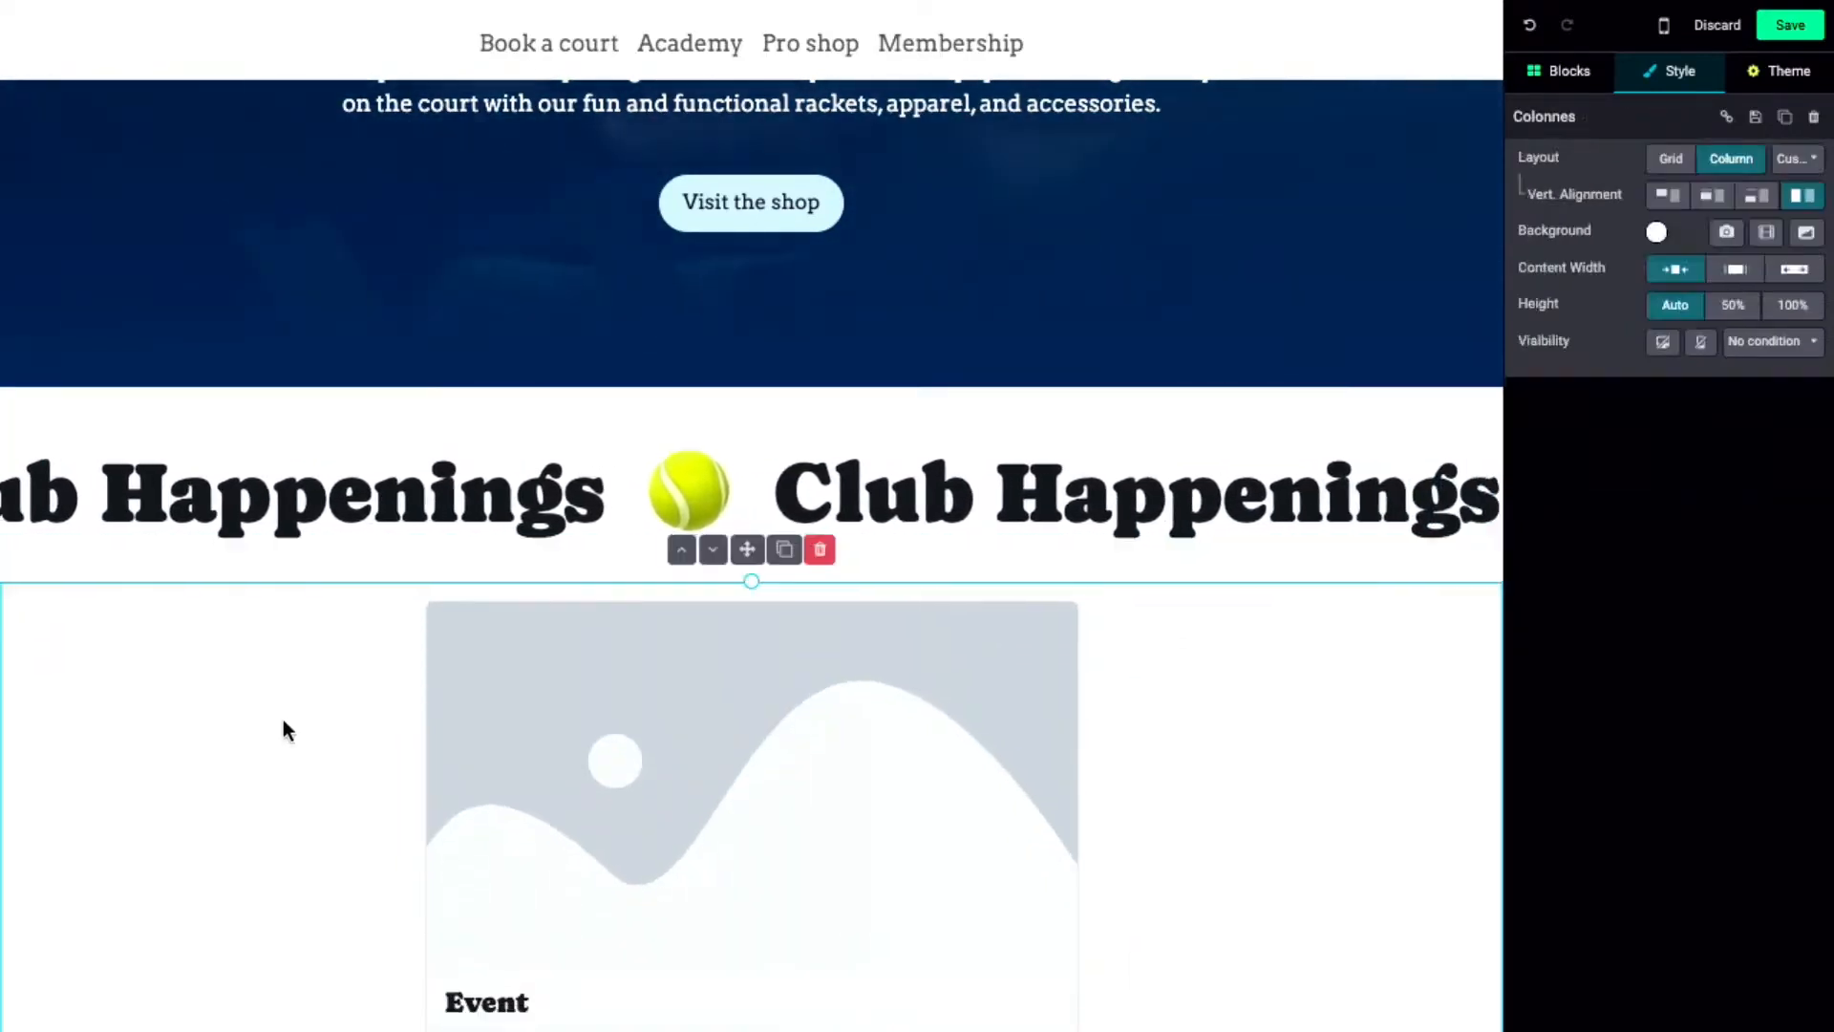
scroll(357, 437, down, 2)
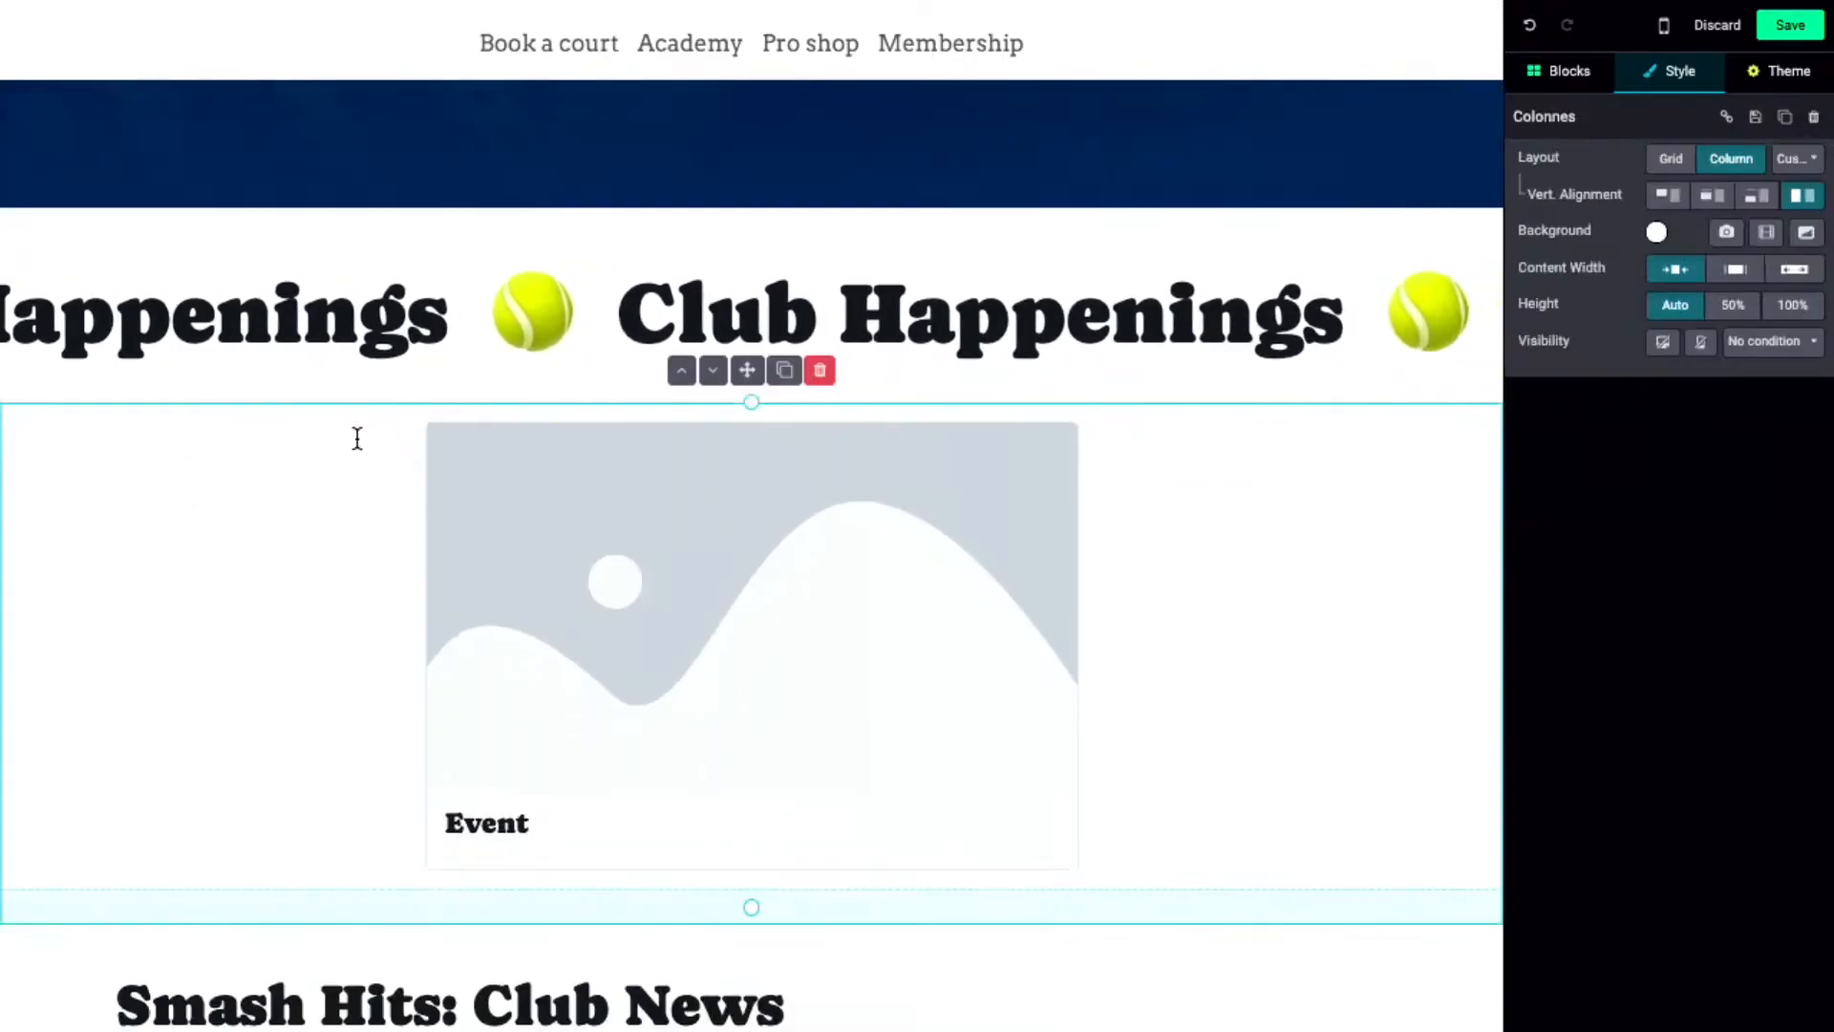
click(1580, 86)
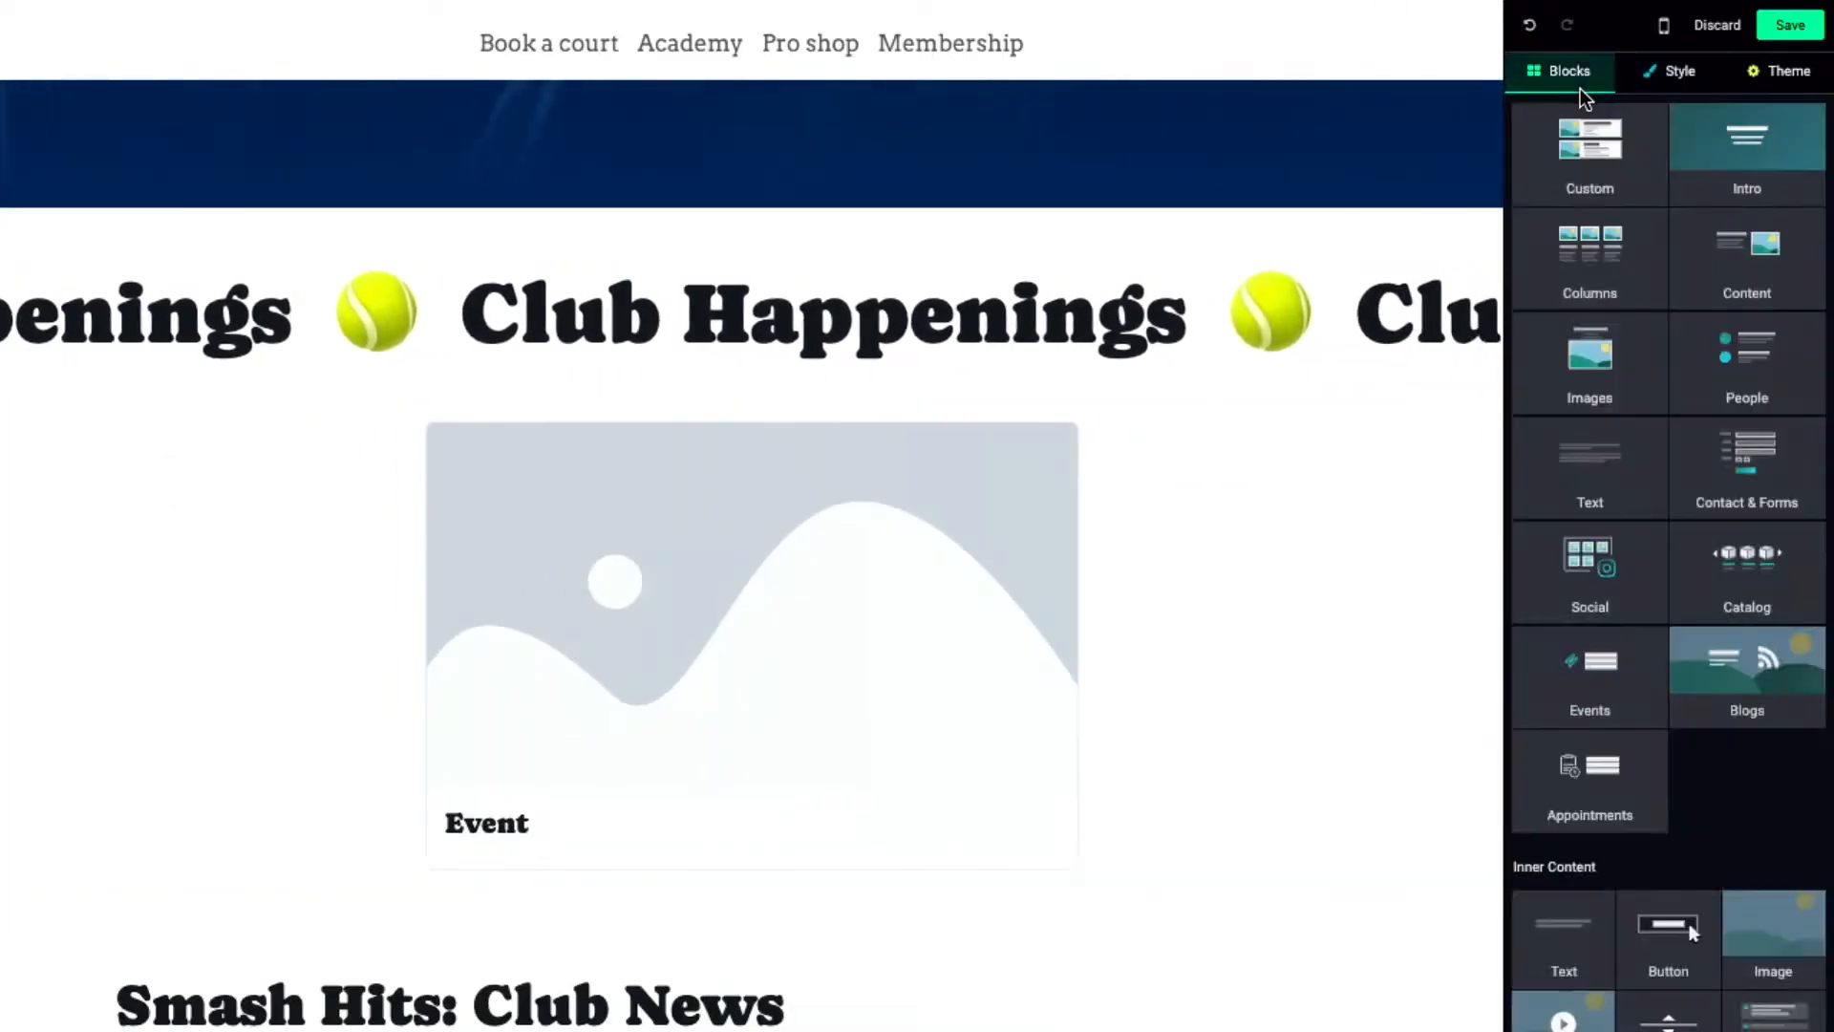
click(1608, 675)
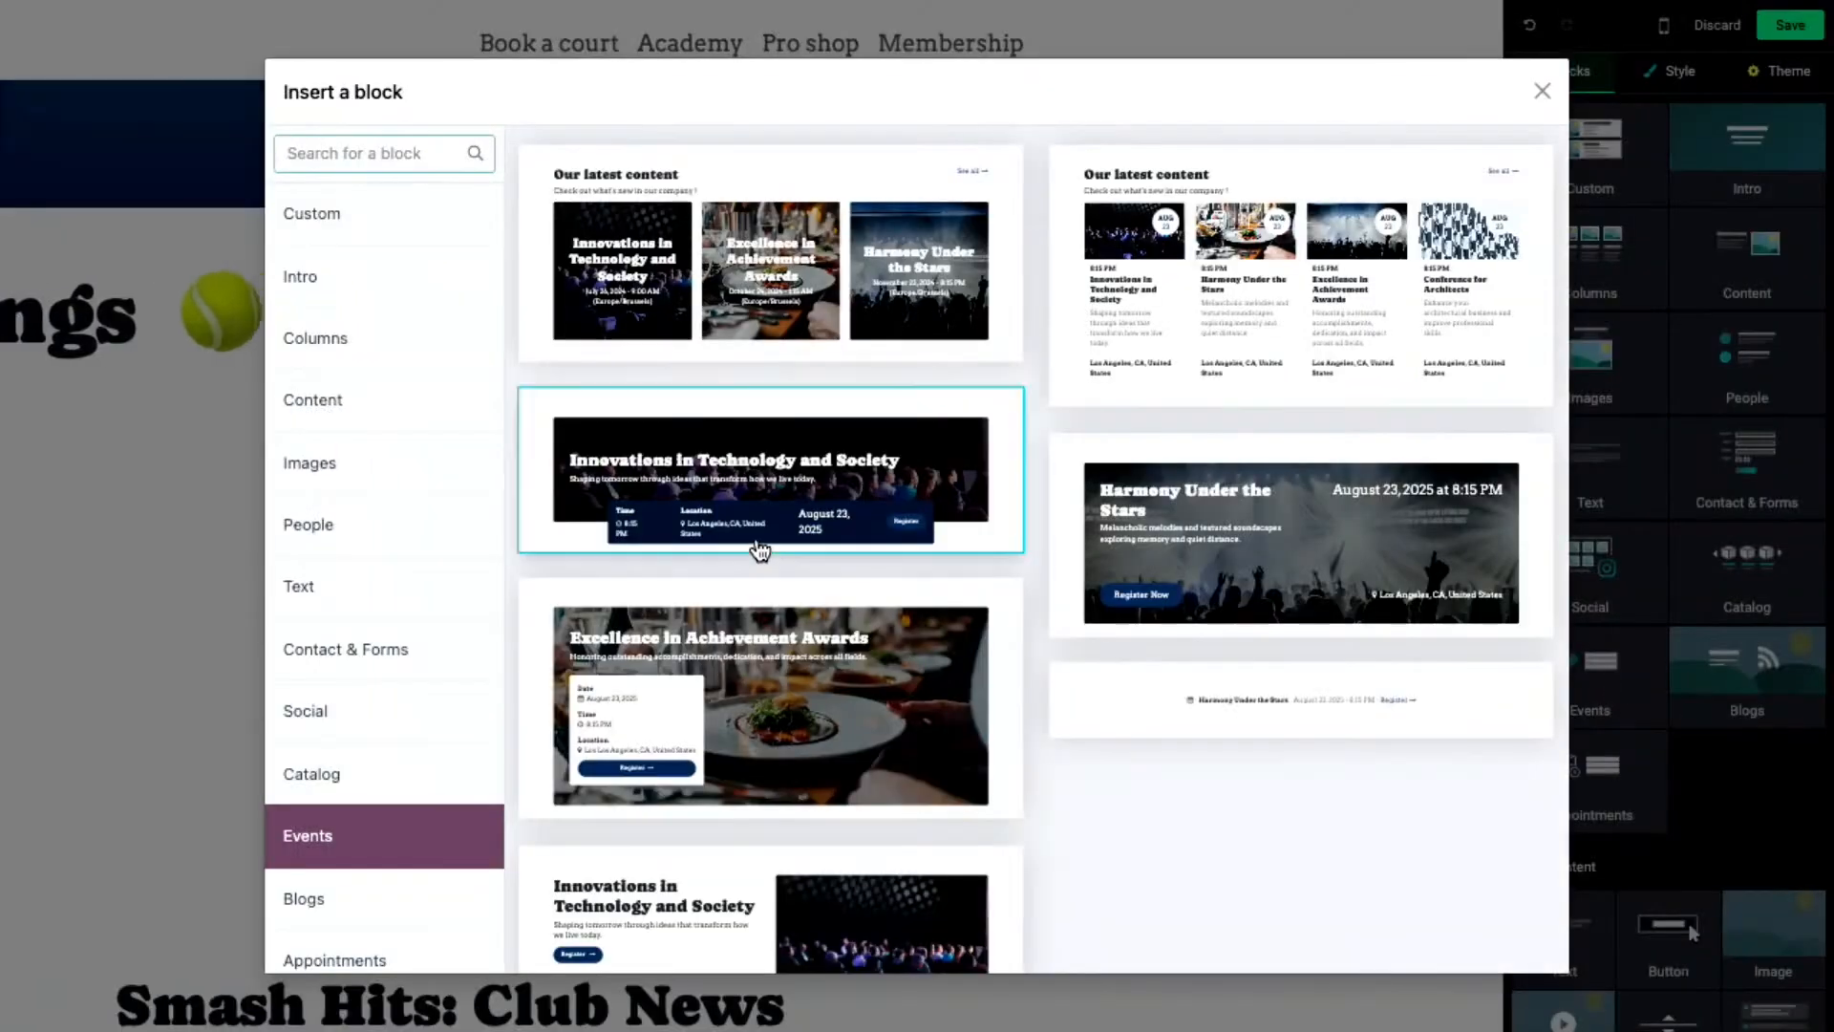
click(840, 532)
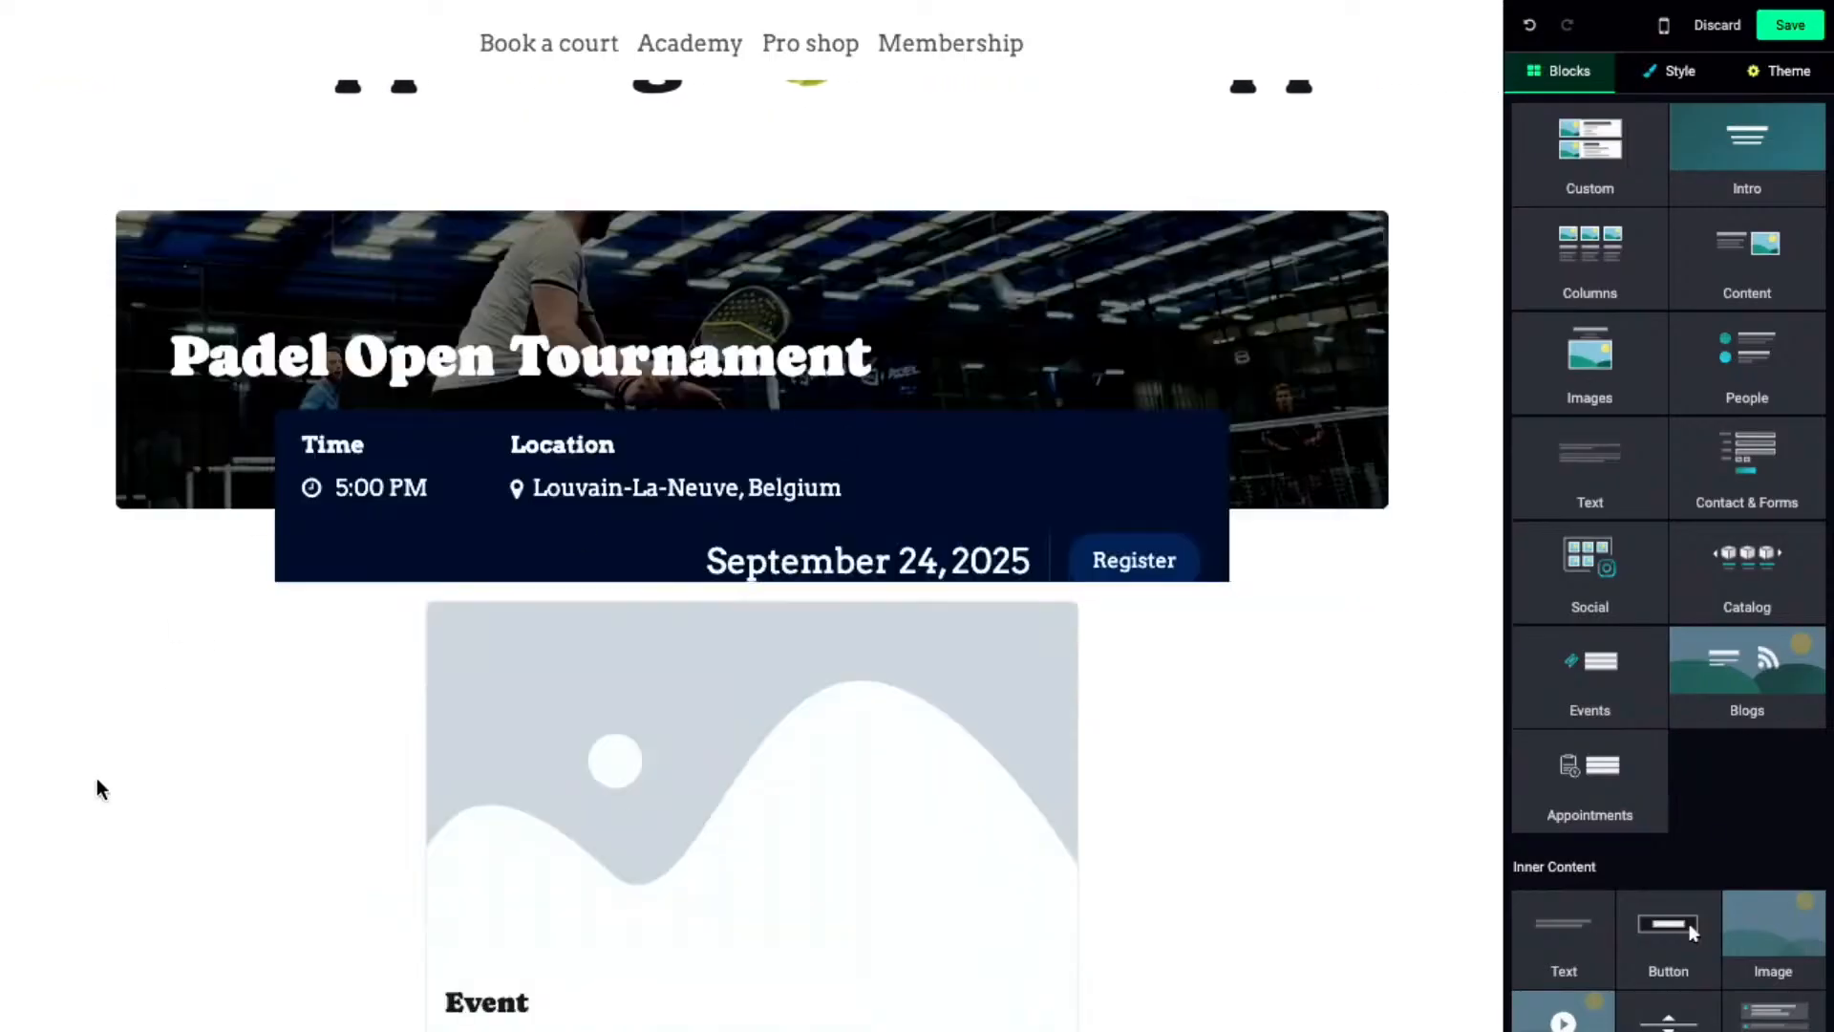
click(158, 771)
click(820, 554)
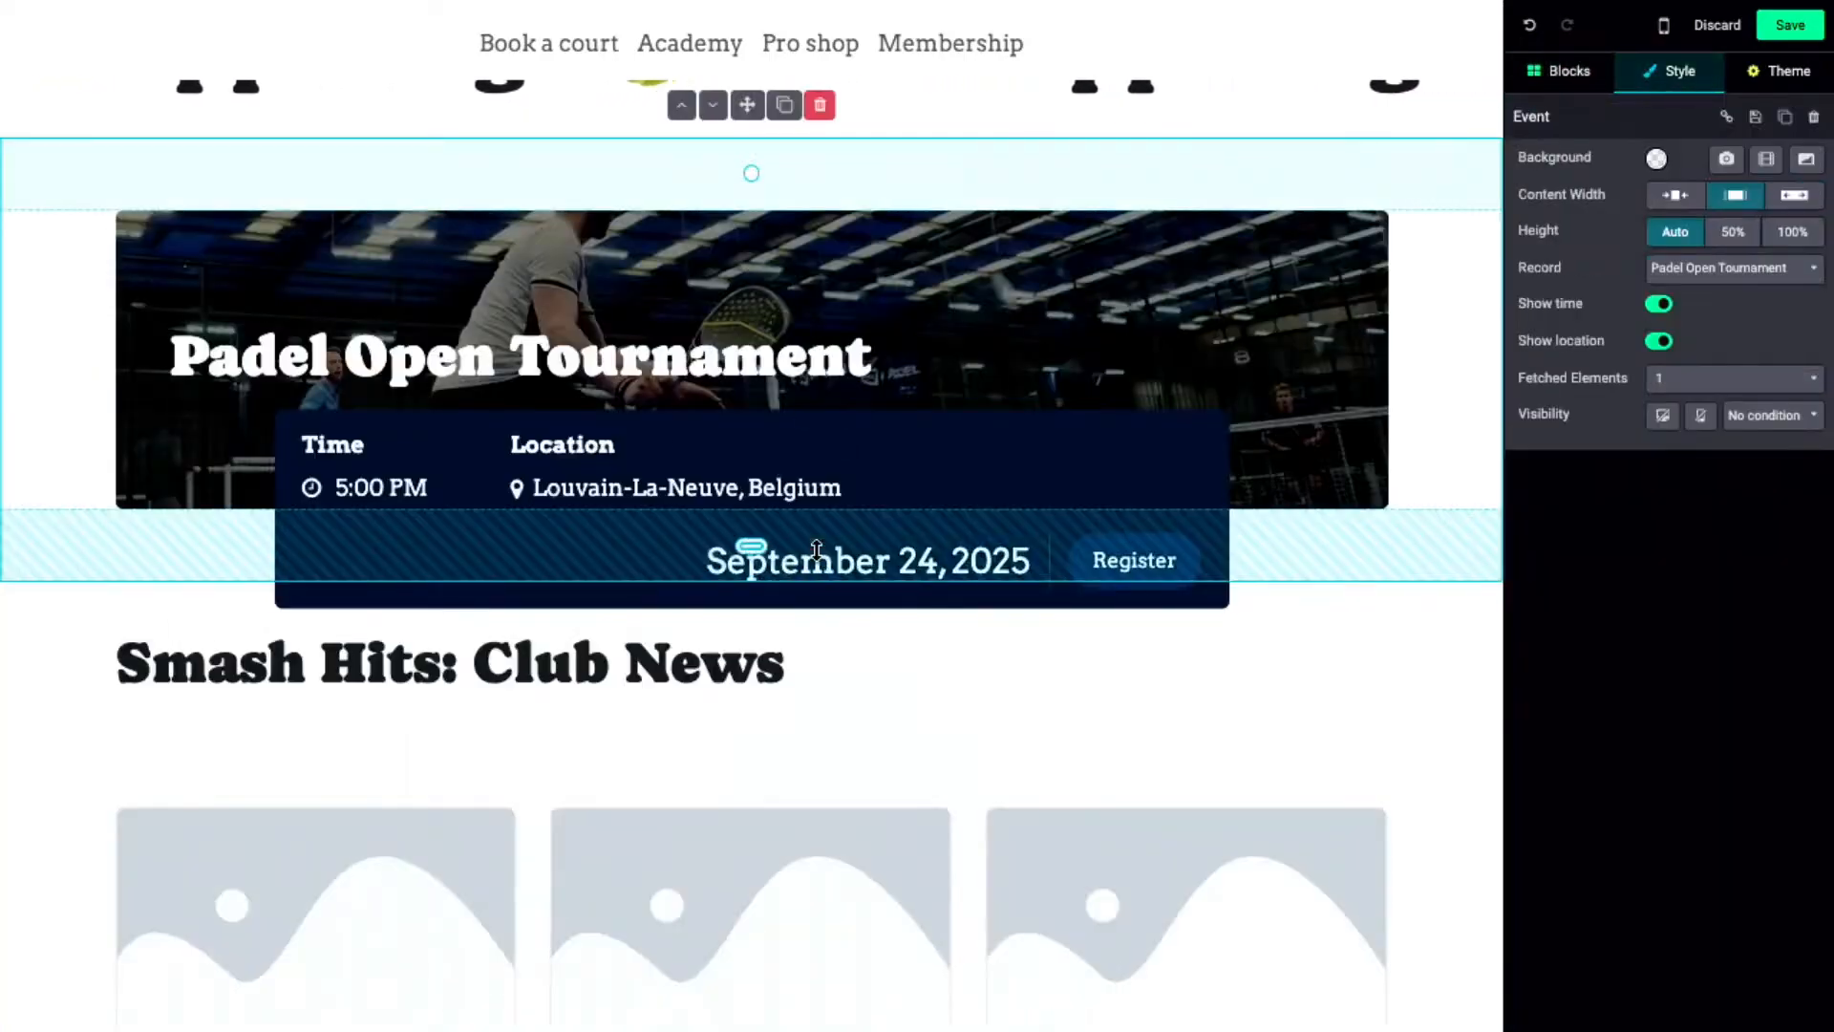
- Increase the top padding of the "Smash Hits: Club News" heading block to separate it from the event details bar
click(40, 627)
scroll(40, 628, up, 4)
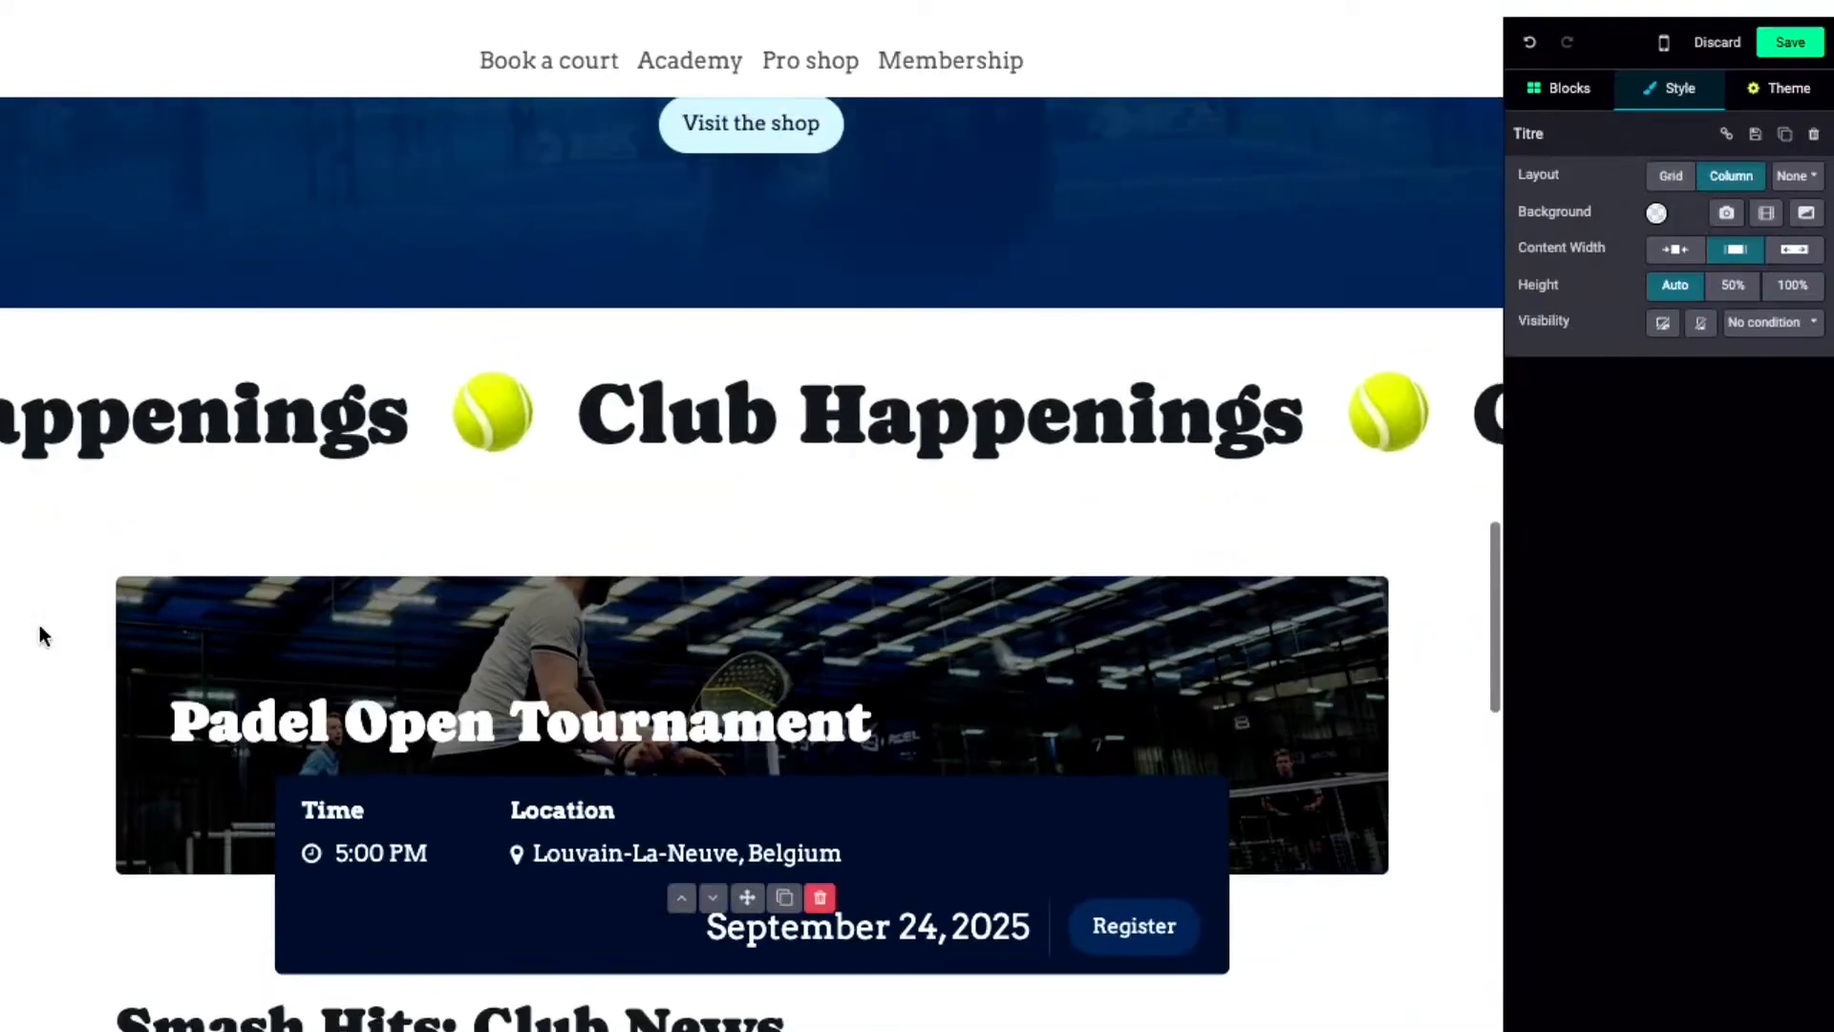
scroll(40, 632, down, 3)
scroll(38, 631, down, 3)
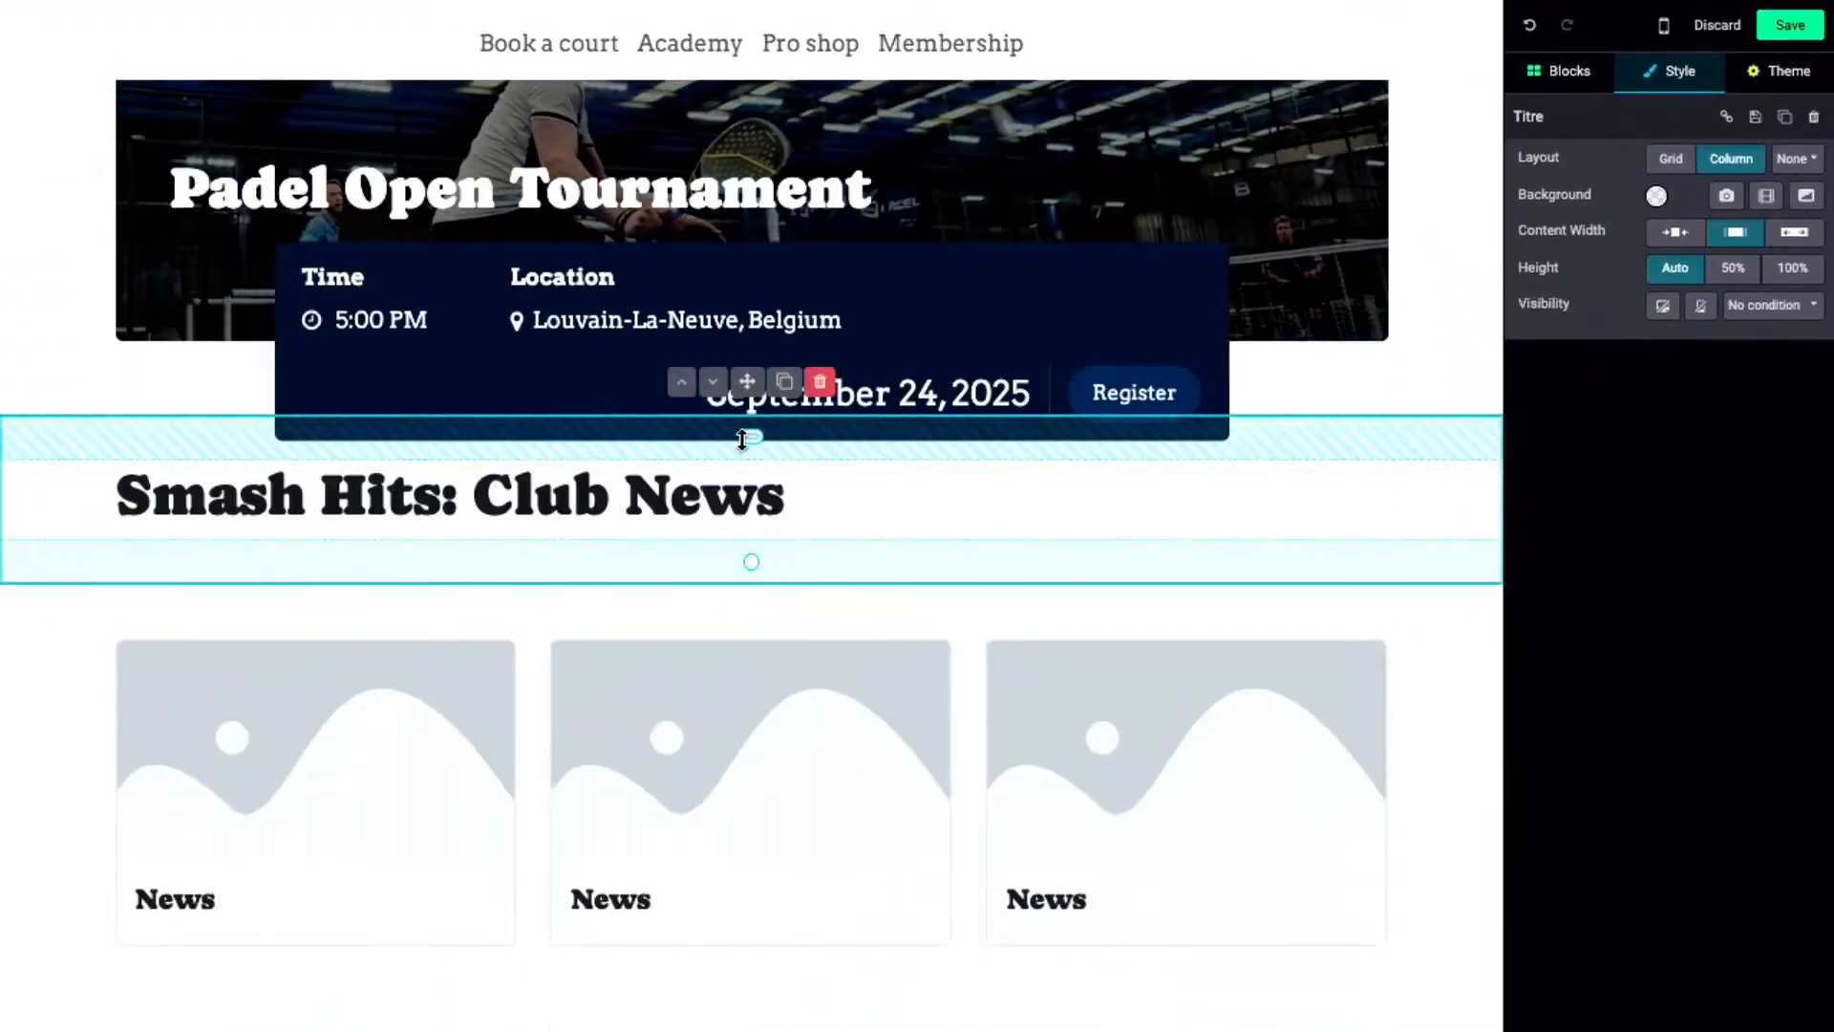
drag(742, 440, 732, 484)
- Insert the blog posts block with three image cards below the event block and increase its top padding
click(20, 734)
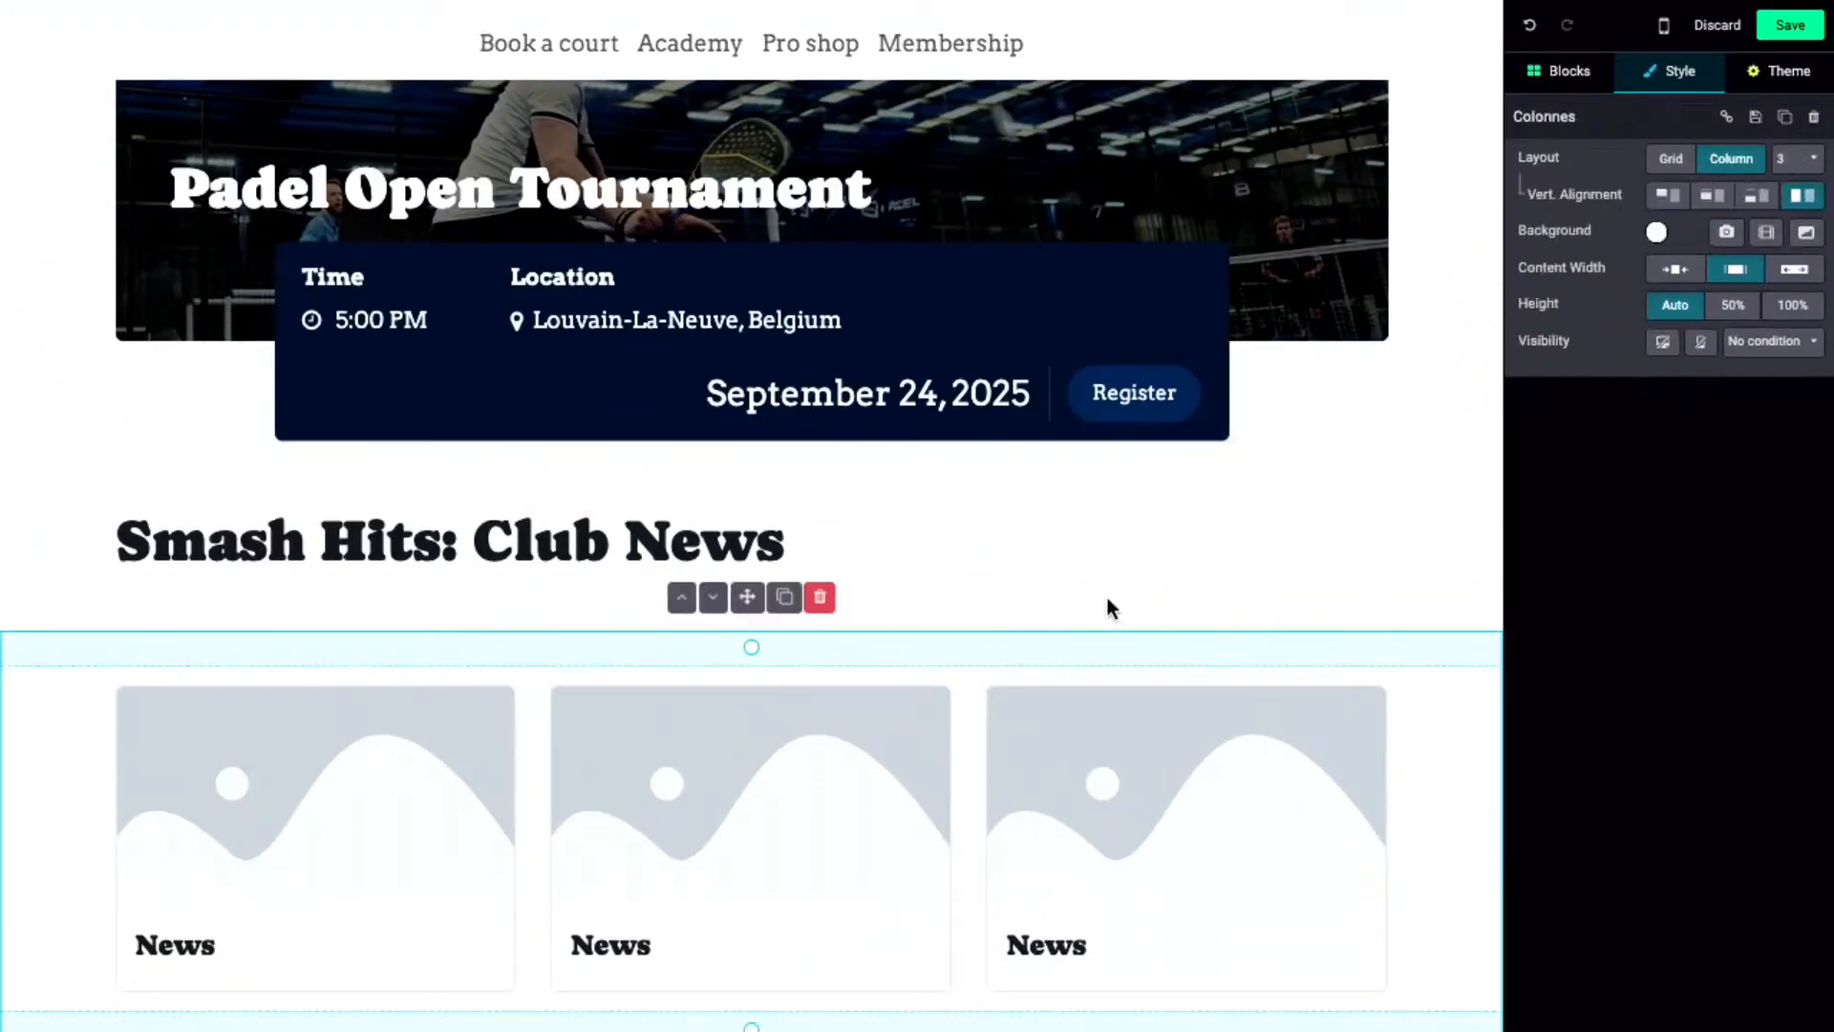
click(1557, 84)
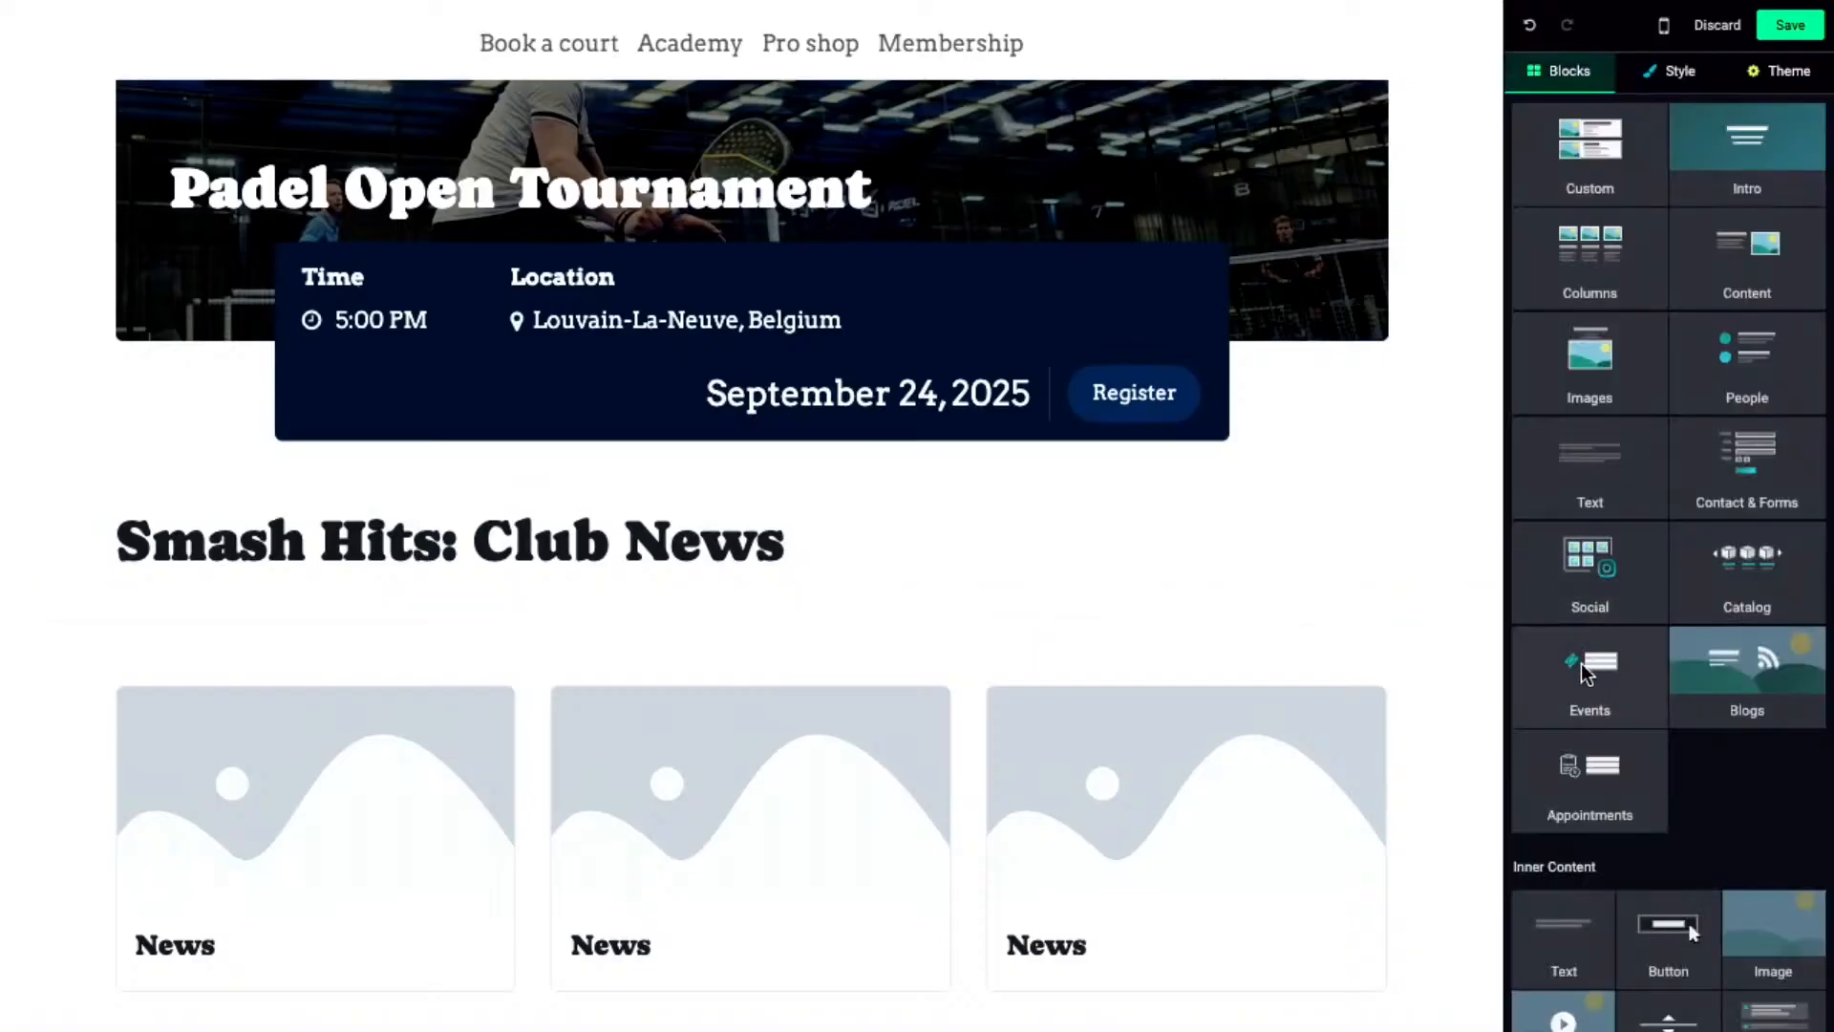
click(1736, 680)
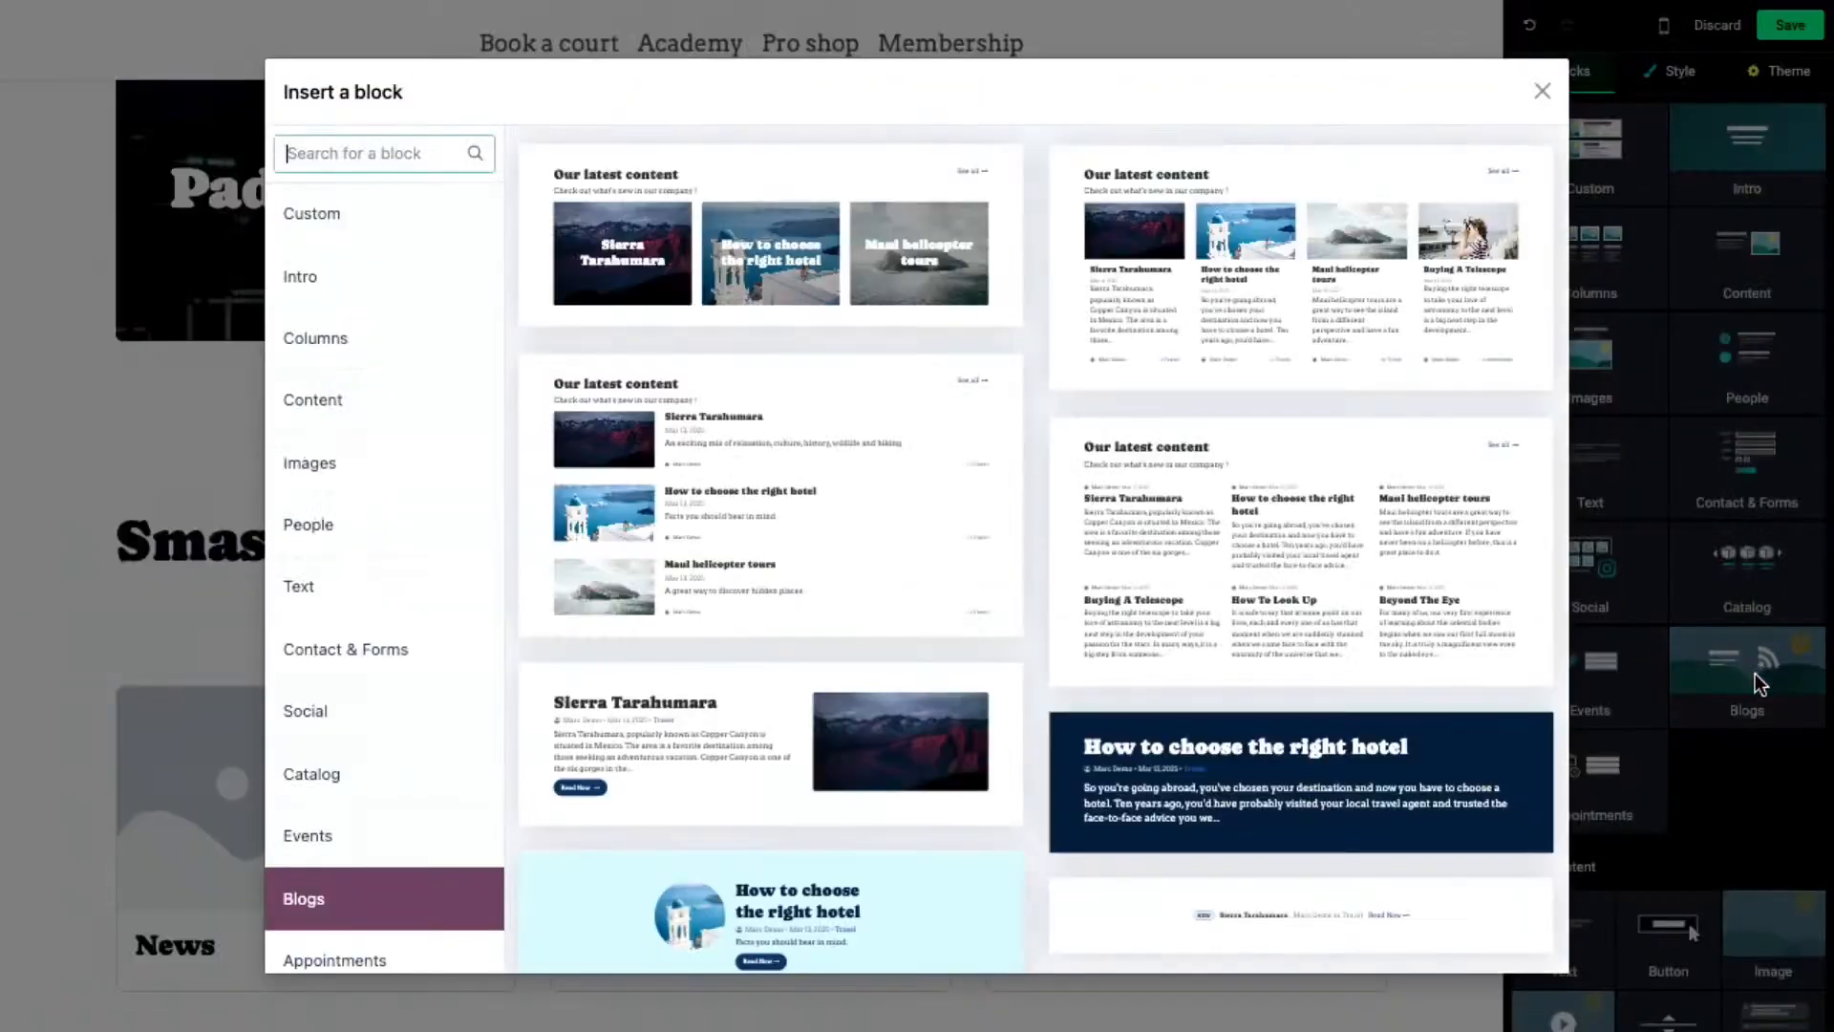
click(759, 235)
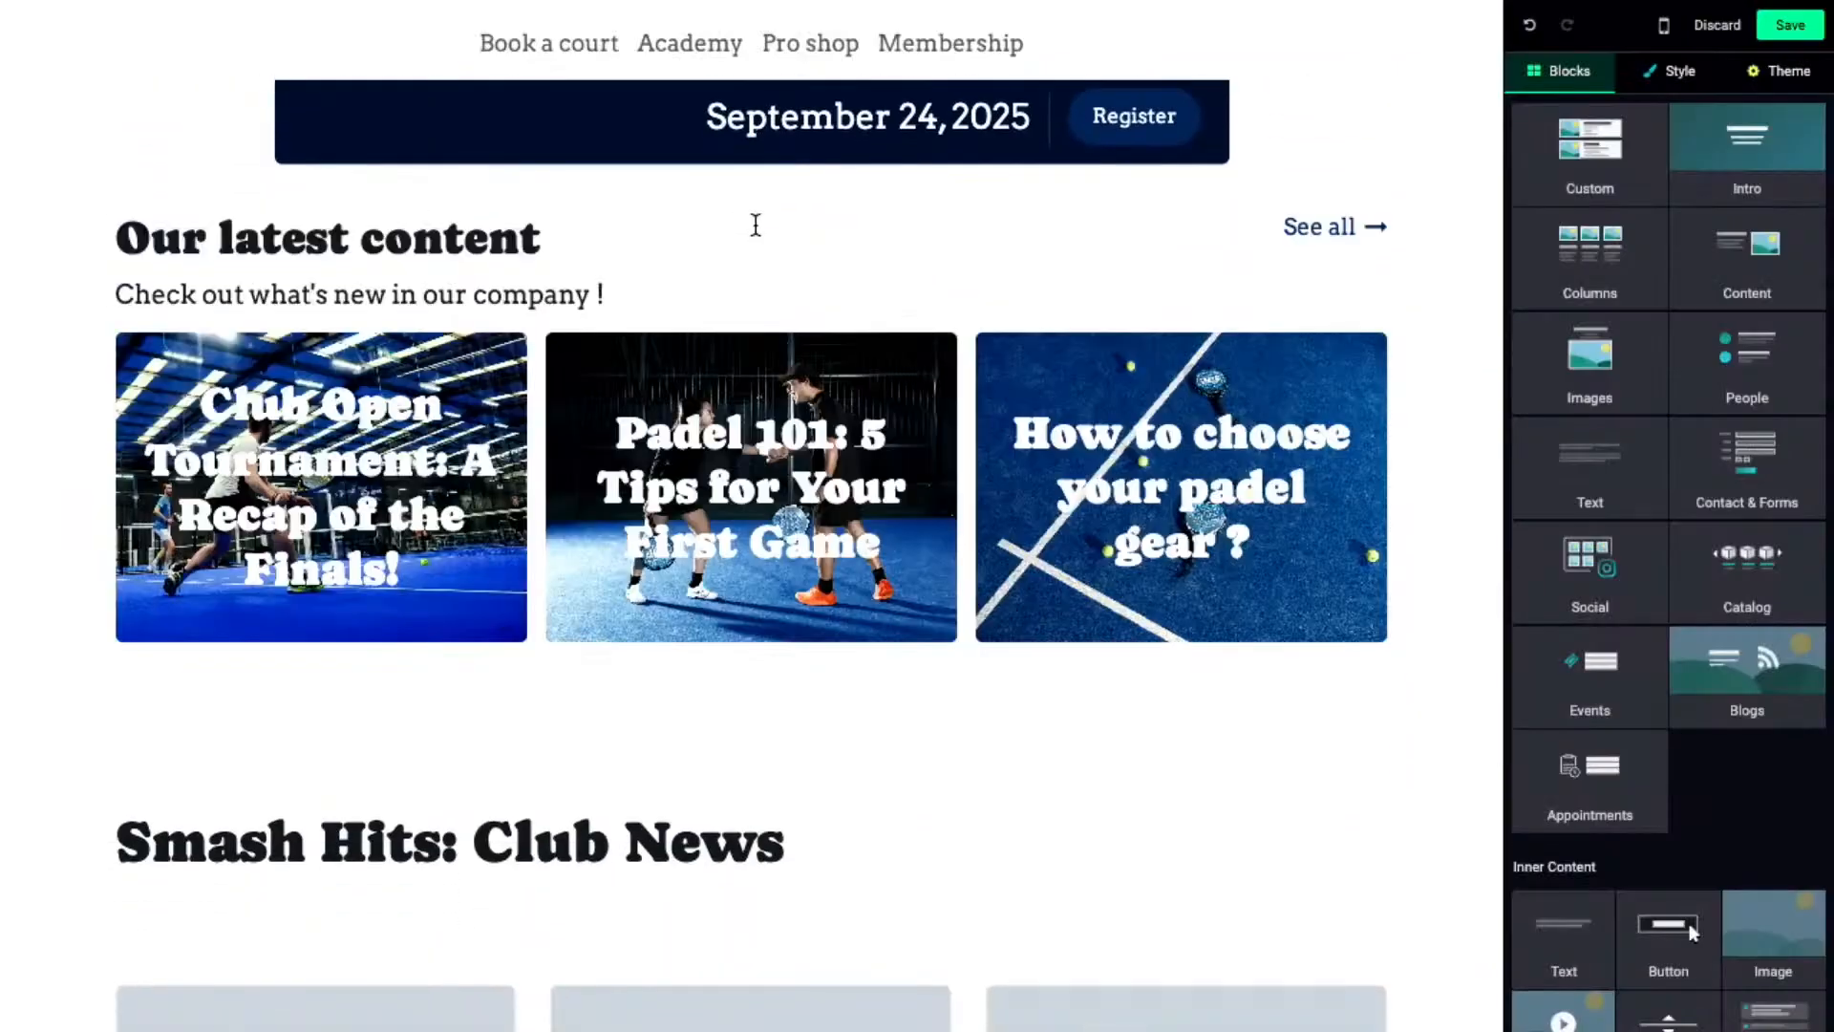
click(59, 277)
drag(764, 177, 760, 216)
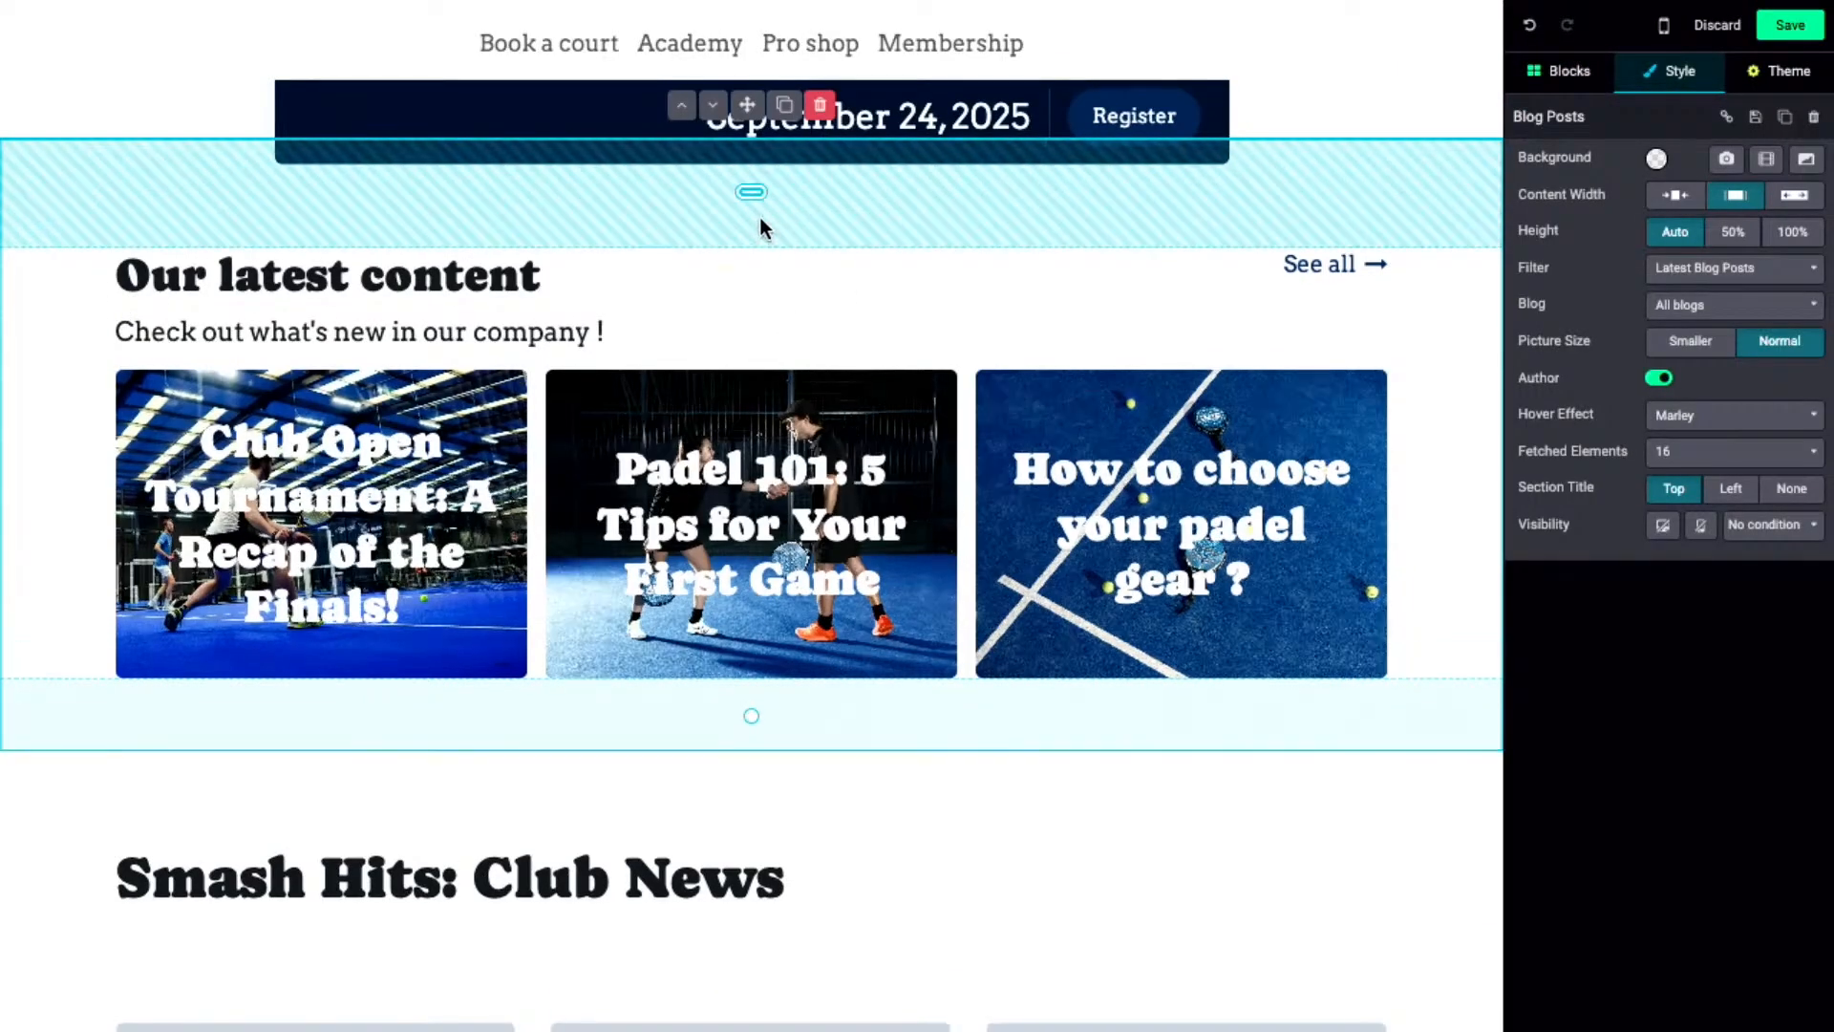
scroll(556, 468, up, 5)
scroll(556, 468, down, 3)
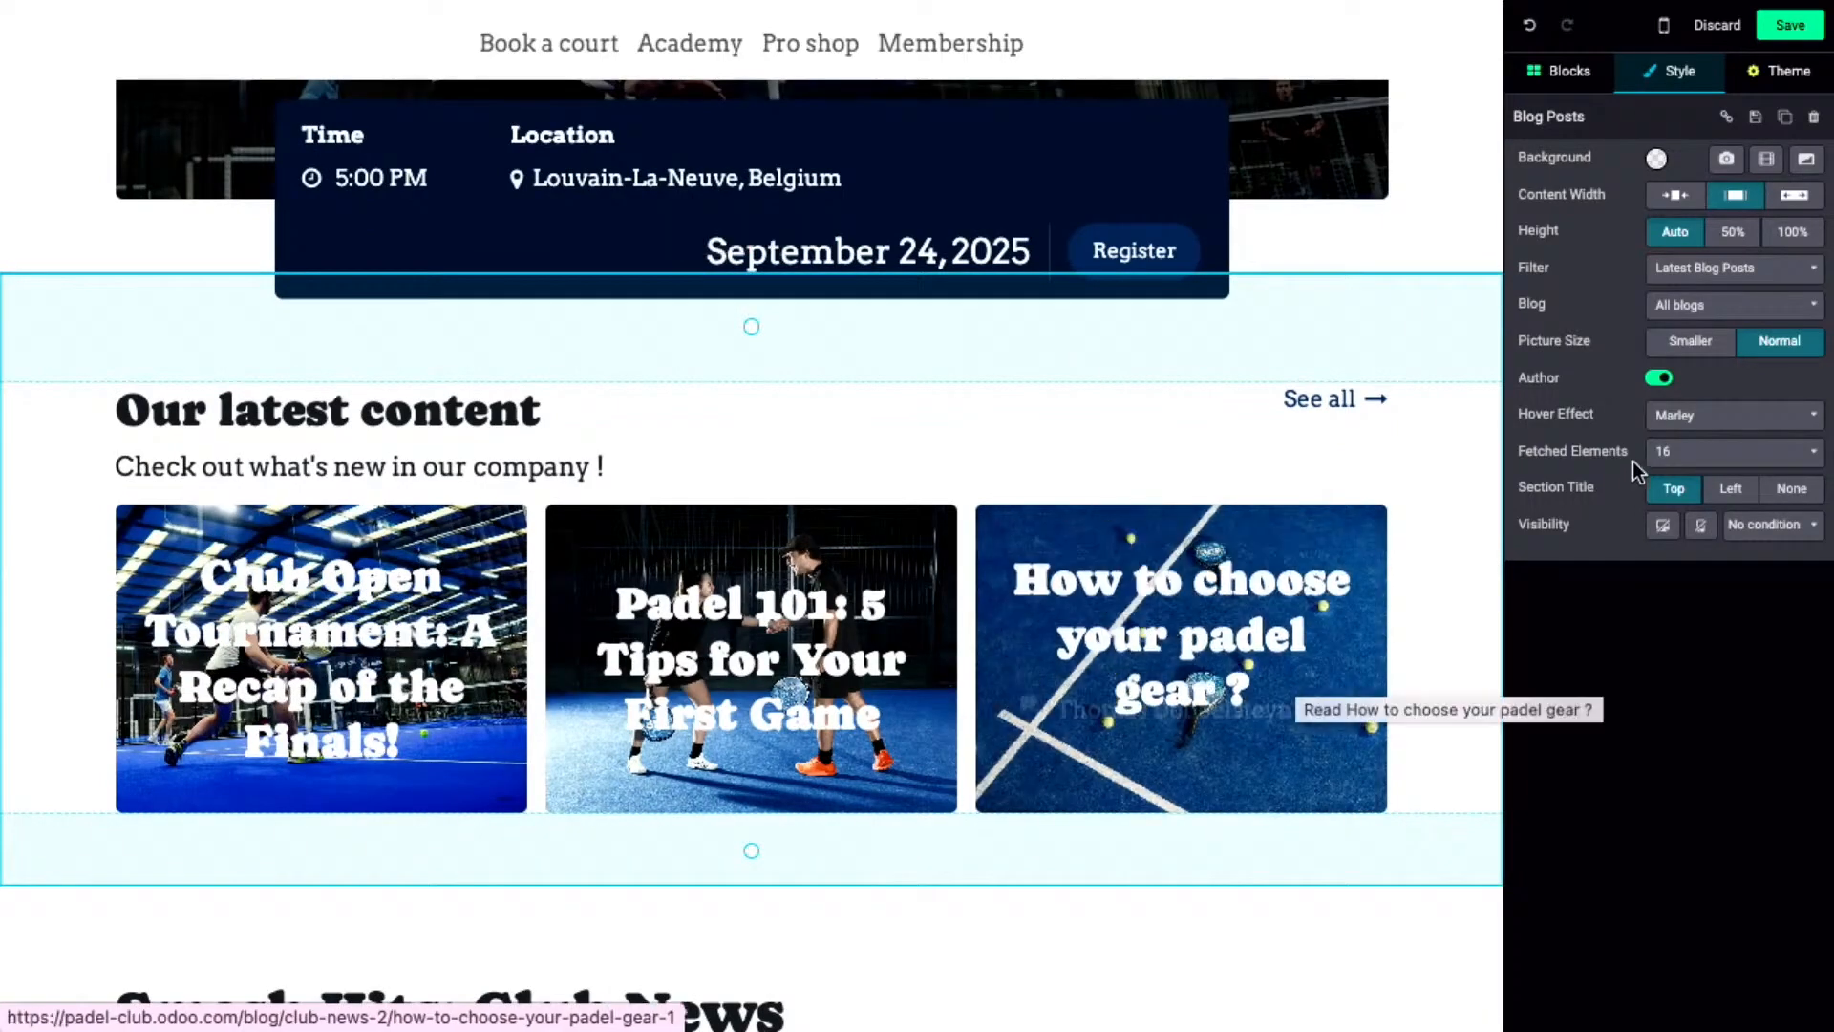
- Replace the three-card blog posts block with the list-style Blogs block that has images beside the titles
click(1571, 73)
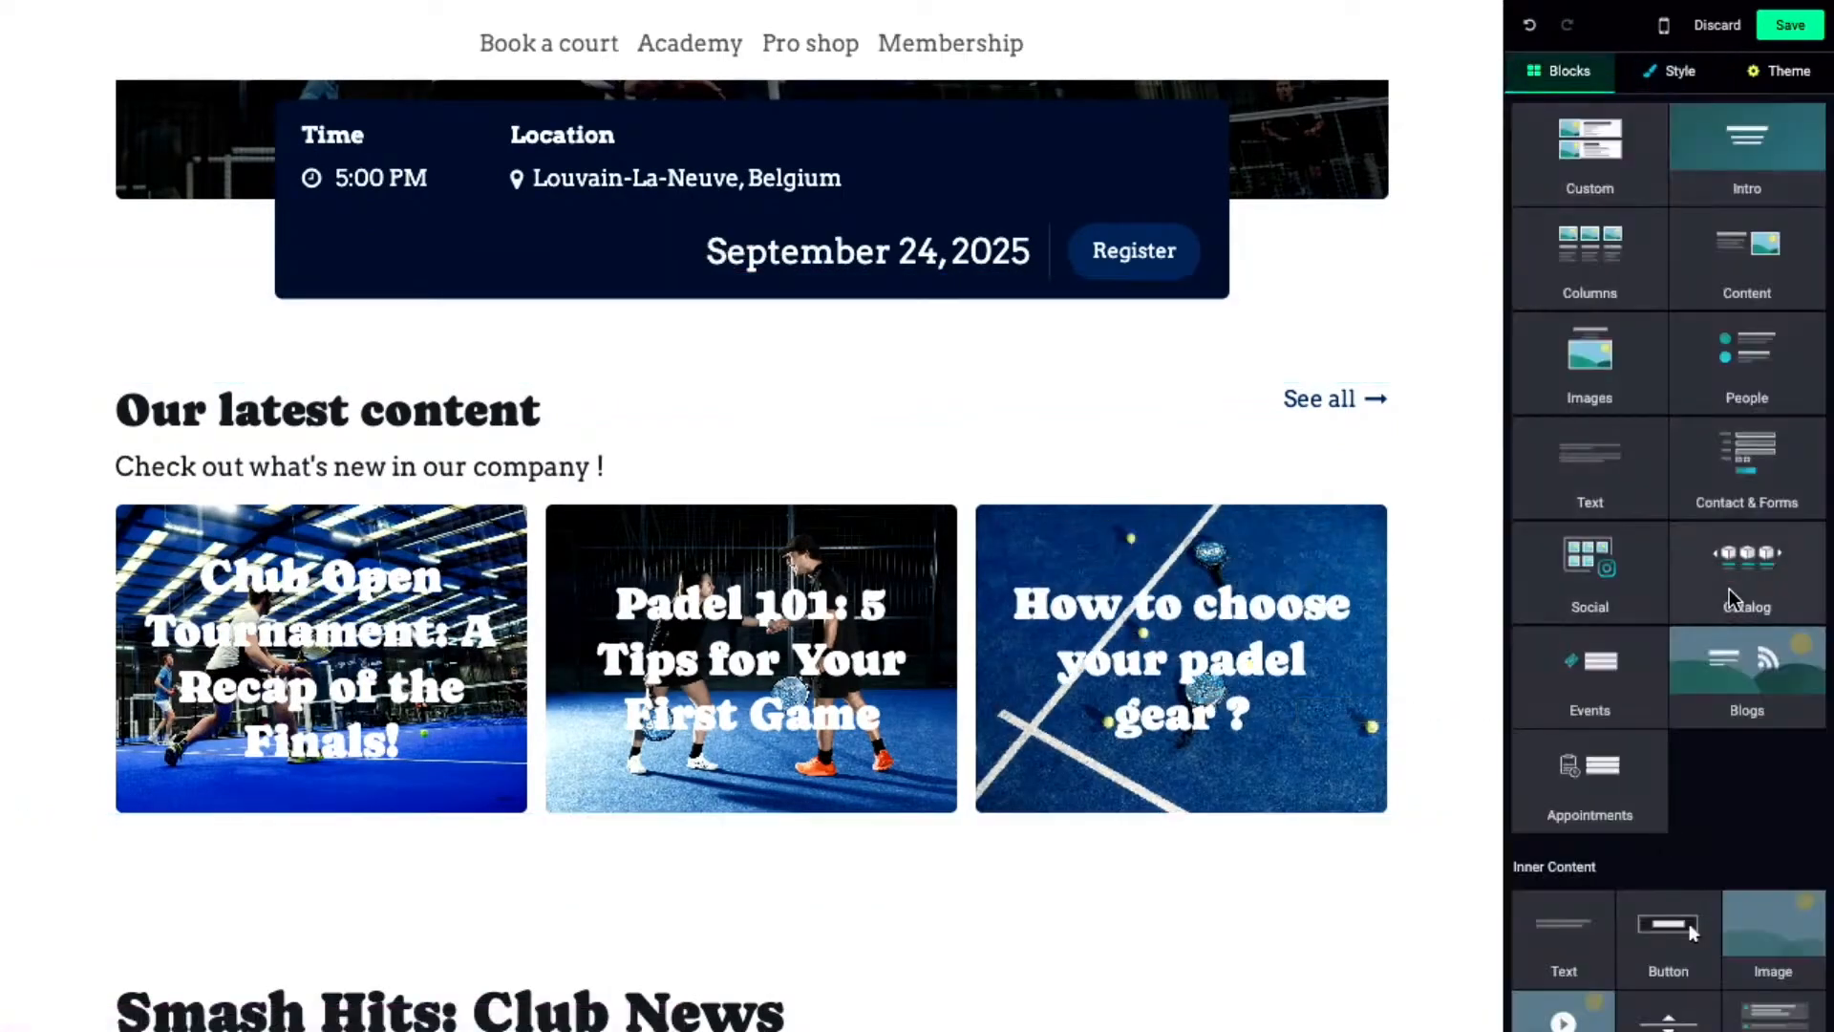
click(1746, 674)
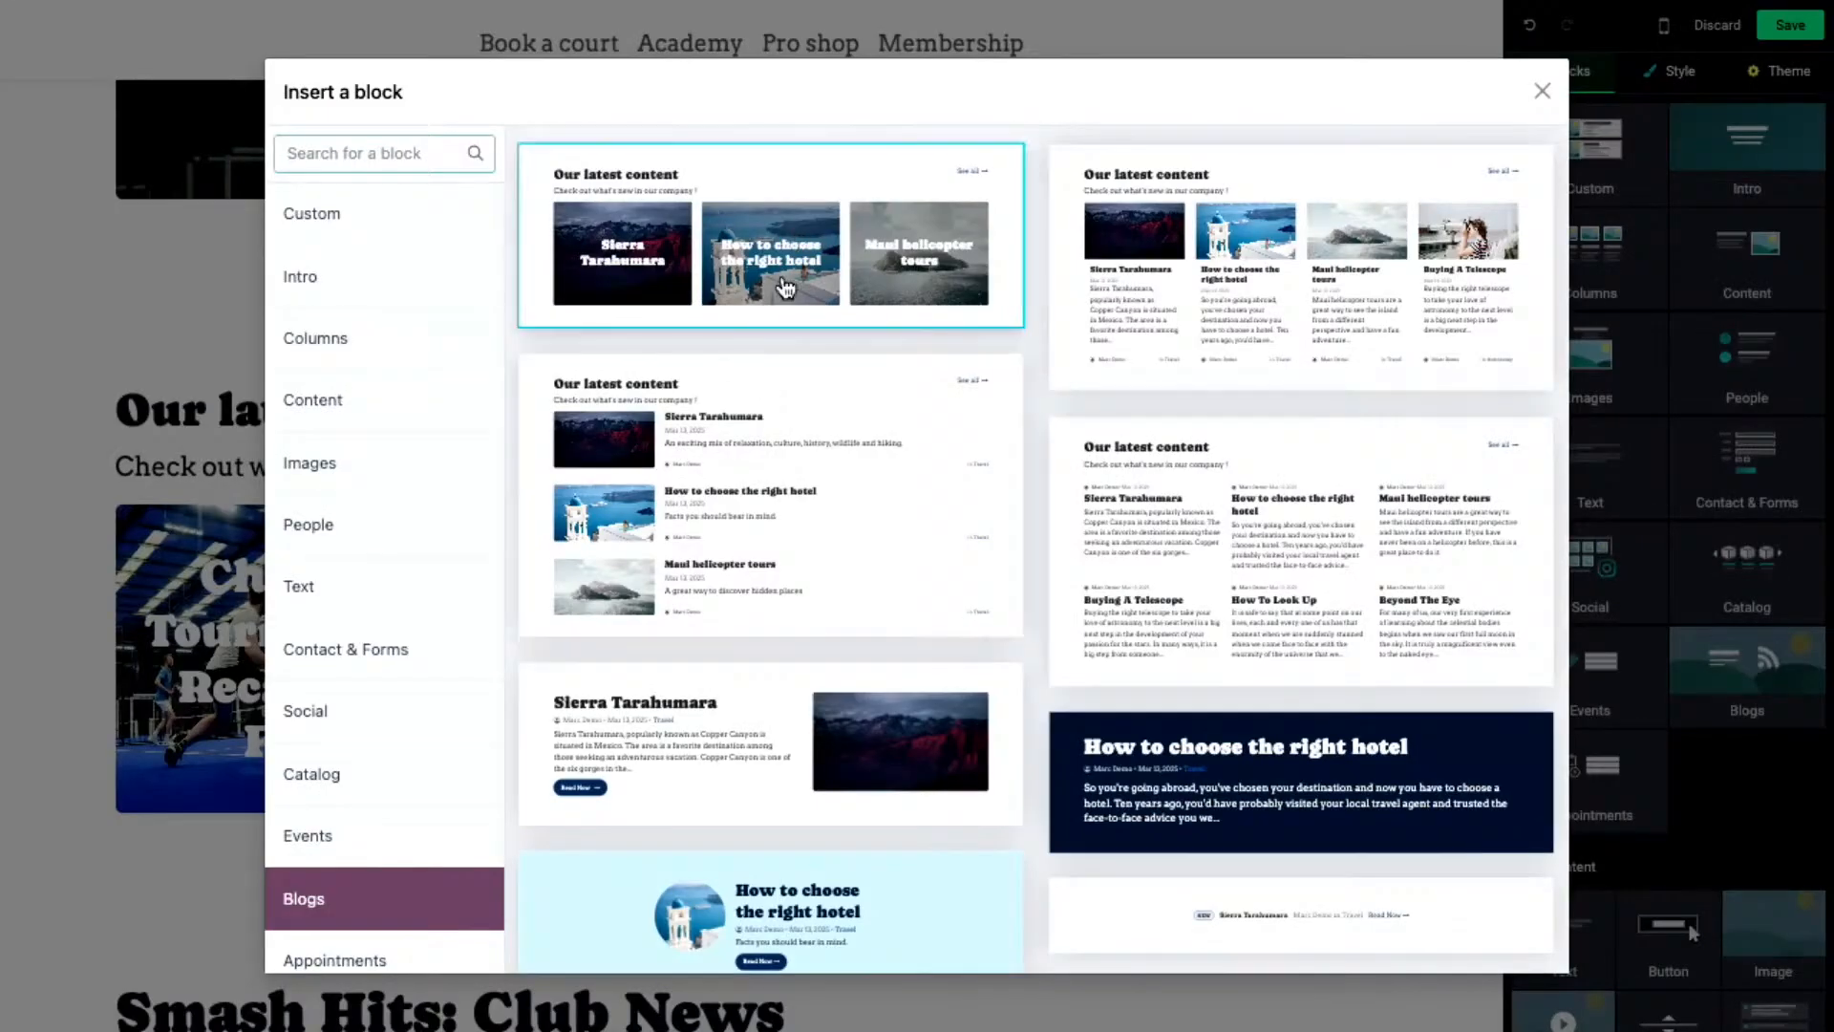
click(751, 420)
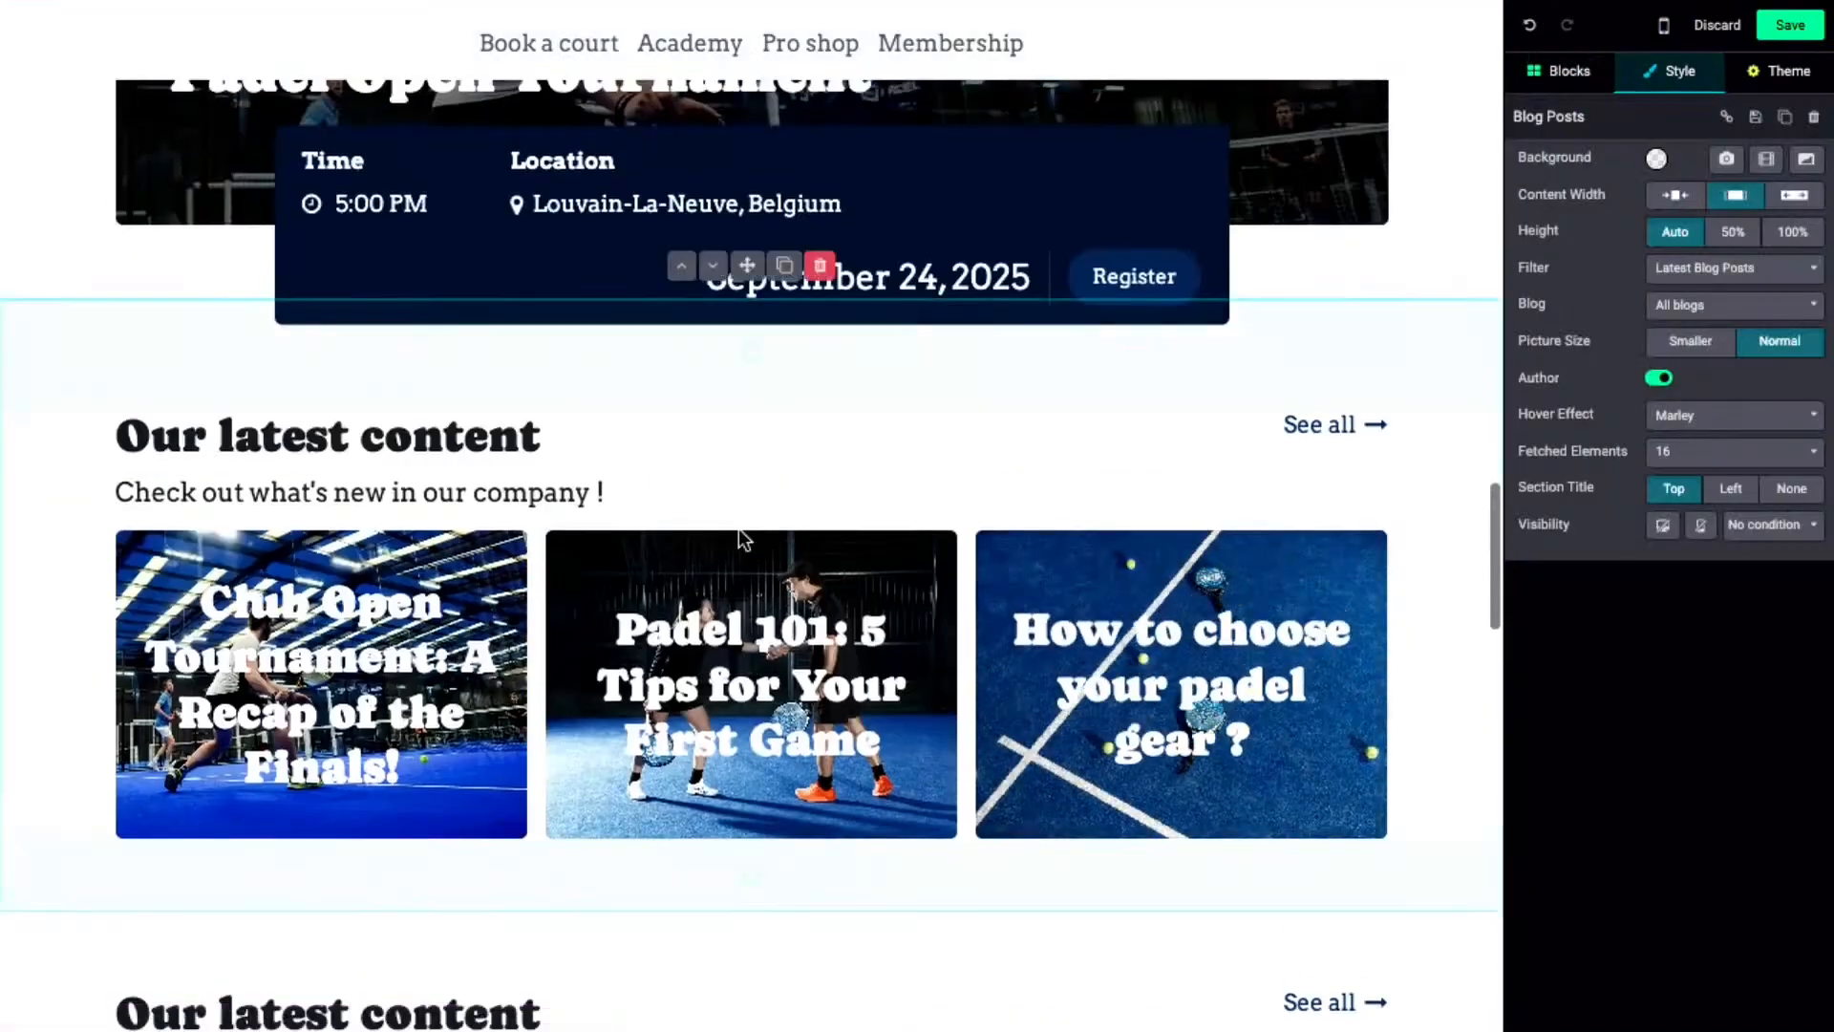
click(823, 268)
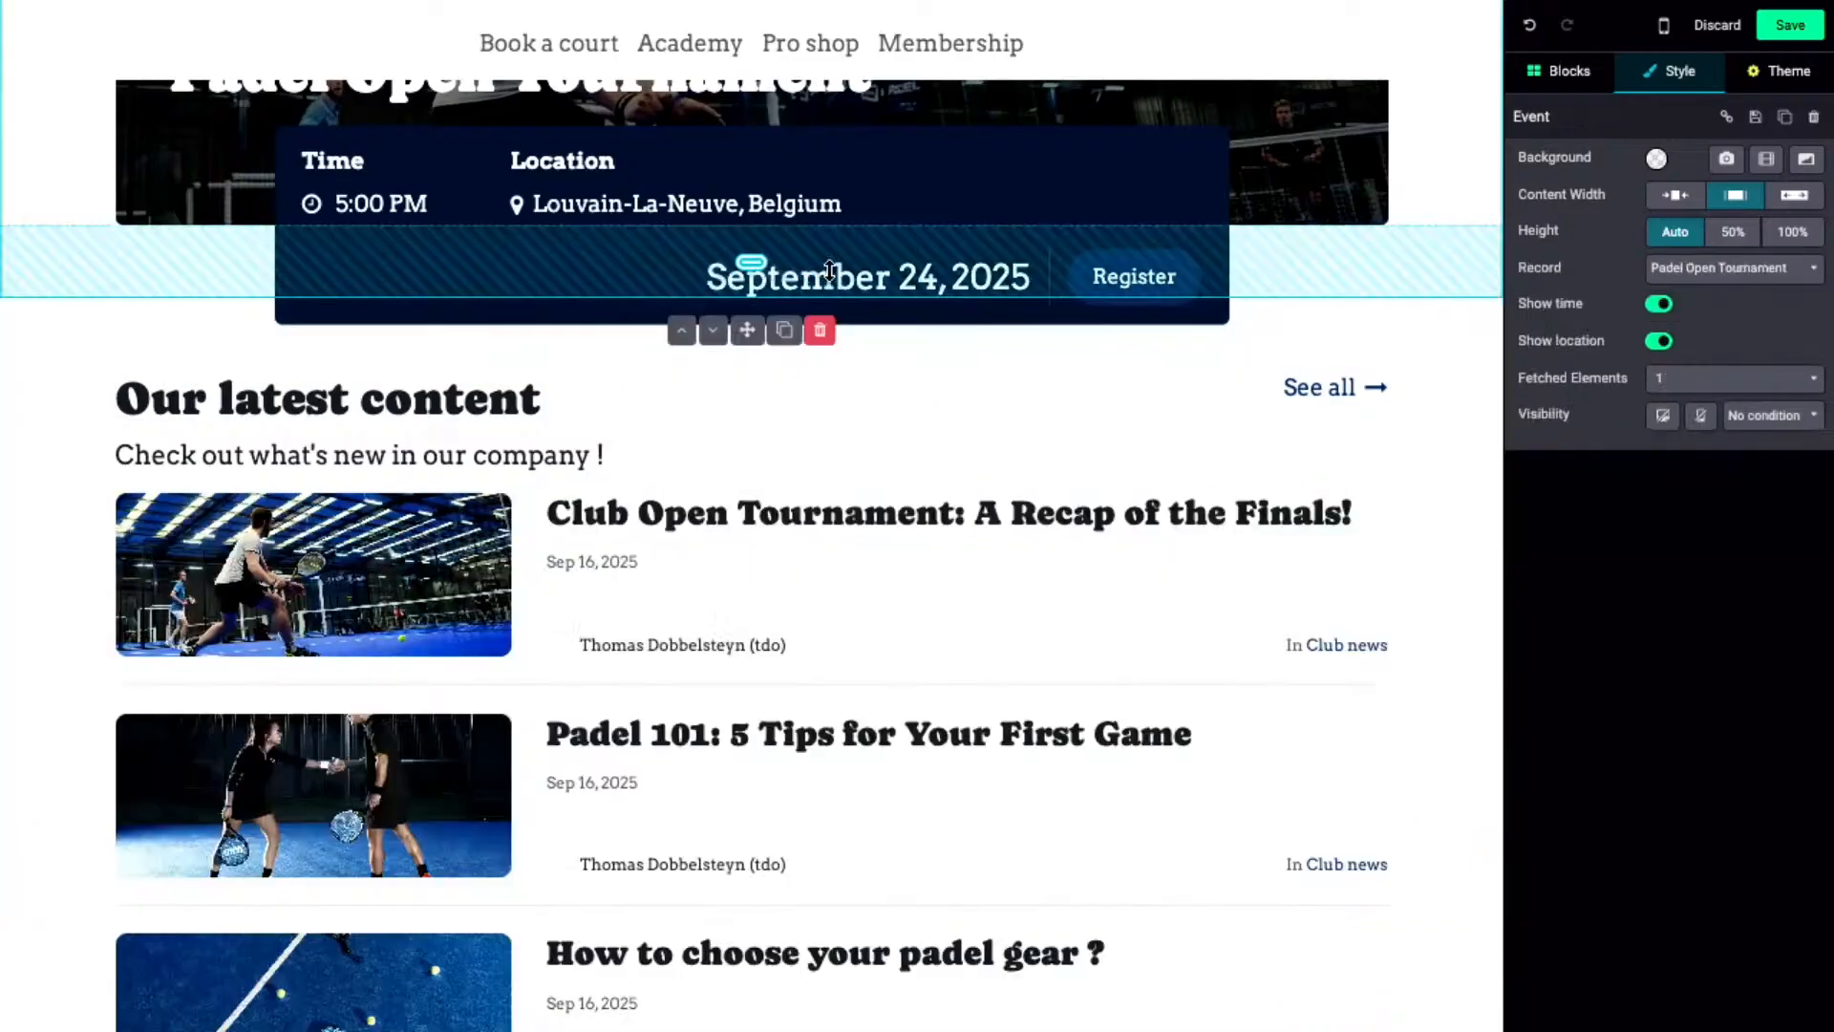
- Apply the light blue theme background to the "Club Happenings" announcement scroll and the Padel Open Tournament event block
scroll(25, 451, up, 10)
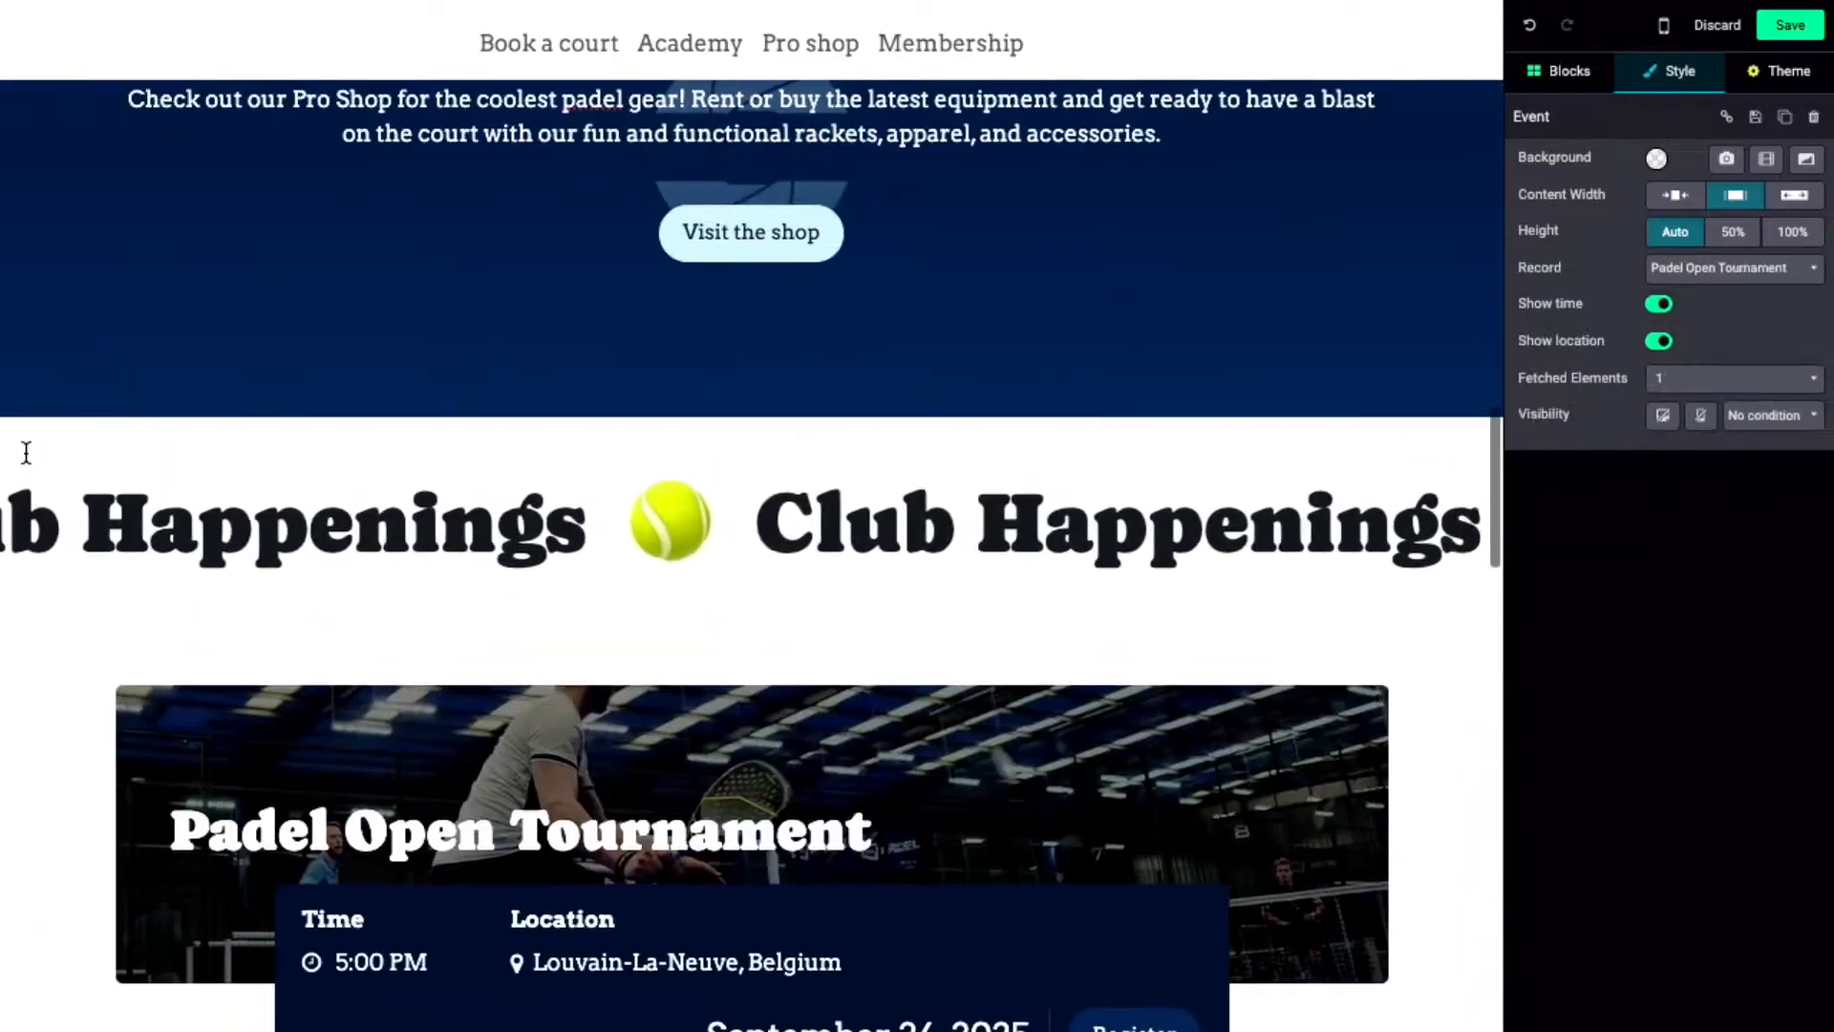
scroll(29, 463, down, 10)
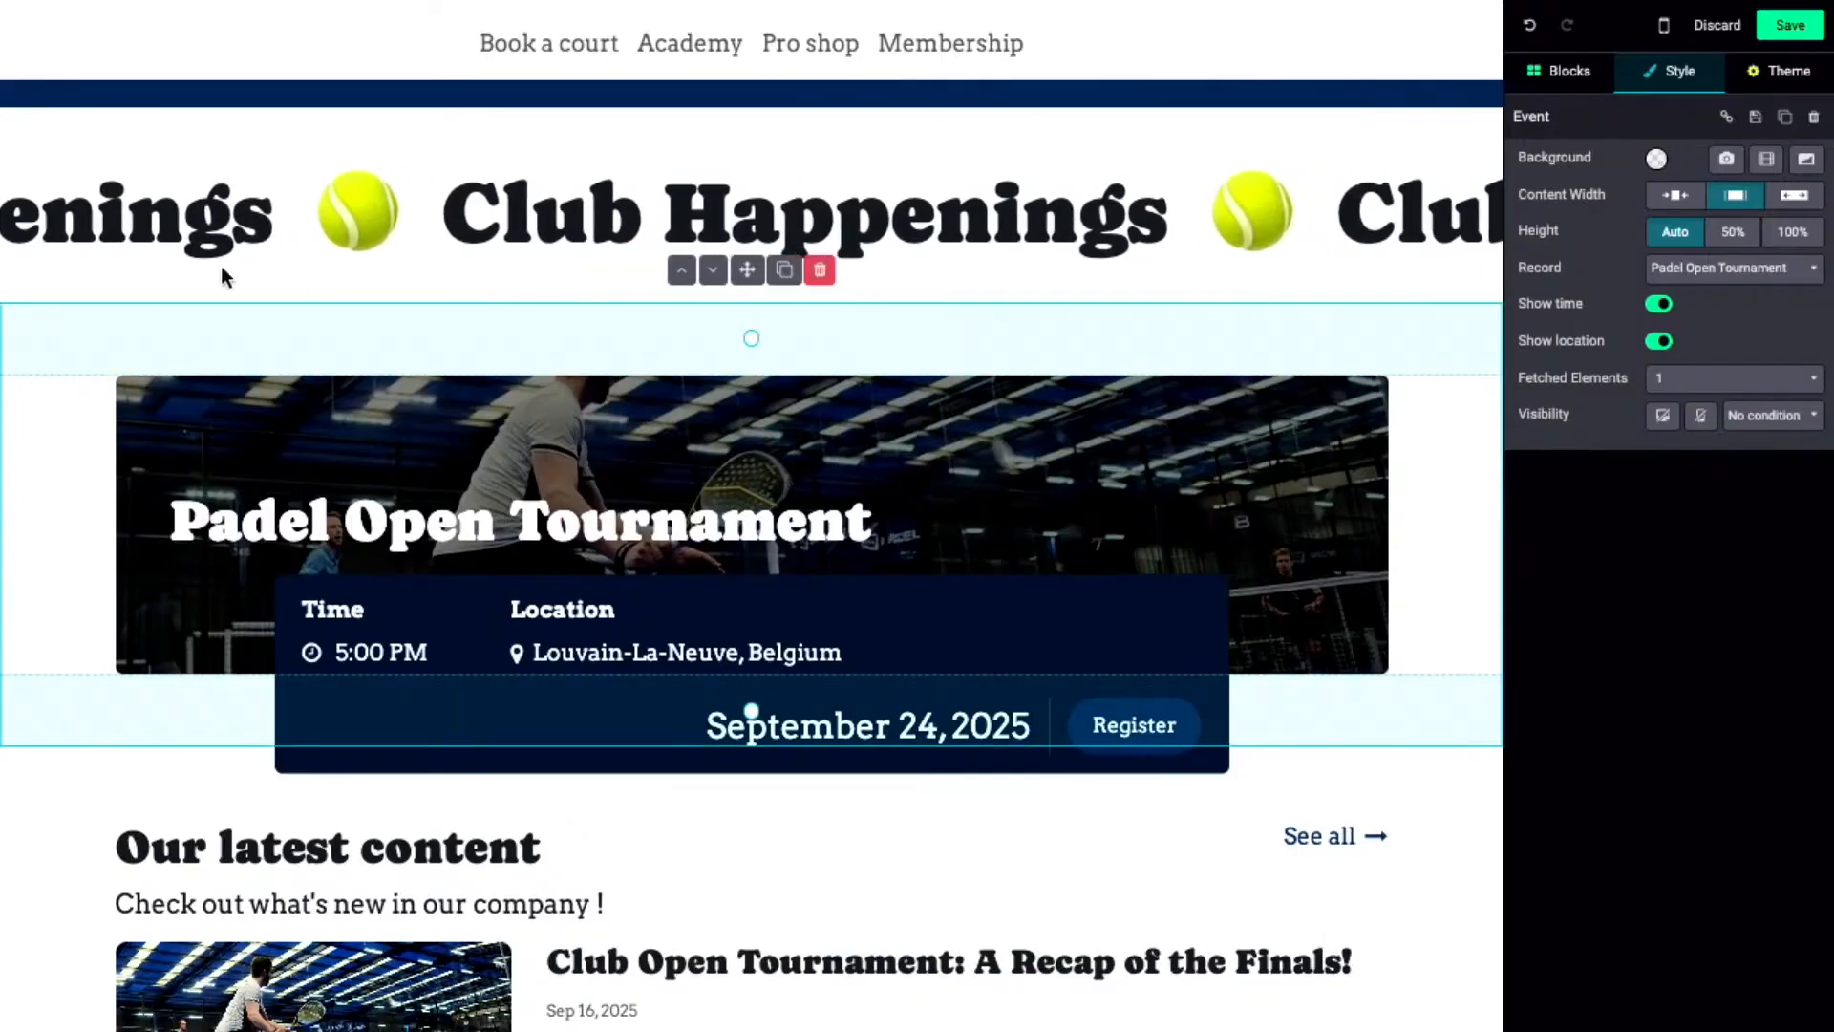
click(328, 192)
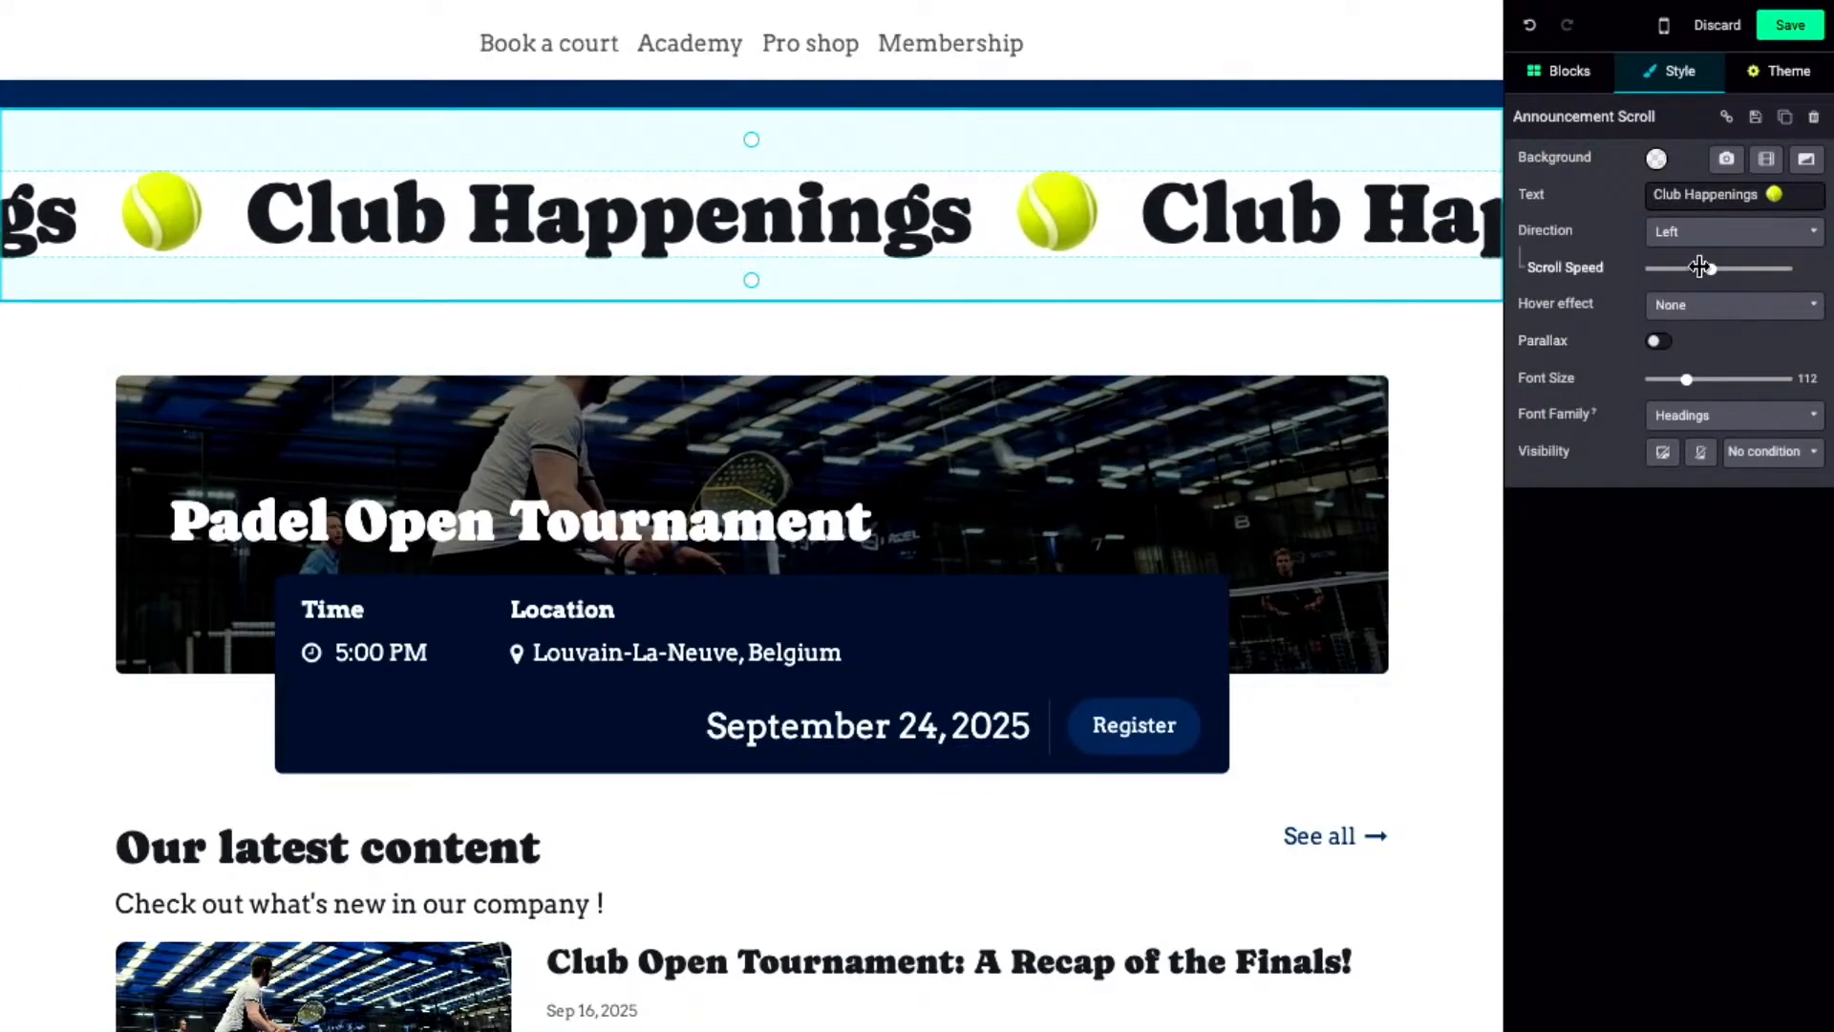
click(1657, 161)
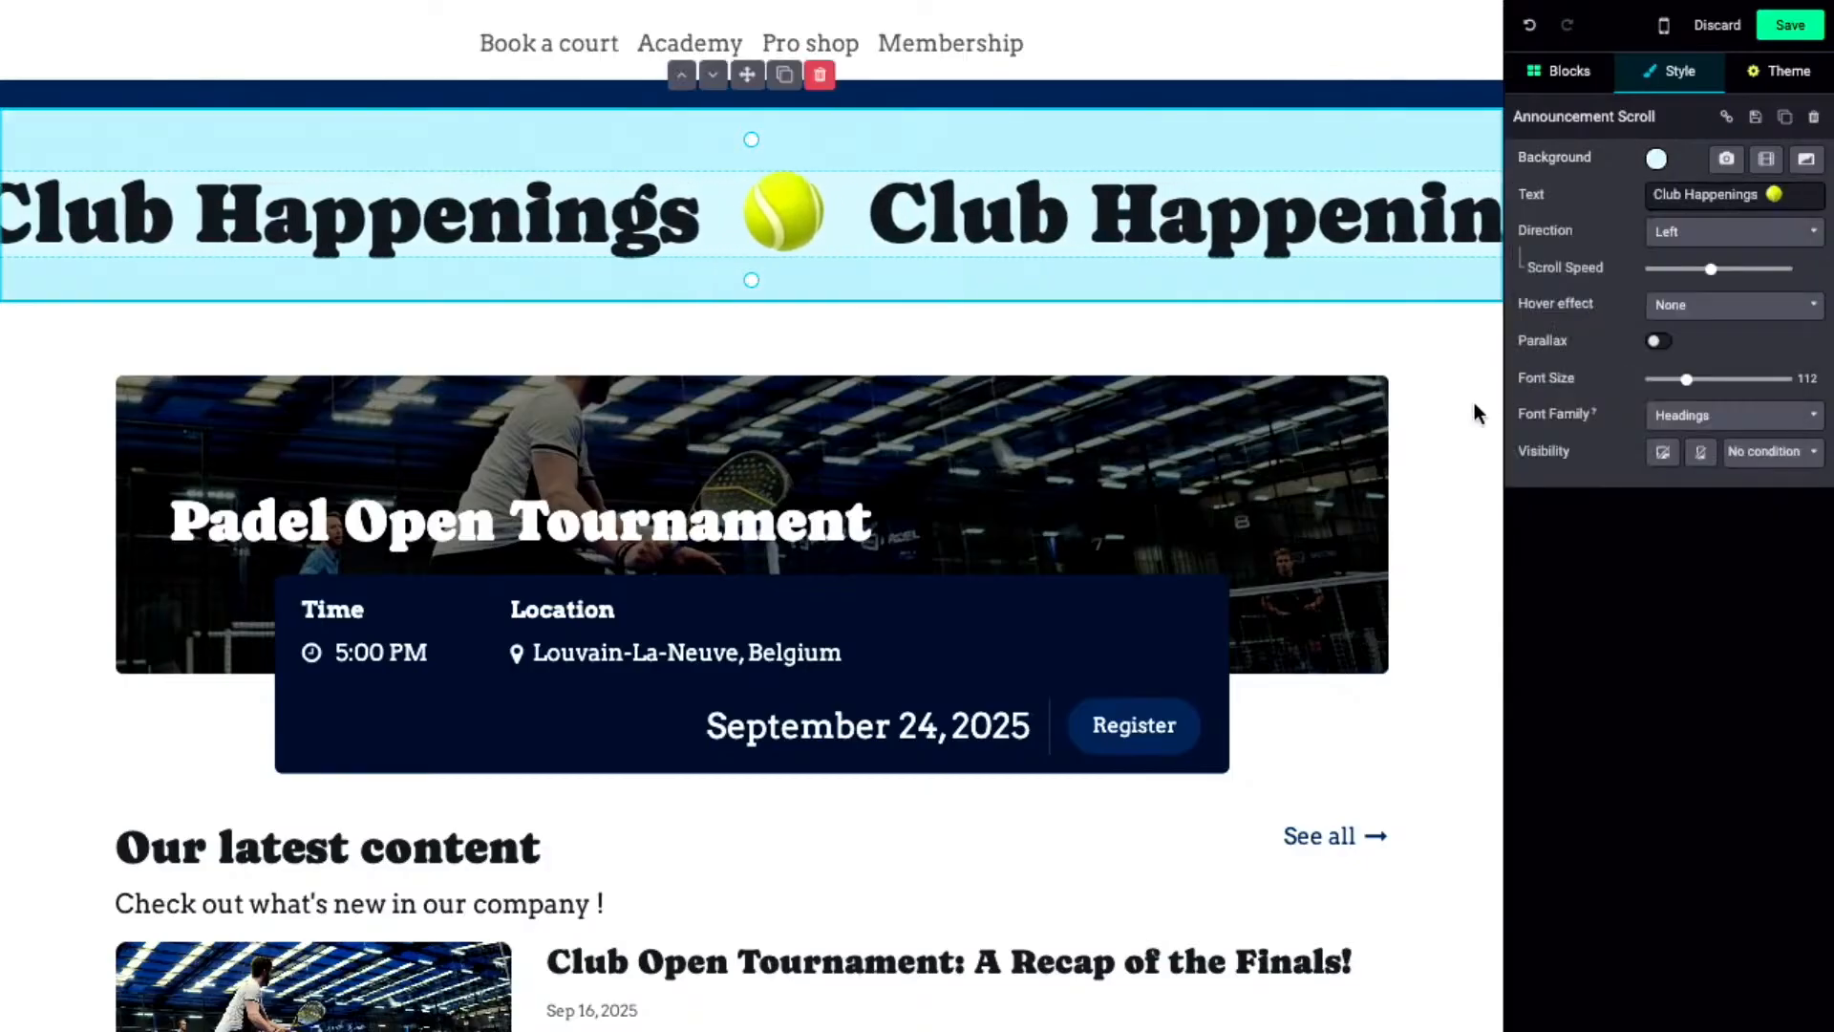
click(1475, 403)
click(1655, 160)
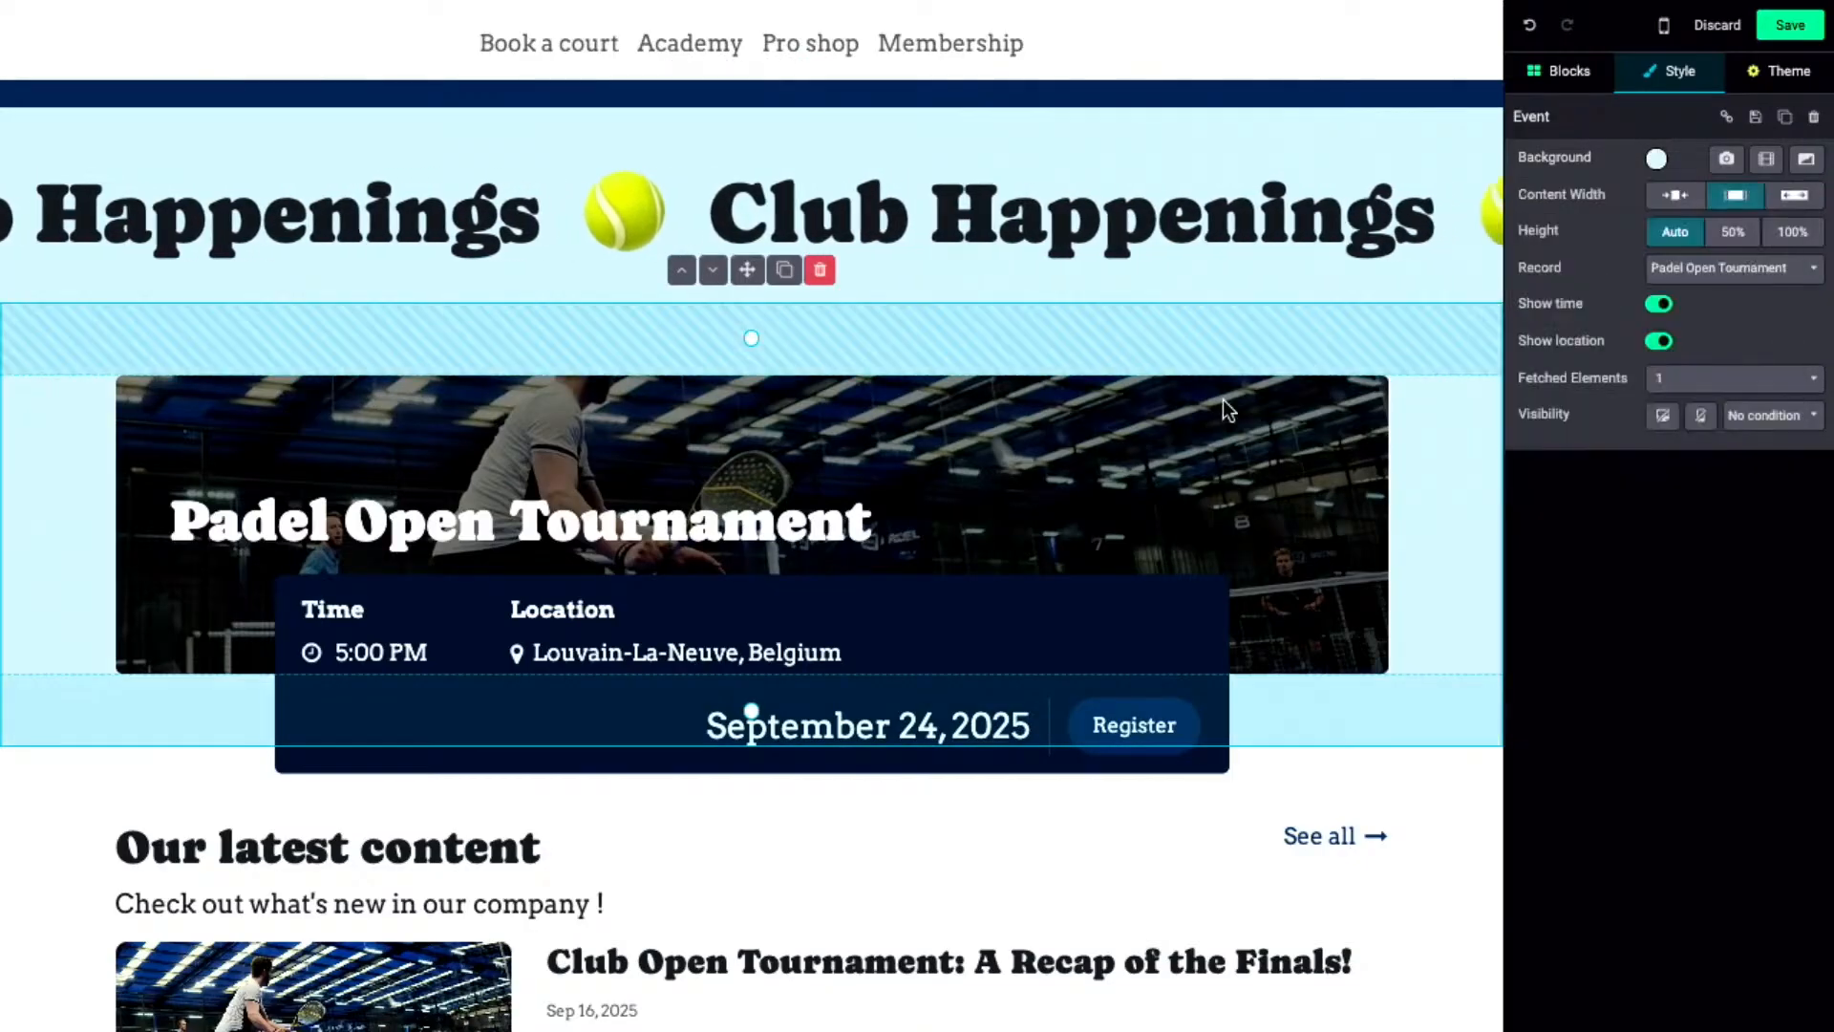
- Apply the light blue theme background to the list-style blog posts block
scroll(1224, 405, down, 4)
click(1466, 451)
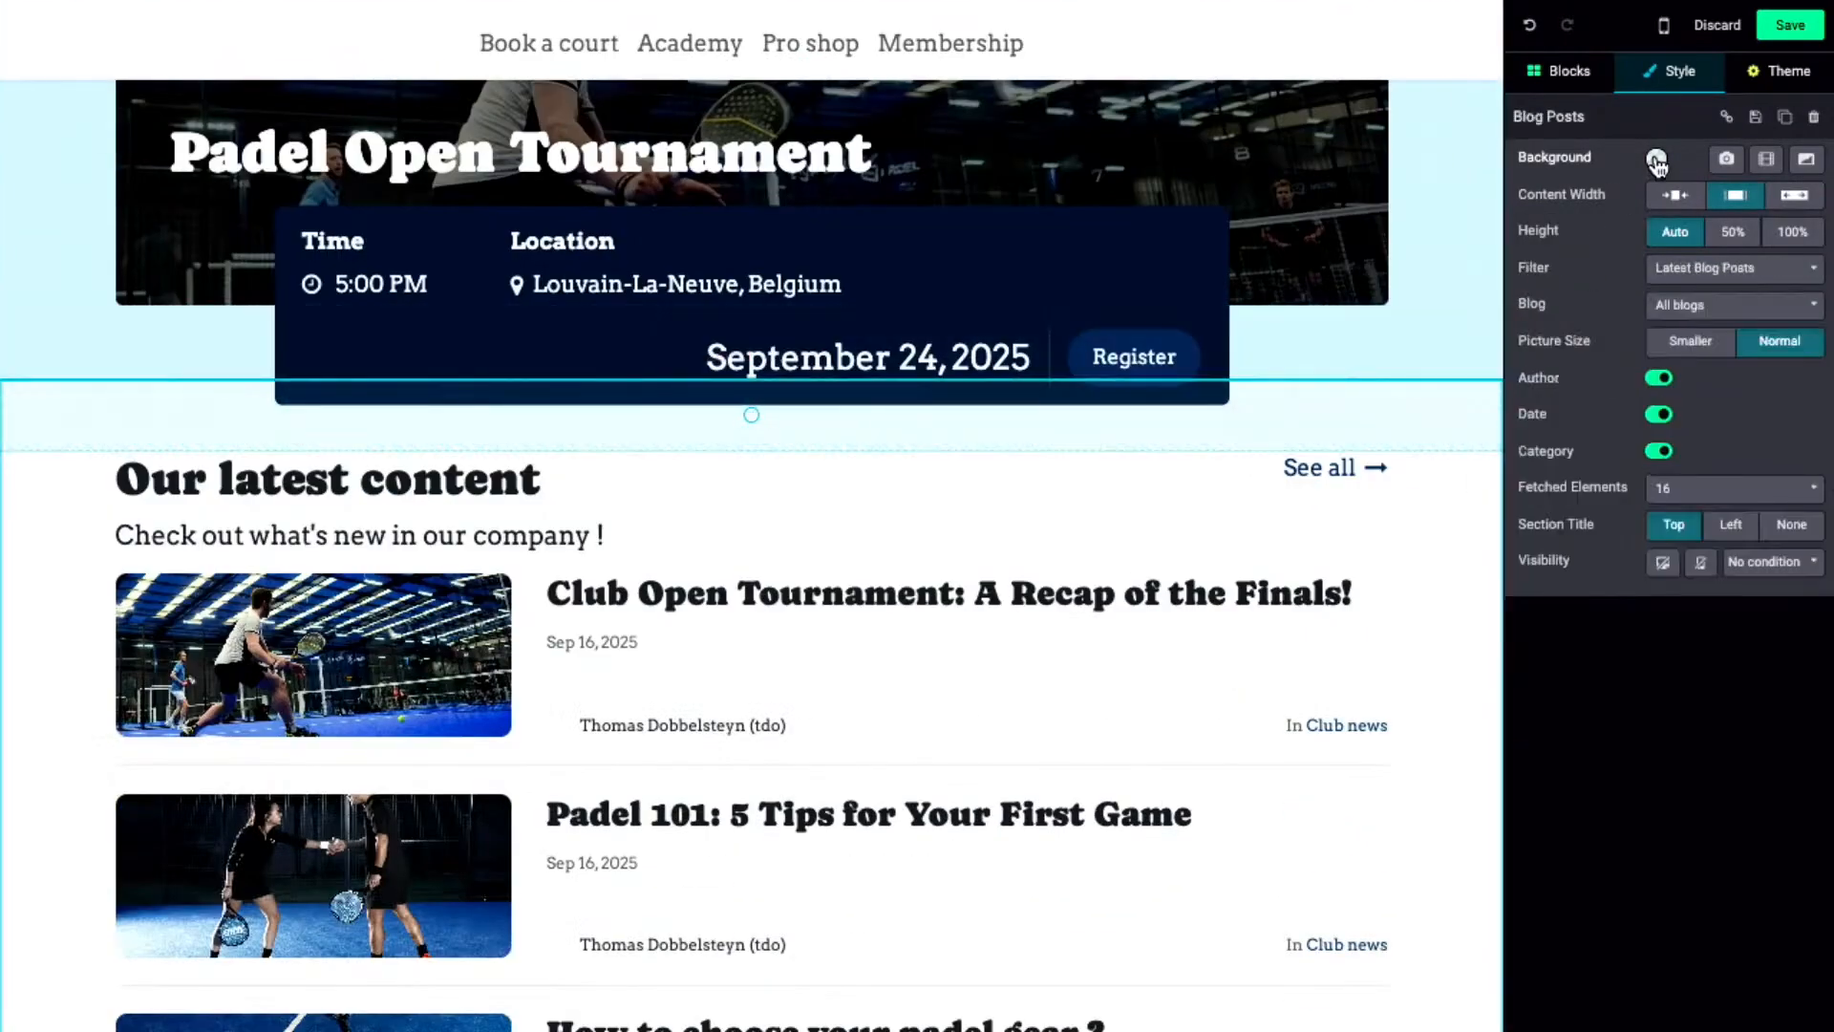
click(1655, 160)
click(1581, 307)
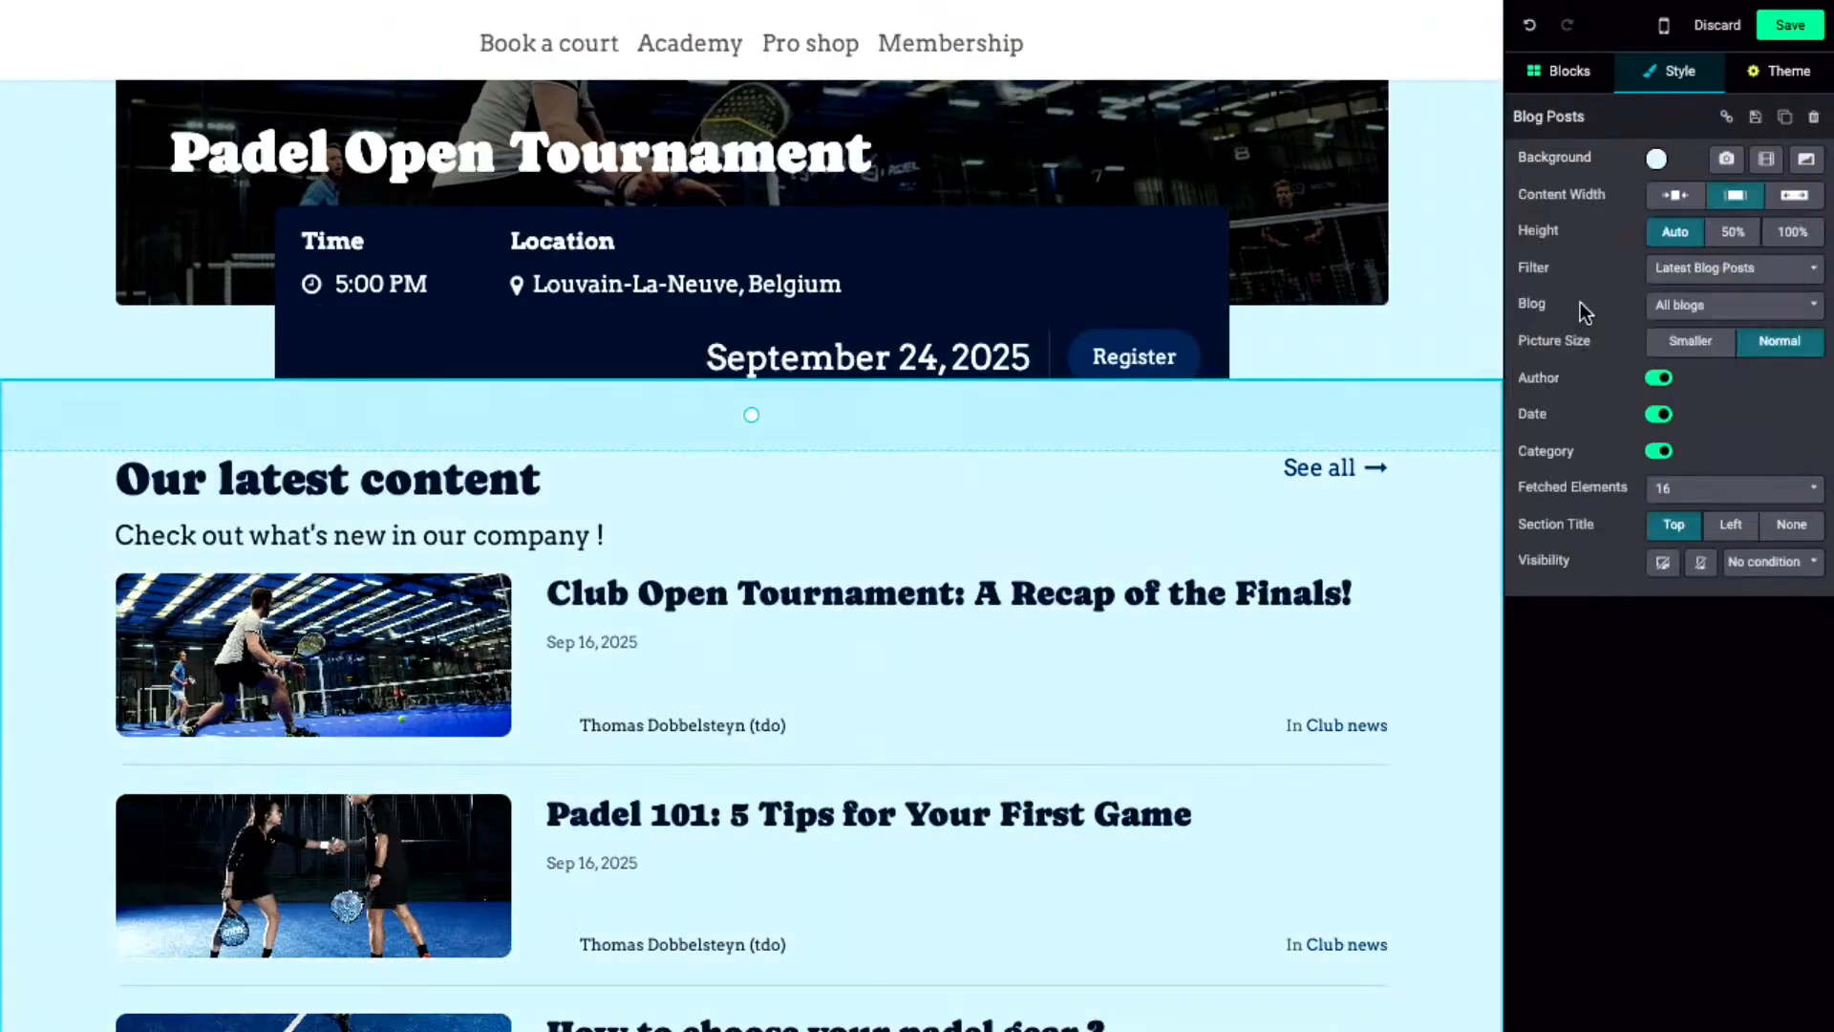
- Move the "Smash Hits: Club News" heading block above the blog posts block and give it the light blue theme background
scroll(1363, 369, down, 8)
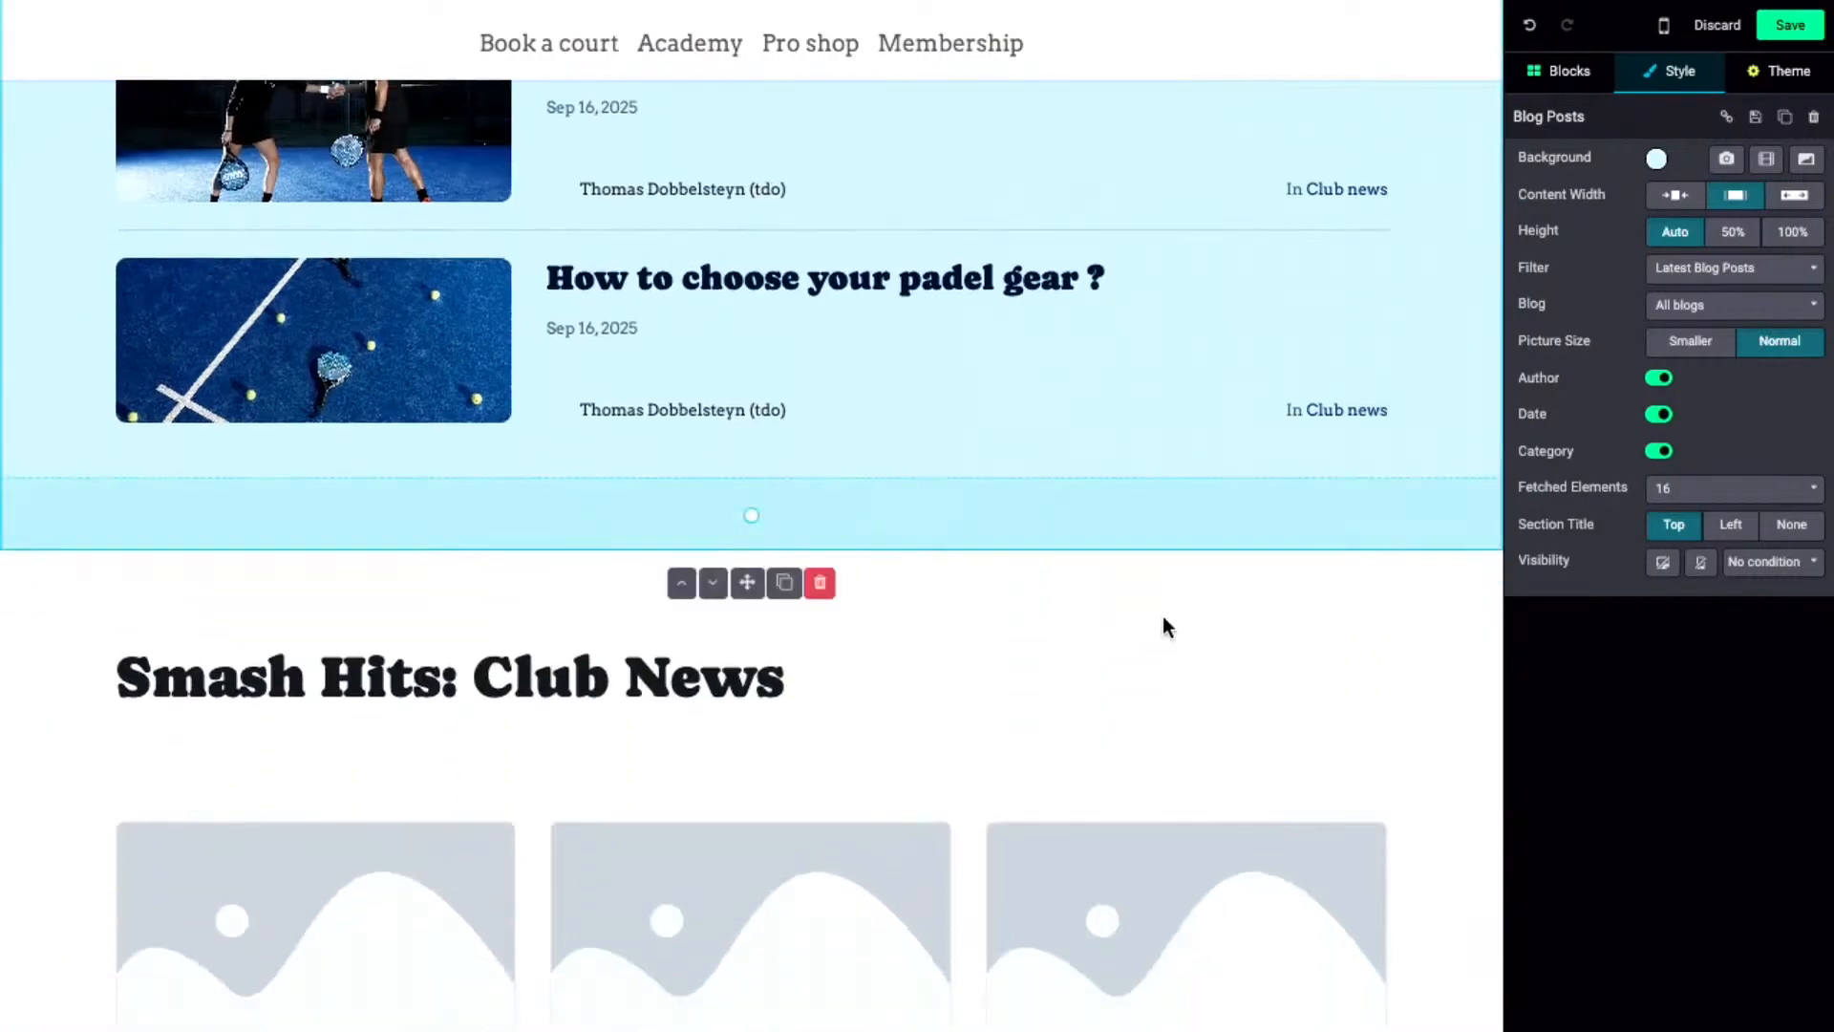
click(1164, 623)
scroll(1164, 619, up, 7)
scroll(1165, 621, down, 6)
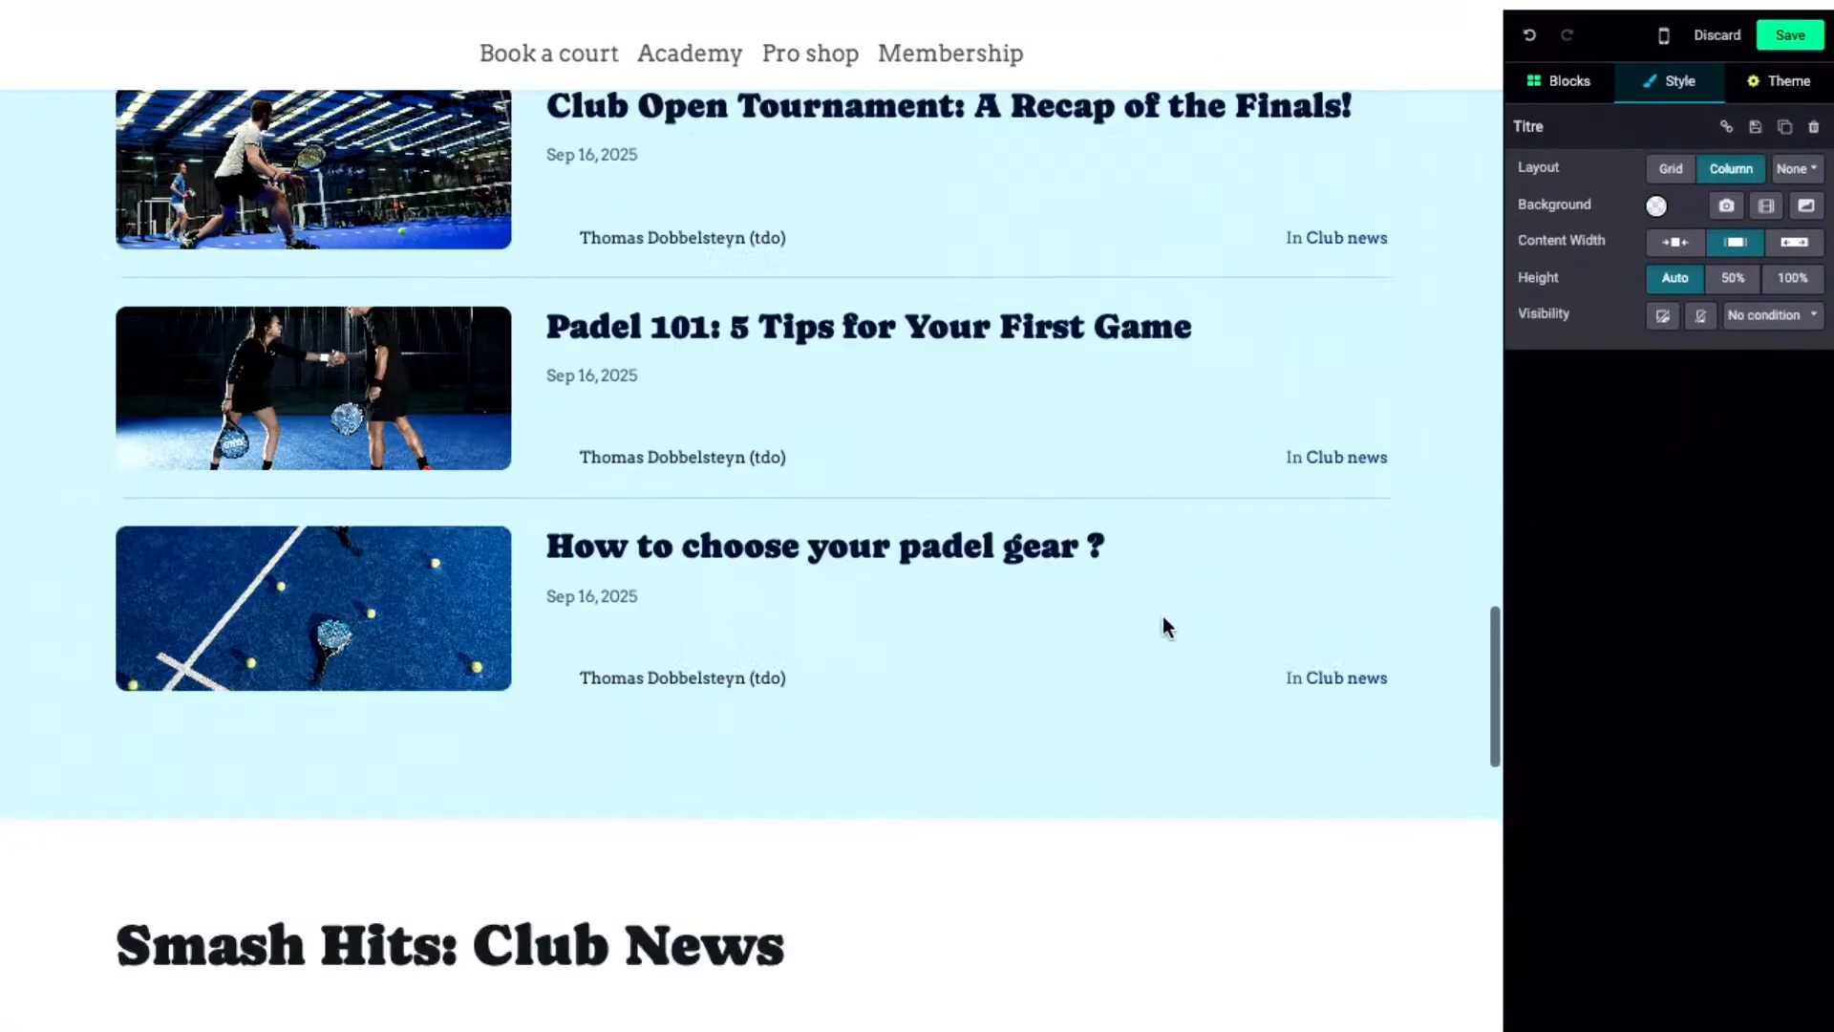
click(681, 556)
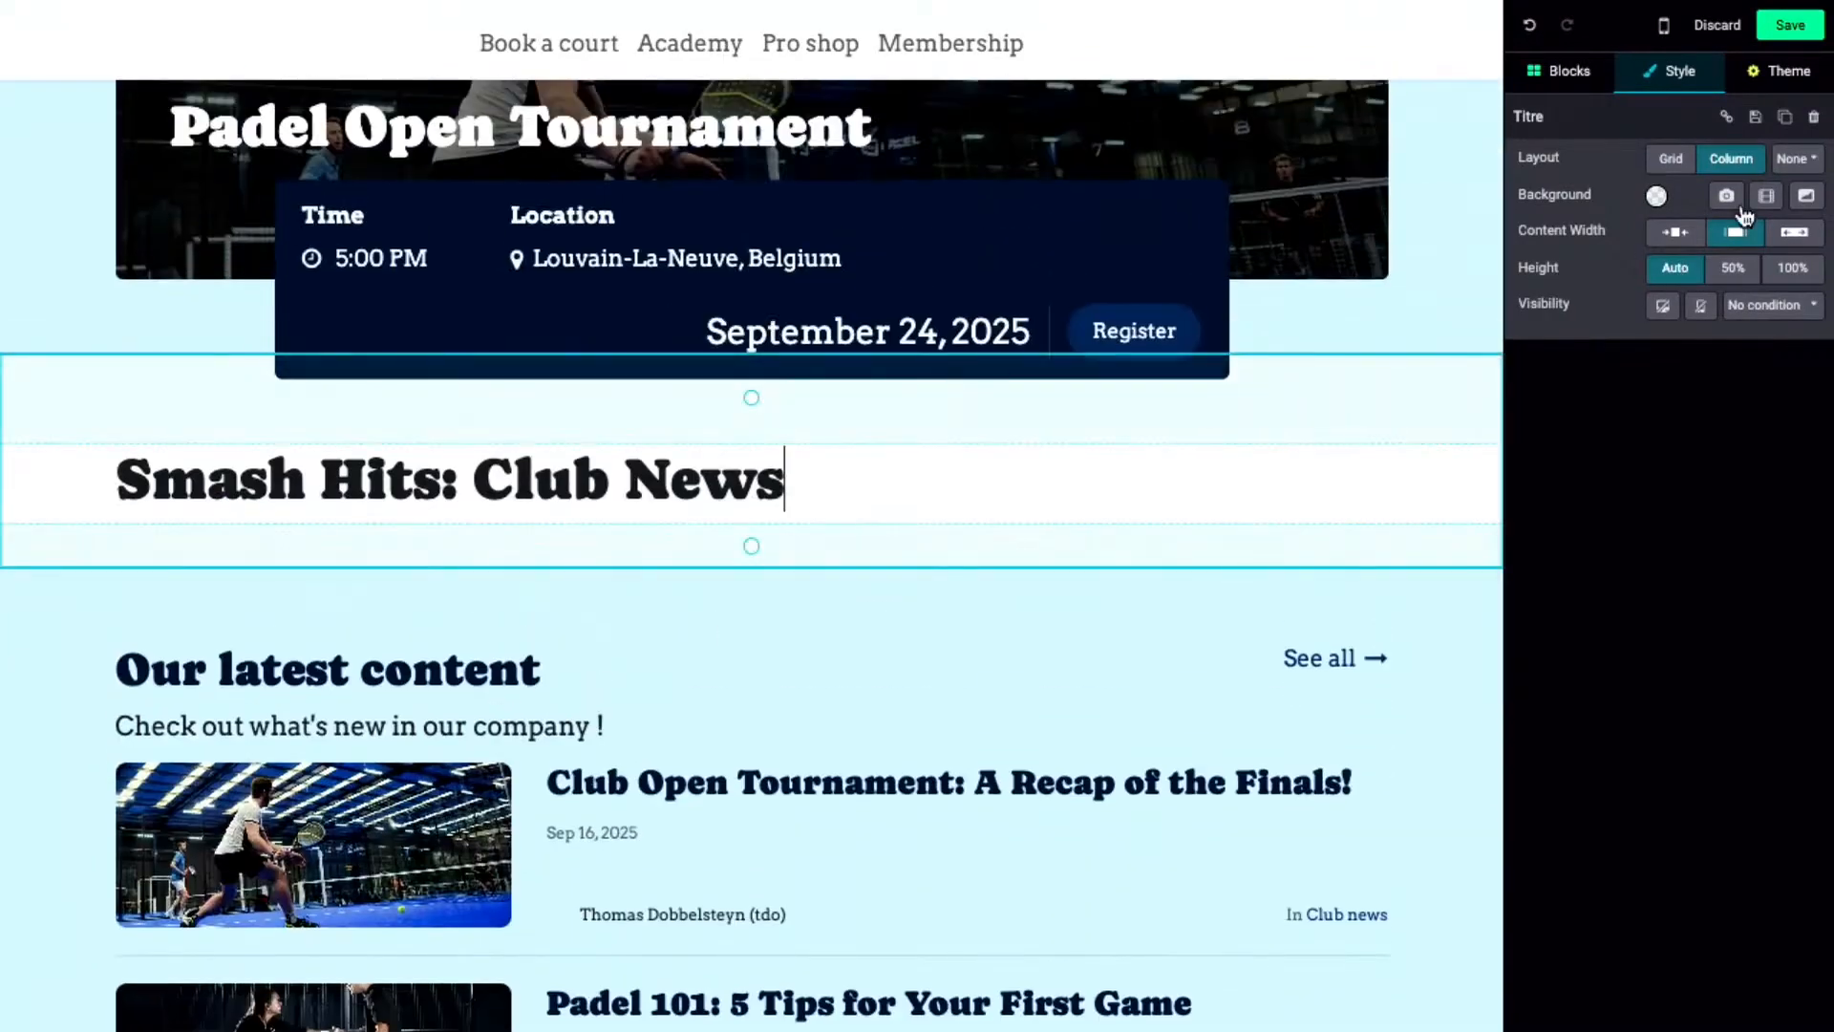
click(1657, 196)
click(1589, 336)
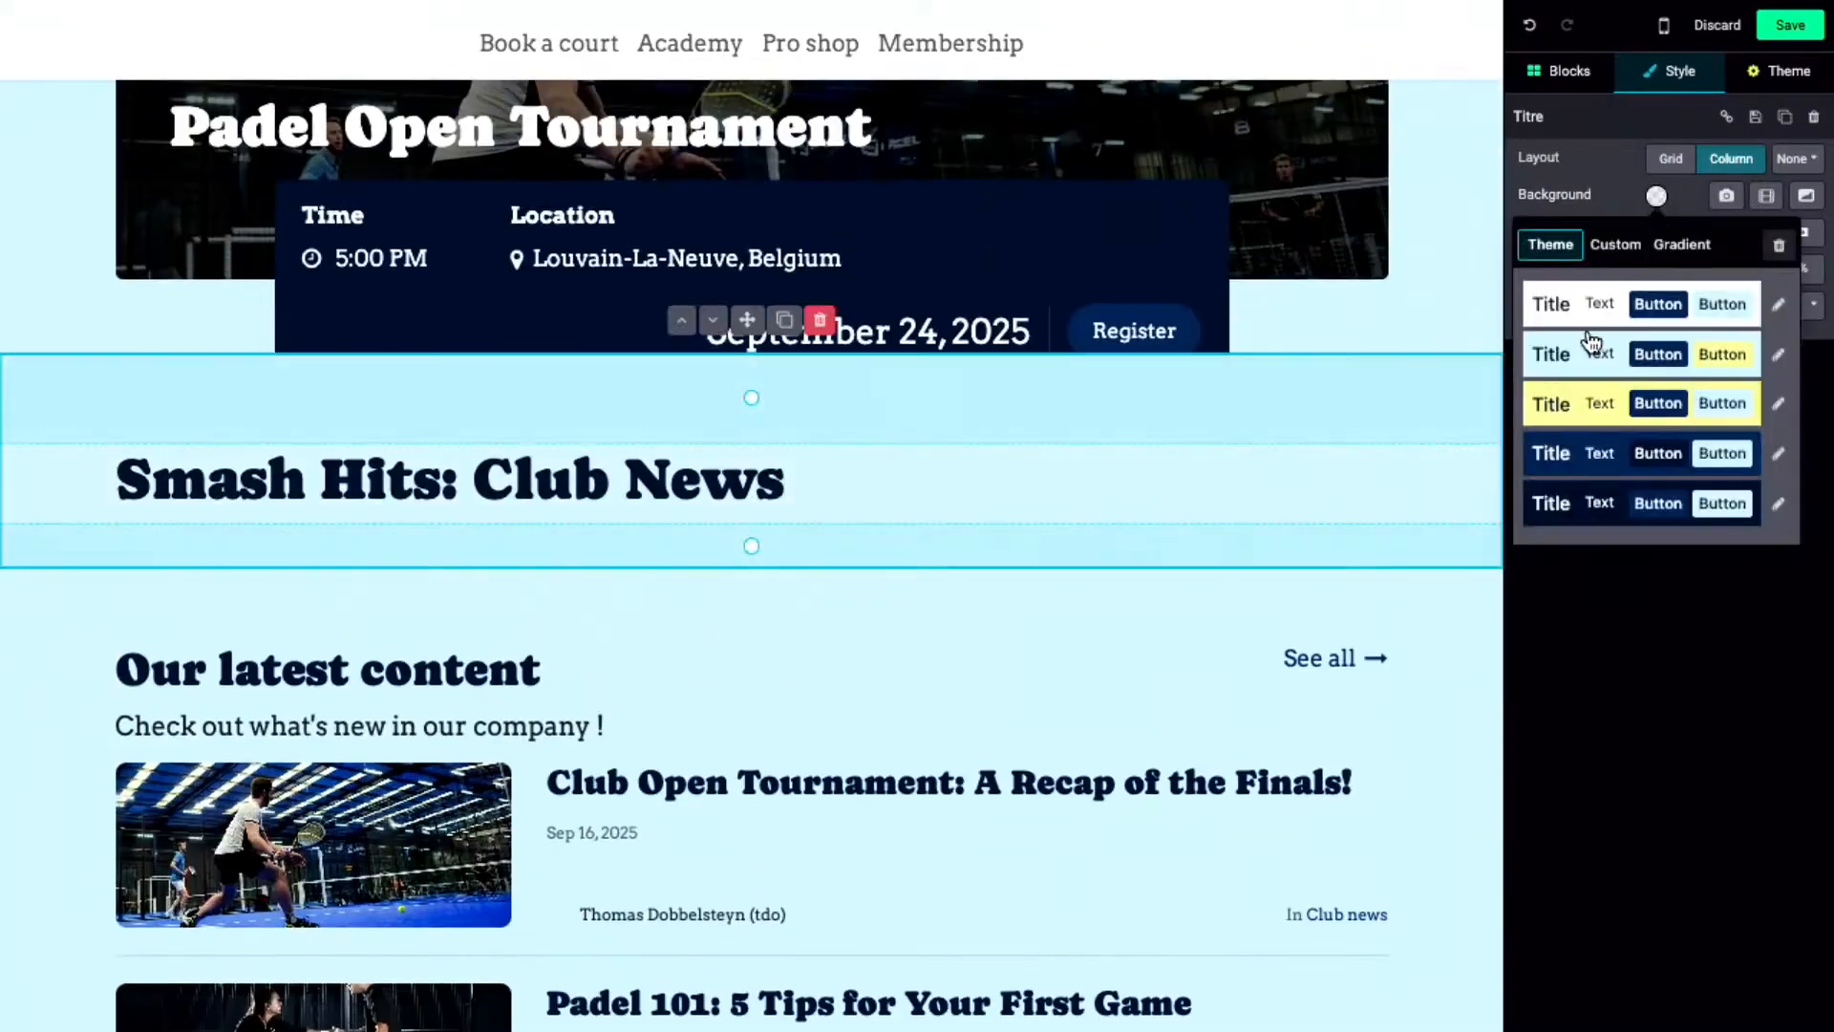
scroll(577, 531, down, 5)
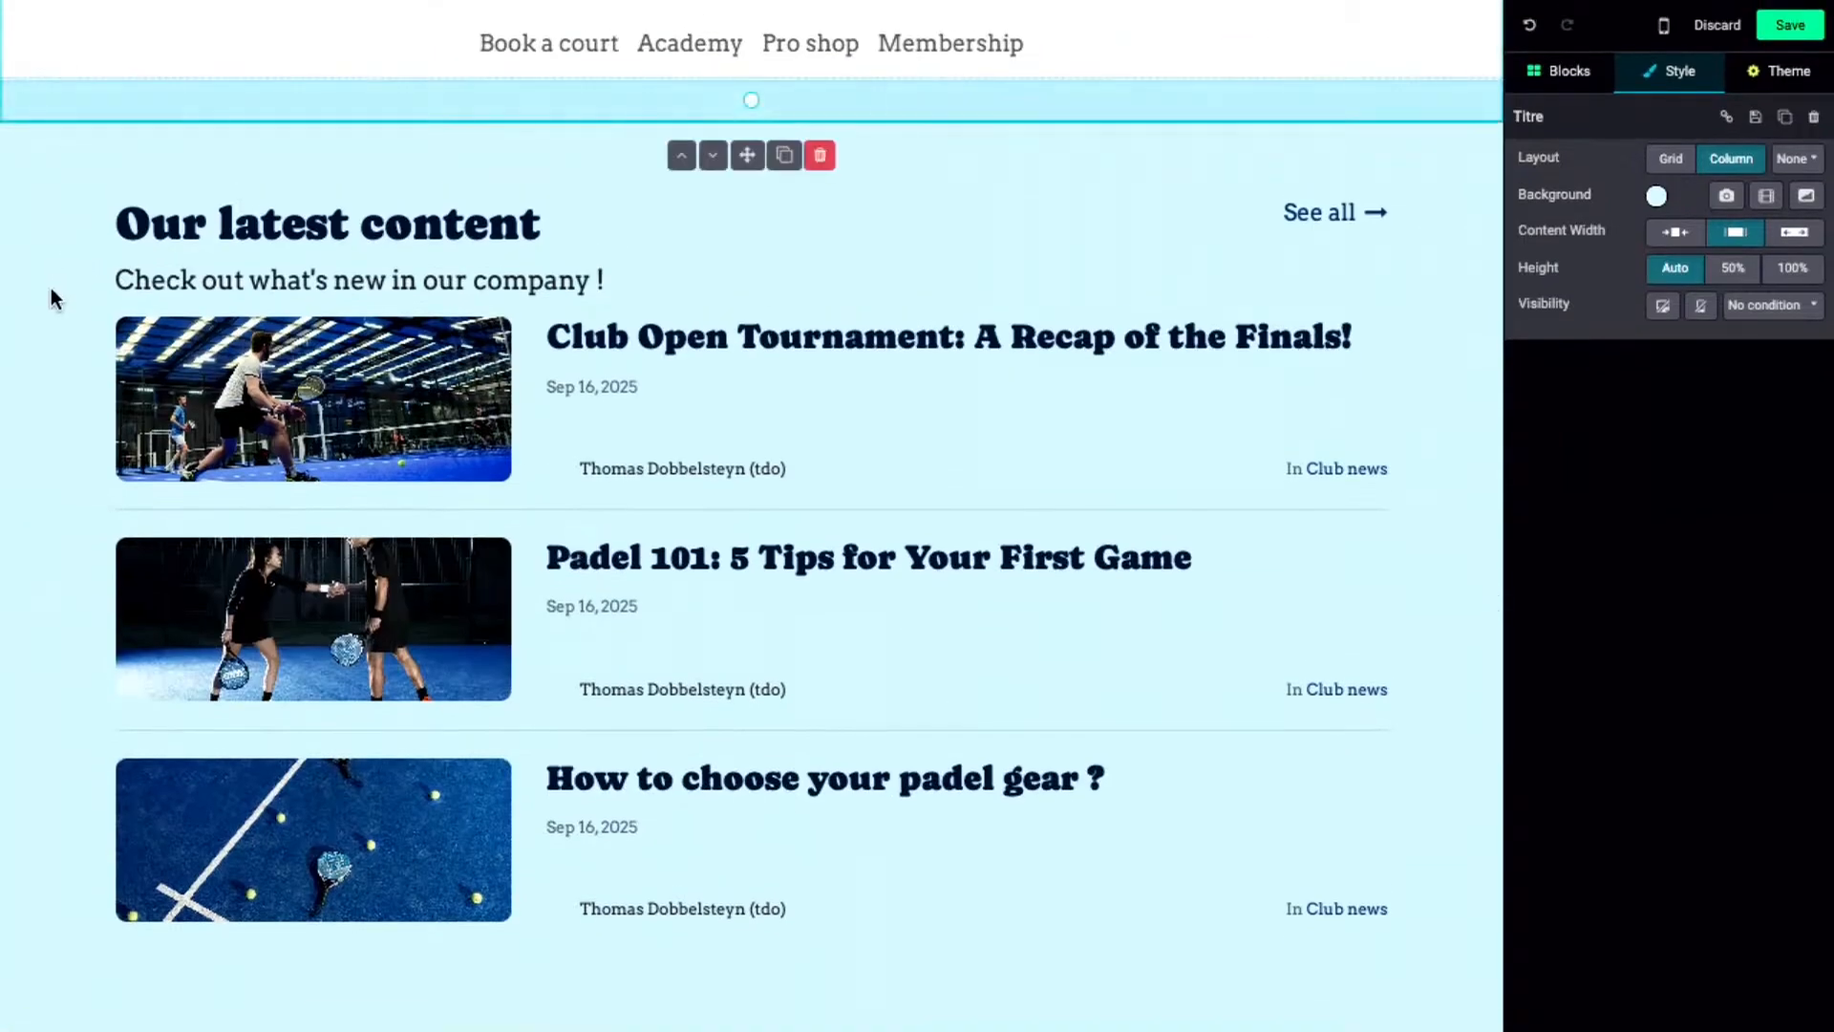
- Delete the "Our latest content" heading, its subtitle and the "See all" link from the blog posts block
scroll(50, 289, down, 5)
scroll(49, 288, up, 5)
click(514, 315)
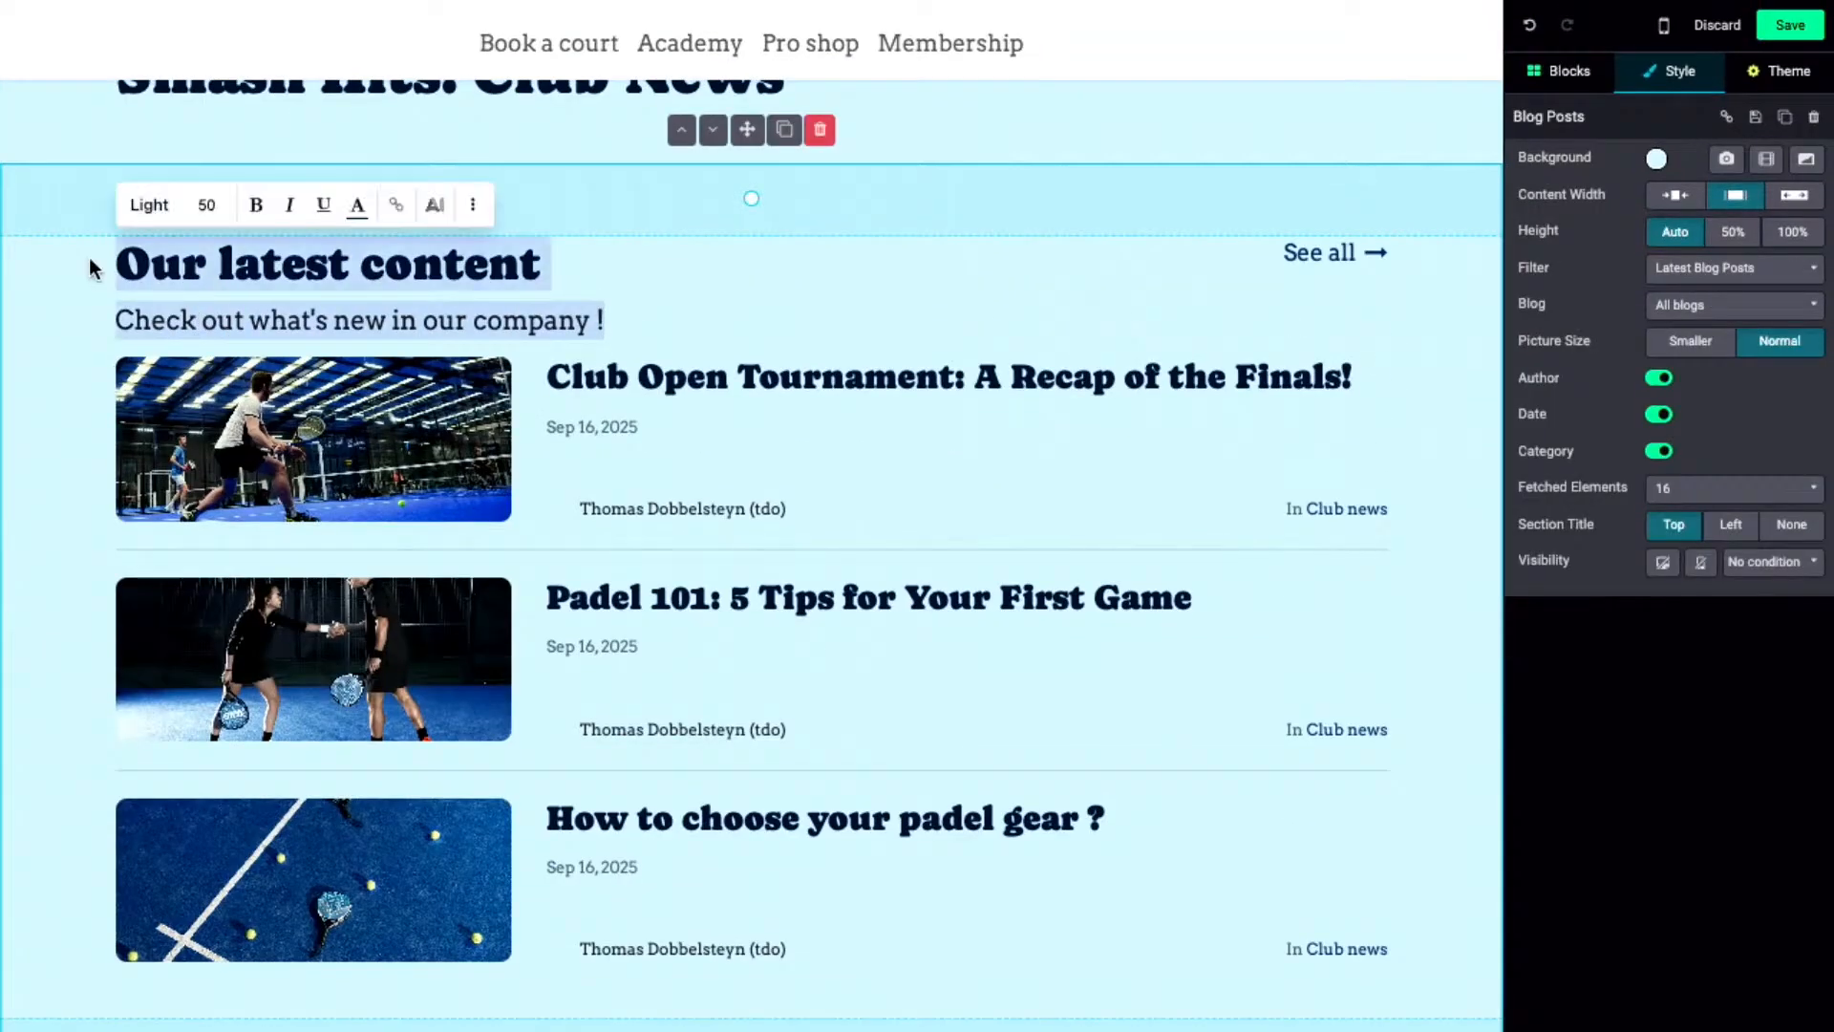
key(BackSpace)
click(1395, 253)
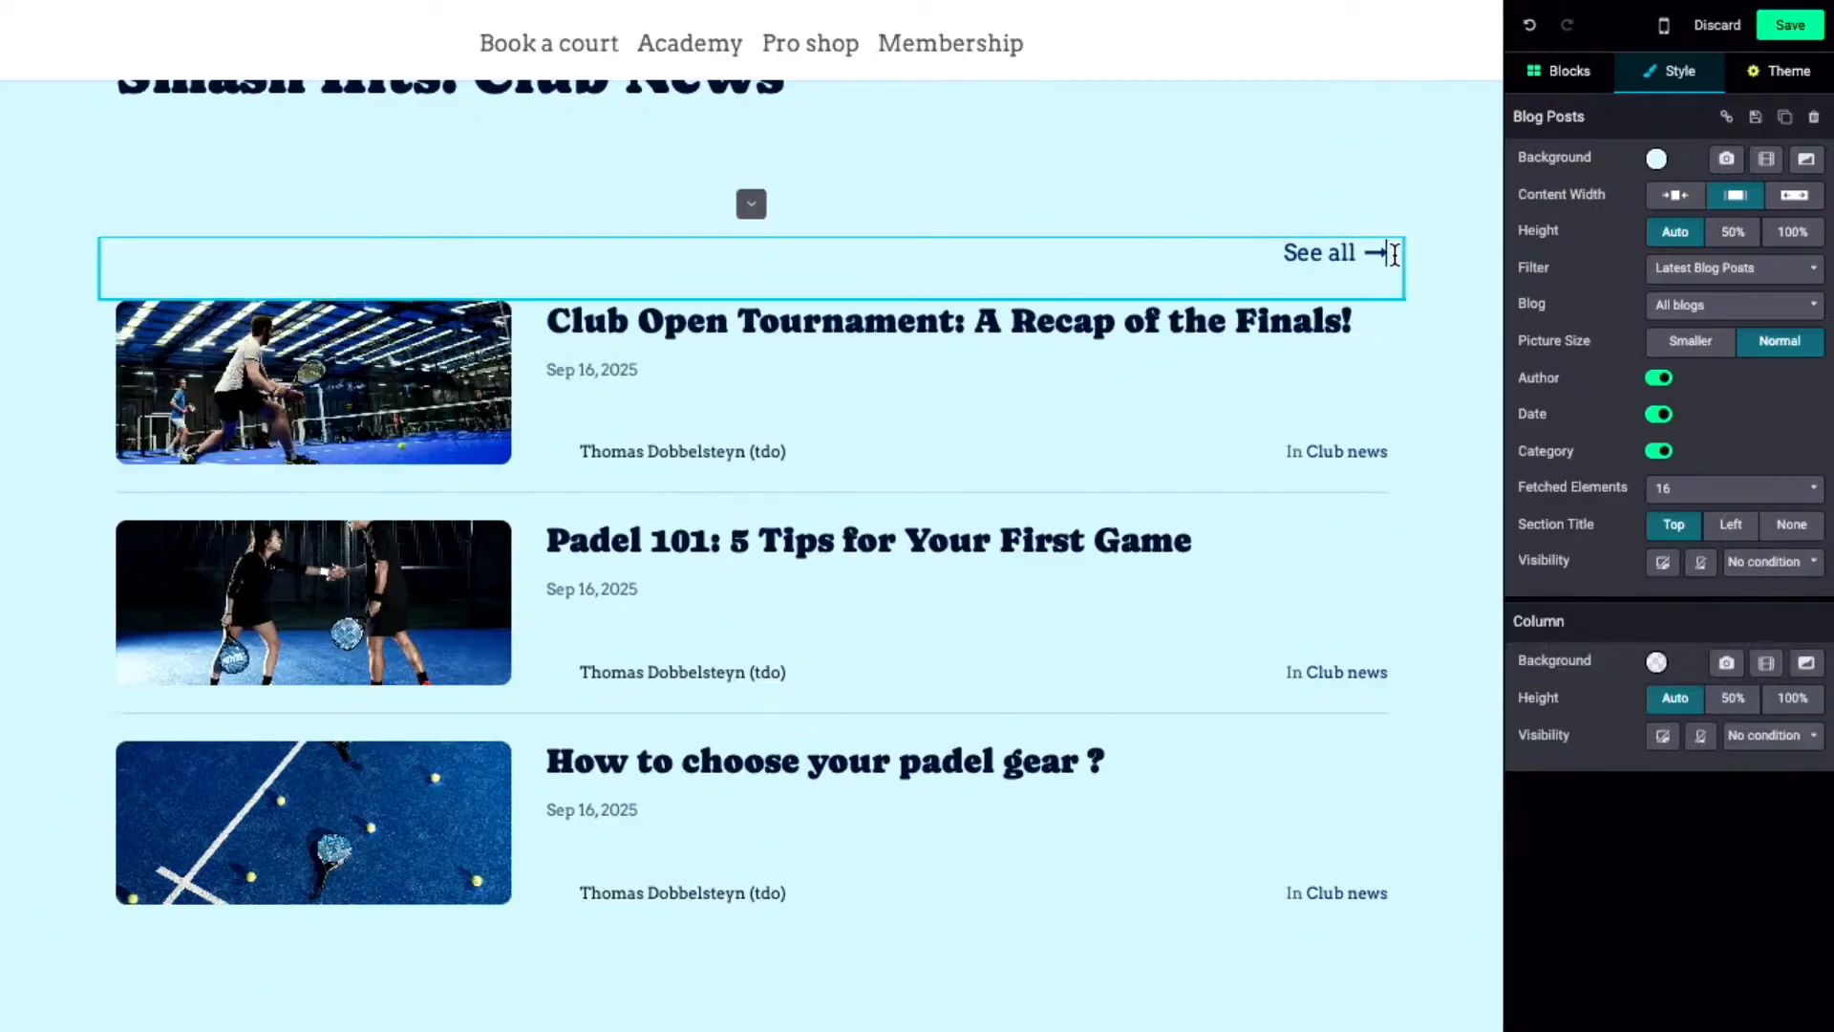
key(BackSpace)
key(BackSpace)
key(BackSpace)
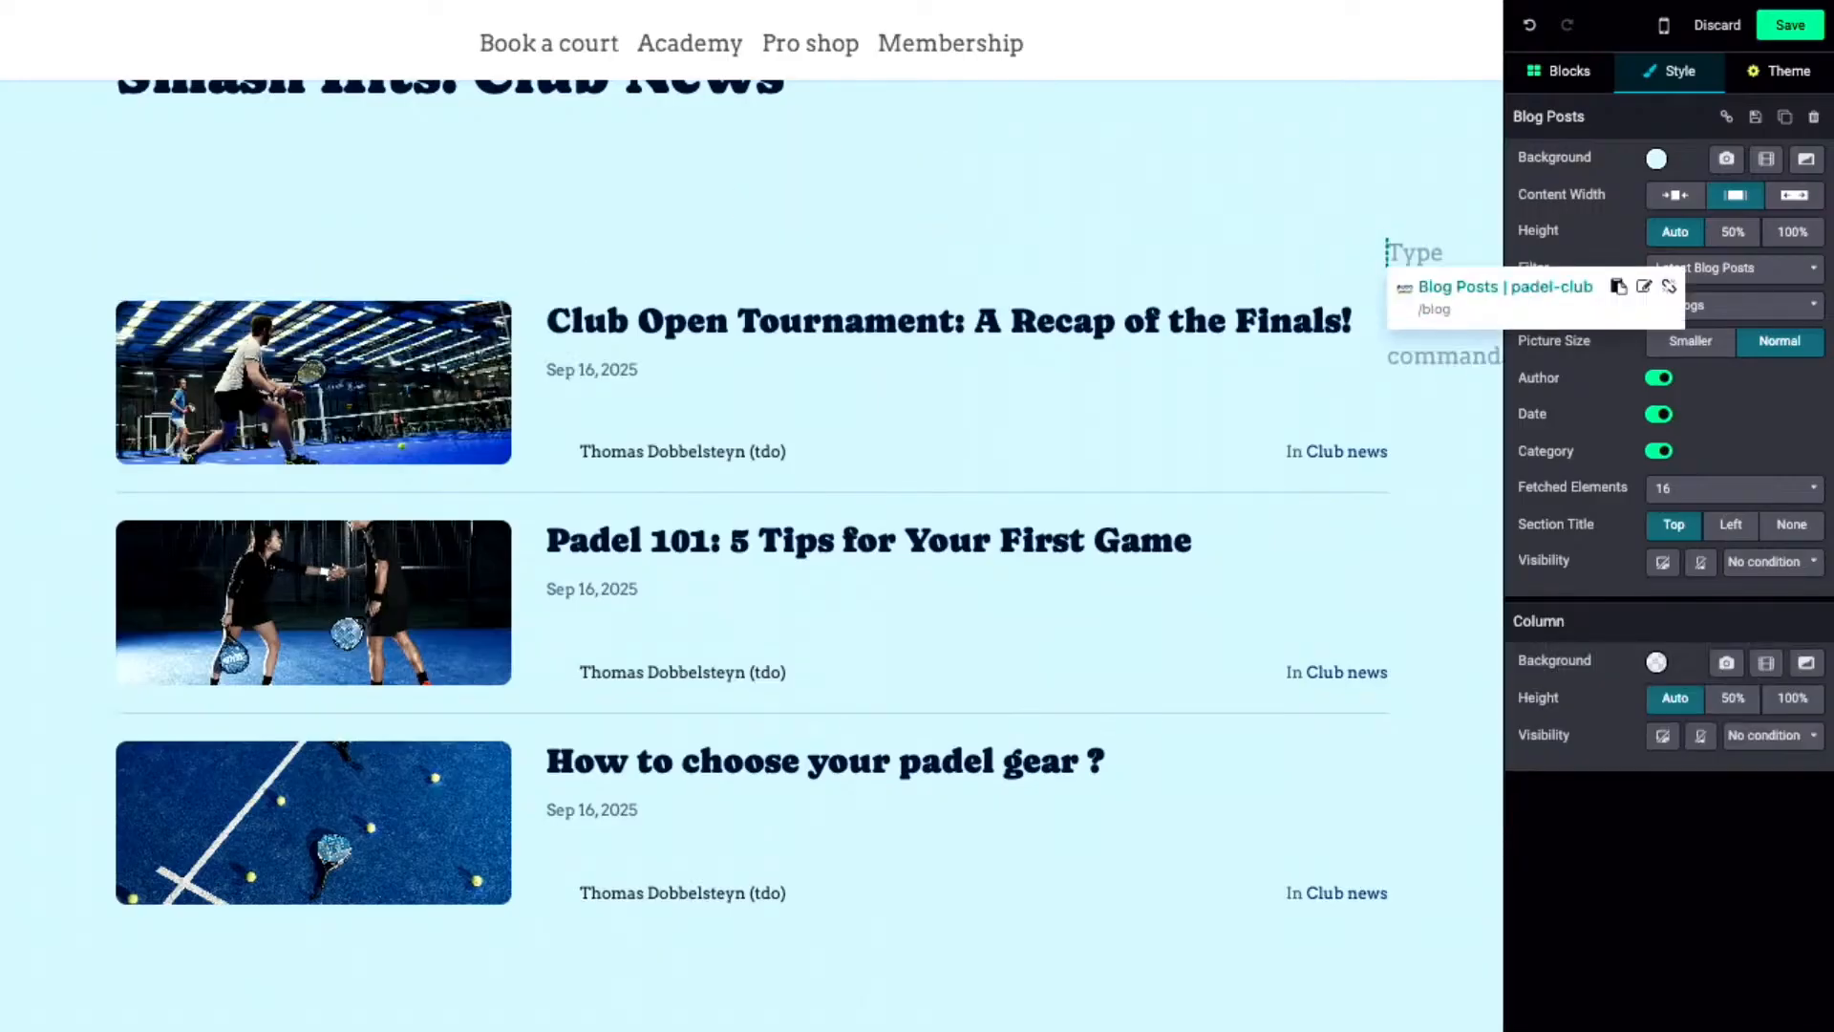
- Remove the top padding of the blog posts block and the bottom padding of the "Smash Hits: Club News" title block
click(672, 185)
scroll(675, 417, up, 3)
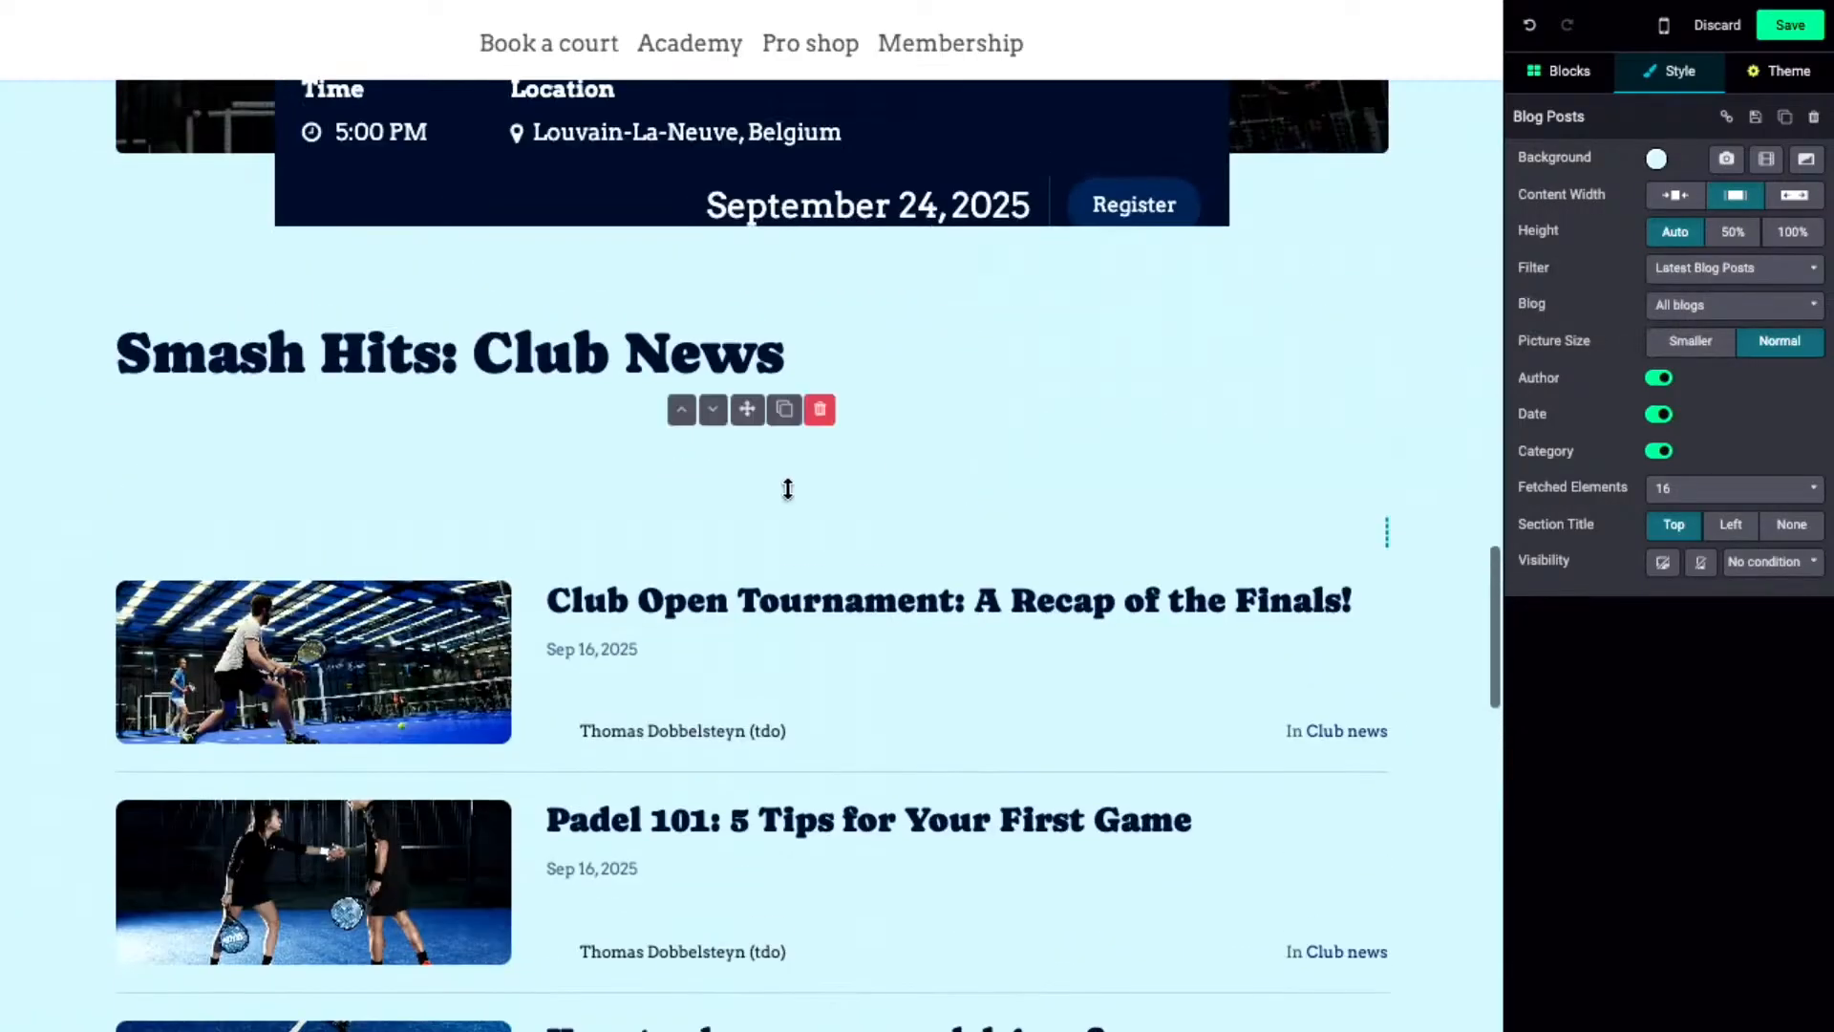
drag(761, 458, 785, 301)
click(946, 378)
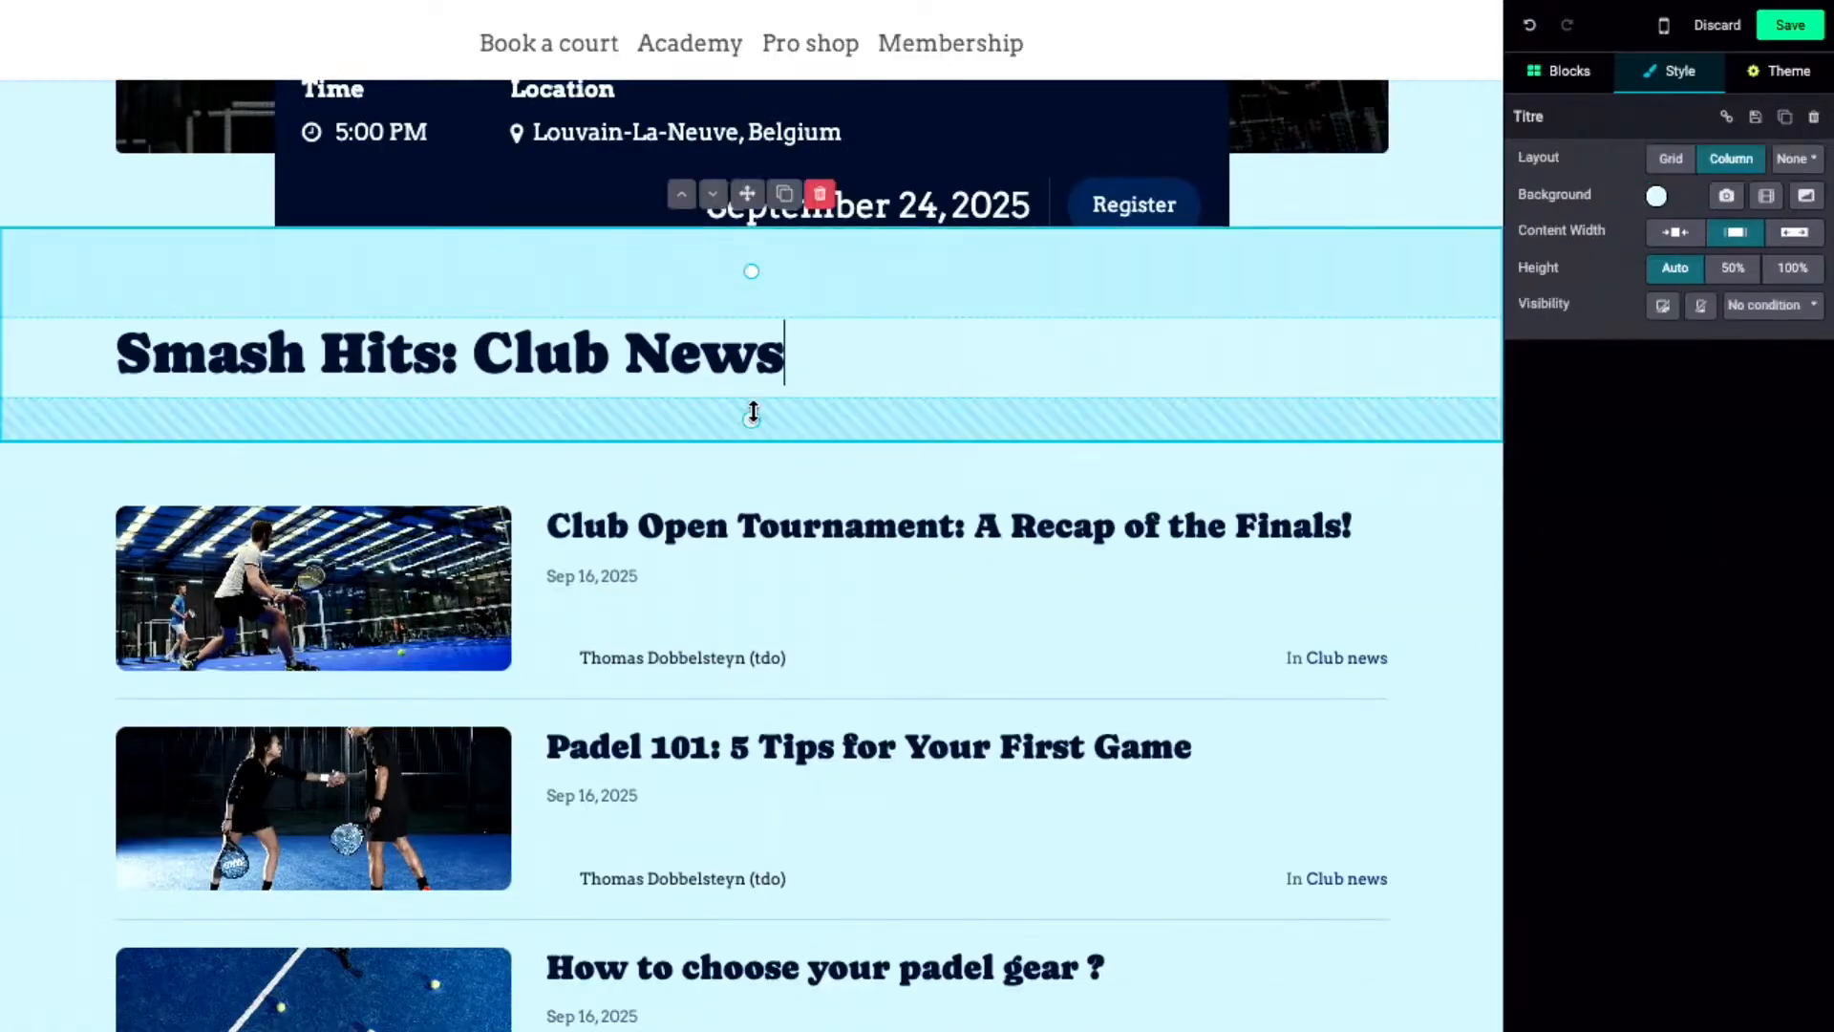
drag(753, 411, 764, 334)
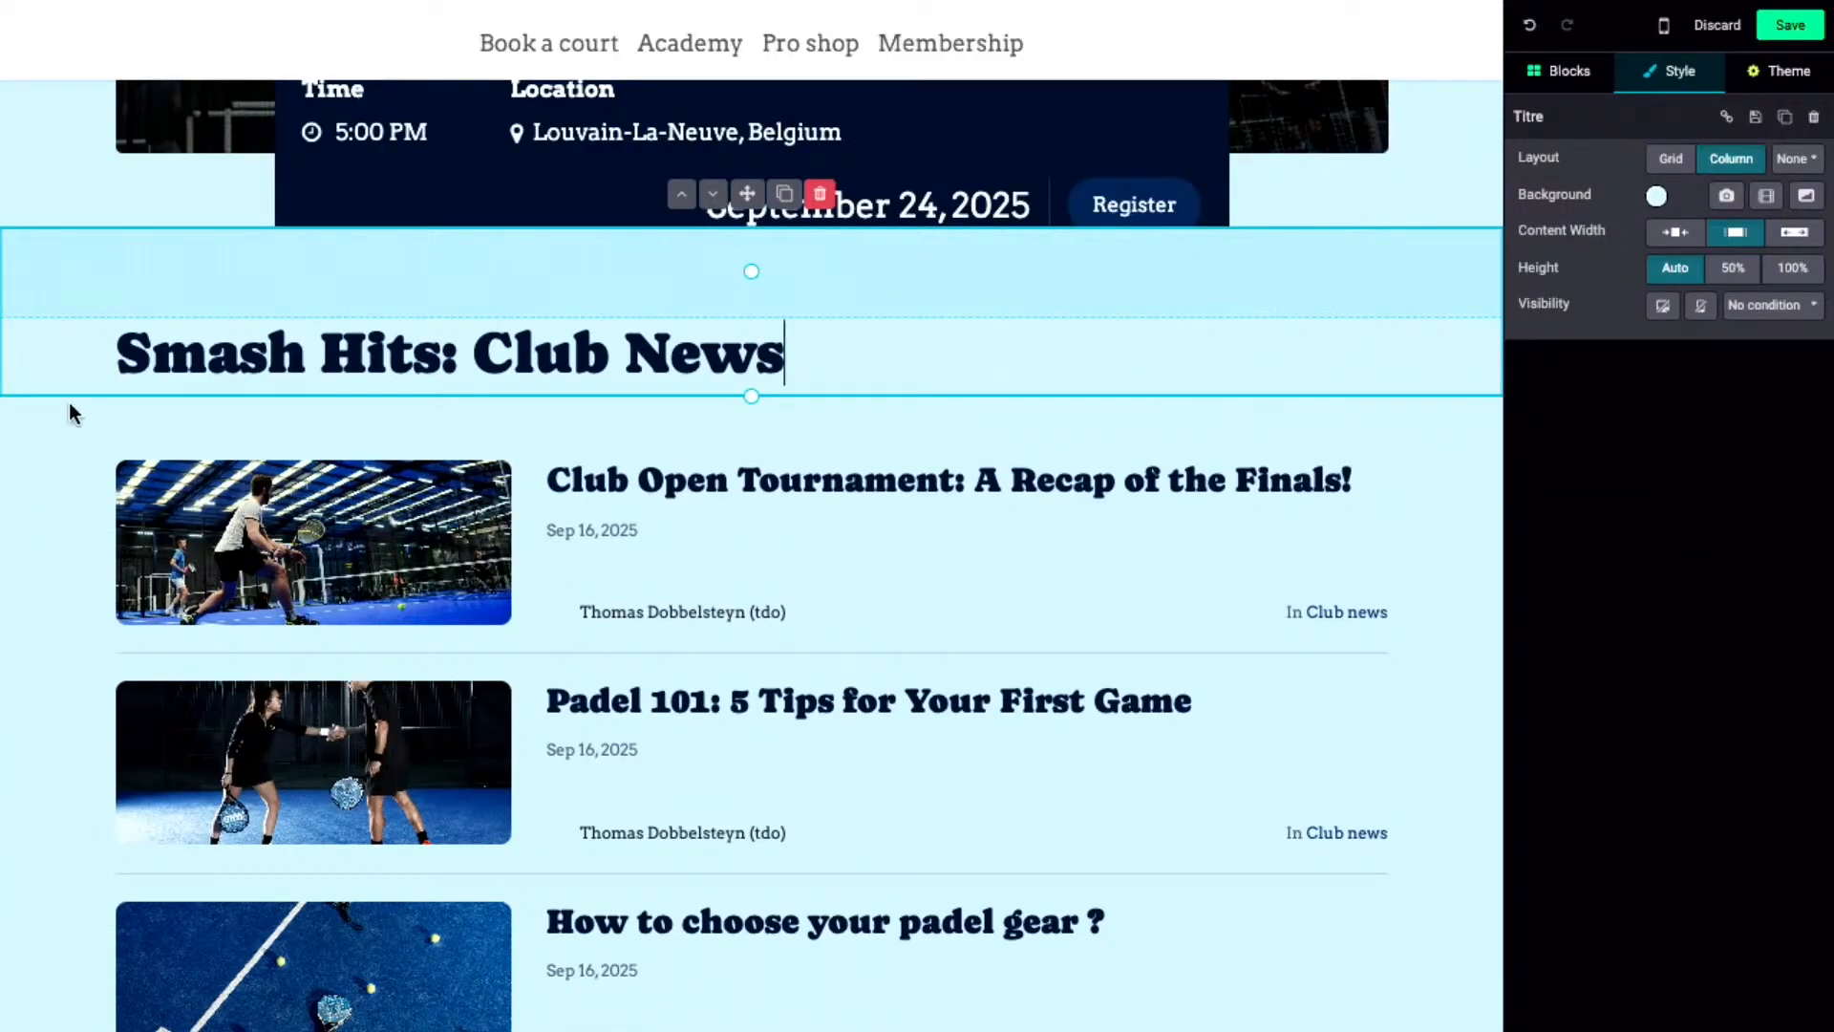
- Add bottom padding under the Padel Open Tournament event card and reduce the top padding of the "Smash Hits: Club News" block
key(Escape)
scroll(70, 411, up, 4)
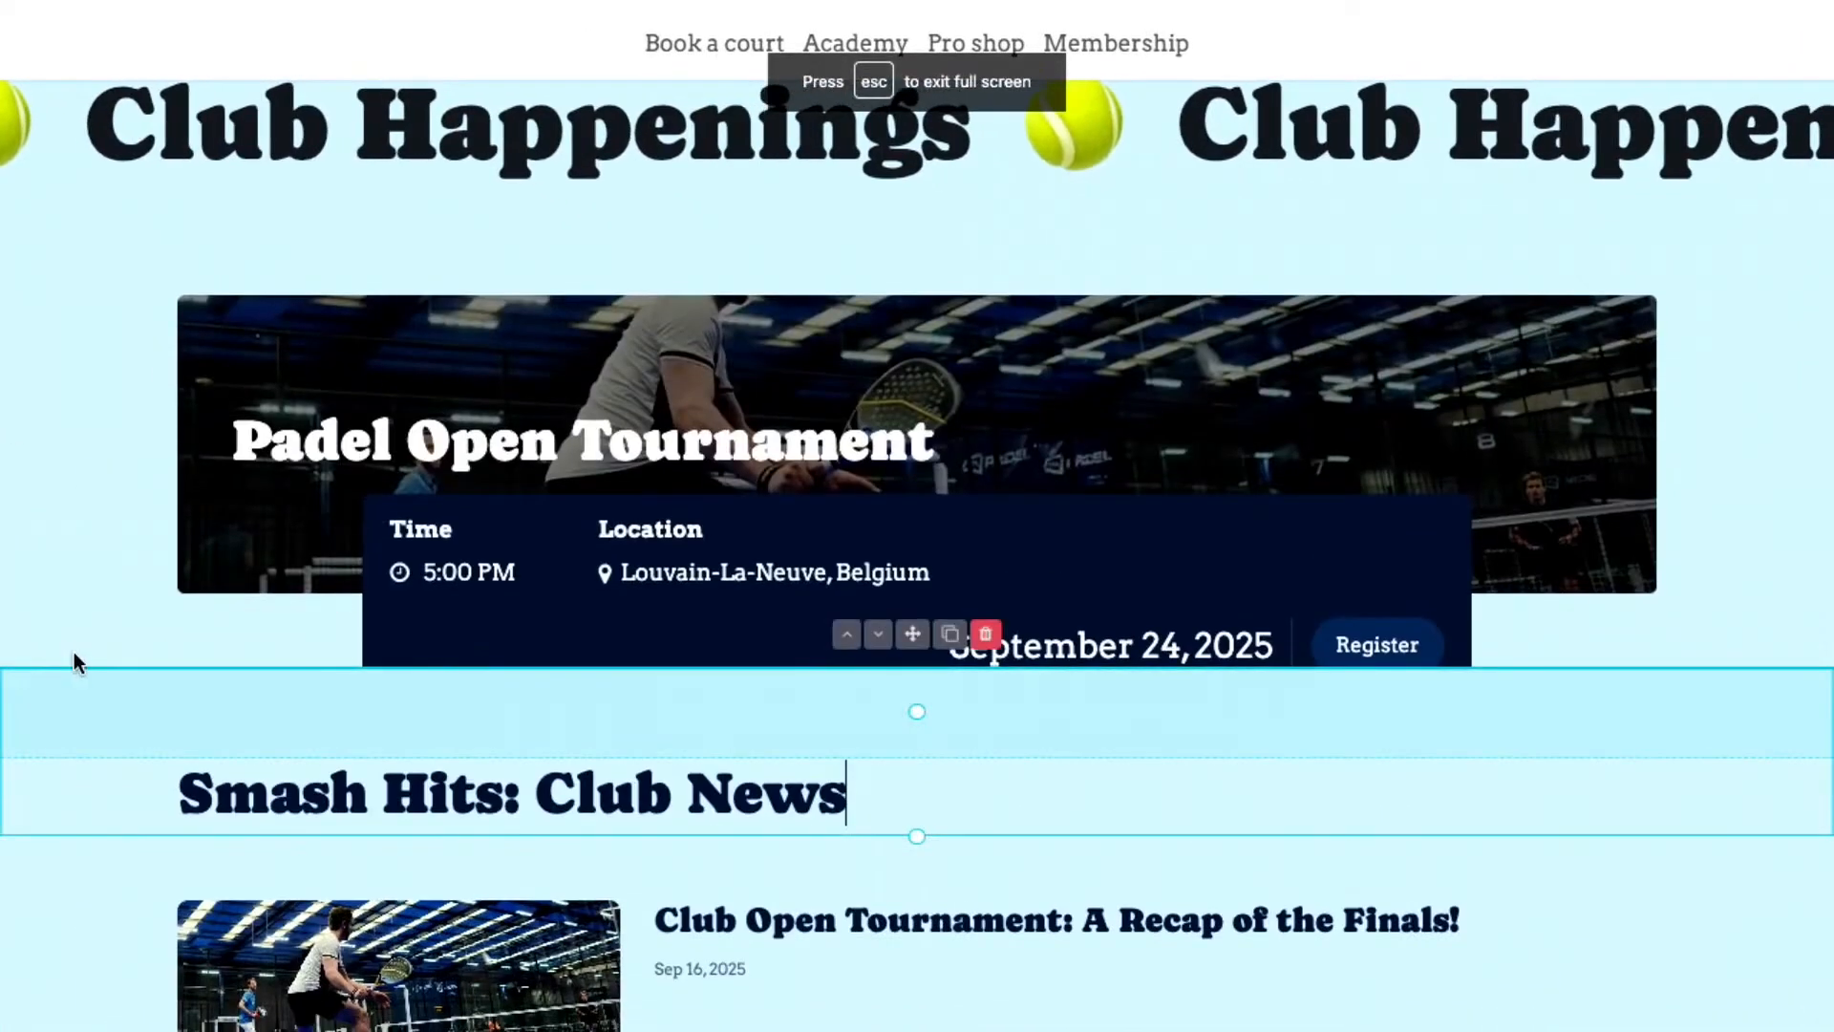
mouse_move(917, 717)
mouse_down()
mouse_move(908, 785)
mouse_move(934, 702)
mouse_up()
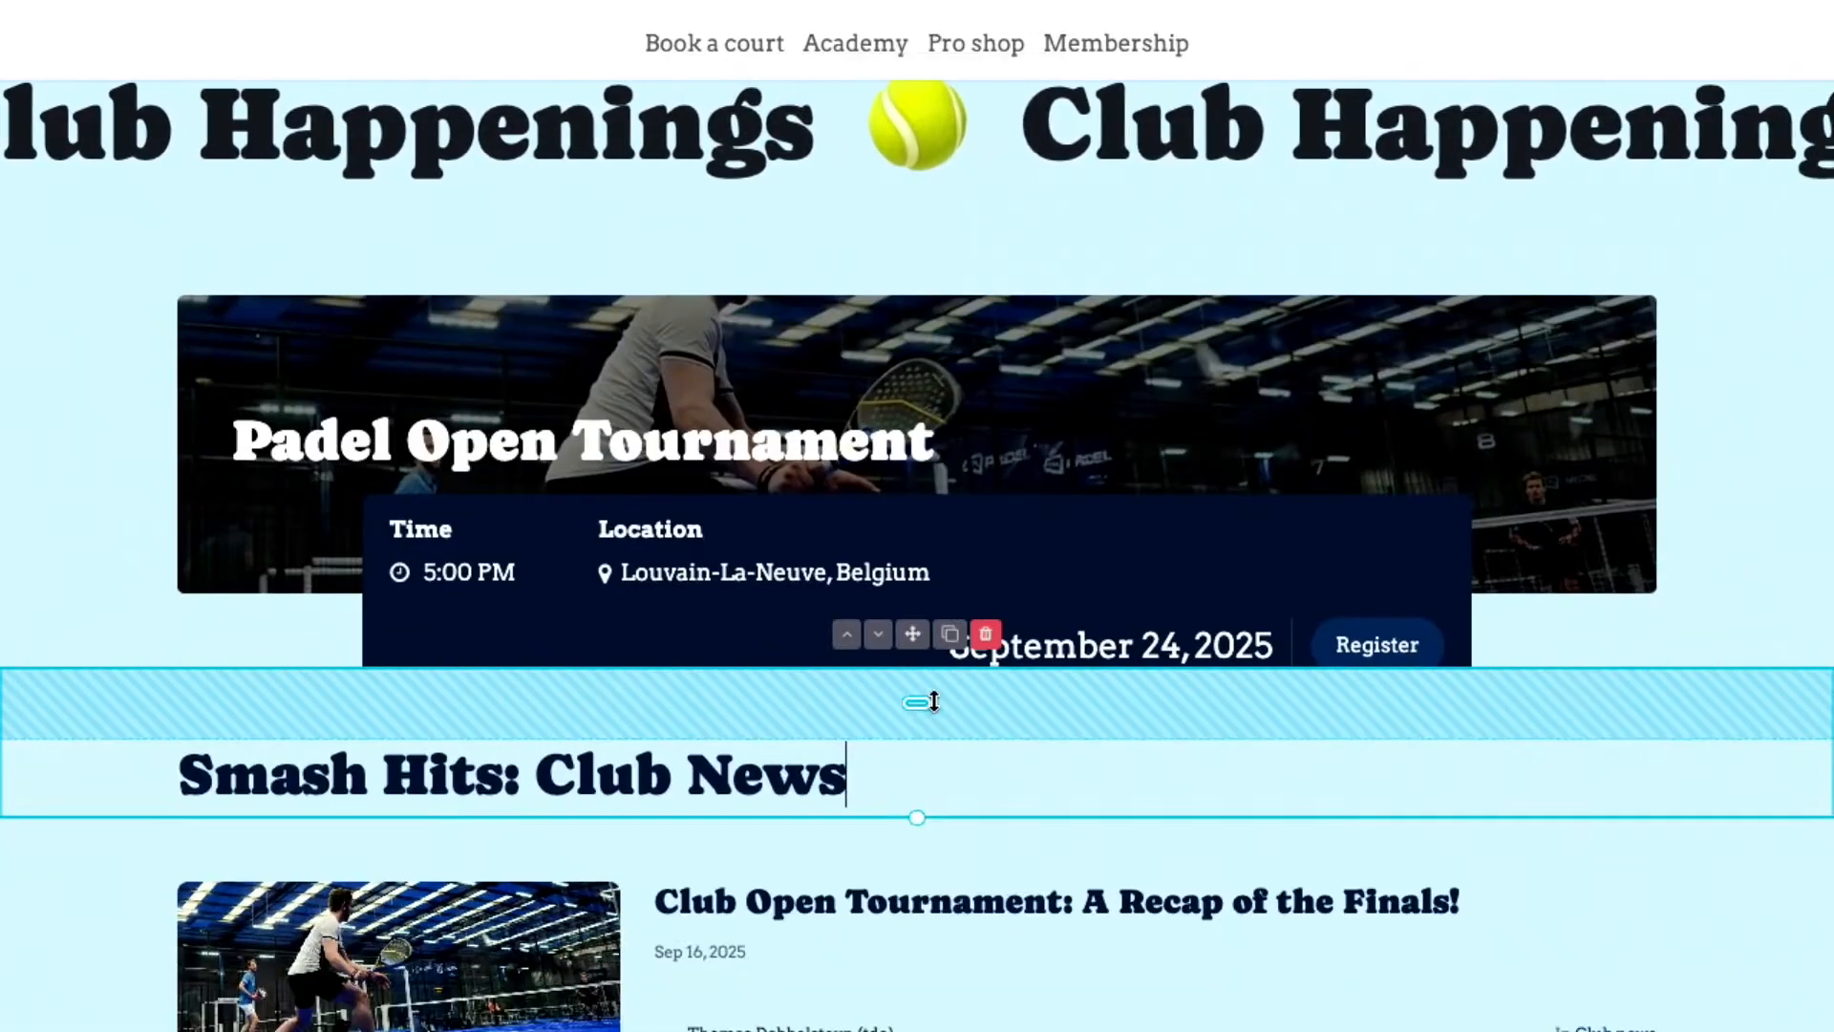
click(343, 622)
click(926, 630)
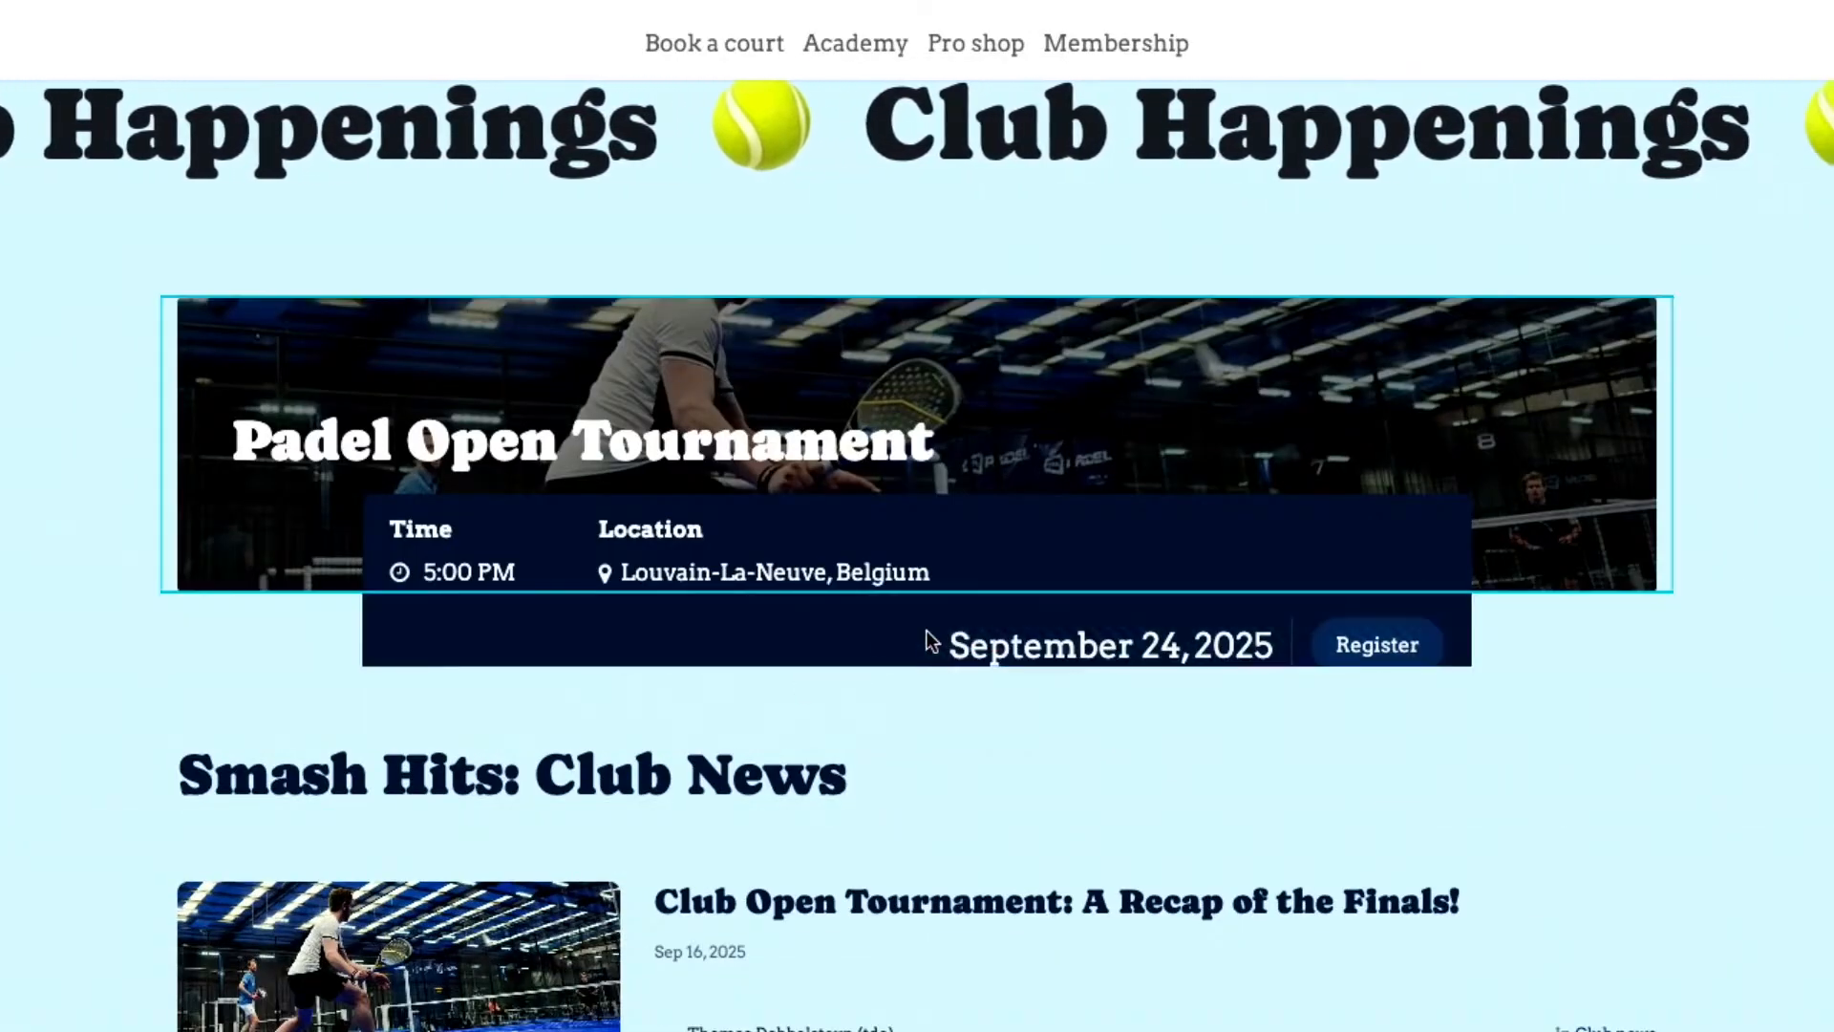
click(335, 621)
drag(914, 627, 905, 680)
click(70, 758)
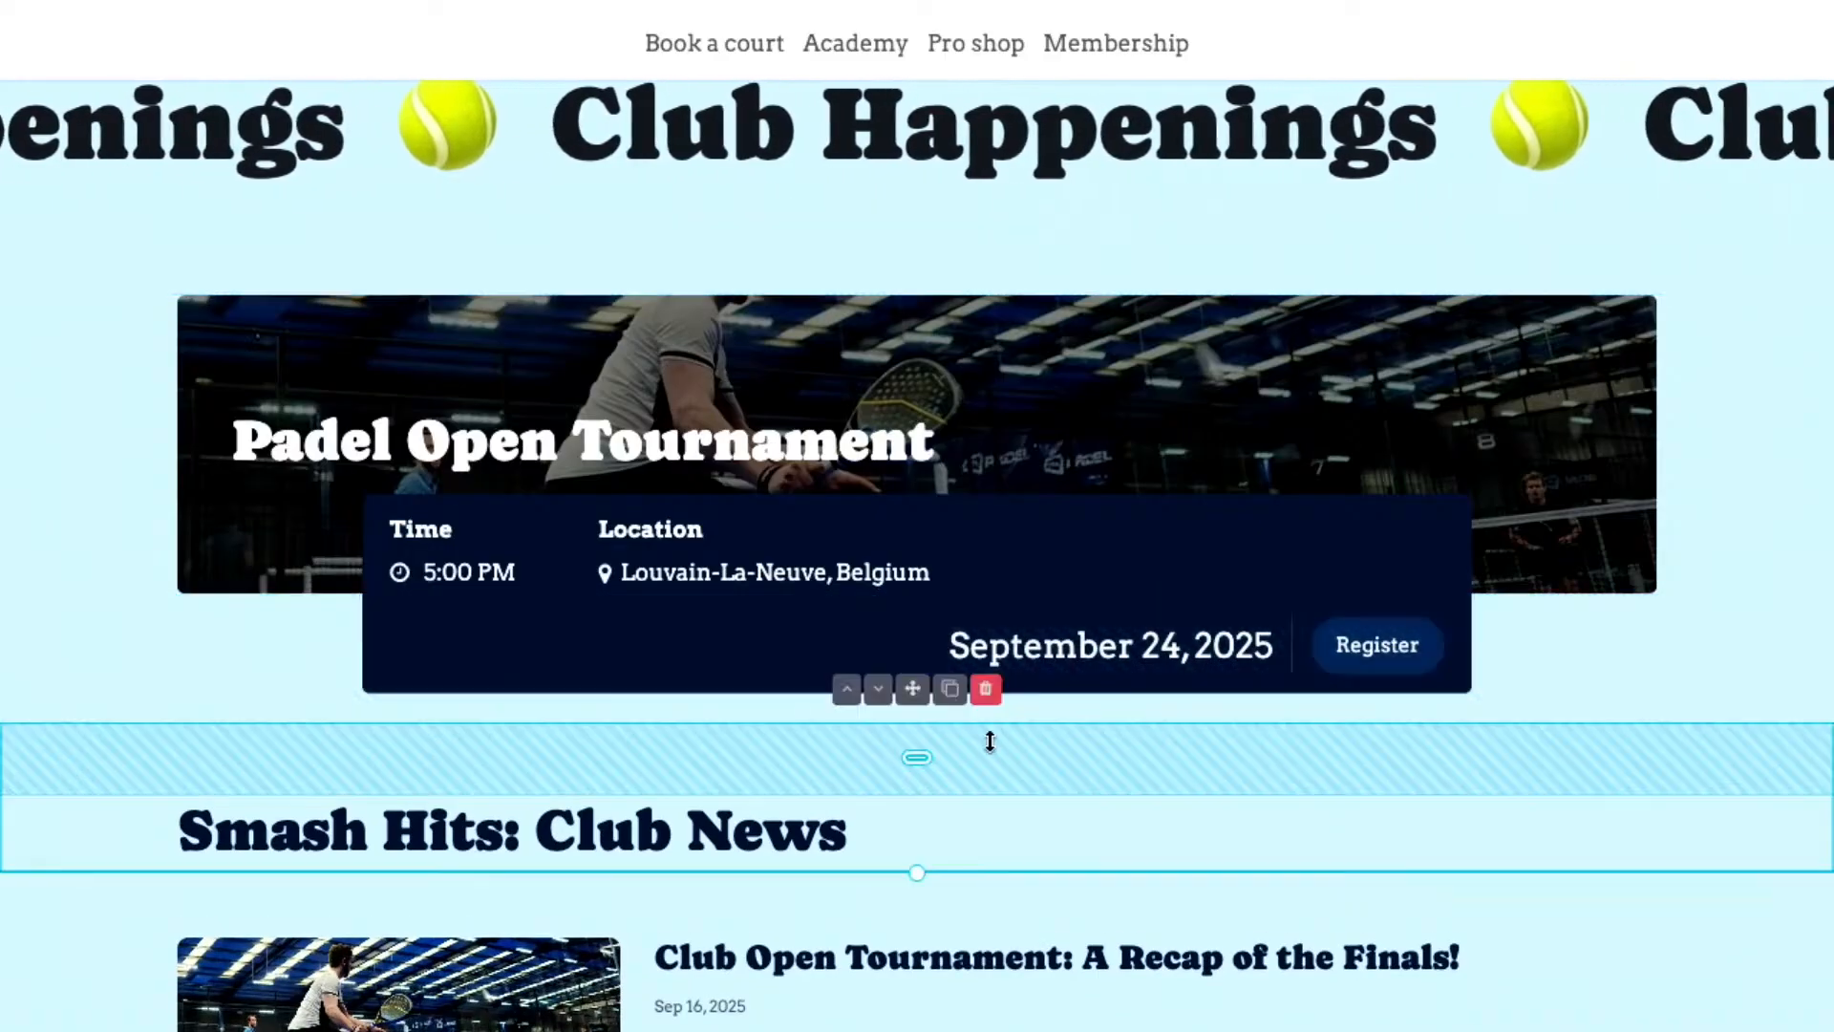
drag(917, 761, 917, 737)
- Delete the block of three placeholder News cards below the blog posts and save the page
scroll(13, 497, down, 1)
scroll(11, 495, down, 10)
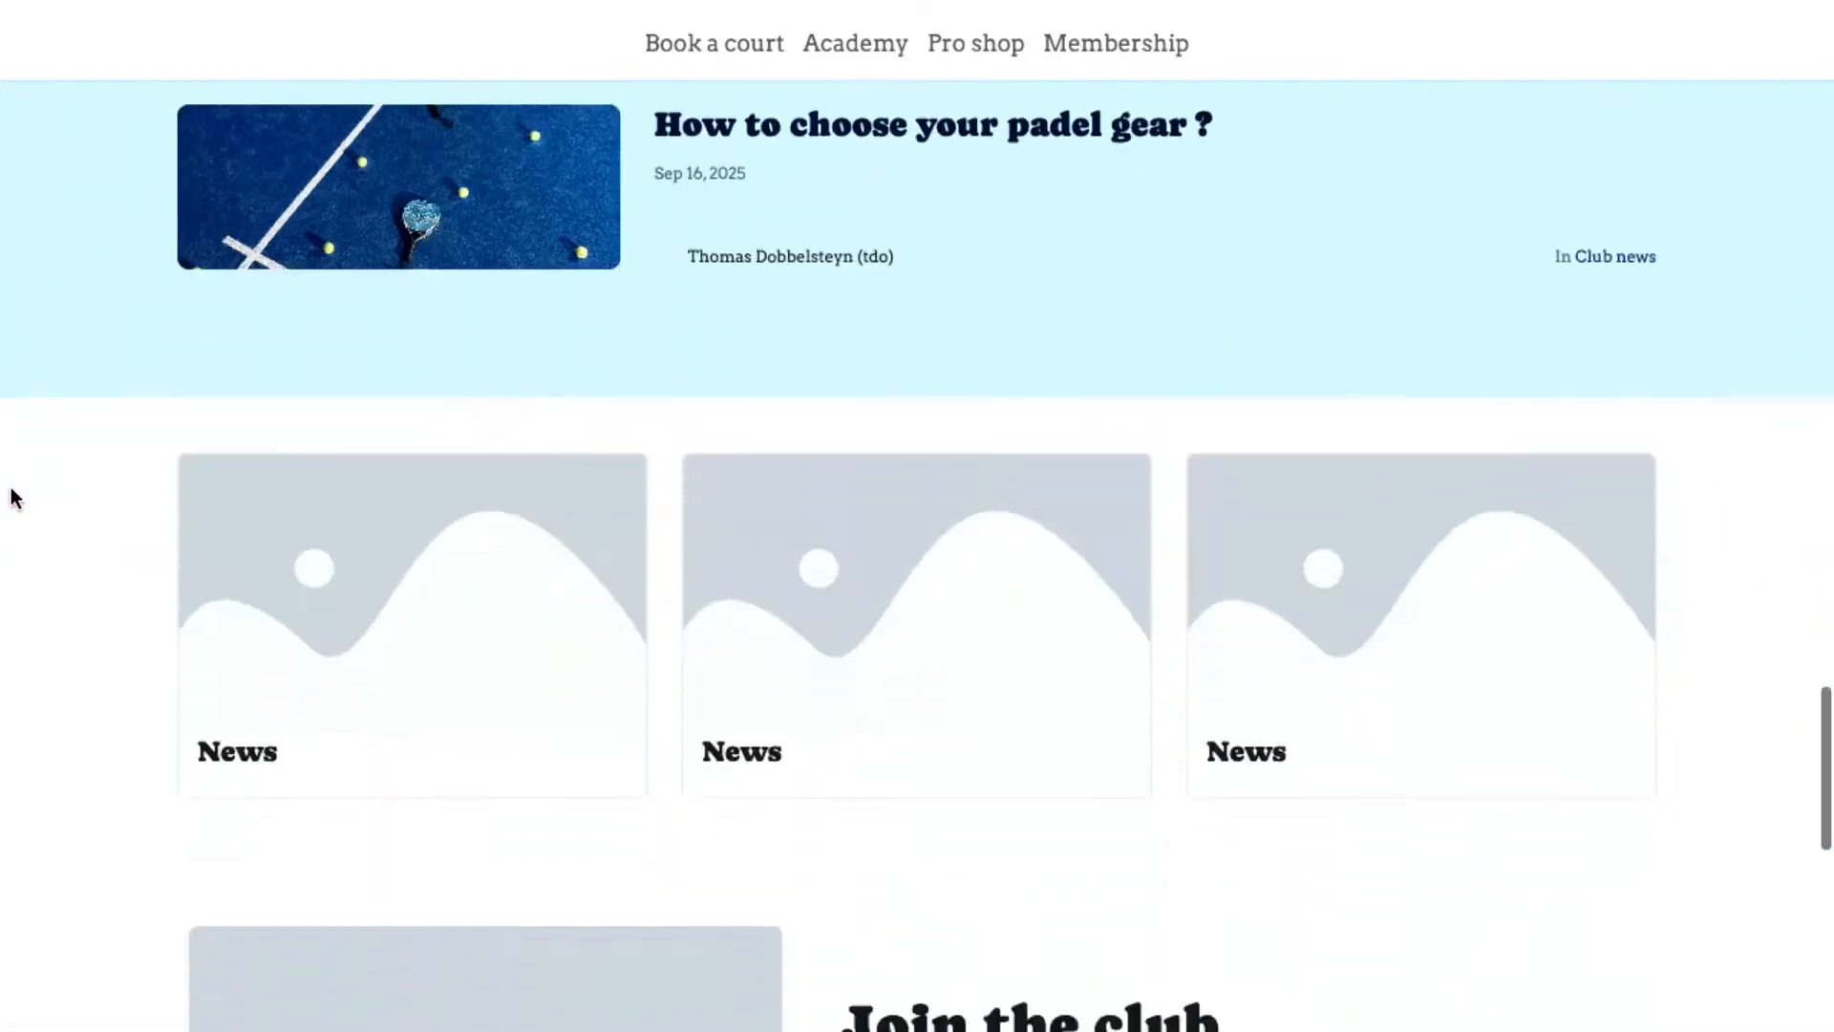
click(75, 506)
click(986, 365)
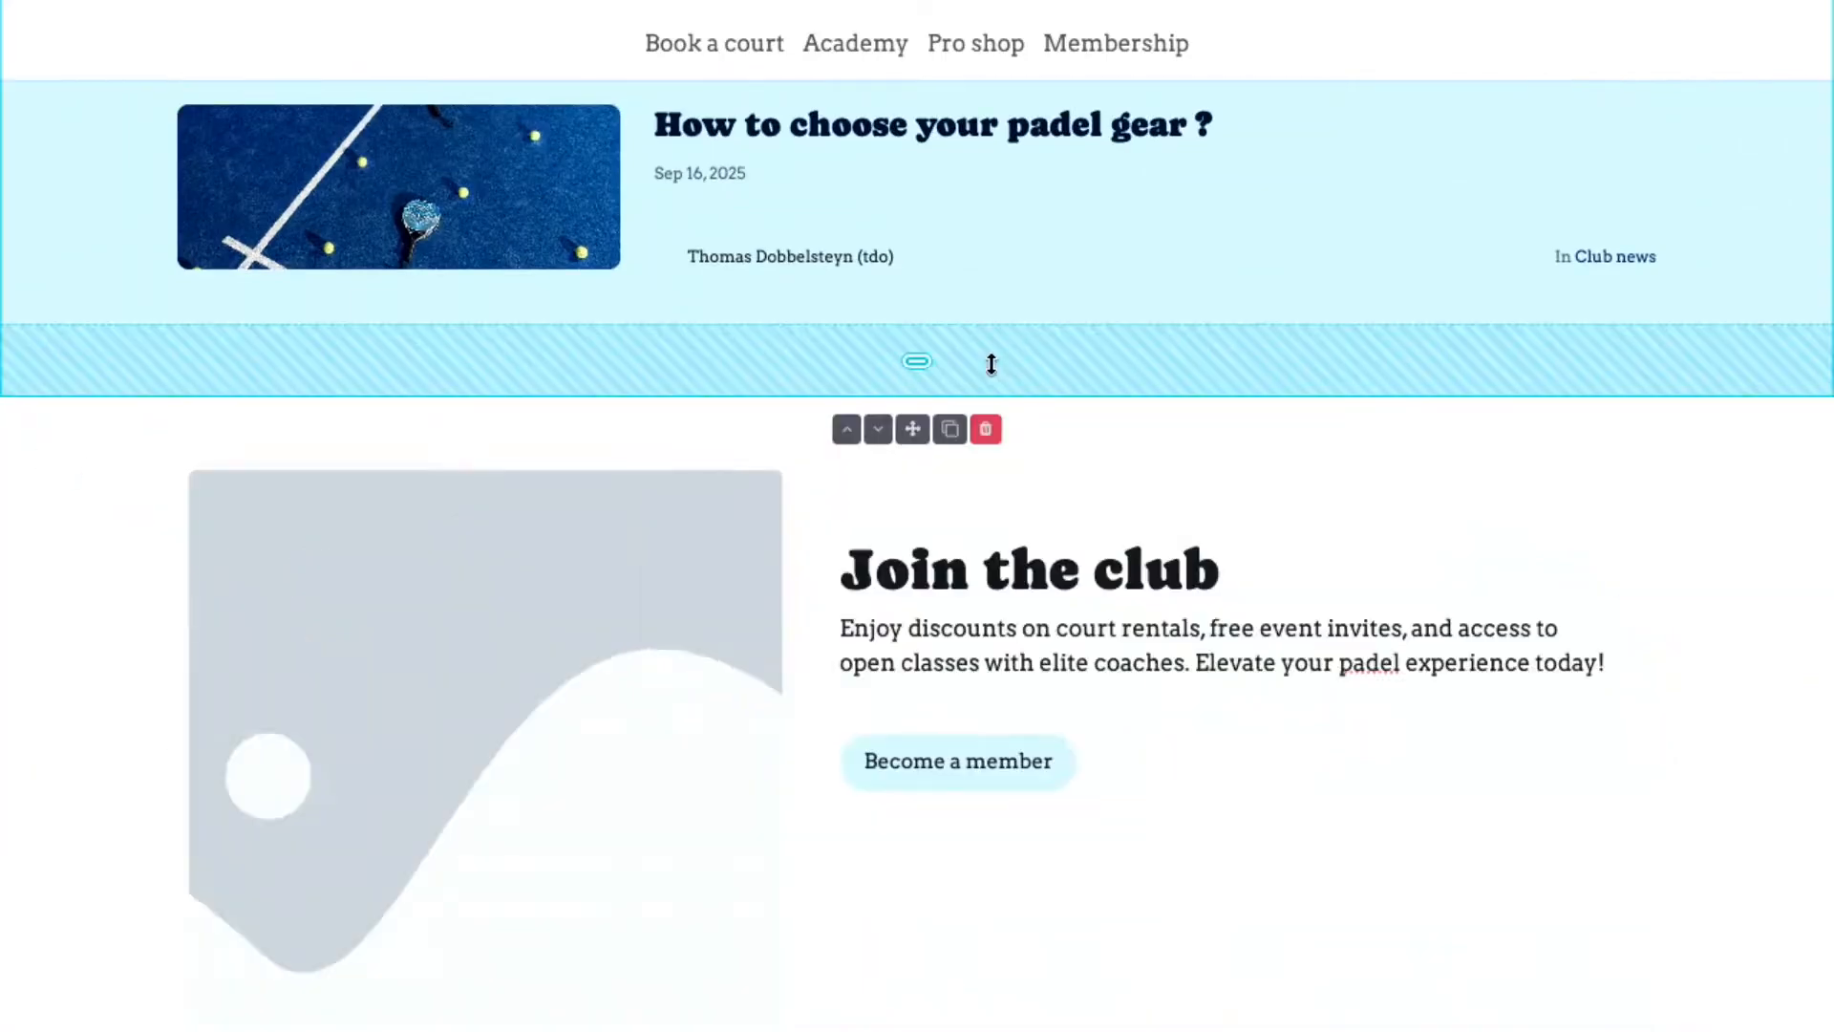
scroll(1368, 539, up, 5)
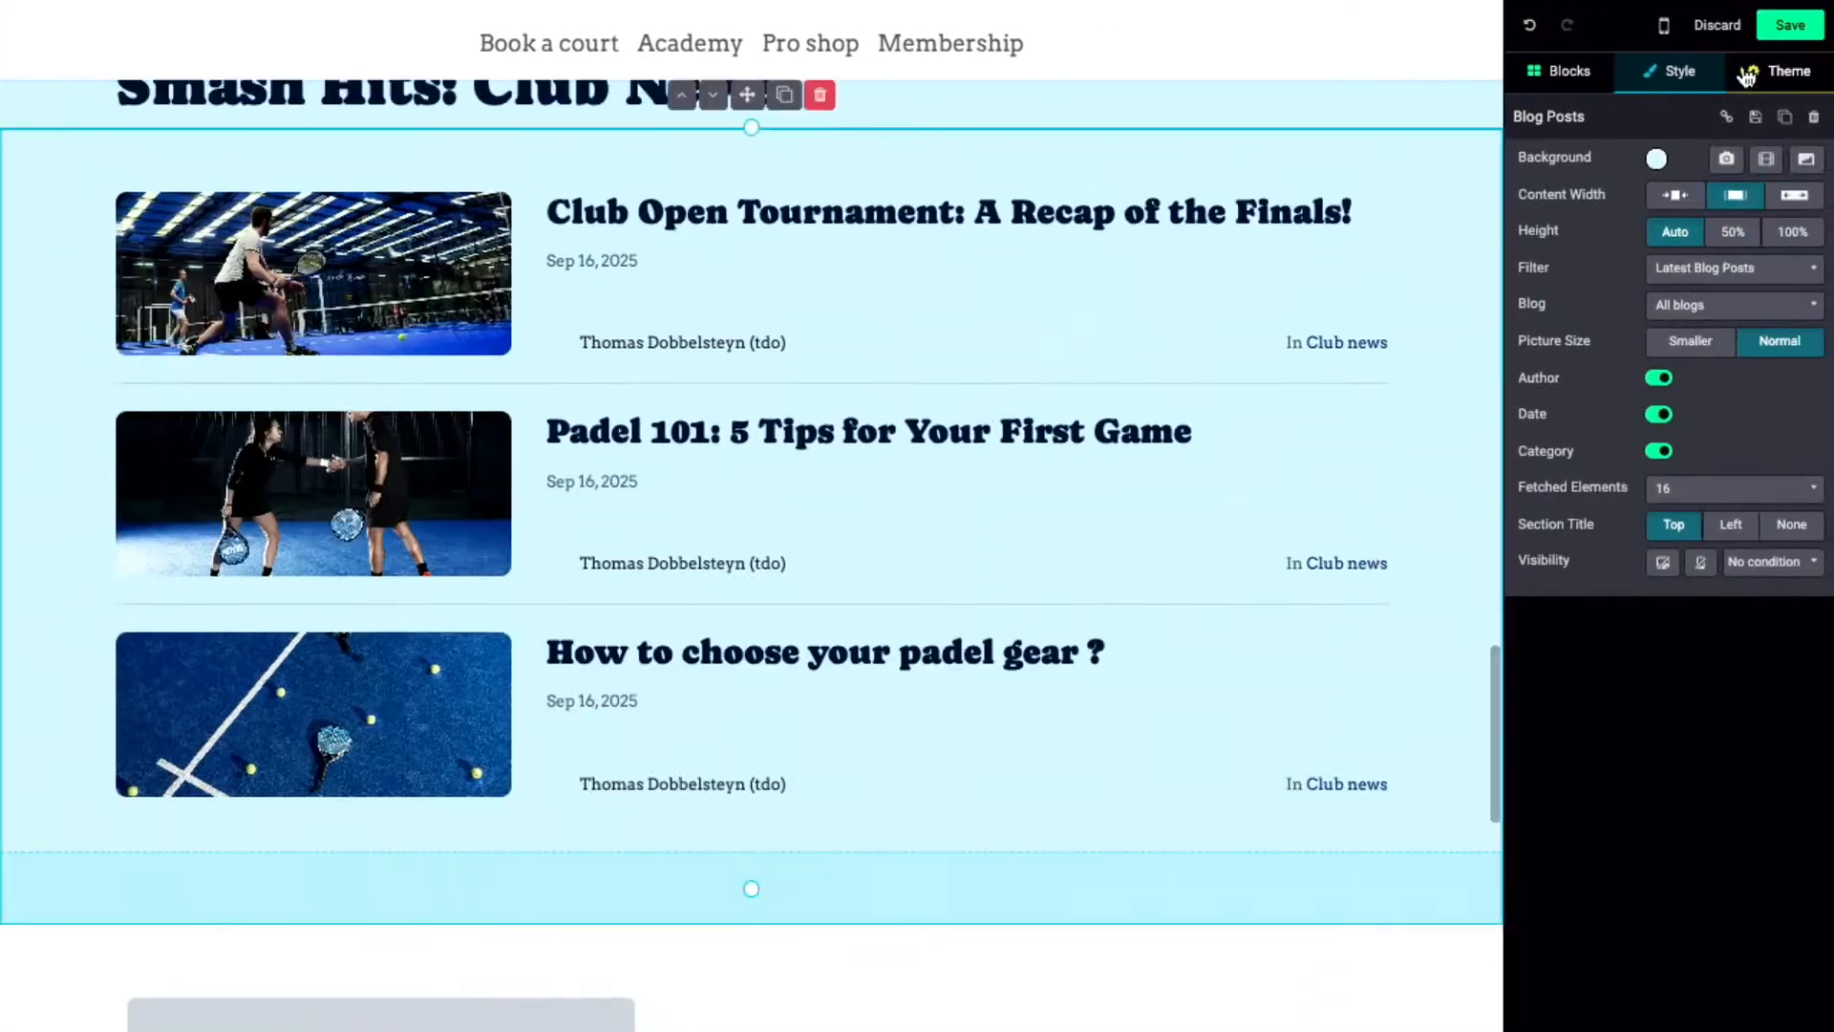
click(1798, 29)
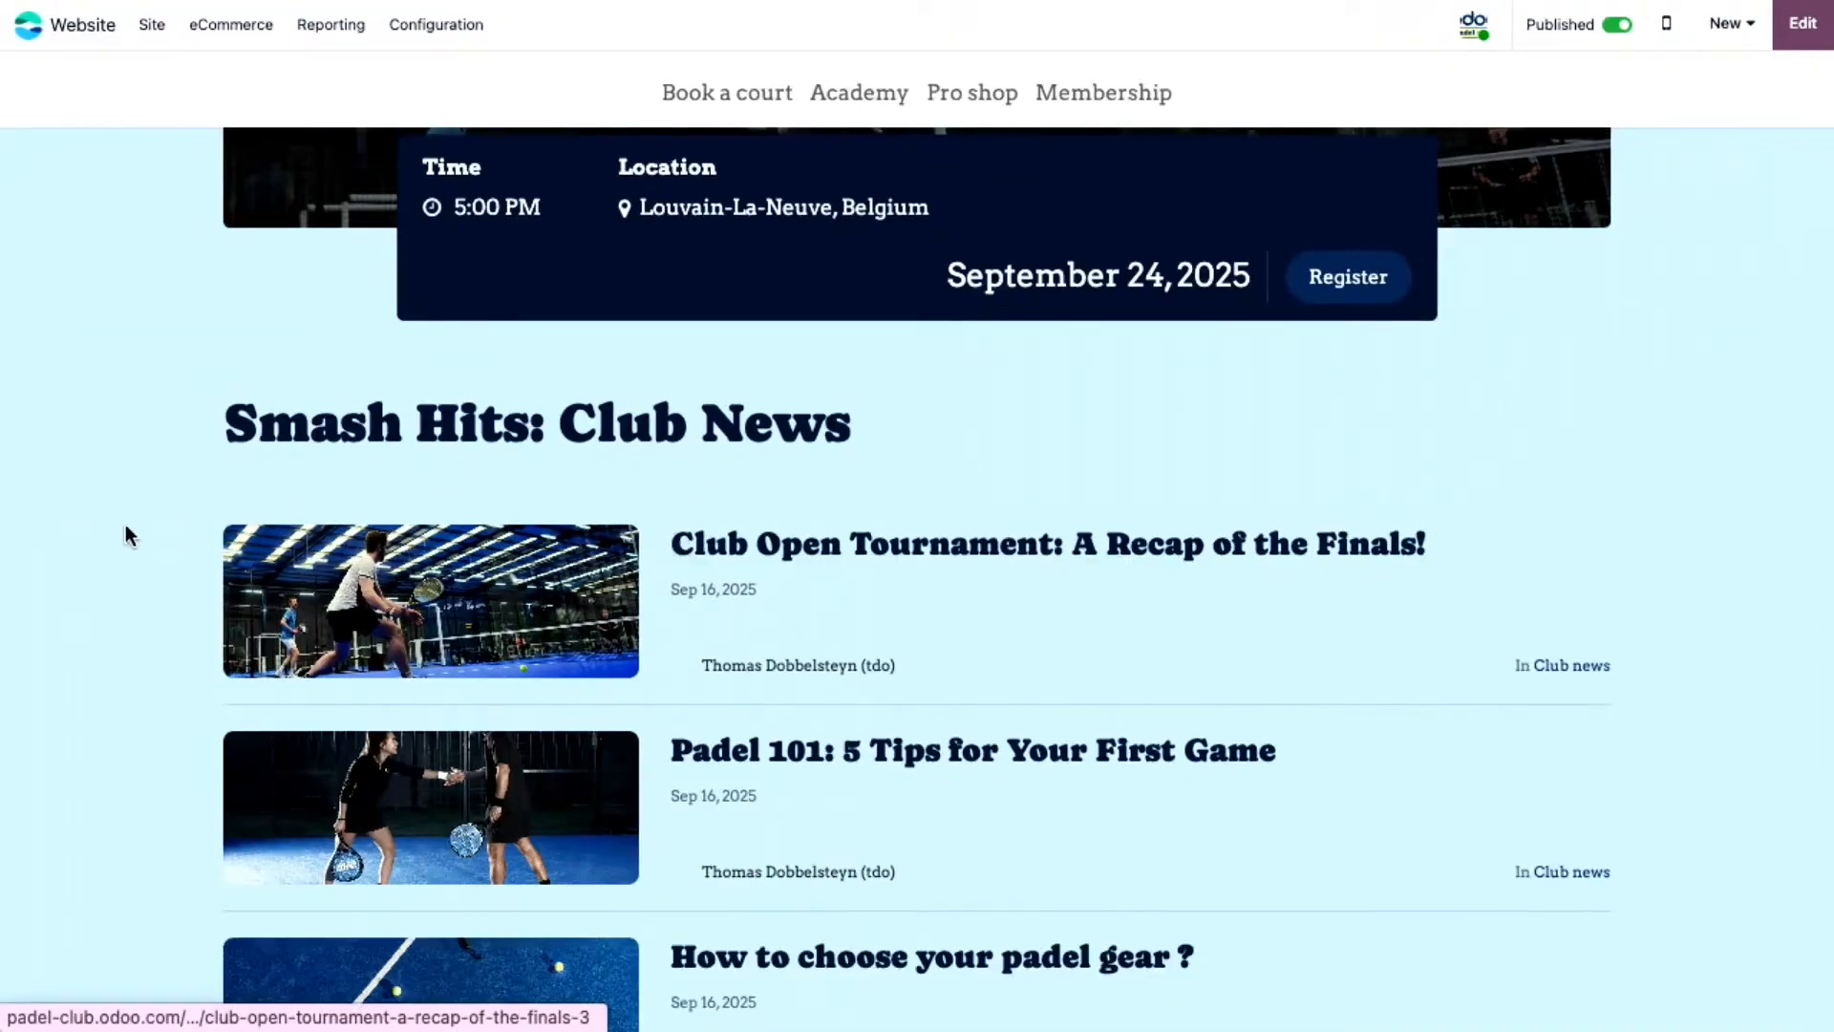
- Reopen the page for editing and apply the yellow theme preset as background of the "Join the club" section
scroll(124, 525, up, 7)
scroll(125, 526, down, 12)
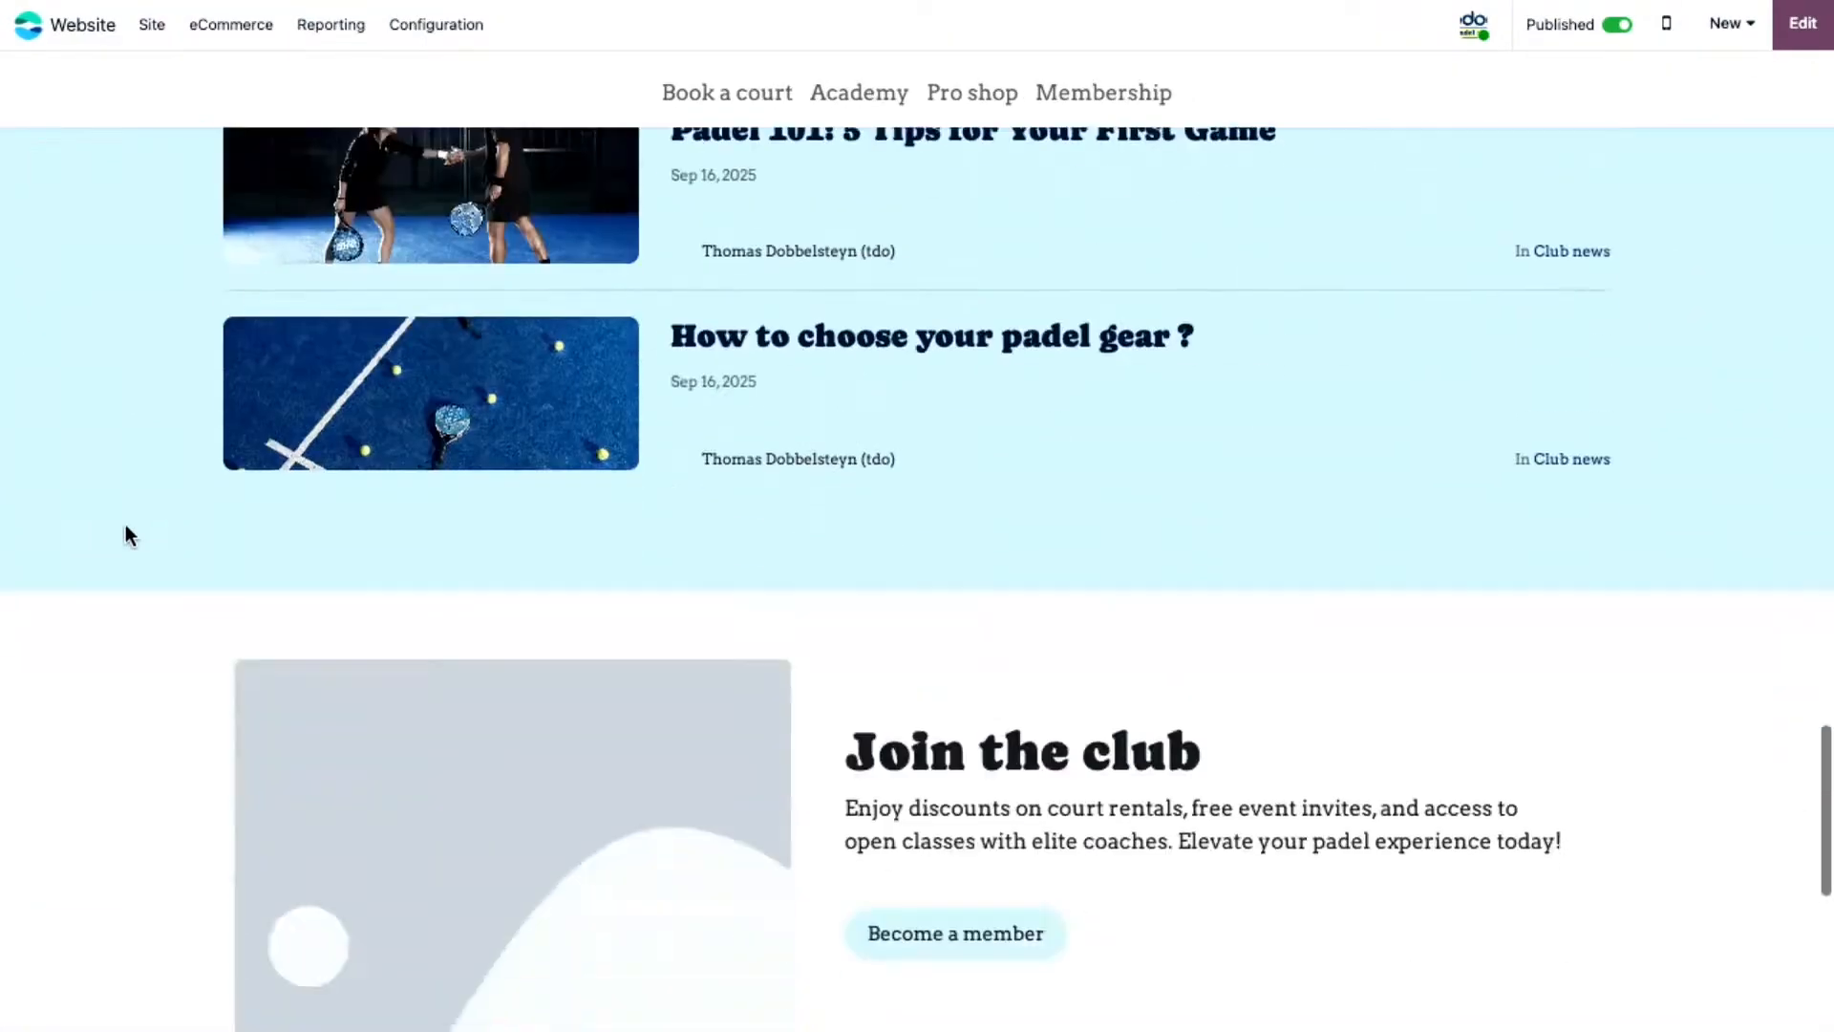
scroll(124, 524, down, 1)
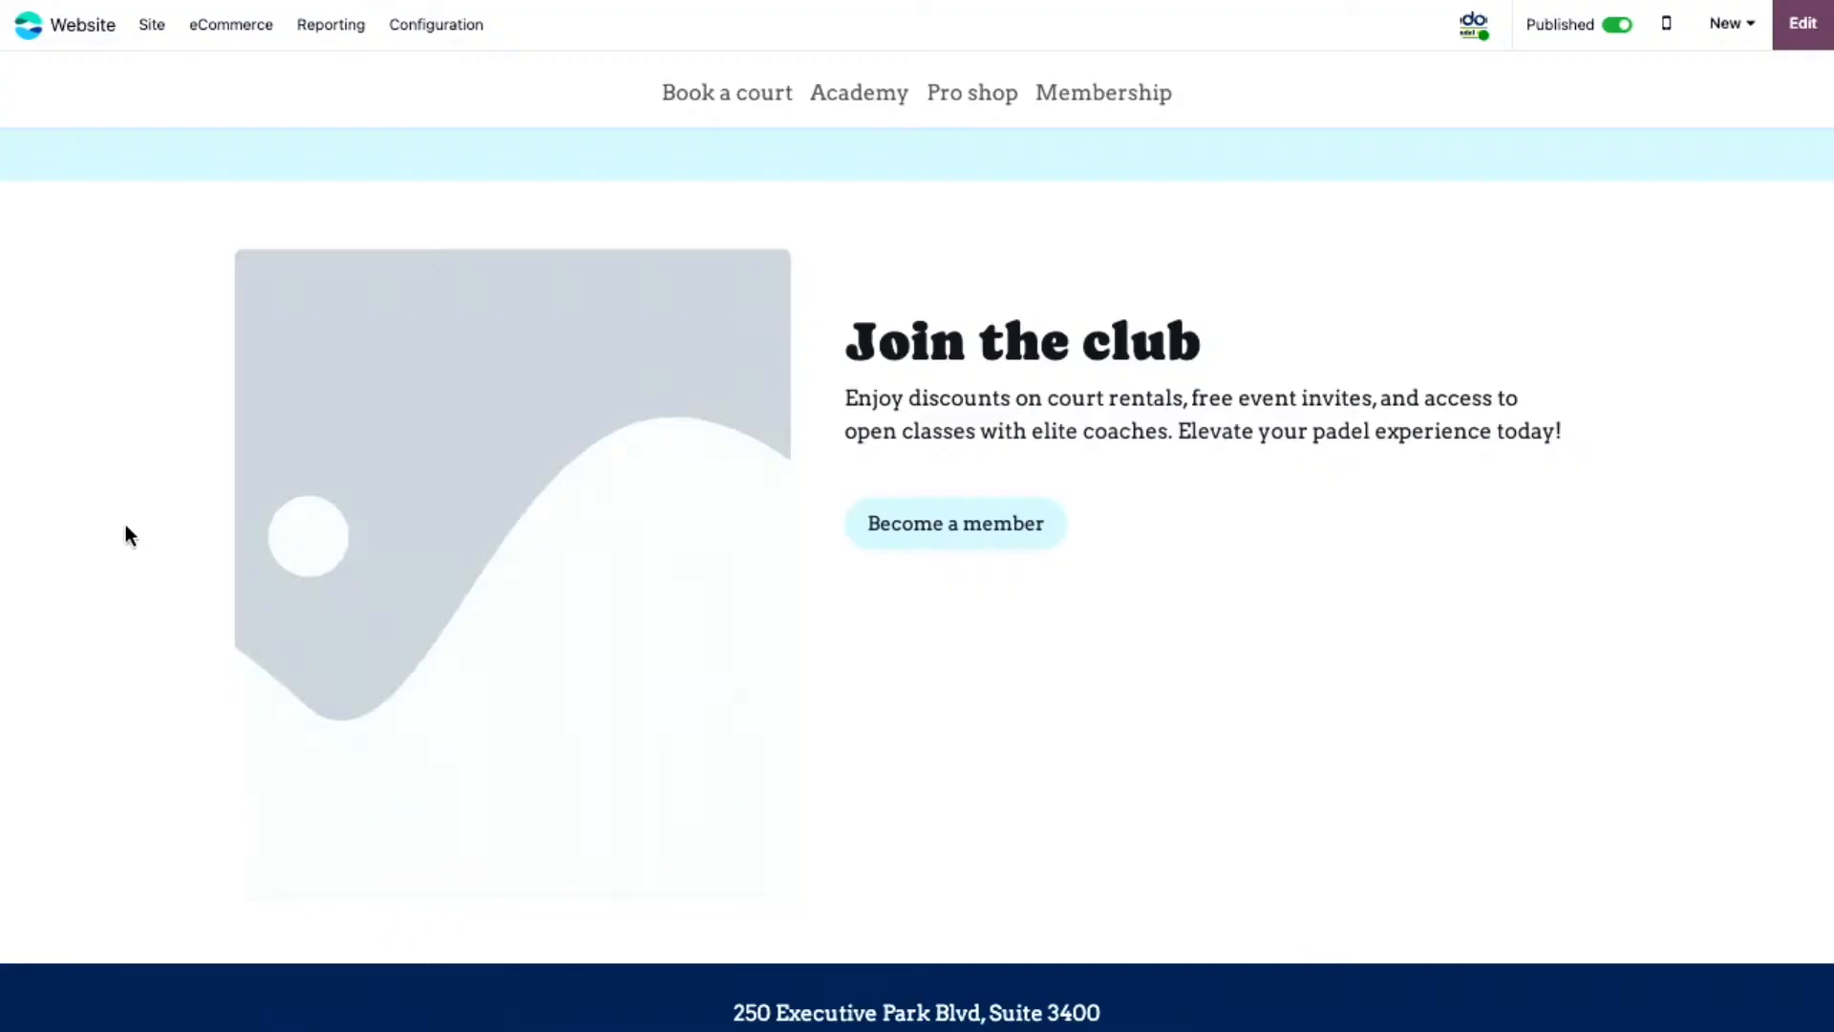
click(1823, 27)
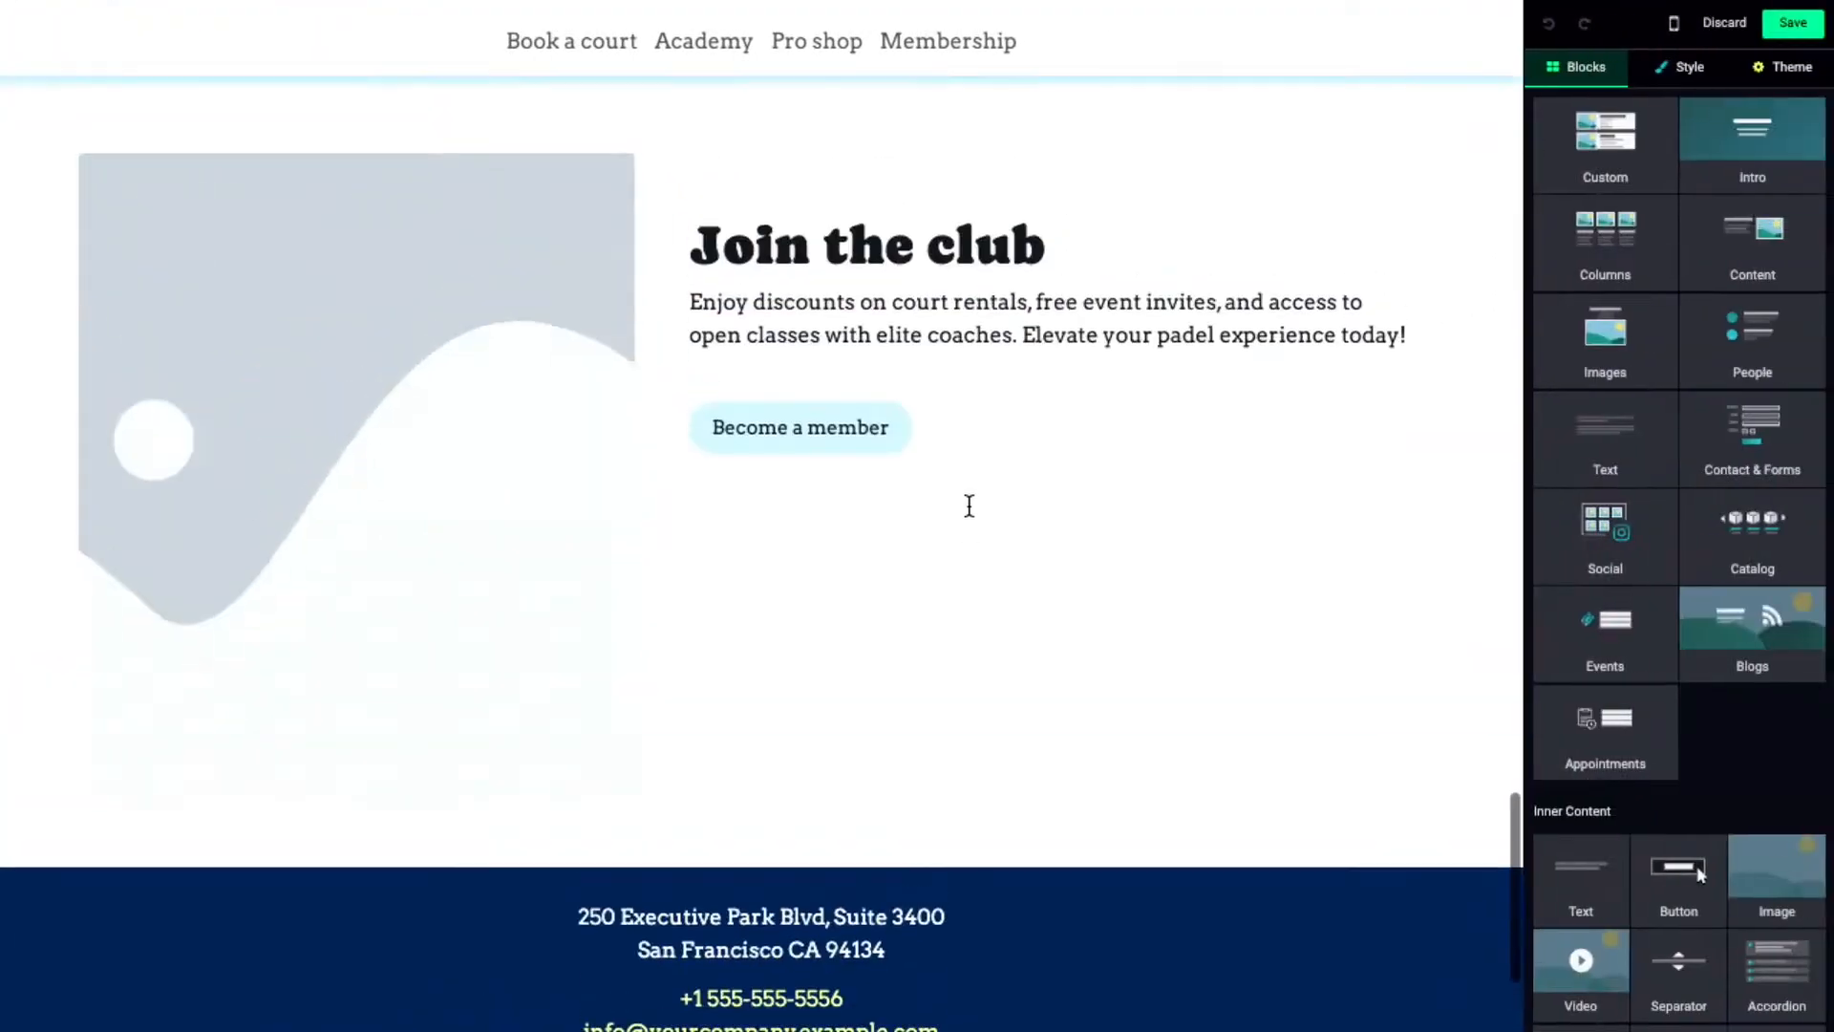
click(1072, 190)
click(1328, 142)
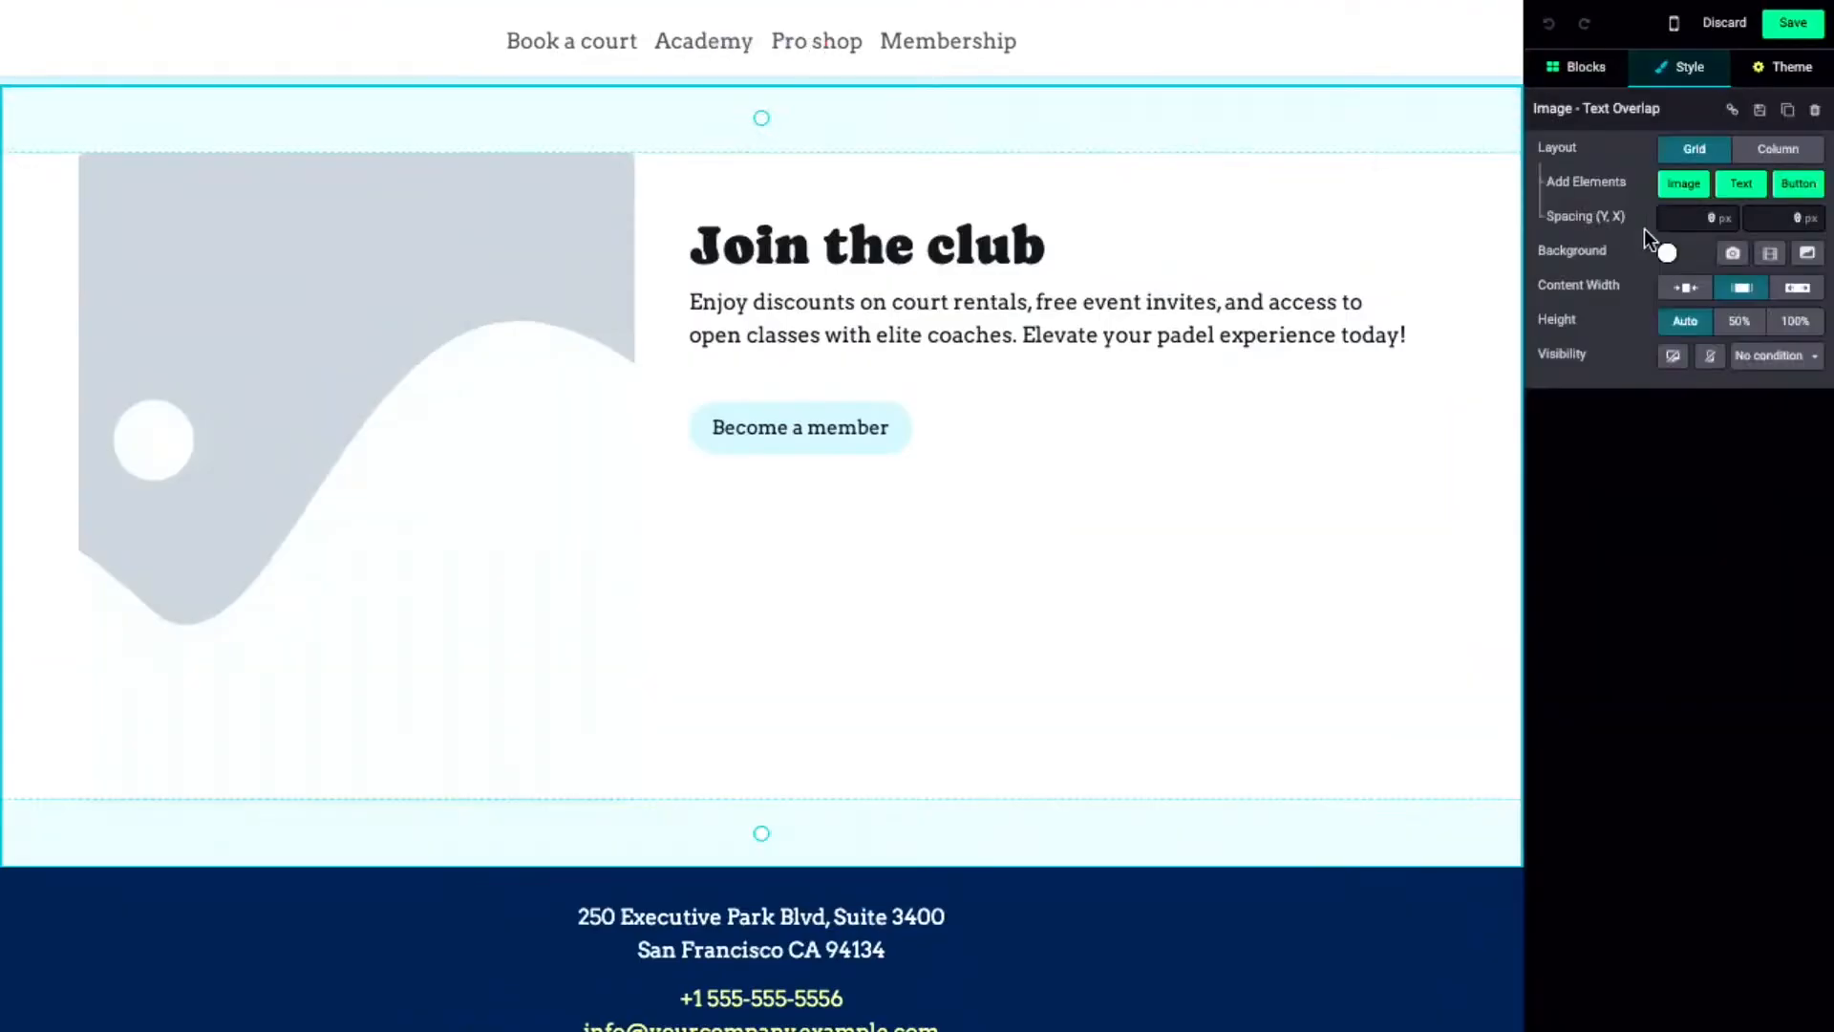
click(1666, 254)
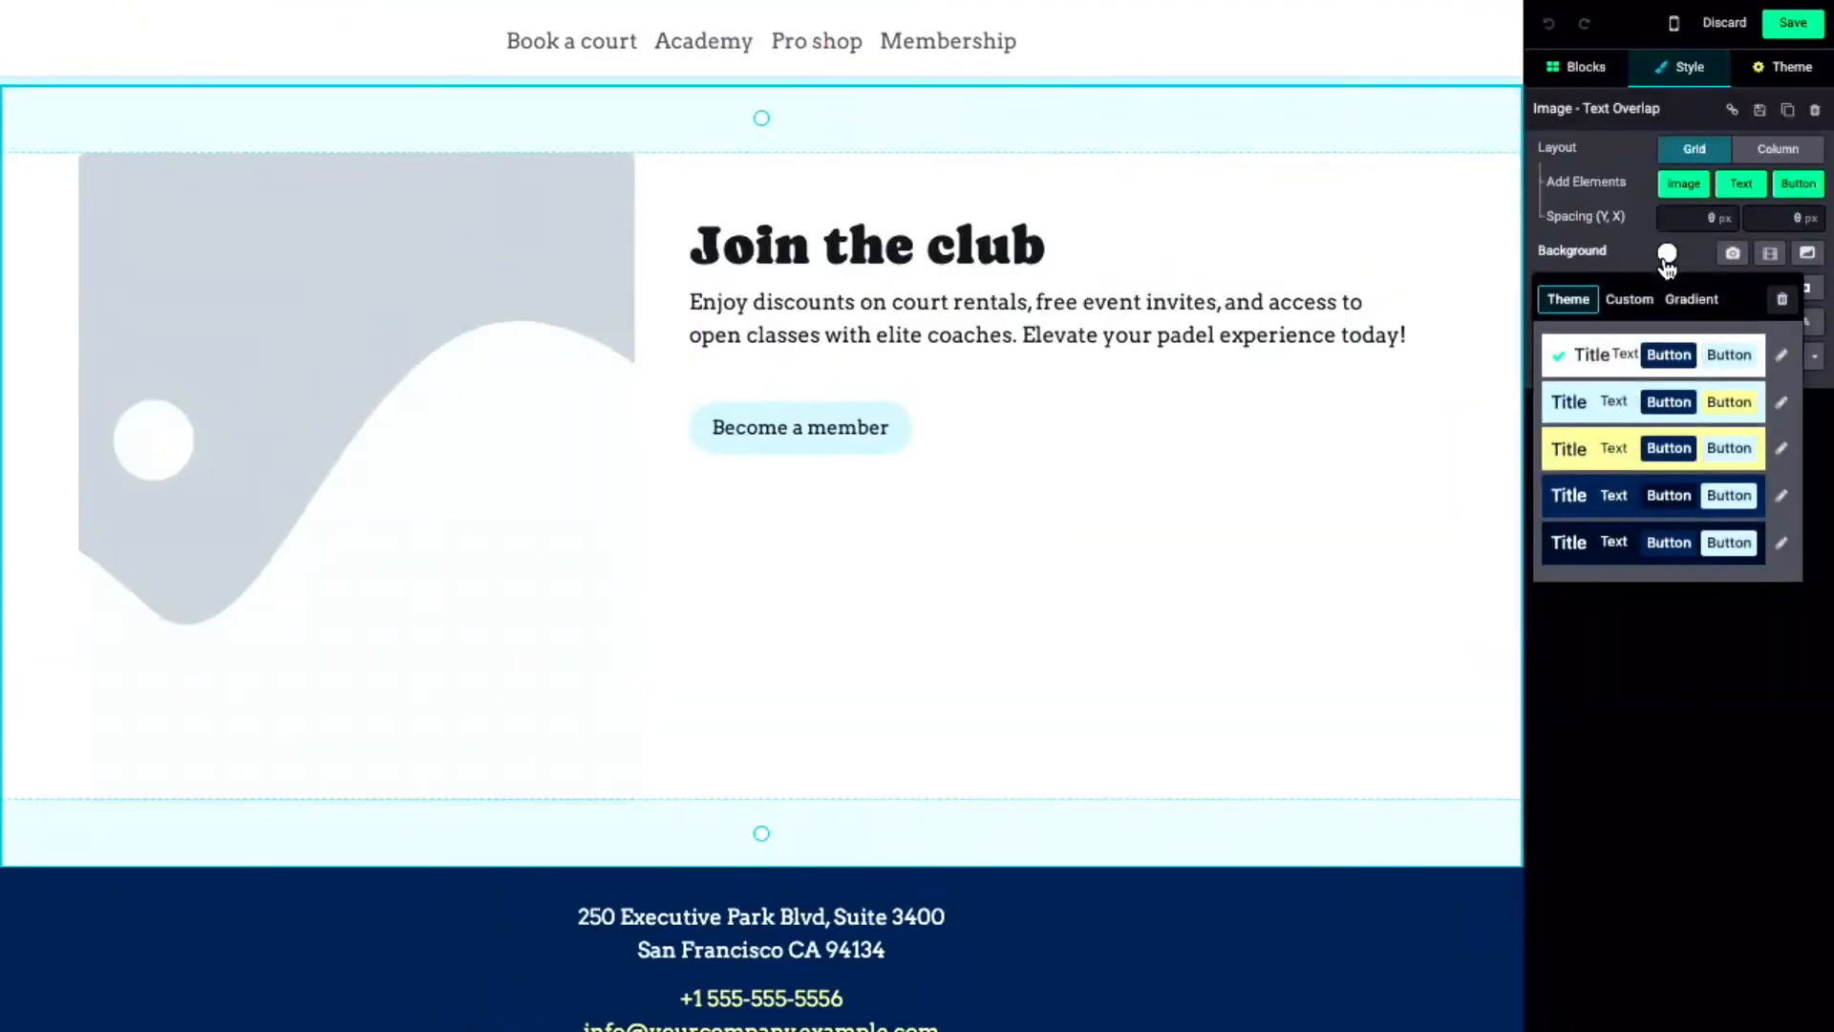
click(1605, 447)
- Change the background of the "Join the club" text column to the yellow theme preset
scroll(1053, 764, up, 2)
click(1191, 372)
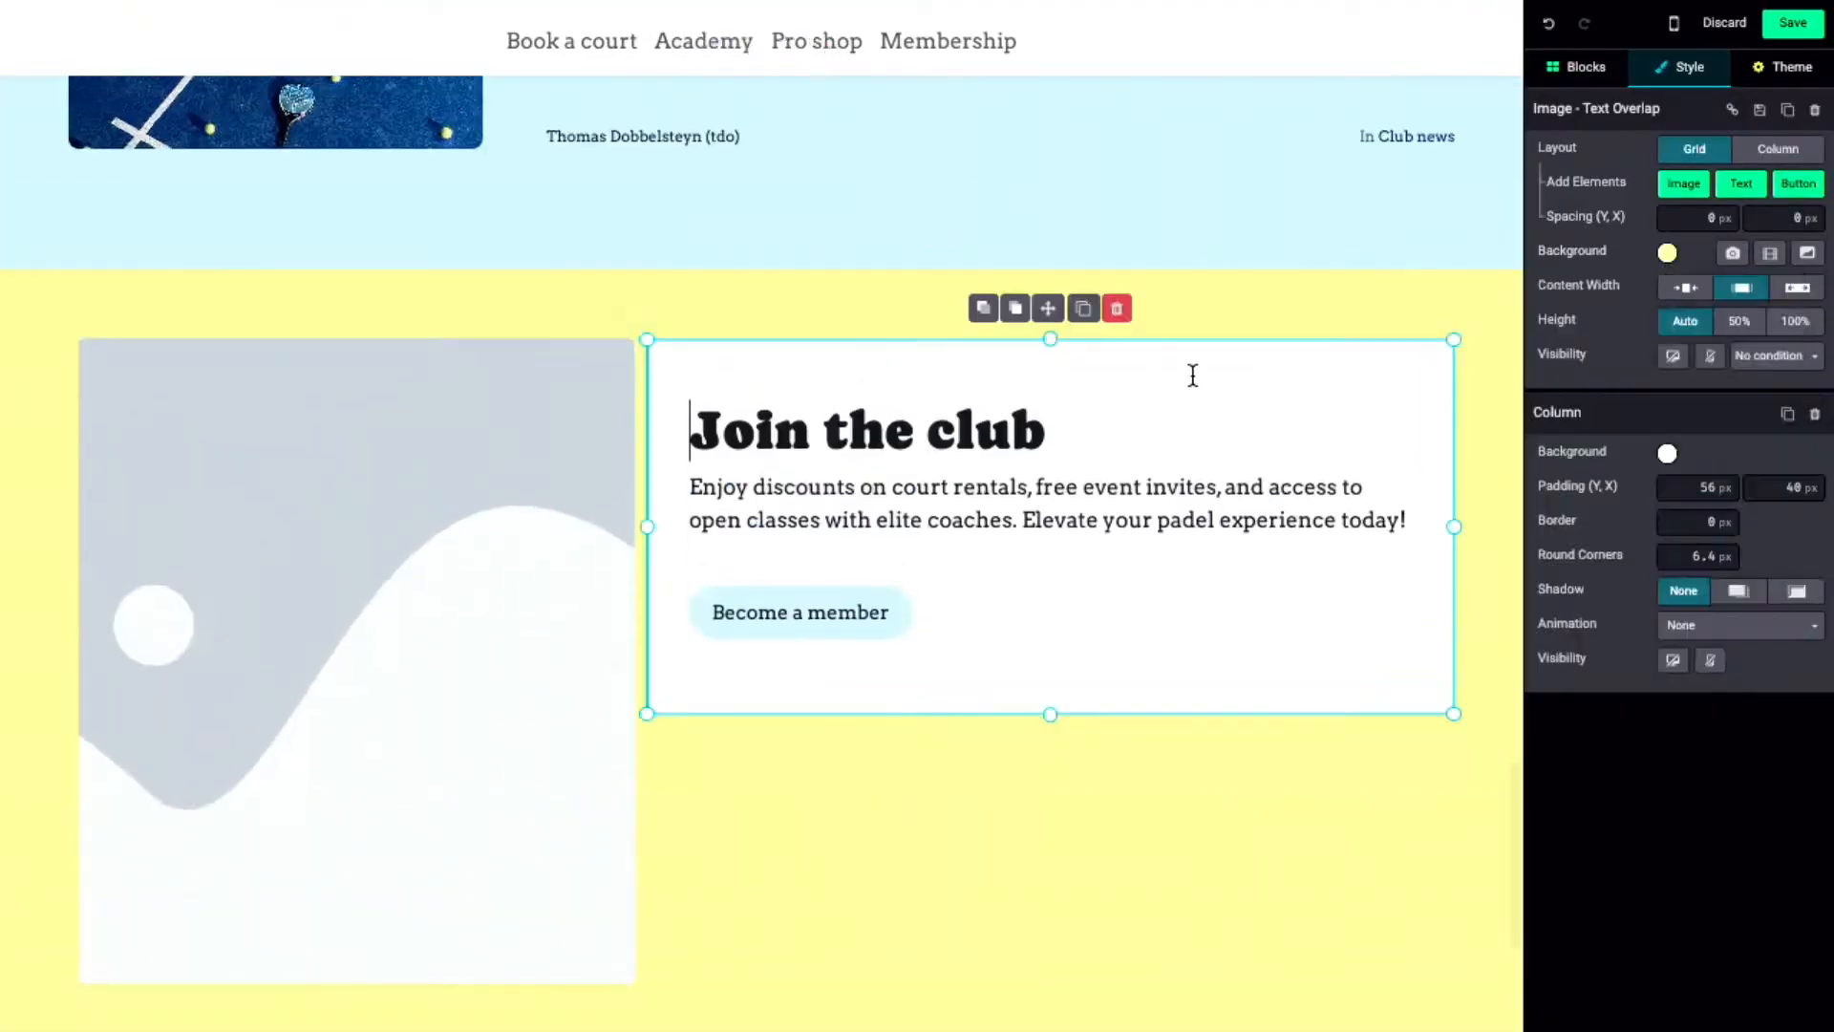
click(1667, 254)
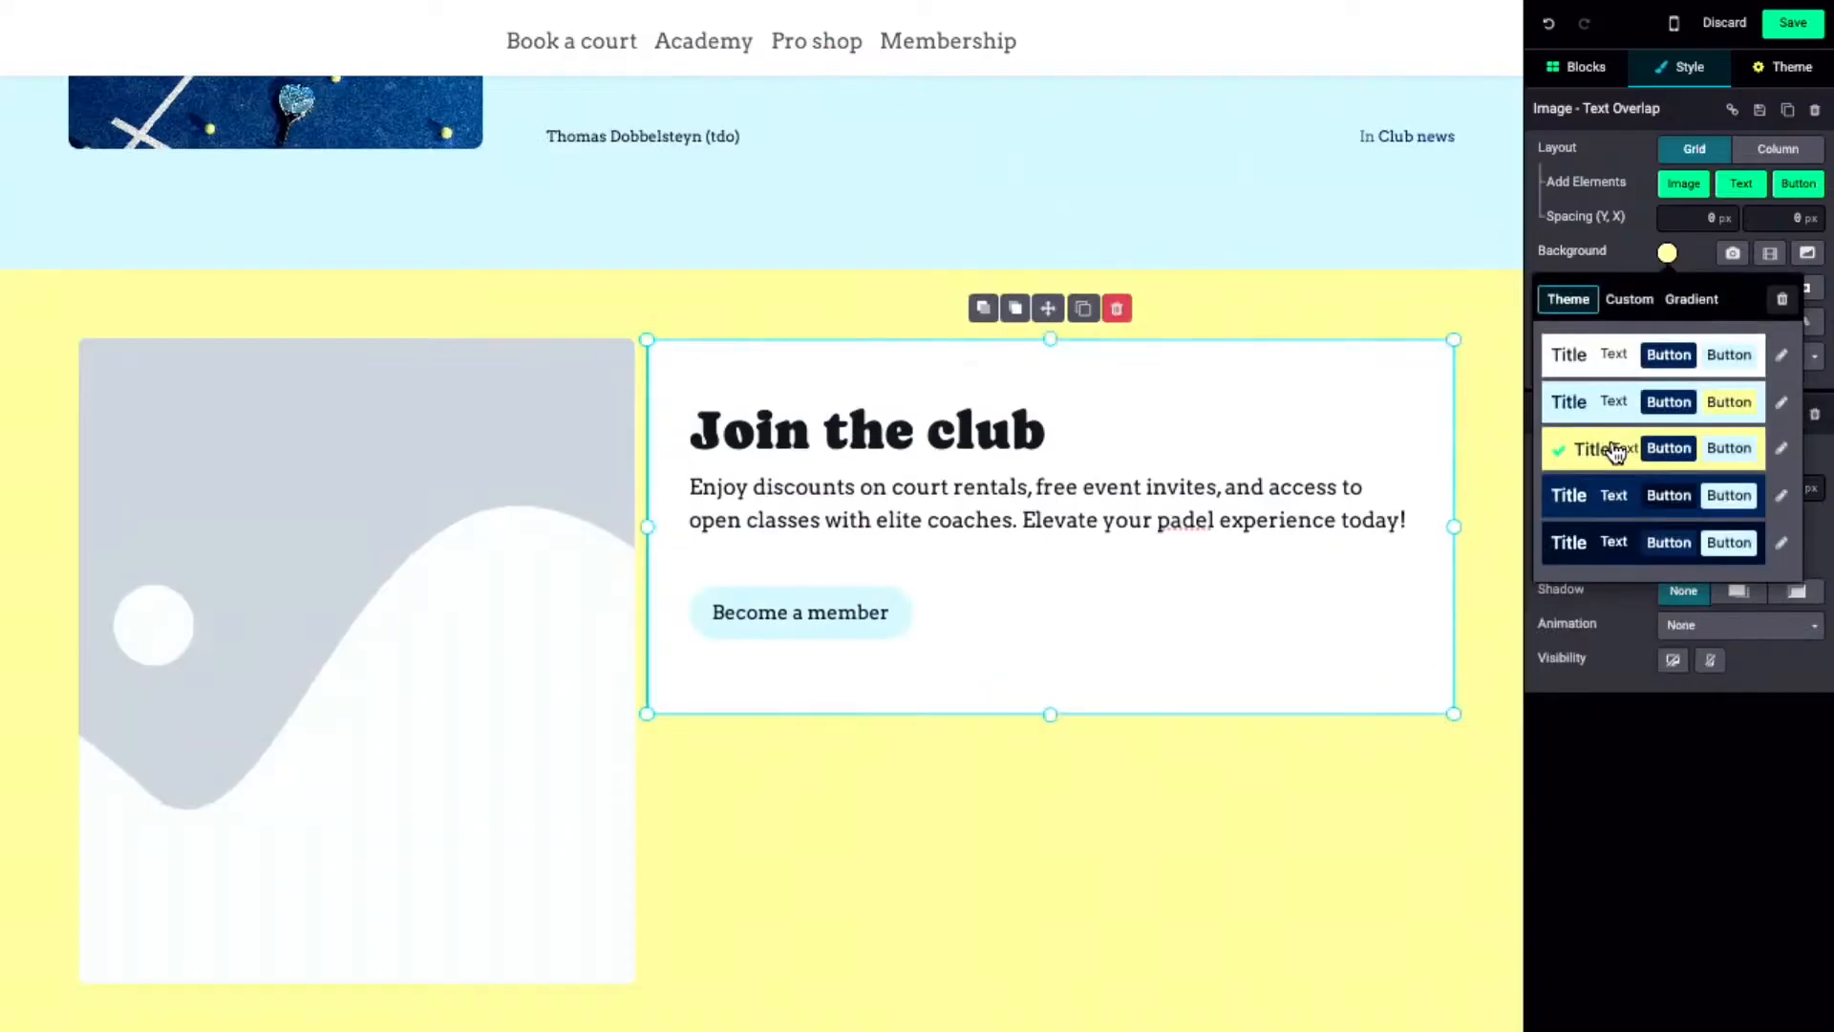
click(1595, 877)
click(1670, 455)
click(1613, 643)
click(990, 881)
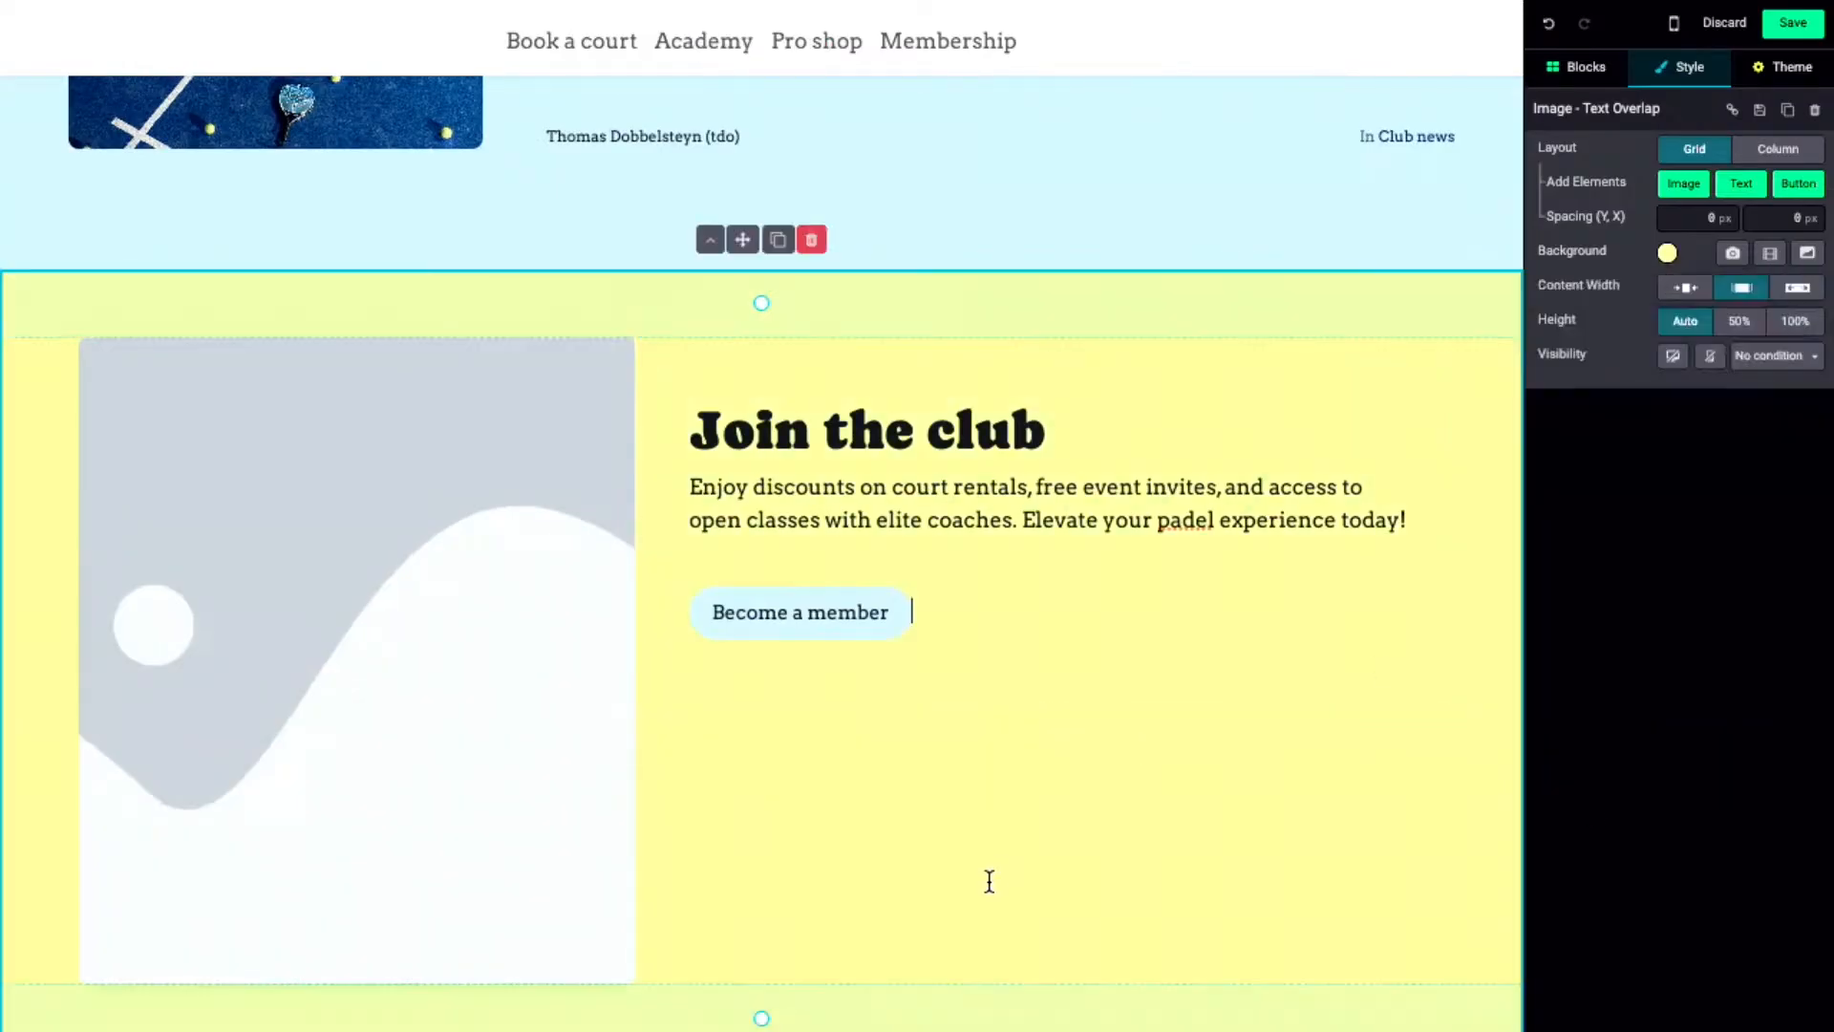
- Replace the placeholder image beside "Join the club" with an upload of membership.webp
double_click(349, 390)
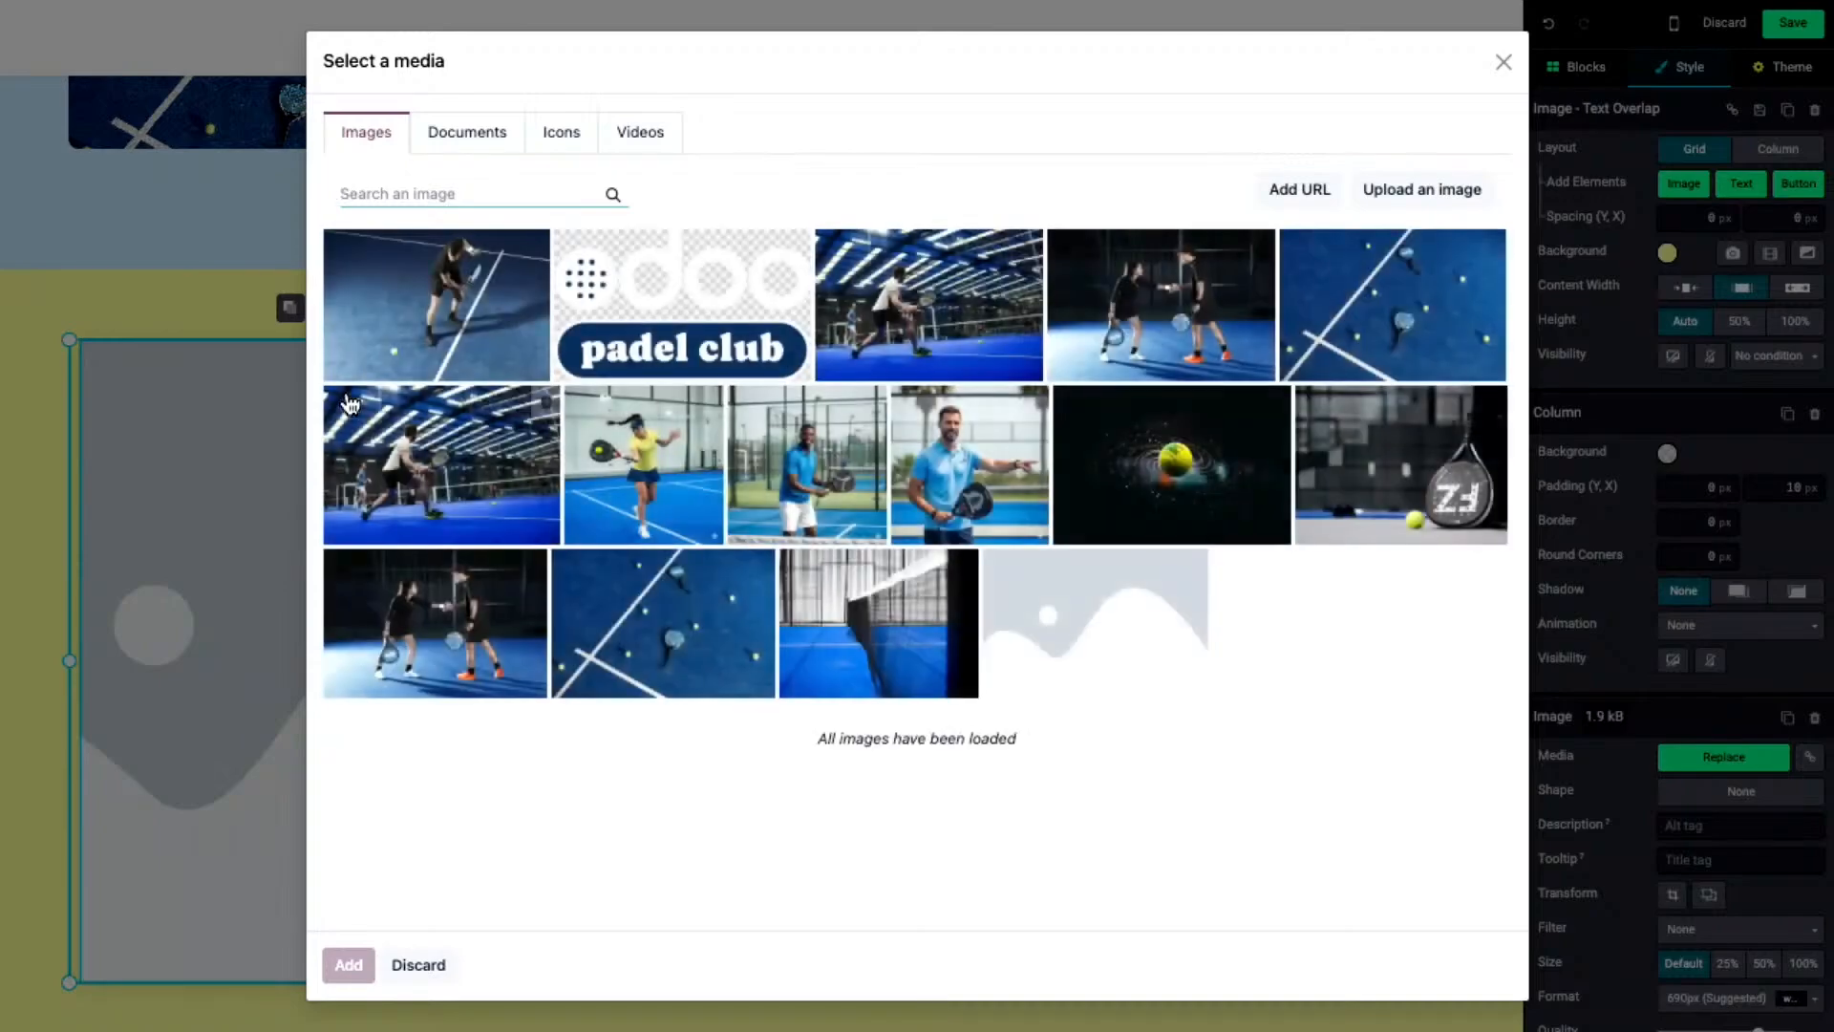
click(1425, 191)
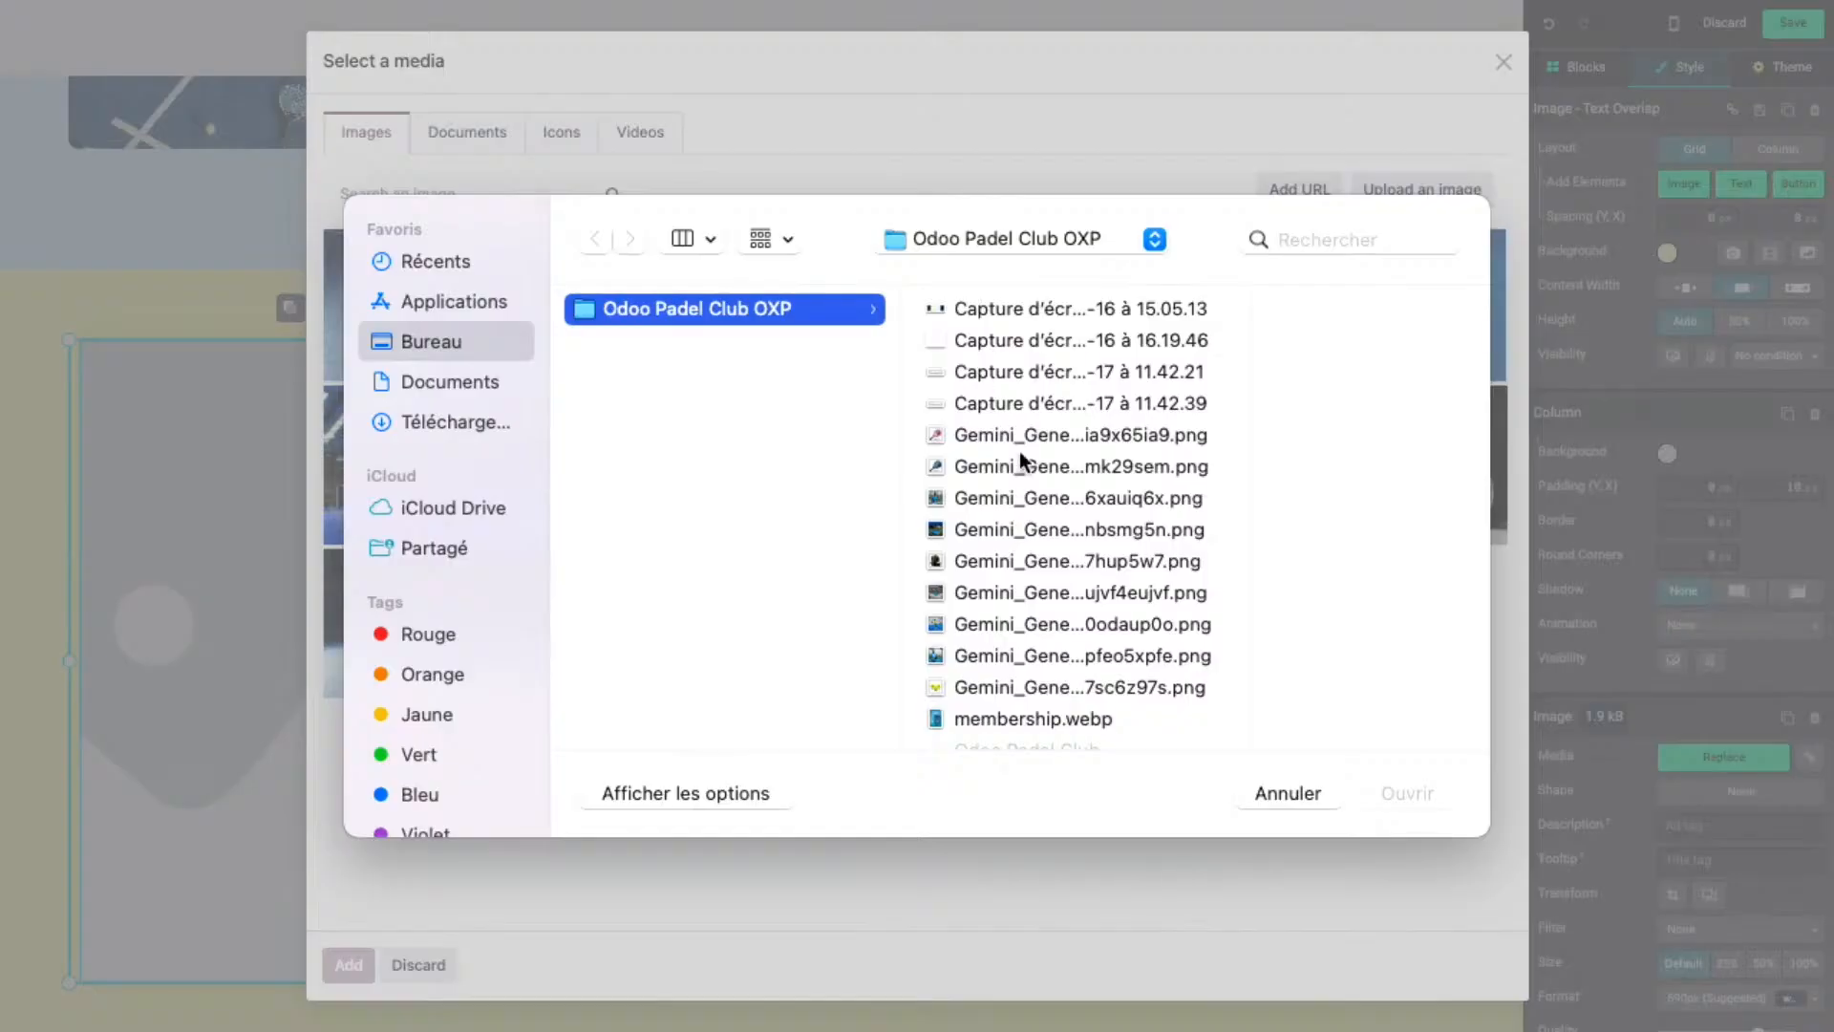
click(1001, 719)
click(1379, 782)
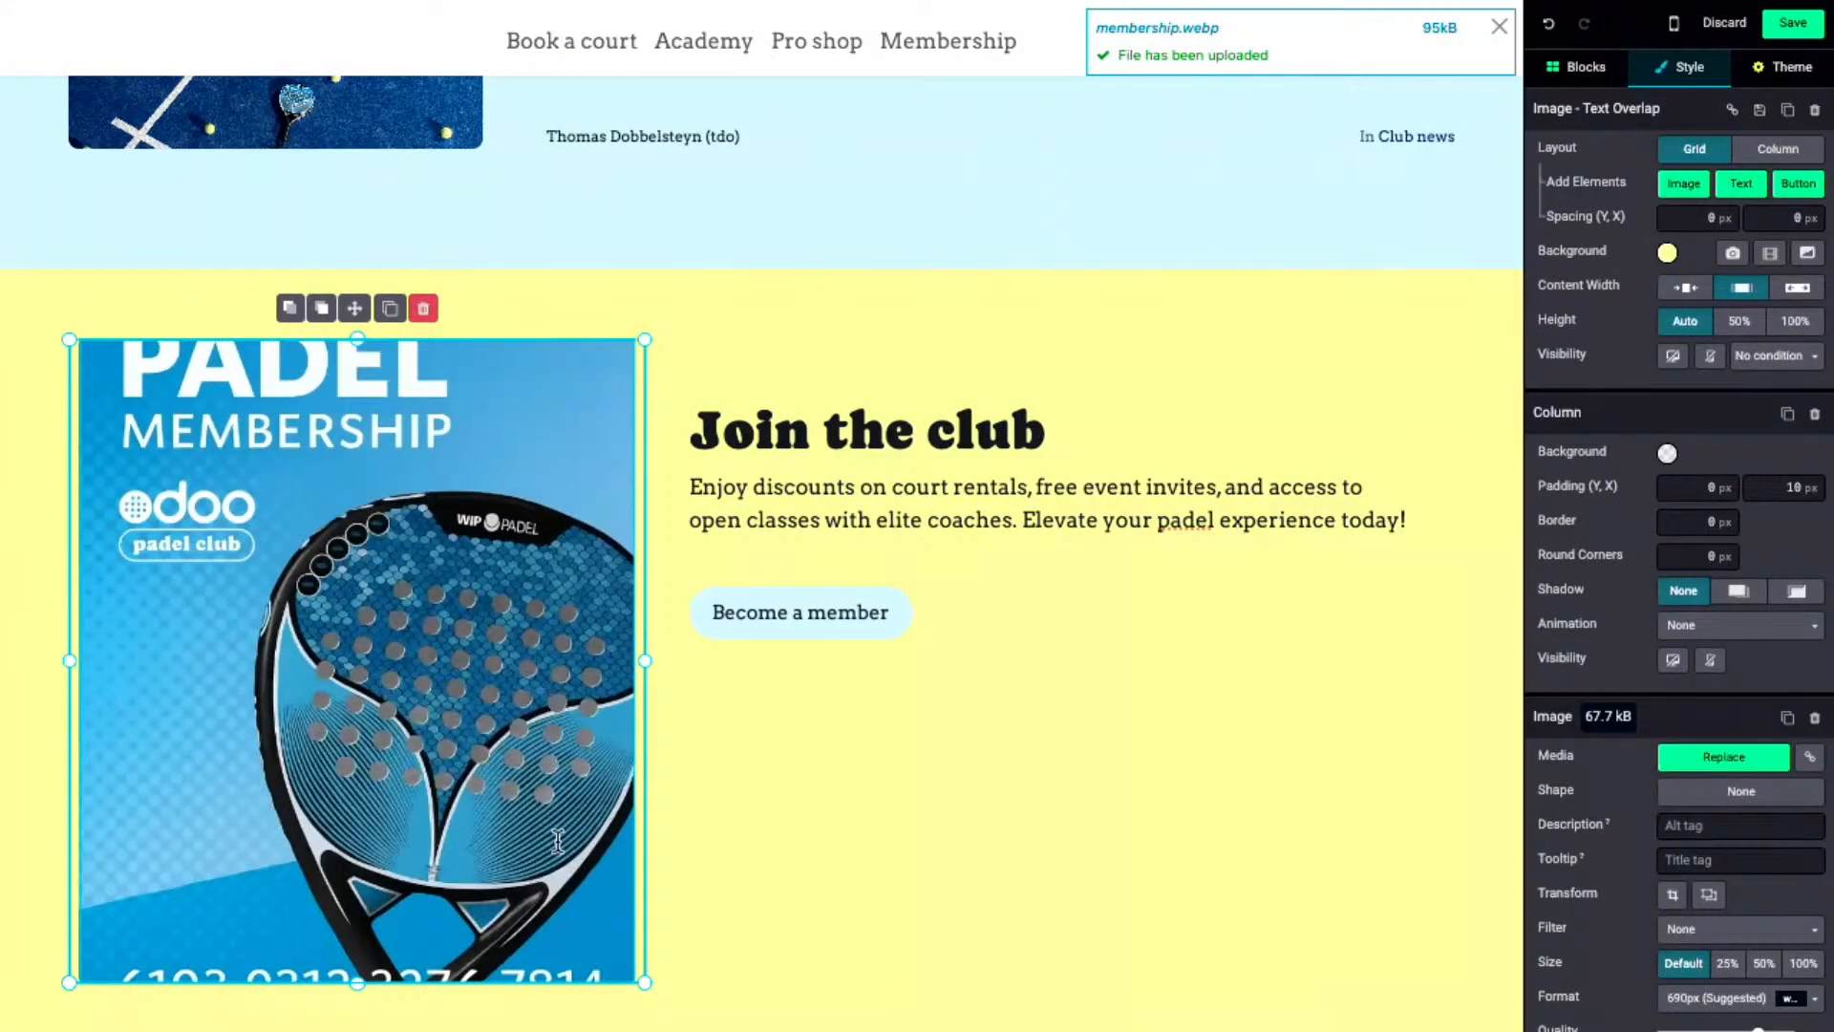
- Narrow the membership image to fit the card's proportions and move it next to the "Join the club" text
drag(641, 979, 526, 976)
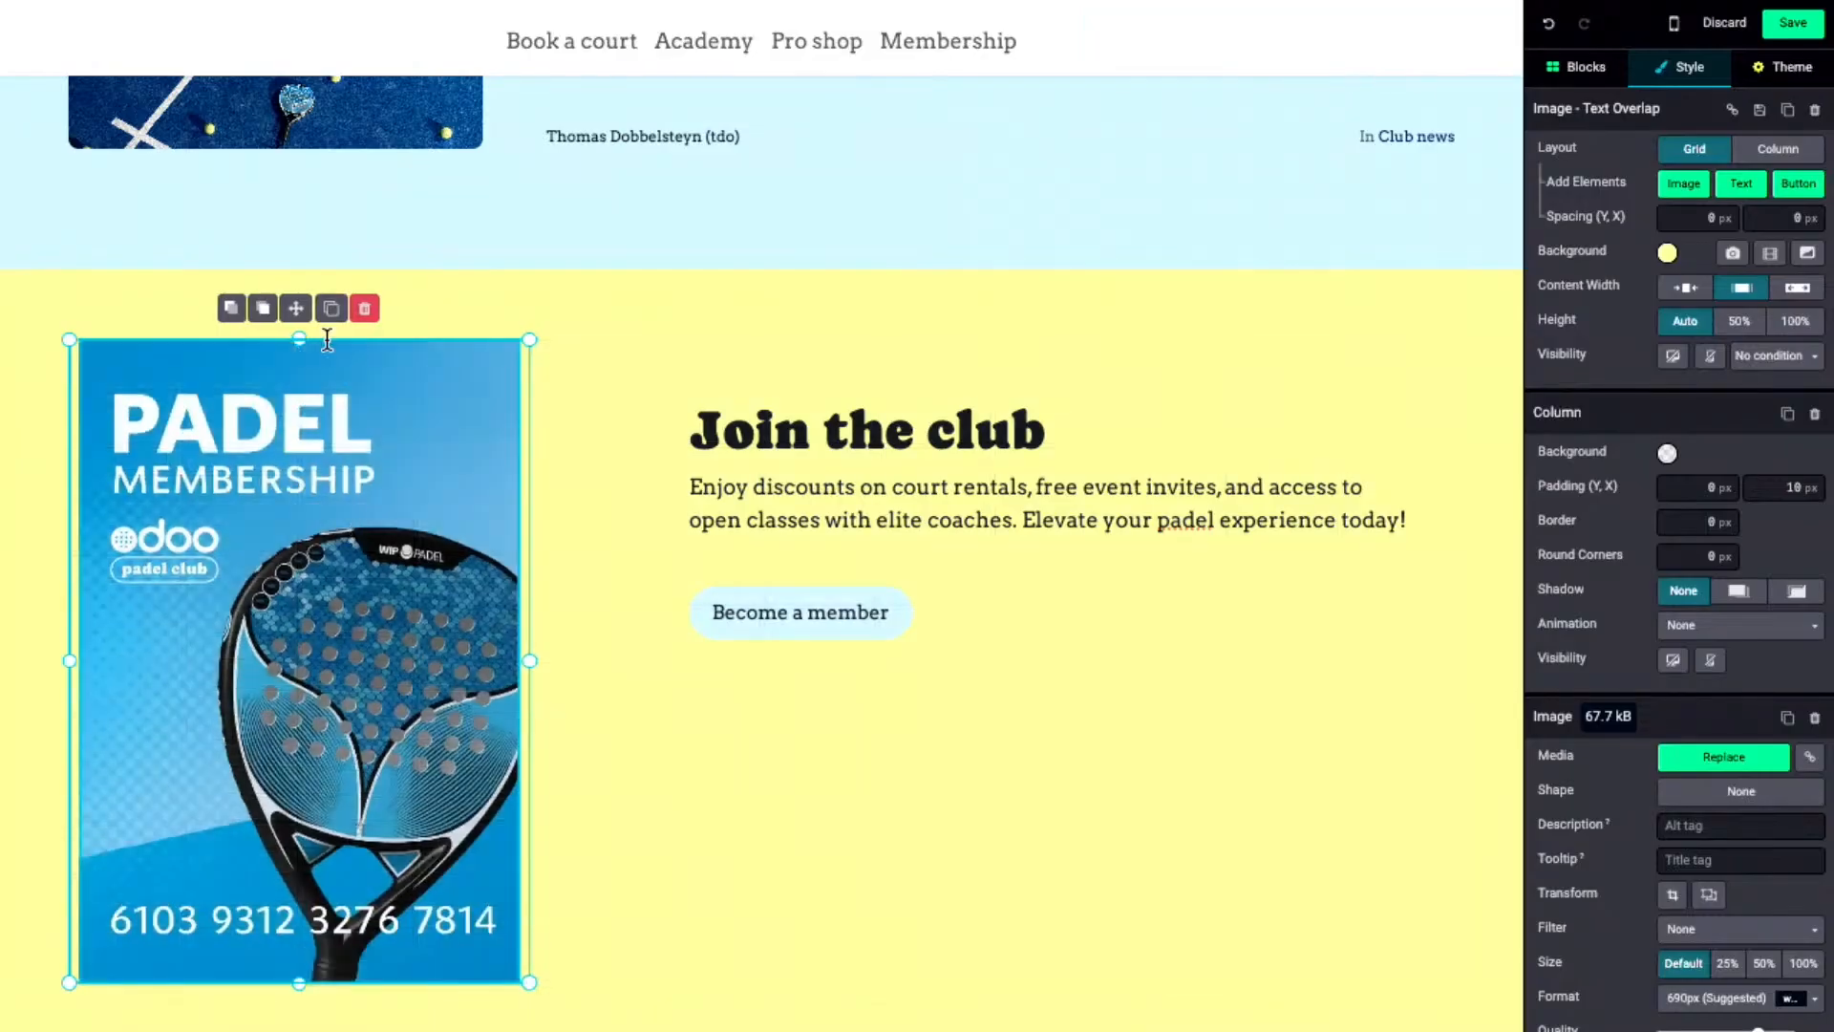
drag(353, 357, 422, 355)
scroll(802, 478, down, 3)
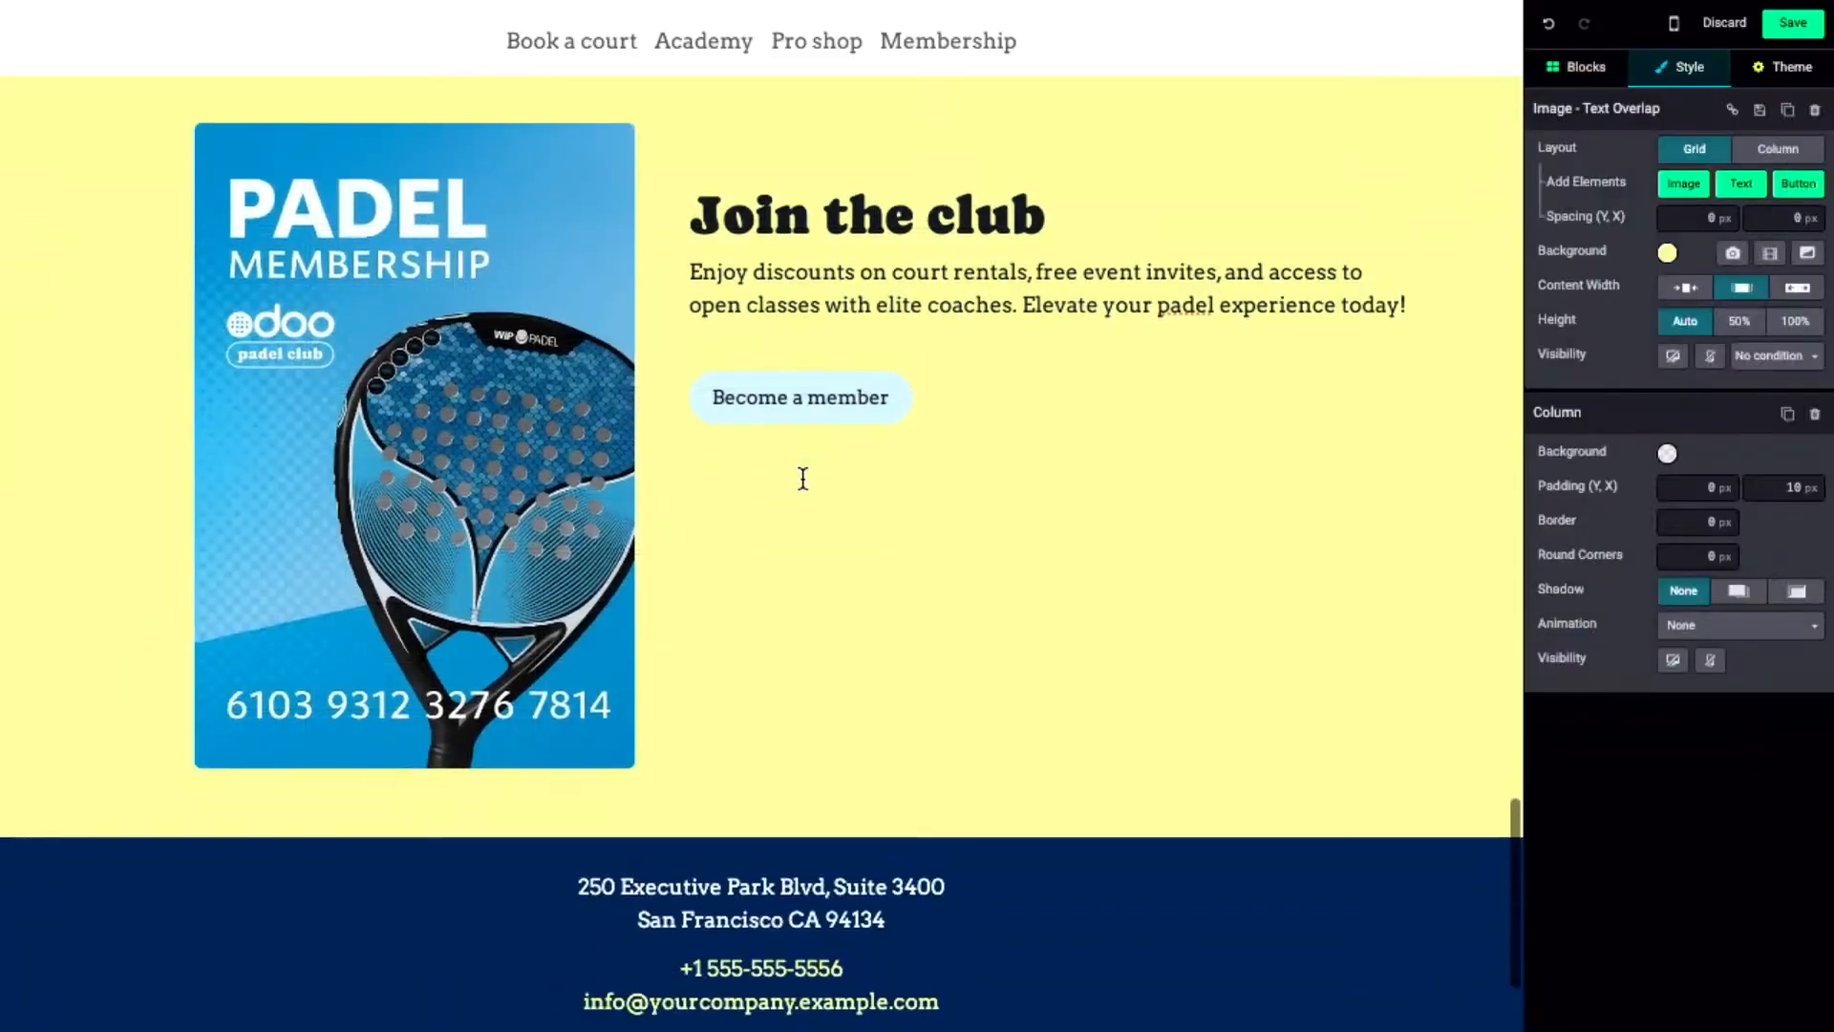
- Add the Connections 20 background shape to the "Join the club" section
scroll(1259, 631, up, 1)
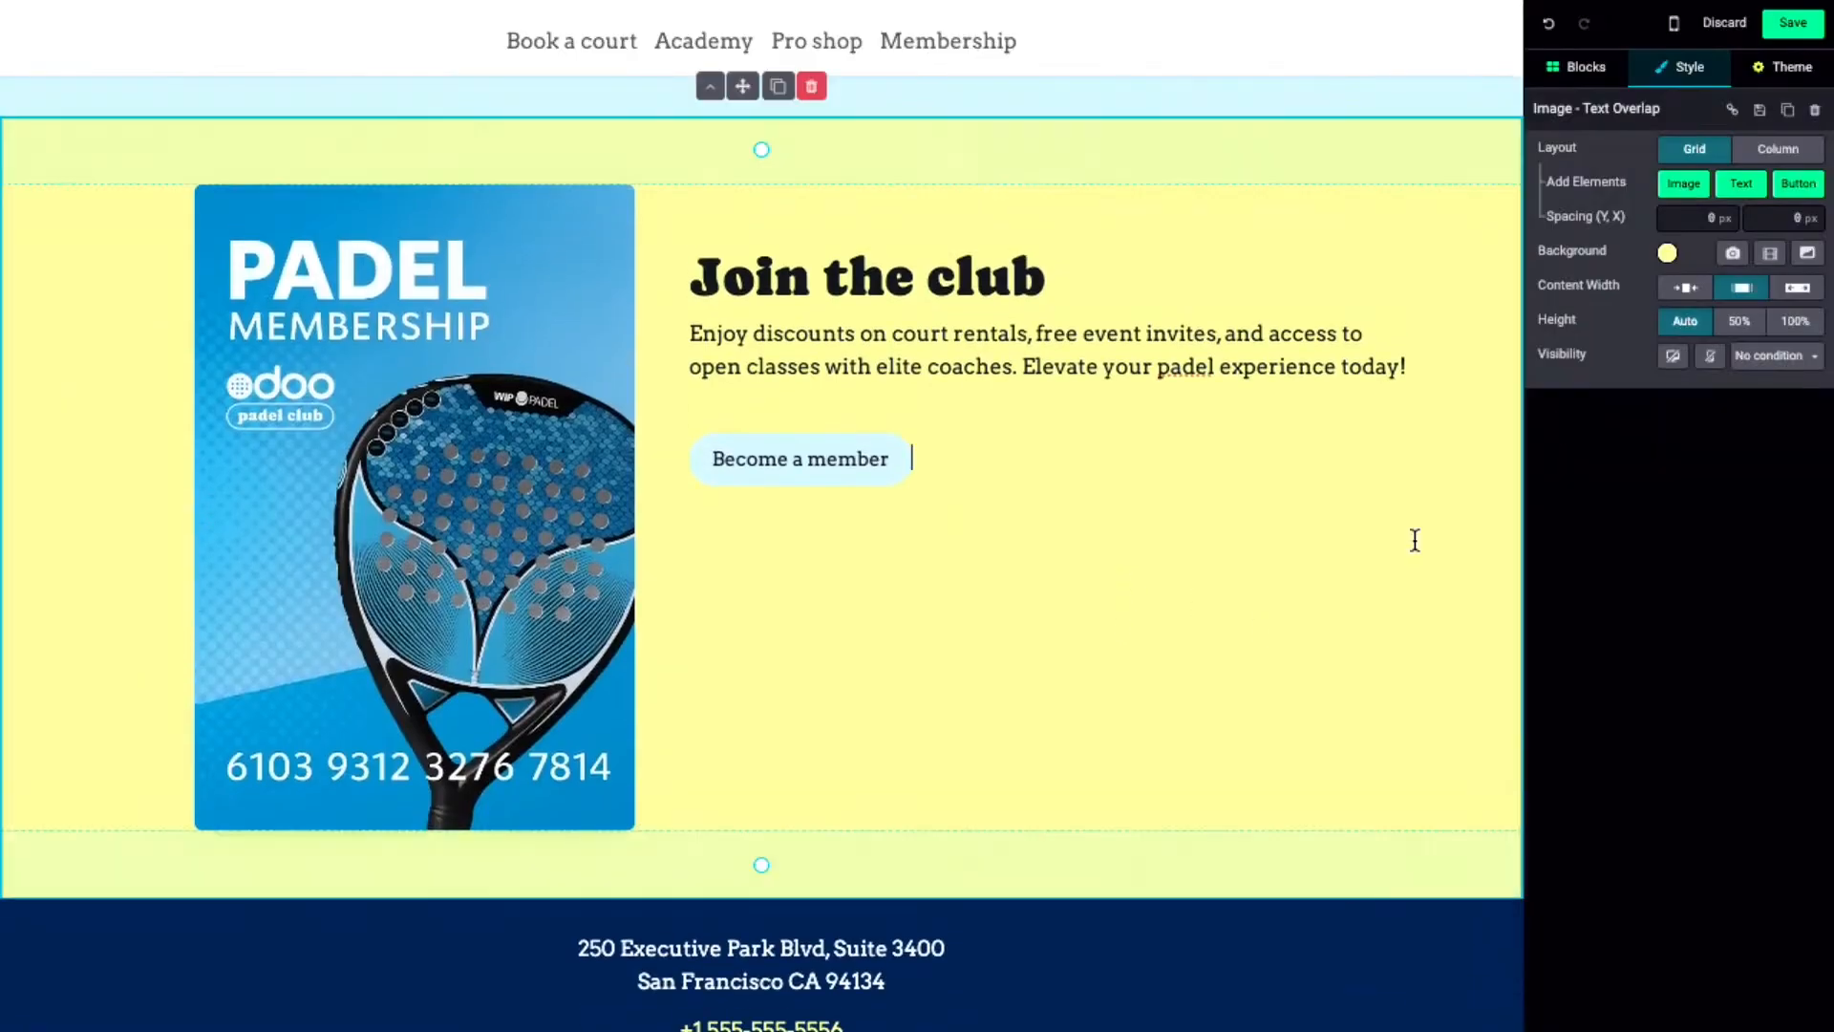
click(1806, 253)
click(1731, 788)
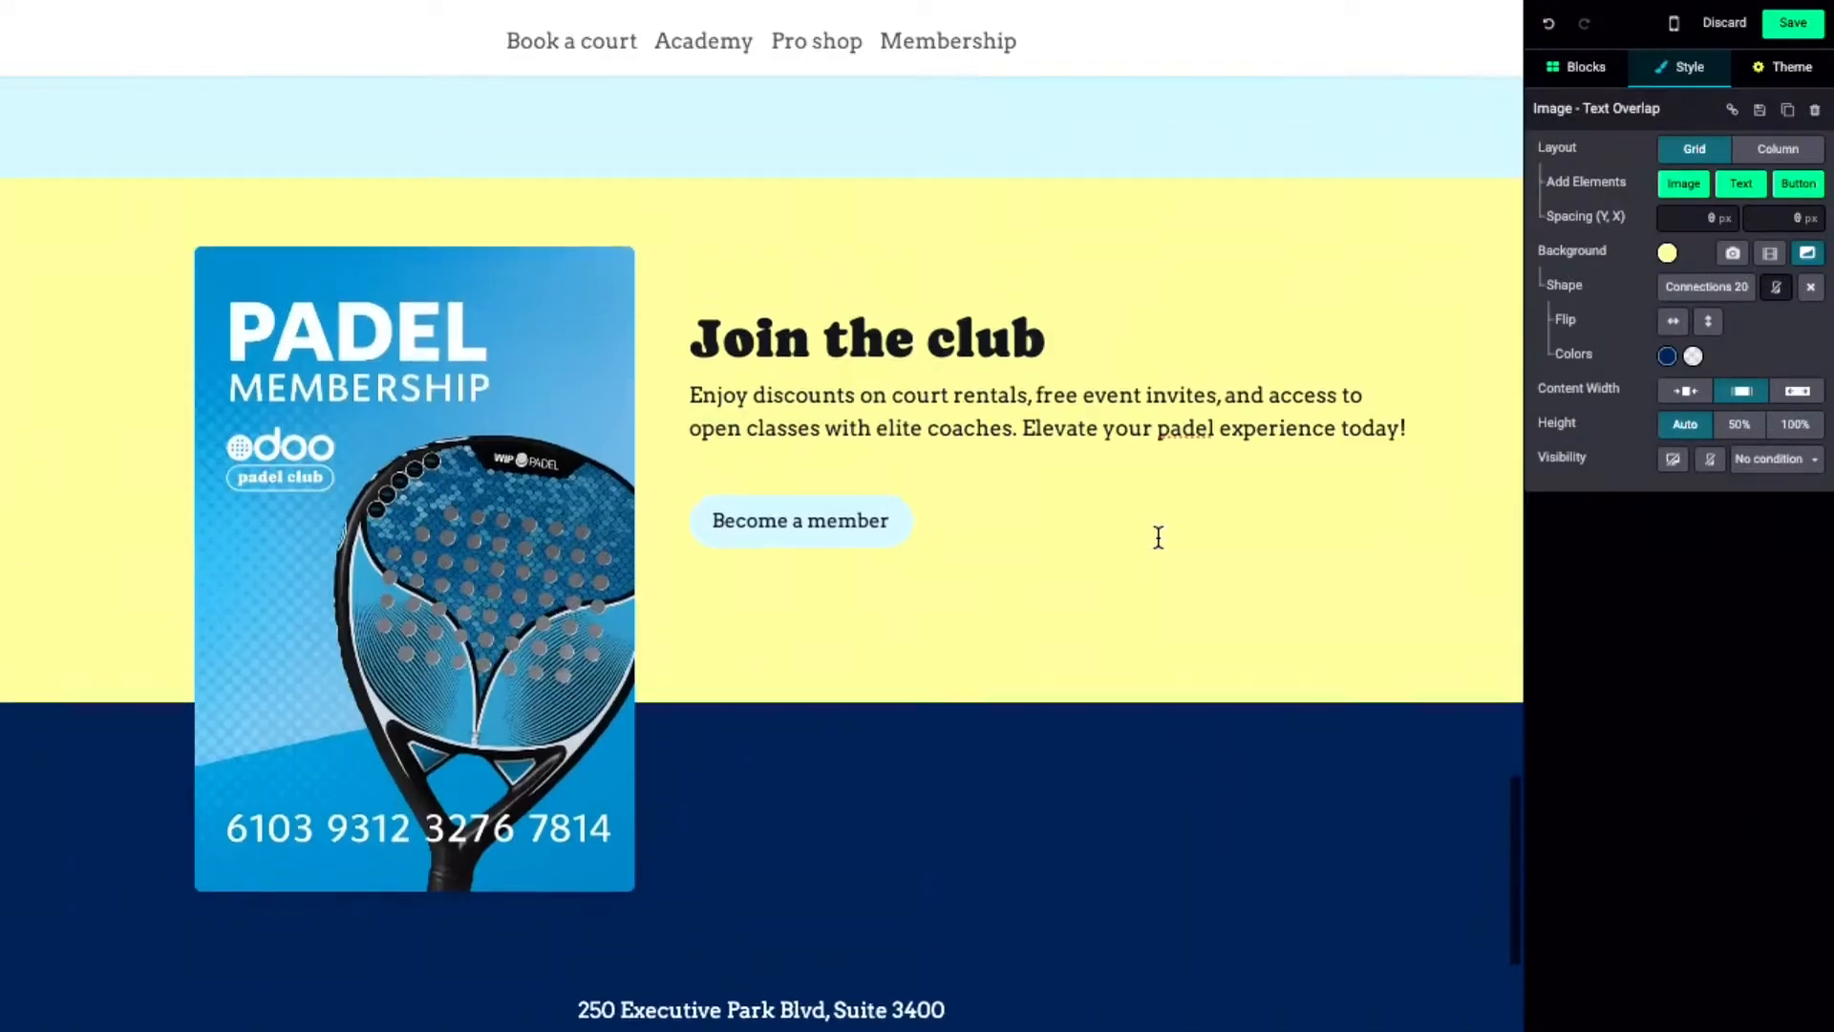
- Give the membership card image in the "Join the club" section an On Scroll animation
click(380, 521)
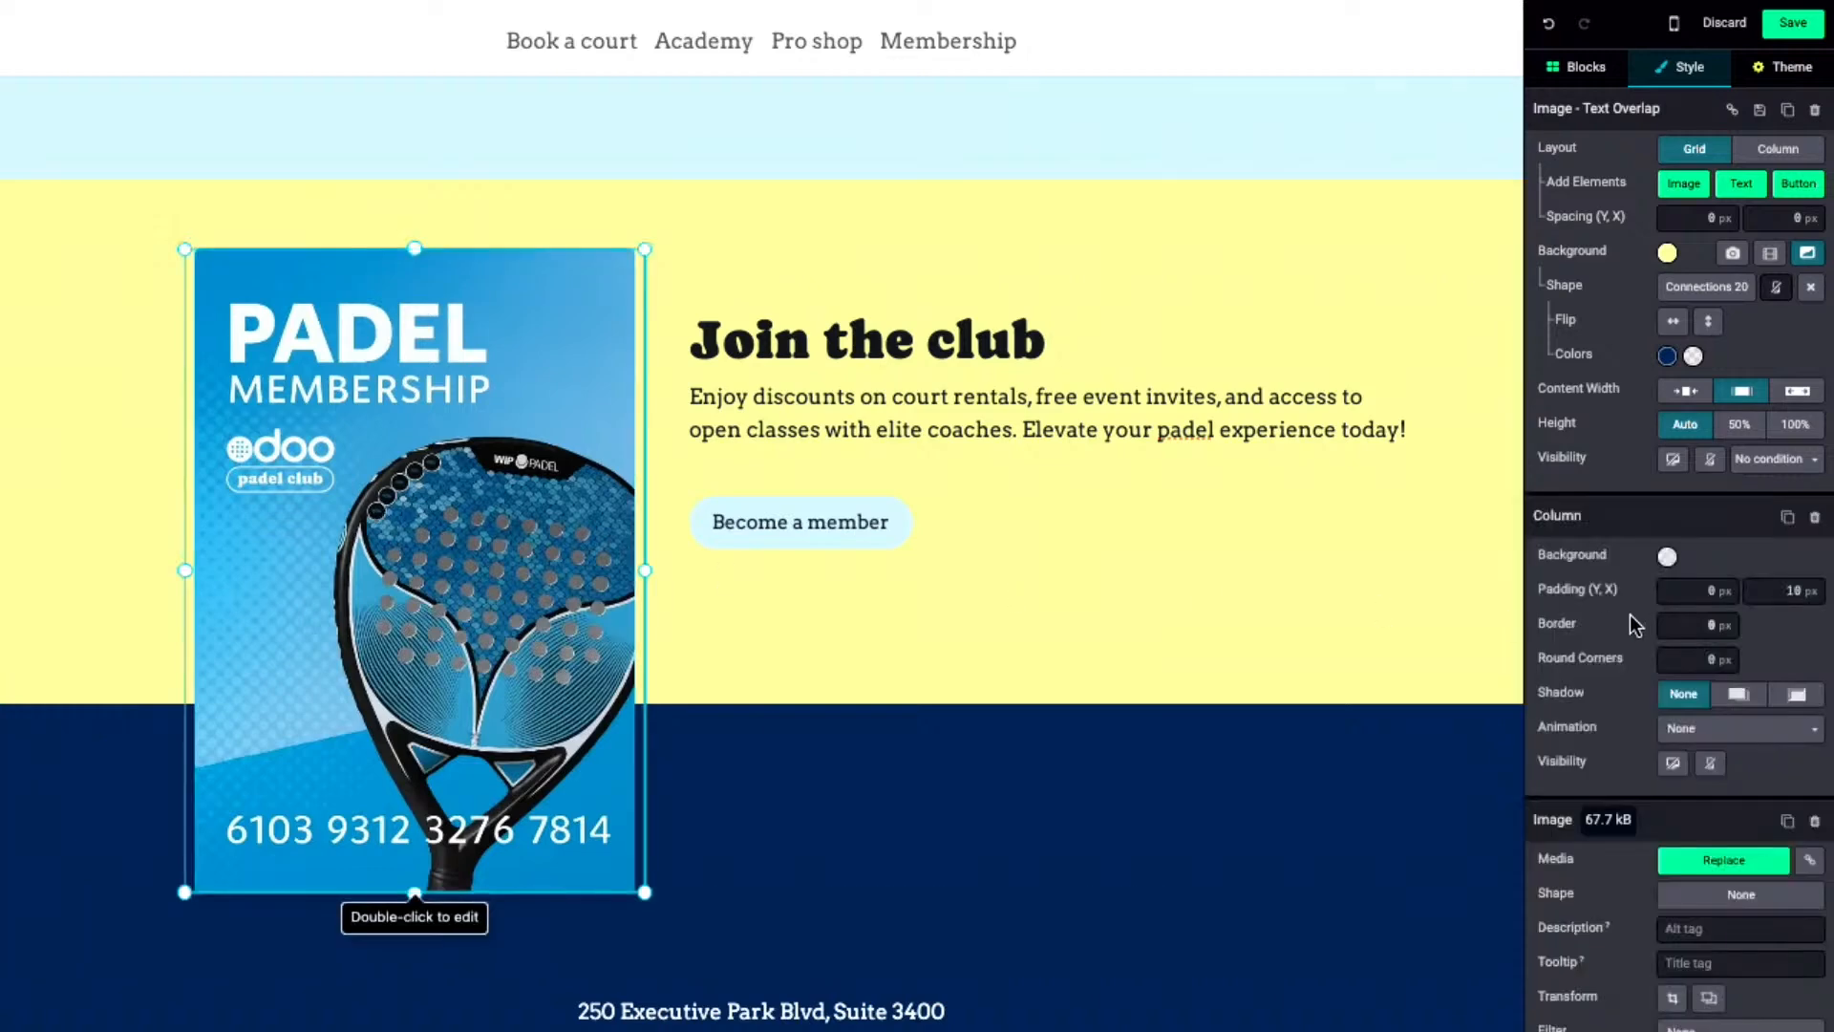
scroll(1632, 614, down, 2)
scroll(1632, 611, down, 2)
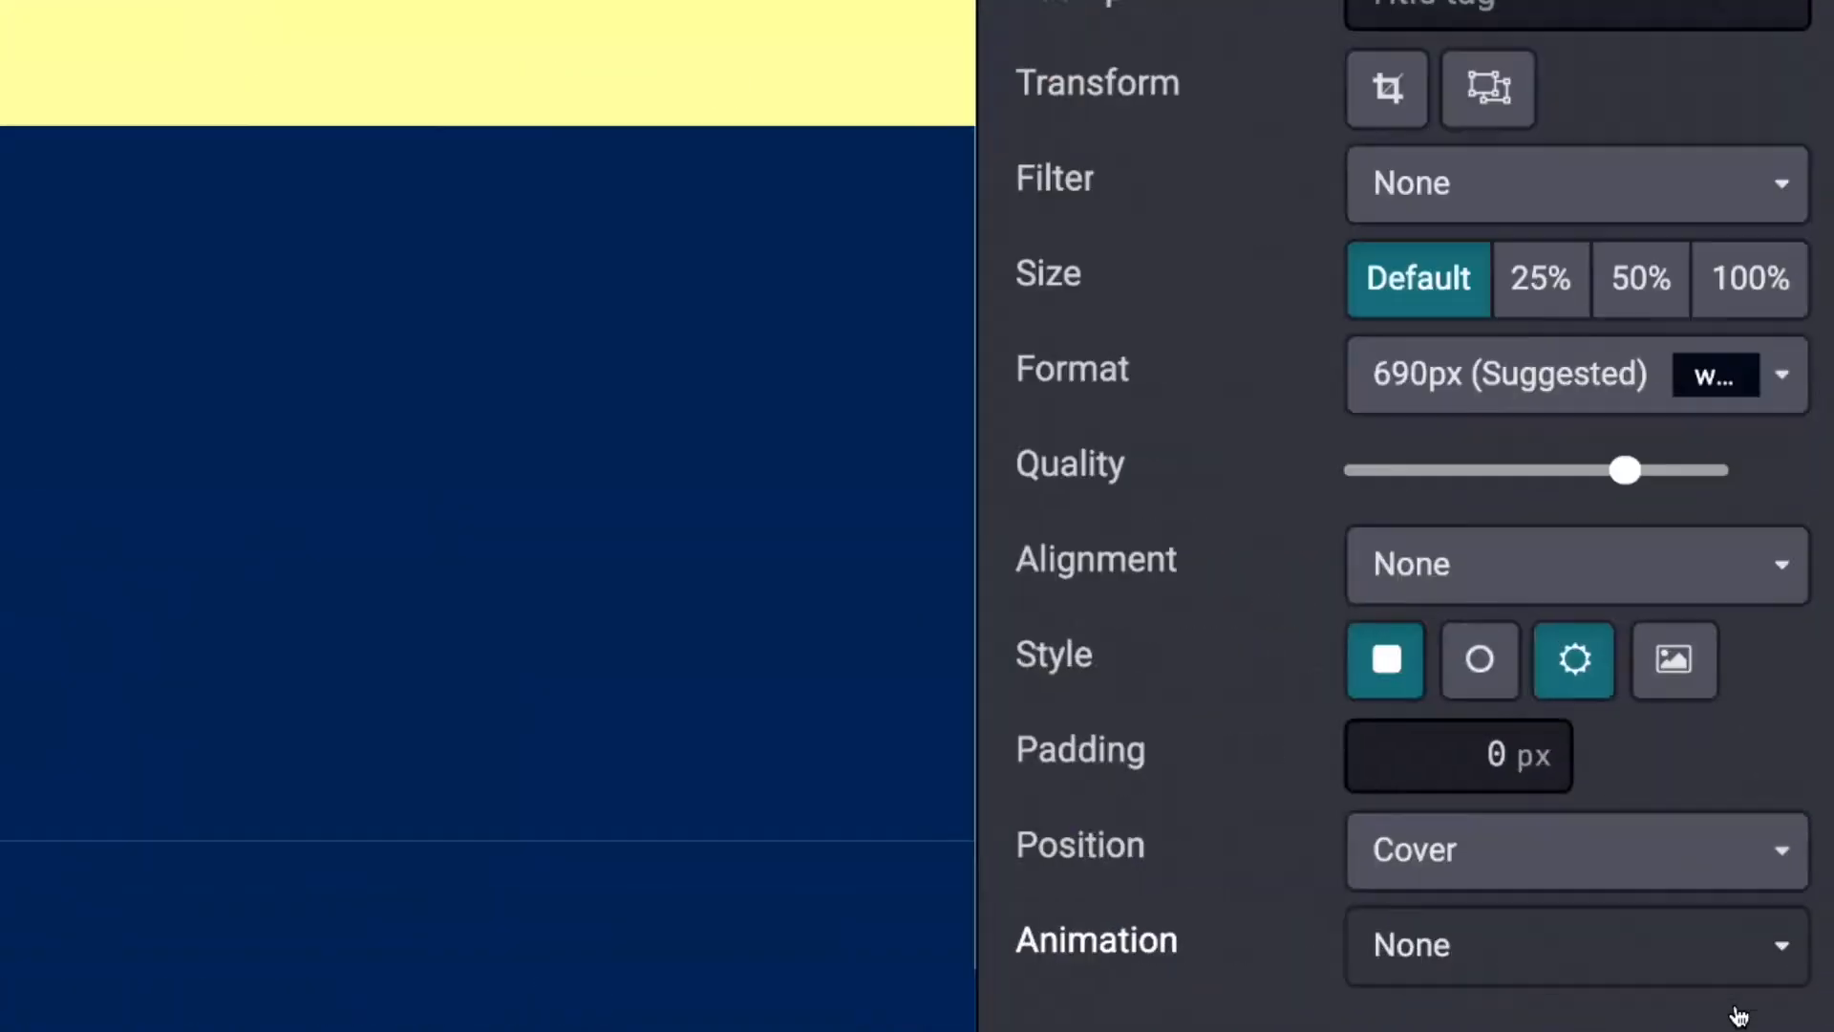
click(1801, 1006)
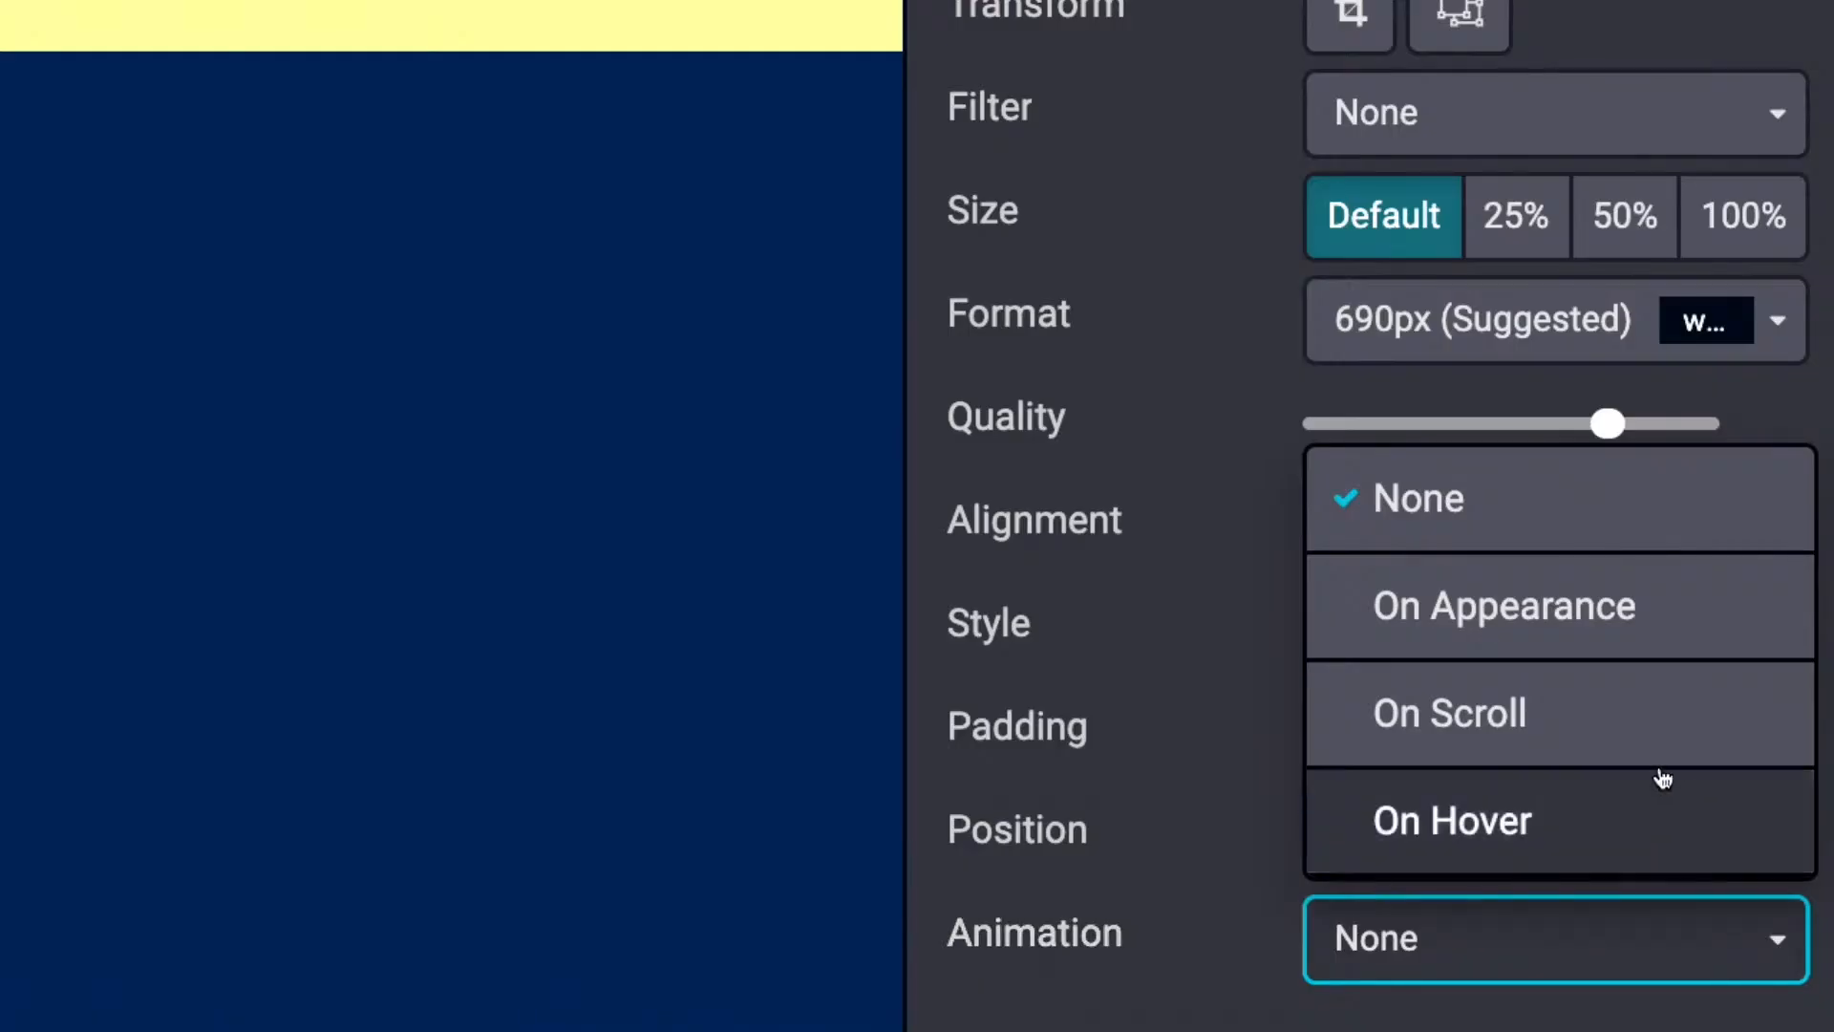
click(1583, 739)
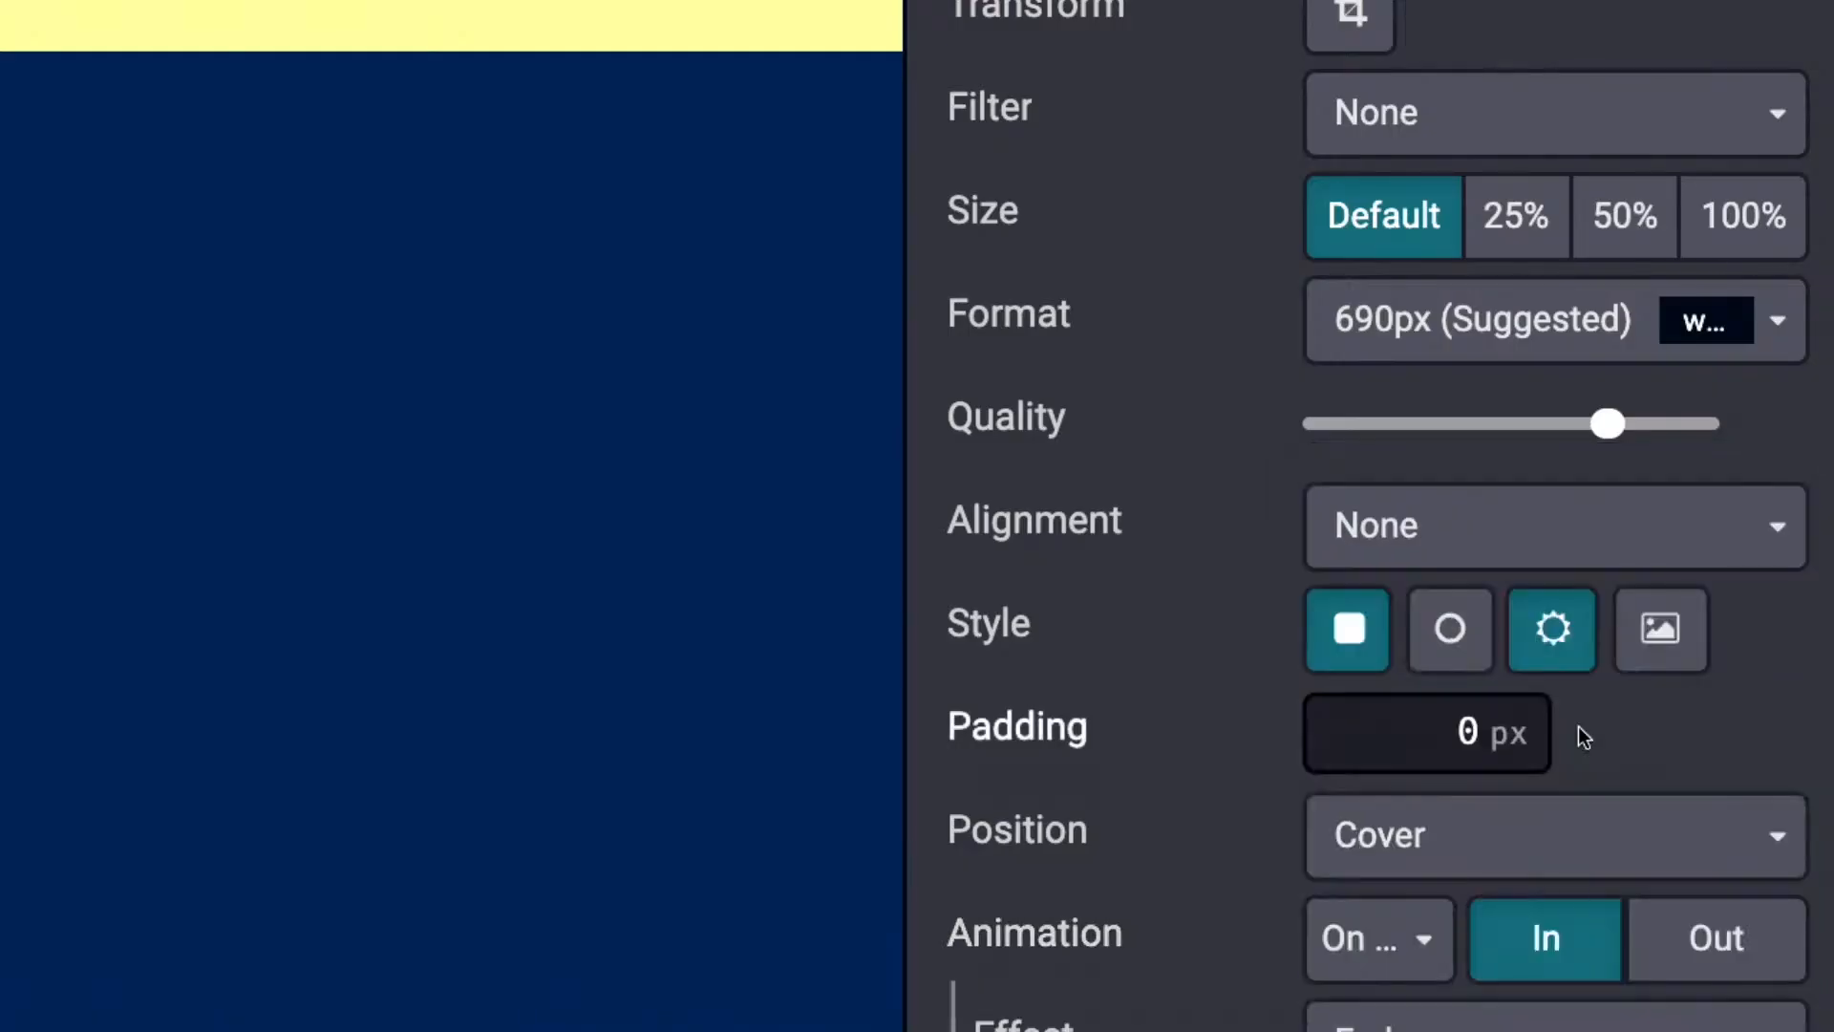
scroll(1217, 643, down, 3)
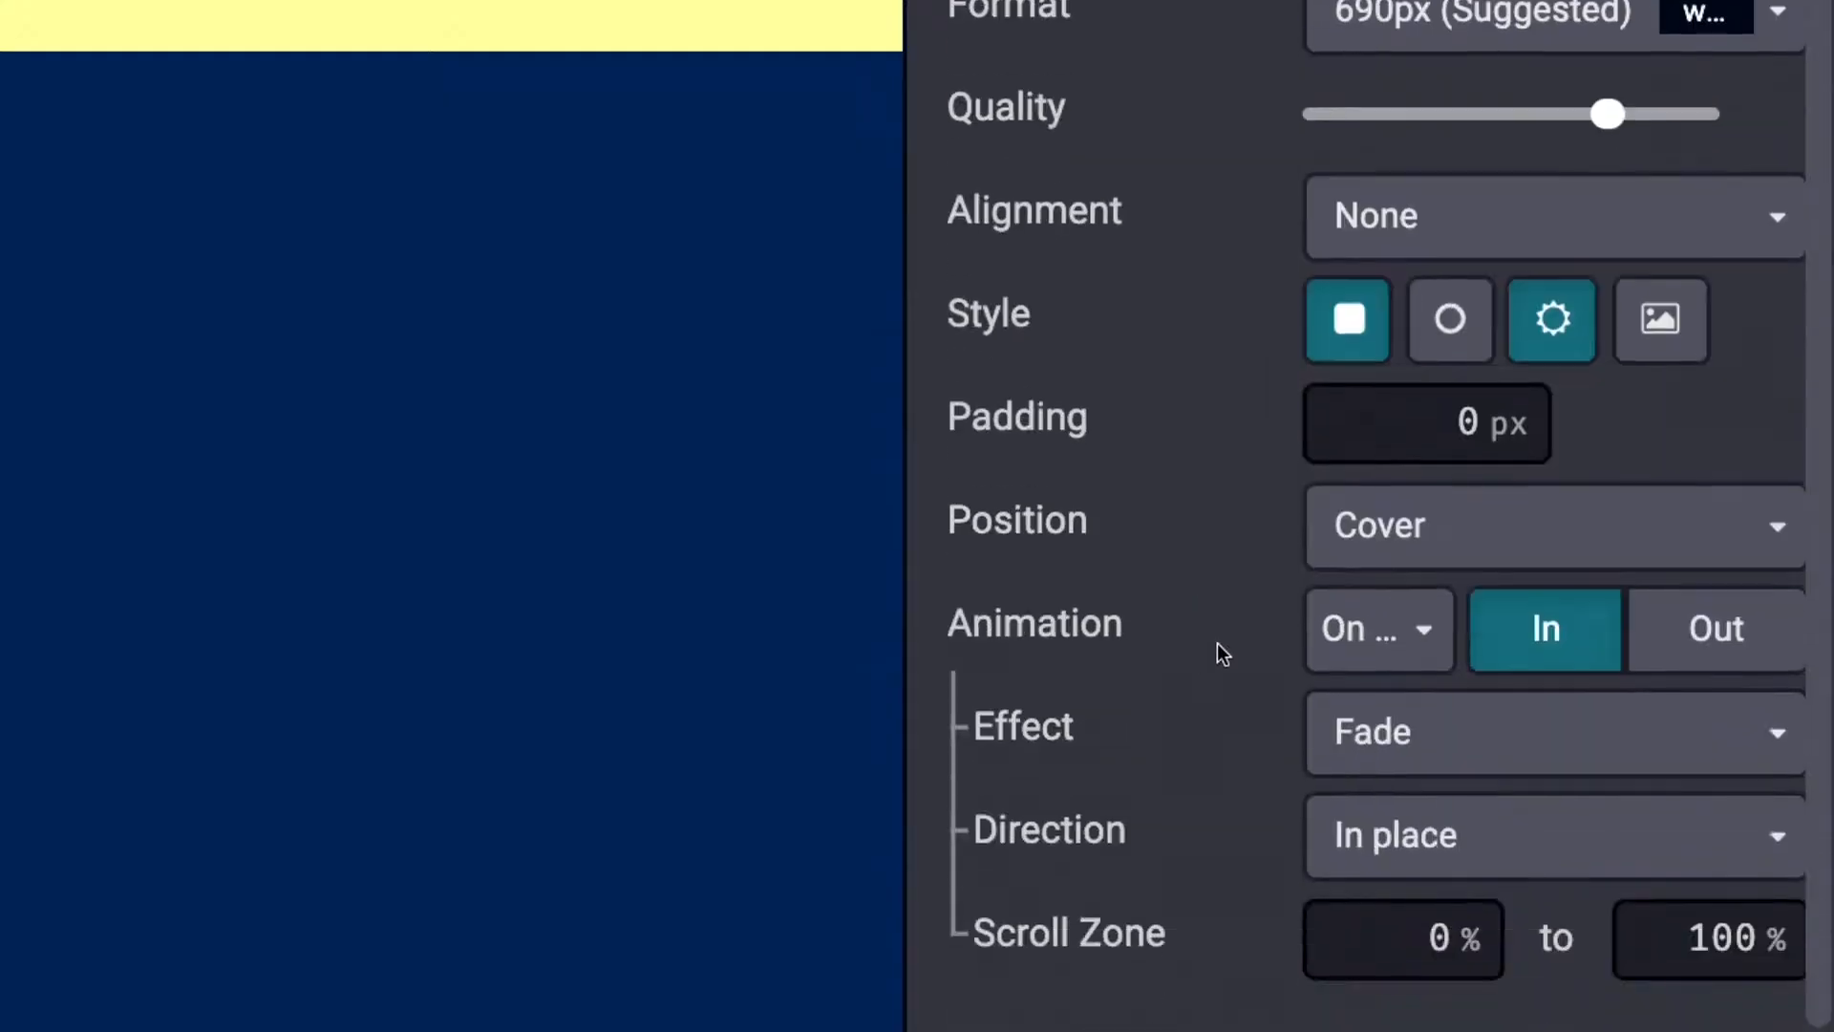
- Set the membership image's scroll animation to the Slide effect from the bottom and save the page
click(1469, 748)
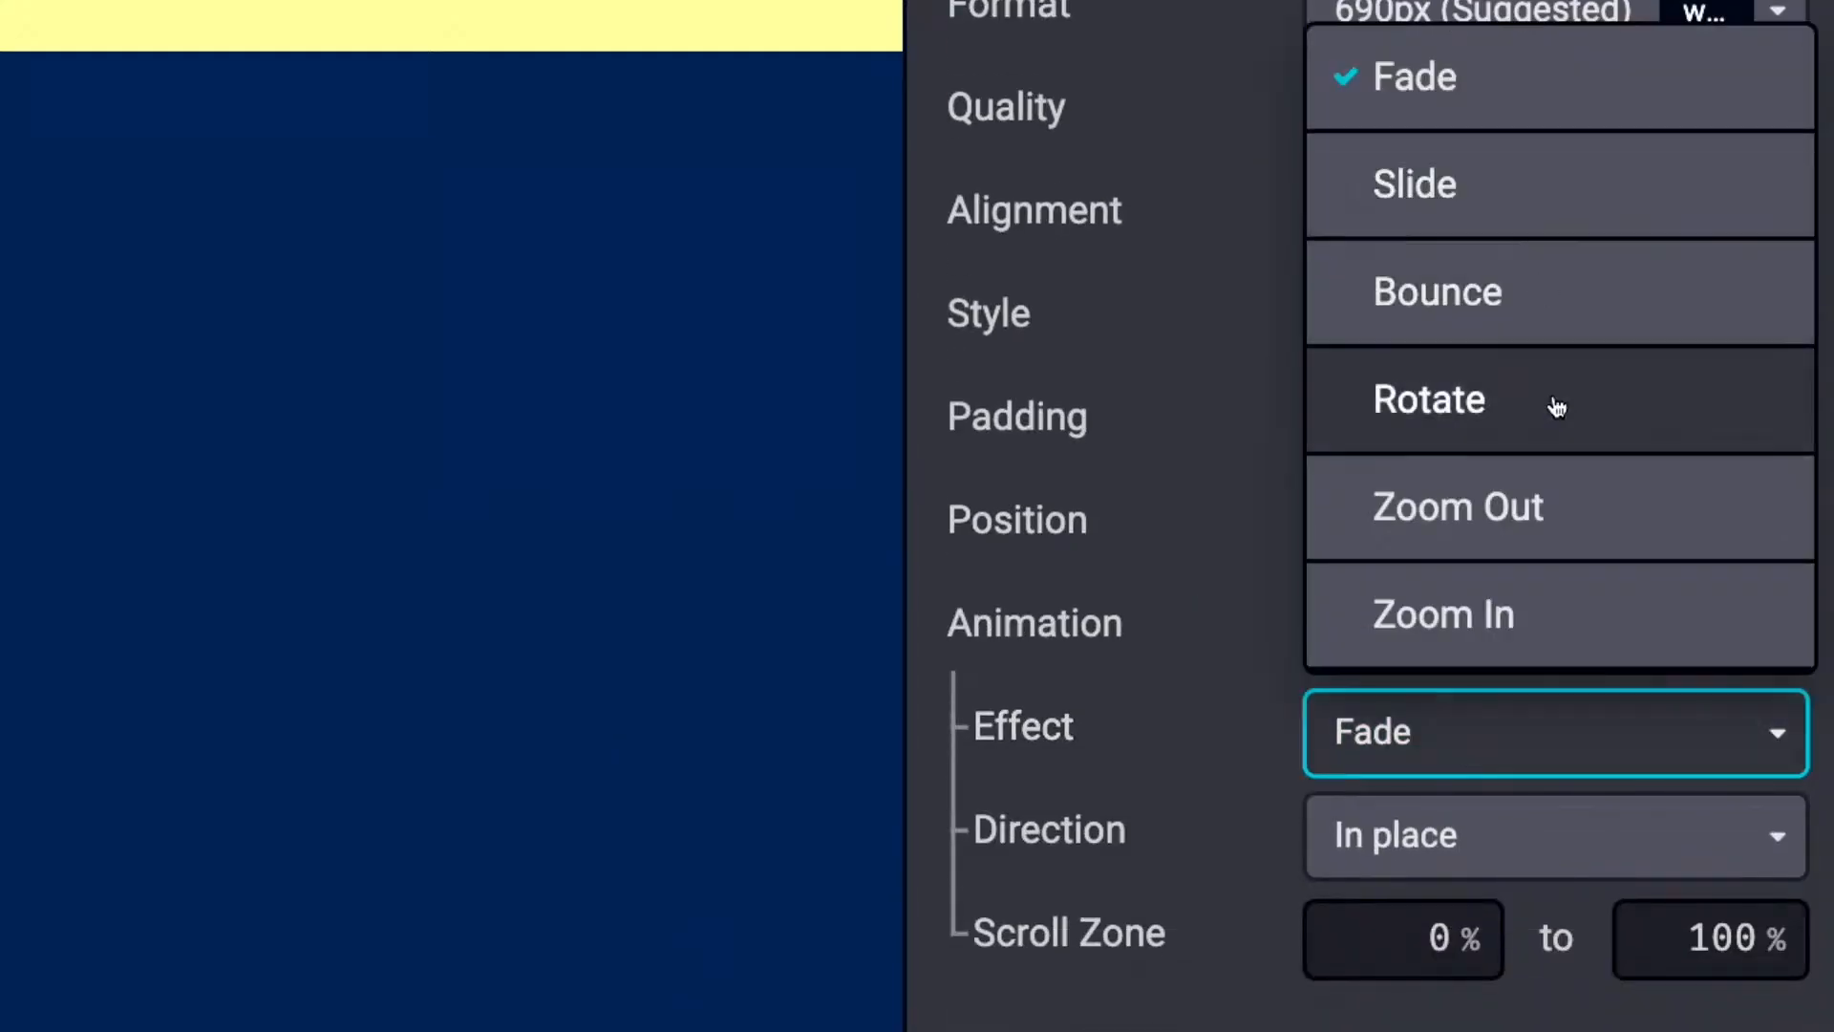
click(1535, 244)
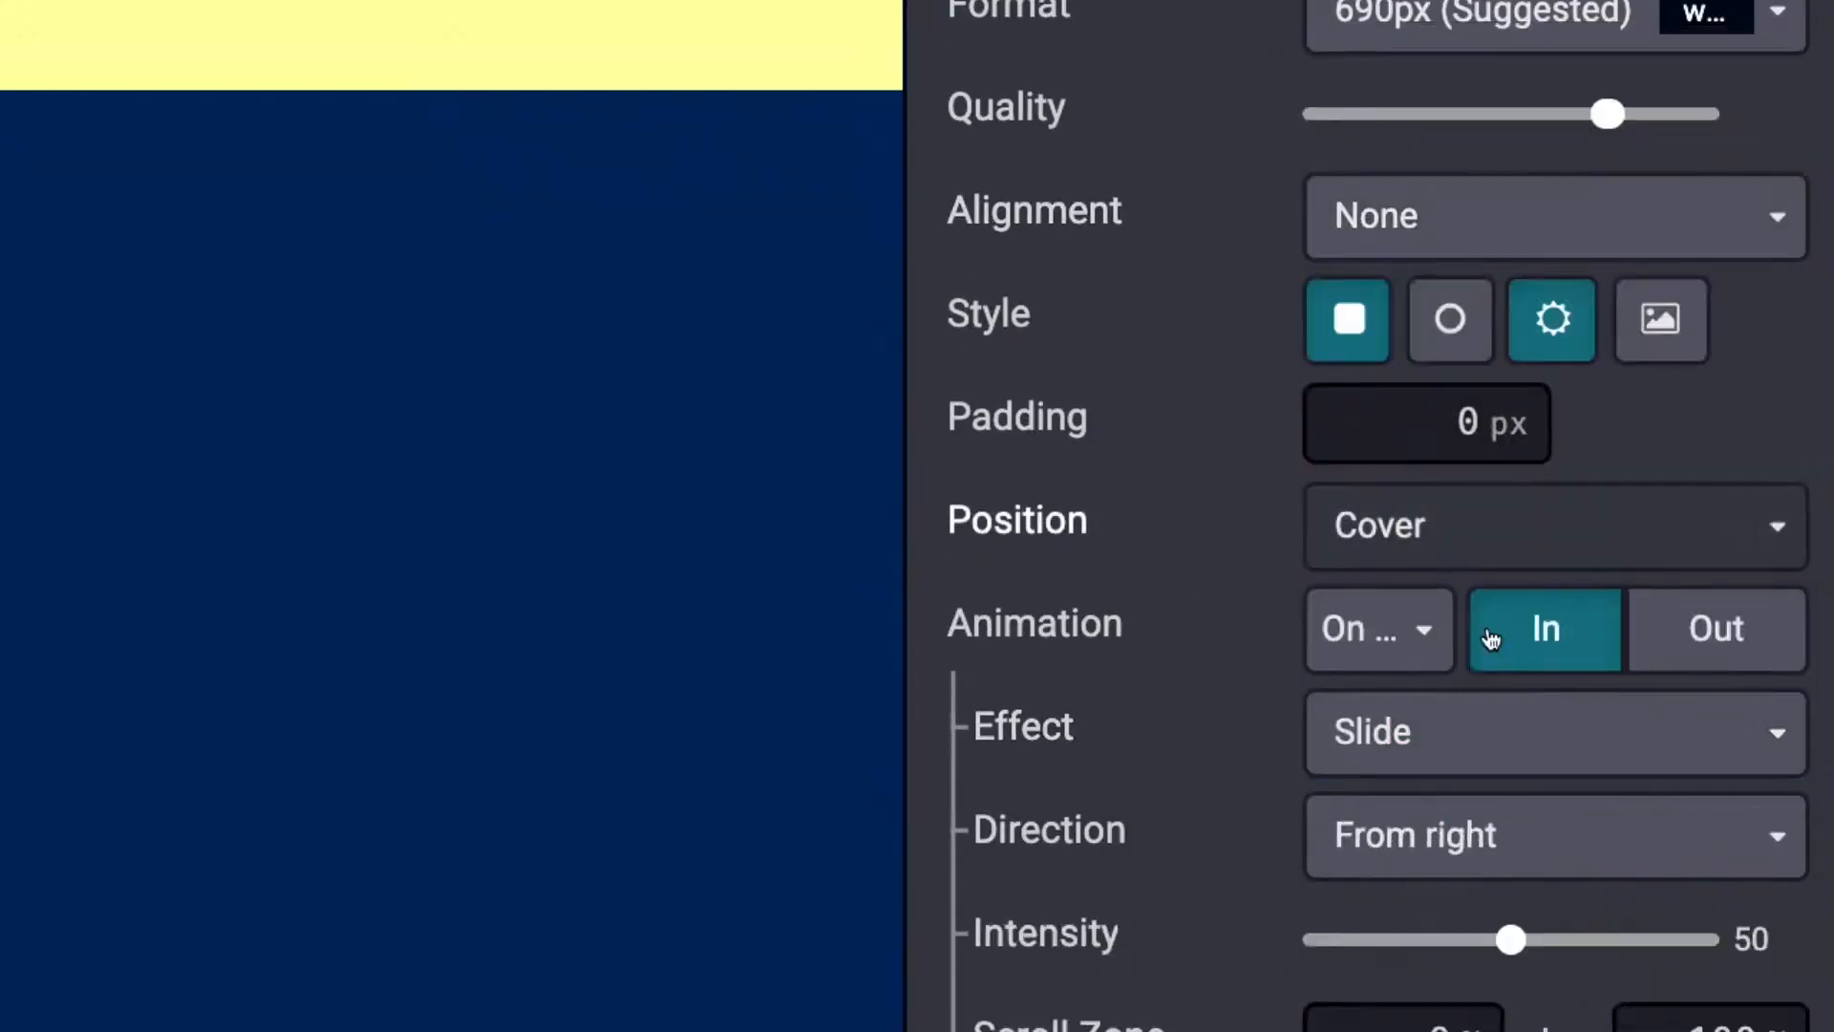
click(1441, 843)
click(1535, 626)
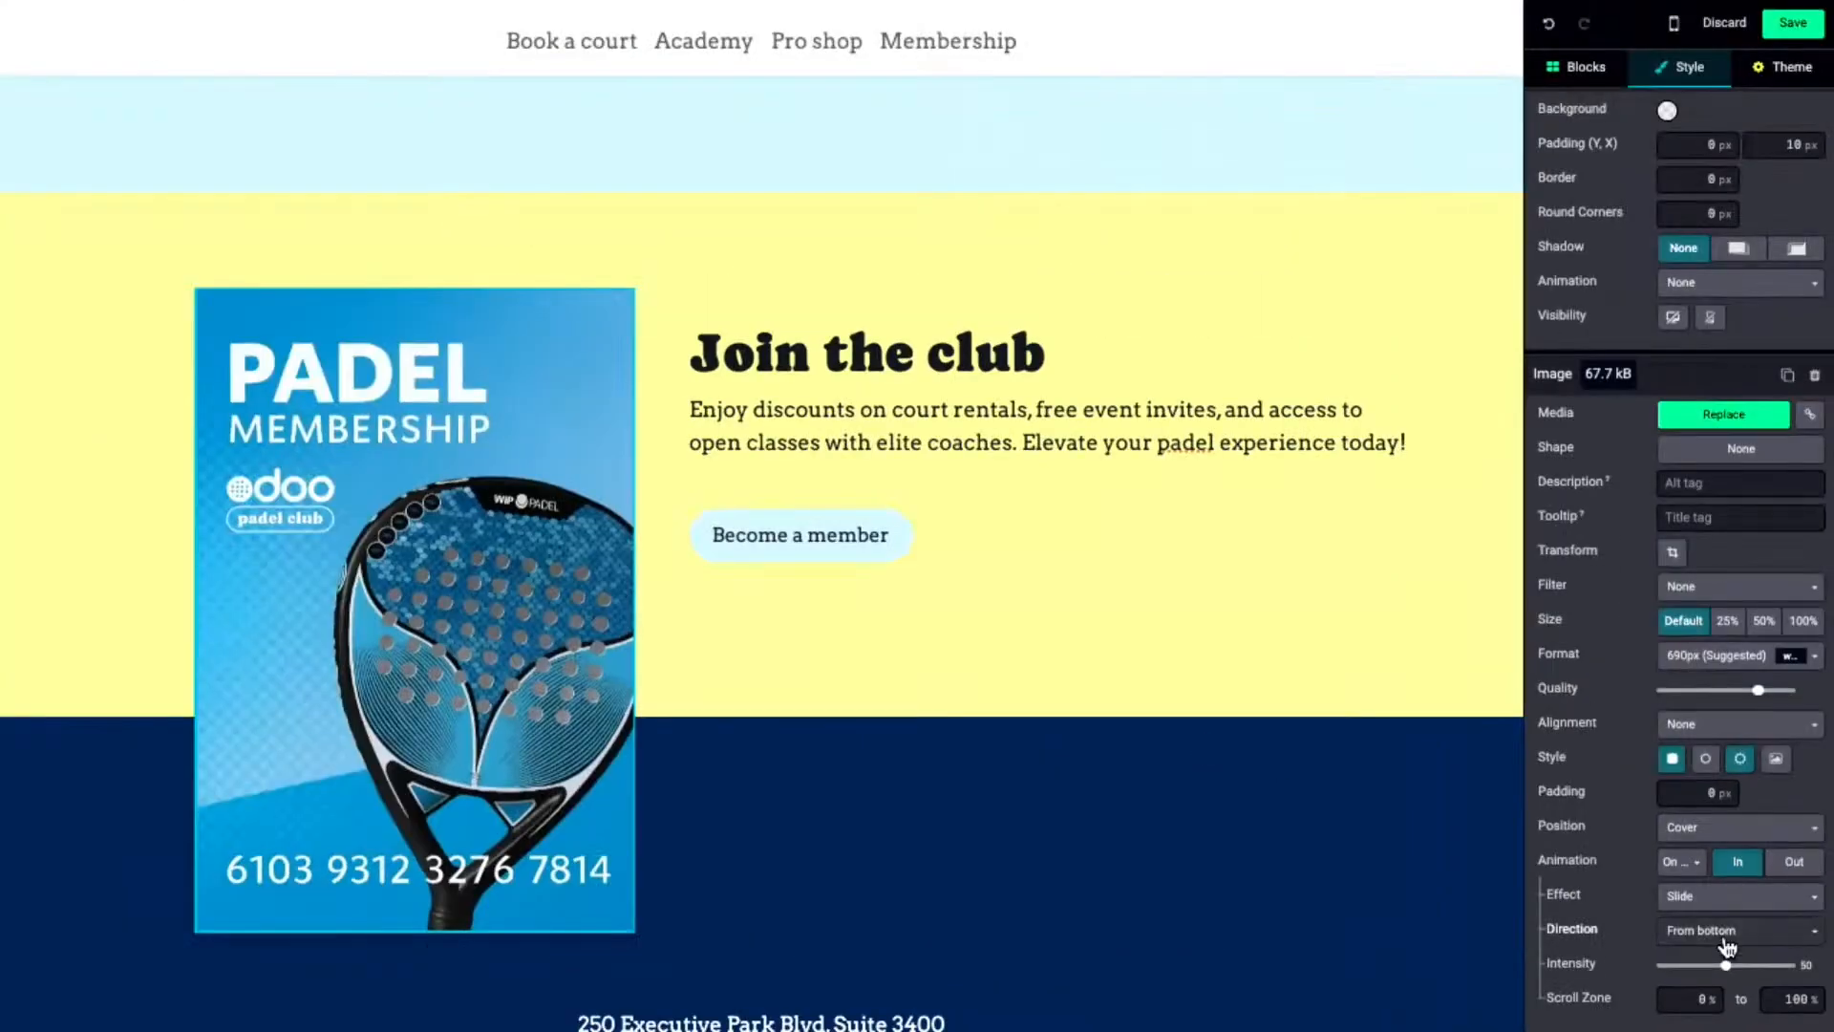
click(1807, 30)
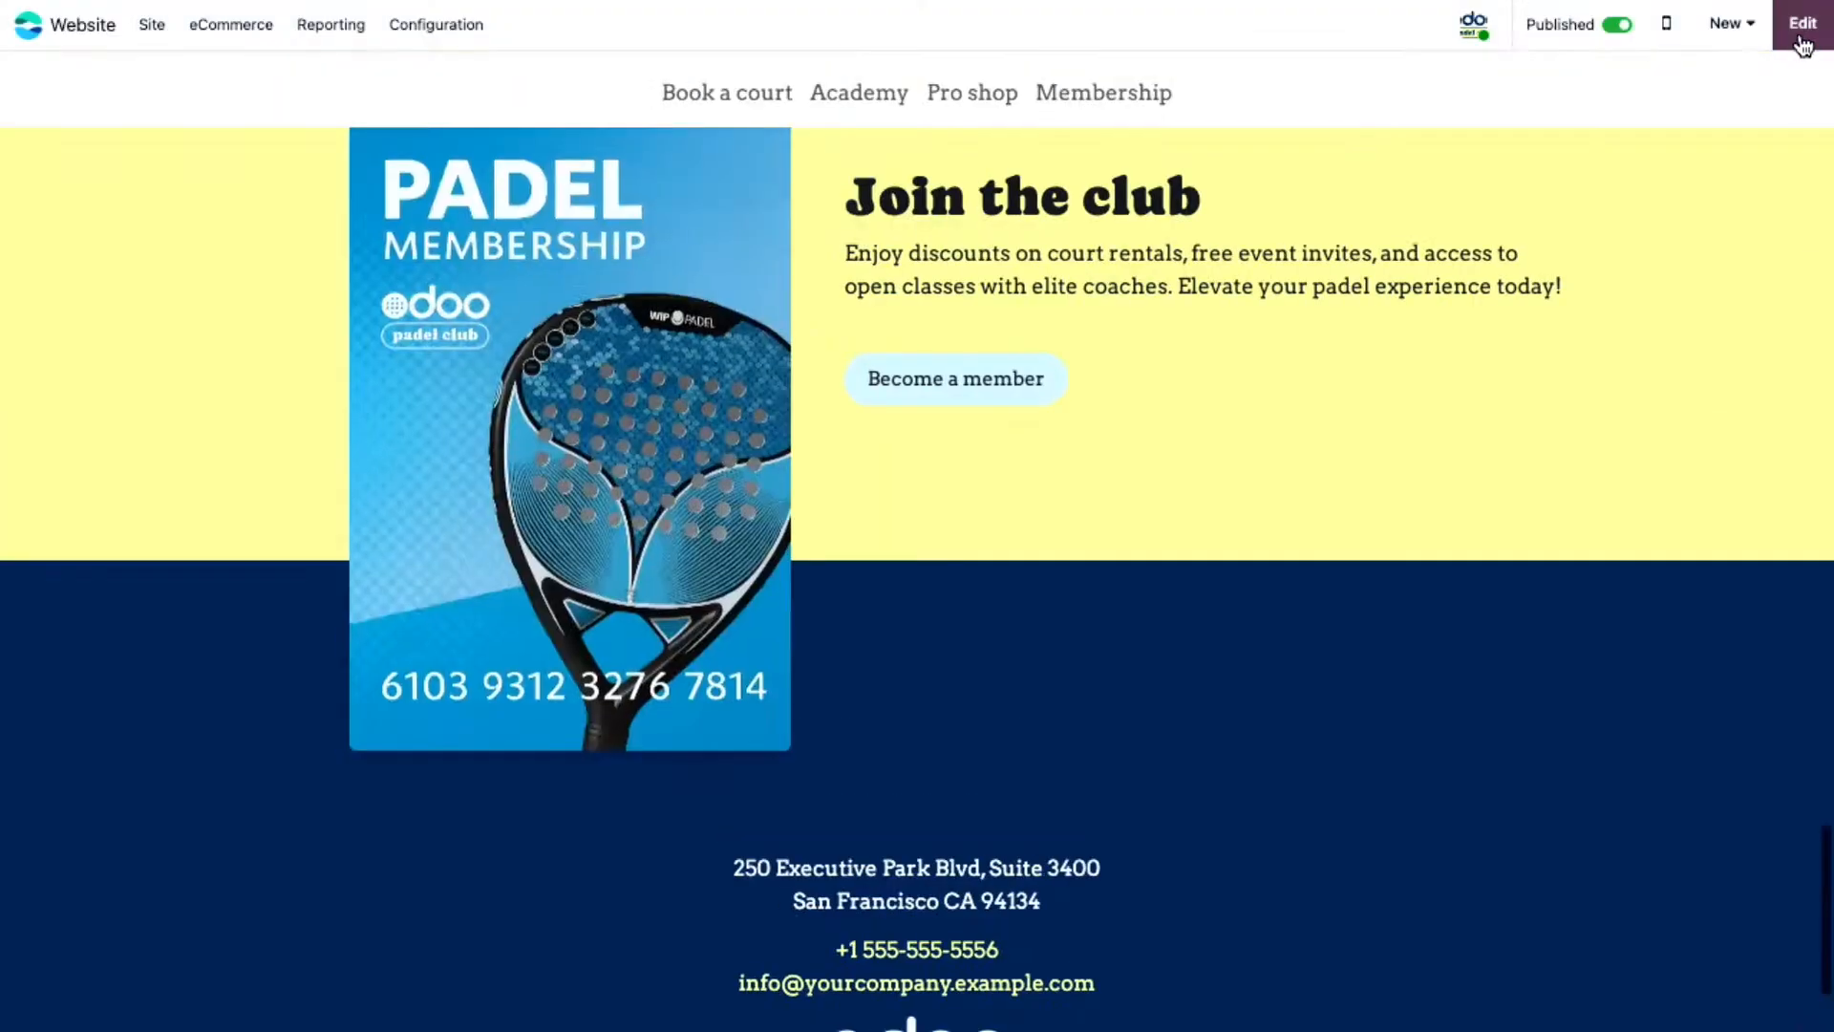
- Check how the membership image animates on the saved page while scrolling through the "Join the club" section
scroll(255, 546, up, 3)
scroll(255, 547, up, 5)
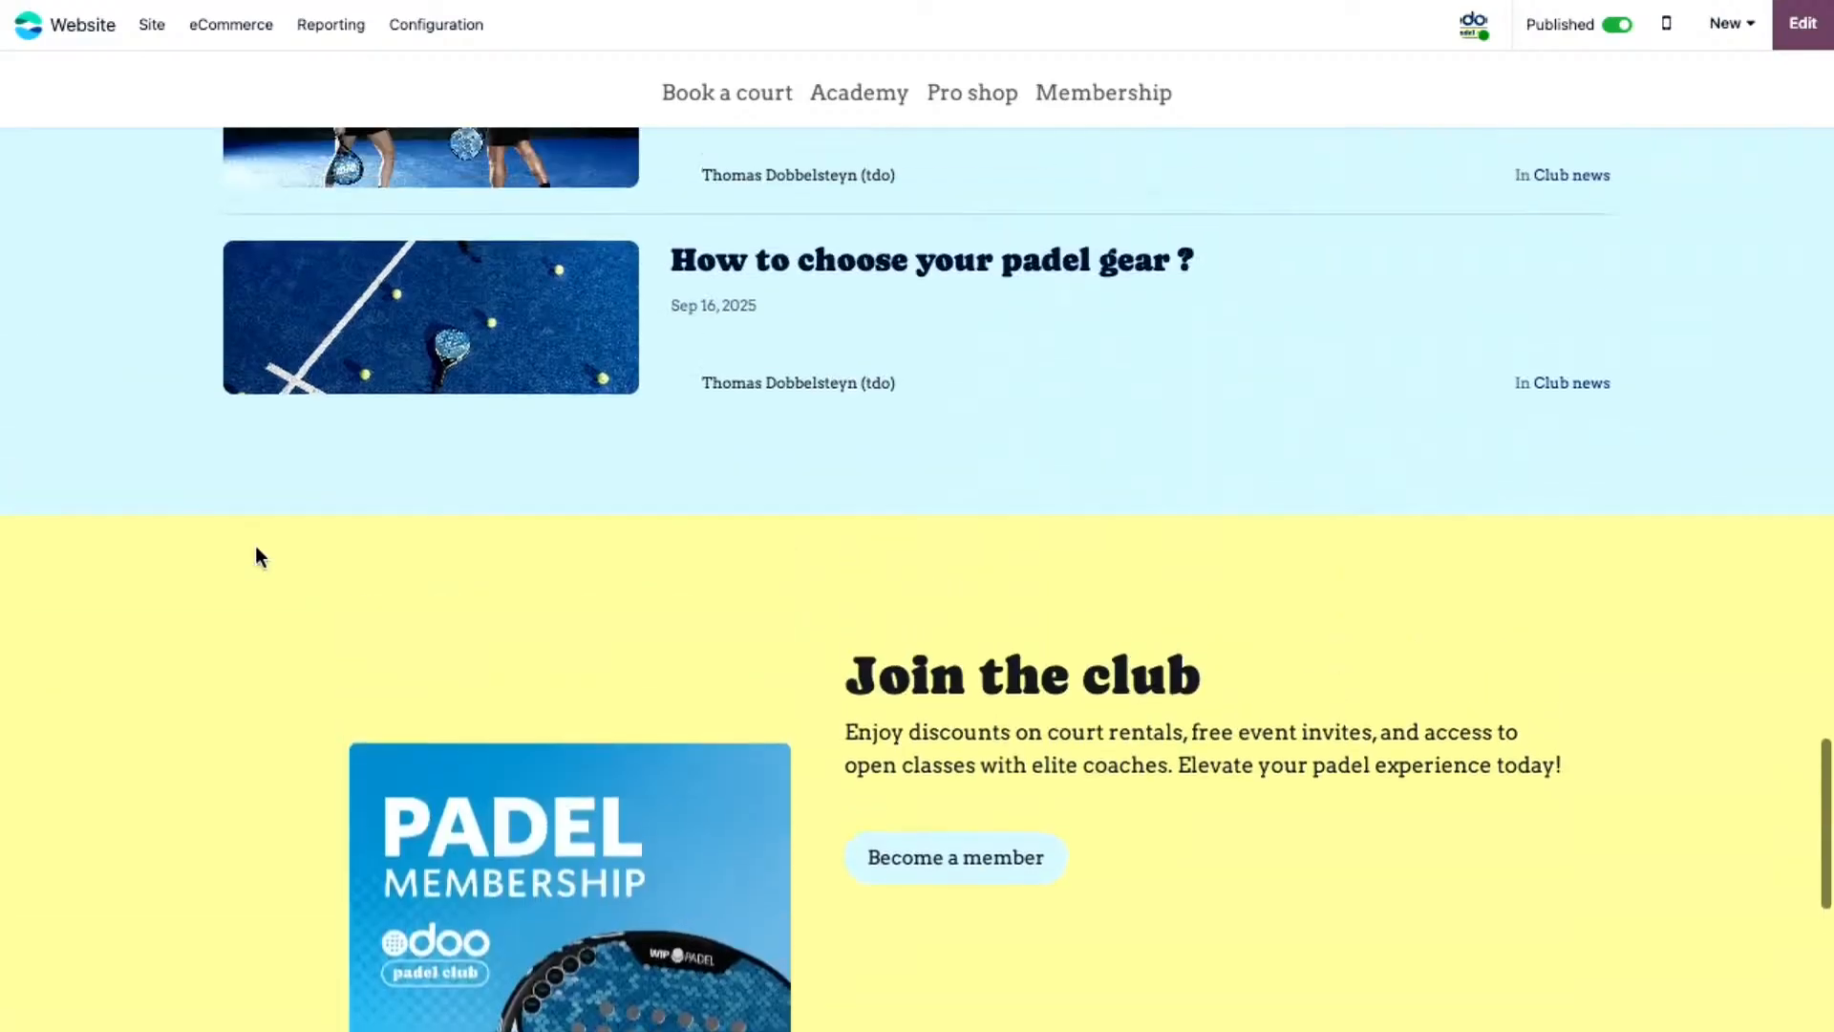
scroll(255, 547, down, 7)
scroll(256, 546, up, 4)
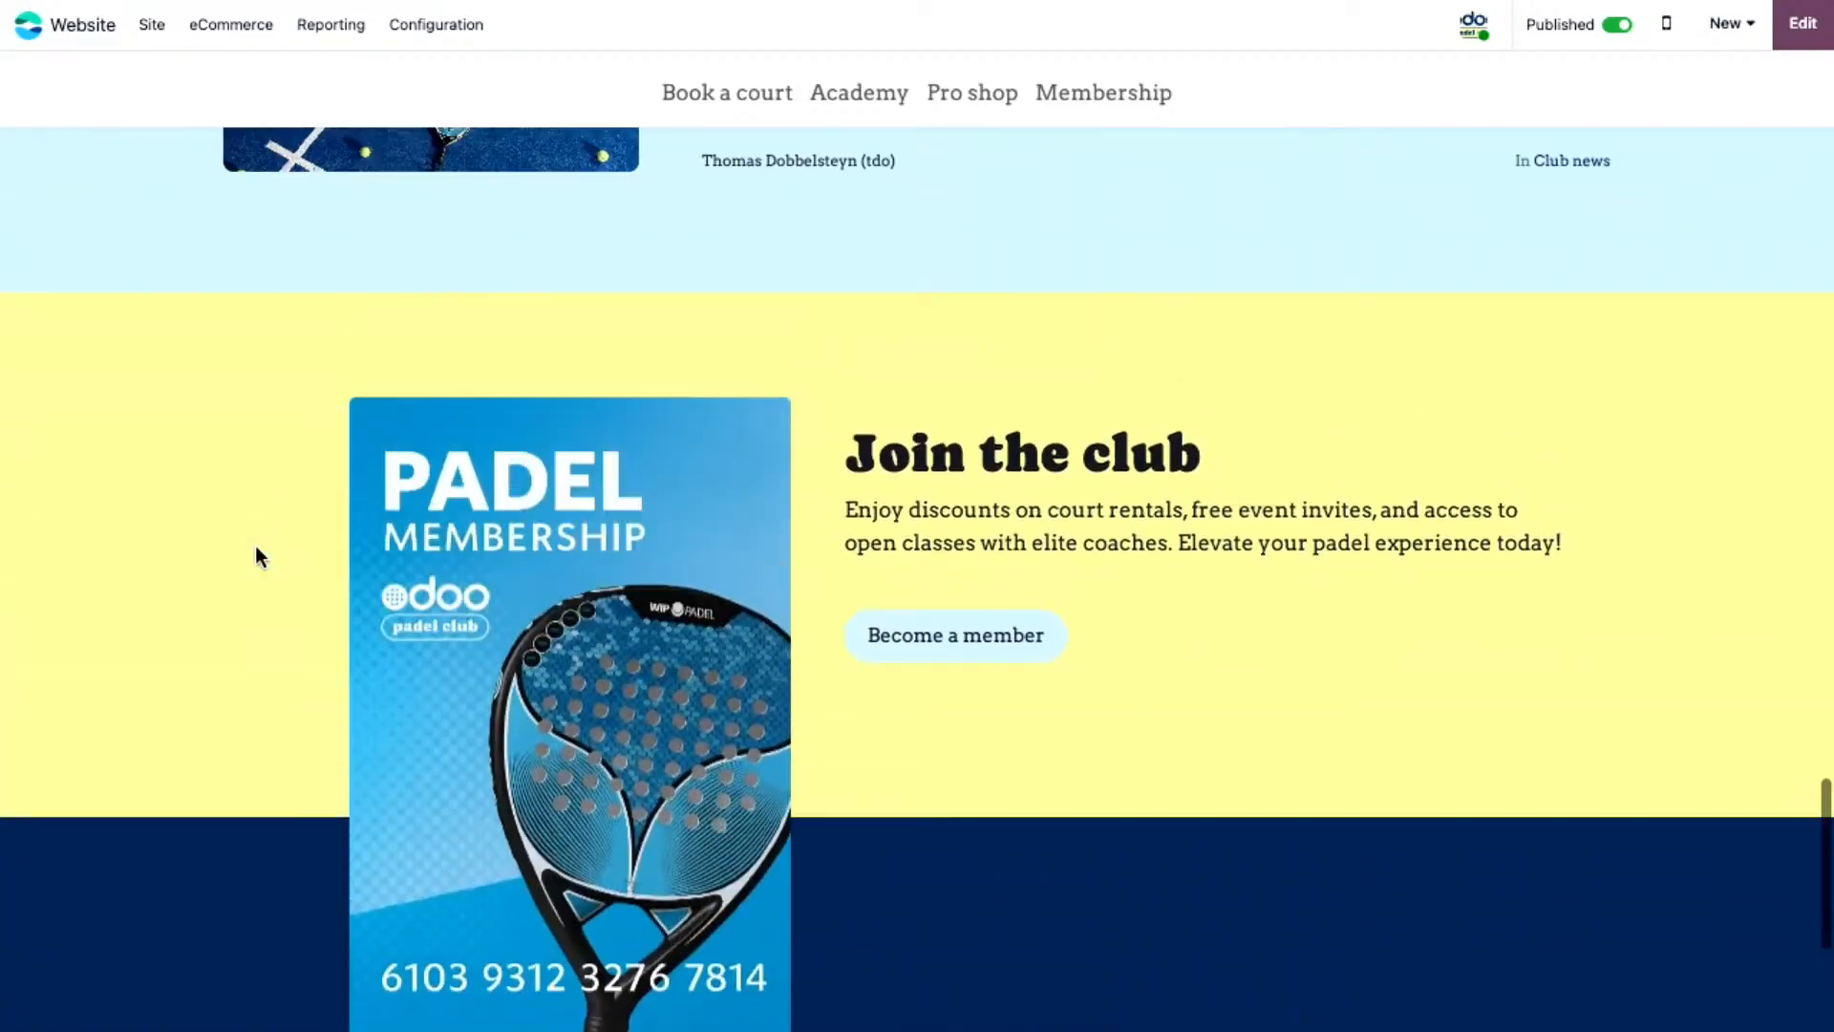
scroll(255, 547, down, 5)
scroll(255, 546, up, 6)
scroll(255, 546, down, 4)
scroll(255, 546, up, 1)
scroll(255, 547, down, 4)
scroll(255, 547, up, 2)
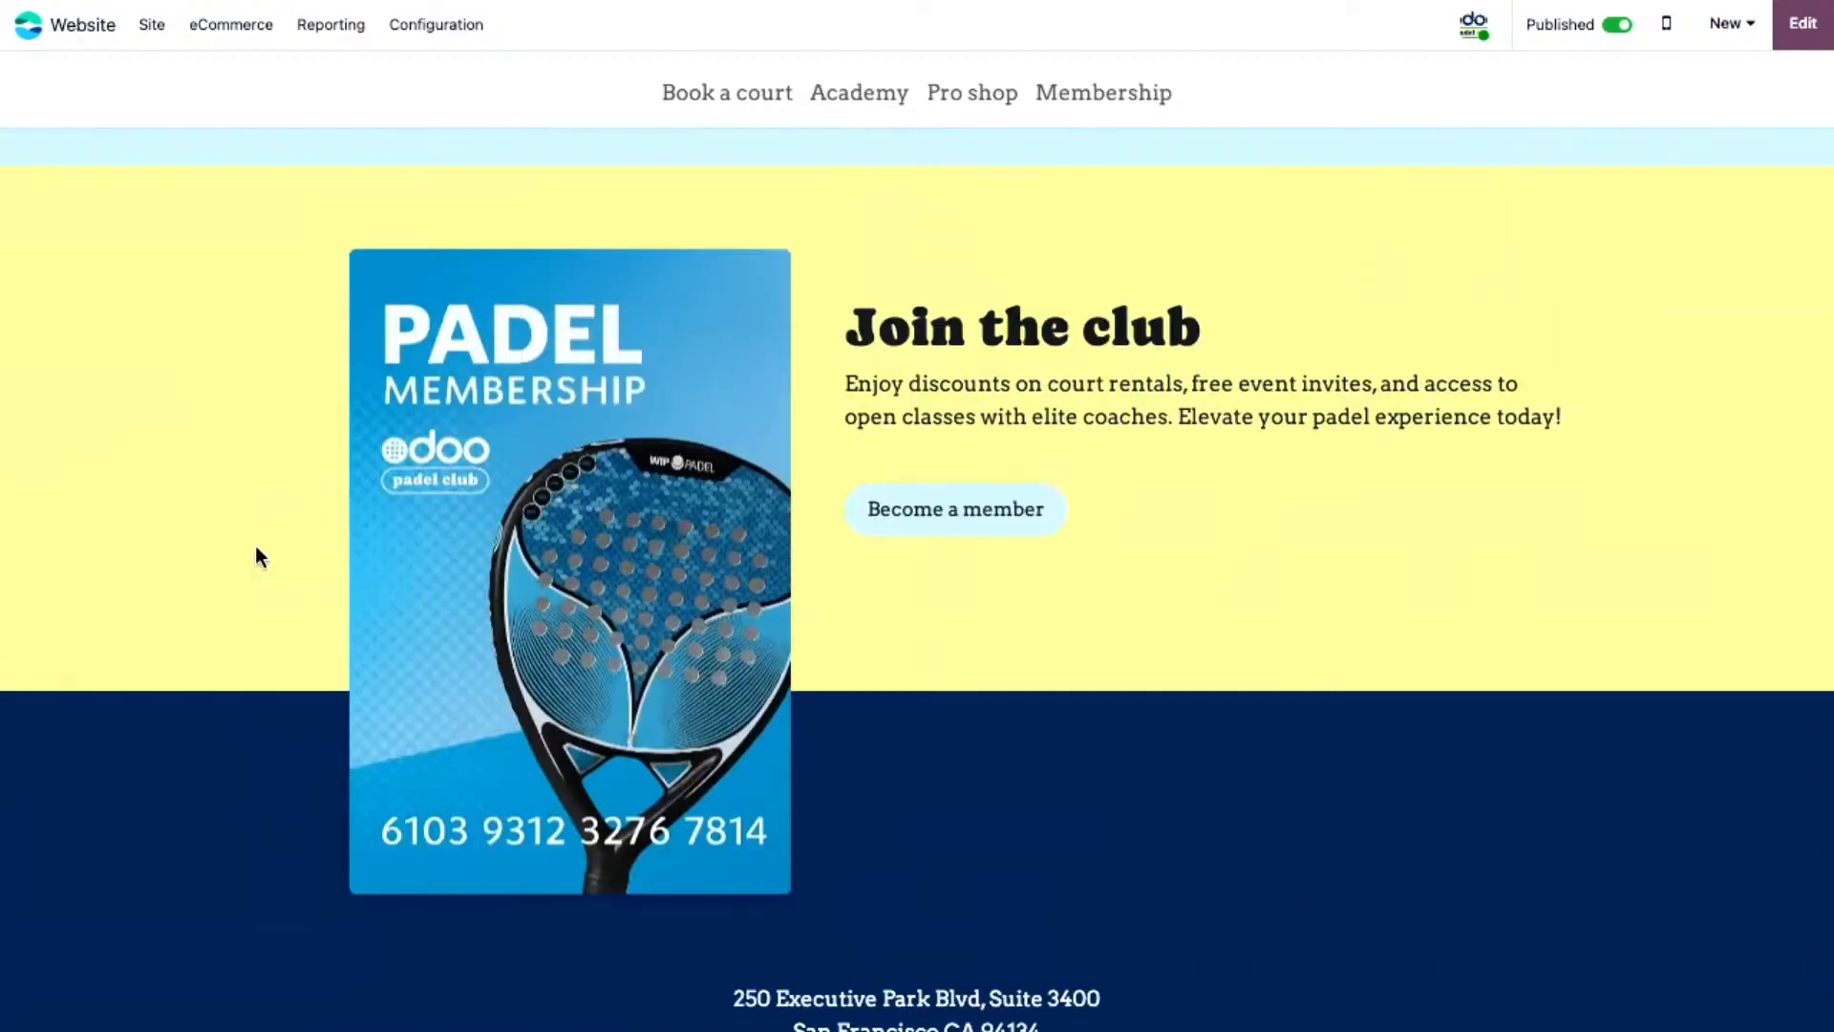
scroll(267, 497, down, 4)
scroll(272, 474, up, 9)
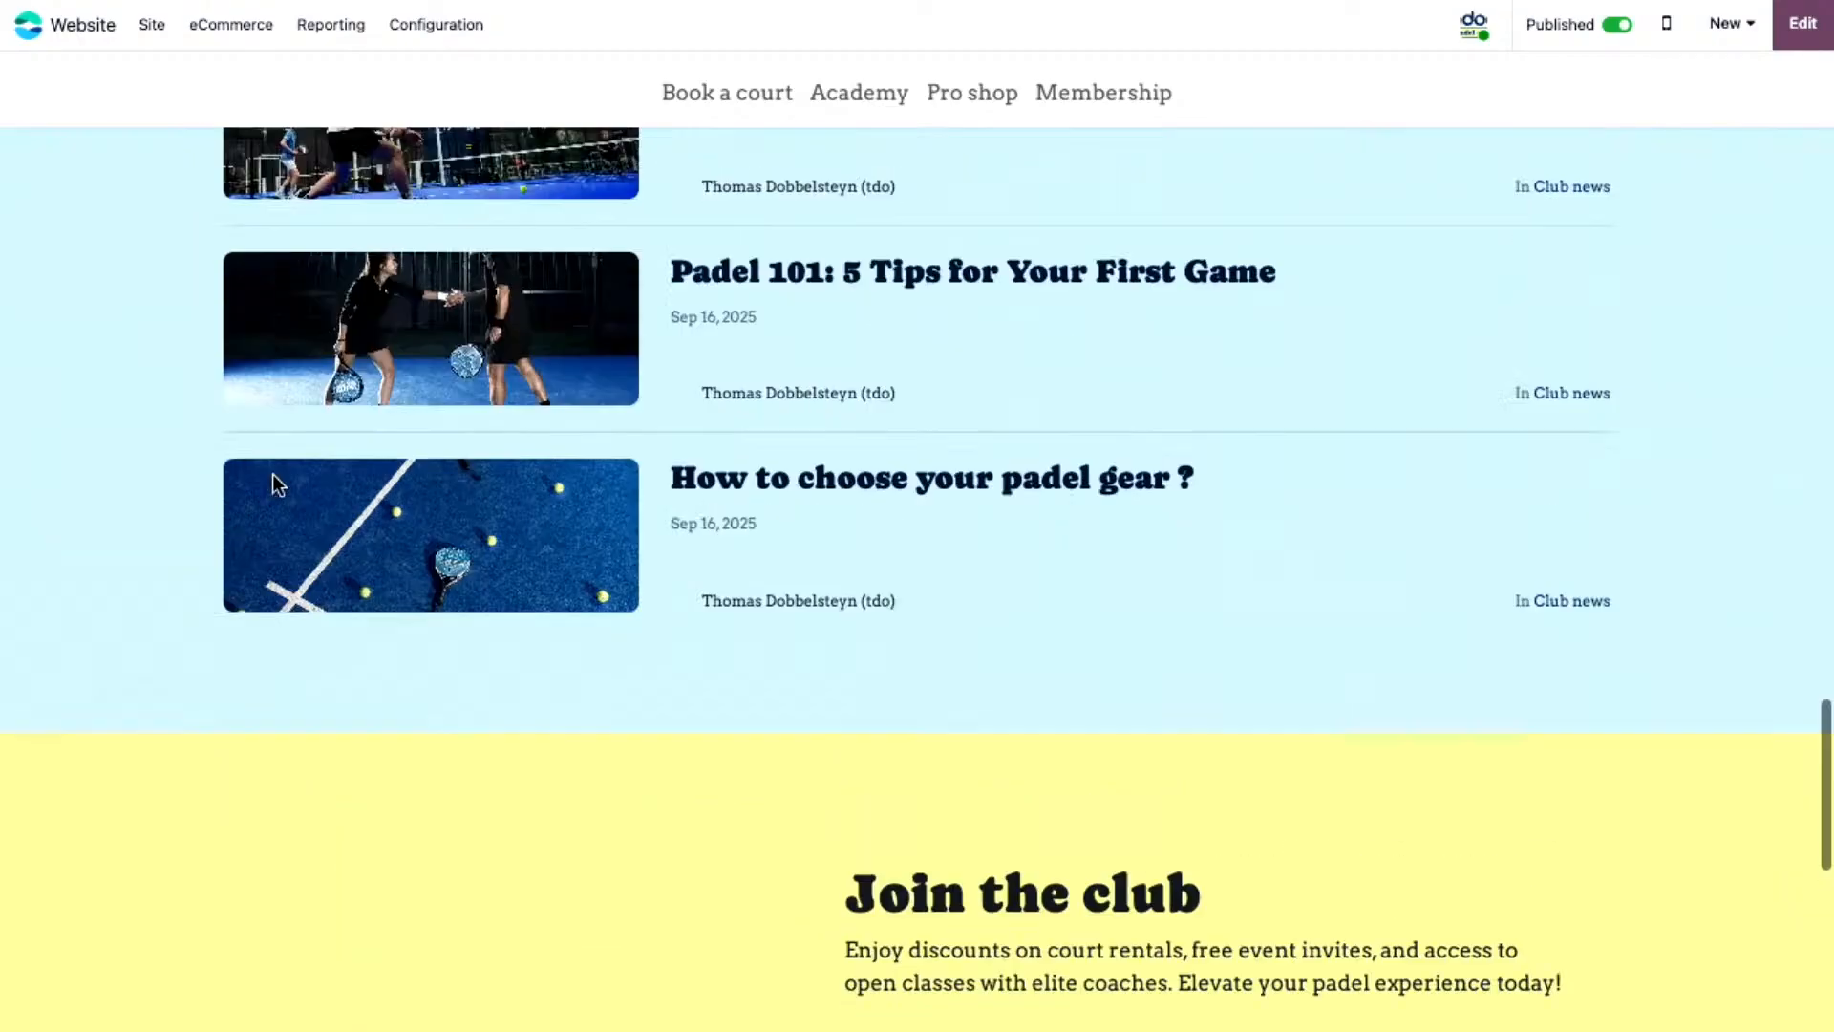
- Review the whole homepage from the hero down to the club news in a distraction-free view
scroll(272, 474, up, 10)
key(Escape)
scroll(272, 473, up, 18)
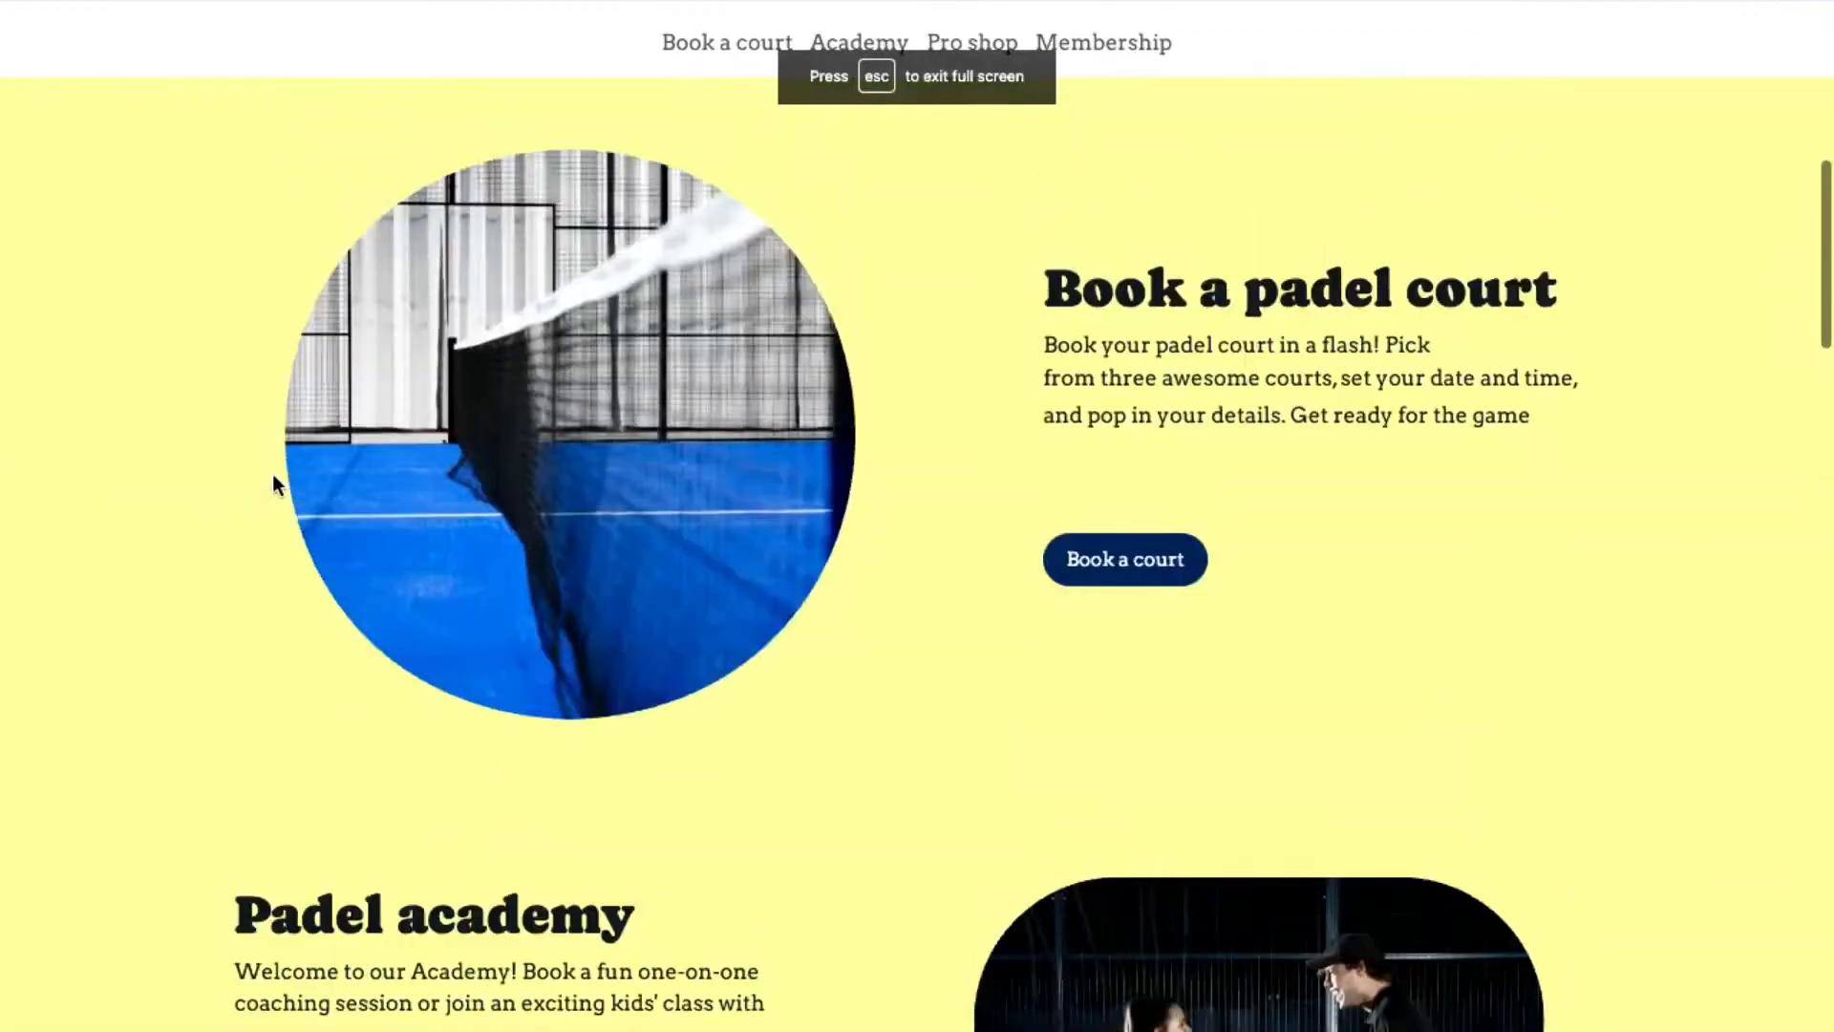
scroll(272, 474, up, 7)
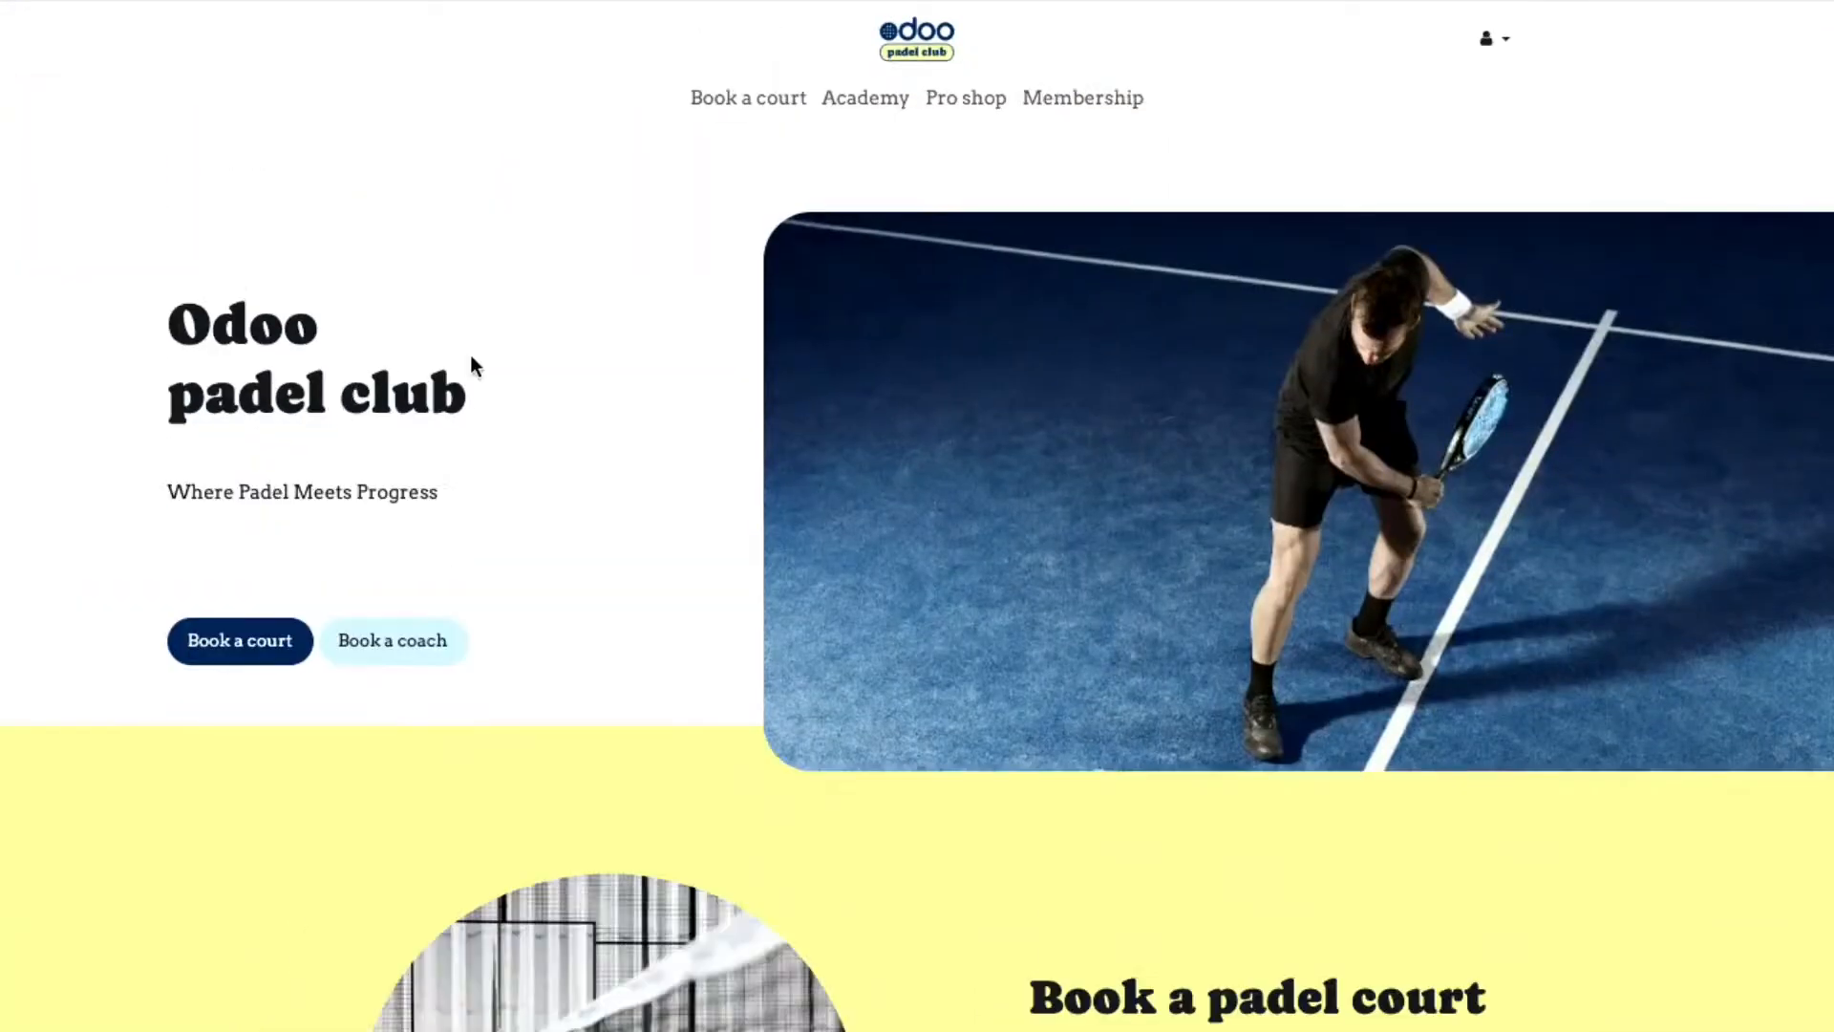
scroll(471, 361, down, 12)
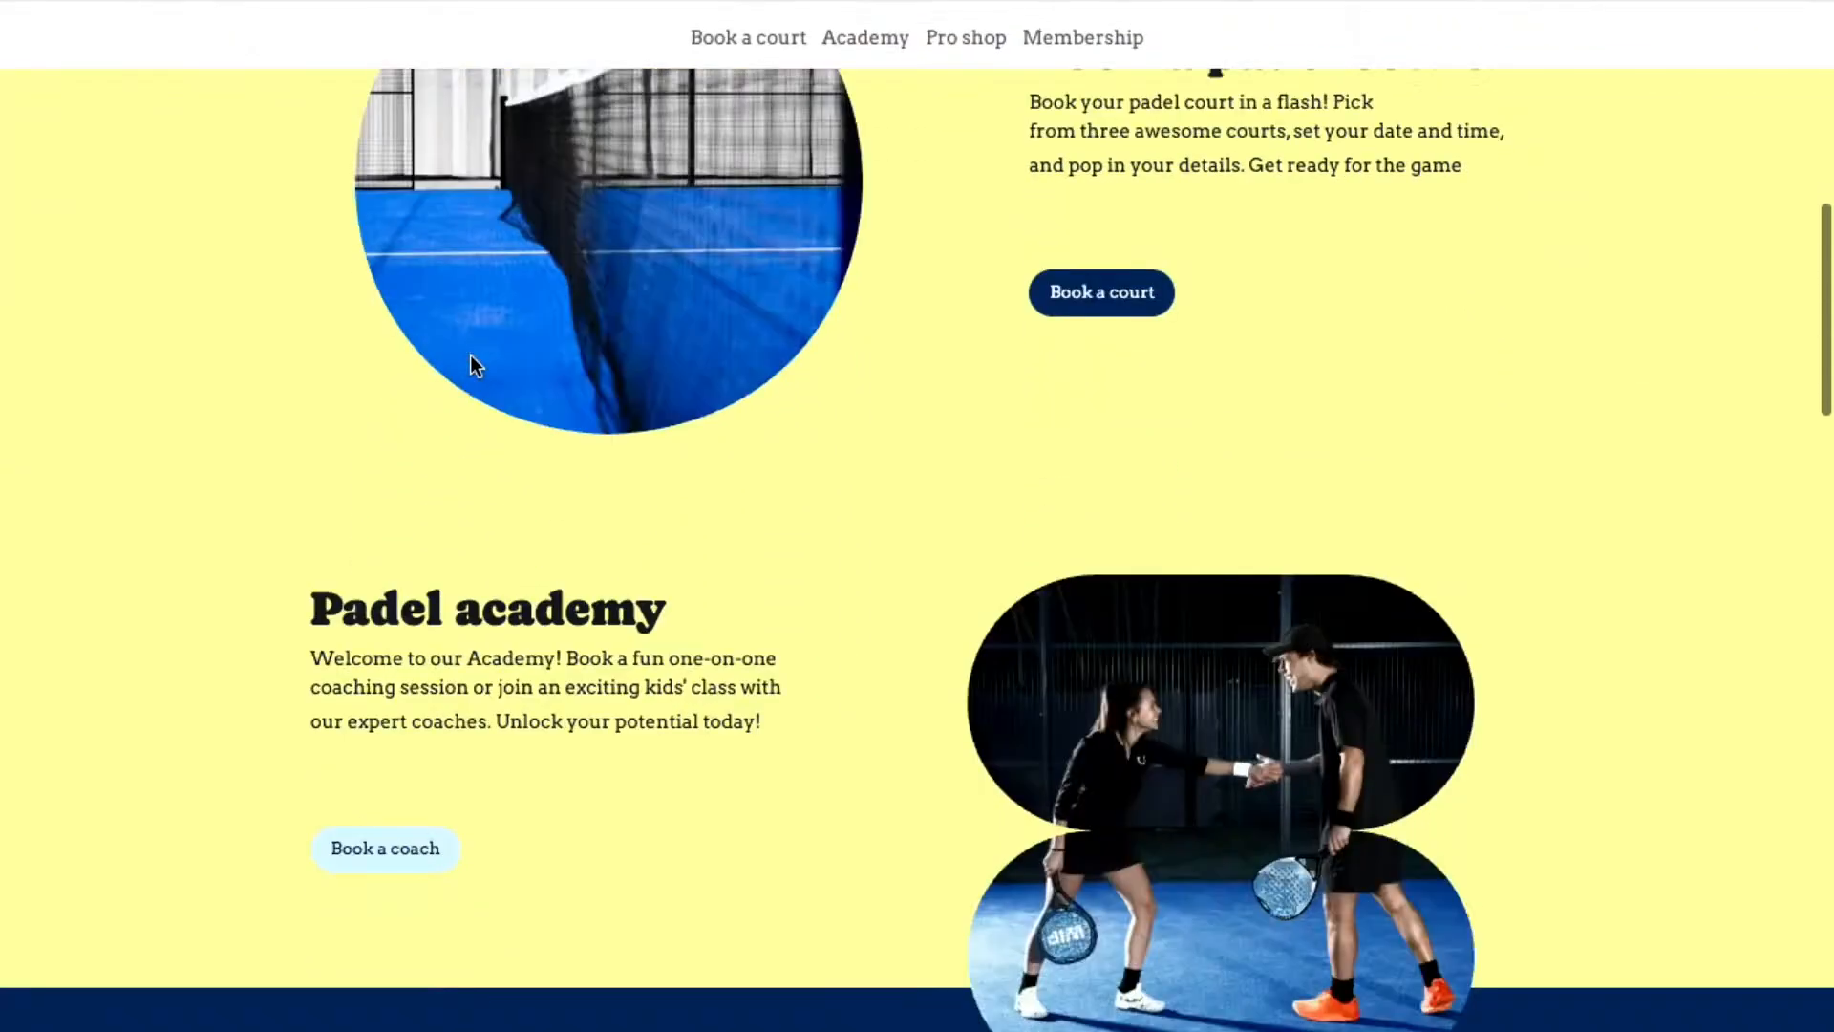
scroll(470, 354, down, 8)
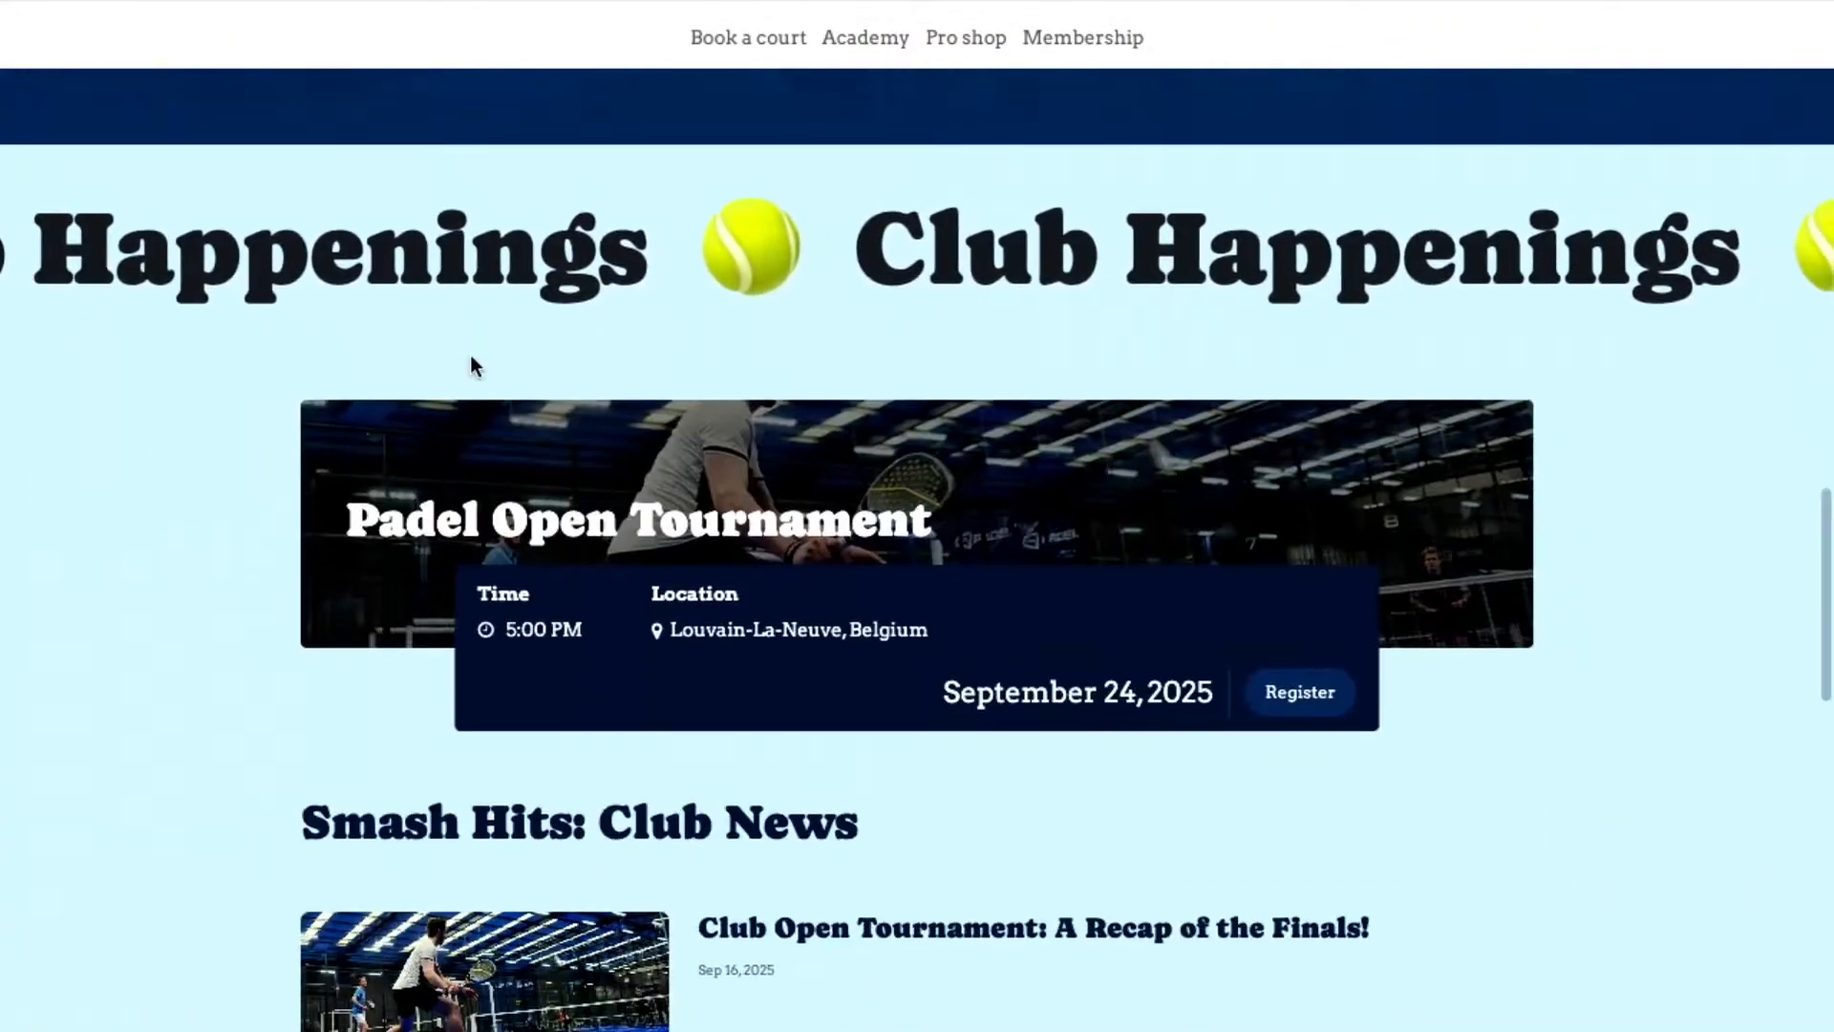
scroll(472, 360, down, 5)
scroll(472, 365, down, 8)
scroll(472, 365, up, 15)
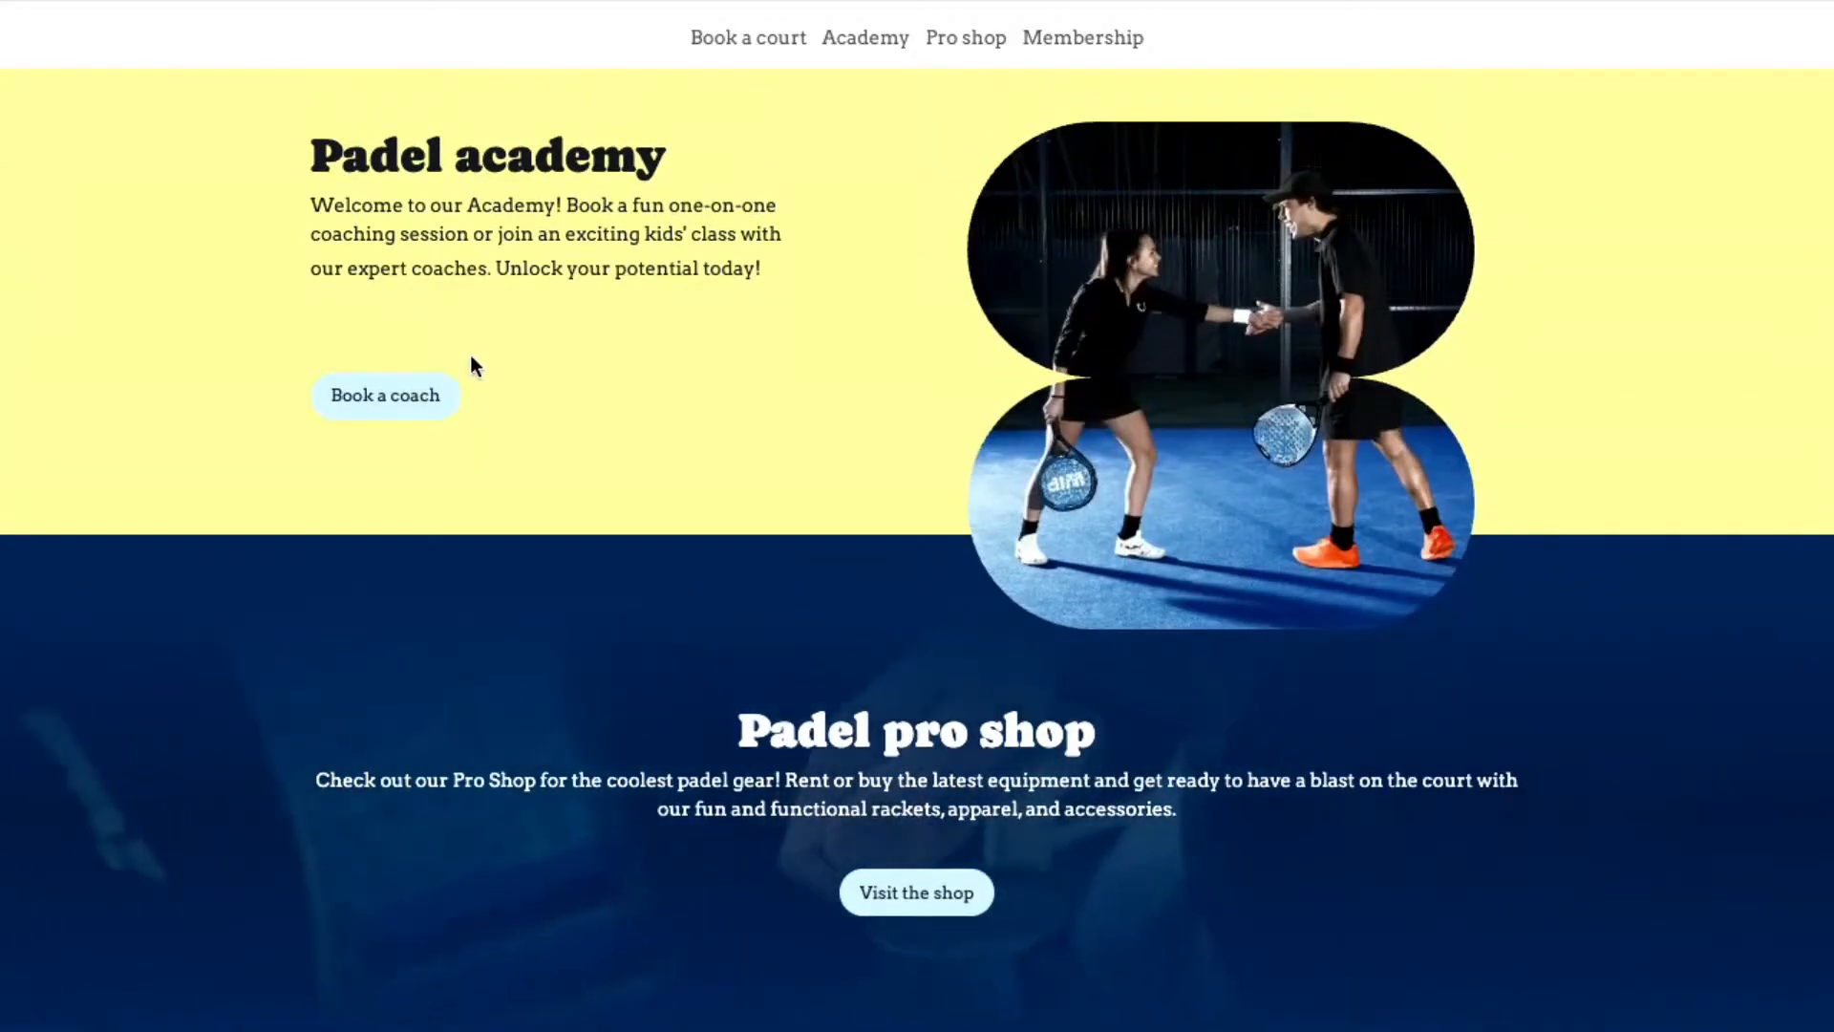
scroll(472, 365, up, 10)
scroll(469, 353, up, 2)
key(Escape)
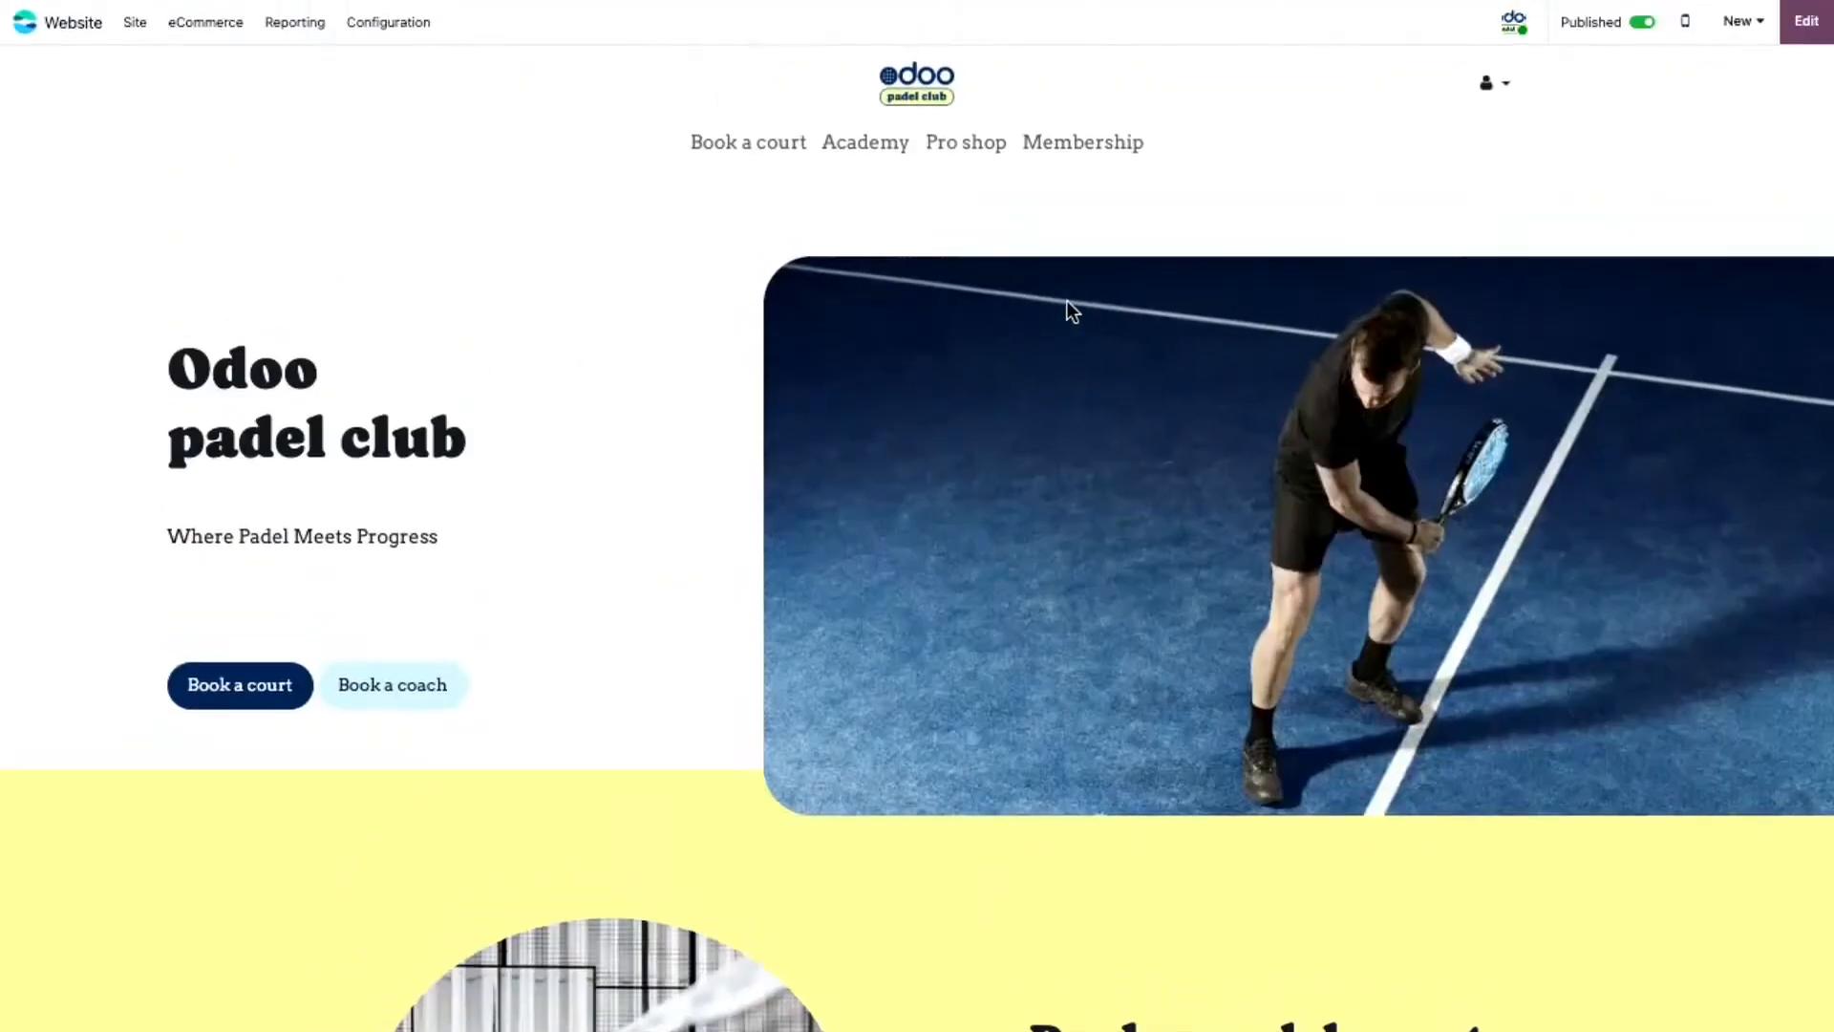
- Reopen the homepage for editing and give the "Odoo padel club" text column an On Appearance animation with the Fade effect
click(1818, 27)
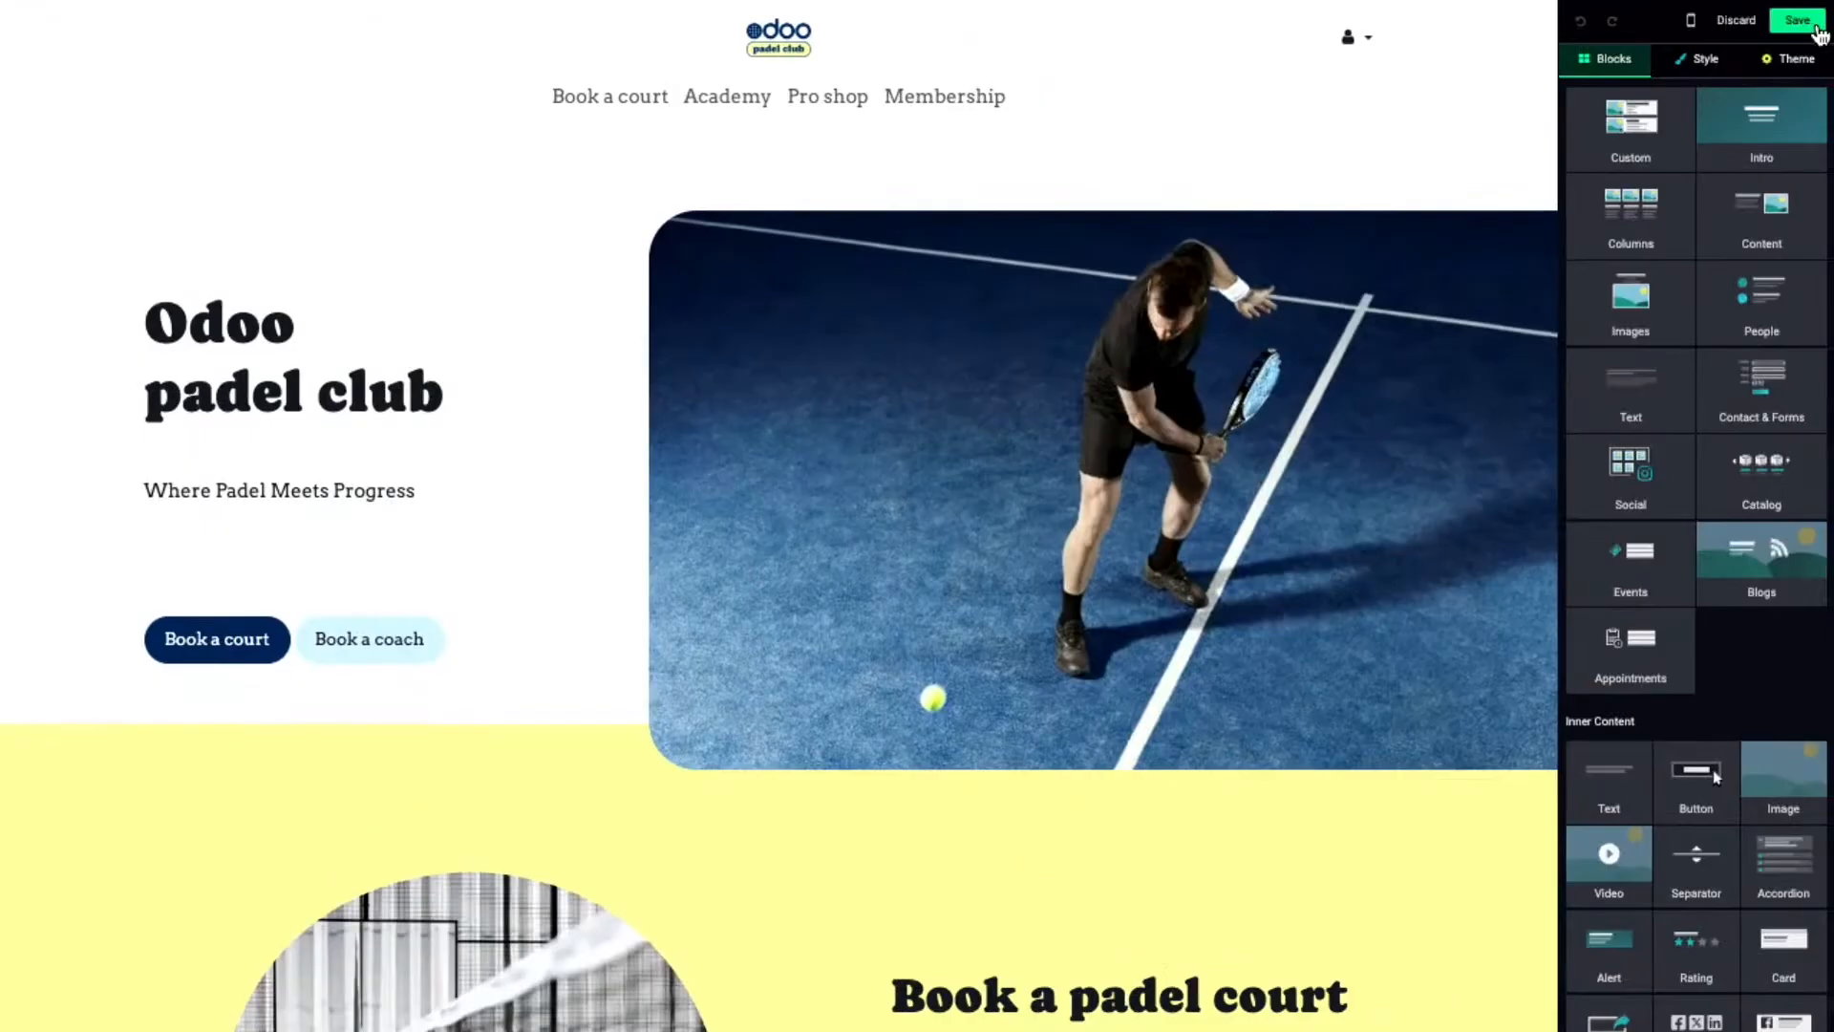
click(511, 189)
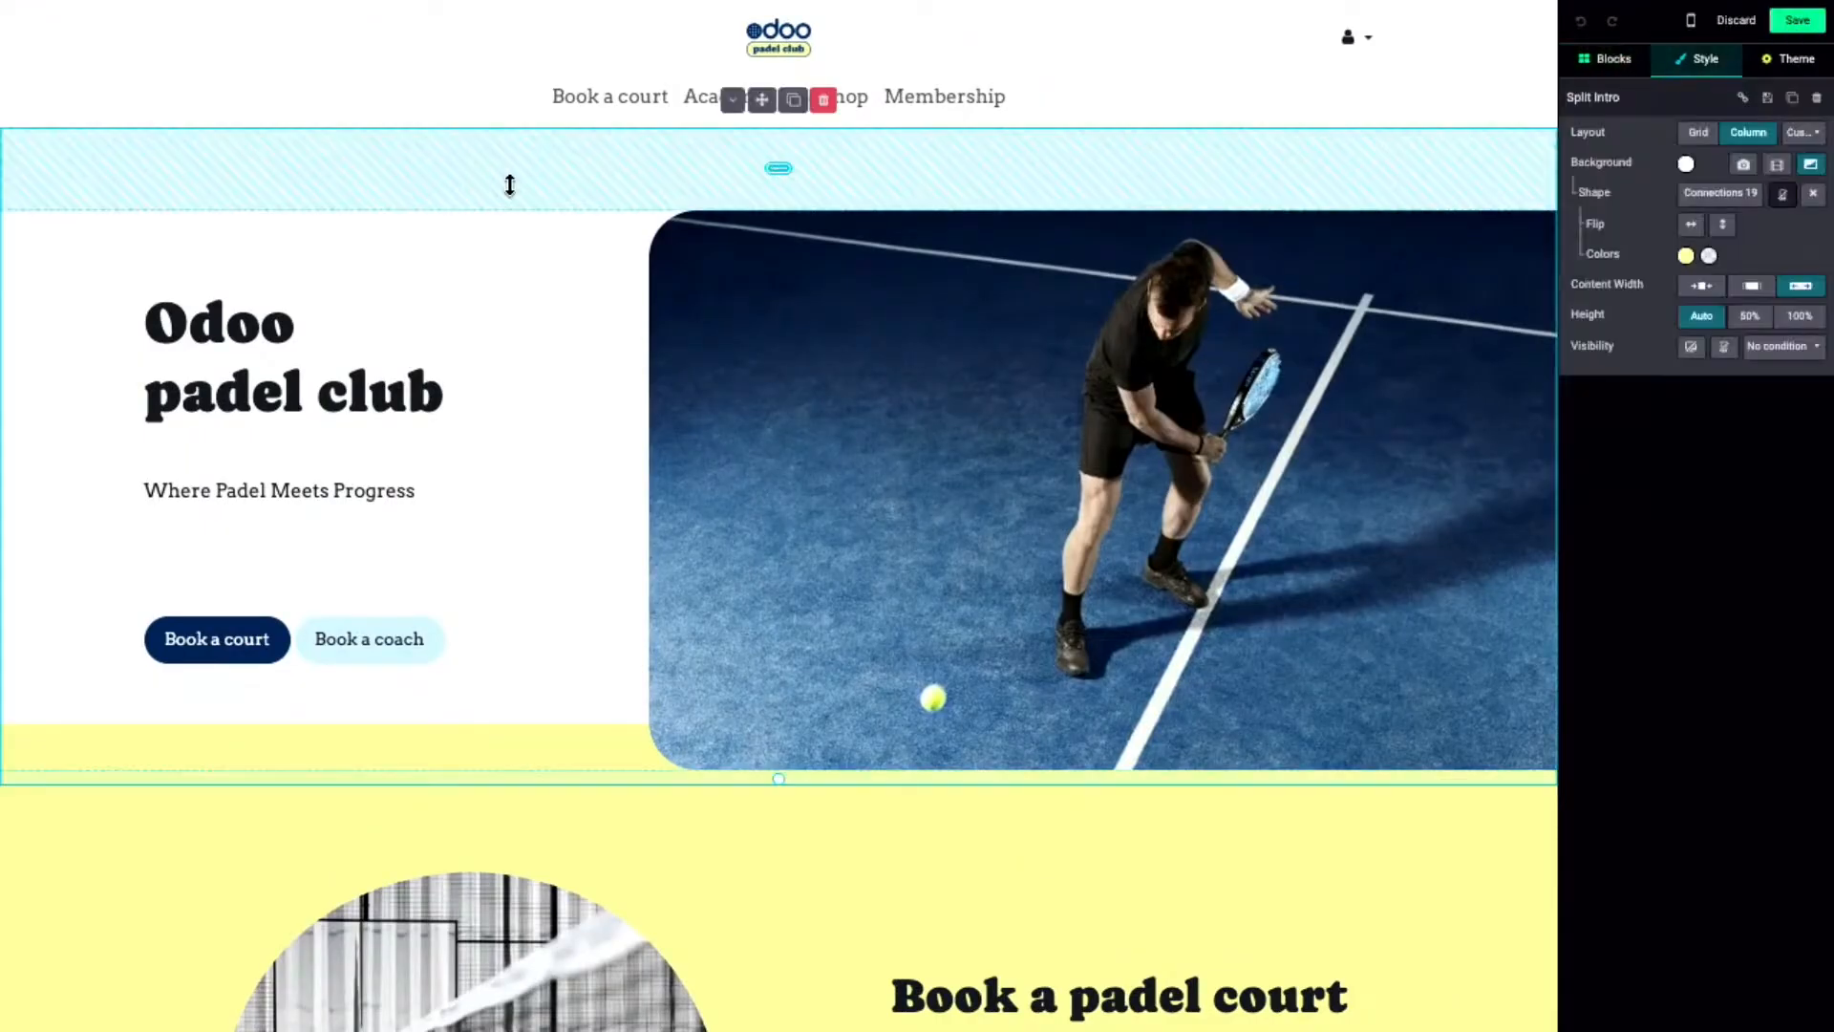
click(318, 334)
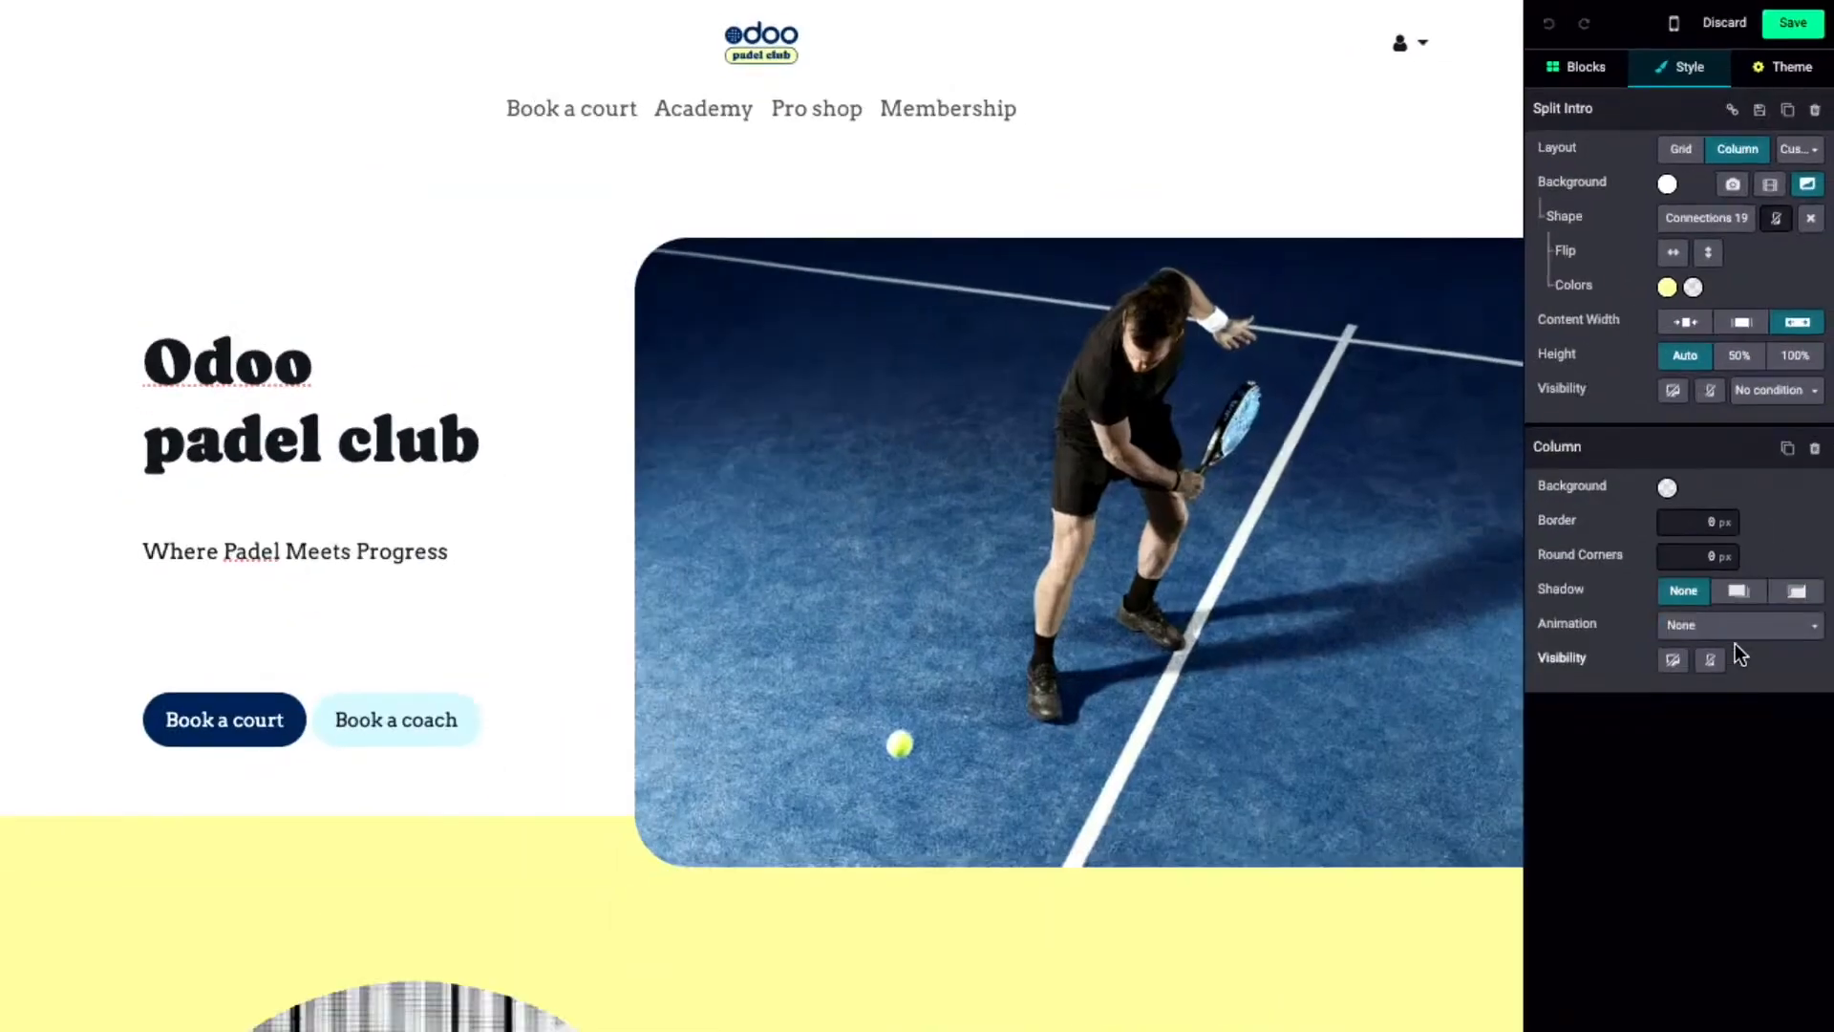
click(1746, 627)
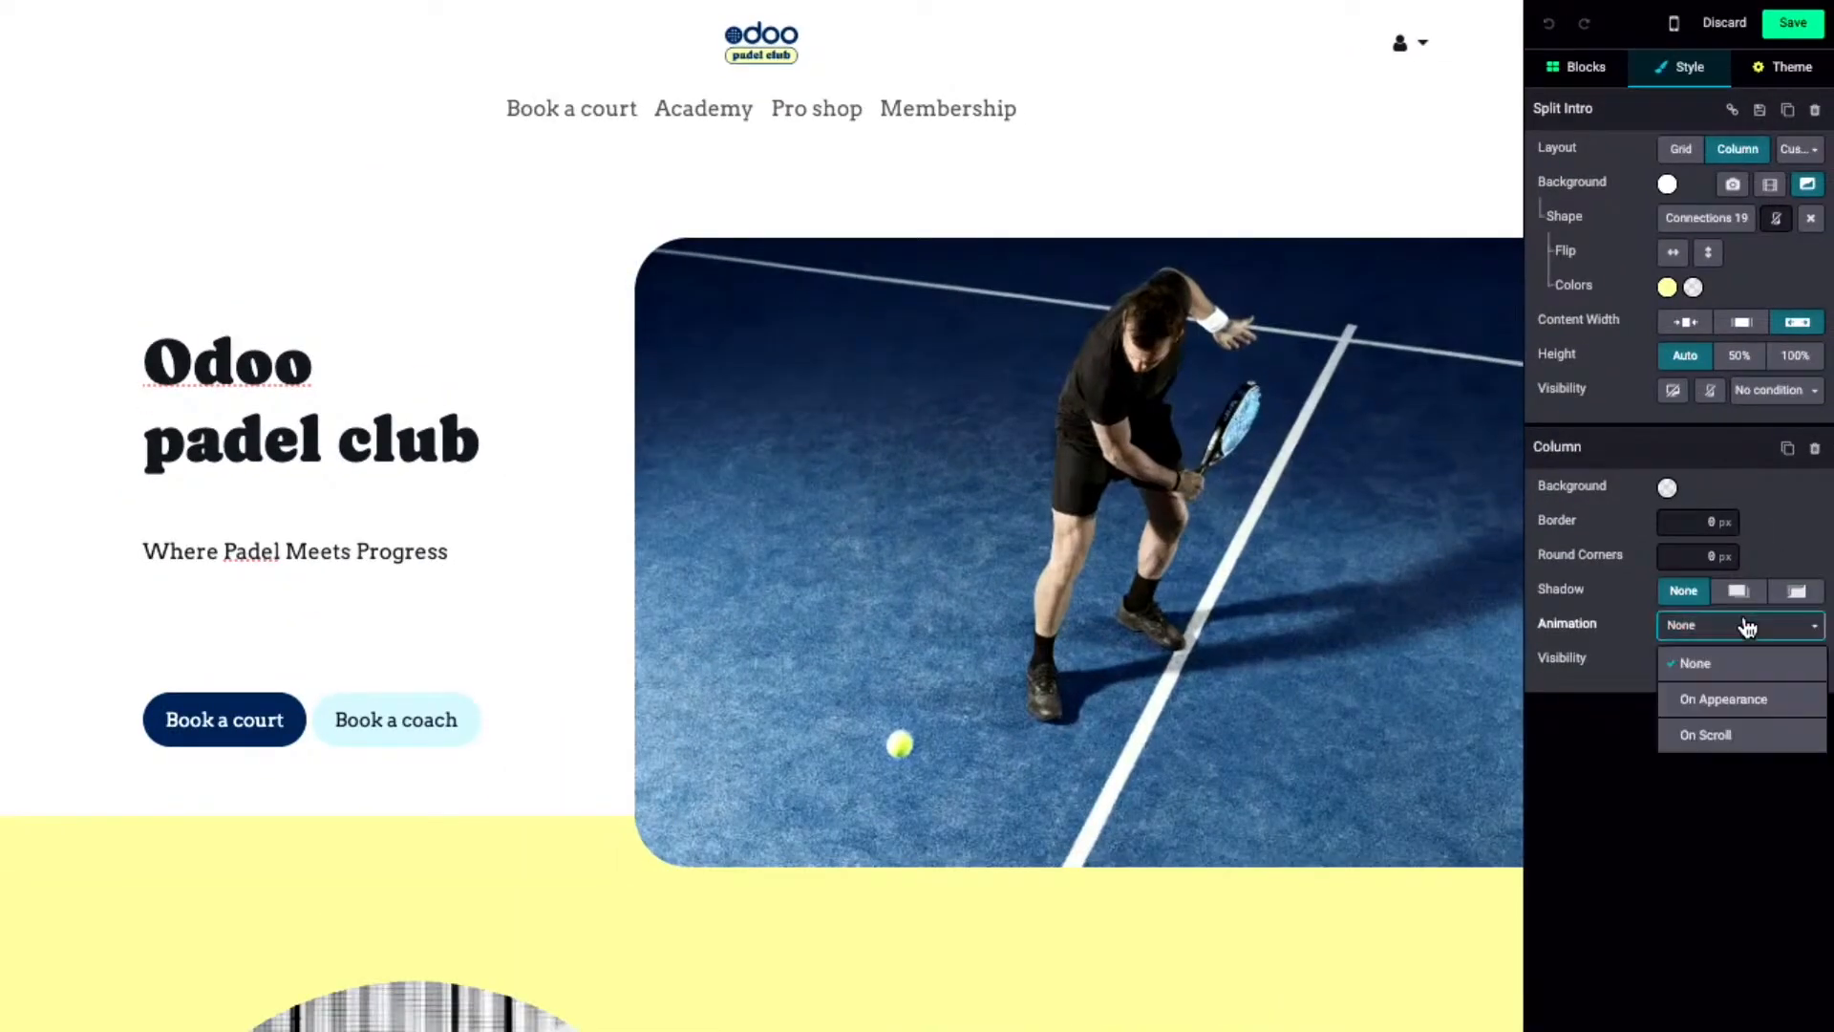
click(1737, 702)
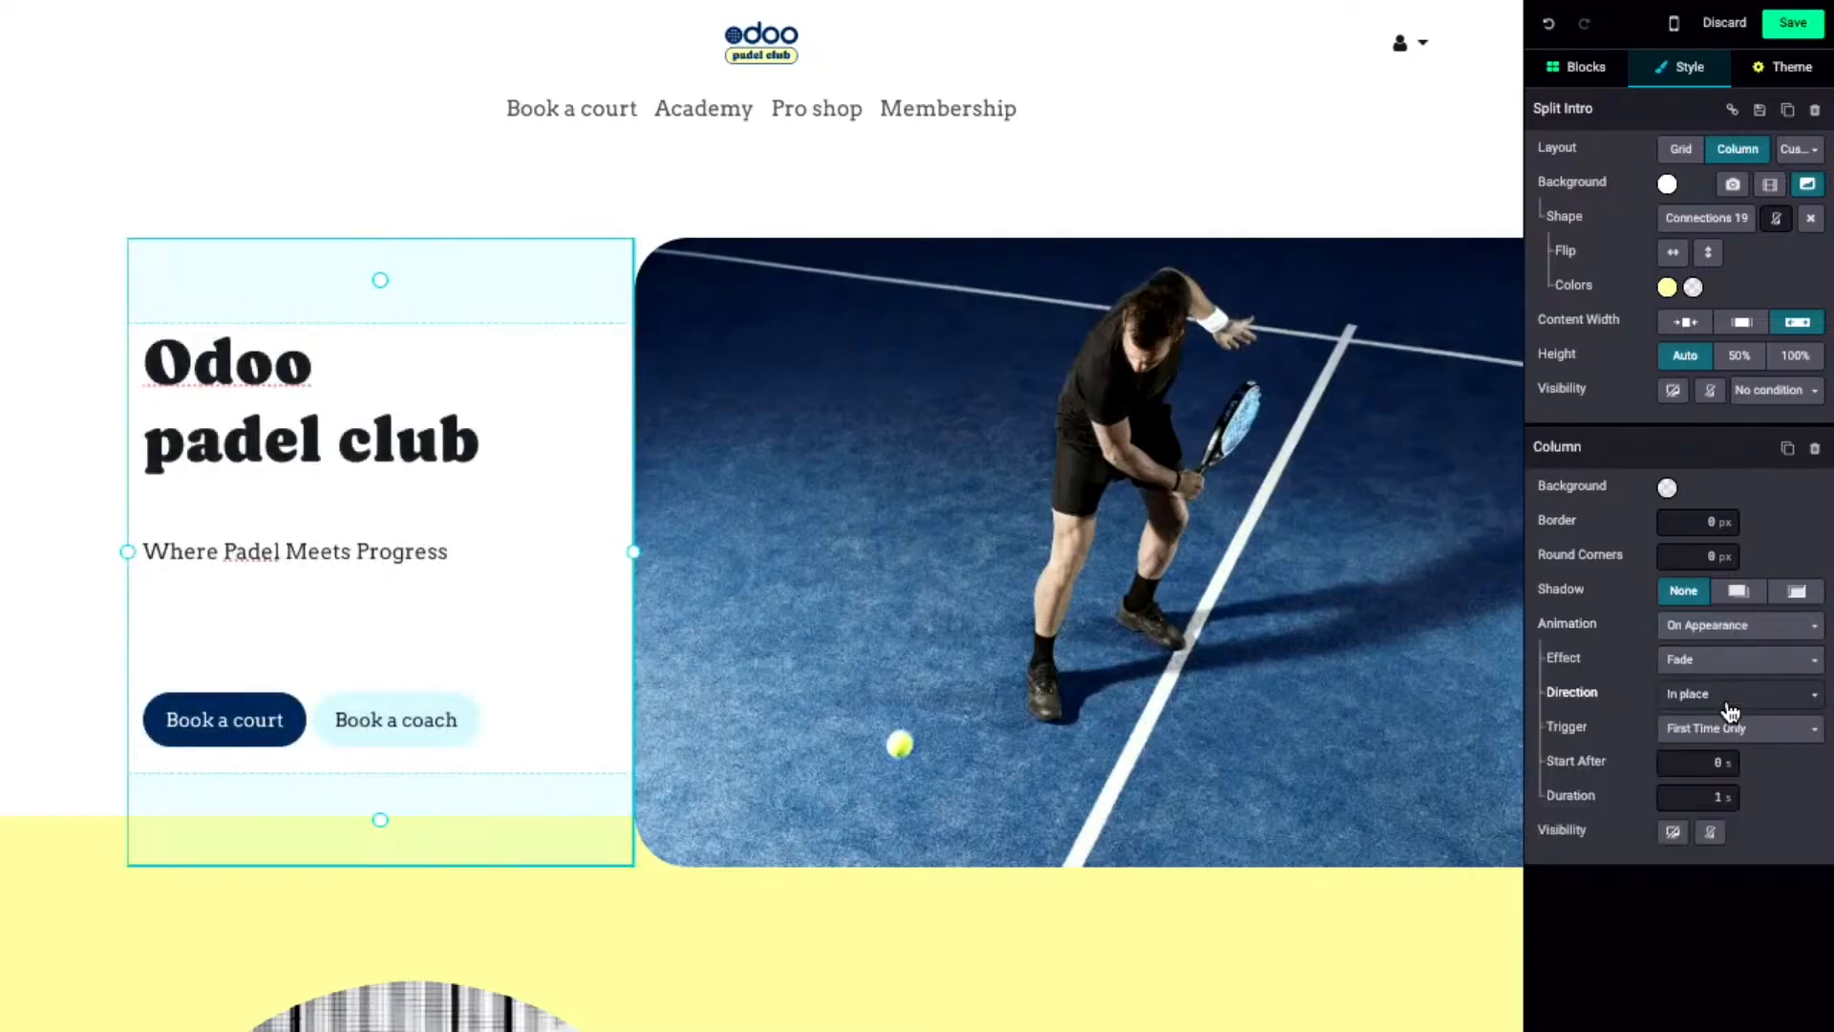
- Give the hero's padel player image column an On Appearance animation
click(1235, 451)
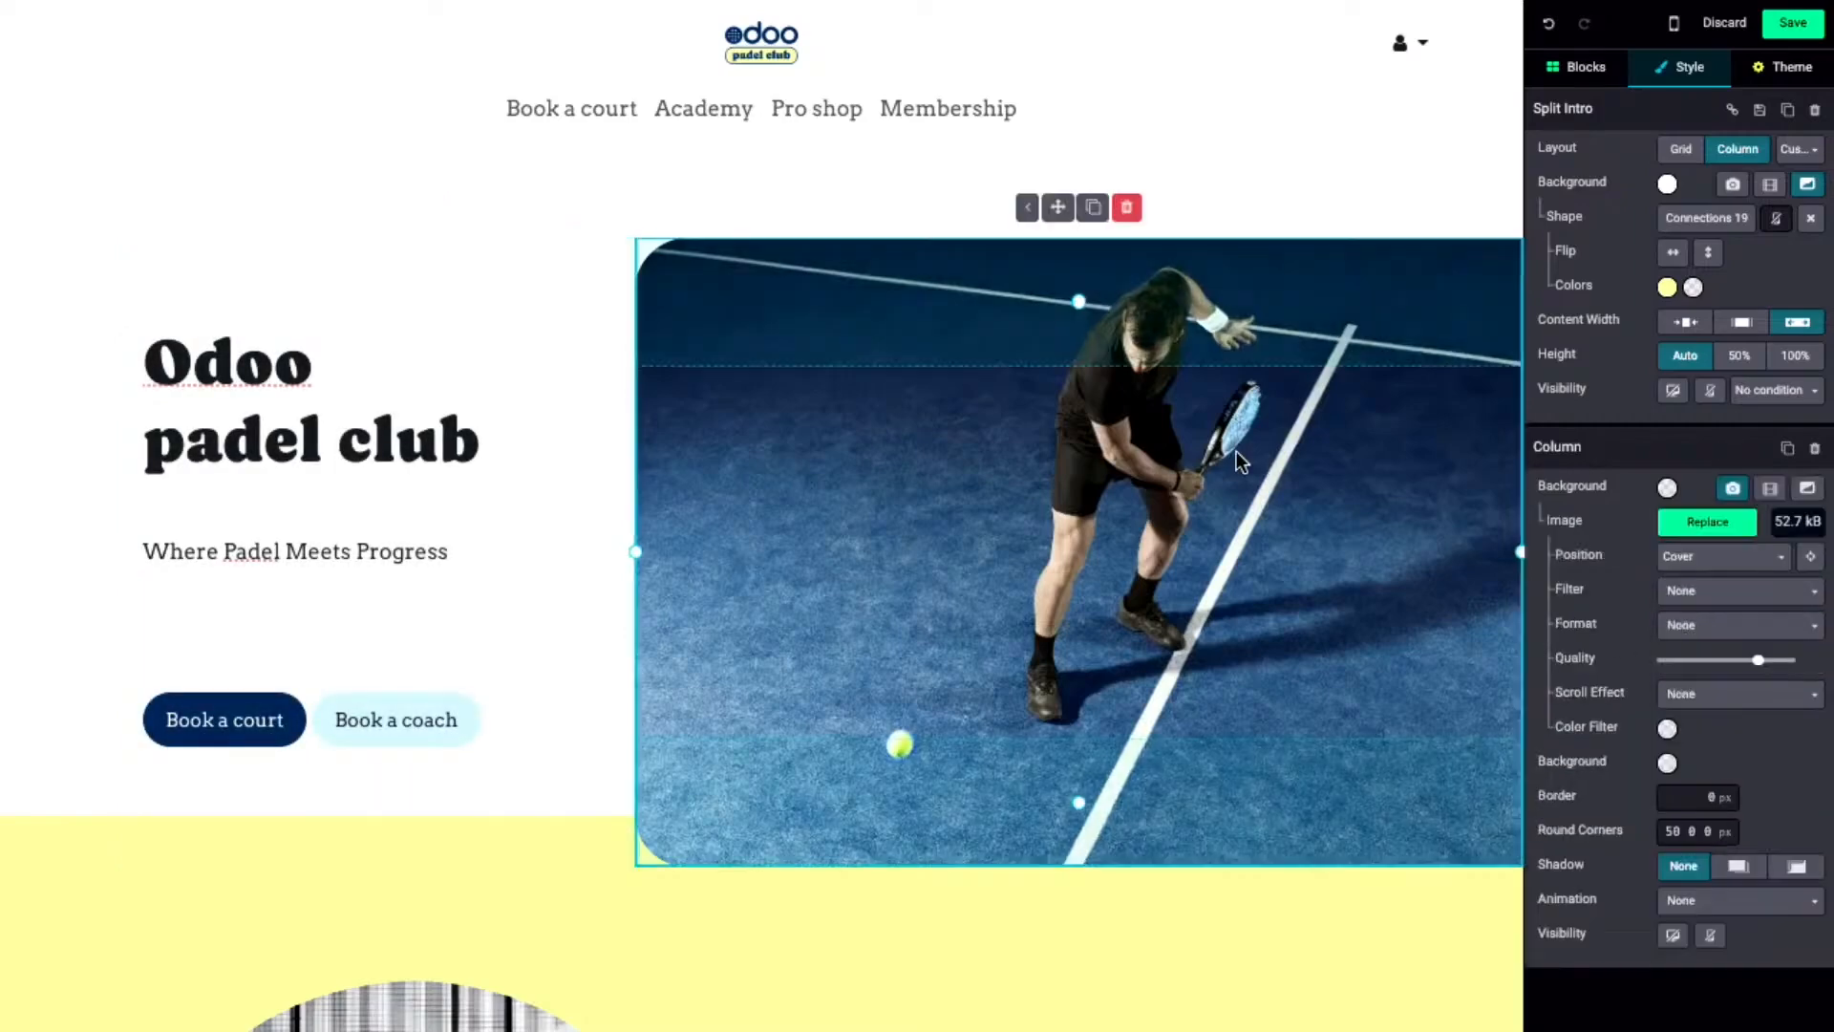
click(1692, 903)
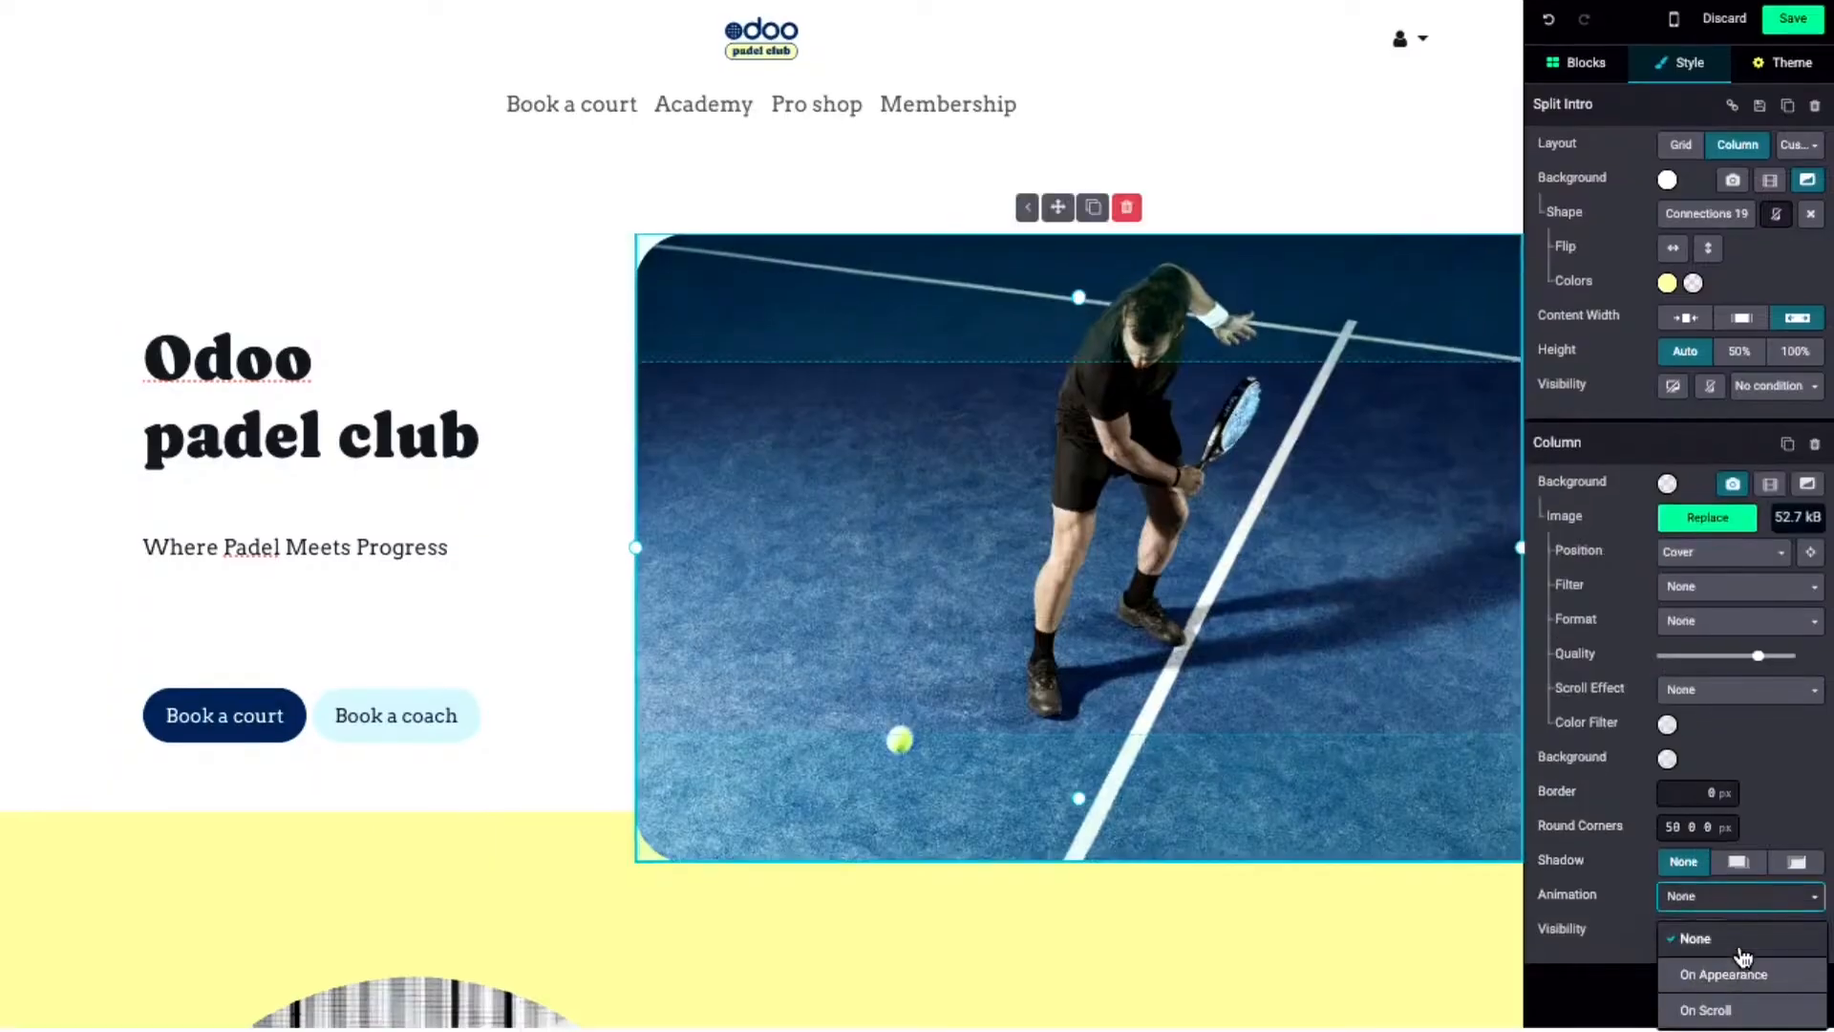
click(1725, 975)
scroll(1734, 955, down, 1)
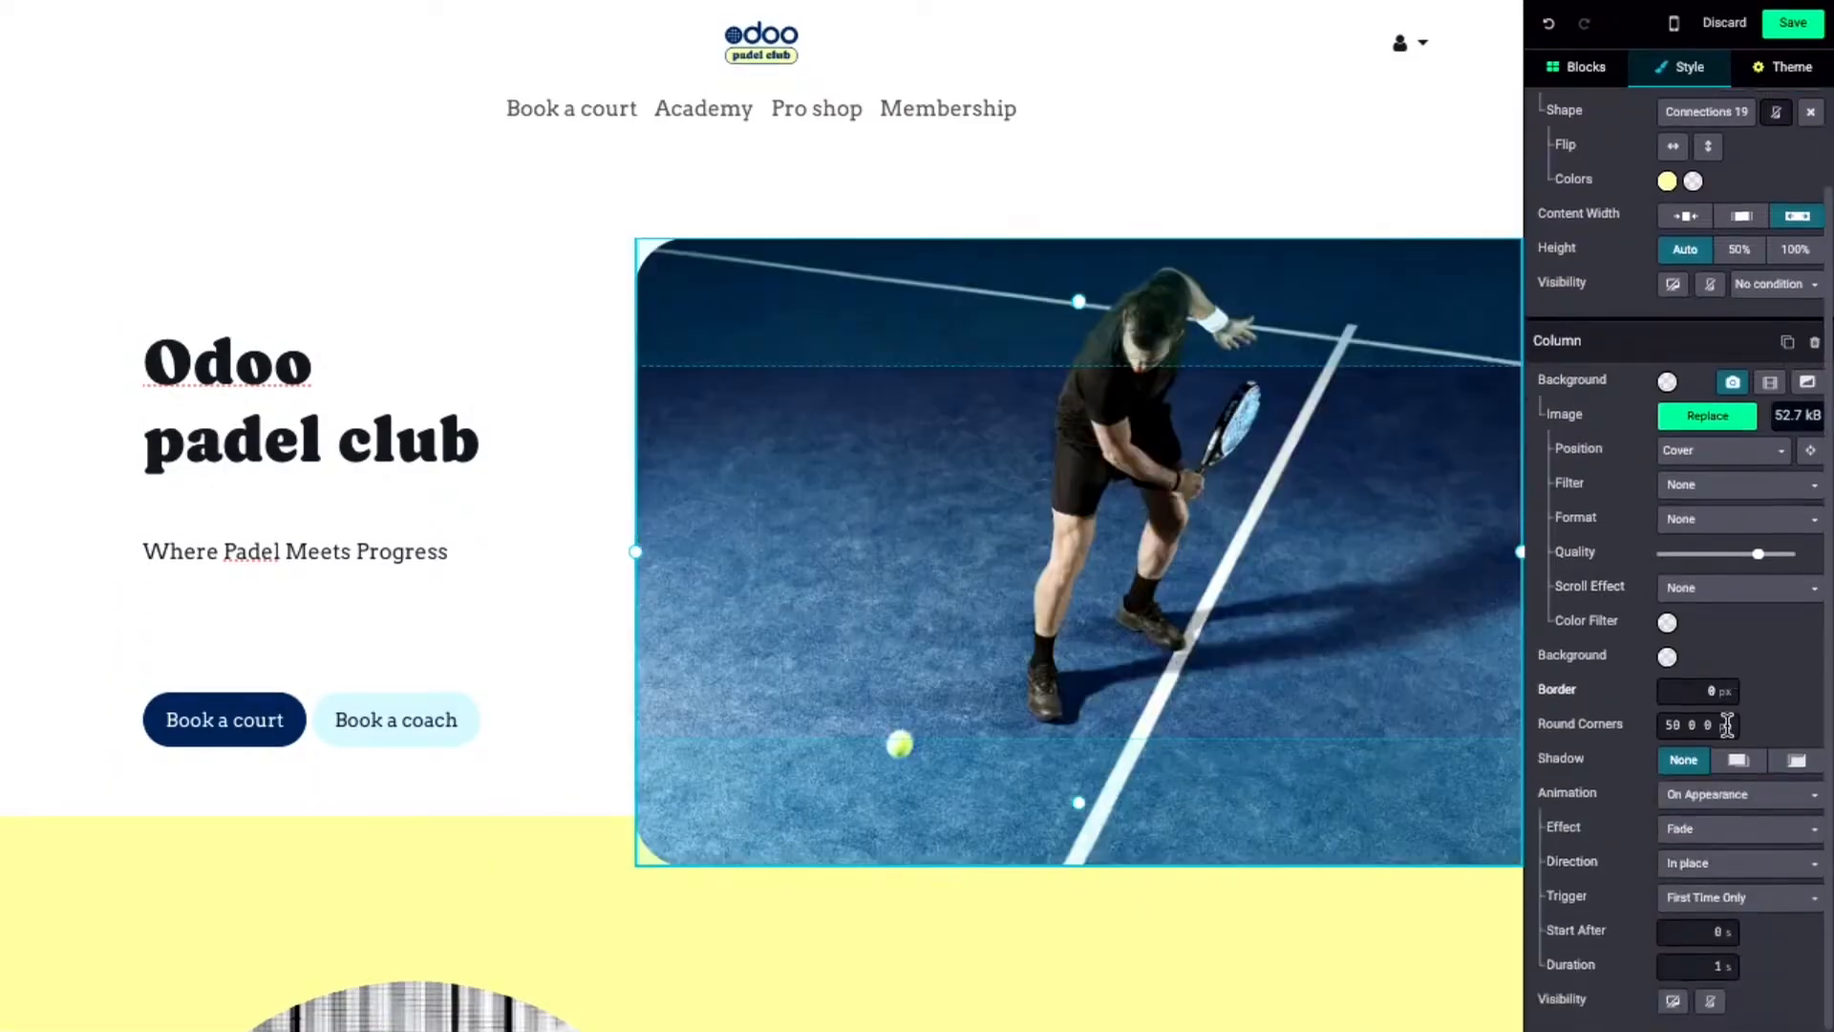
- Set the hero image's animation to Slide from the right with intensity 18, save the page and check it
click(1739, 847)
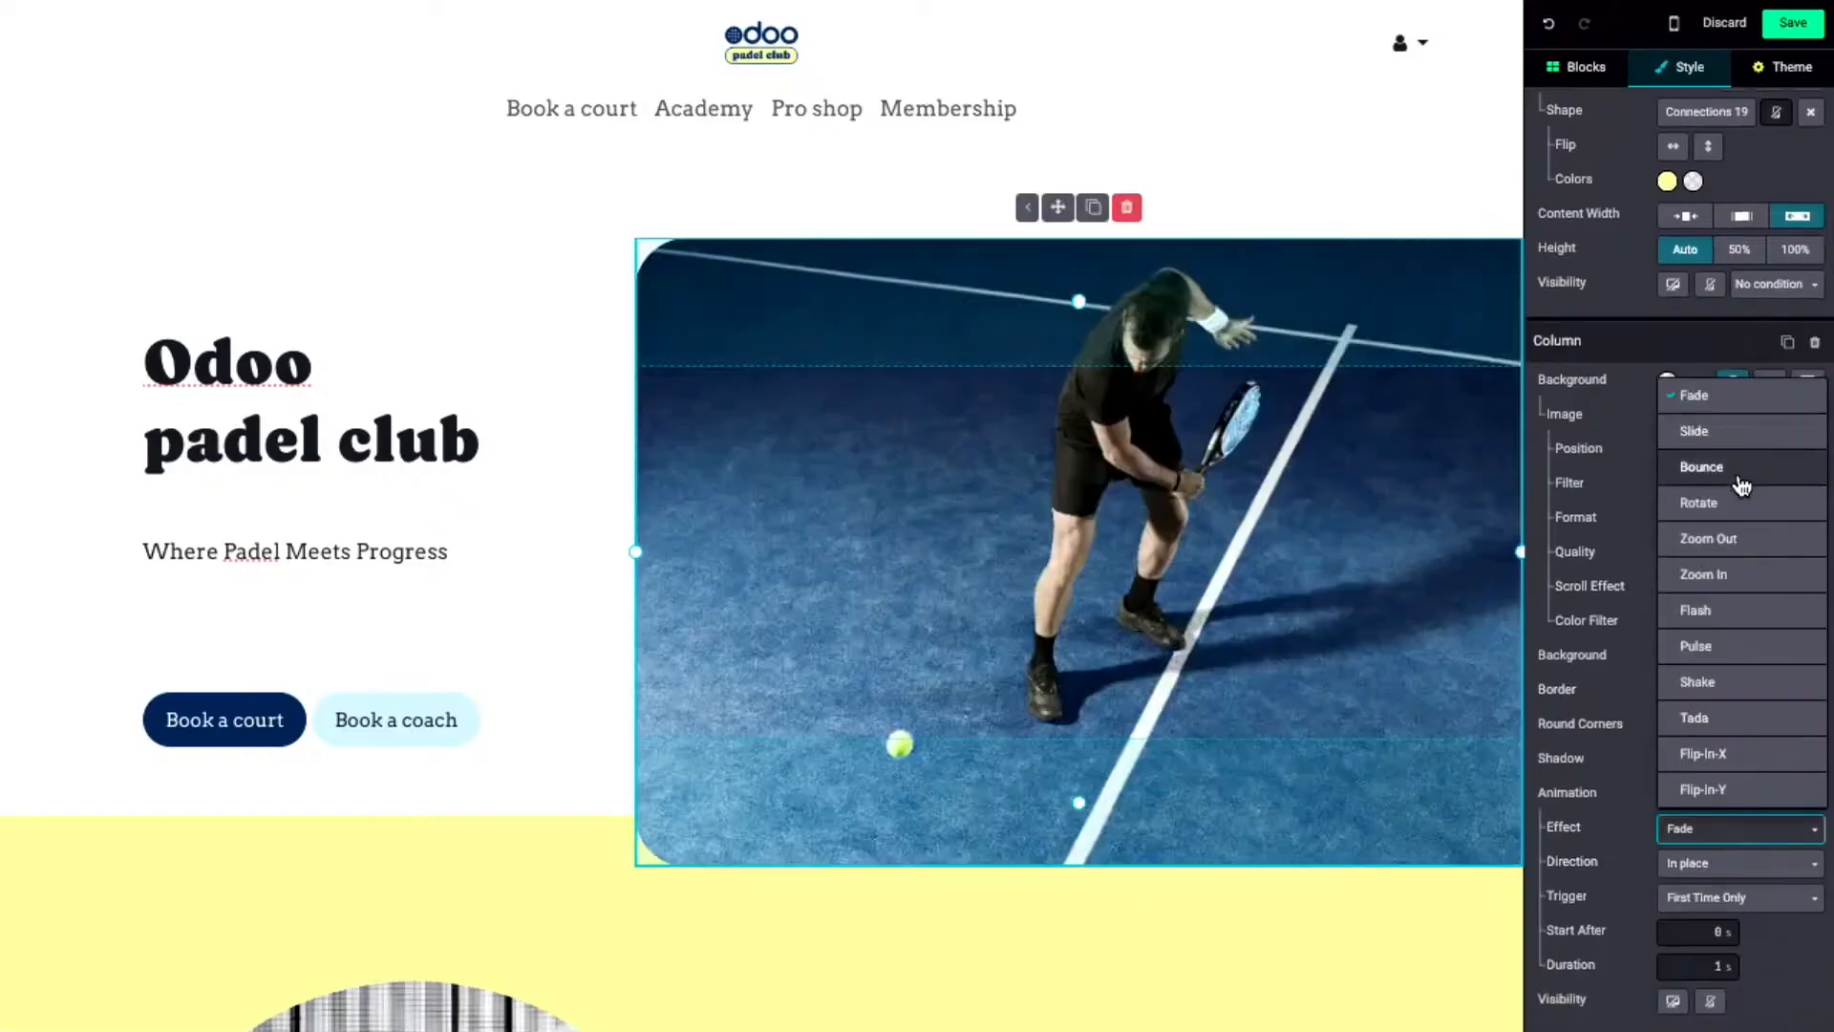
click(1741, 441)
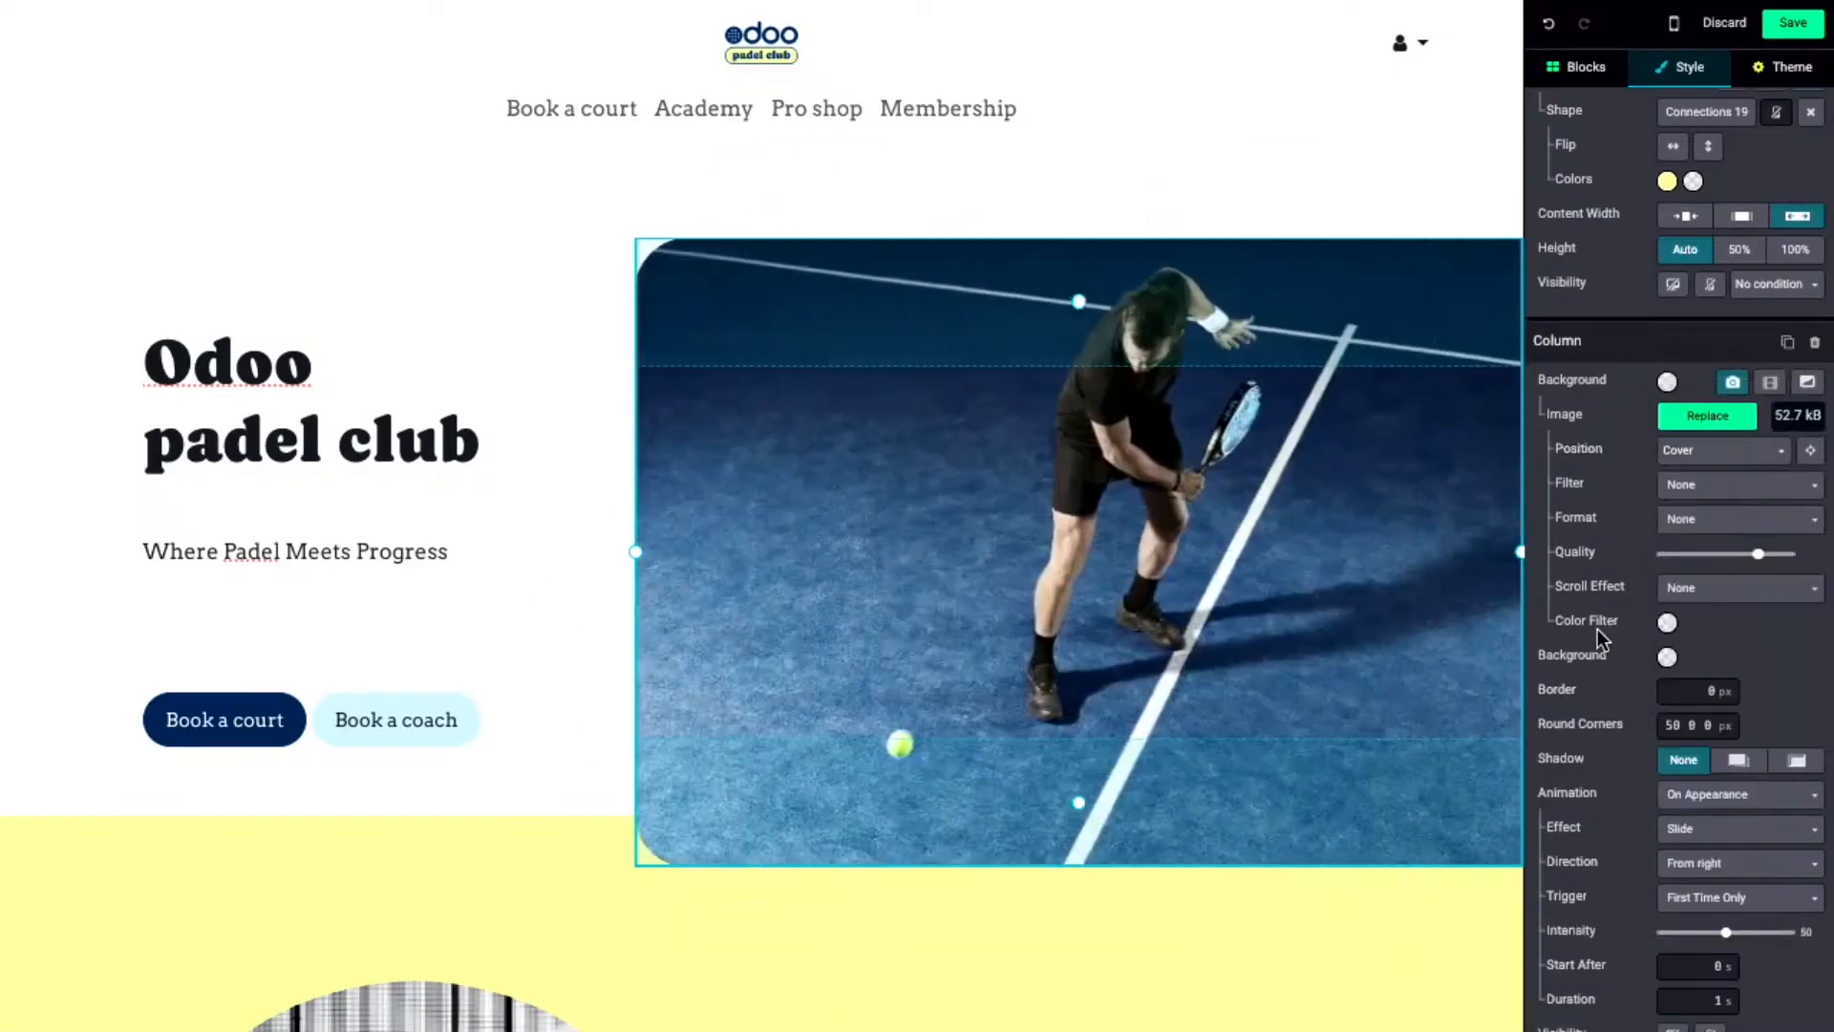
scroll(1596, 628, down, 1)
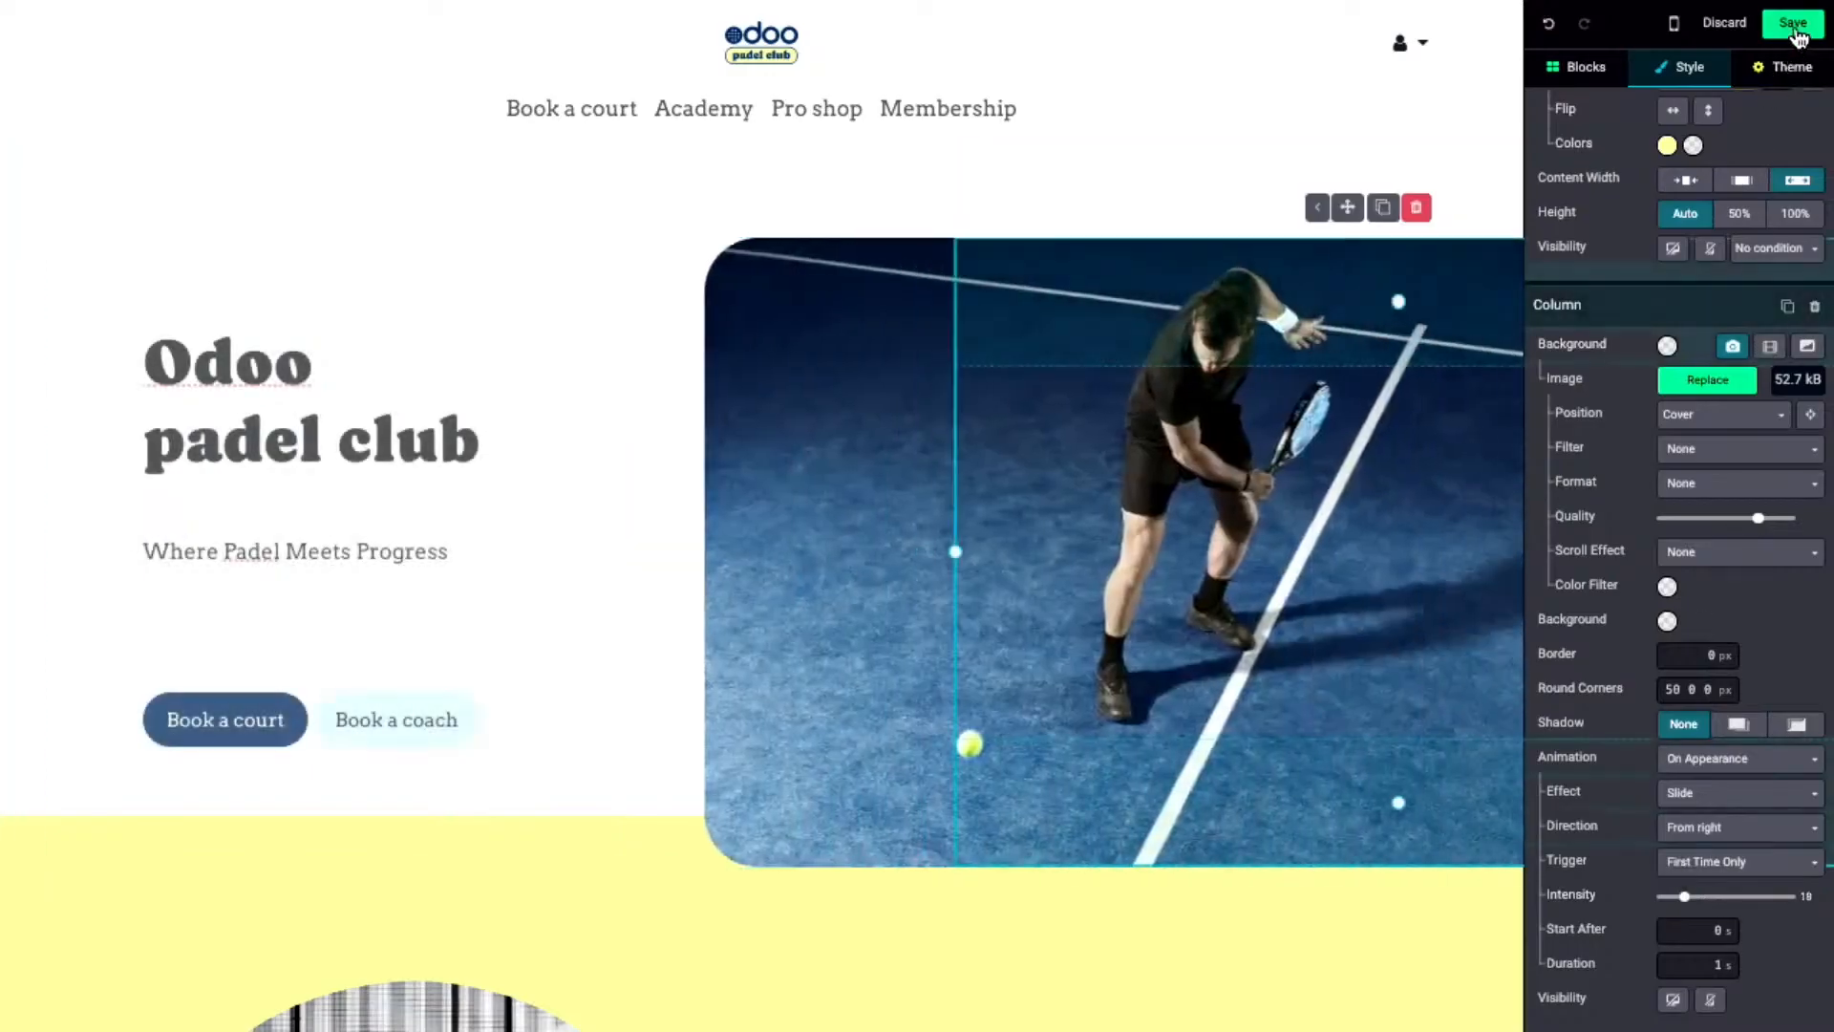
click(1796, 25)
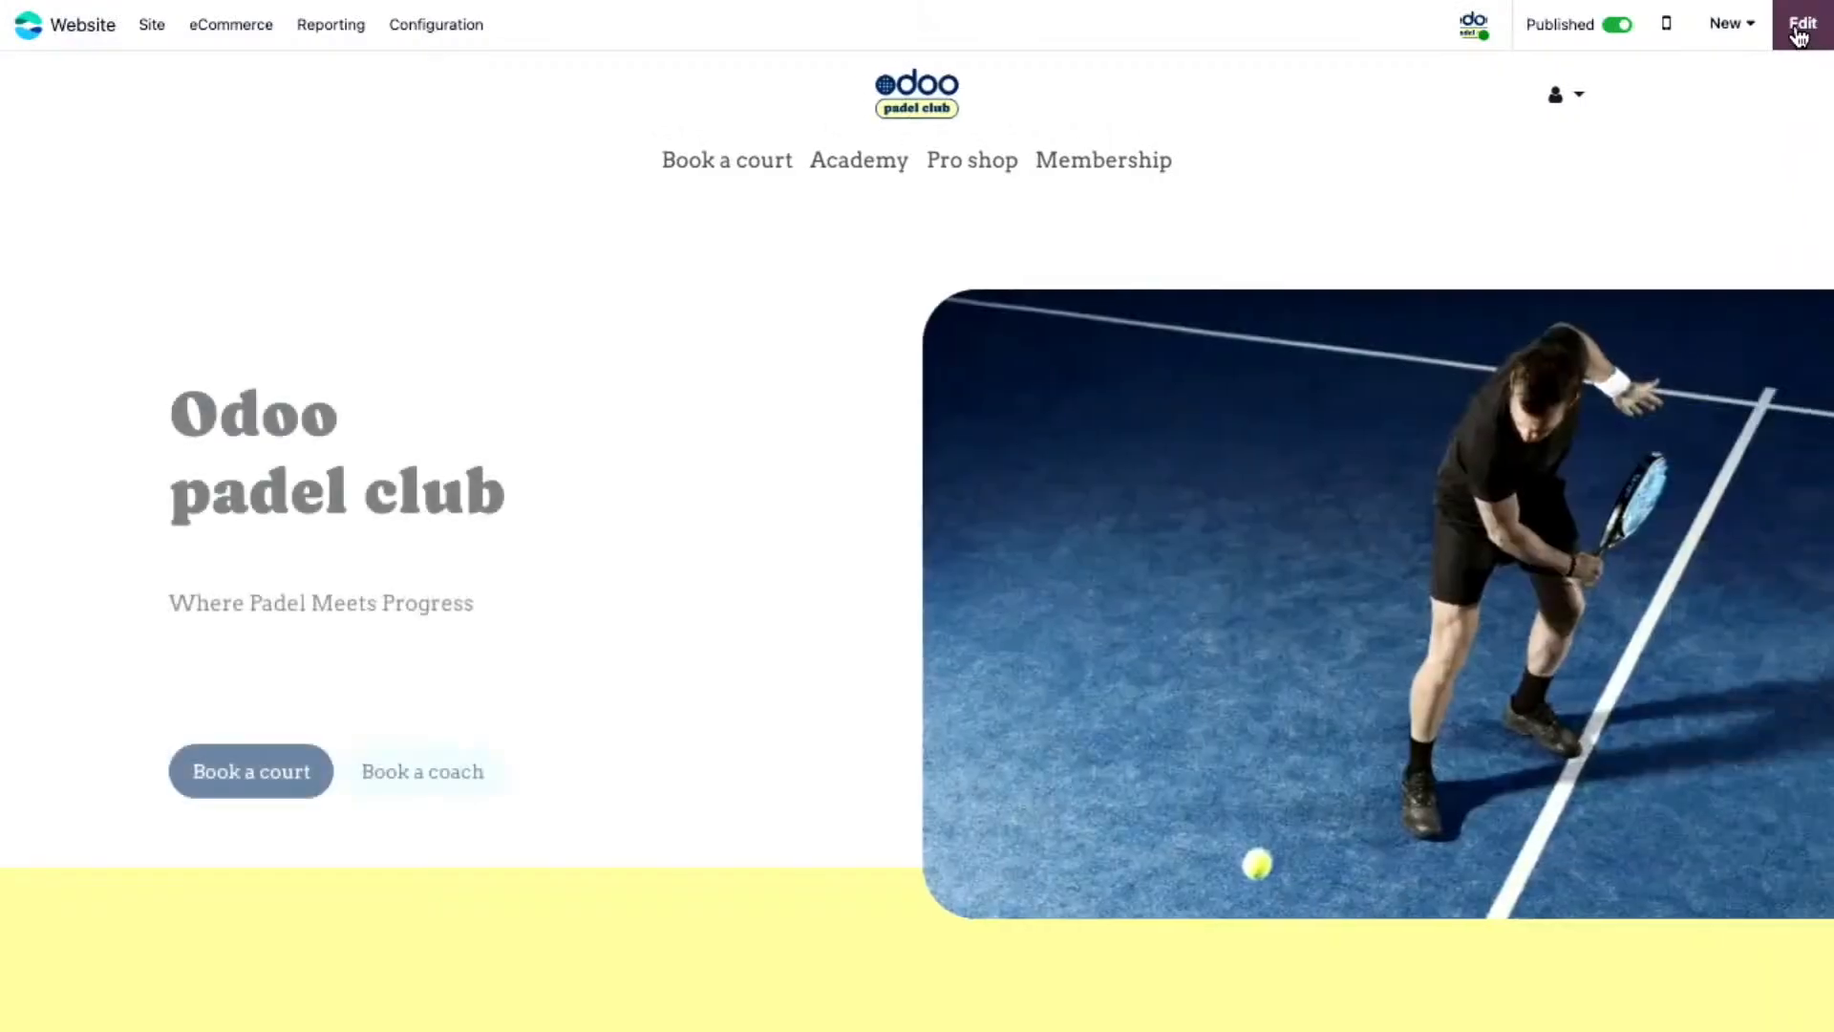
scroll(573, 344, down, 6)
scroll(550, 330, up, 6)
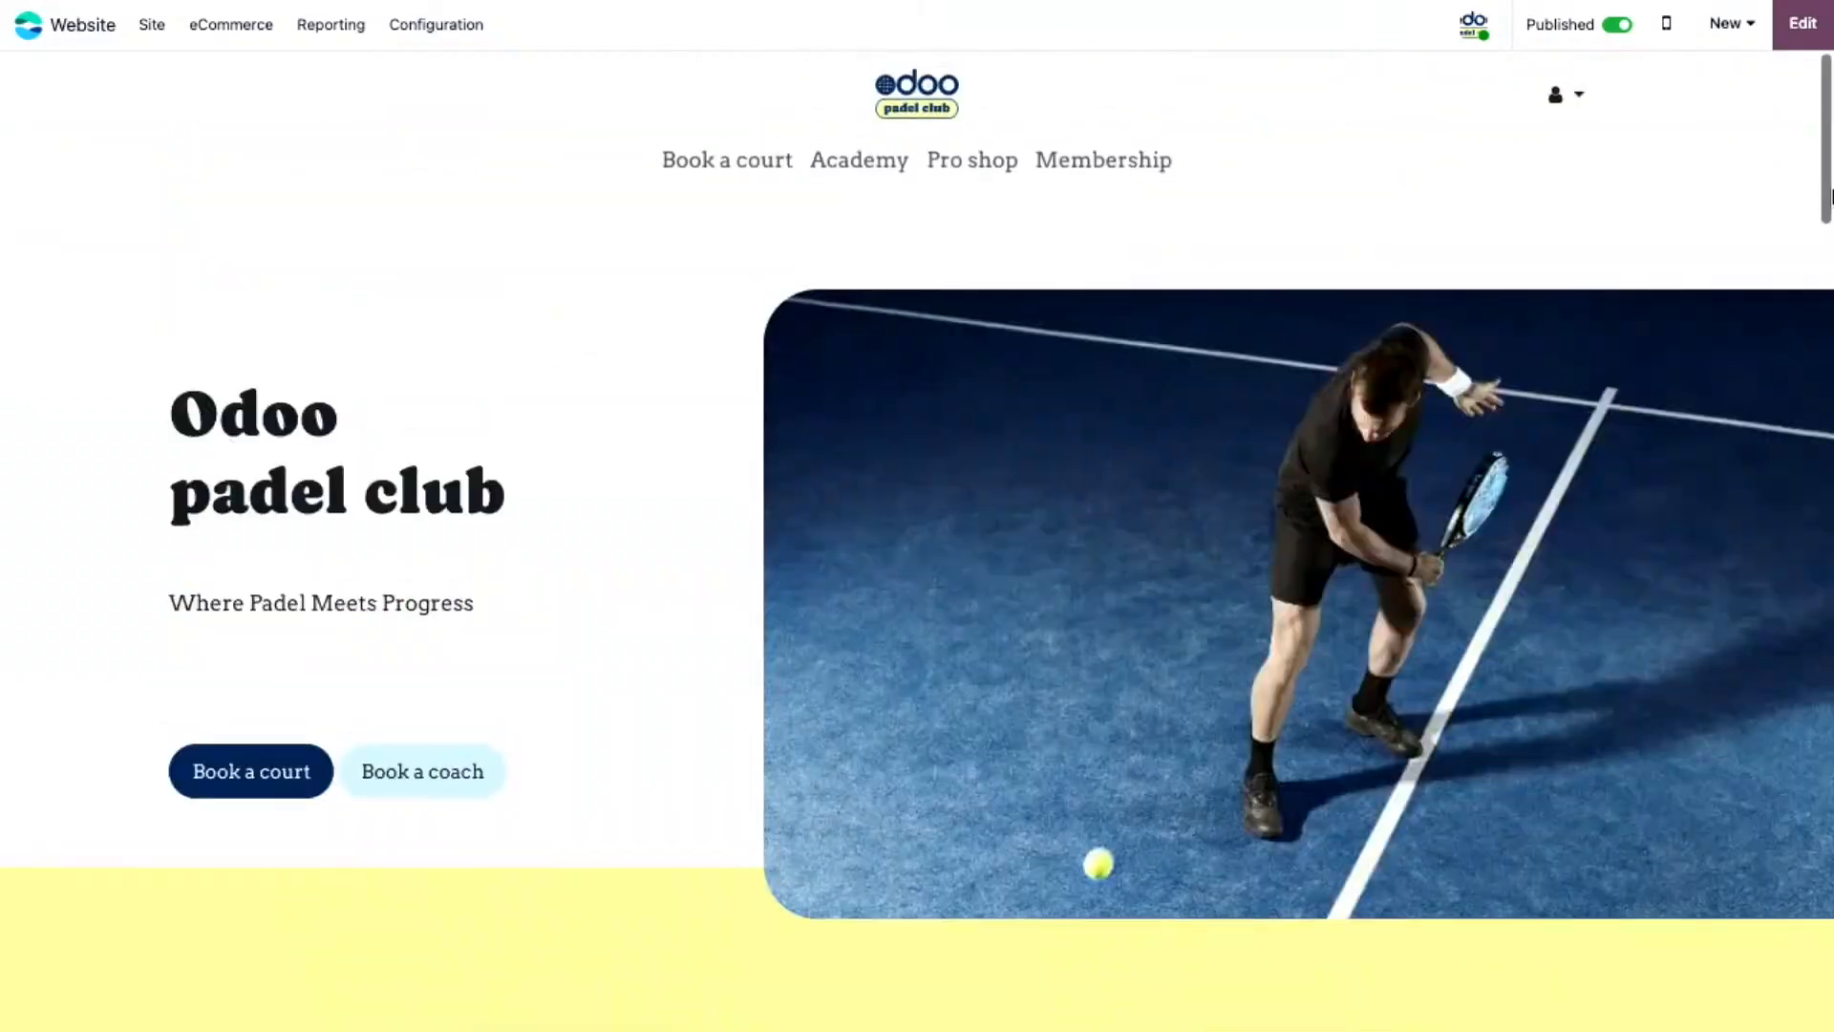
- Reopen the homepage for editing and give the circular court image beside "Book a padel court" an On Appearance animation
click(1802, 24)
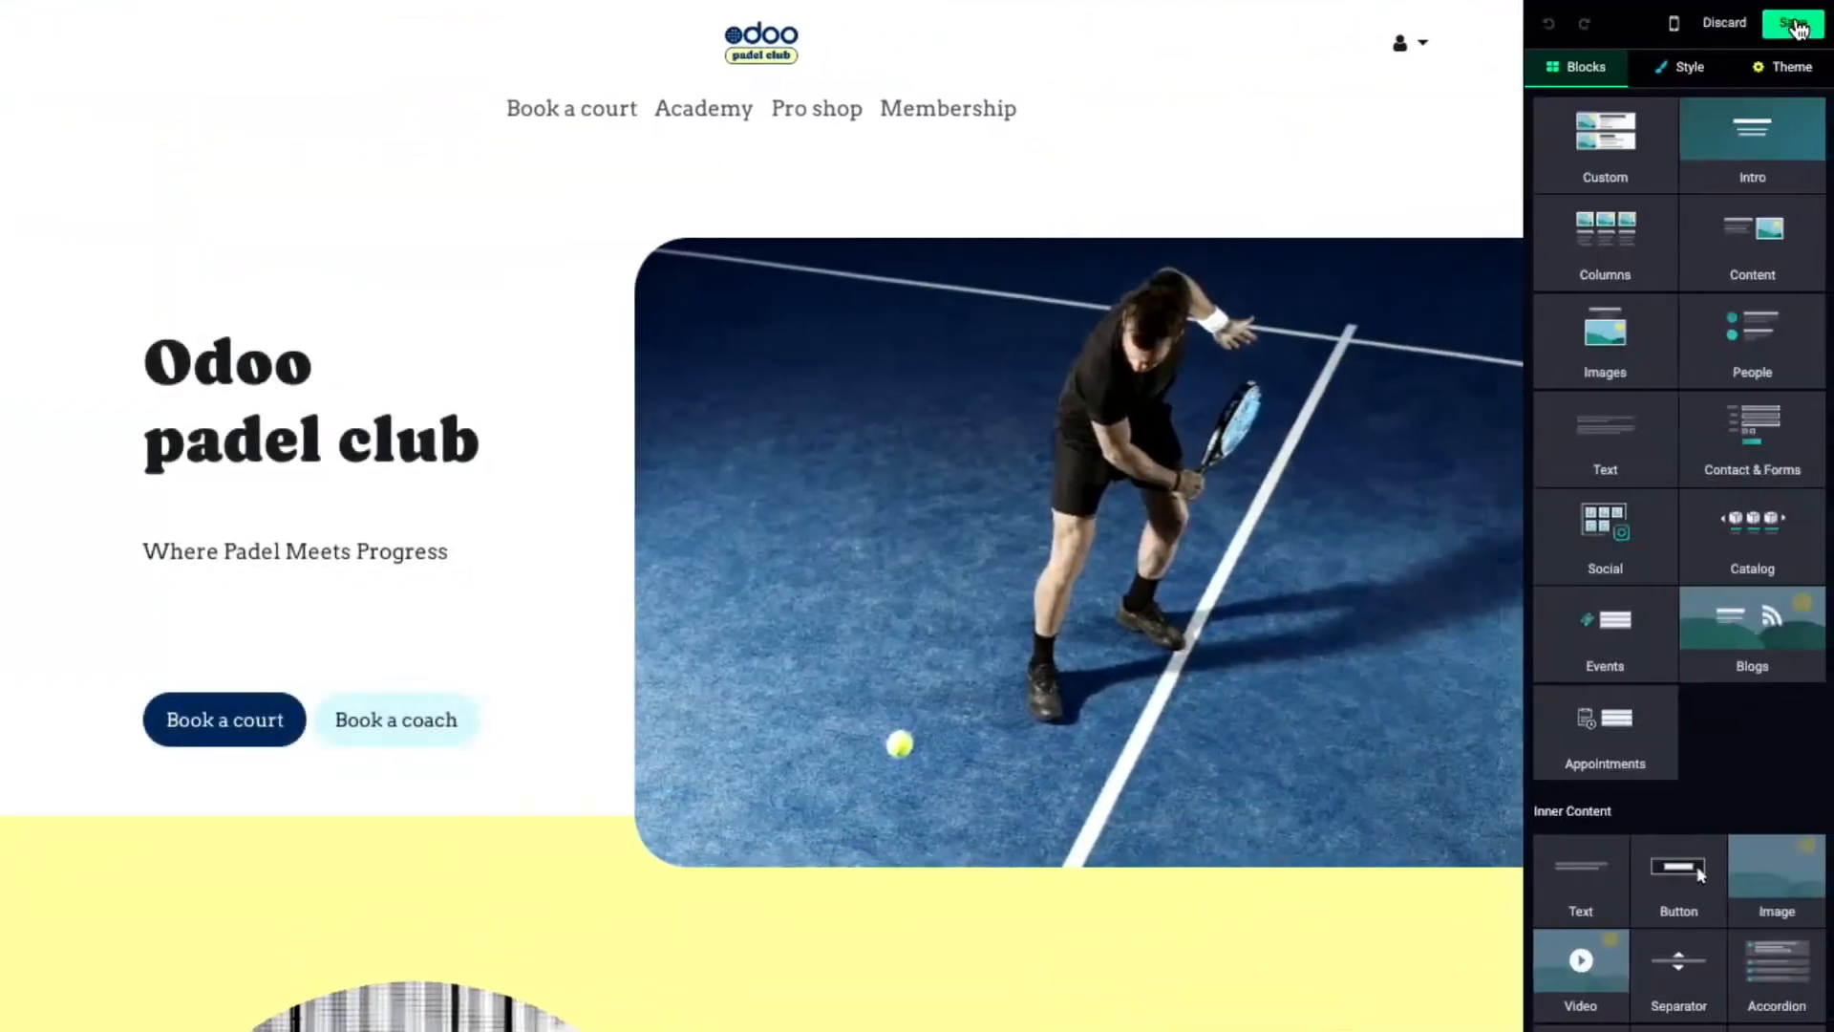
scroll(955, 310, down, 7)
click(387, 373)
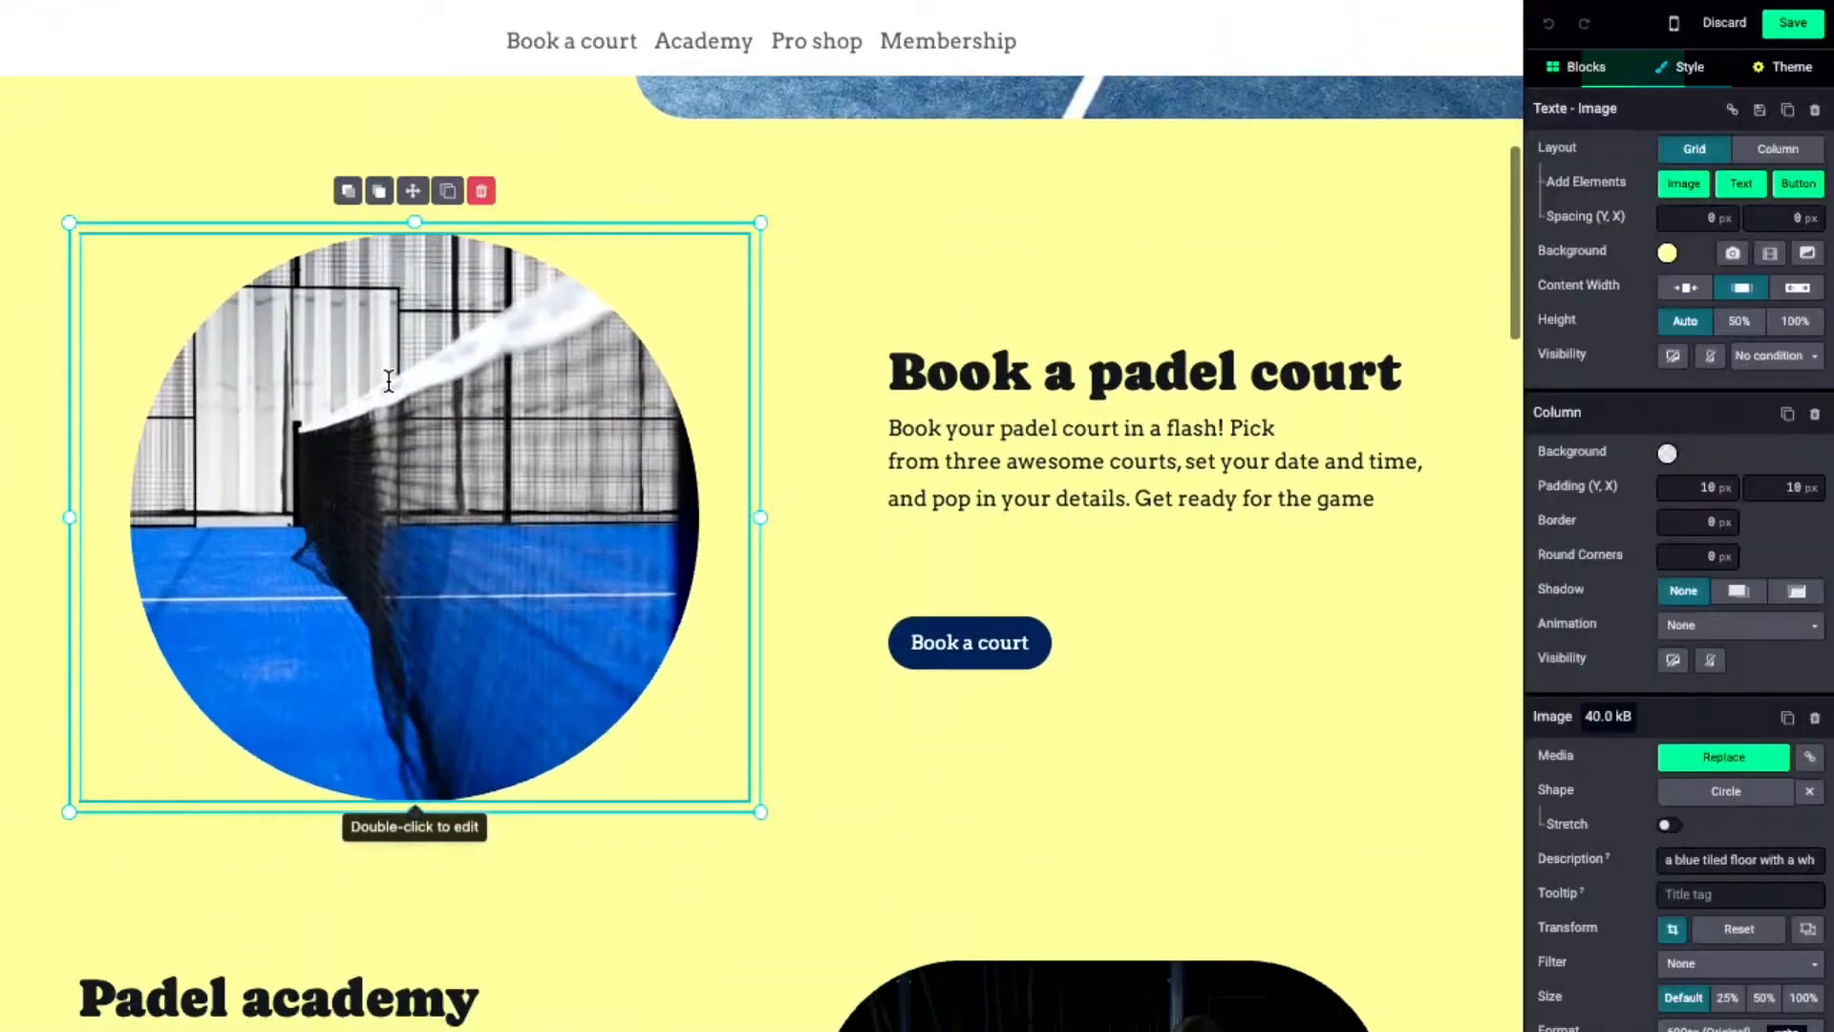
scroll(1705, 707, down, 2)
click(1738, 999)
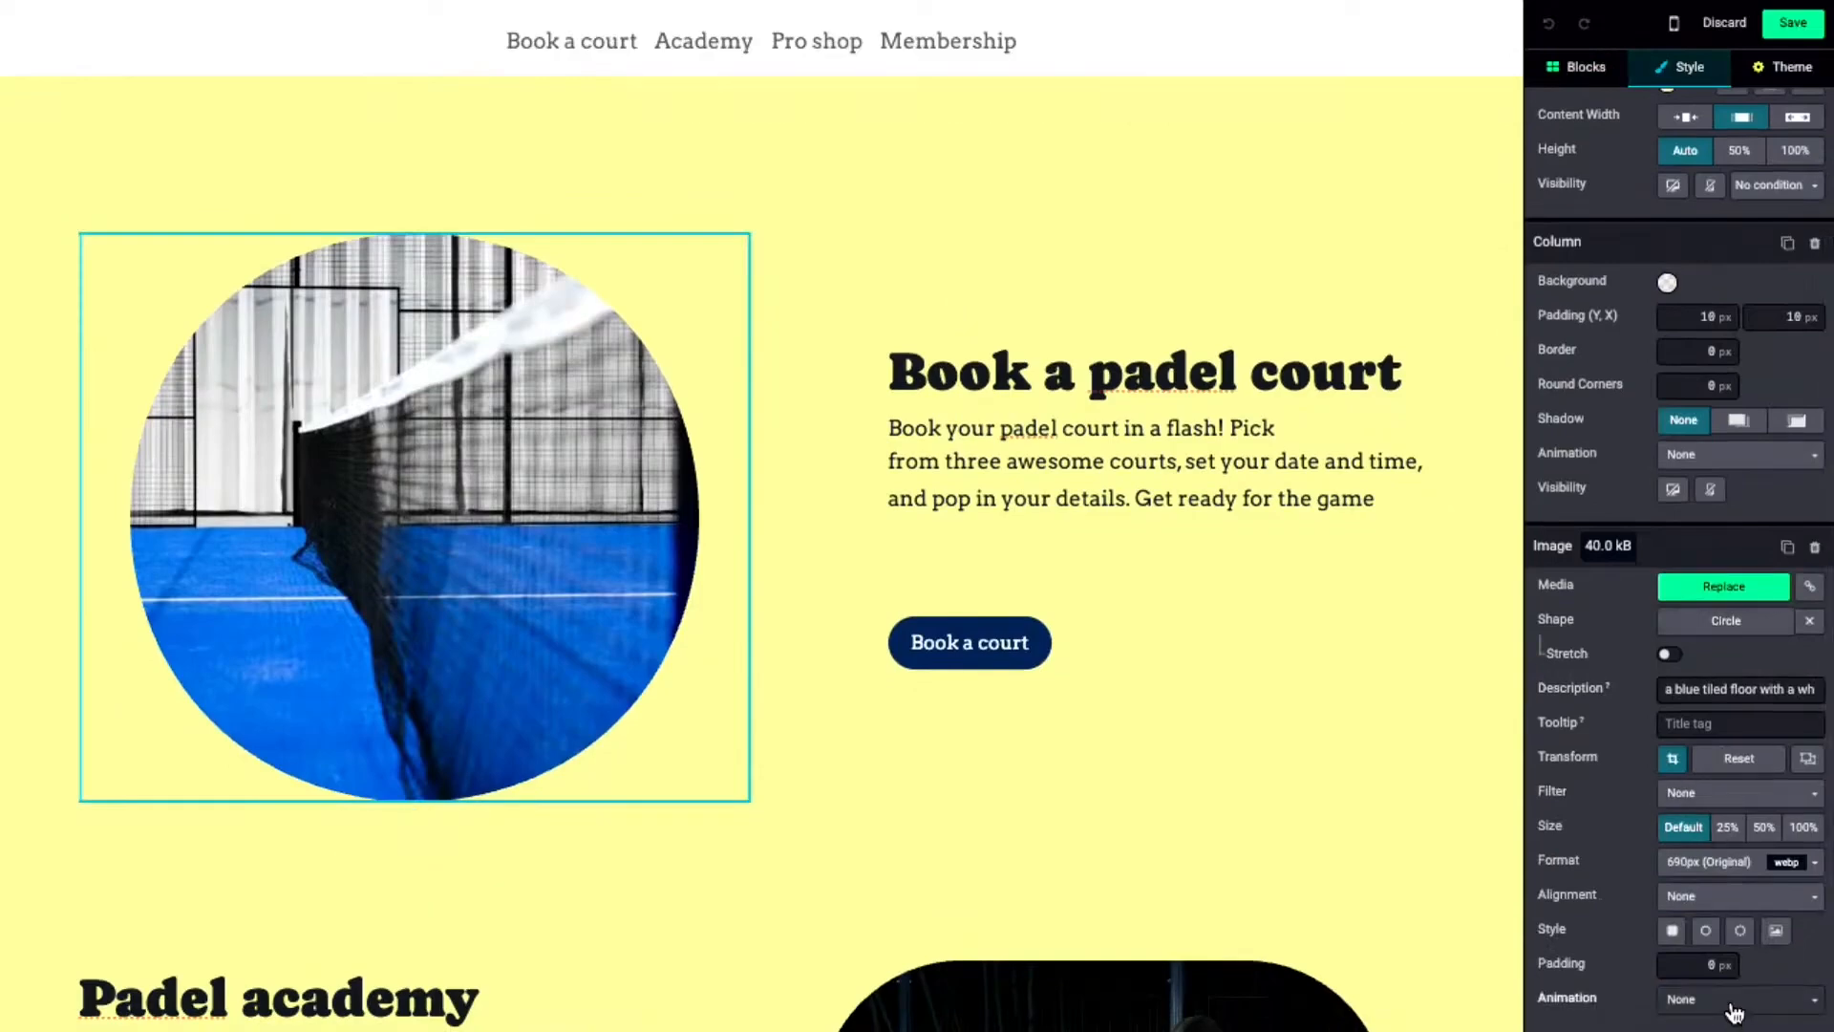
click(1739, 932)
scroll(1729, 888, down, 2)
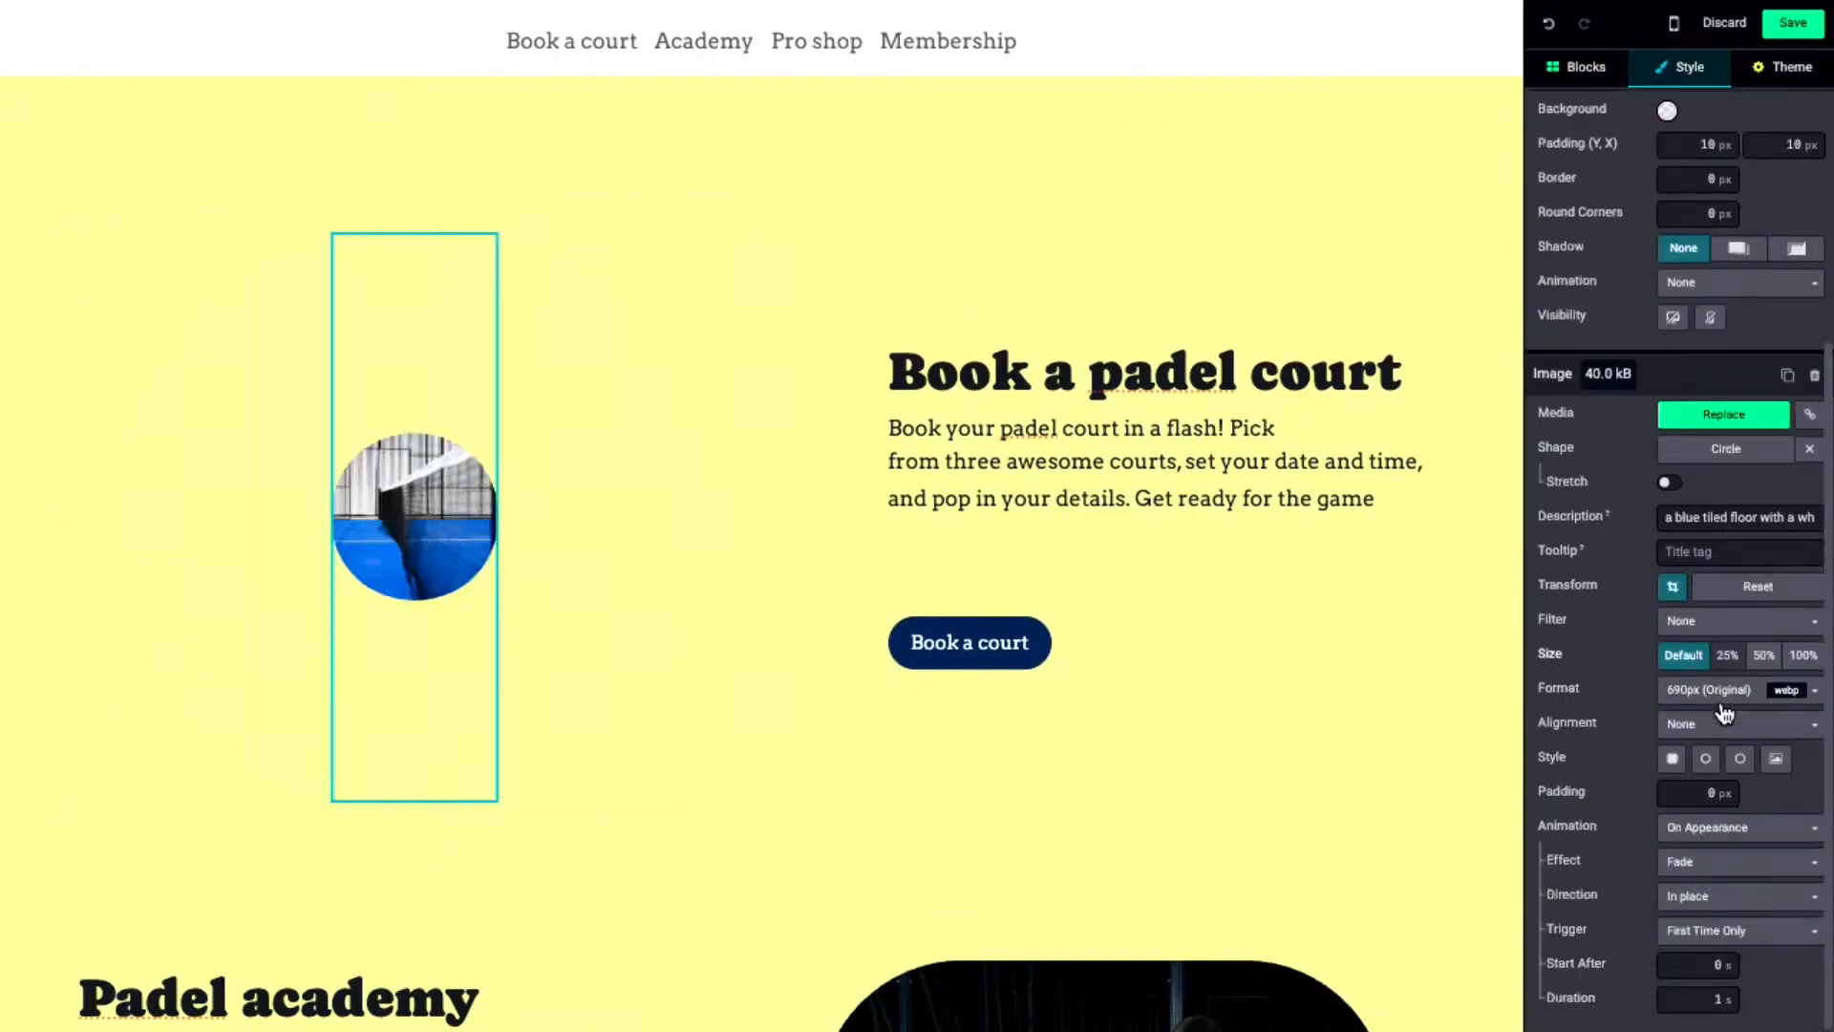
- Set the circular court image's animation effect to Rotate with intensity 27
click(1723, 867)
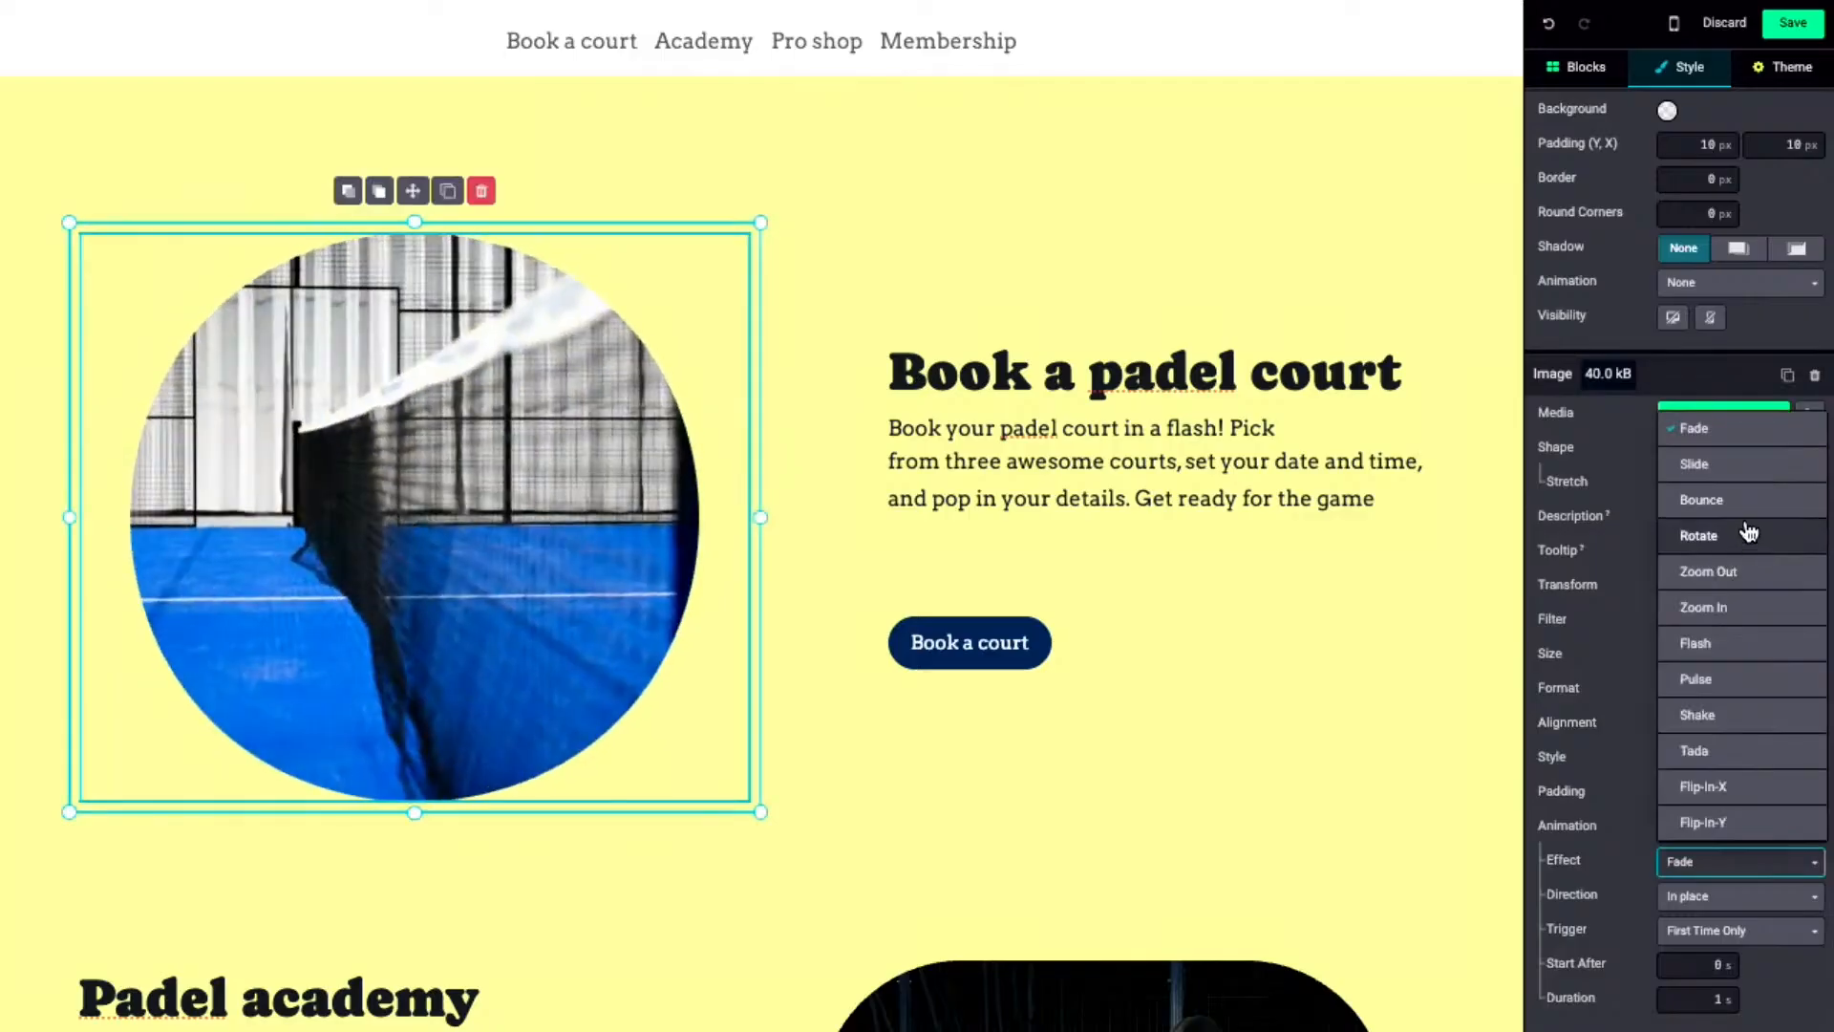
click(1746, 536)
scroll(1603, 829, down, 1)
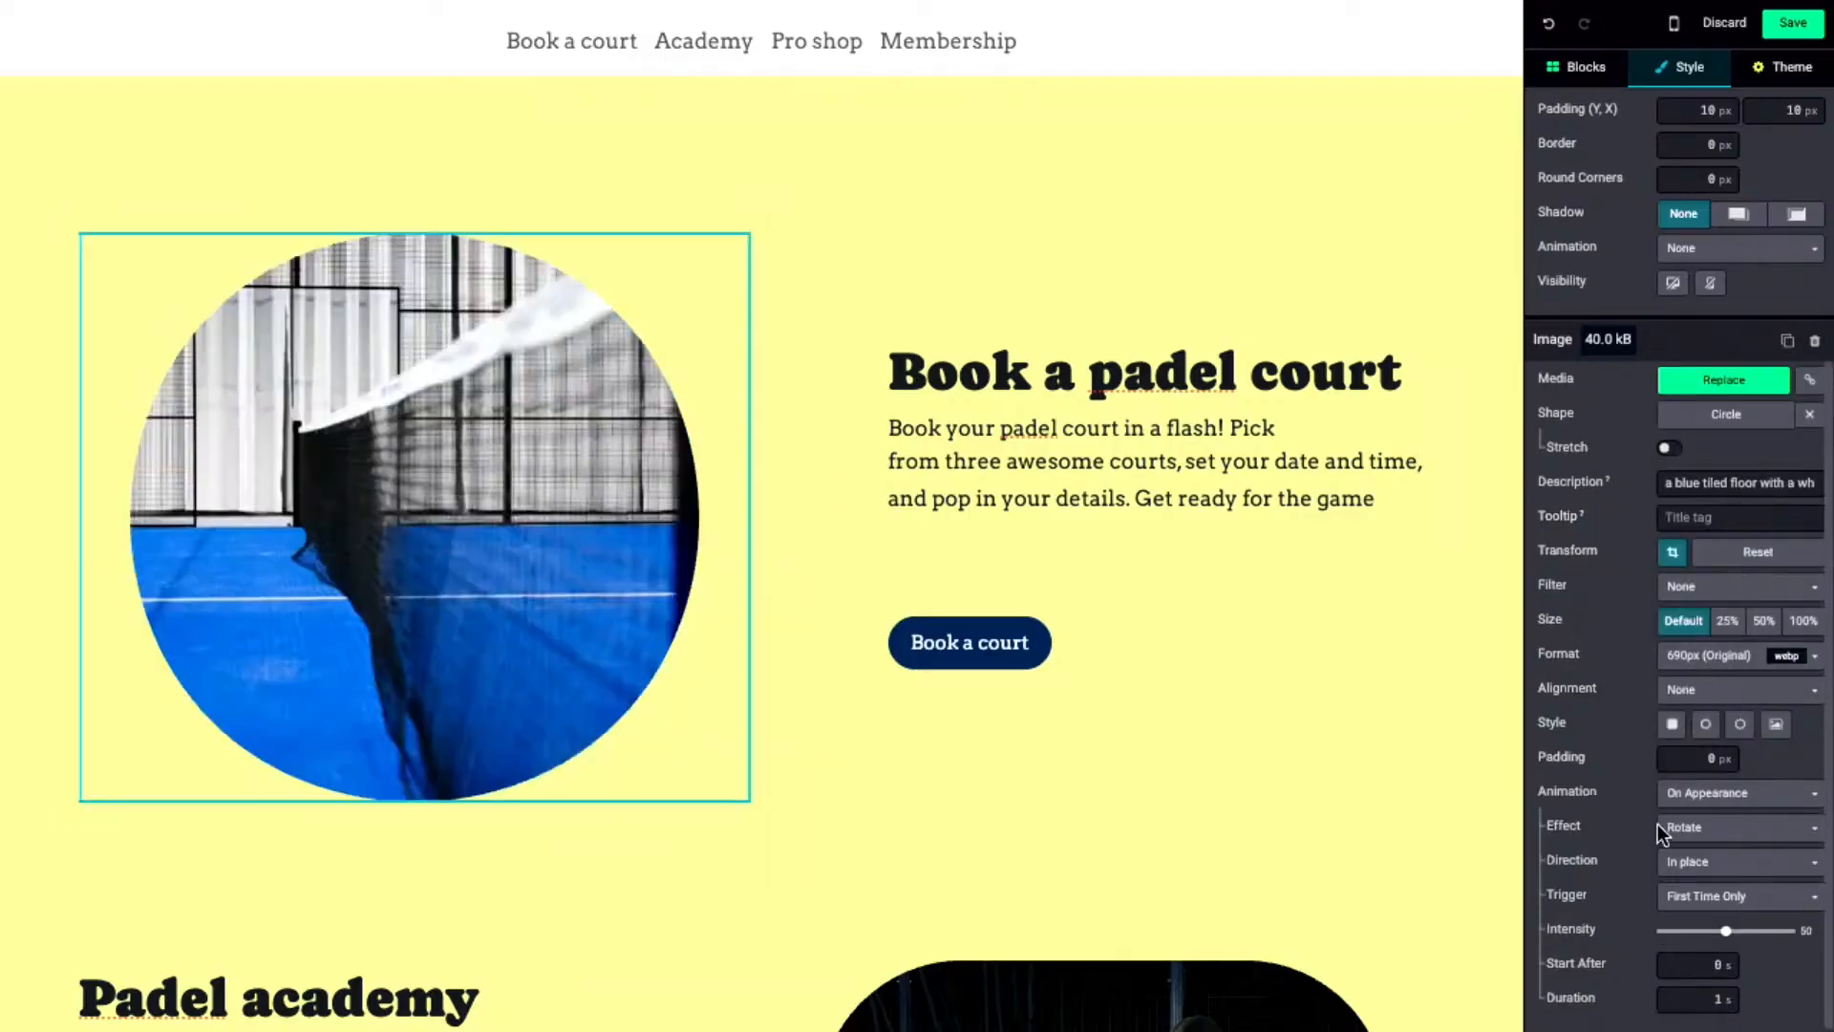
click(1714, 865)
click(1719, 865)
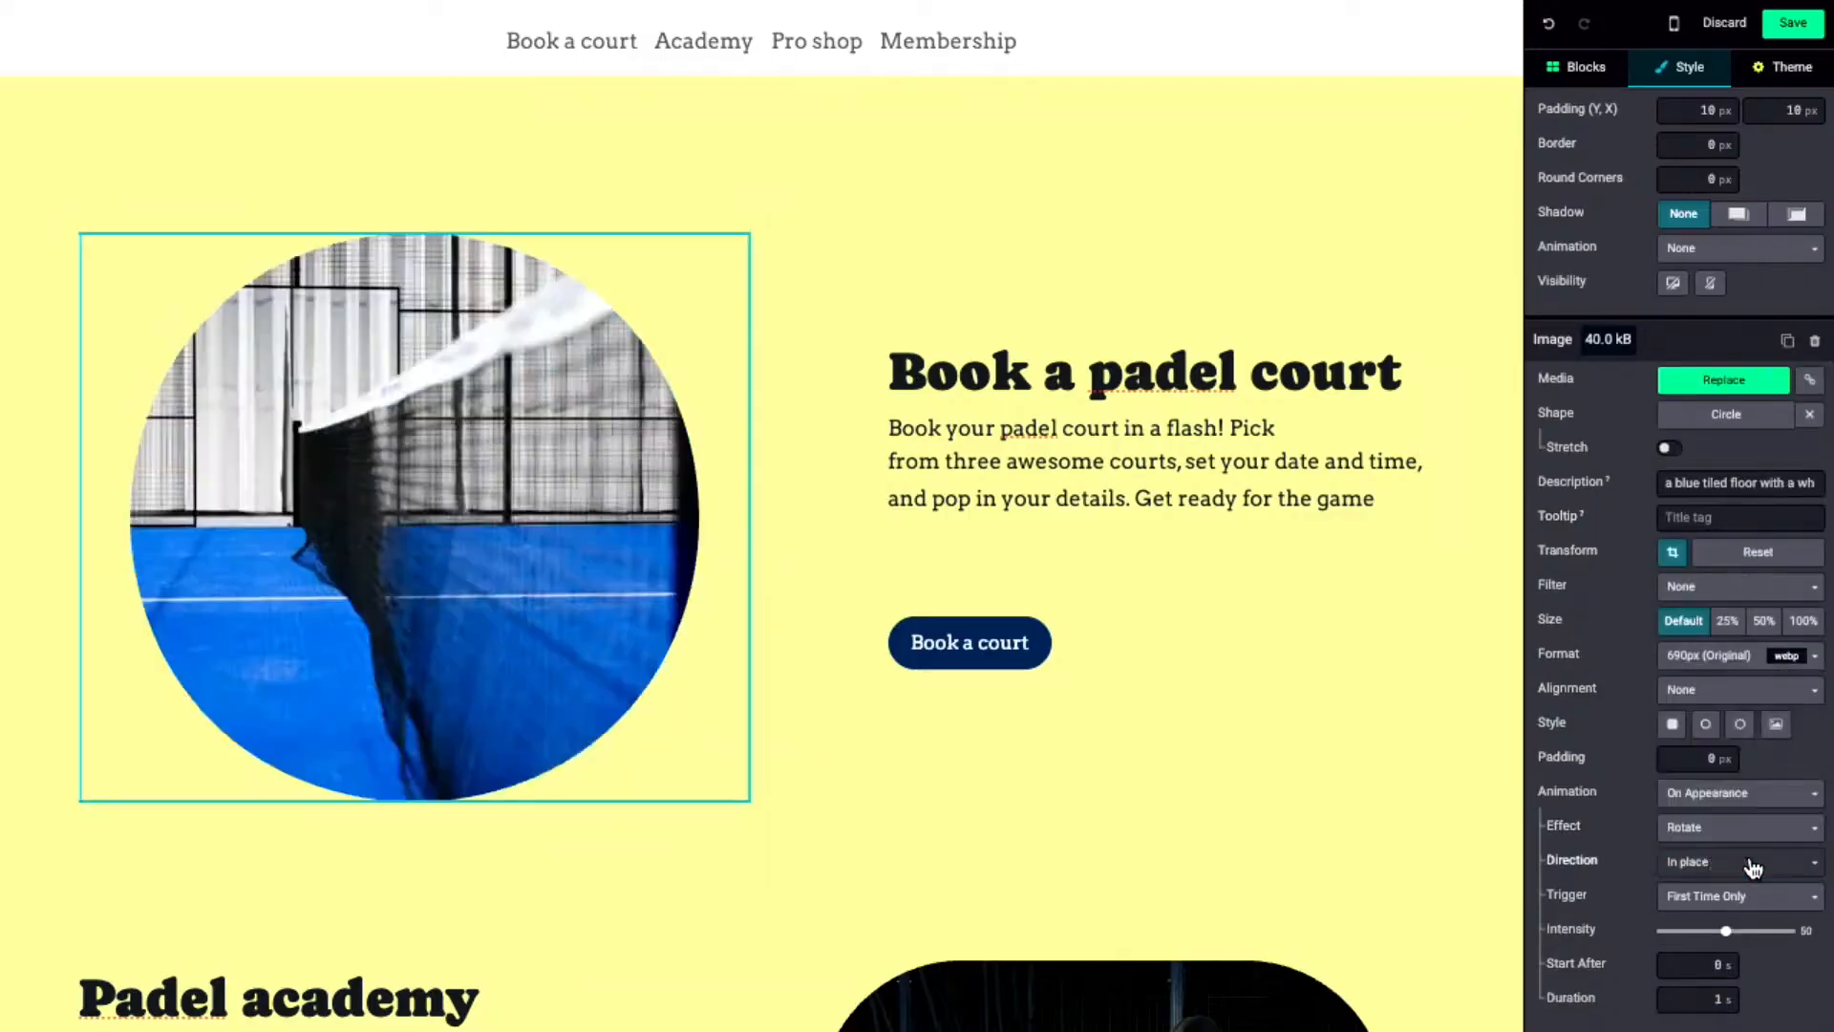
drag(1698, 938, 1695, 934)
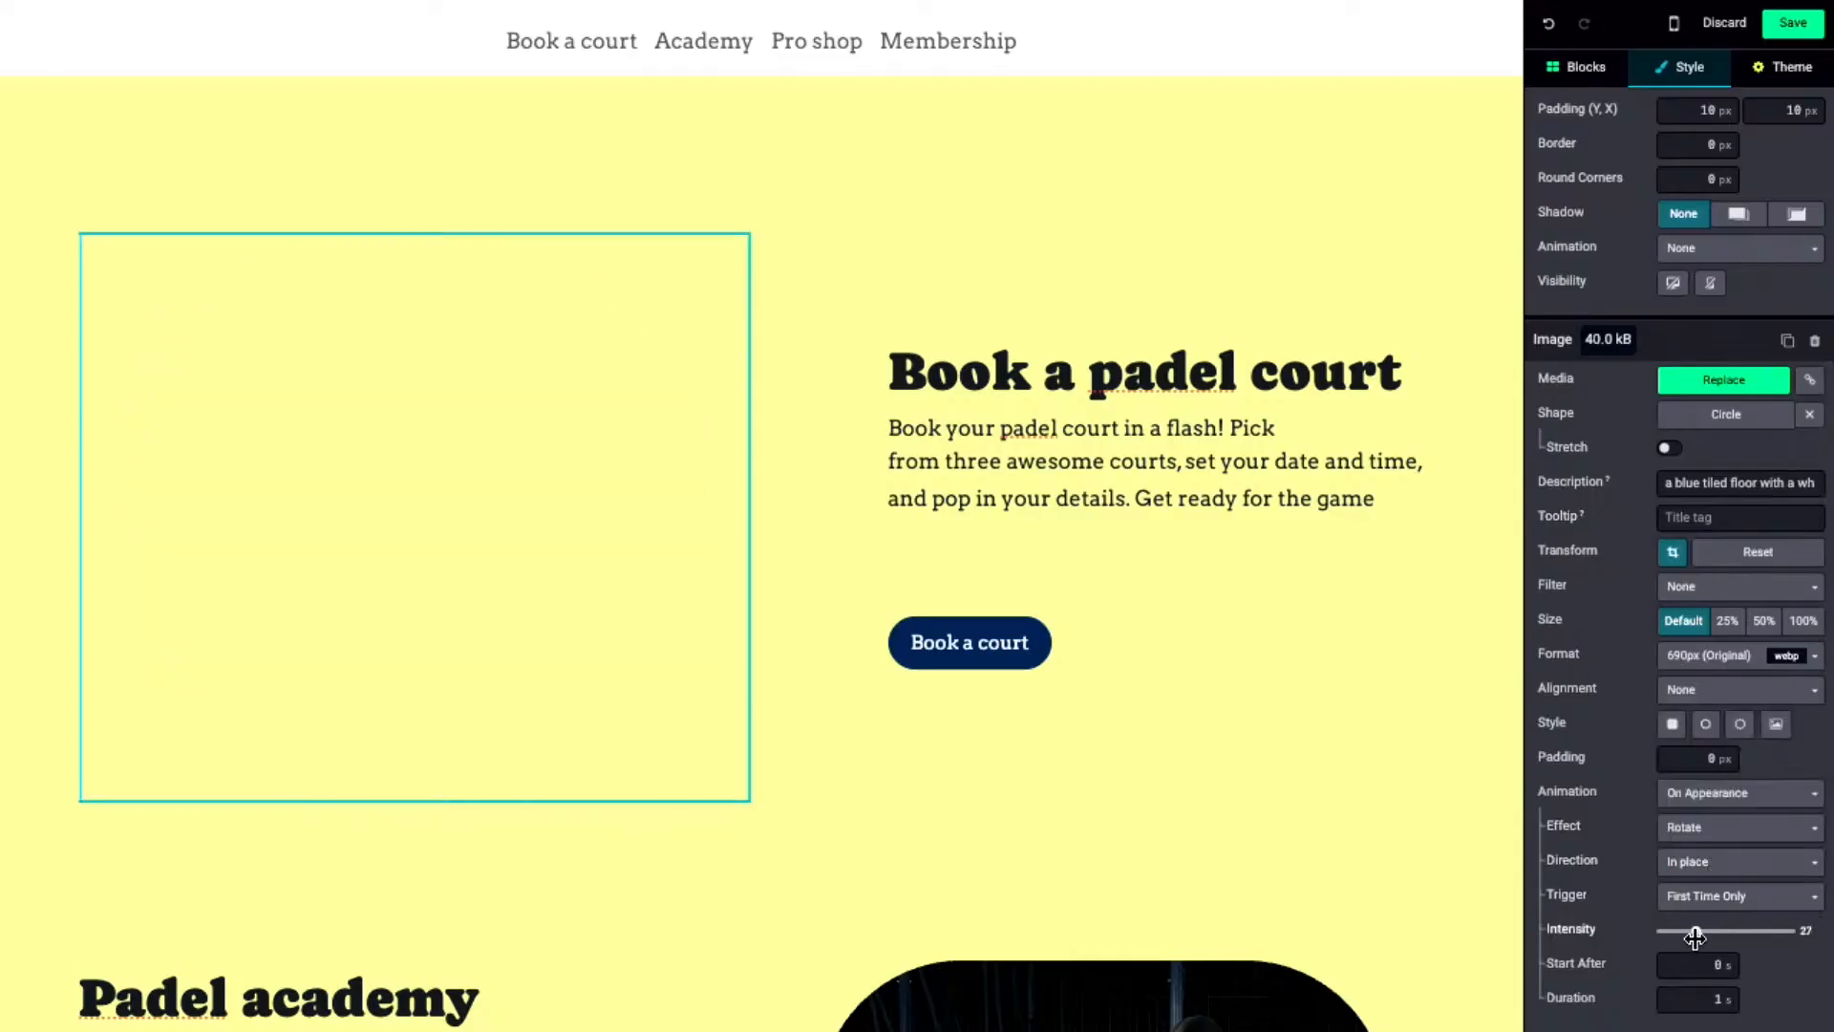
- Save the page and check the animations of the hero and the court booking section
click(1793, 21)
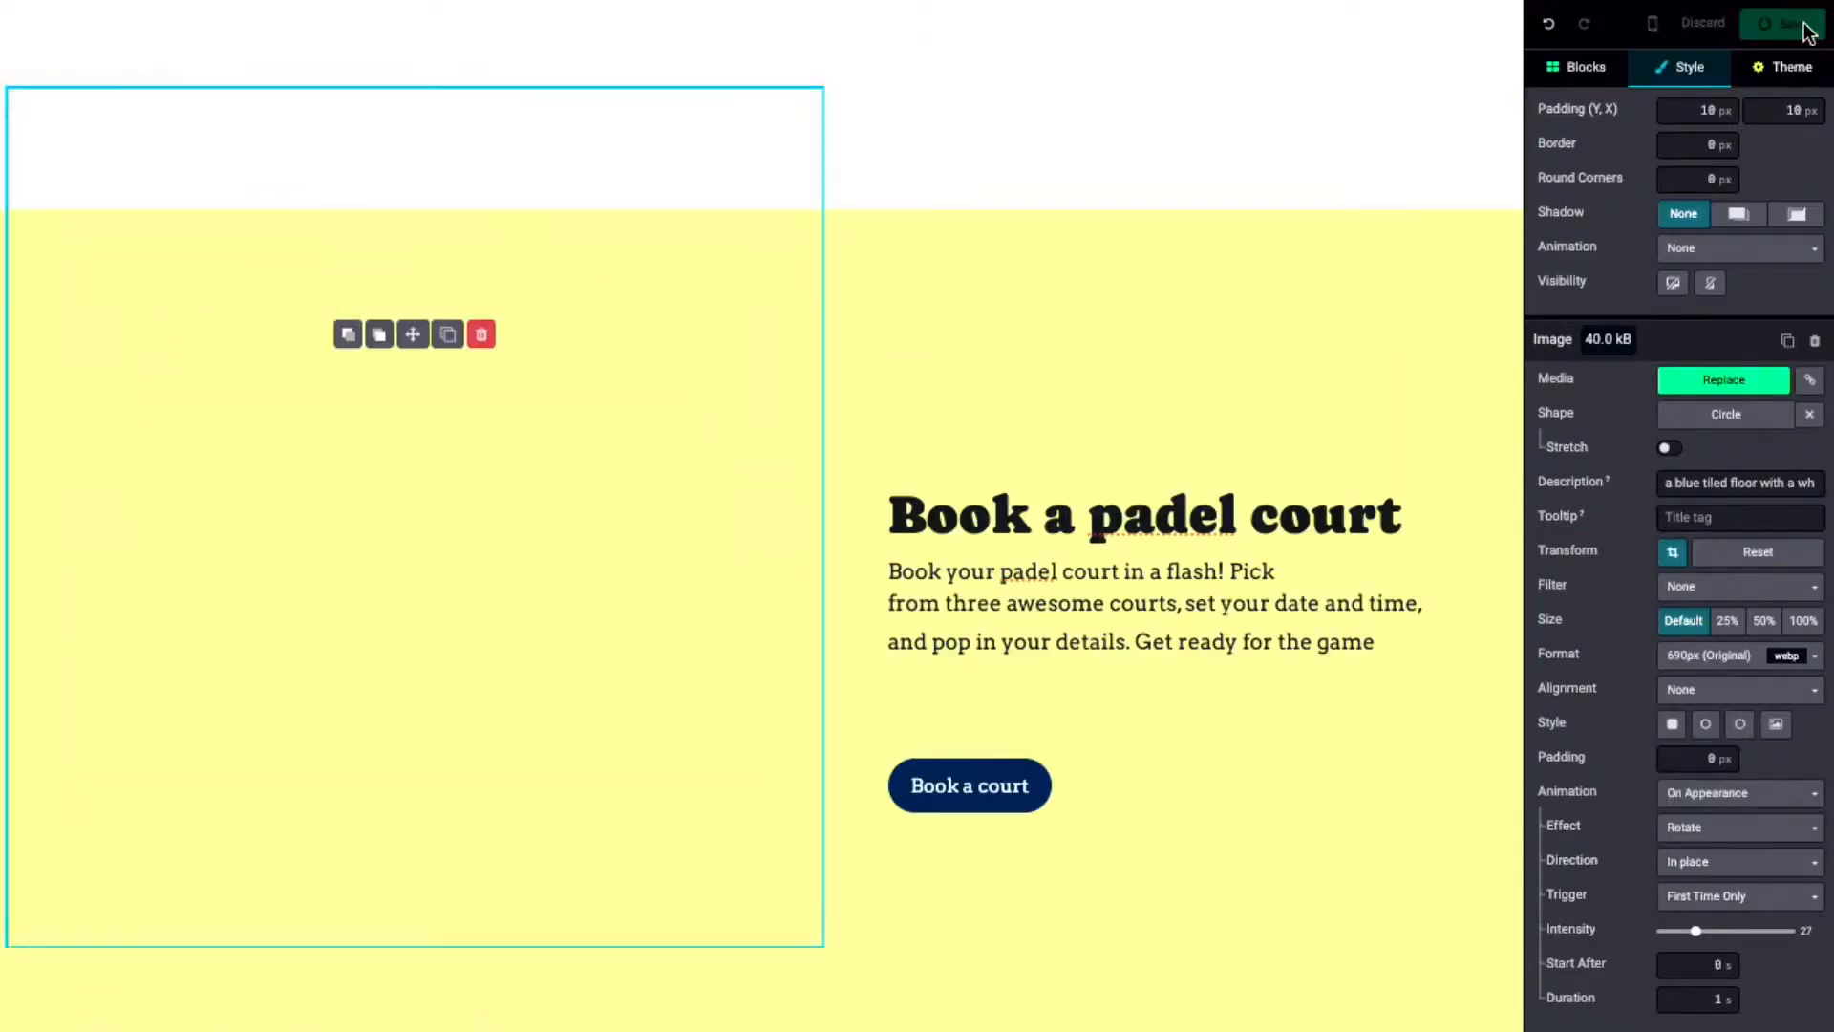
scroll(567, 455, up, 5)
scroll(568, 455, down, 8)
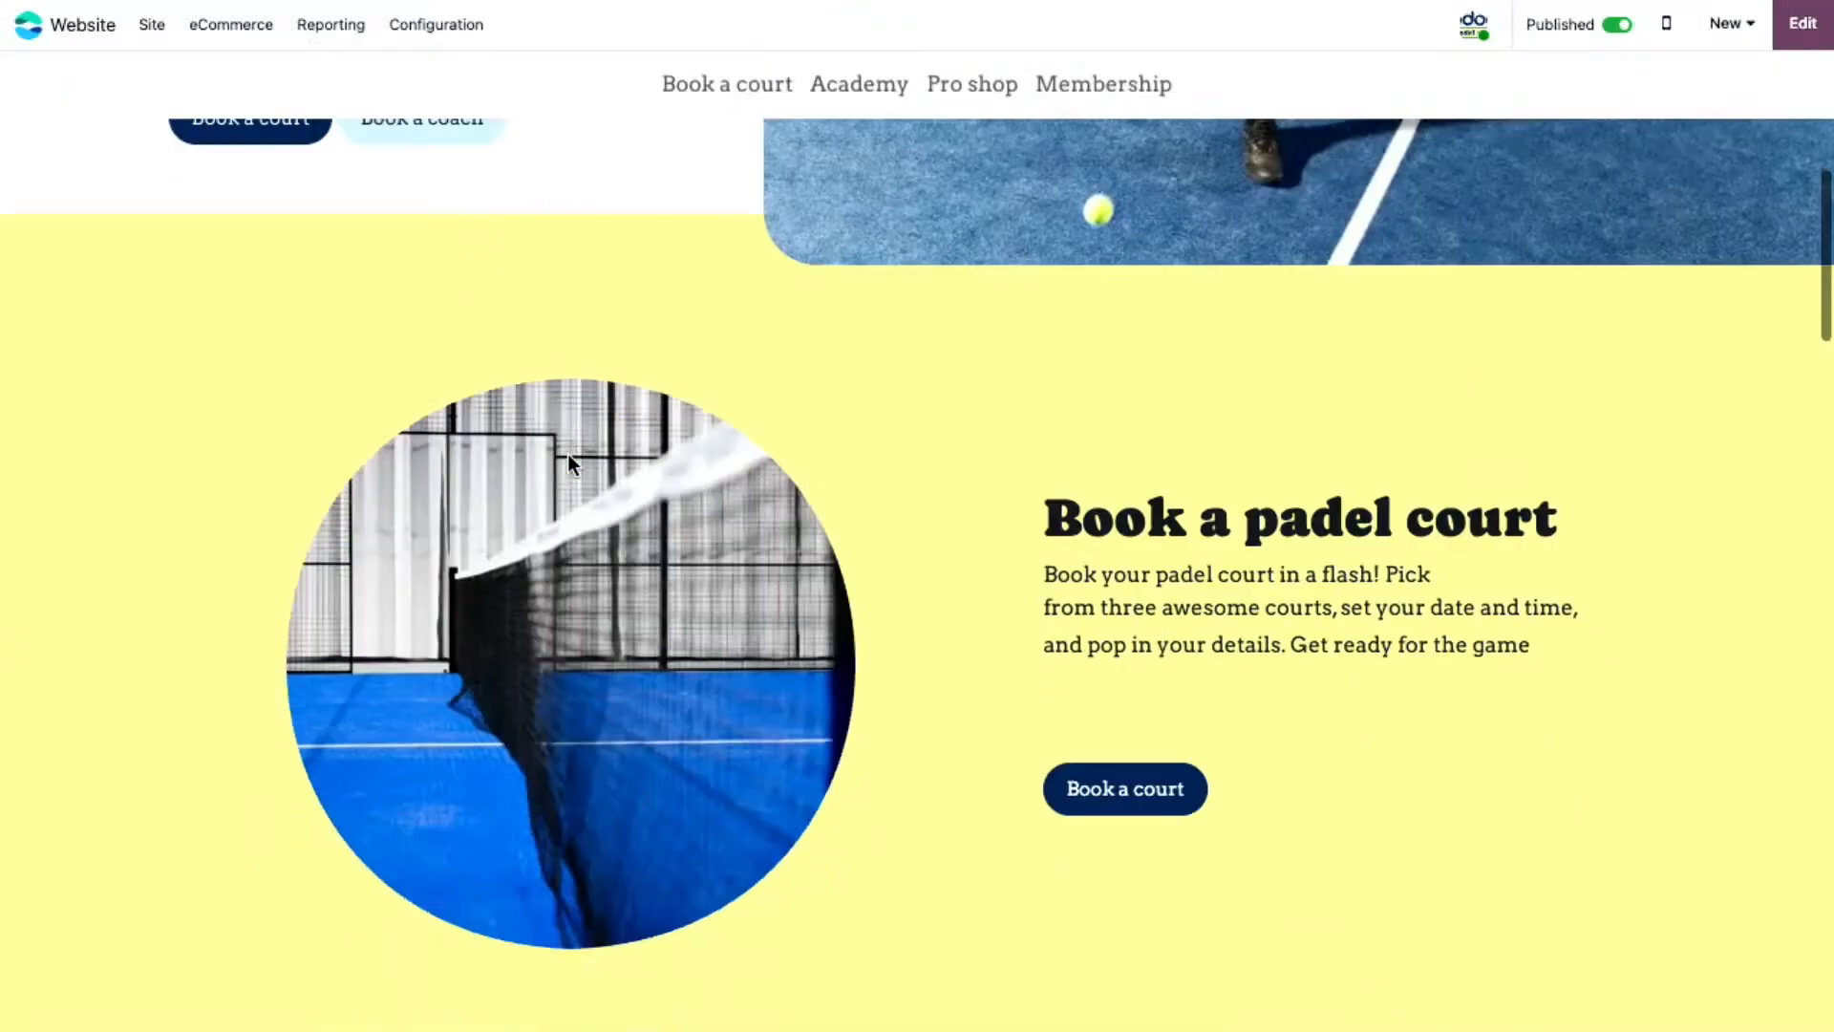
scroll(568, 454, up, 8)
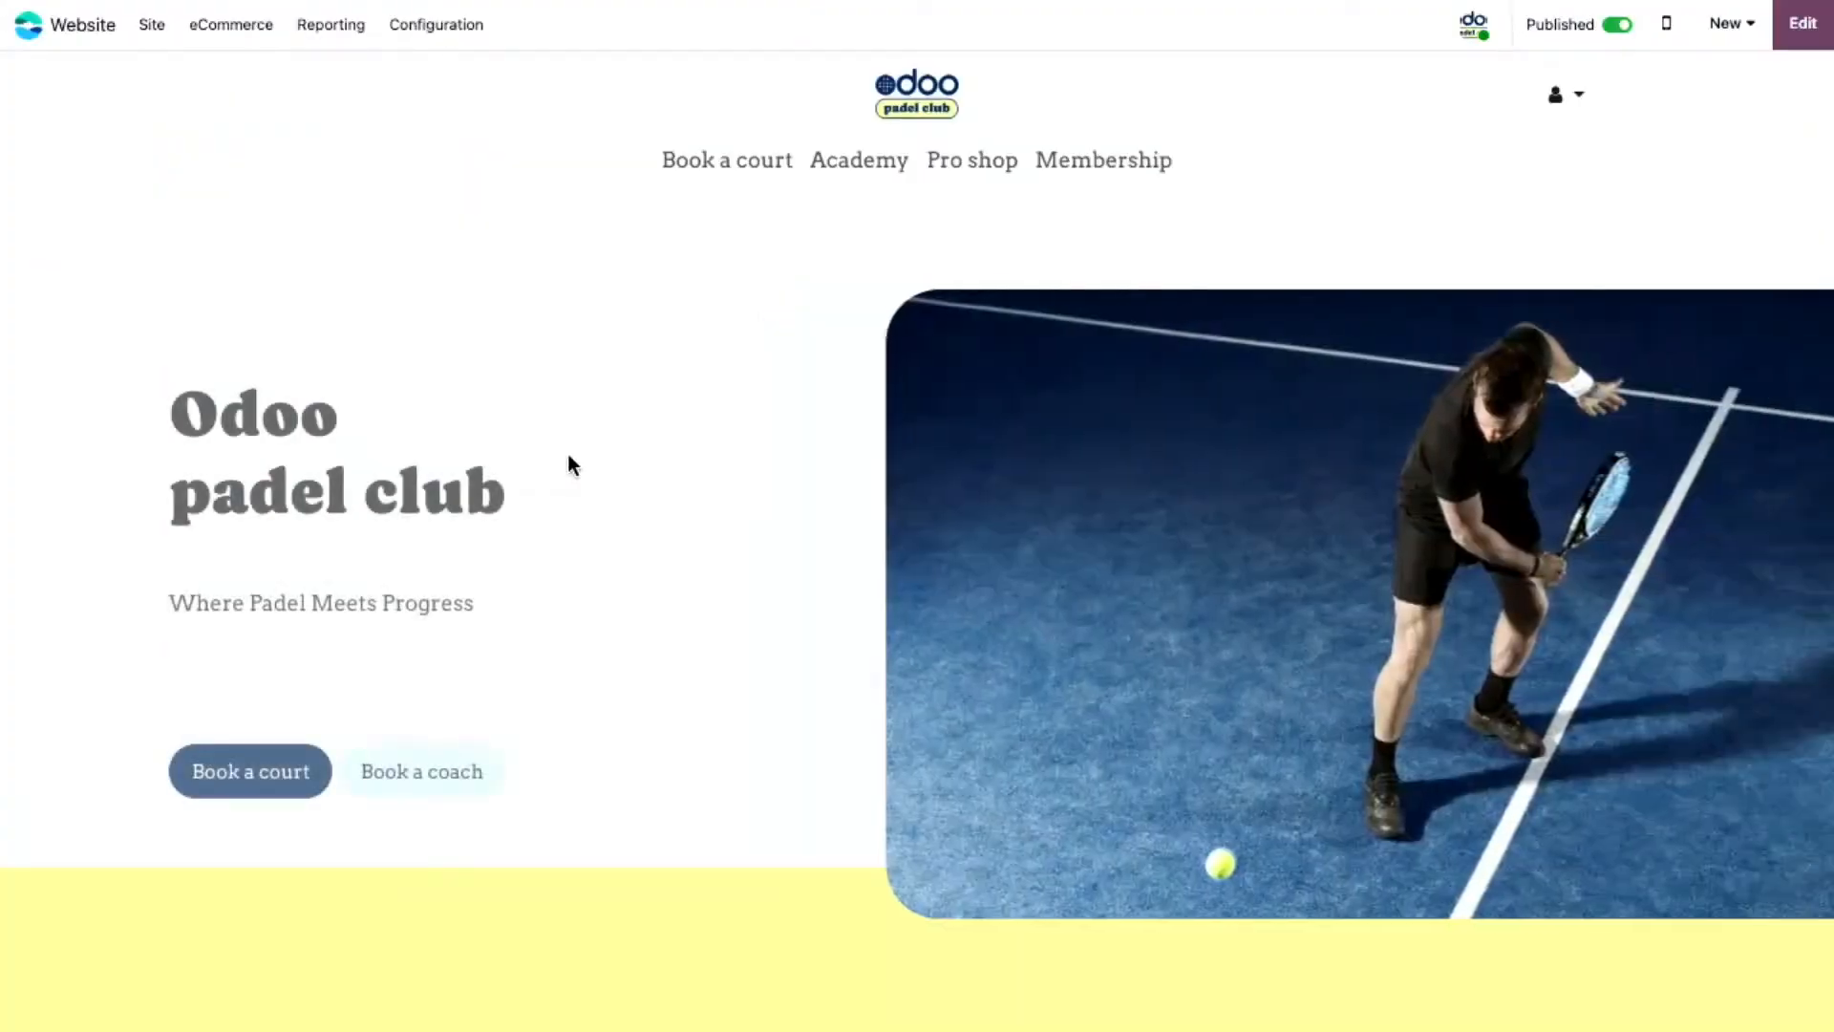
scroll(567, 465, down, 7)
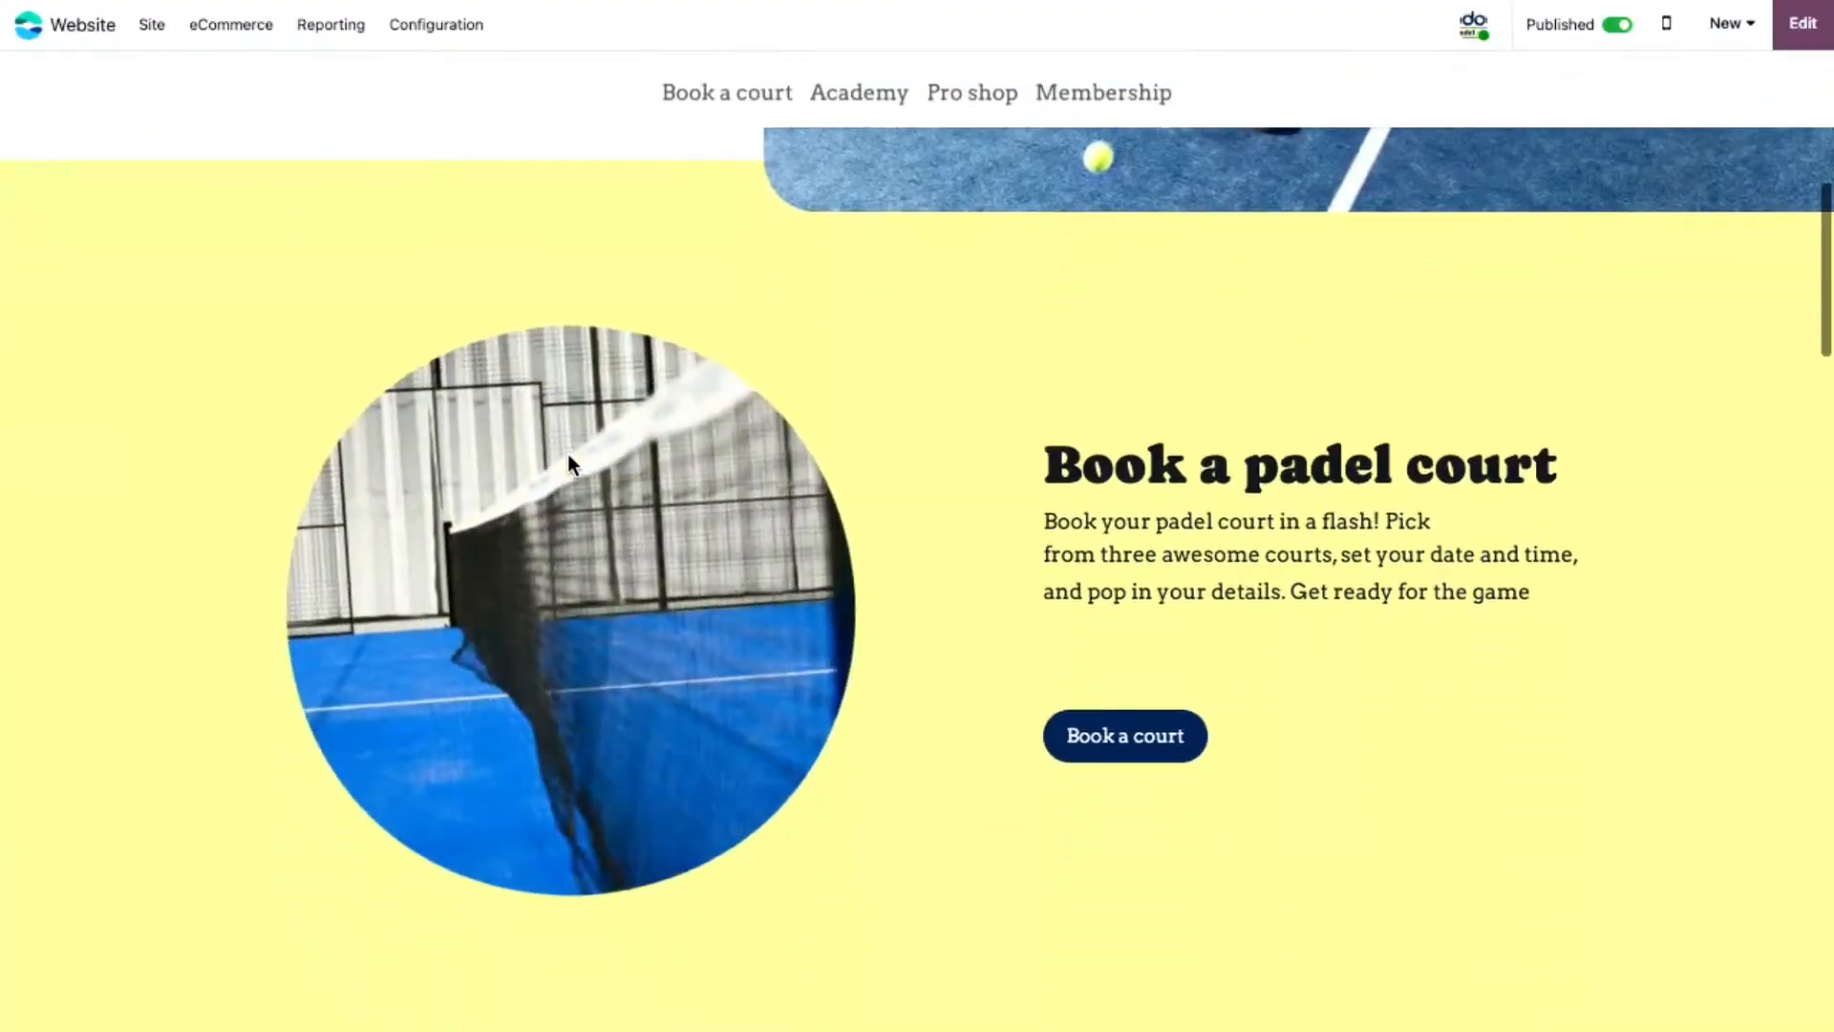
scroll(567, 465, down, 2)
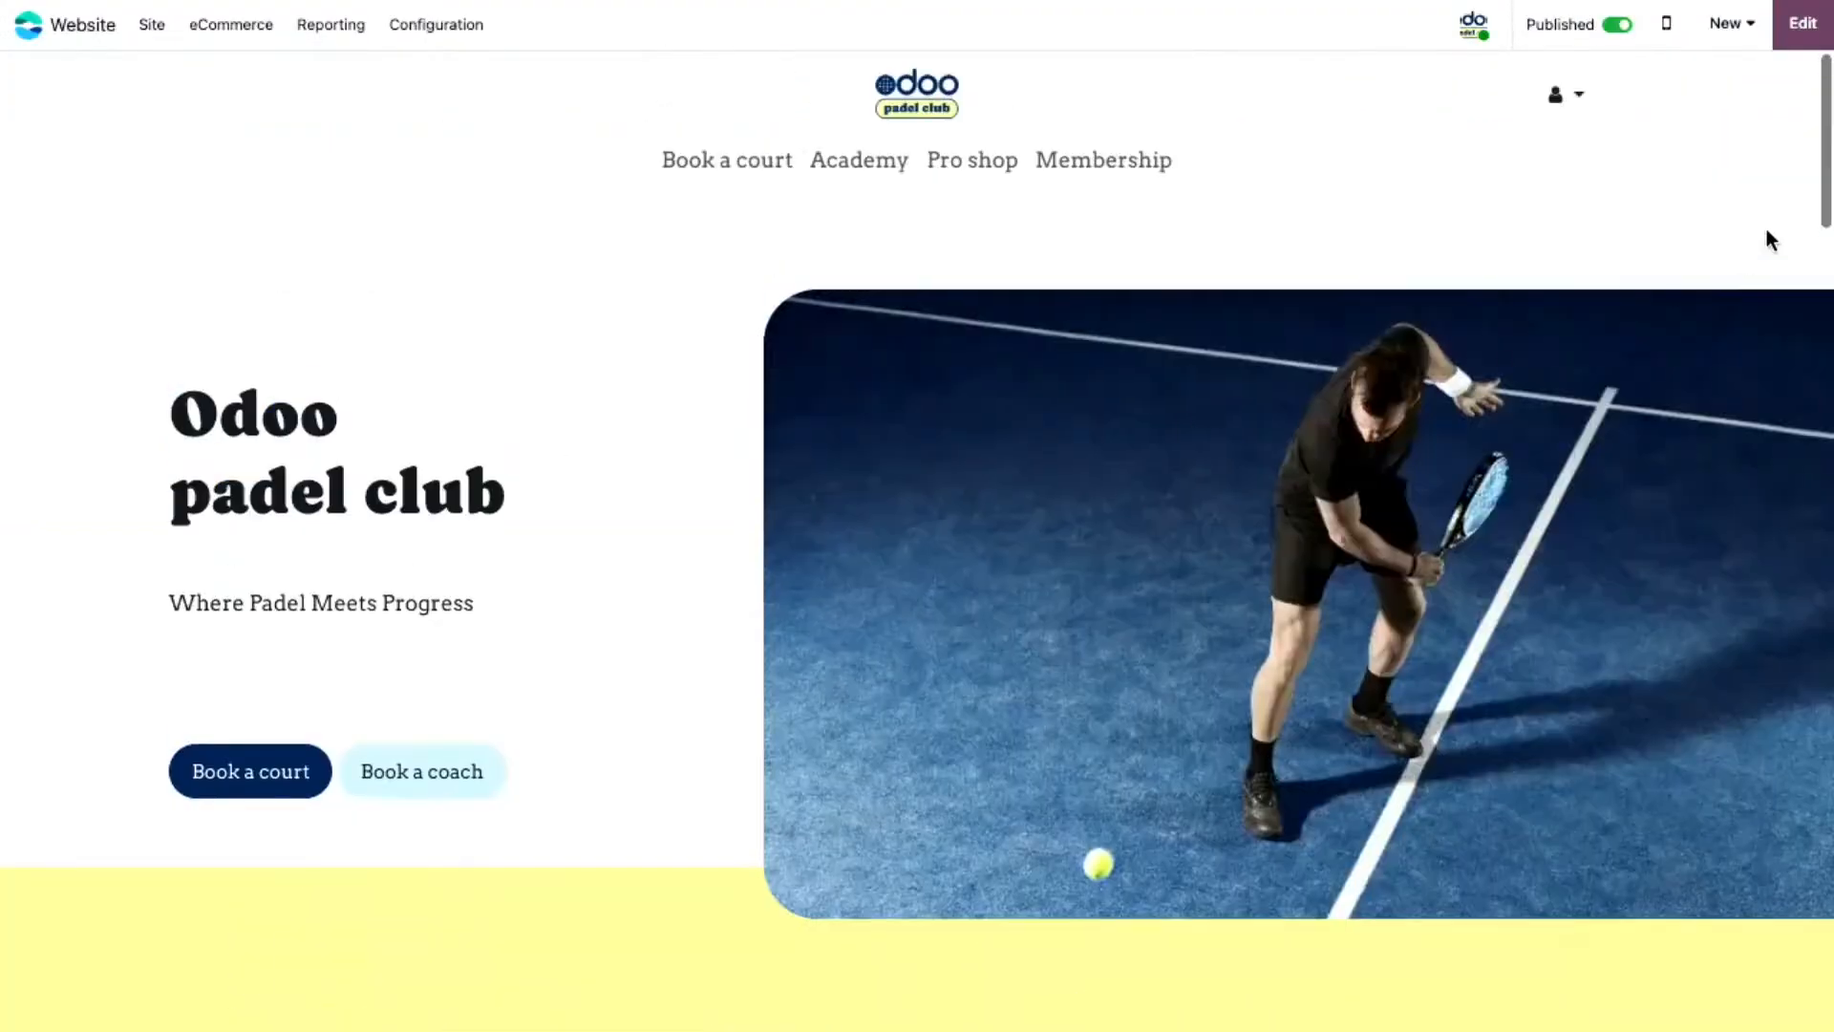
- Reopen the homepage for editing and apply the Freehand 3 highlight to the word "club" in the hero title
click(1804, 24)
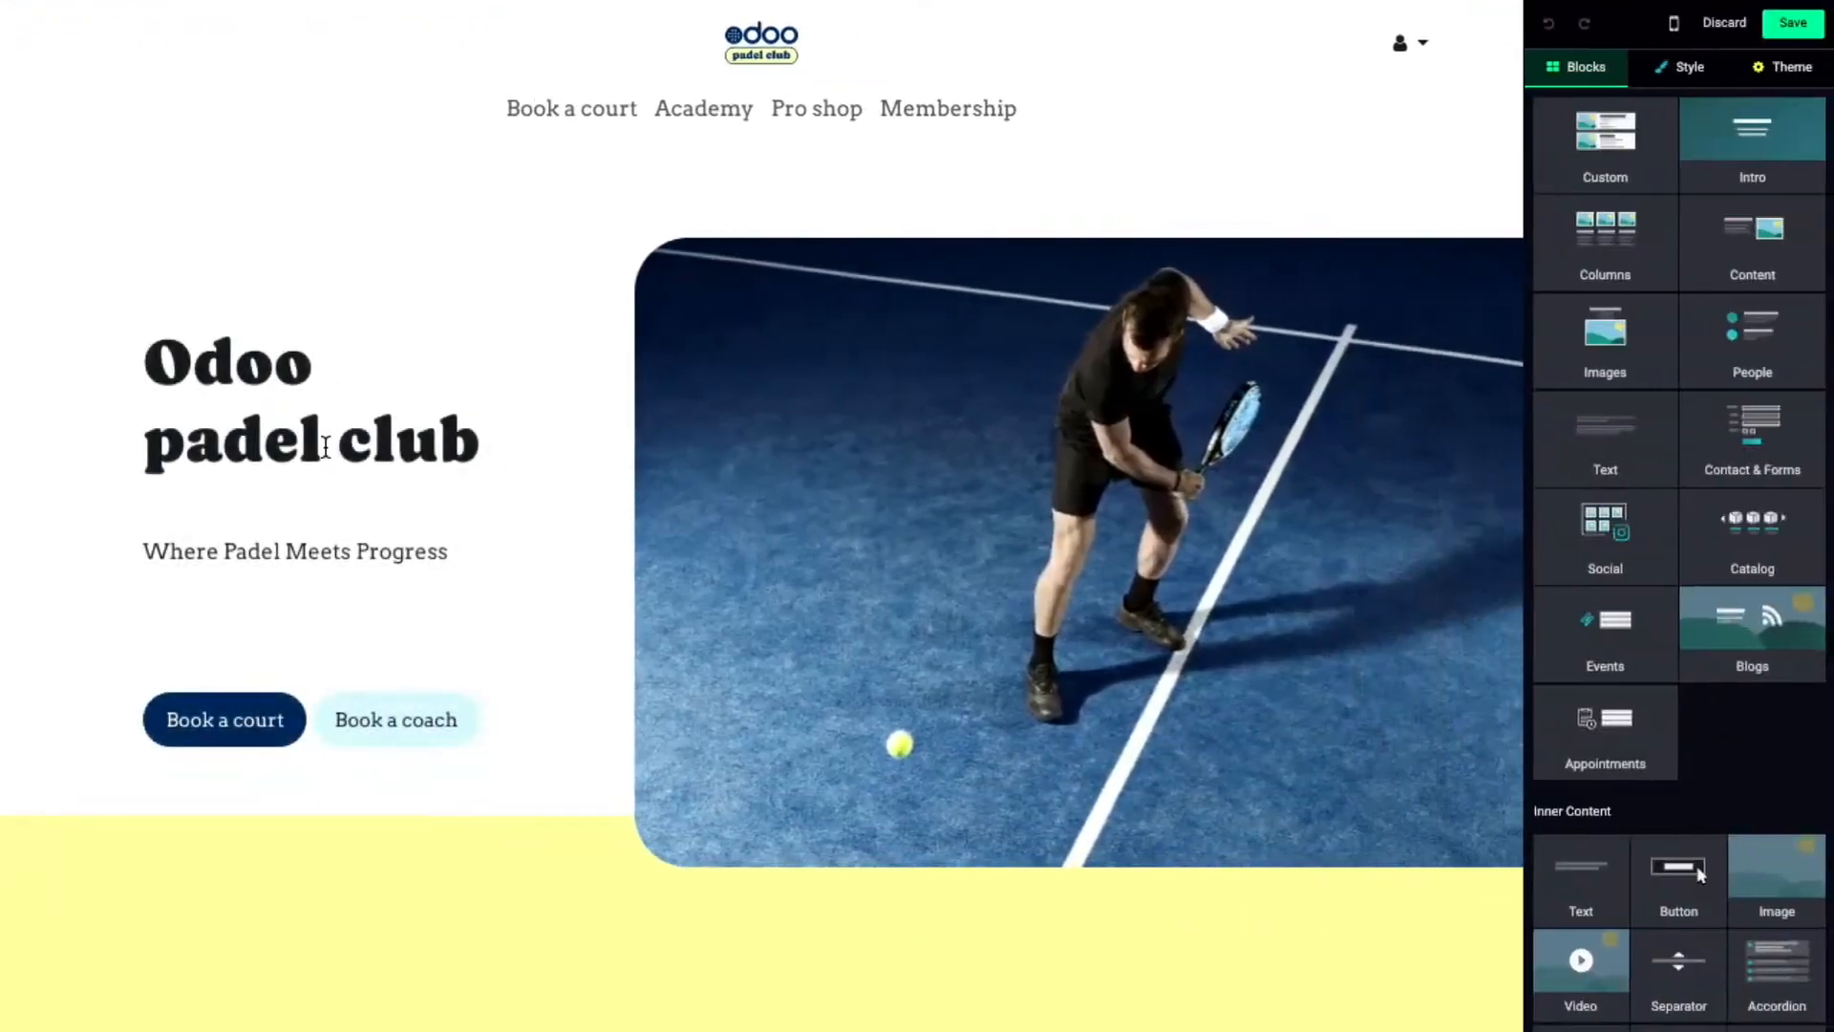
double_click(413, 437)
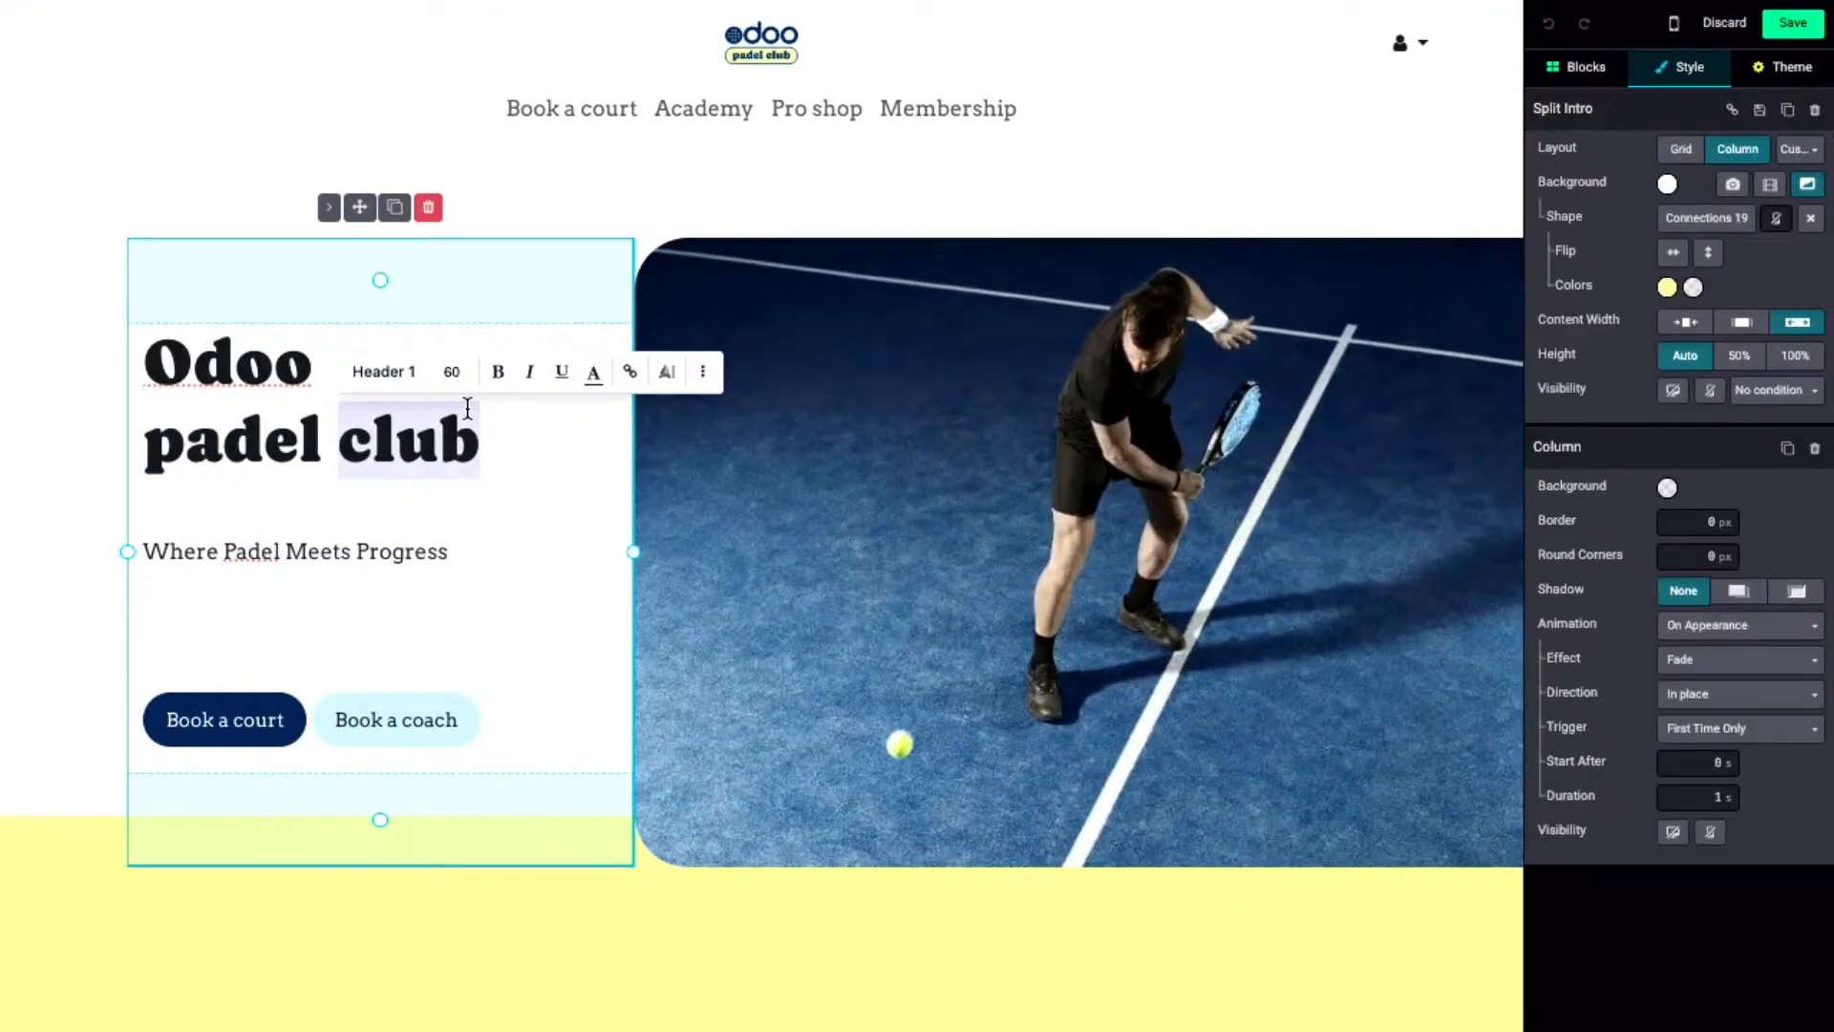
click(694, 371)
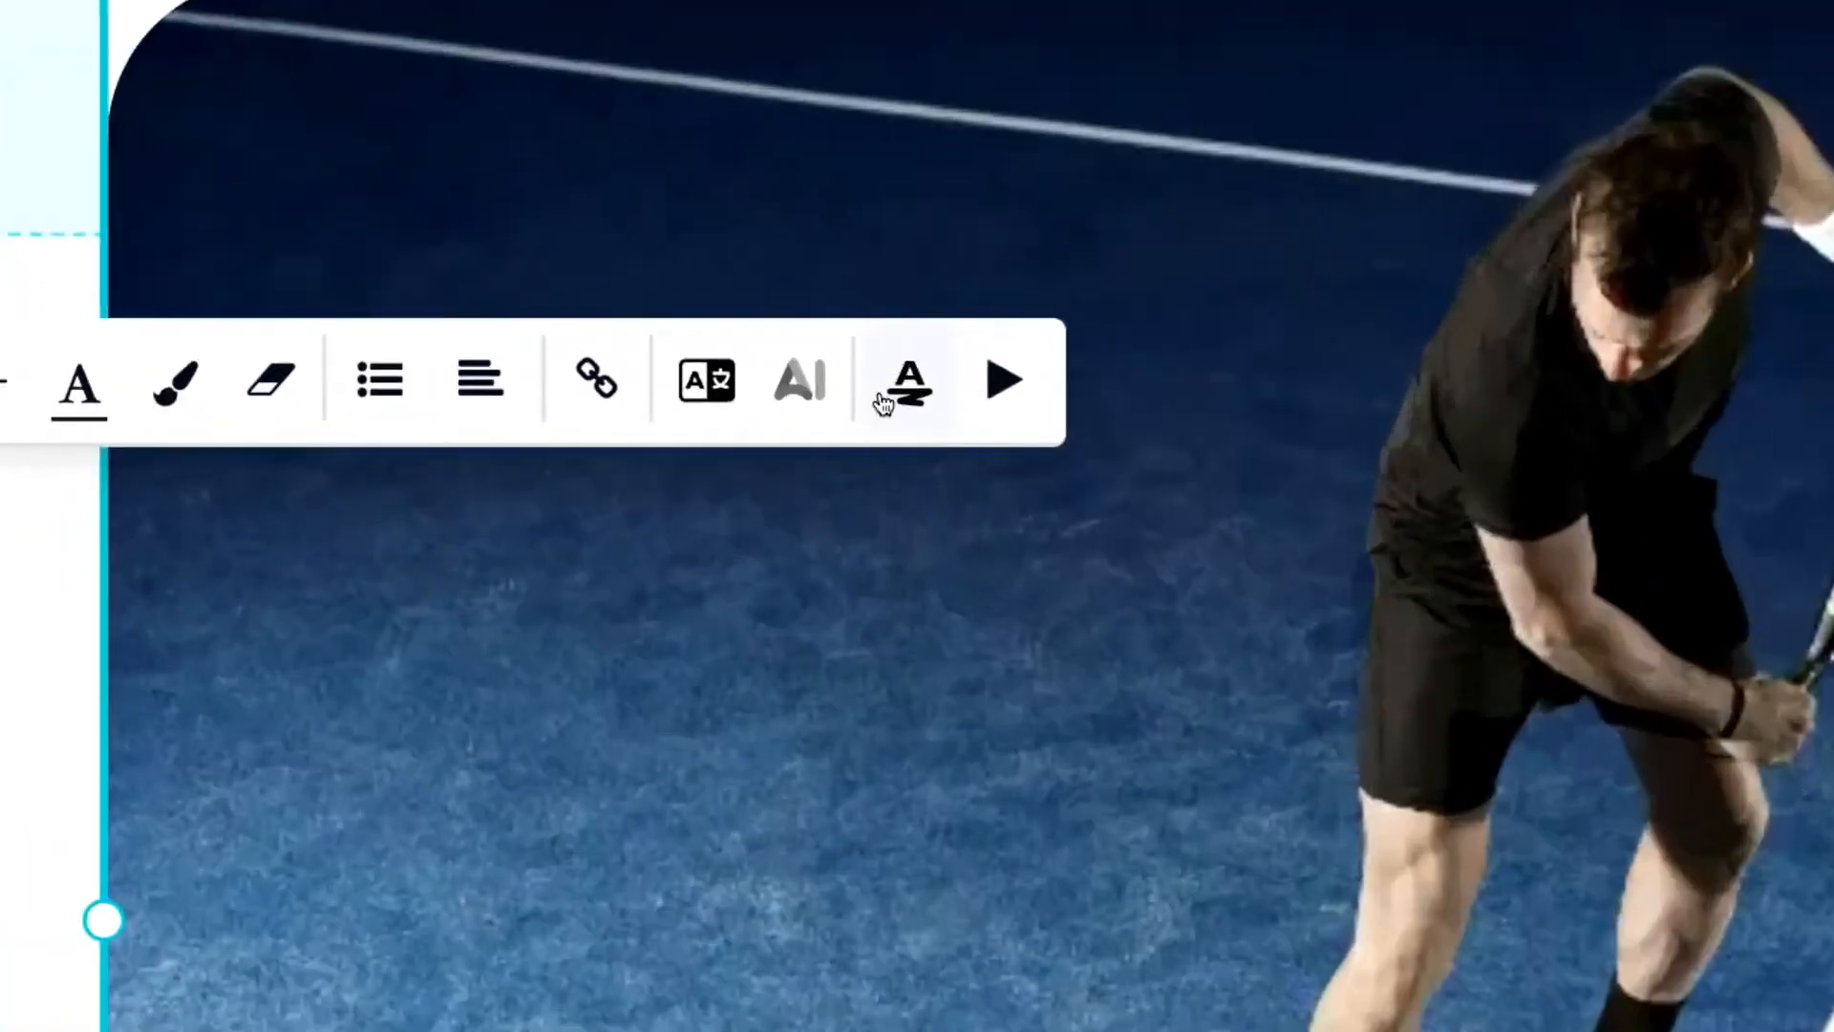
click(901, 374)
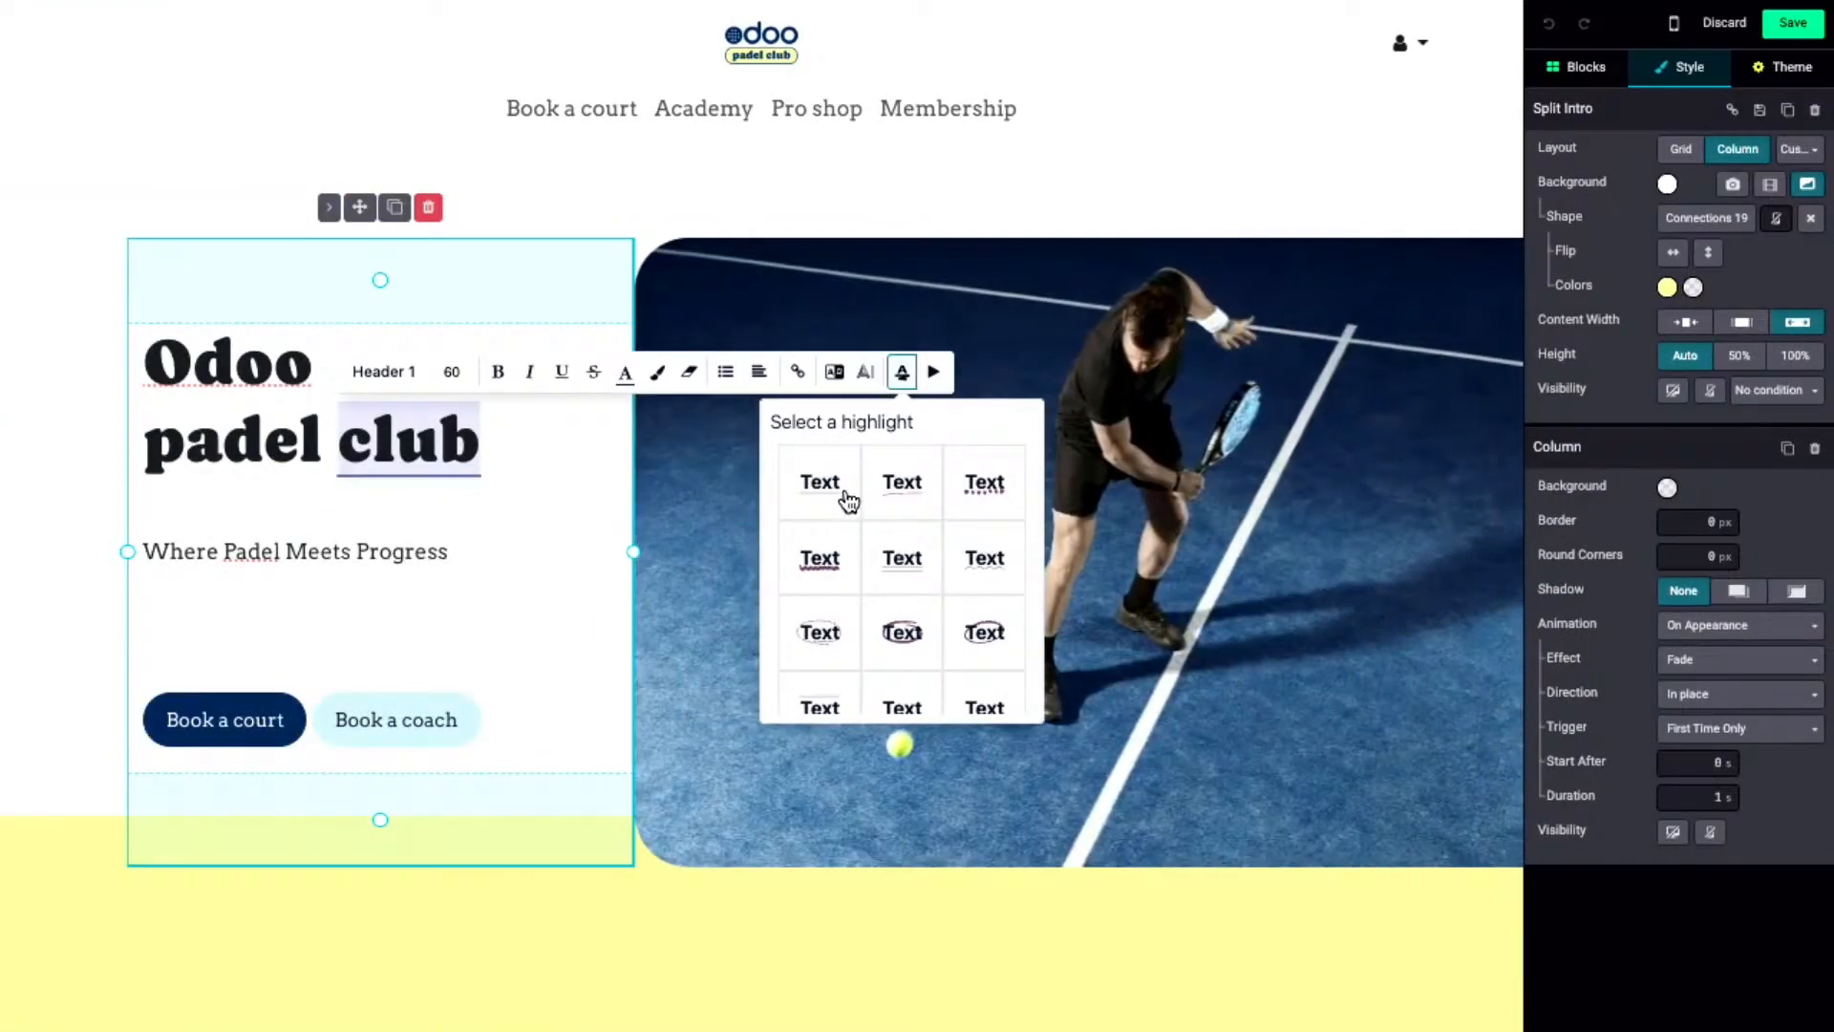
click(837, 548)
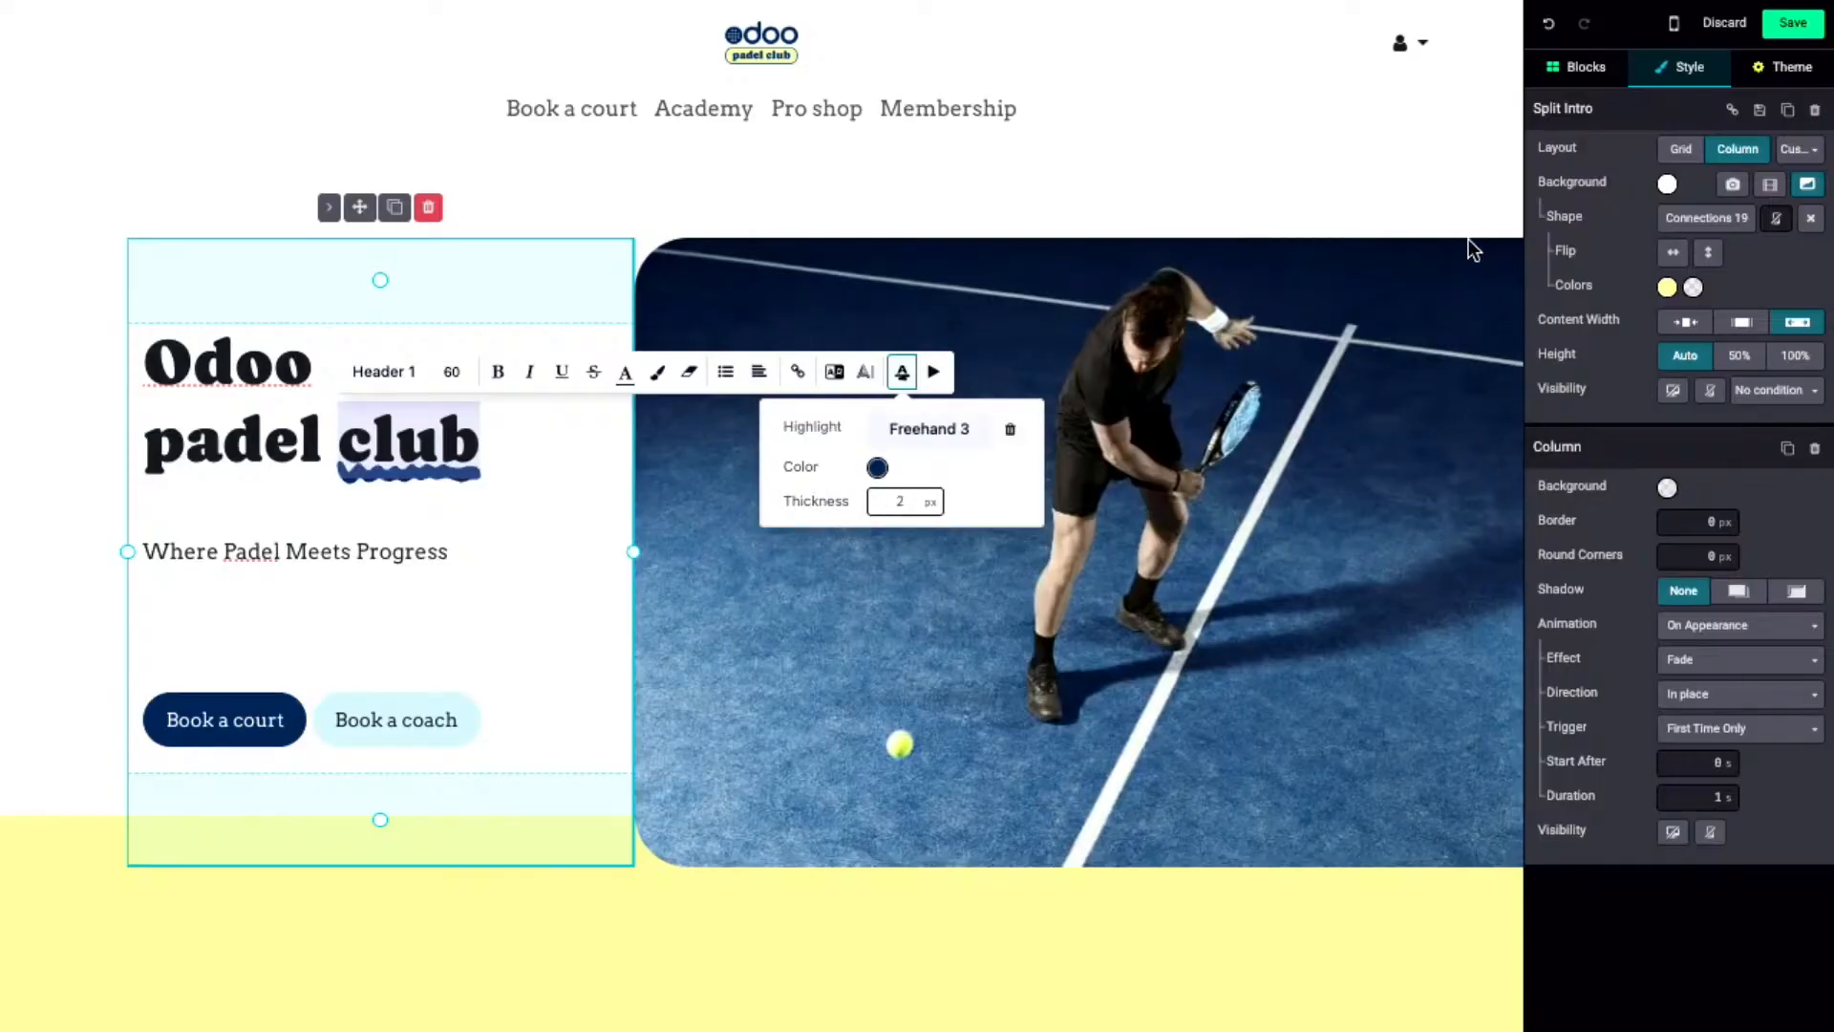
- Save the page and review the homepage from the hero down to the Padel pro shop section
click(1795, 23)
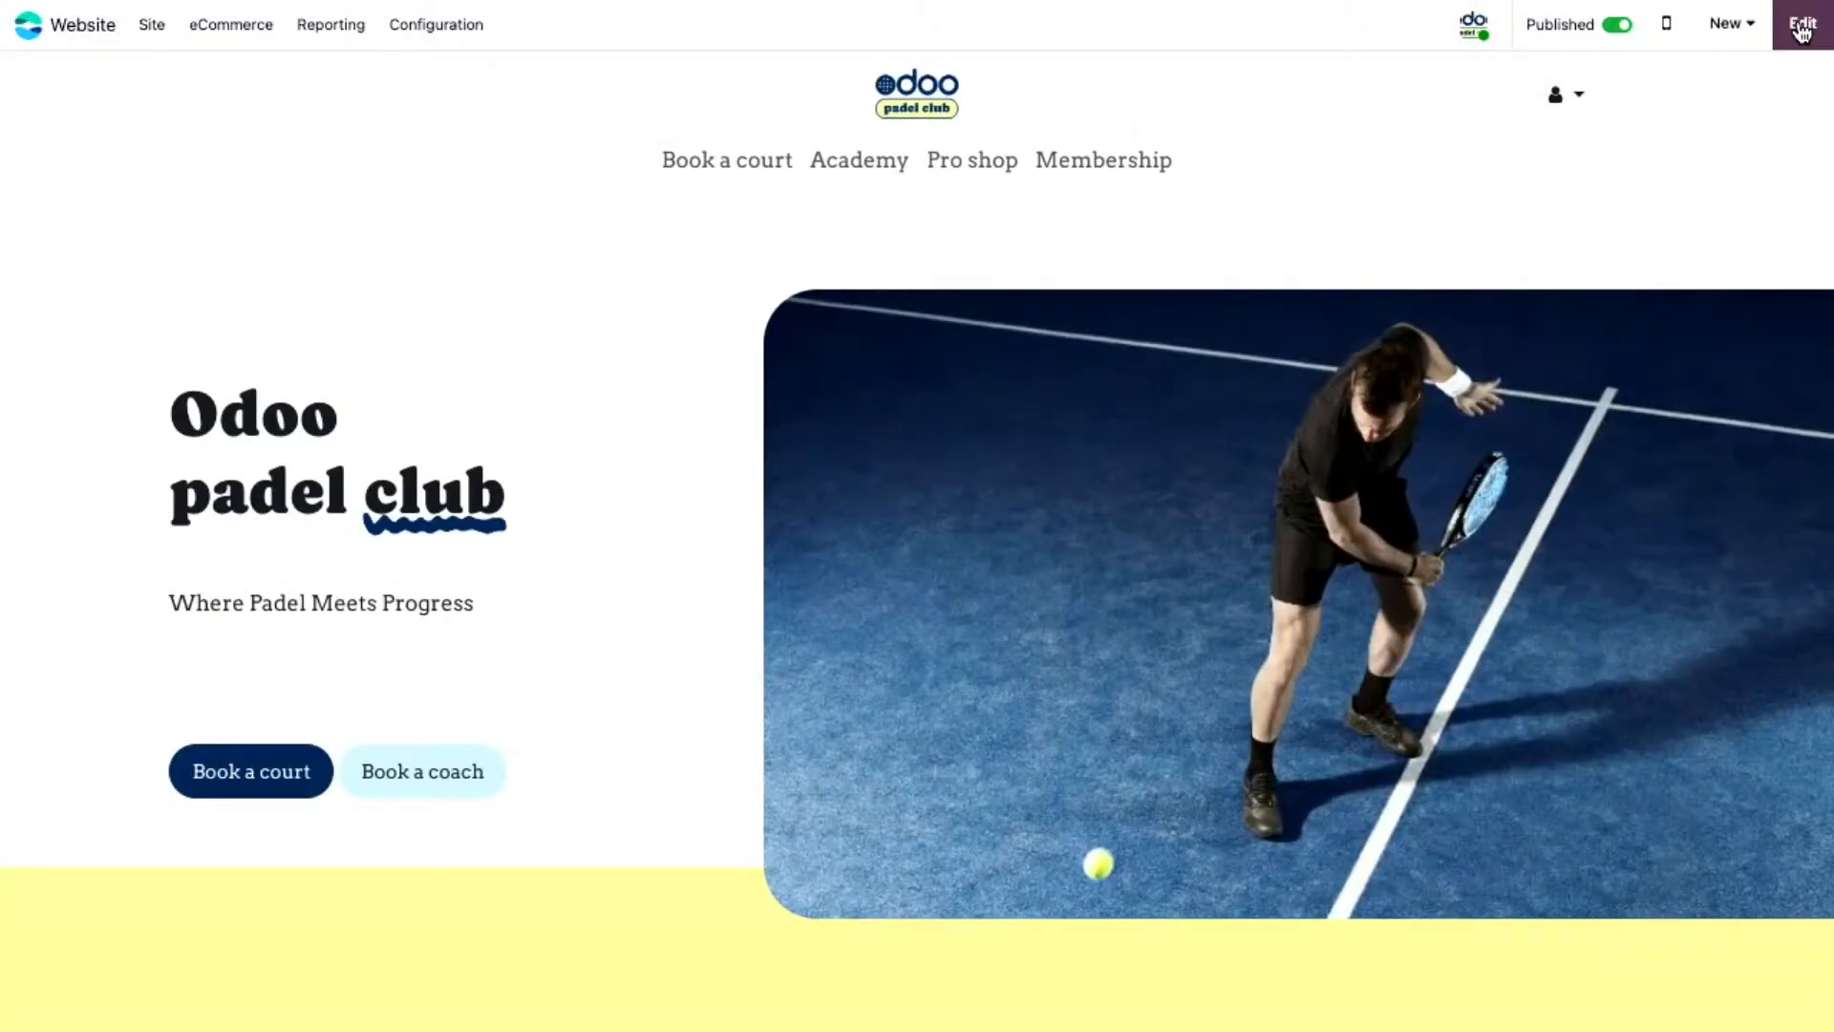
scroll(618, 341, down, 15)
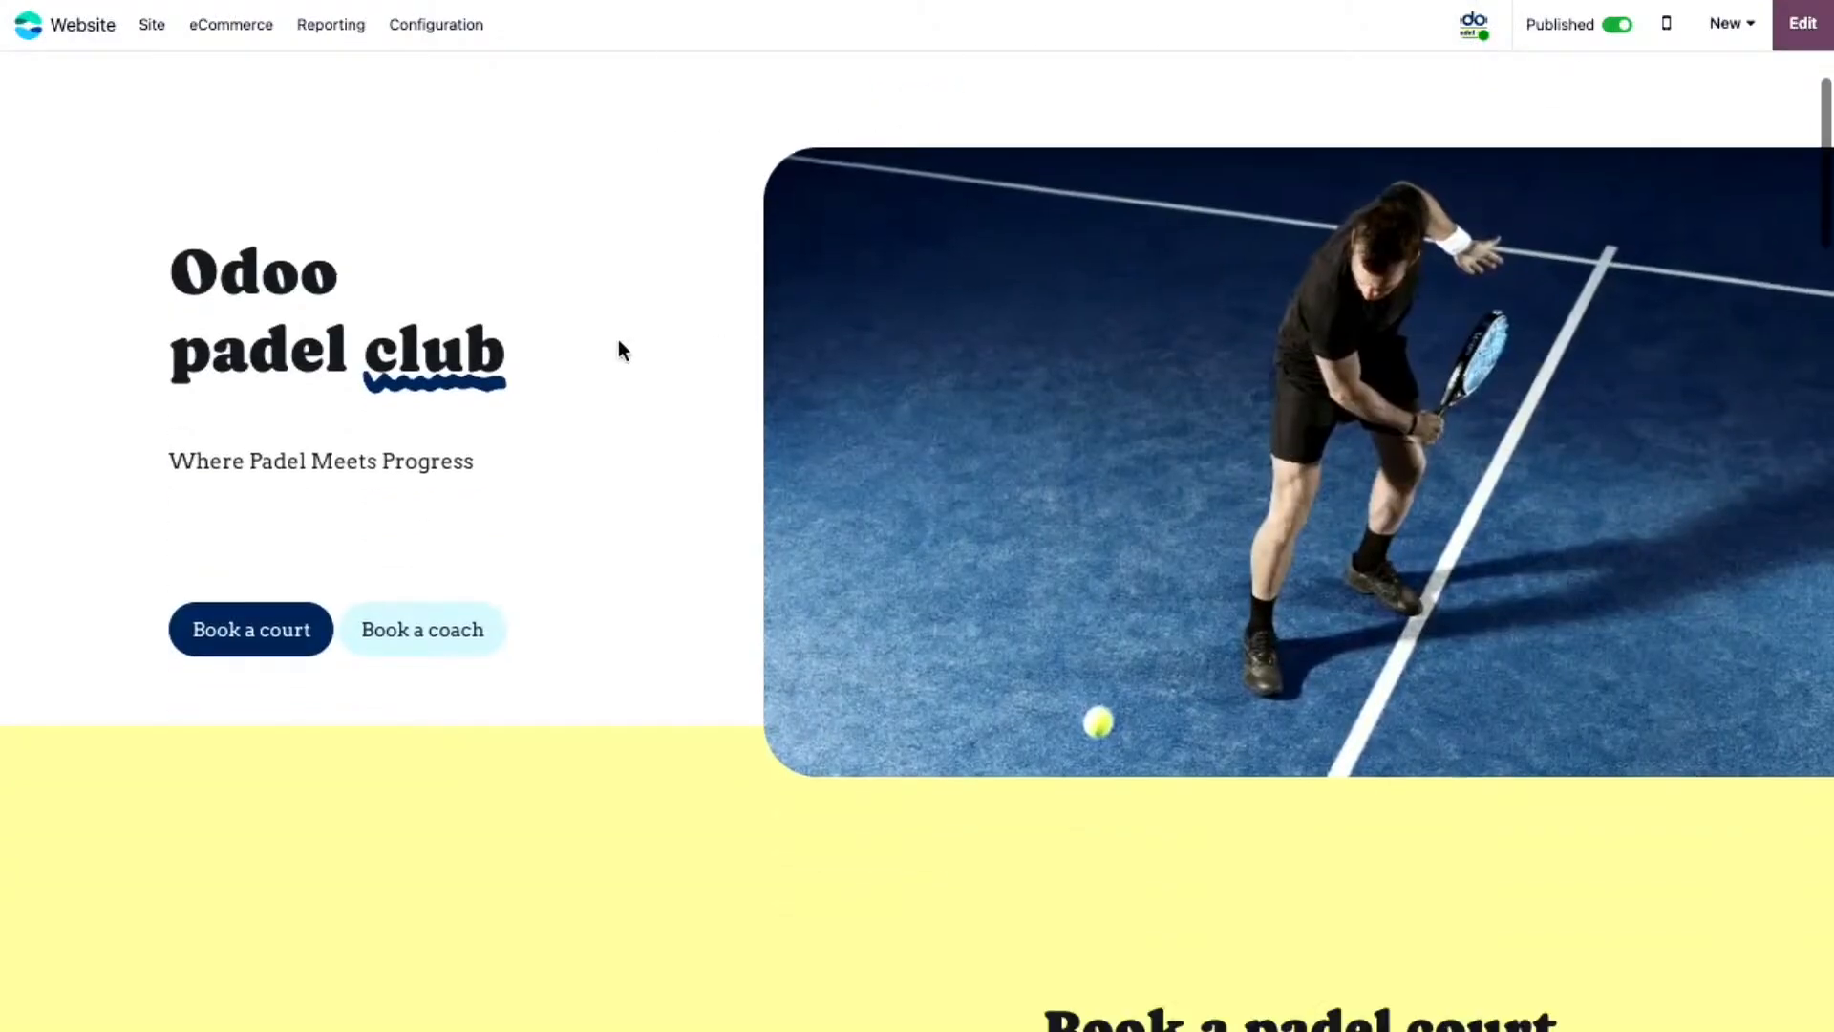
scroll(618, 341, down, 15)
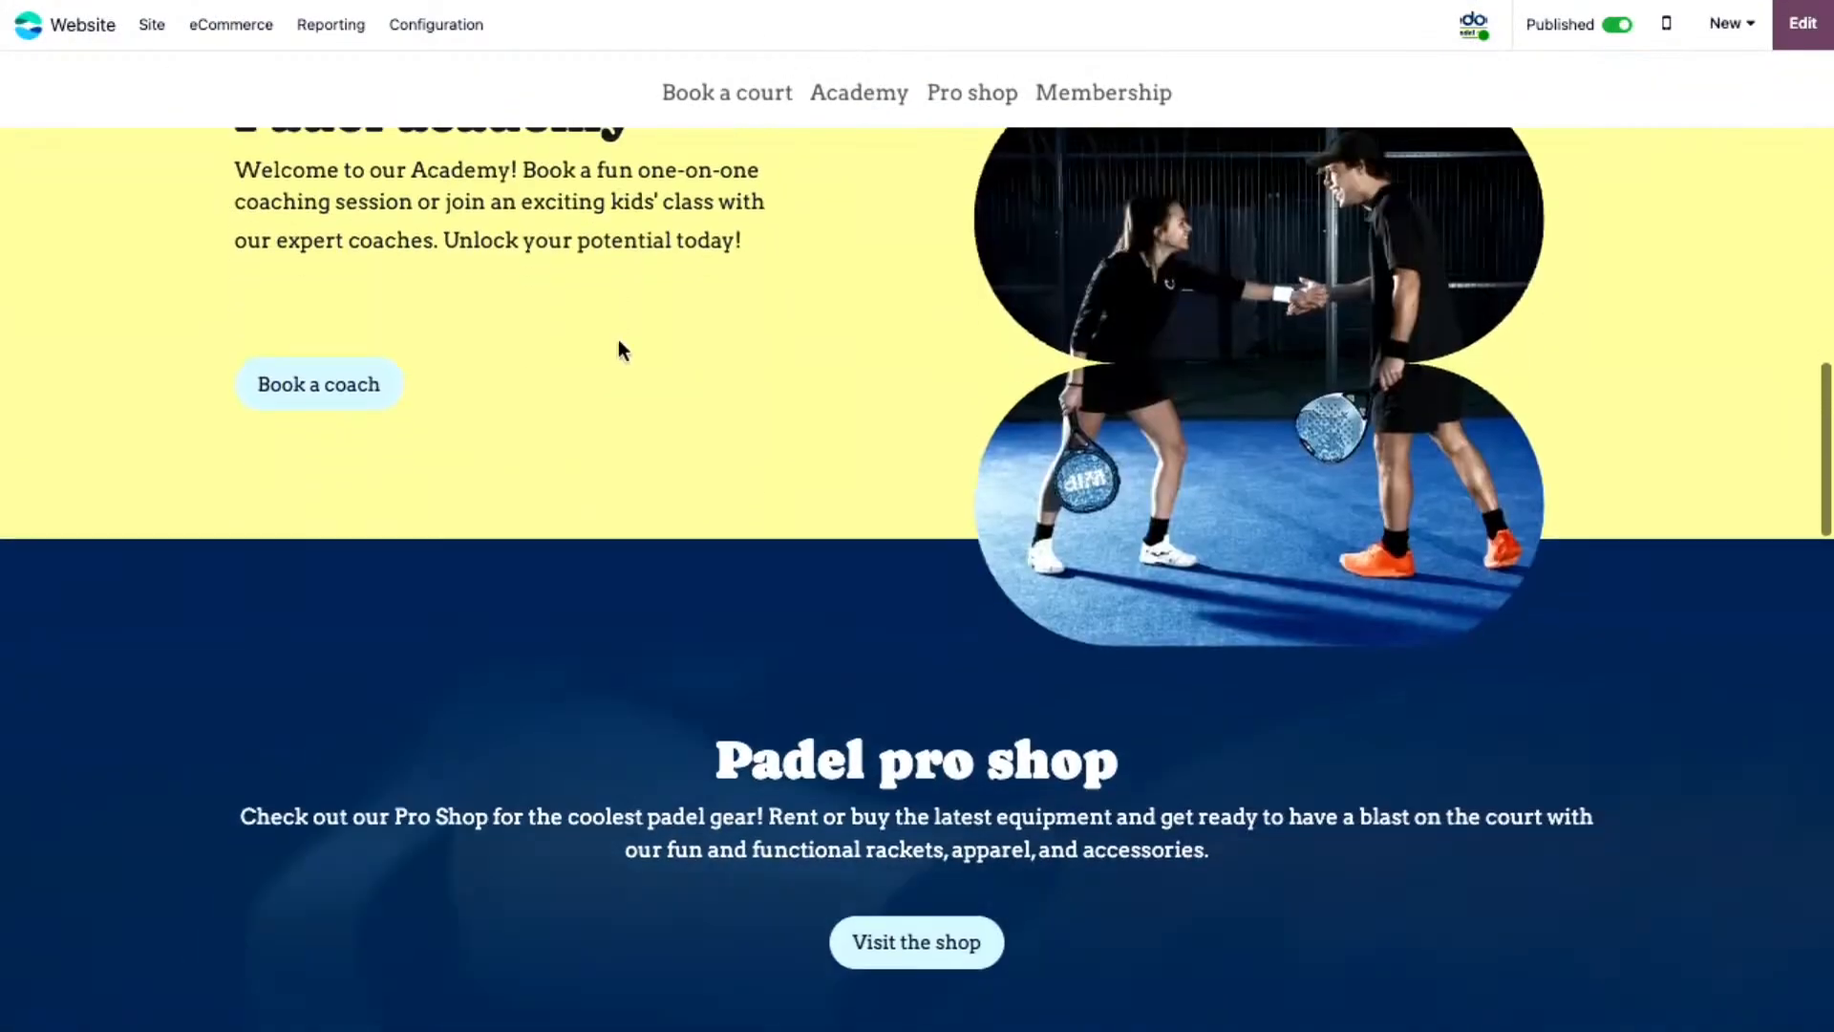
scroll(621, 353, up, 20)
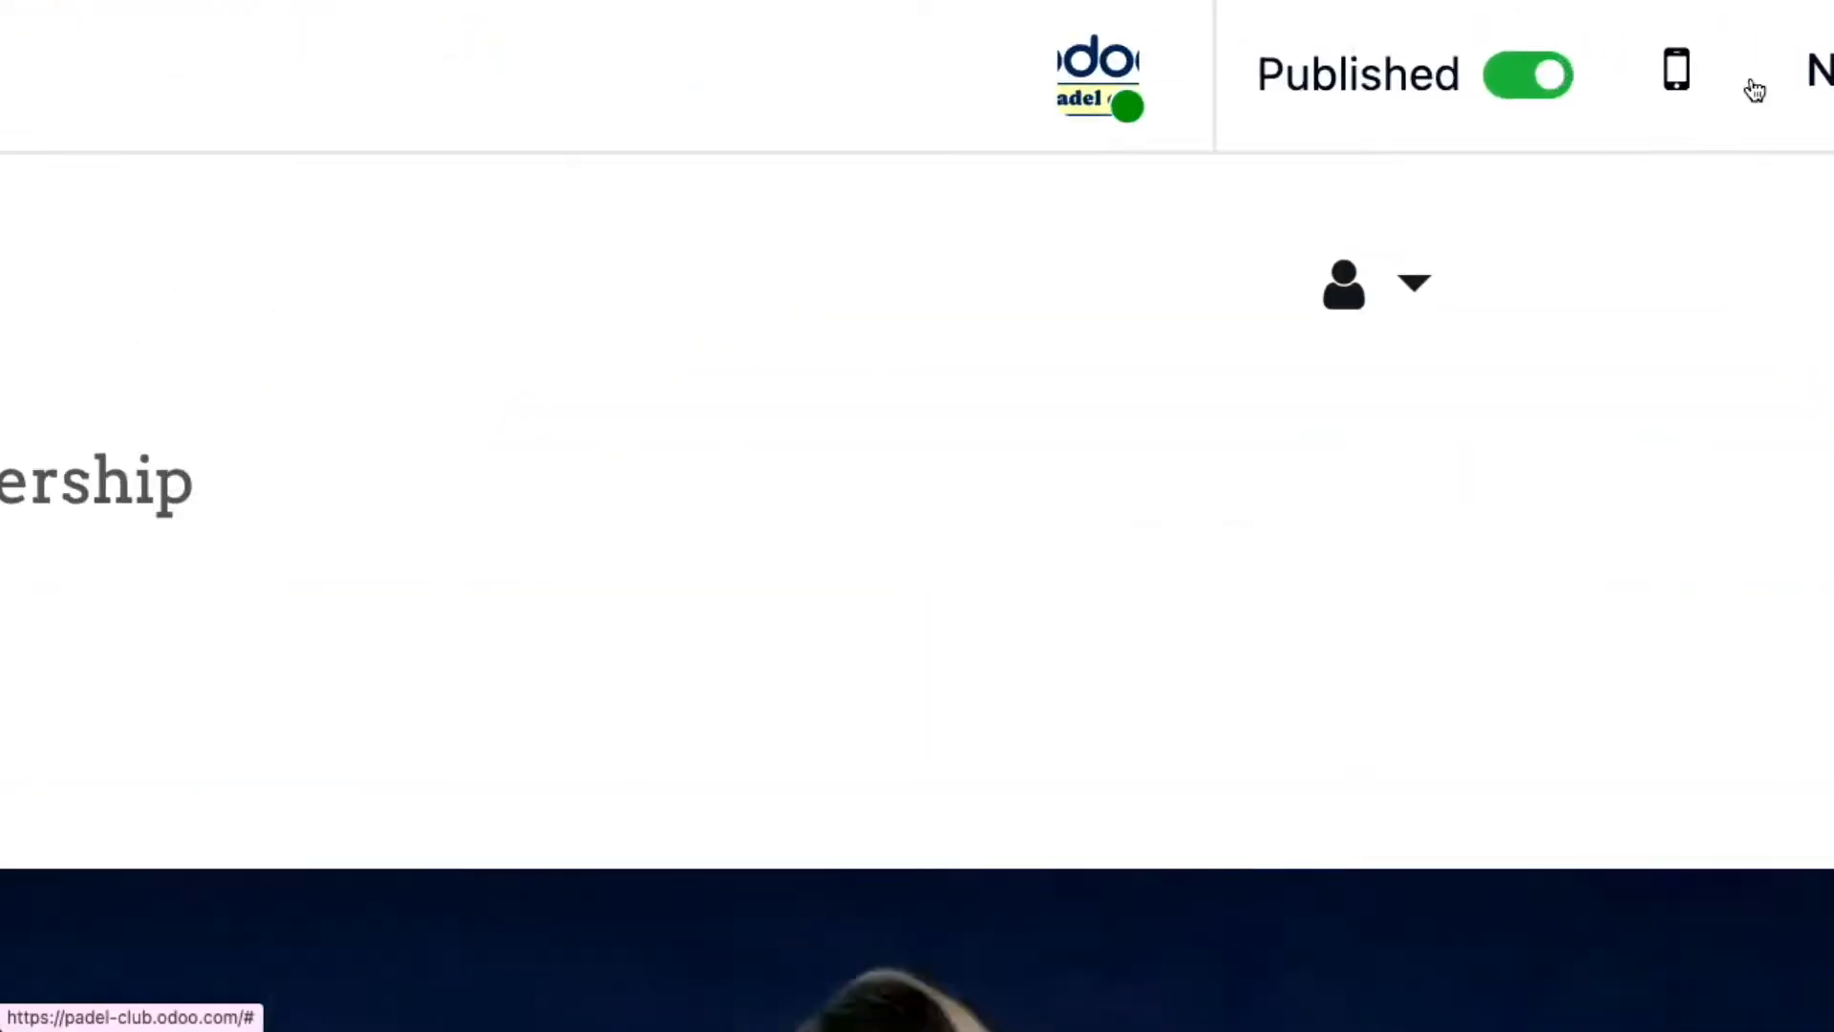
- Switch the homepage to the mobile preview and check the hero and court booking content
click(1679, 74)
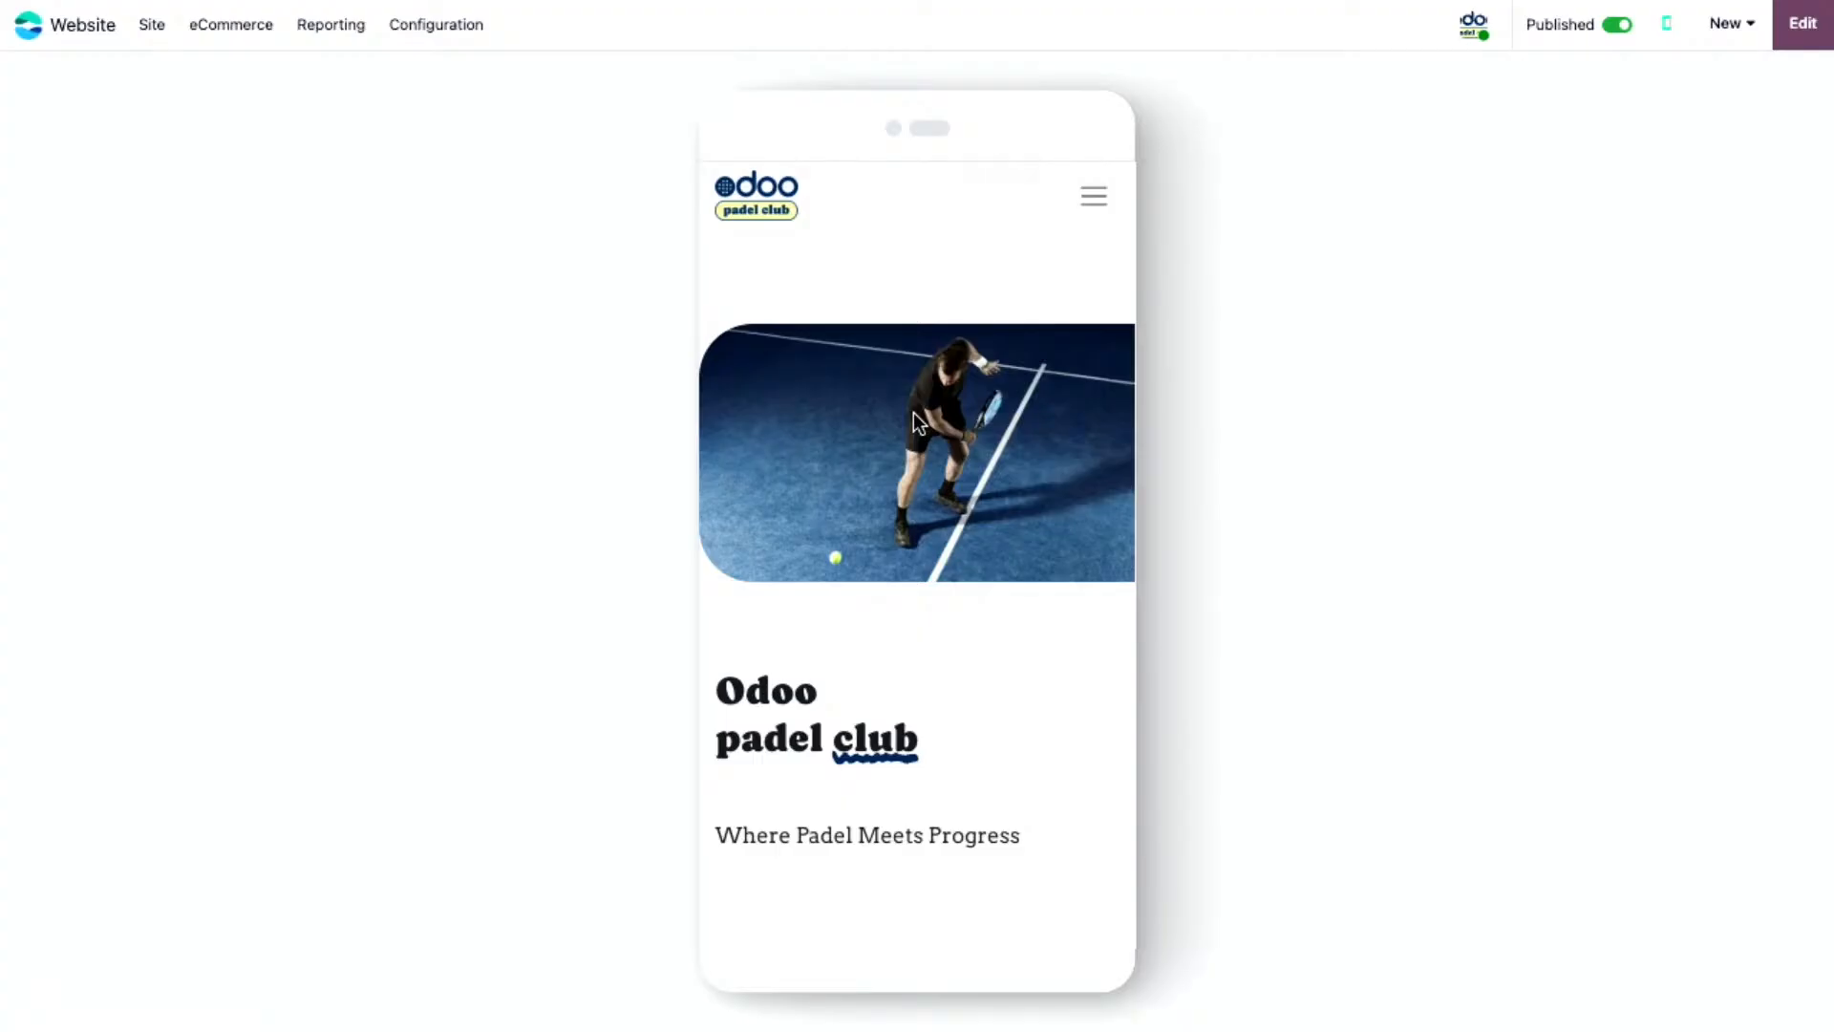
scroll(914, 414, down, 4)
scroll(914, 413, up, 4)
scroll(913, 410, down, 7)
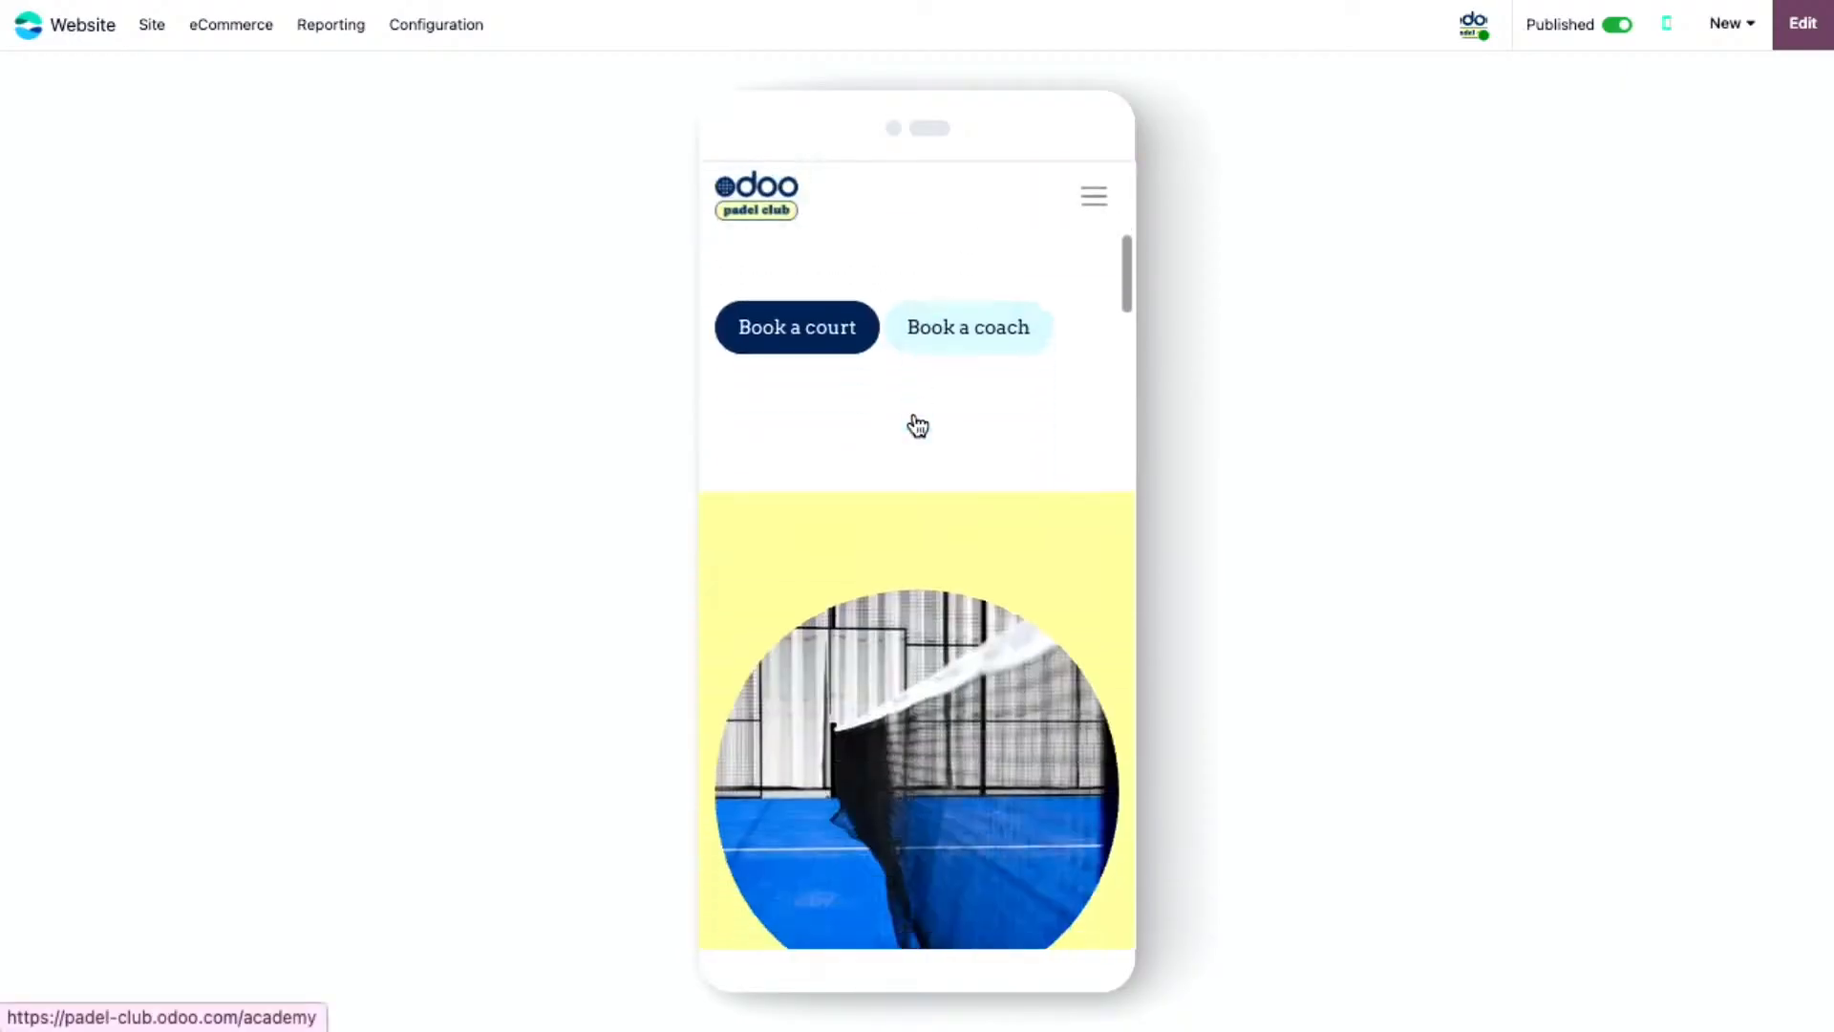
scroll(915, 421, up, 6)
scroll(913, 411, up, 1)
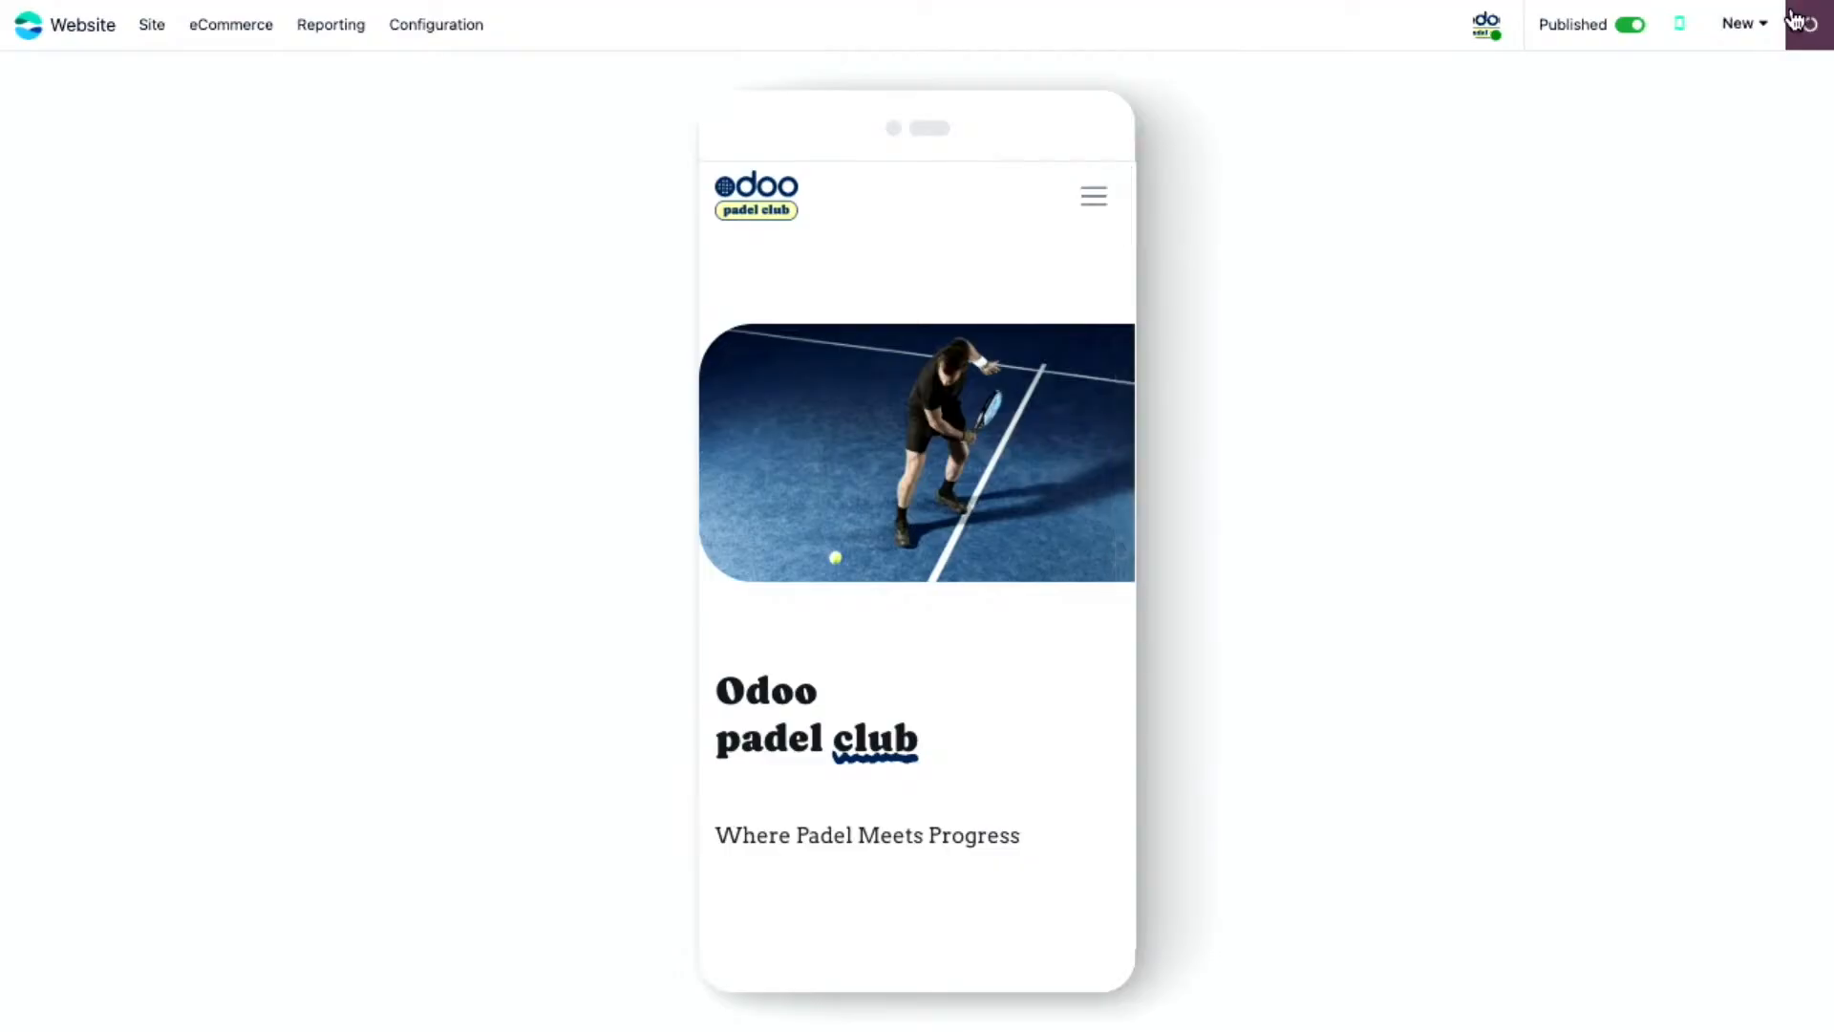
- Edit the homepage in mobile view, duplicating the hero section and deleting the player image column from one copy
click(1801, 23)
click(792, 229)
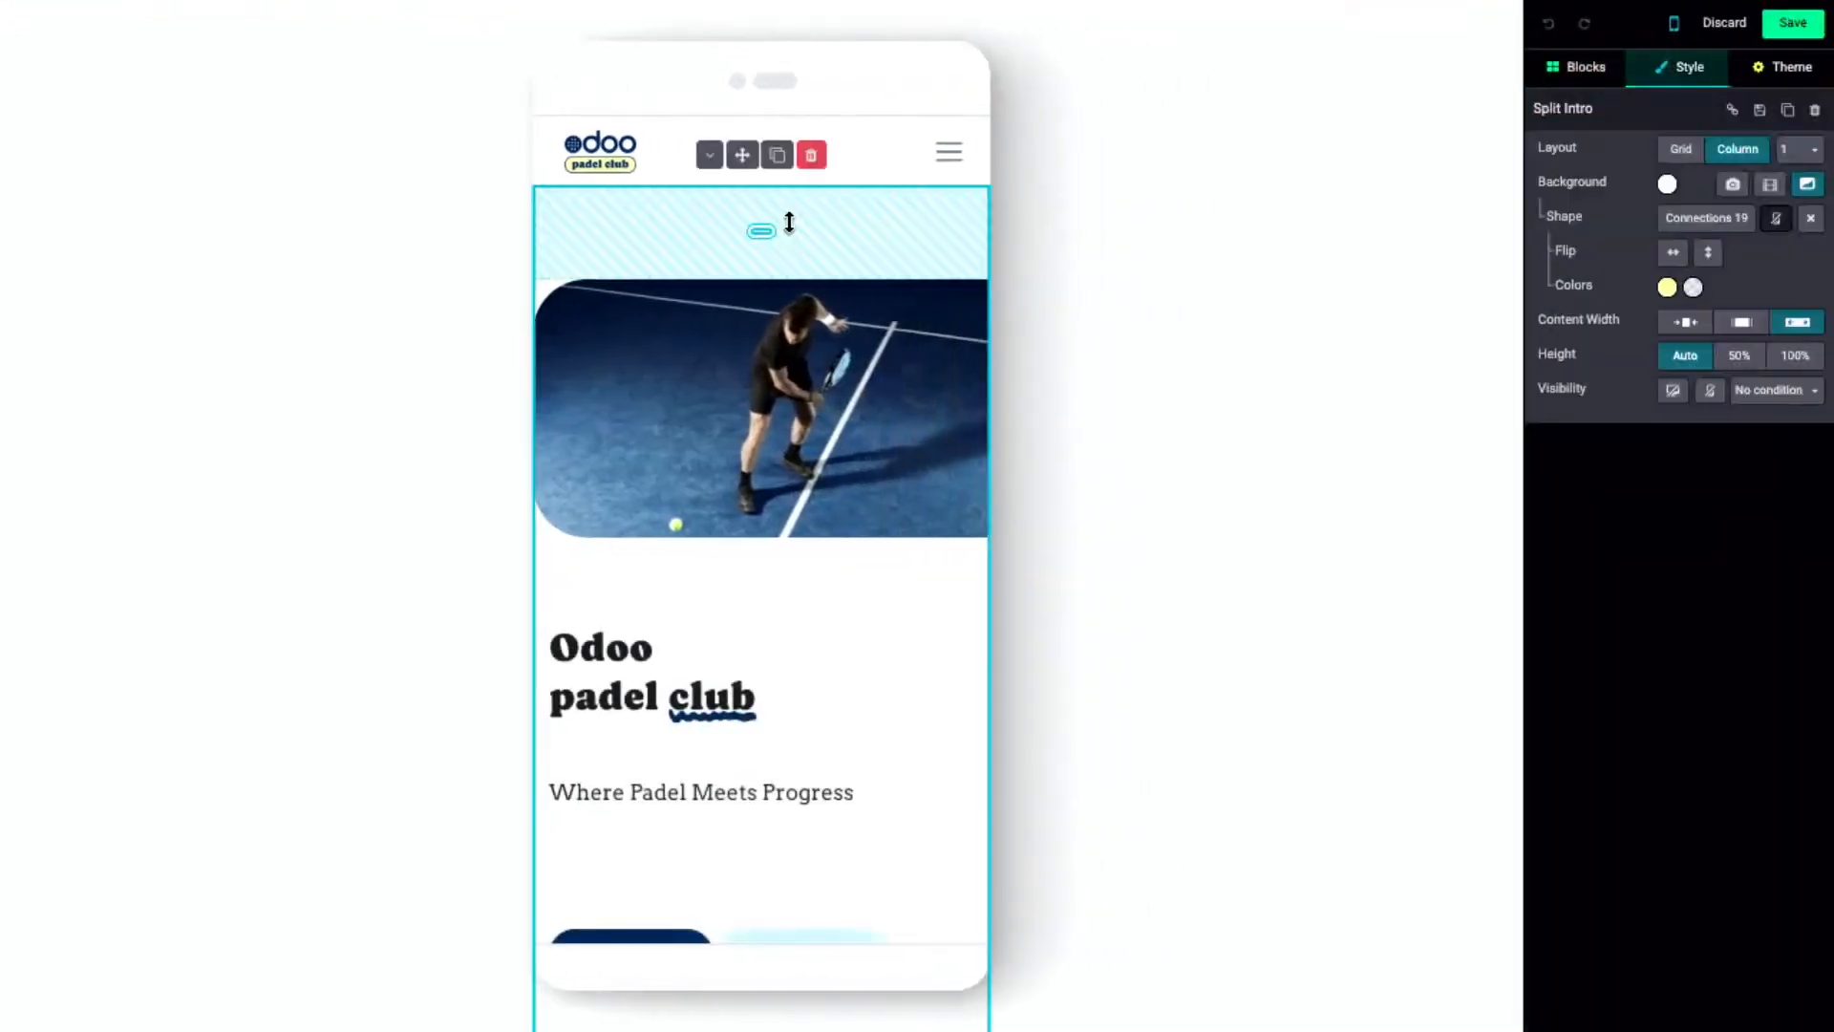
click(776, 157)
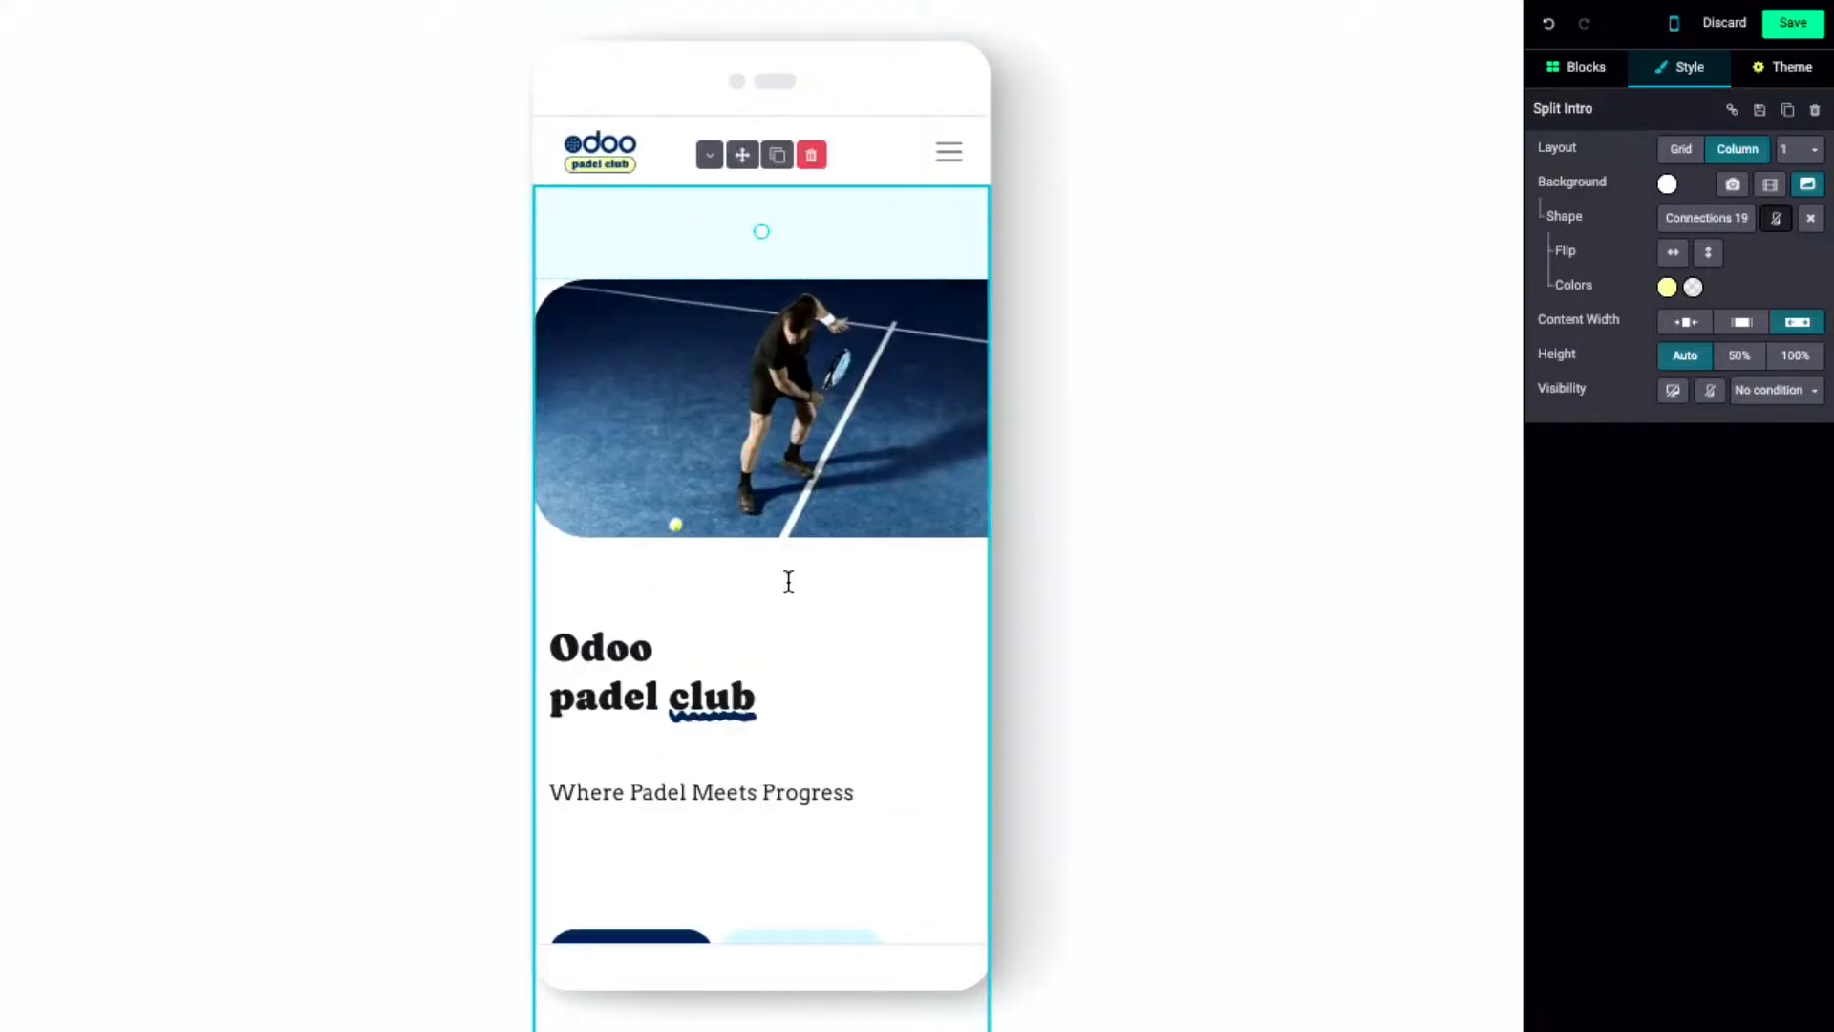
click(753, 392)
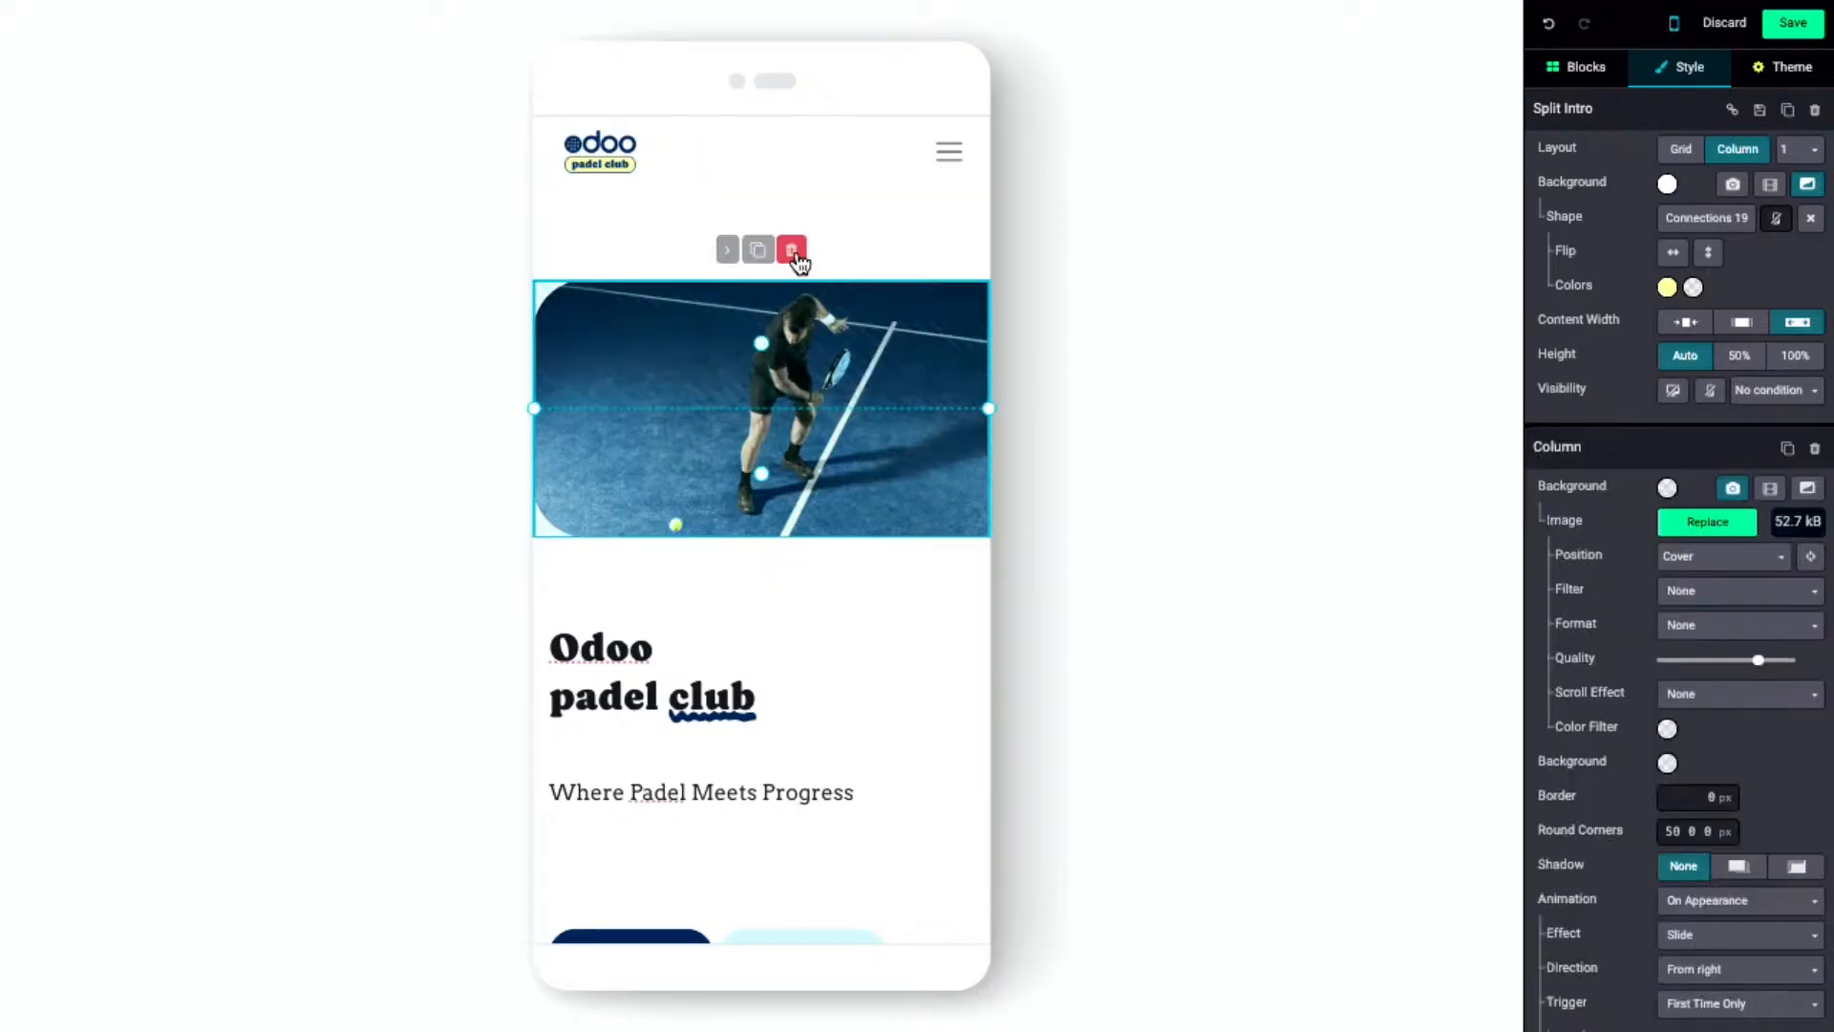
click(791, 251)
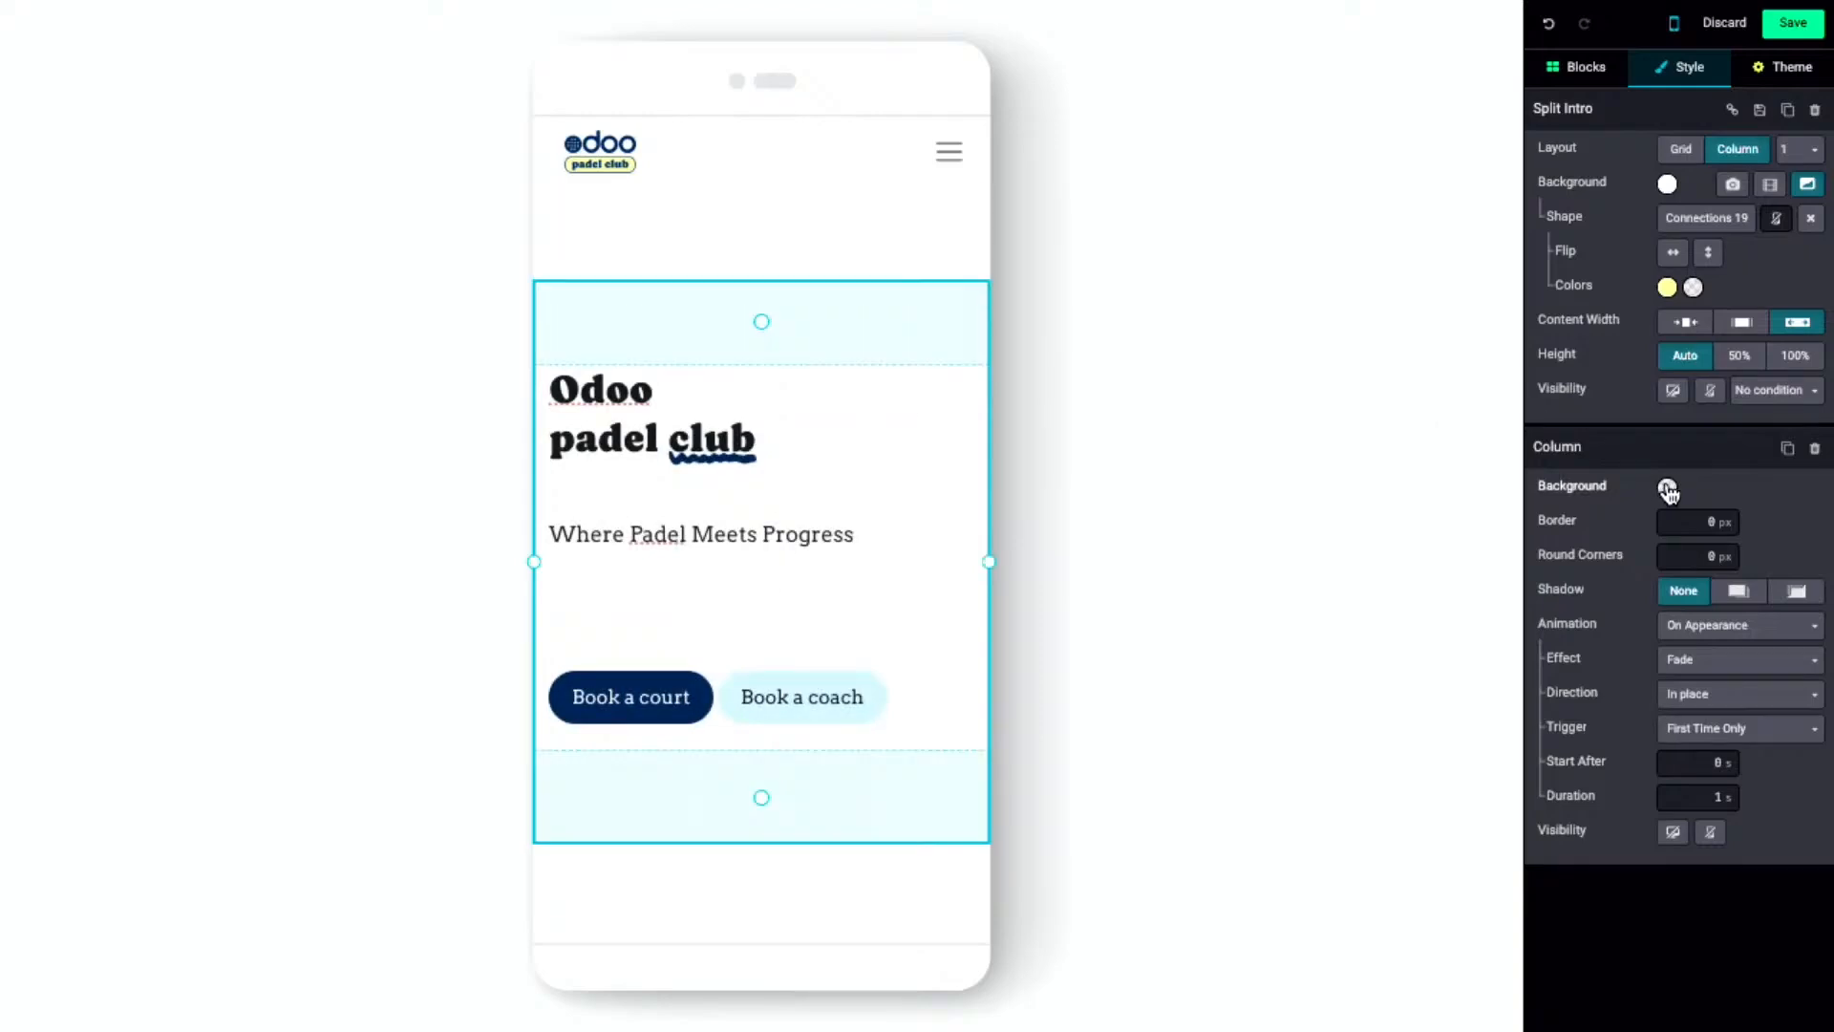
- Set the blue court photo with rackets and scattered balls as the background image of the text-only hero section
click(1670, 190)
click(1672, 191)
click(1733, 186)
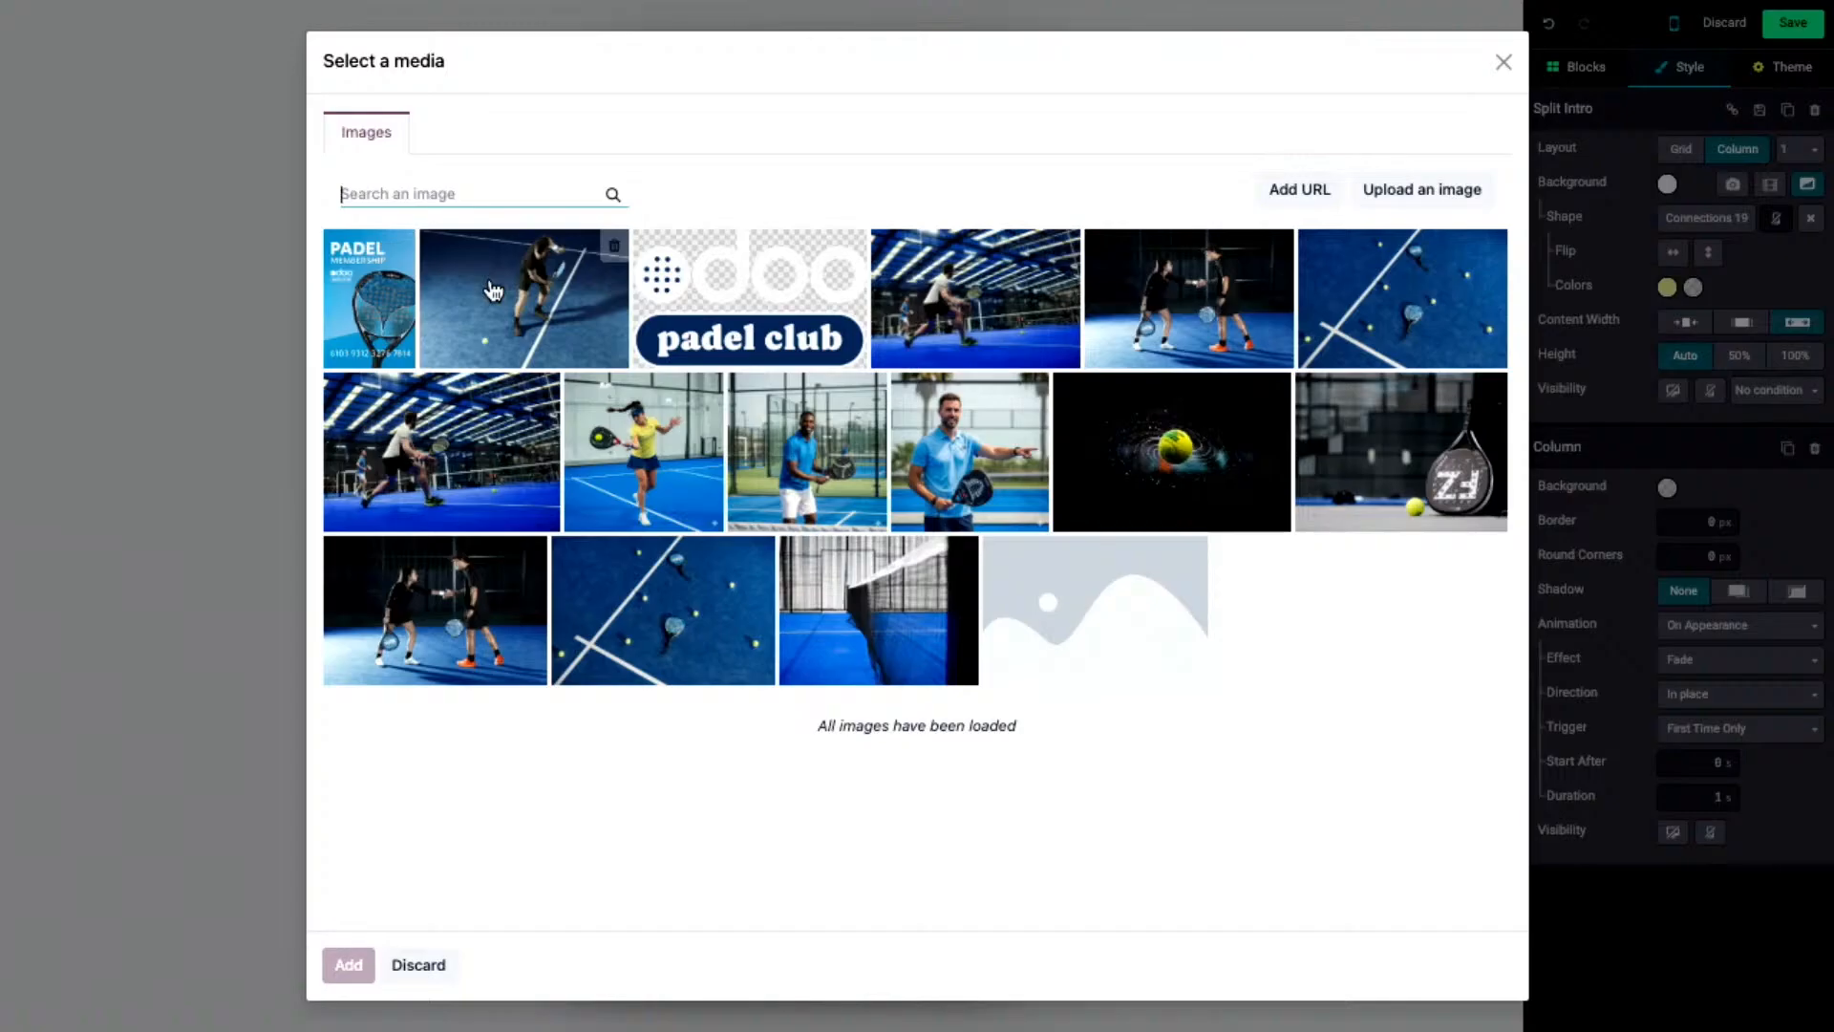
click(1463, 245)
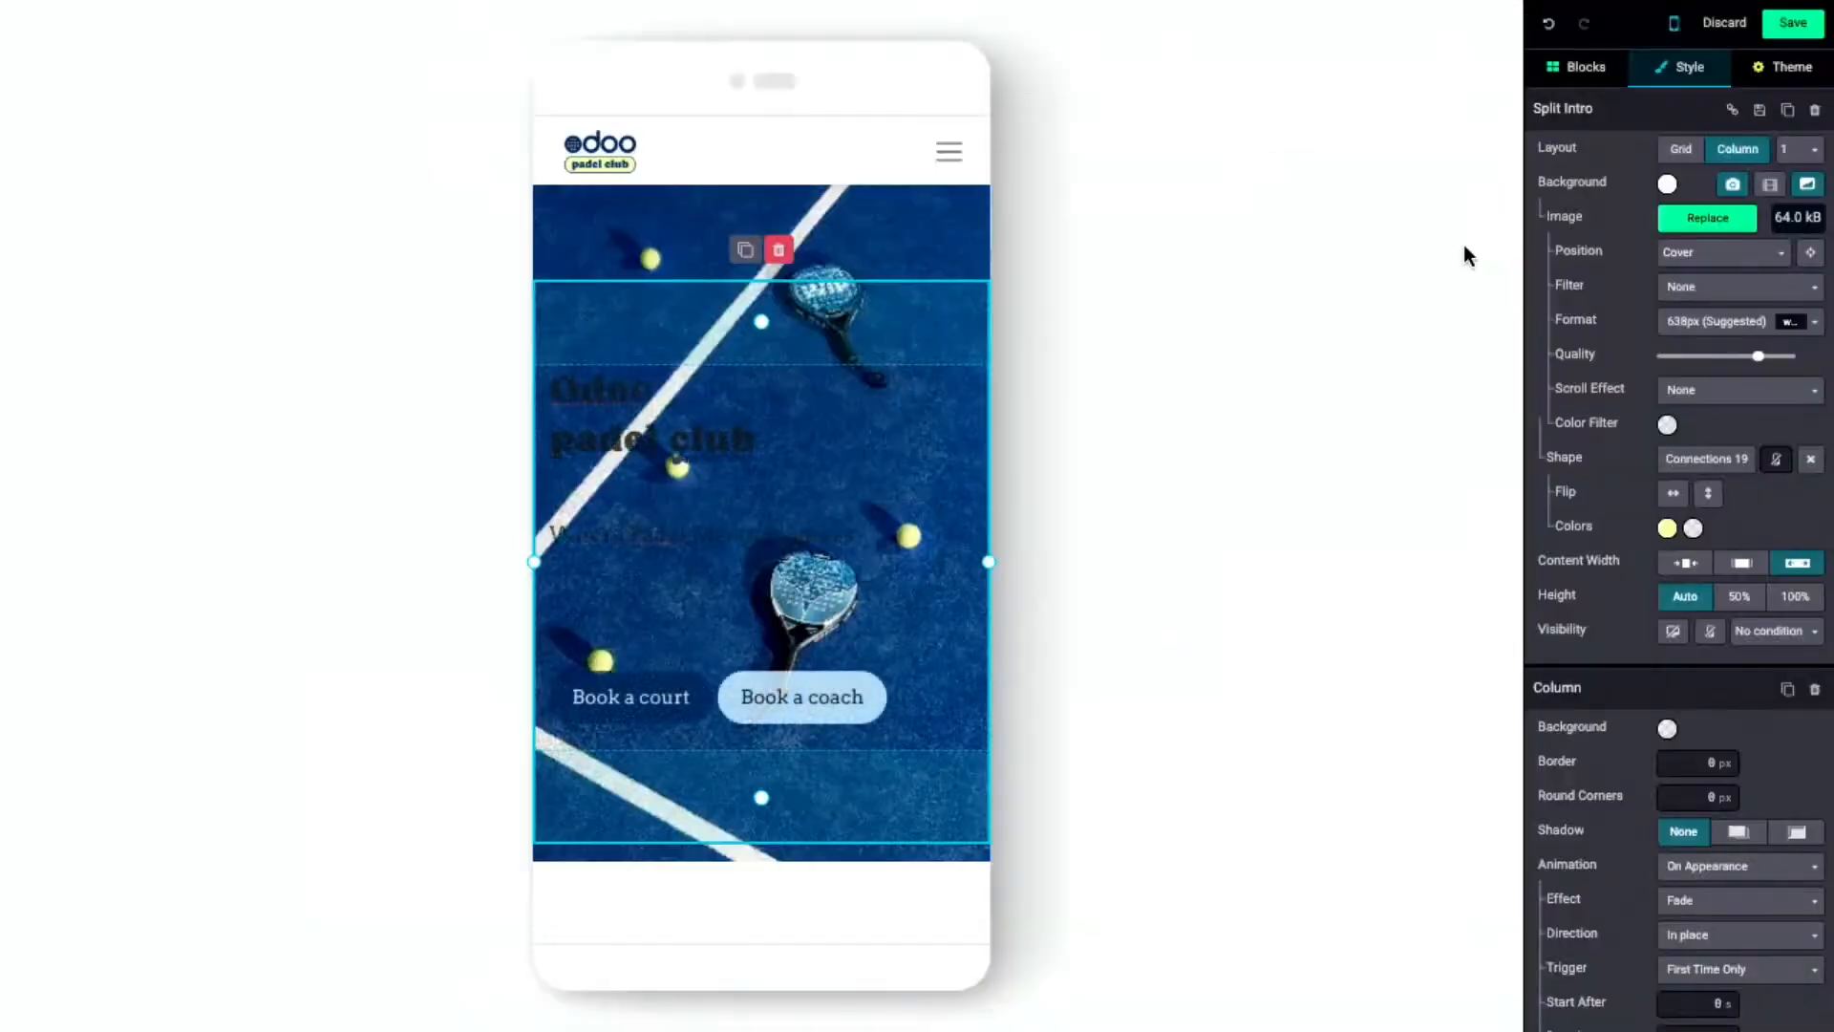
- Apply a translucent dark custom colour filter over the text-only hero section's background image
click(1667, 427)
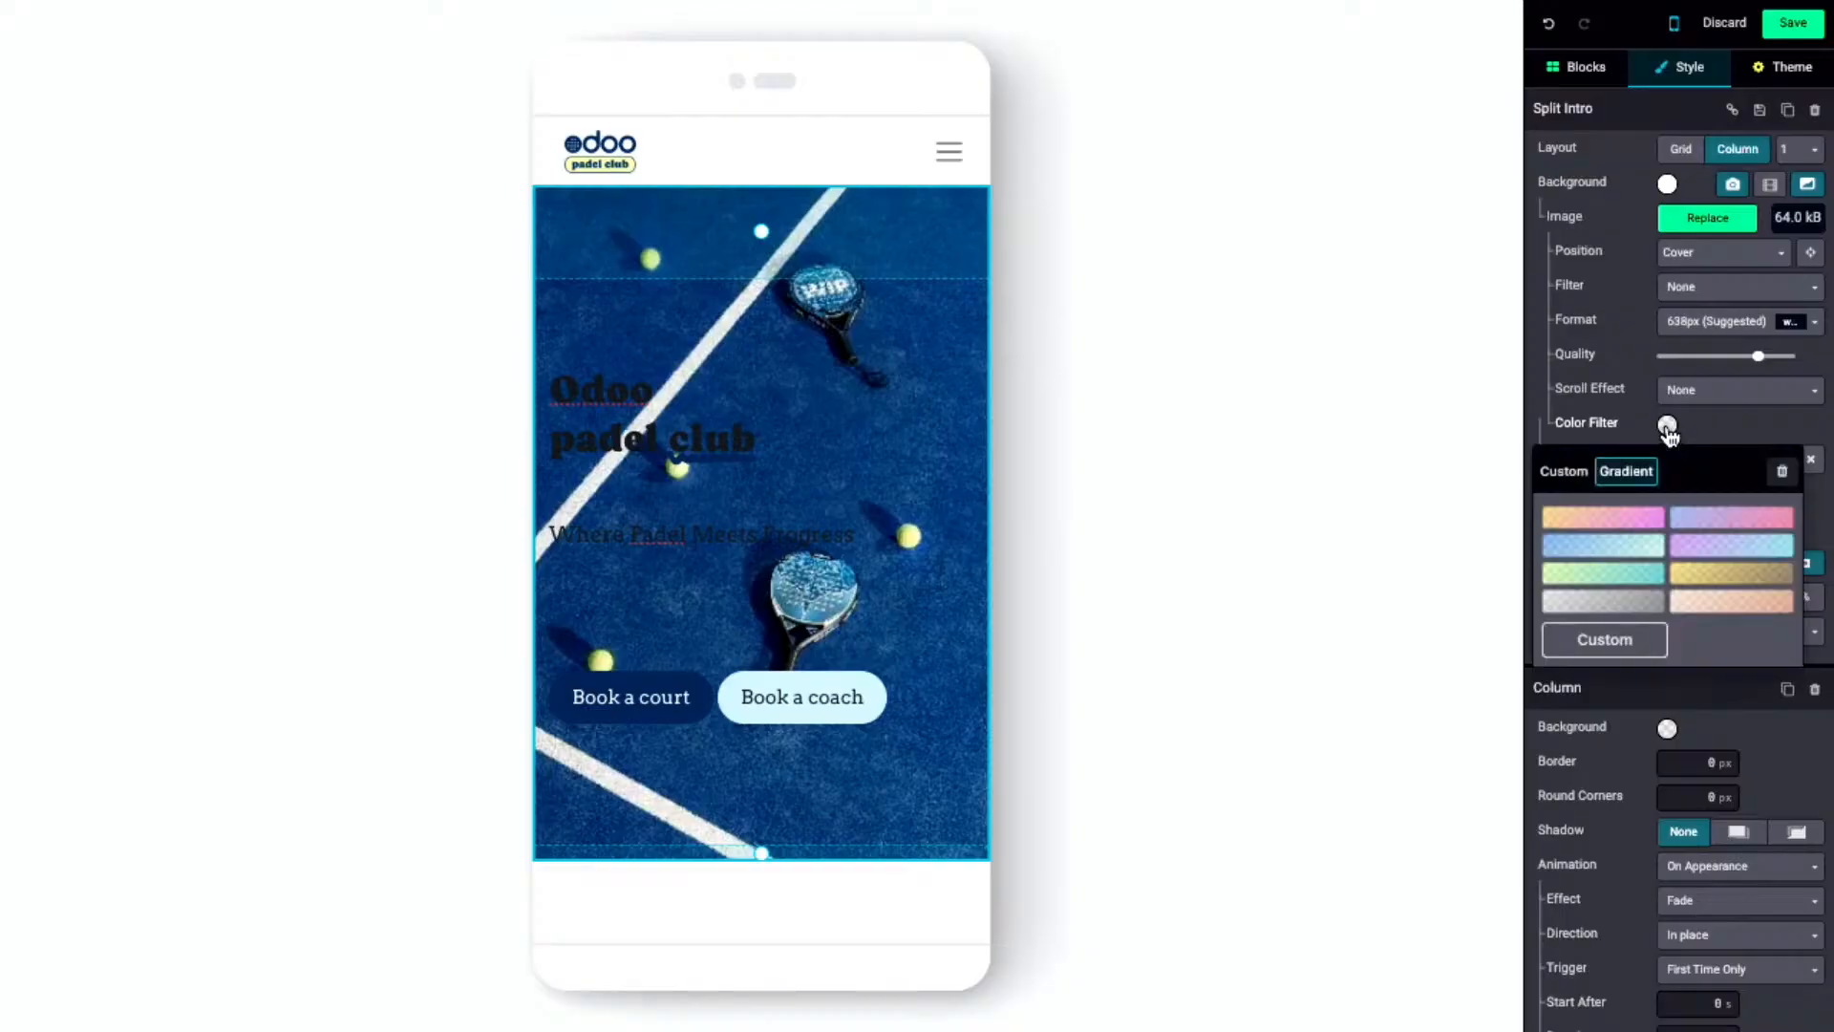
click(1583, 479)
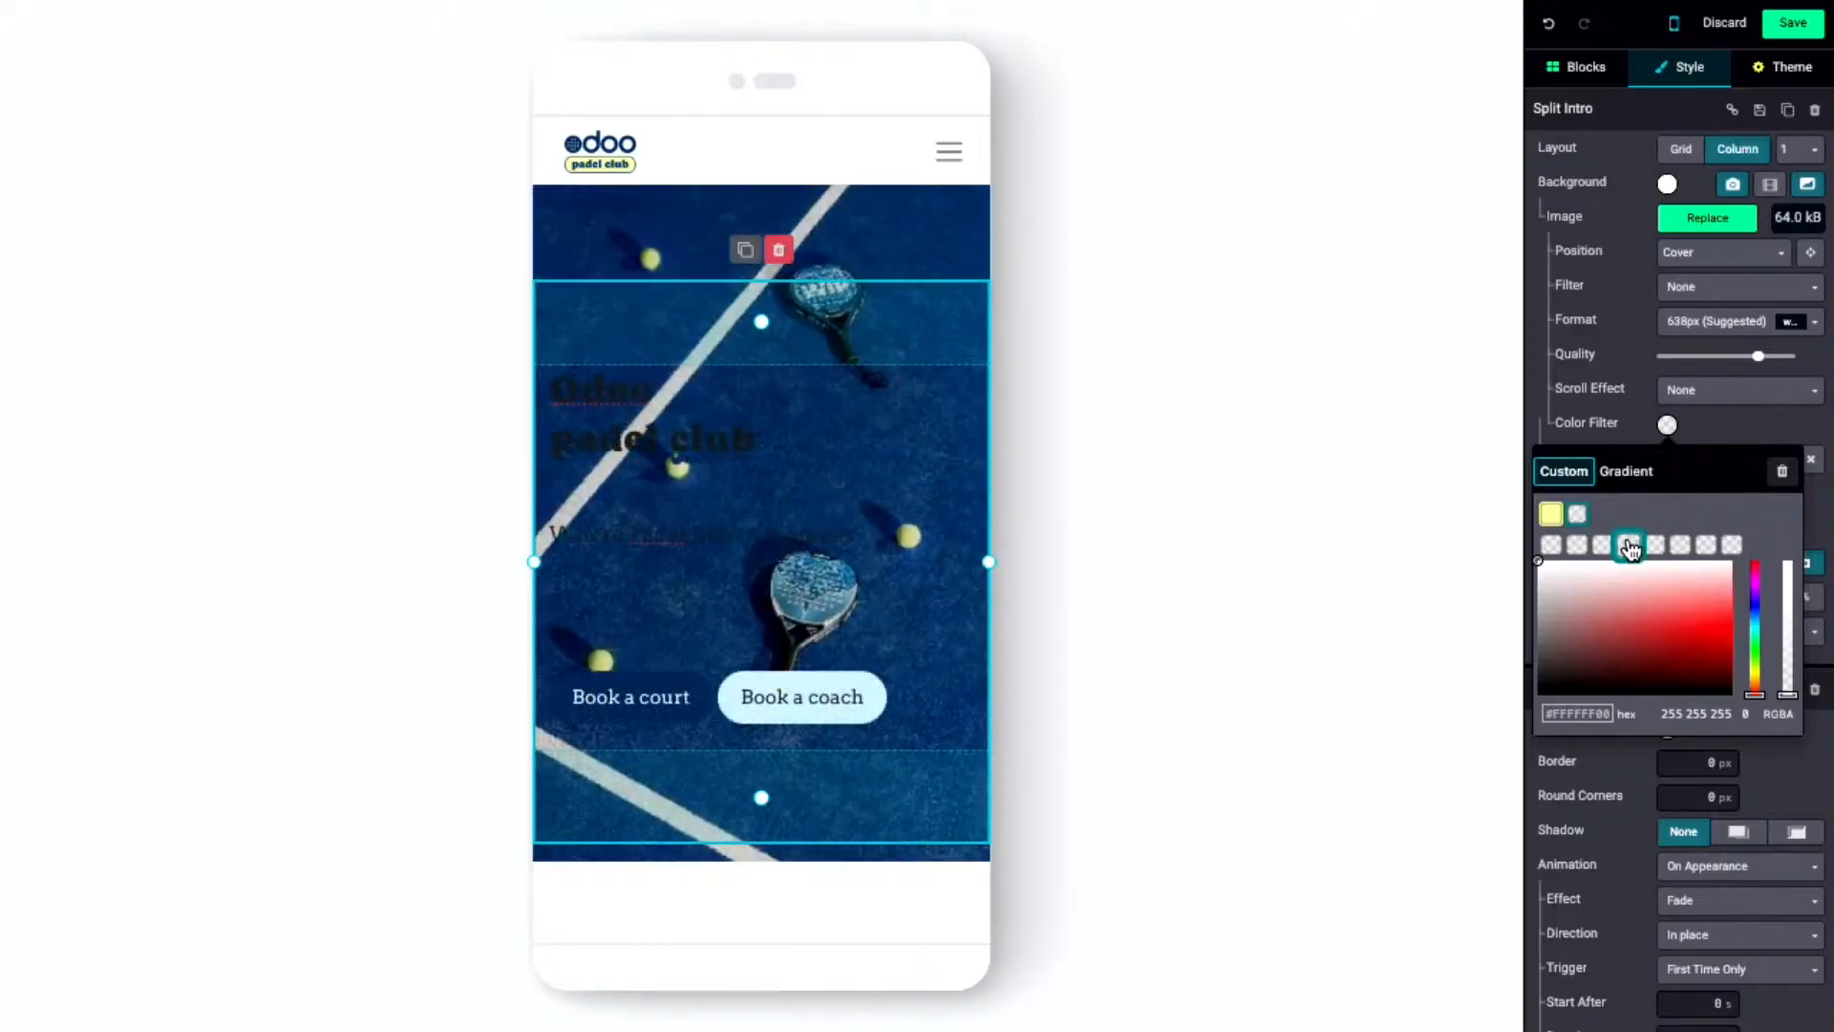
click(1629, 547)
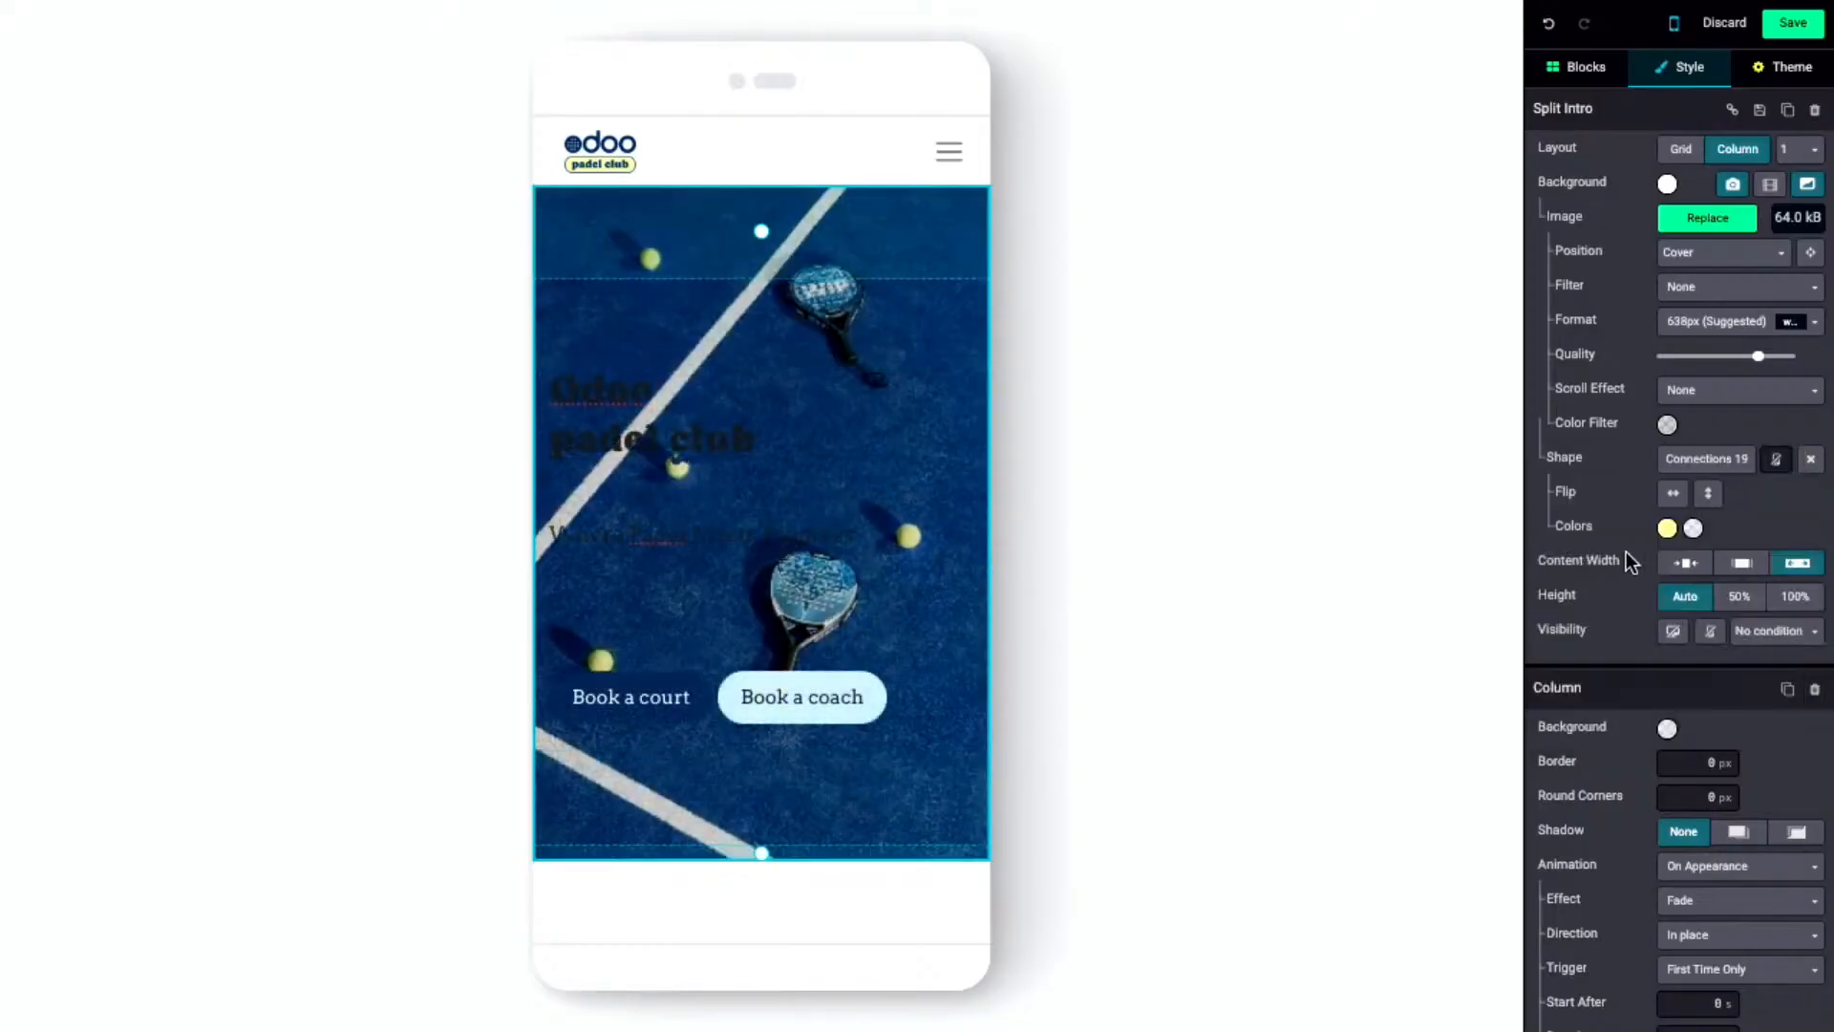
- Apply the dark blue theme colour preset to the text-only hero section's background so its text turns white
click(1666, 183)
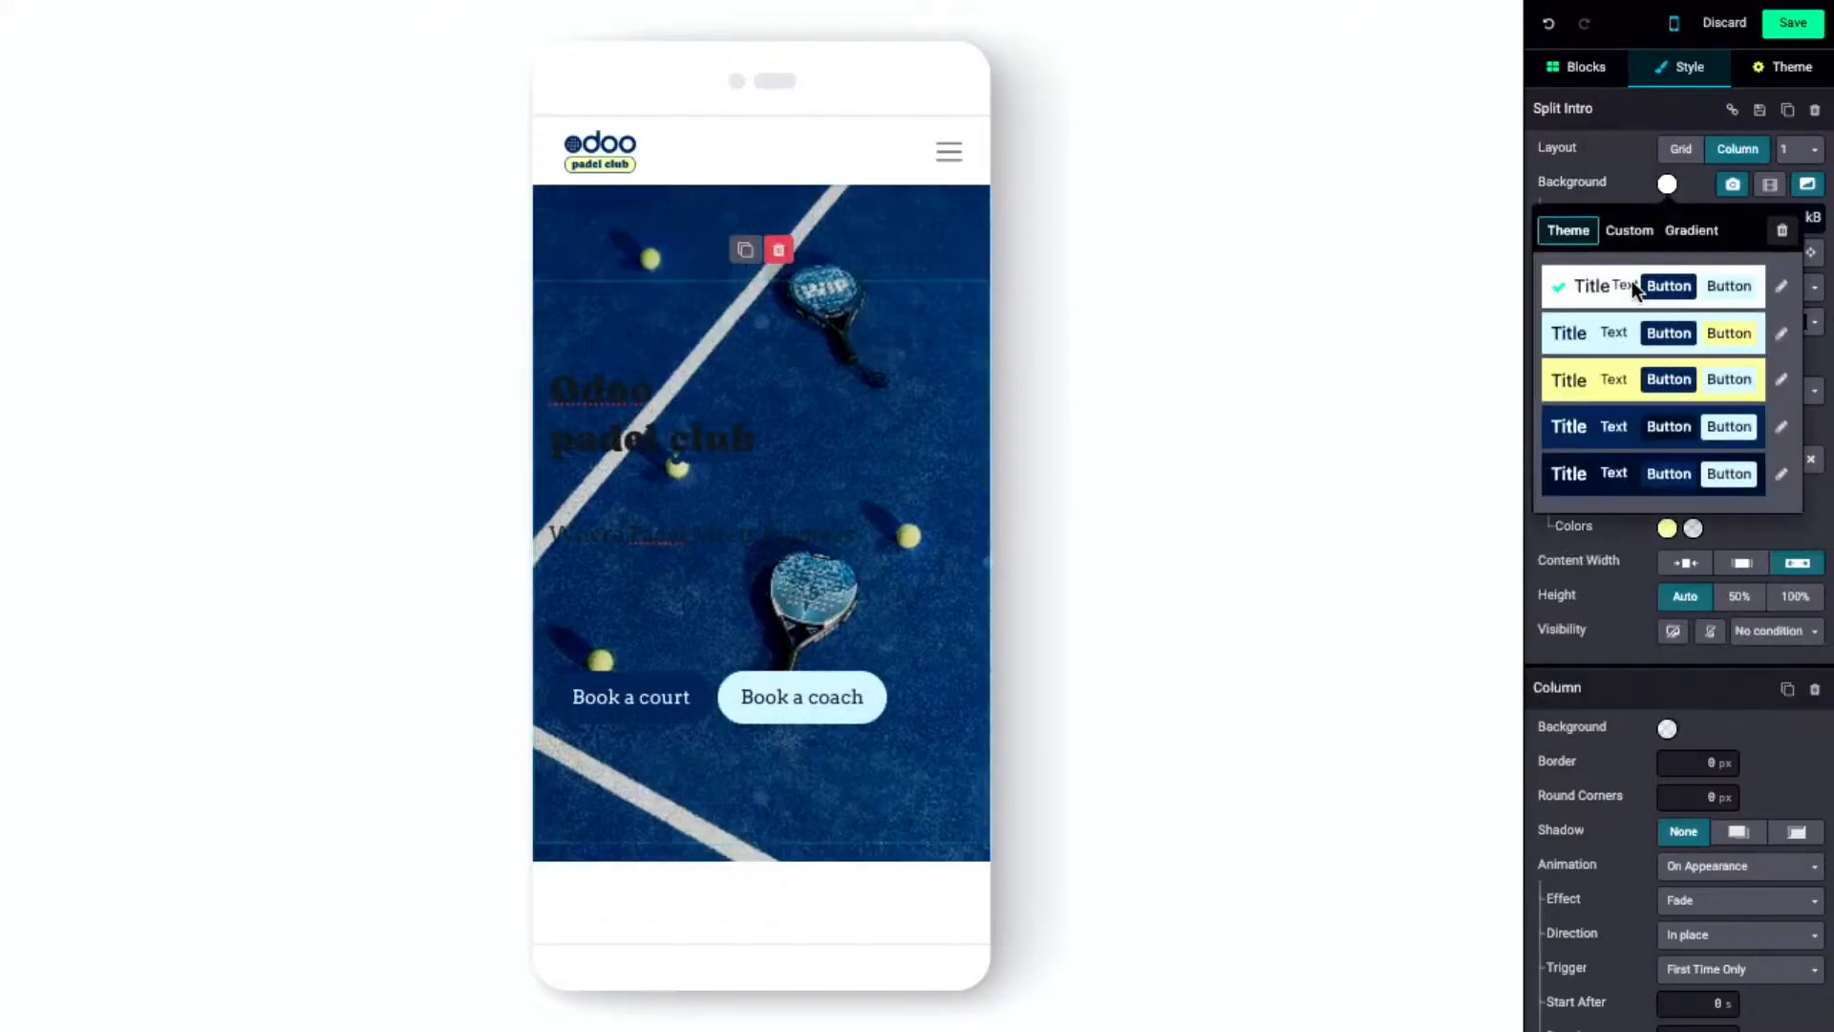
click(1603, 434)
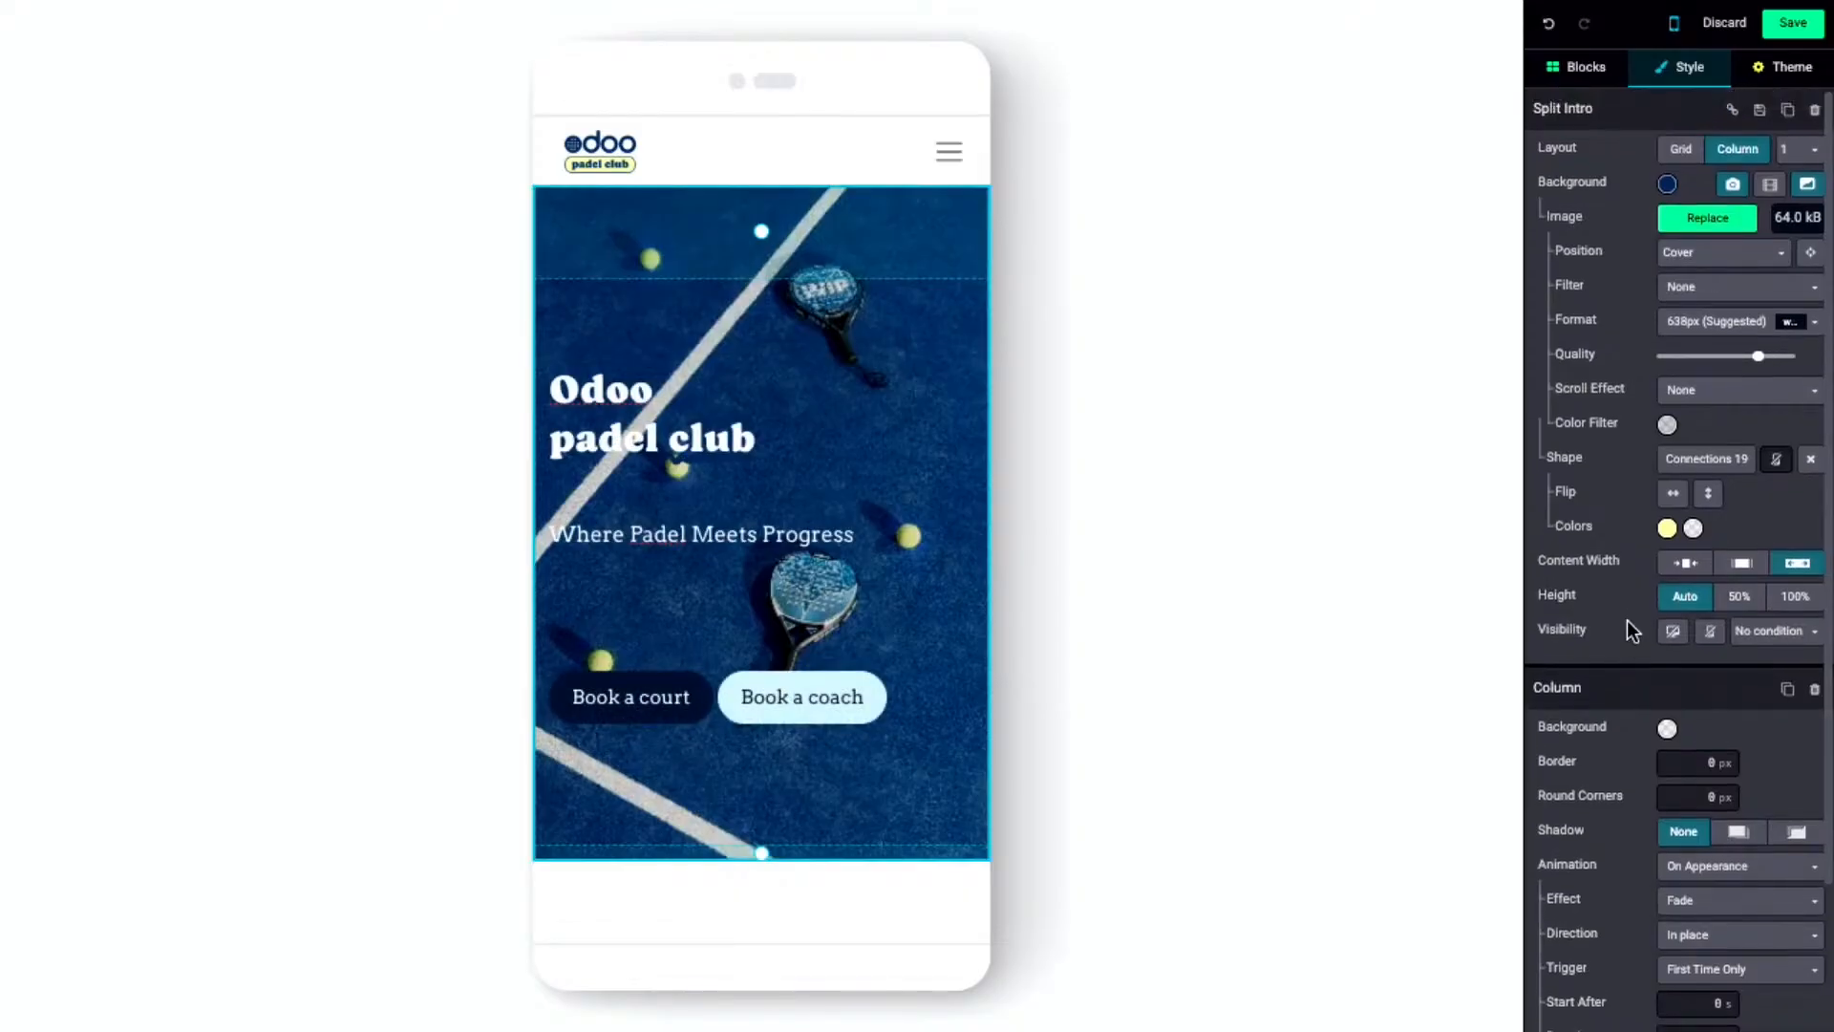
- Restyle the hero's Book a court button as Custom with a light yellow fill and dark blue text, and save the page
click(630, 696)
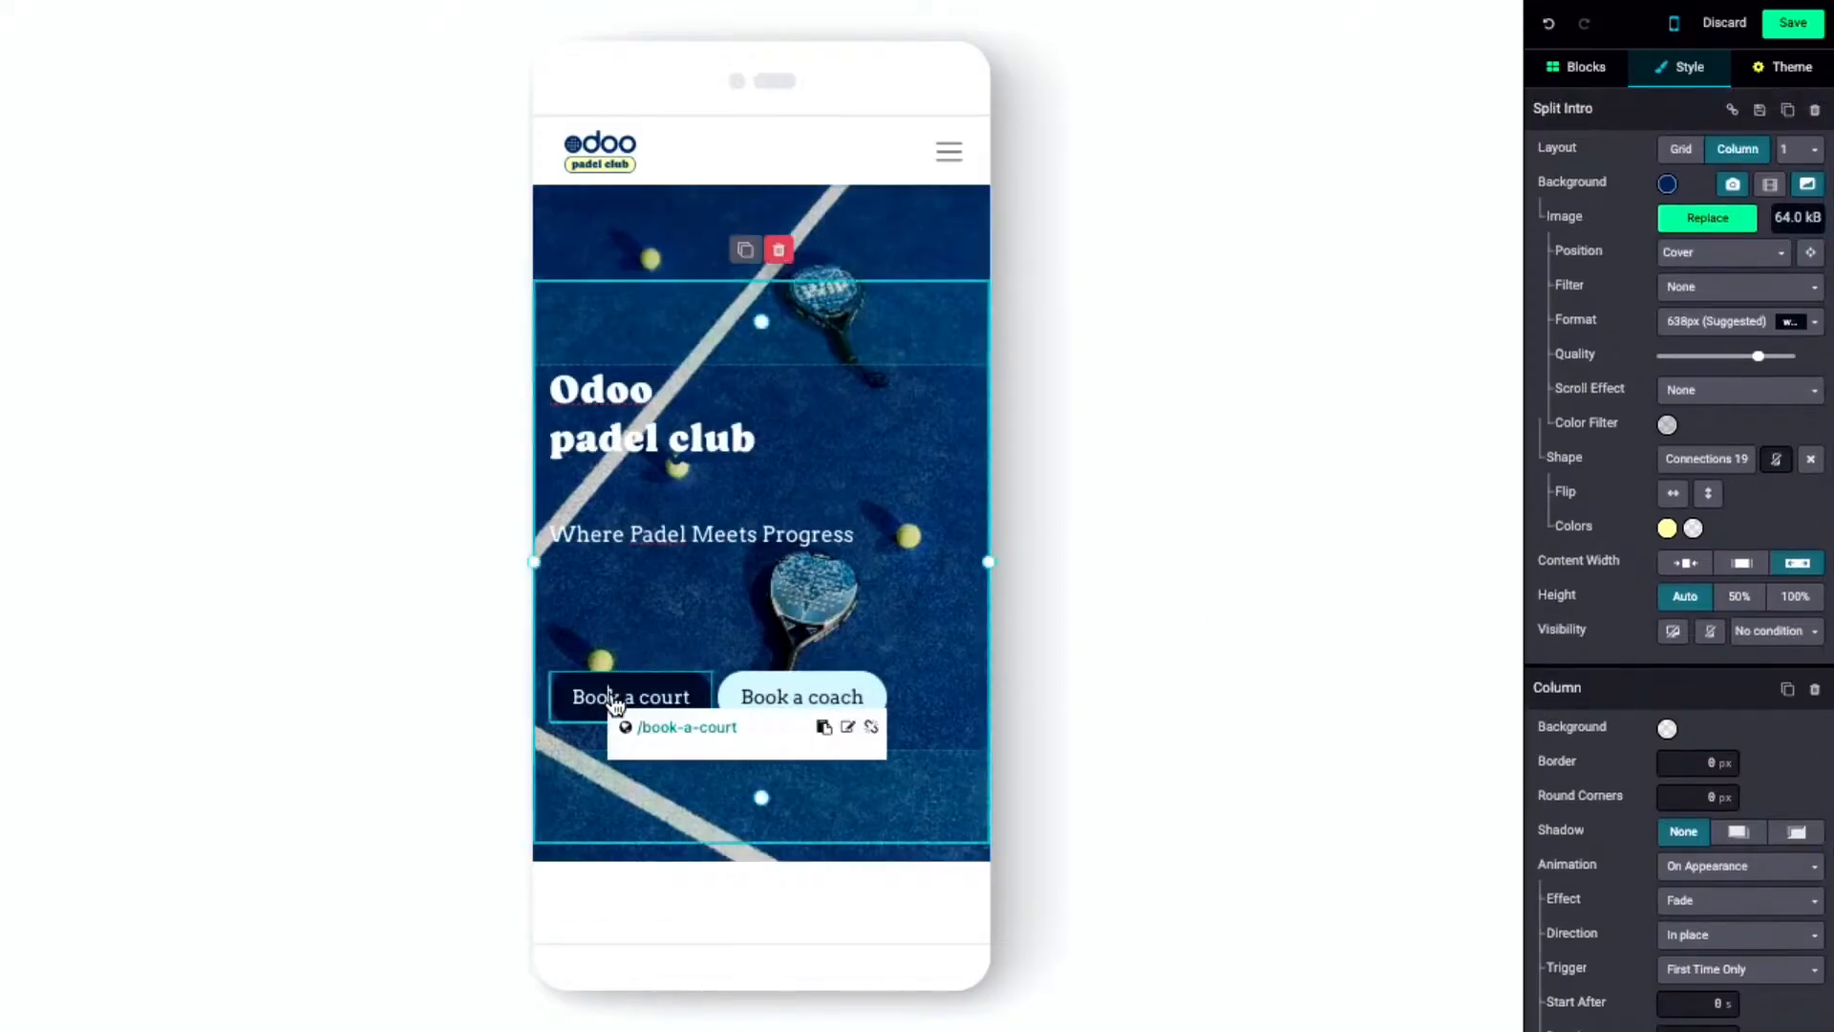
click(844, 727)
click(715, 811)
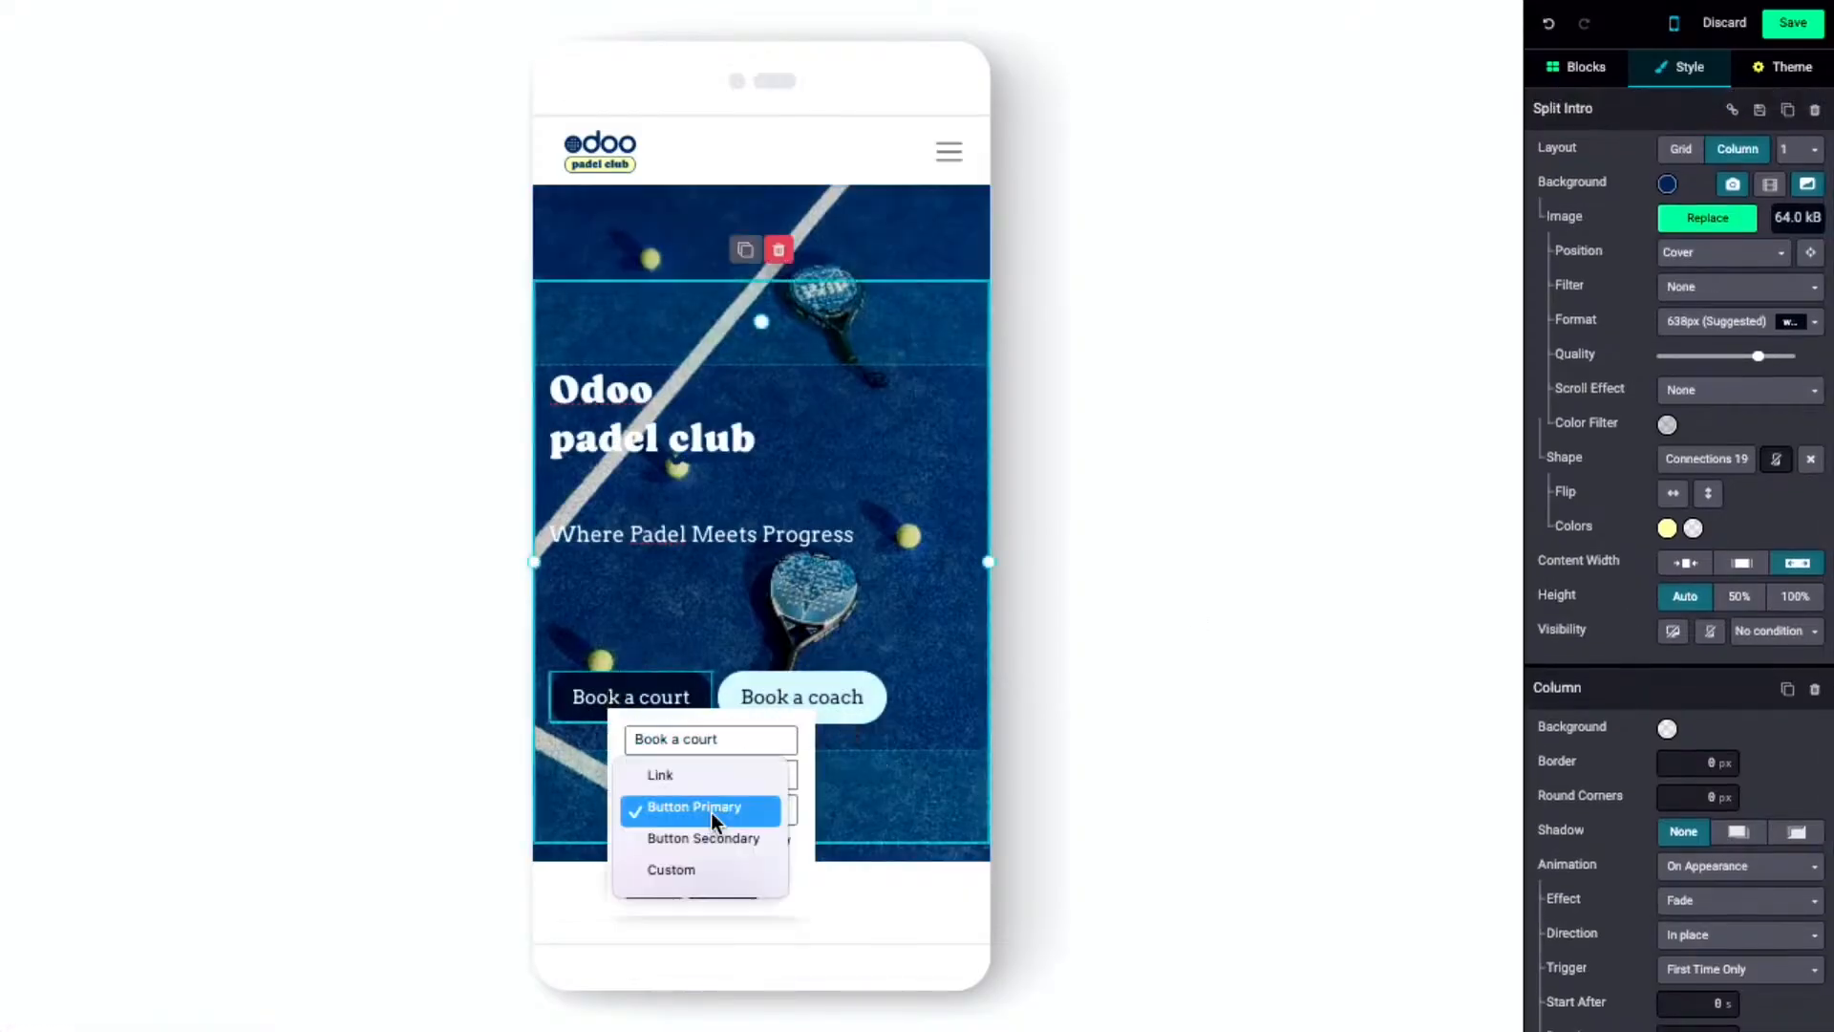
click(709, 870)
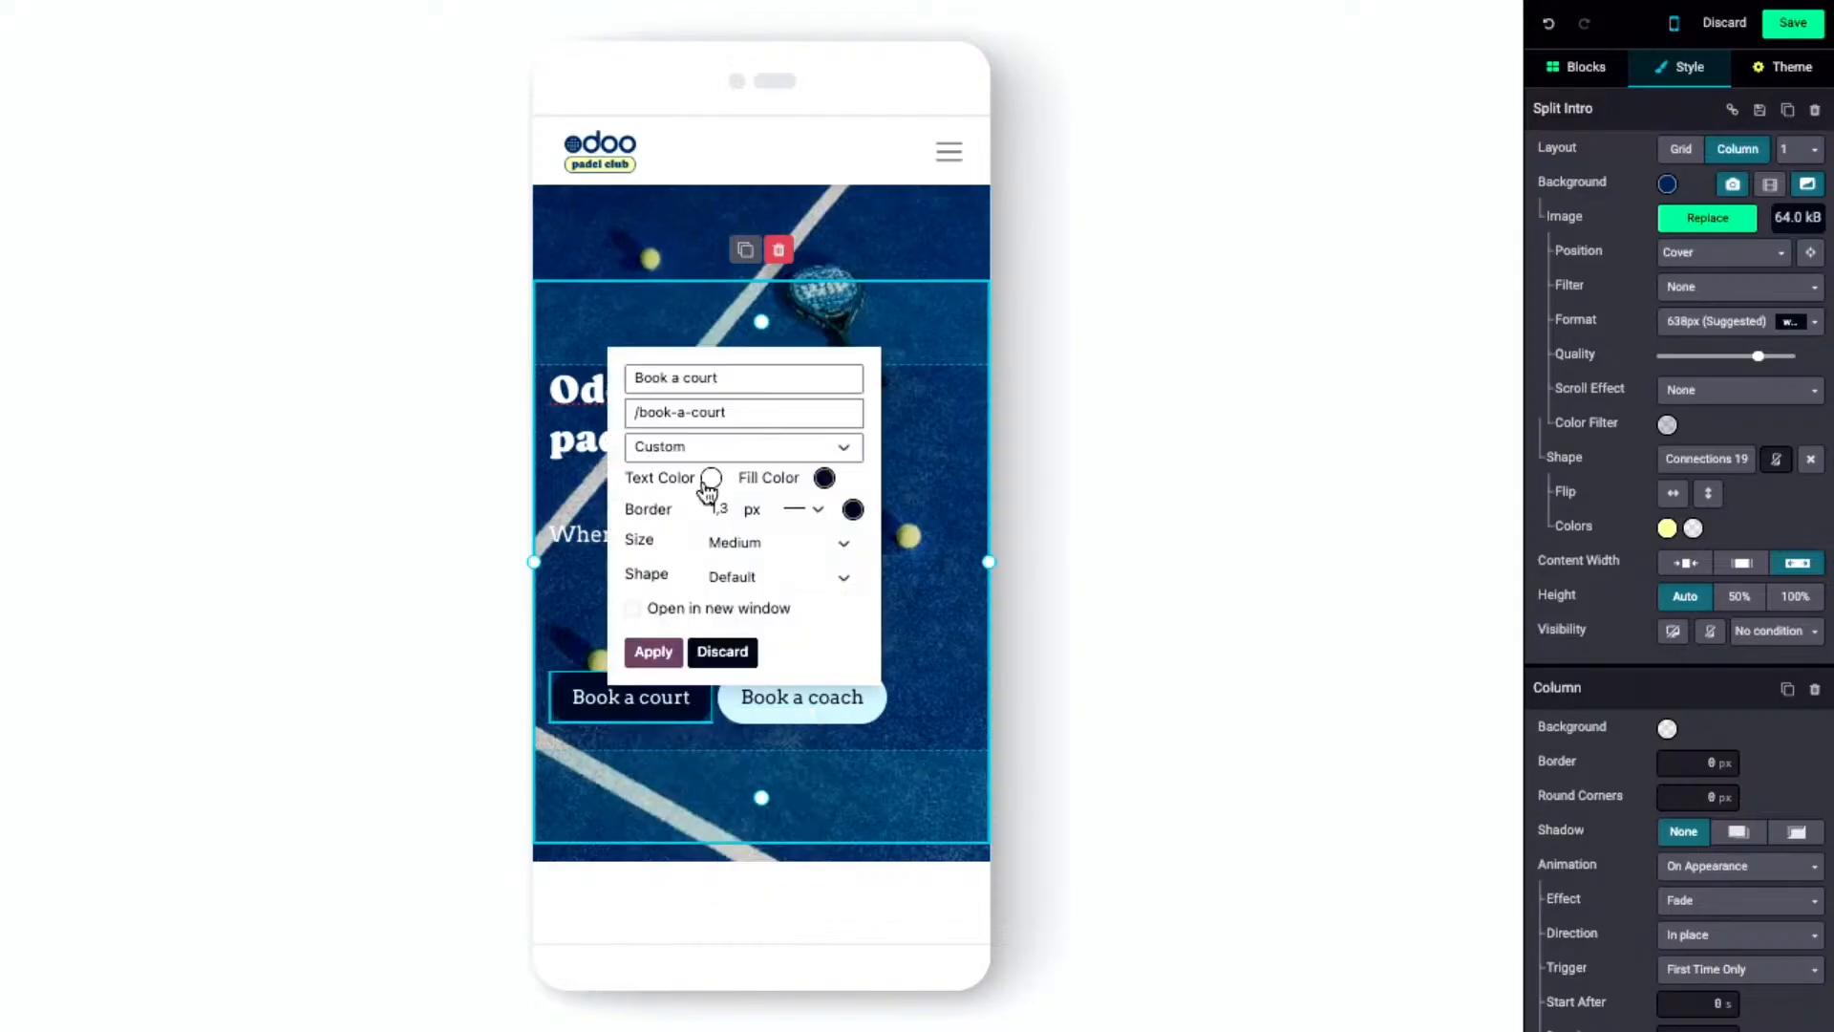
click(824, 477)
click(761, 554)
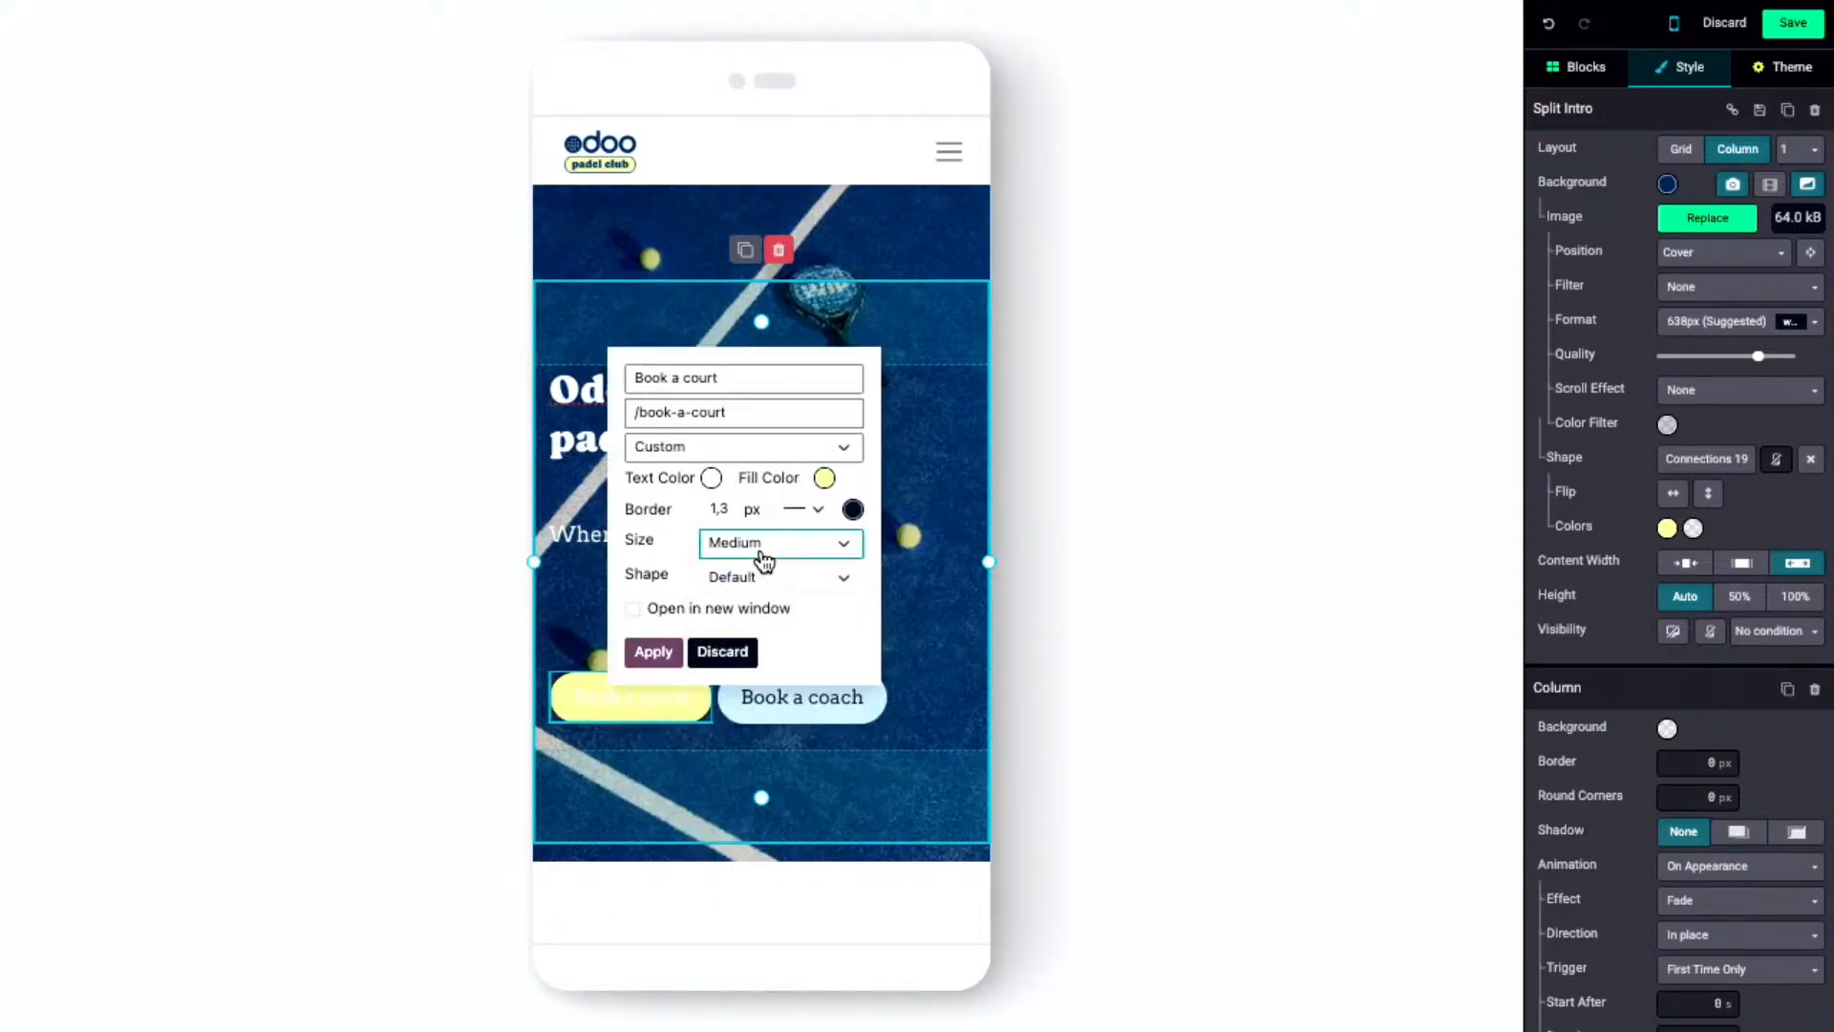
click(711, 477)
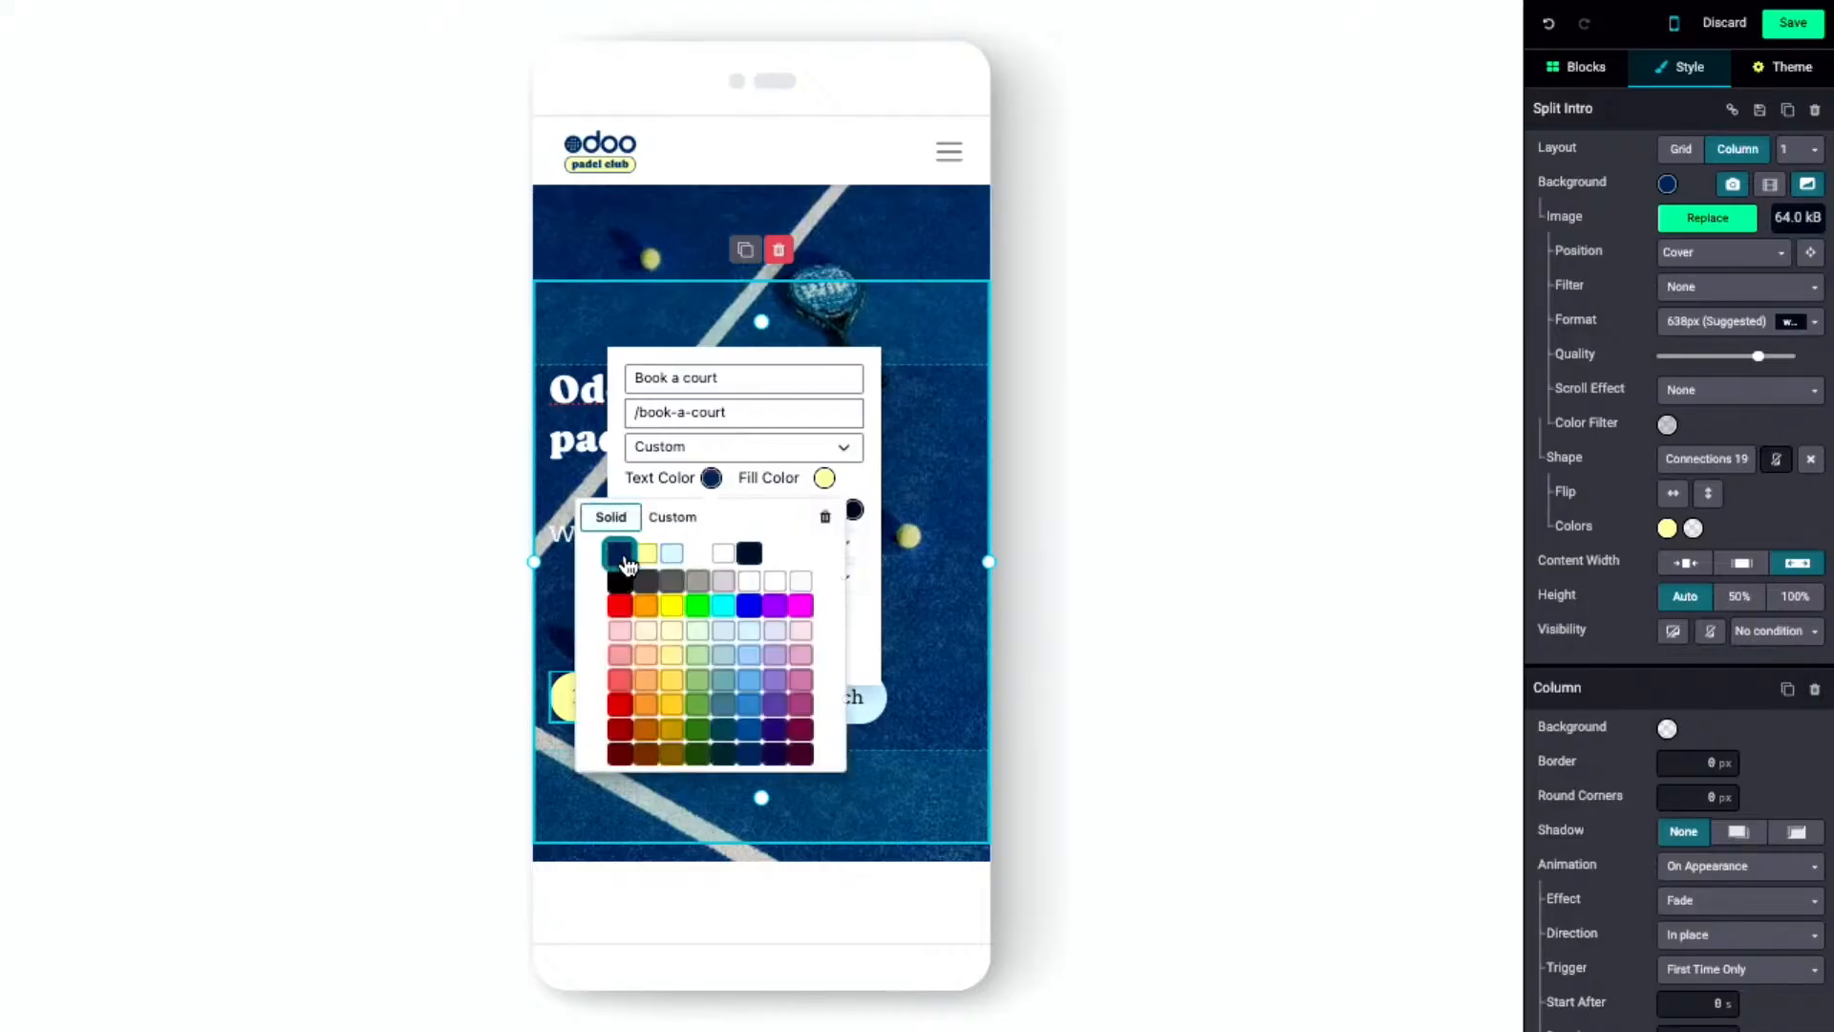
click(623, 556)
click(935, 245)
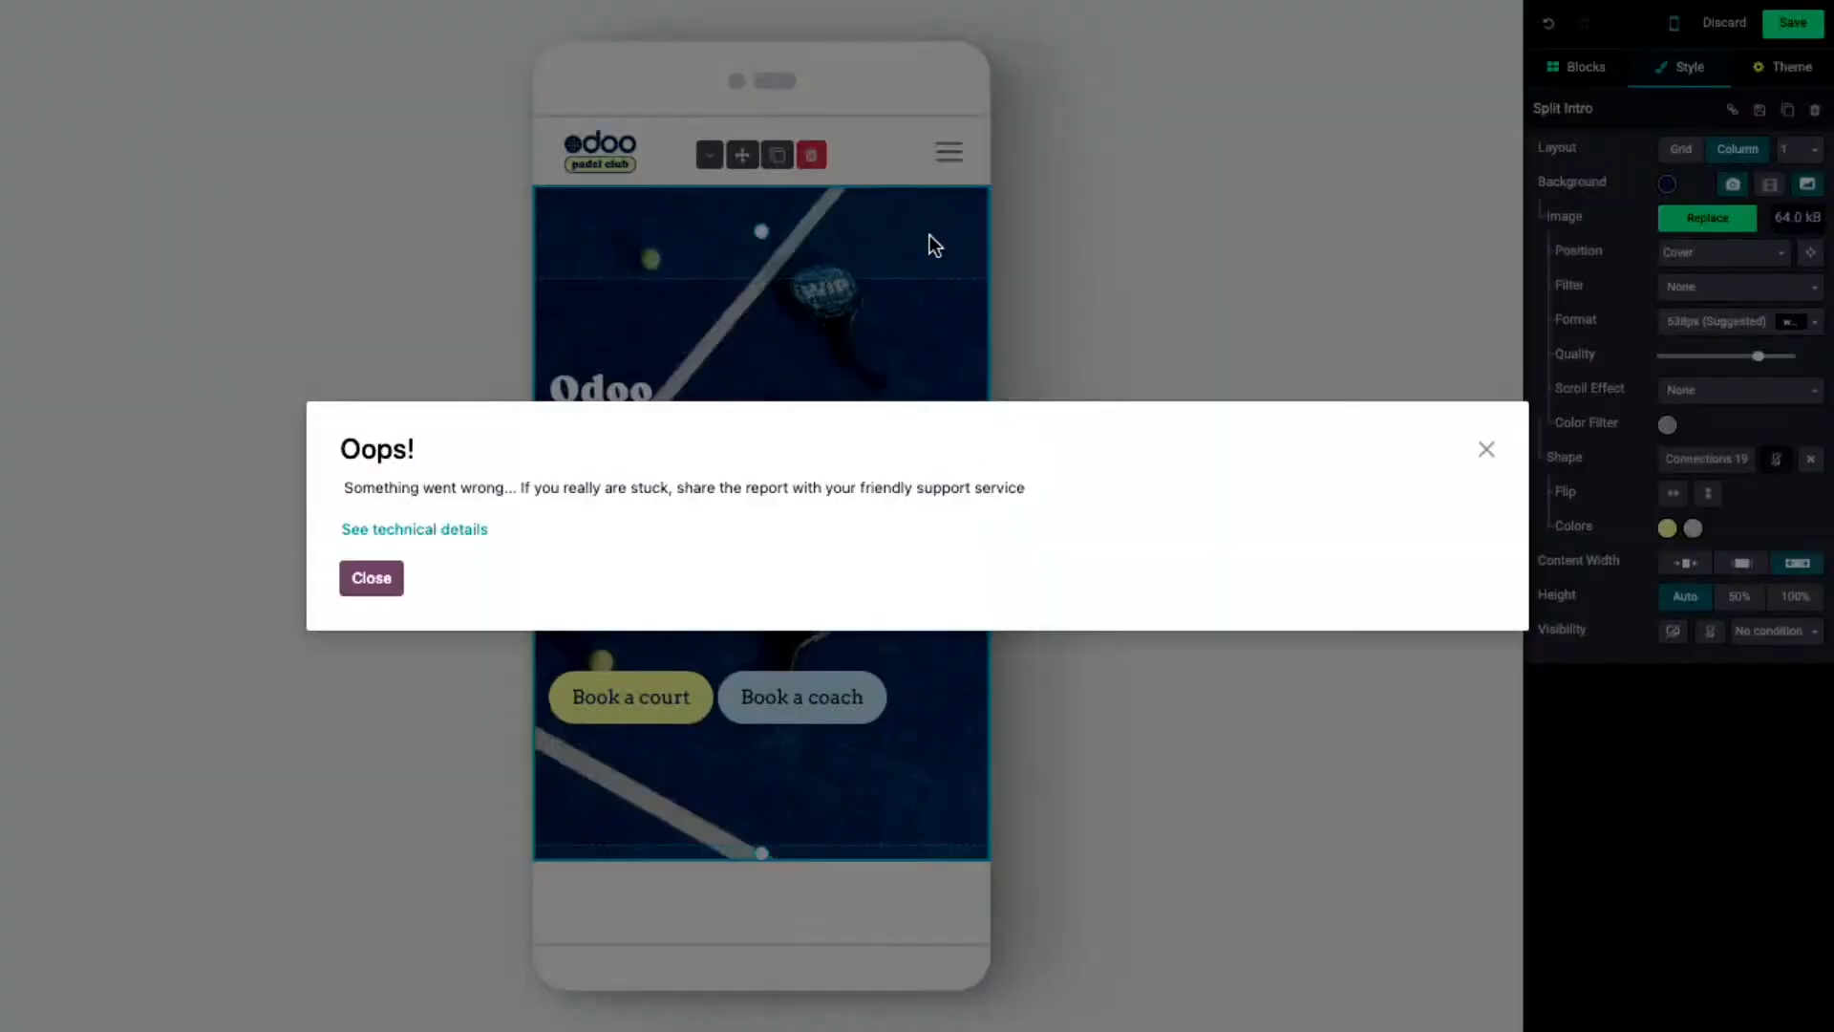
click(1487, 460)
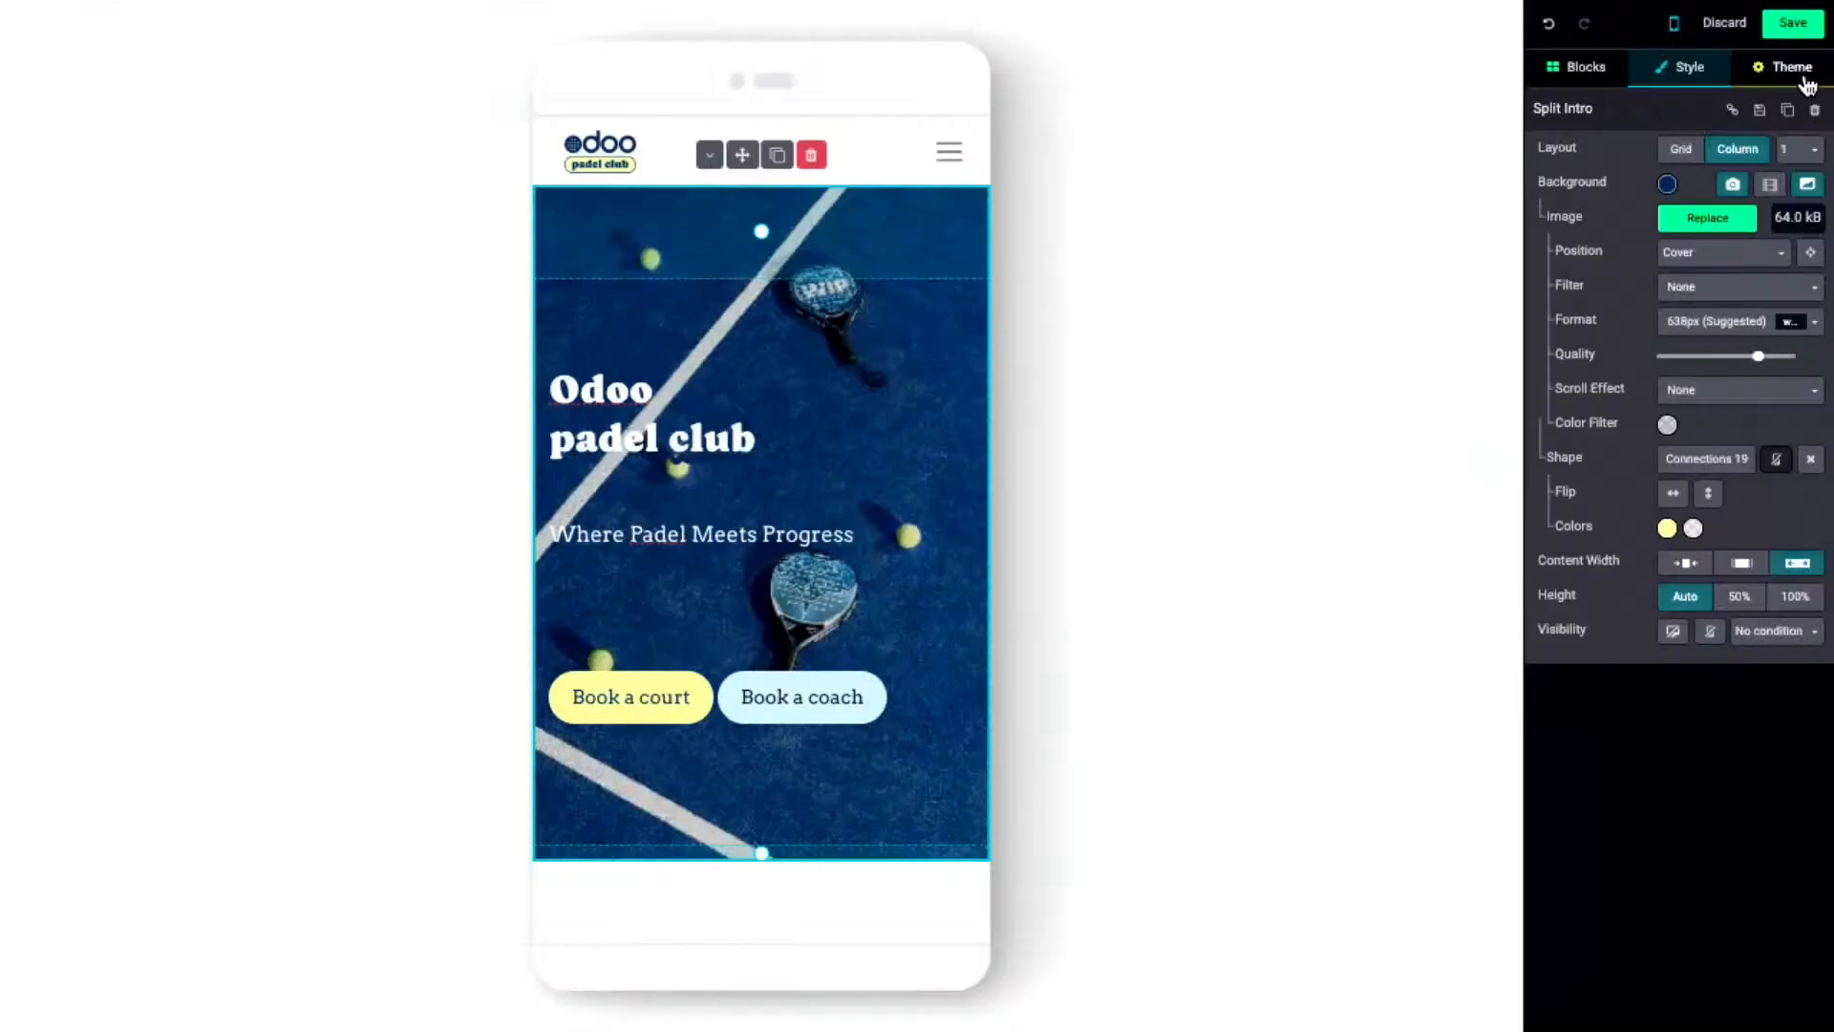
click(1793, 22)
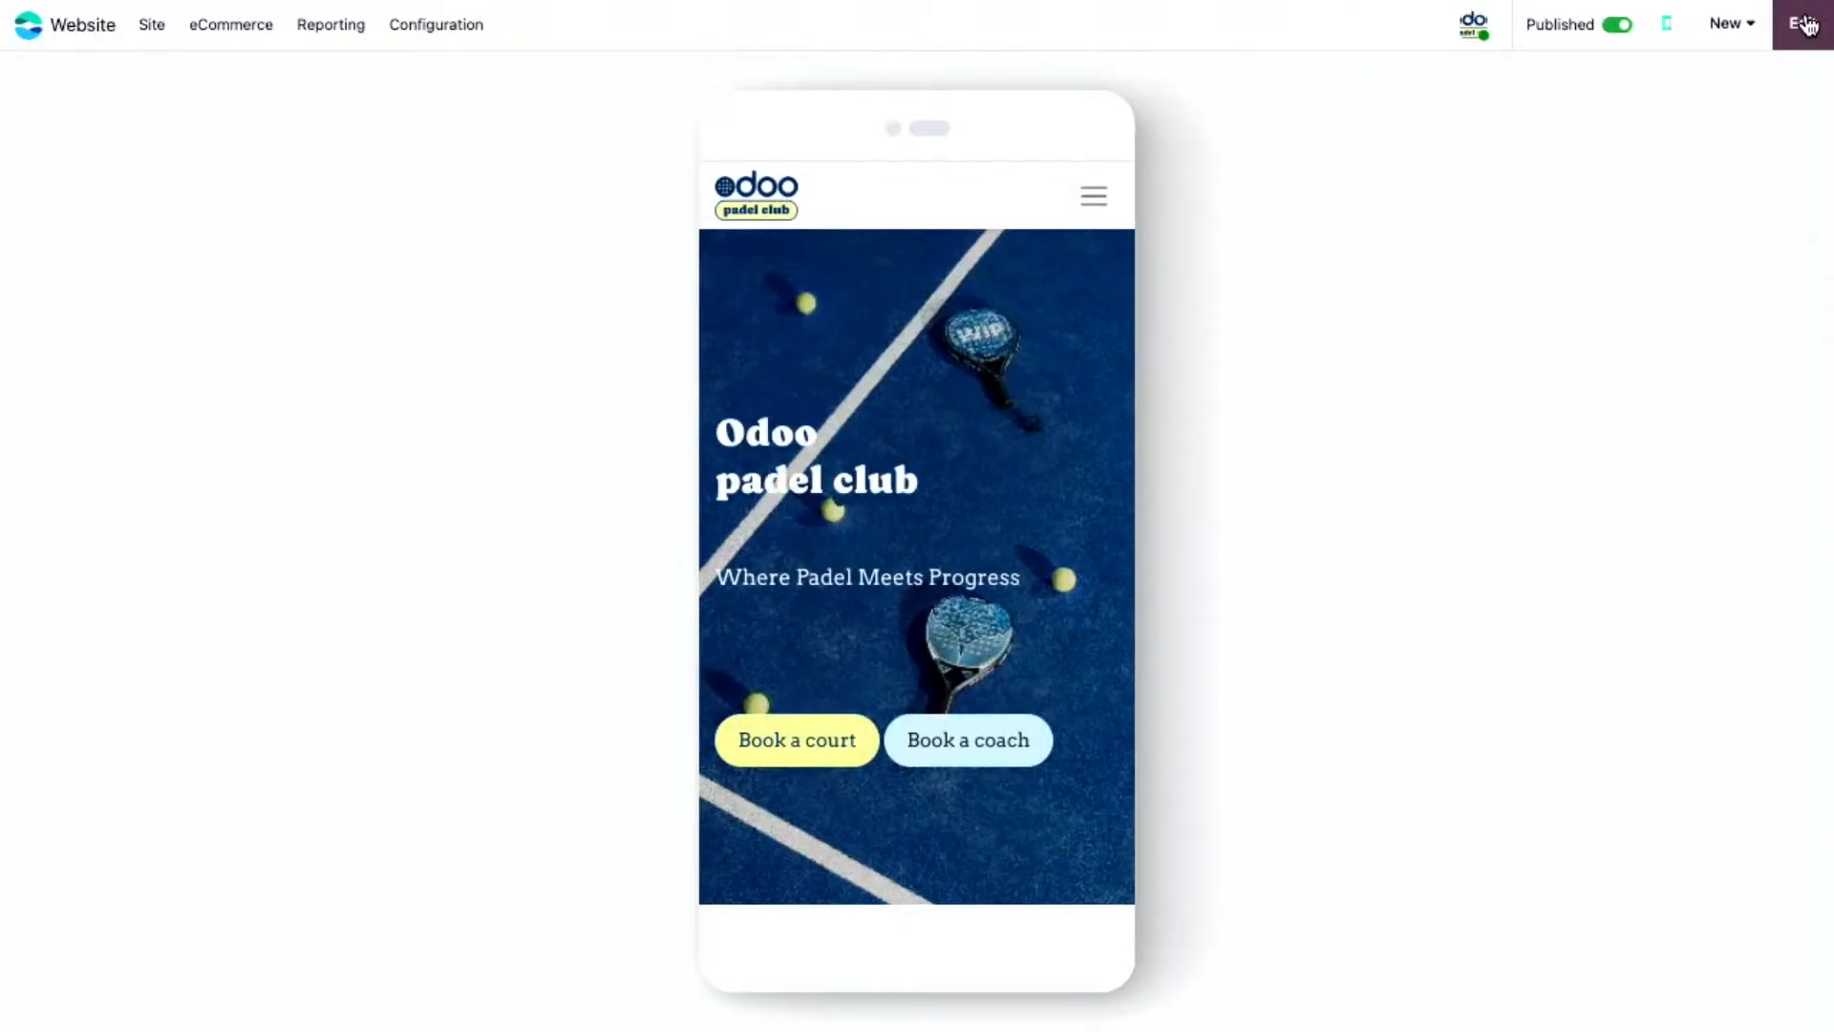
- Compare how the homepage hero sections display in the desktop and mobile previews
click(1665, 26)
scroll(726, 393, down, 4)
scroll(726, 393, up, 4)
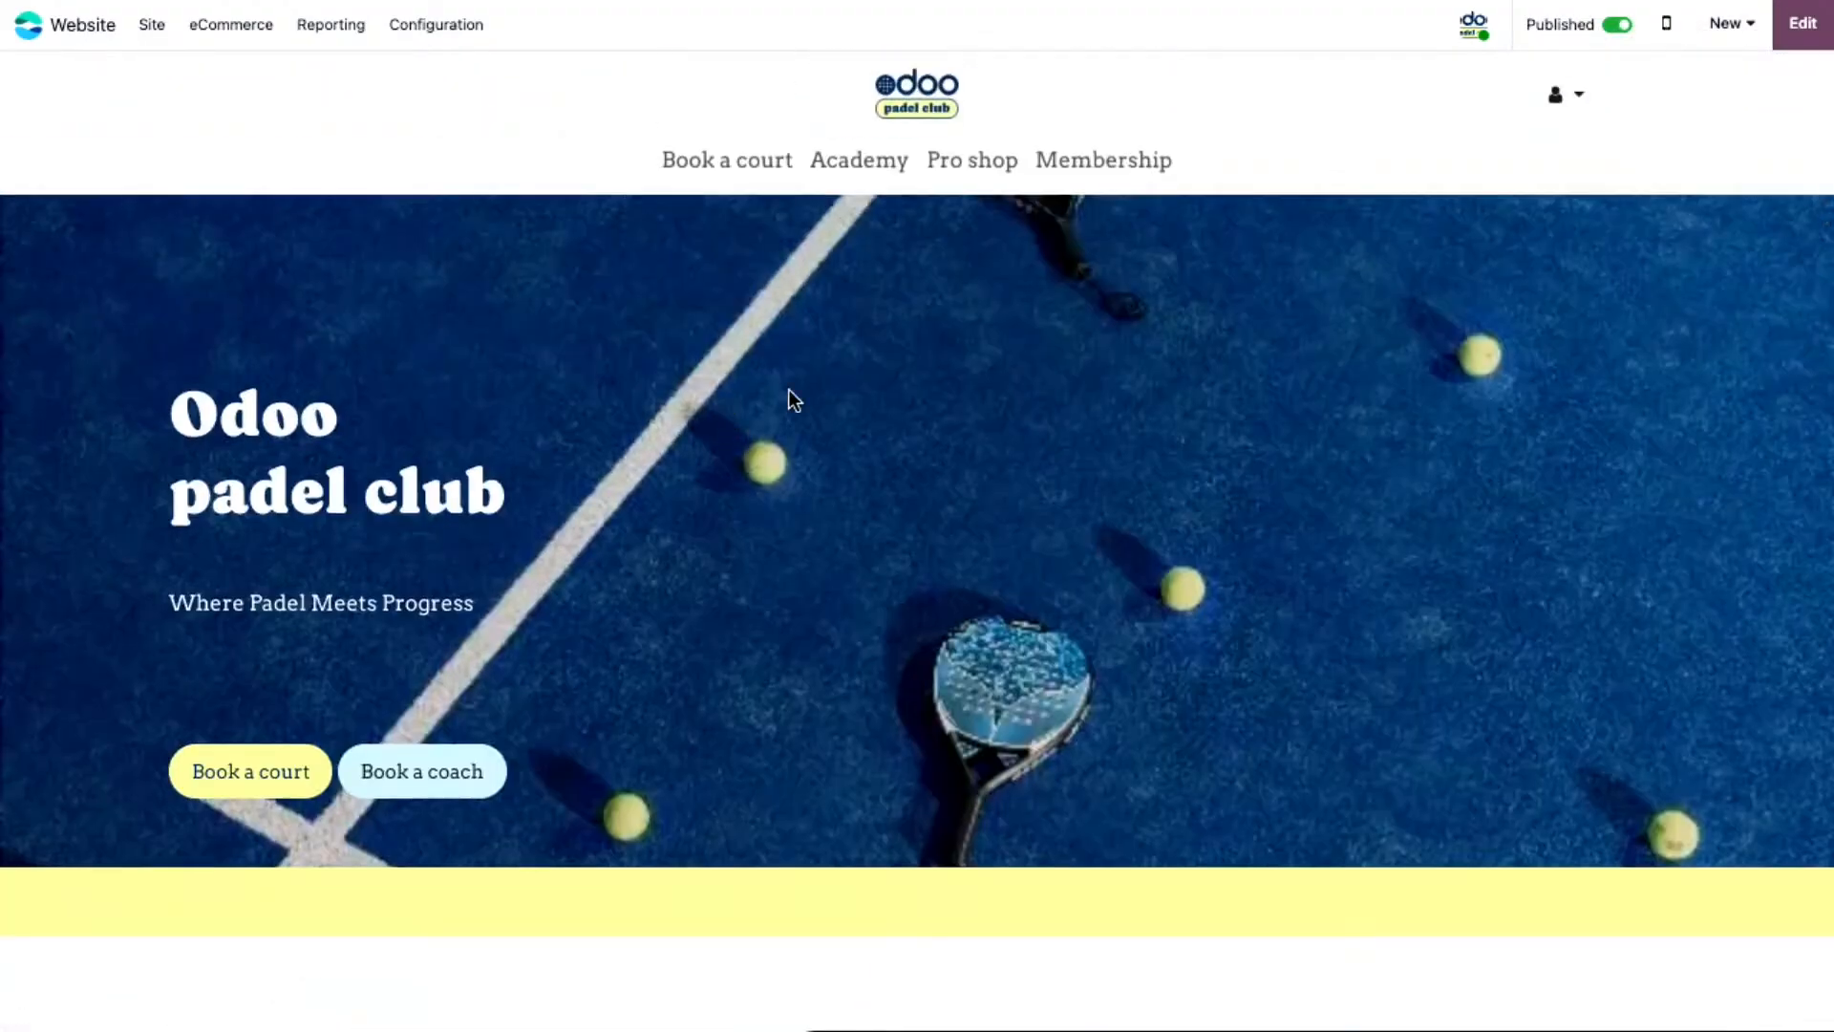
click(1665, 38)
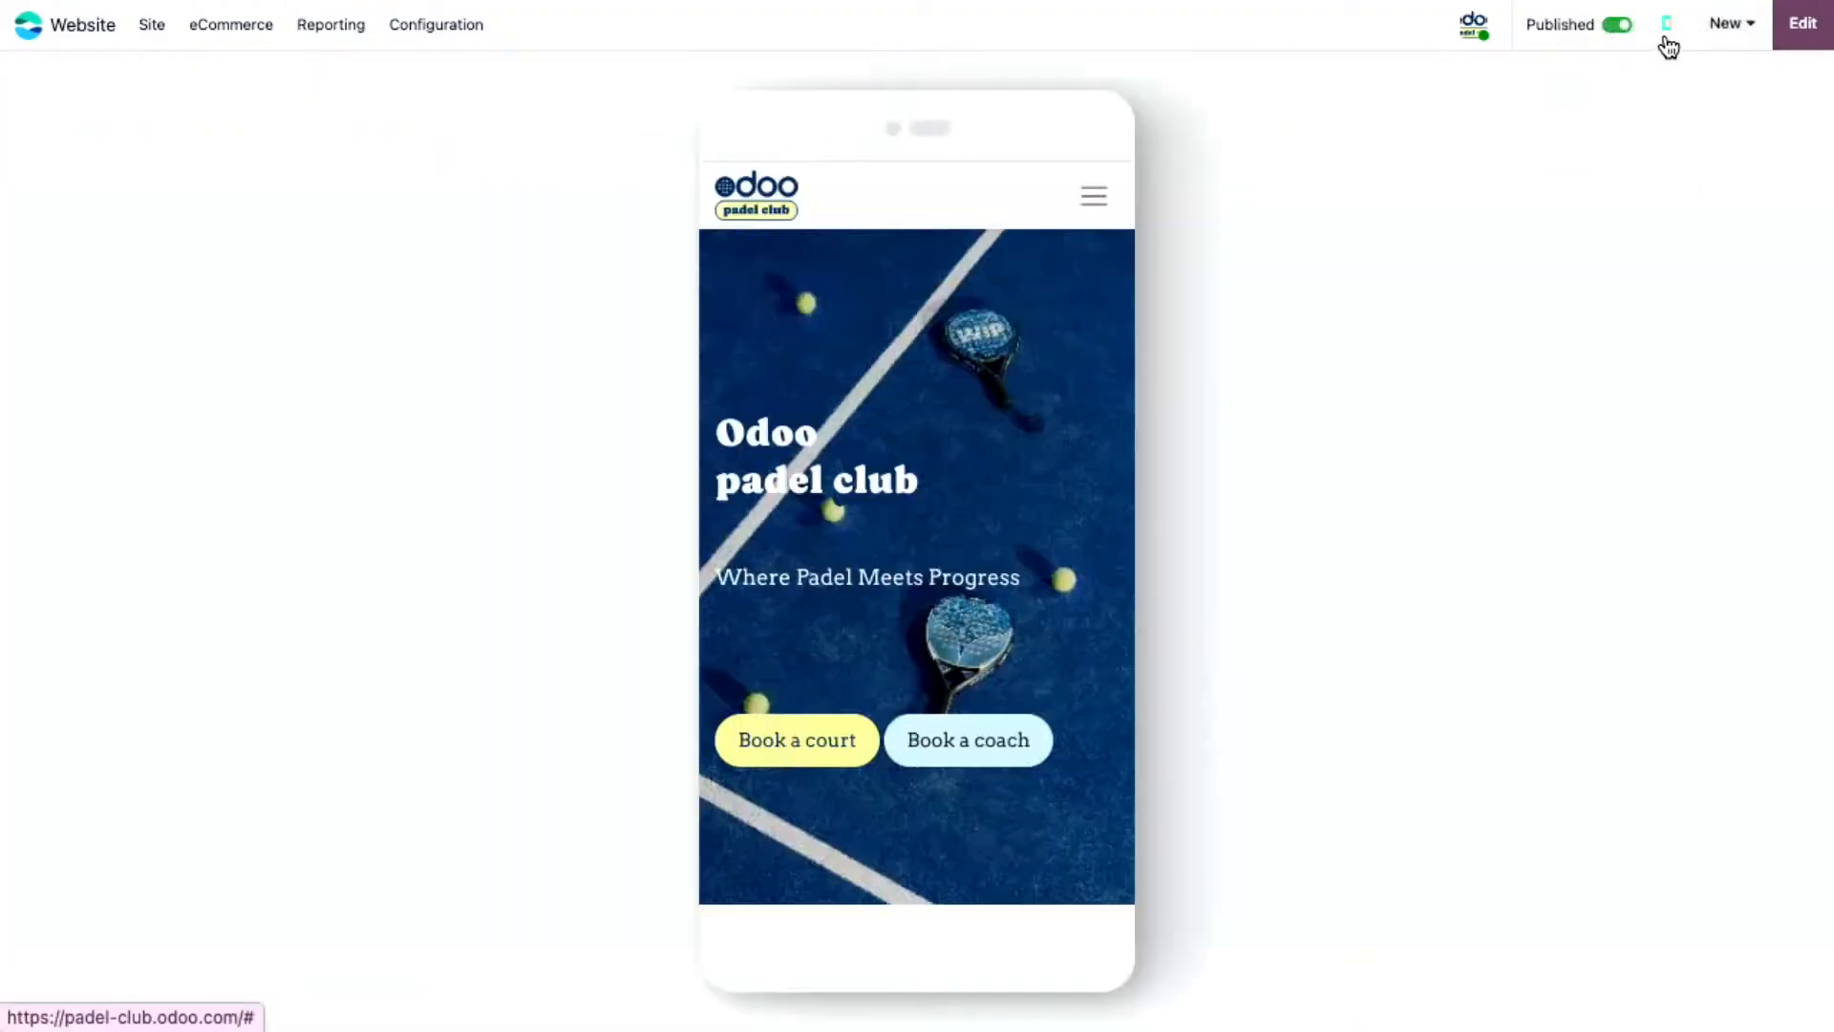
scroll(955, 405, down, 5)
scroll(955, 405, up, 5)
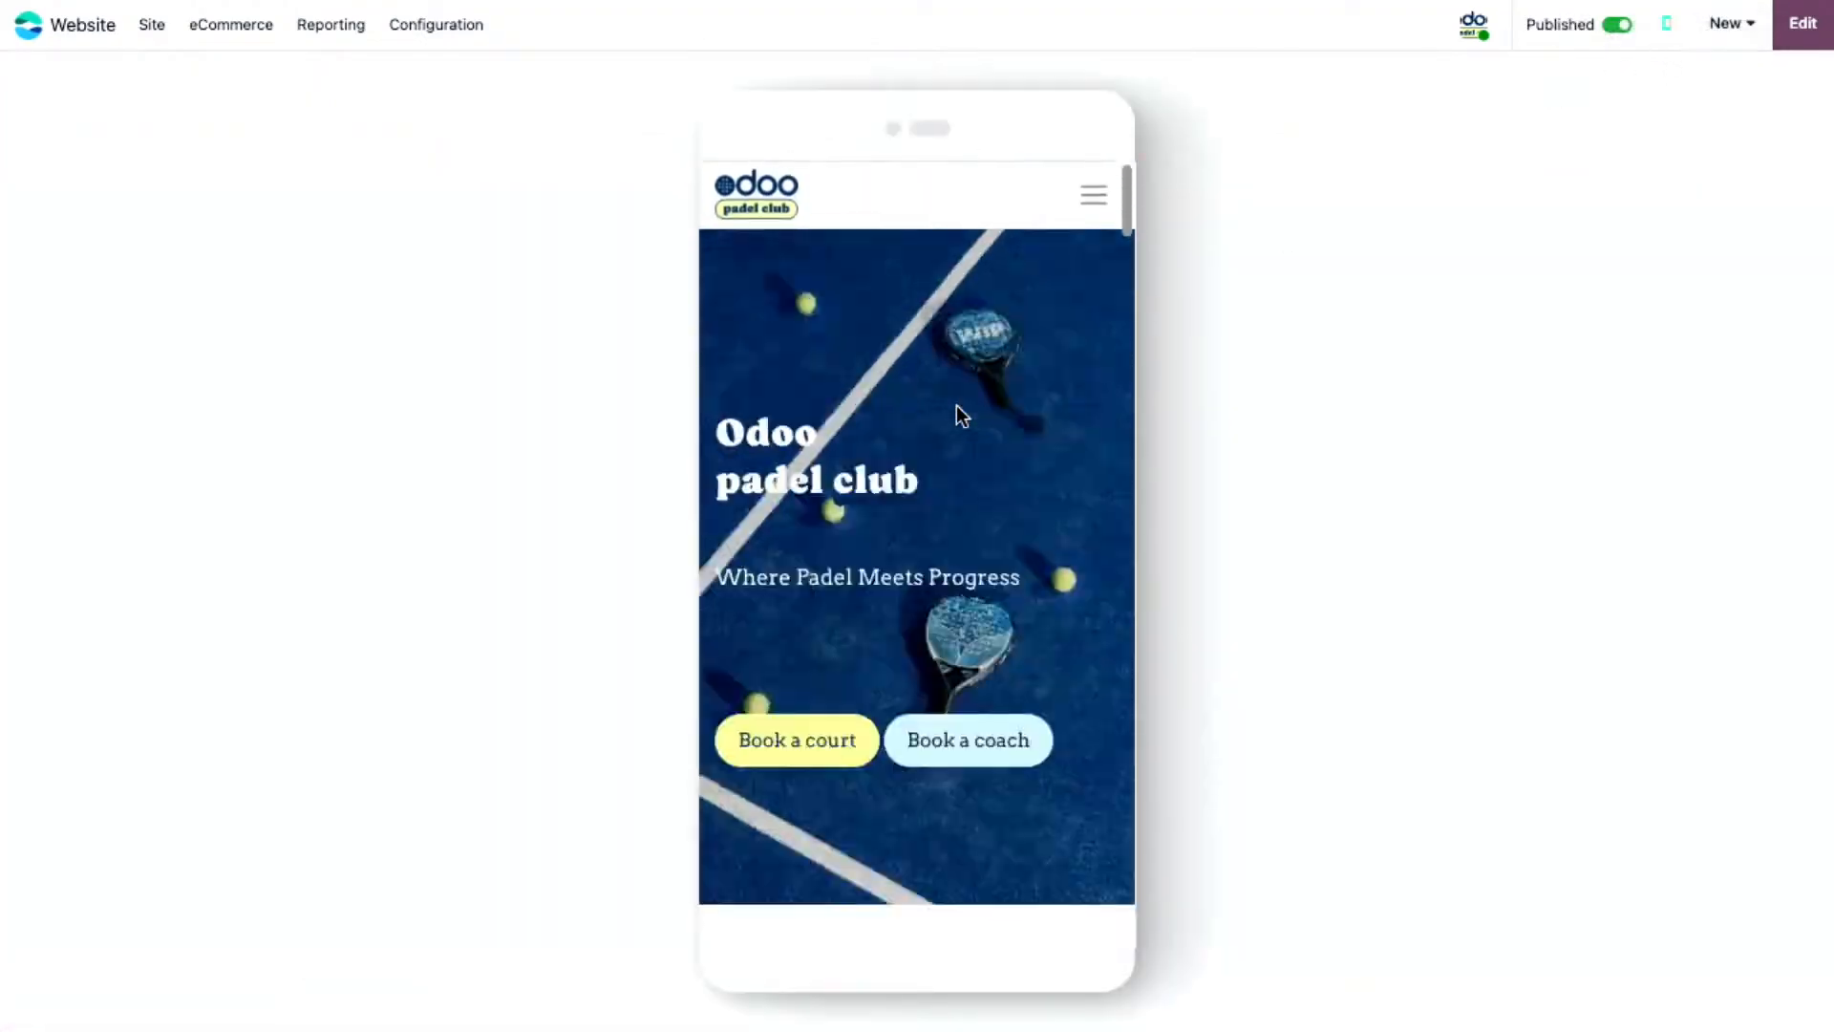
- Hide the court-background hero section on desktop and the player-photo hero section on mobile, and save the homepage
click(1802, 23)
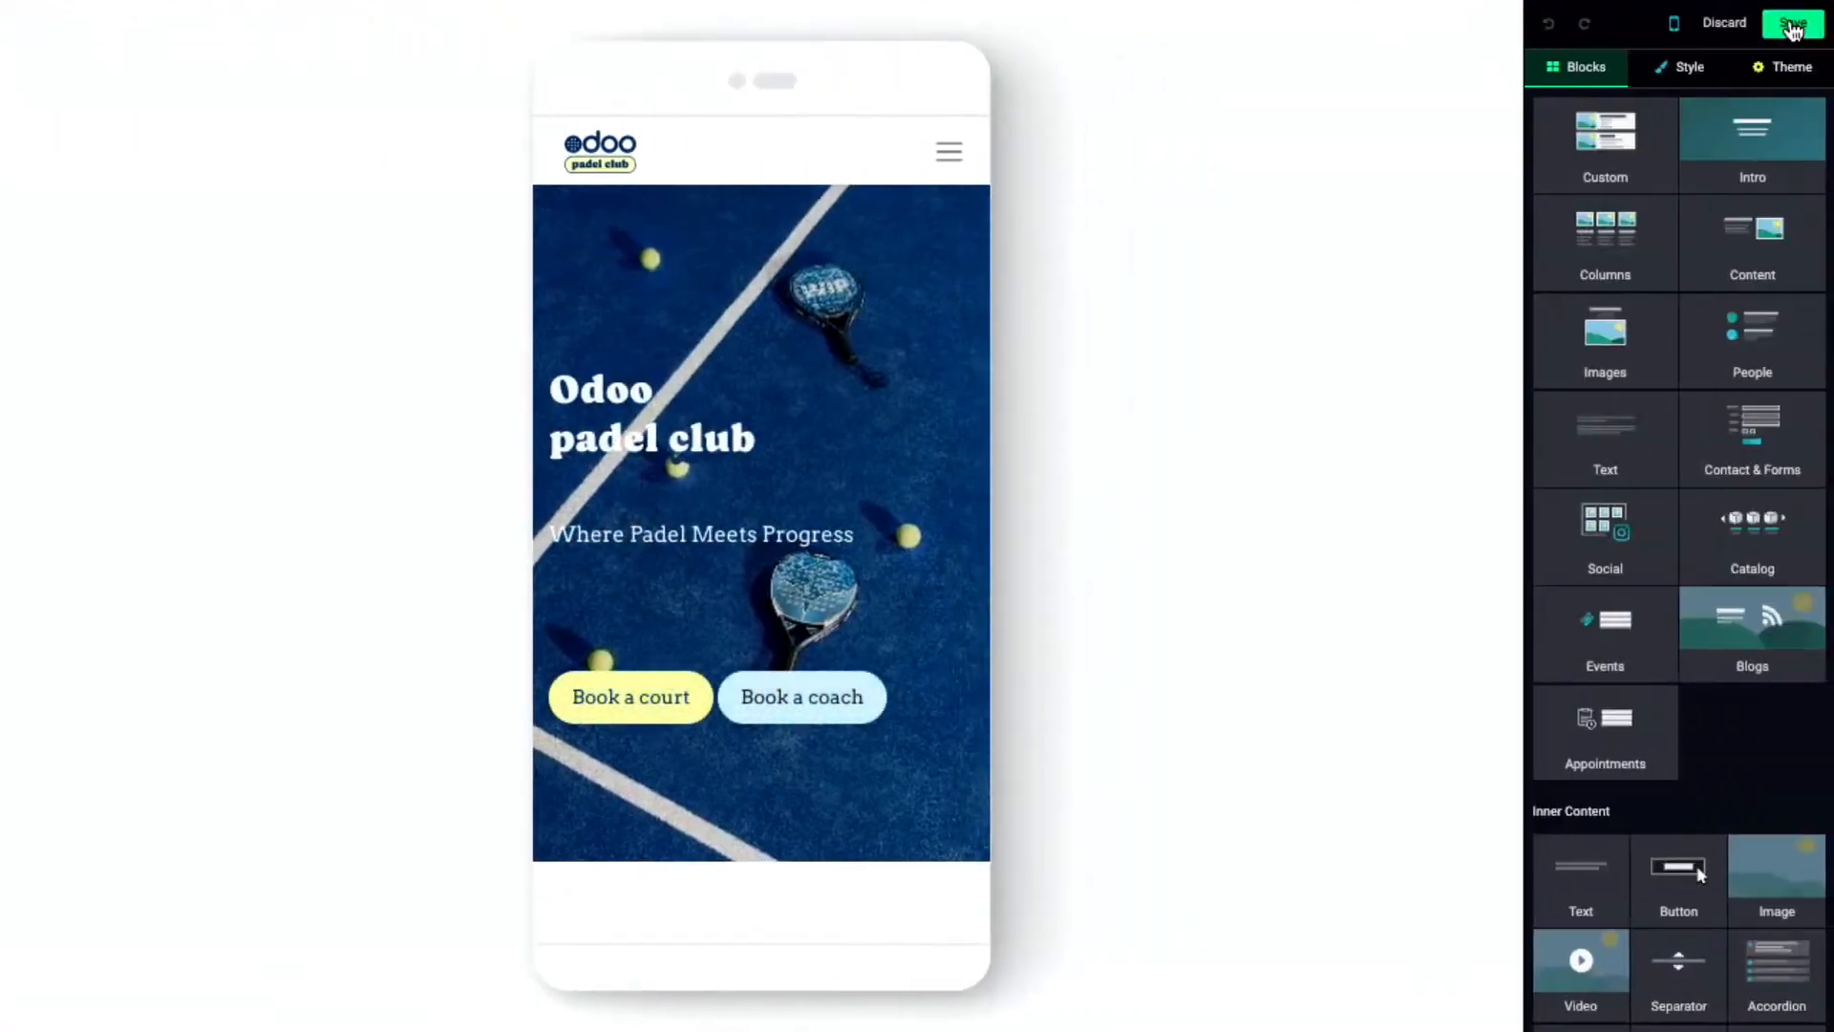
click(881, 255)
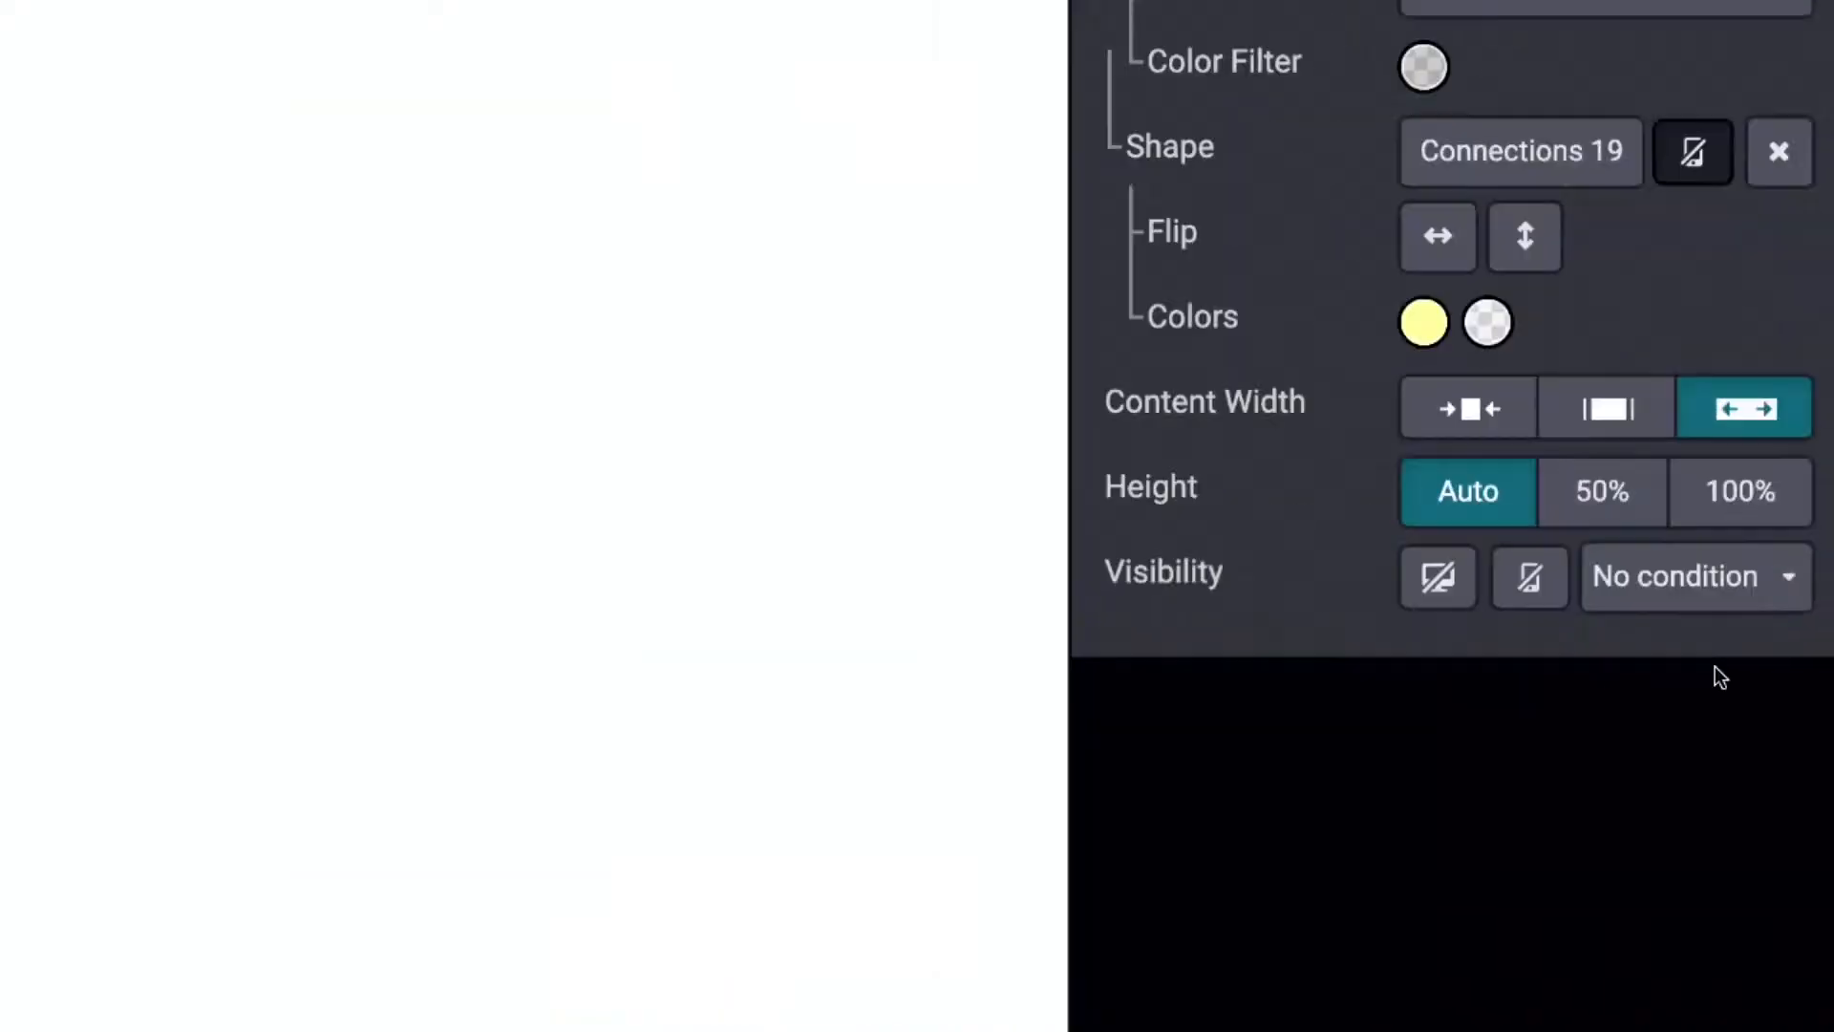
click(1438, 577)
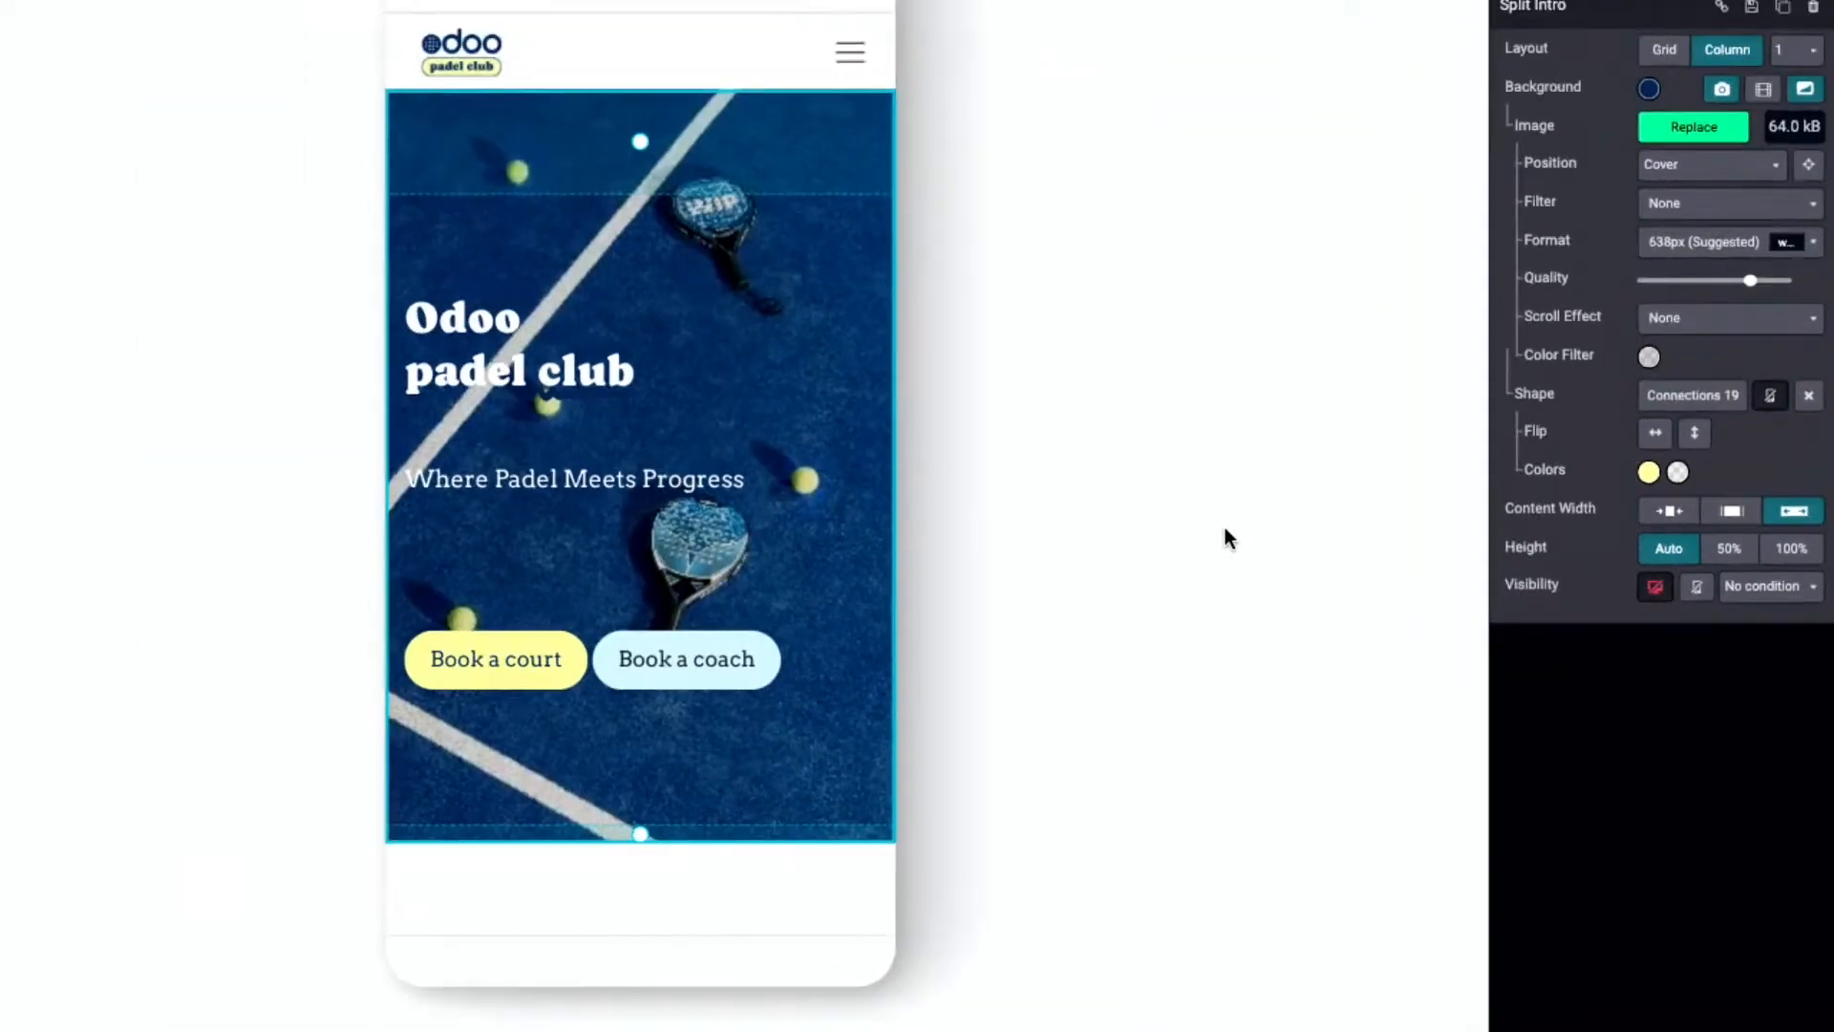
scroll(618, 376, down, 5)
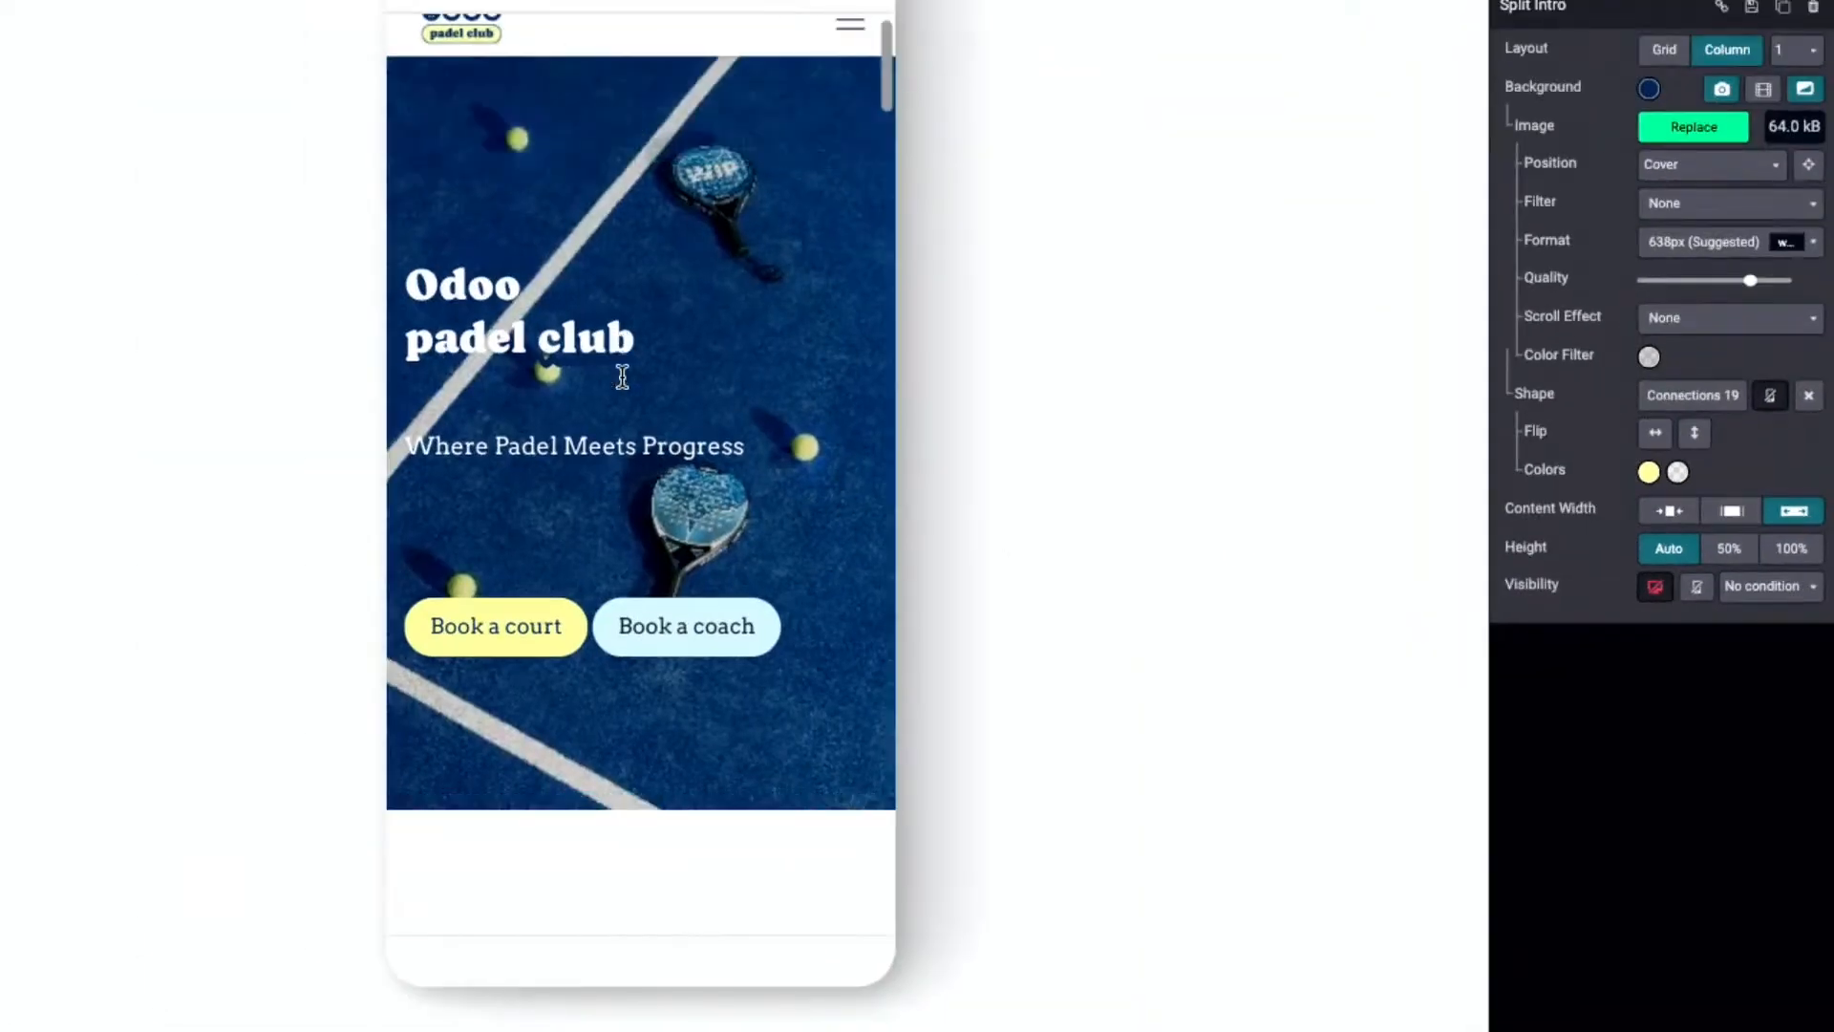
click(478, 387)
click(1701, 319)
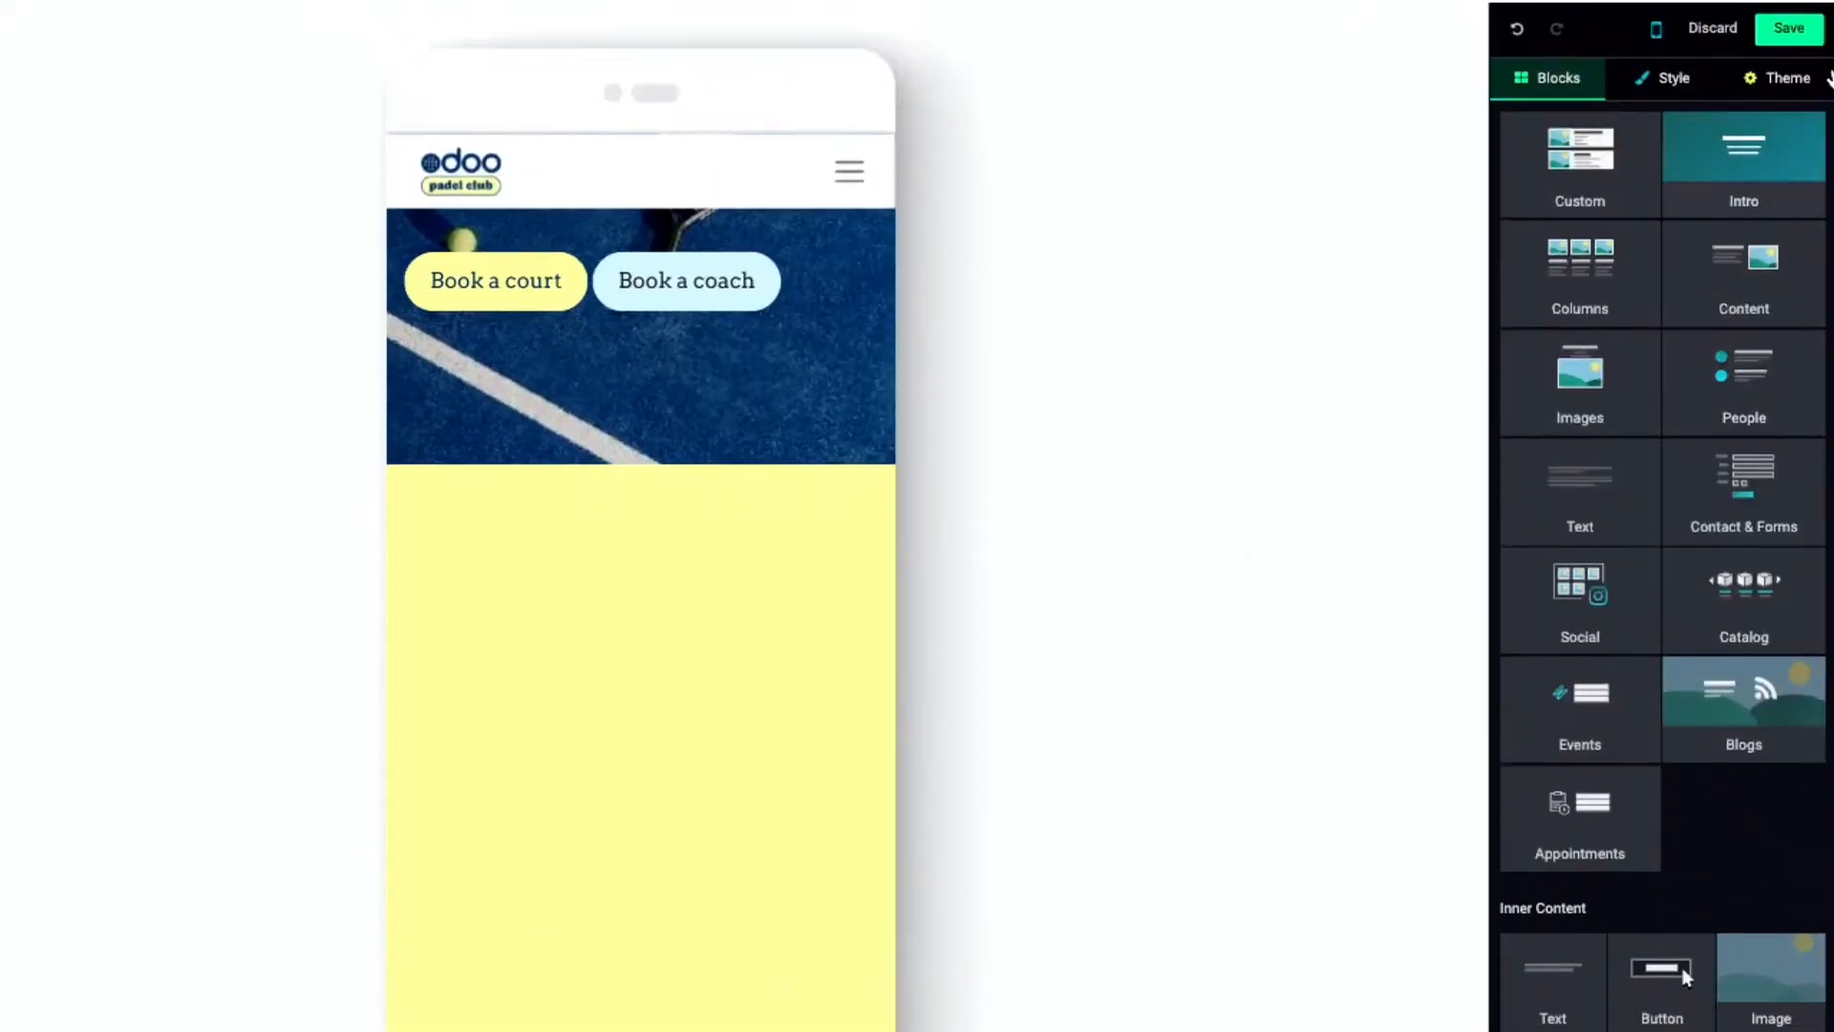
click(1800, 29)
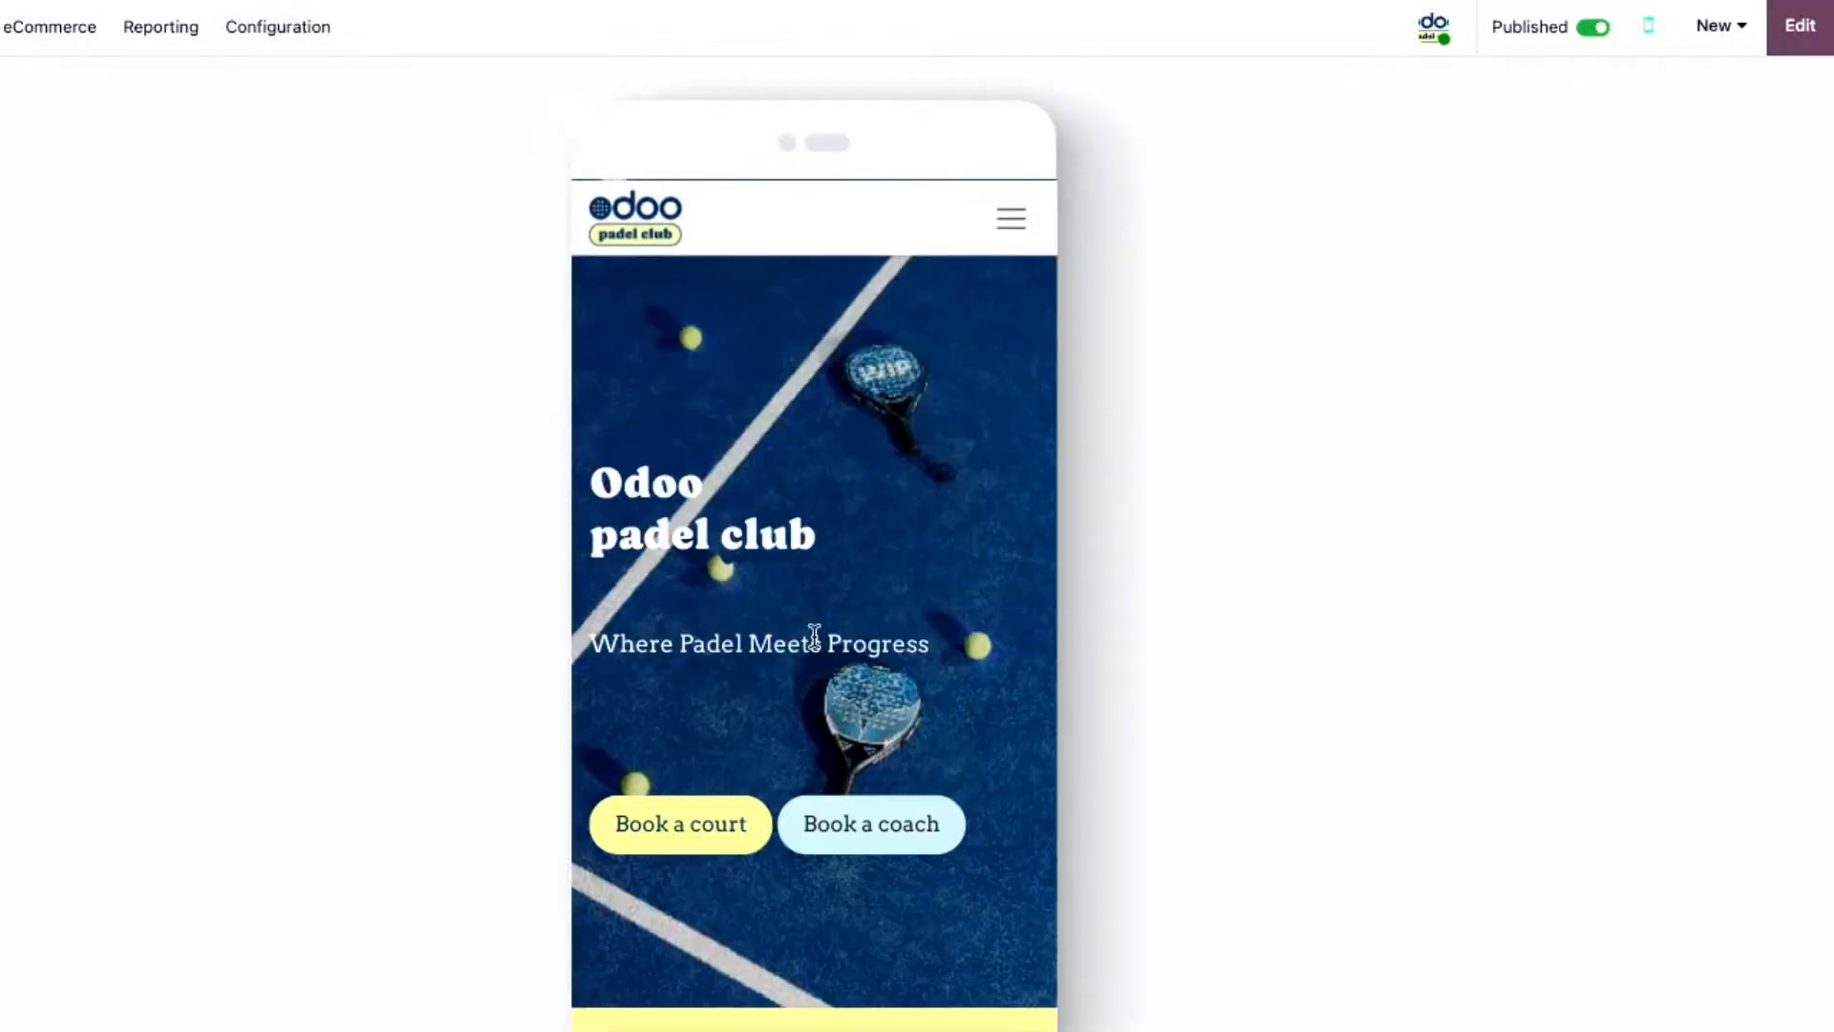
- Check the saved homepage in the mobile and desktop previews, from the hero through the sections below it
scroll(892, 481, down, 5)
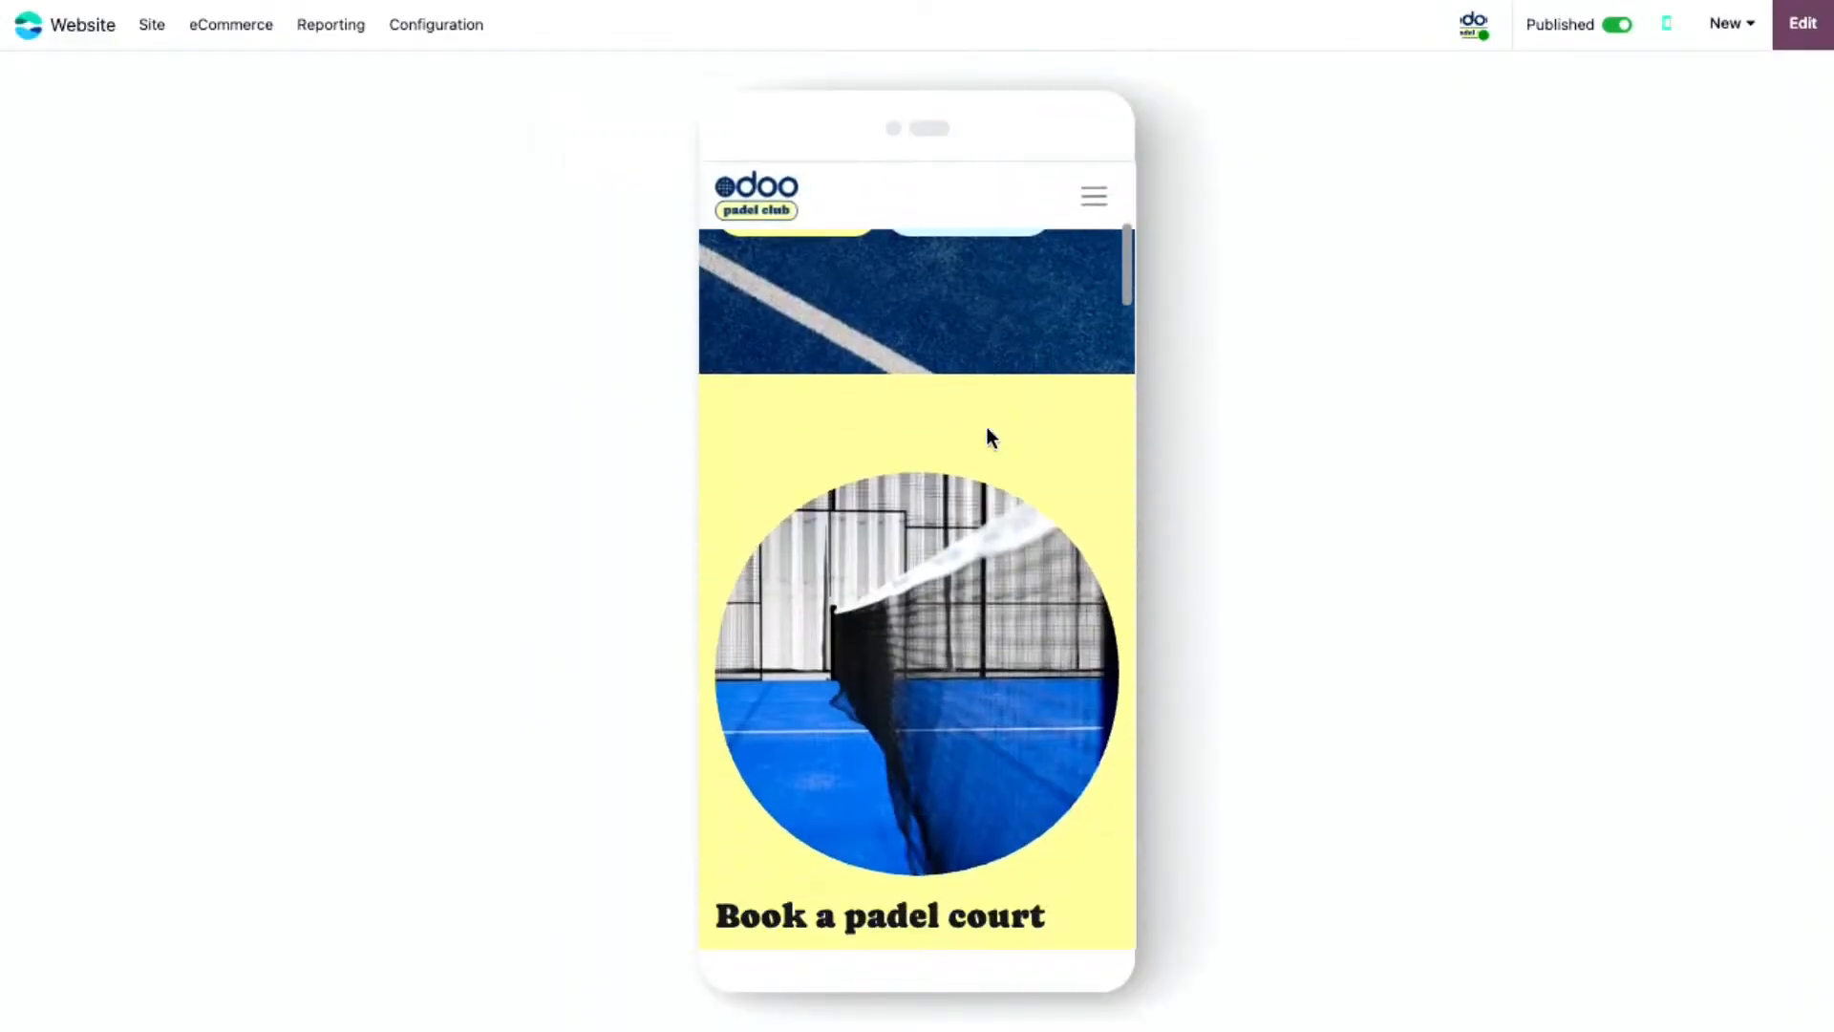
scroll(988, 428, down, 3)
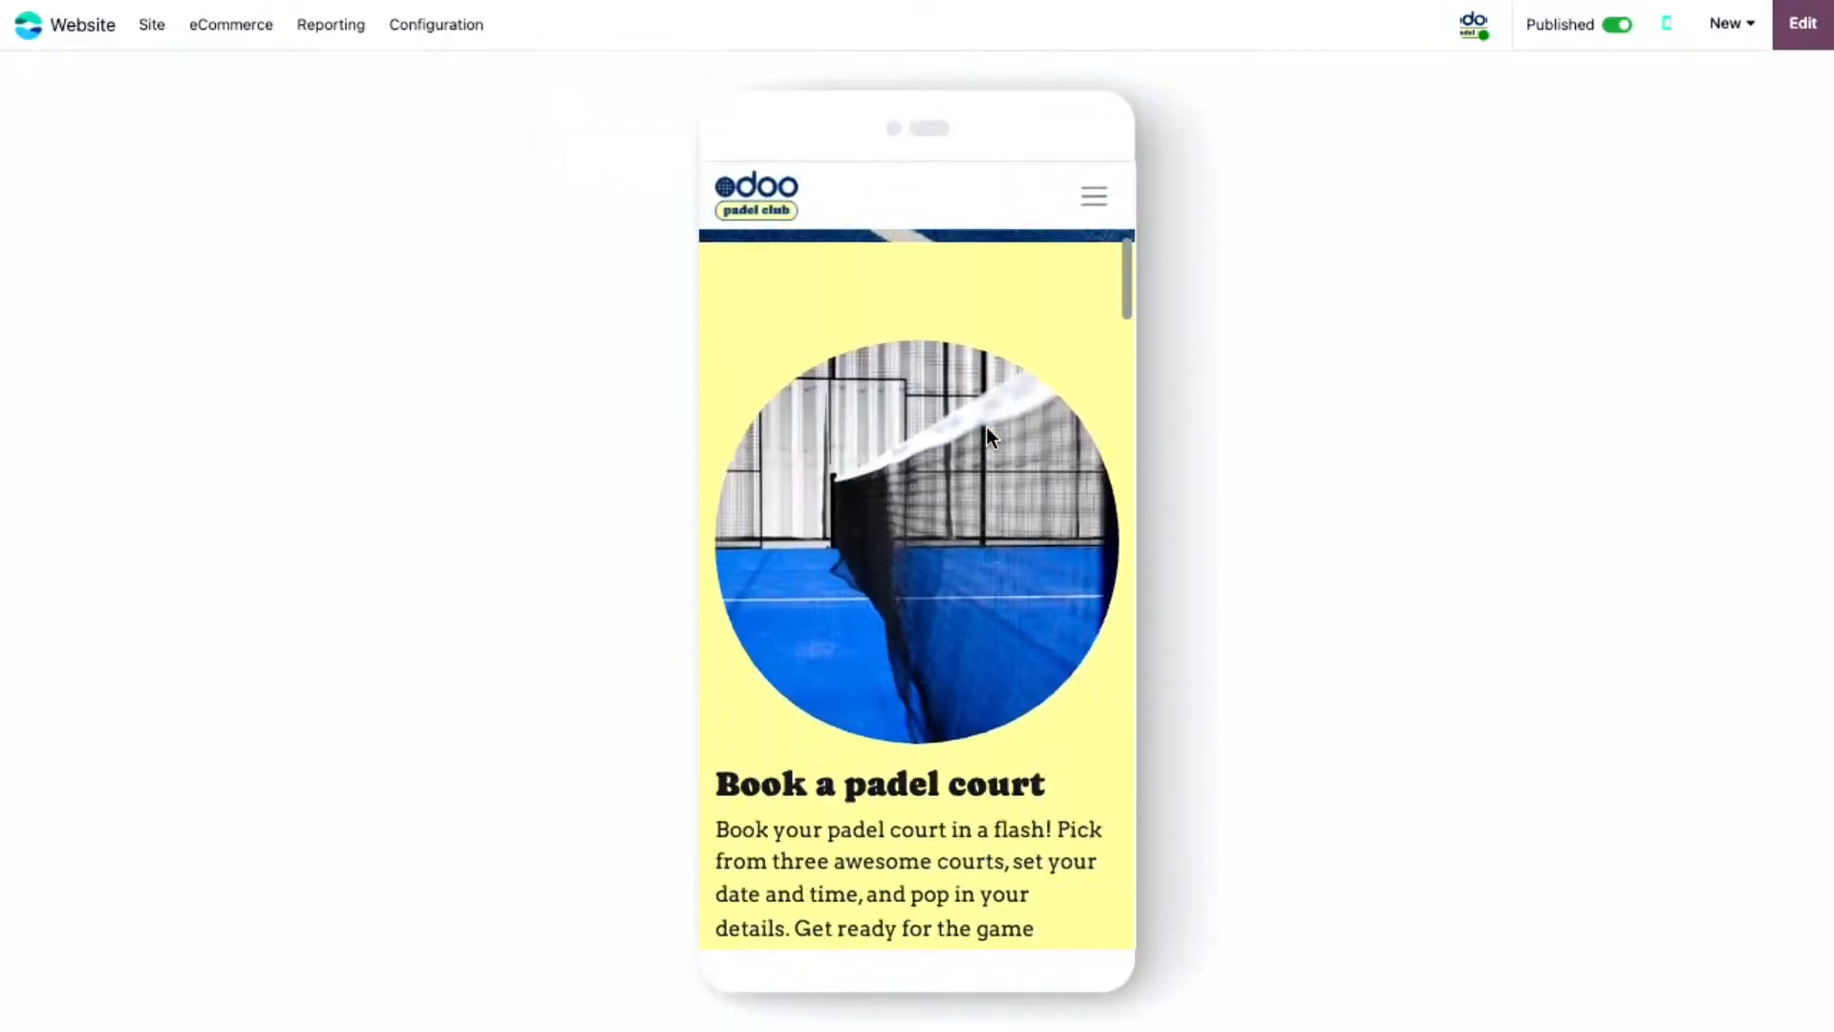
scroll(988, 428, up, 7)
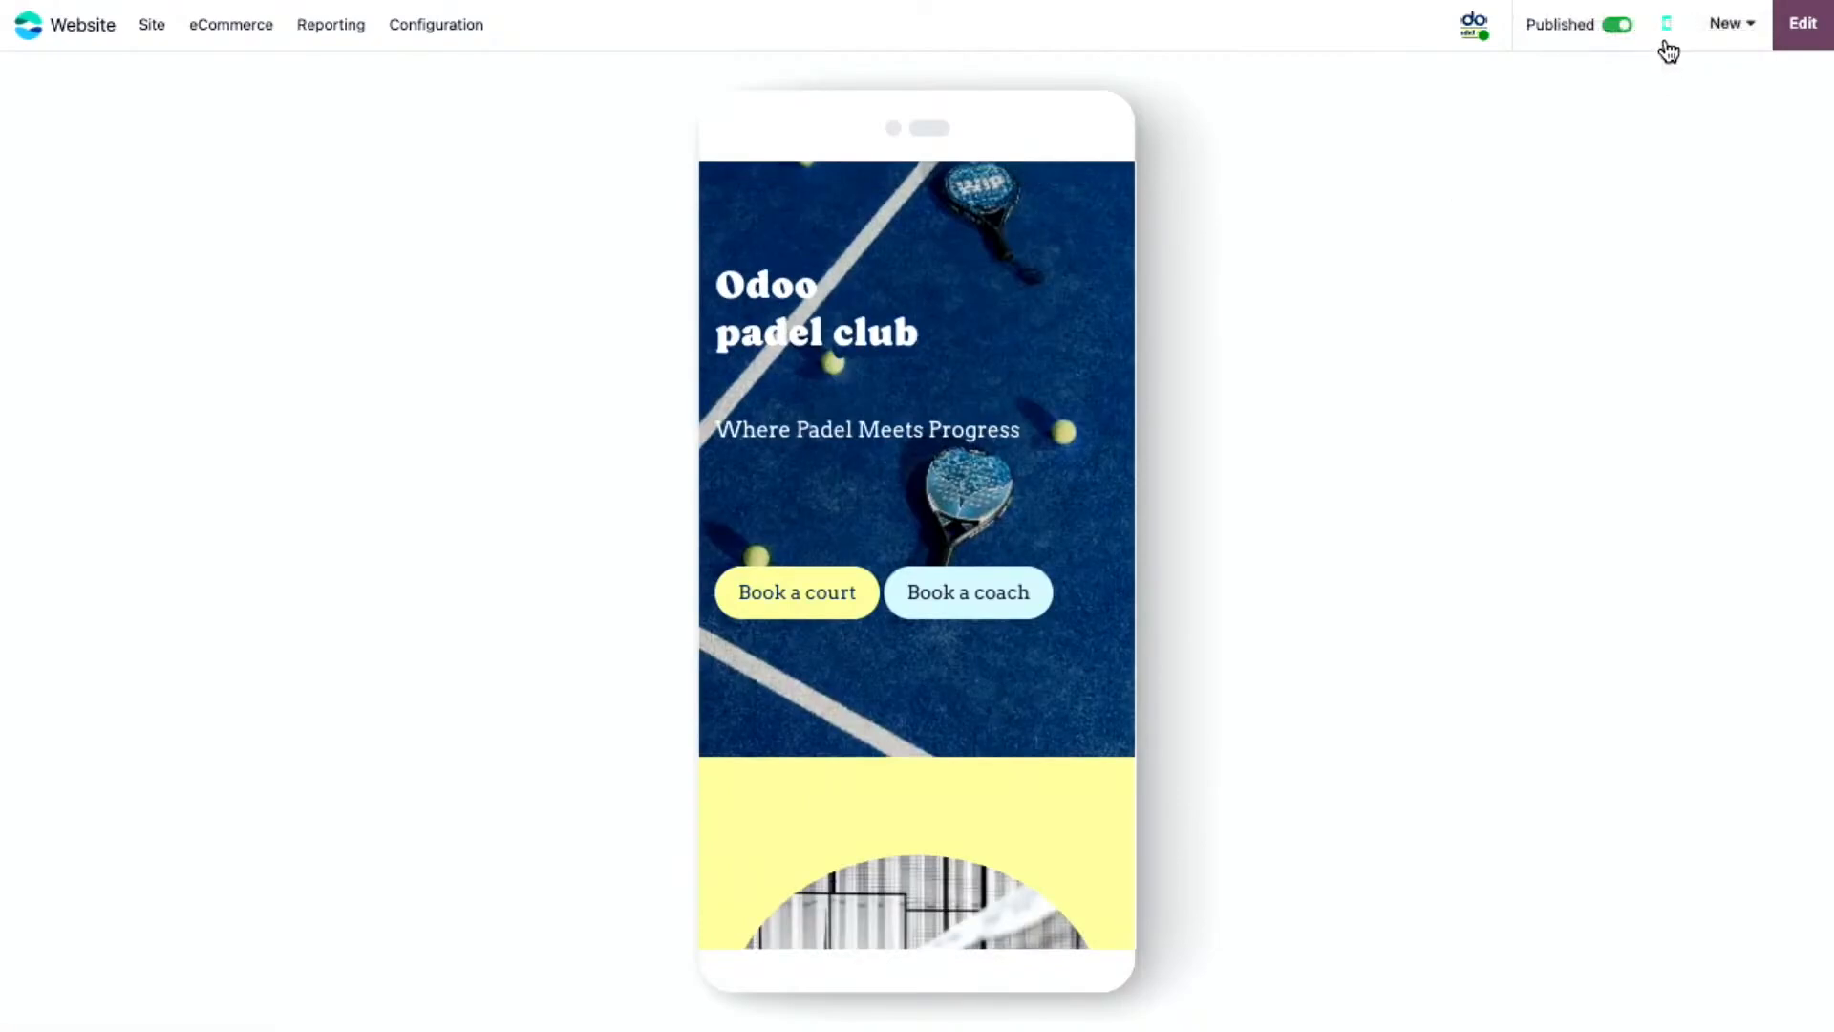
click(1666, 44)
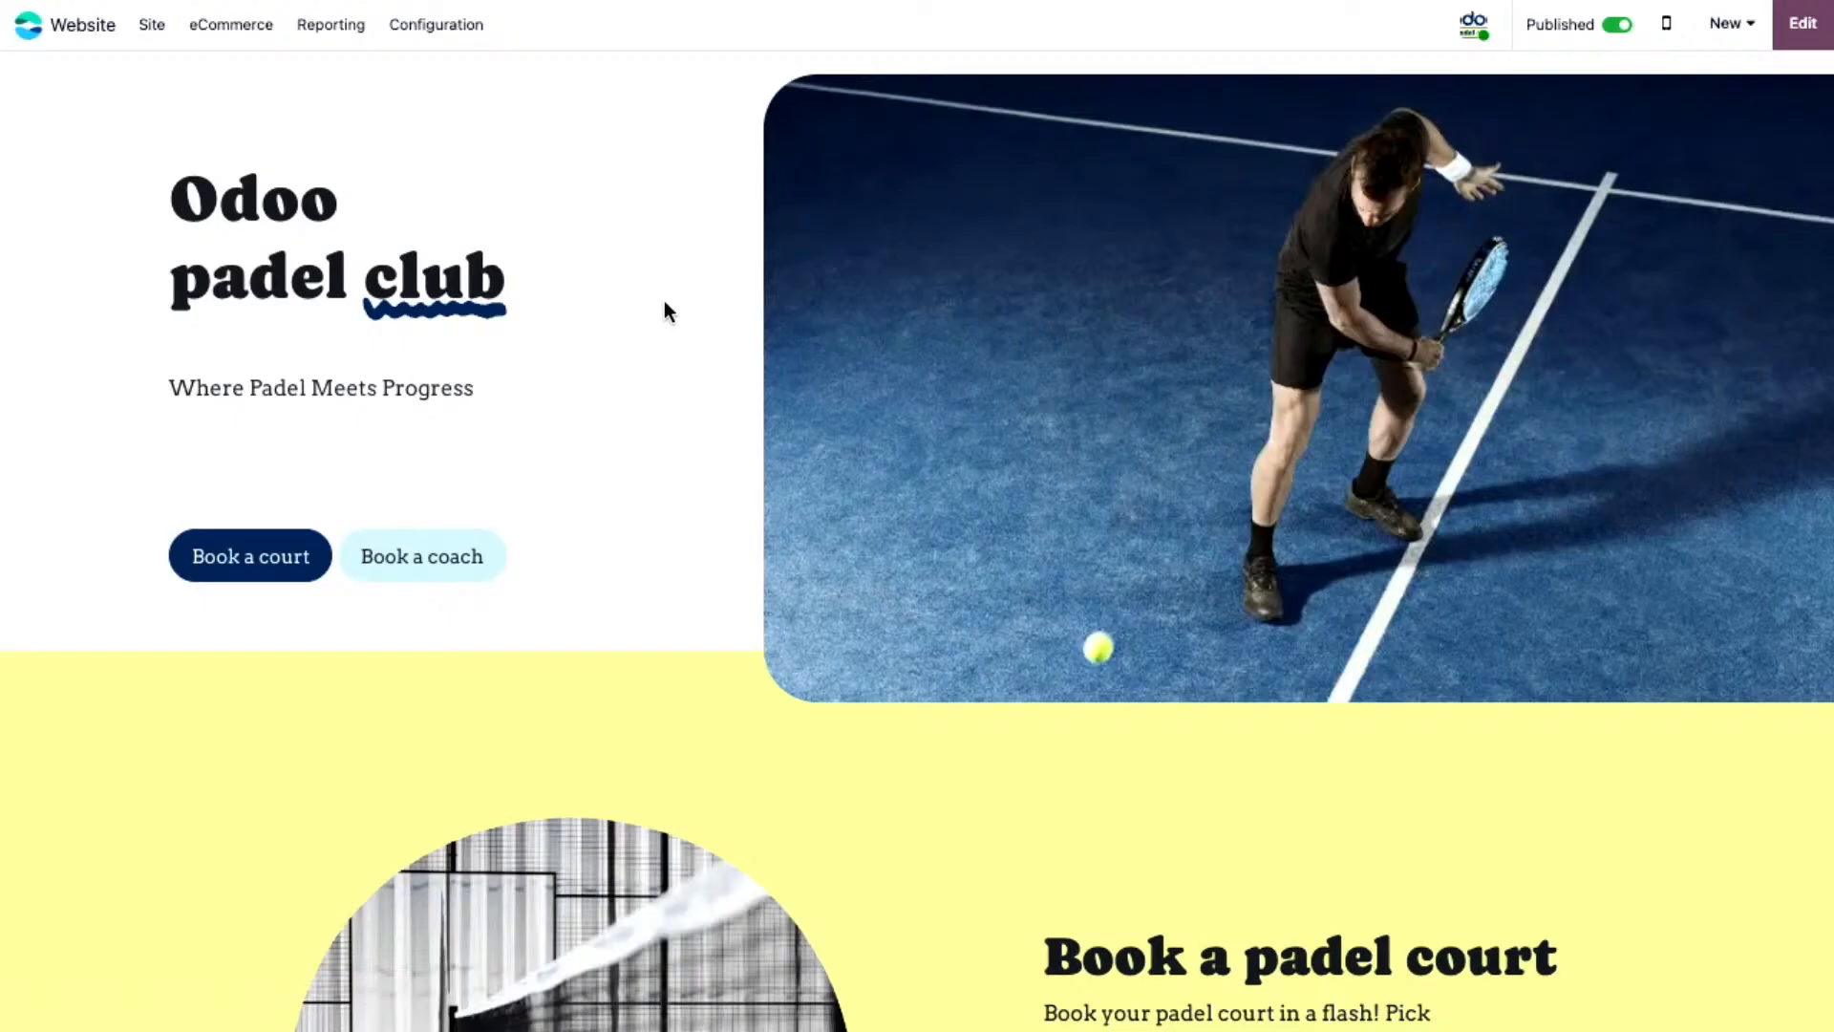
scroll(664, 302, up, 3)
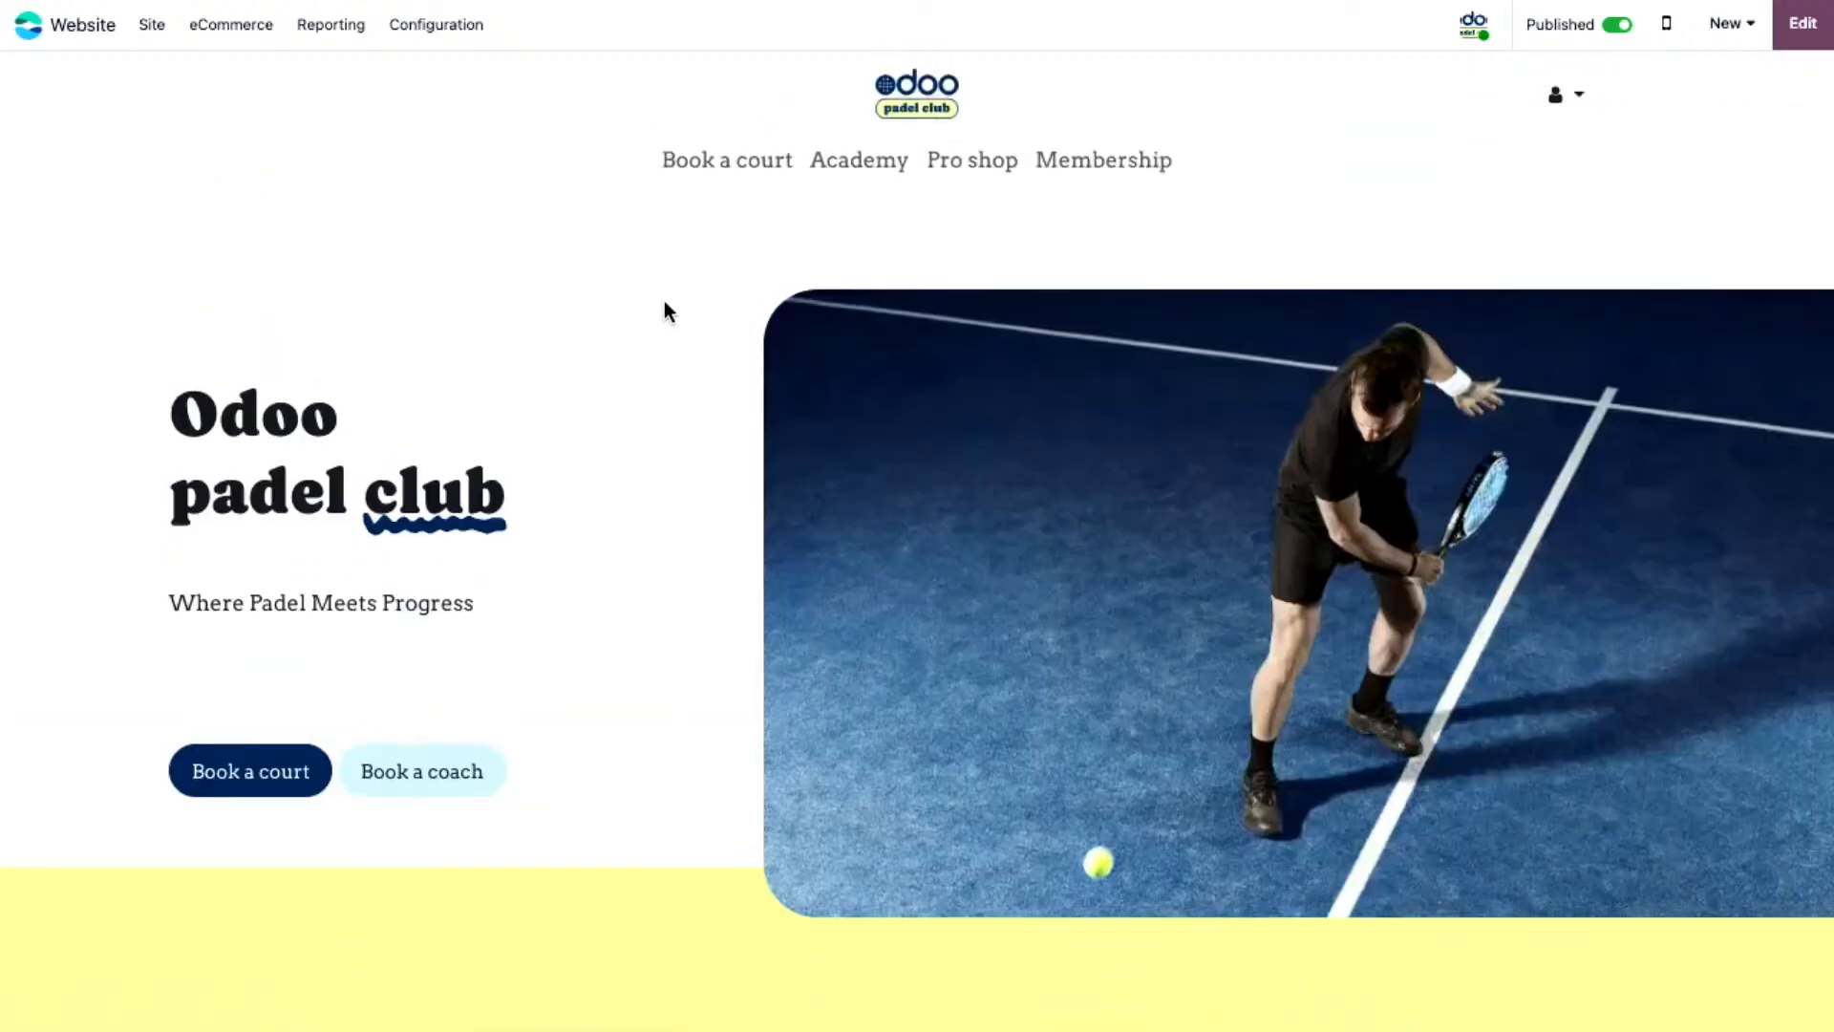
scroll(666, 311, down, 10)
scroll(666, 310, up, 10)
- Edit the Book a court page and insert the saved Custom Shape image block into the empty page
click(746, 169)
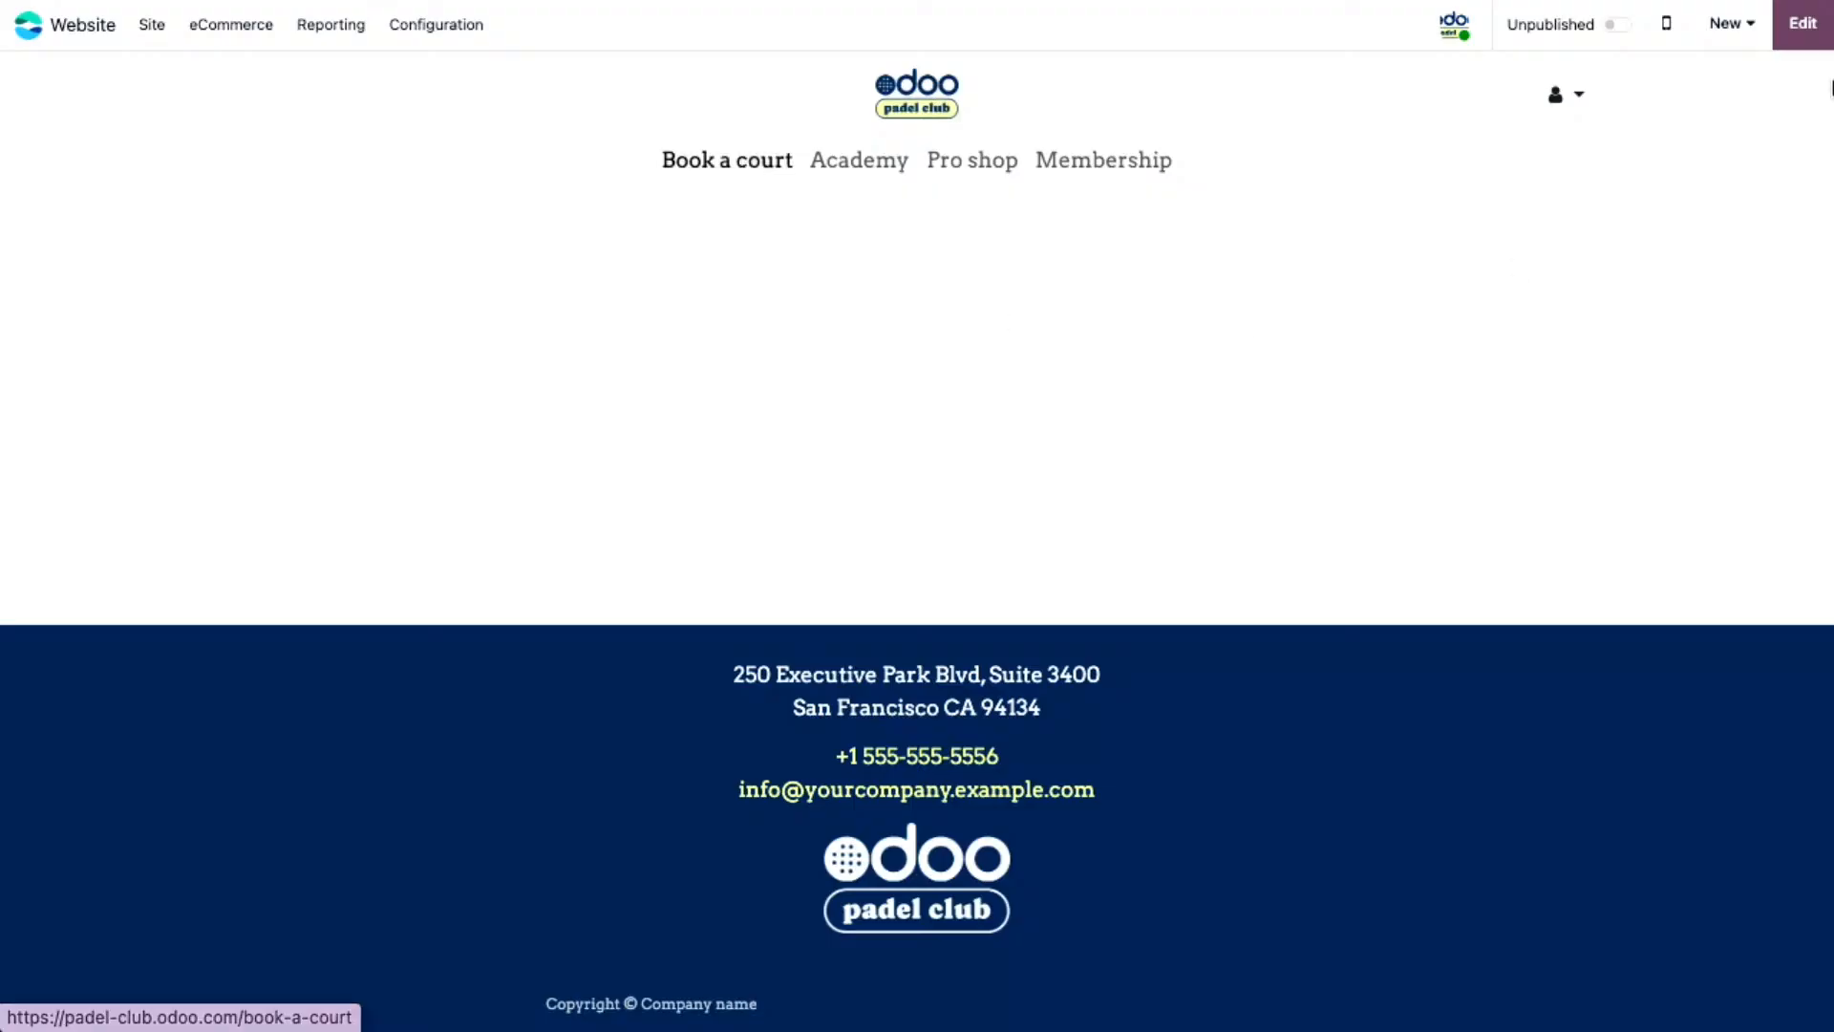
click(1811, 15)
click(1016, 413)
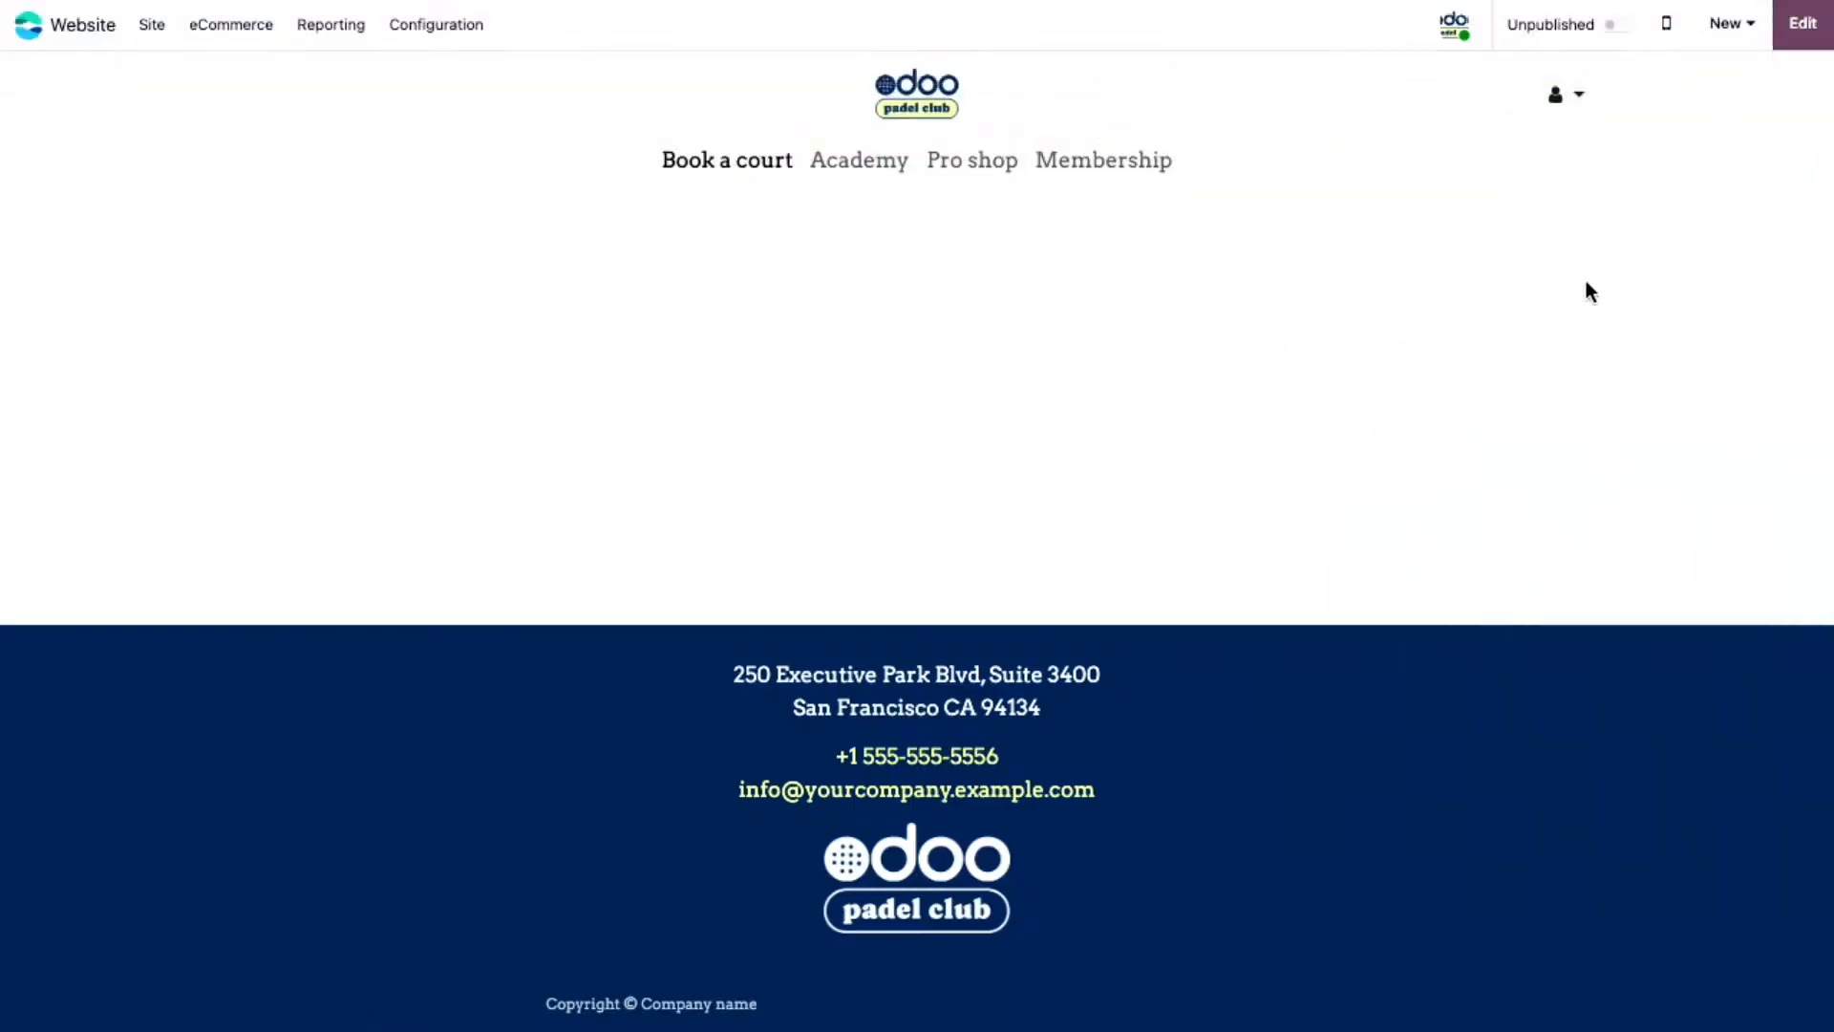
click(1801, 20)
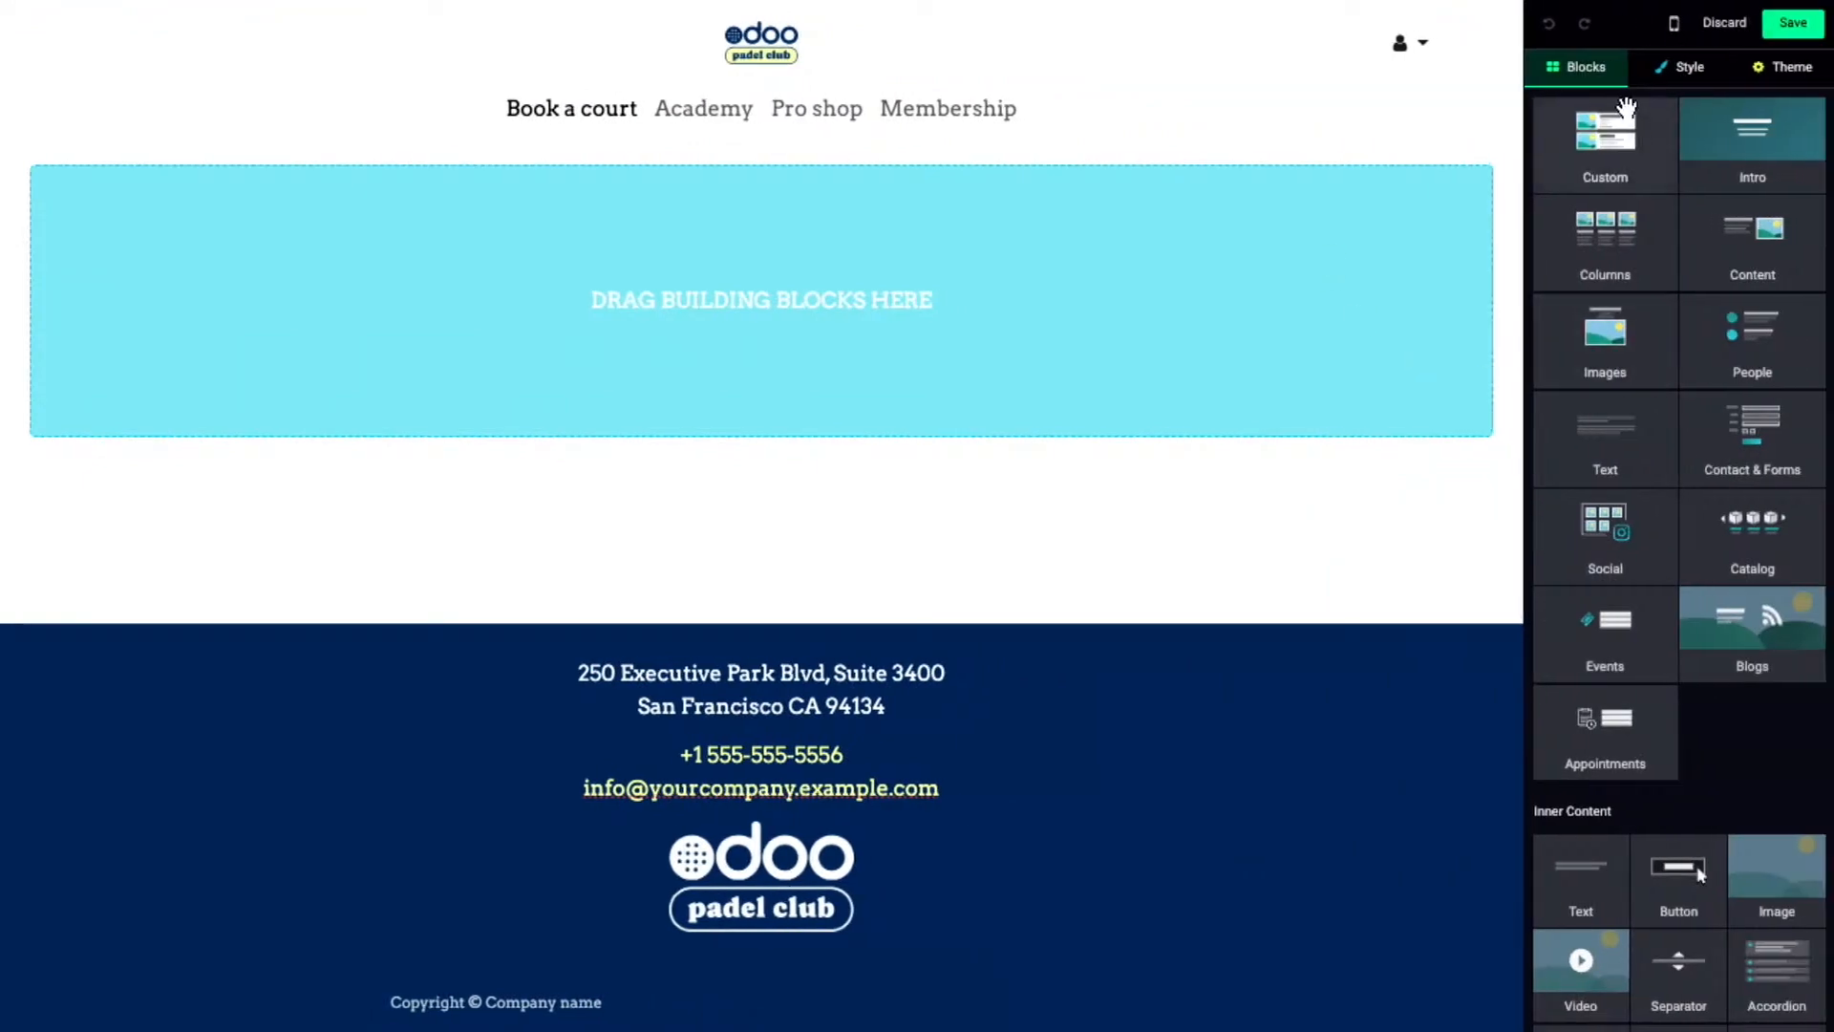
click(1581, 132)
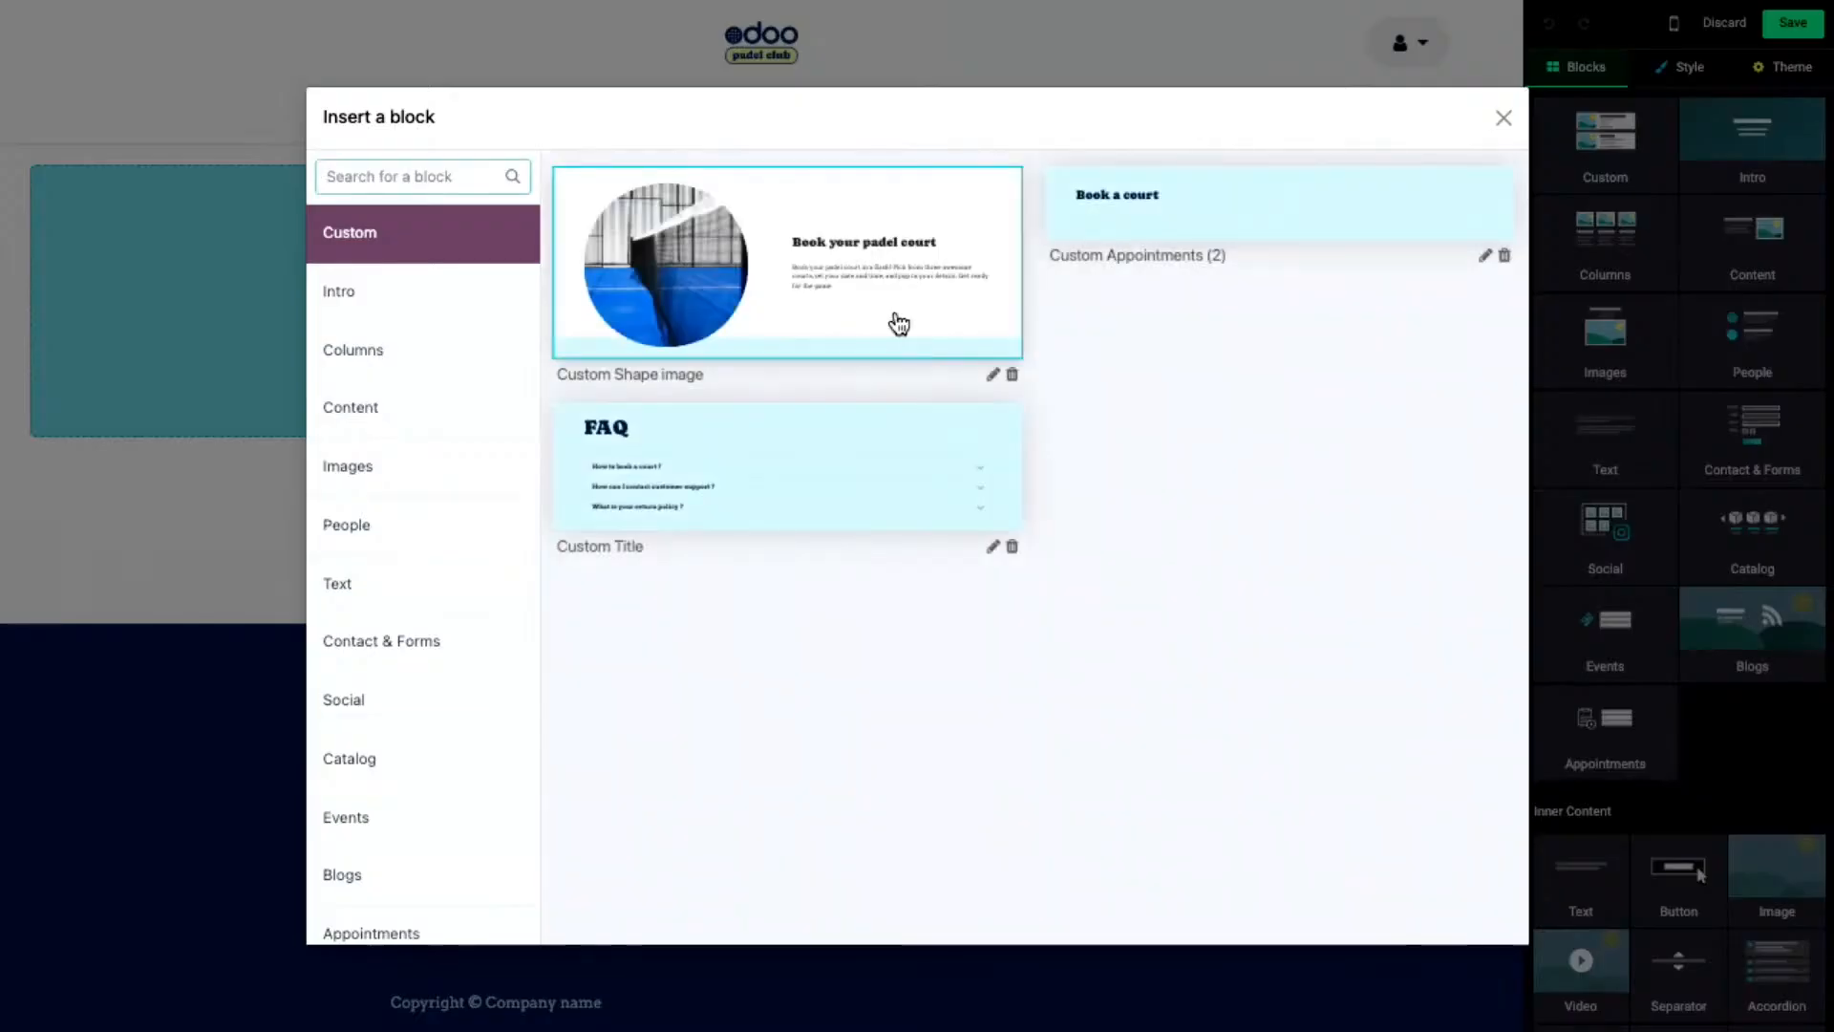
click(824, 241)
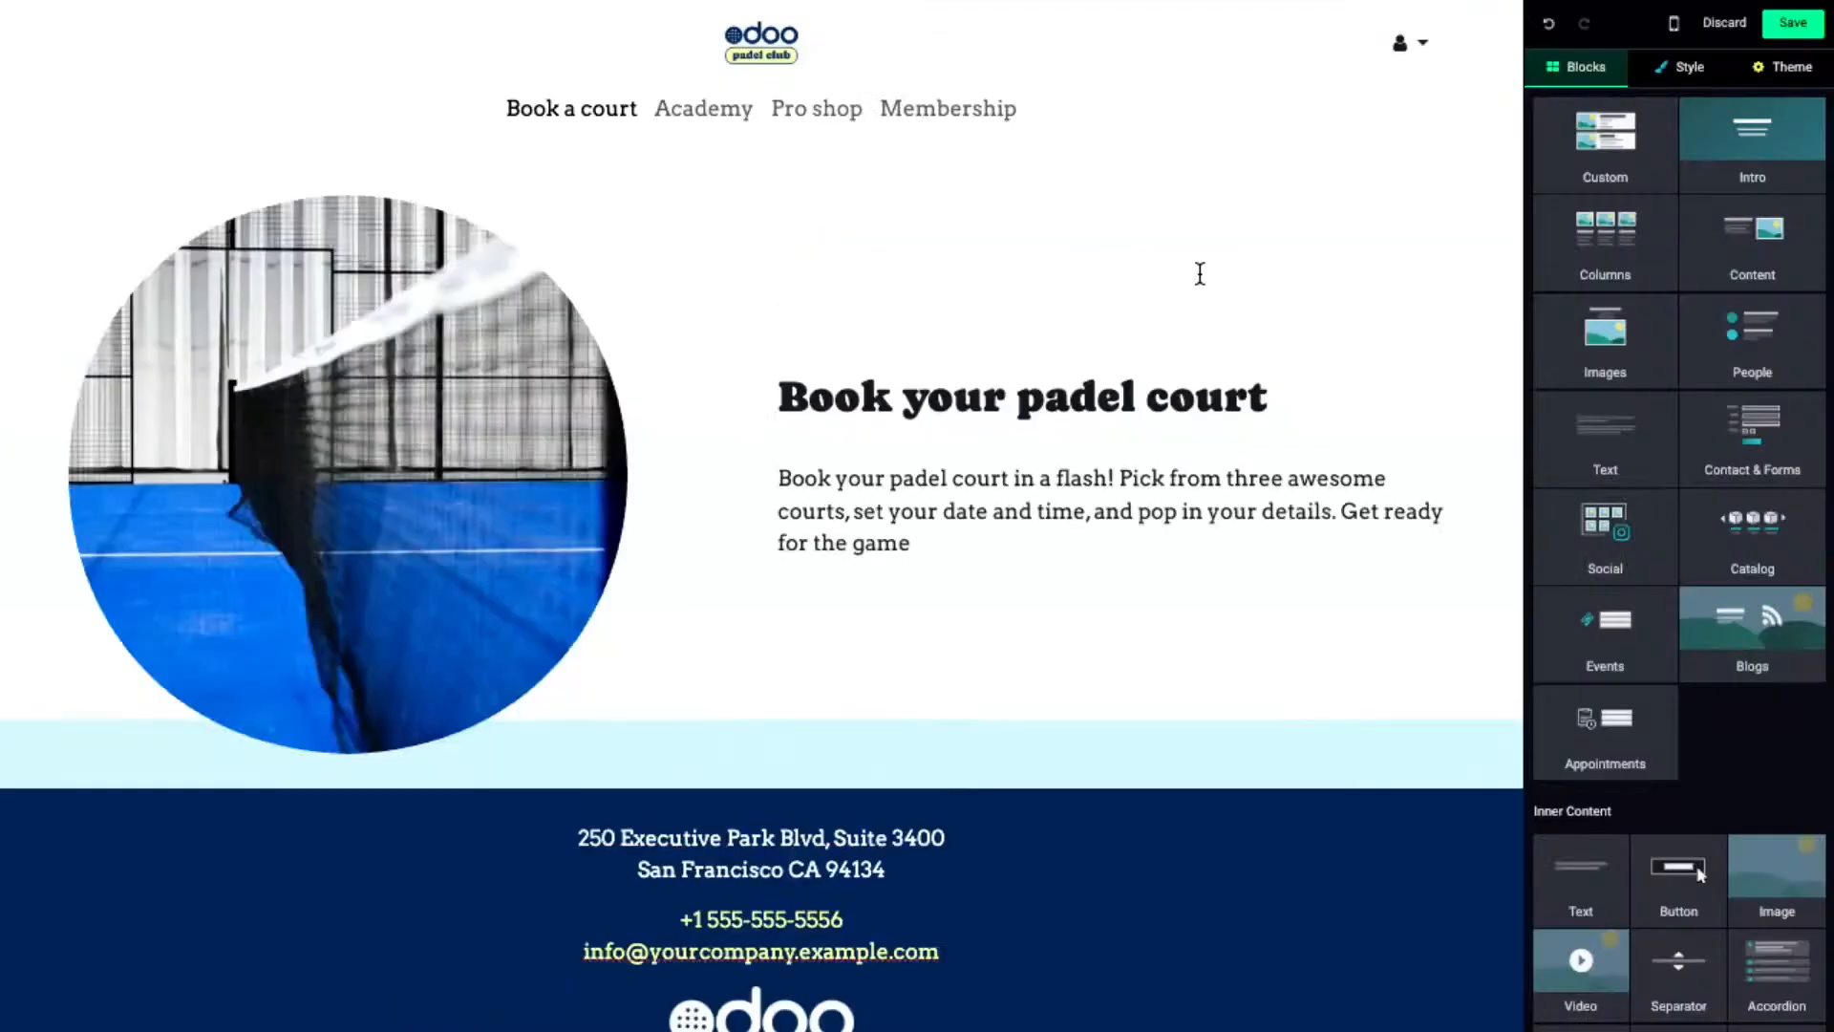
- Insert the saved Custom Appointments (2) block with the court cards below the Book your padel court section
click(1600, 152)
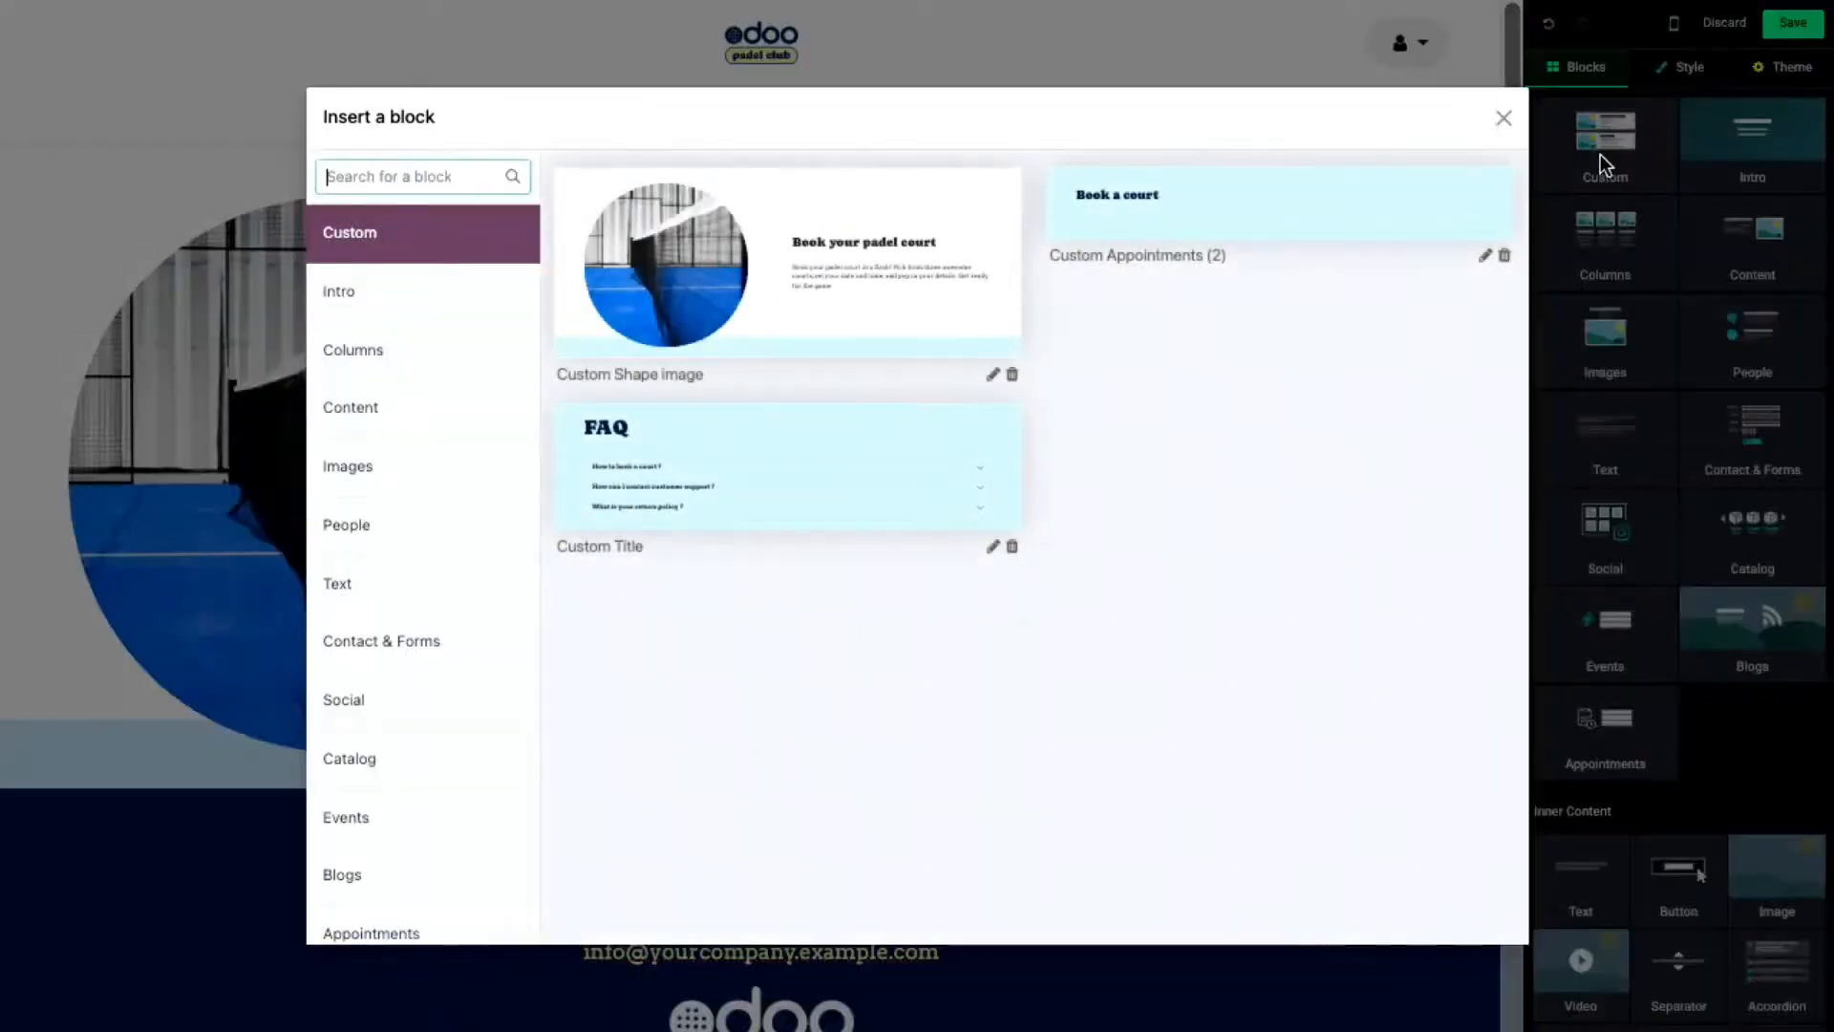
click(1240, 208)
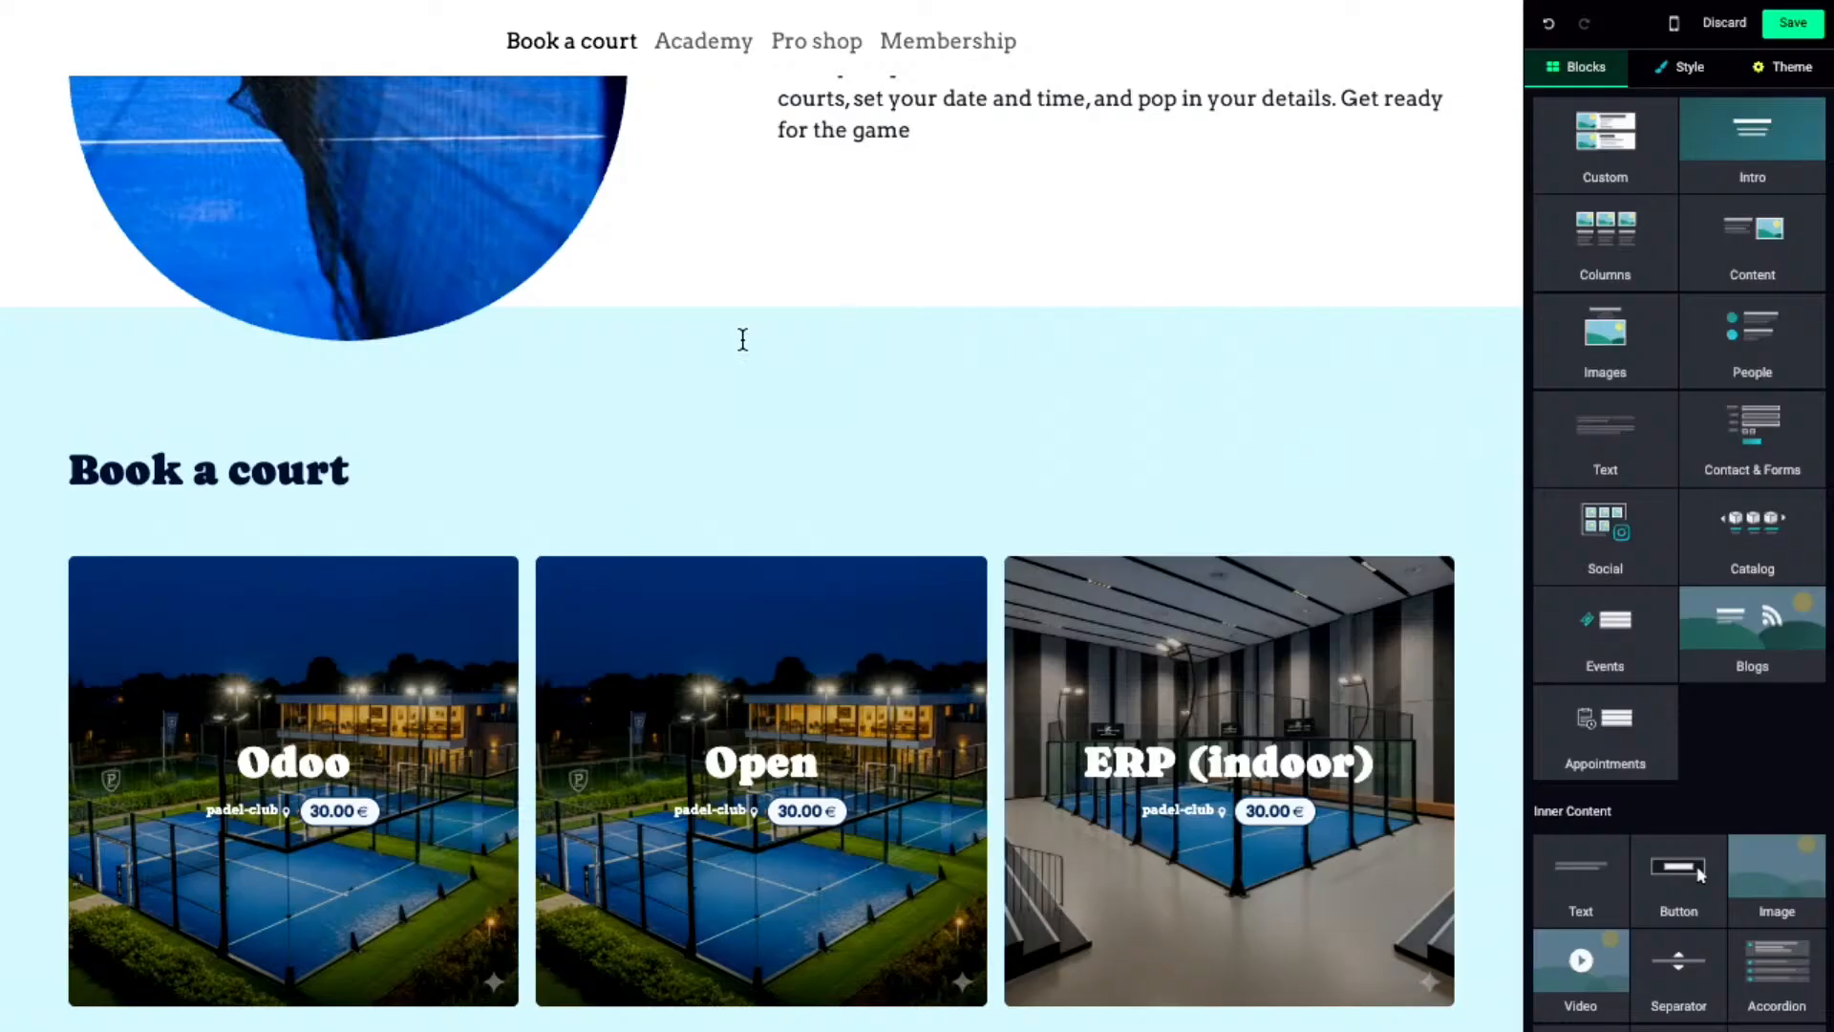
scroll(735, 342, down, 2)
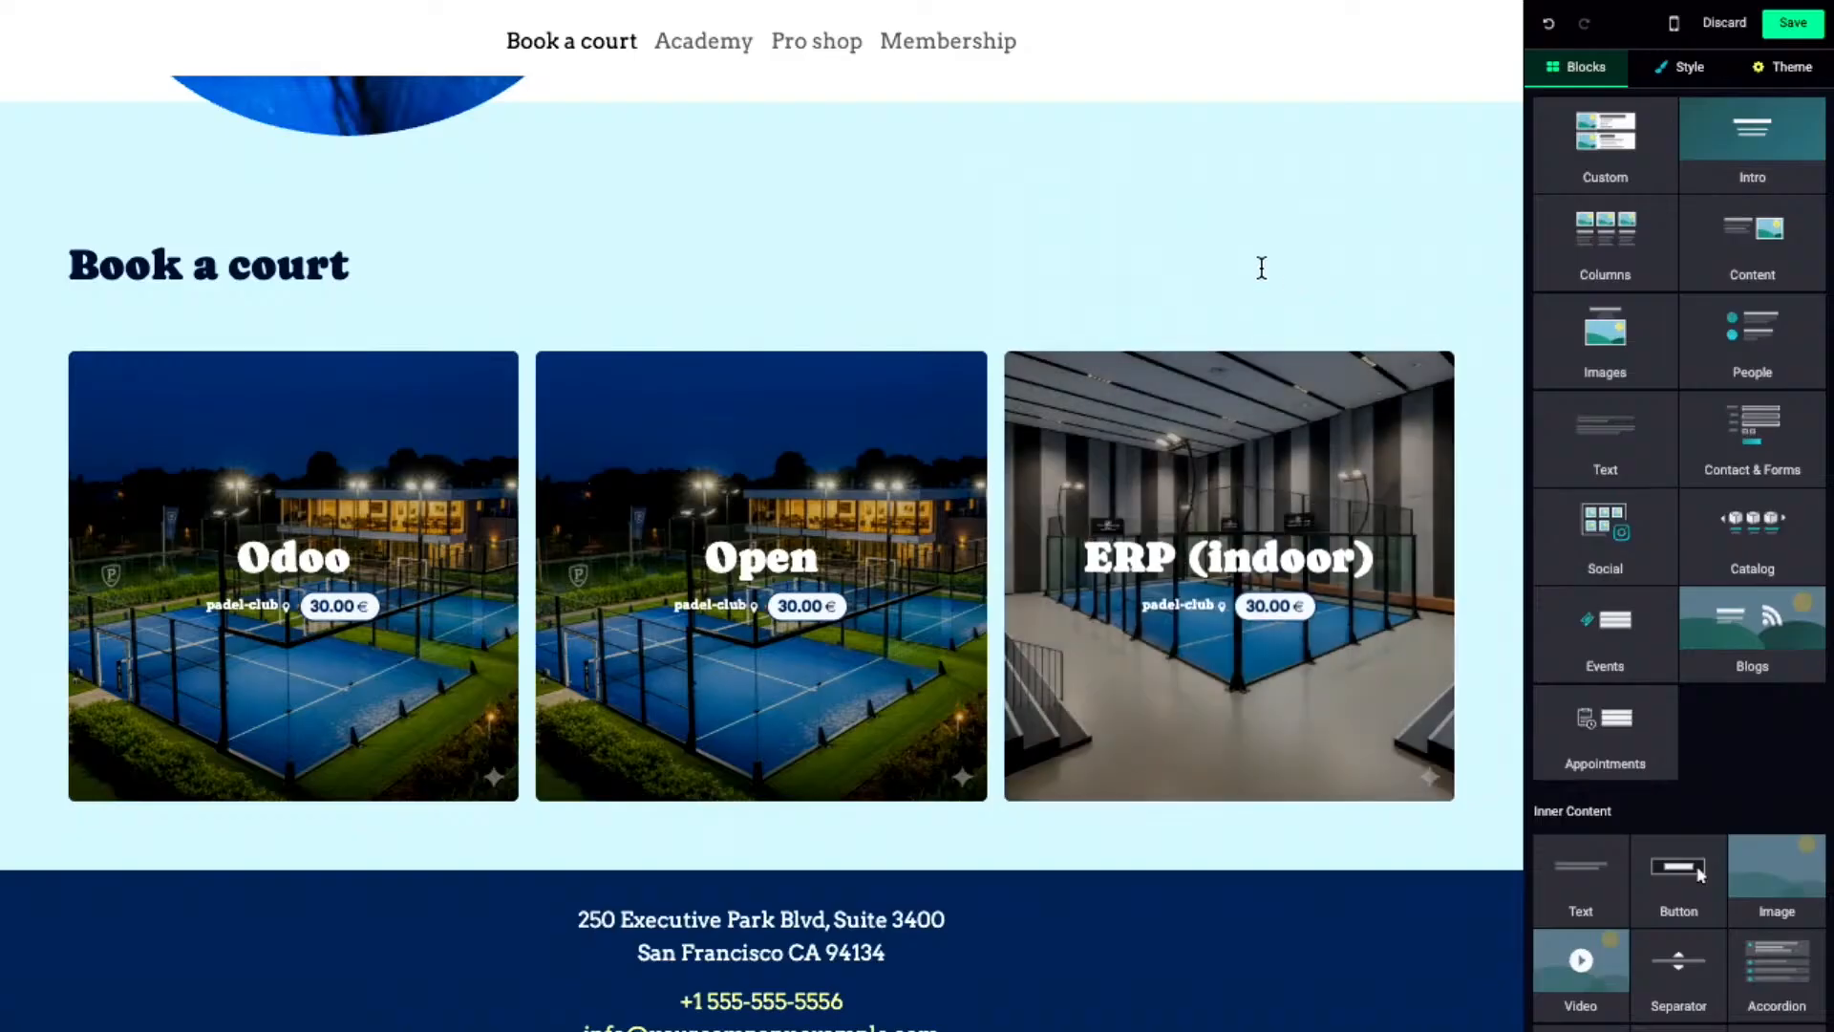
- Insert the saved Custom Title block with the FAQ below the court cards and review the whole page
click(1602, 139)
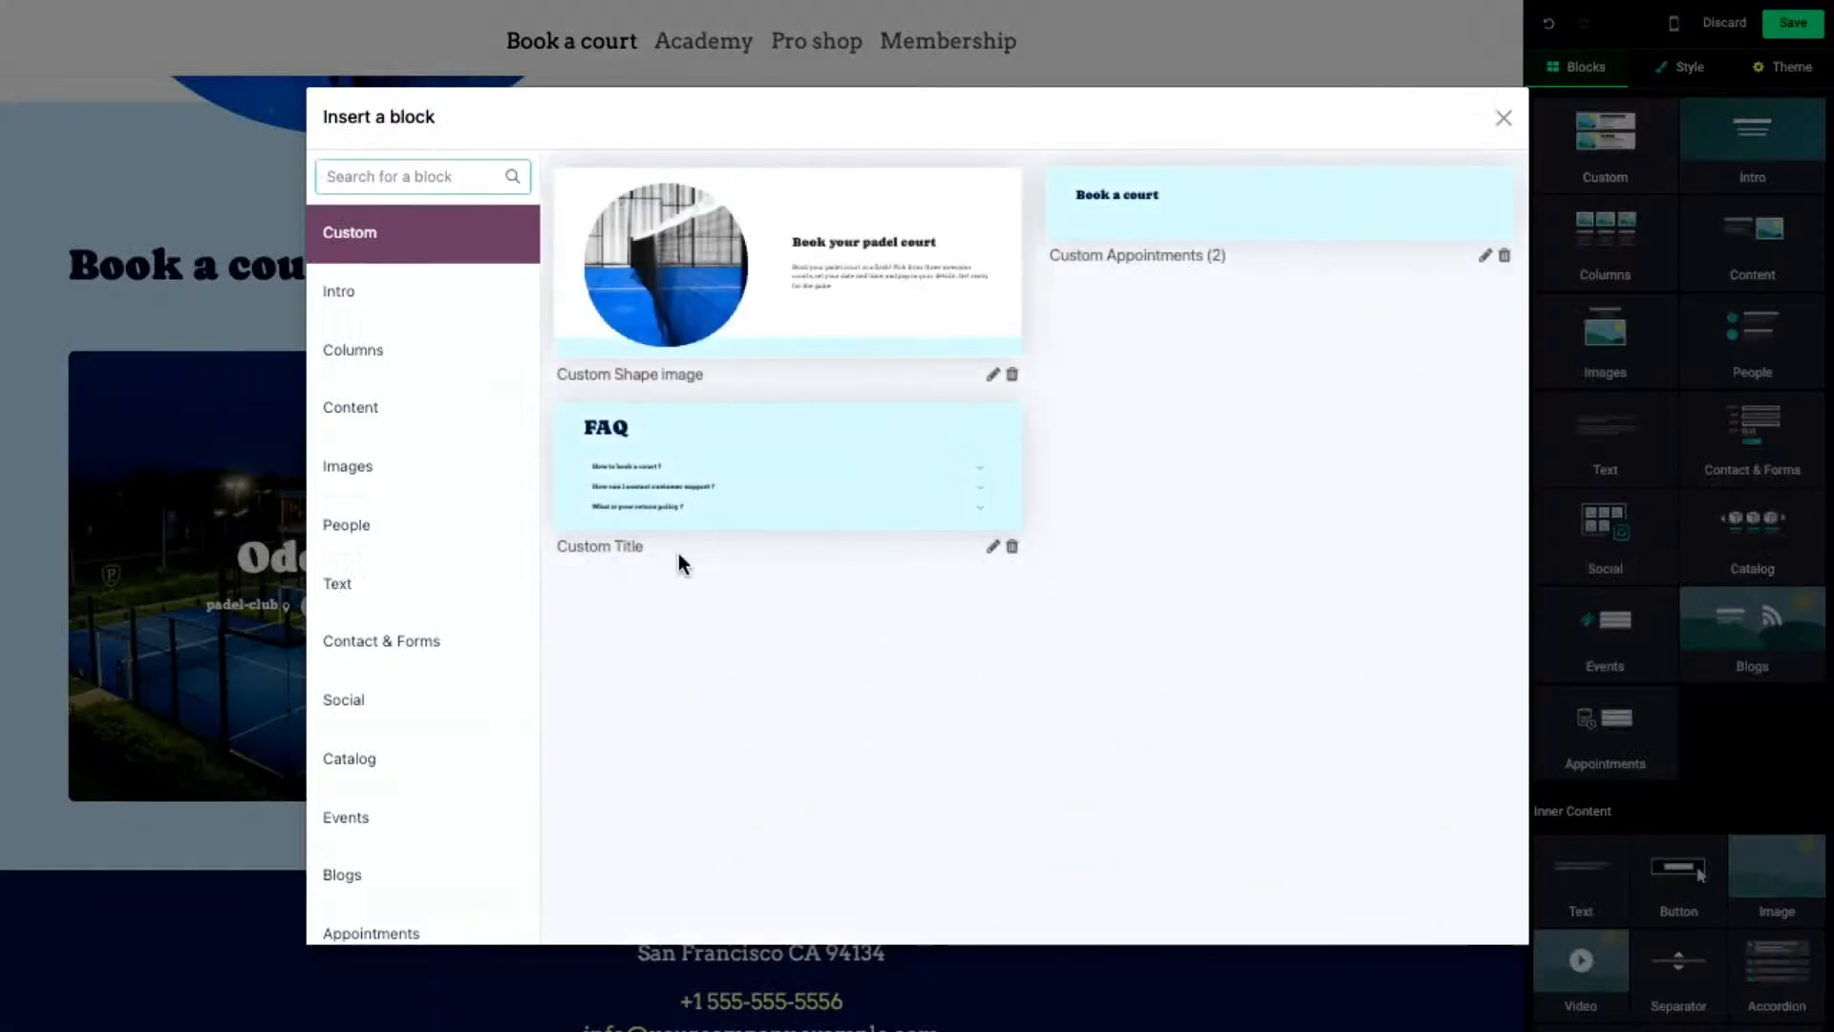
click(759, 458)
scroll(623, 359, up, 6)
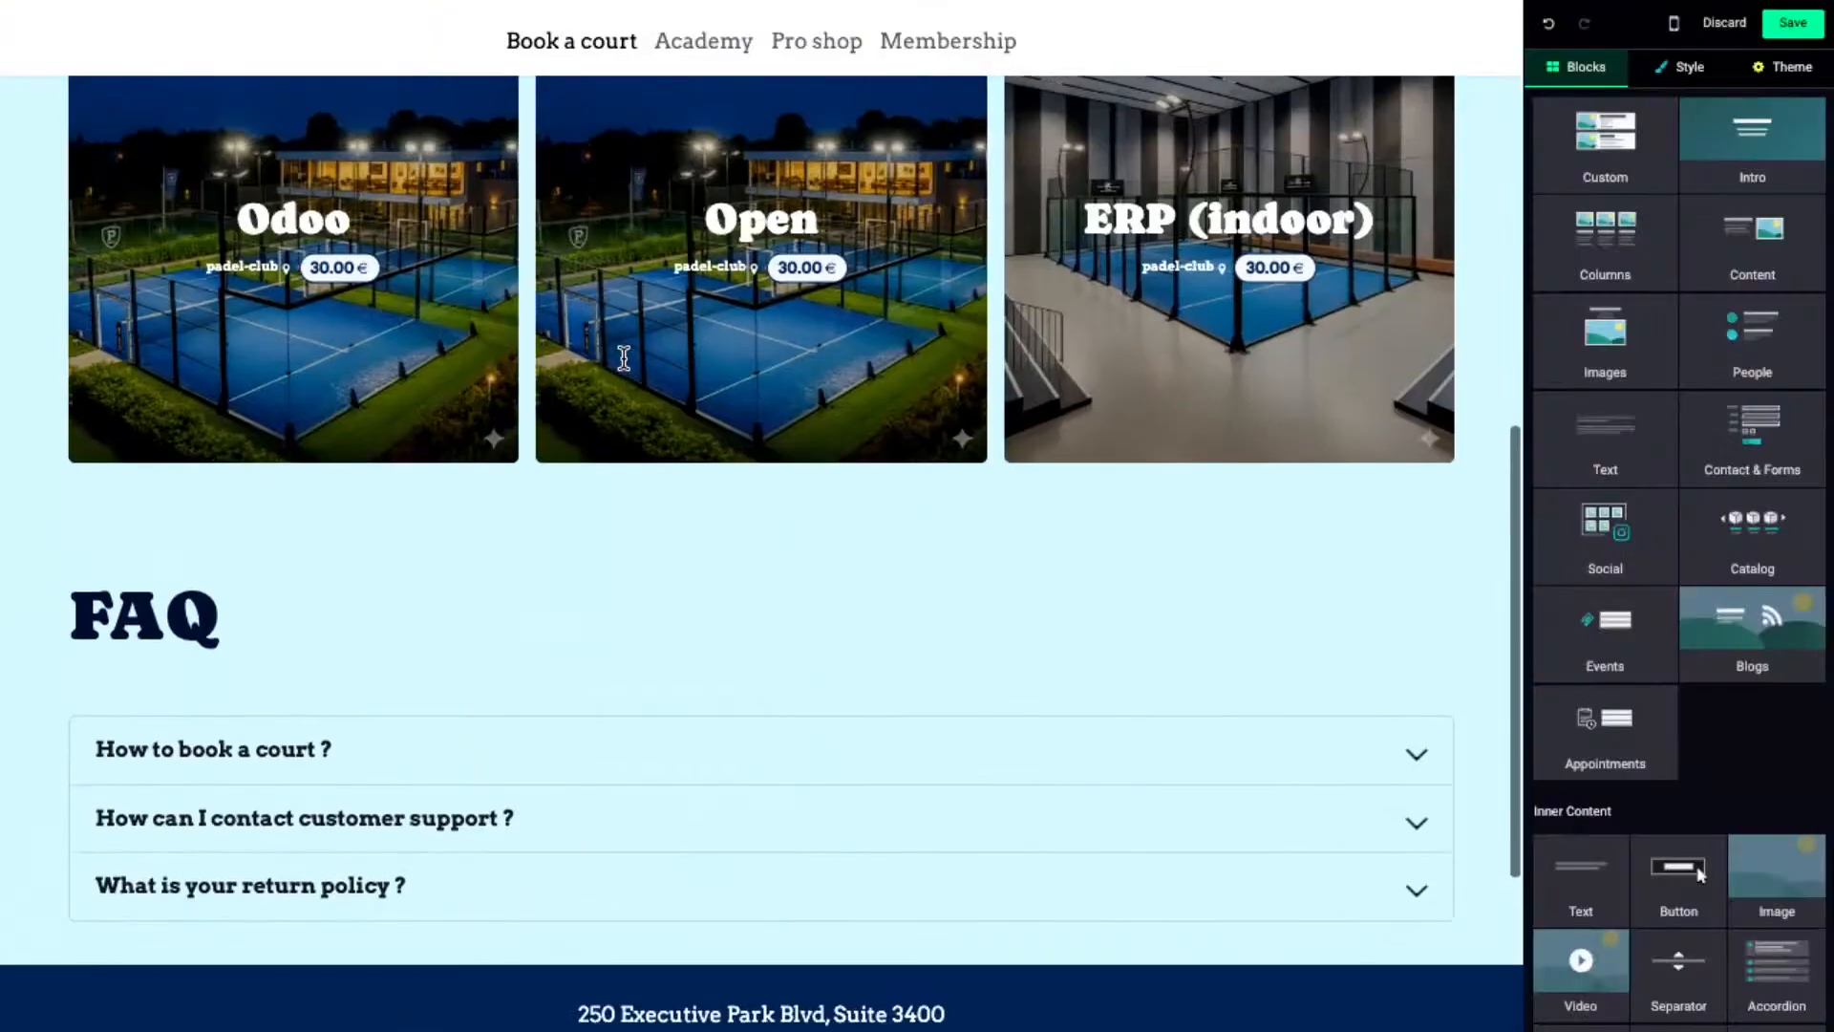
scroll(626, 369, down, 6)
scroll(626, 370, up, 15)
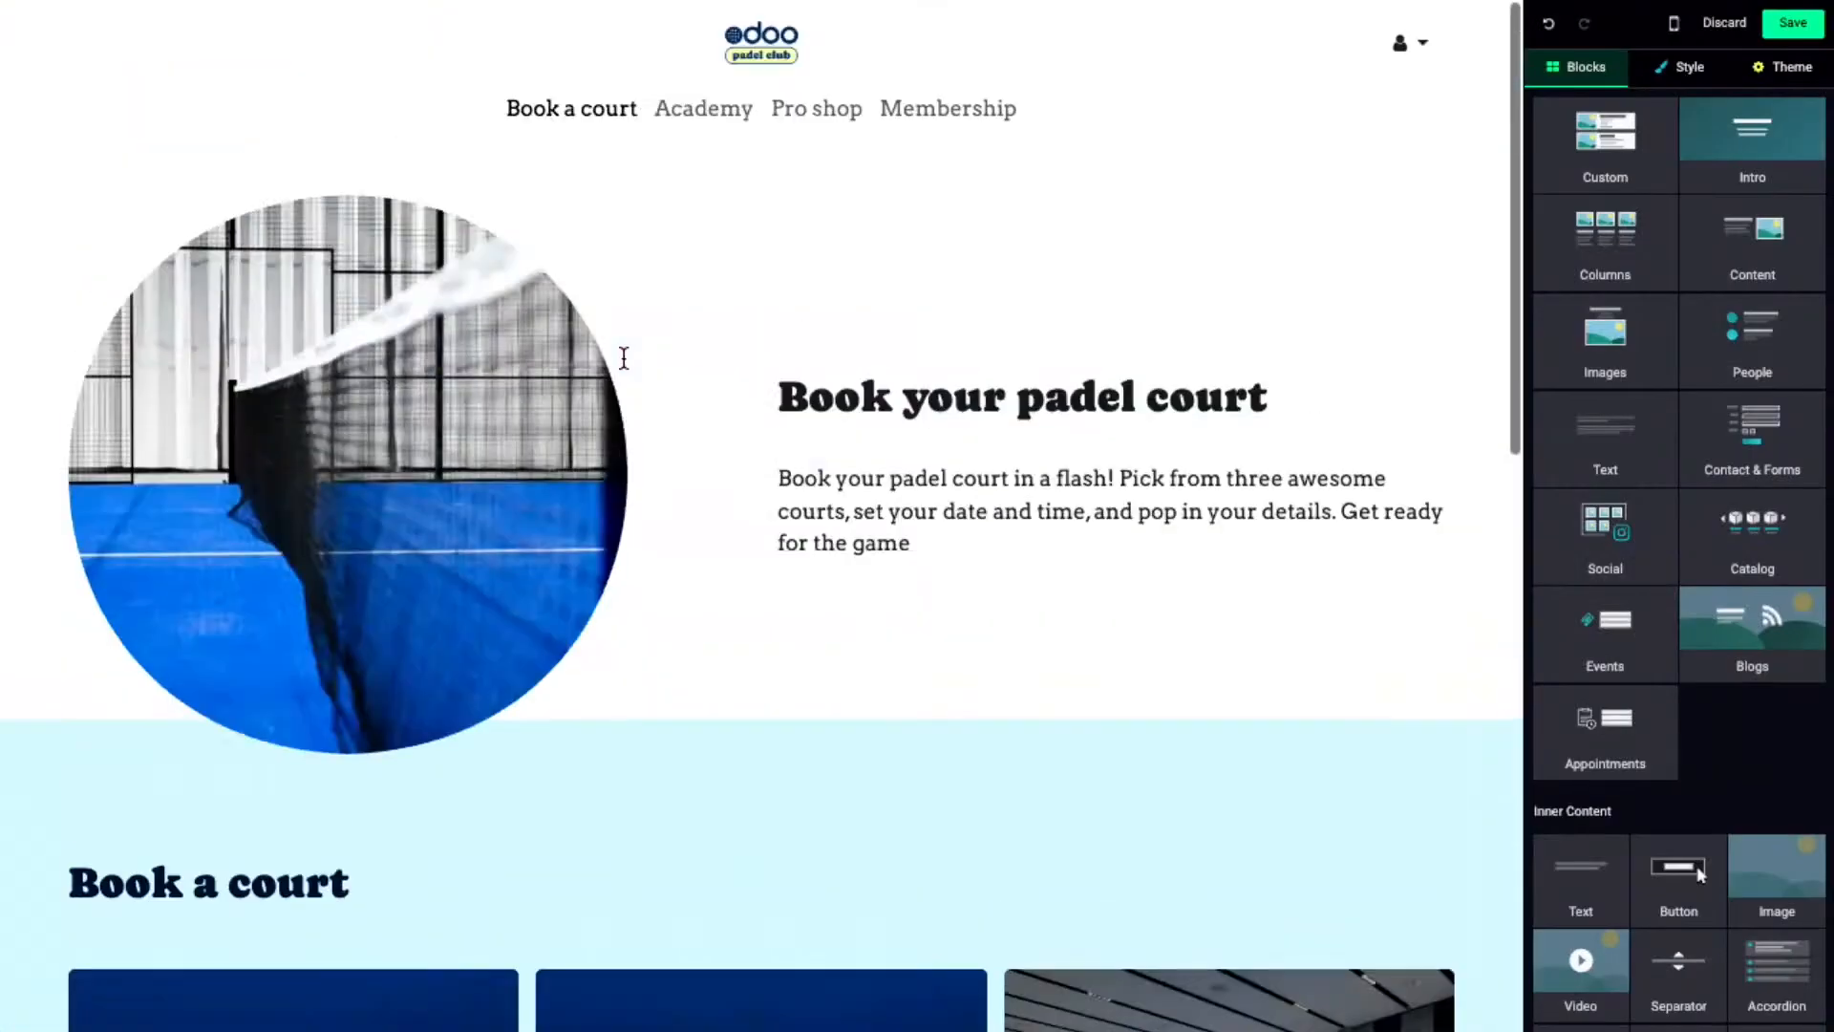
- Save the Book a court page and test booking the Odoo court at 9:00 AM through to payment, filling in the phone number
click(1803, 23)
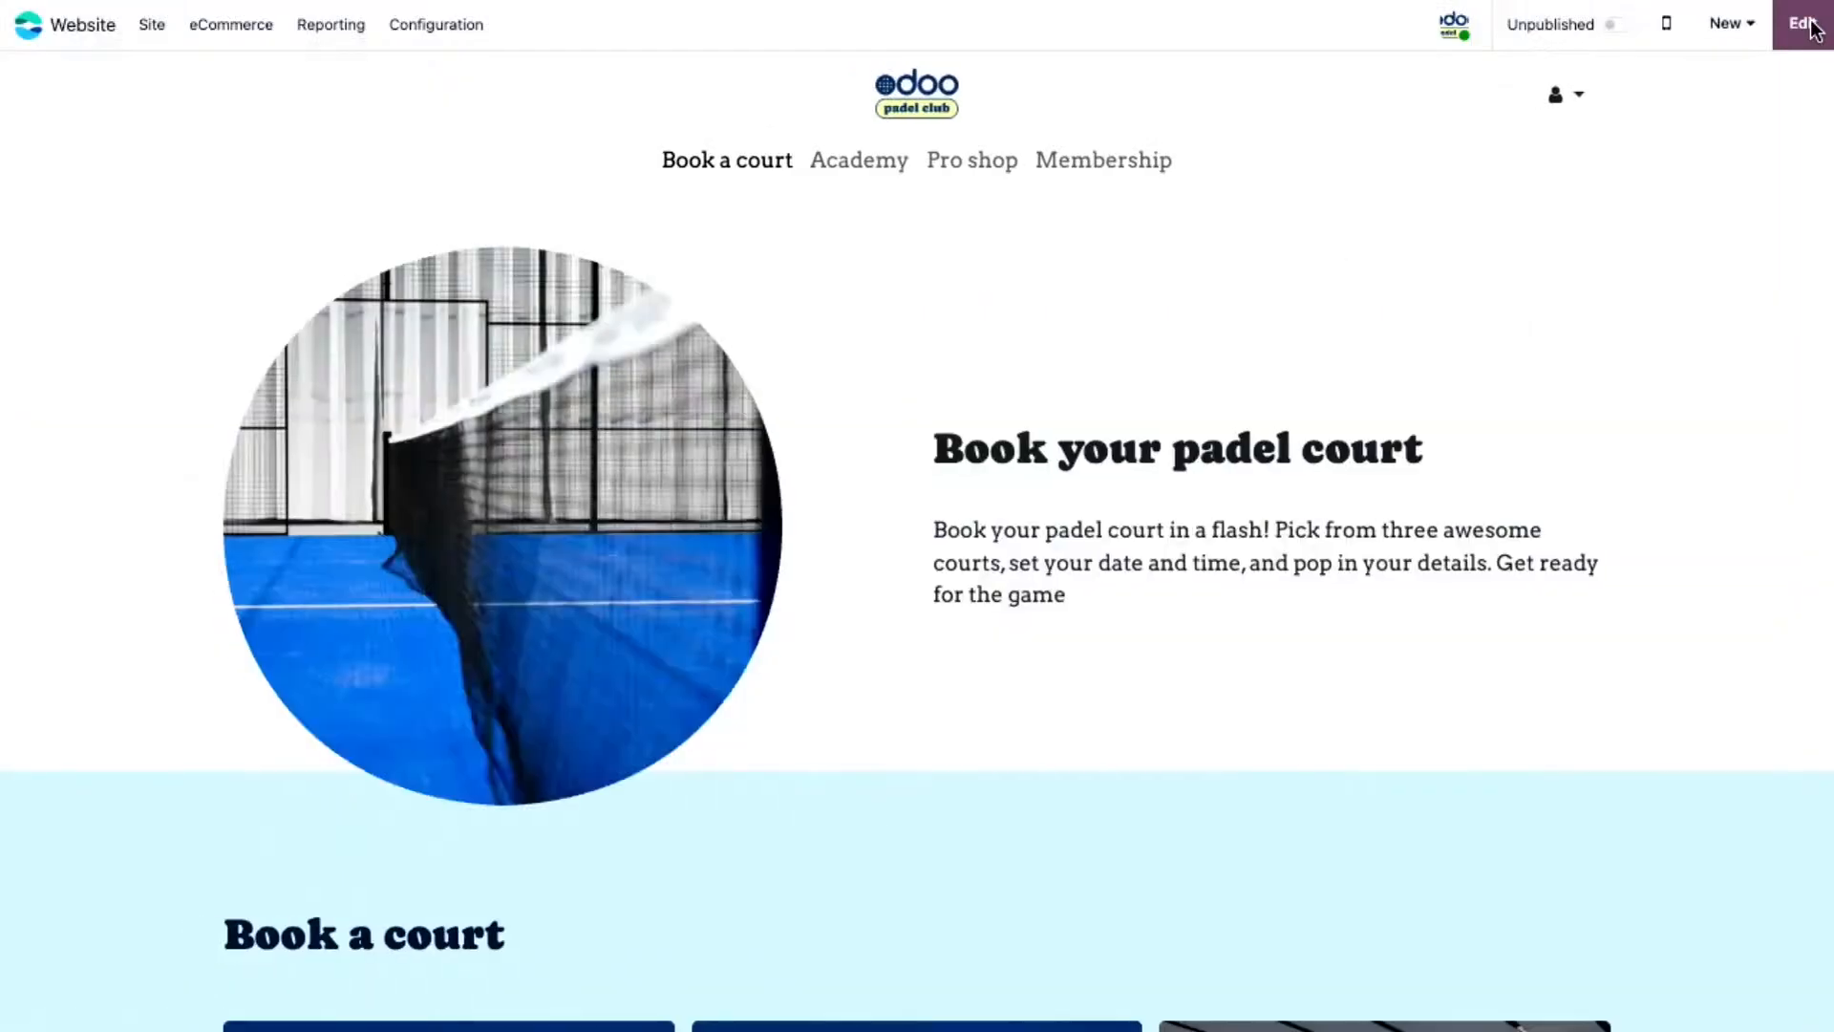
scroll(892, 377, down, 5)
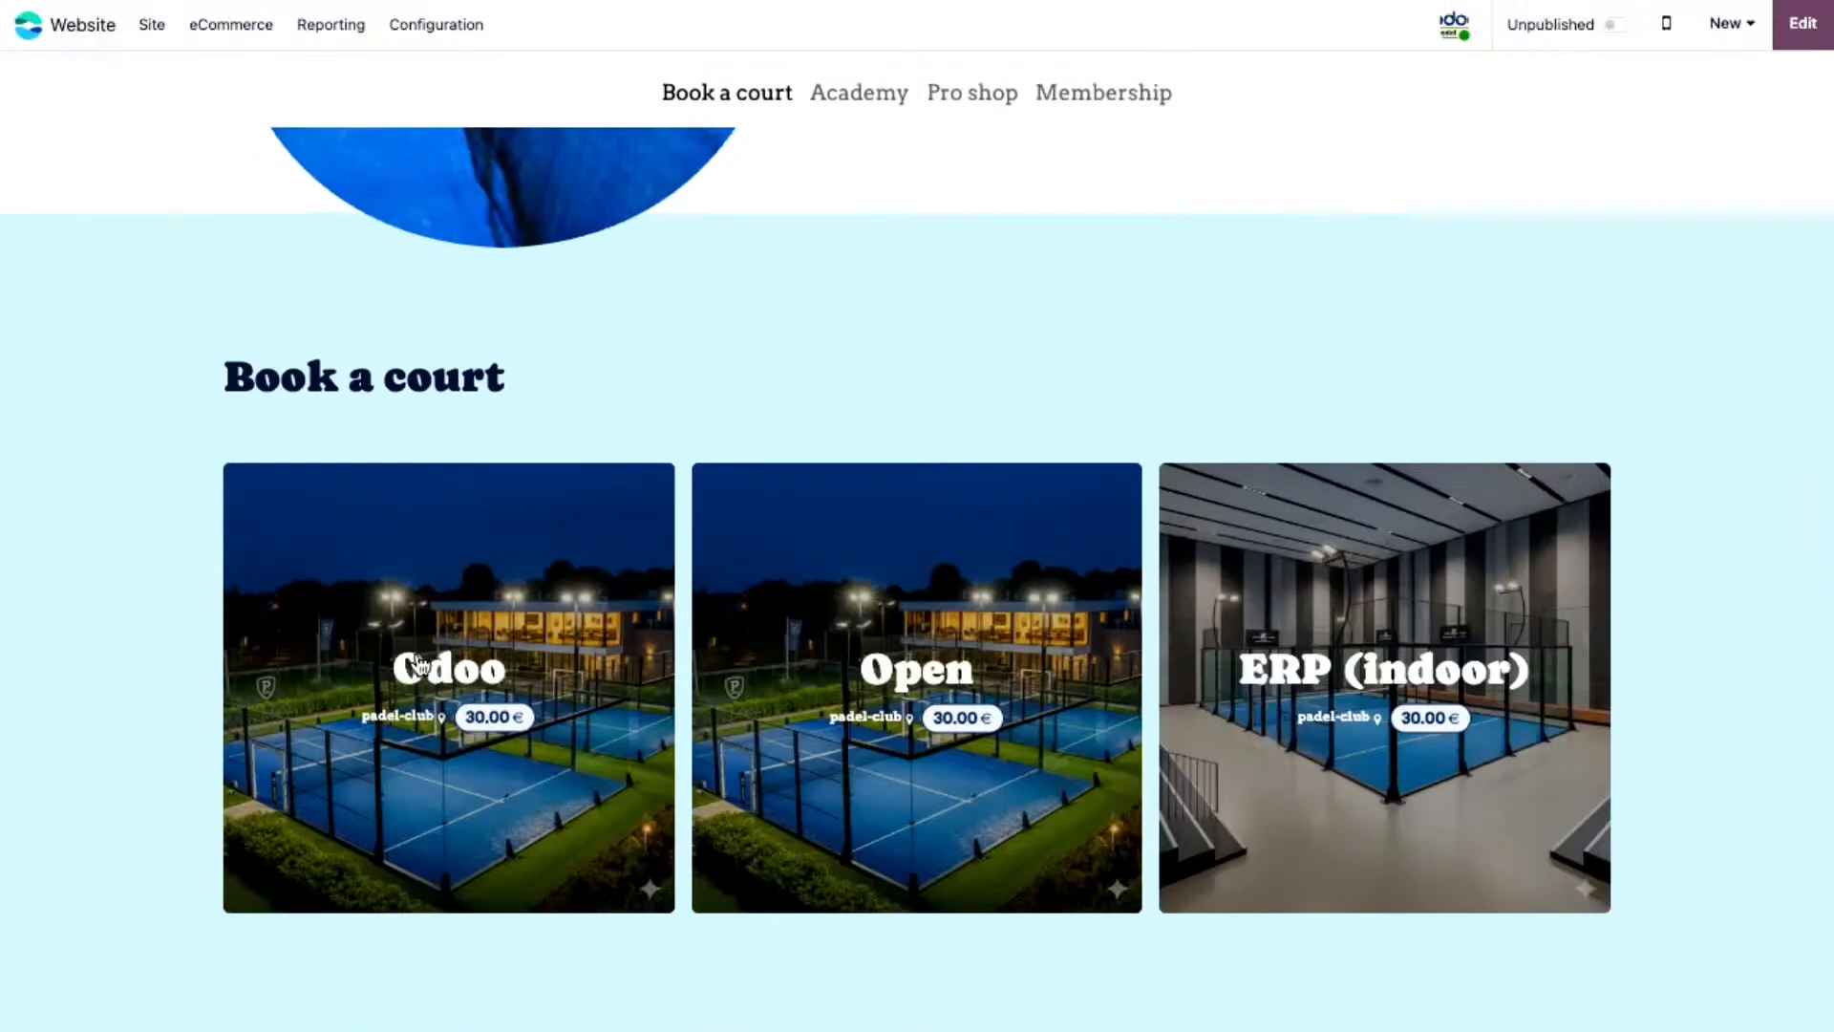
click(454, 600)
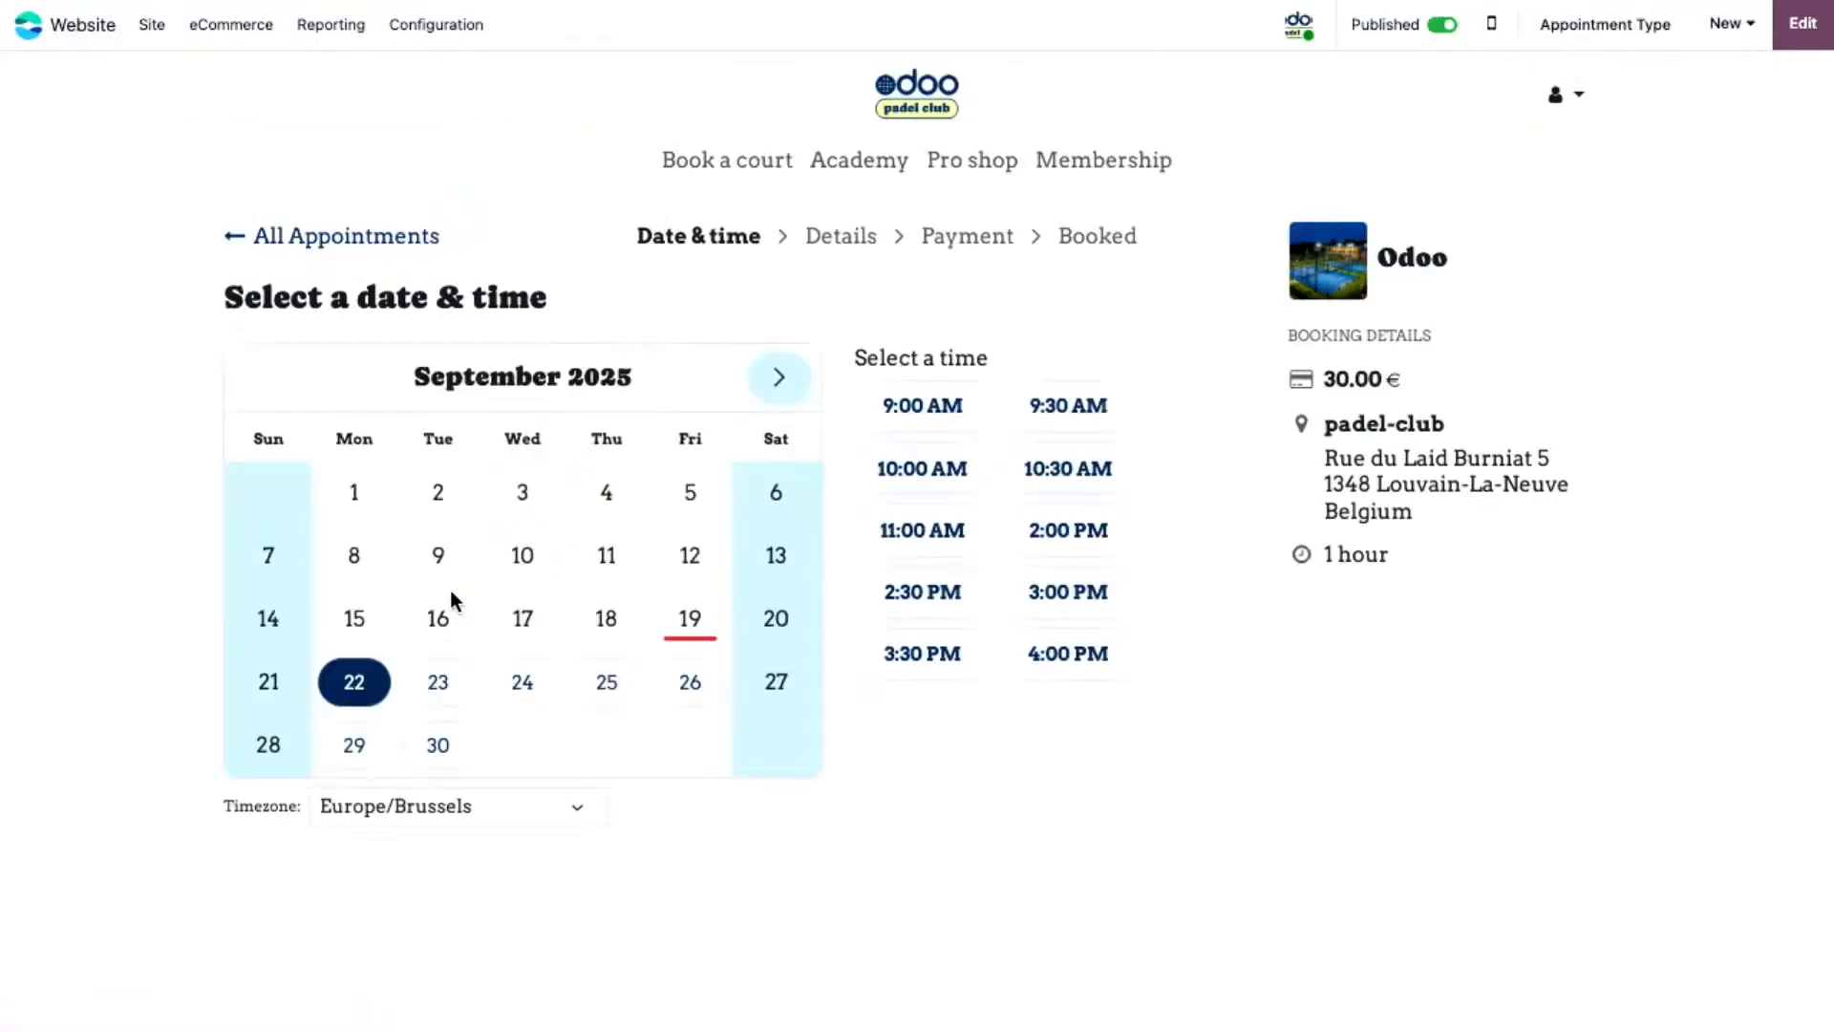
click(922, 410)
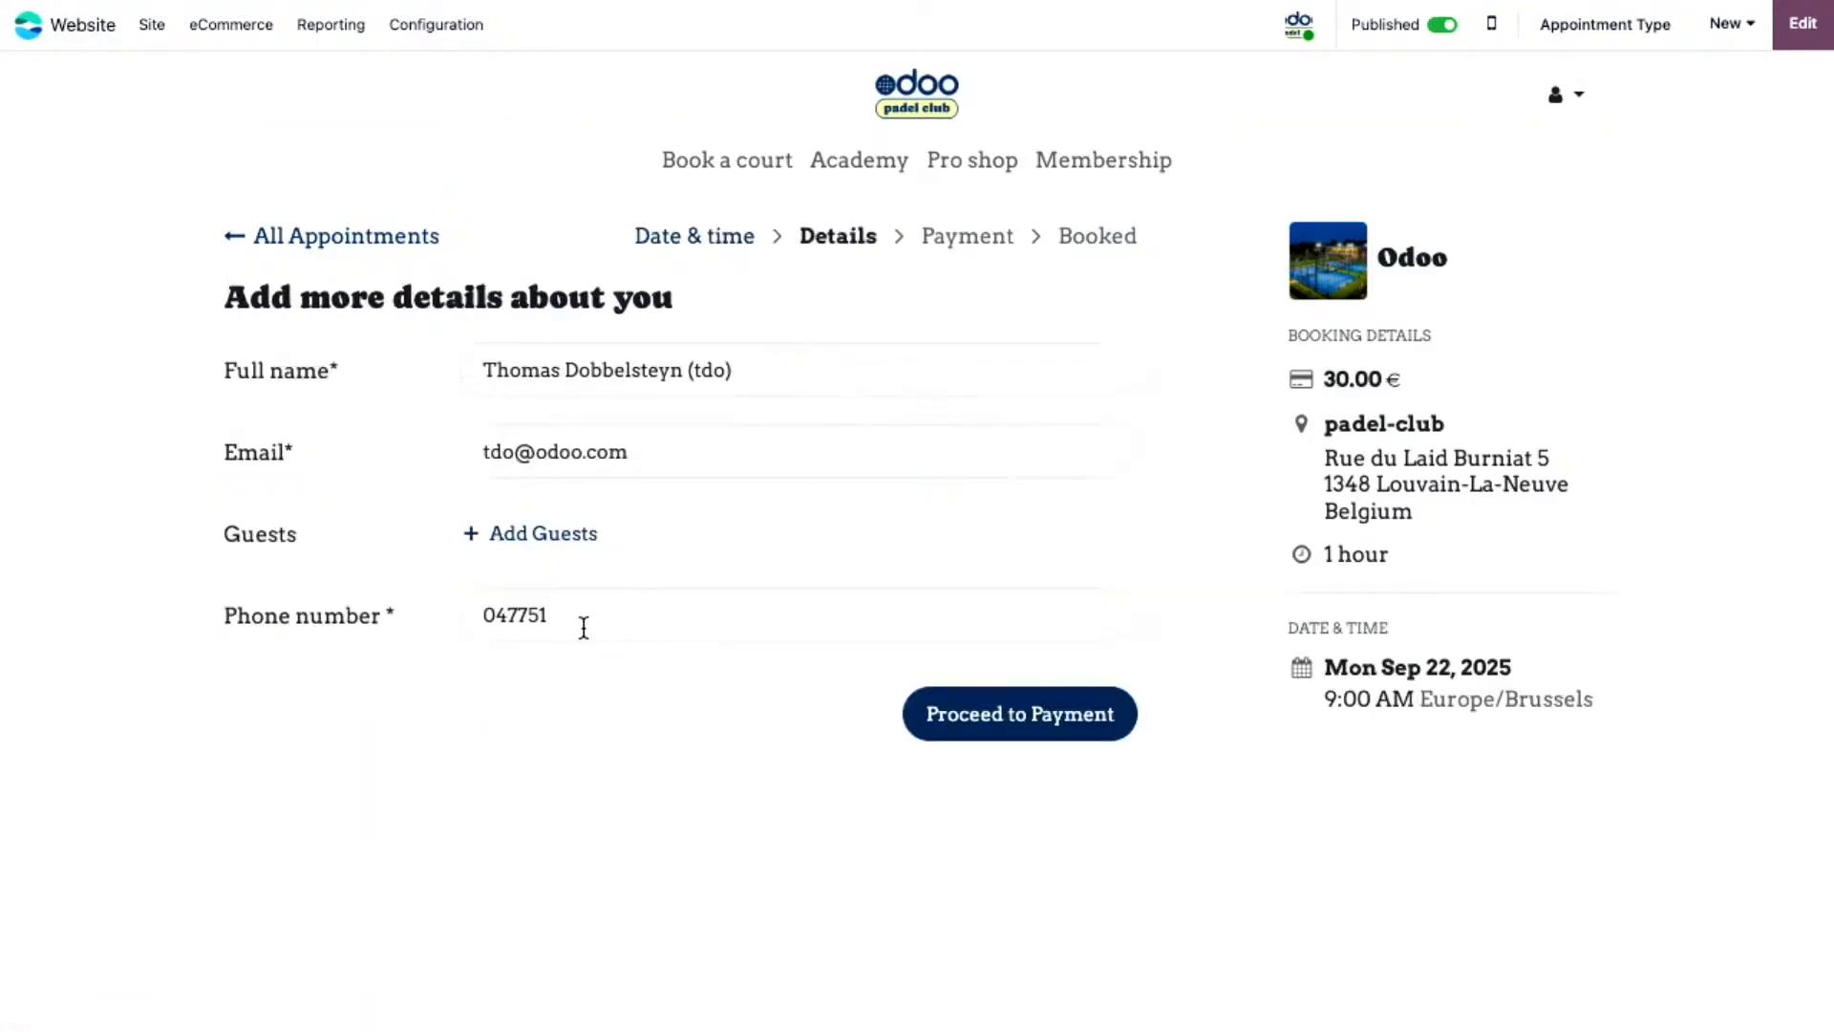
click(1055, 718)
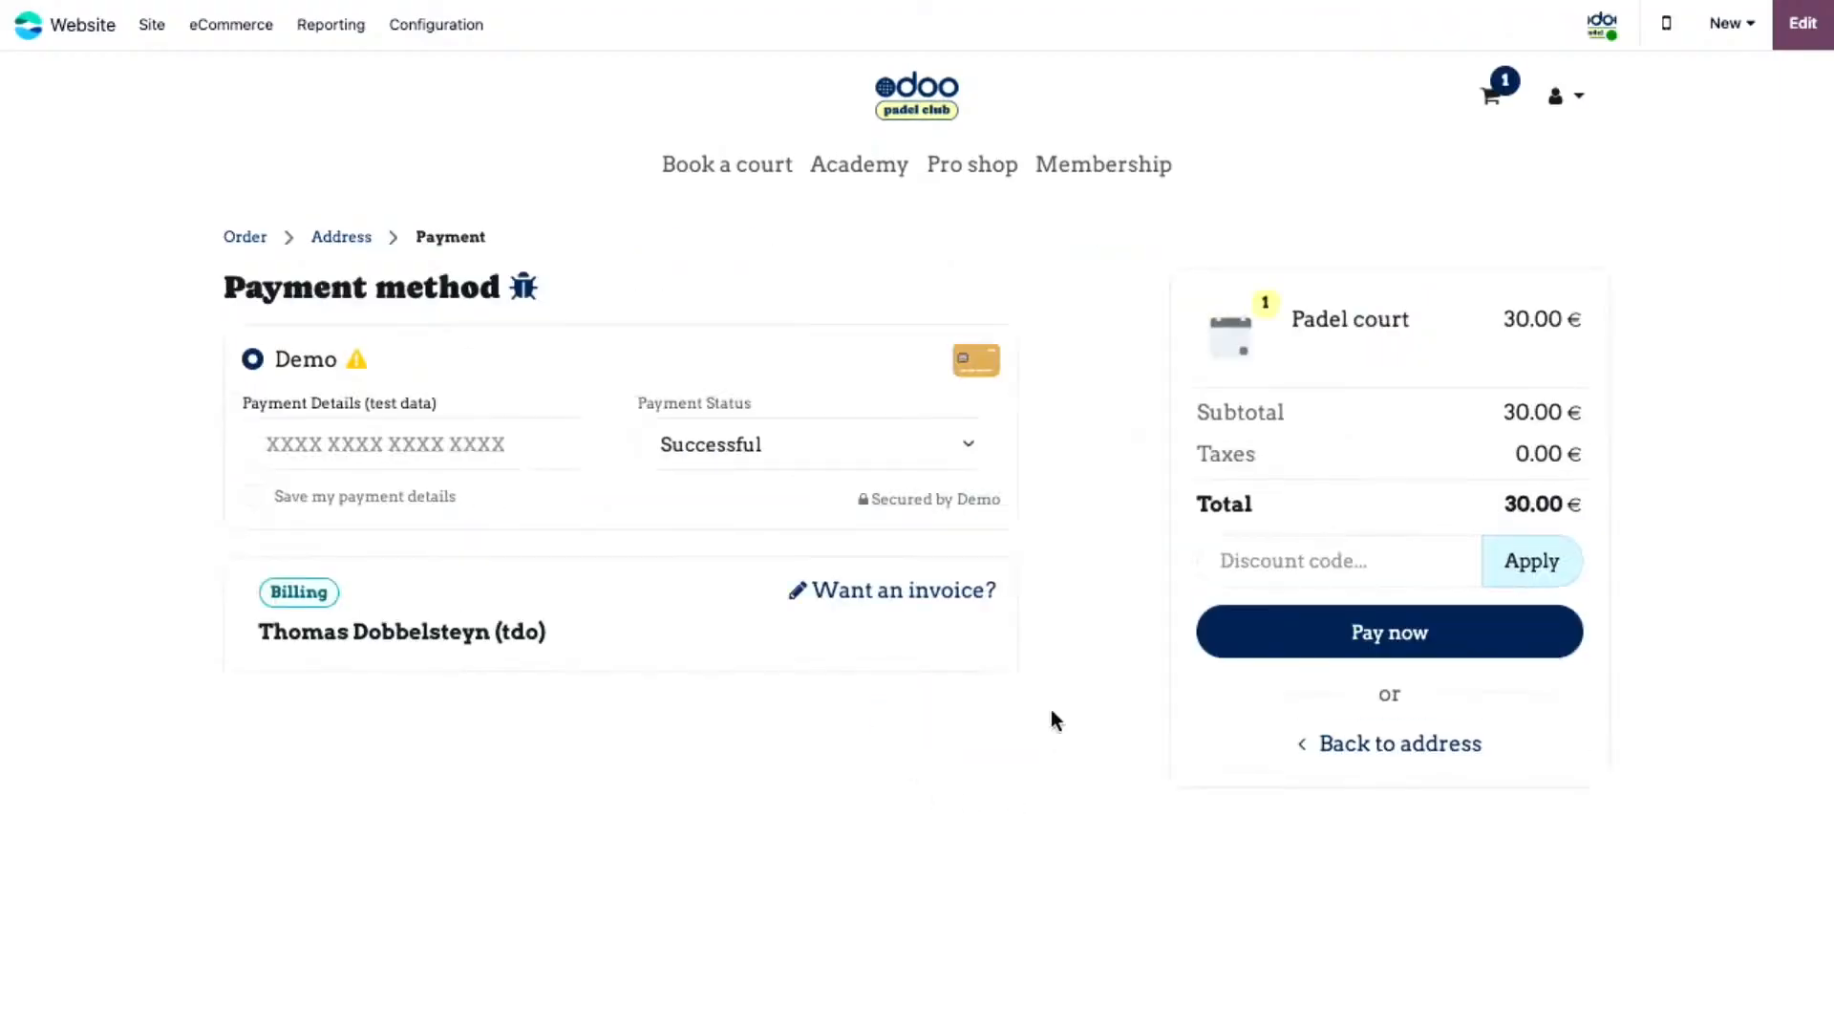
- On the Academy page, recolour the Padel Academy section's background shape to the theme's yellow and save the page
click(829, 174)
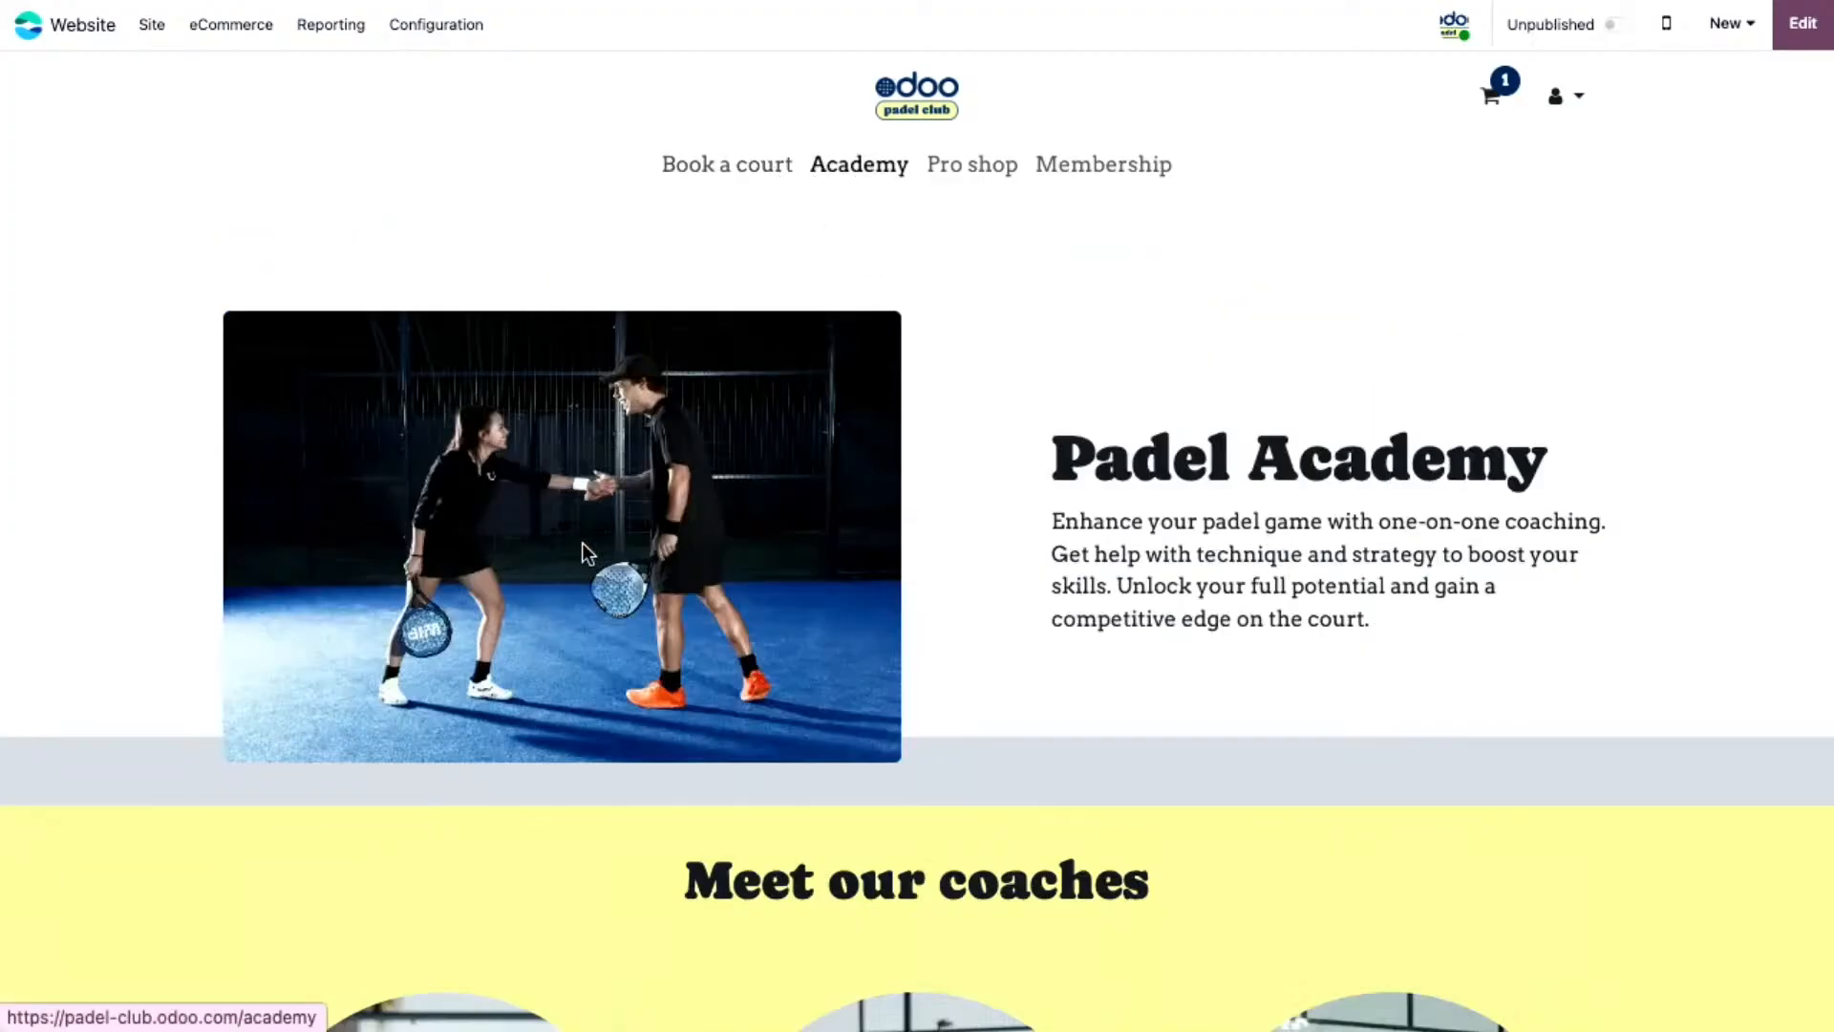
scroll(1018, 462, down, 2)
scroll(1018, 463, up, 2)
click(1811, 38)
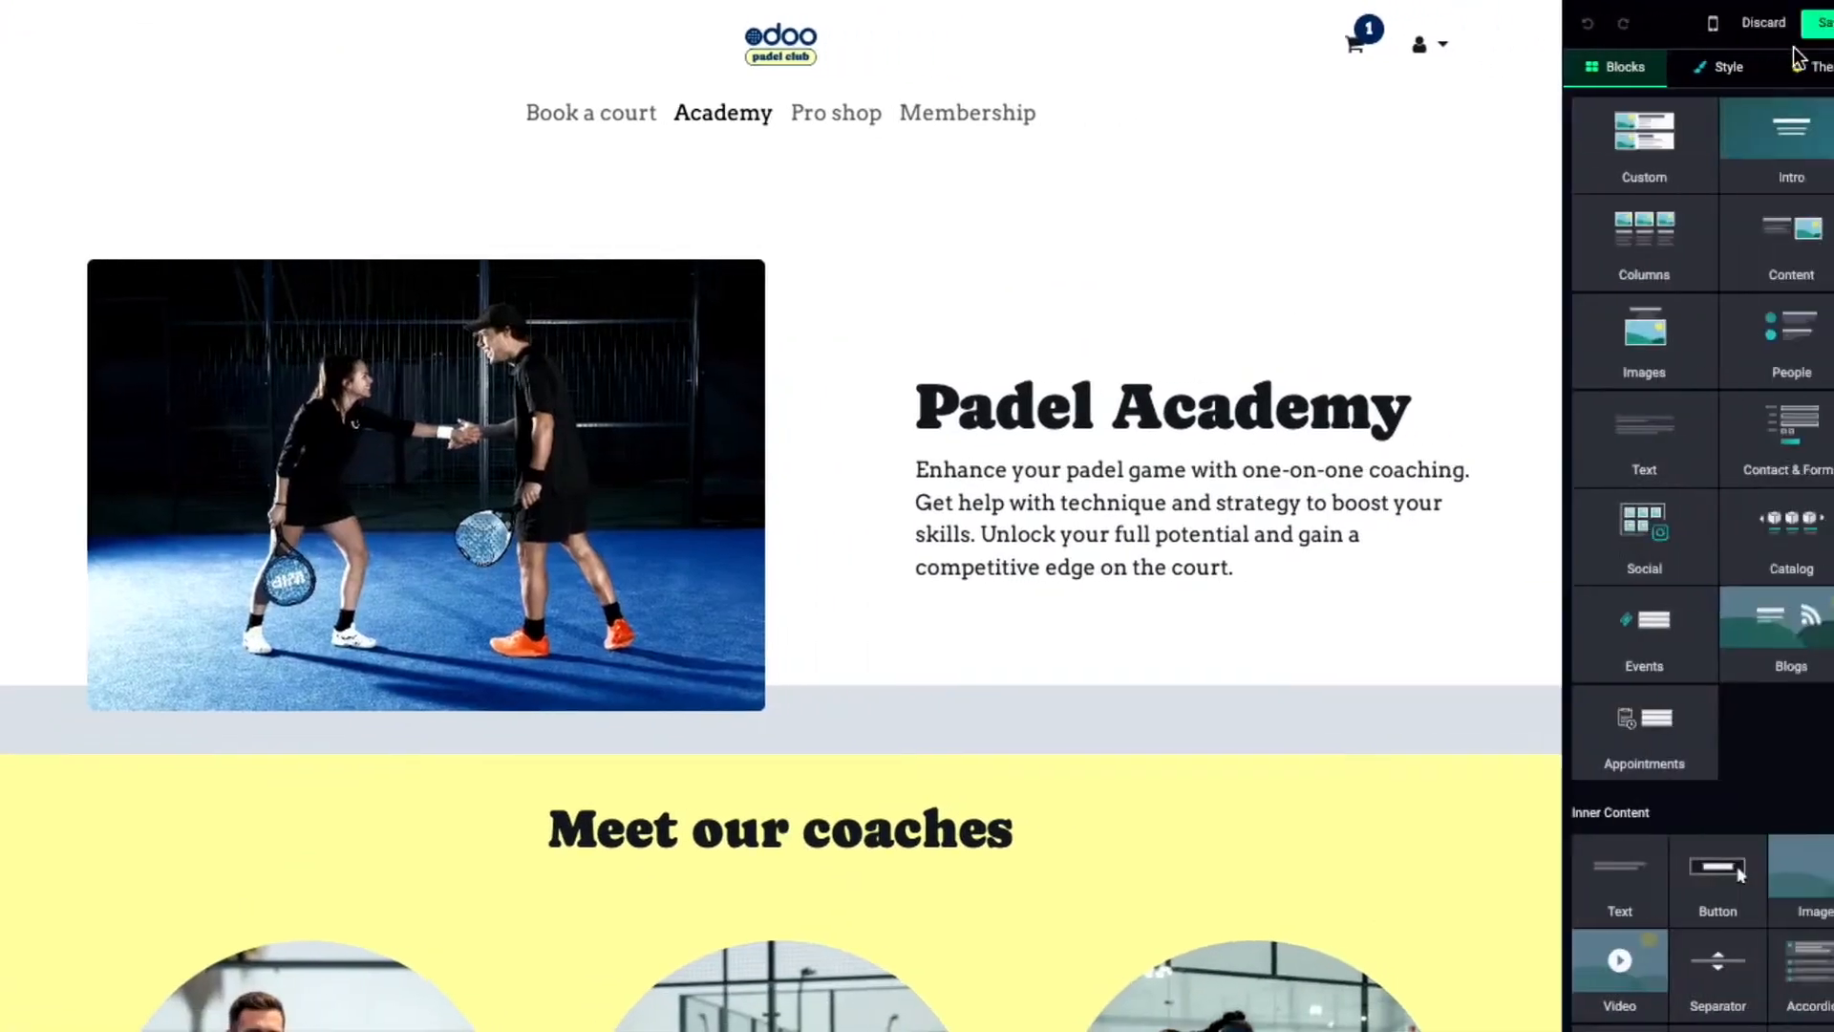
click(1339, 608)
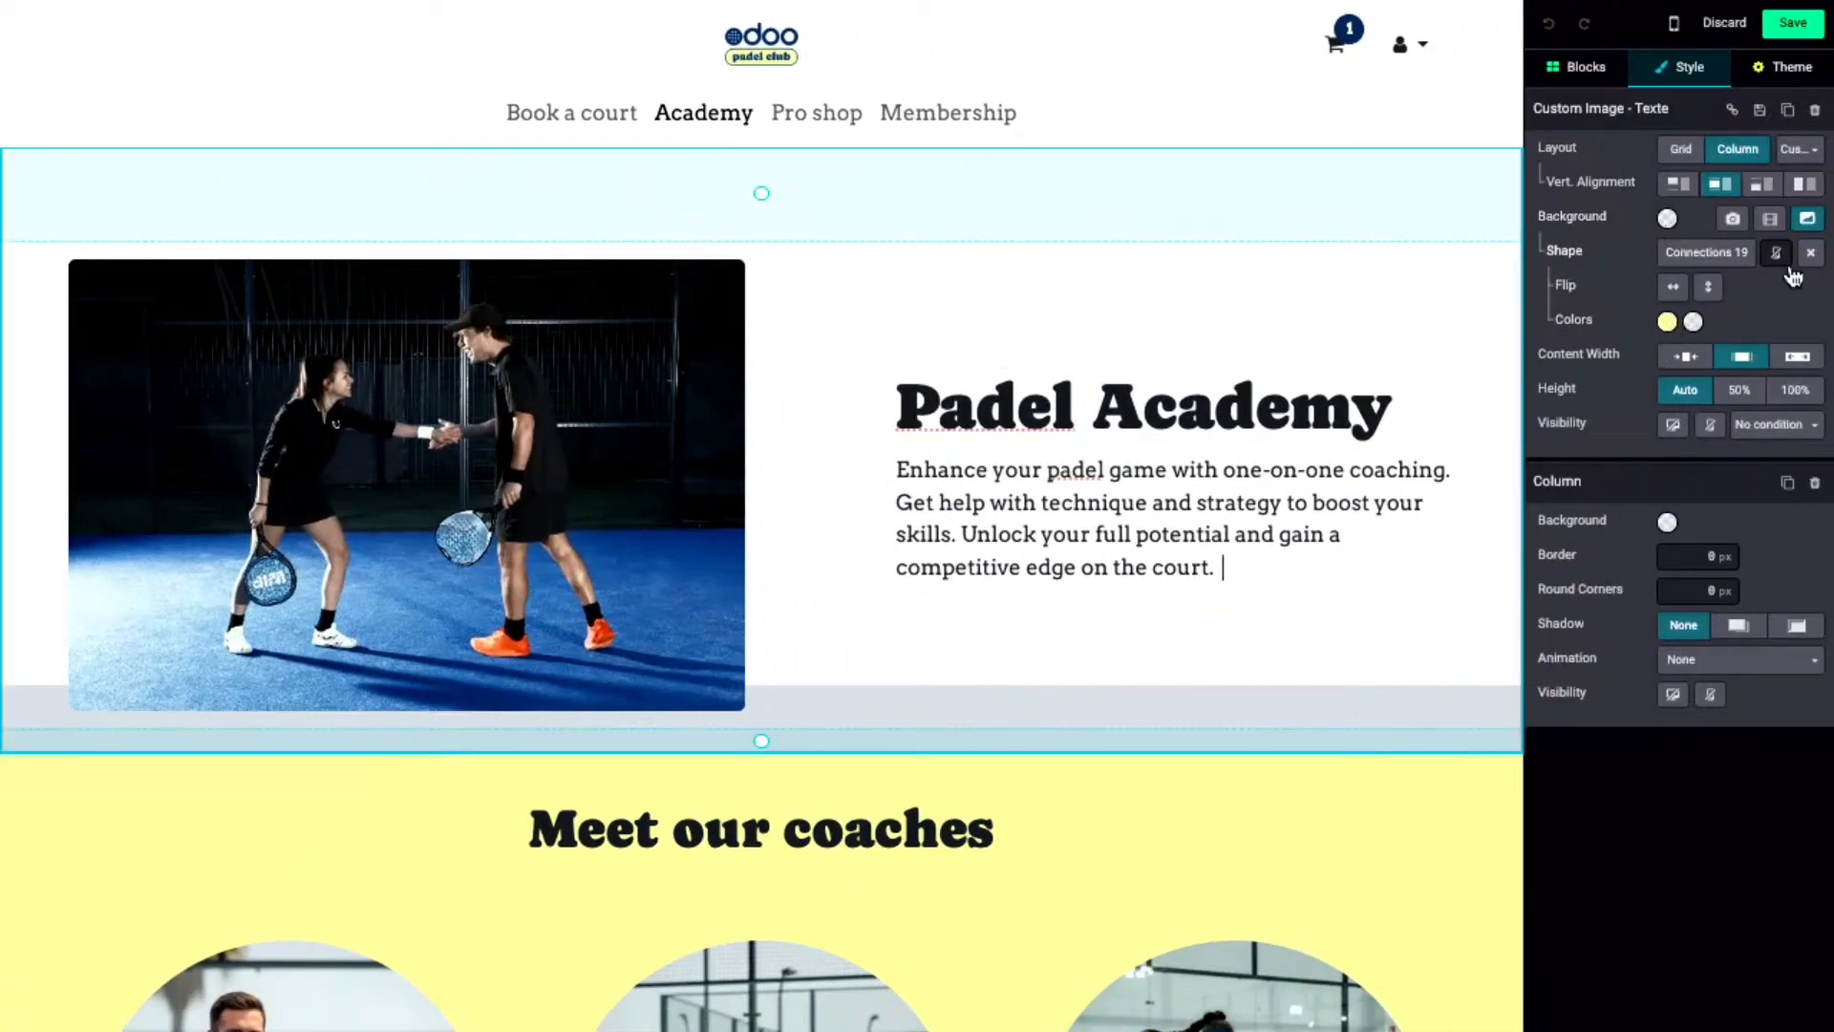
click(1668, 323)
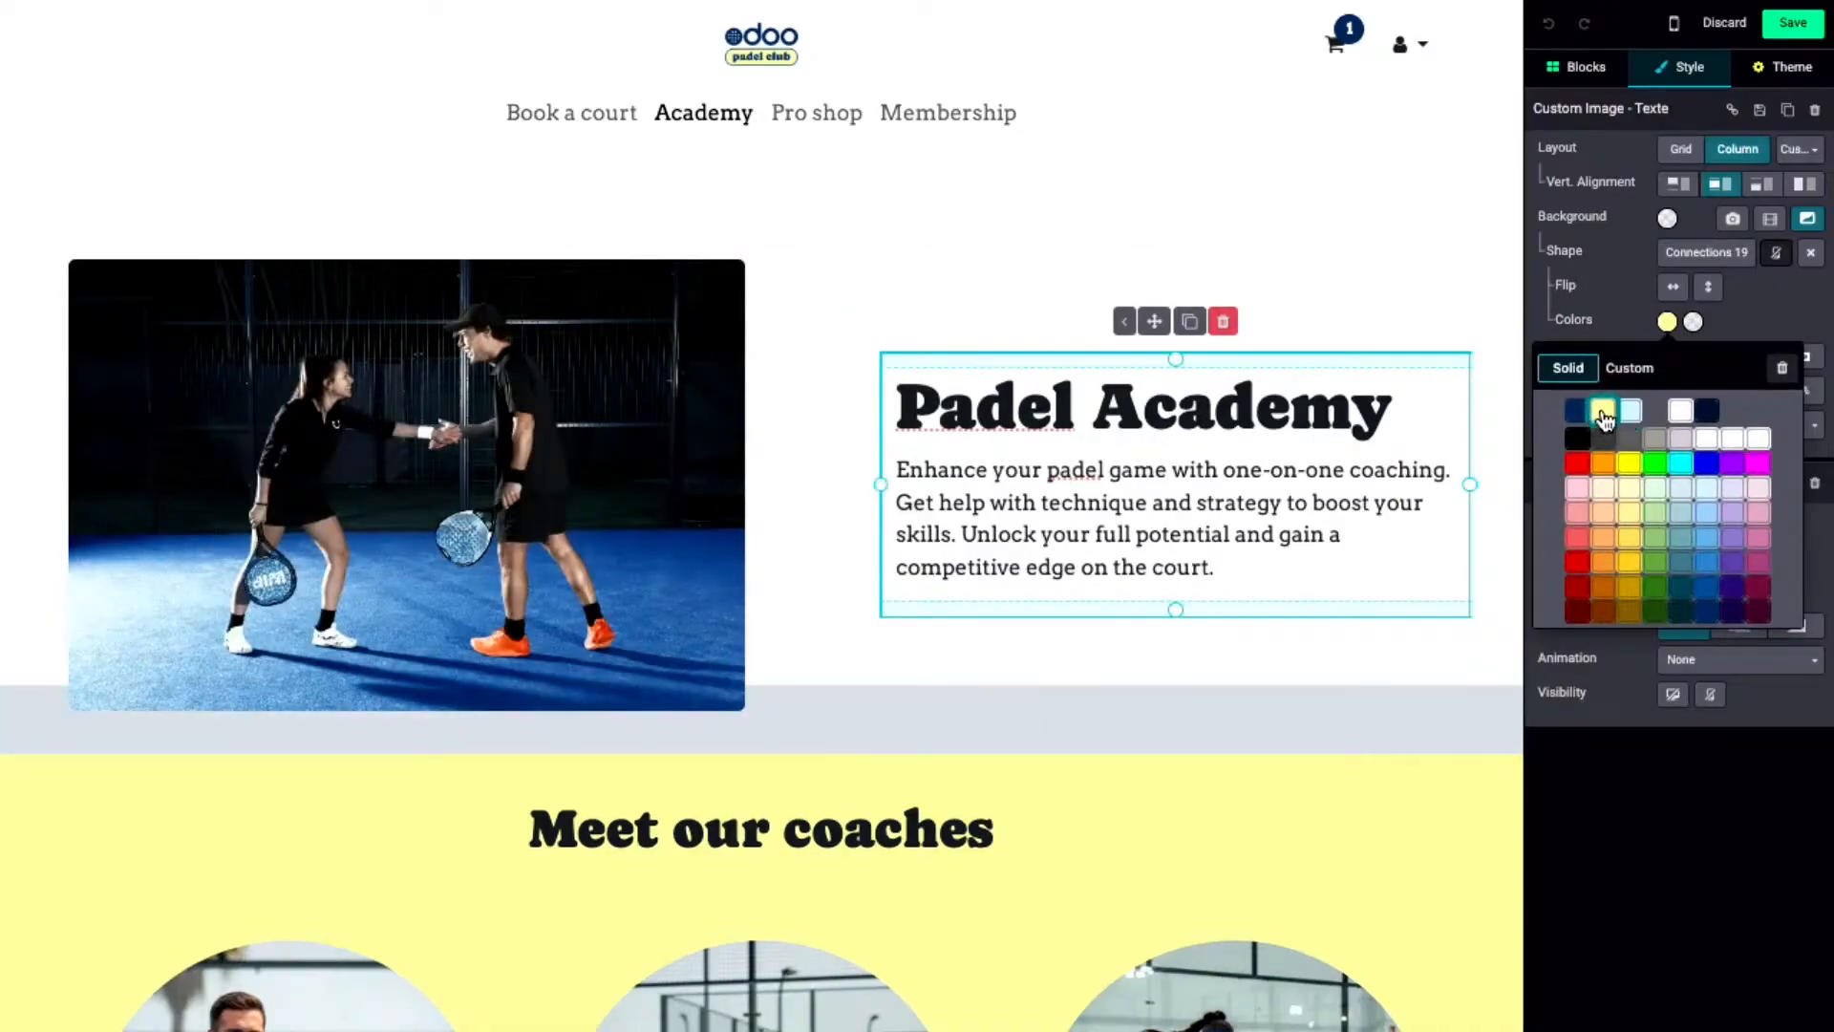
click(1601, 411)
click(1667, 322)
click(1629, 368)
click(1752, 162)
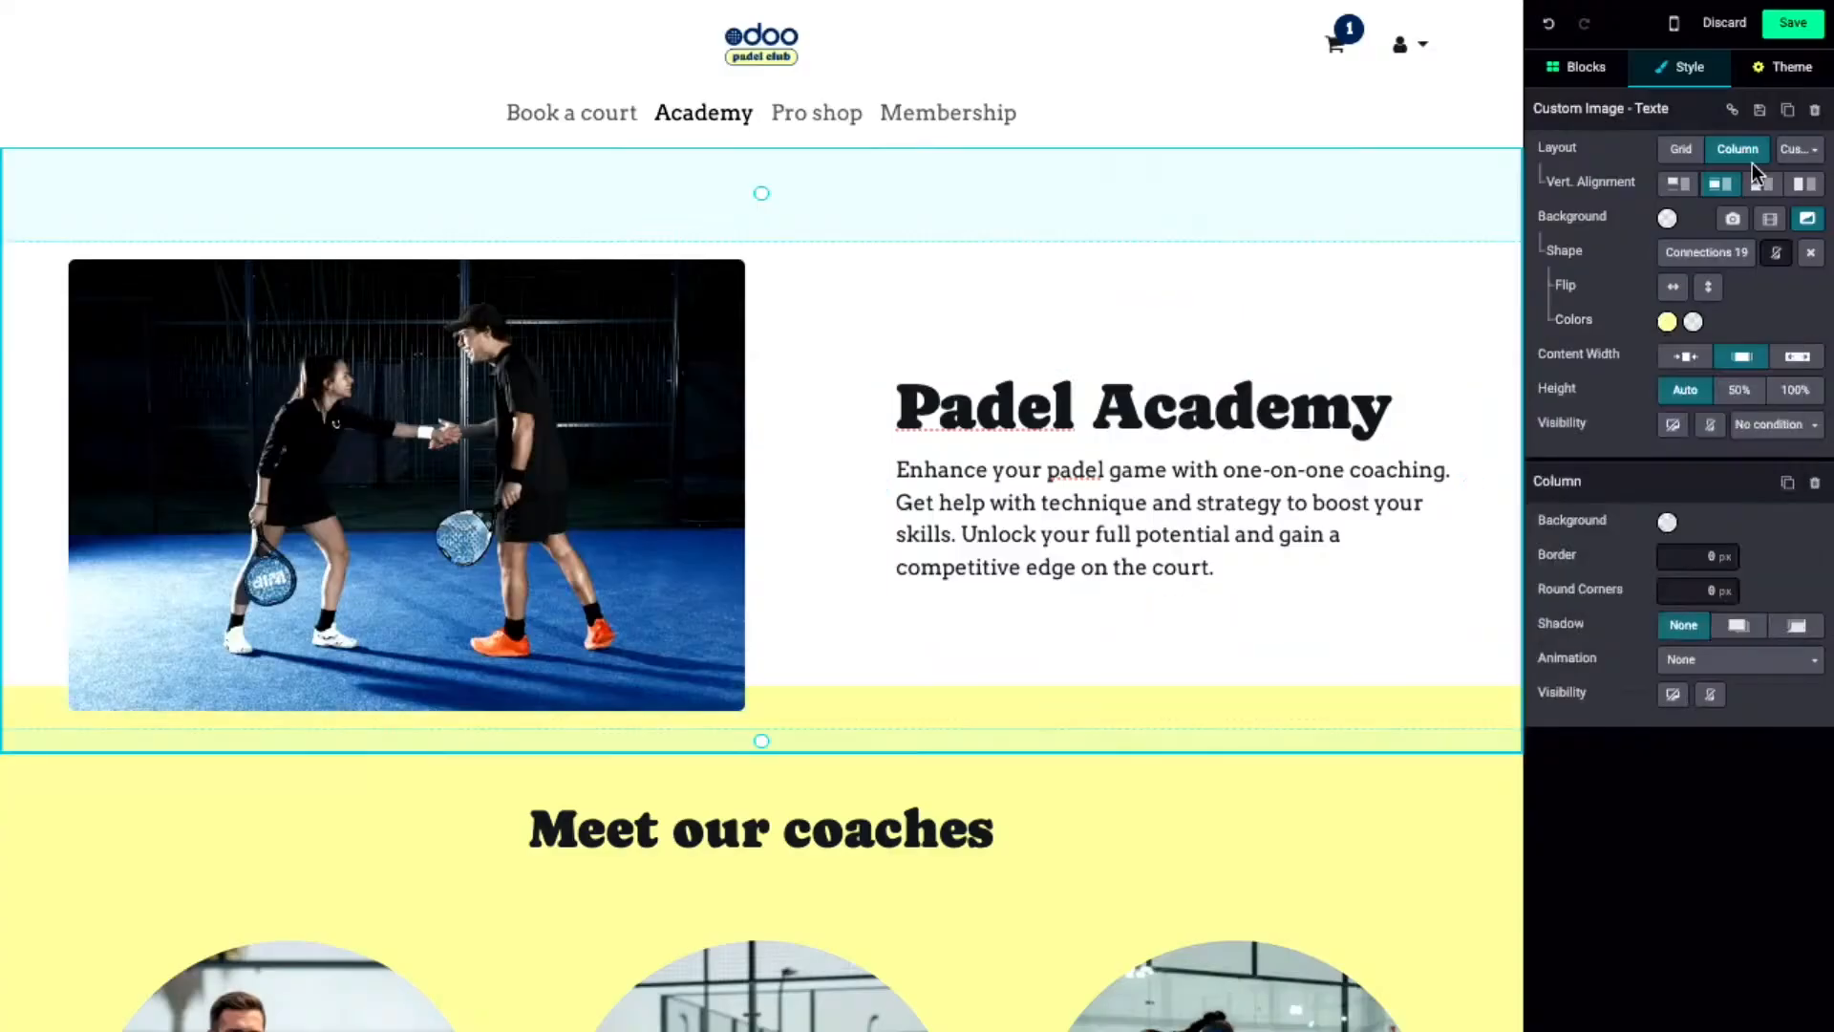
click(1793, 22)
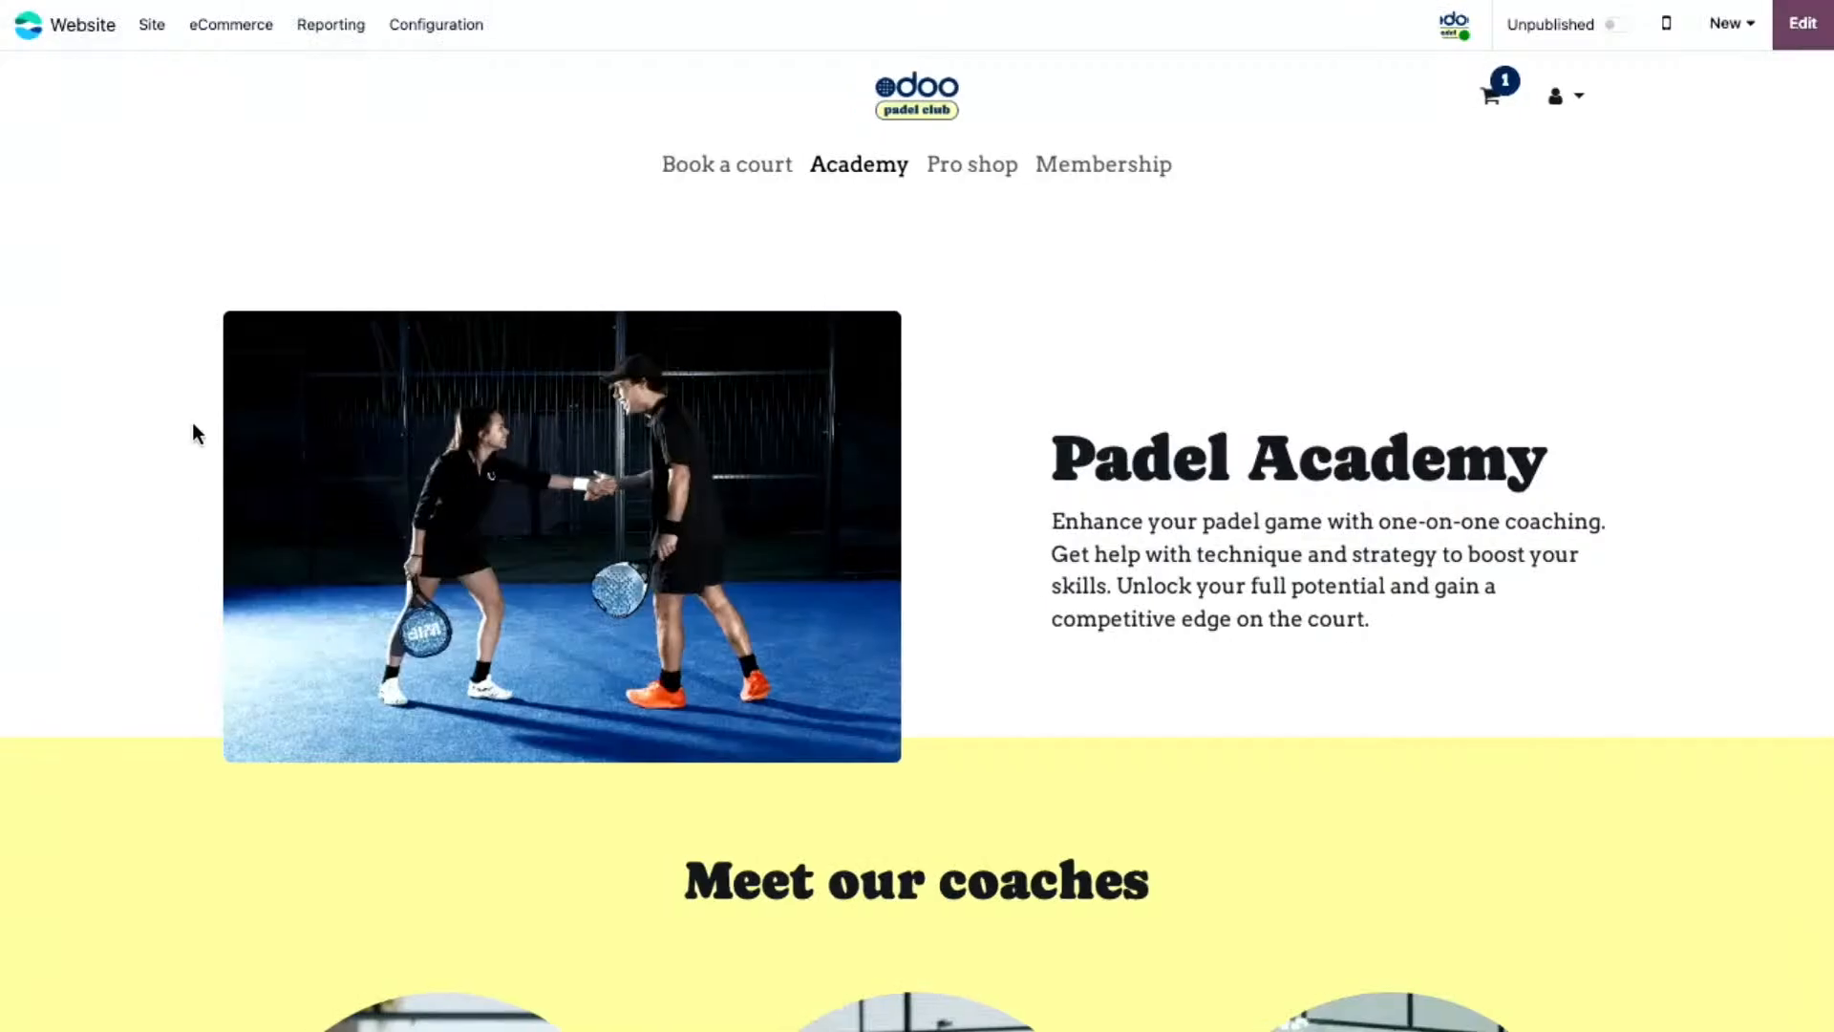
- Create a new appointment form titled "Padel coaching with" followed by the first coach's first name
scroll(192, 422, down, 2)
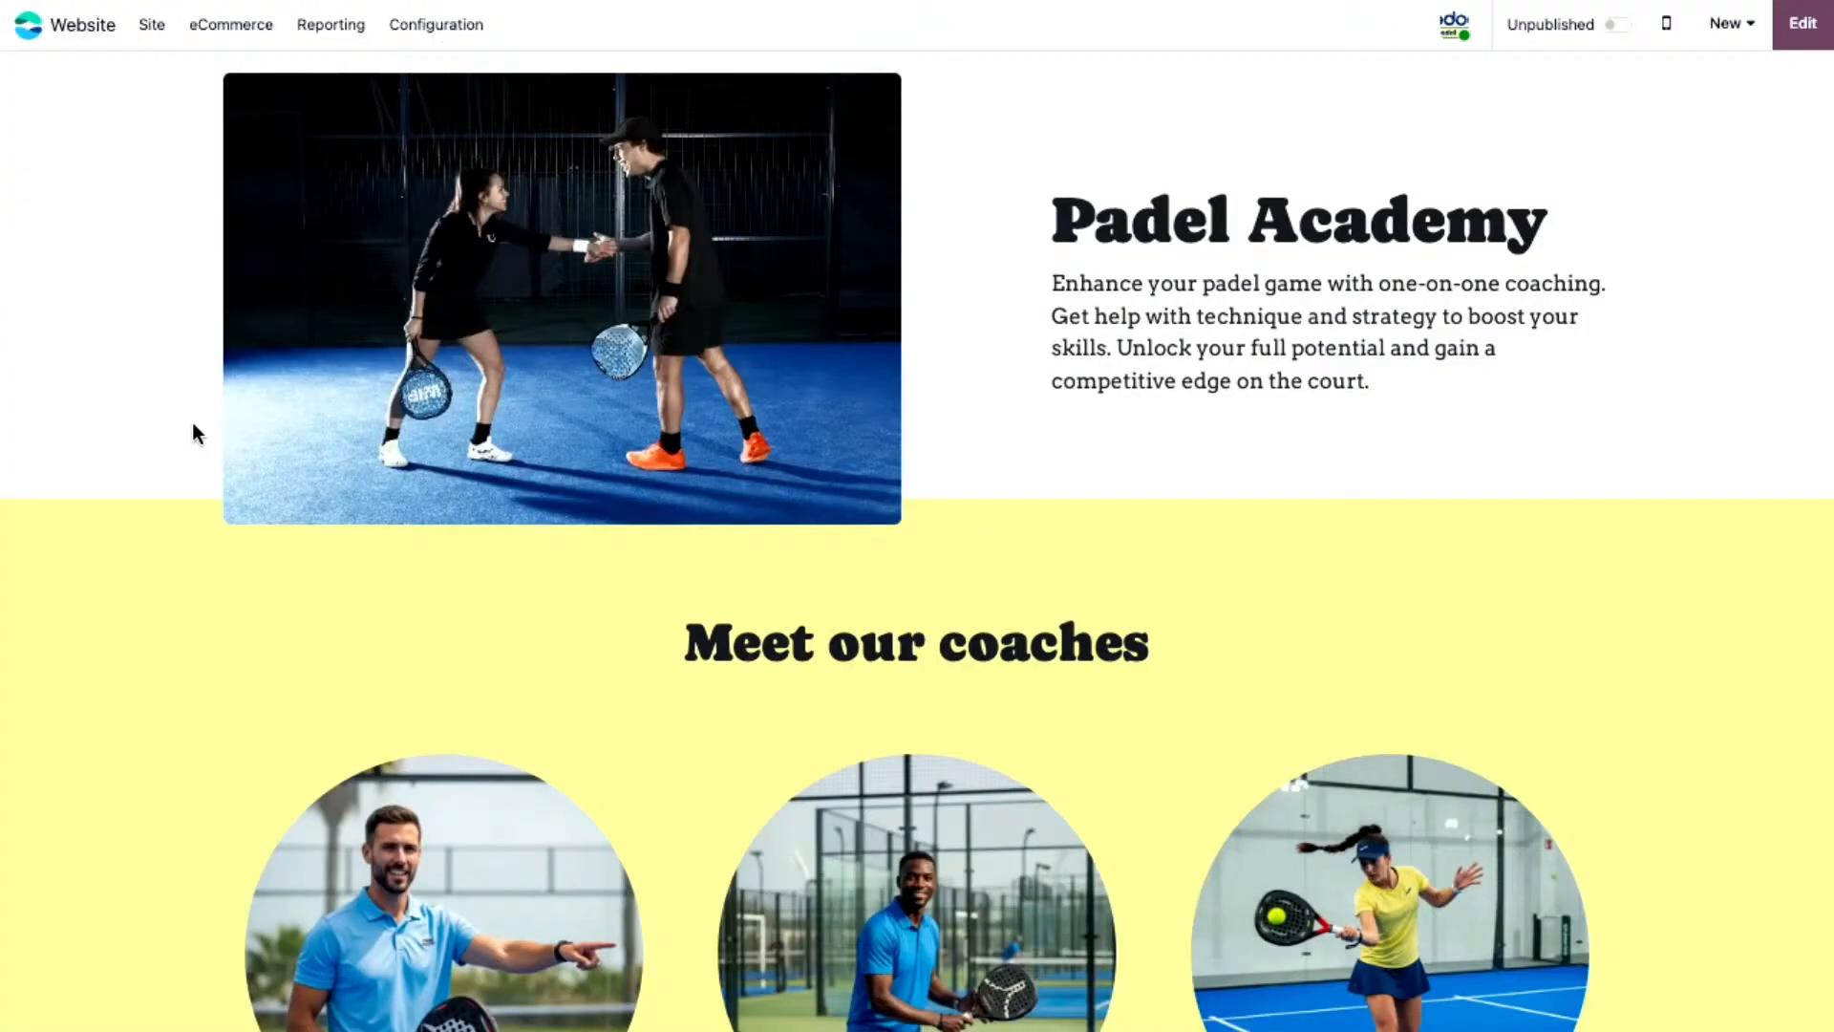
scroll(192, 424, down, 4)
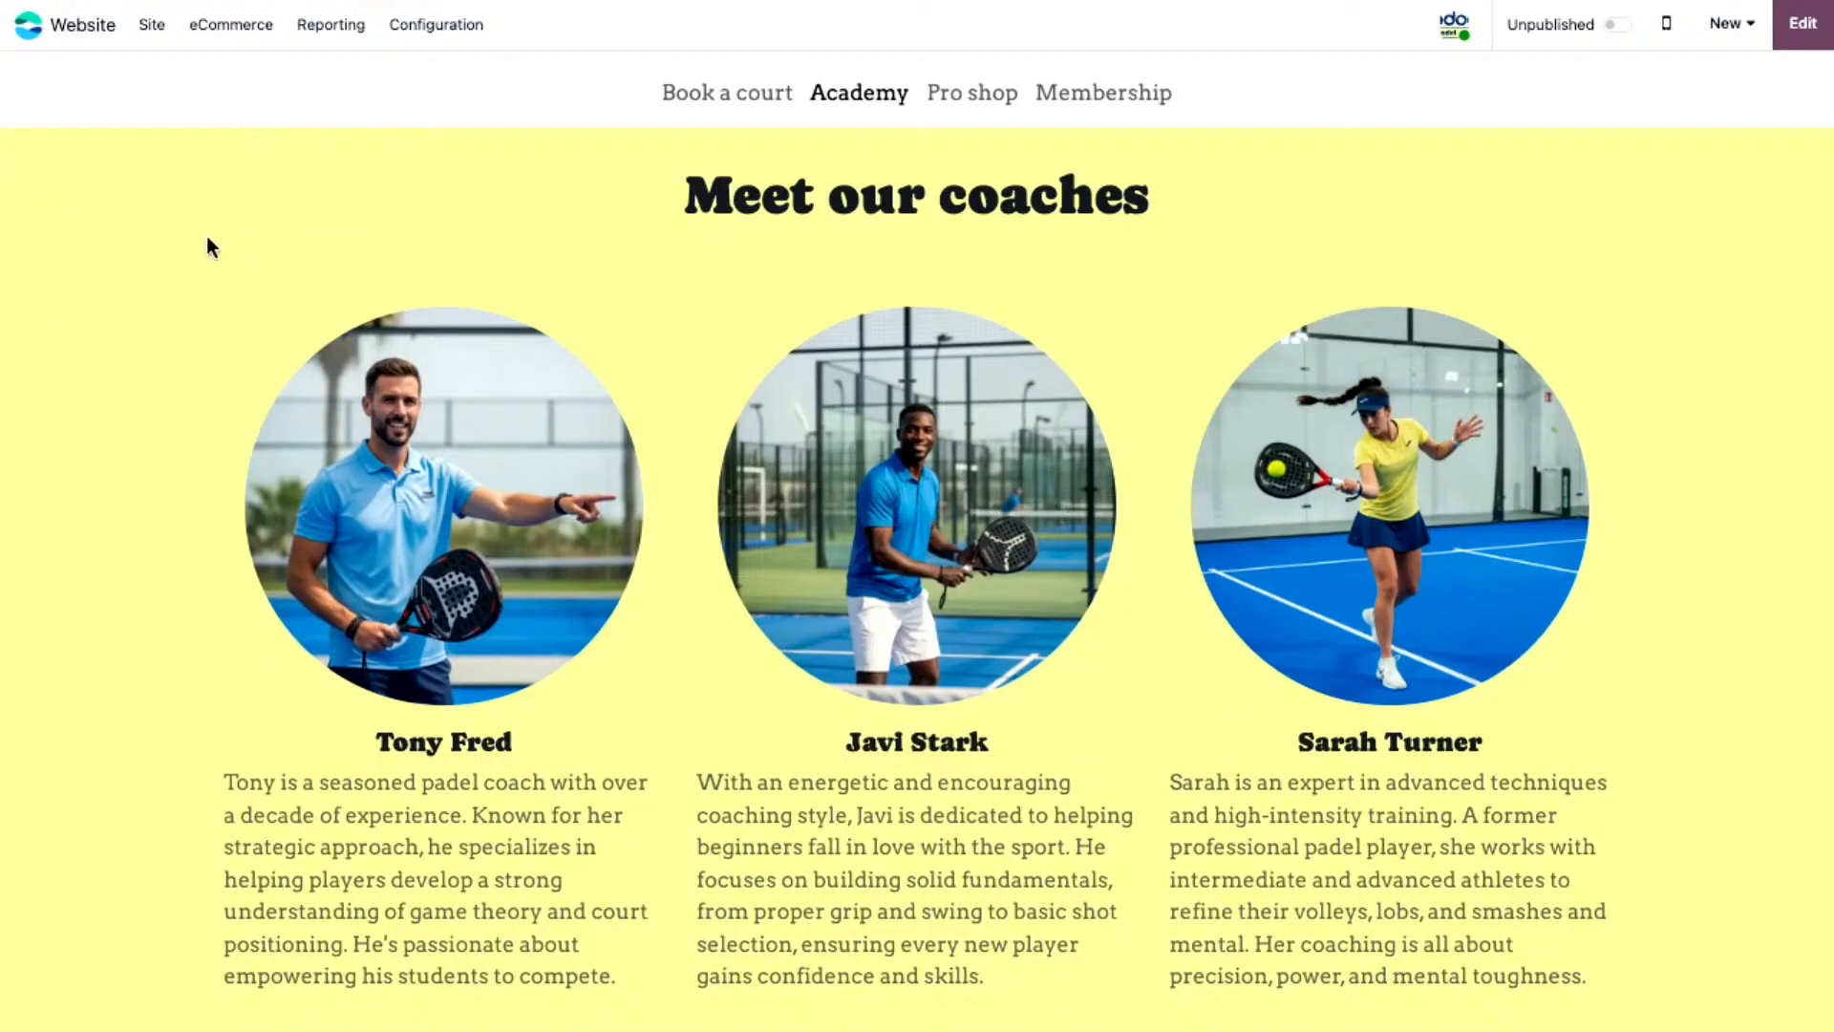
scroll(207, 246, down, 1)
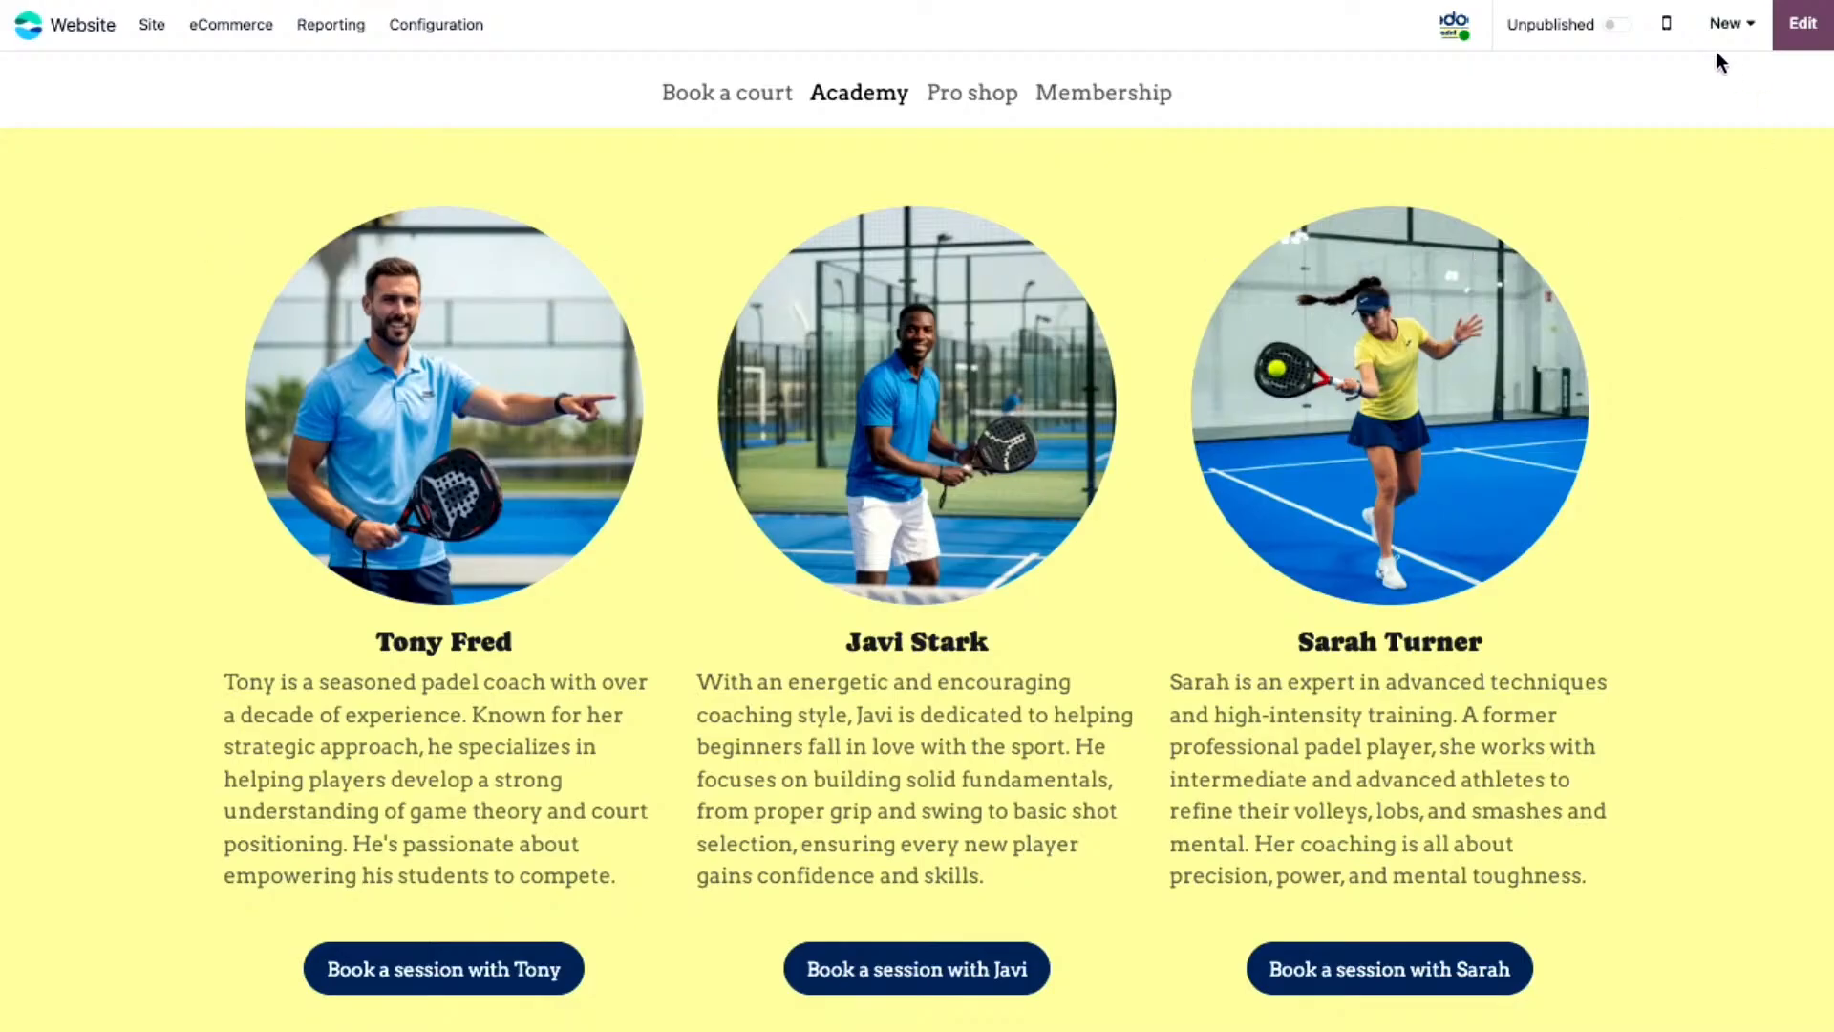
click(1730, 25)
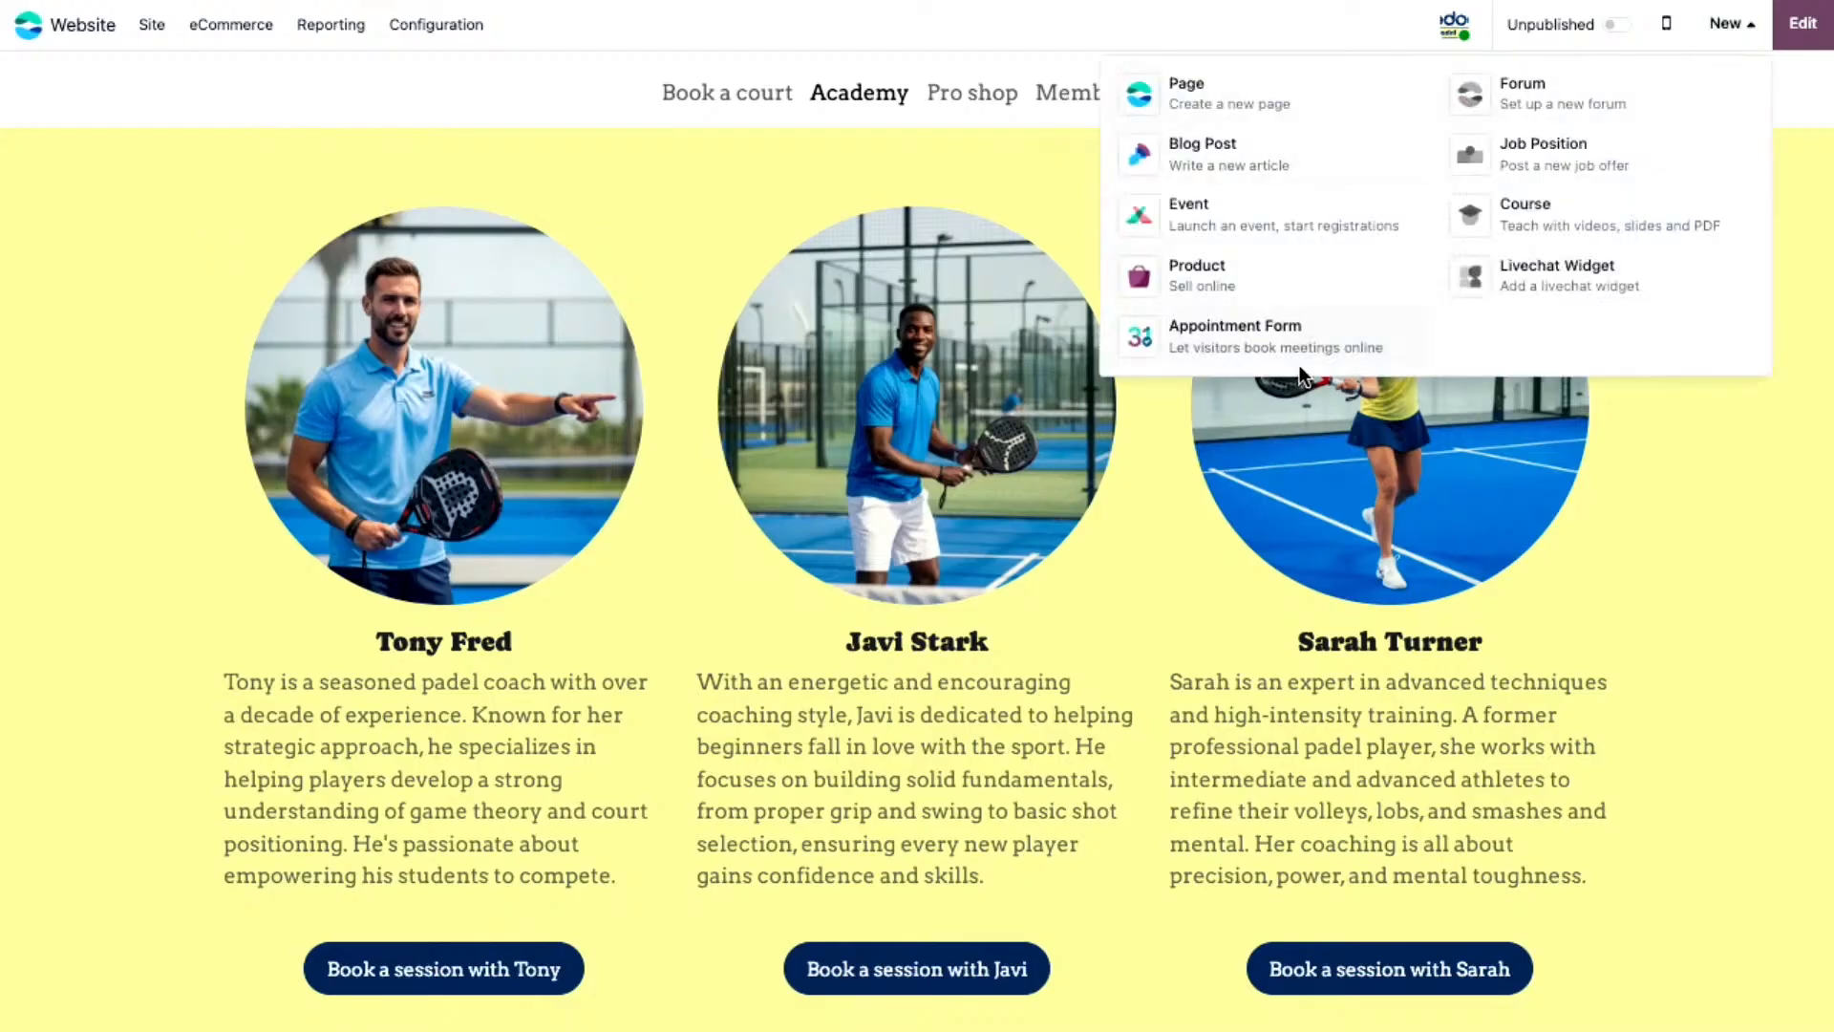
click(1288, 330)
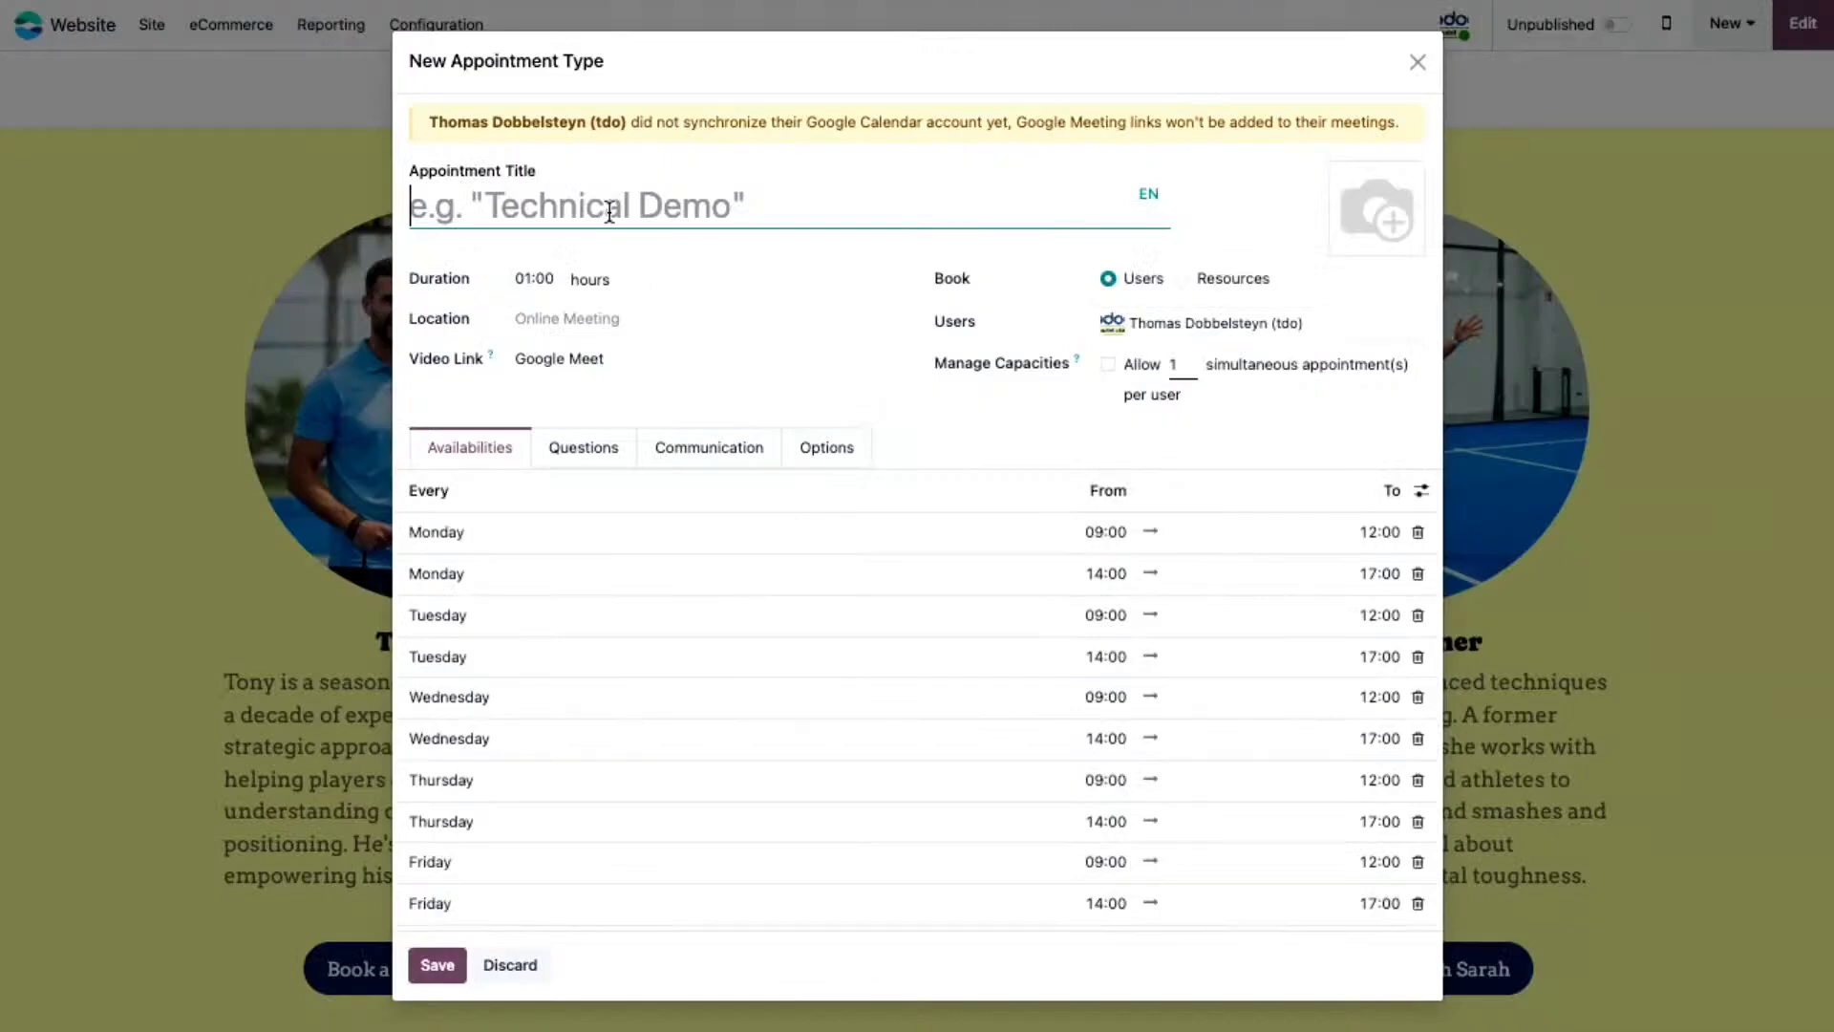
text(Padel coaching)
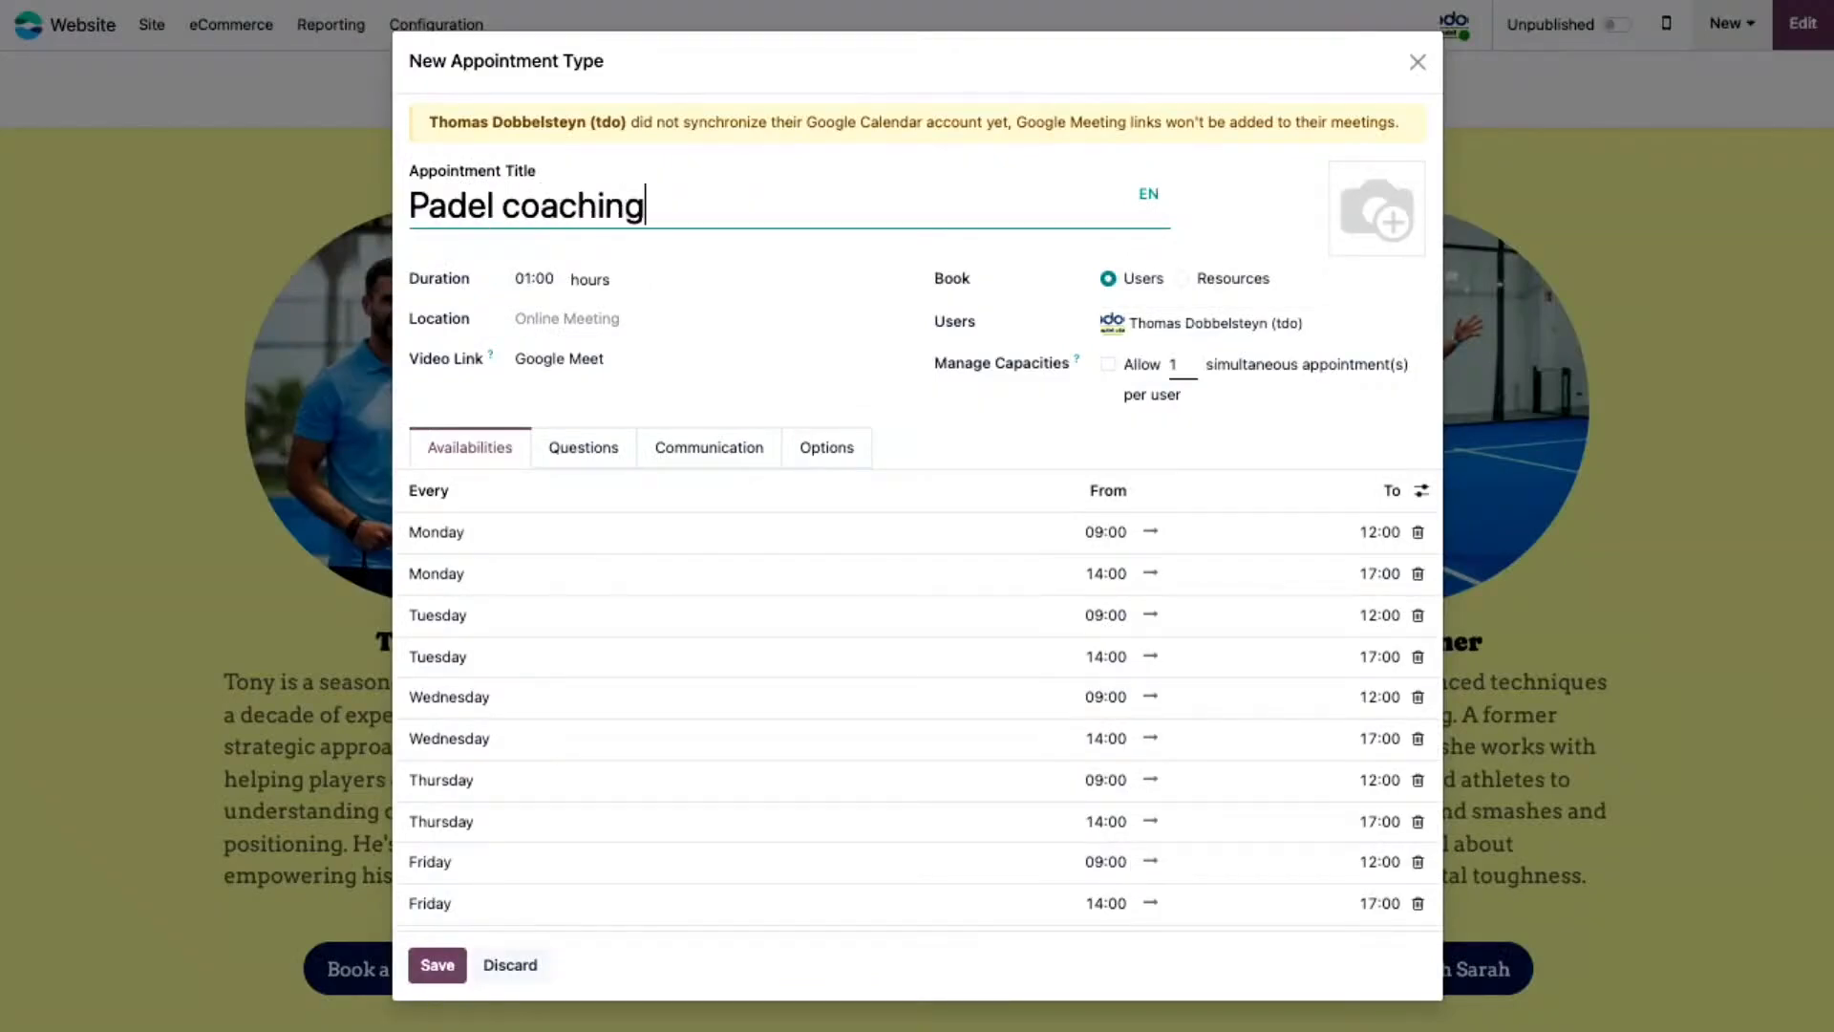
text( with Tony)
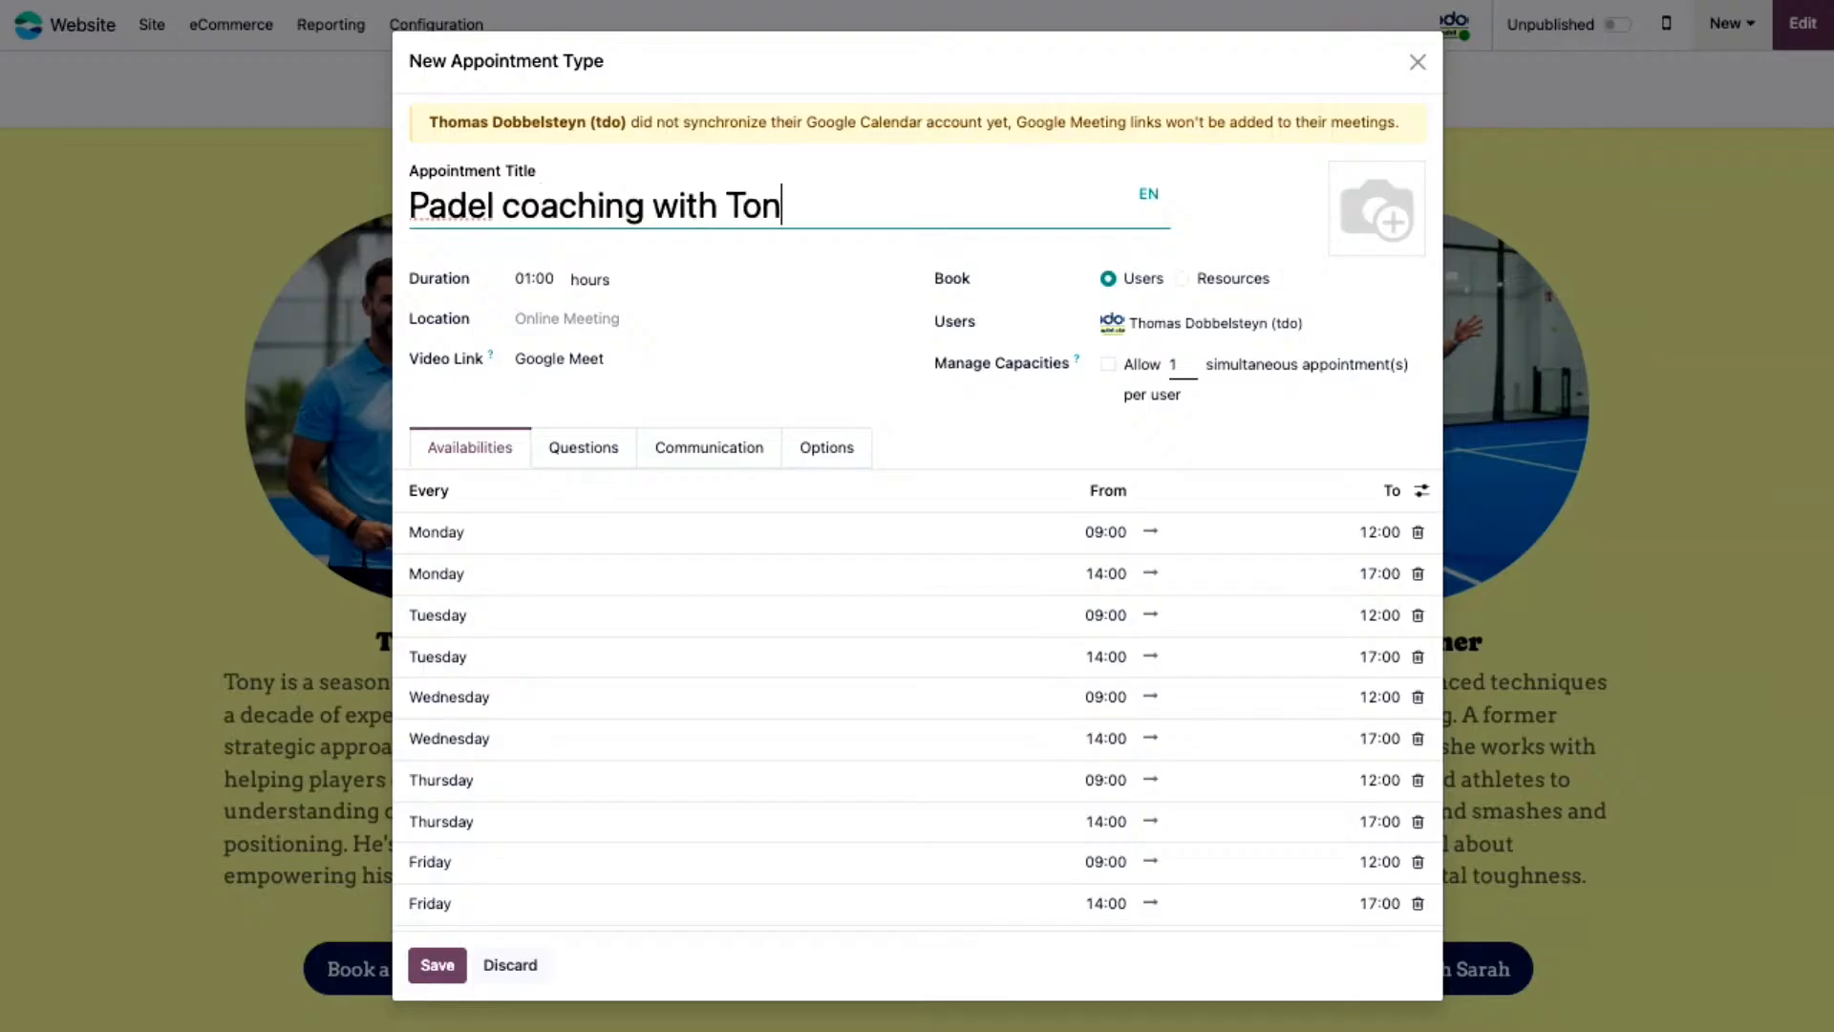
- Set the coaching appointment's location to padel-club and remove its Google Meet video link
click(535, 278)
click(616, 312)
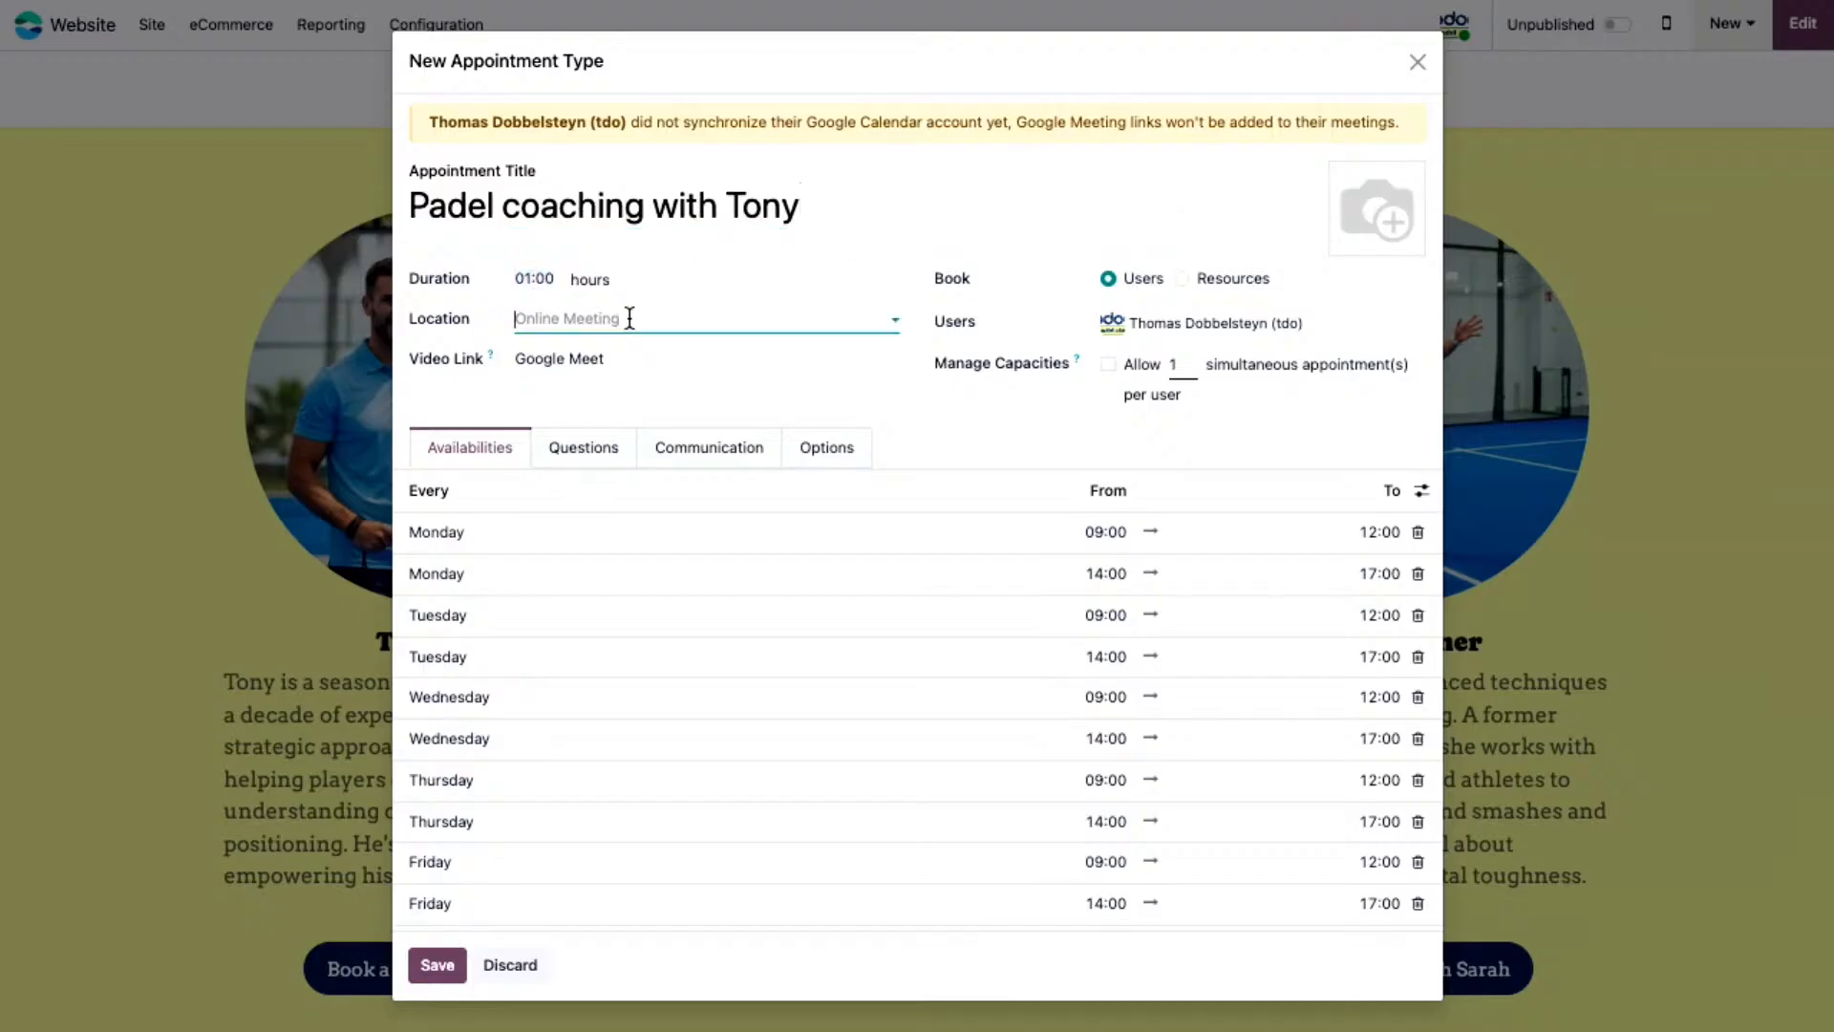
click(602, 528)
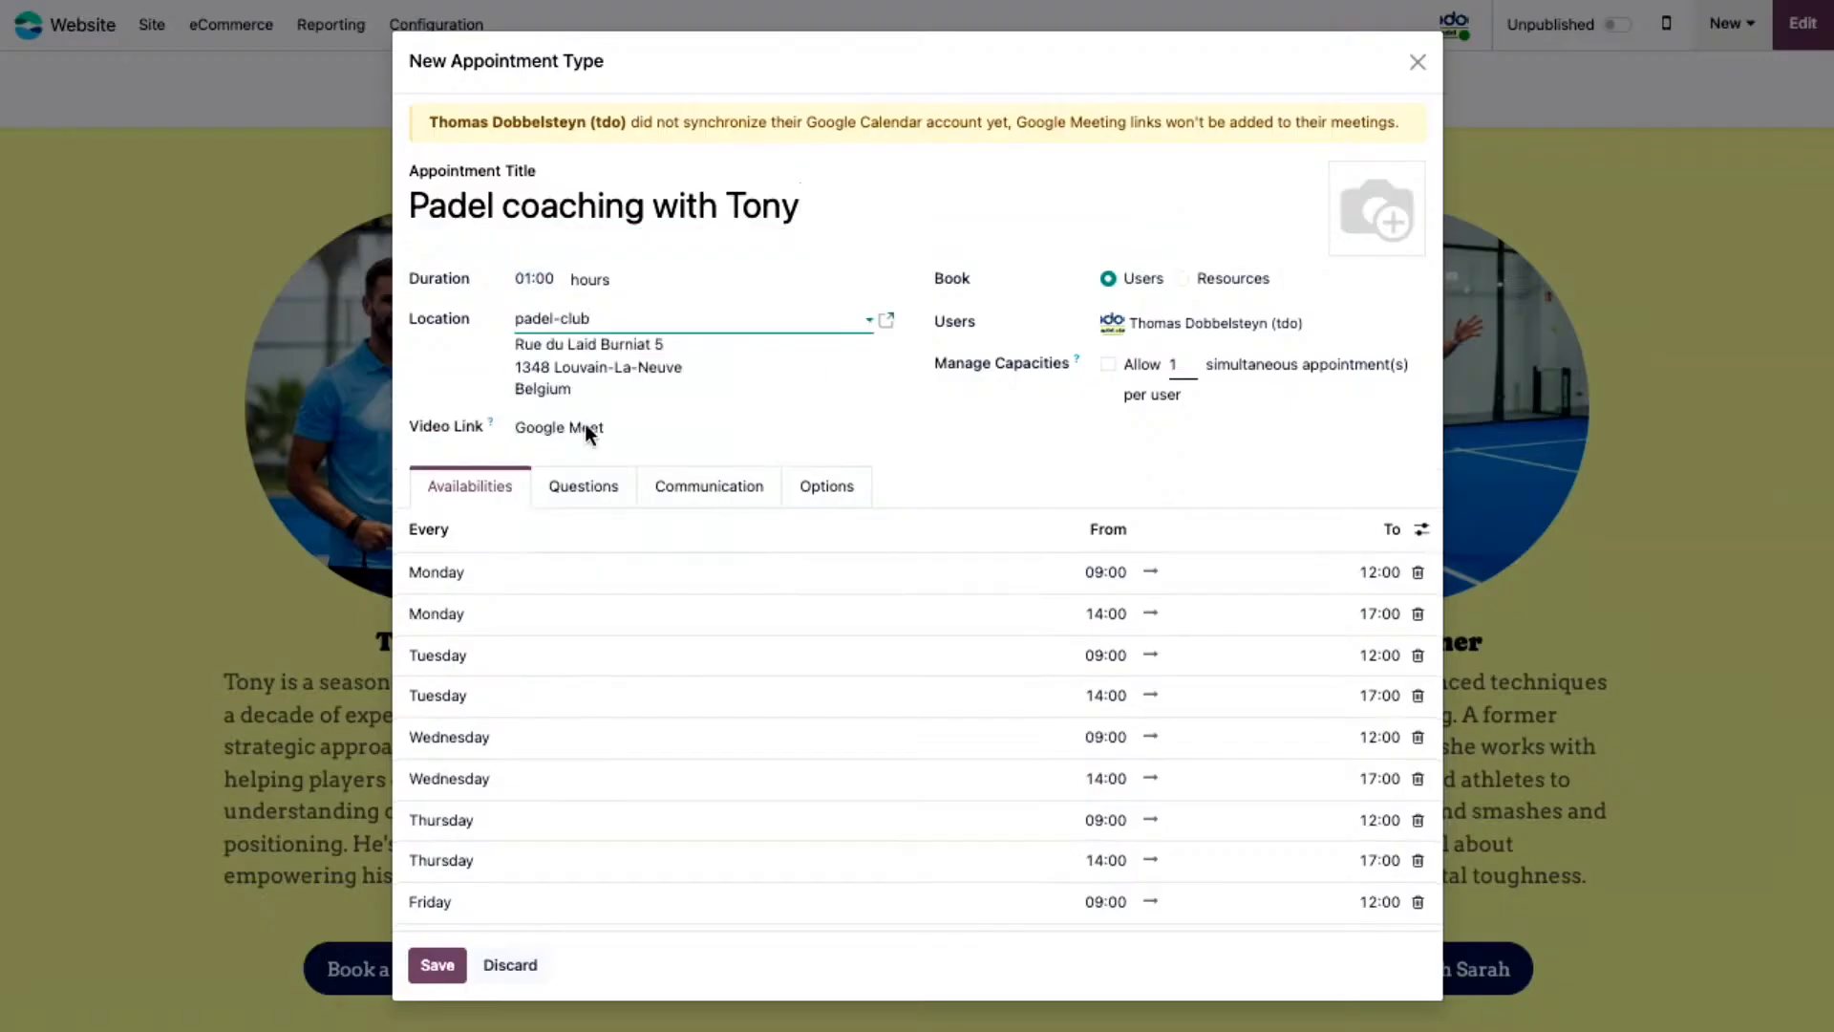
click(650, 425)
click(995, 420)
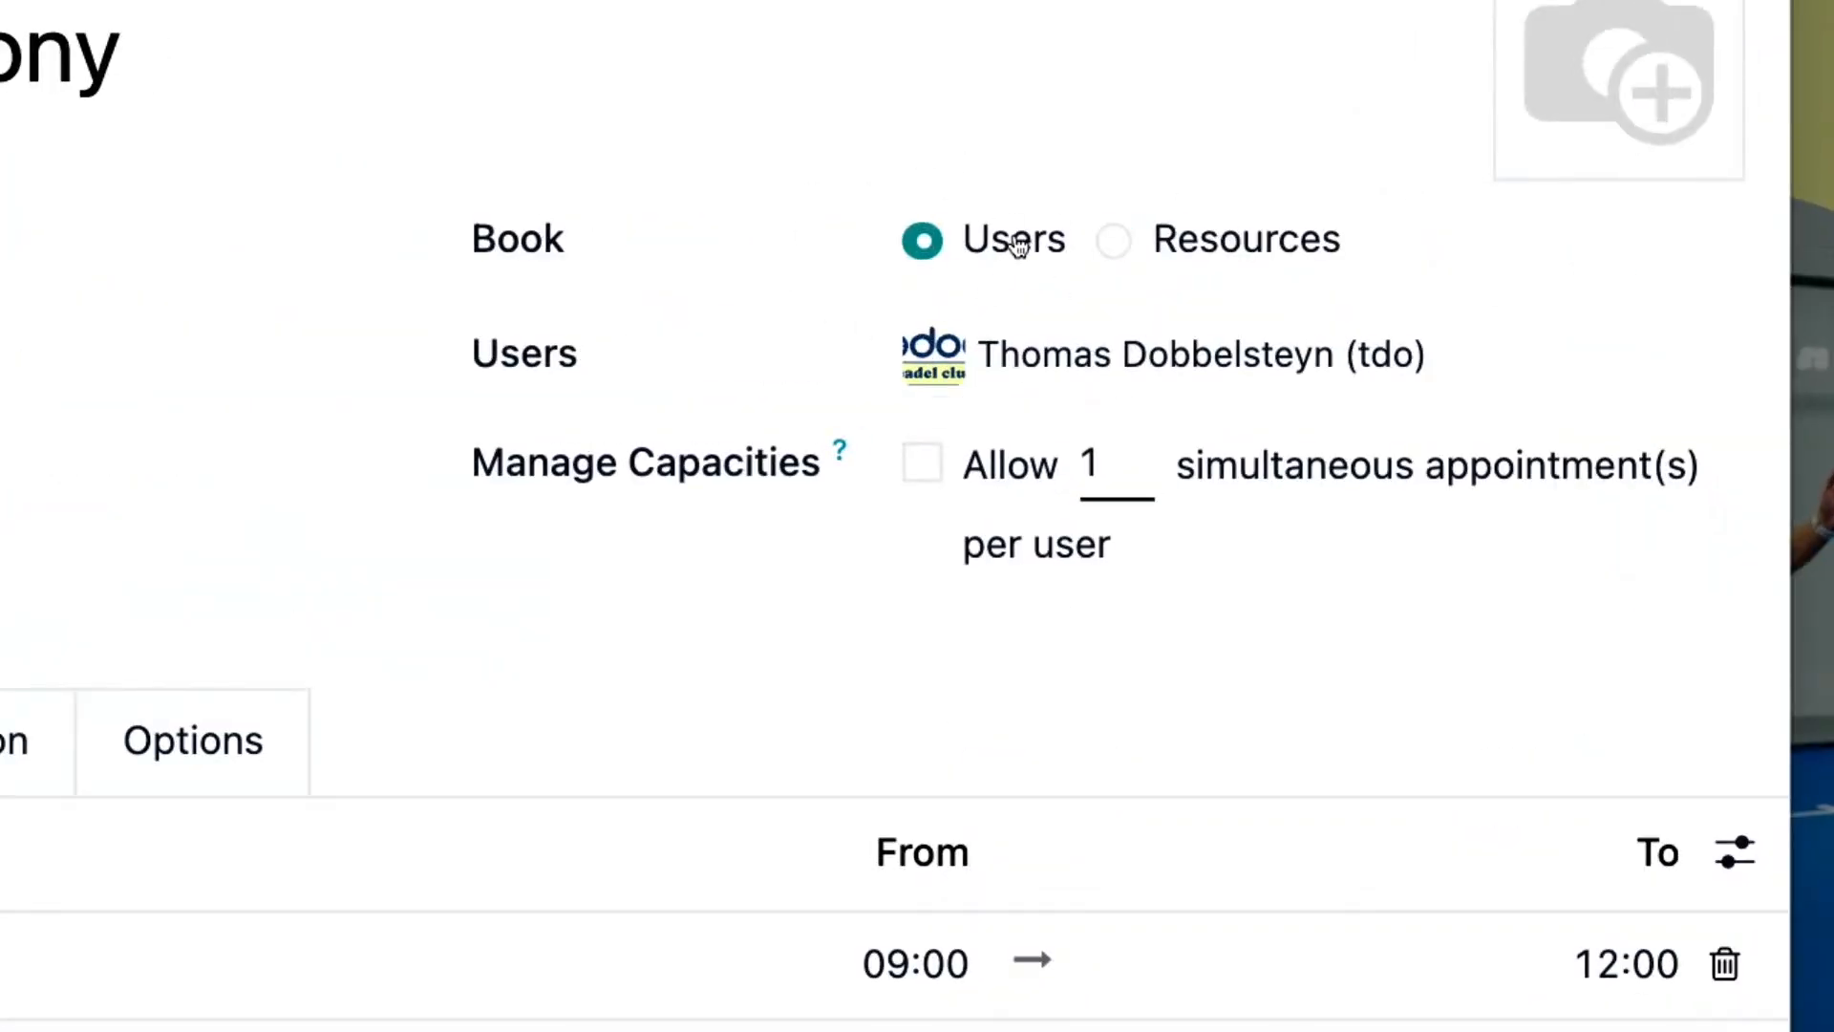
- Replace the appointment's default bookable user with the first coach
click(1460, 360)
text(tony)
click(1229, 452)
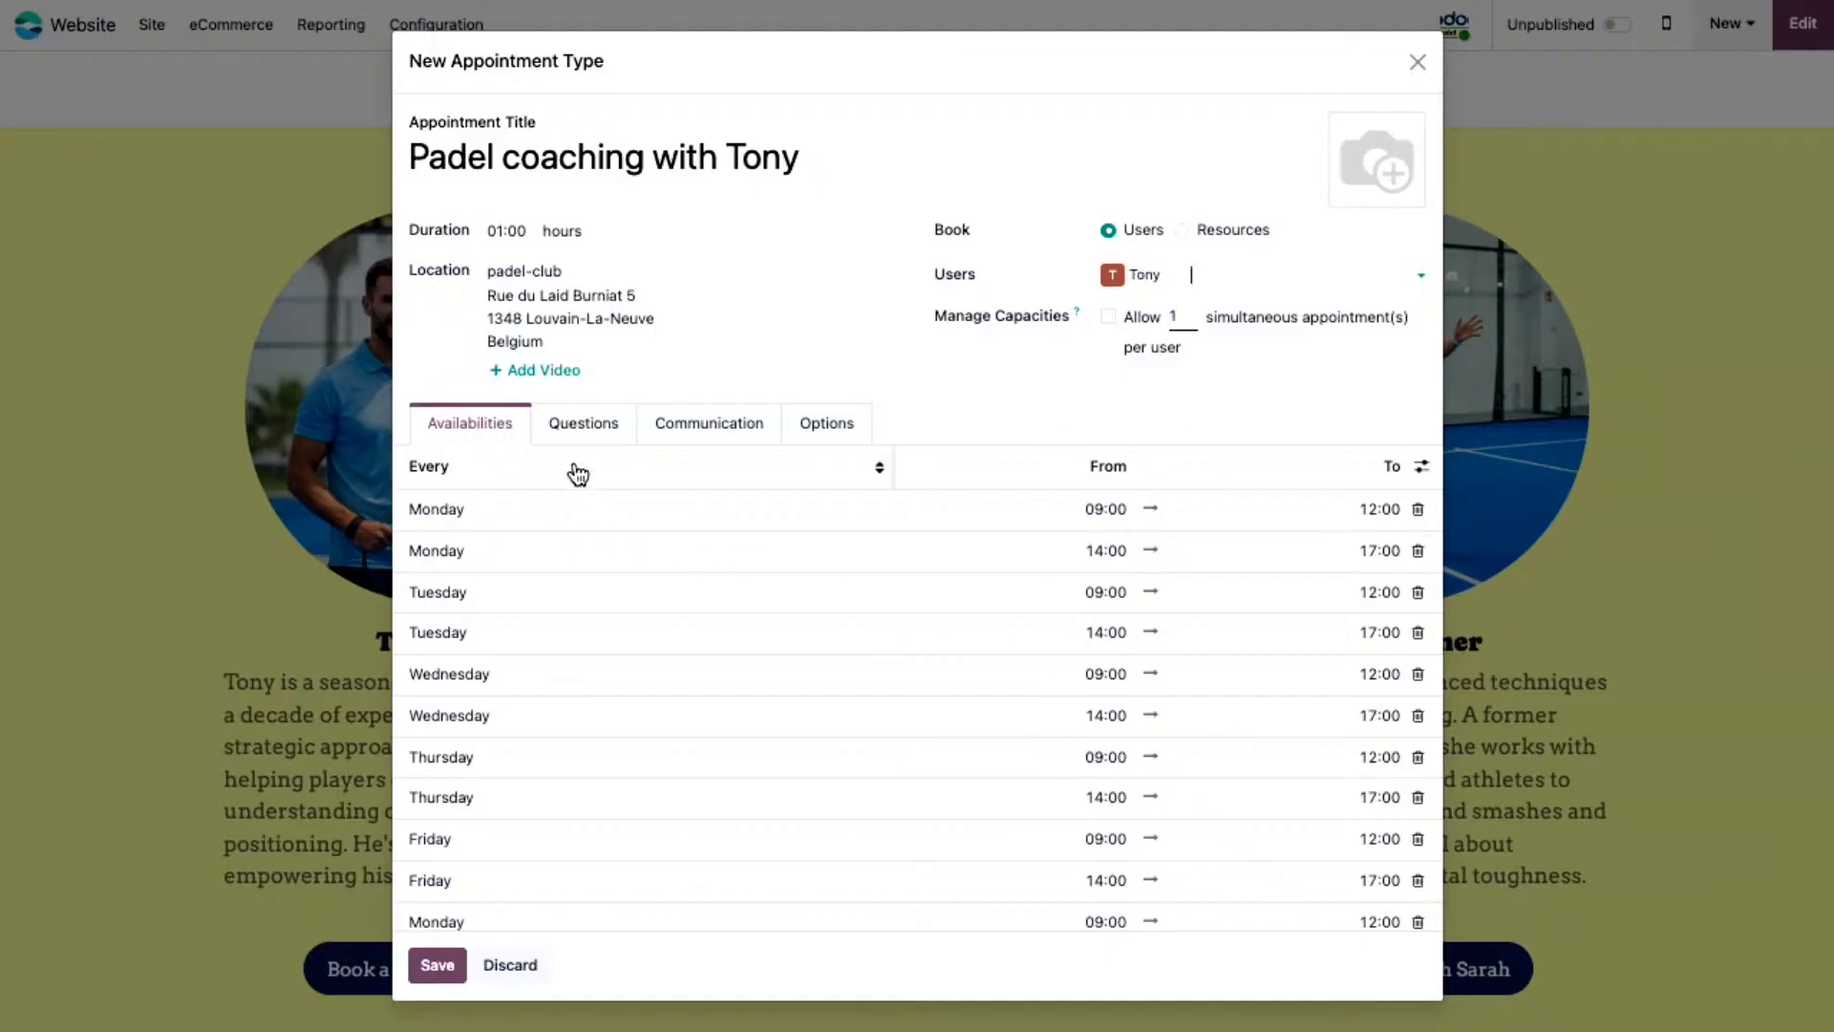
- Enable up-front payment on the coaching appointment with the Coaching session product and save the new appointment type
click(583, 426)
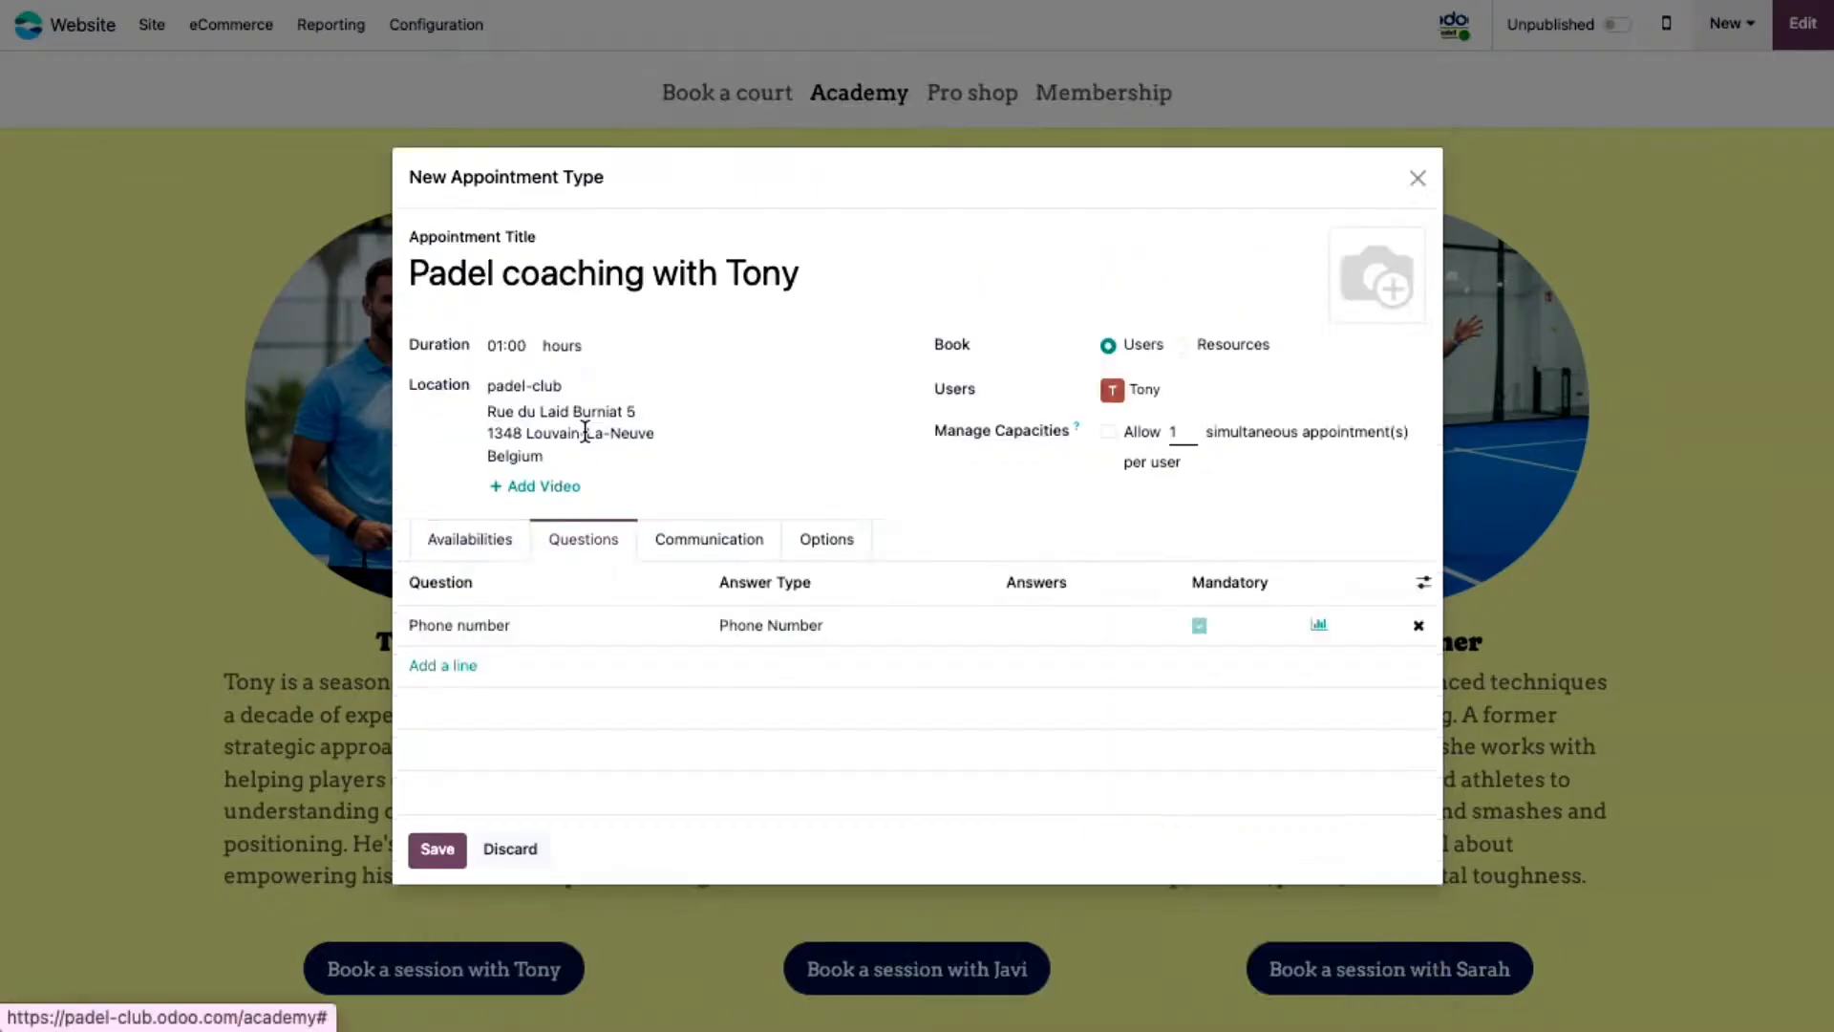
click(705, 545)
click(832, 431)
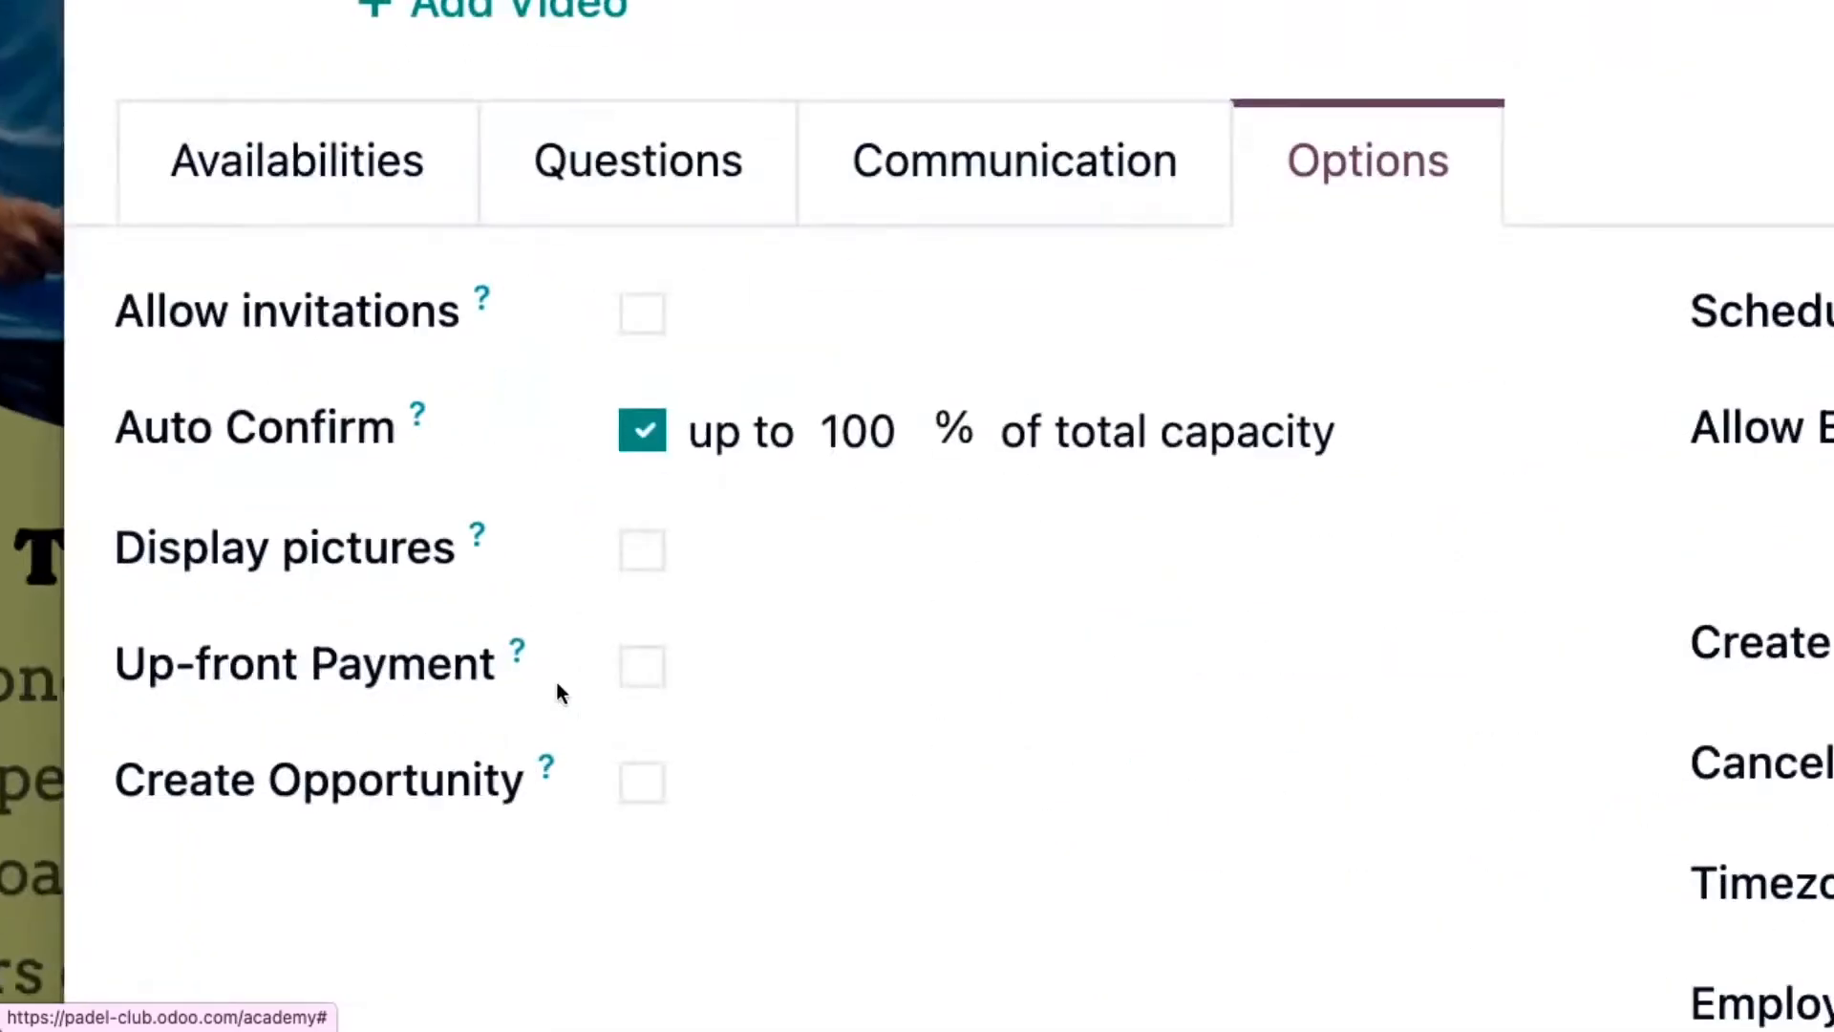
click(586, 679)
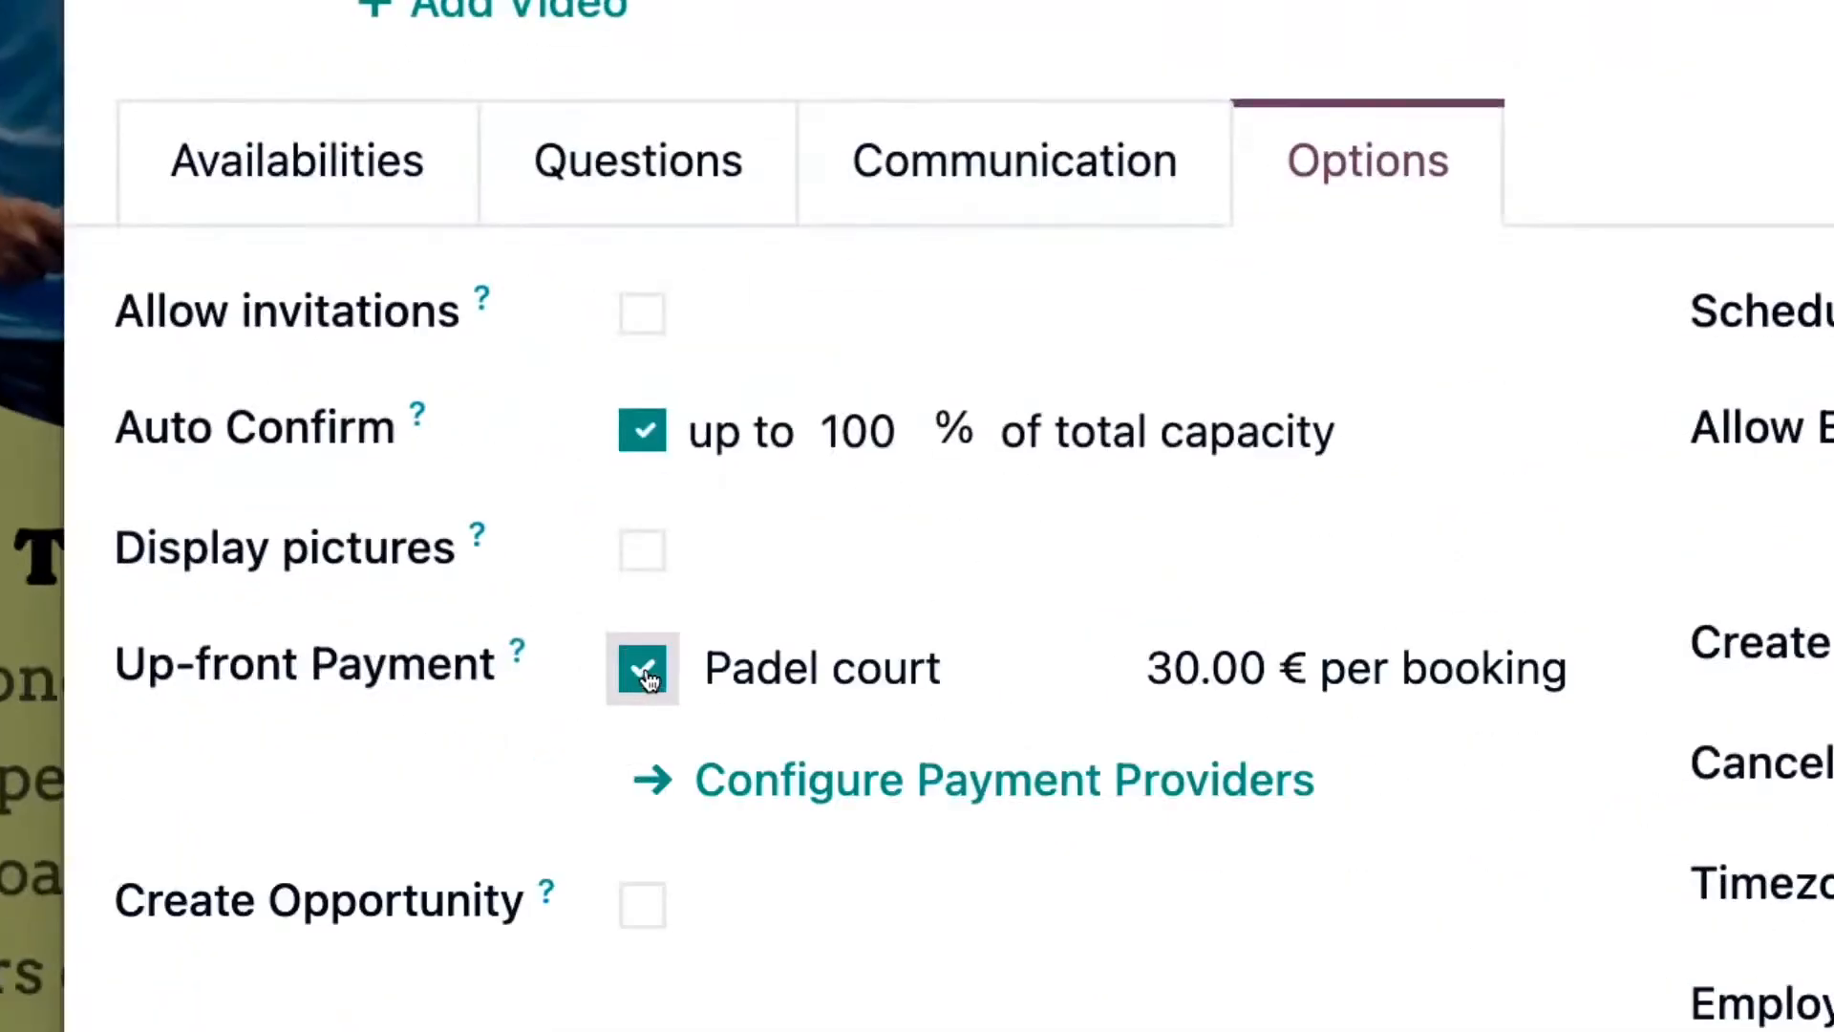
click(984, 678)
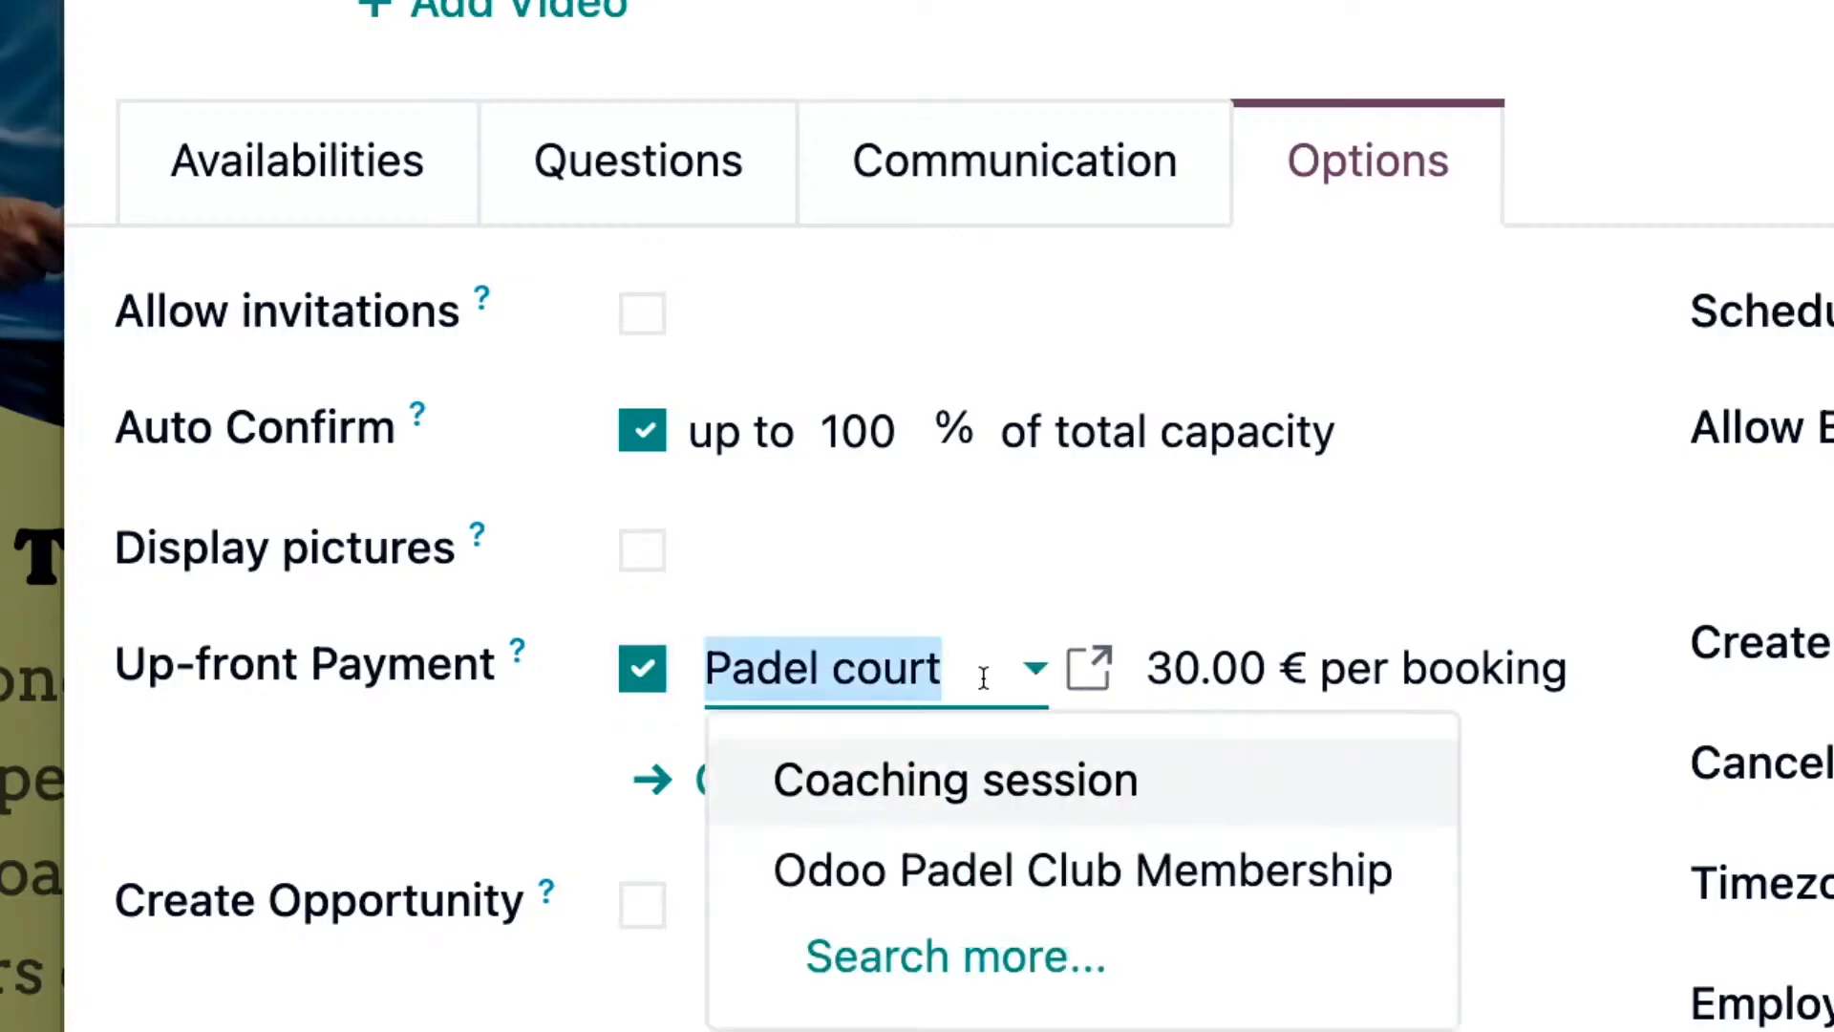
click(970, 805)
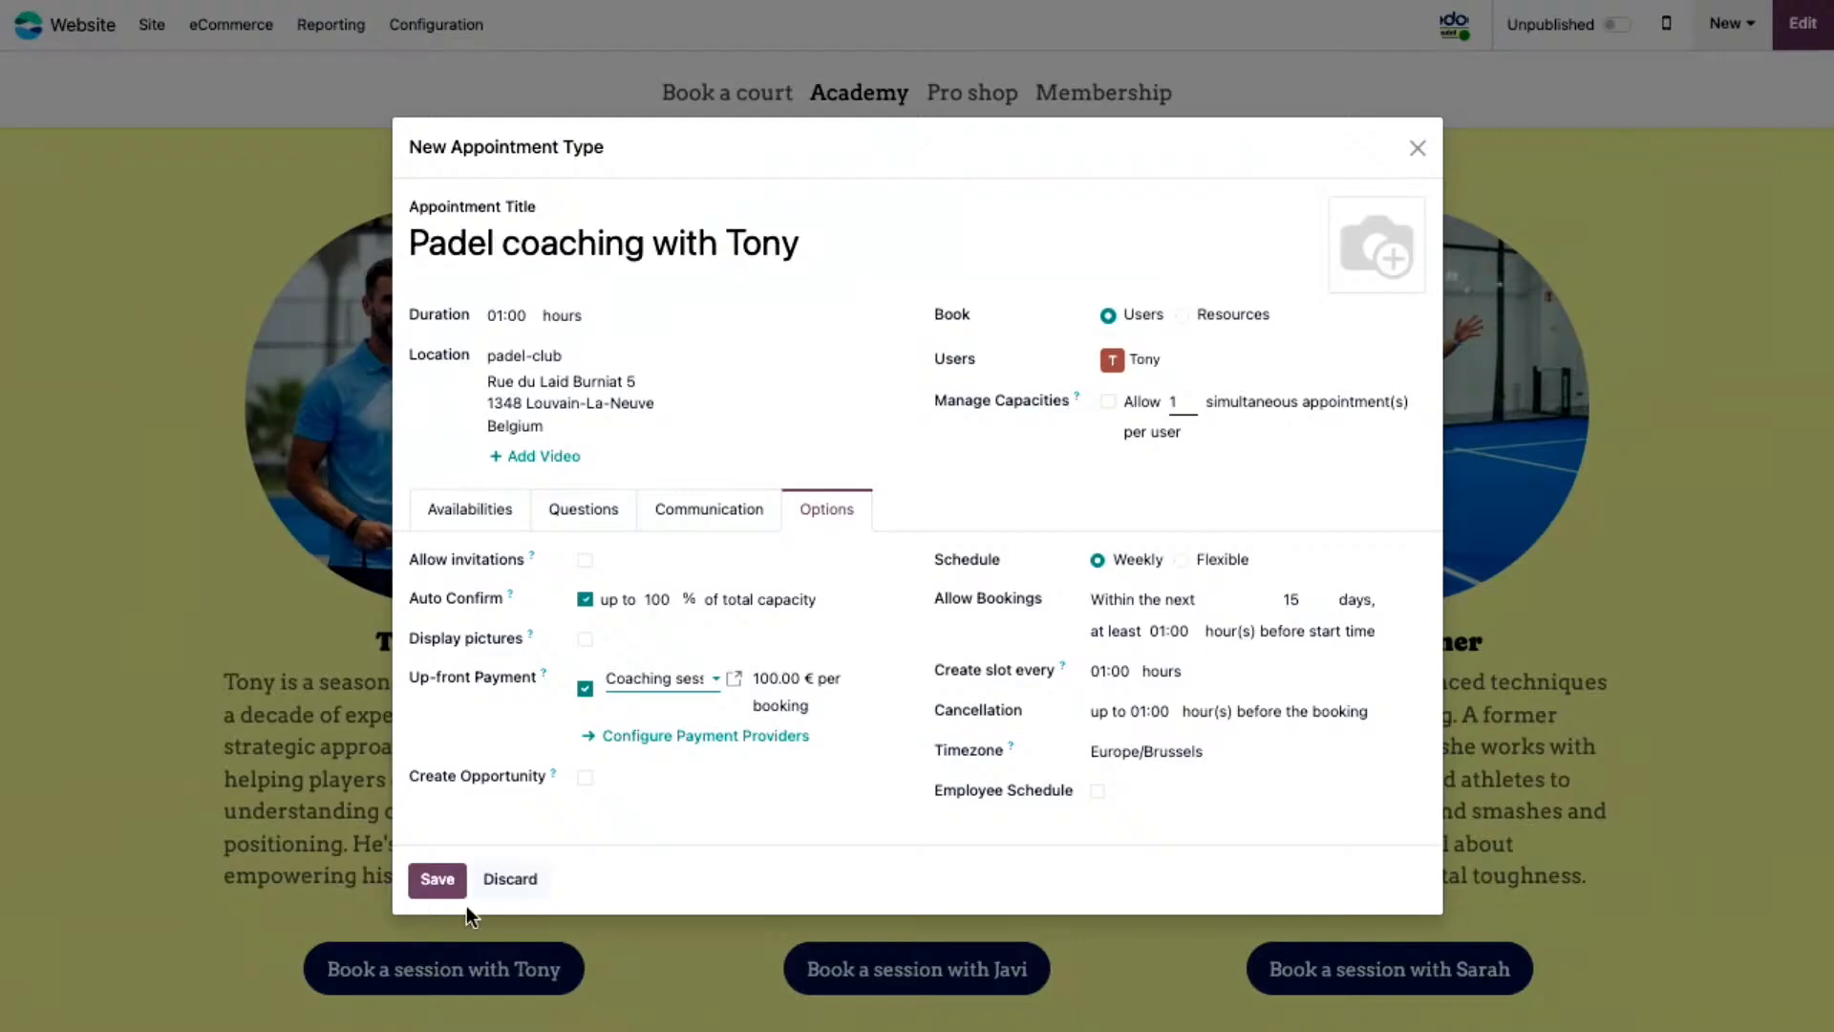
click(437, 878)
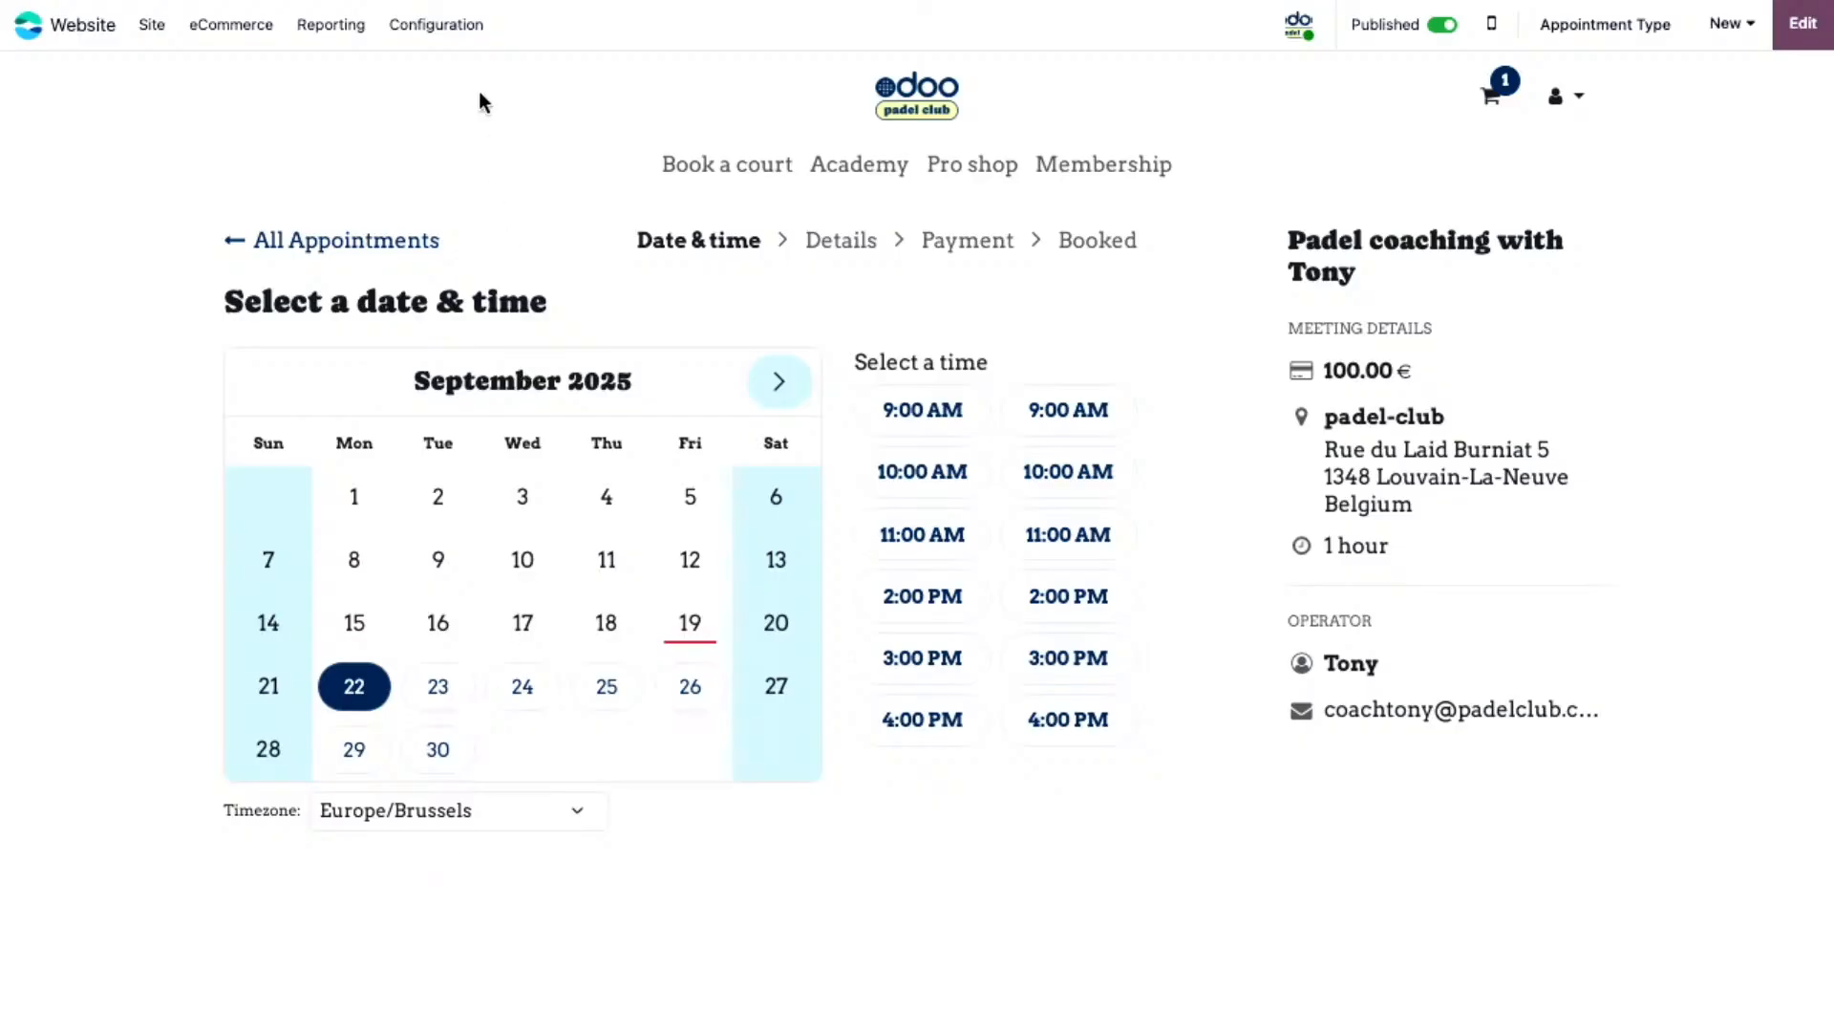
- Open the website's appointments list and copy the share link of the padel coaching appointment
click(425, 26)
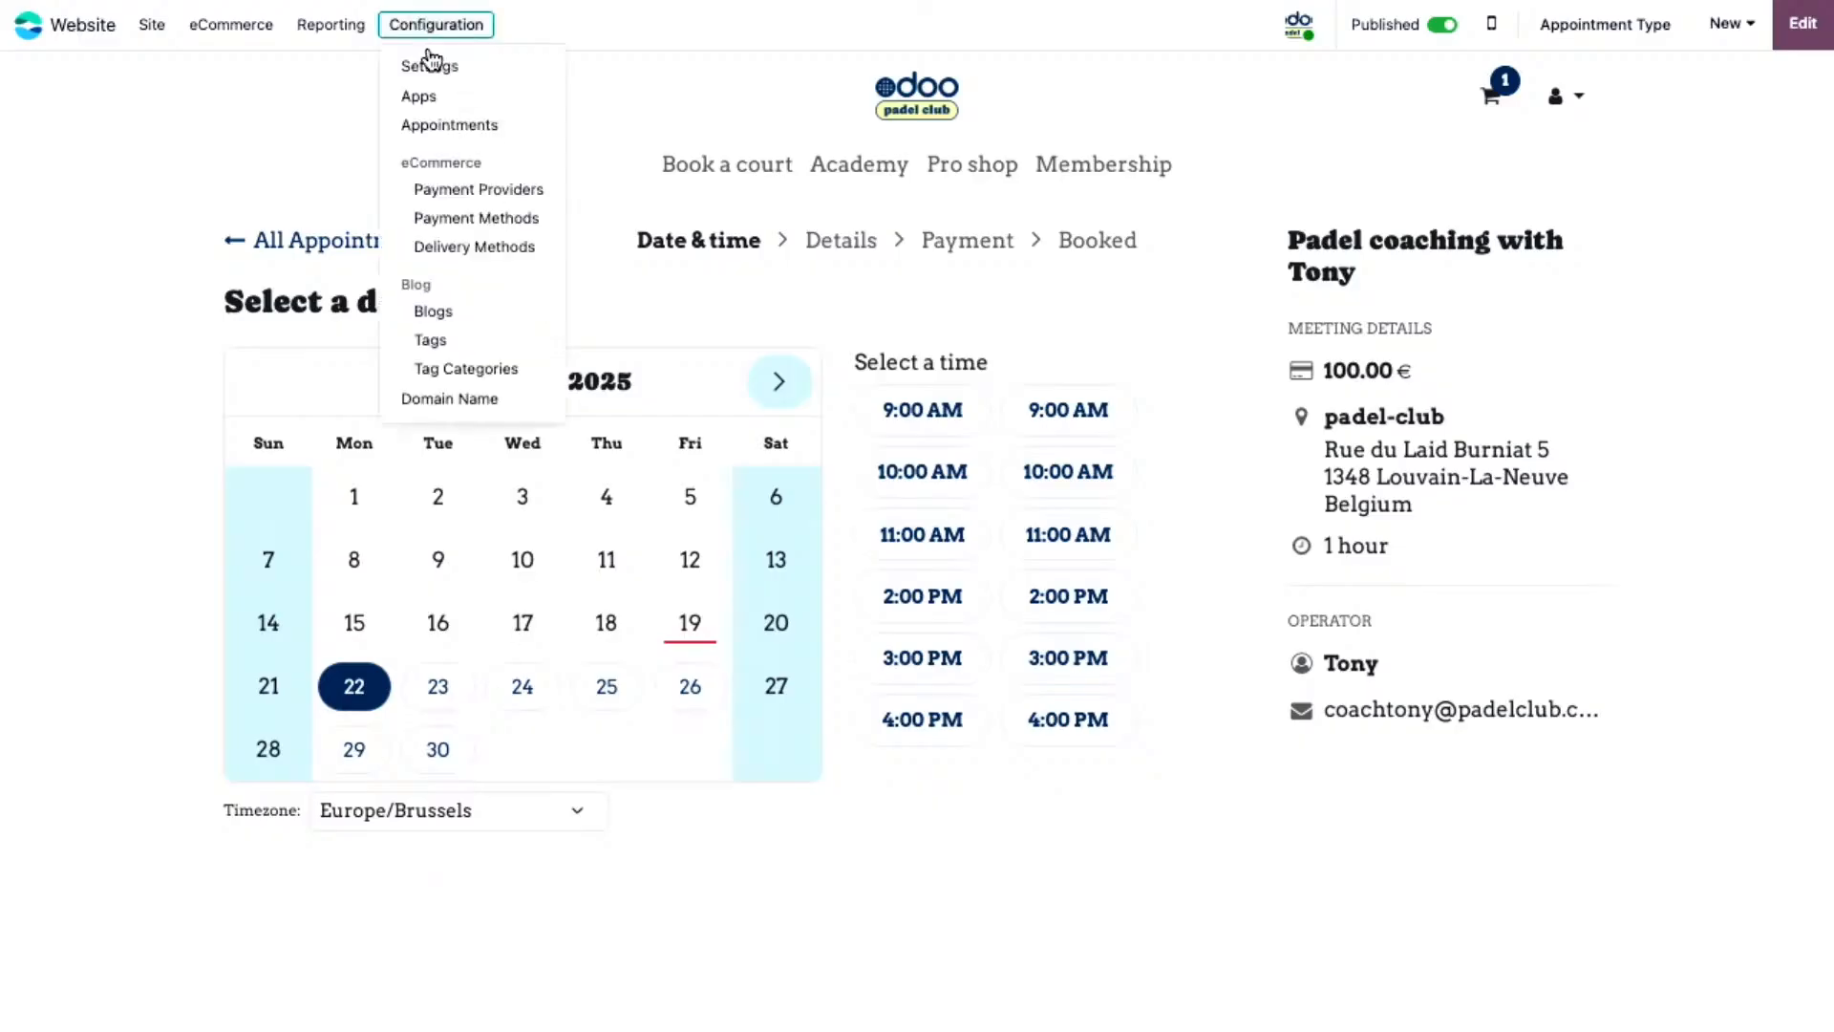
click(452, 126)
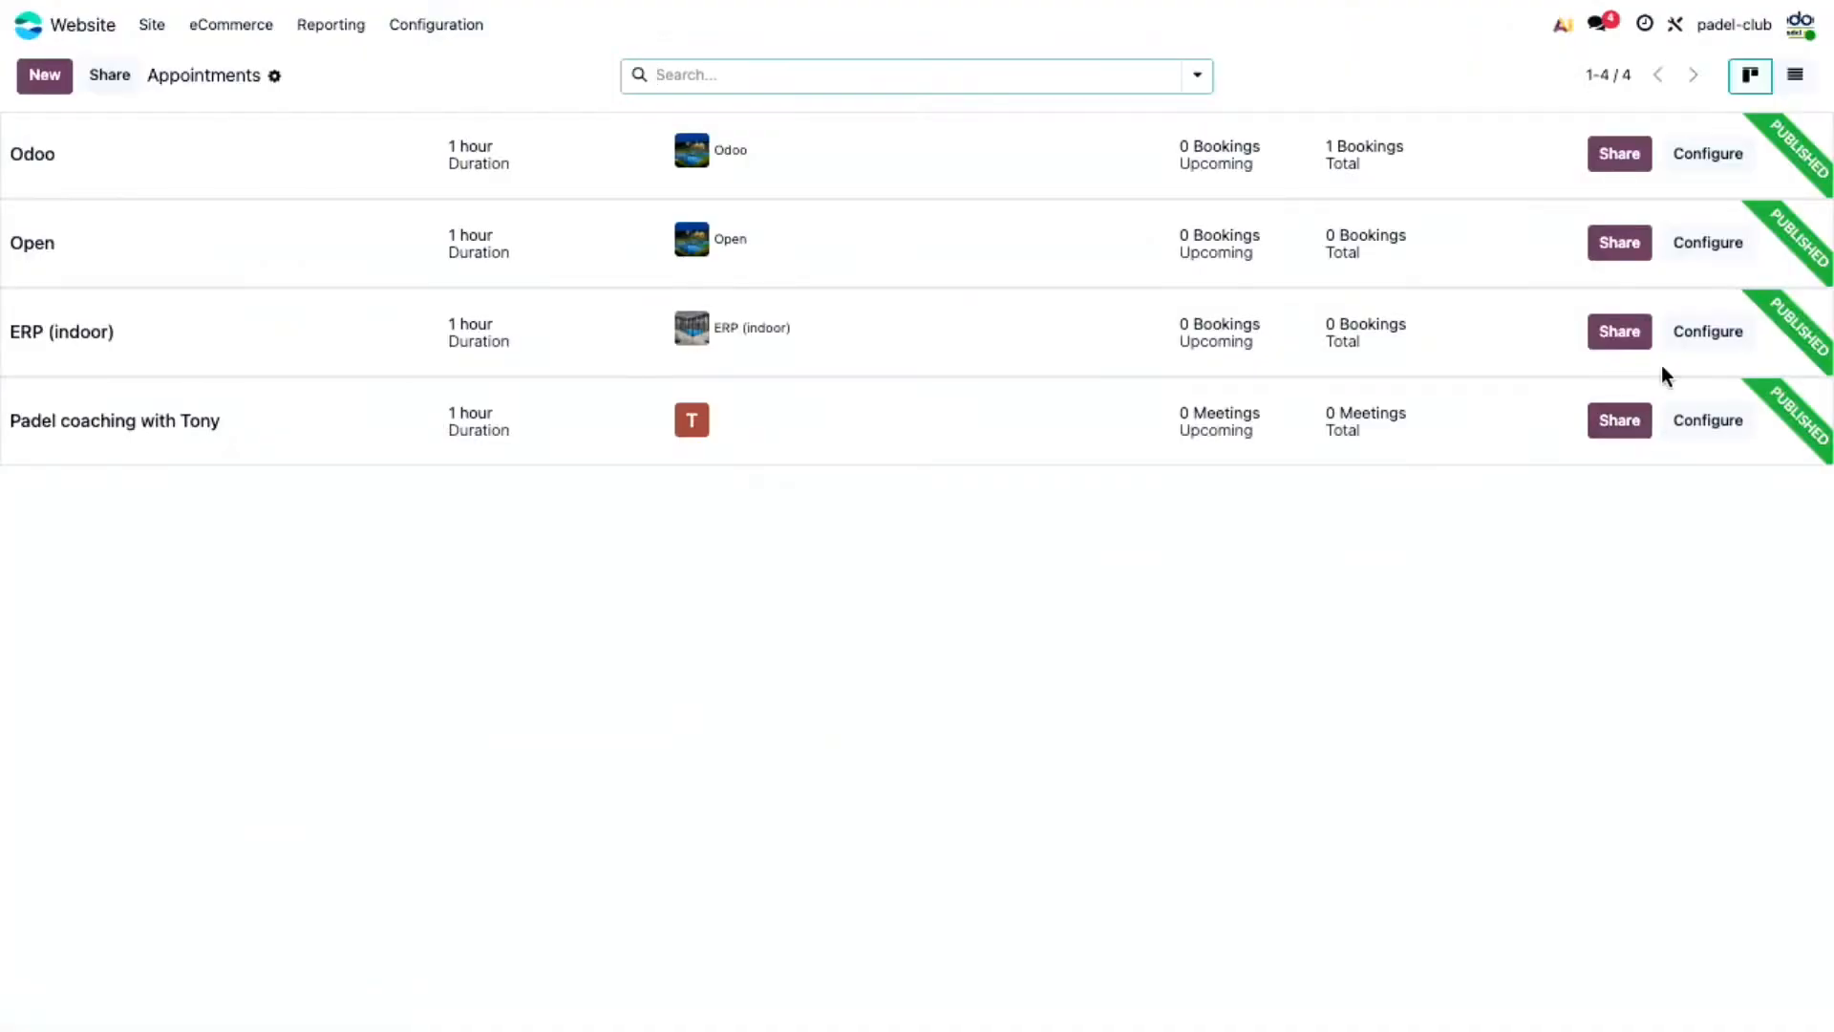
click(1618, 417)
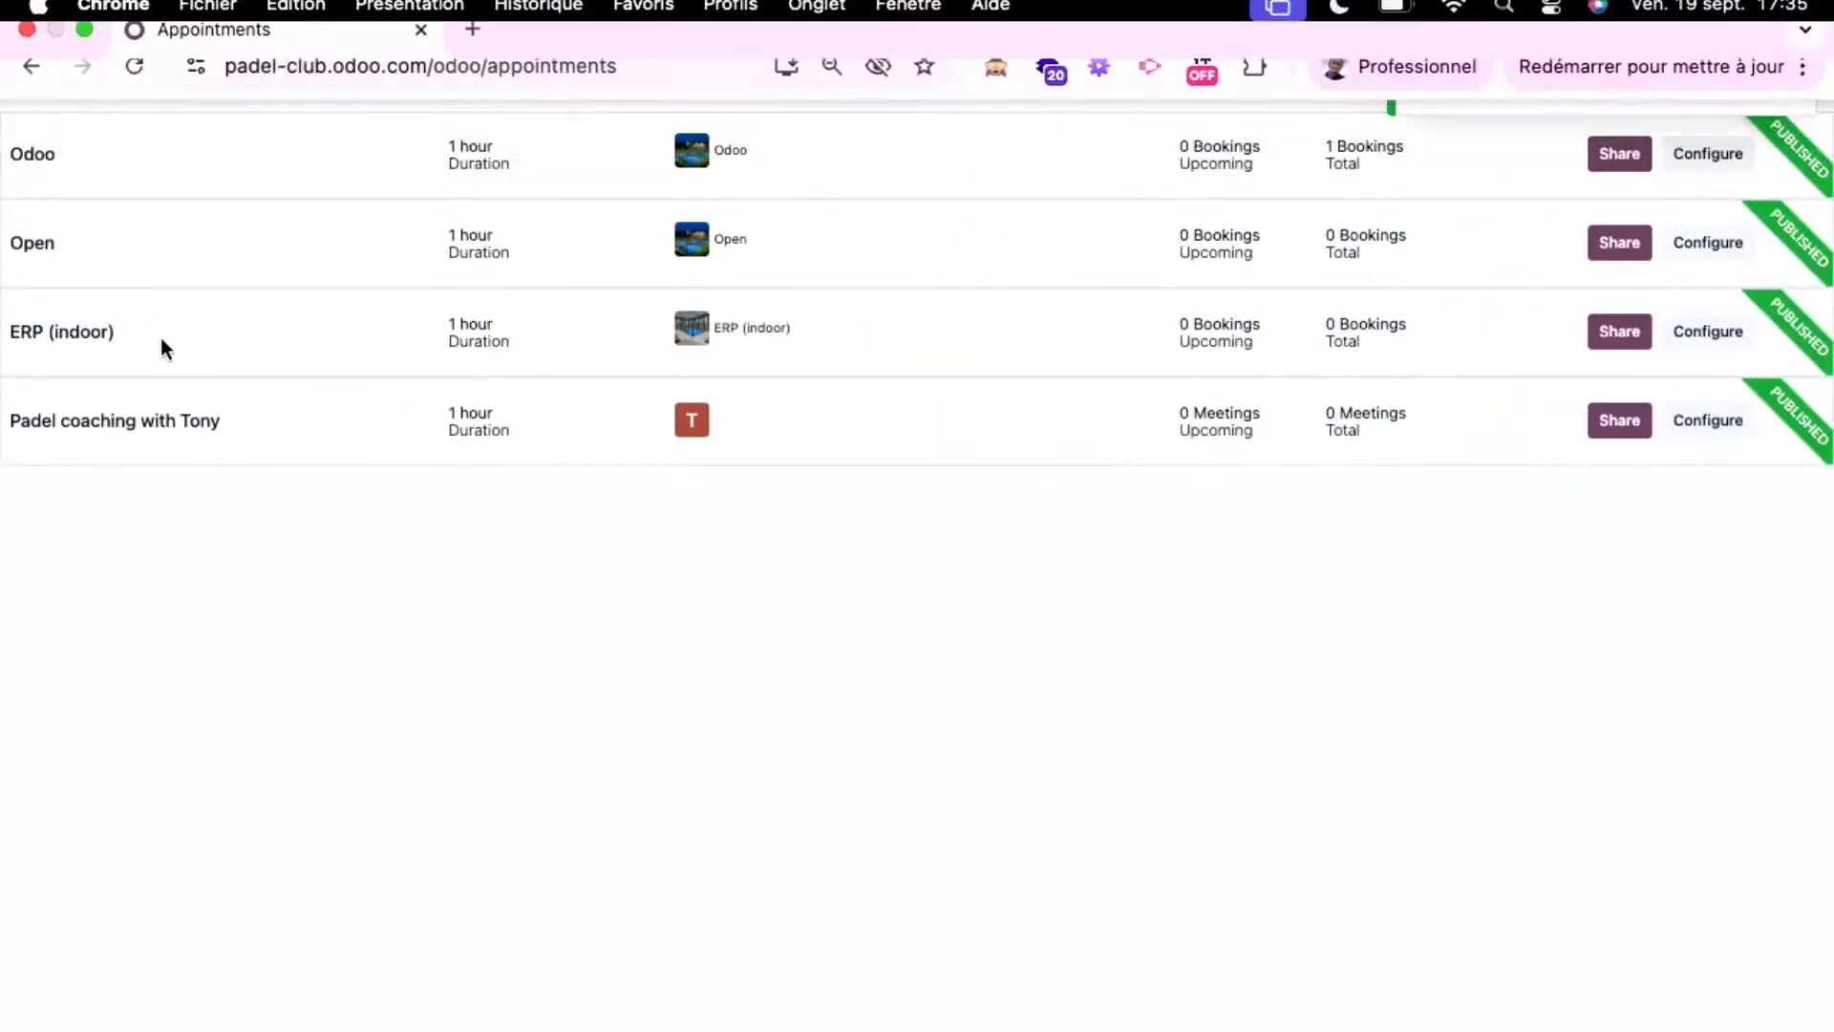
- Open the club website's Academy page for editing at the coaches section
click(38, 30)
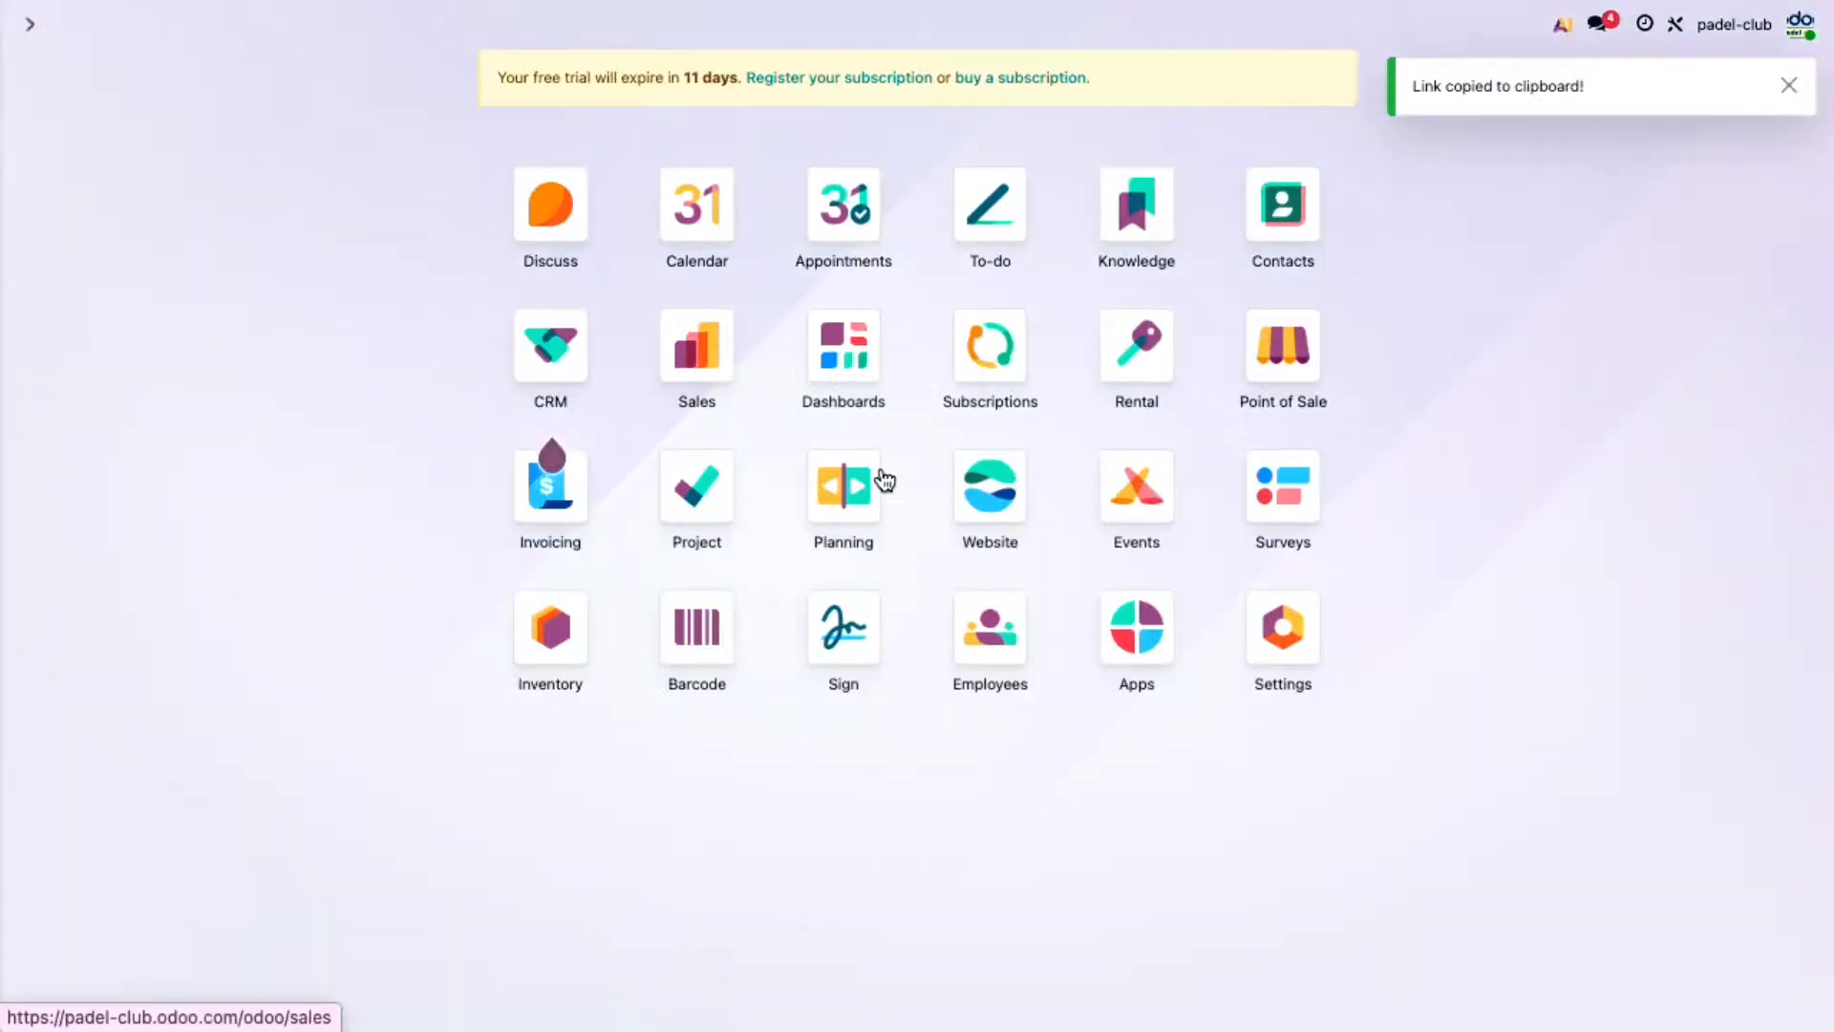
click(979, 503)
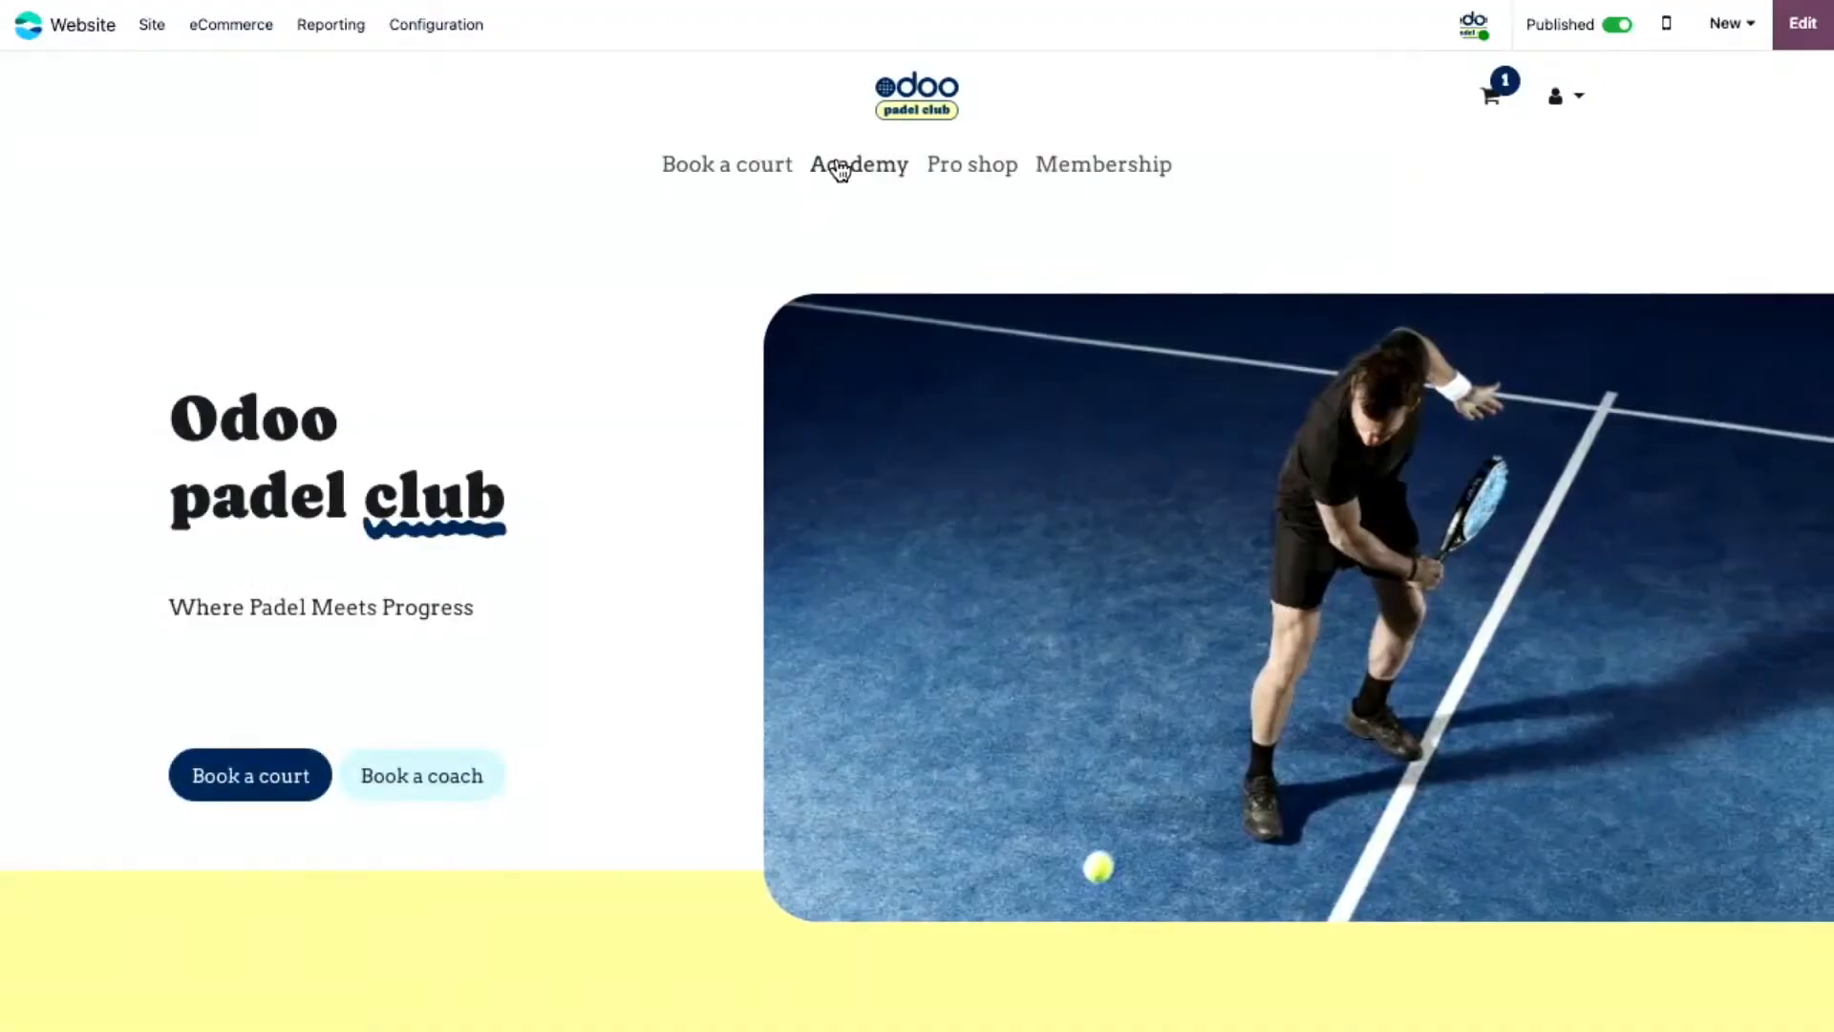
click(841, 168)
scroll(541, 378, down, 6)
click(1811, 45)
scroll(382, 477, down, 3)
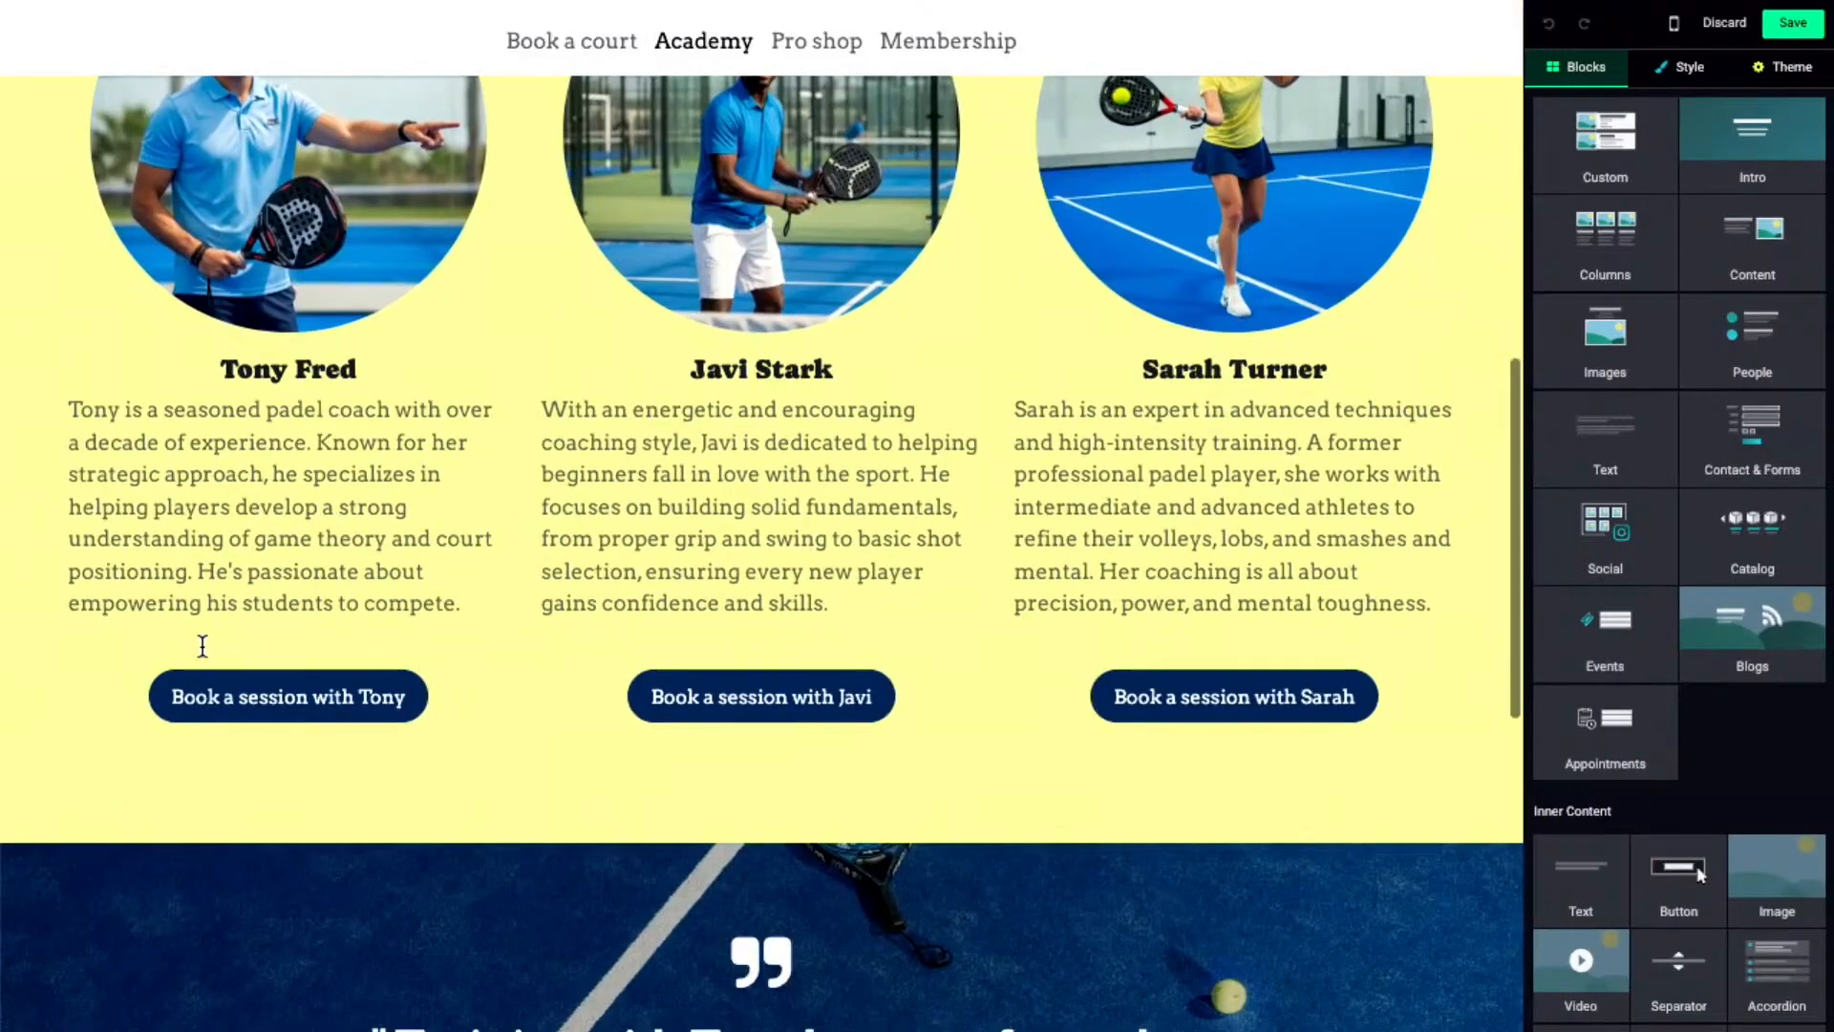
- Replace the URL of the first coach's booking button with the copied appointment link and save the Academy page
click(247, 693)
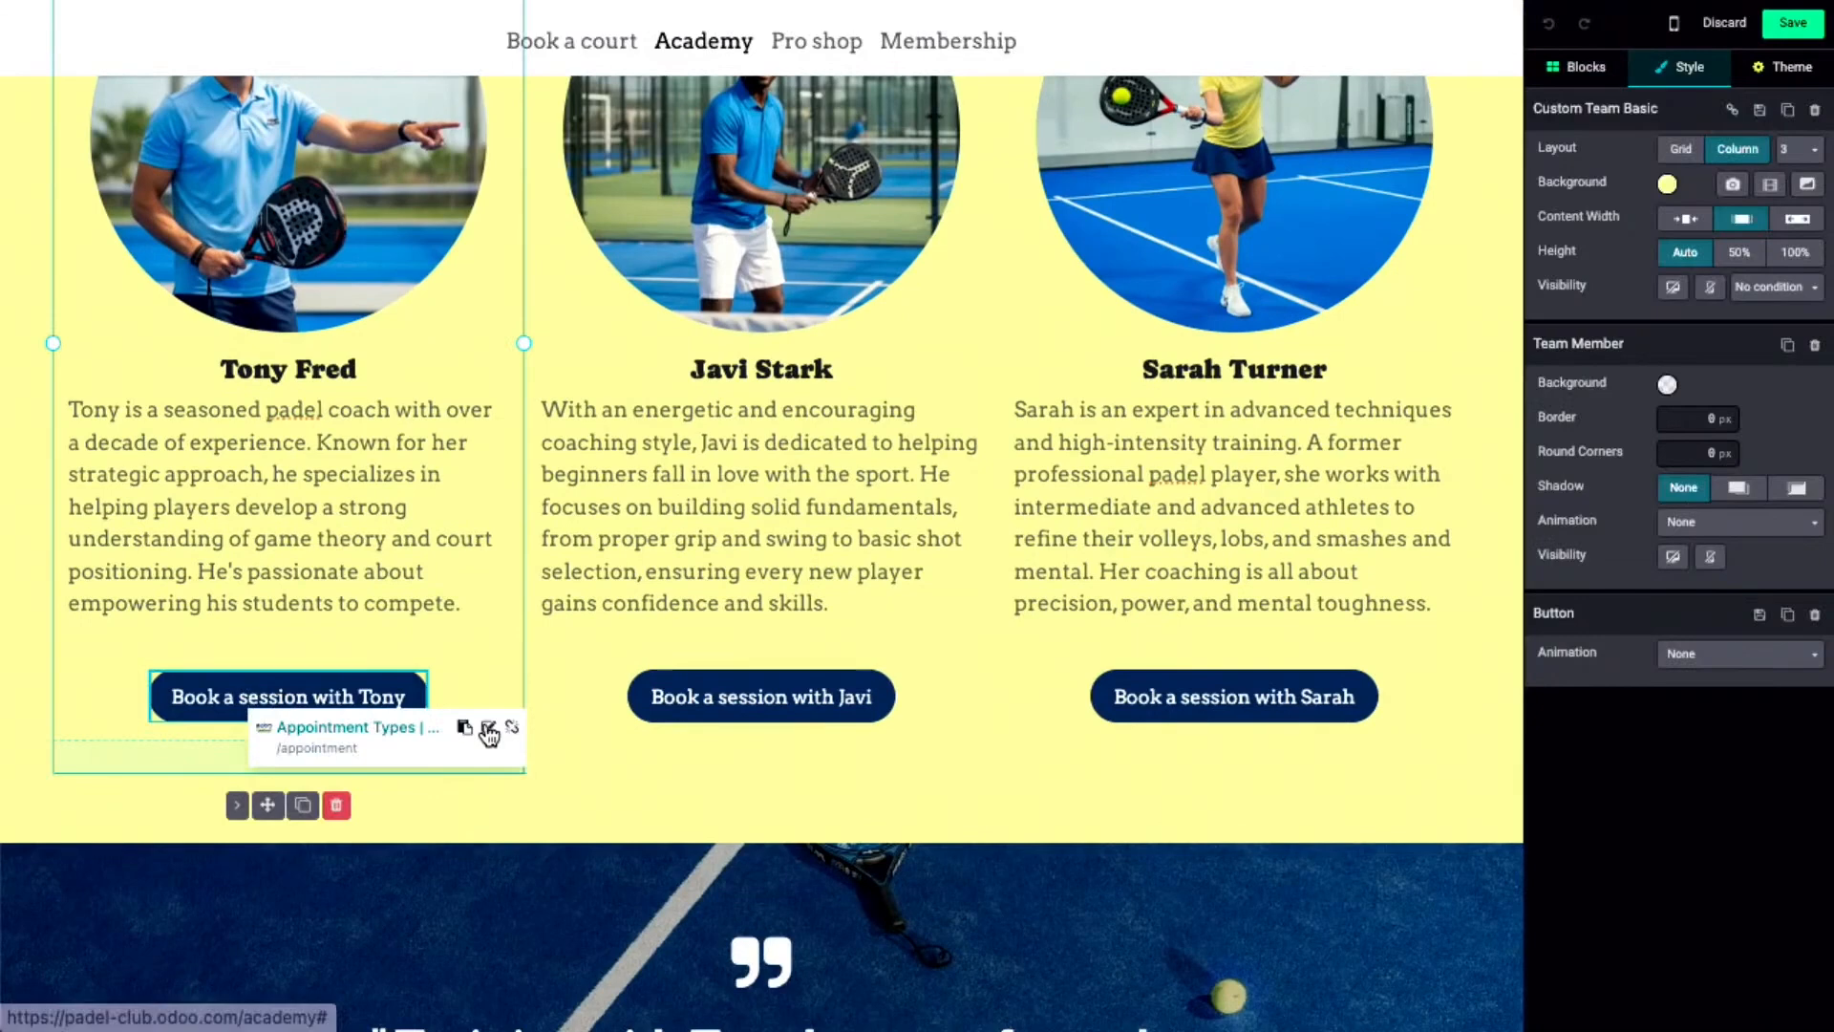
click(488, 727)
key(BackSpace)
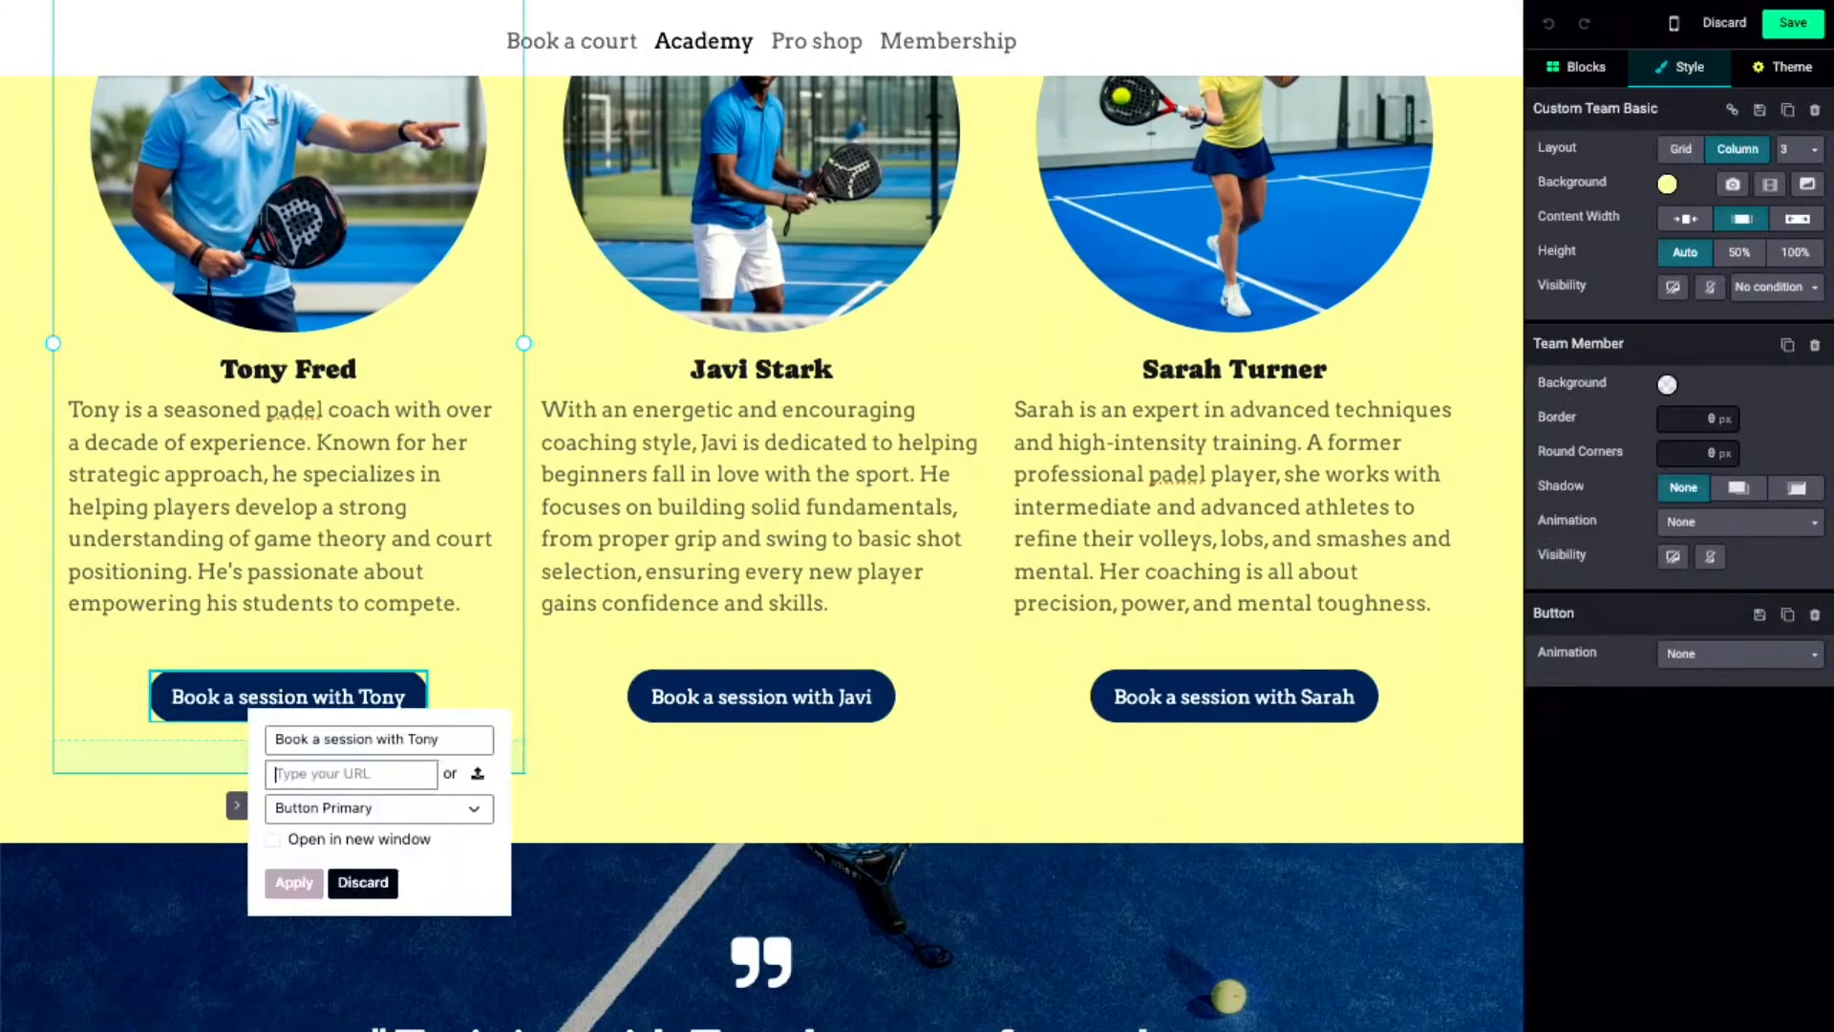
key(ctrl+v)
click(294, 883)
click(1792, 23)
- Test the first coach's booking button by choosing the 10:00 AM slot on September 22, 2025 and proceeding to payment
scroll(323, 370, down, 5)
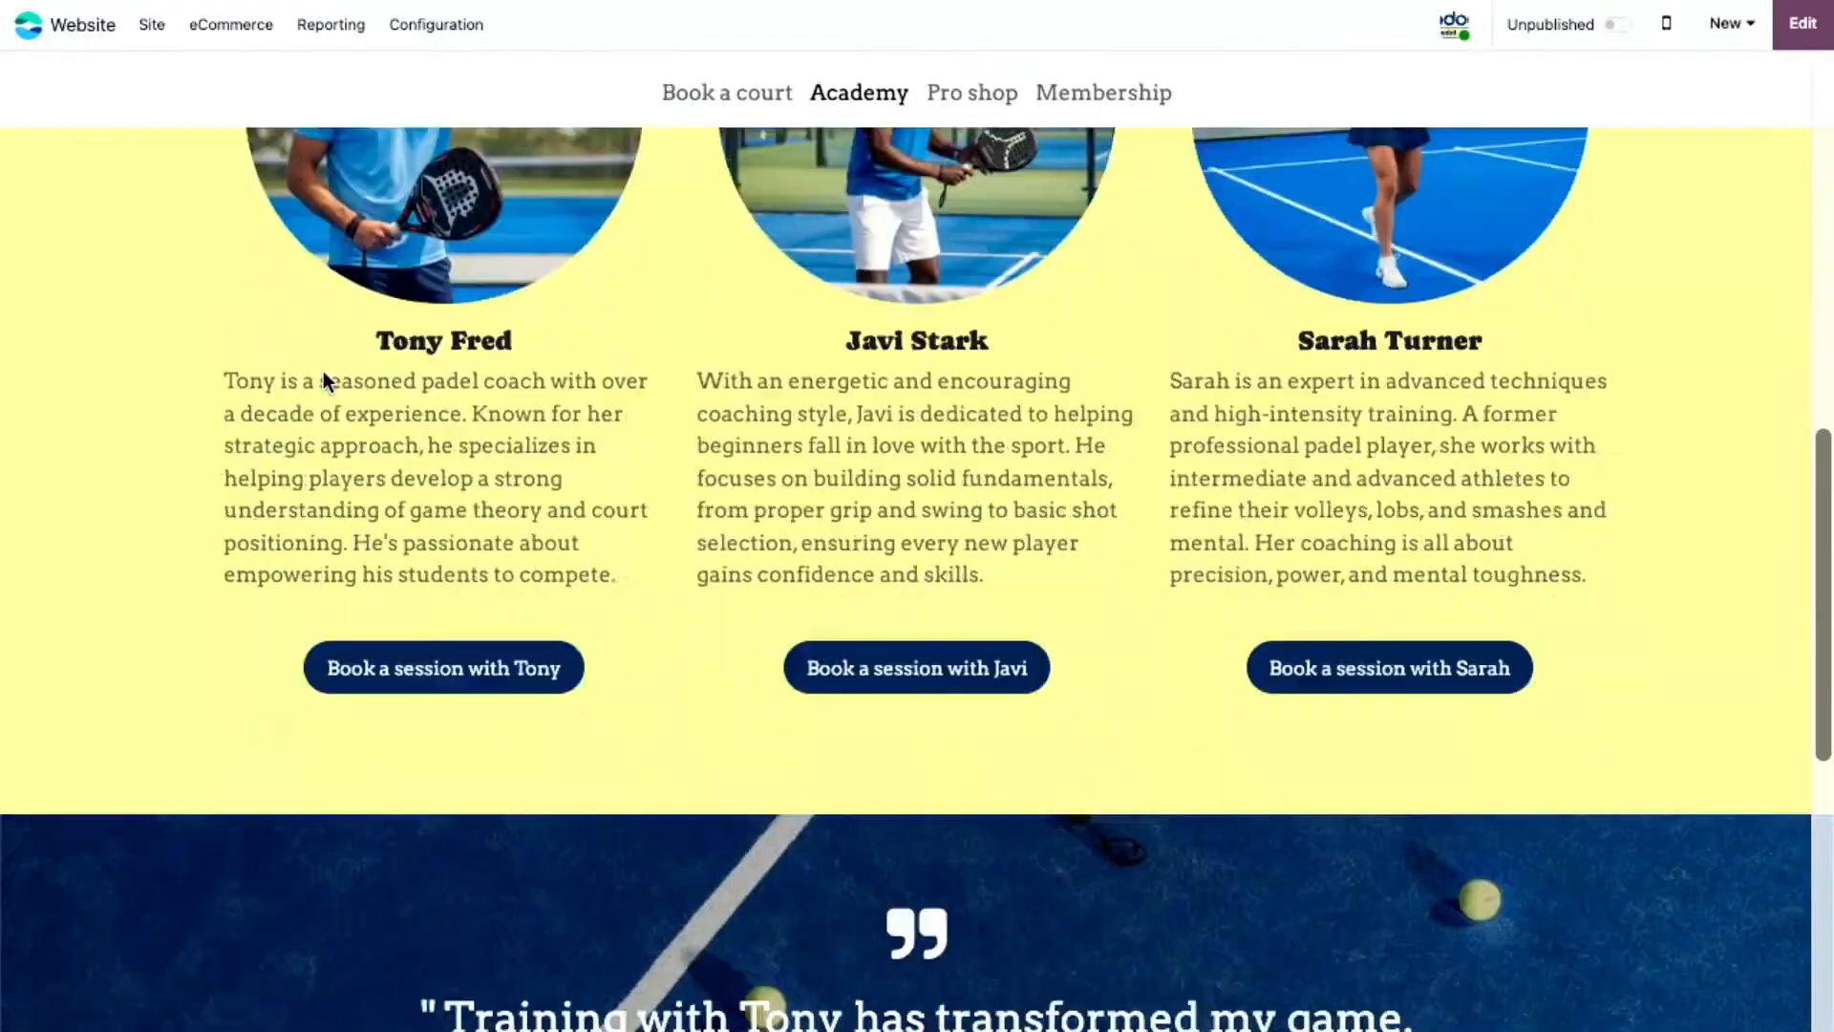
click(410, 621)
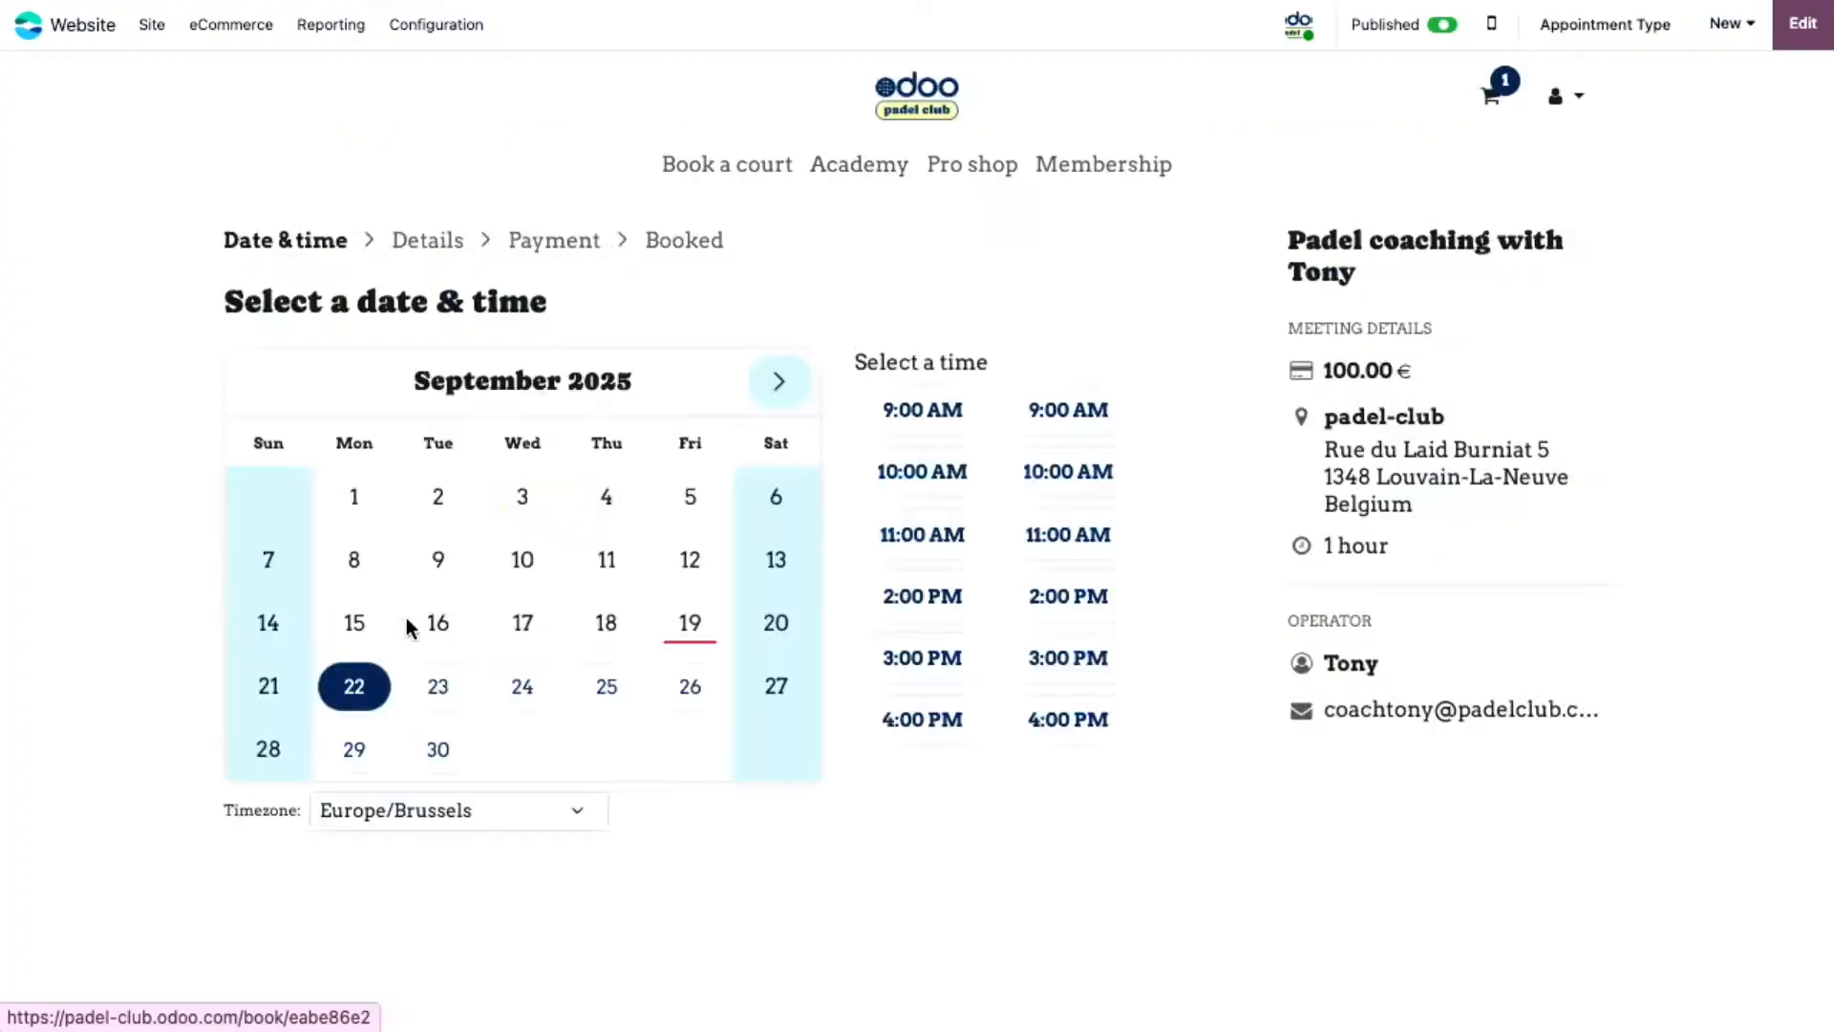
click(939, 488)
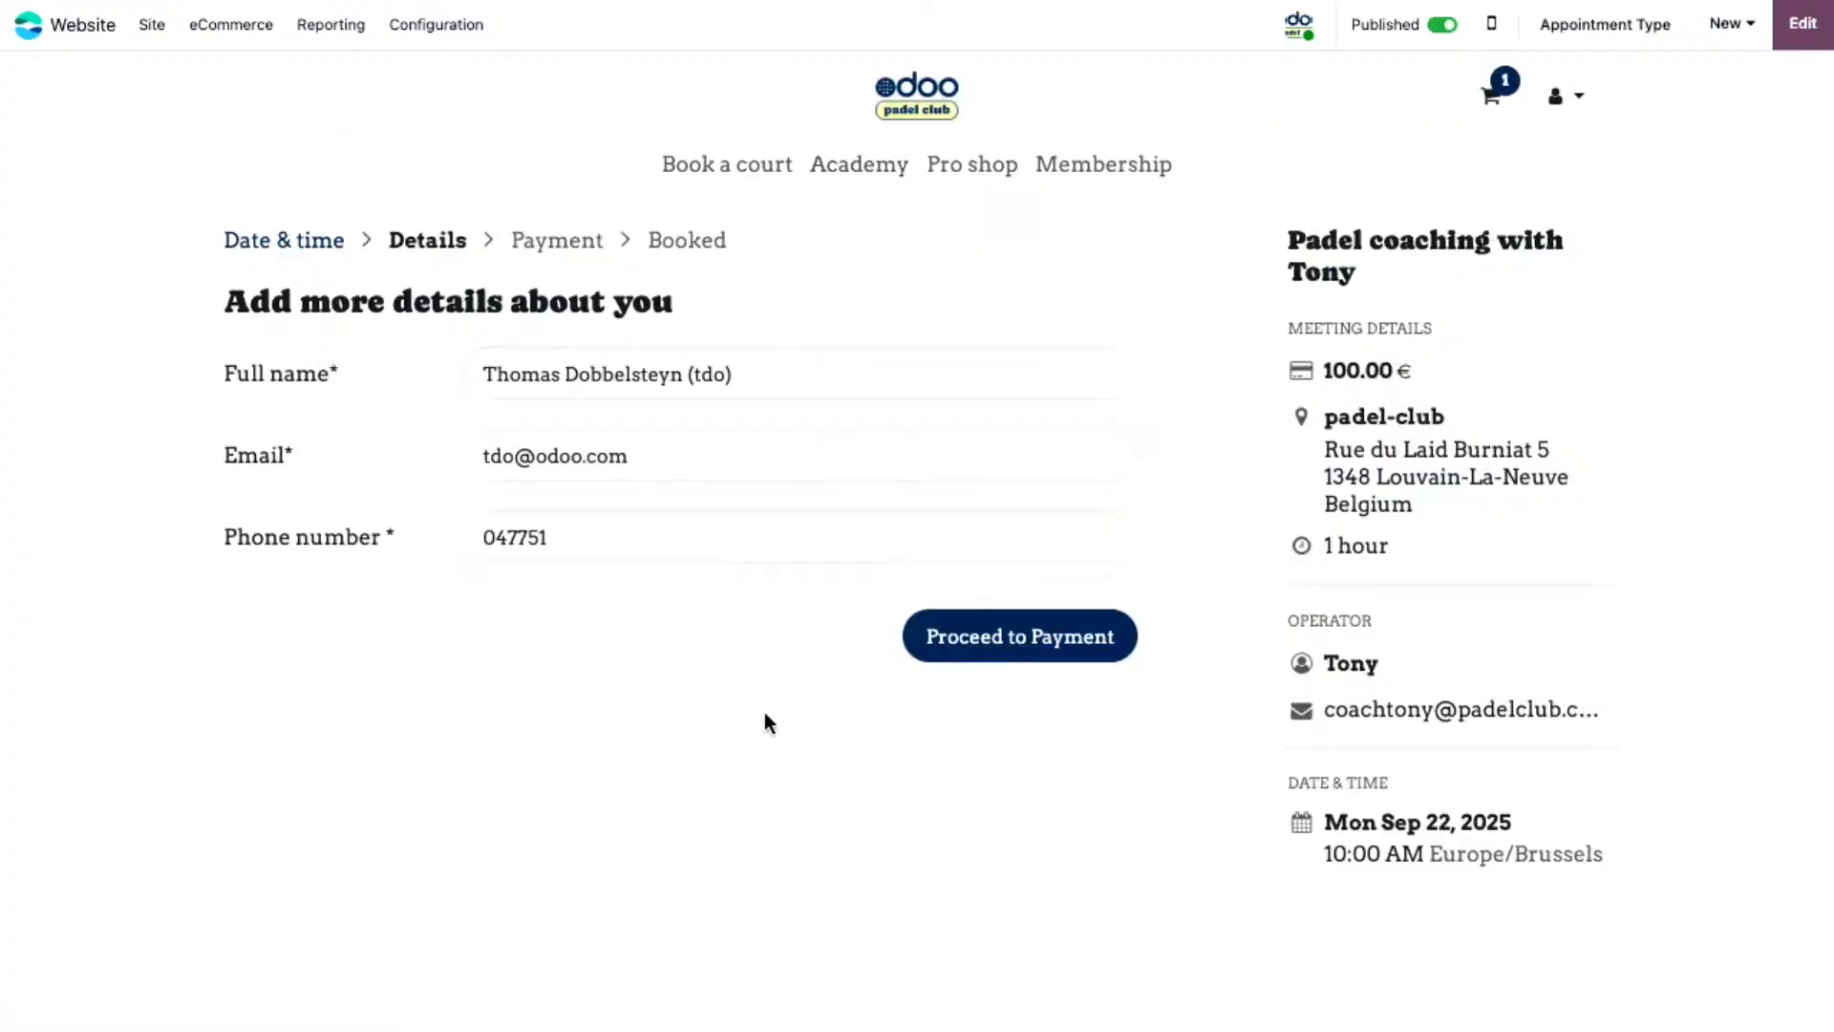
click(1019, 638)
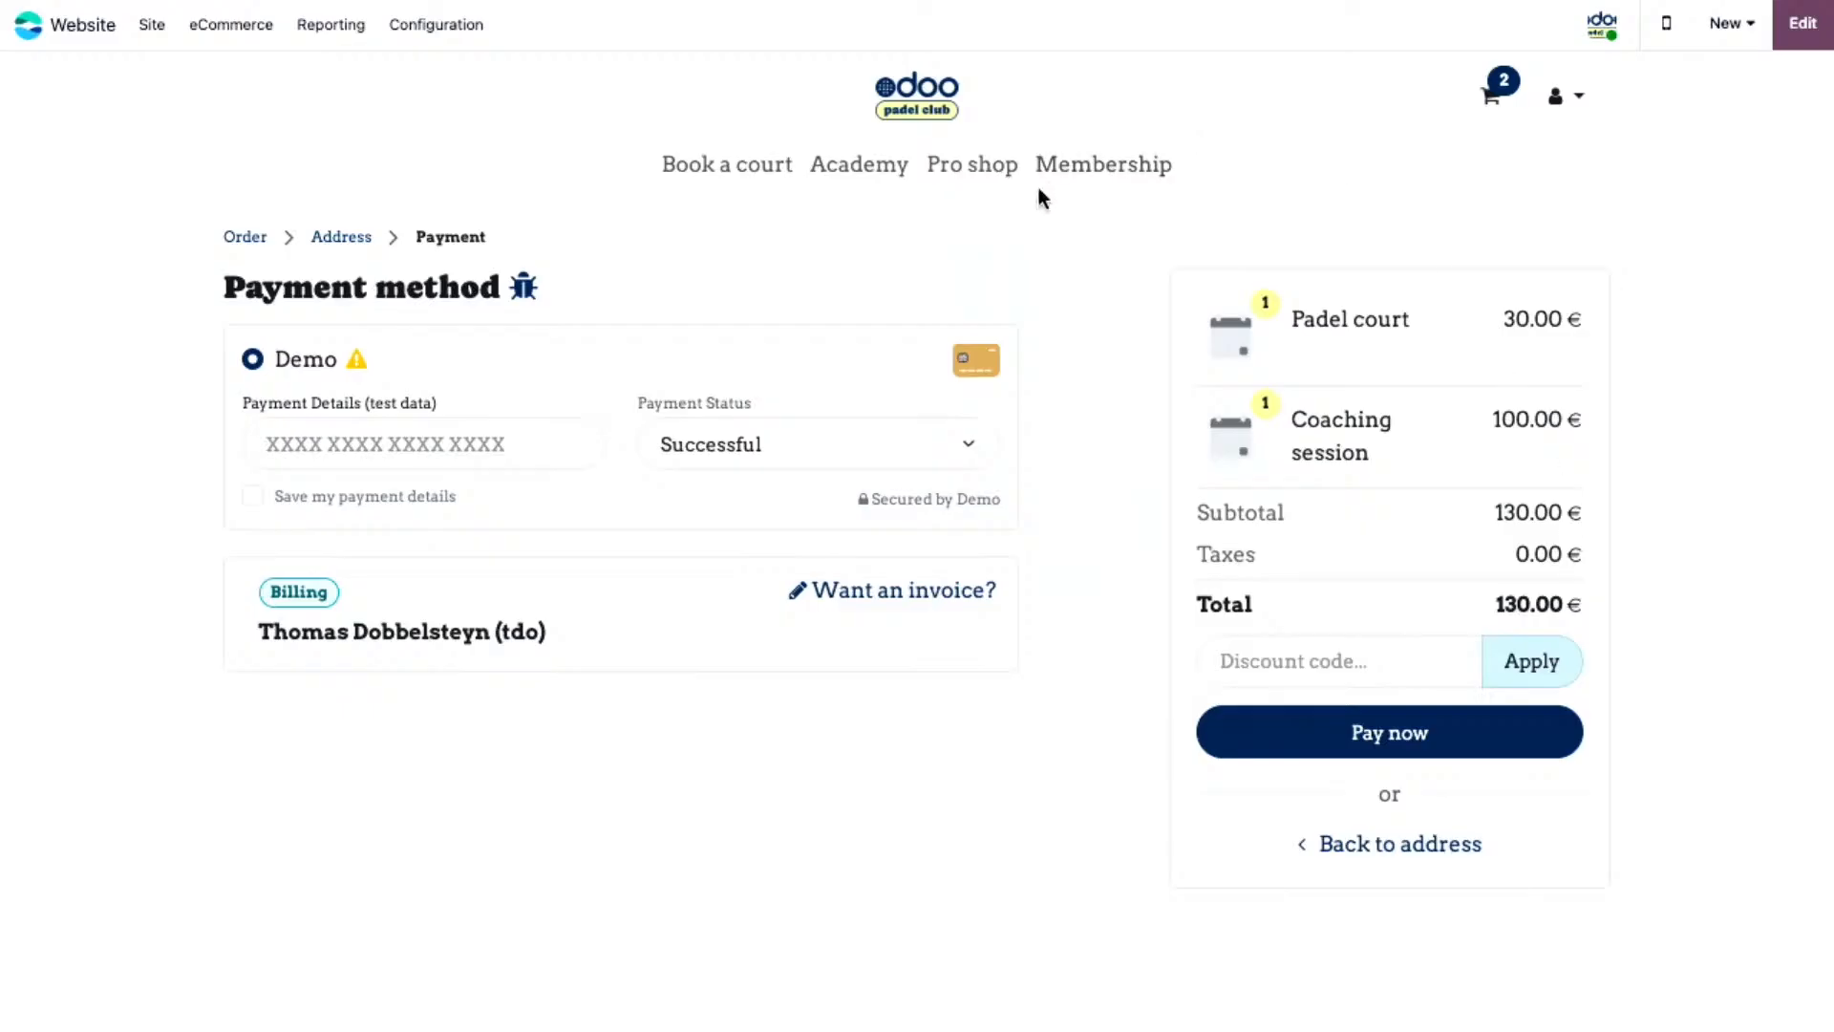
- Browse the Pro shop and examine the product pages of the Odoo Padel Club T-shirt and the High-quality padel balls
click(987, 184)
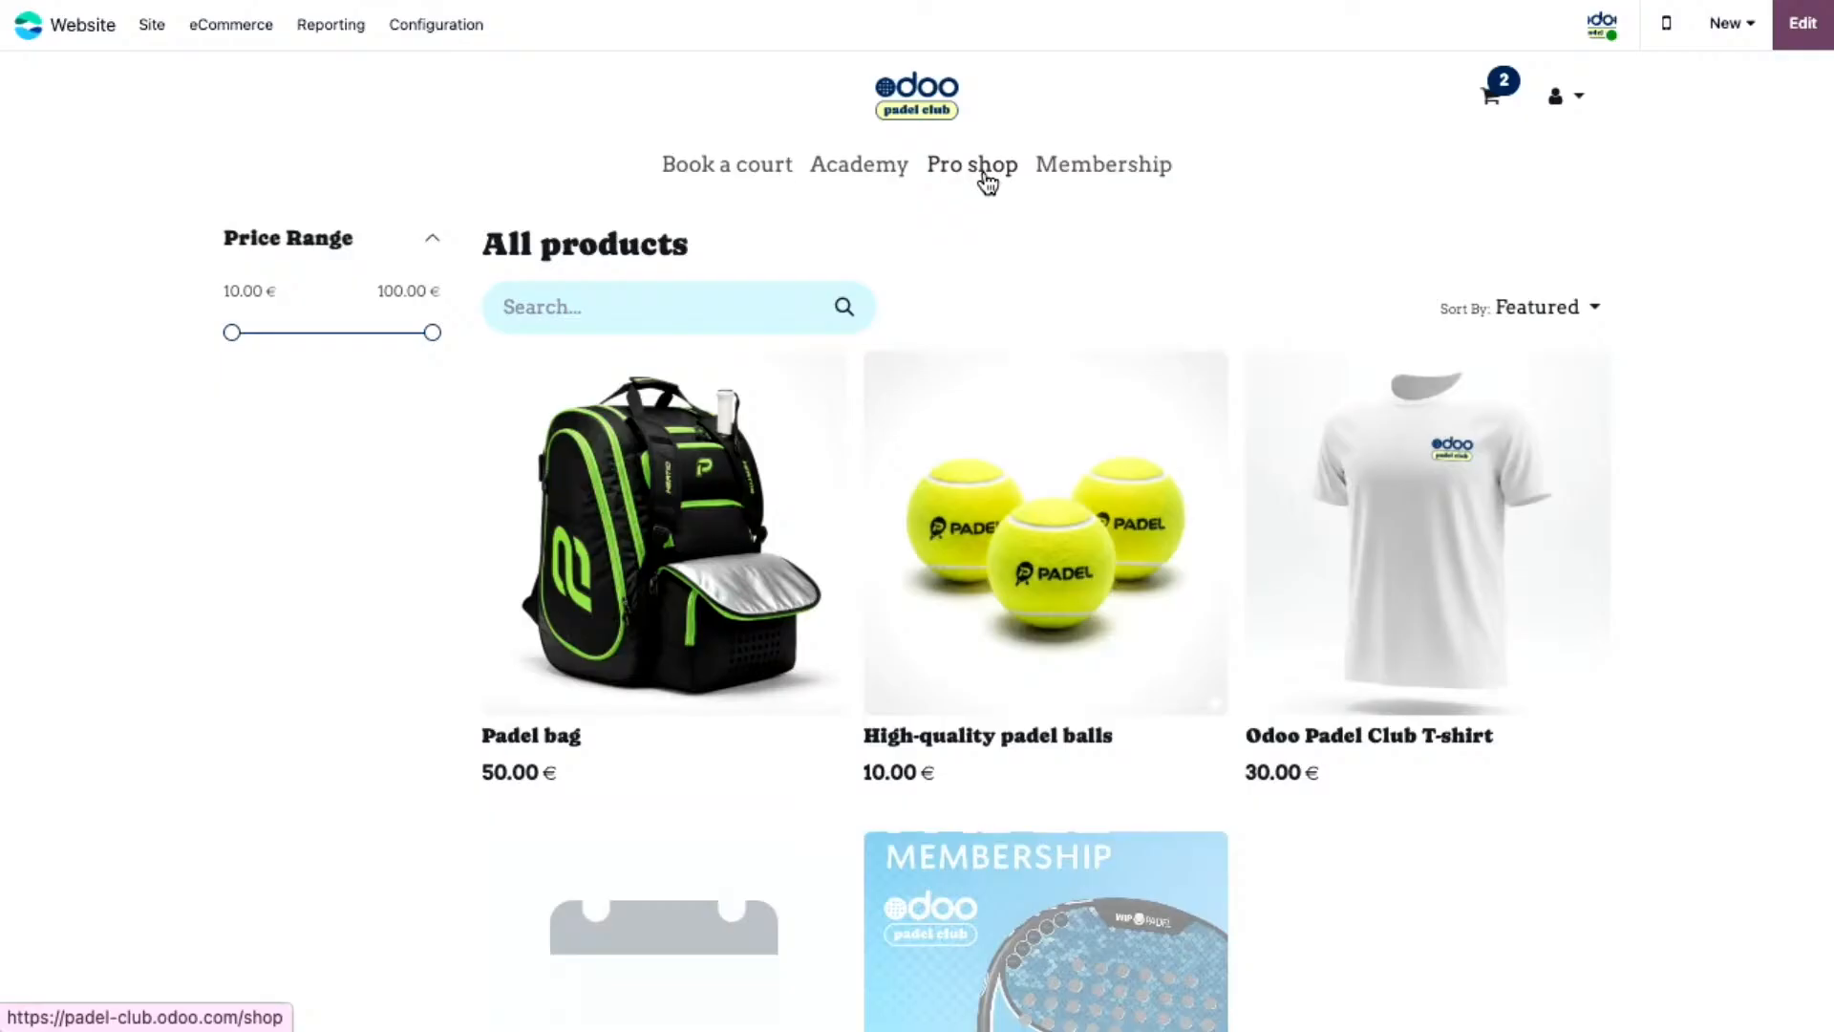
scroll(955, 246, down, 1)
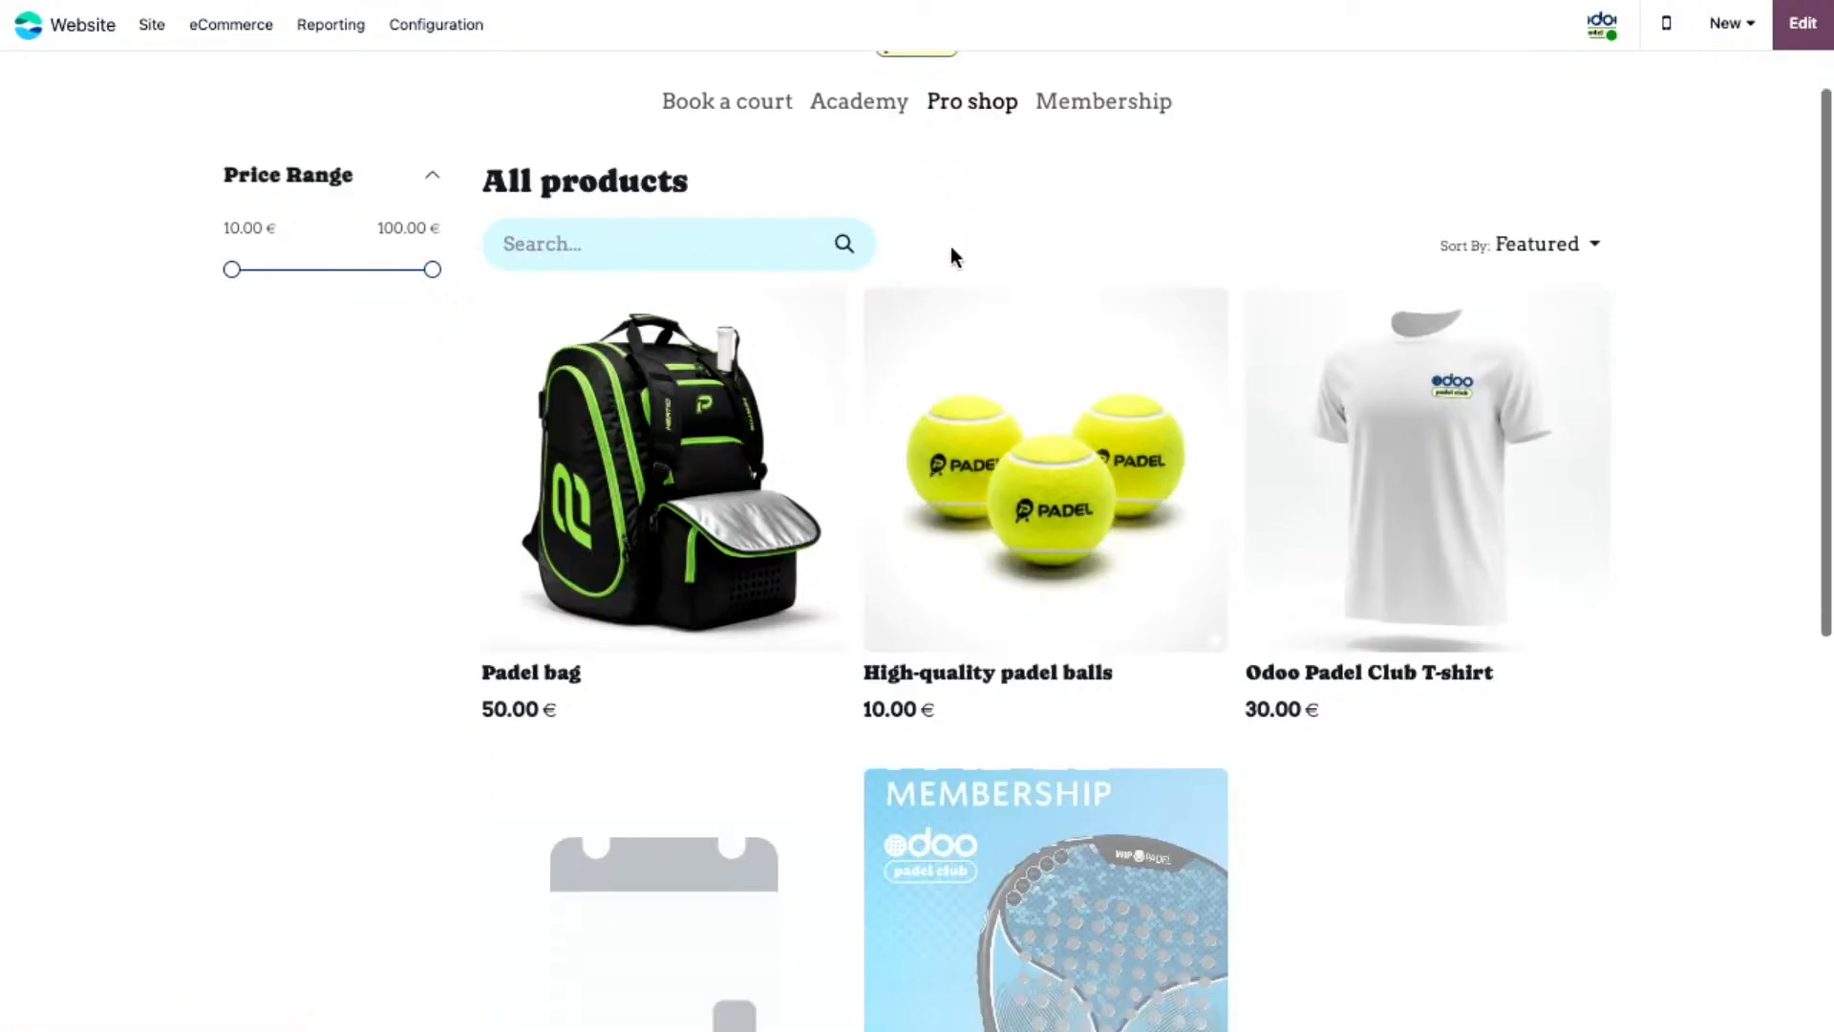
click(1312, 387)
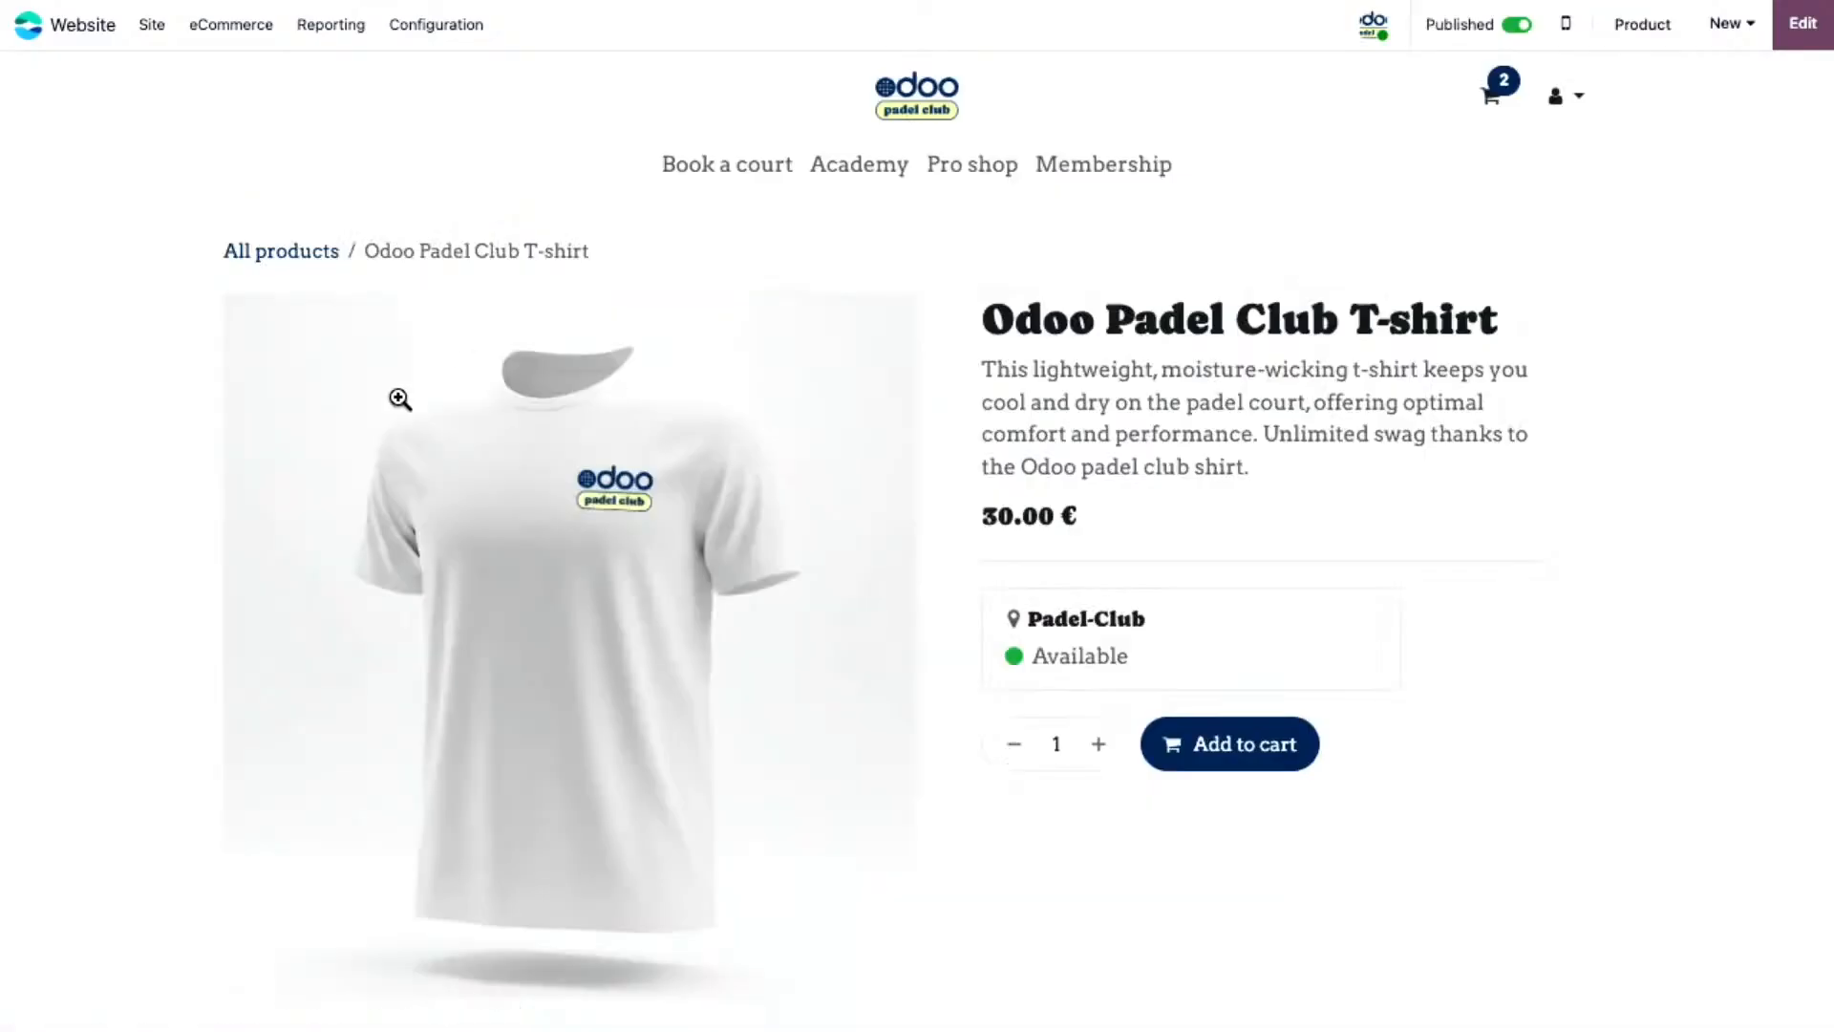
click(634, 514)
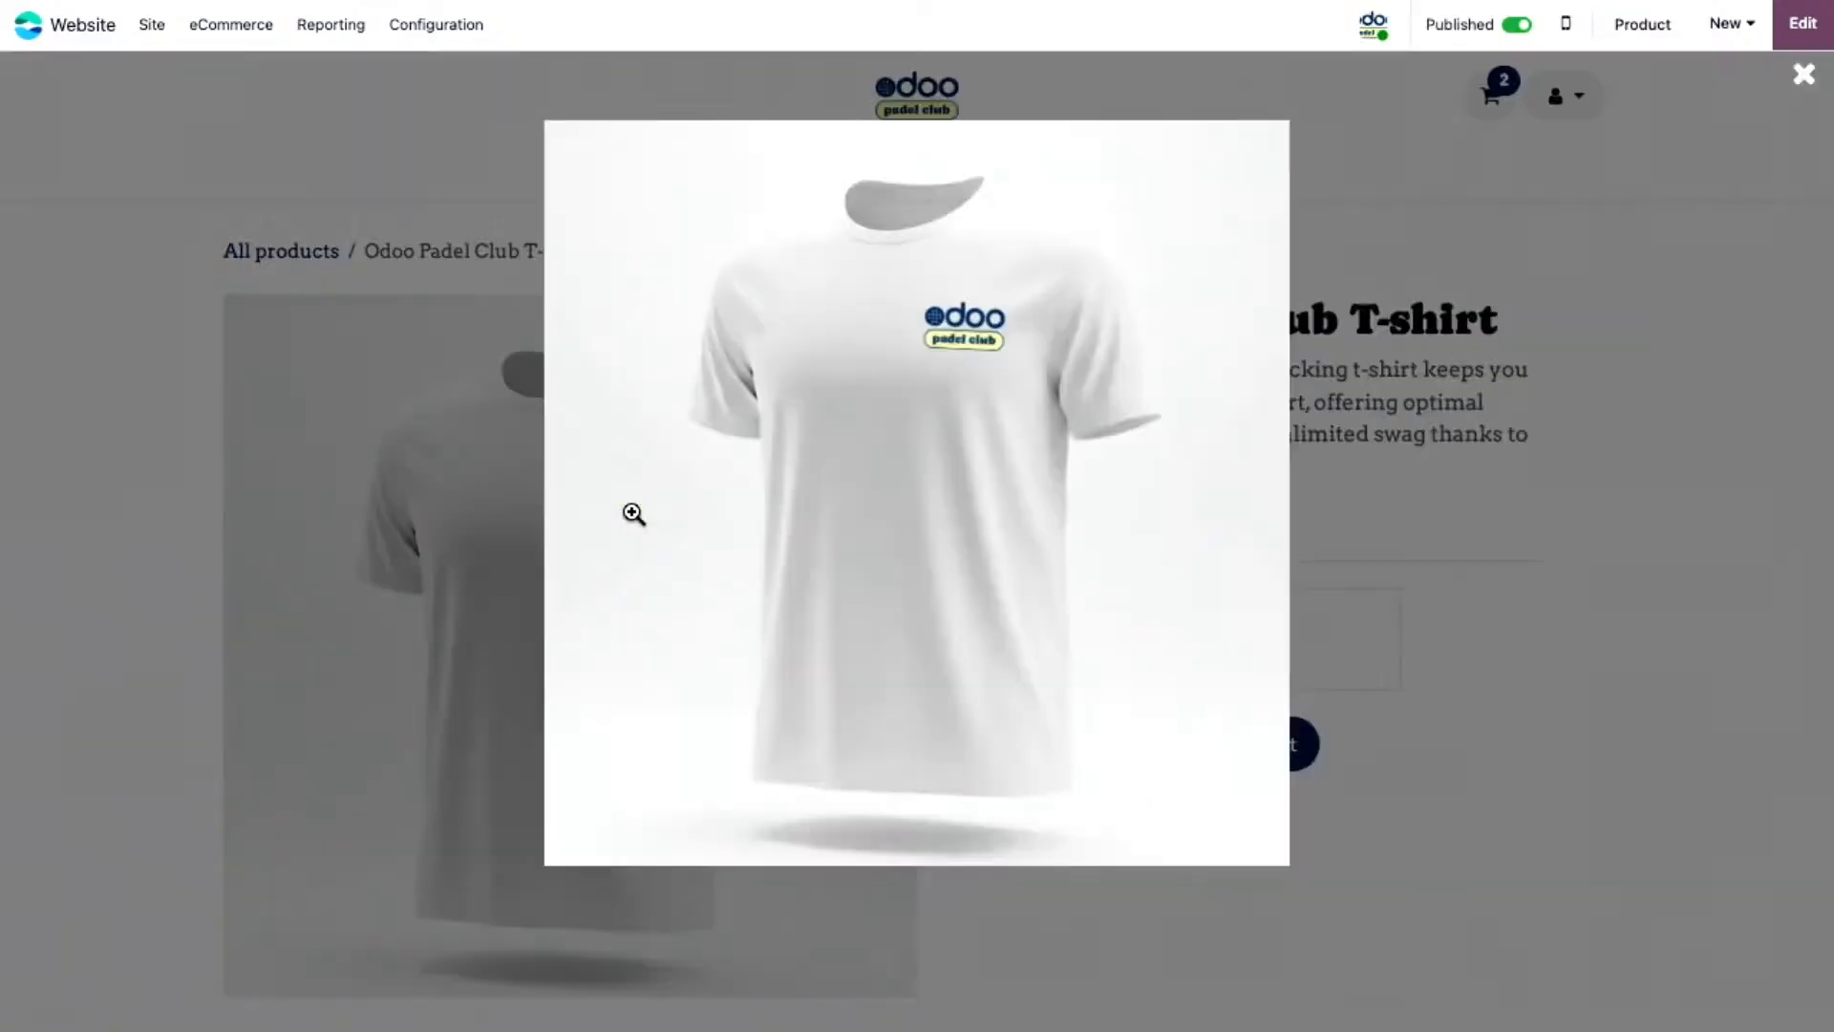
click(74, 512)
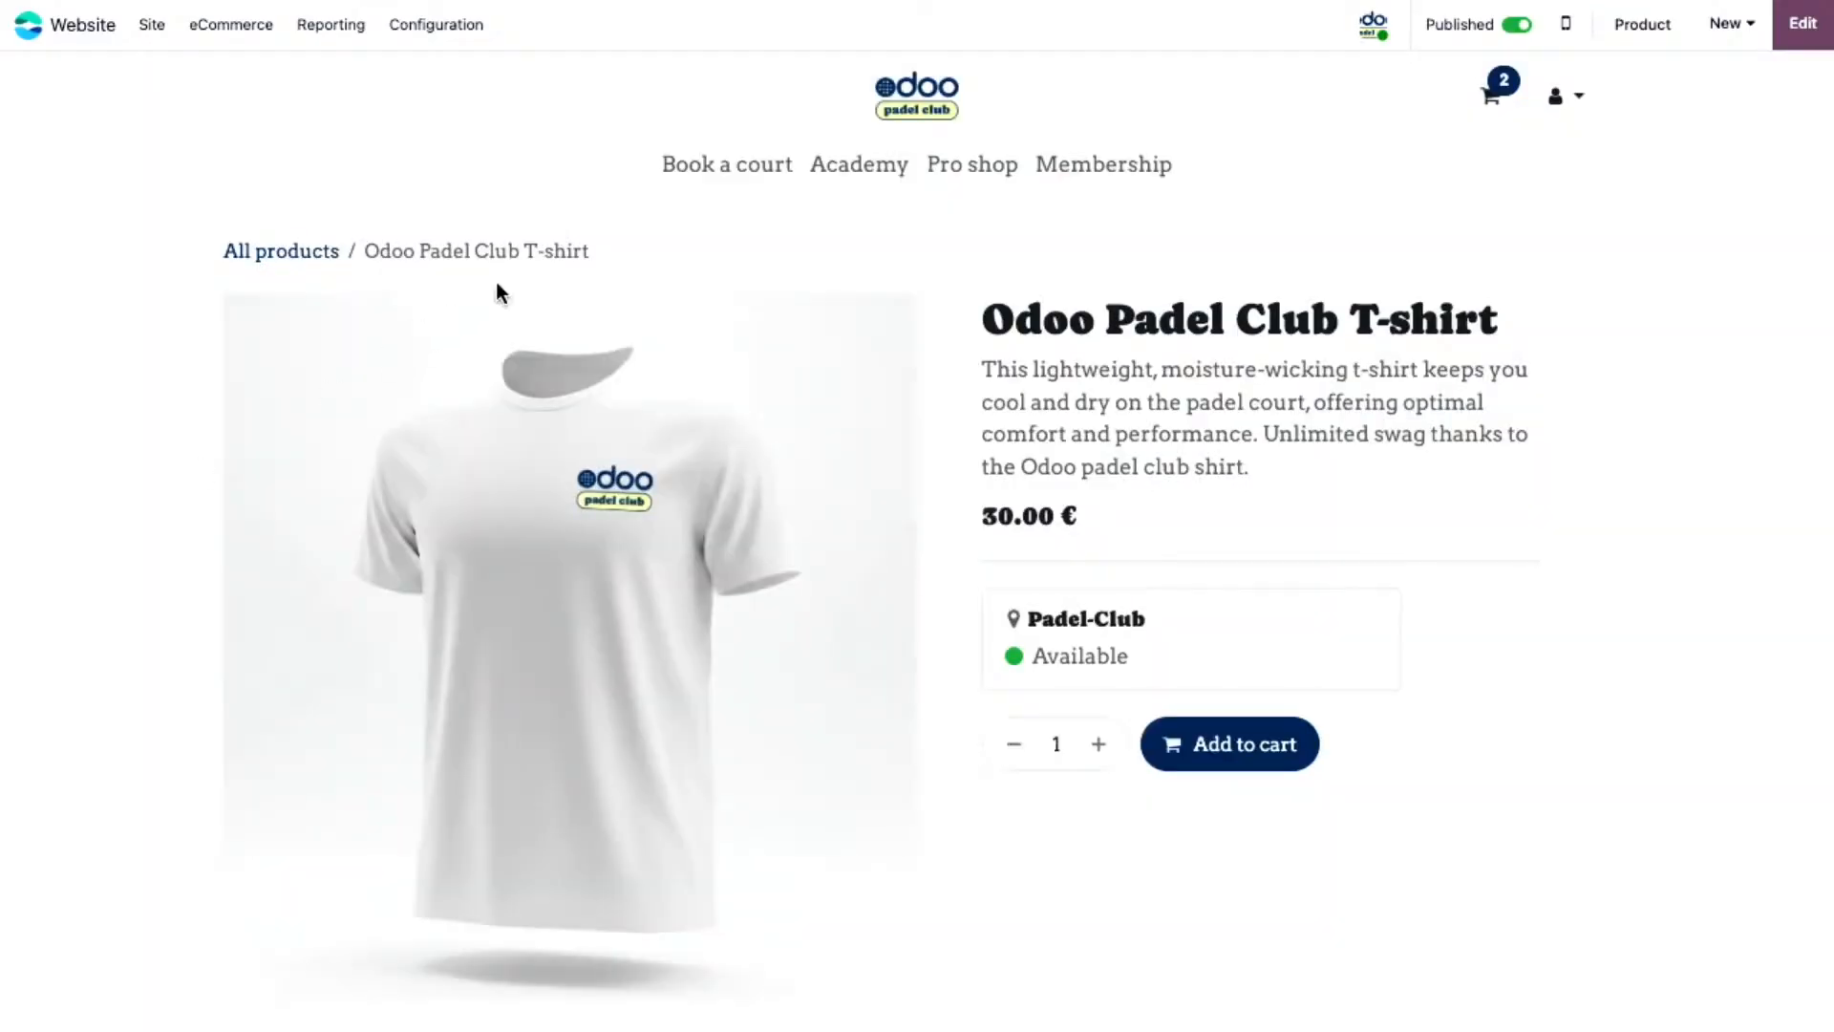
click(284, 250)
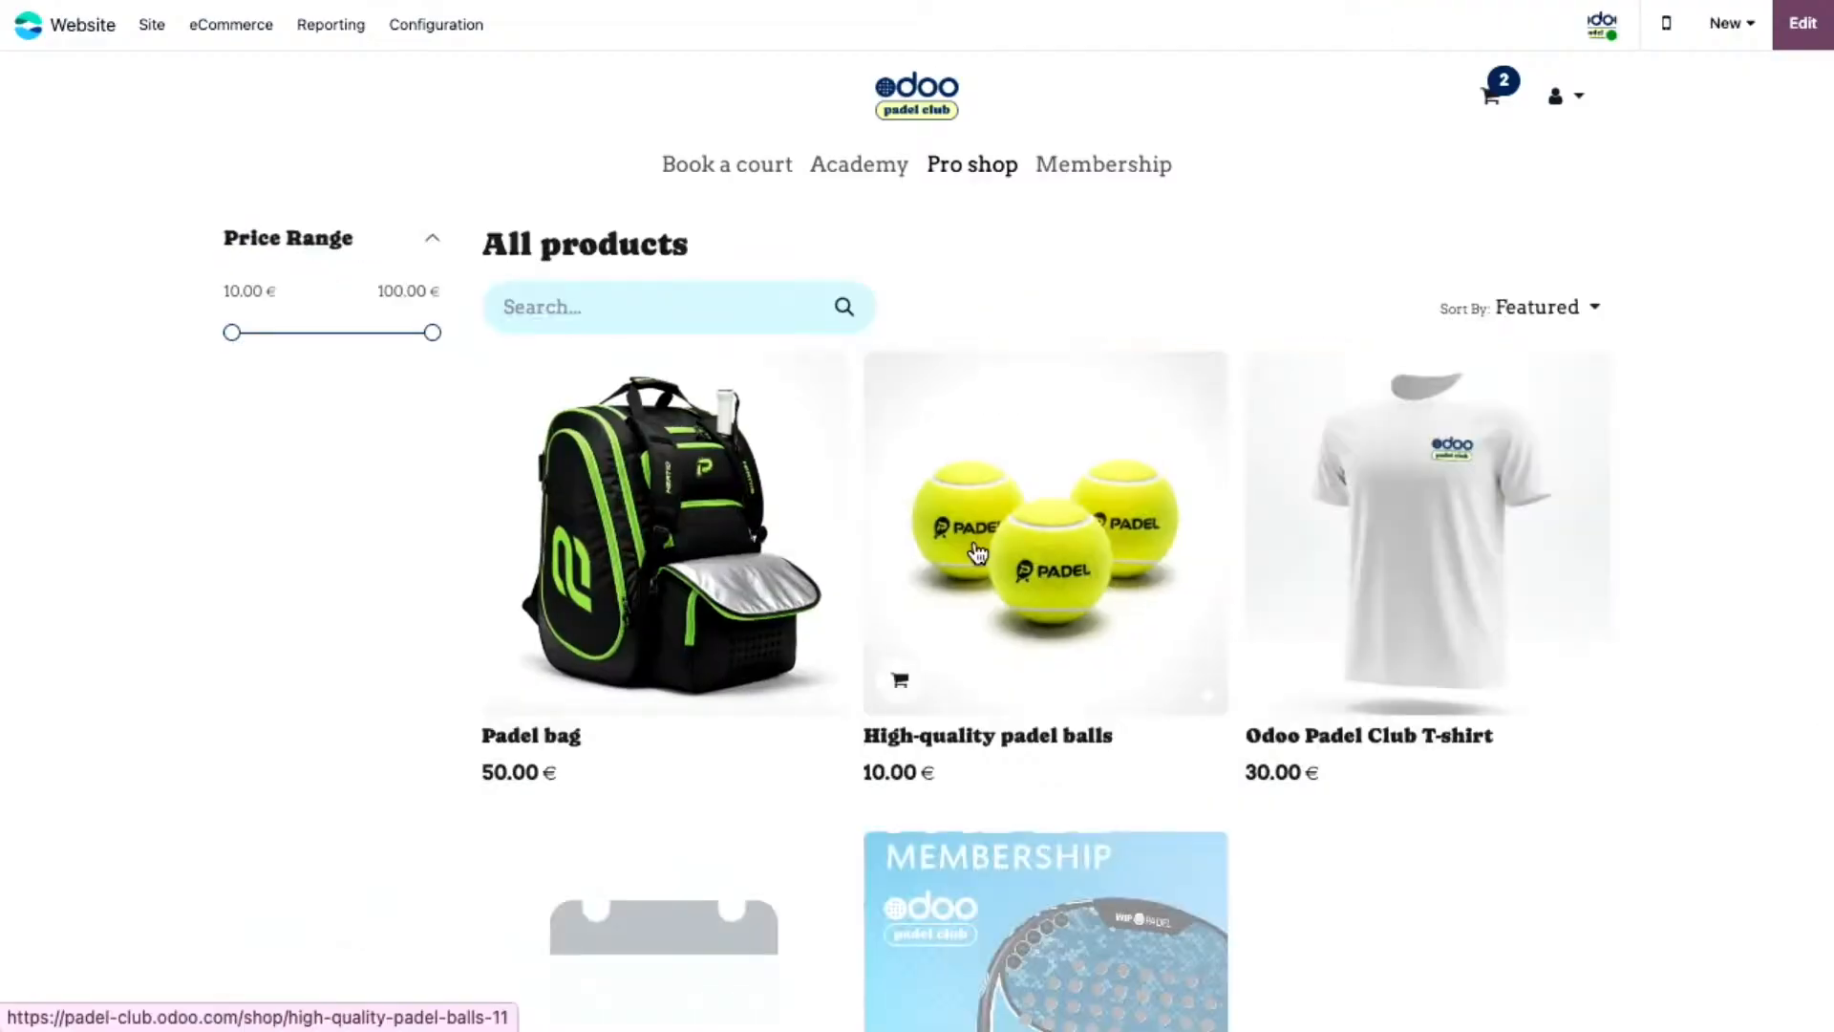
click(1052, 474)
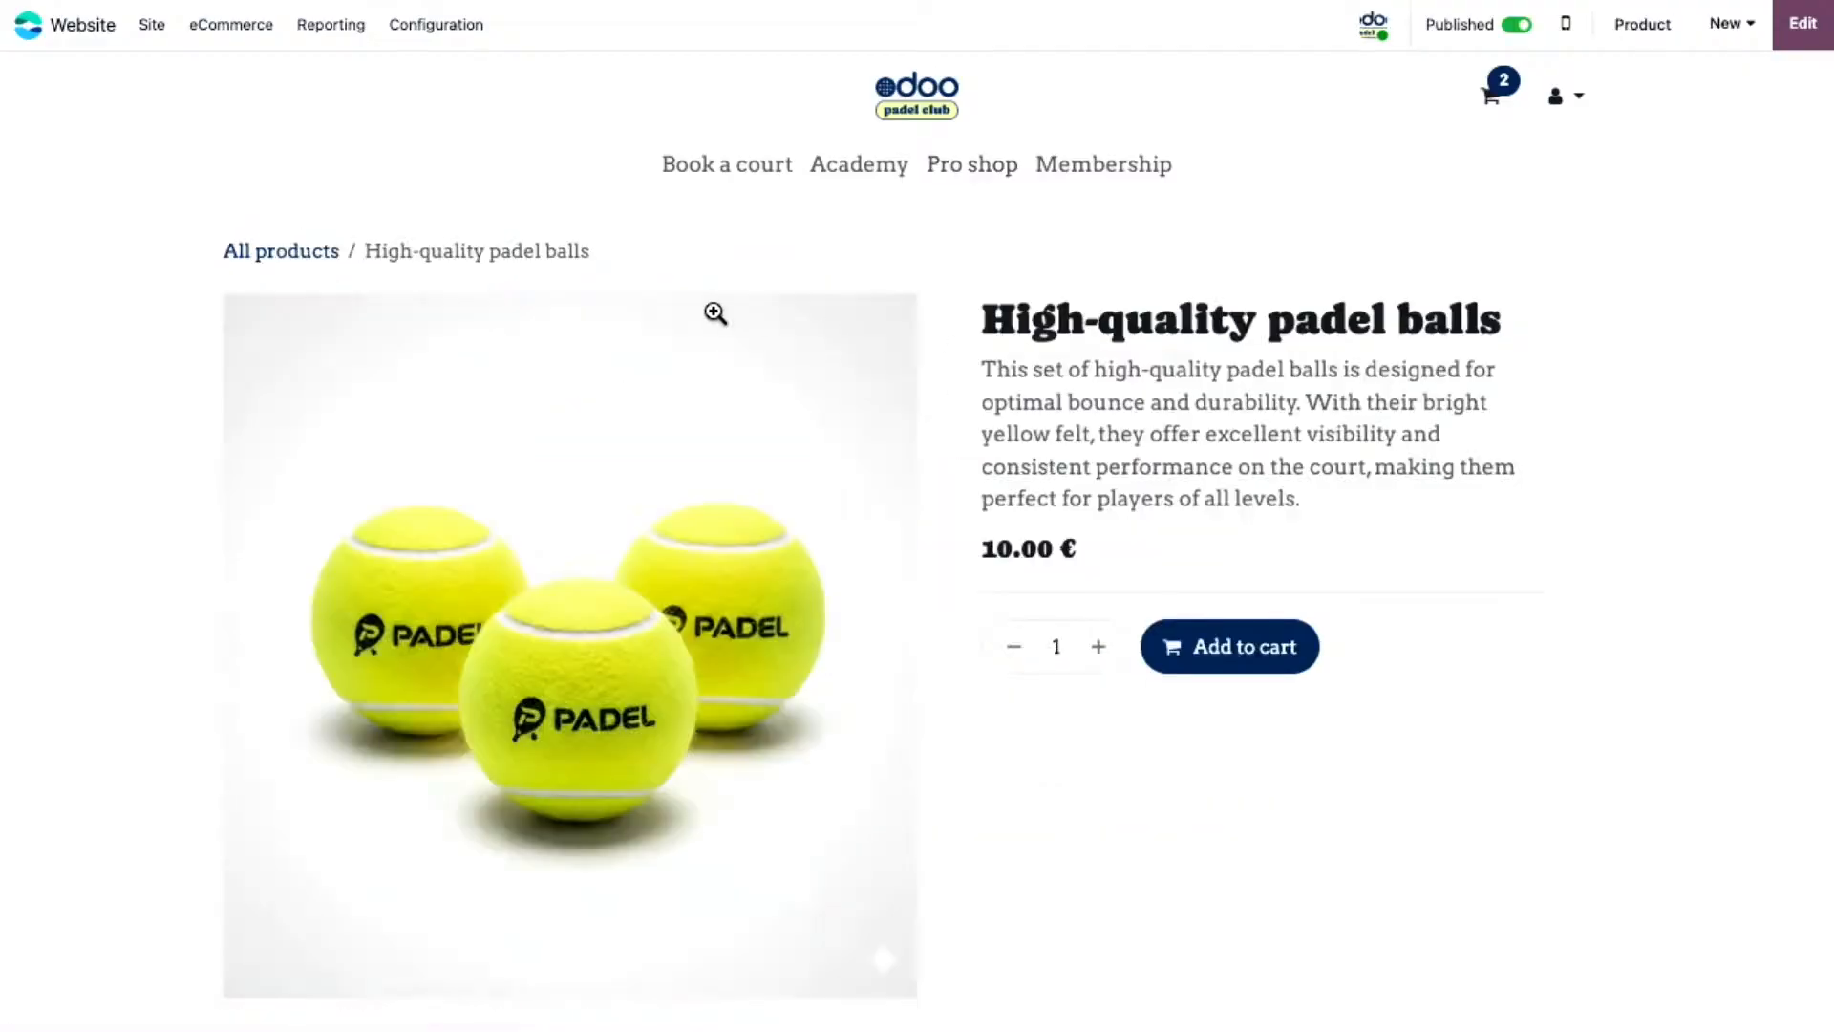
click(262, 253)
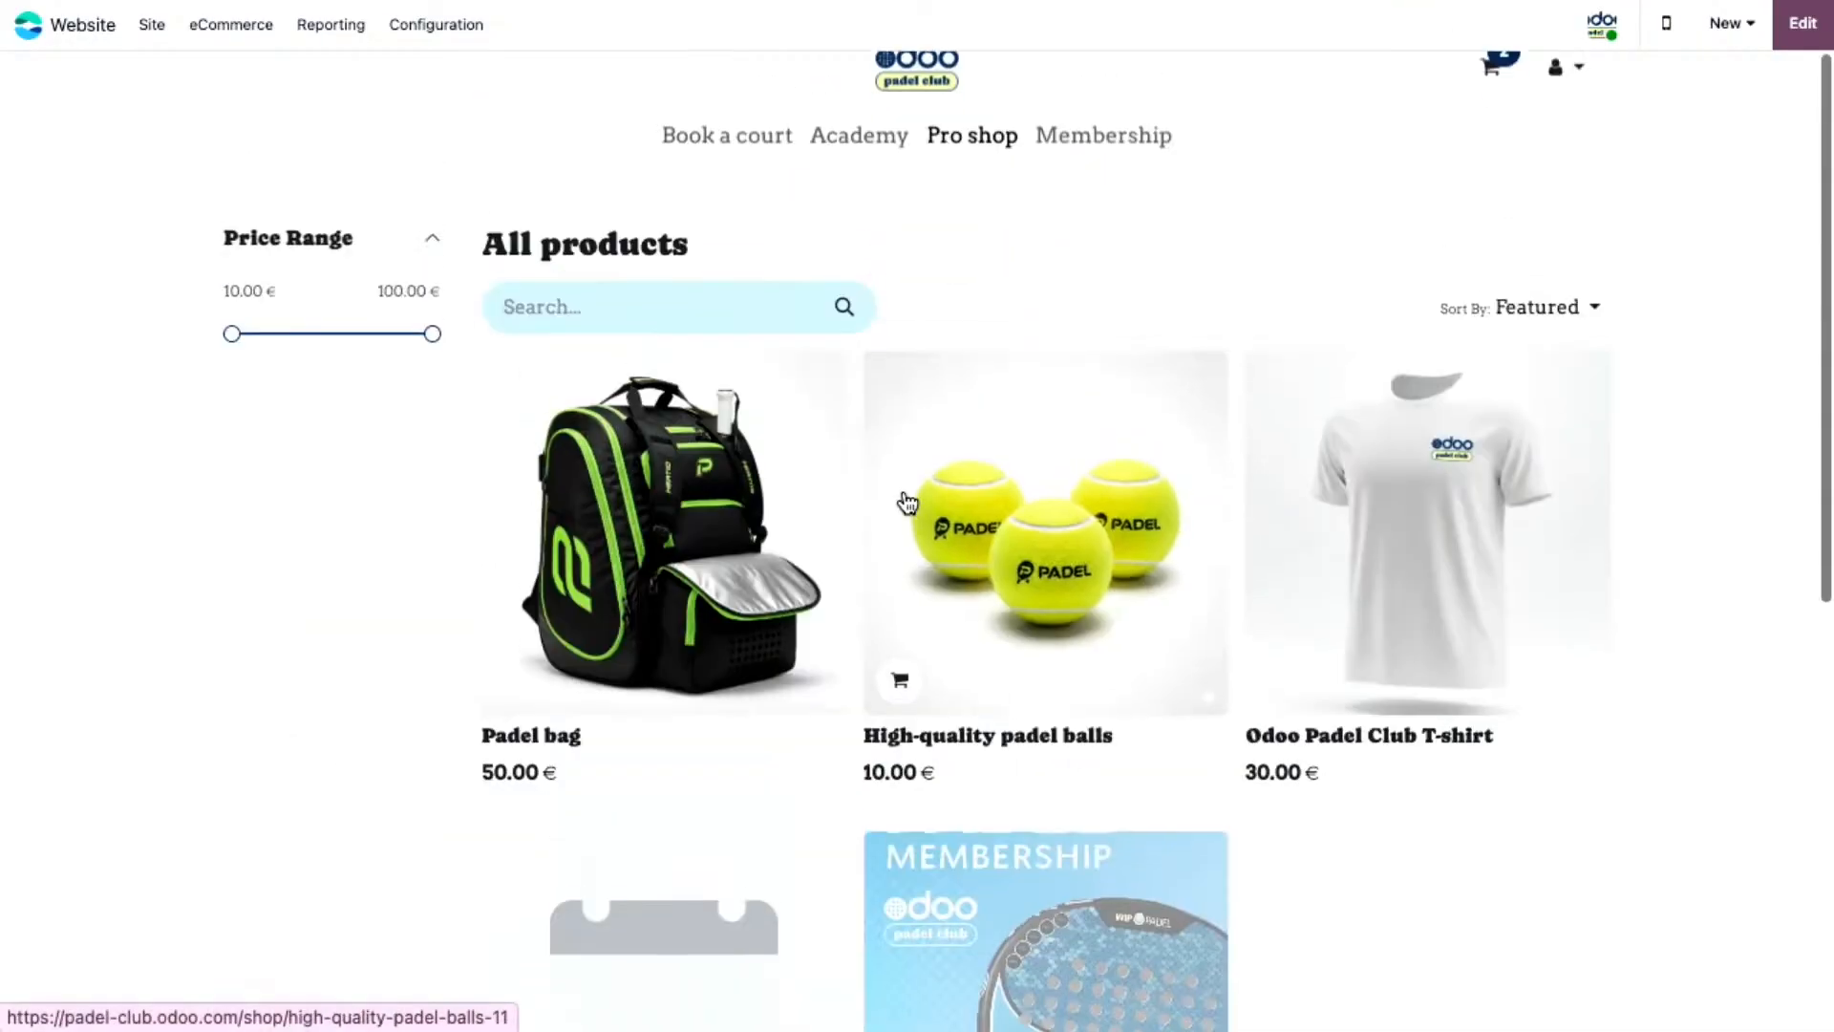
- Create a new shop product named Padel racket with a sales price of 10 €
click(1730, 23)
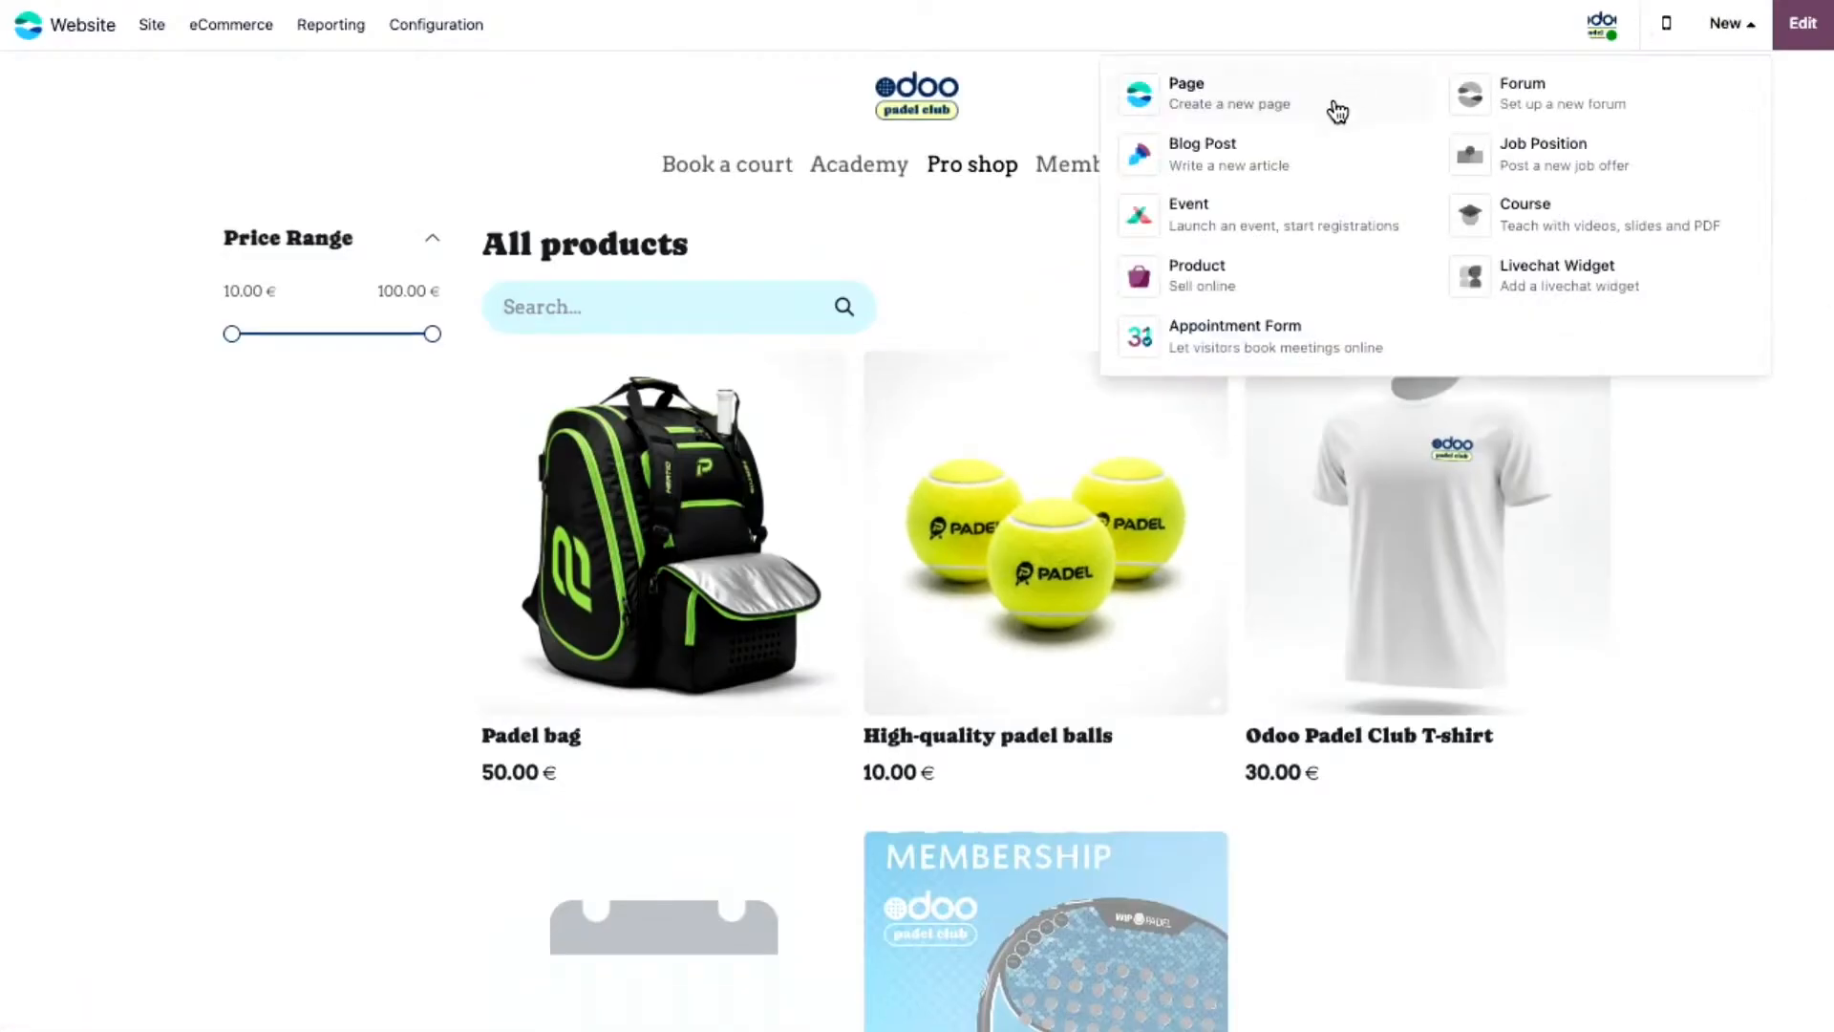
click(1270, 262)
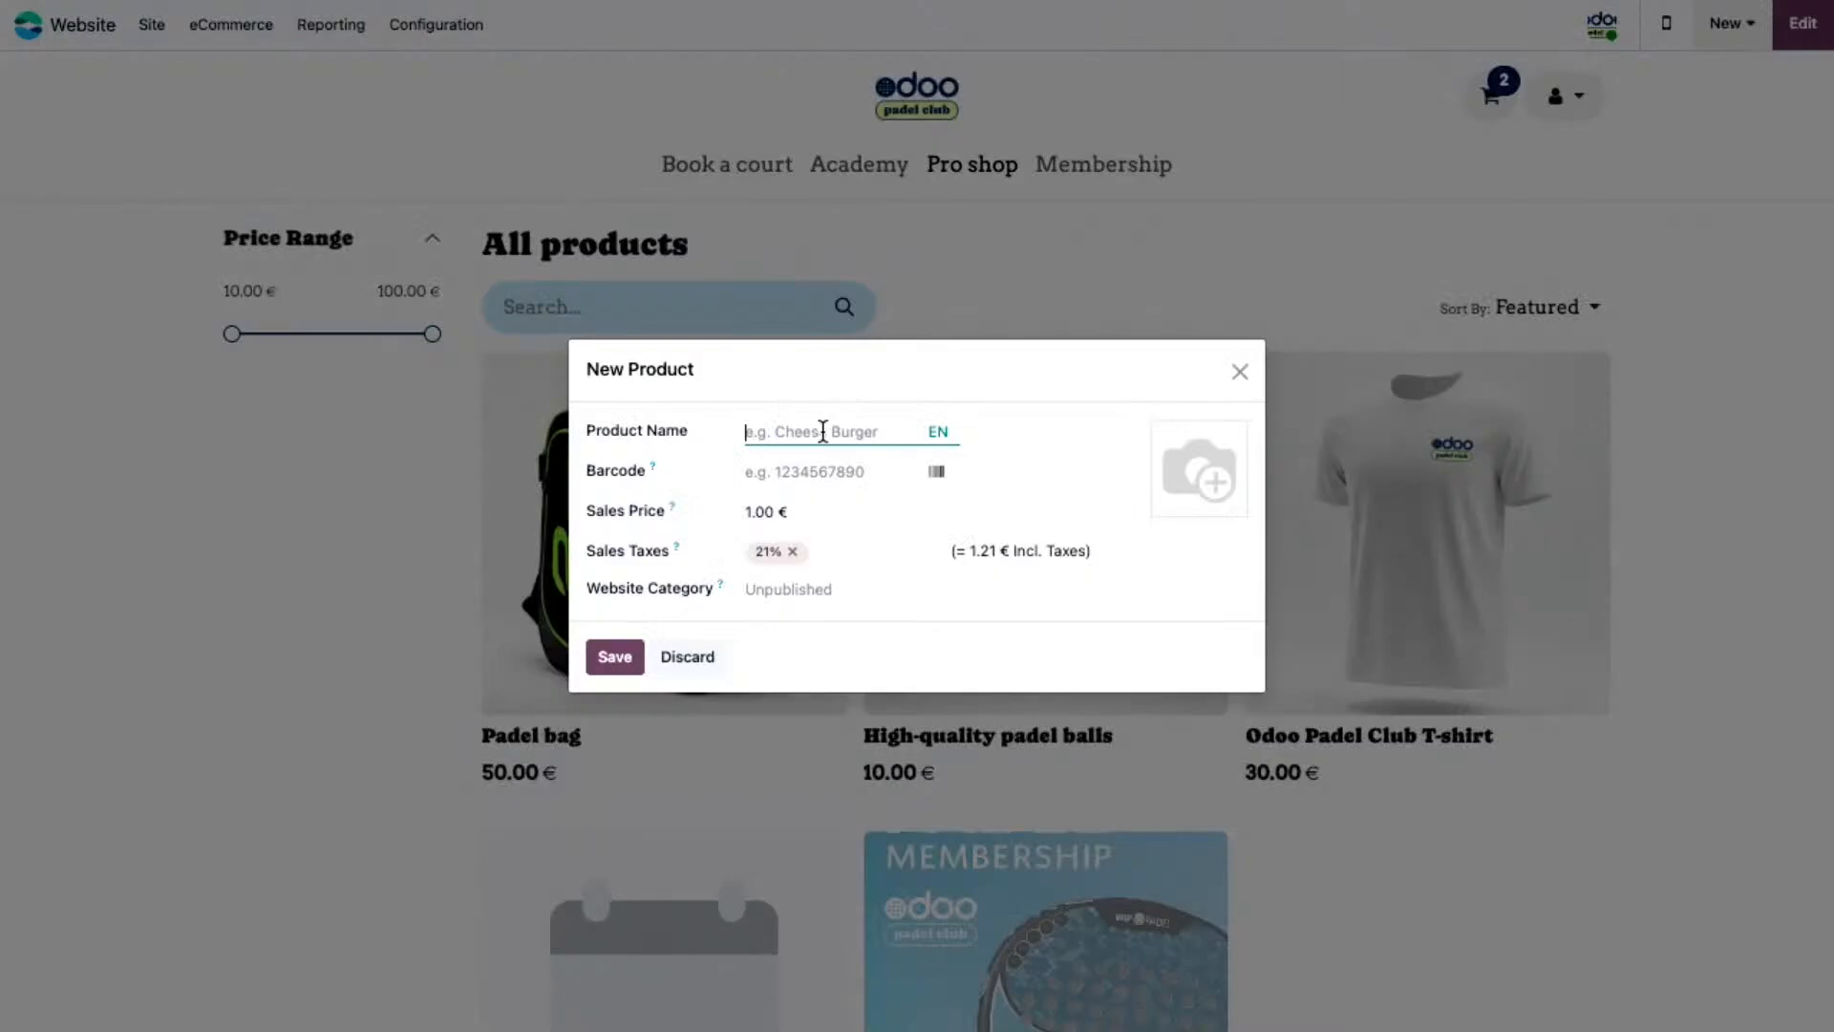
text(Padel racket)
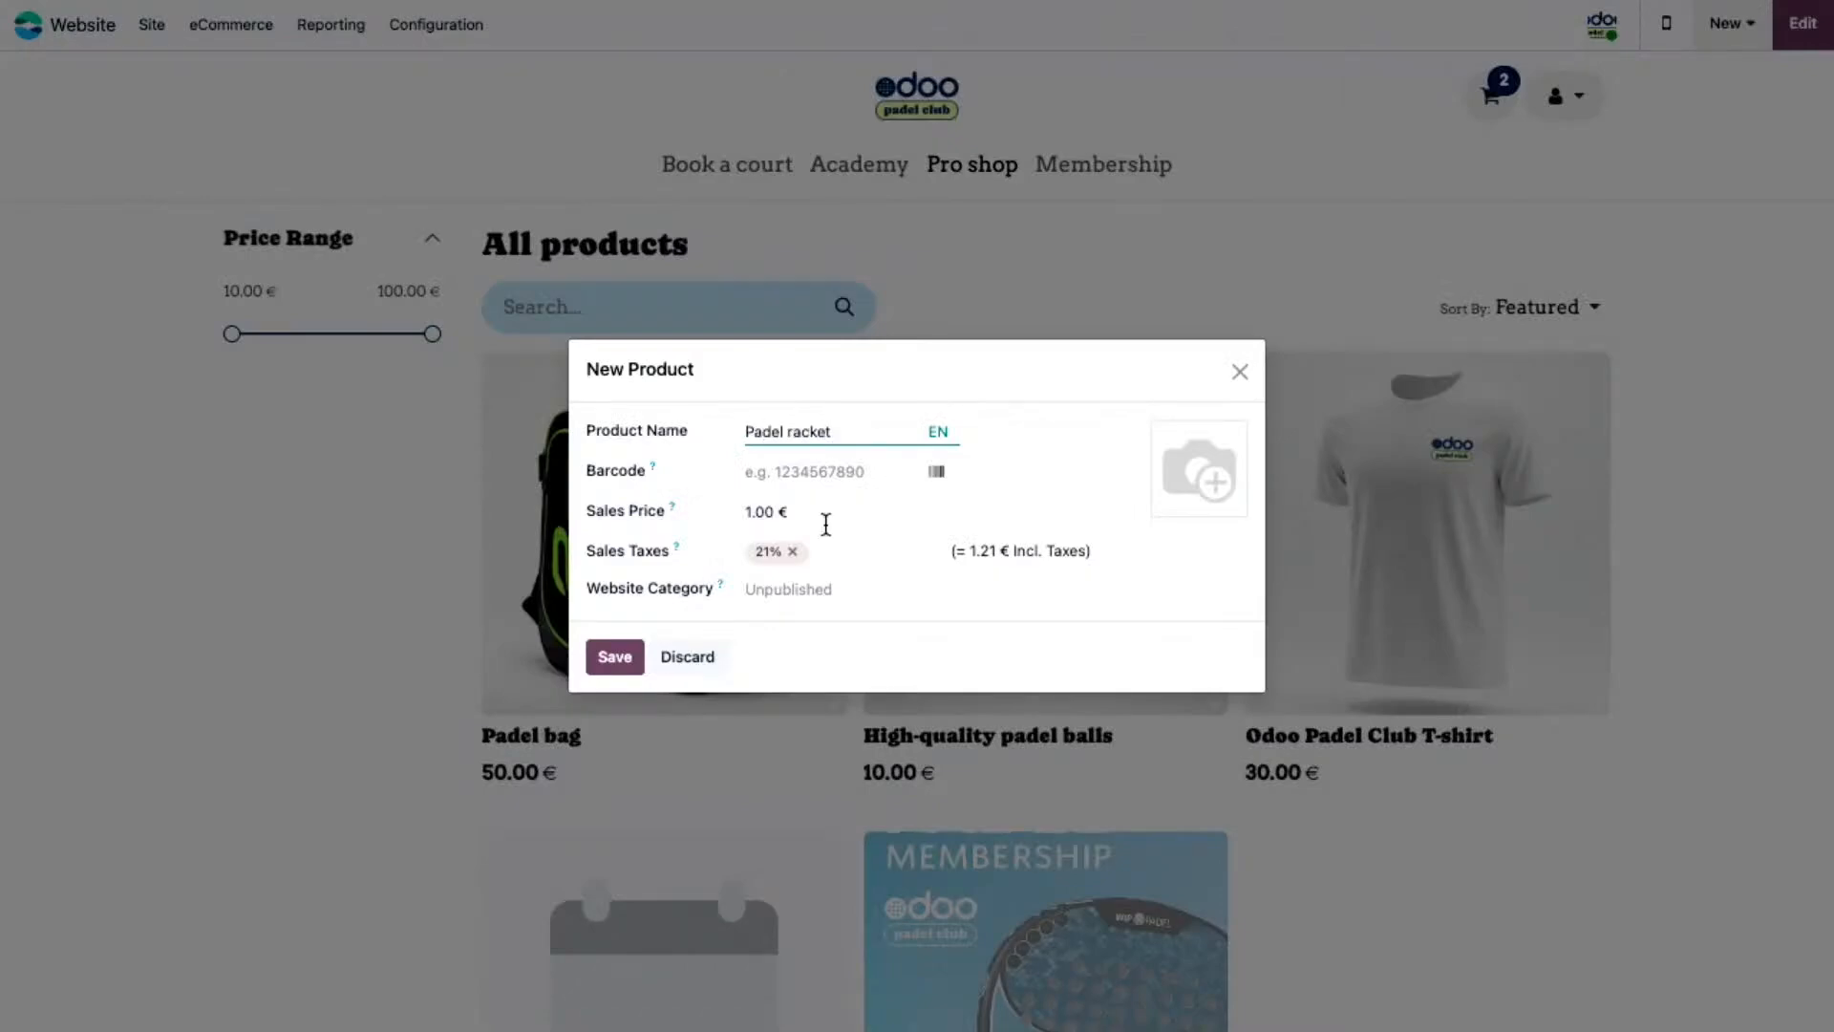
click(771, 514)
text(10)
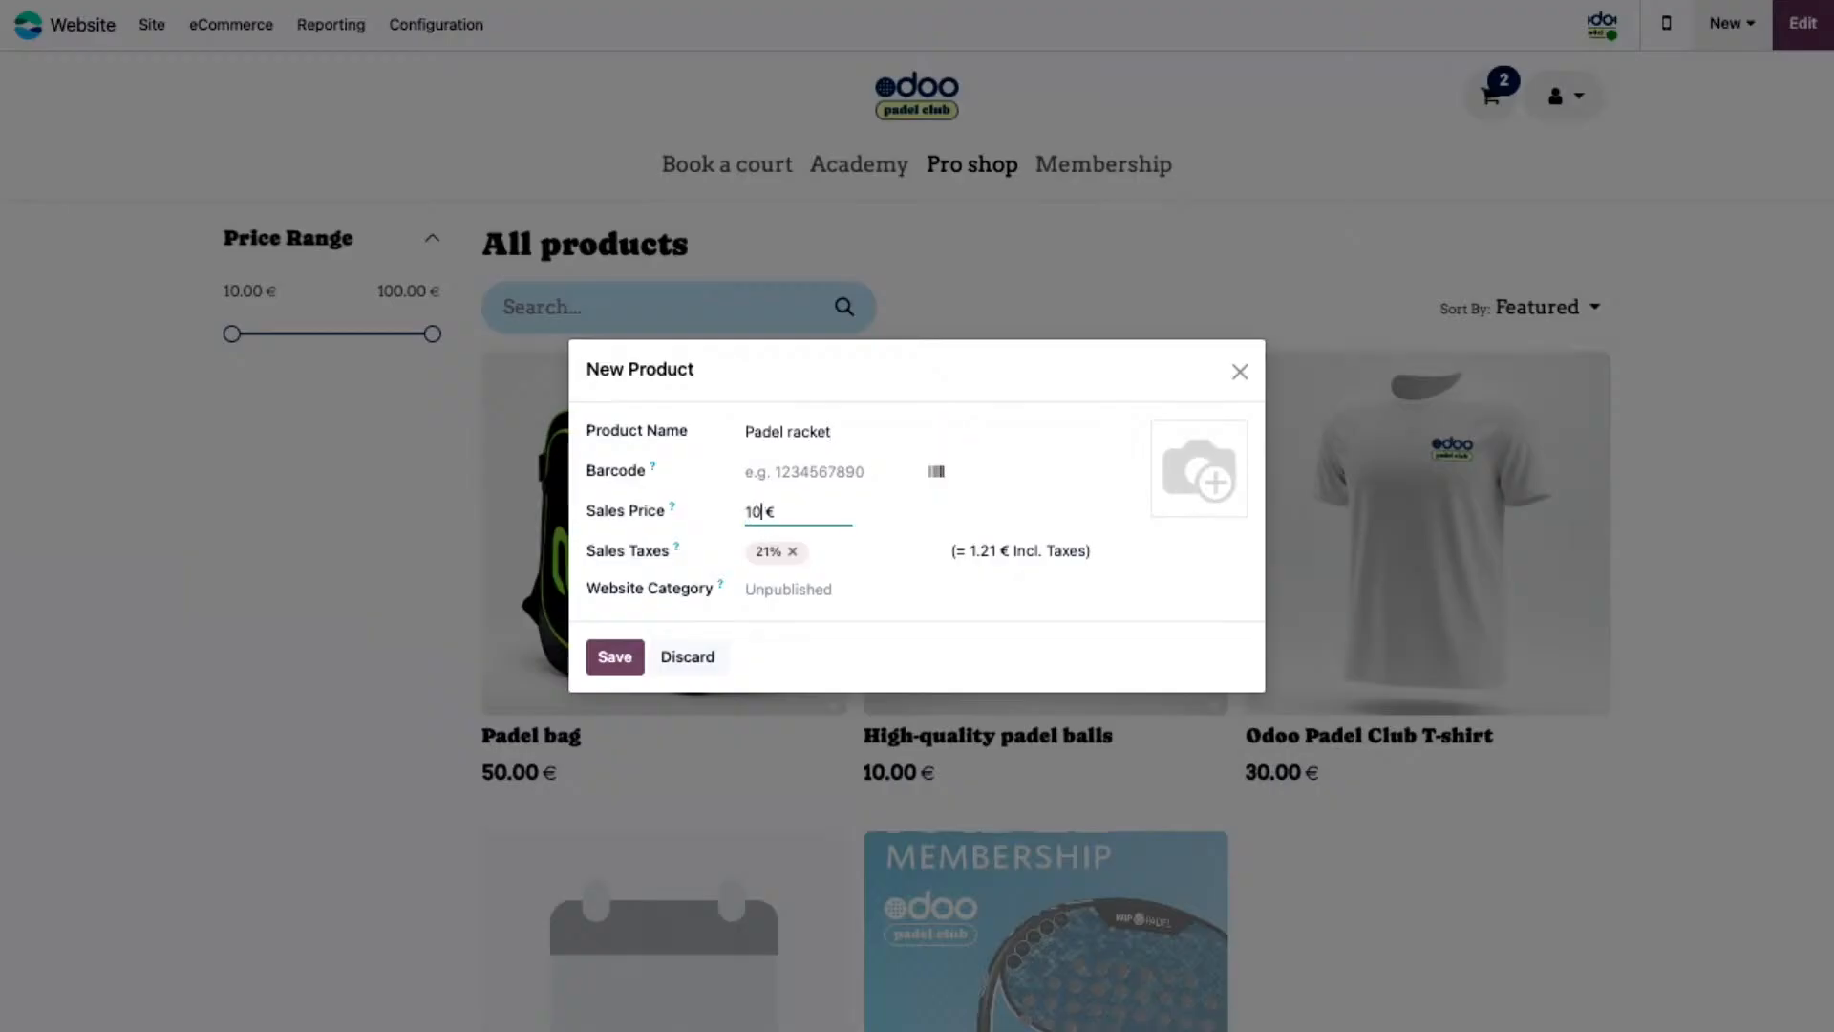
click(614, 658)
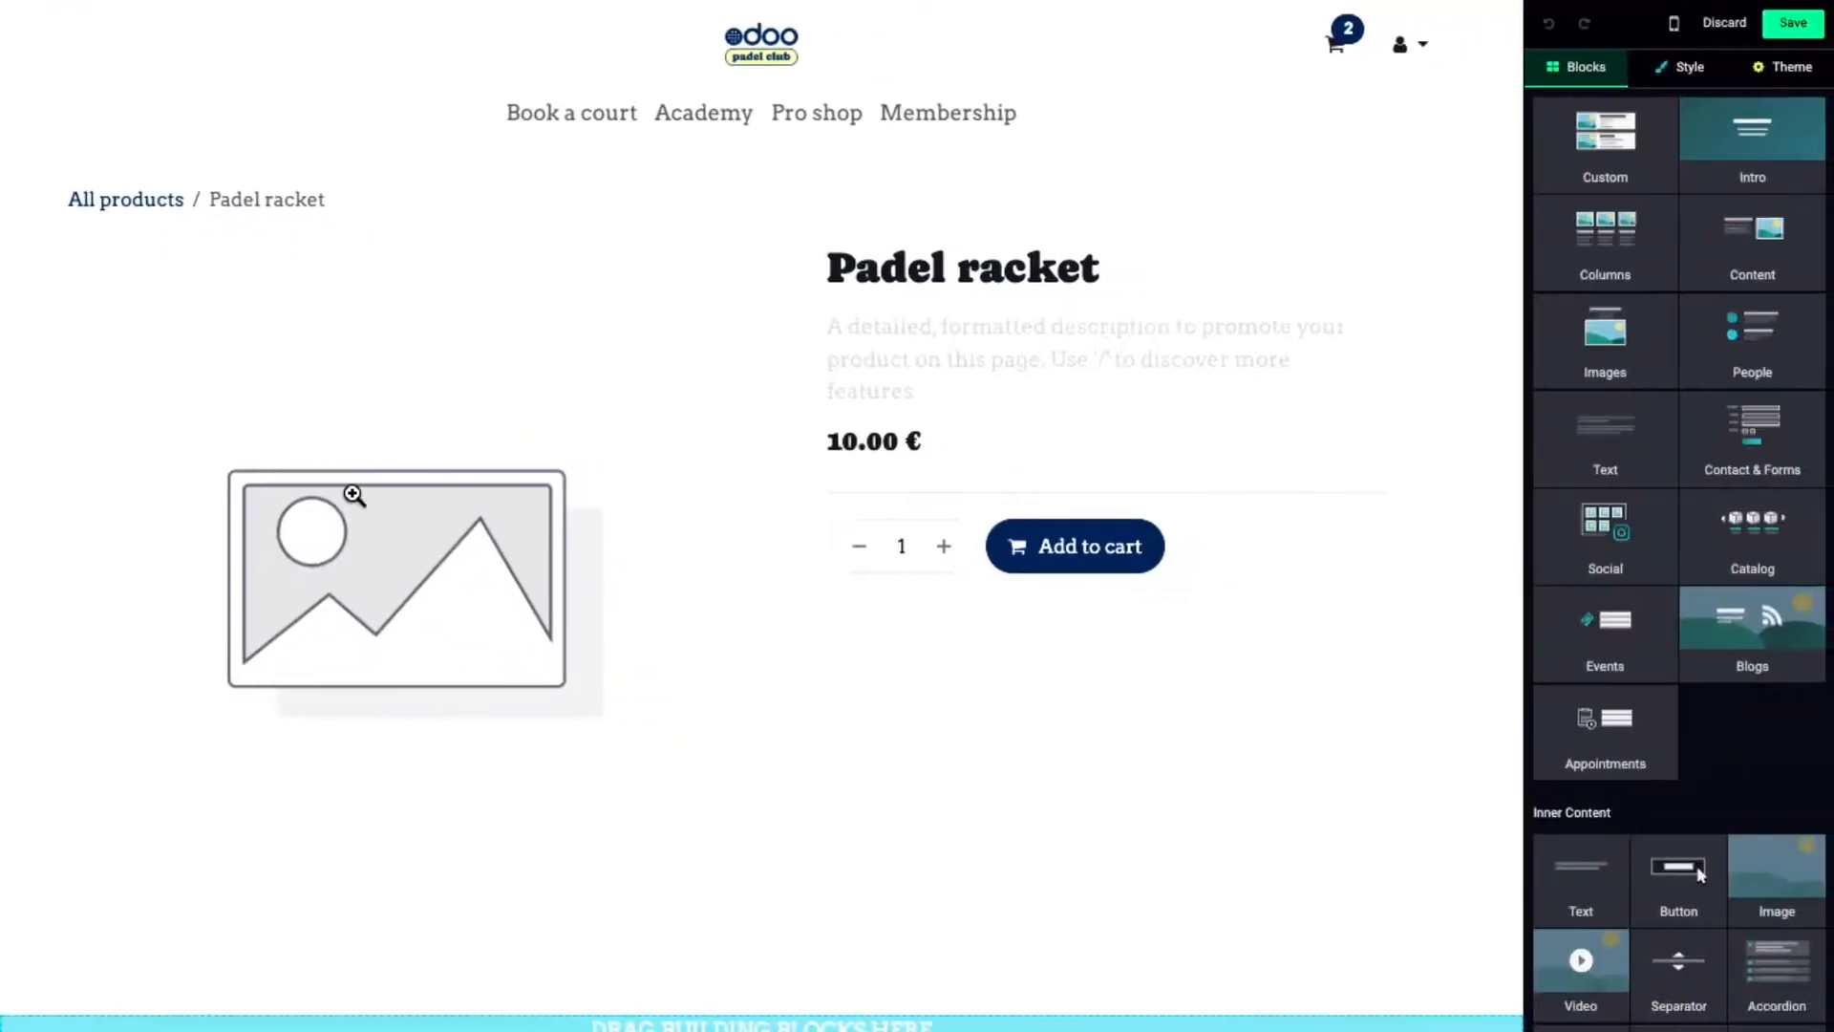
- Upload Gemini_Generated_Image_9semk29semk29sem.png from the Odoo Padel Club OXP folder as the Padel racket's main image
double_click(353, 494)
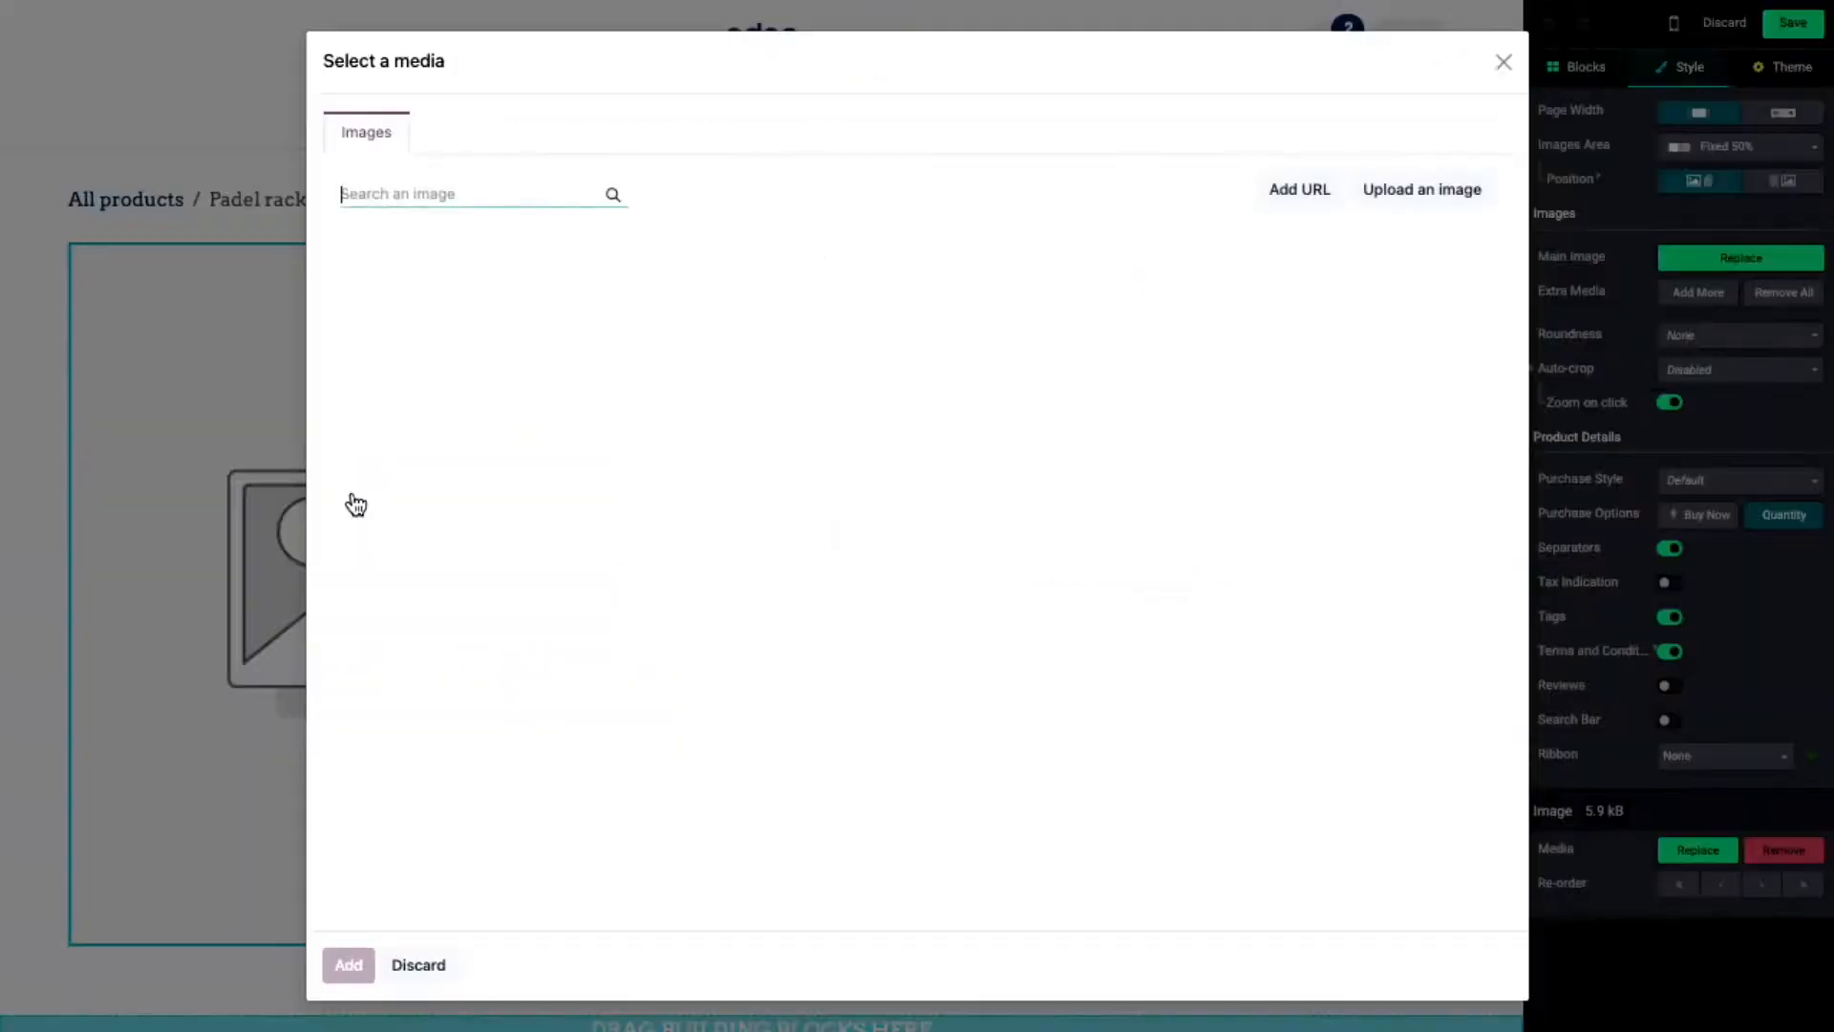
click(1443, 191)
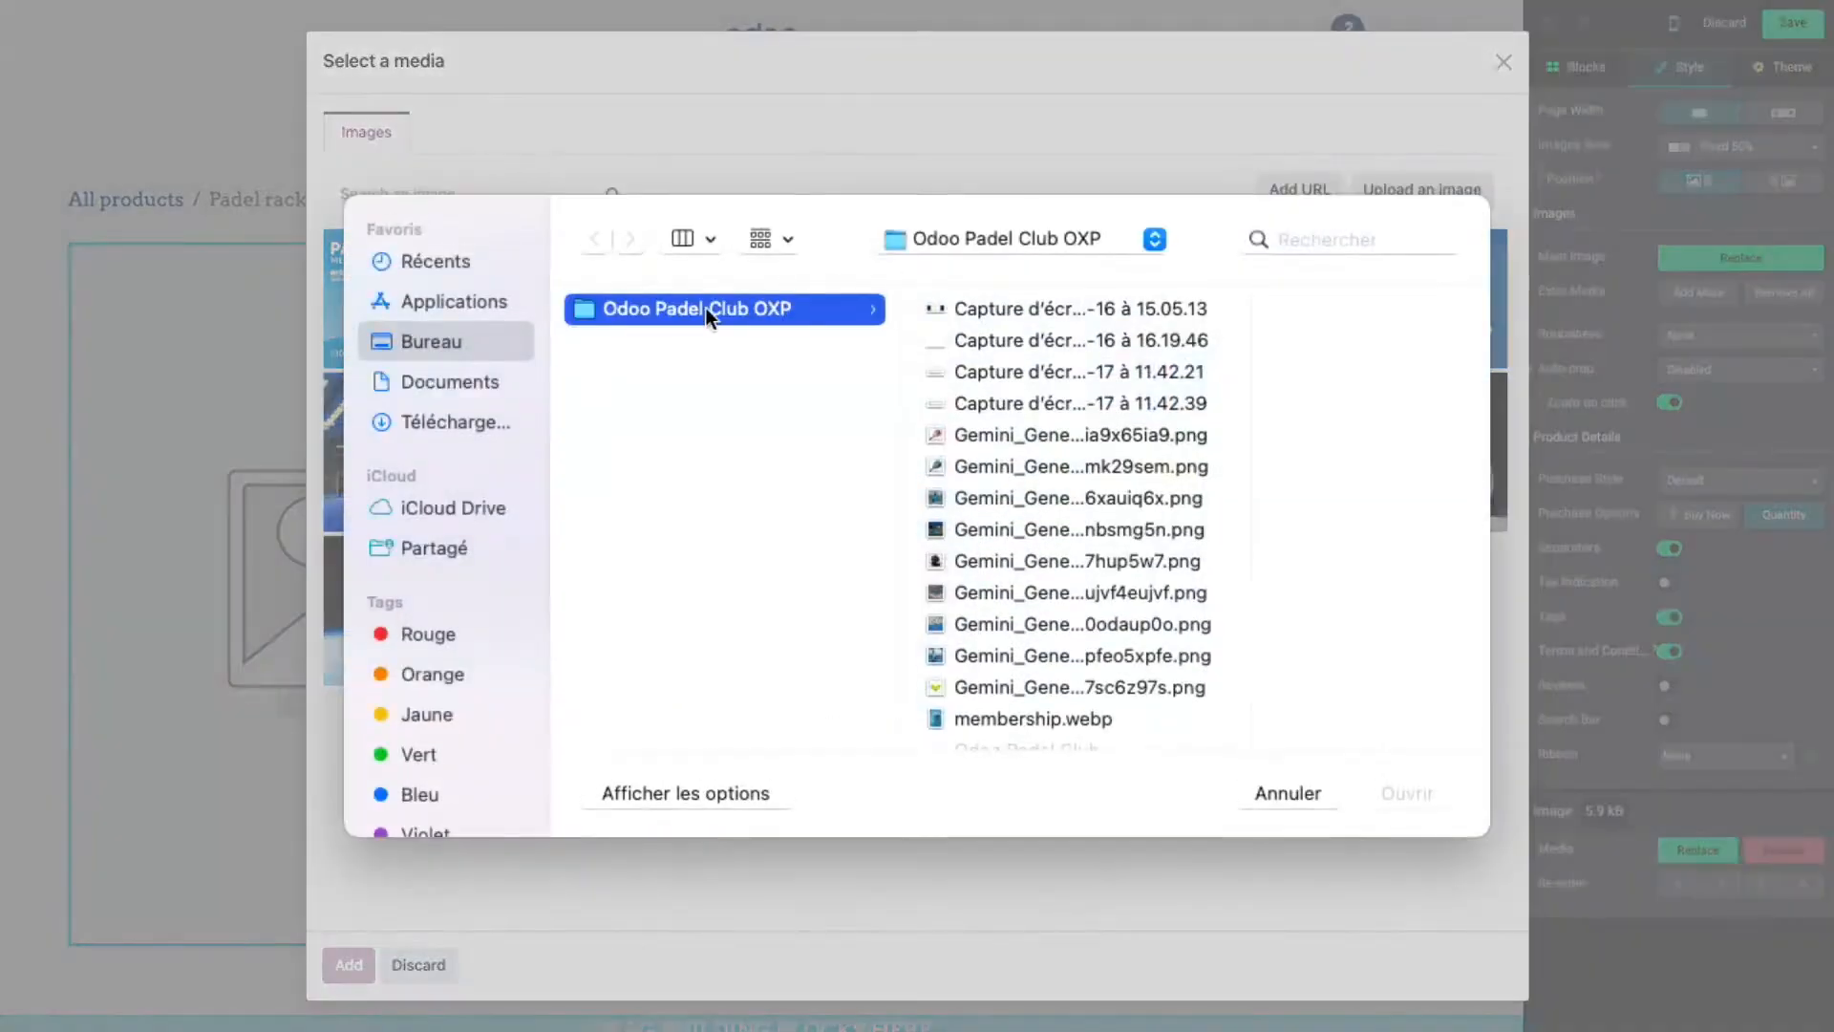
scroll(1113, 482, down, 3)
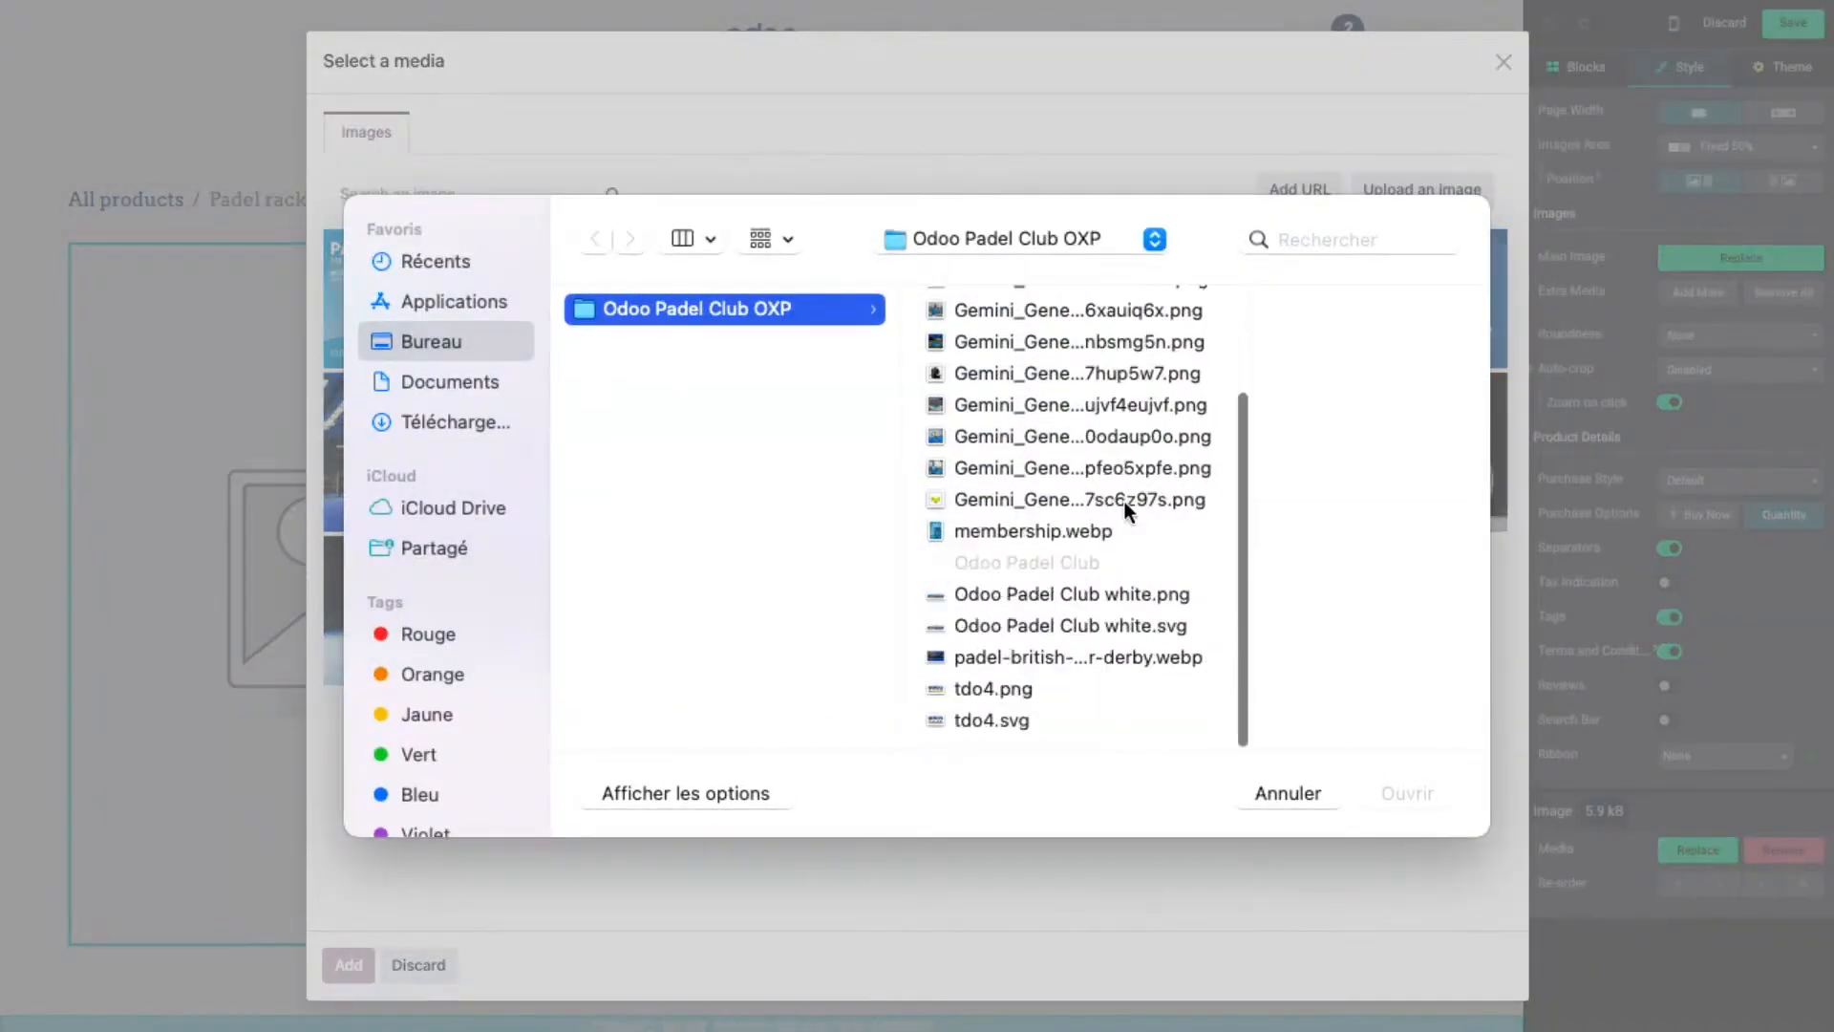
click(1005, 627)
scroll(1005, 628, up, 3)
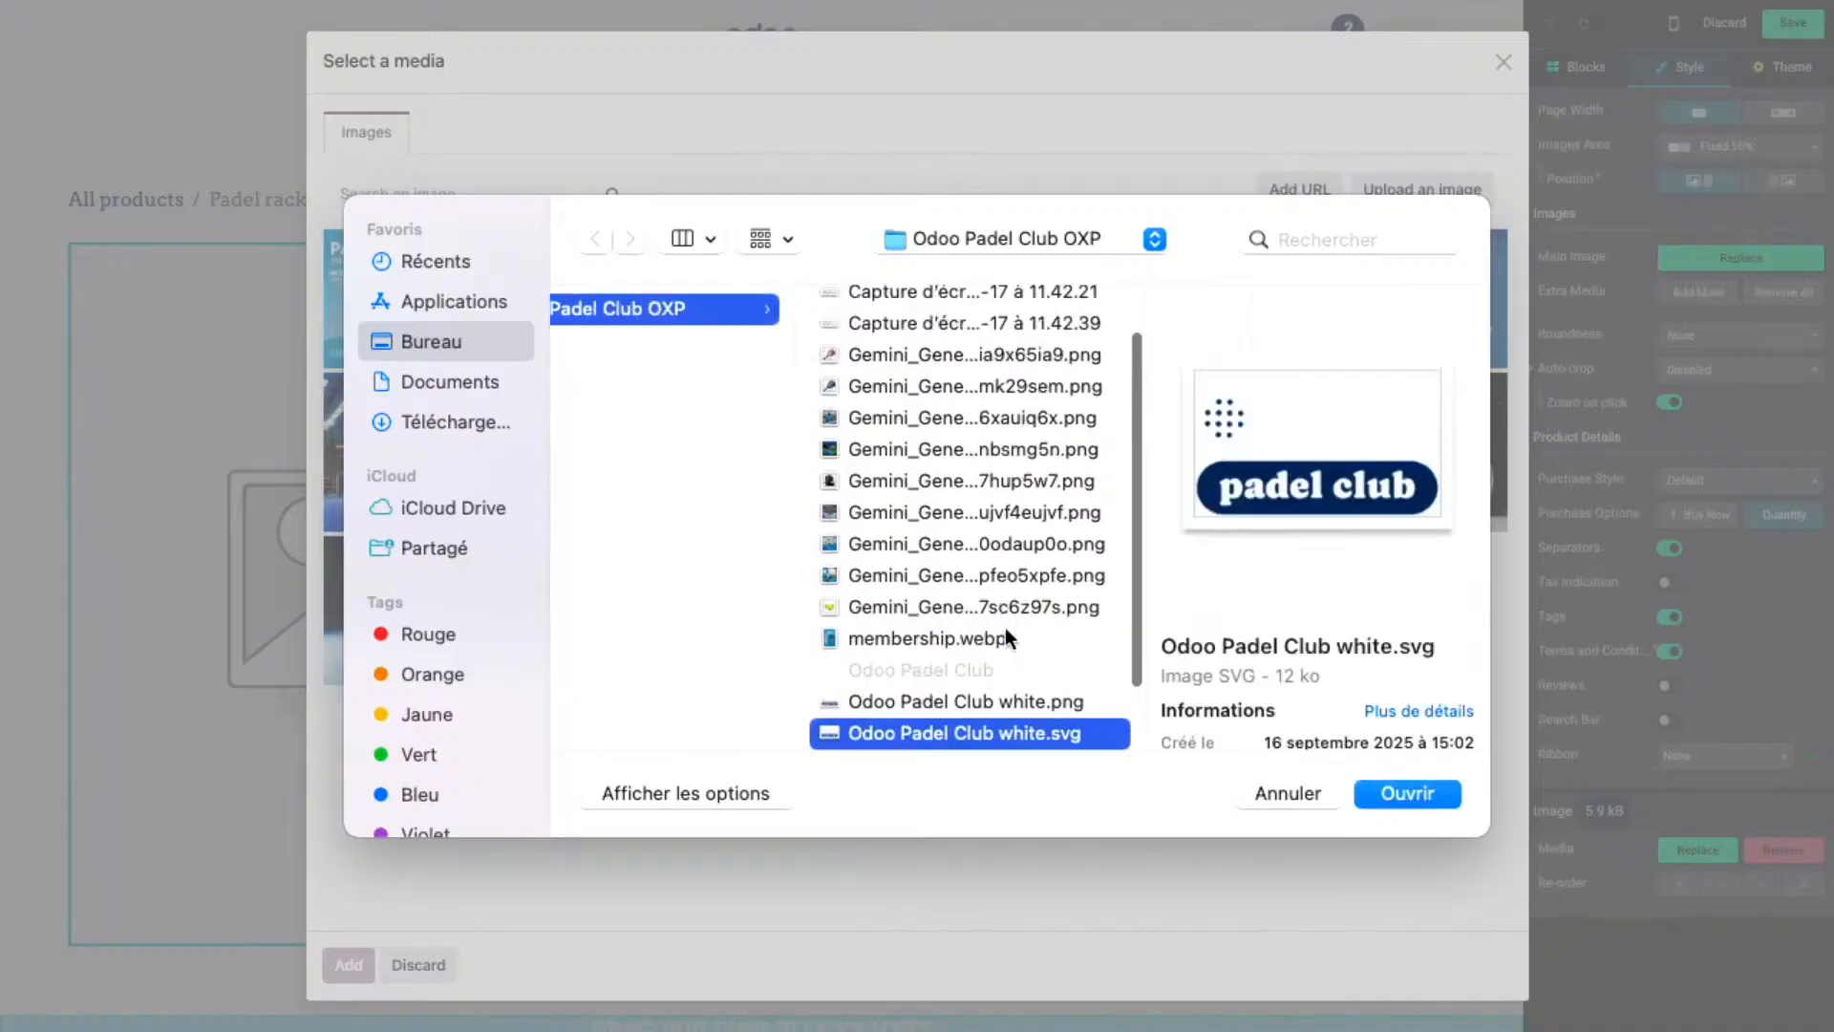
click(1018, 442)
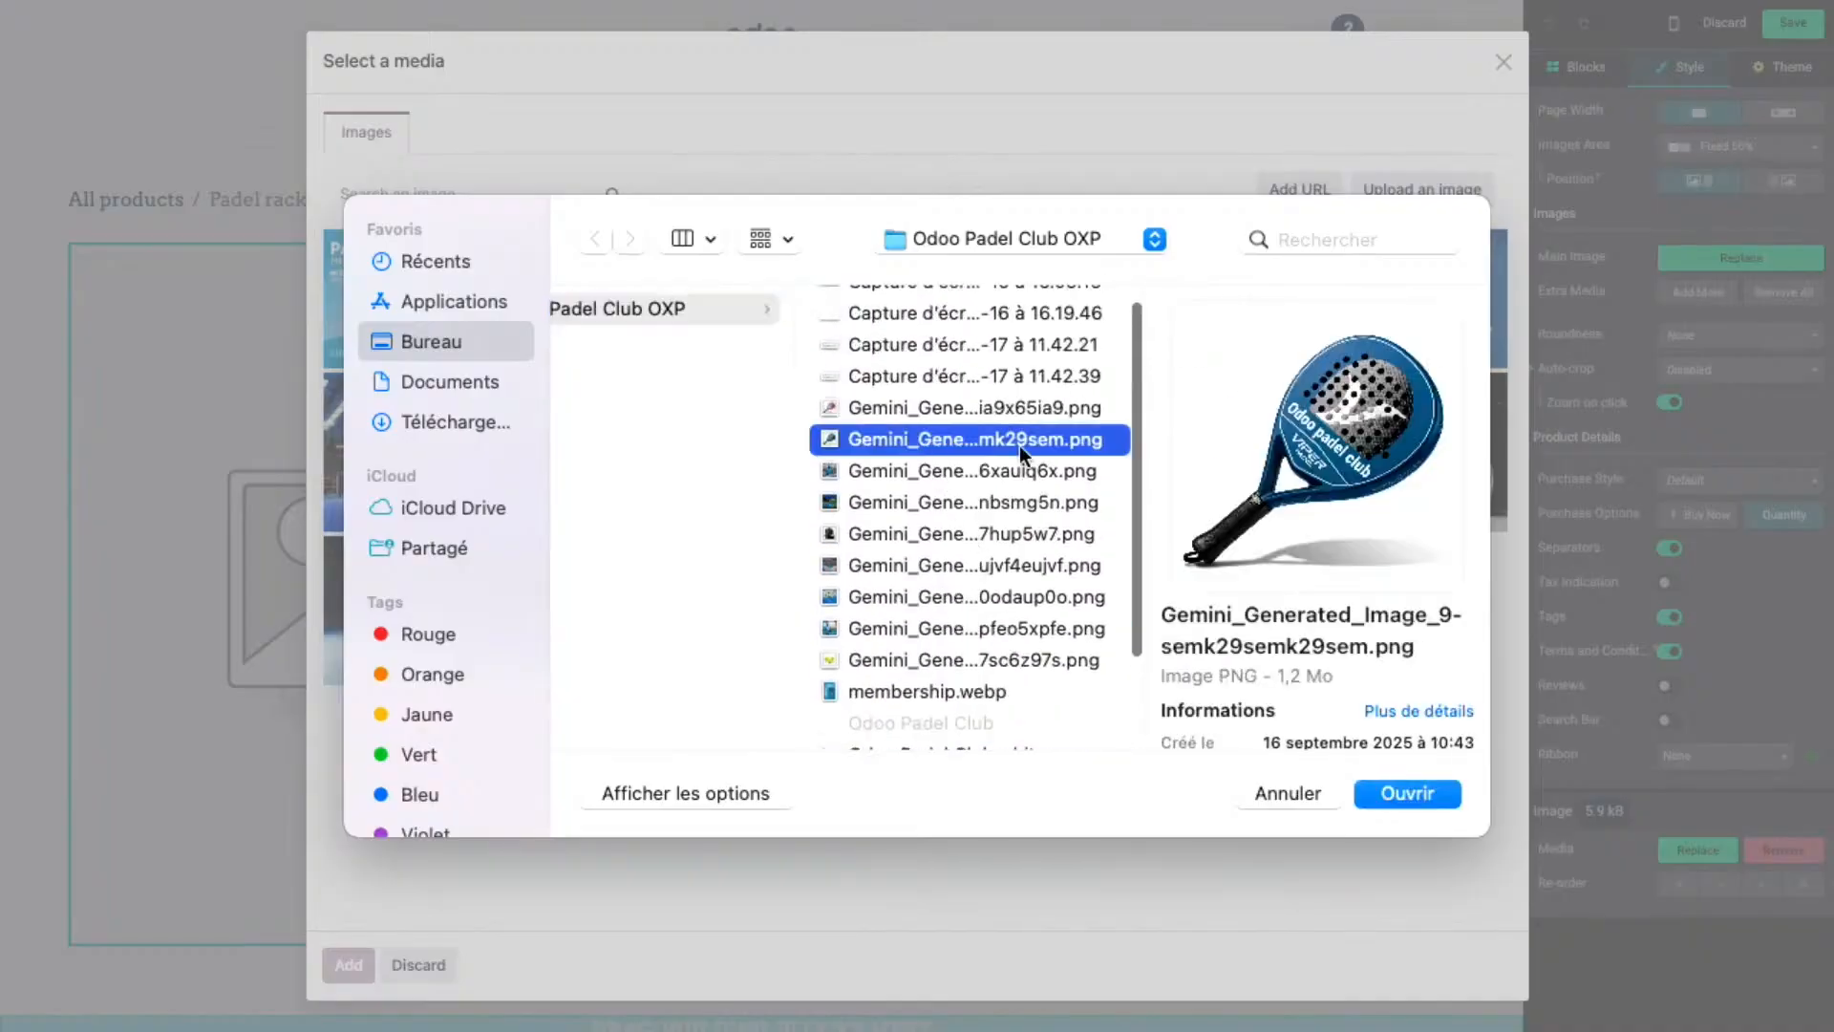
click(1394, 804)
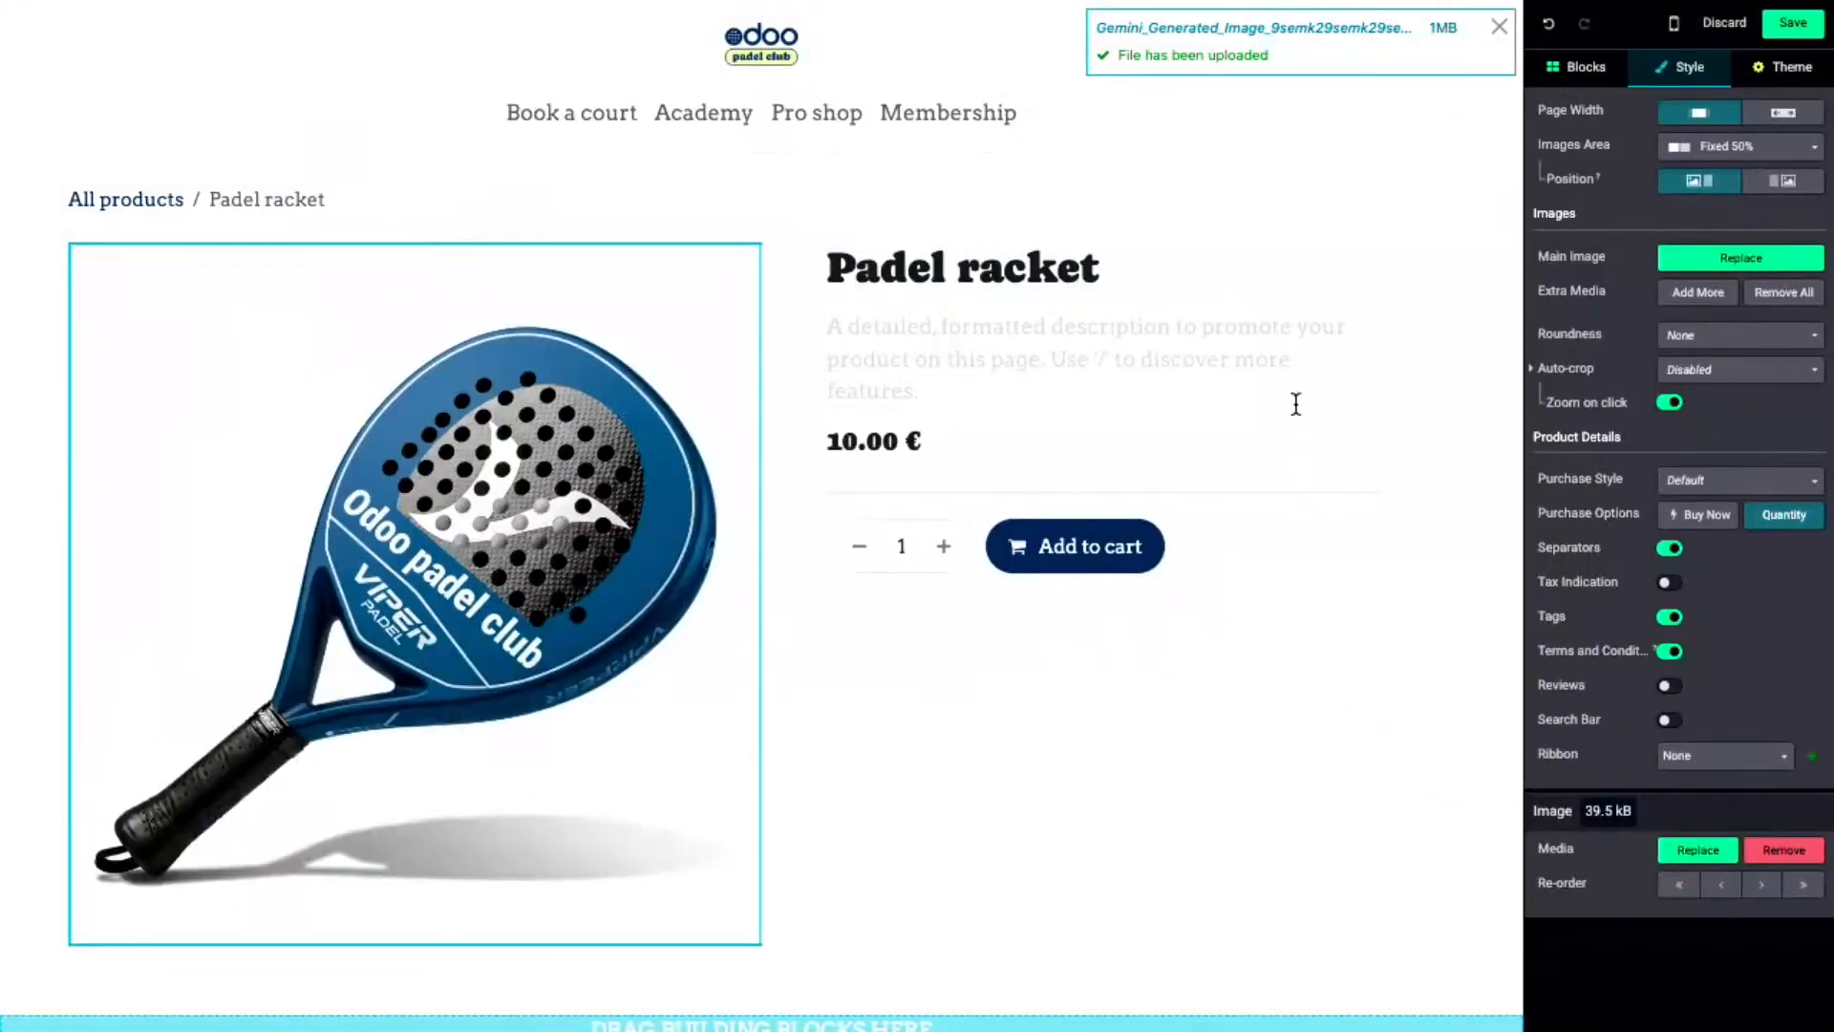
click(1078, 328)
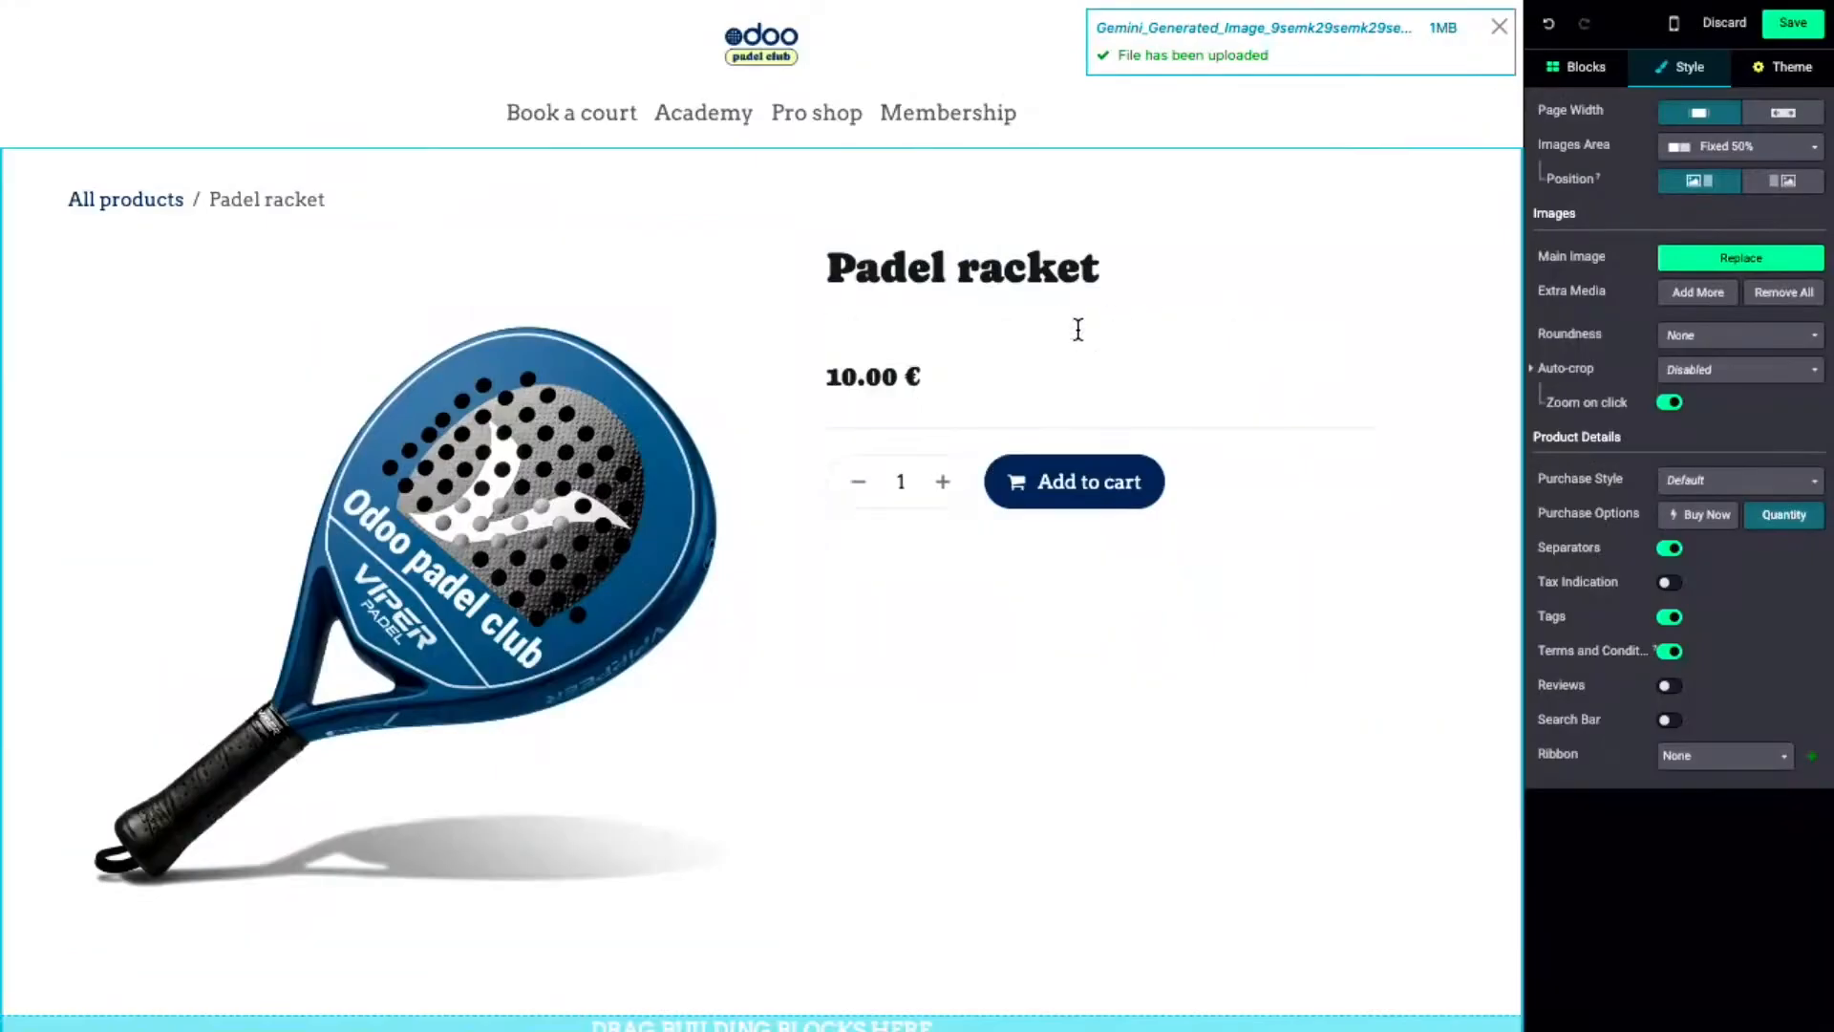
text(/ai)
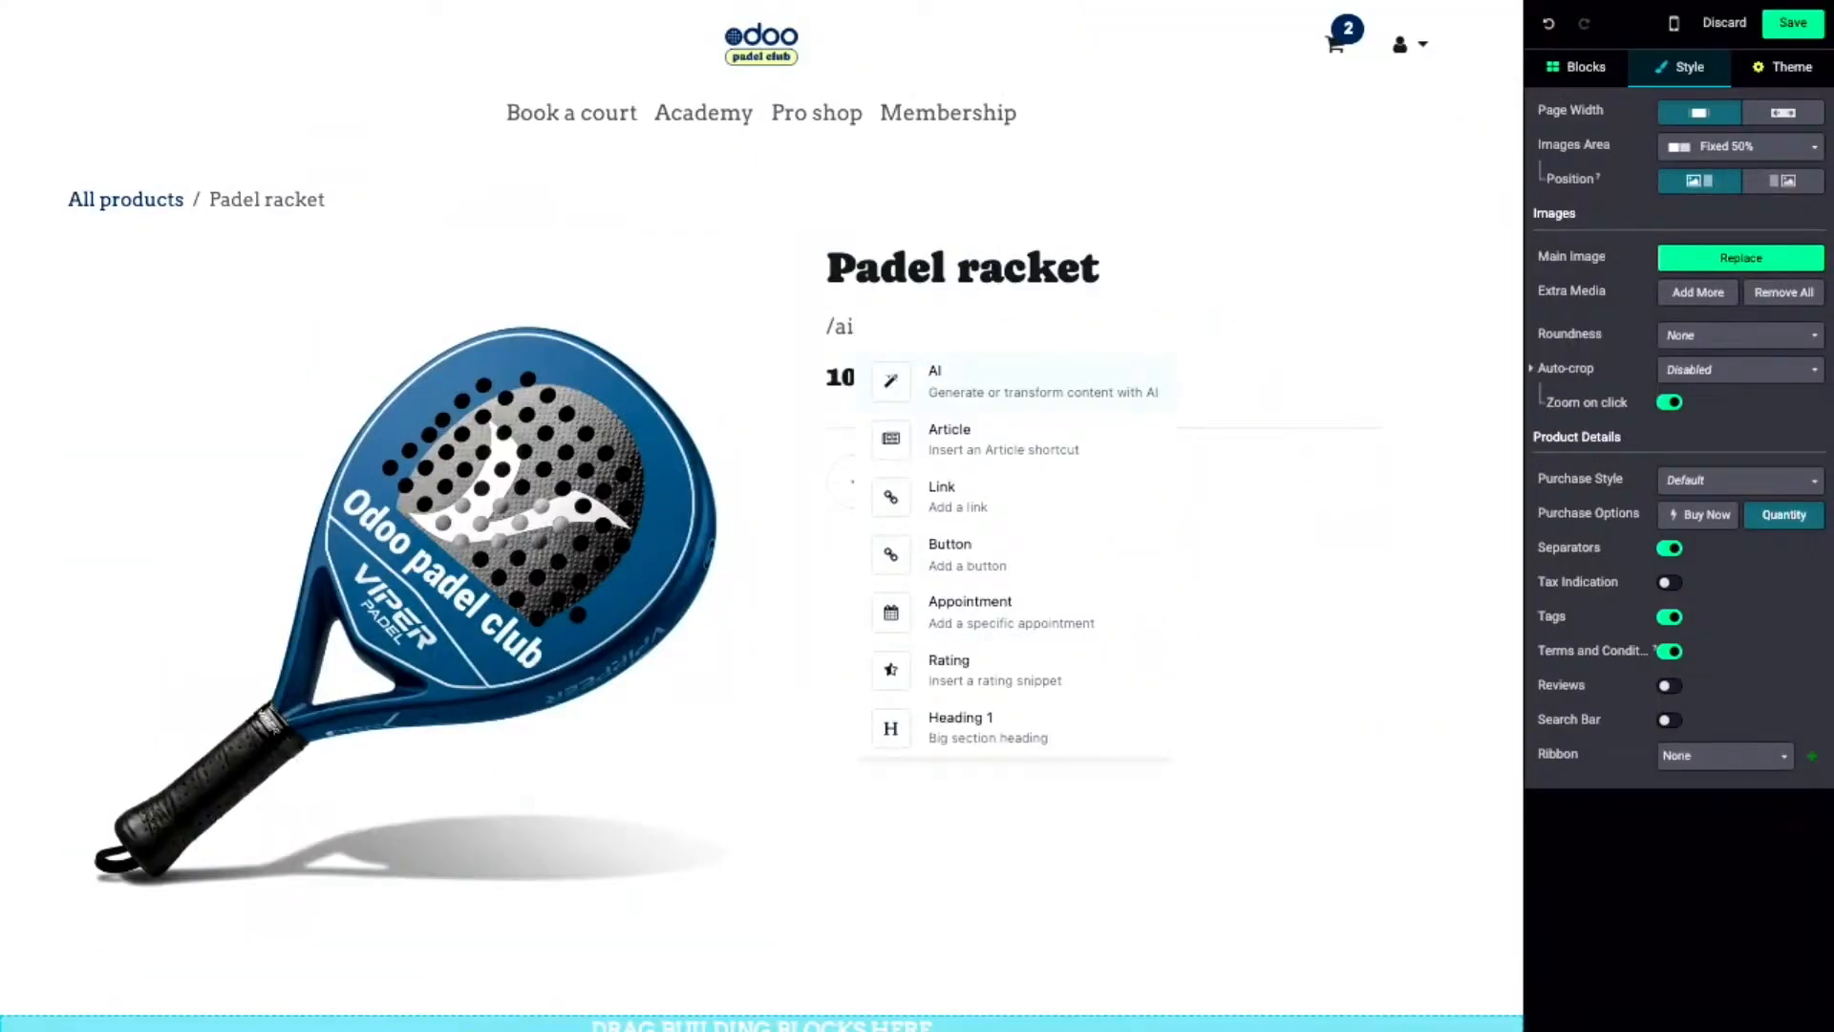
key(BackSpace)
key(BackSpace)
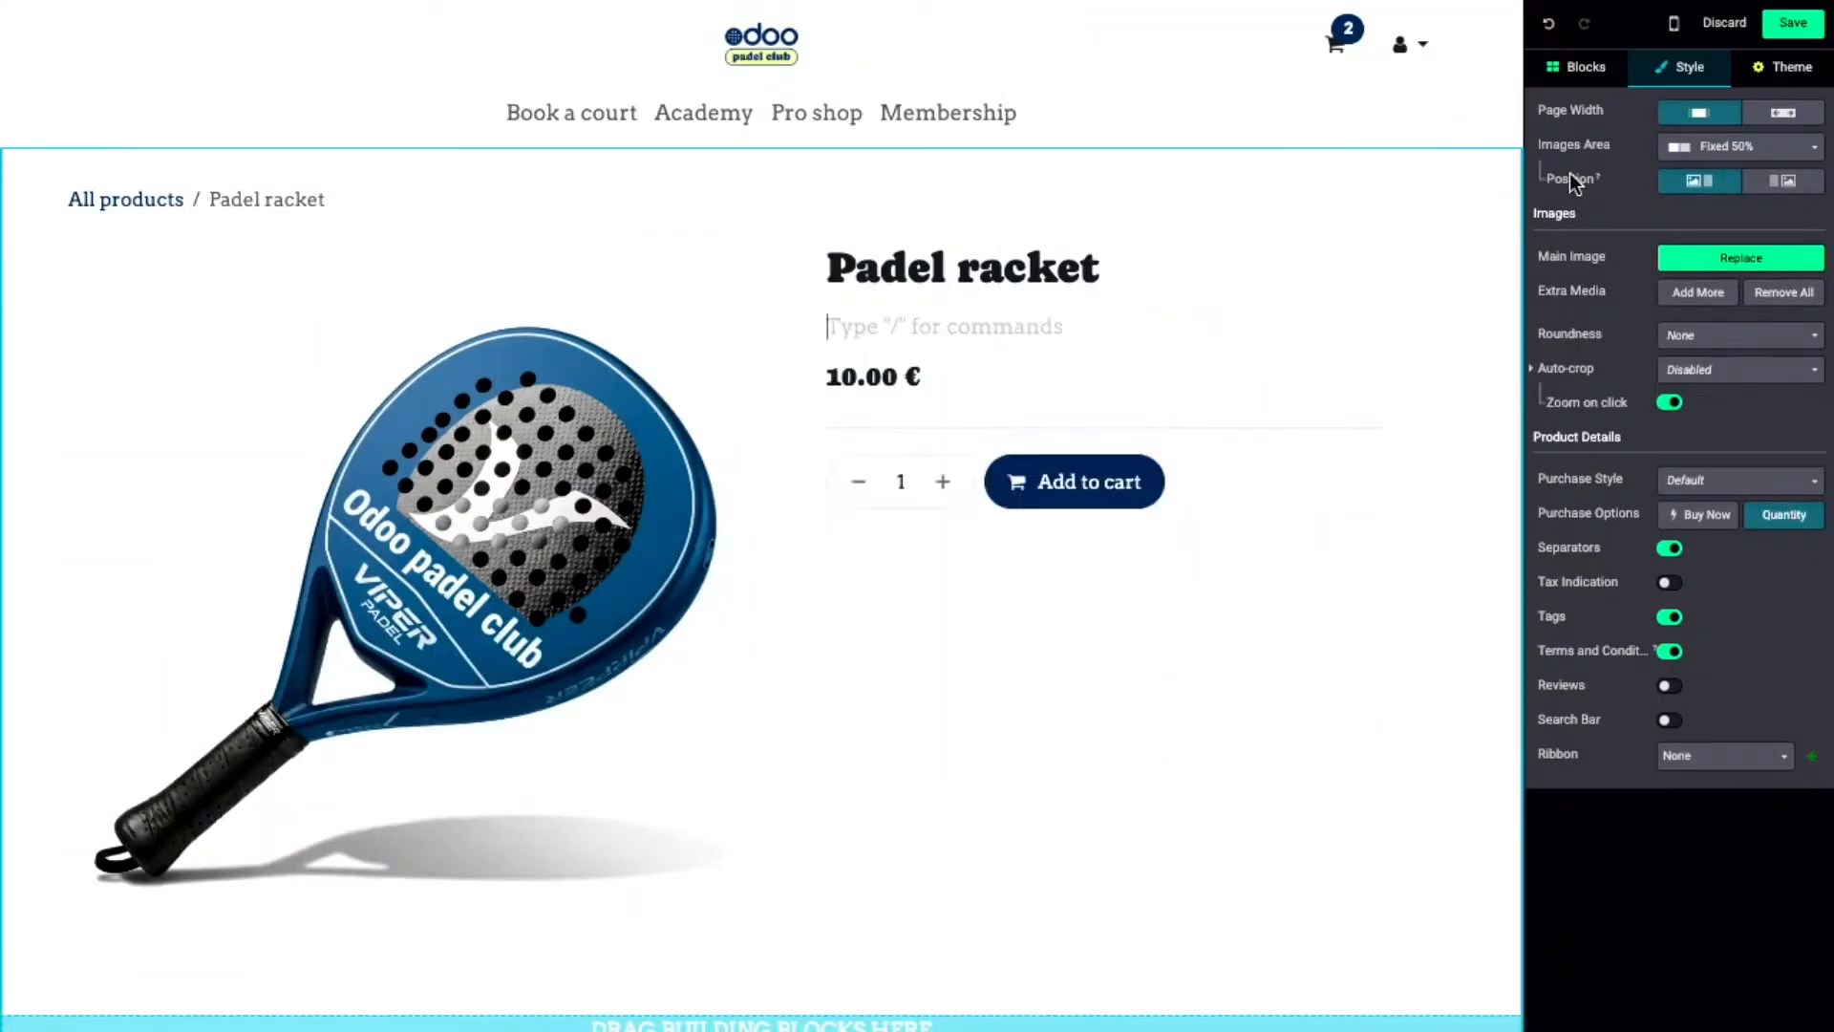
- Save the Padel racket's web page and enable Rental on its product record
click(1794, 25)
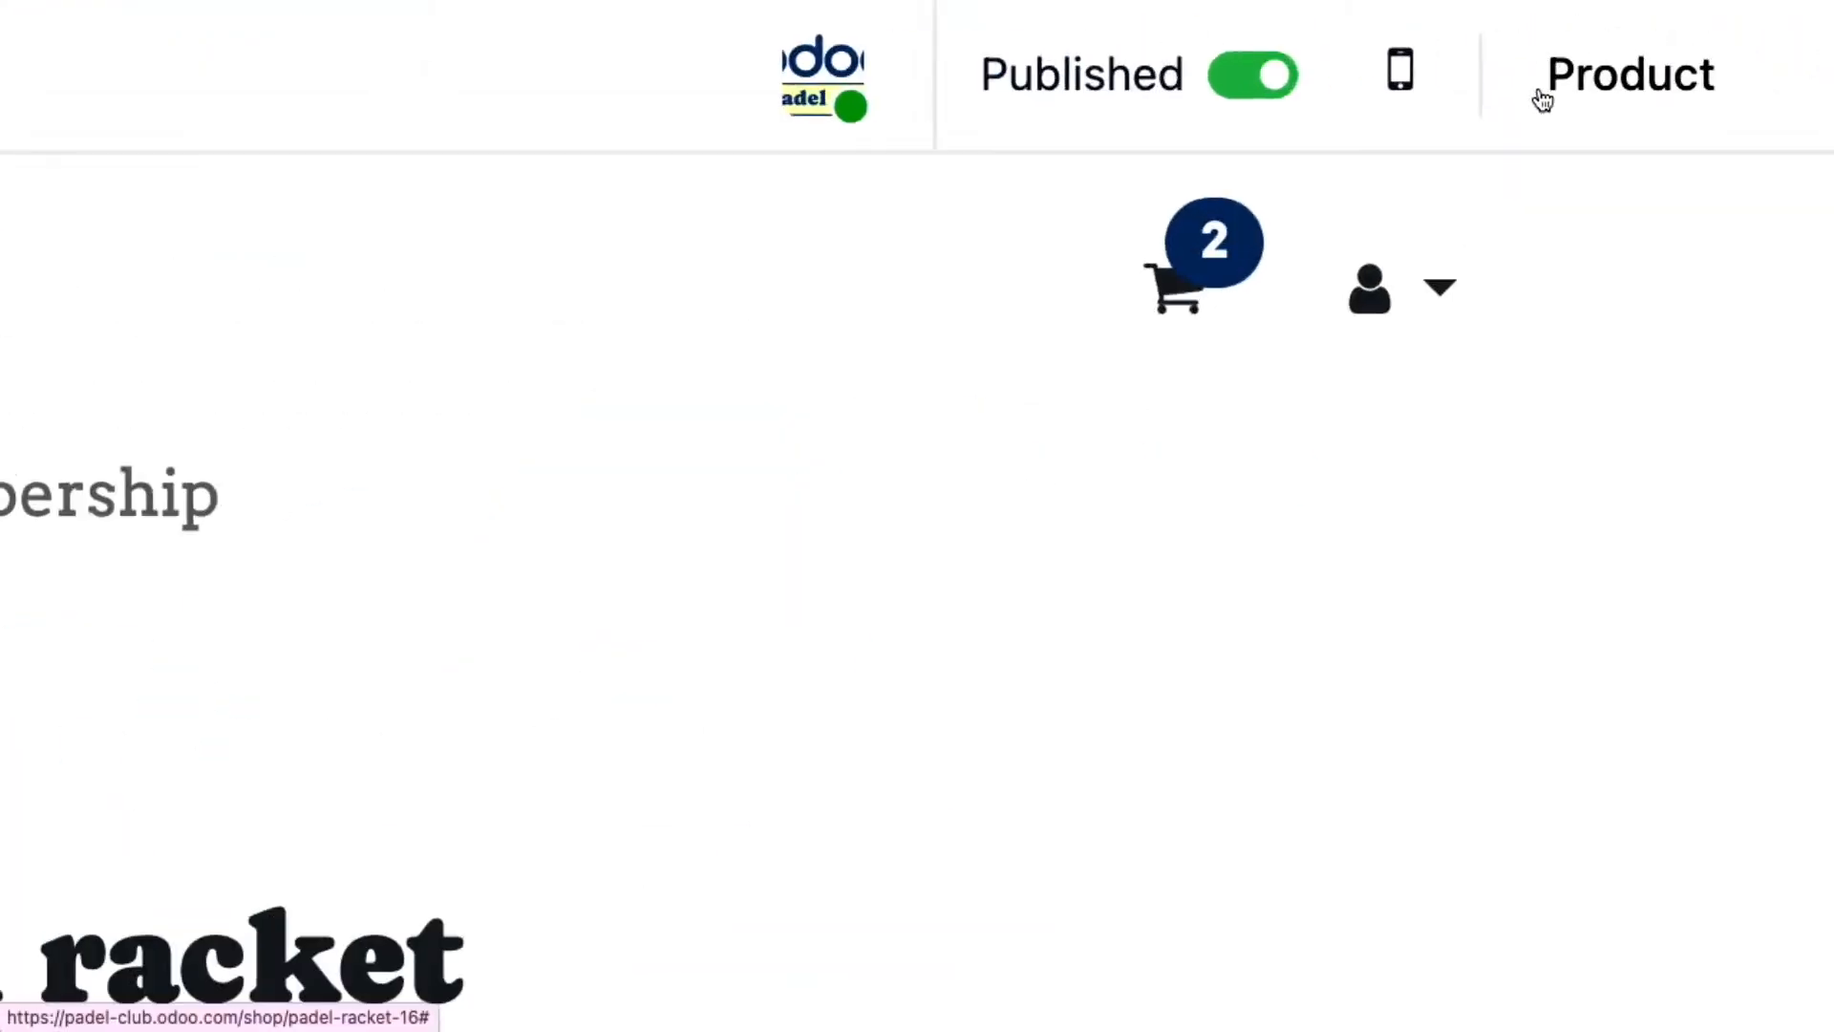
click(1641, 111)
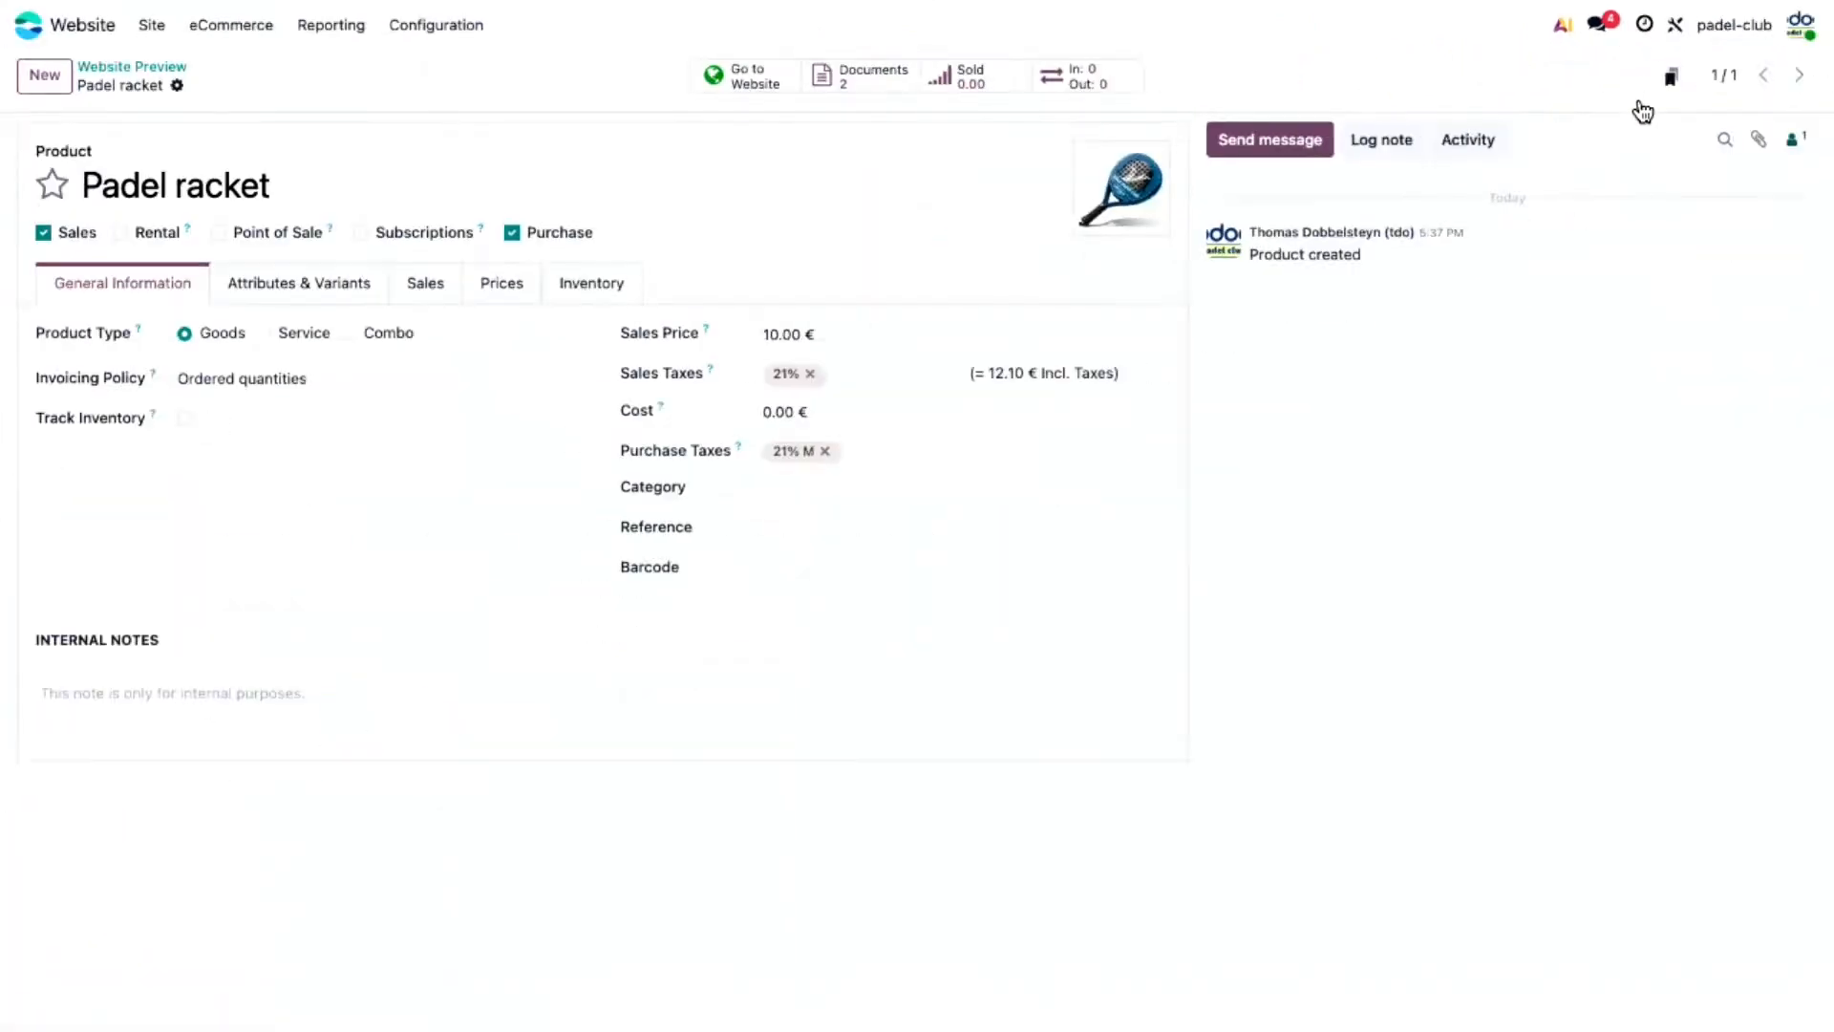
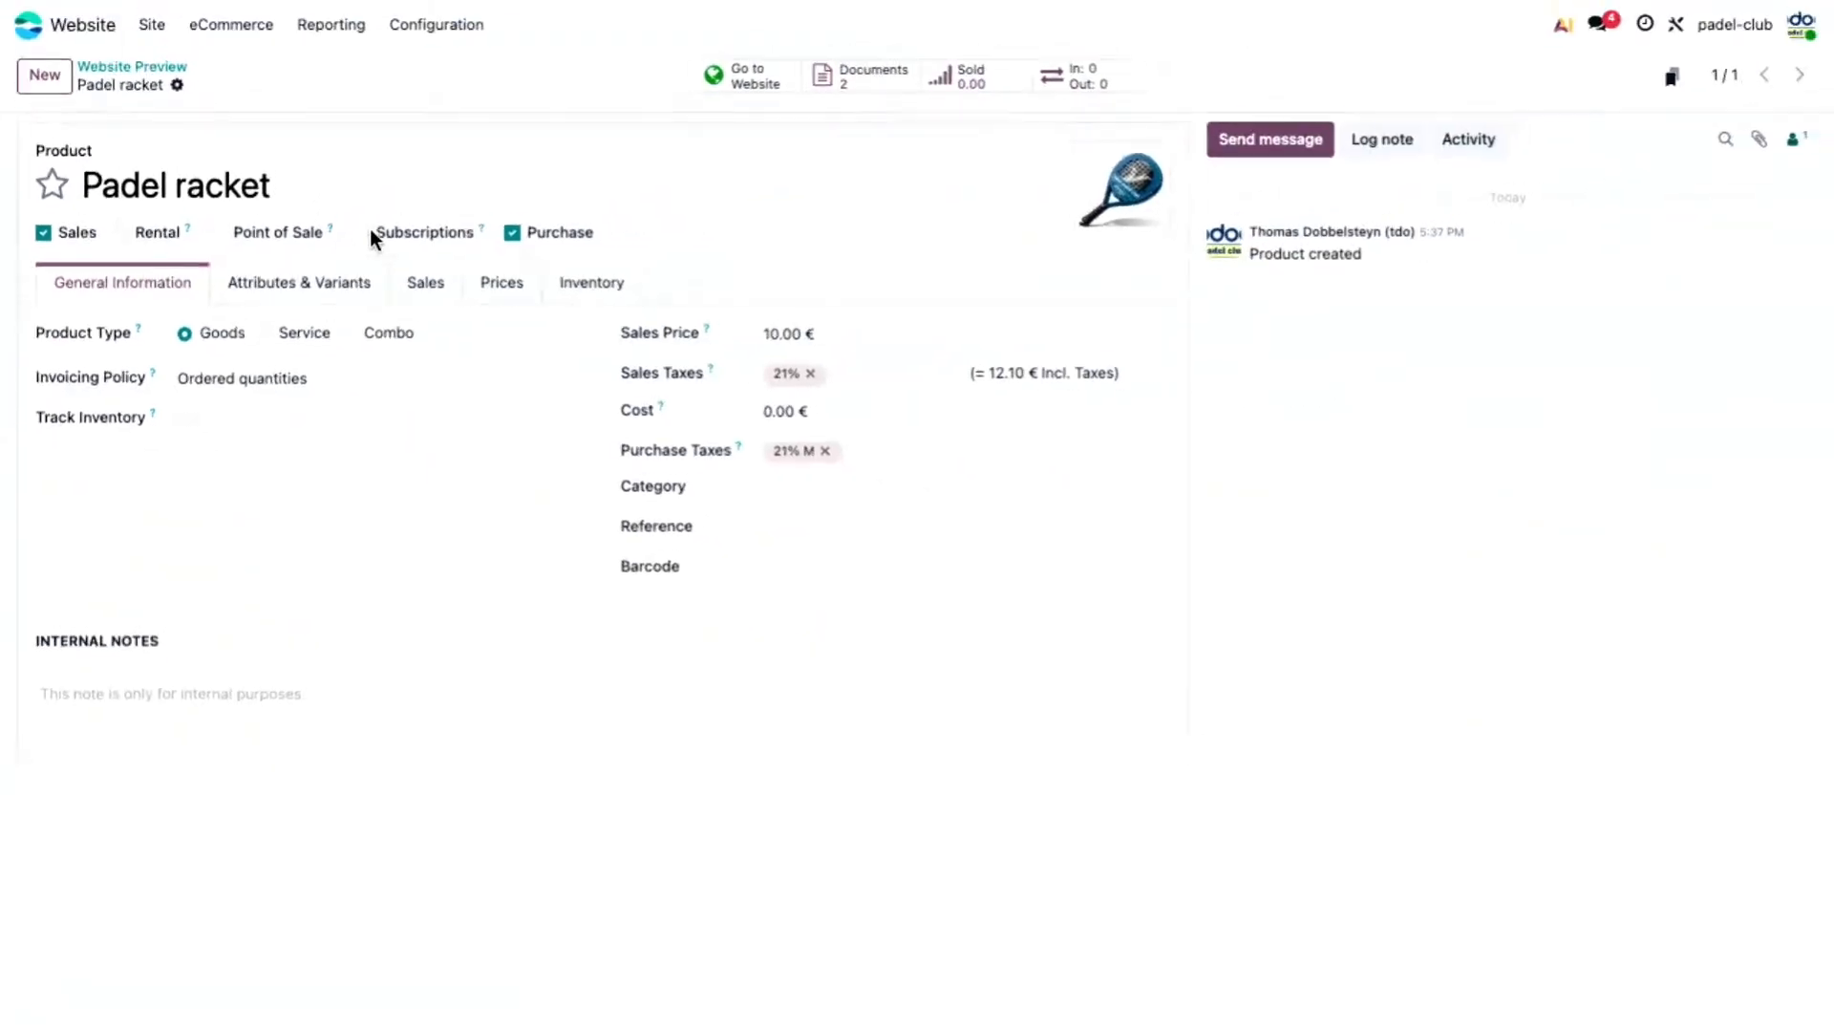
click(122, 233)
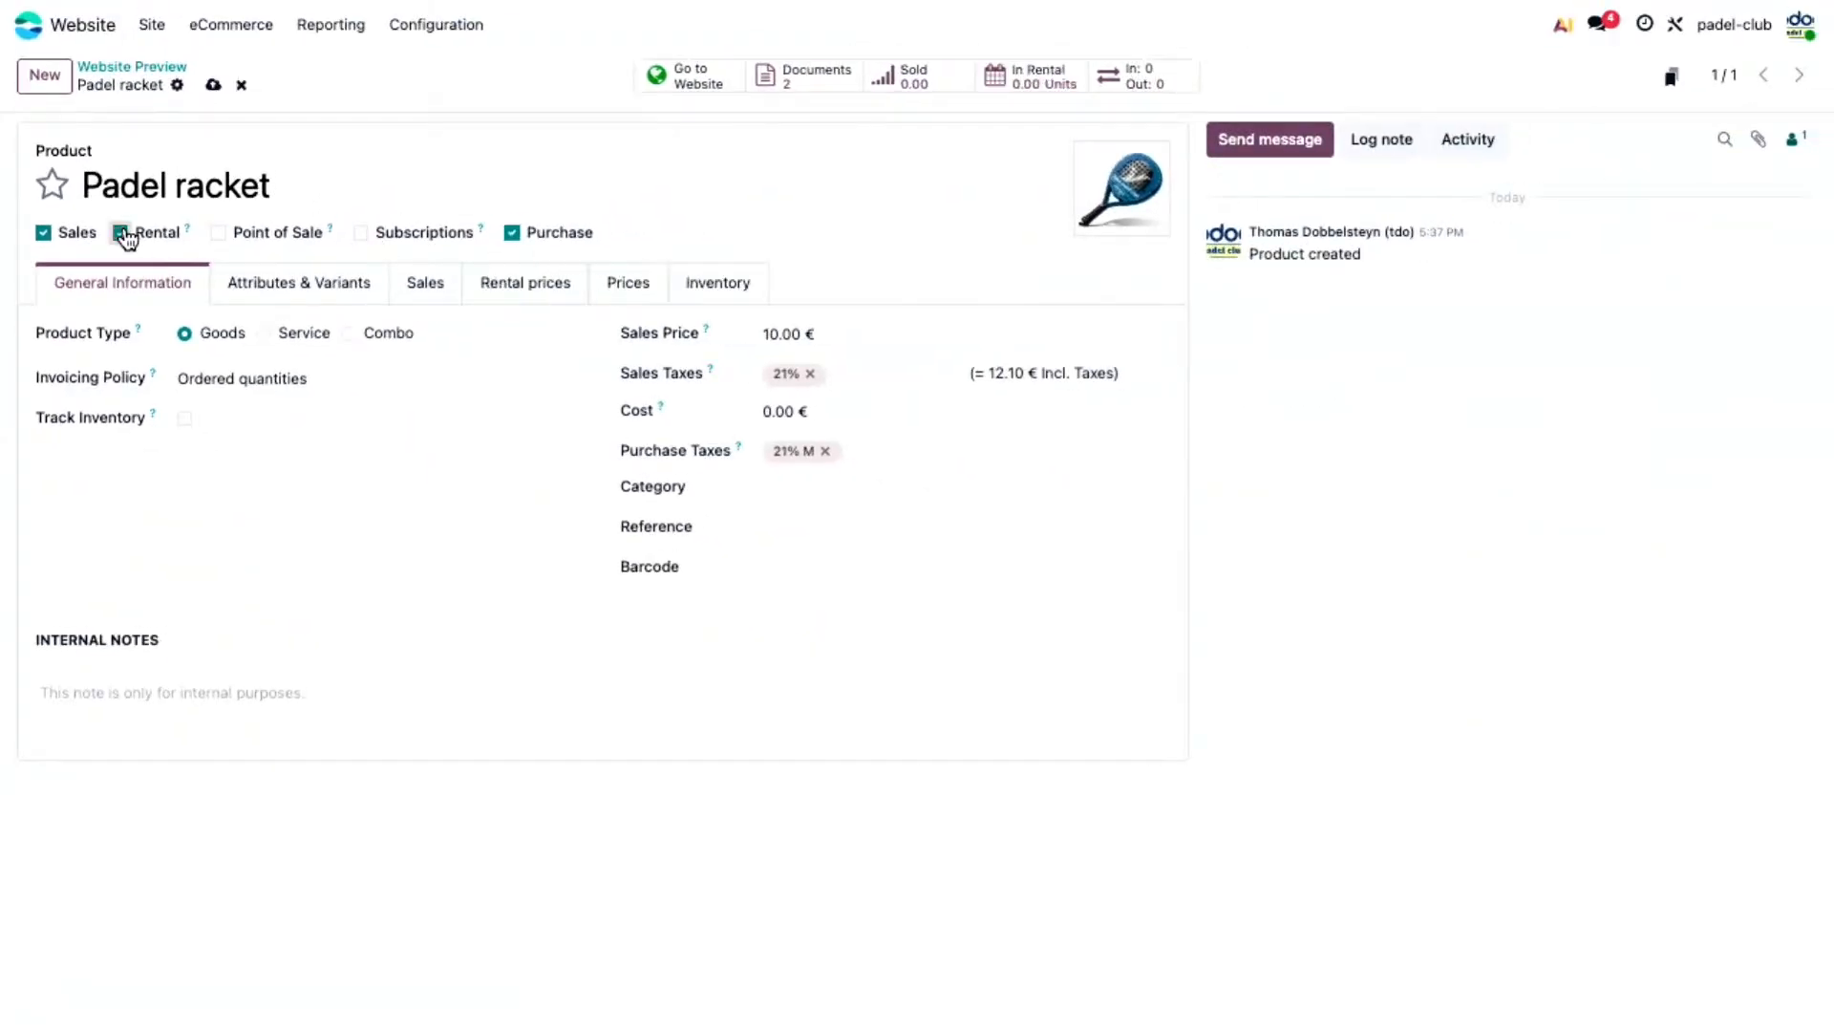
- Add a rental price of 10 € per 3 Hours to the Padel racket and save the product
click(533, 284)
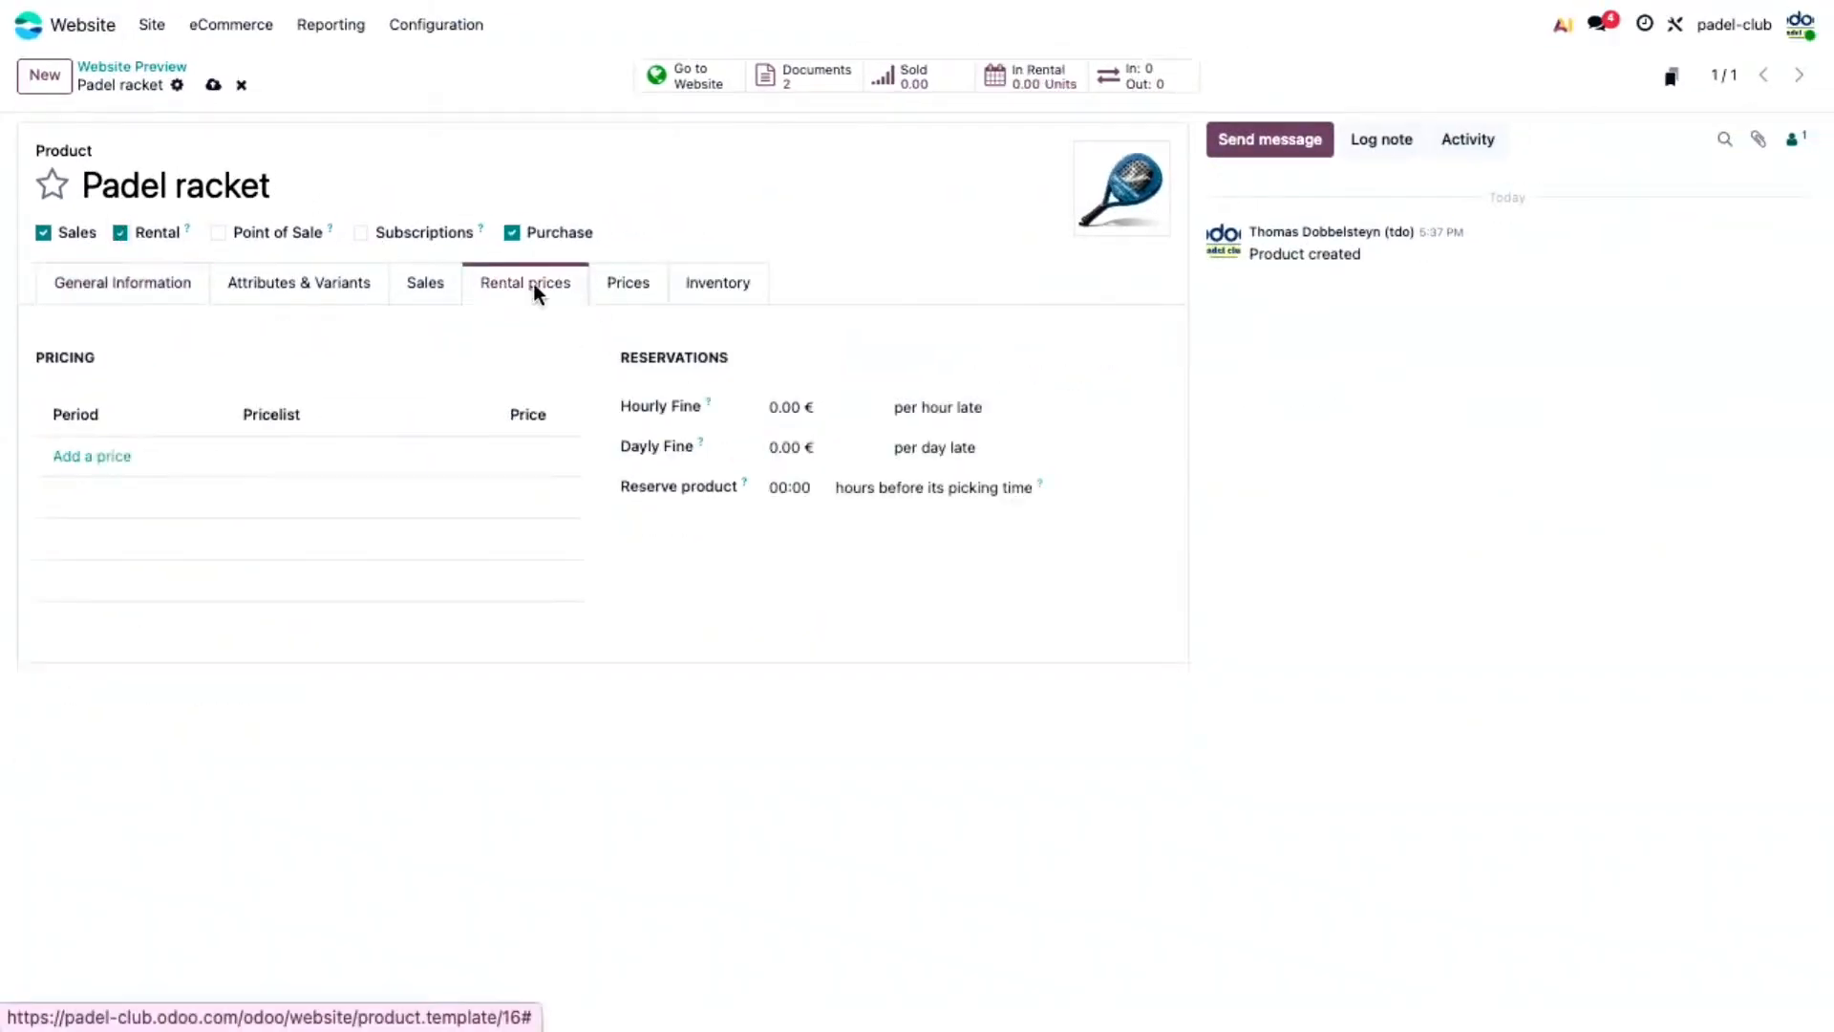
click(86, 460)
click(149, 456)
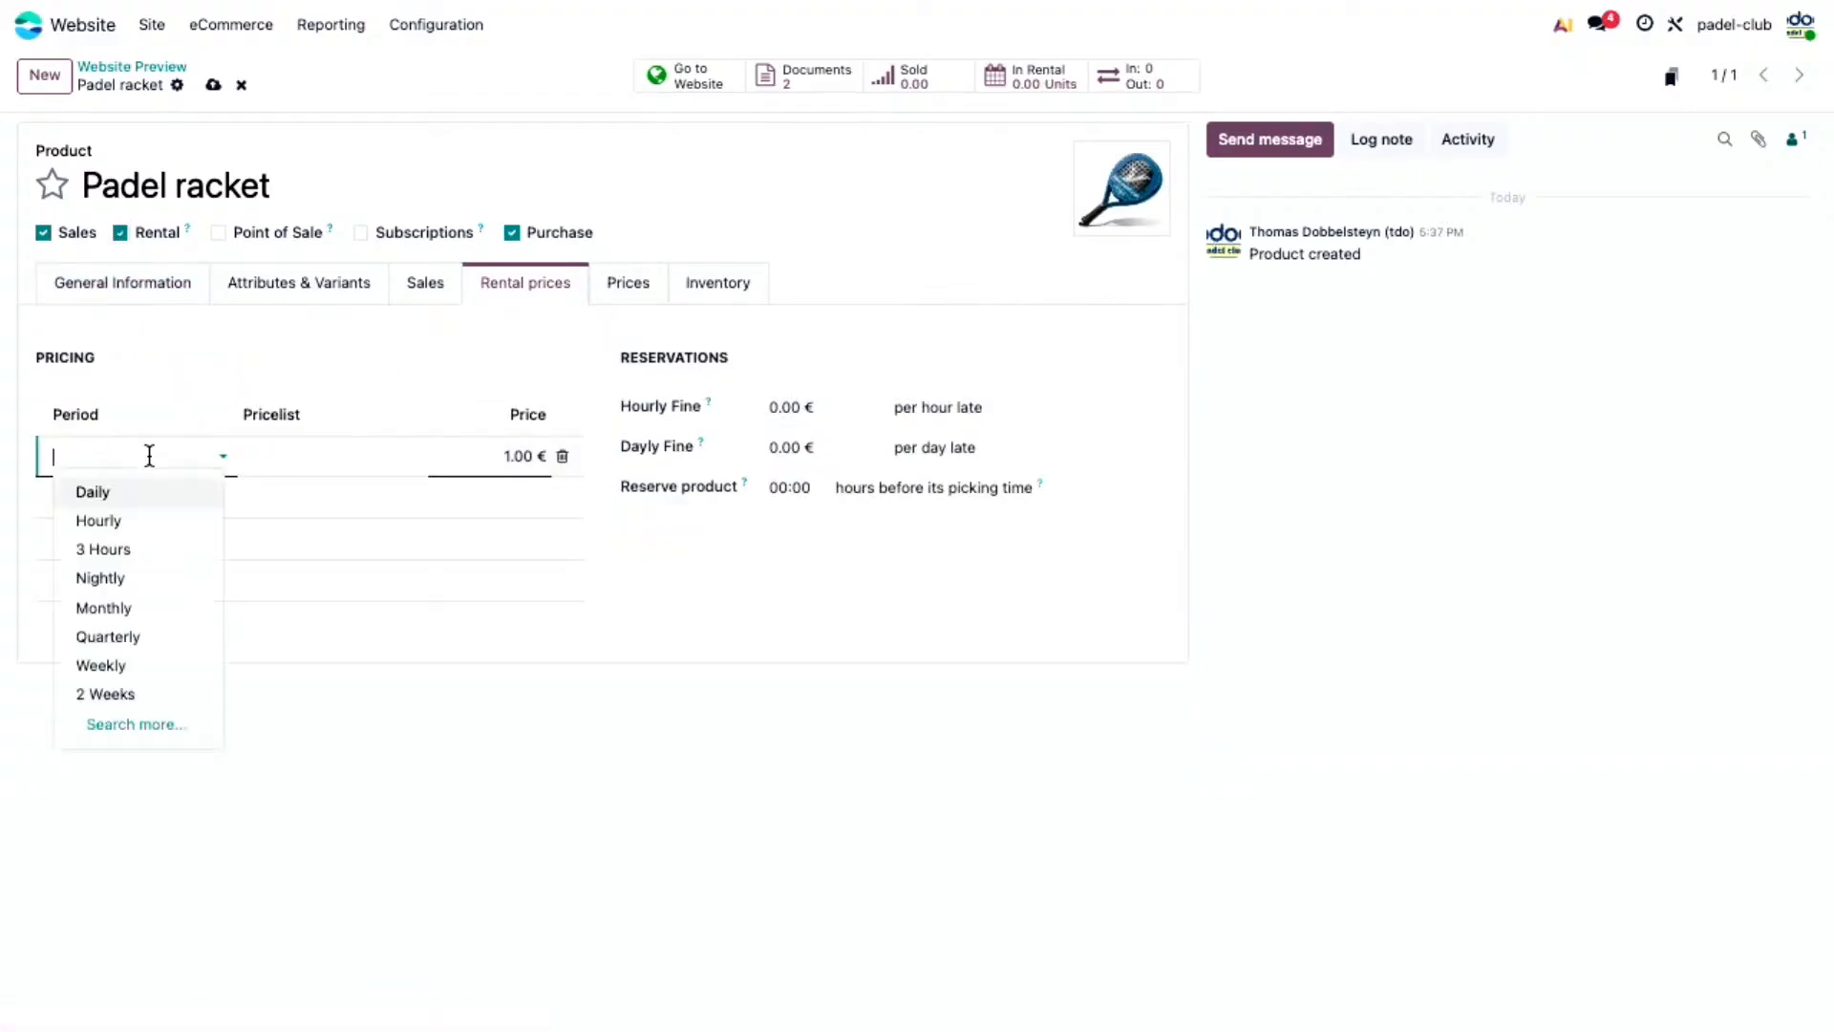
click(126, 546)
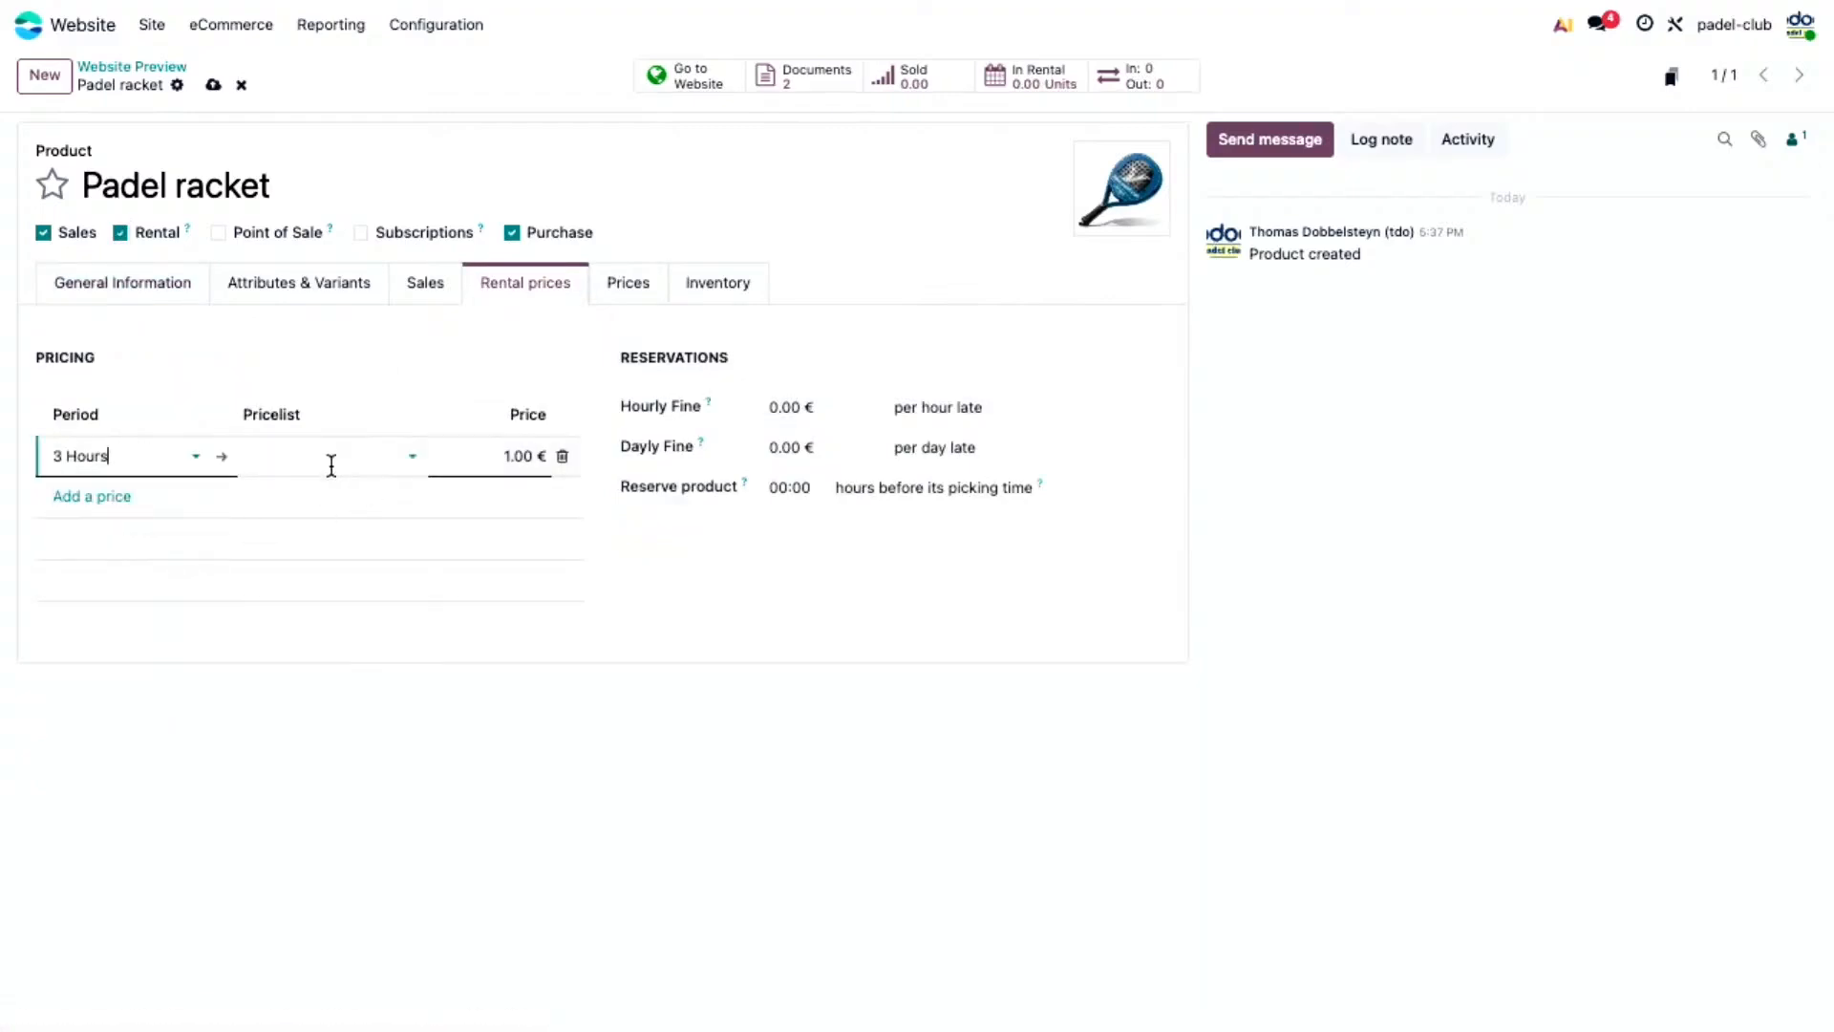
click(479, 458)
text(0)
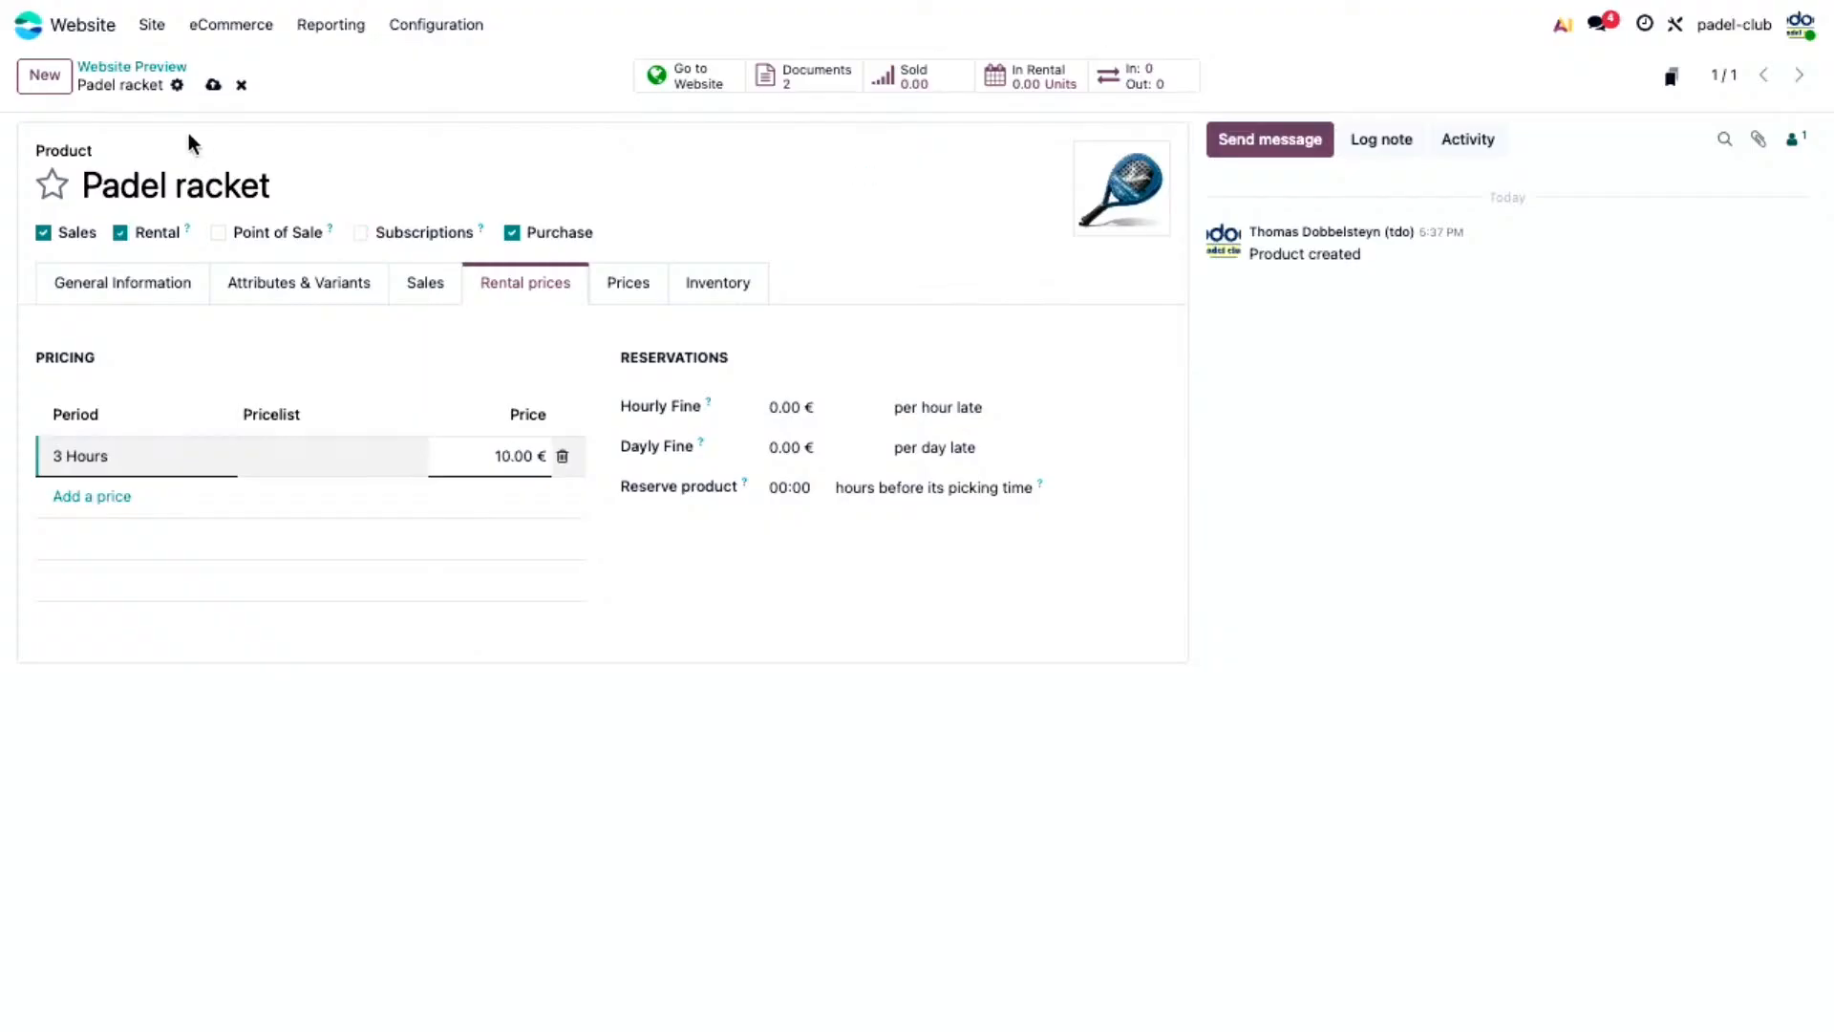
click(212, 85)
- Add one Padel racket to the cart from its shop page, keeping the proposed rental period, and open the order summary
click(685, 84)
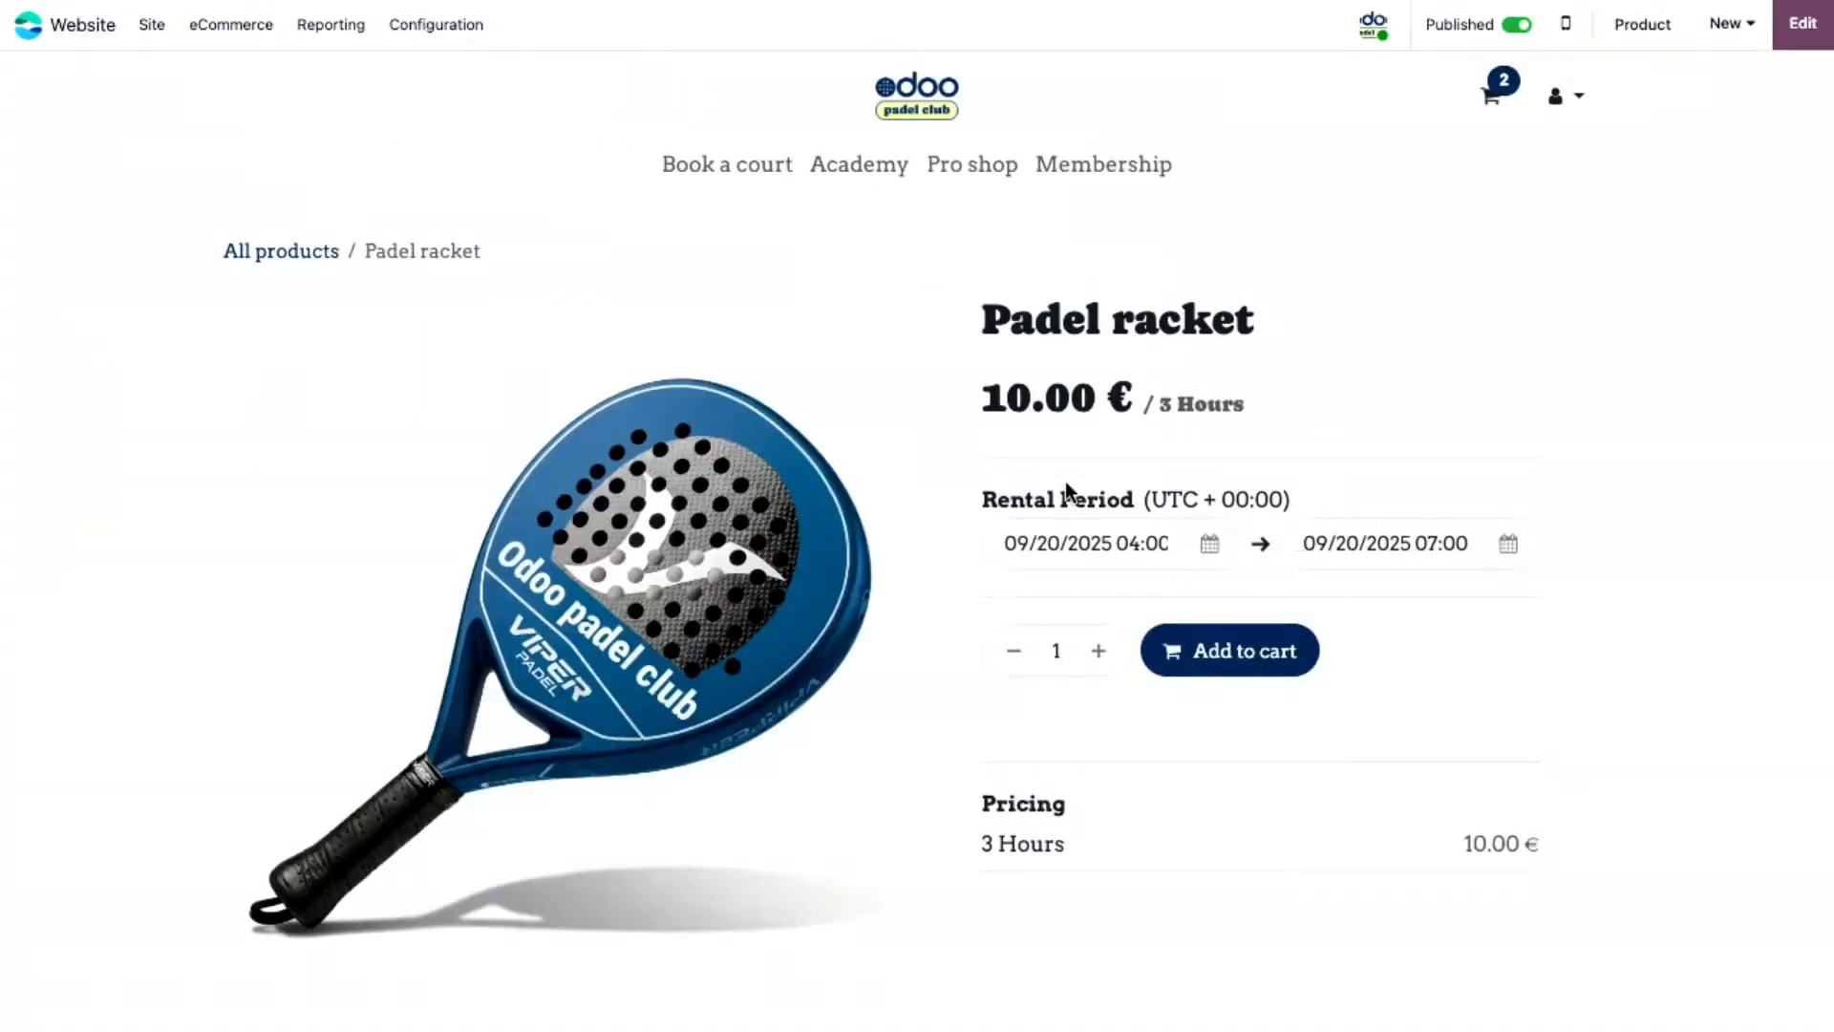
click(1051, 539)
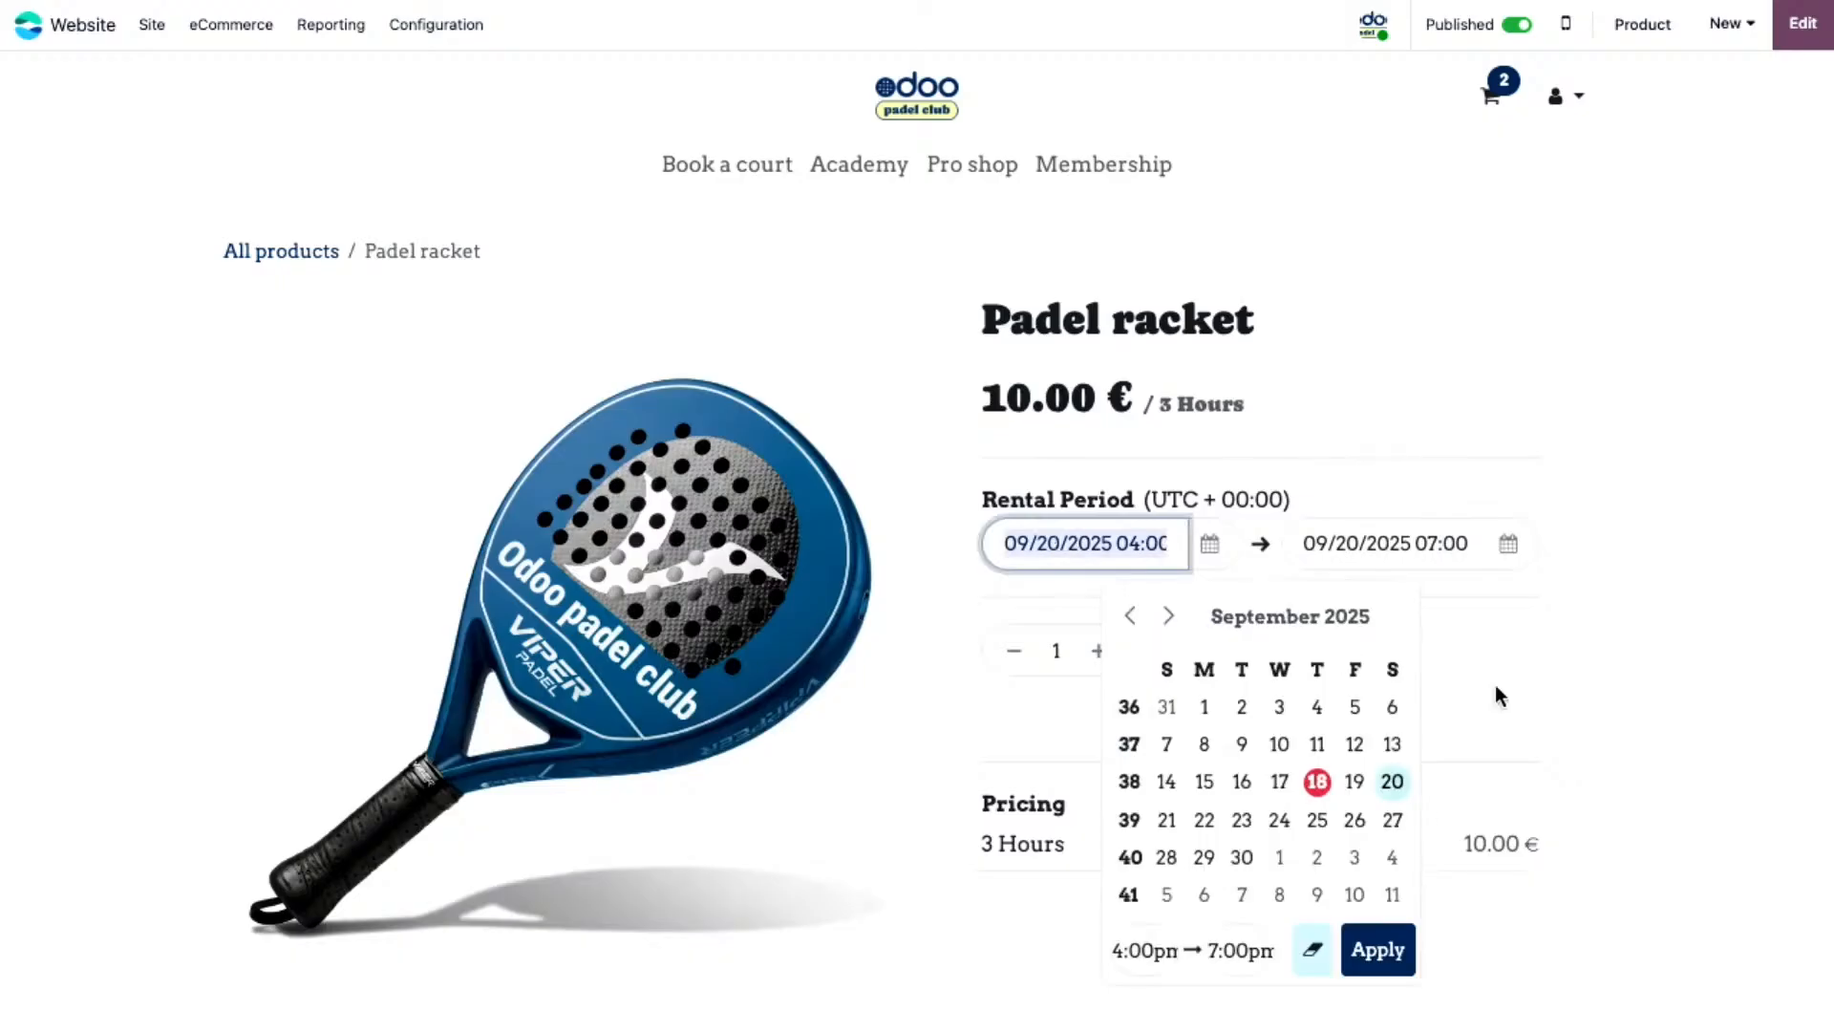
click(1423, 816)
click(1242, 659)
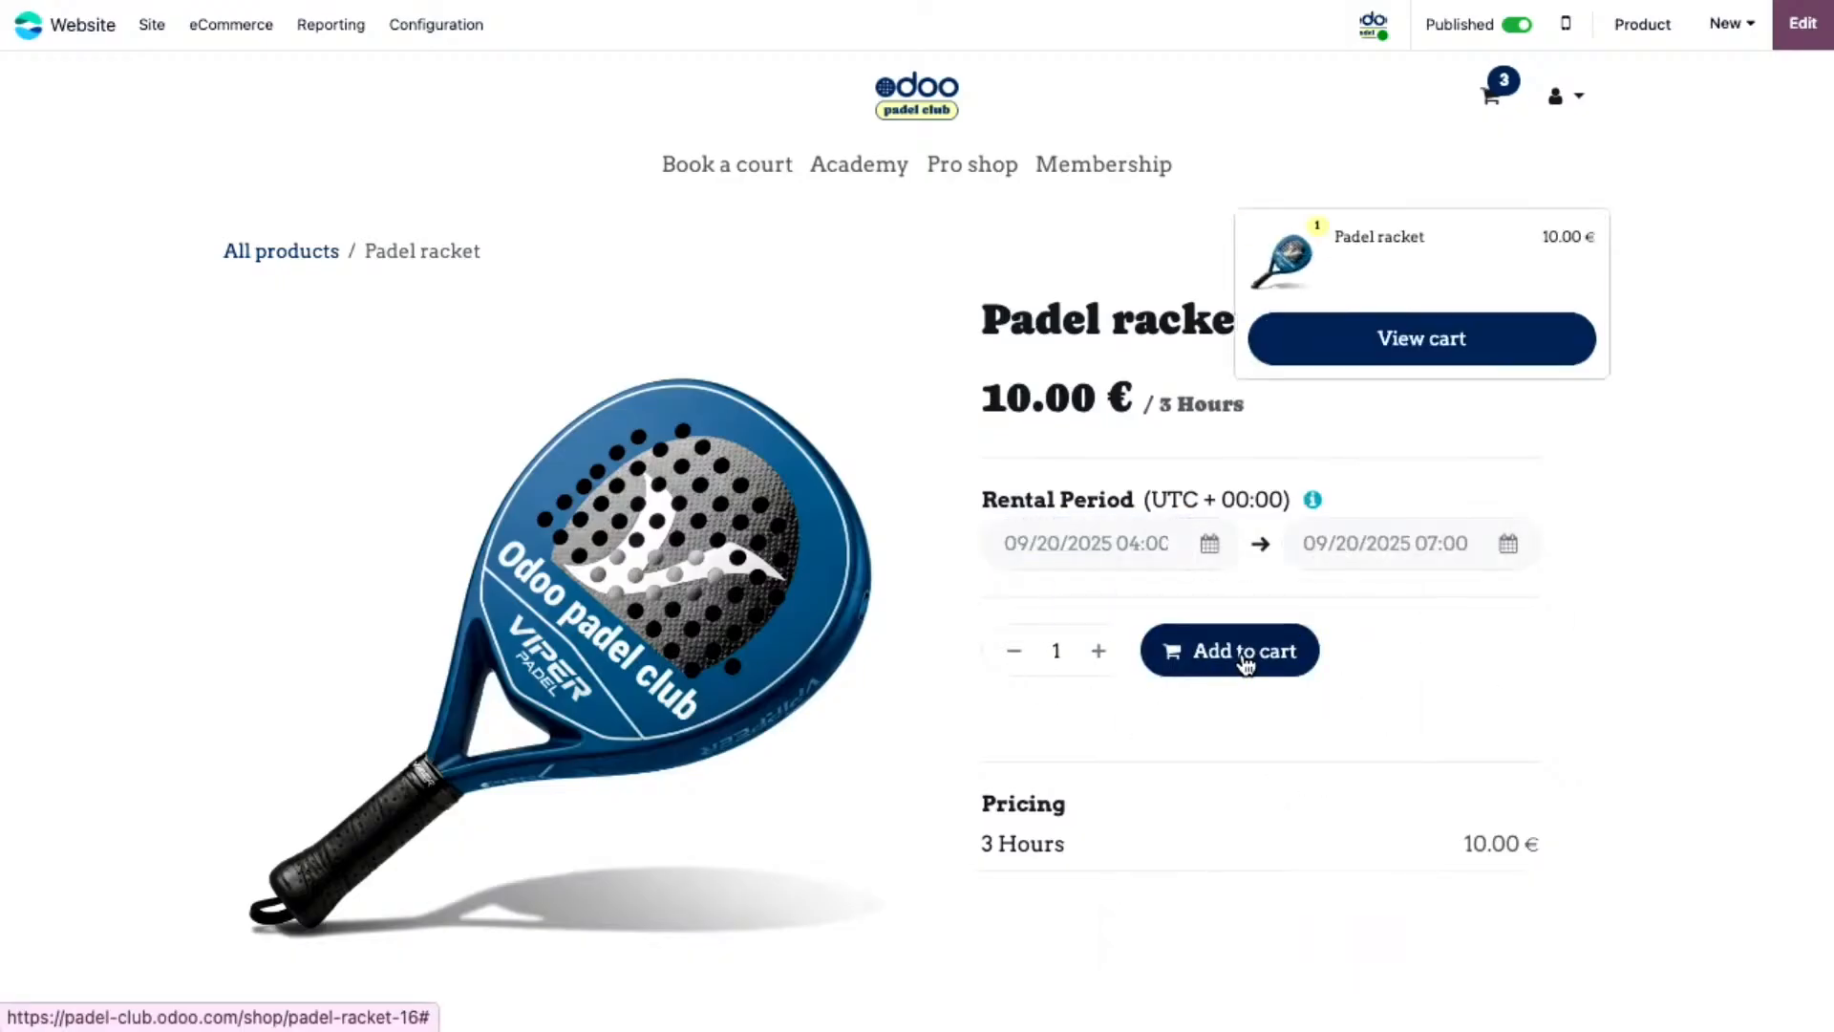
click(1495, 105)
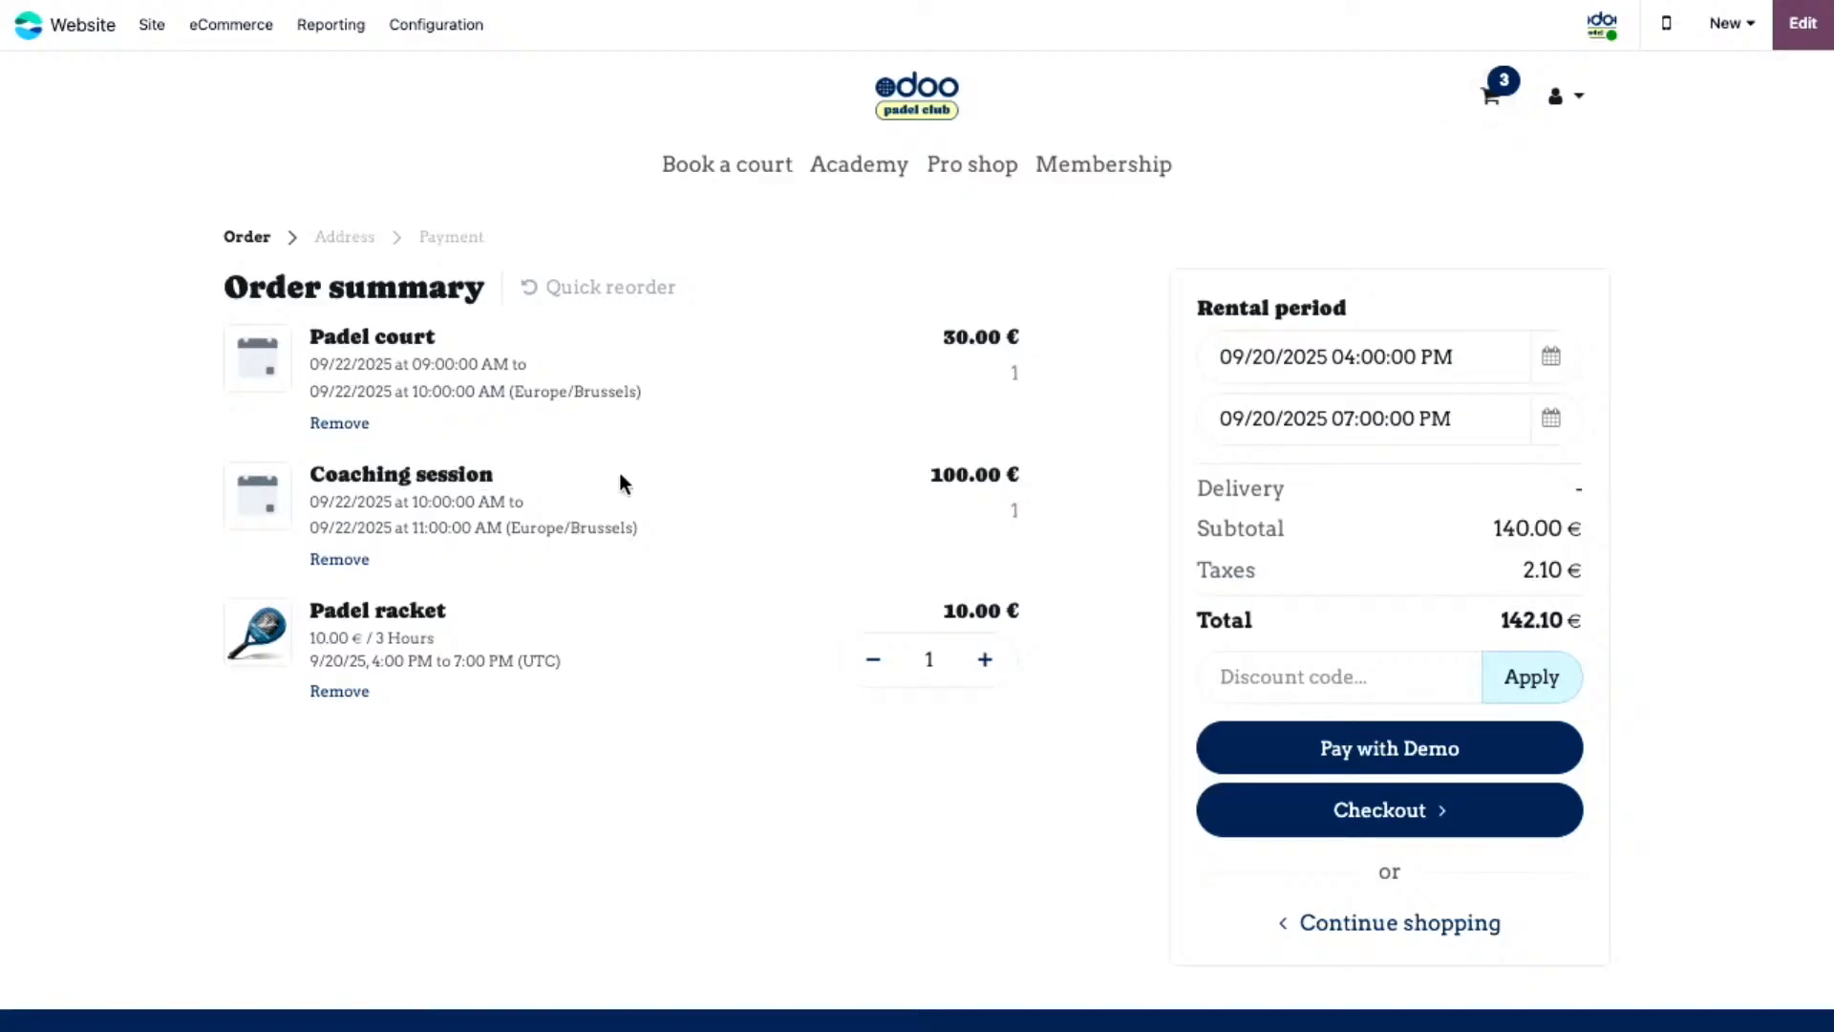
scroll(728, 502, down, 1)
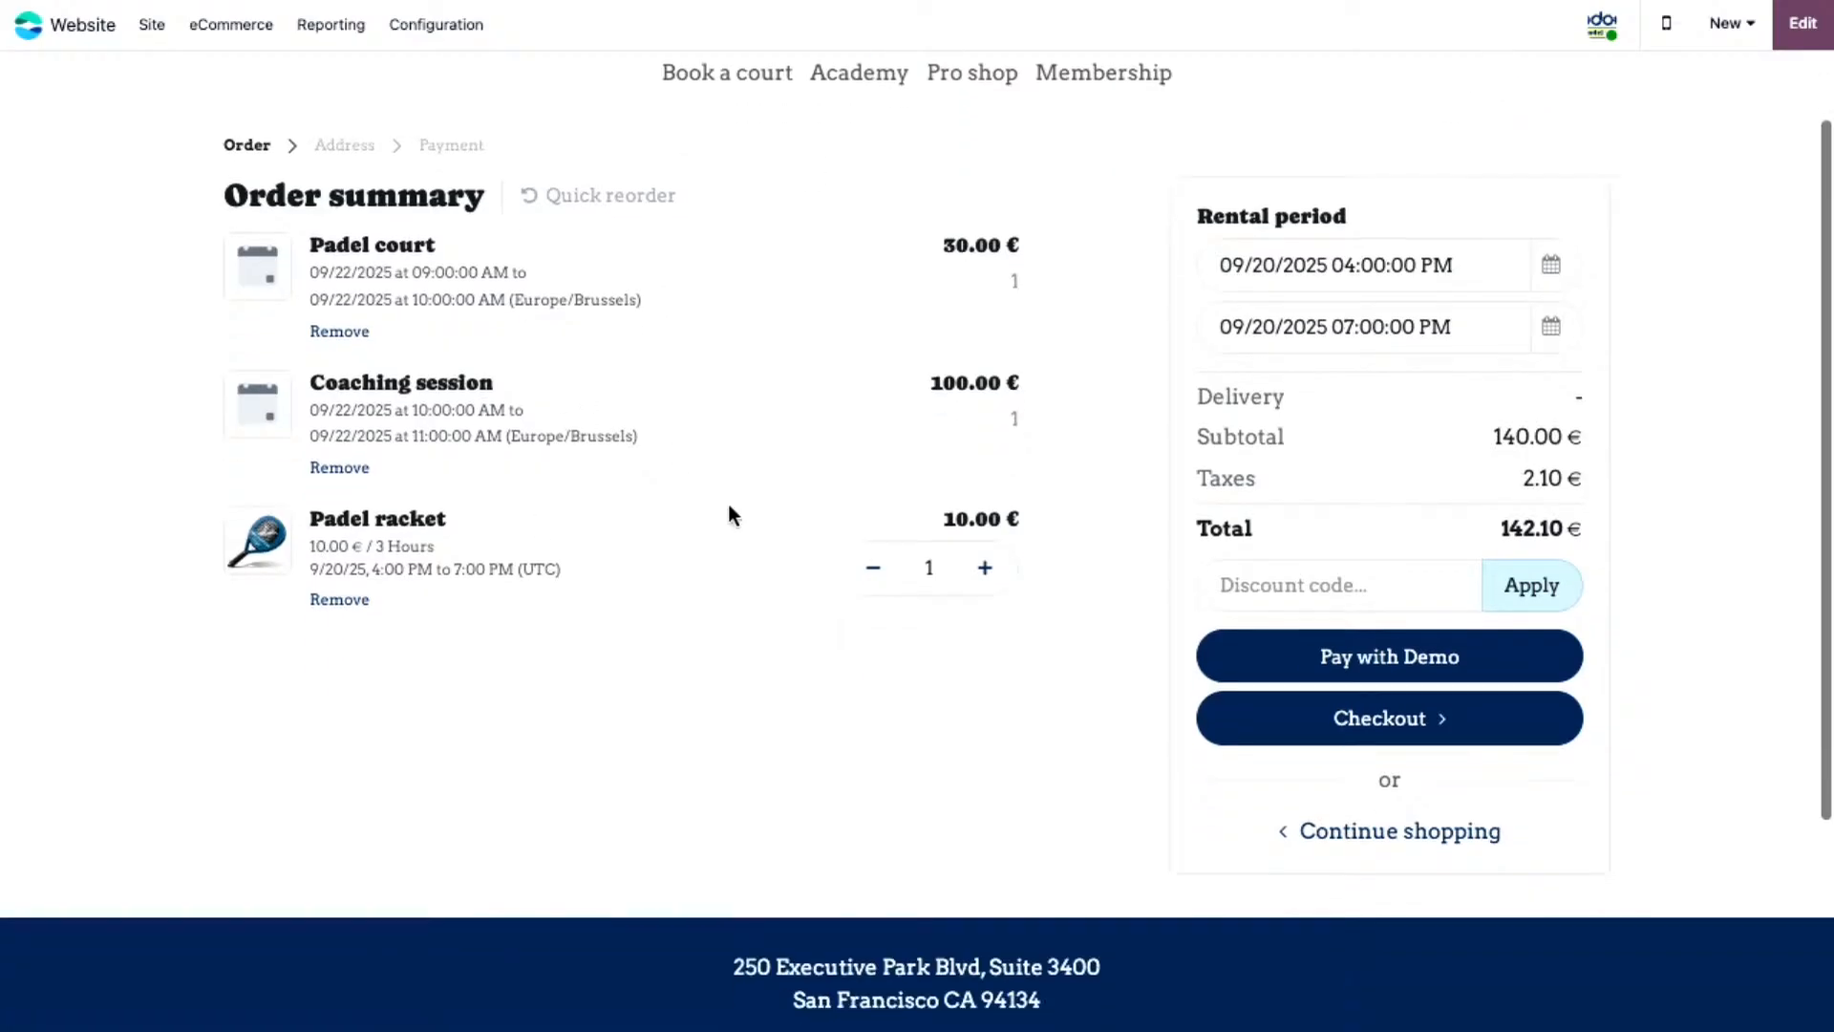
- Start the checkout and fill in the customer's street, city and zip code in the address form
click(1310, 726)
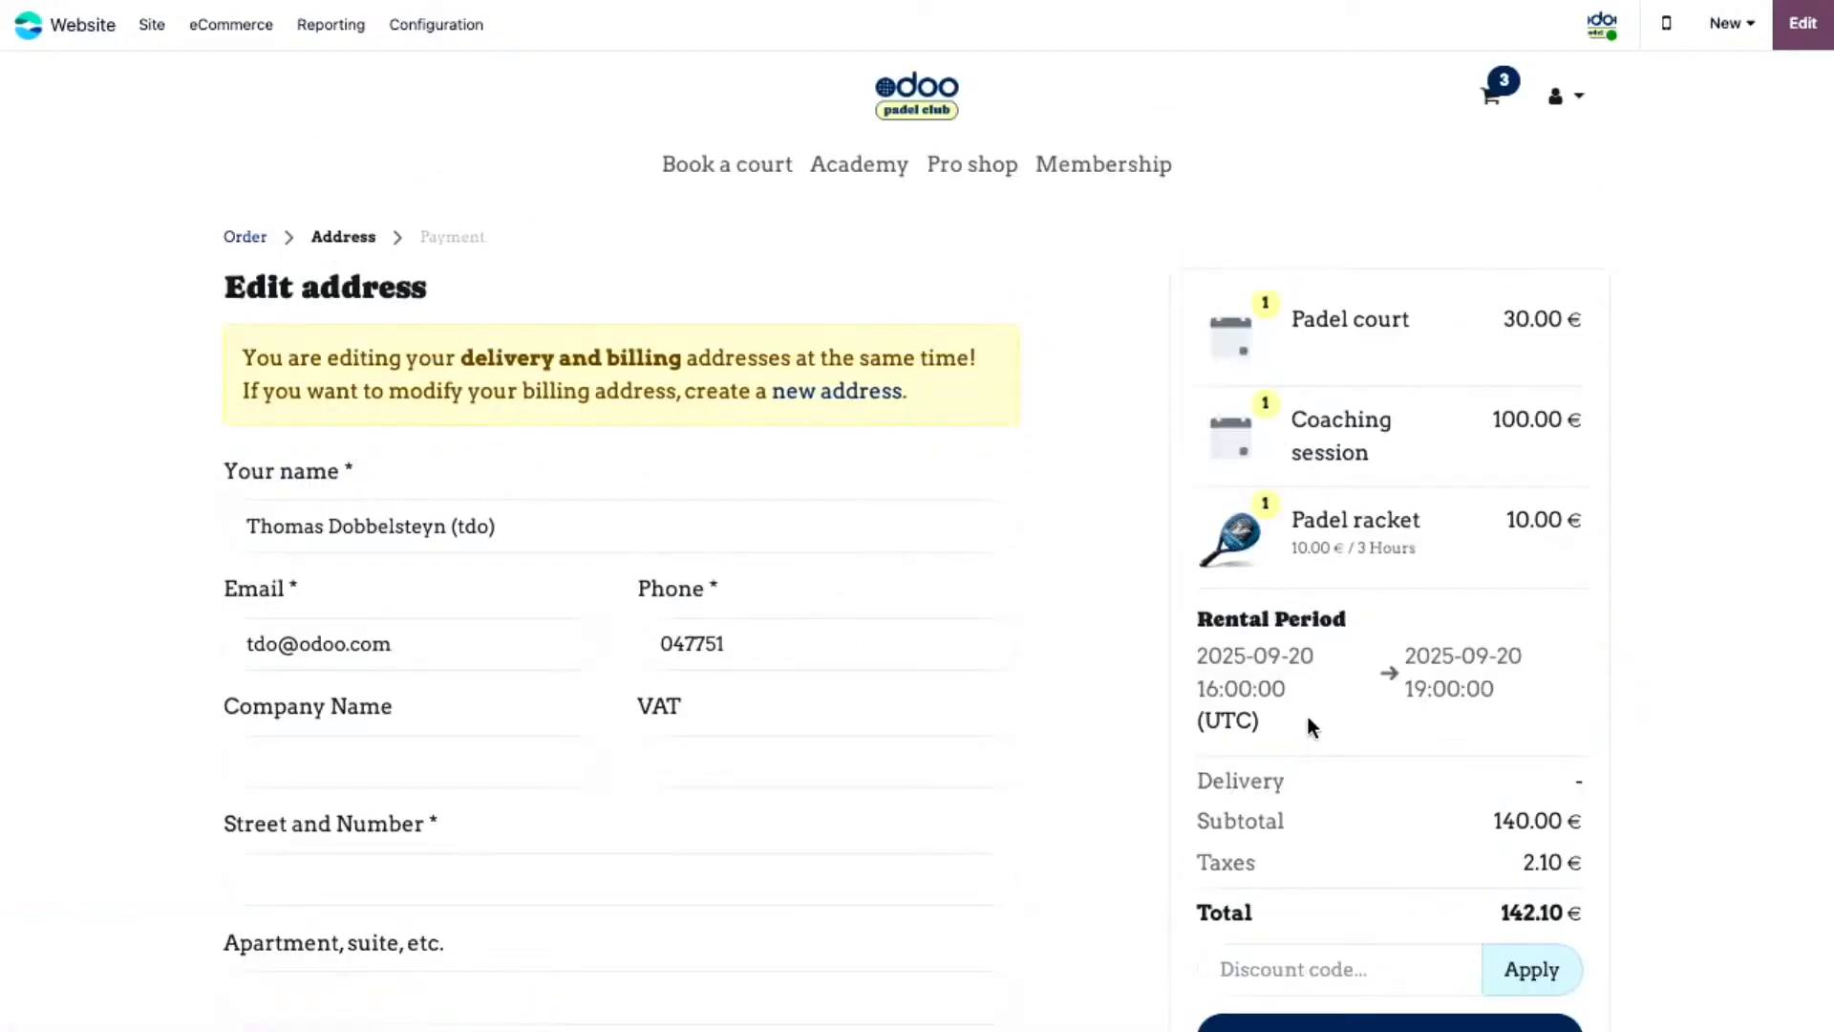
scroll(1056, 578, down, 3)
scroll(1056, 581, down, 1)
scroll(1056, 581, up, 2)
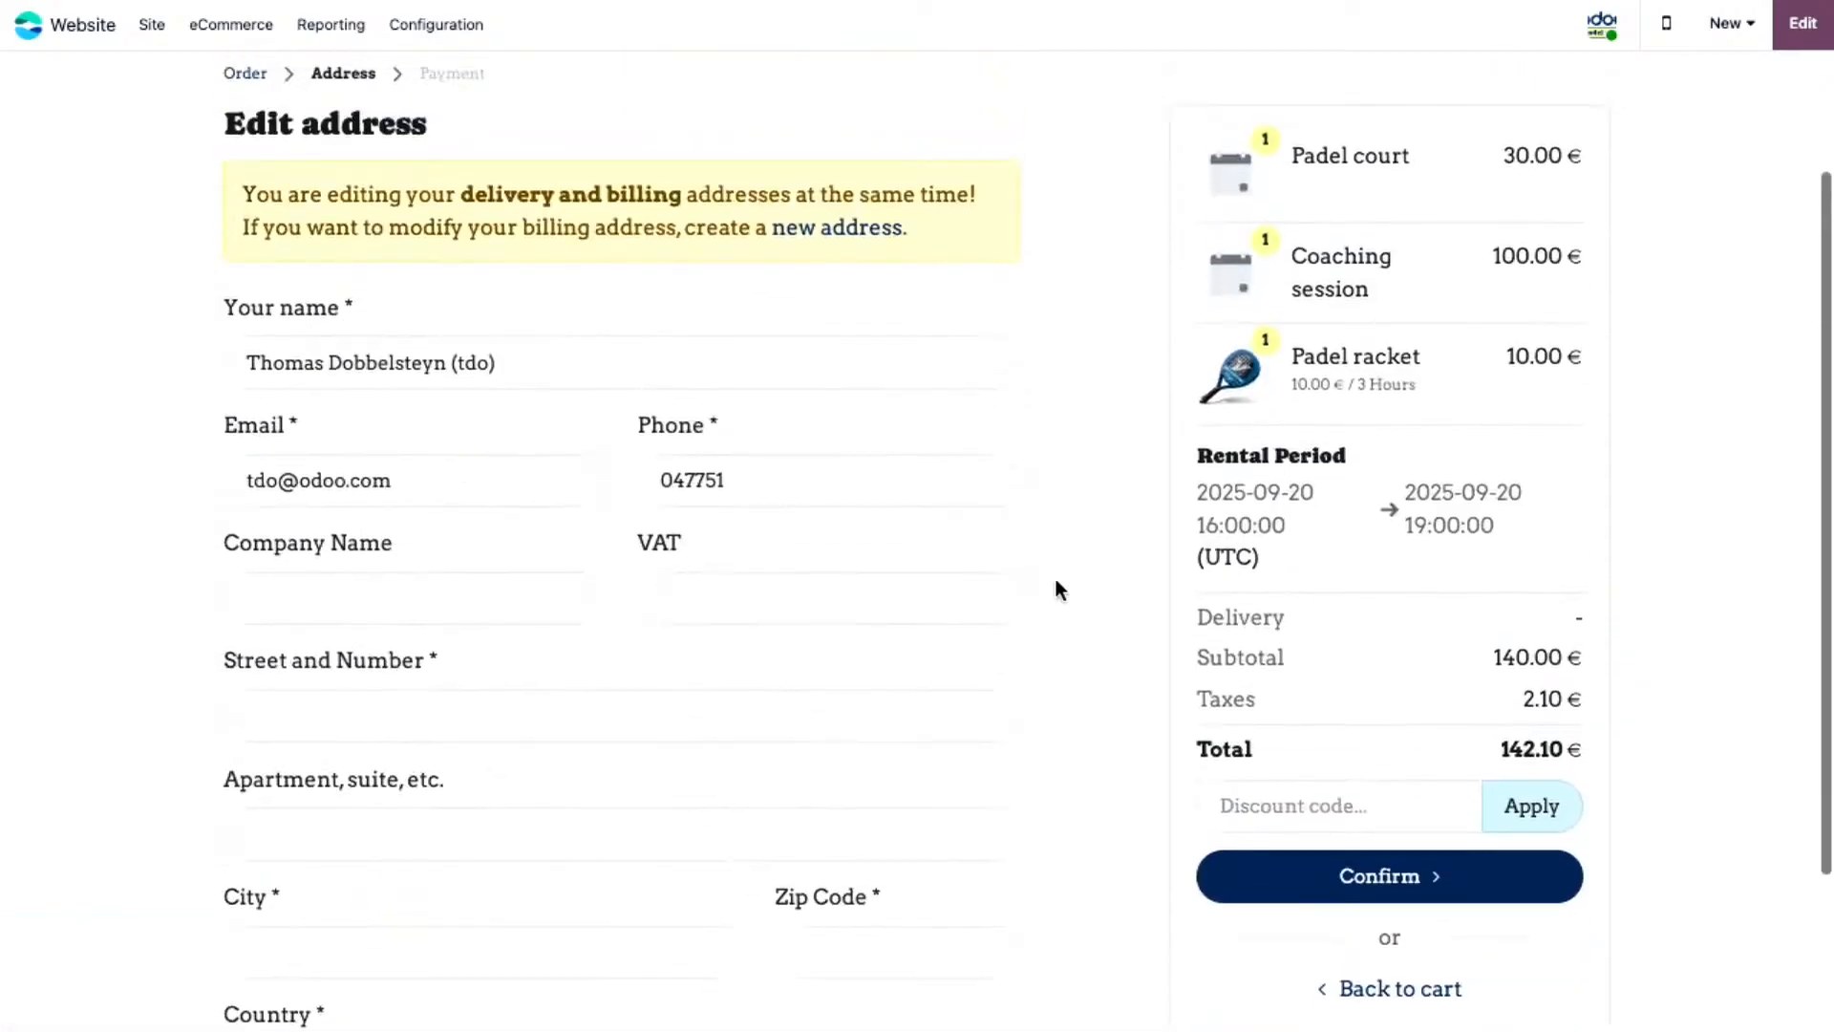
scroll(1056, 581, down, 1)
click(405, 585)
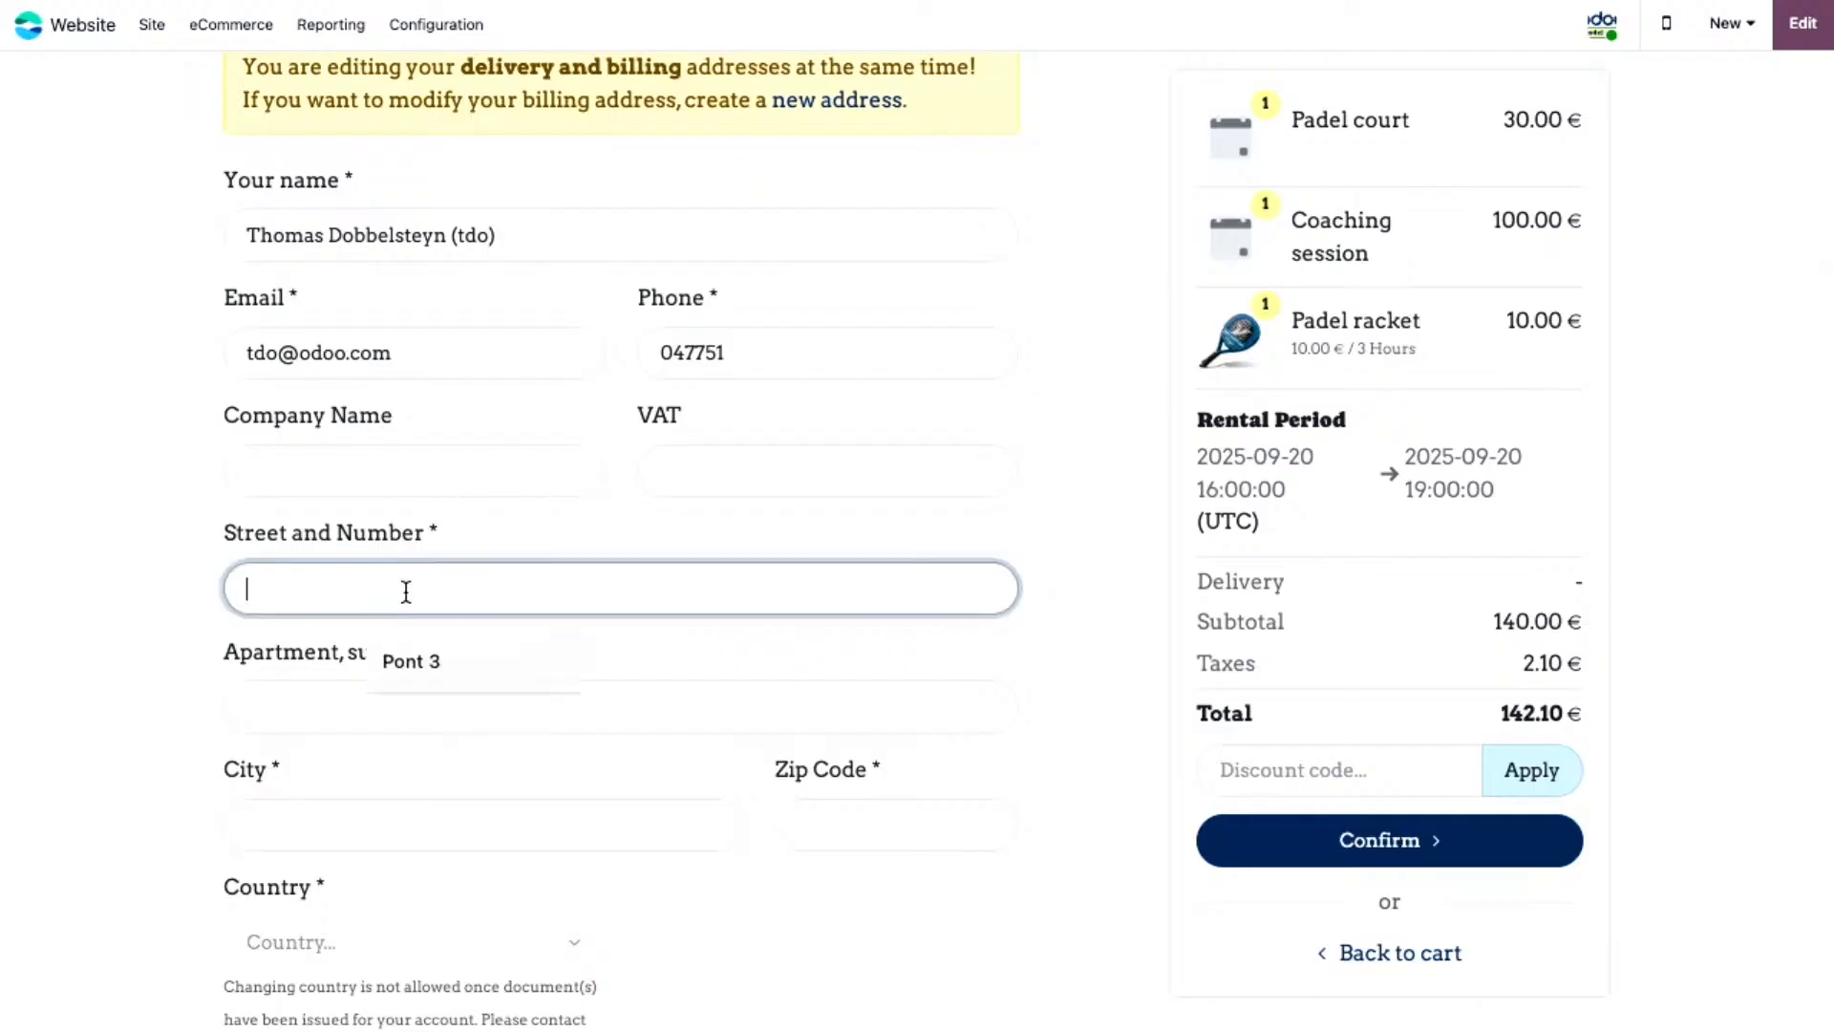
click(428, 659)
click(377, 691)
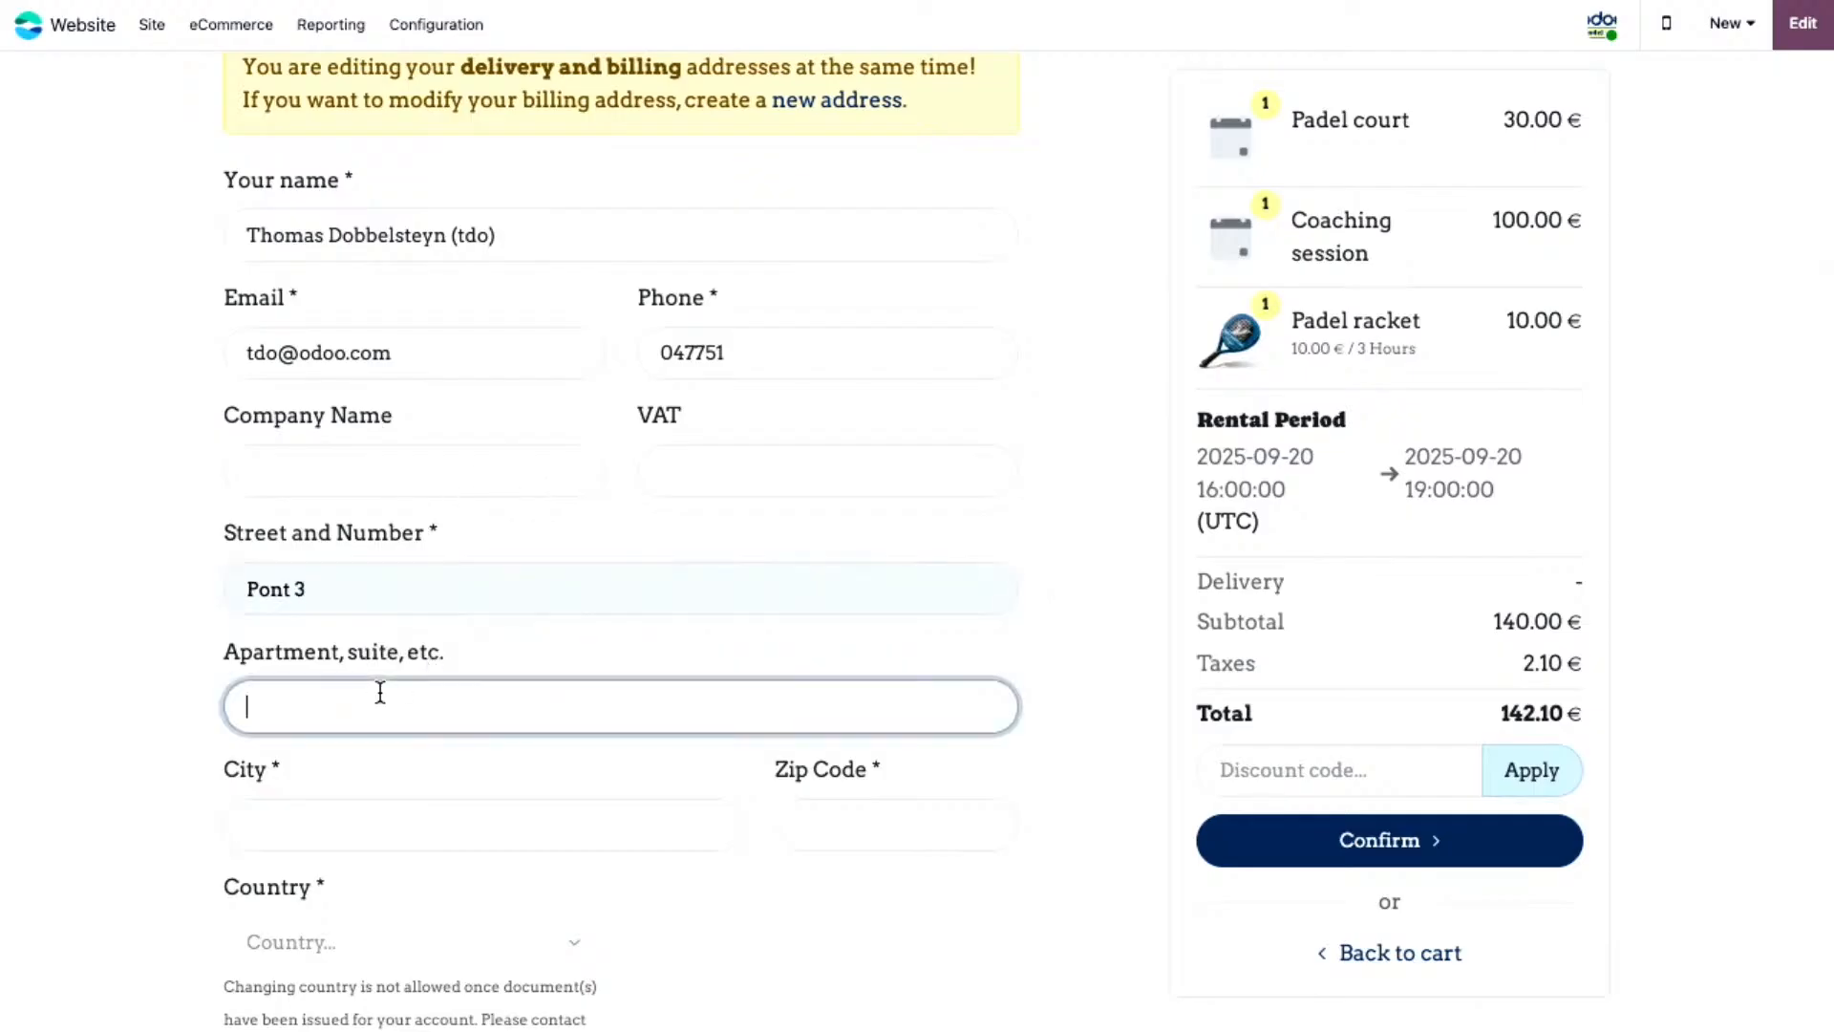
click(347, 814)
text(B)
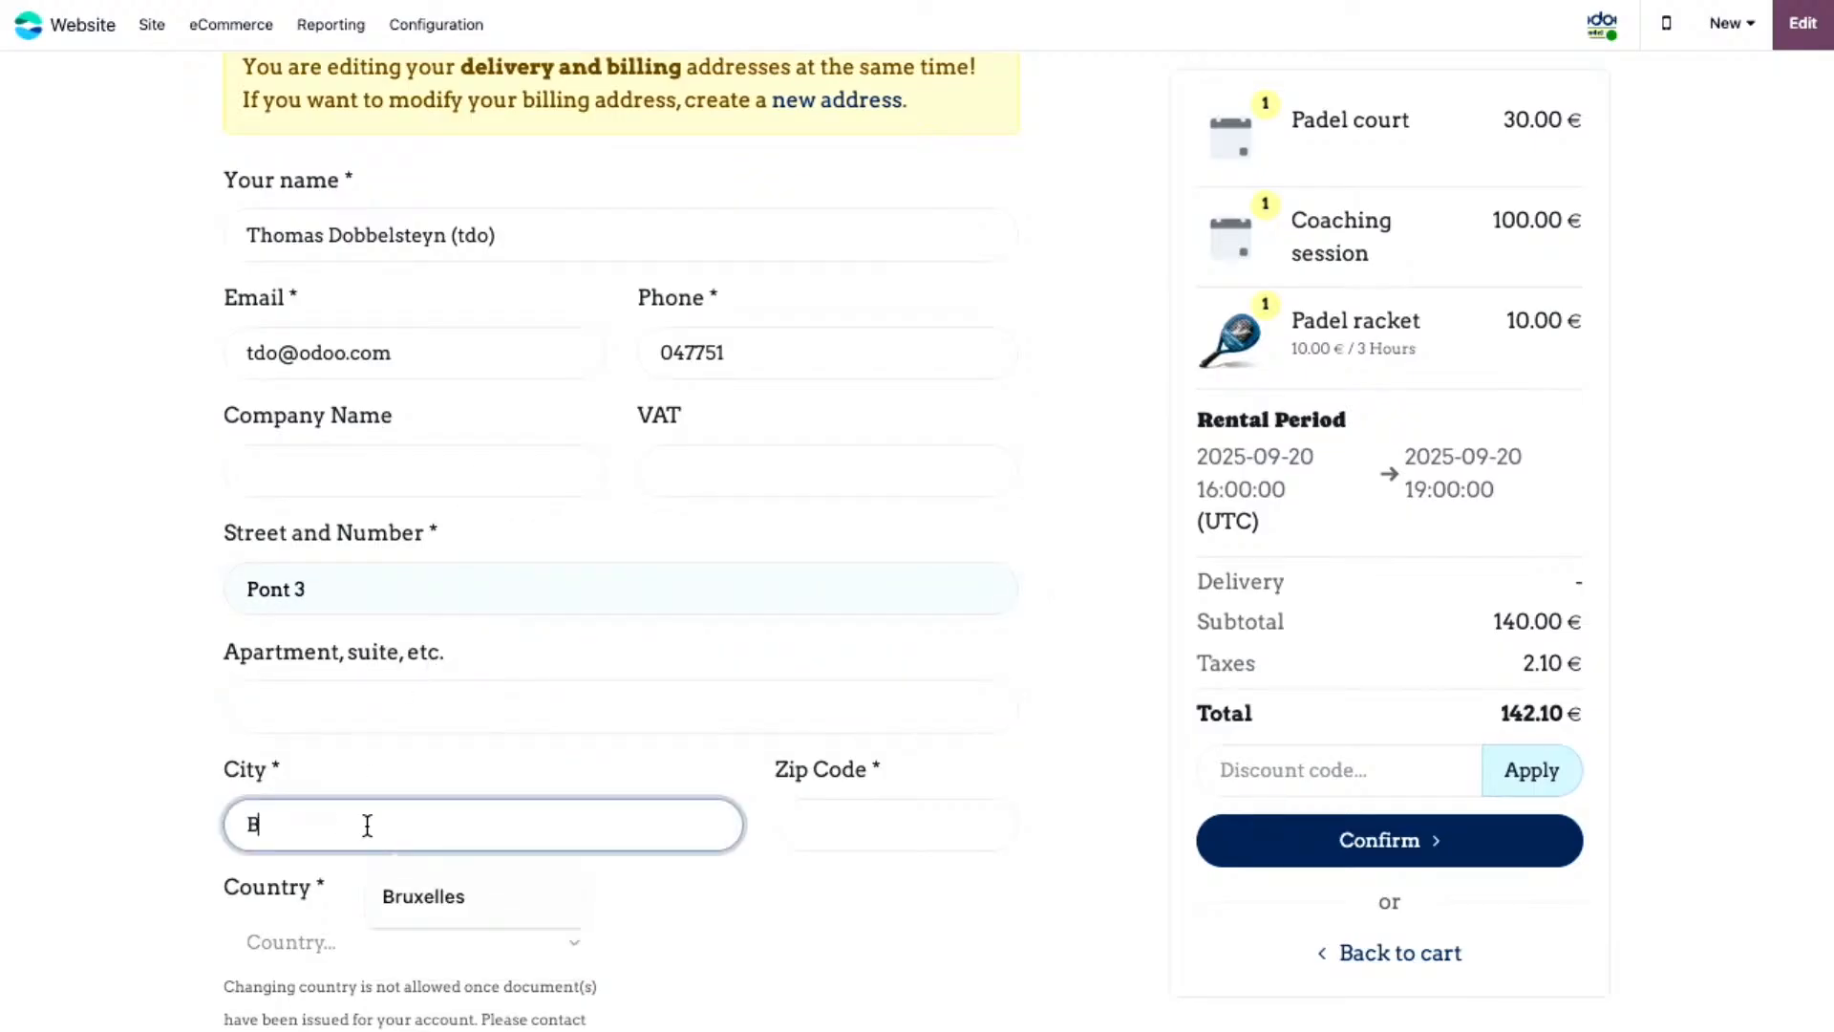
click(450, 896)
click(909, 823)
click(925, 892)
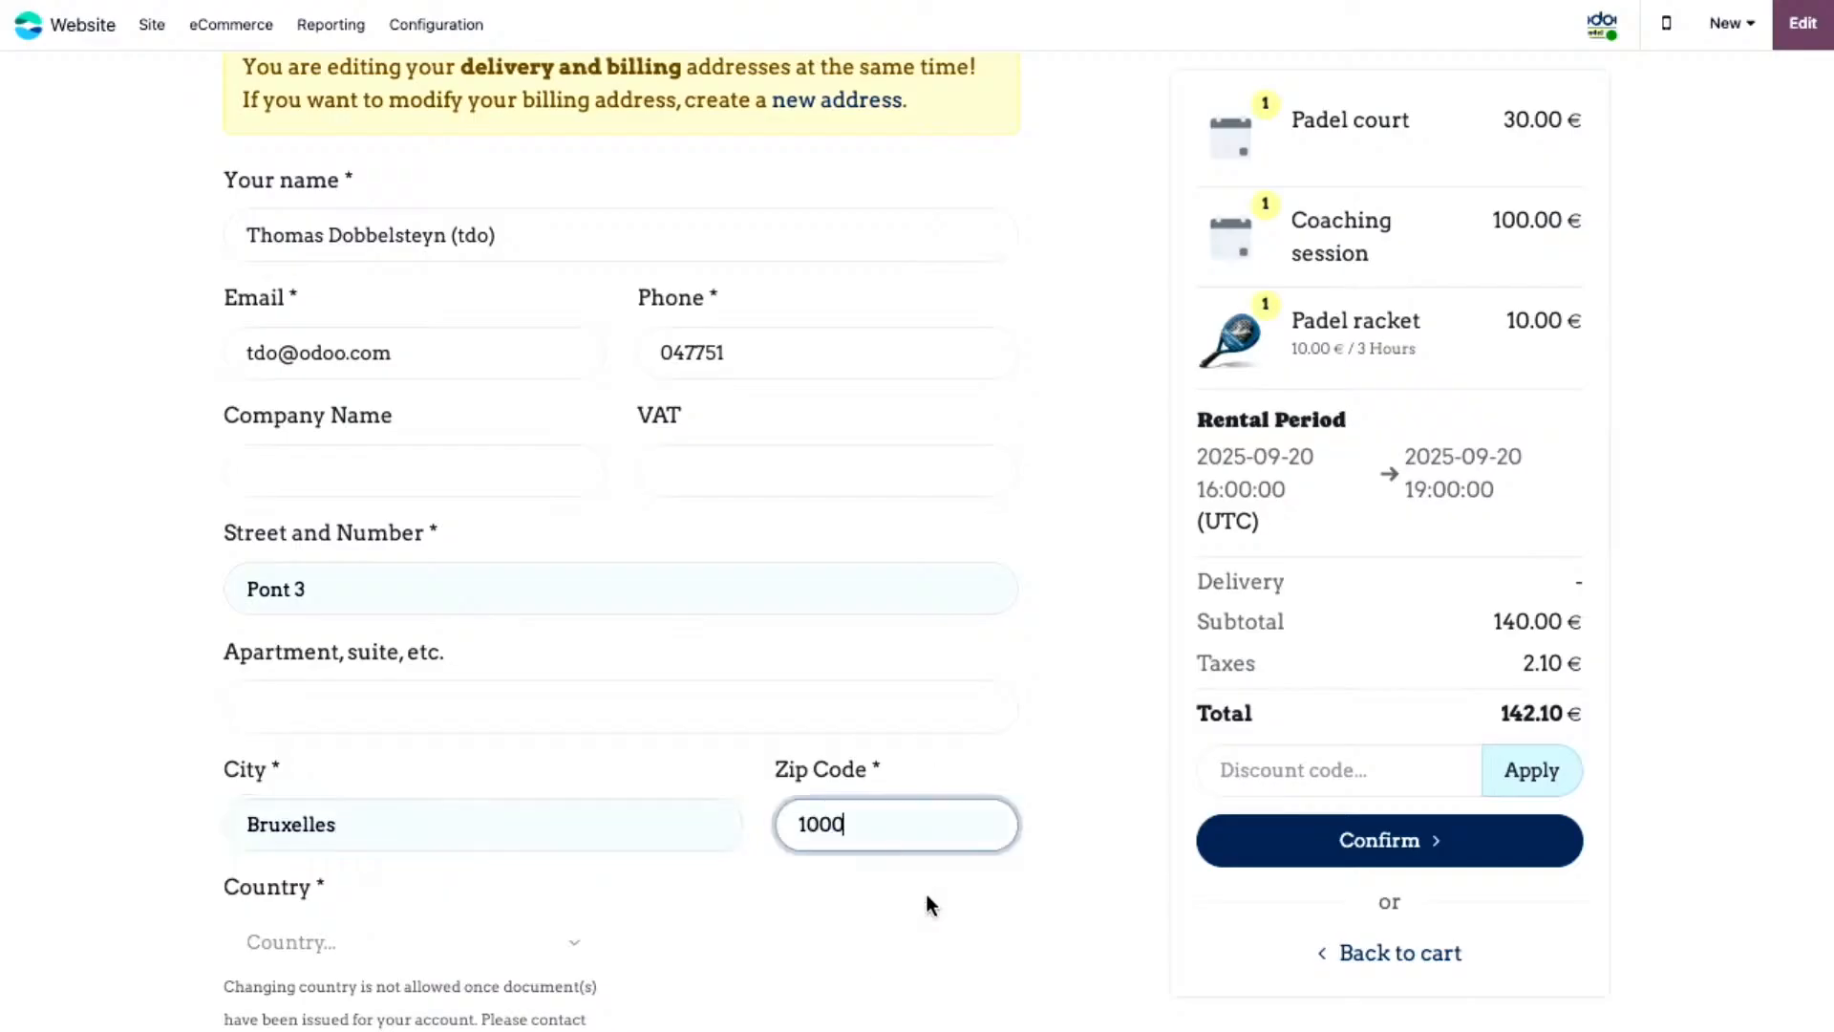
- Try to confirm the checkout address without a country, review the required fields and return to the order summary
scroll(581, 925, down, 1)
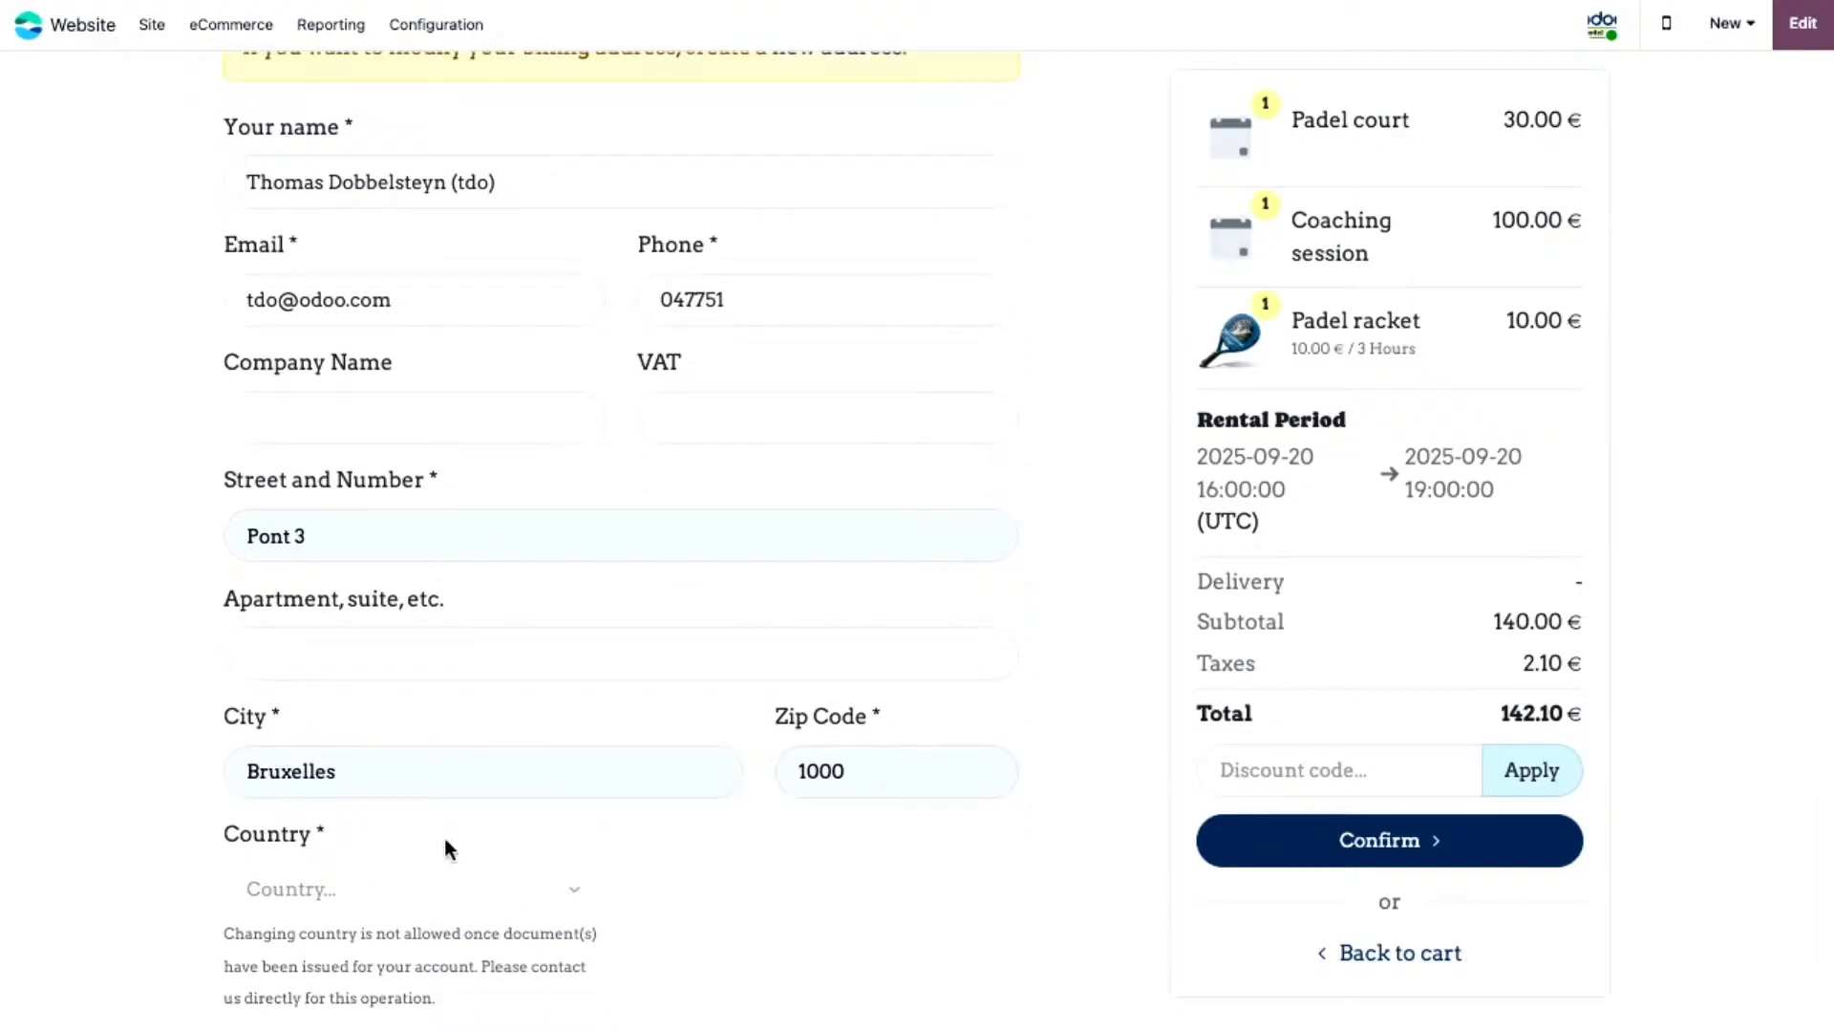
scroll(61, 579, up, 4)
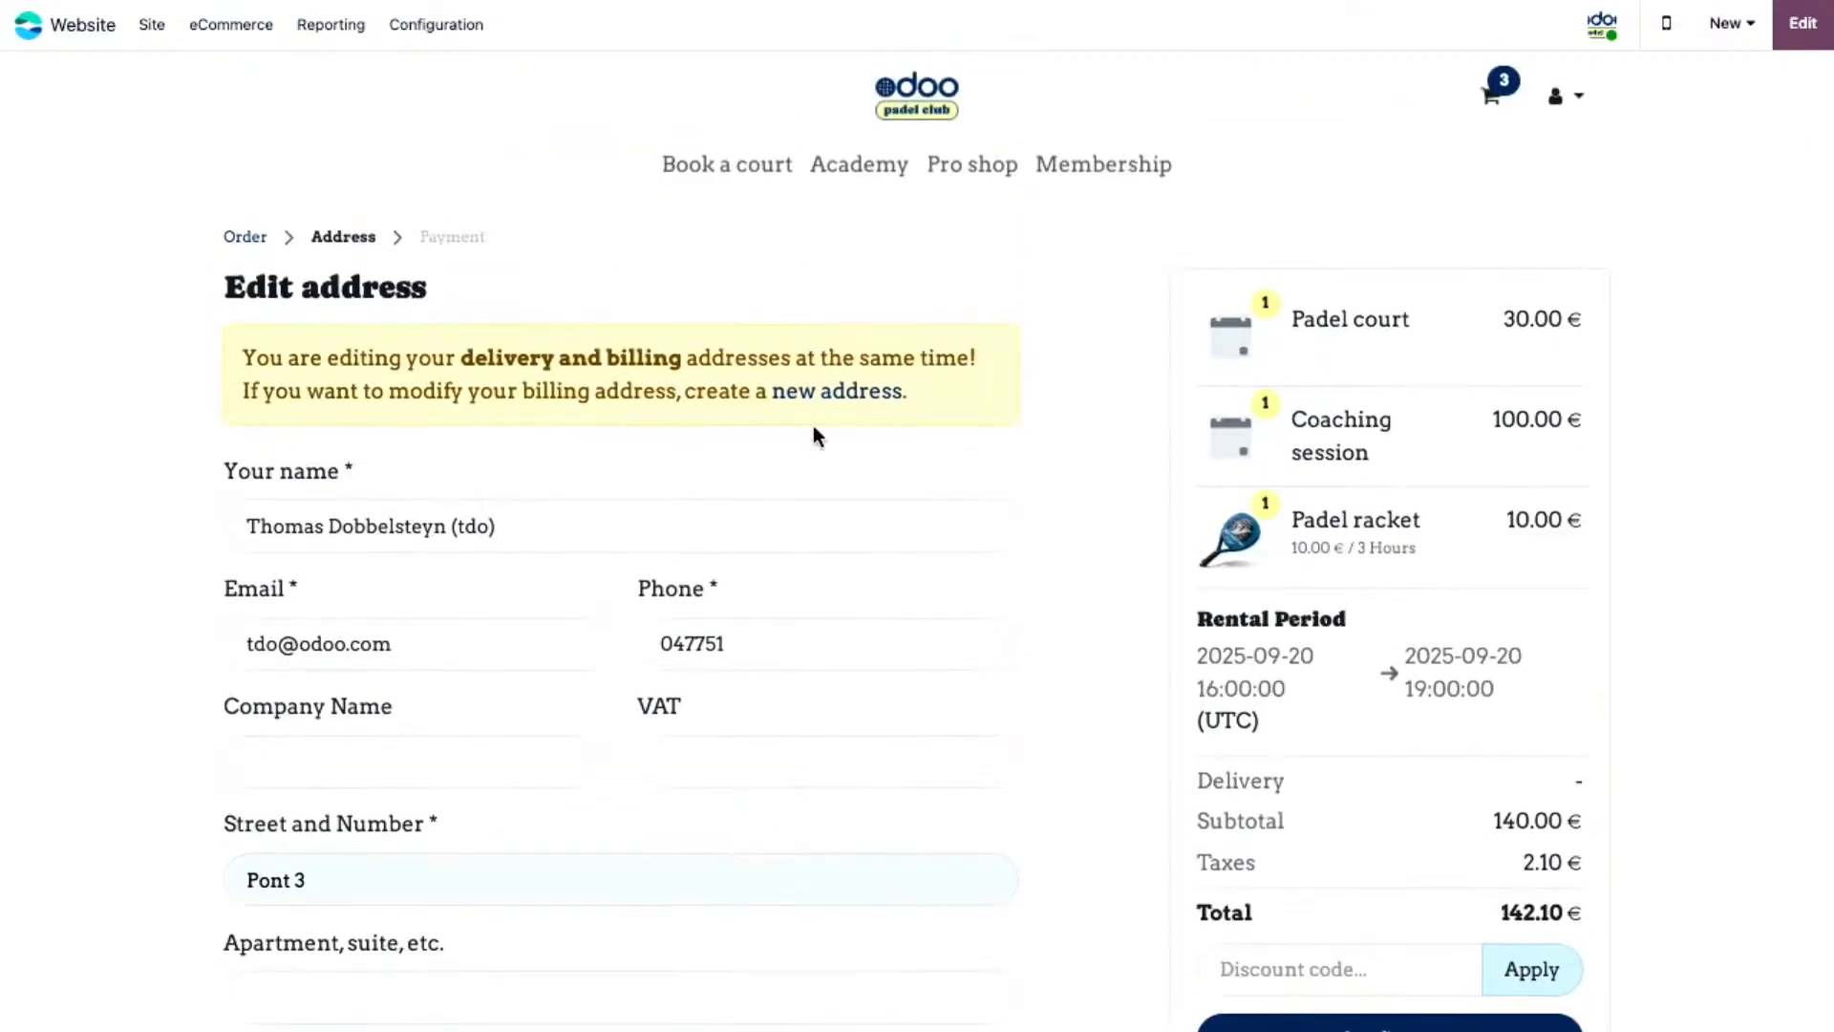
scroll(813, 430, down, 3)
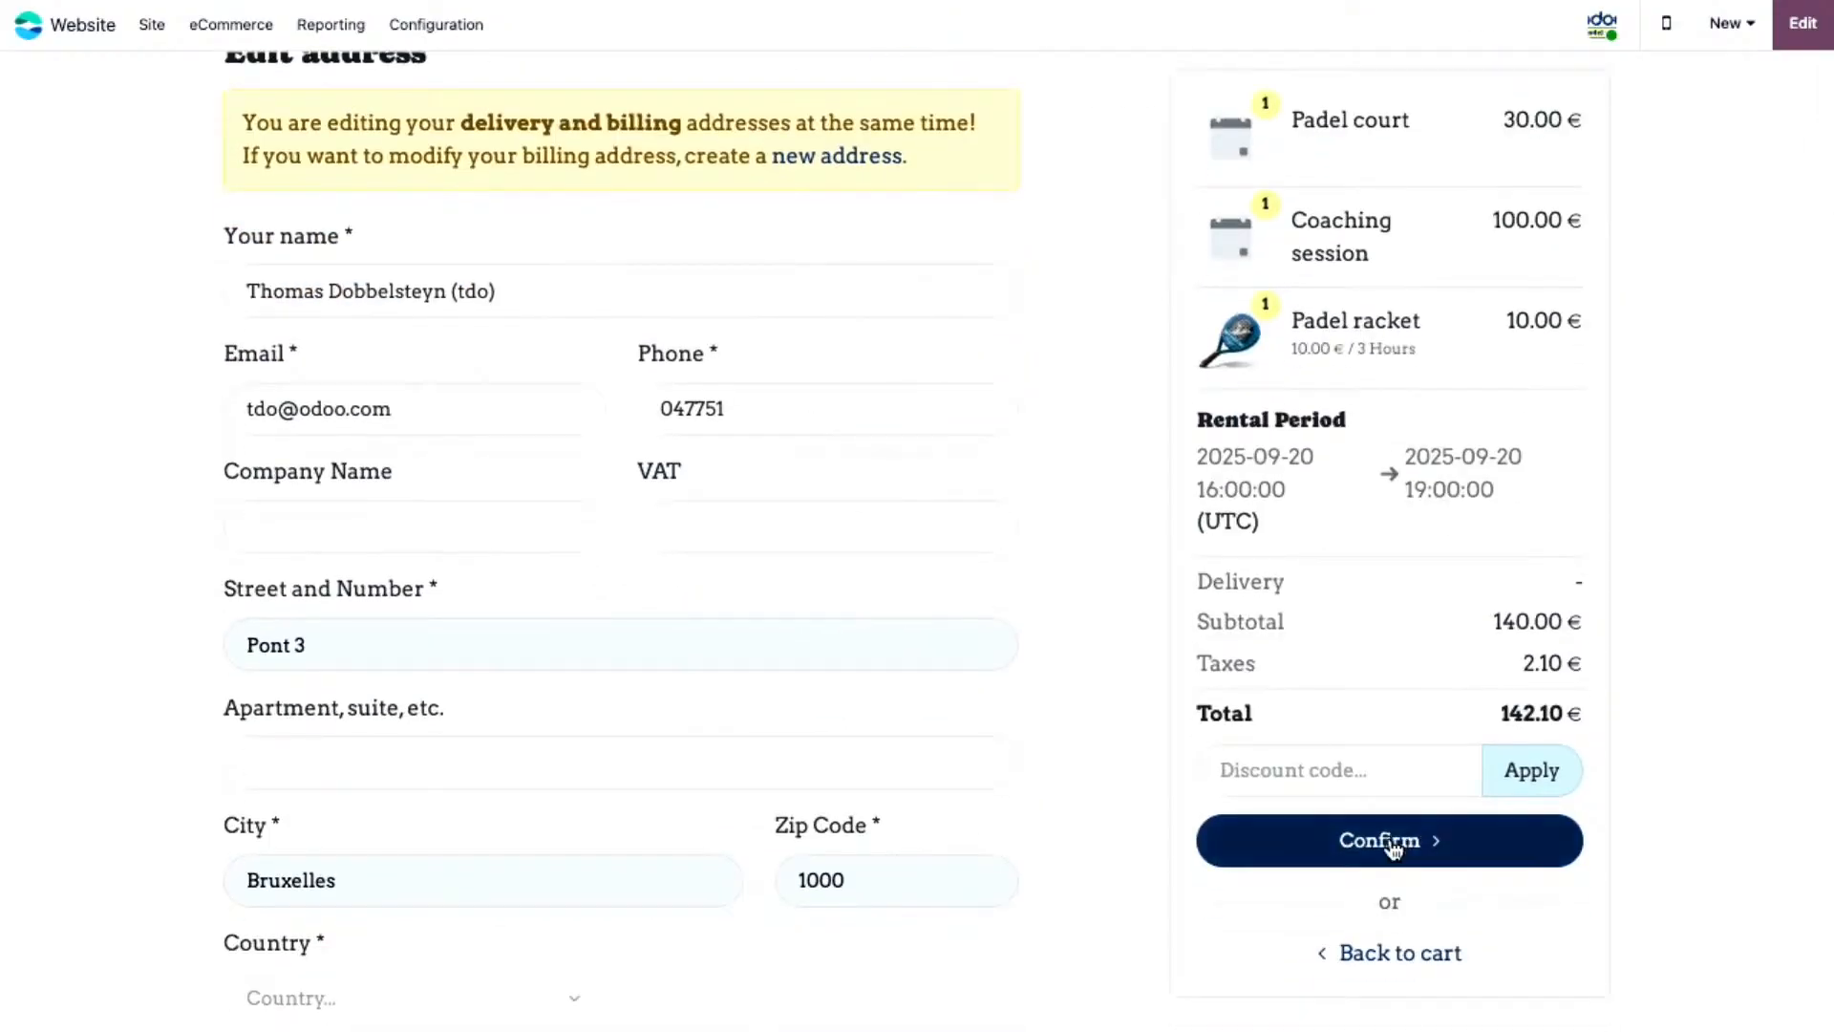
click(1392, 842)
scroll(507, 236, up, 1)
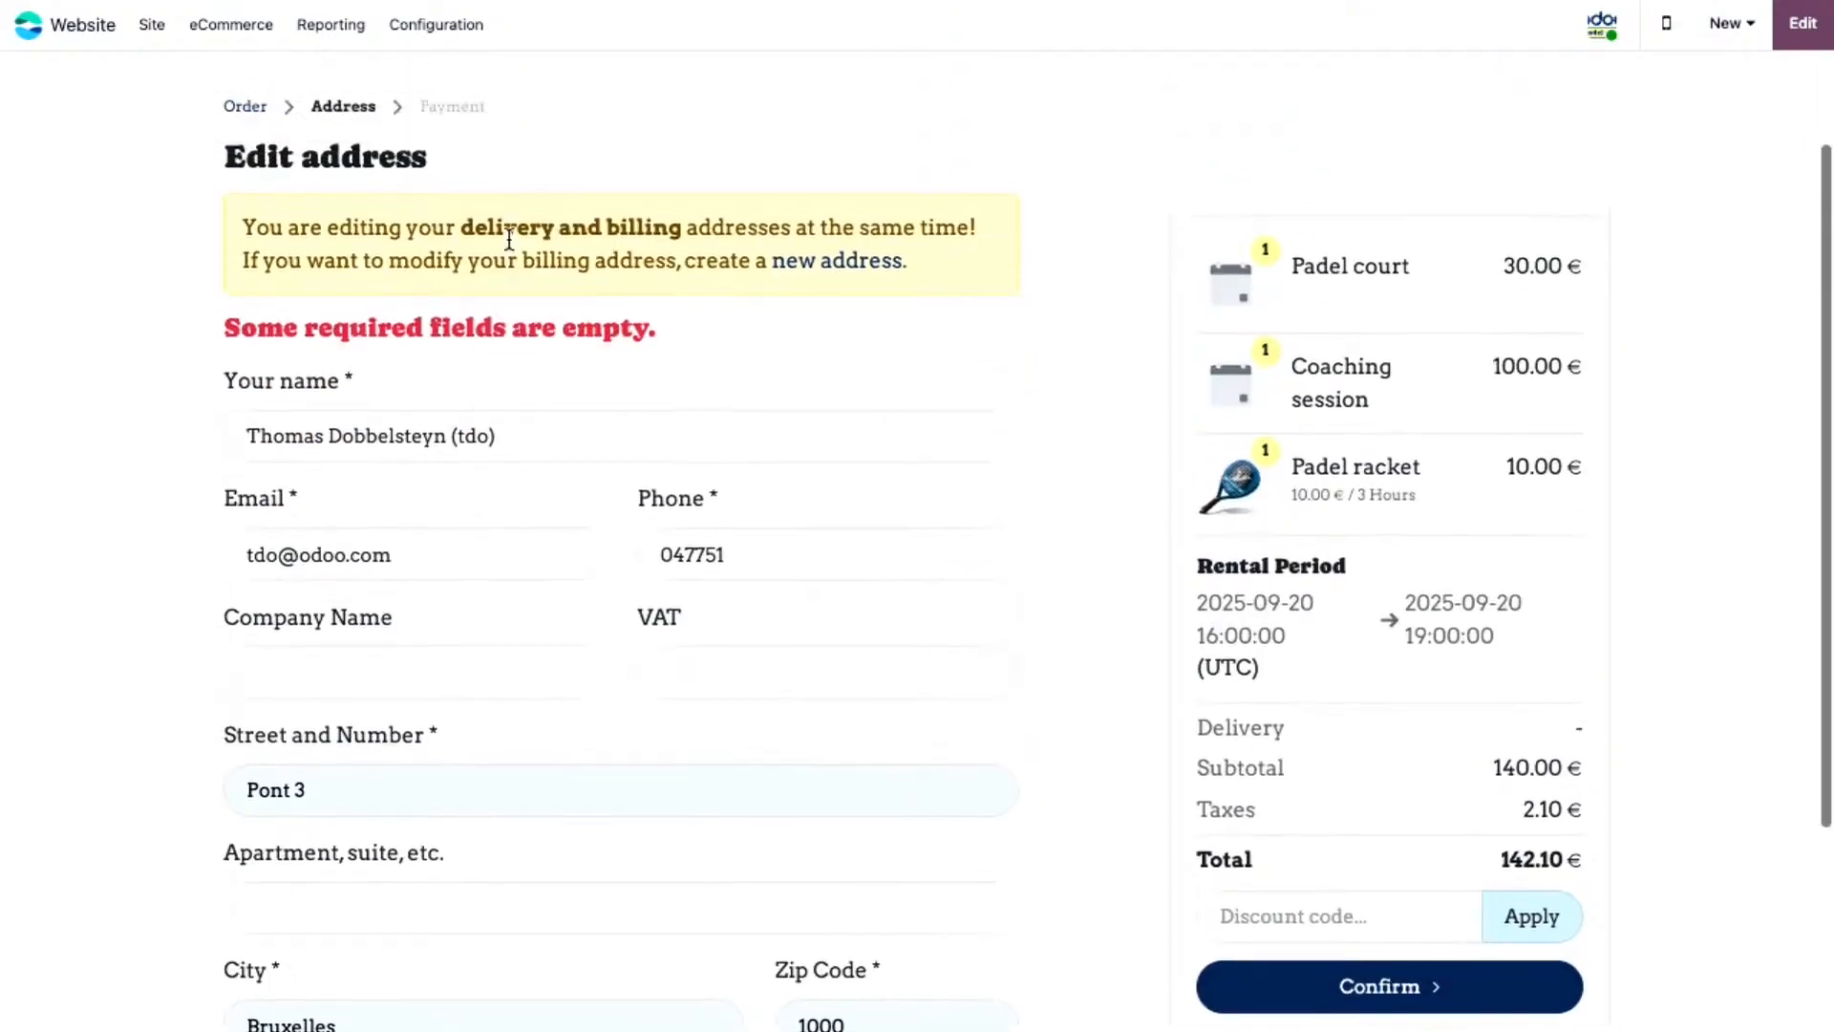
scroll(507, 237, down, 3)
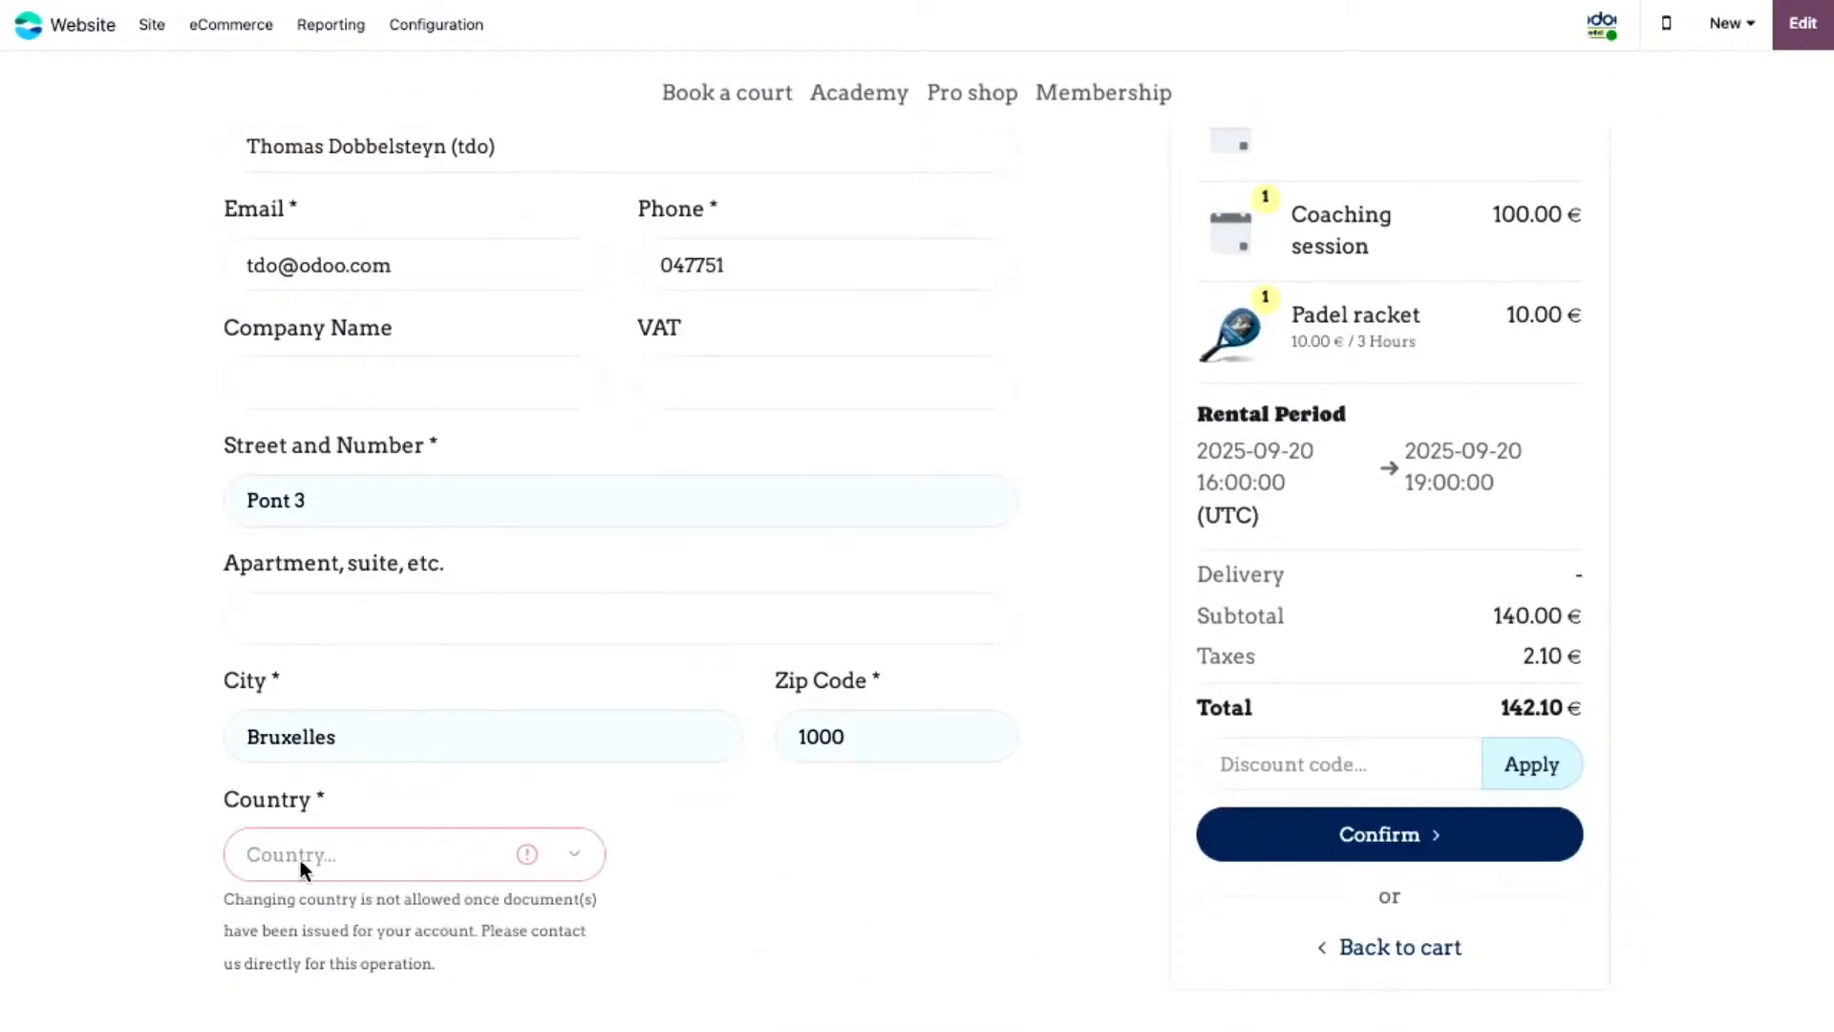
scroll(204, 650, up, 5)
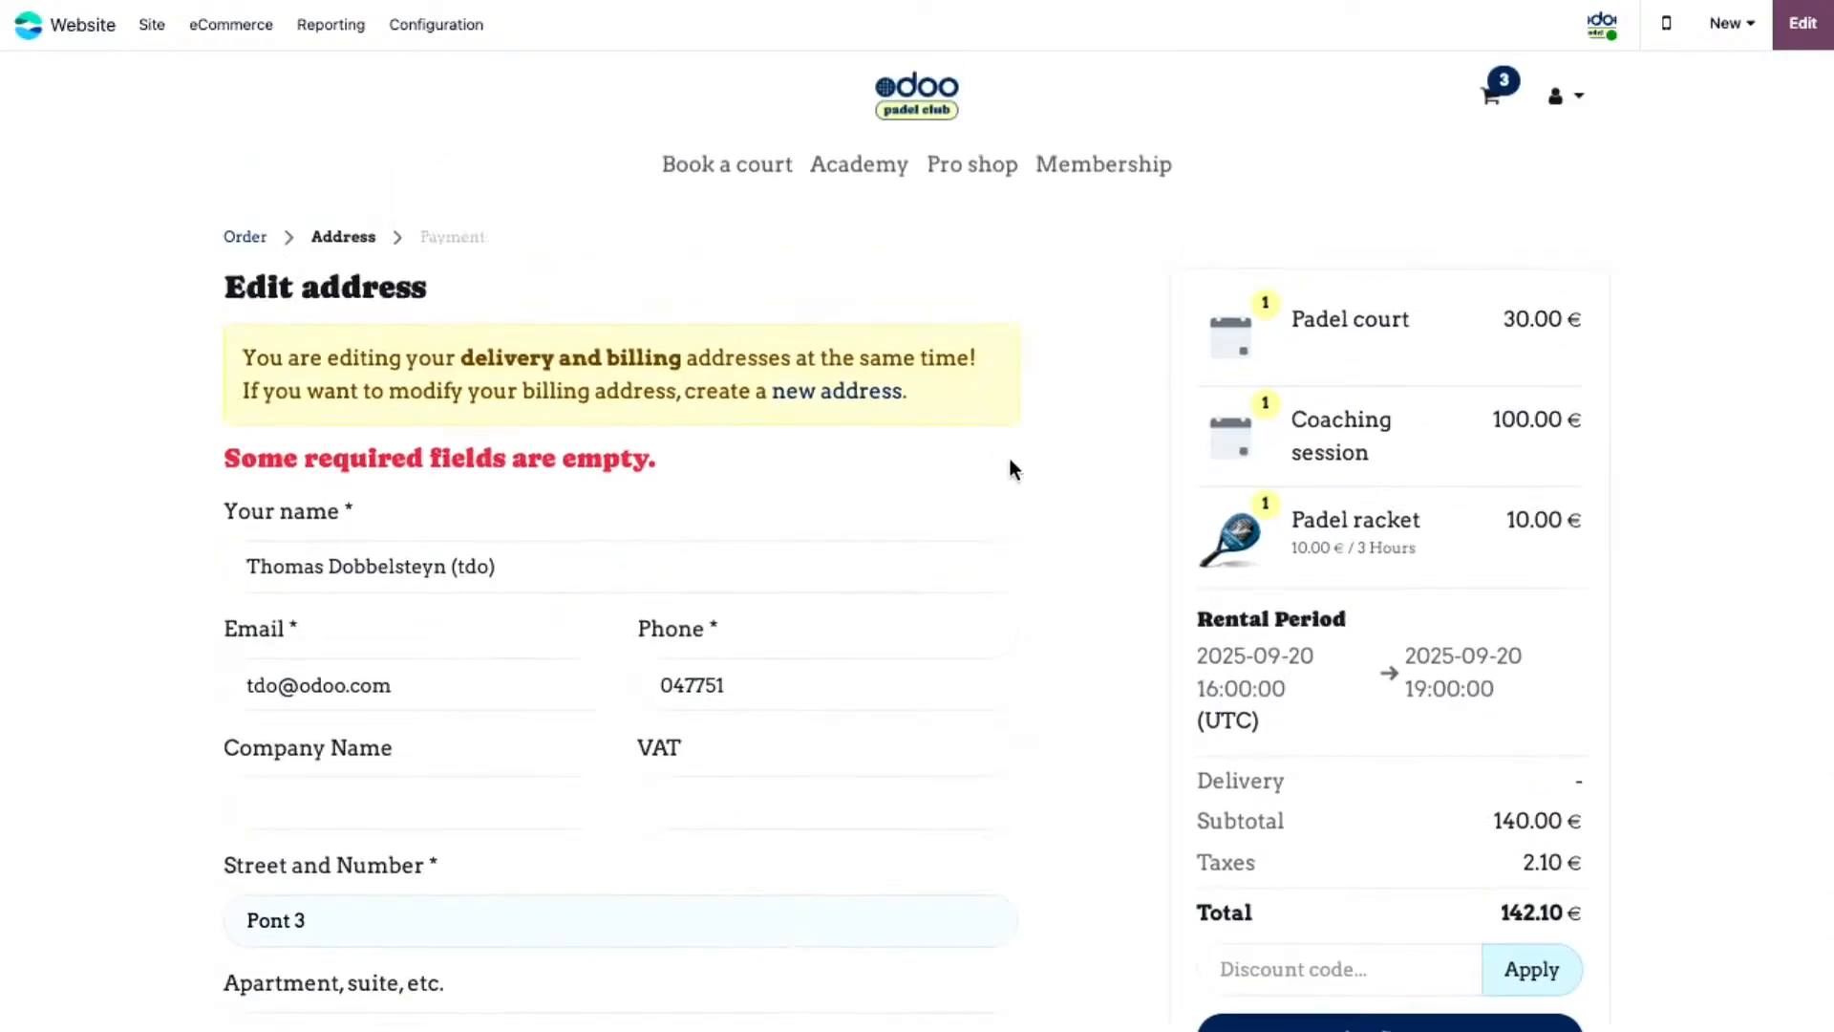
scroll(1011, 468, down, 4)
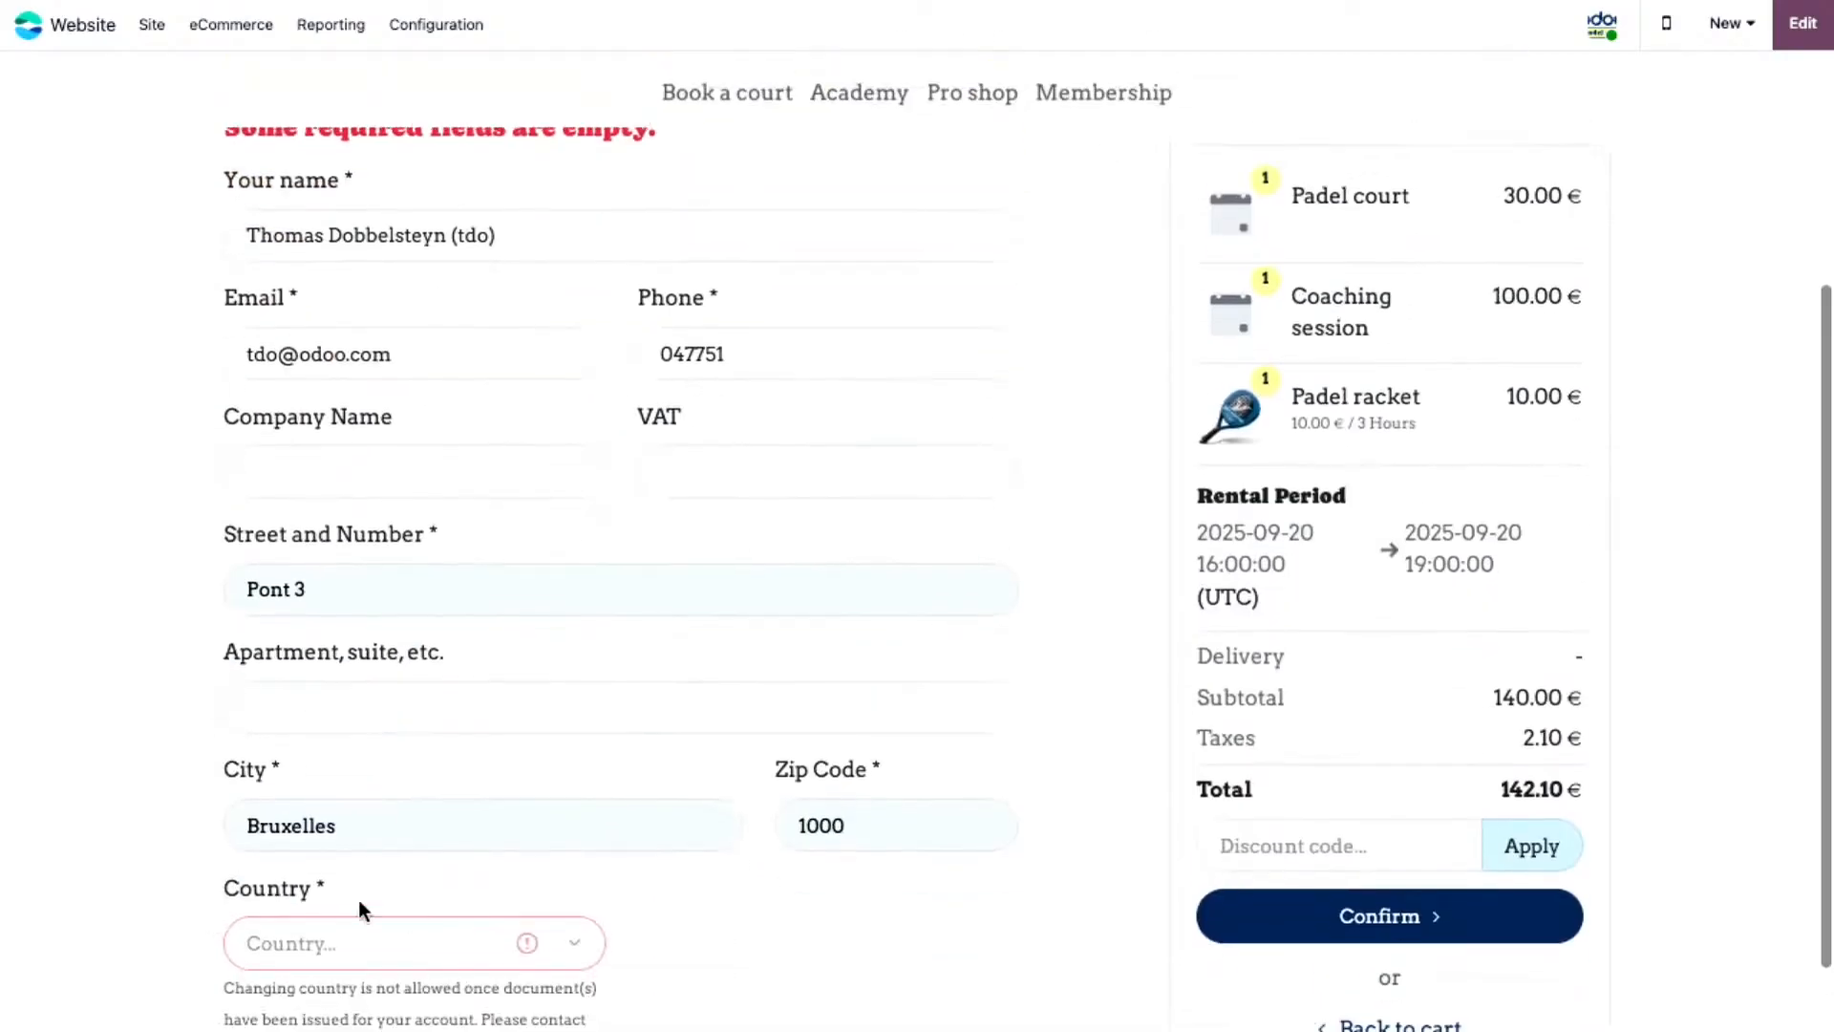
scroll(899, 574, up, 4)
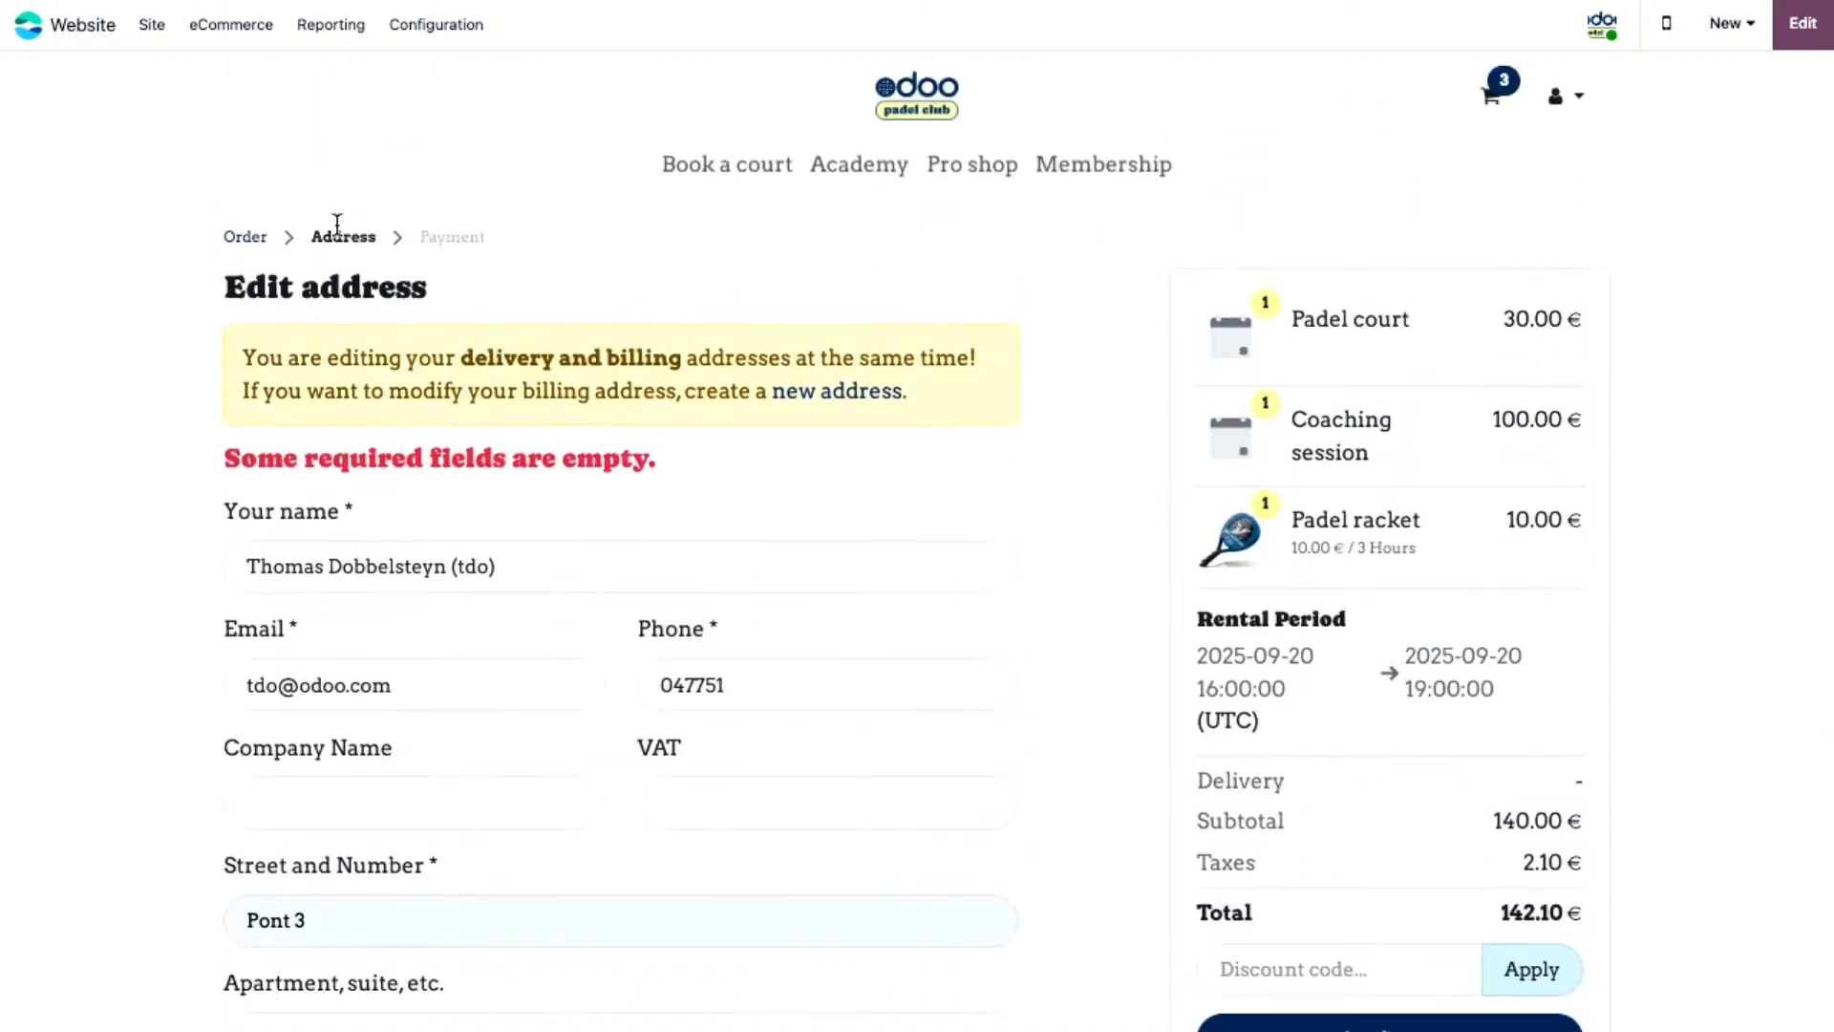
click(250, 244)
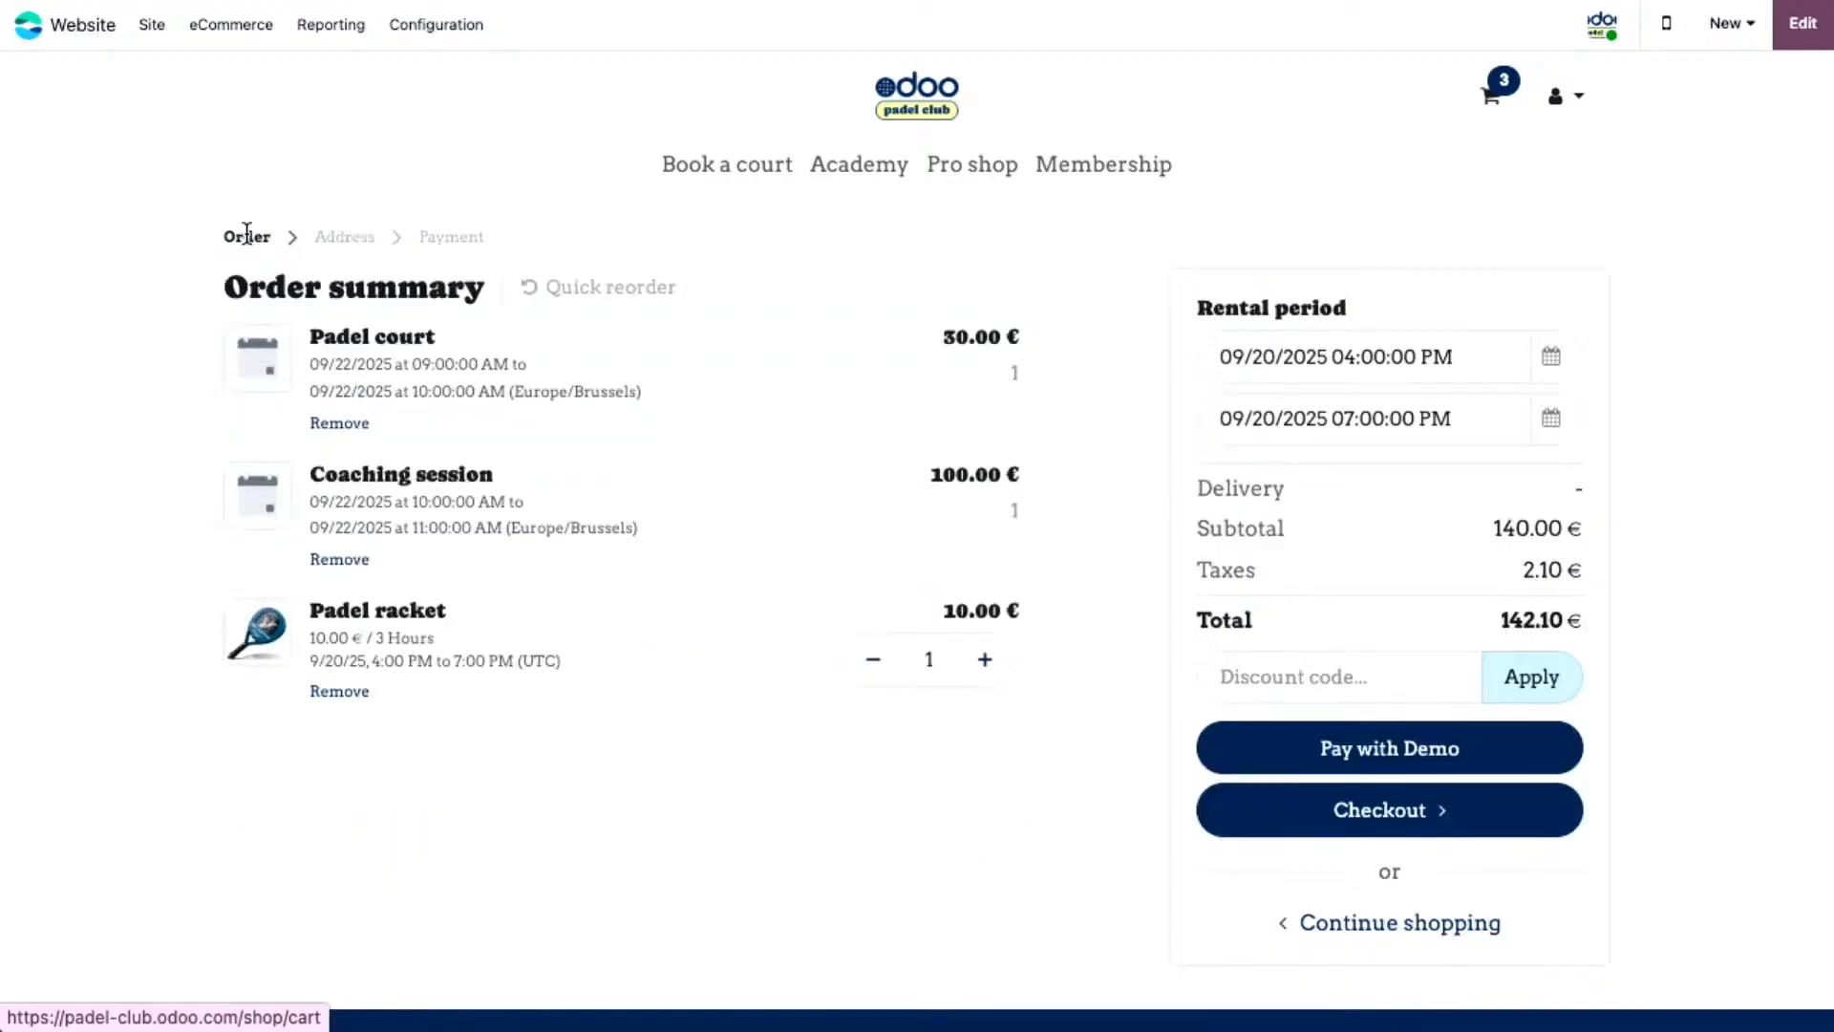
- Pay for the order through the Demo express checkout, entering a test card number in Payment Details
click(1364, 764)
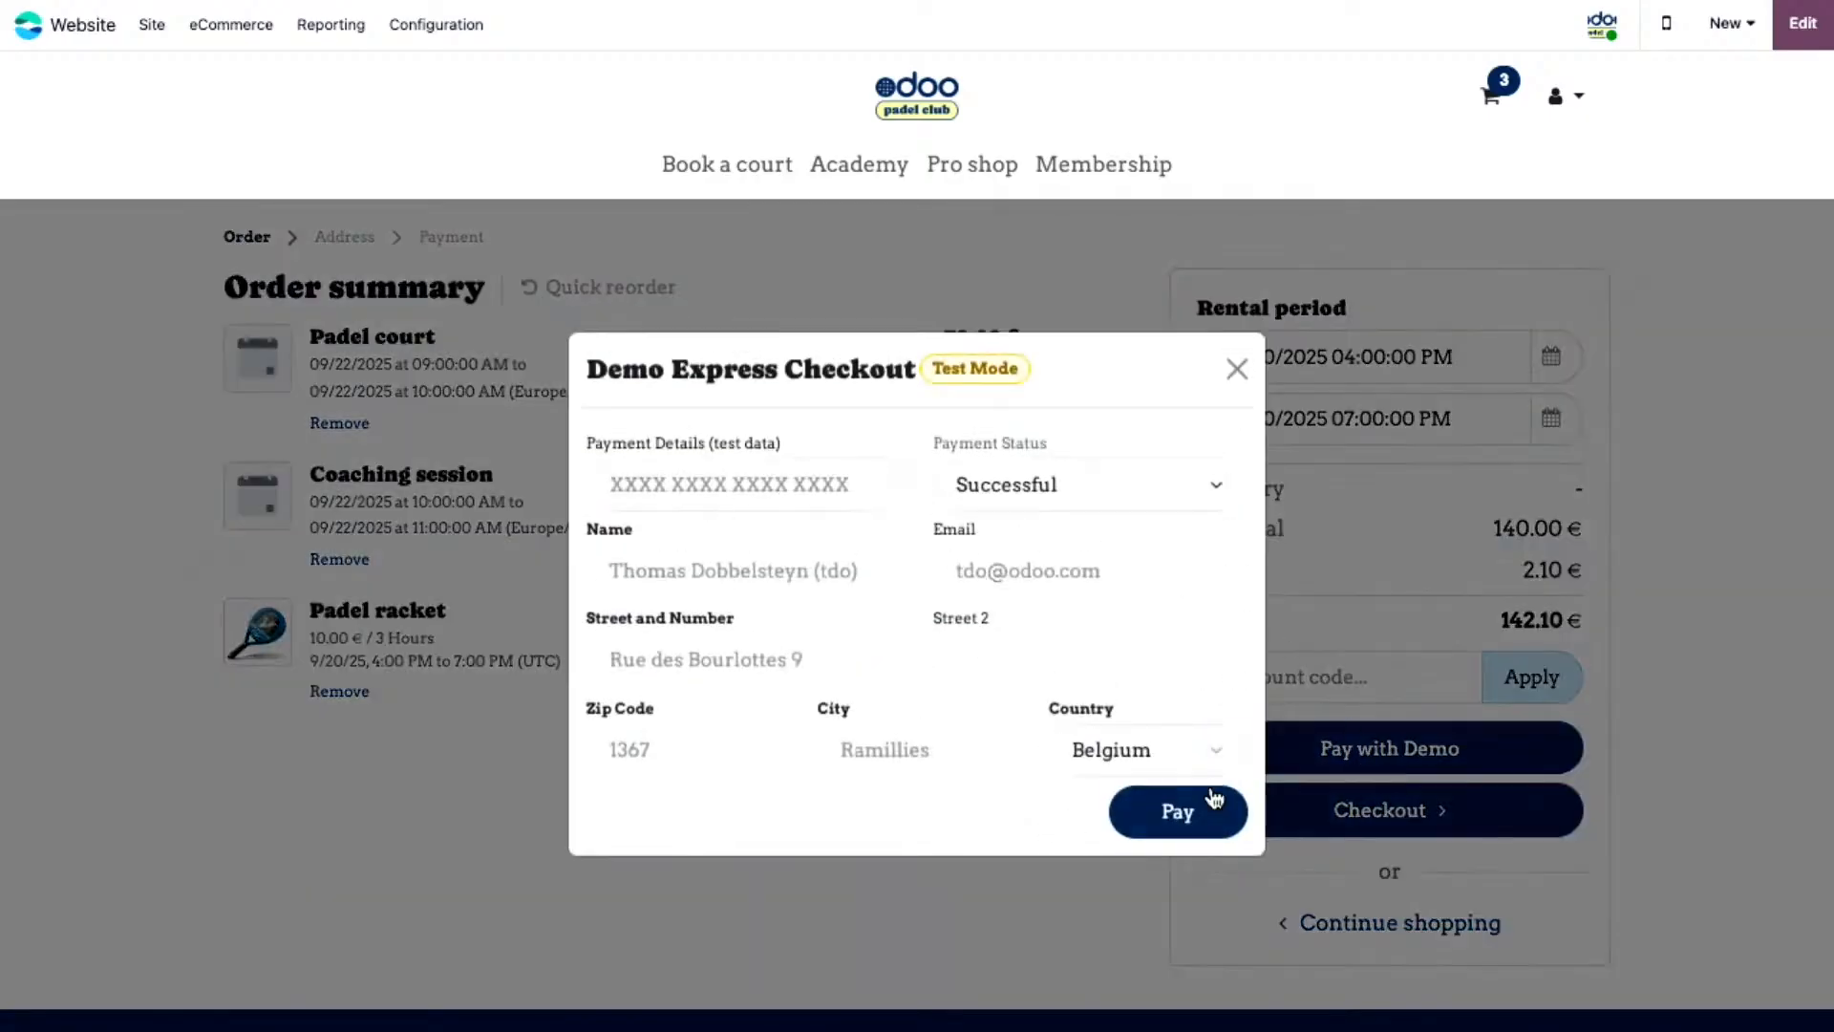
click(796, 499)
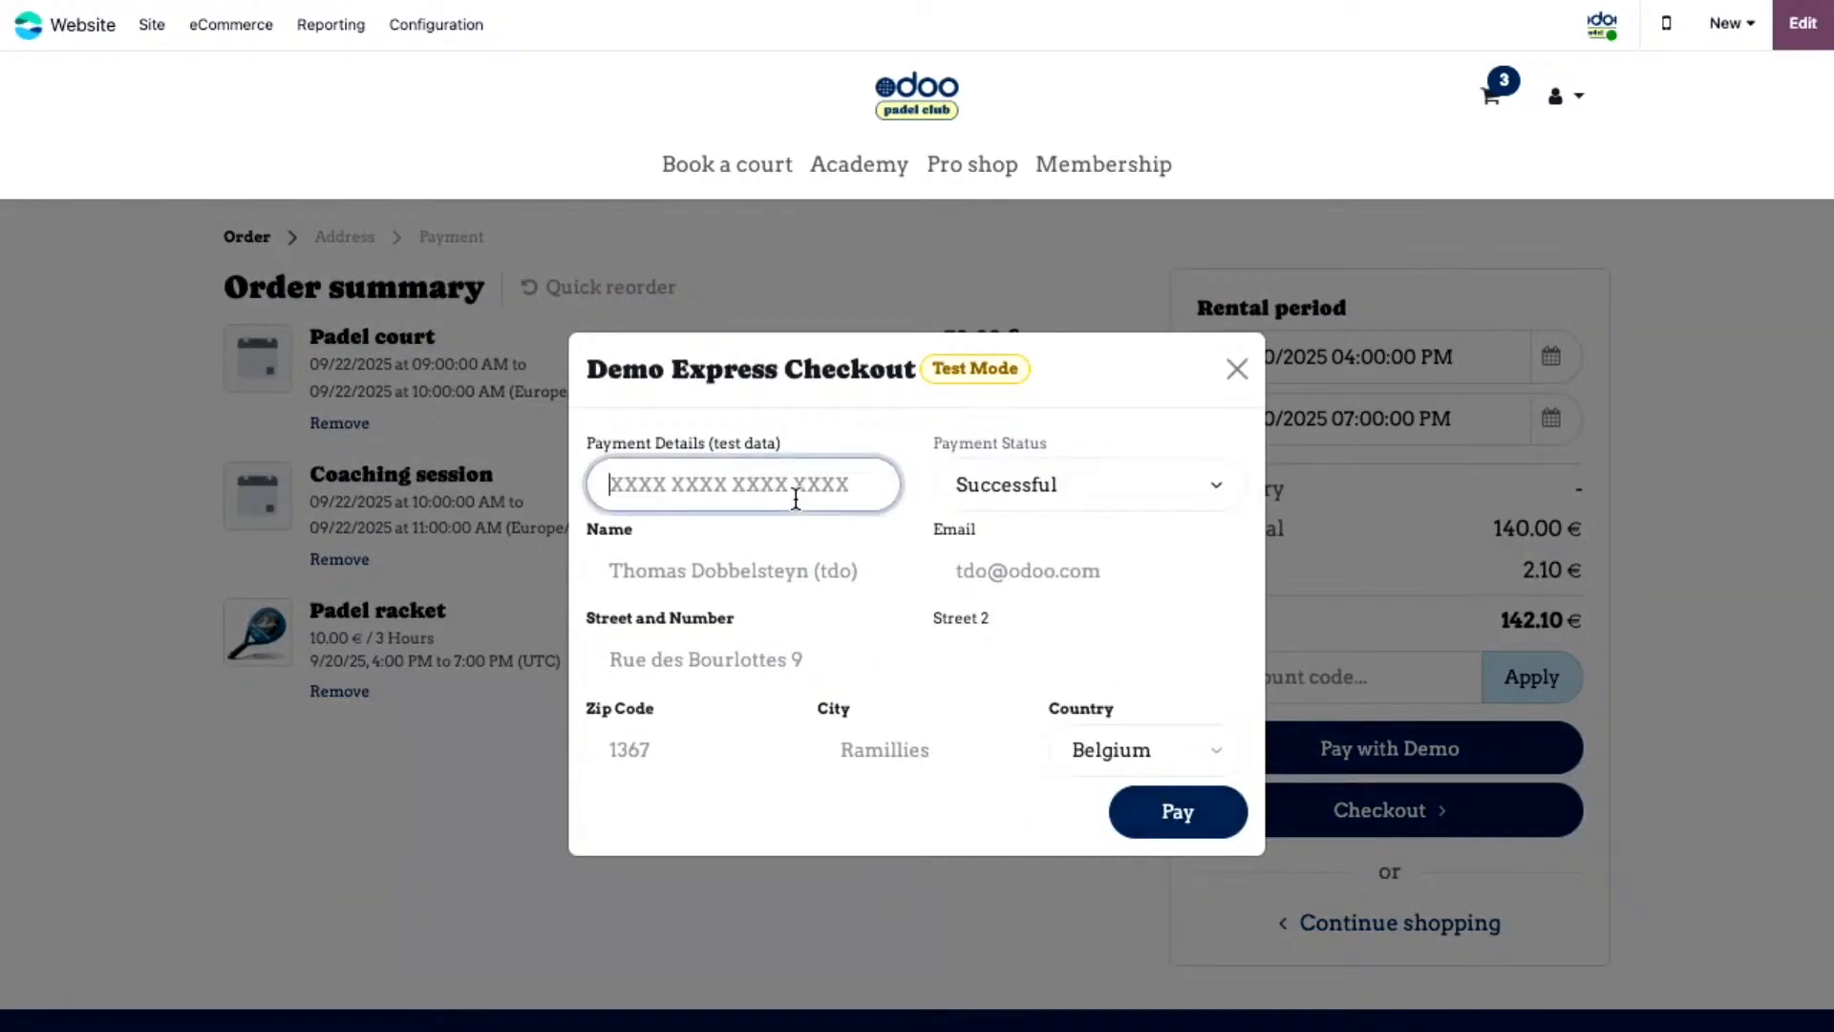
text(00000)
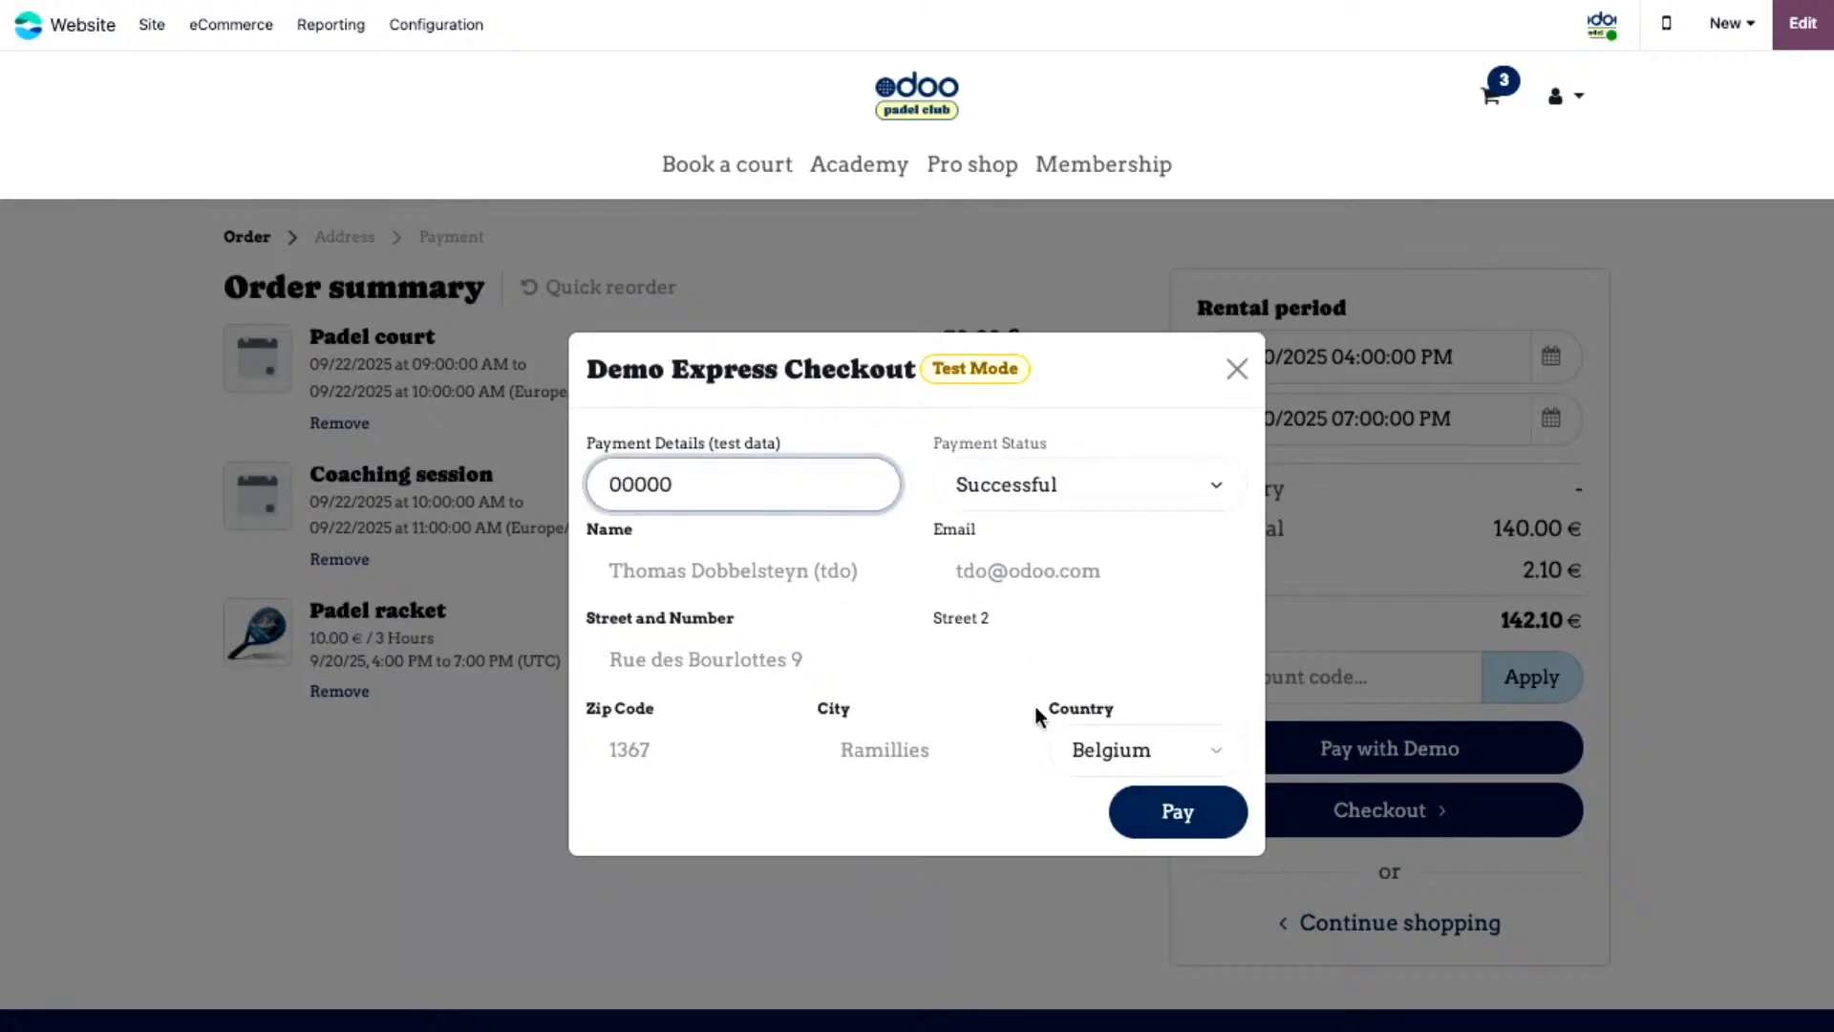
click(1161, 812)
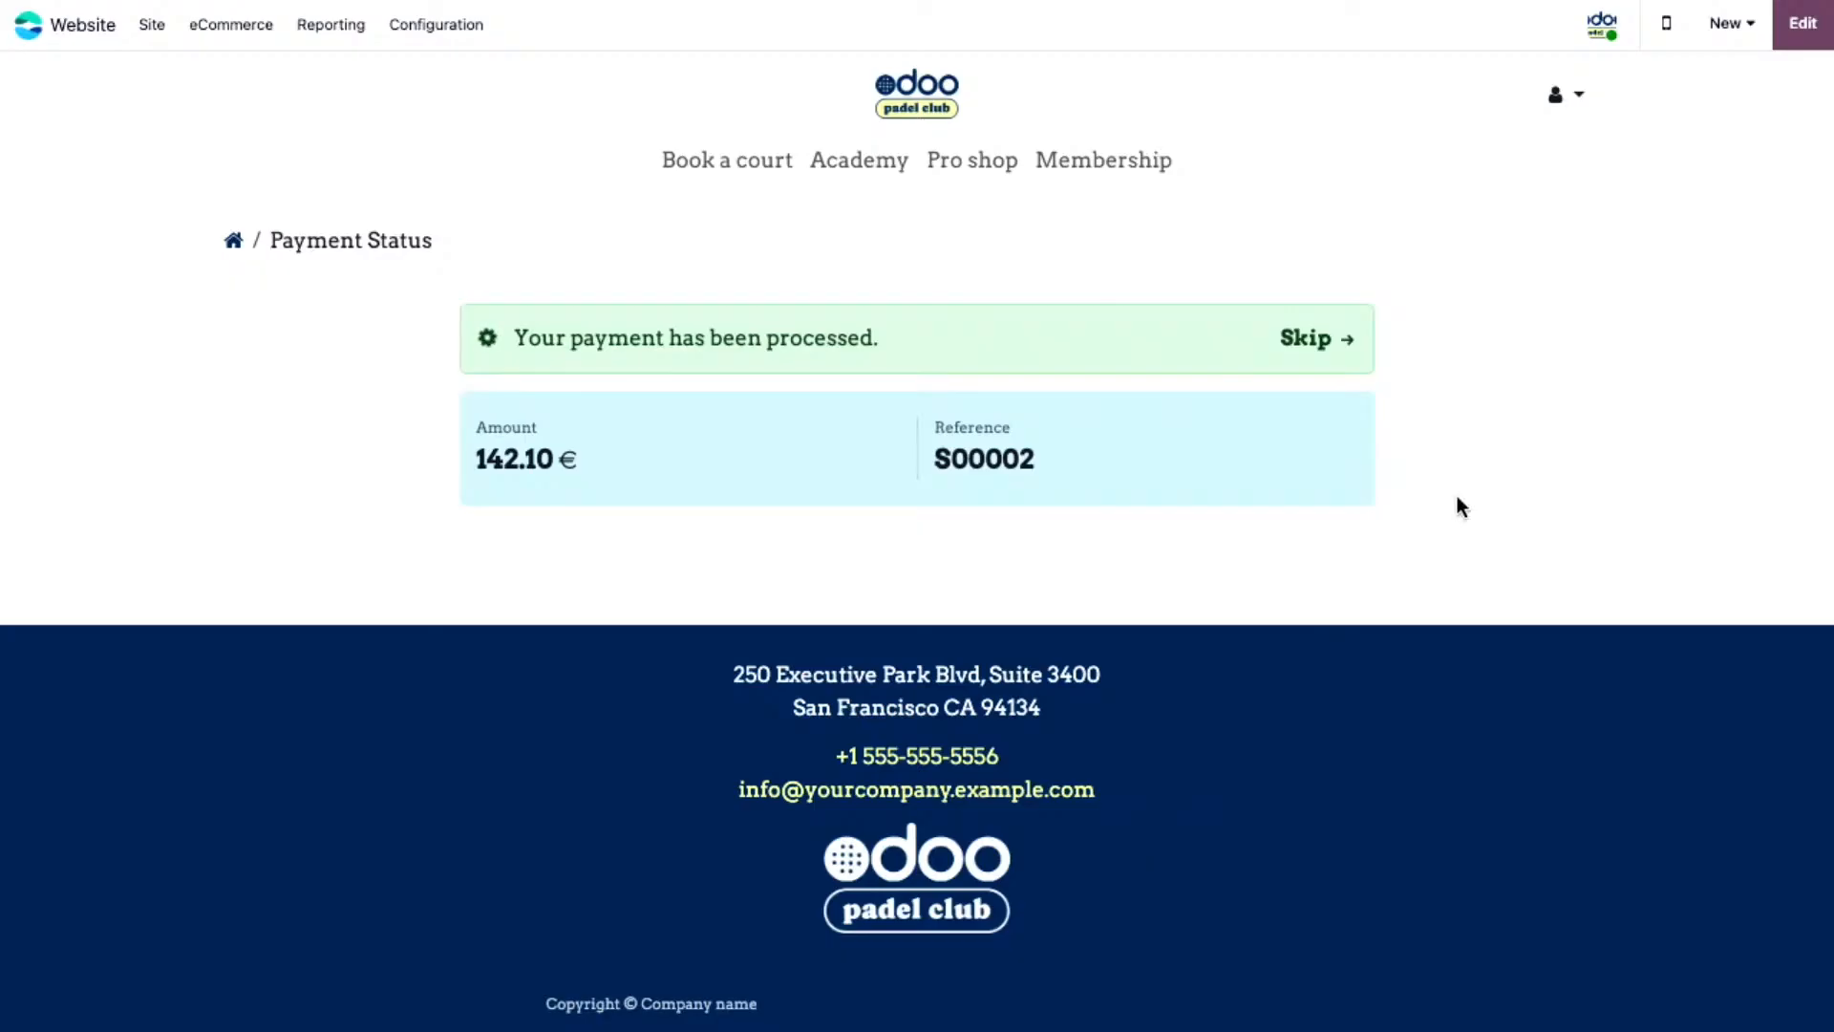
- Review the order confirmation with its bookings and open the details of the padel court appointment
scroll(164, 378, down, 3)
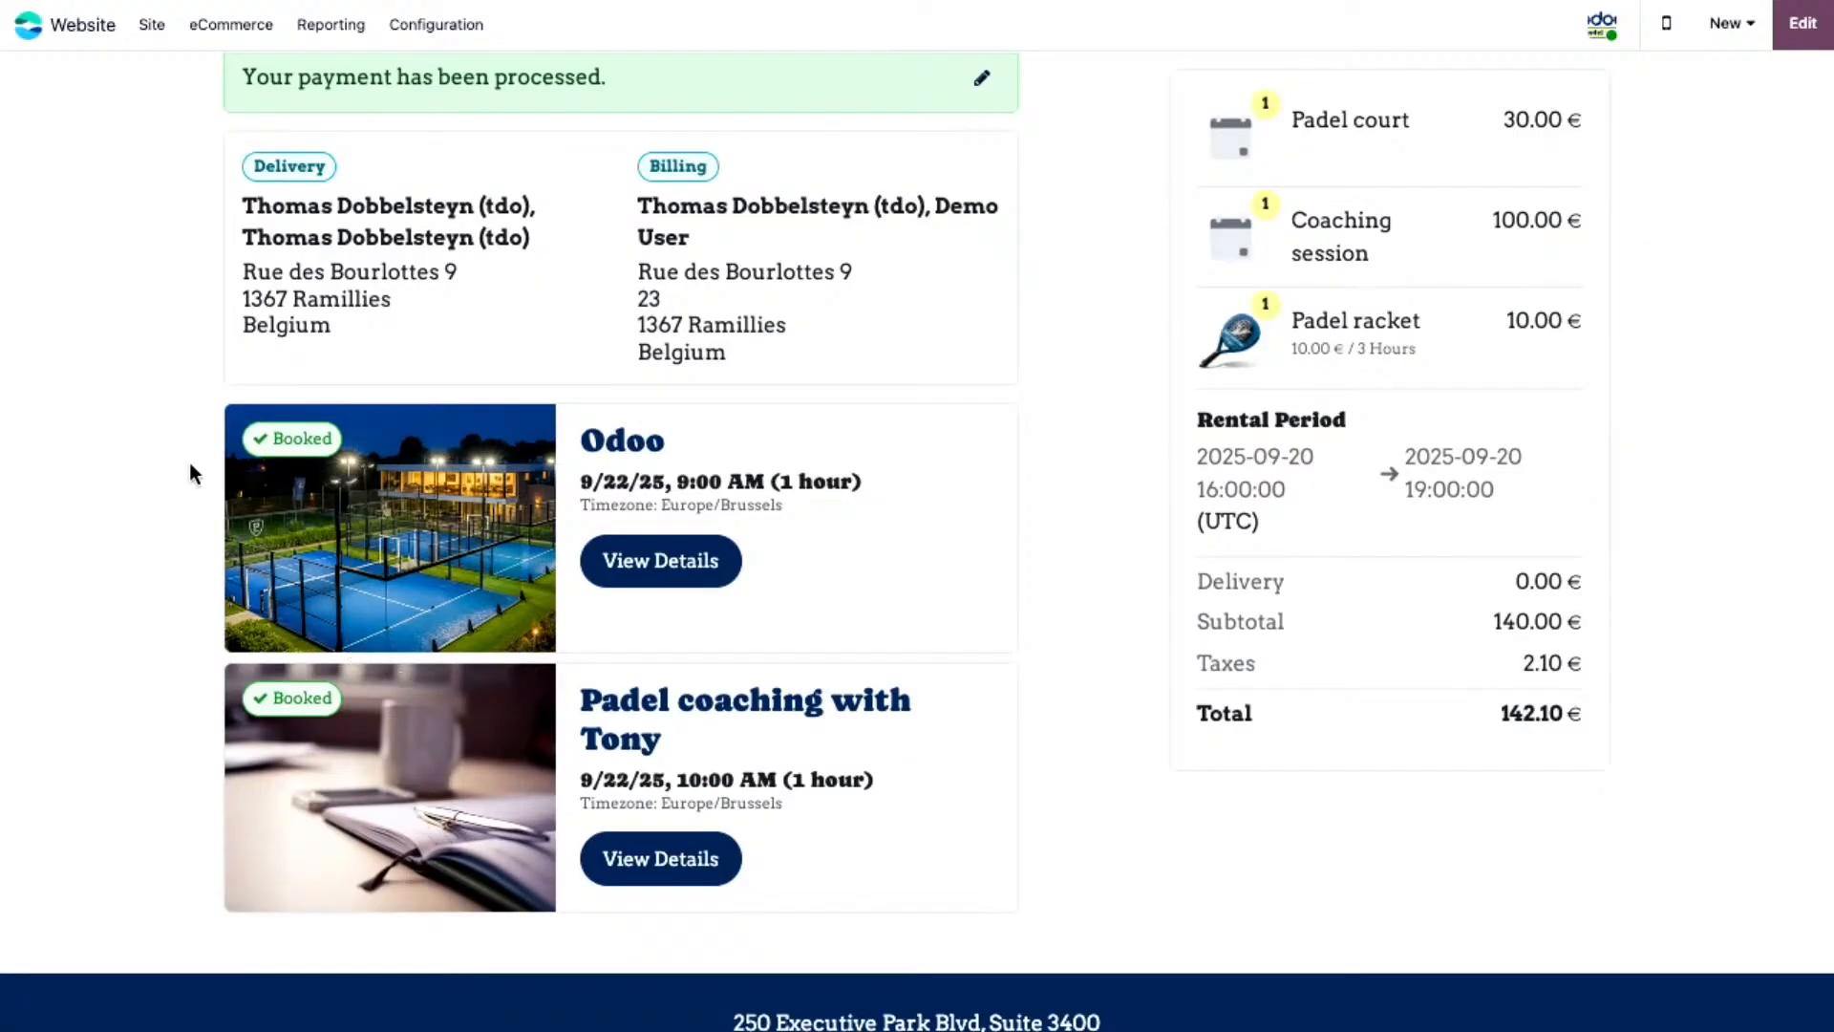
scroll(149, 478, up, 3)
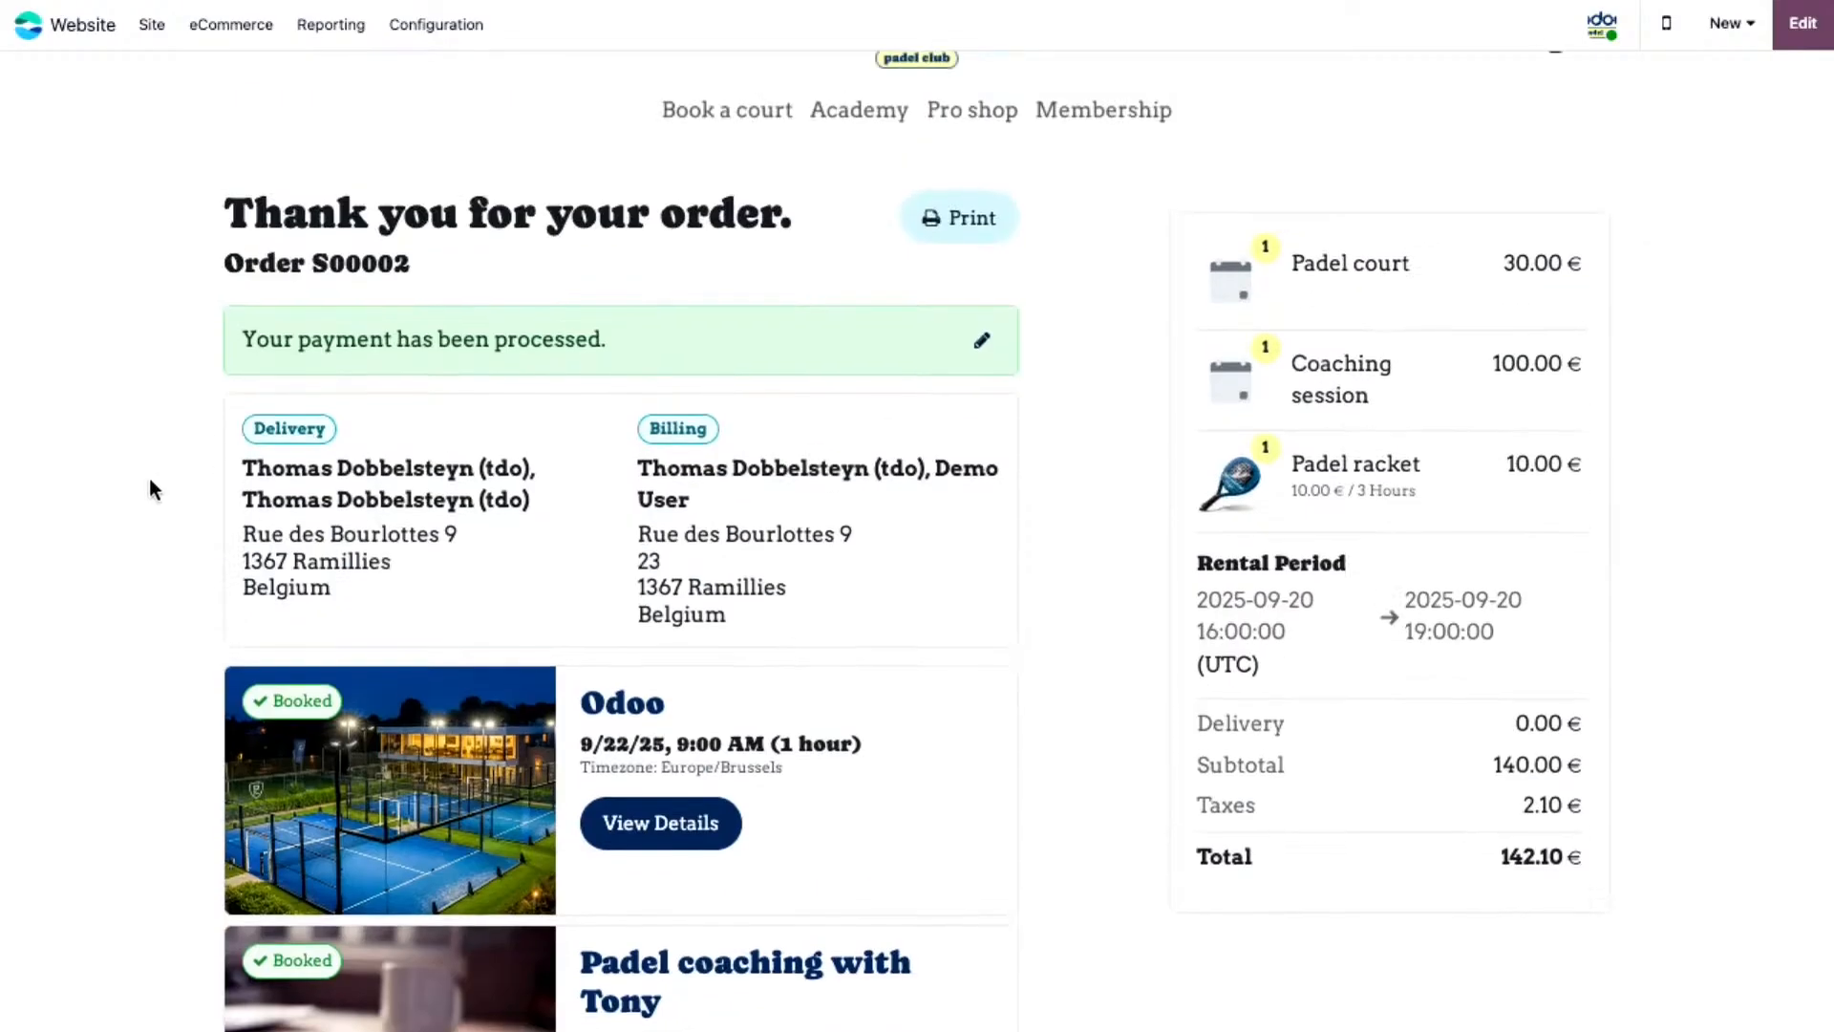
scroll(153, 492, down, 2)
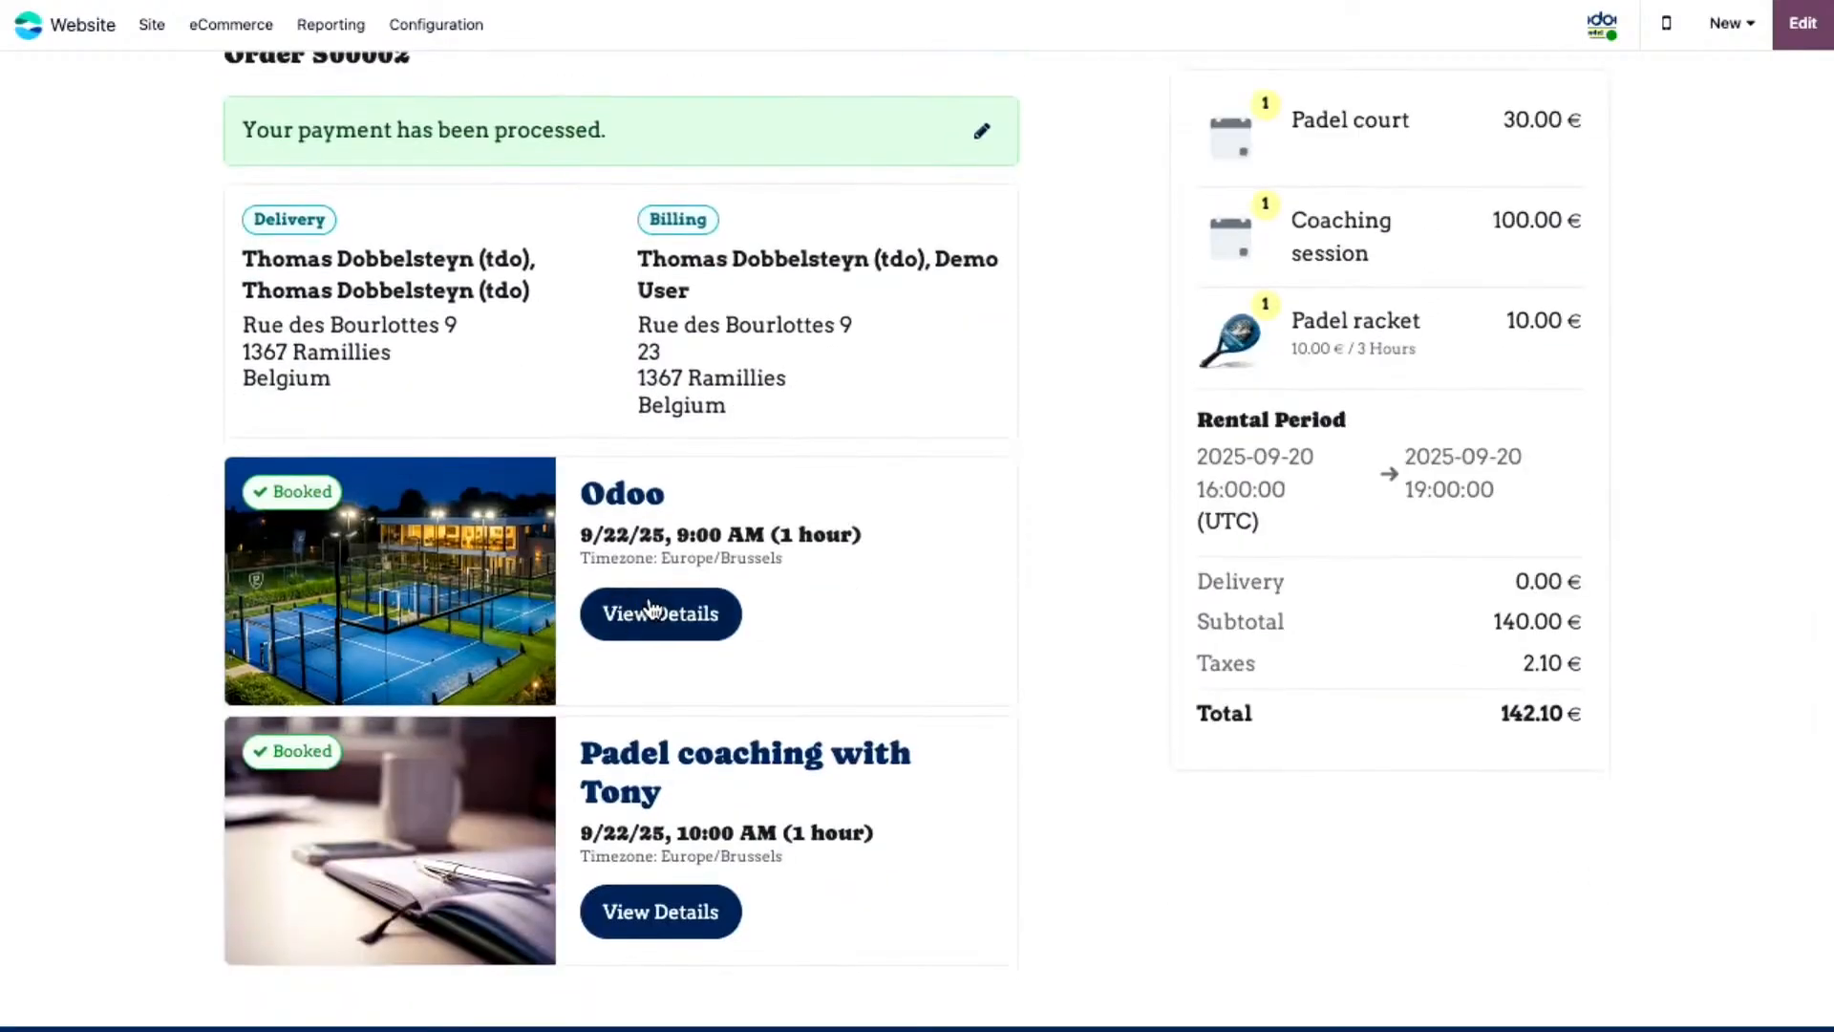
click(650, 609)
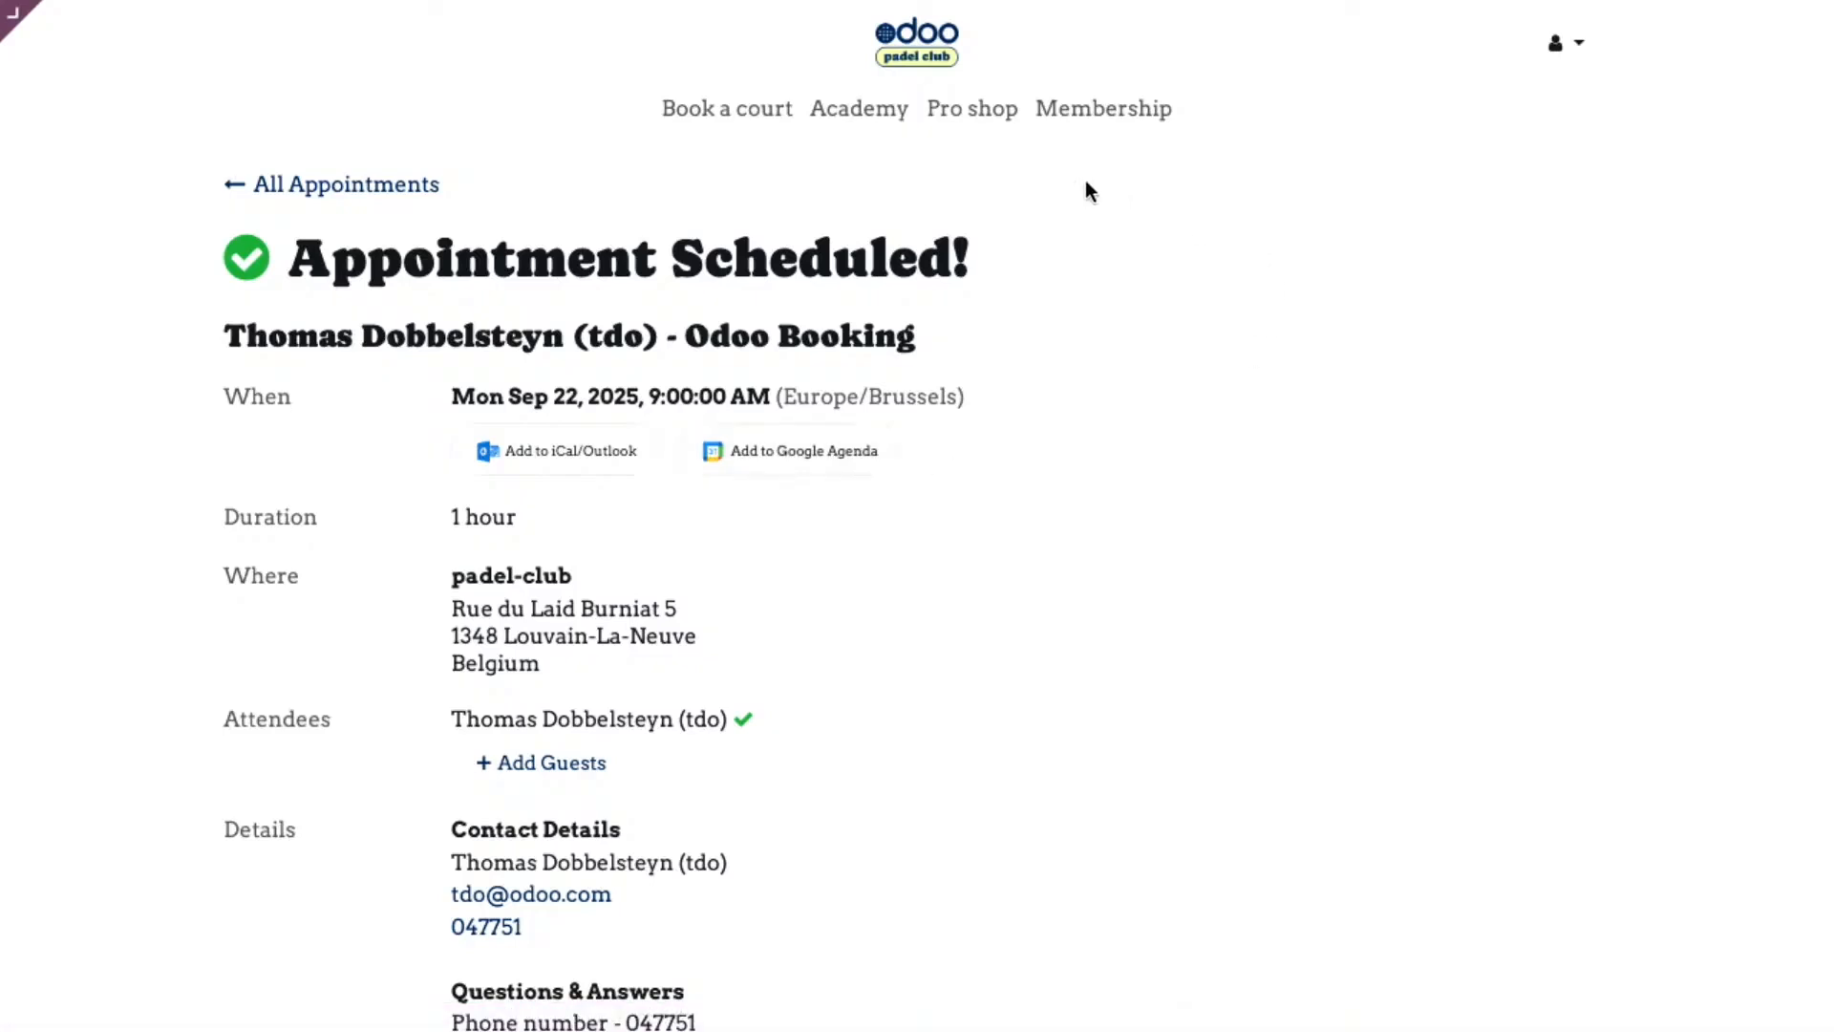
- Open the Membership page and examine the fields of its membership form
click(1117, 109)
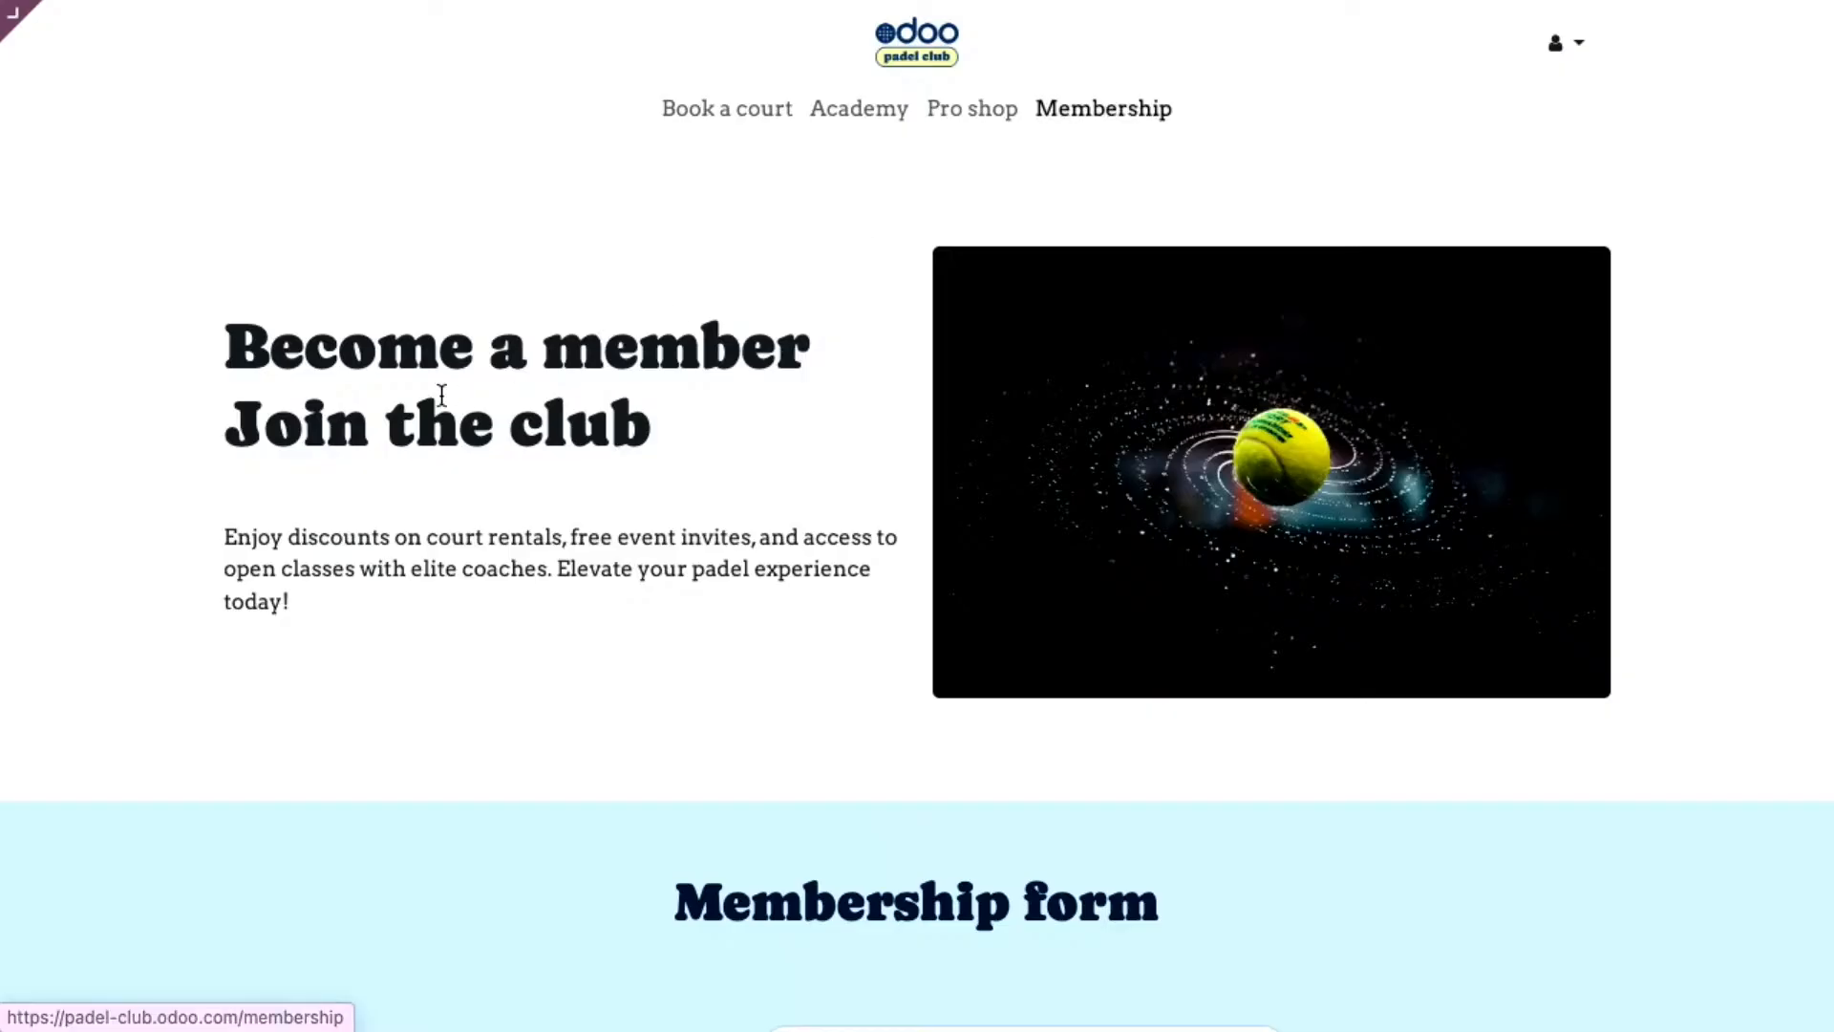
scroll(441, 399, down, 7)
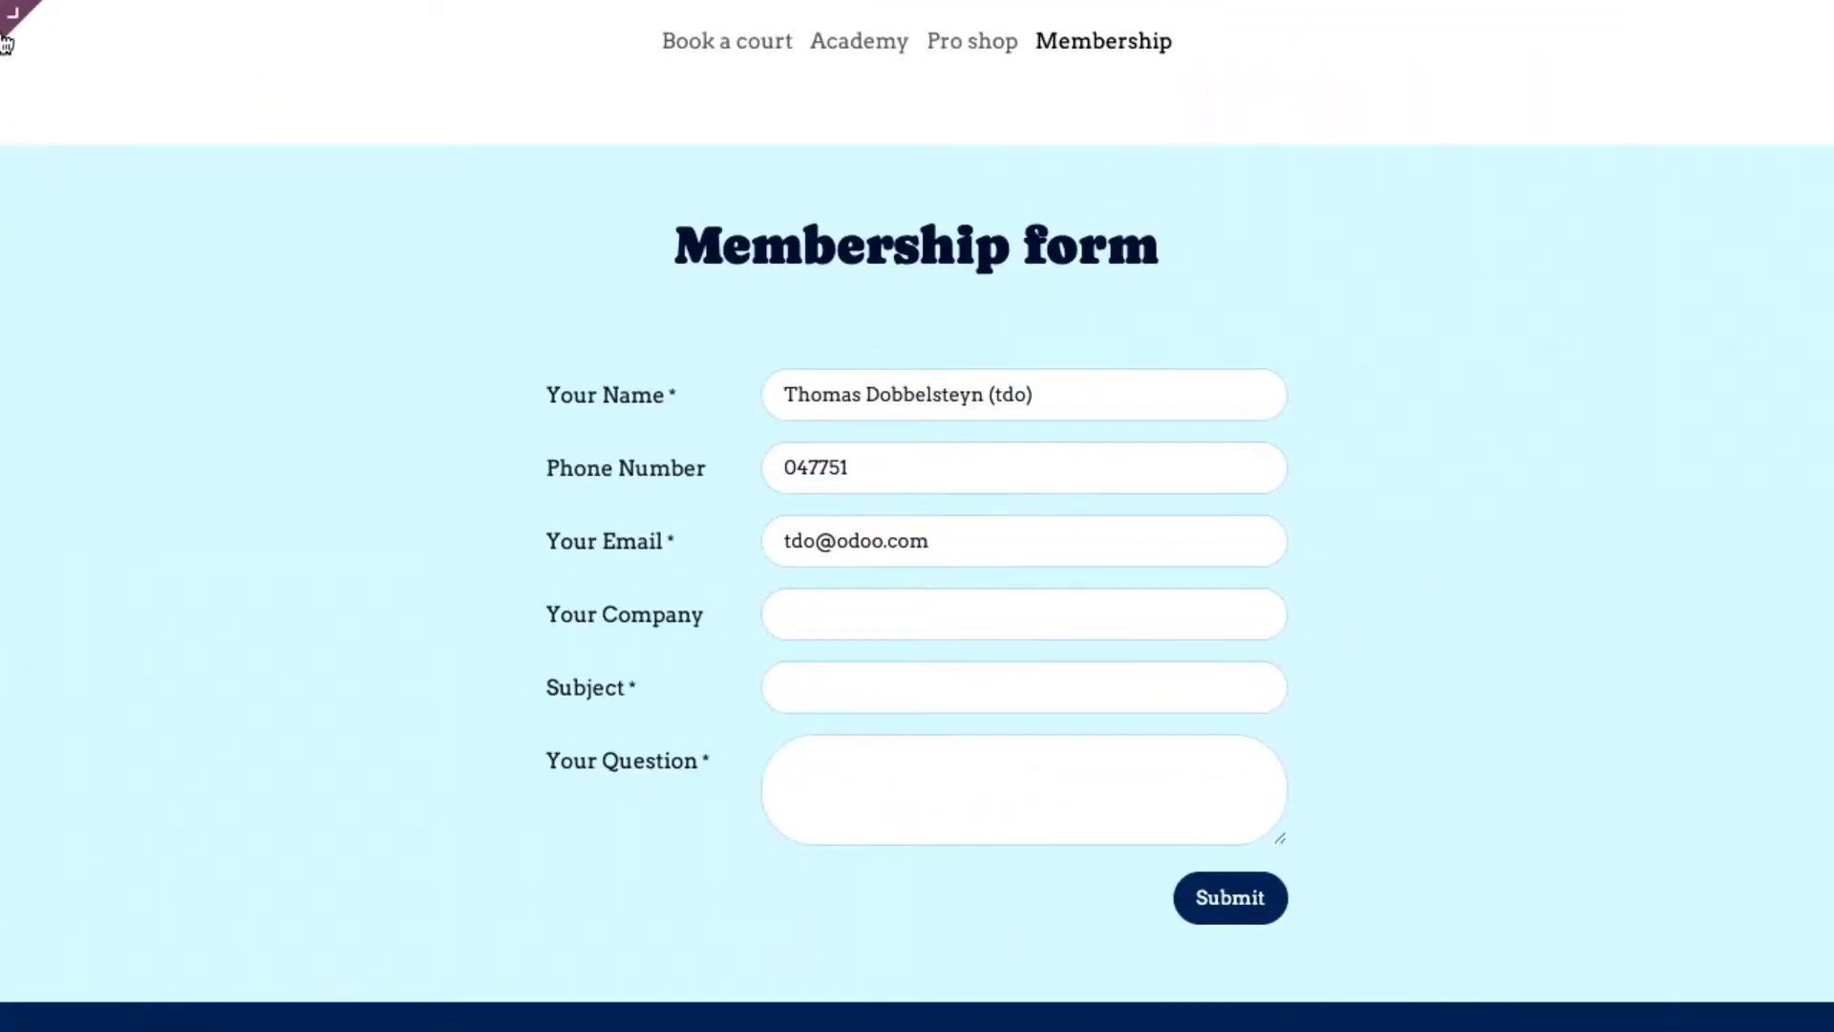
mouse_move(75, 31)
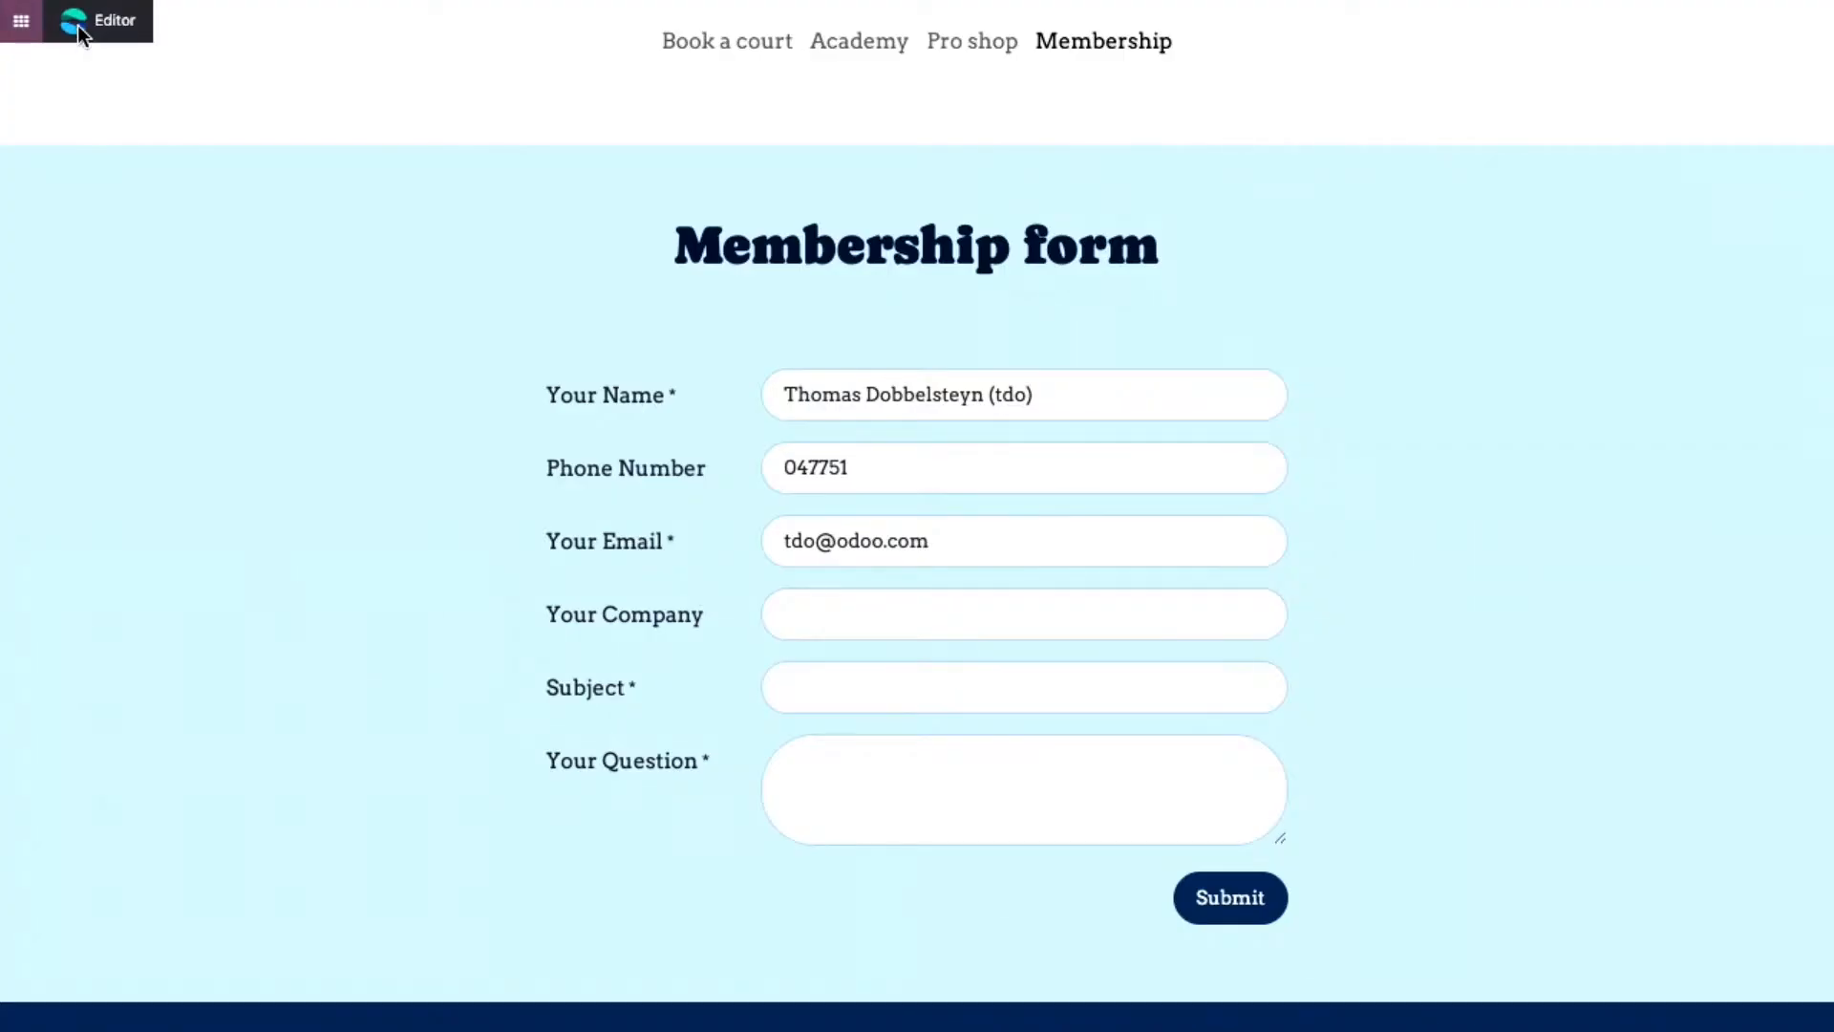
- Edit the Membership page so its form's action is Create an Opportunity, and save the page
click(81, 25)
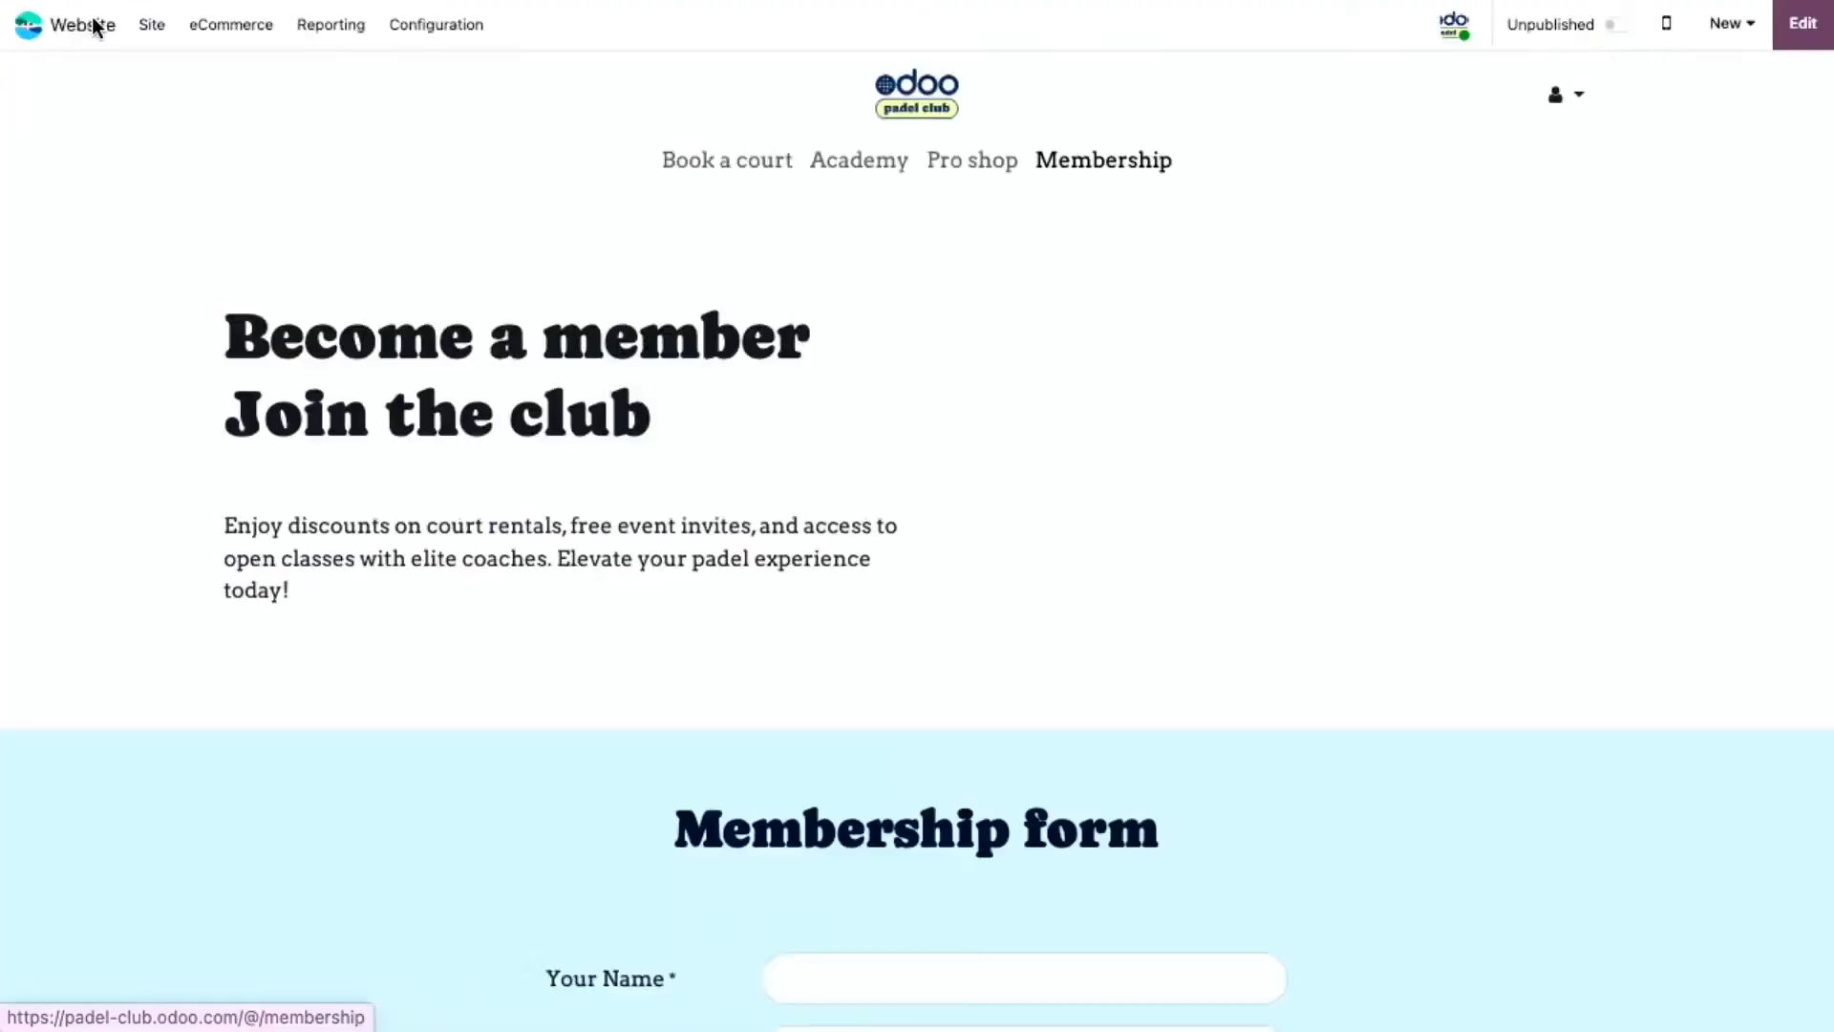
scroll(1117, 343, down, 8)
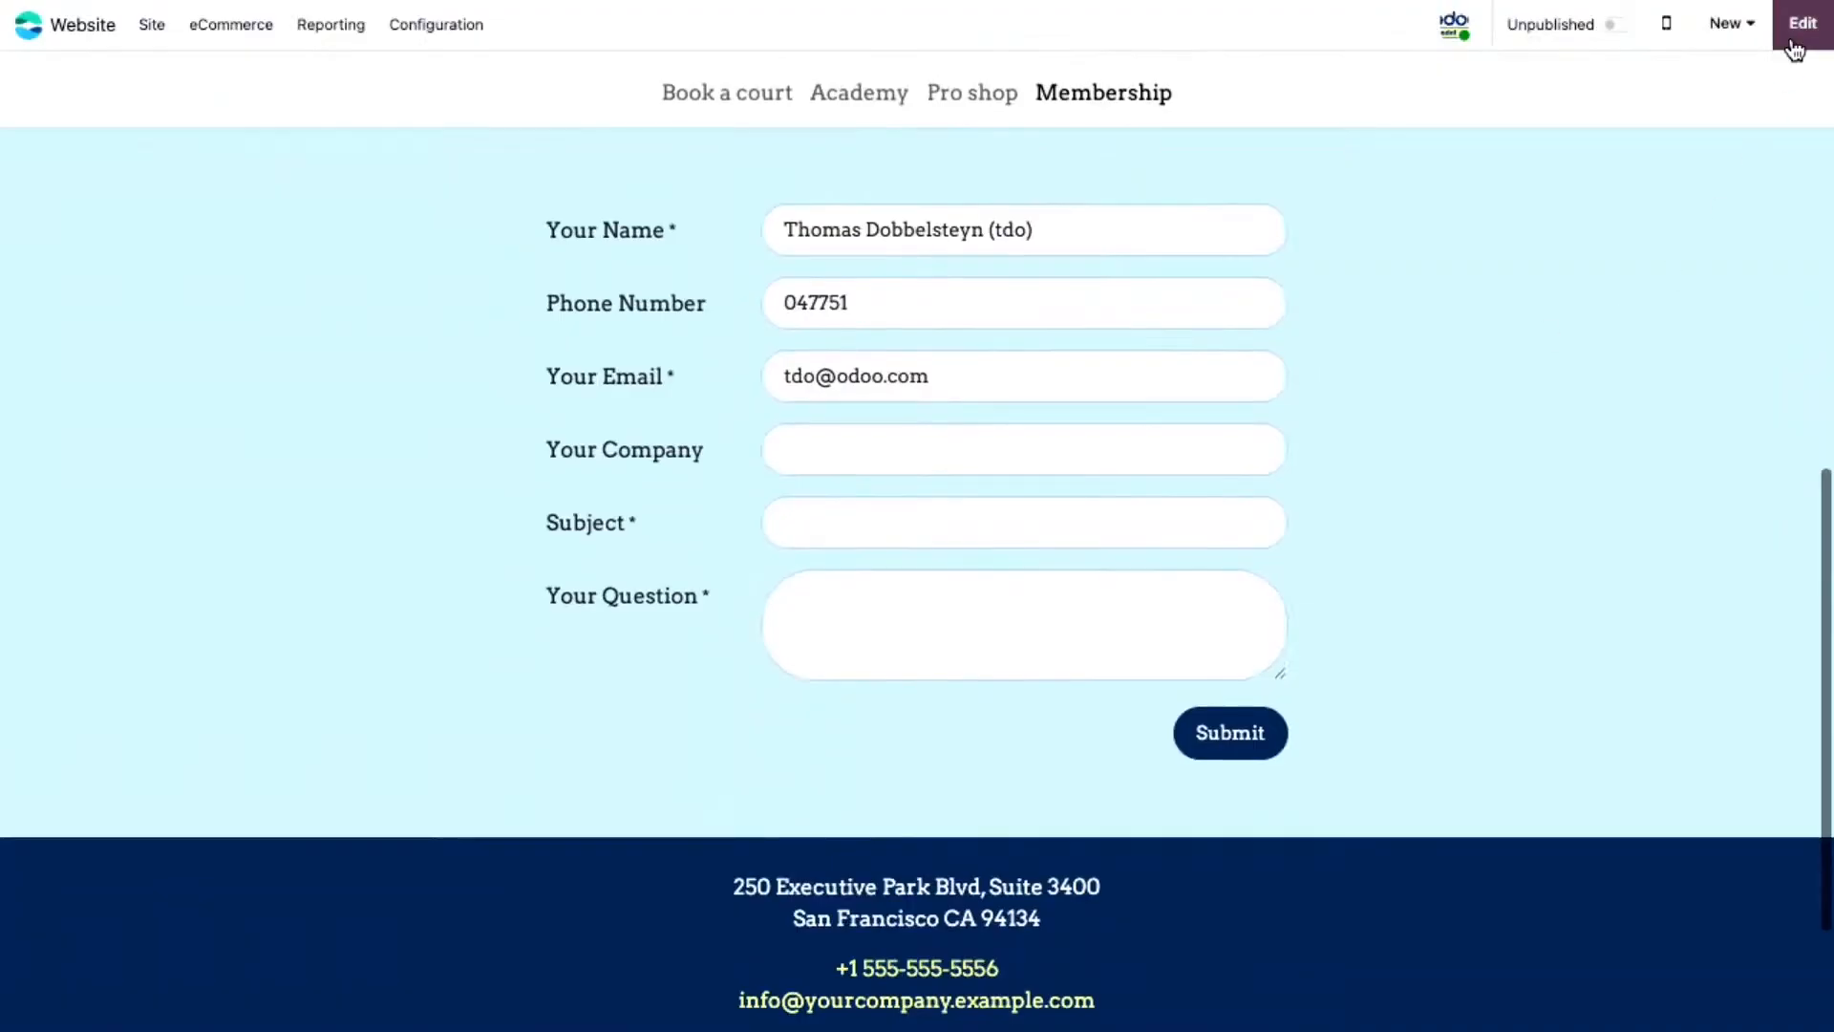
click(1808, 24)
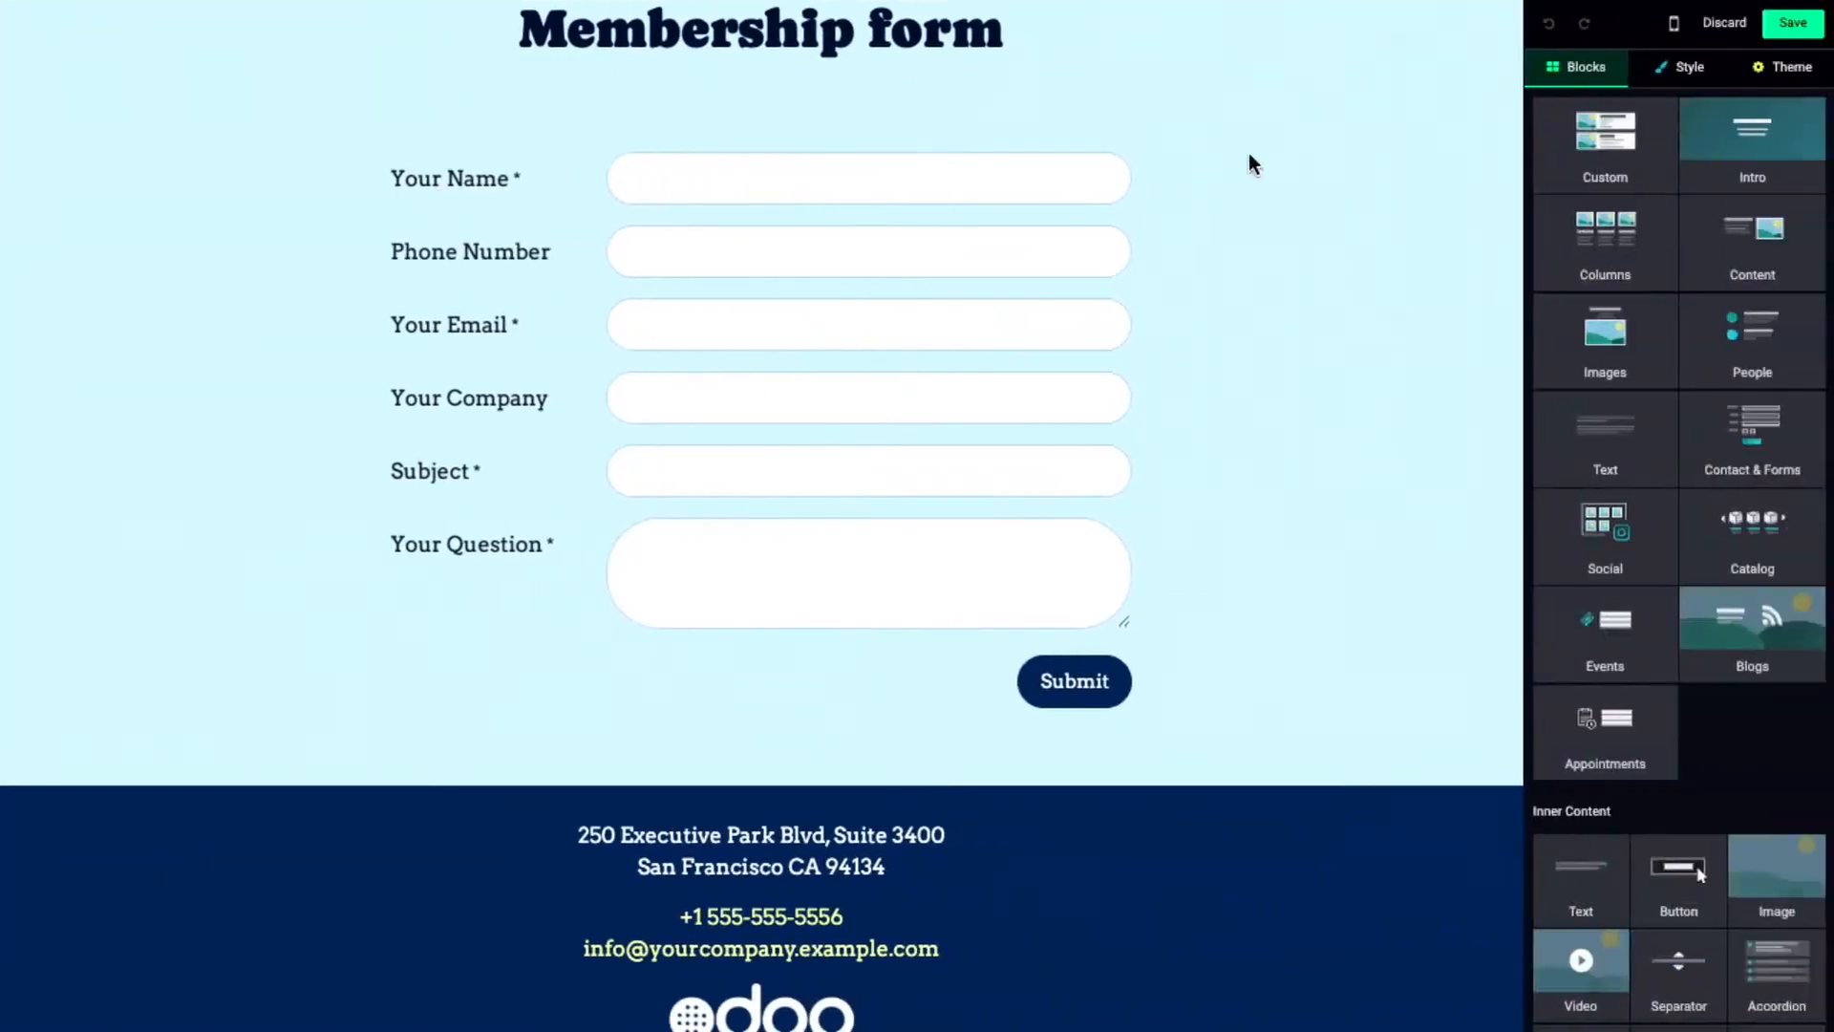
click(1308, 165)
click(944, 188)
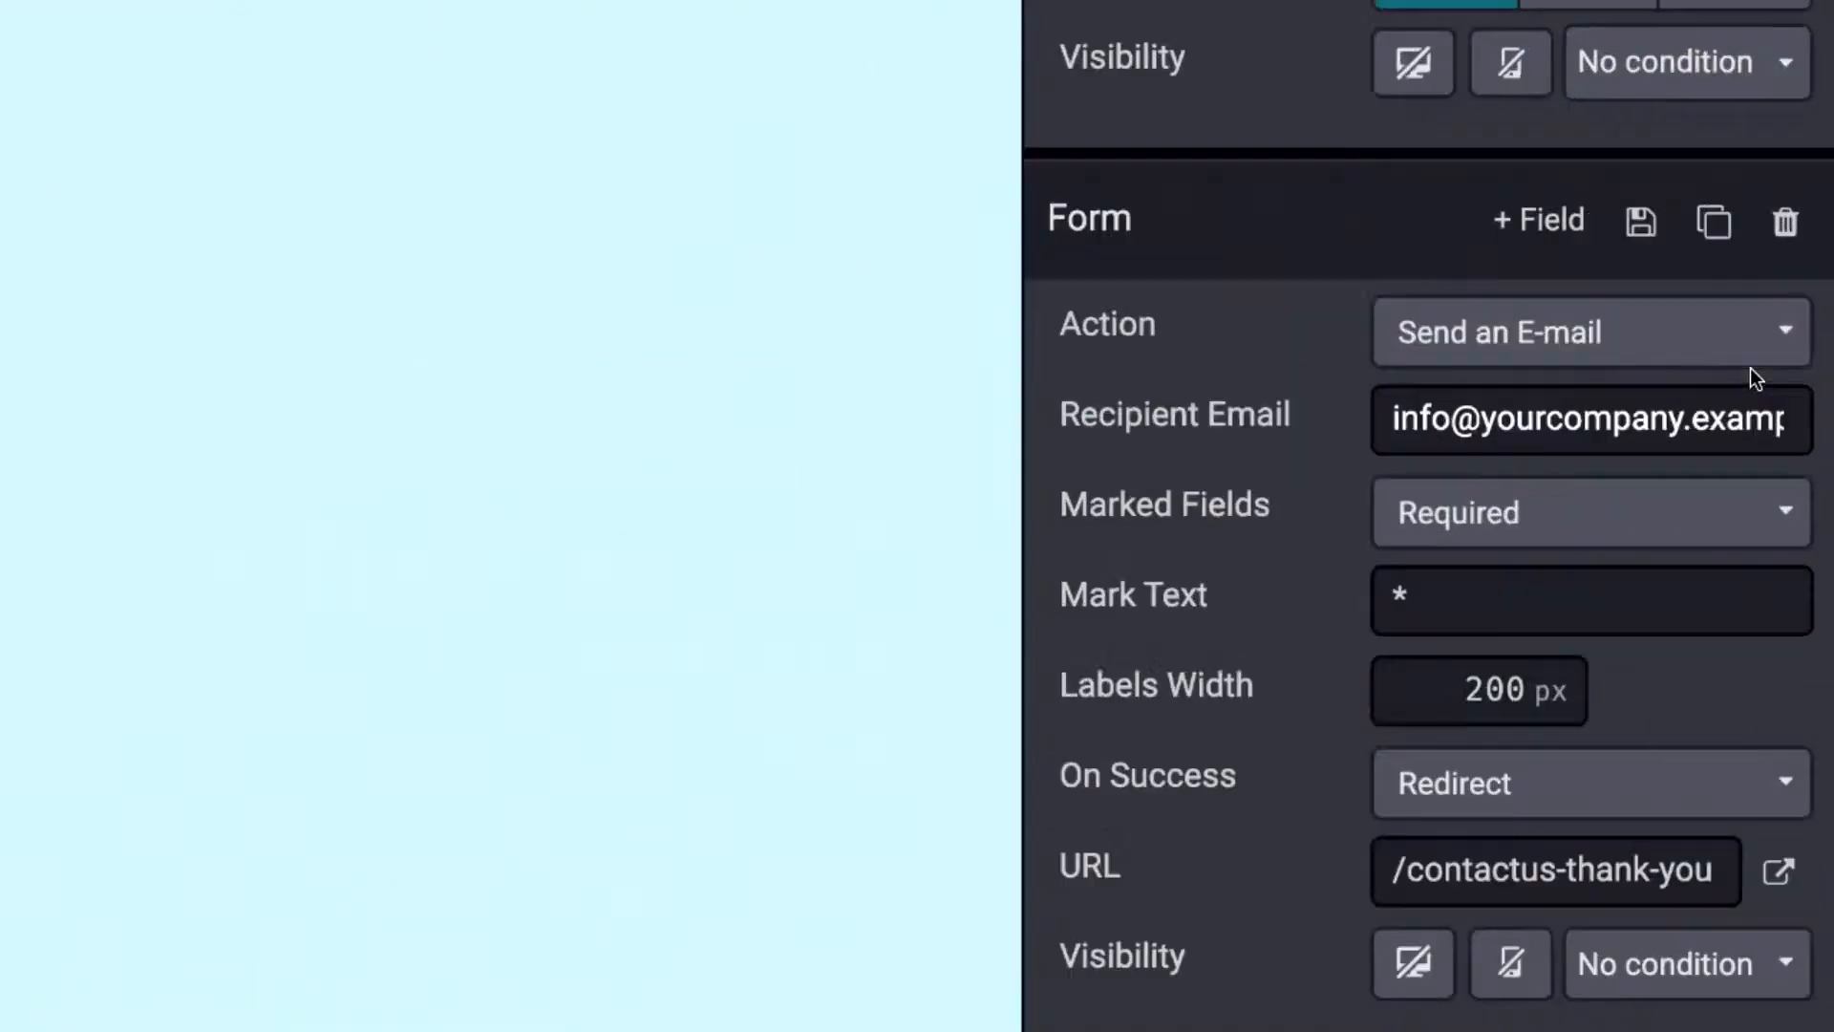
click(1774, 359)
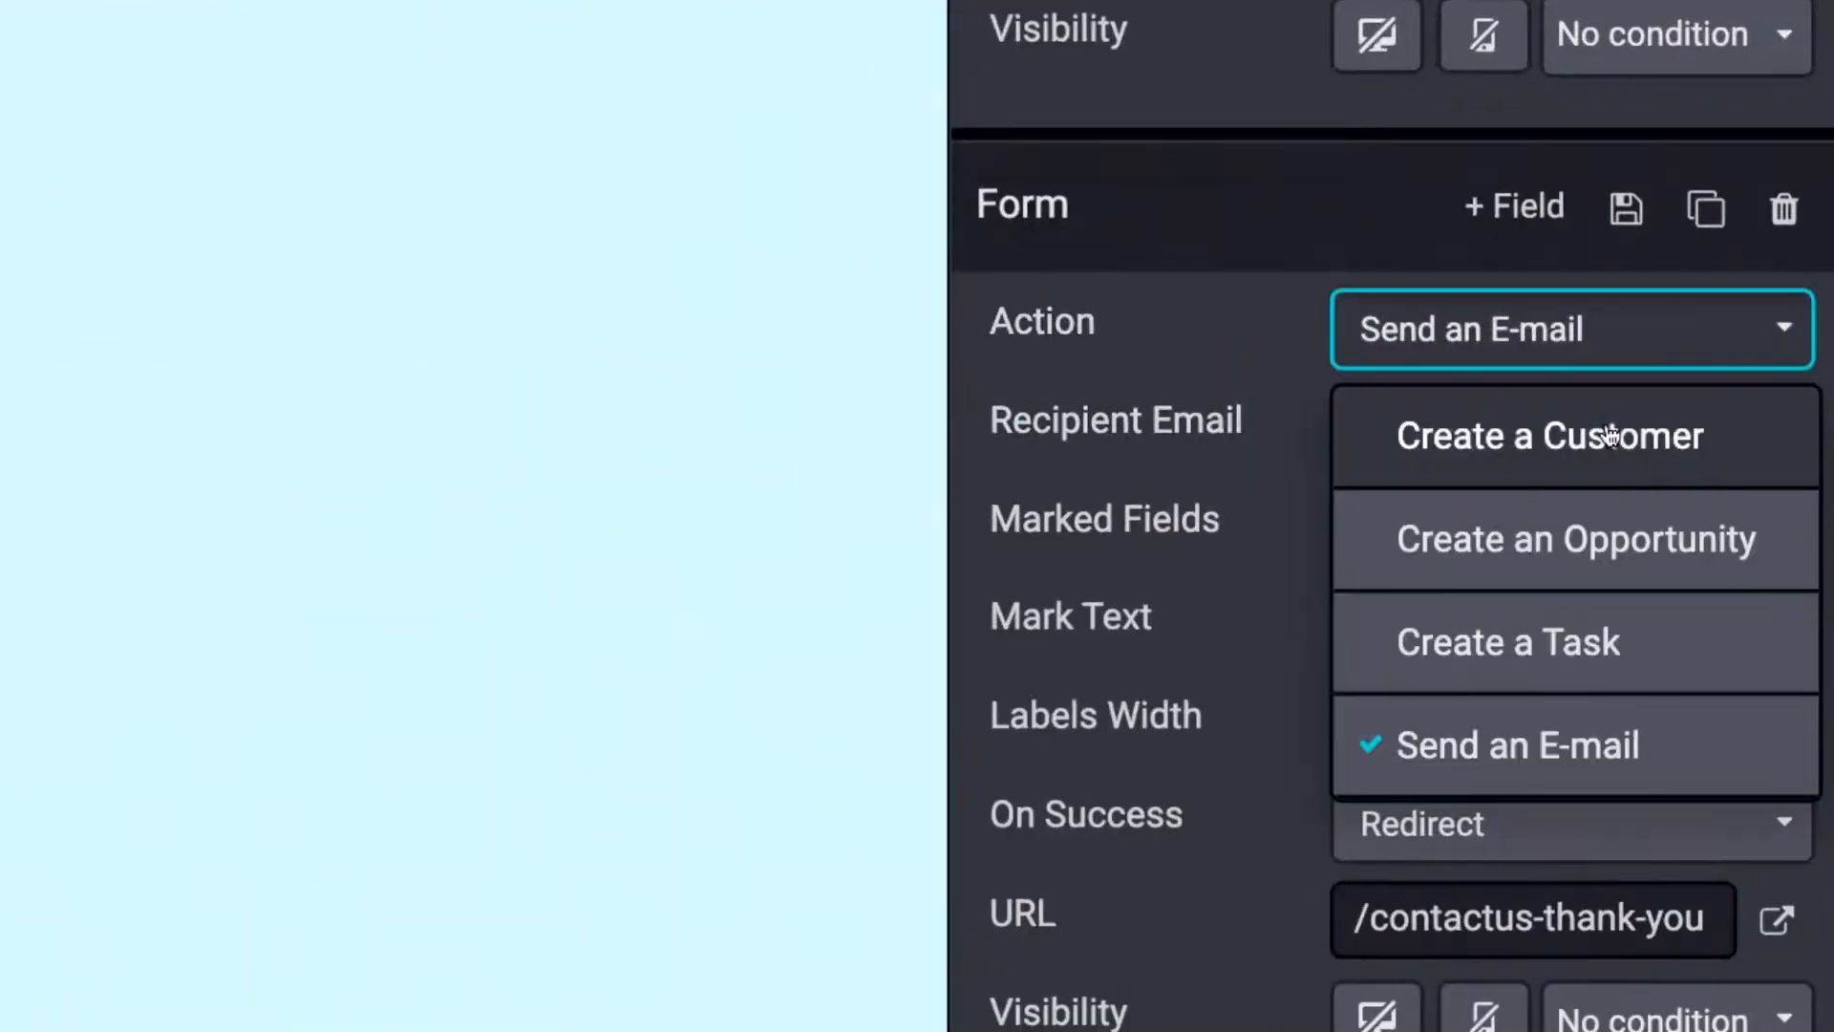
click(1588, 565)
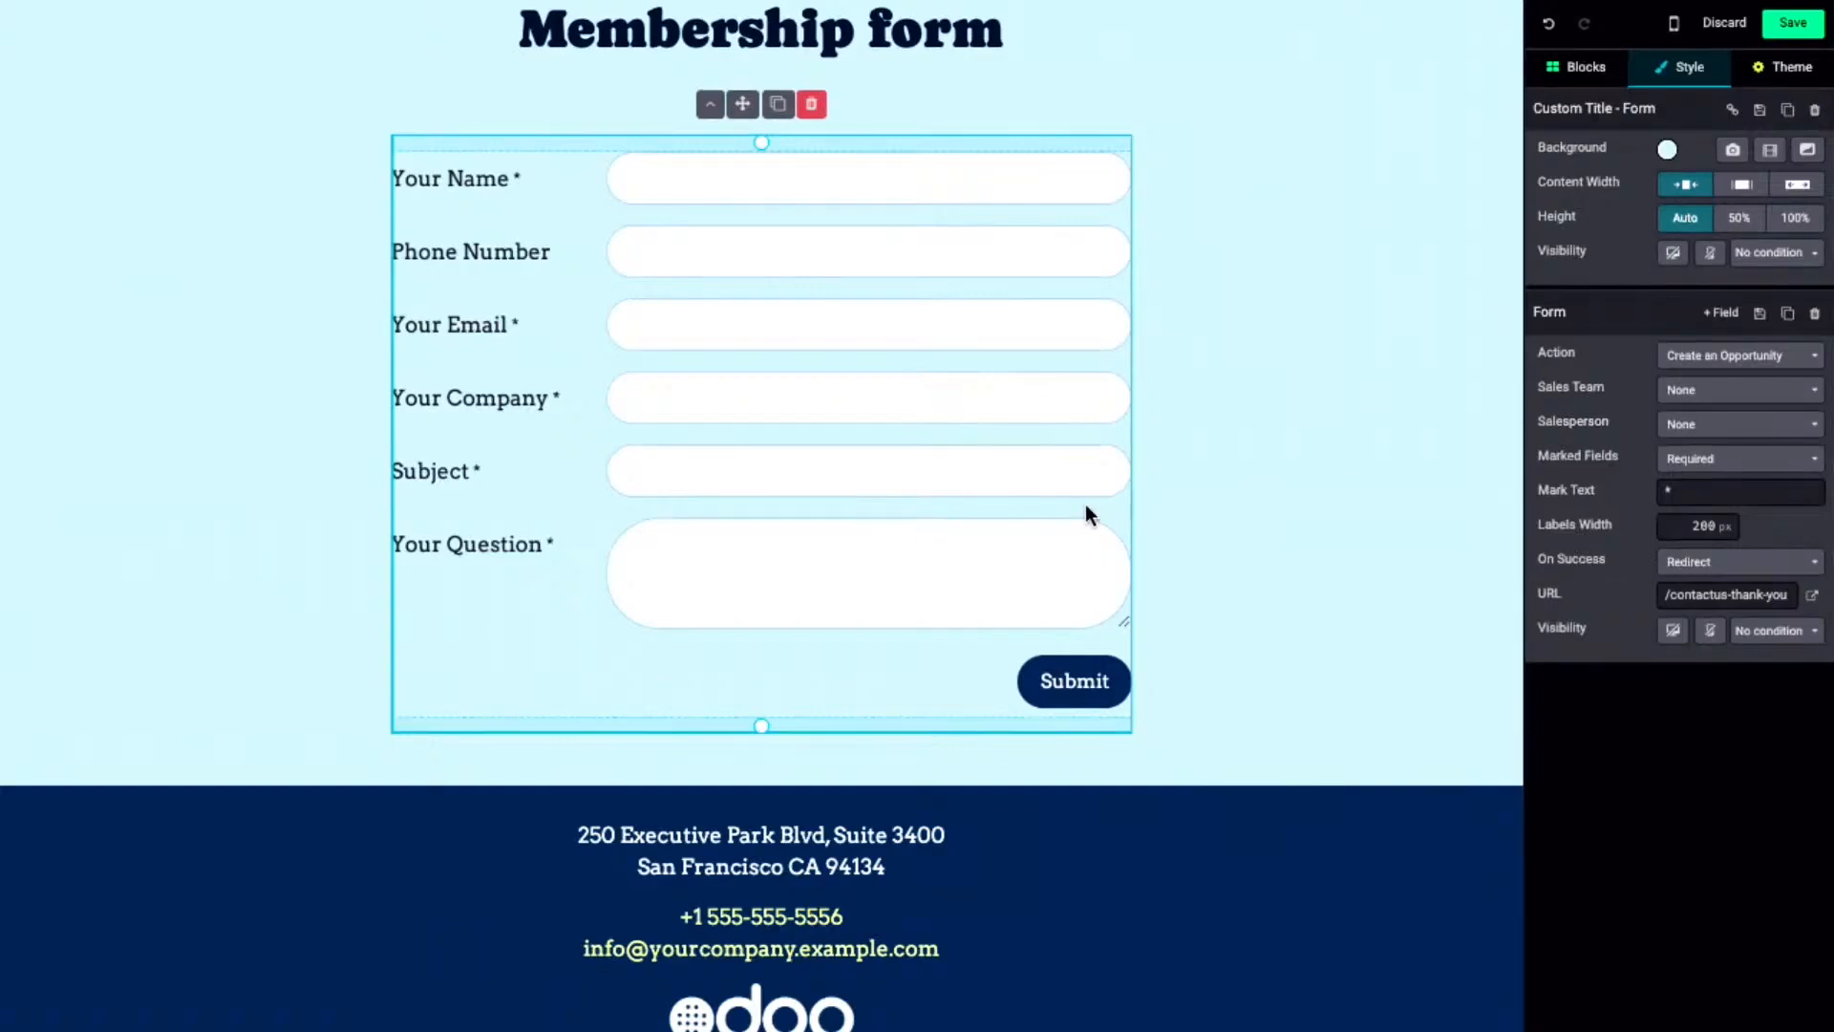
click(1720, 312)
click(822, 619)
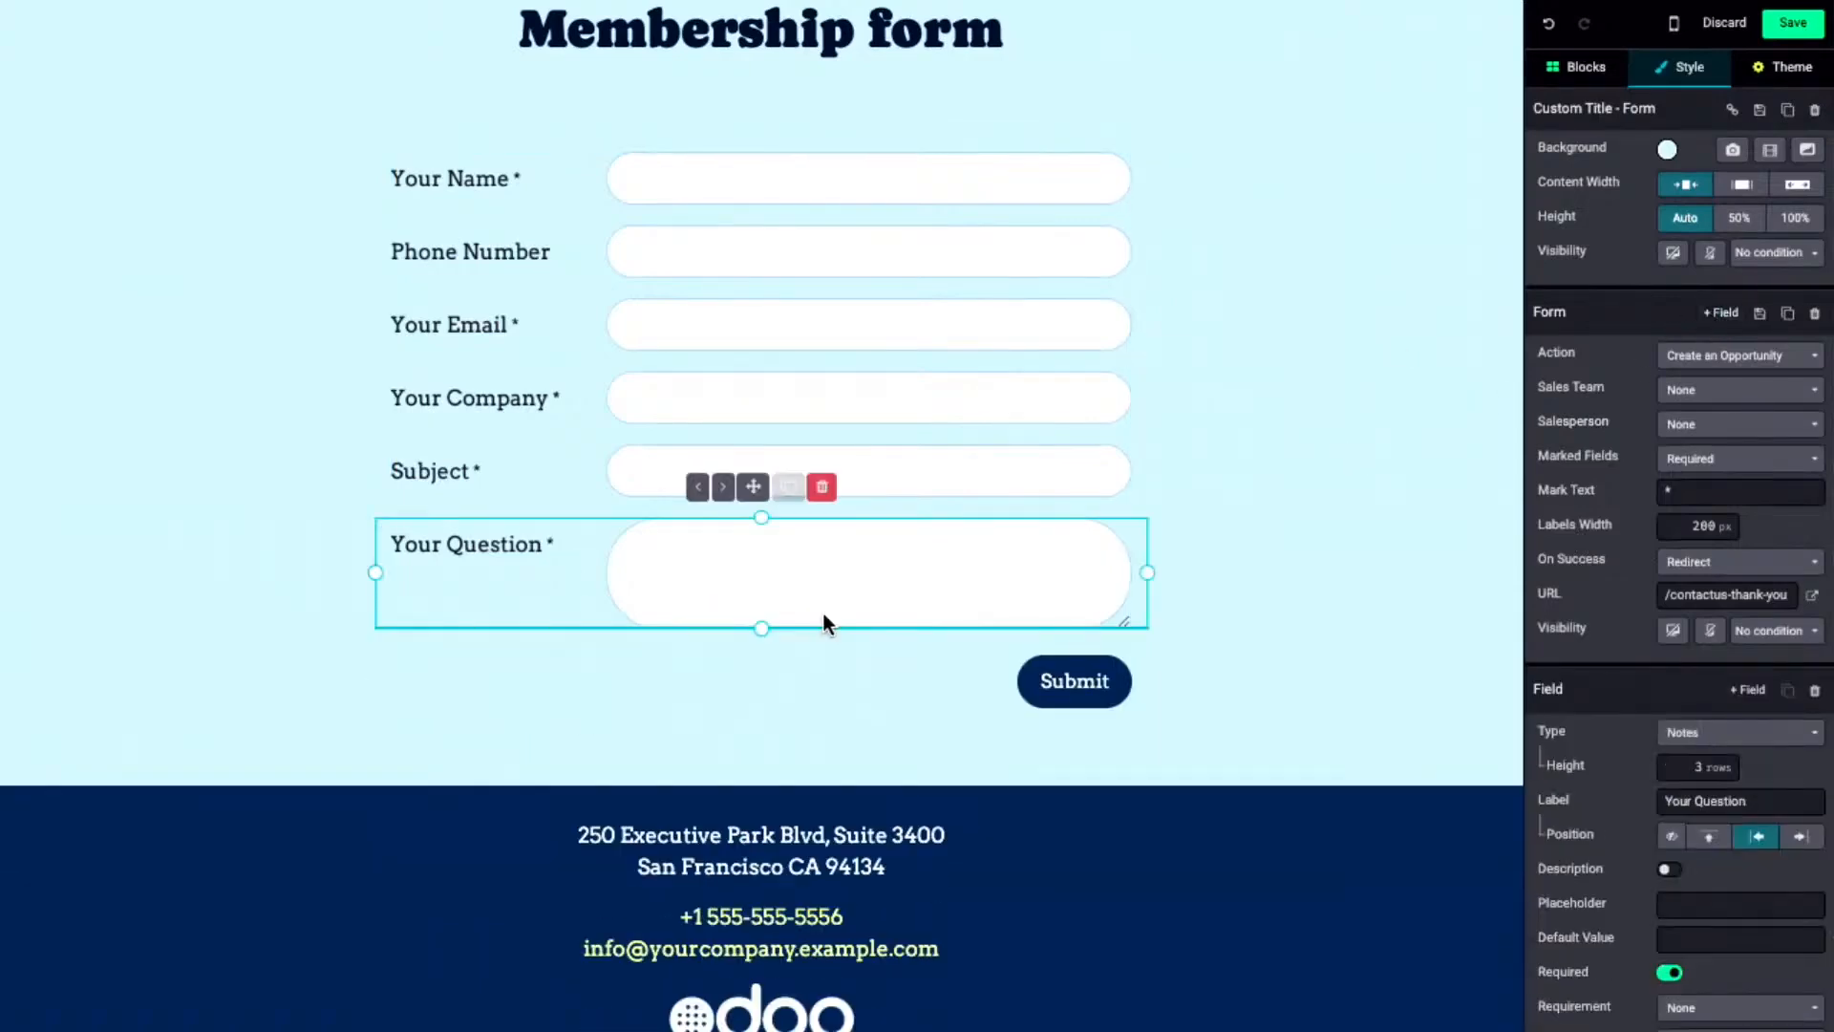
click(1792, 23)
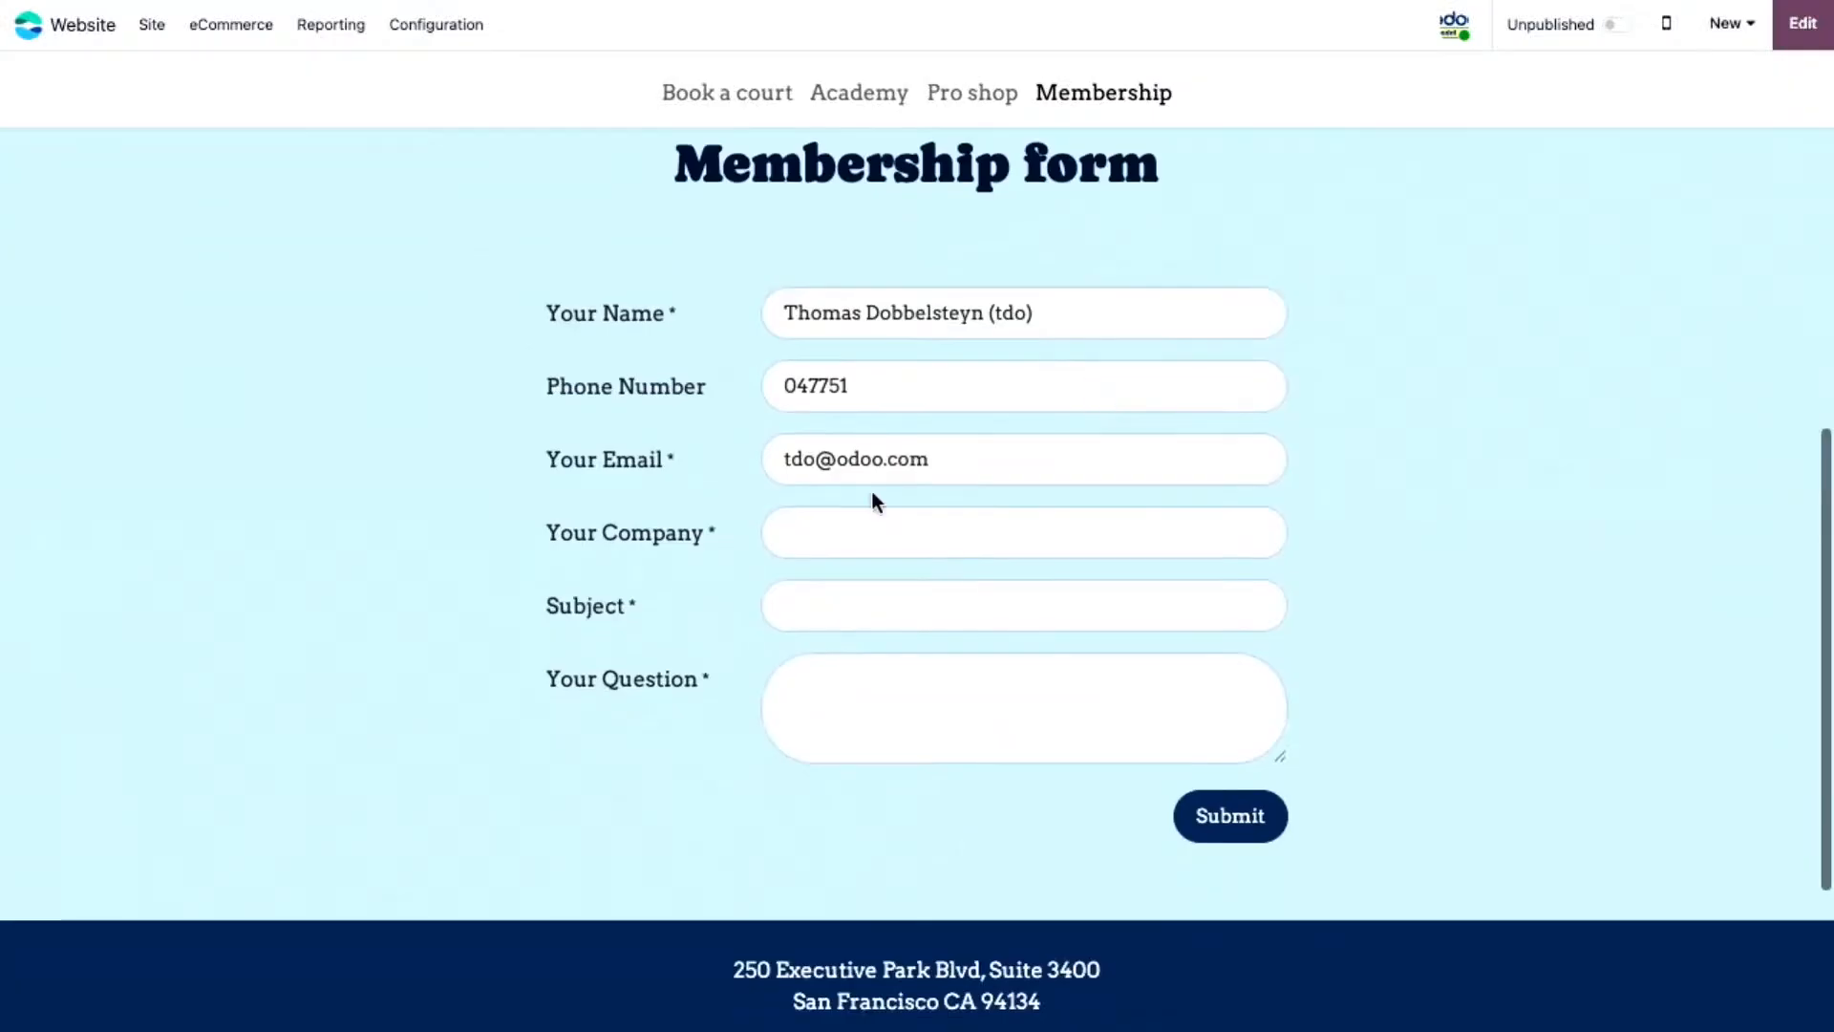
- Submit the membership form with company Odoo, subject "I want to be a member" and question "Odoo padel club"
click(857, 536)
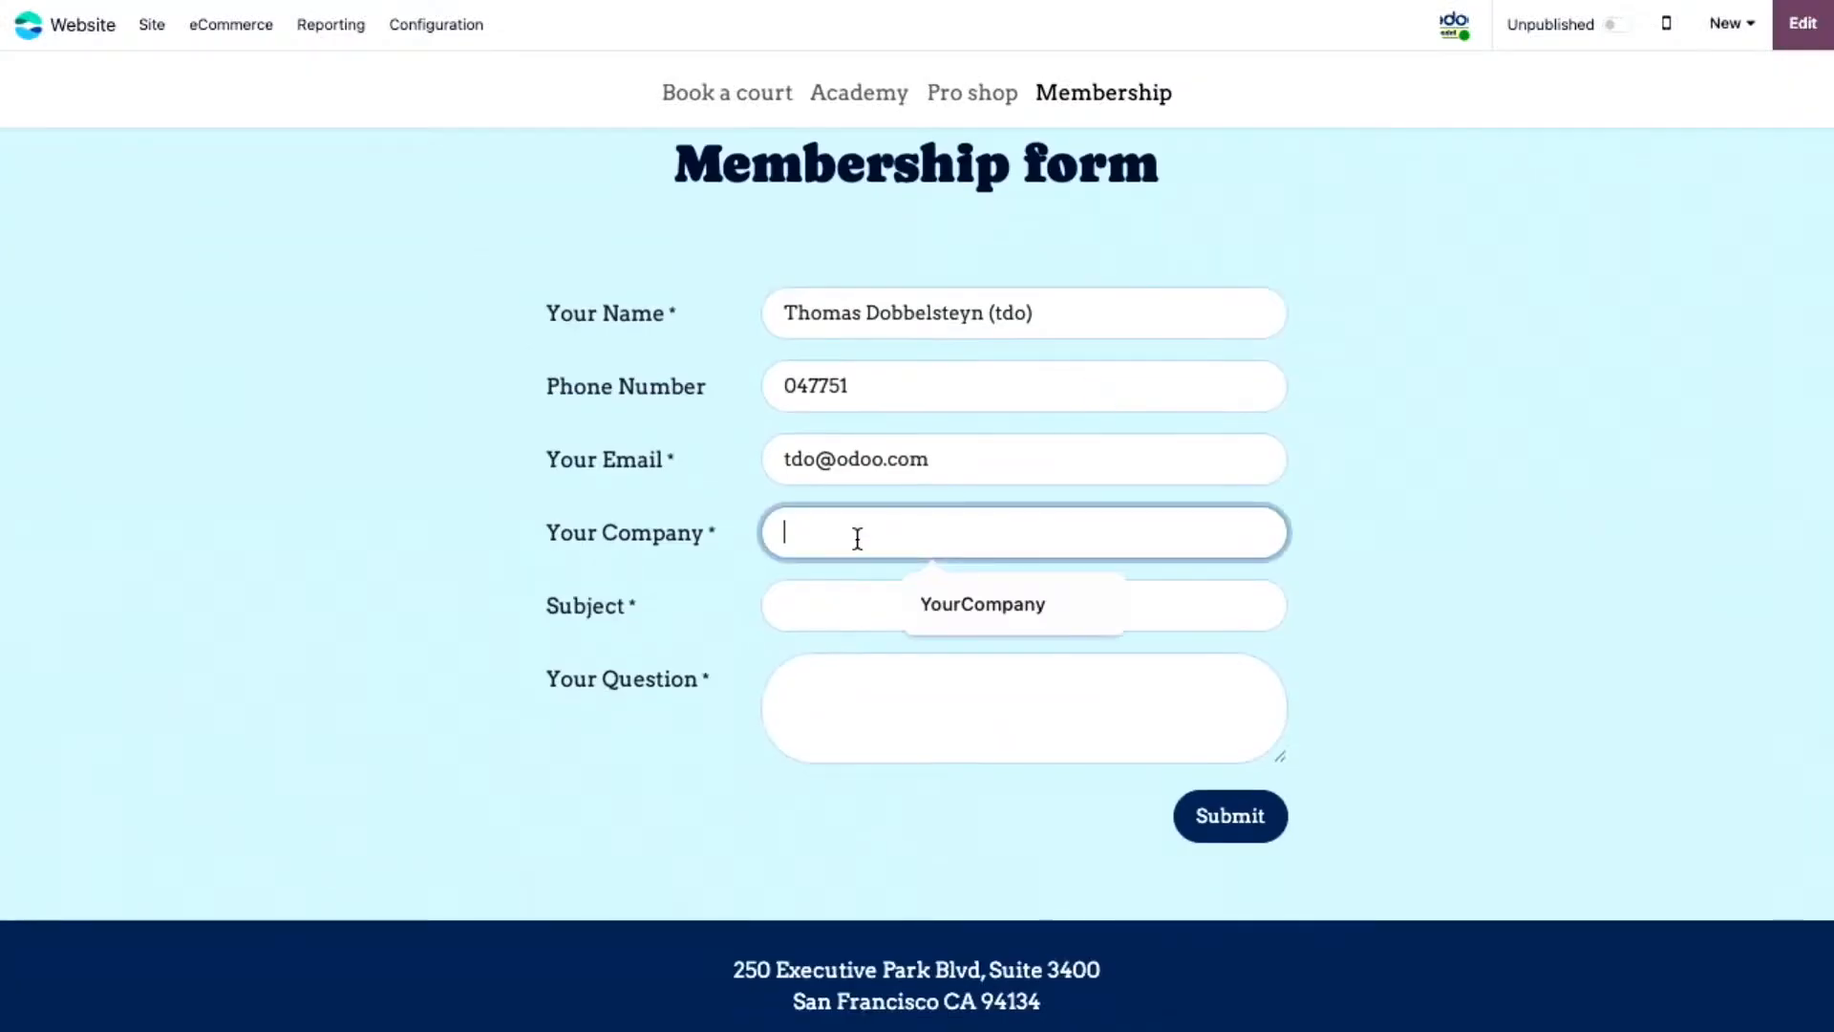
text(Odoo)
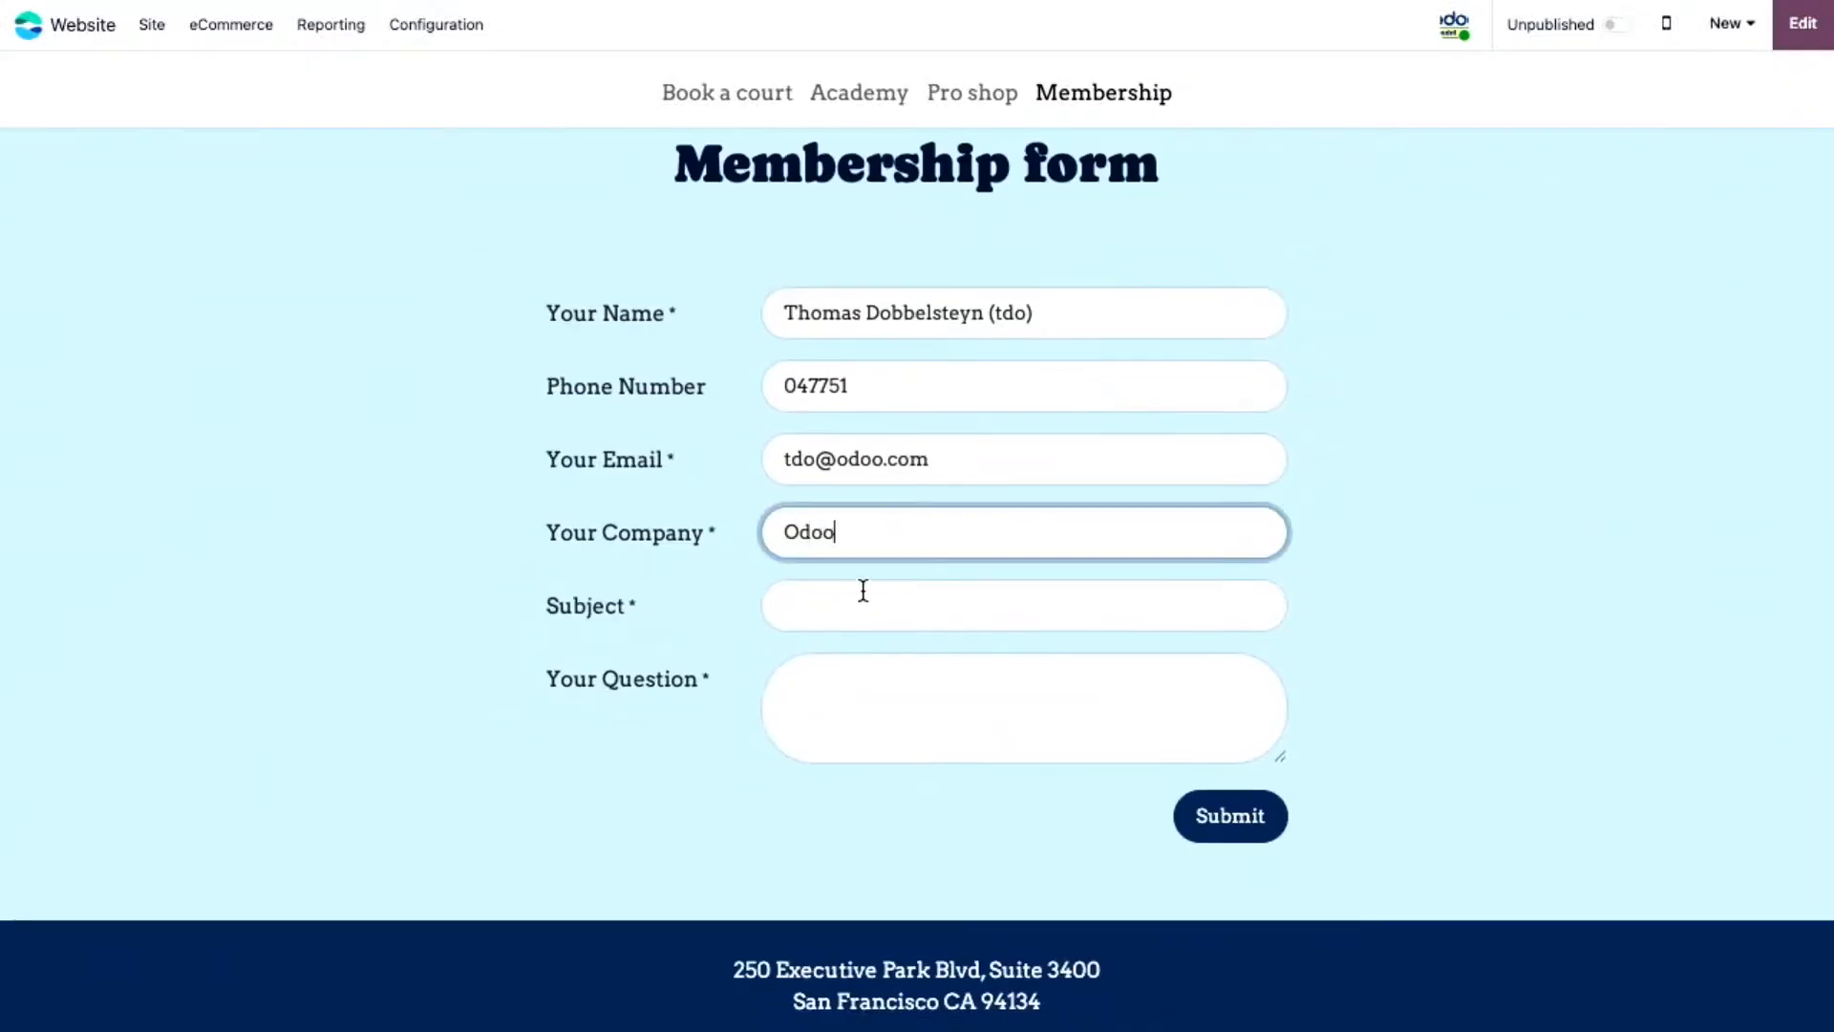
click(858, 608)
text(I want)
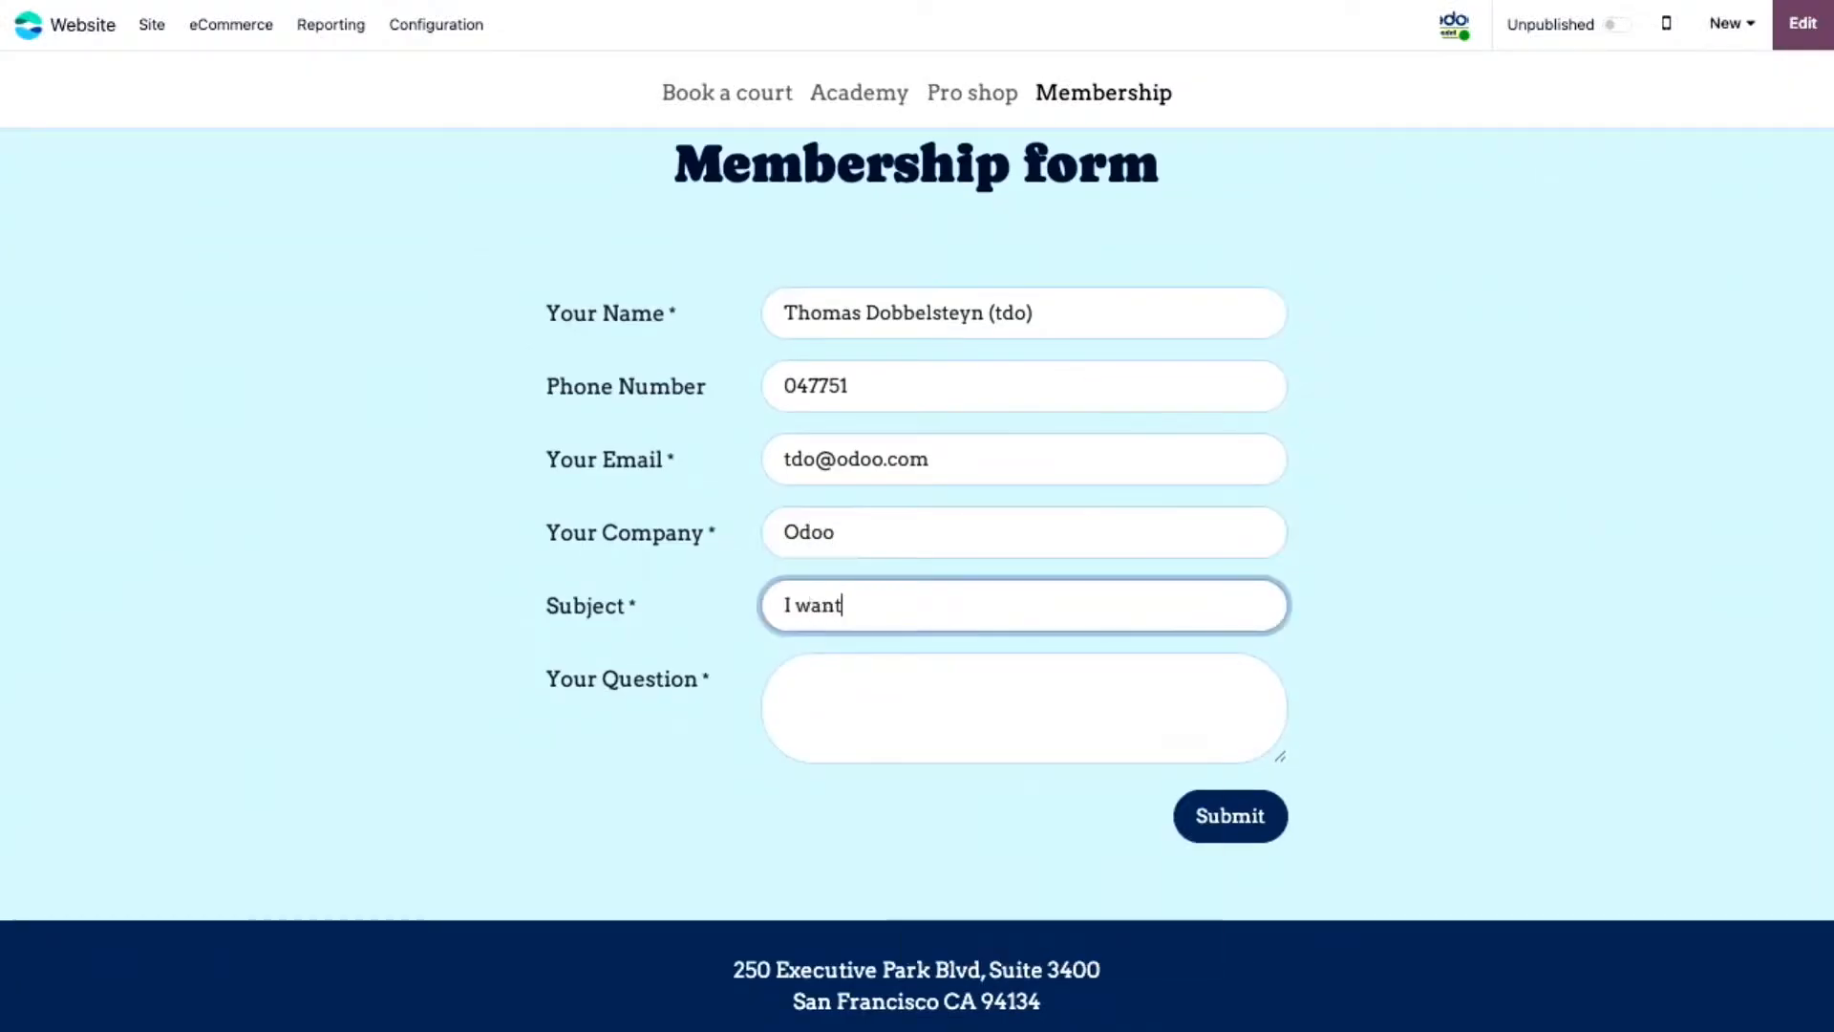
text( to be a member)
click(853, 709)
text(Odoo padel club)
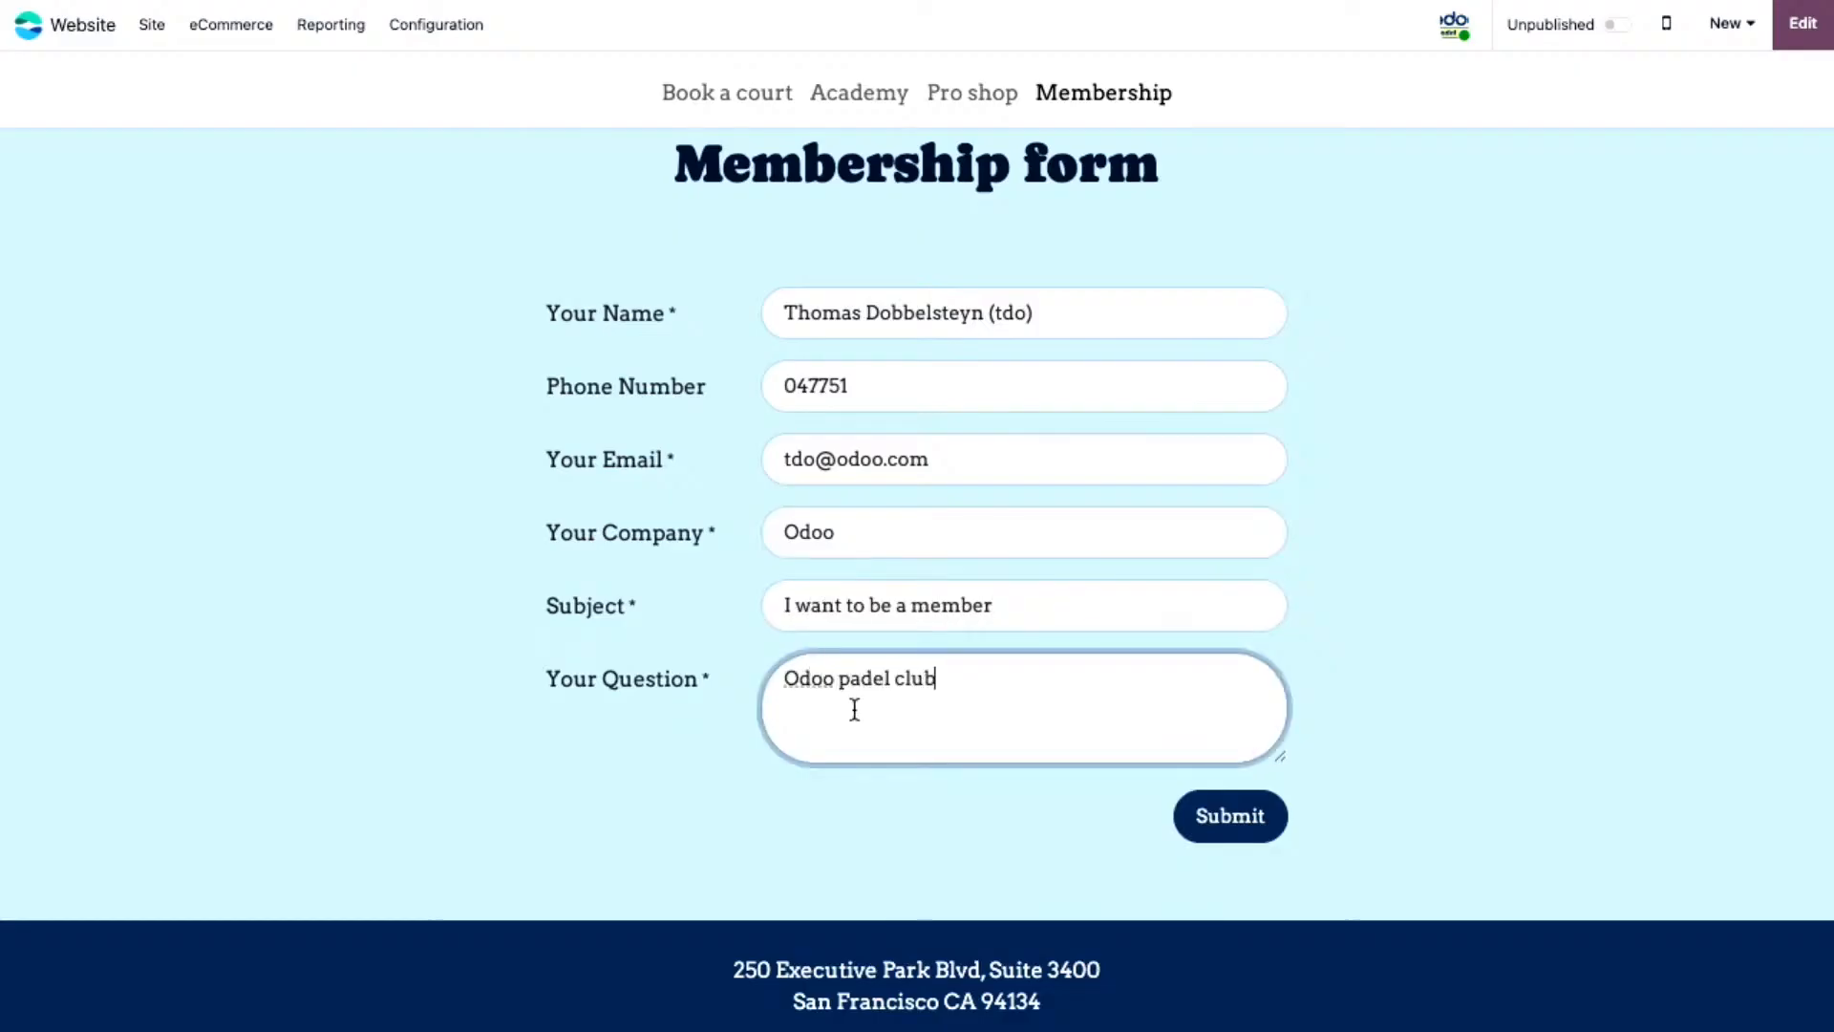
click(1239, 818)
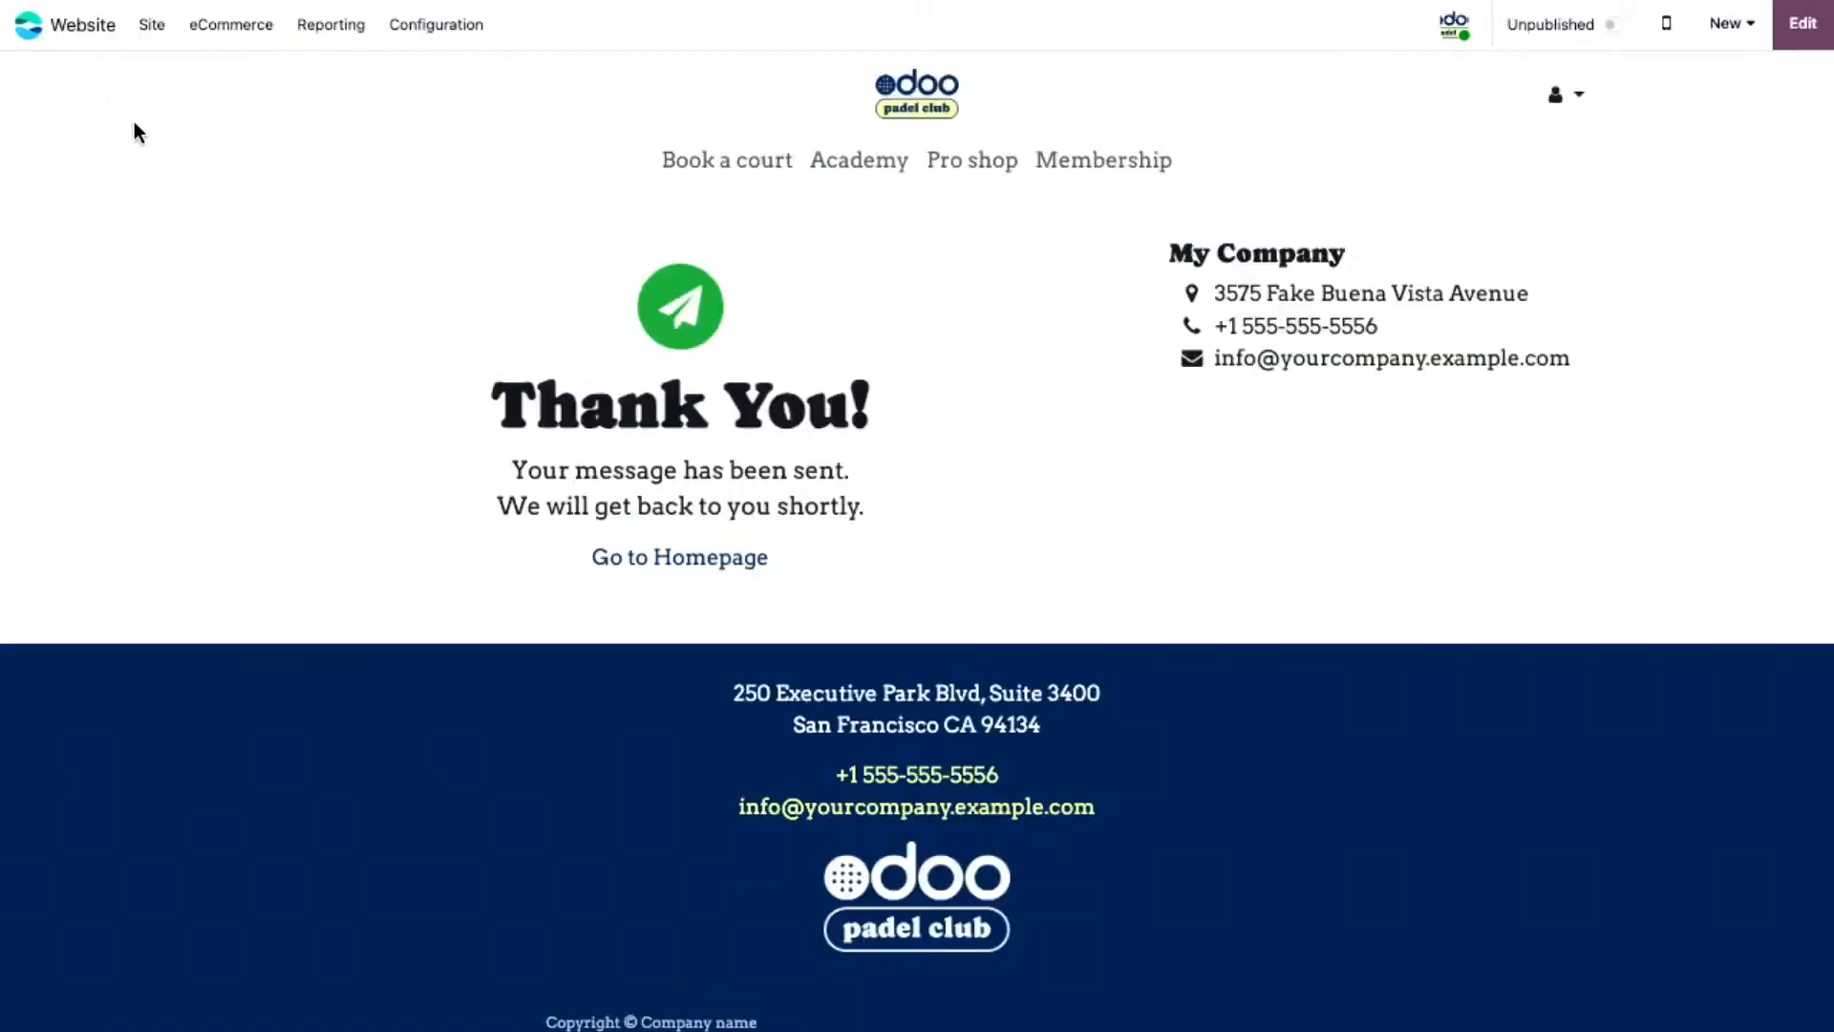
- Switch to the CRM app, move the "I want to be a member" opportunity to the Qualified stage and open it
click(69, 25)
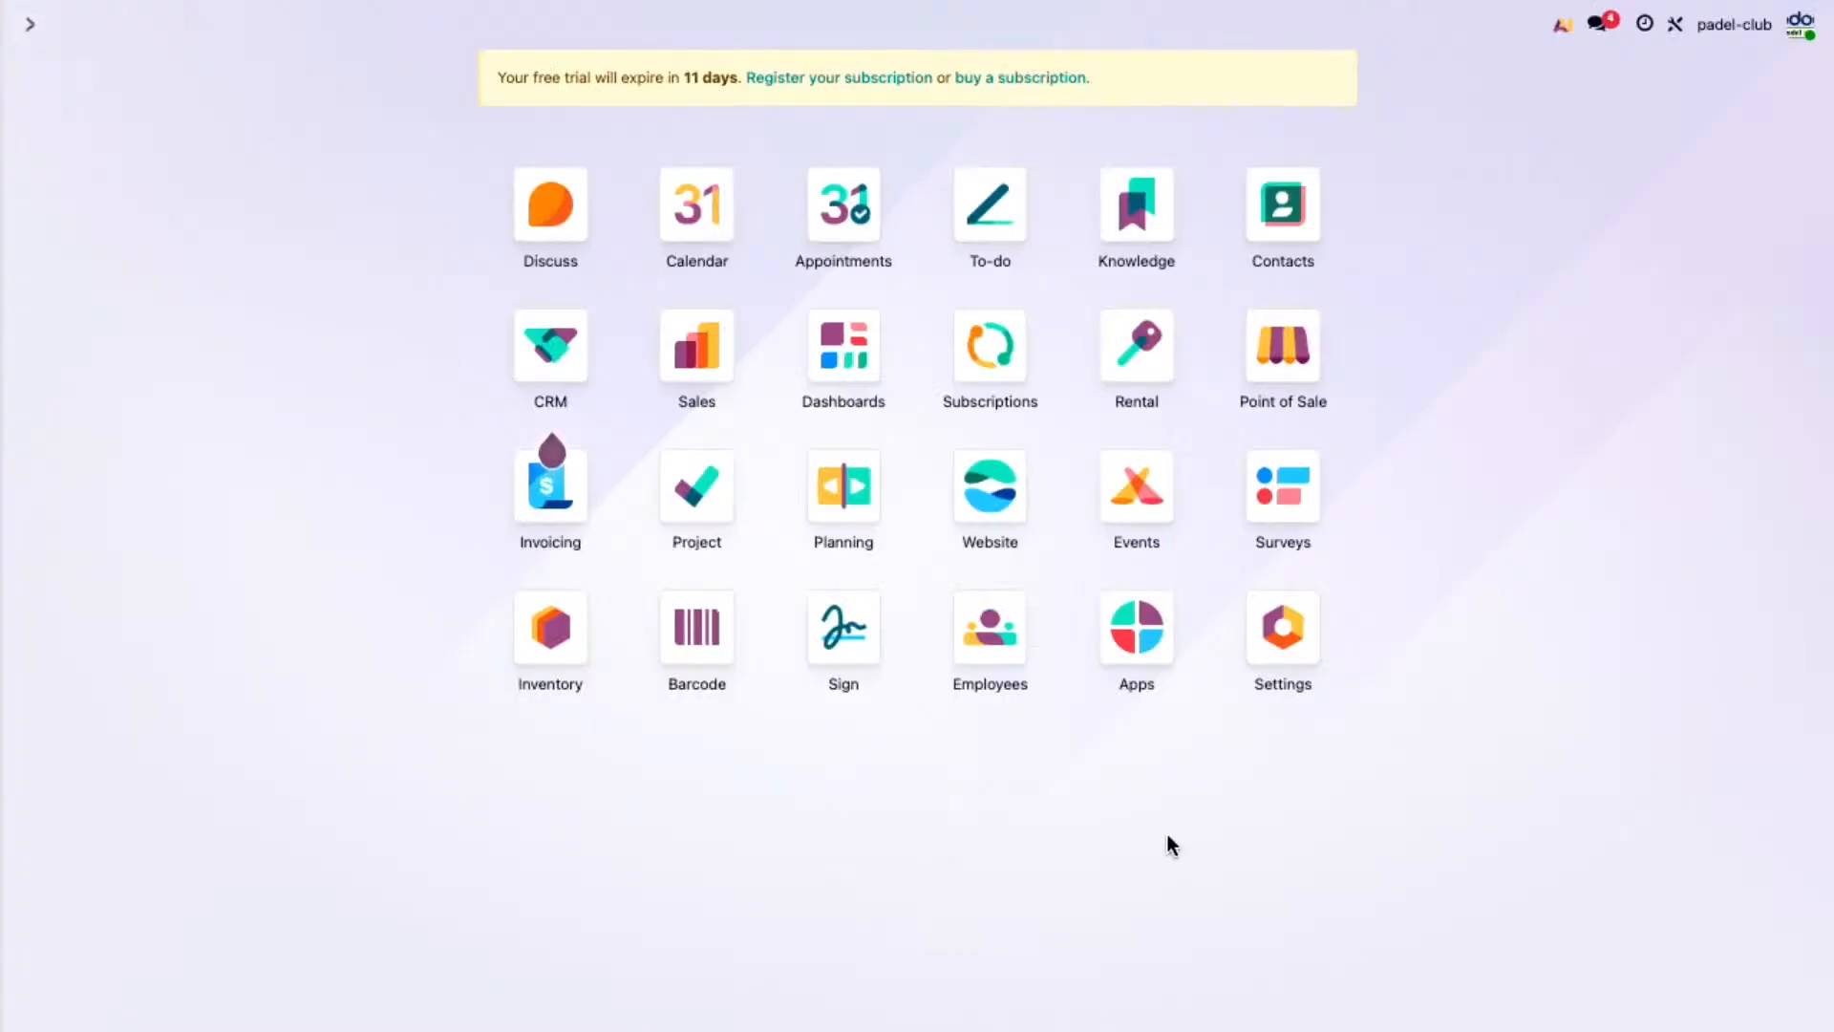
click(551, 380)
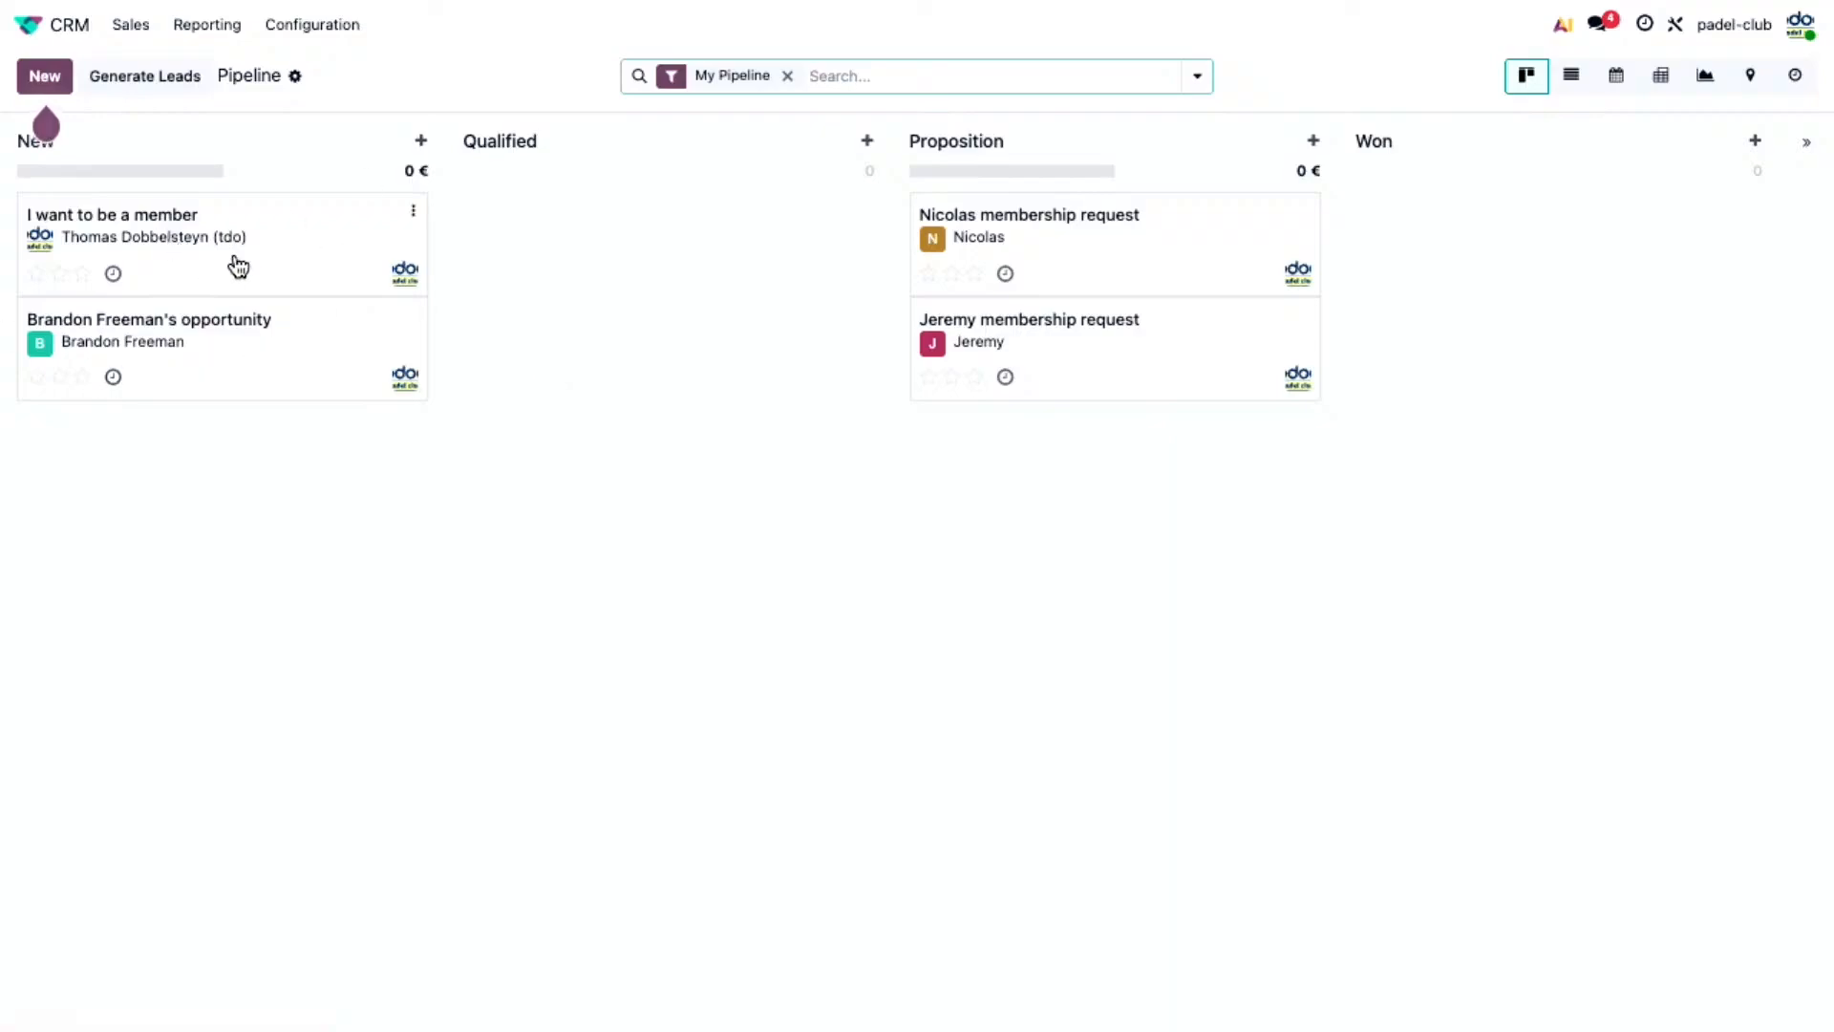
drag(281, 253, 729, 232)
click(730, 232)
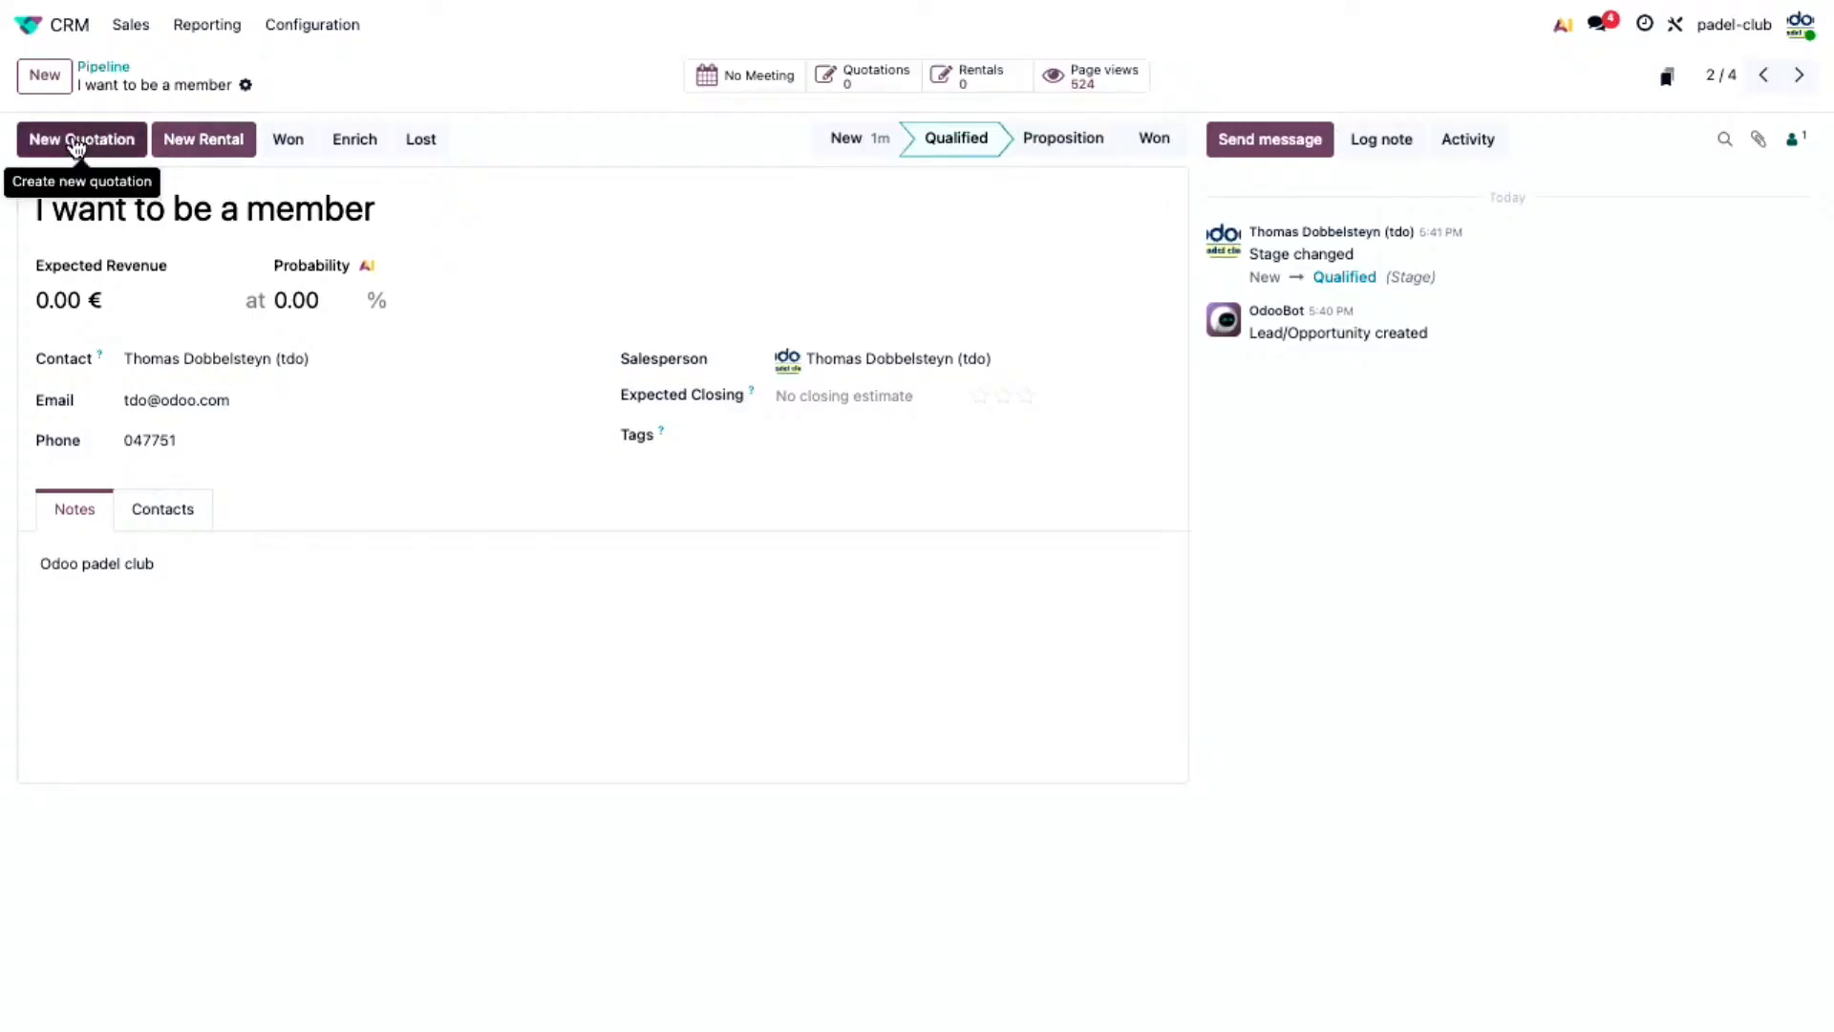
- Create a quotation from the opportunity and add the Odoo Padel Club Membership product as an order line
click(77, 144)
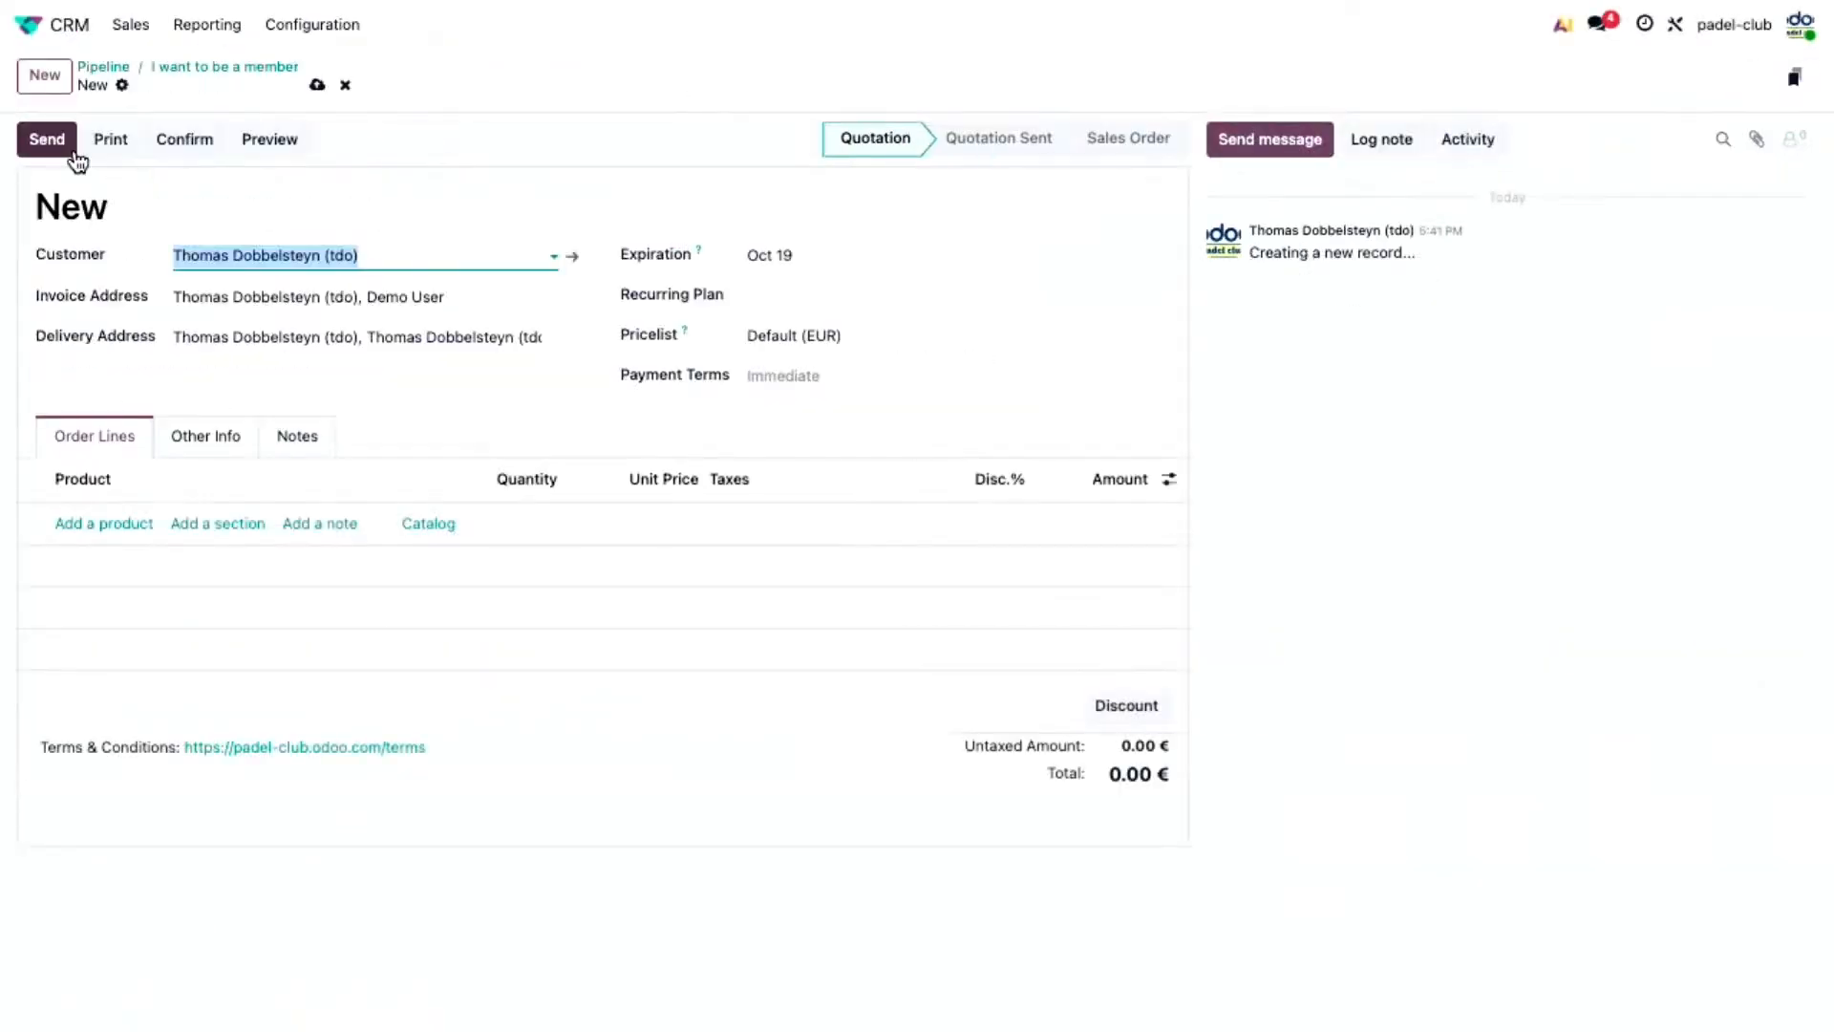
click(95, 526)
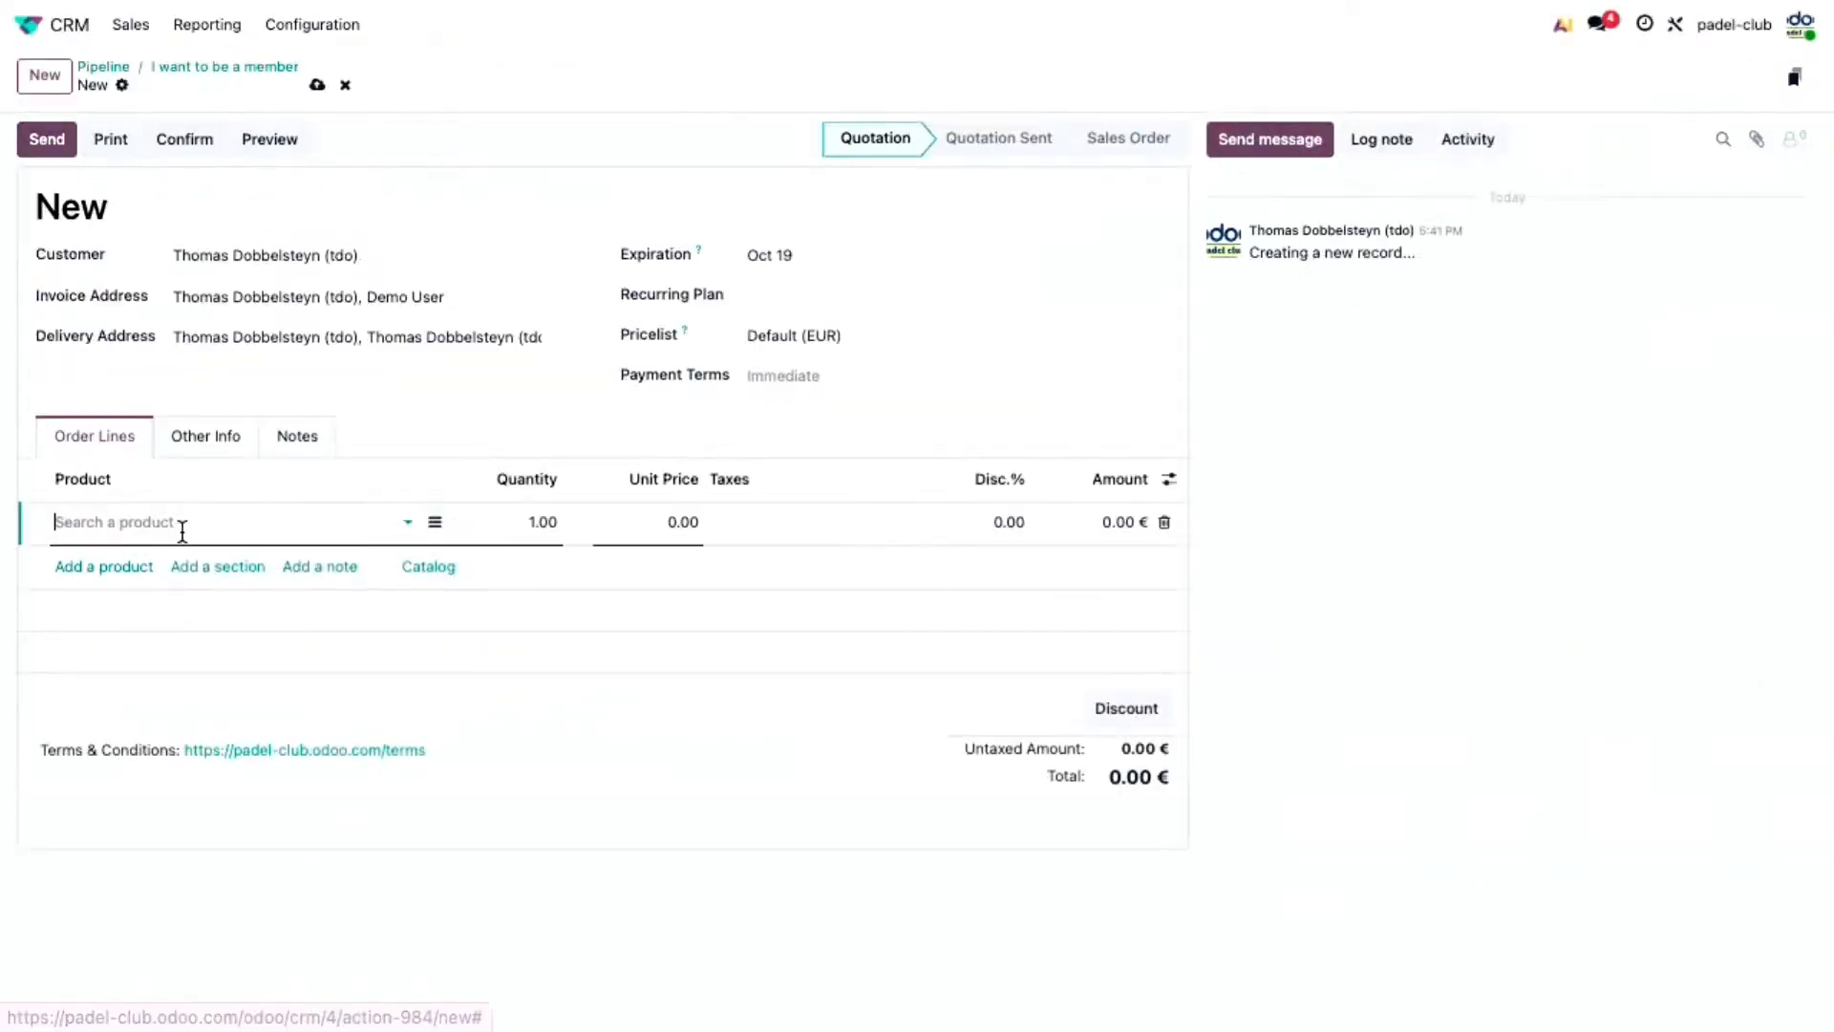
text(mem)
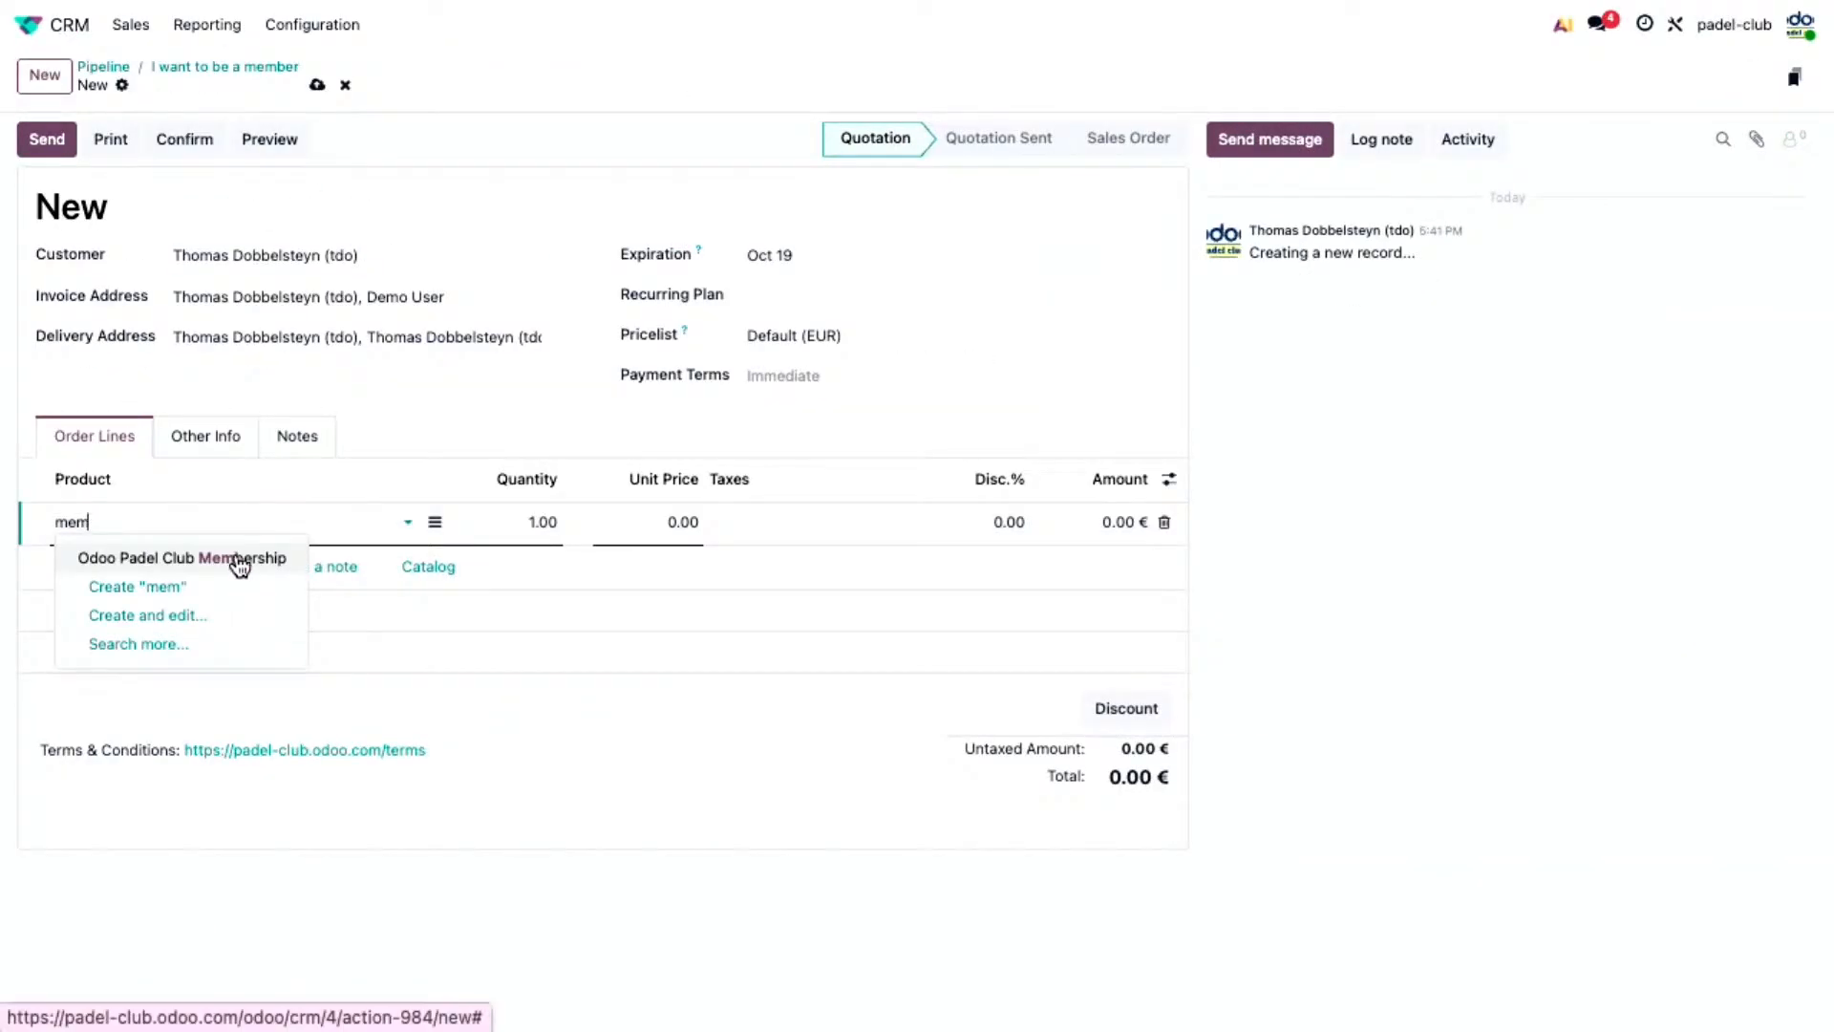
click(239, 562)
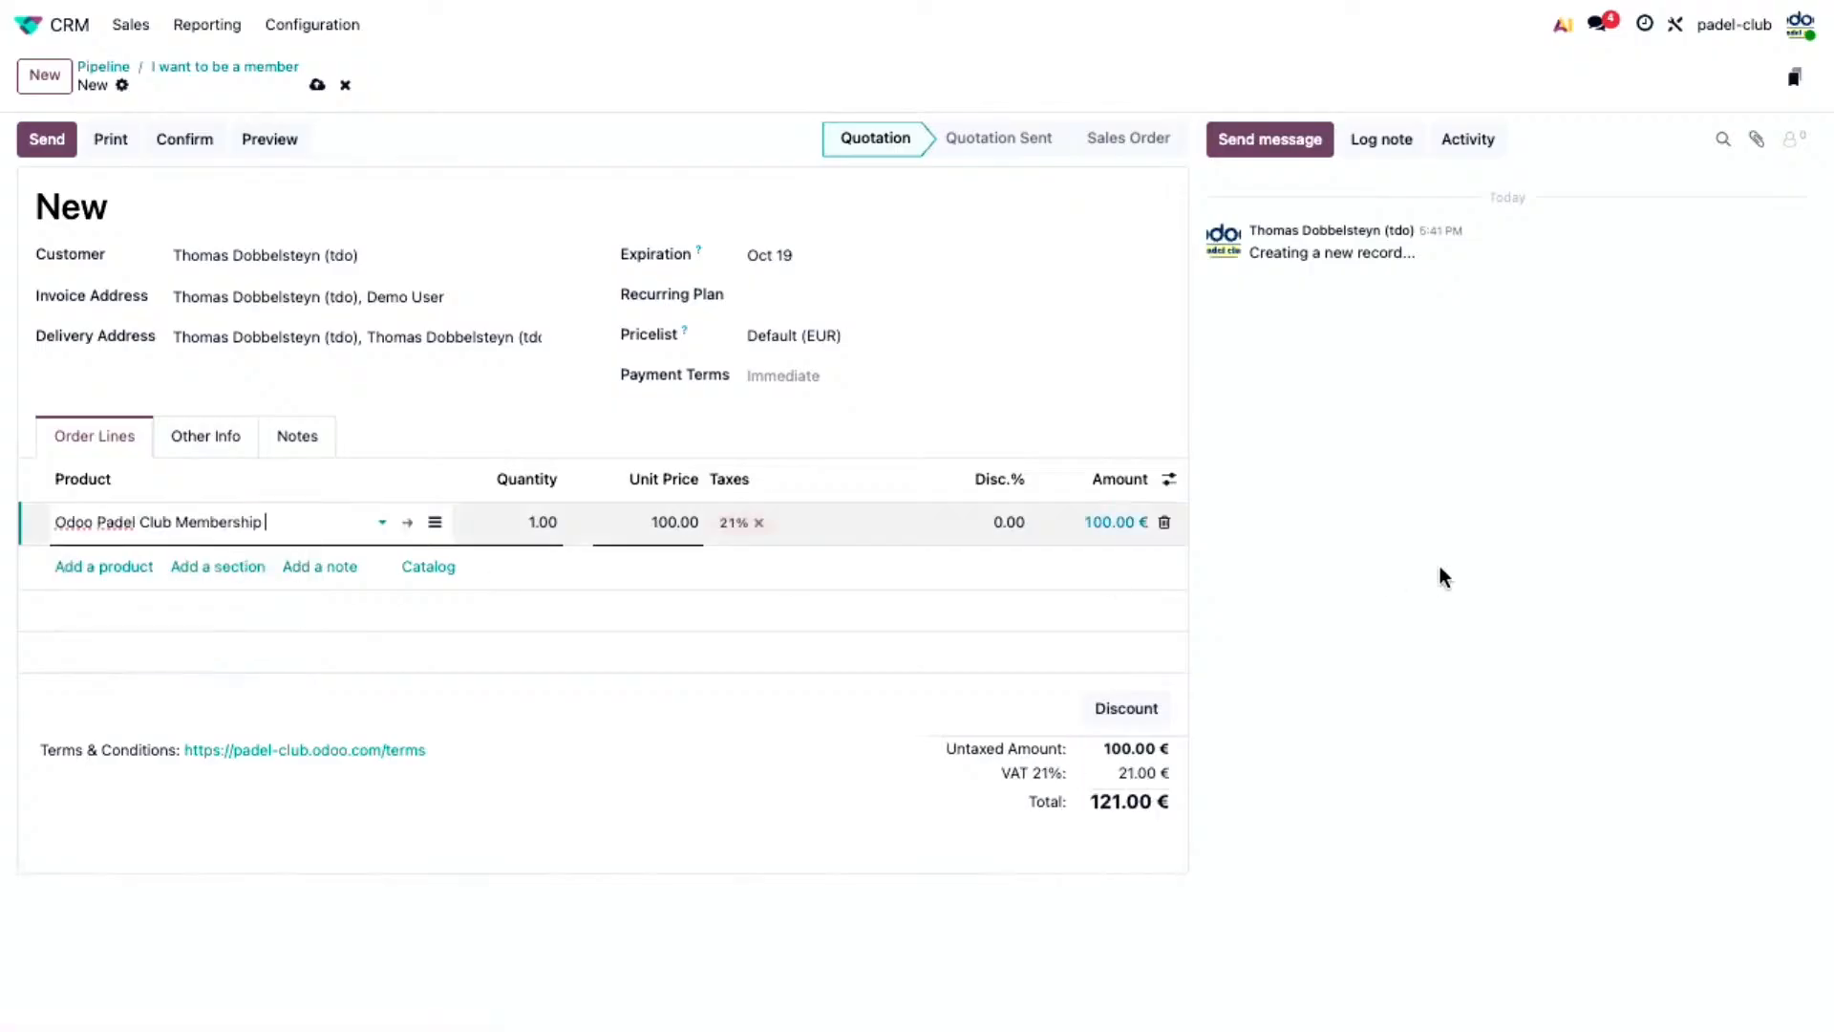
click(1469, 536)
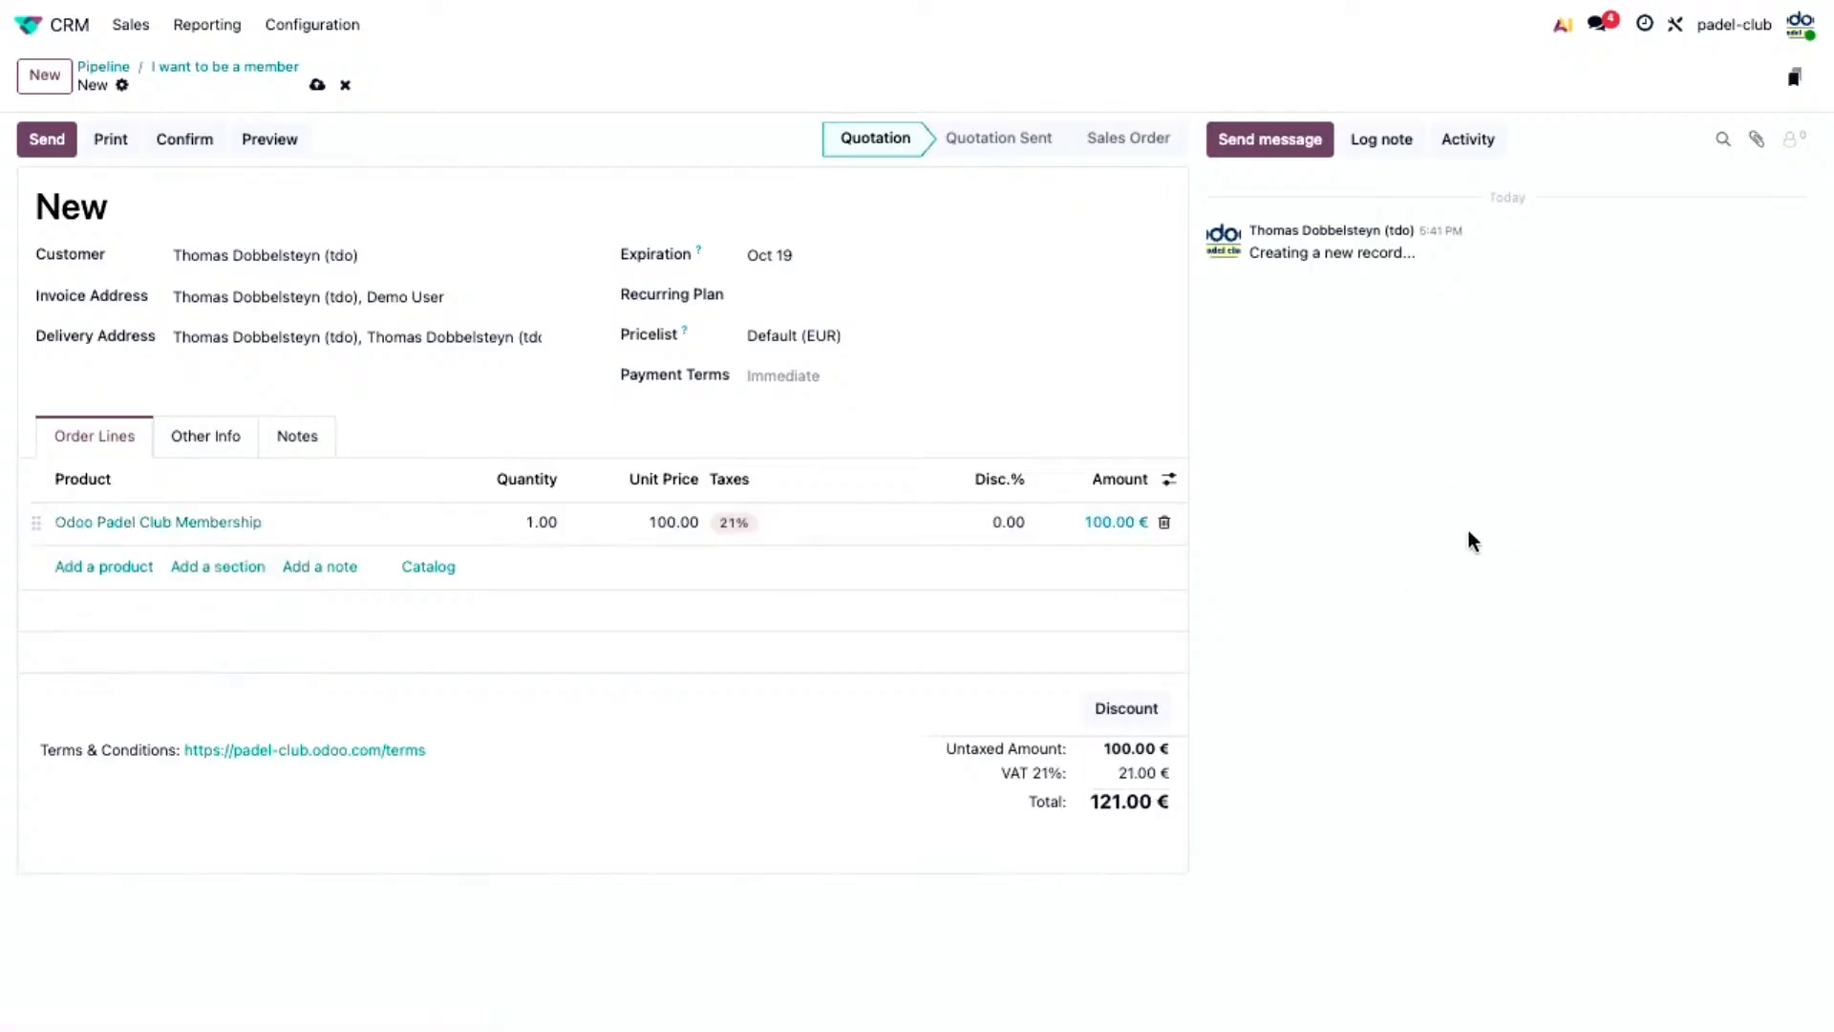
- Set the quotation's recurring plan to Yearly and confirm it as a sales order
click(874, 294)
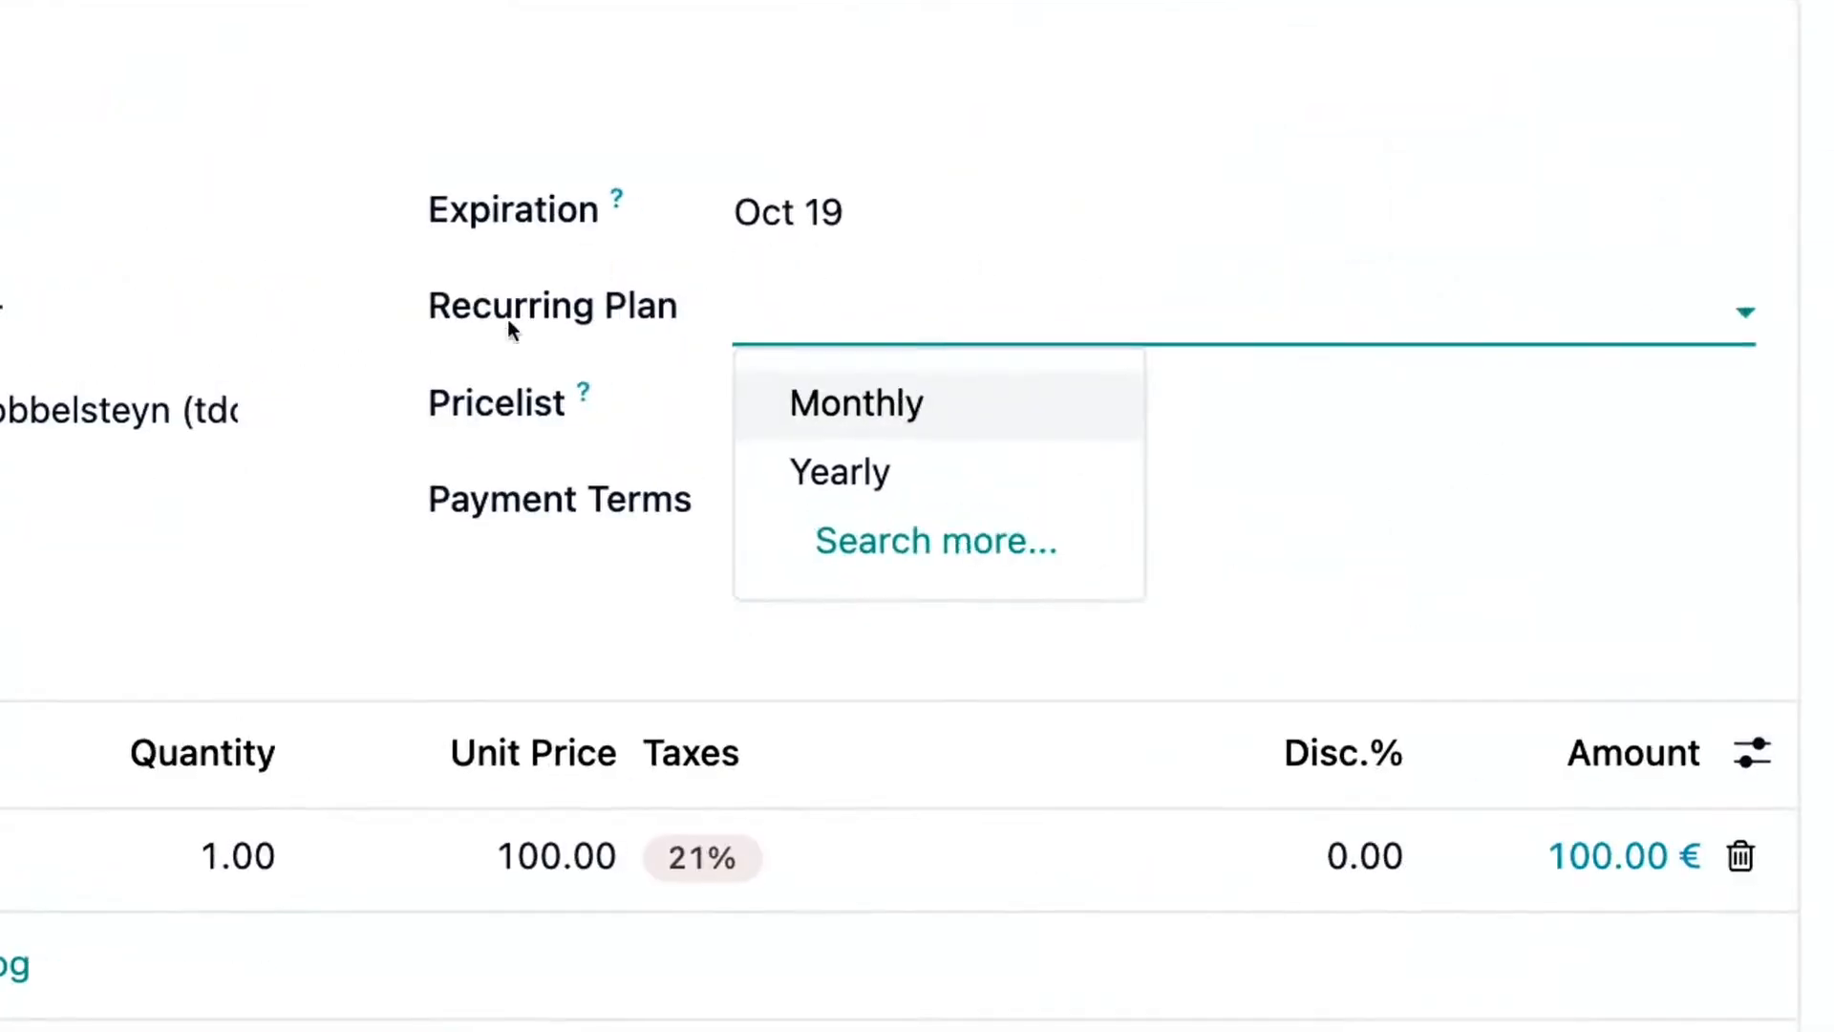
click(896, 472)
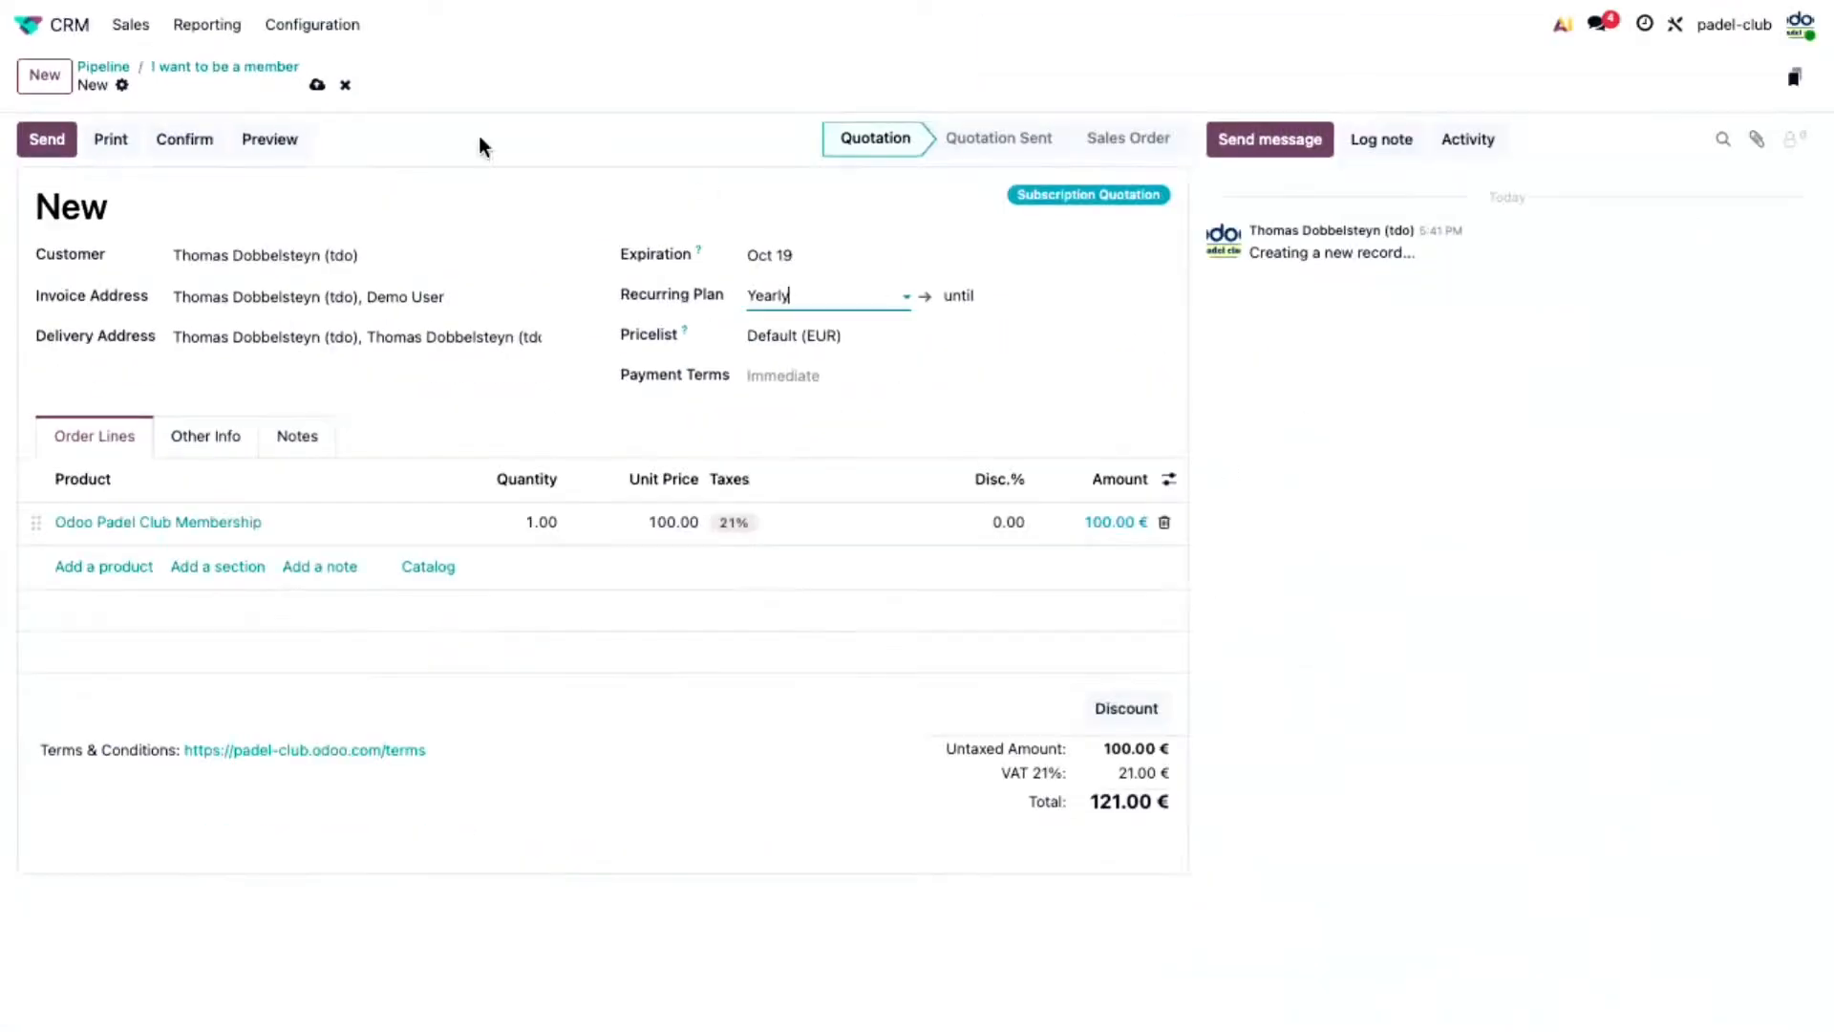
click(199, 142)
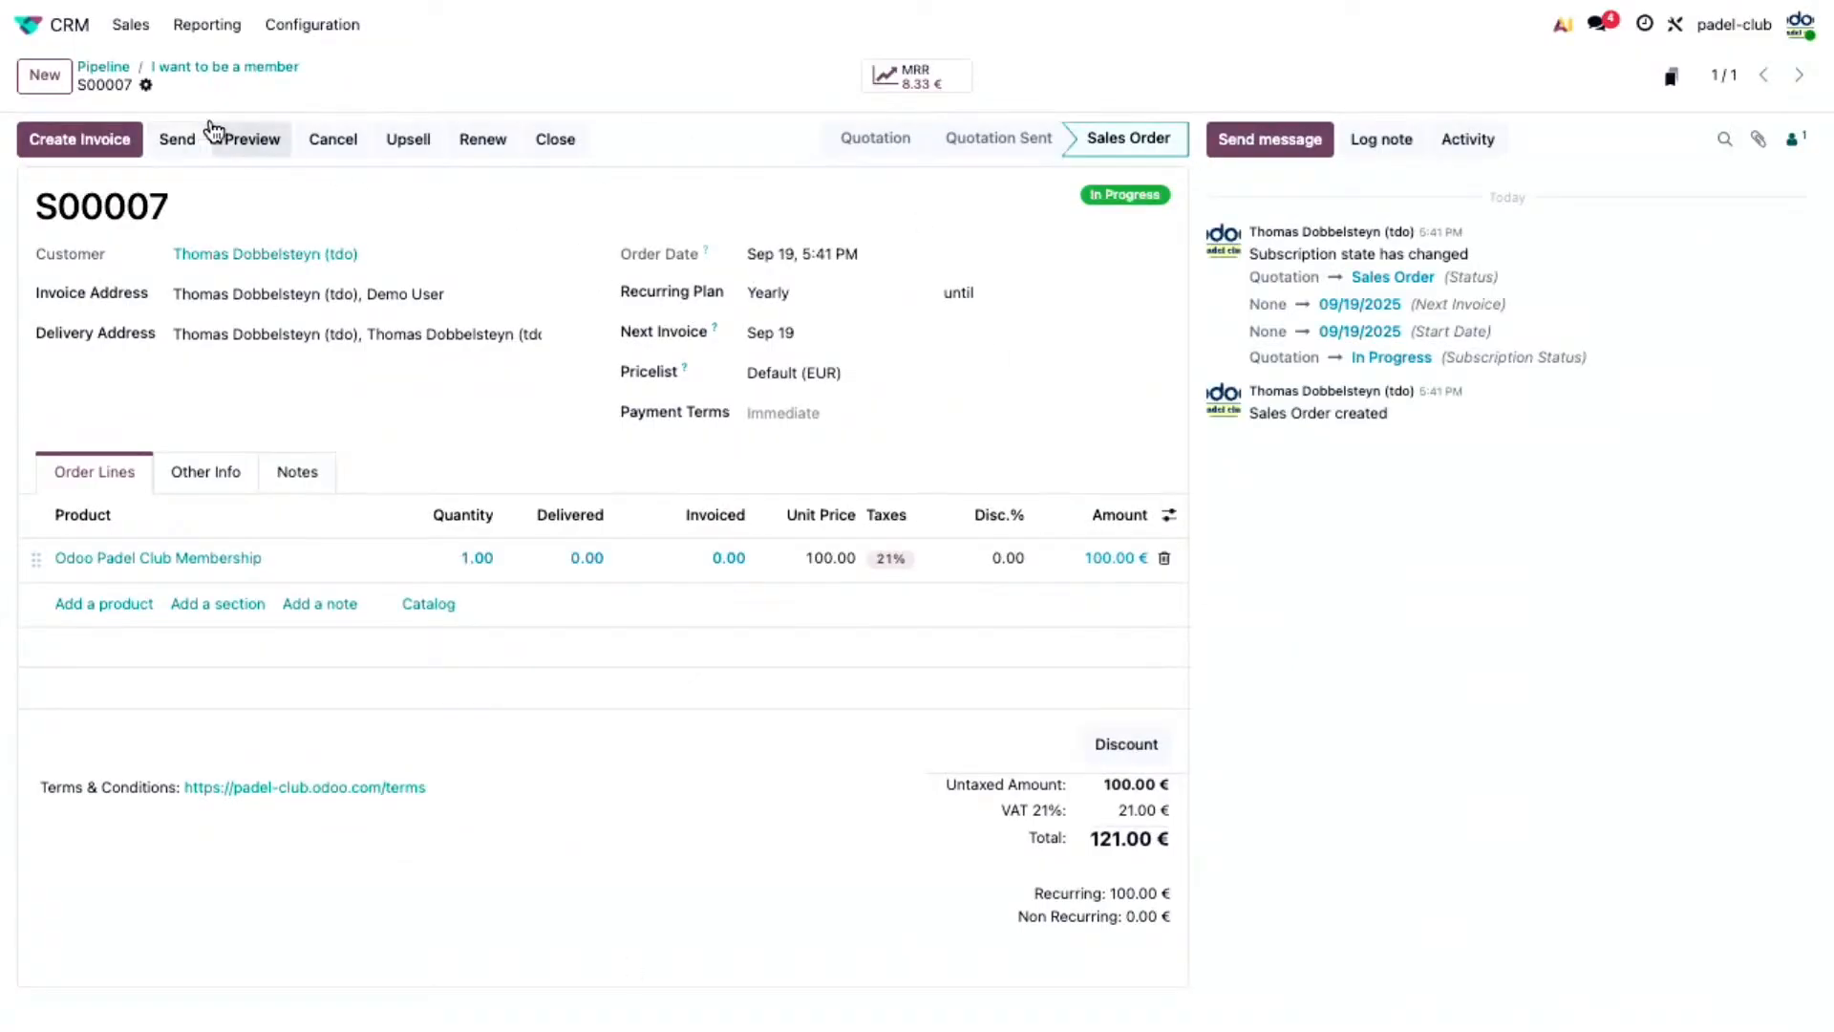
- Return to the CRM pipeline and switch to the Subscriptions app to review the subscription list
click(103, 67)
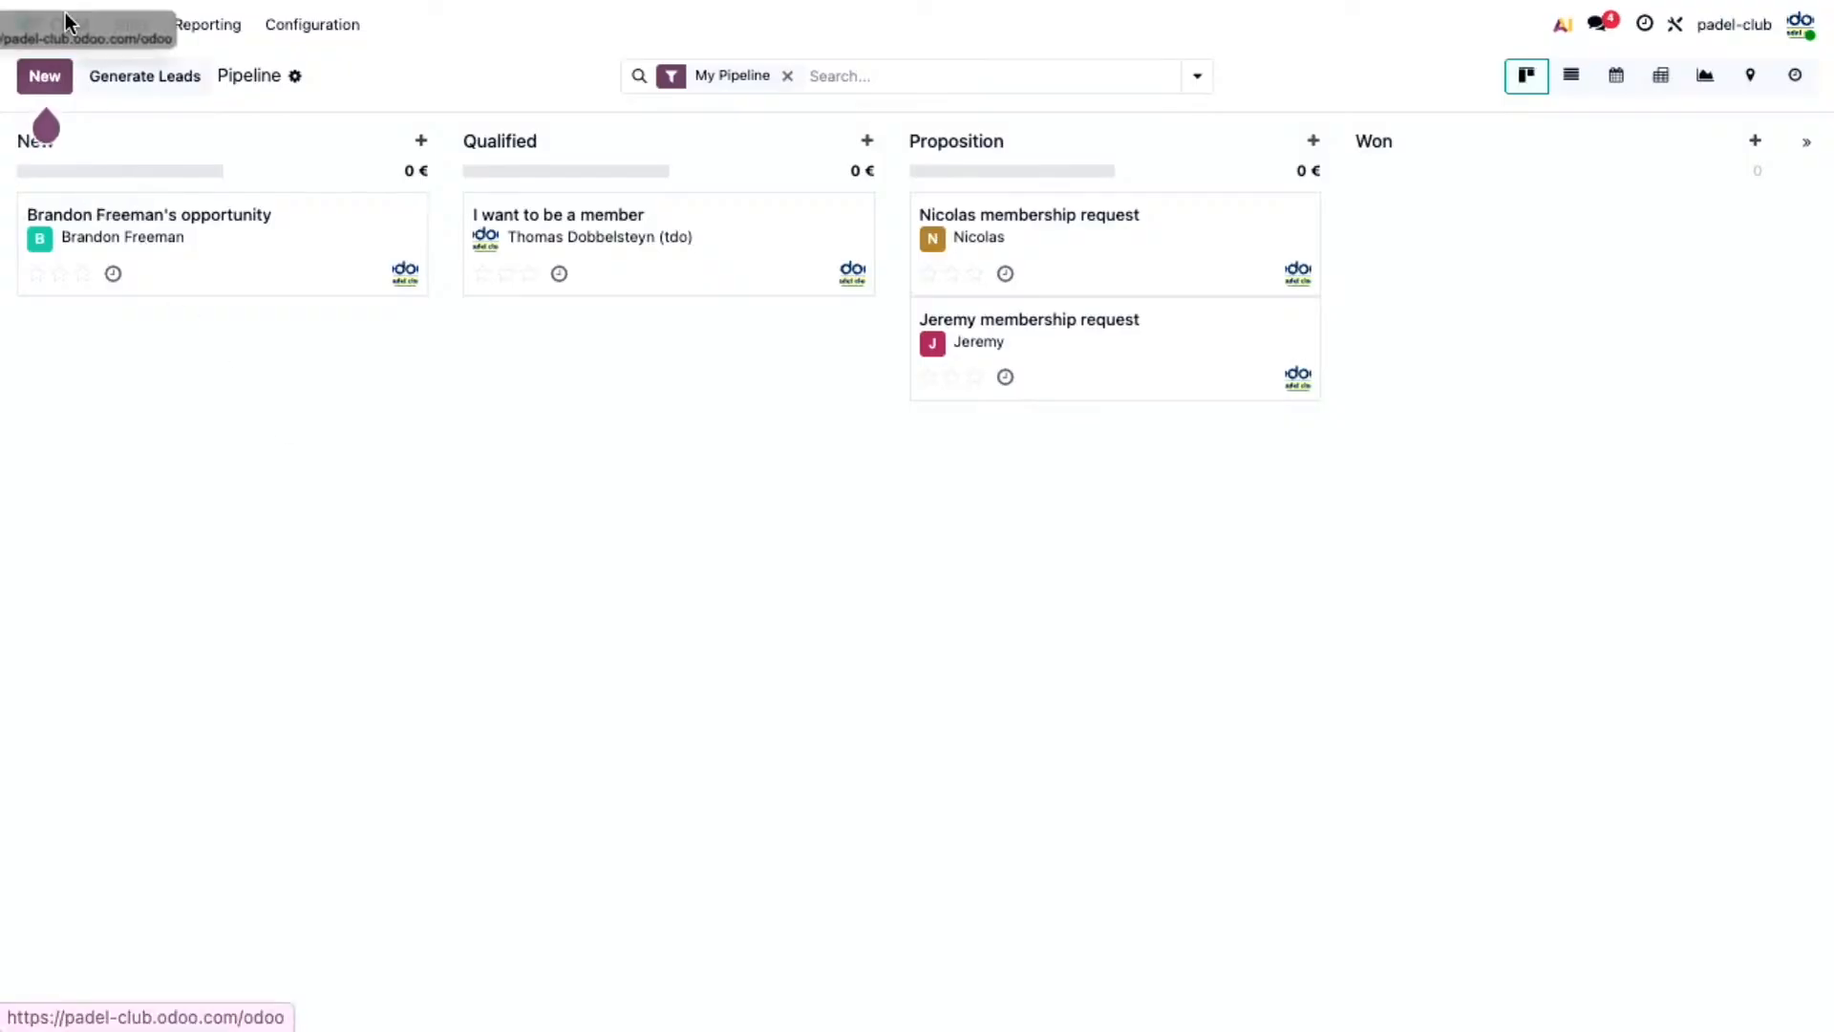
click(53, 25)
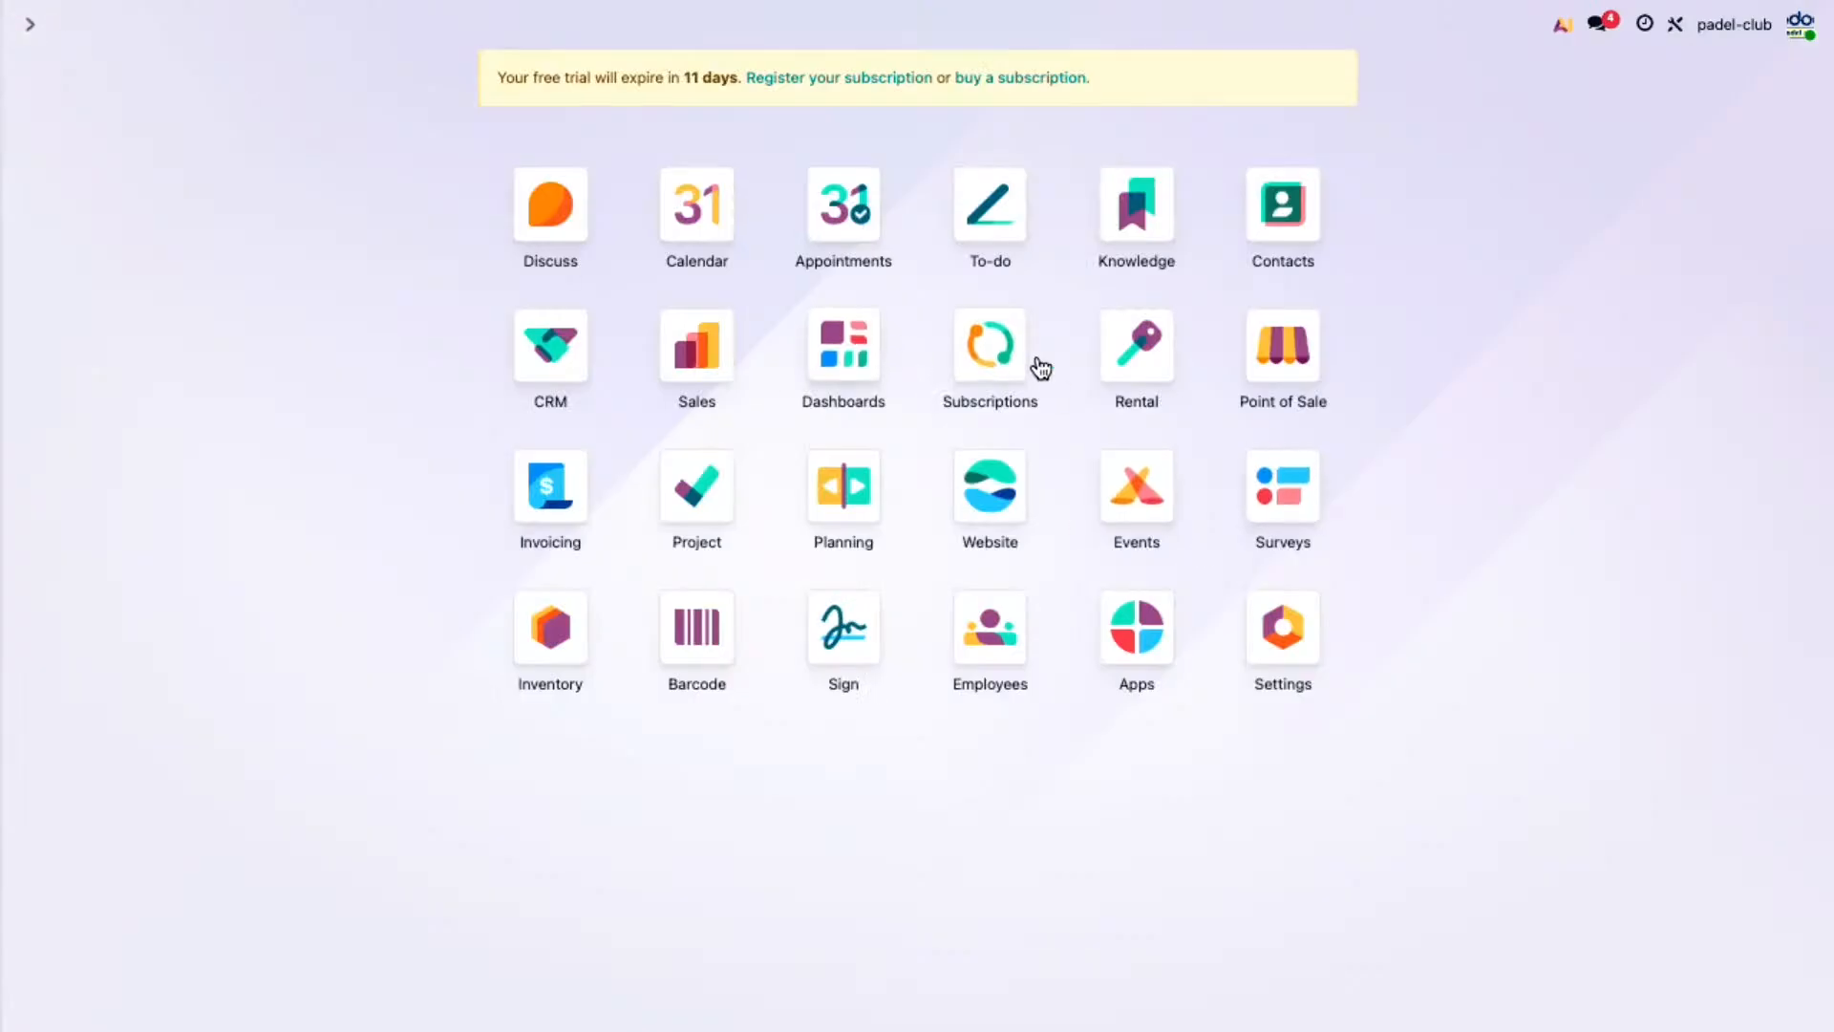
click(984, 355)
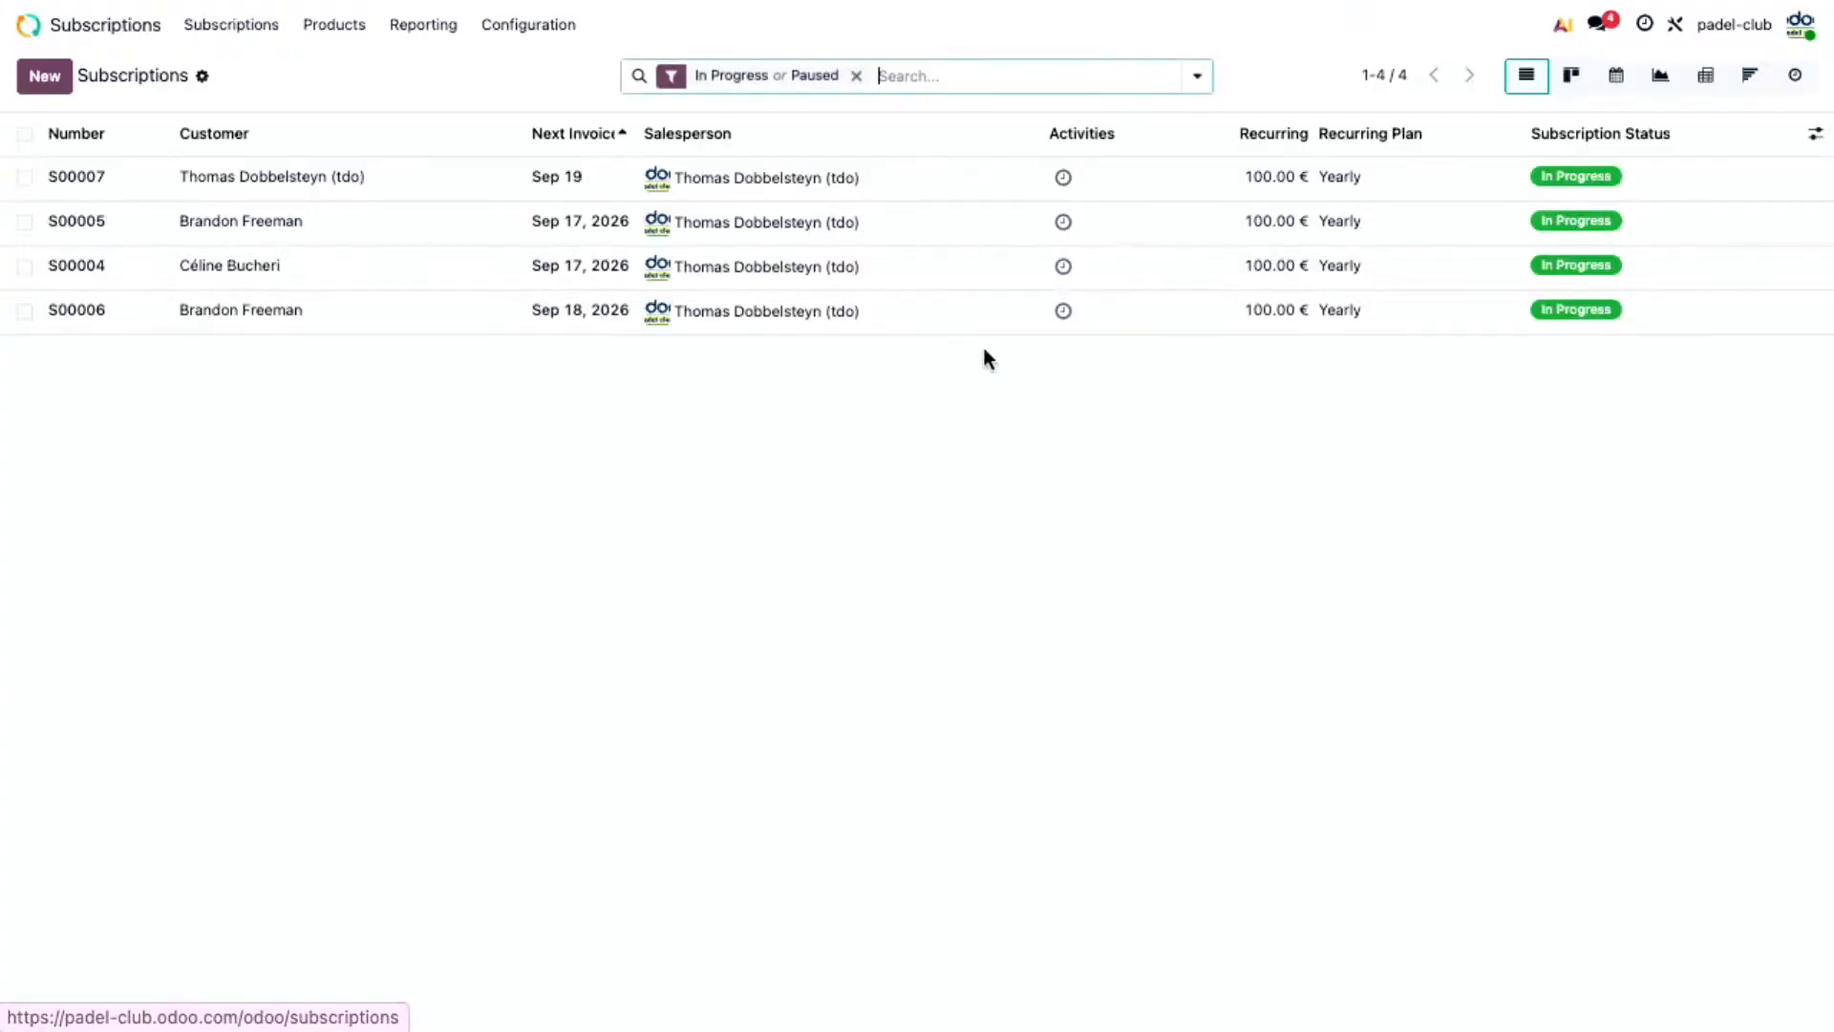
- Switch to the Website app and look through the homepage sections down to the Join the club block
click(29, 28)
click(1018, 528)
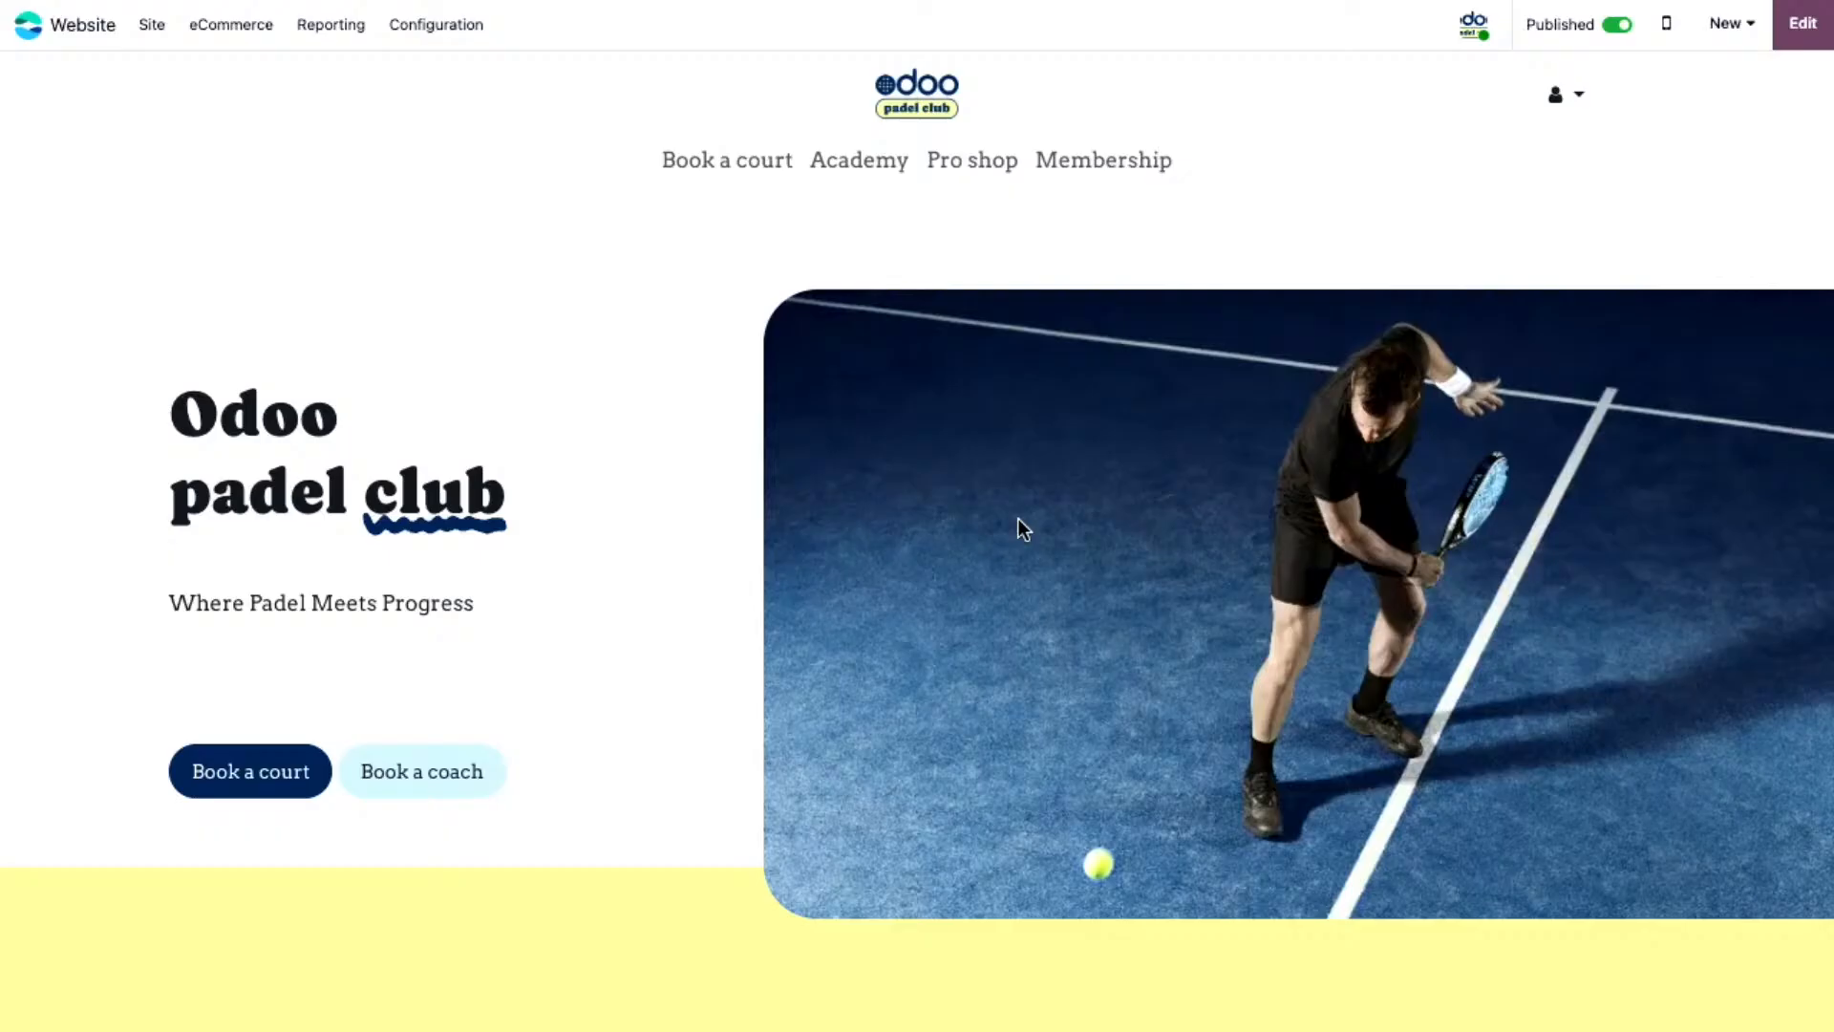
scroll(420, 465, down, 20)
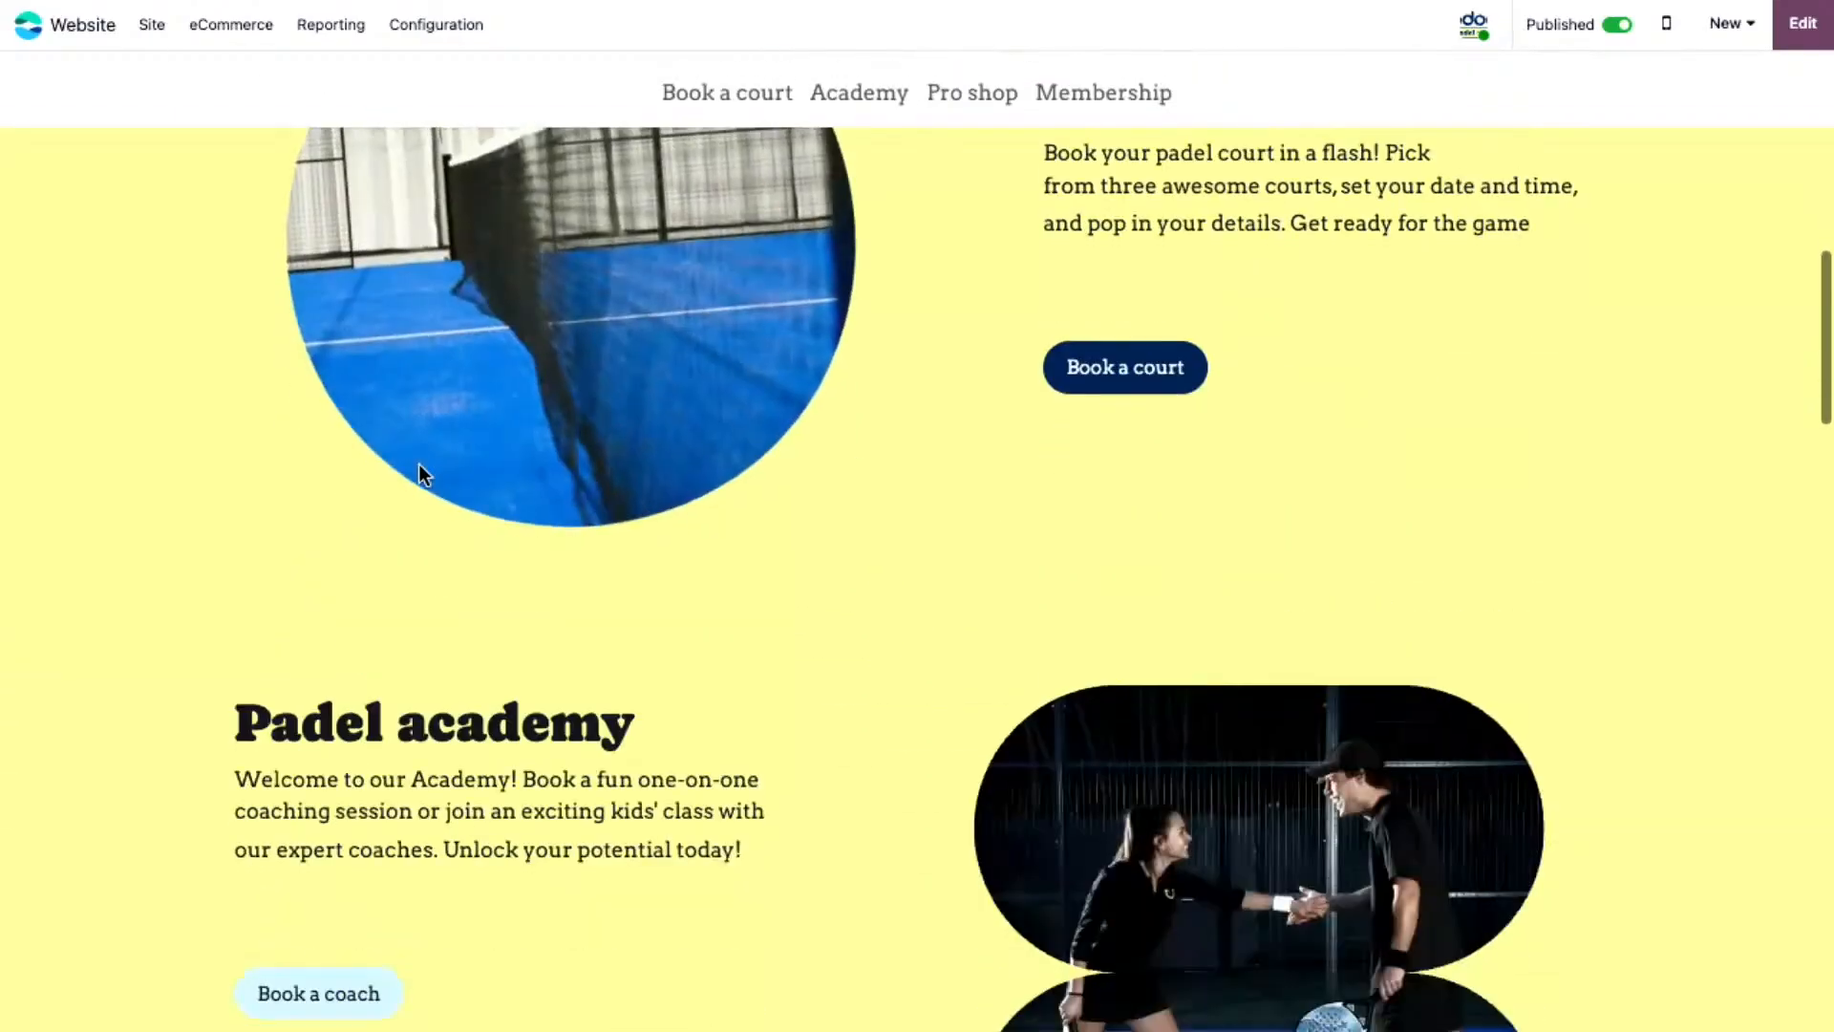
scroll(423, 477, down, 6)
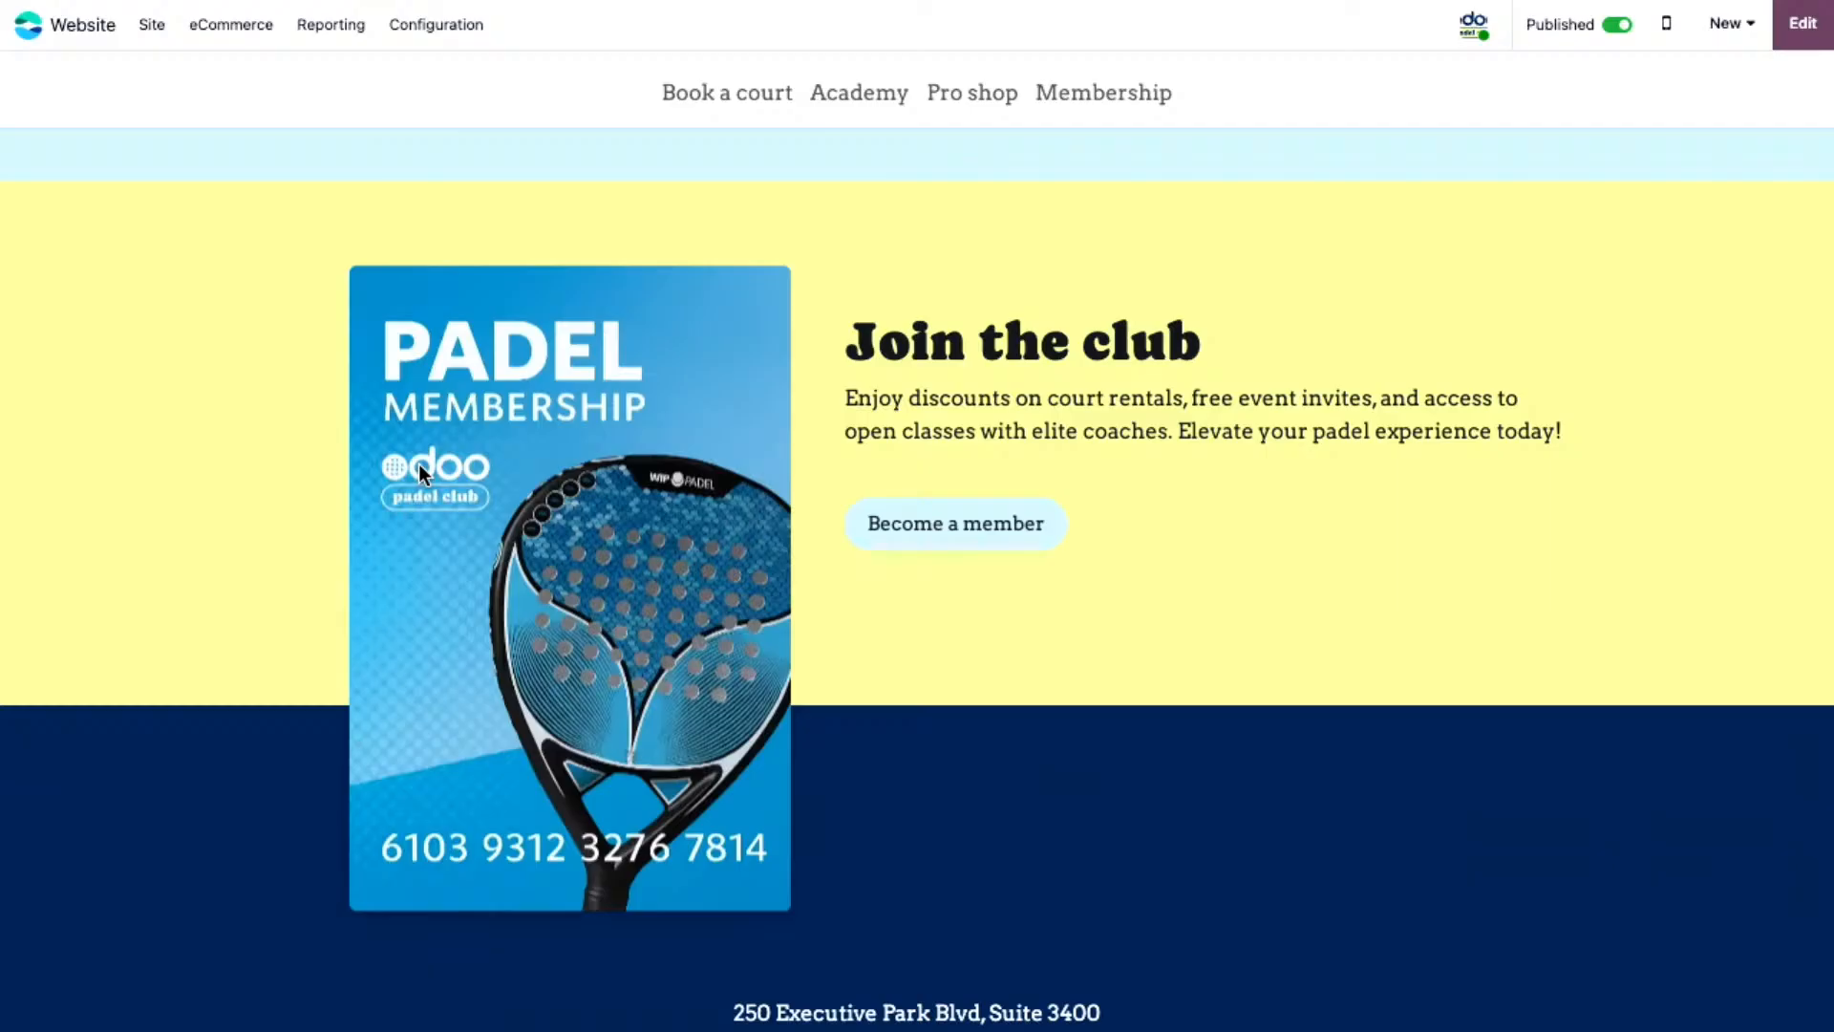
scroll(418, 463, up, 20)
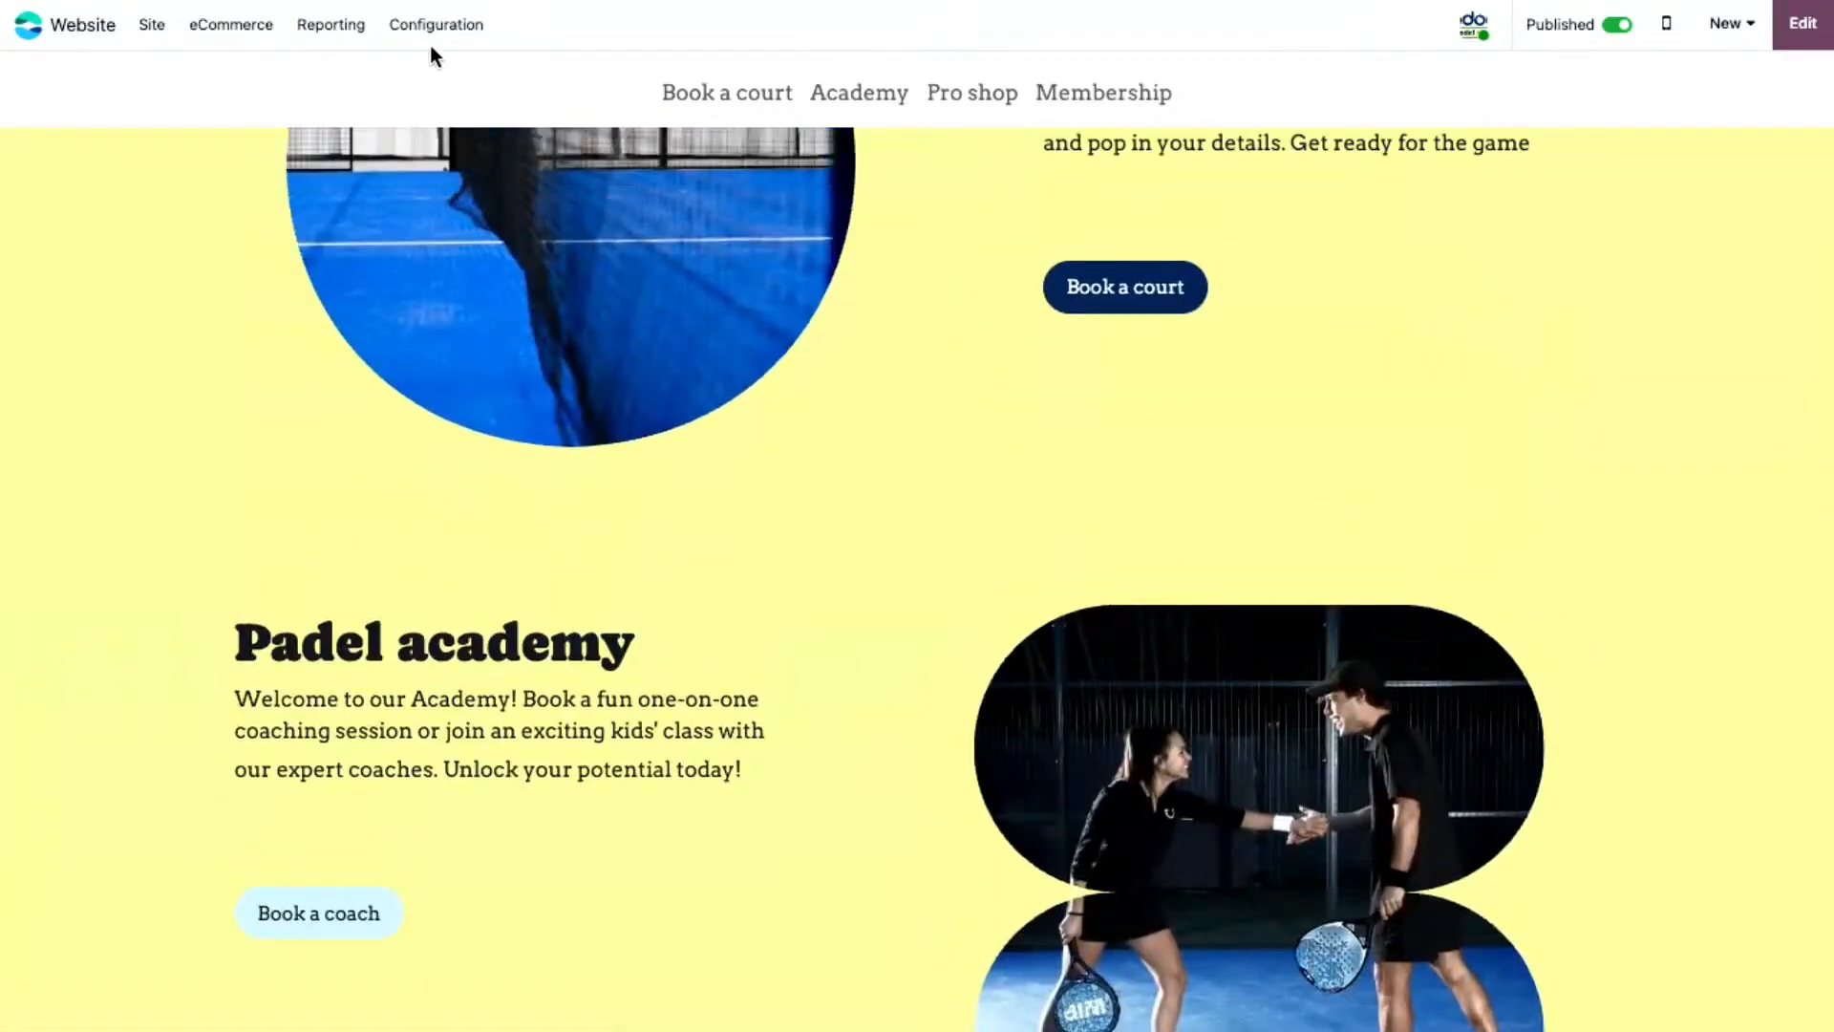
- Publish all website pages at once from the page list, and reopen the website's homepage
click(151, 25)
mouse_move(148, 38)
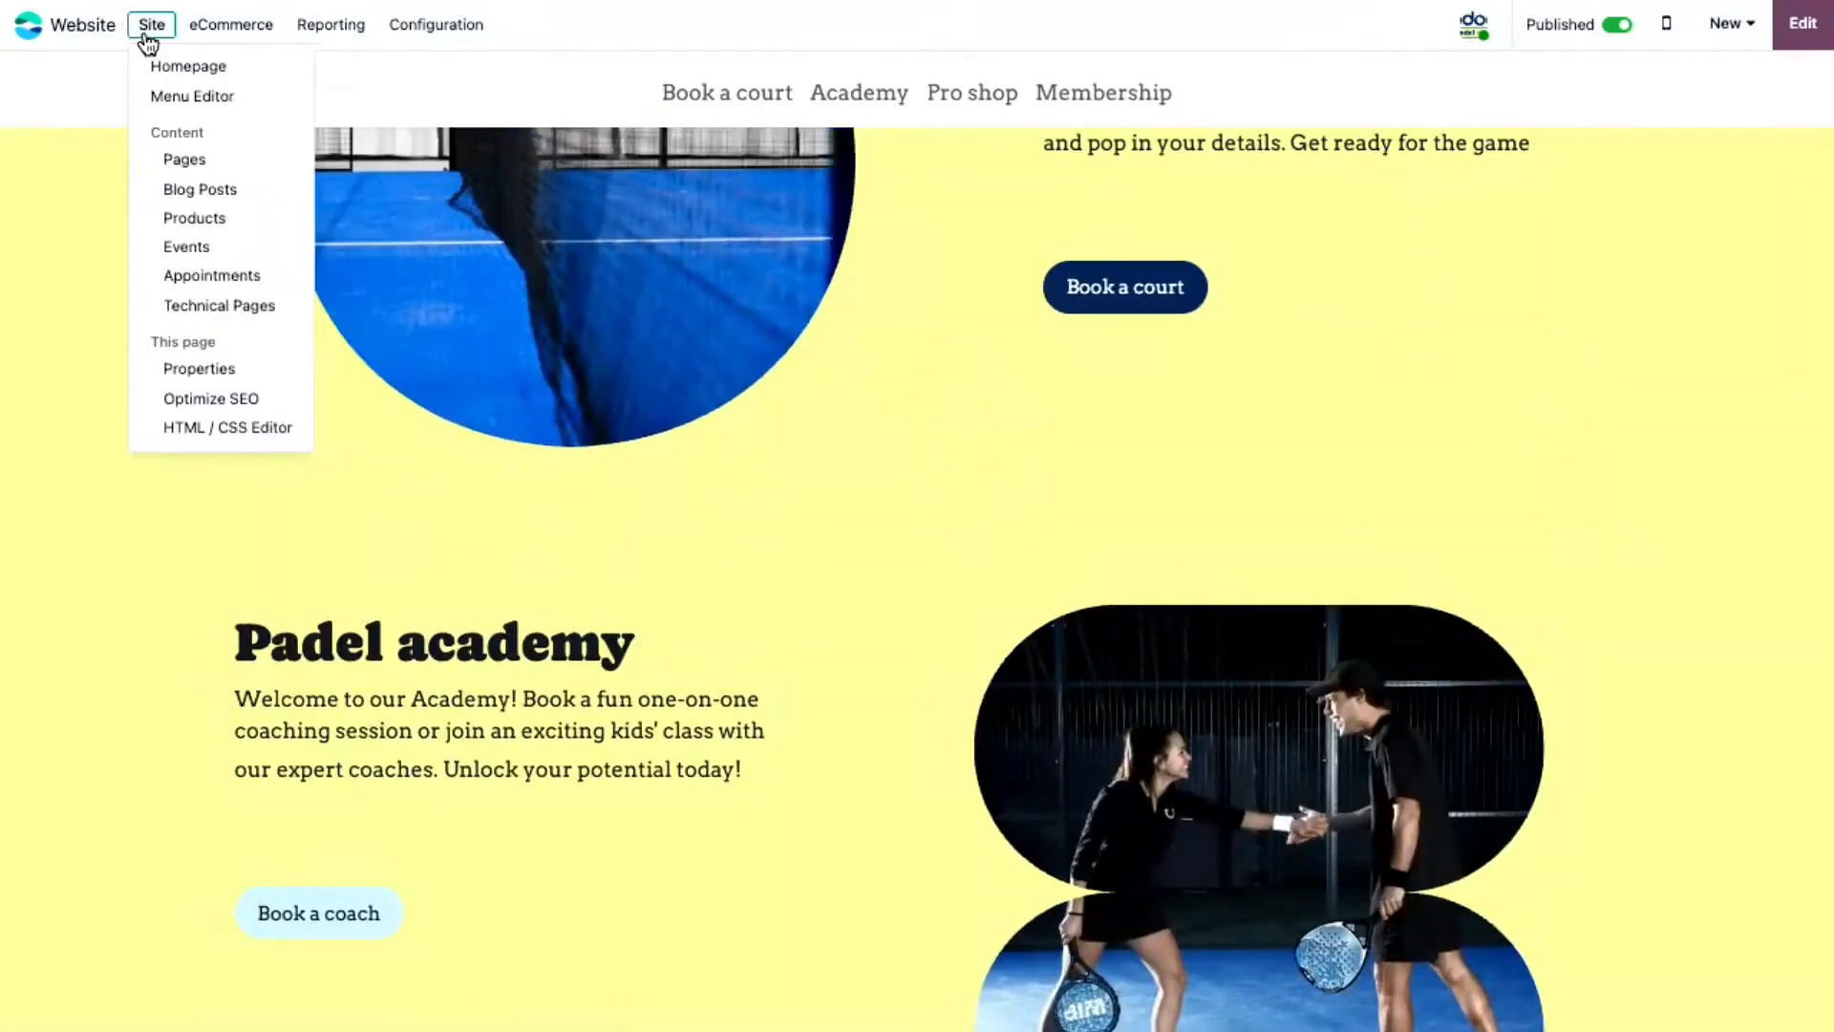
click(177, 161)
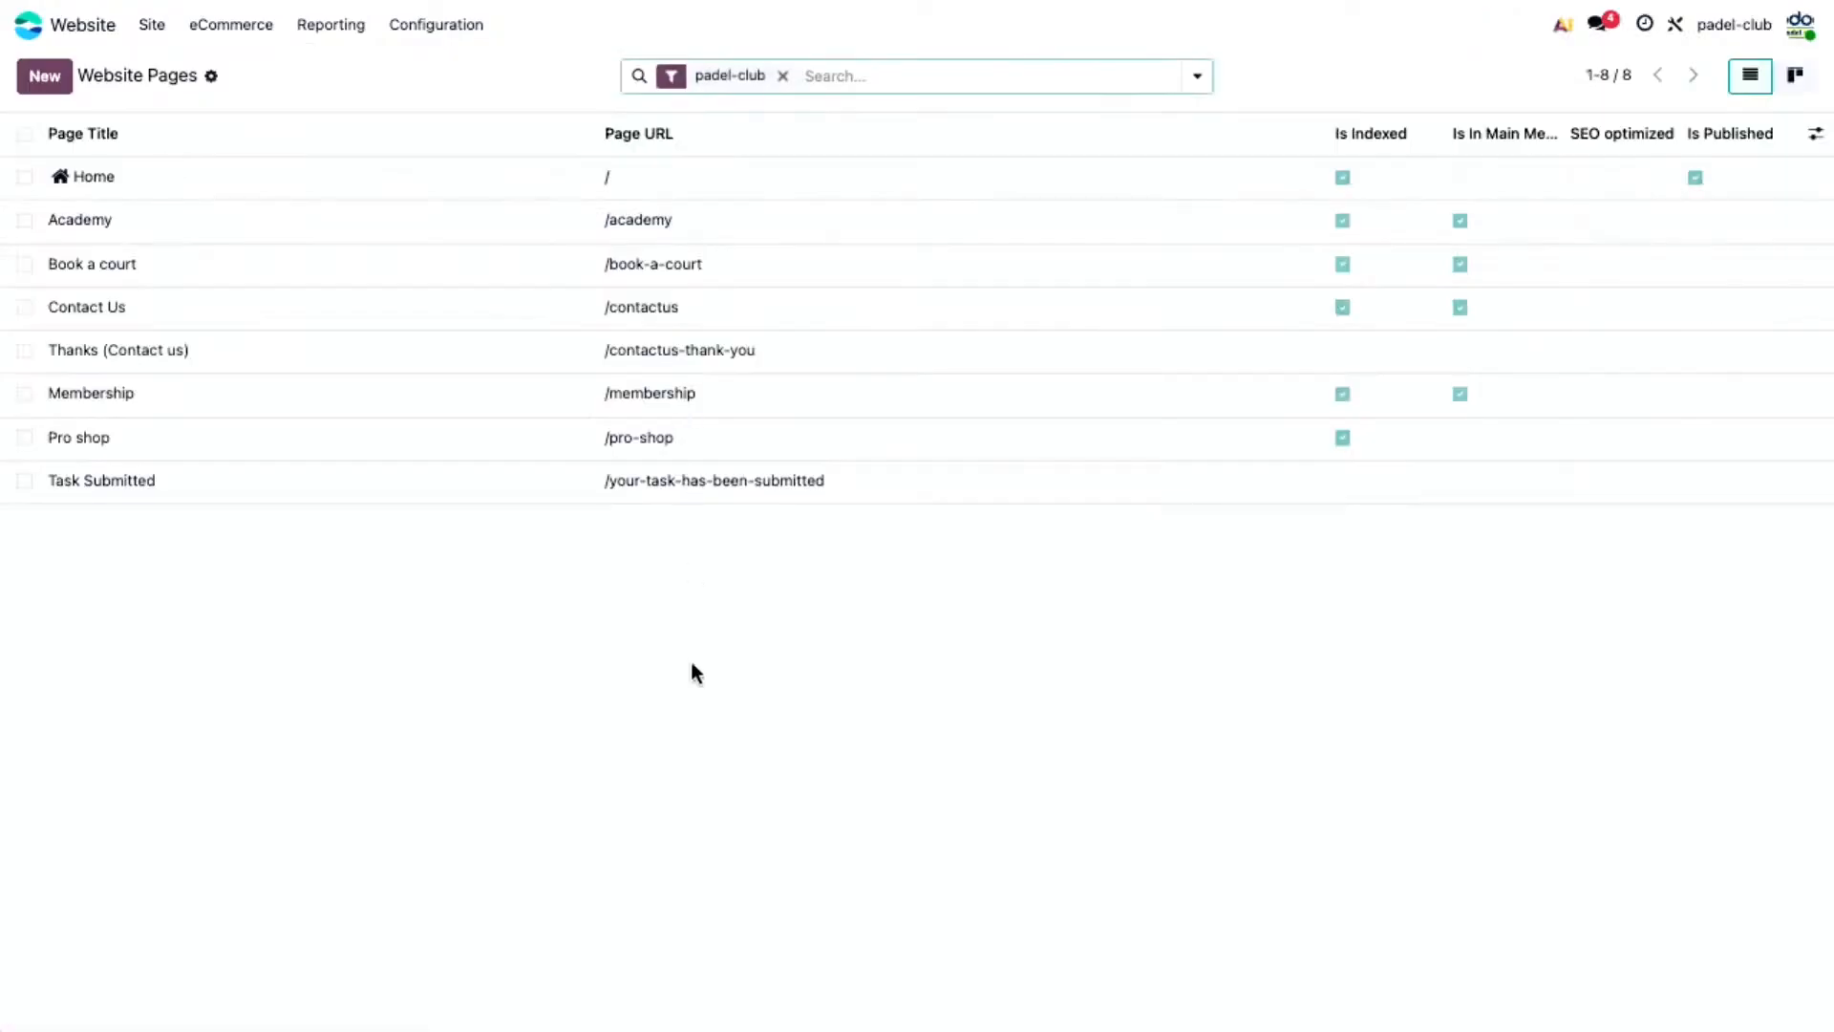
click(24, 133)
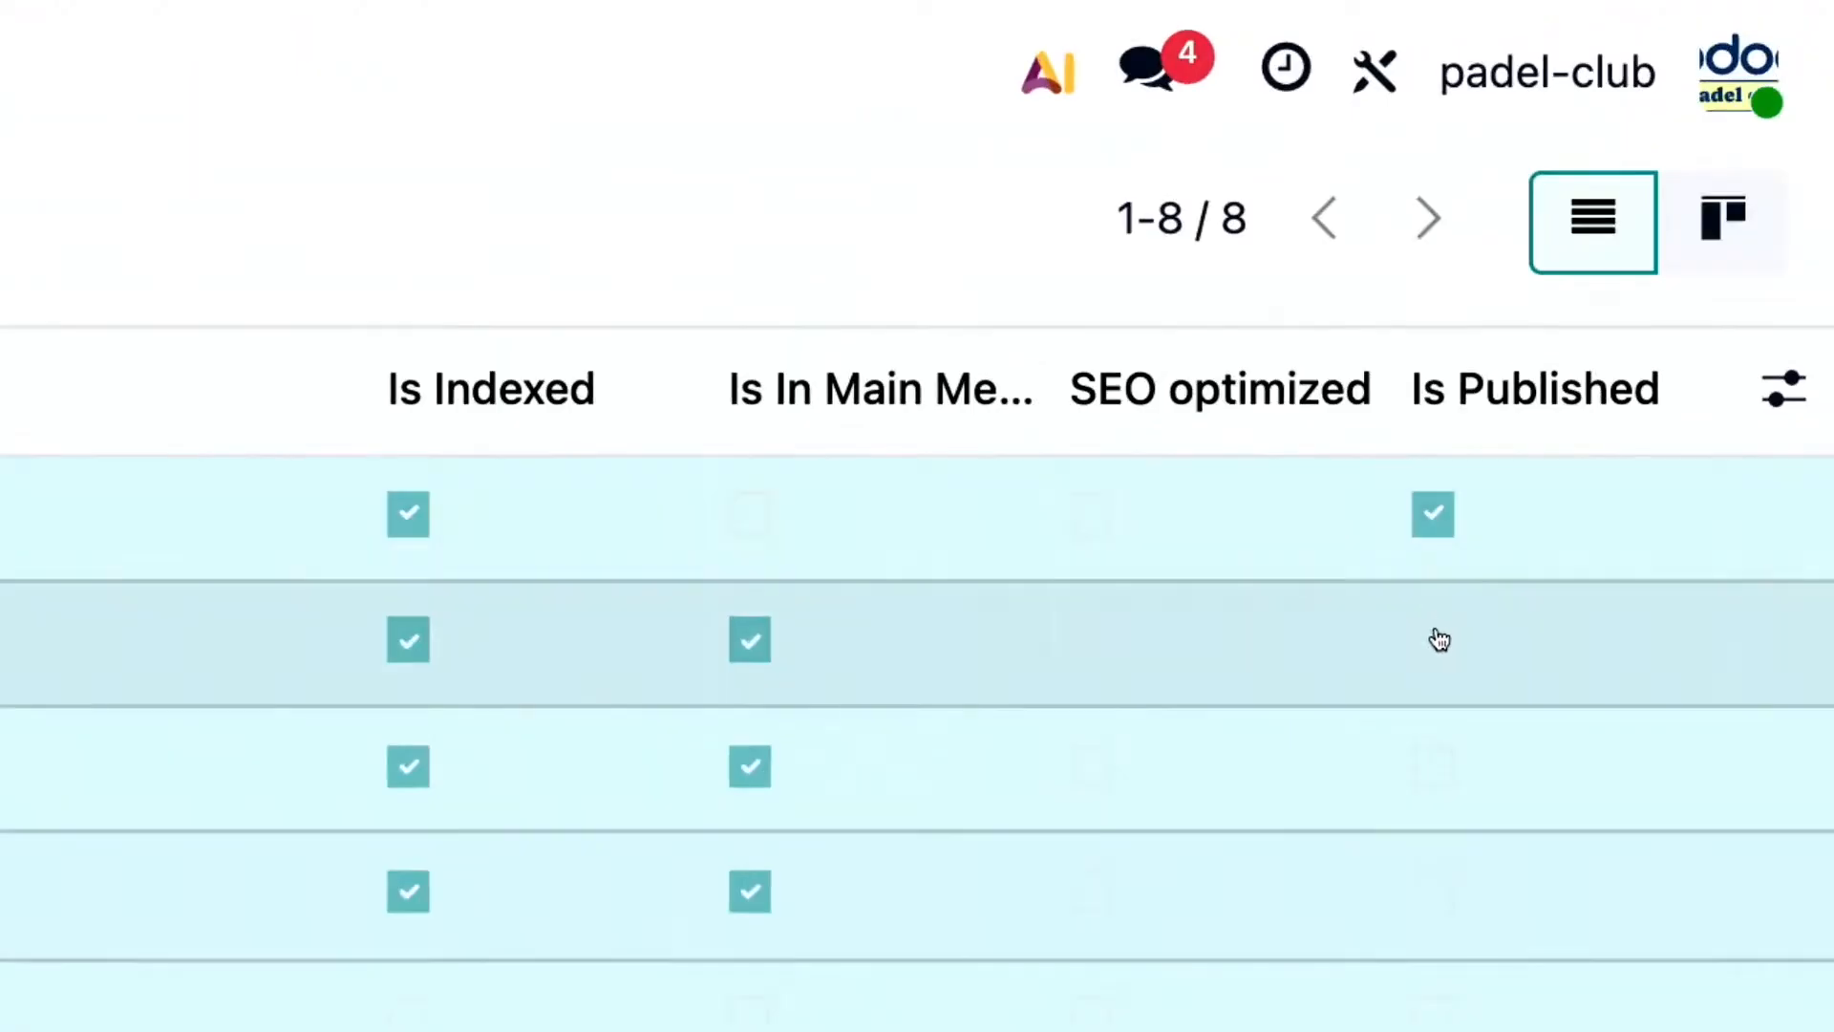
click(1435, 639)
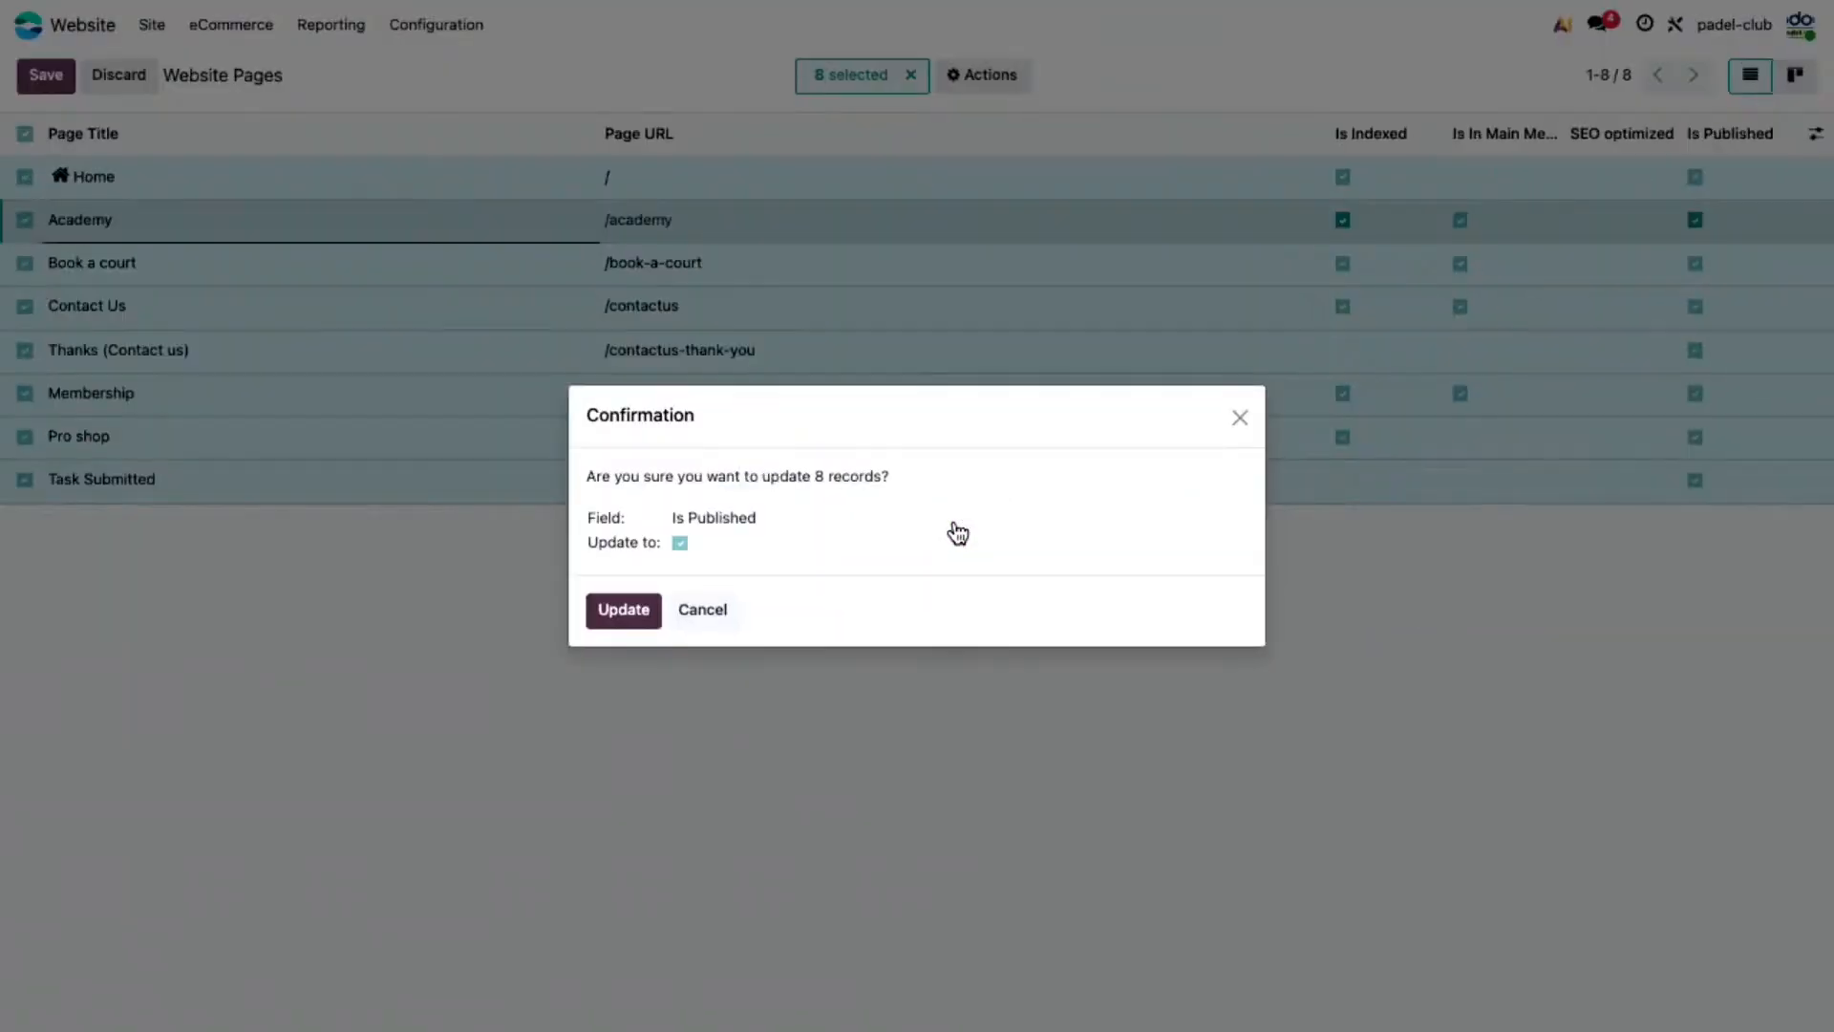
click(619, 617)
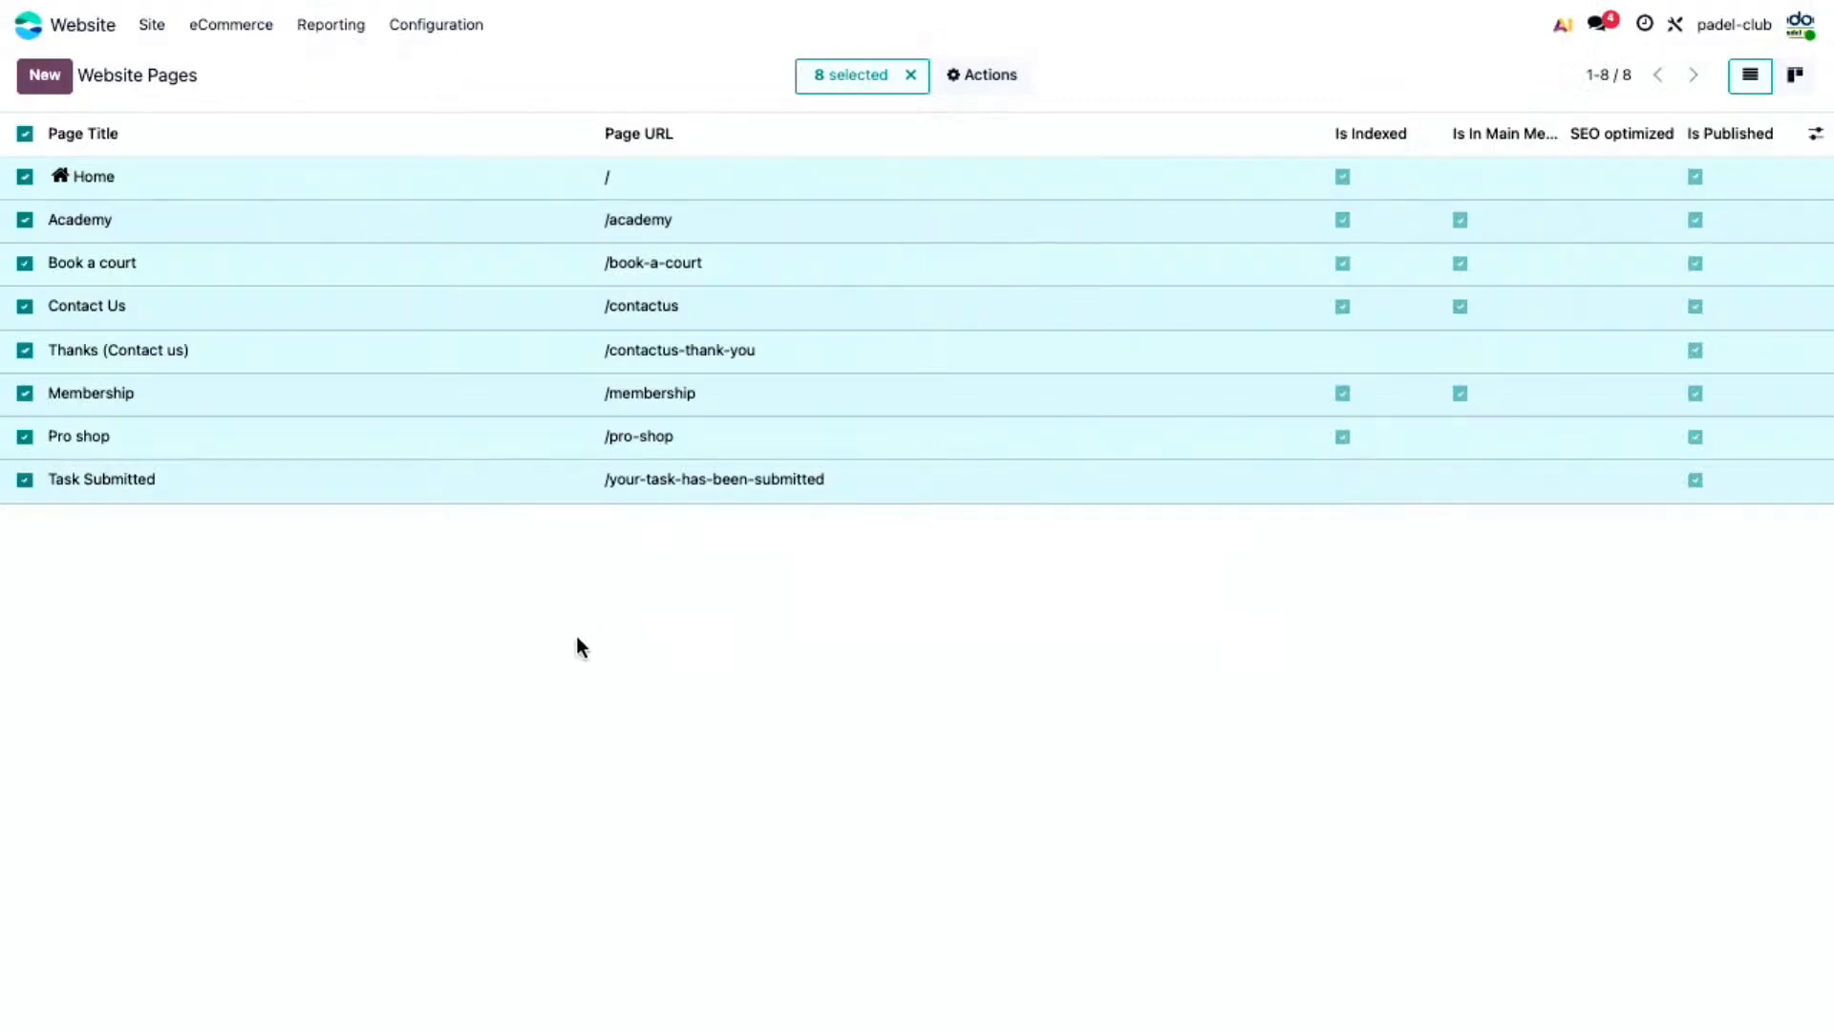
click(38, 32)
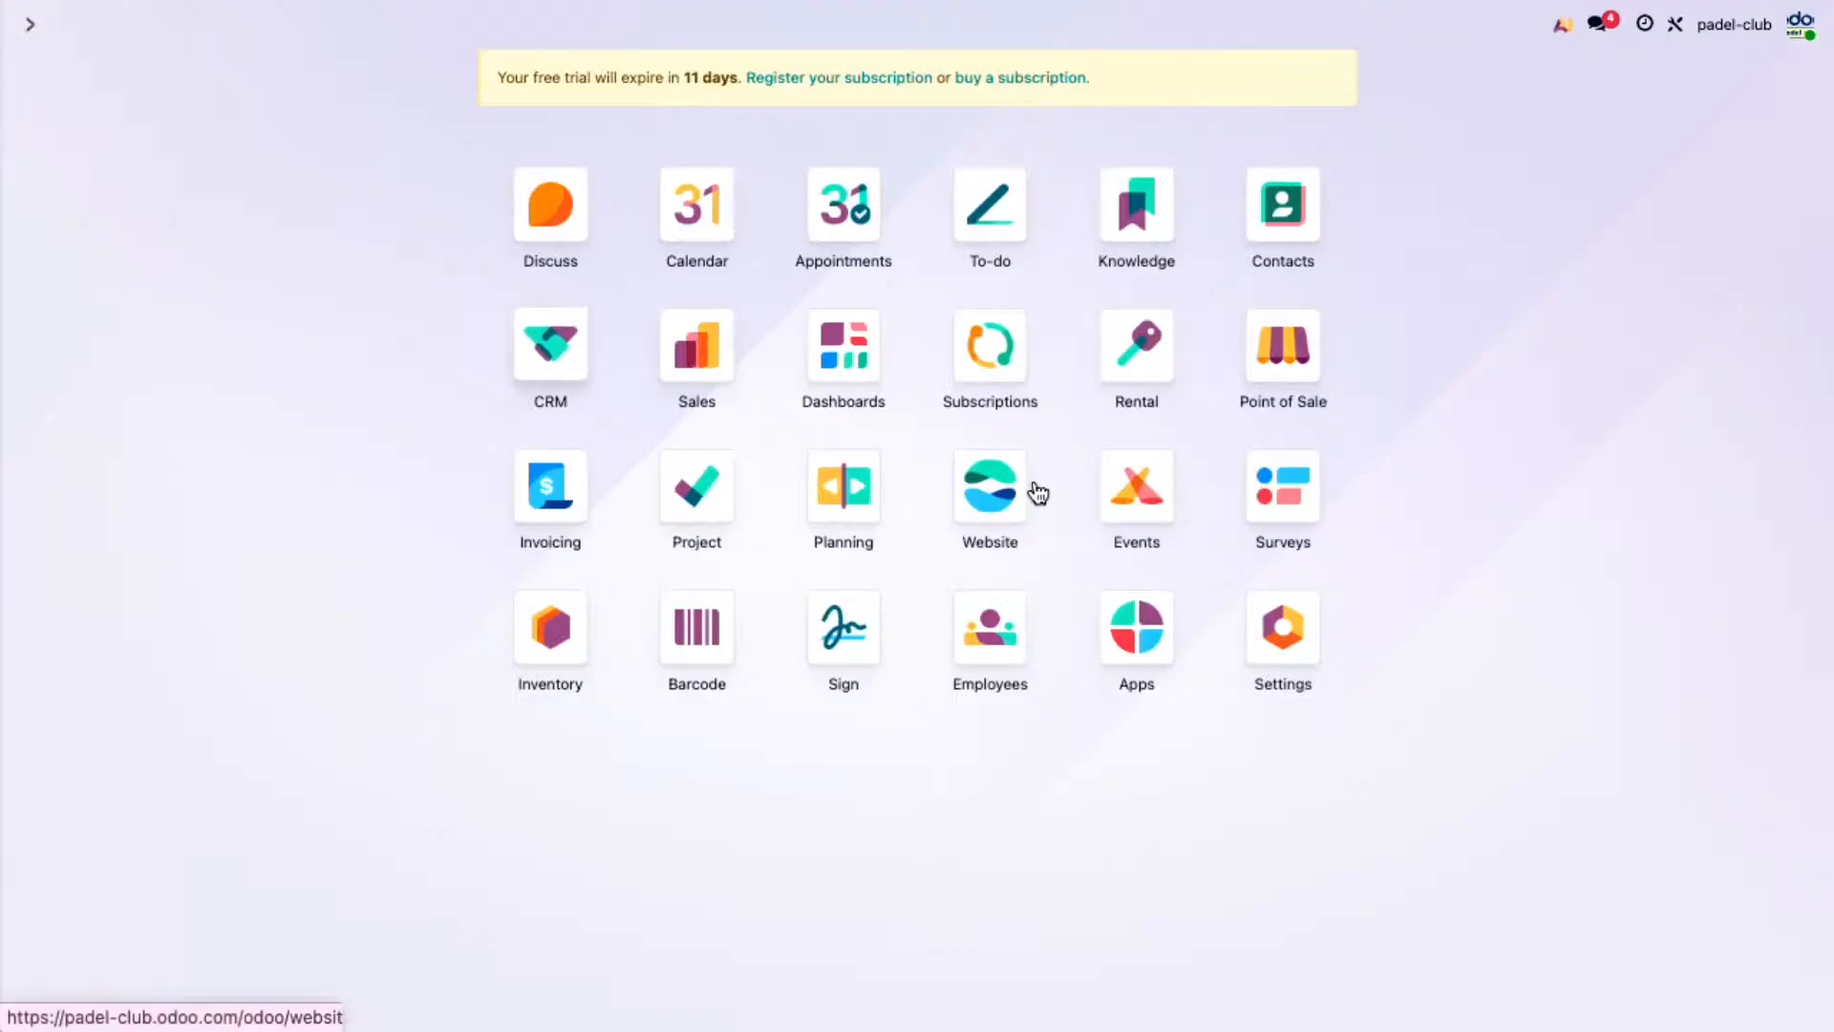
click(999, 489)
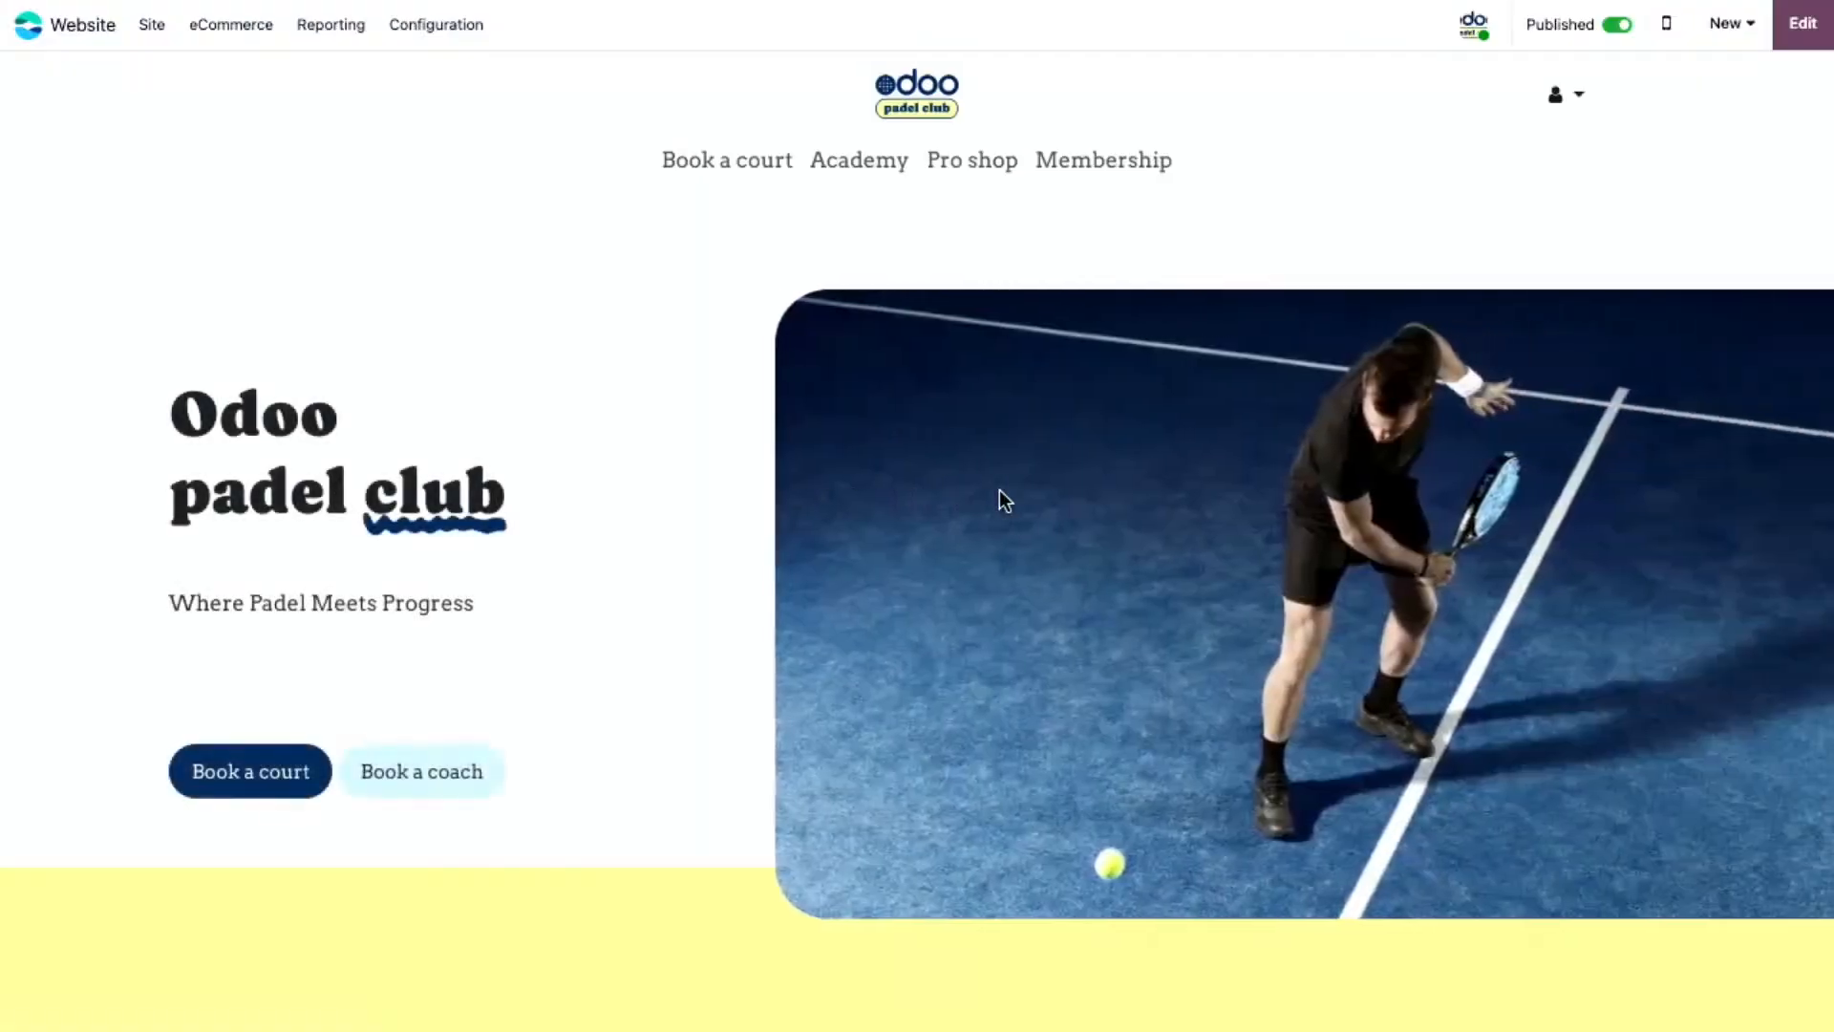